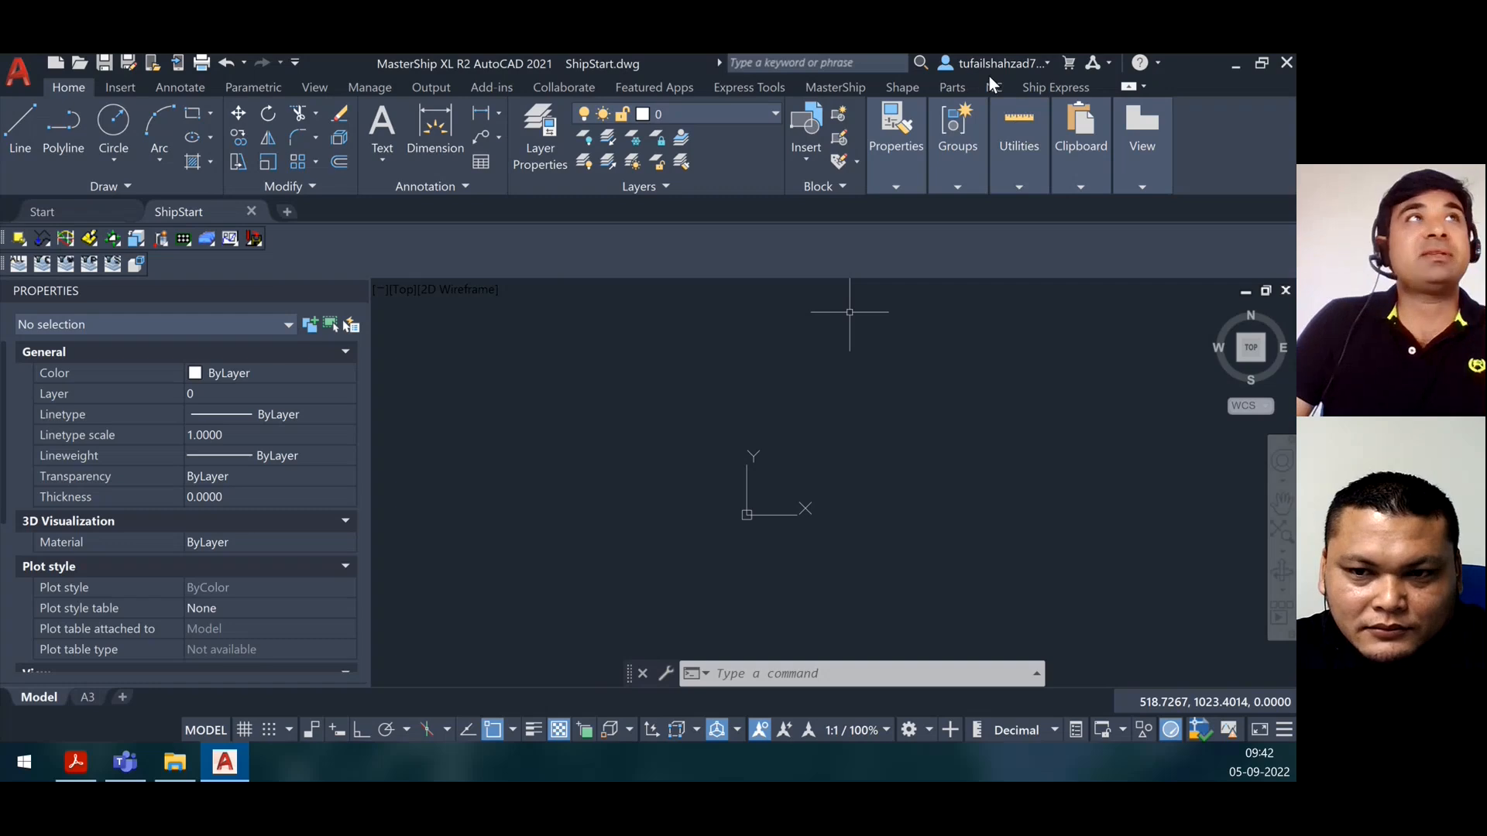
Open the MasterShip project options and review the tools, shape, parts and NC generator settings
click(991, 86)
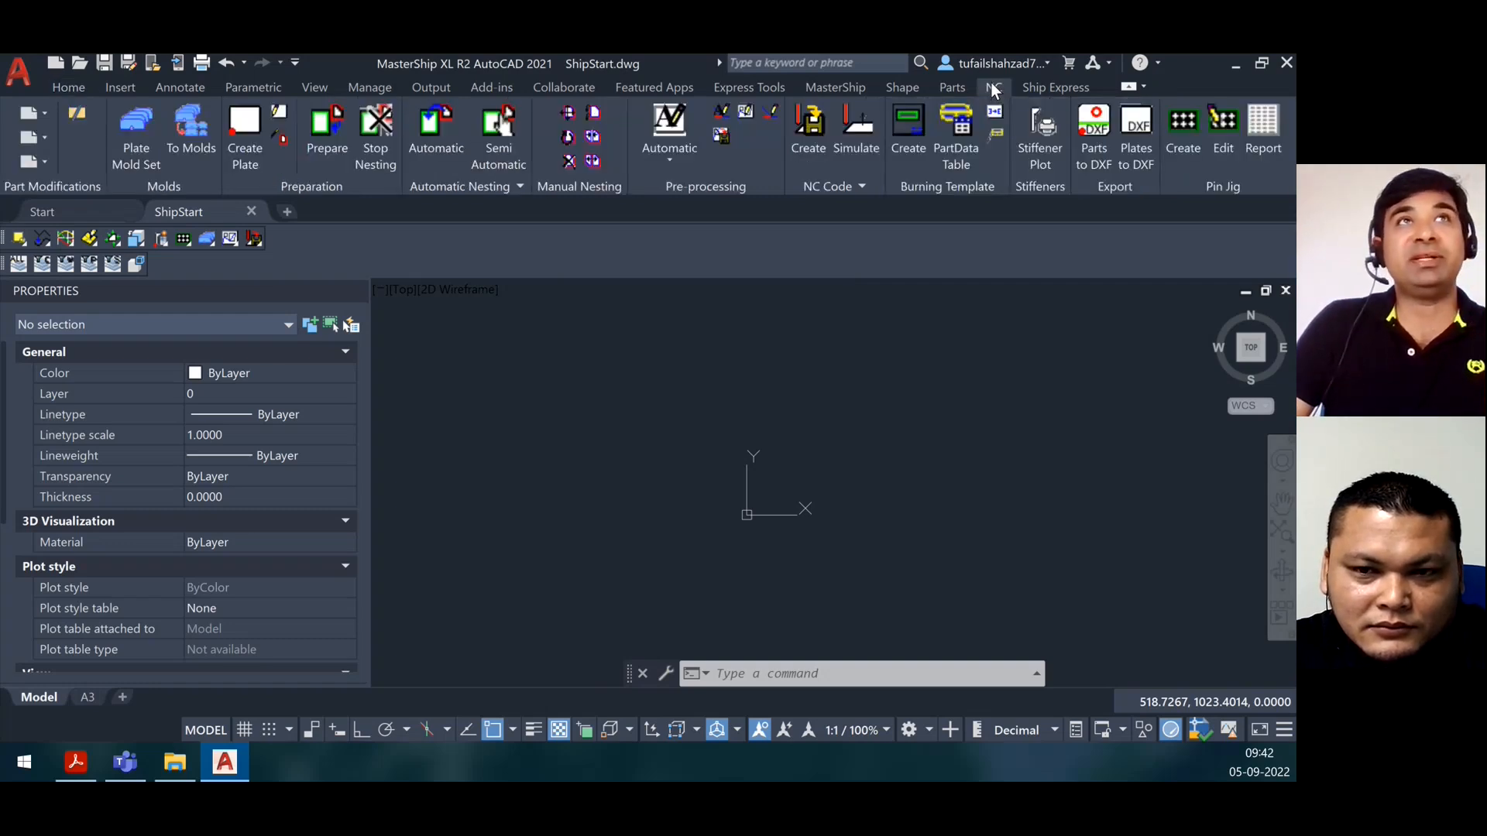
click(811, 88)
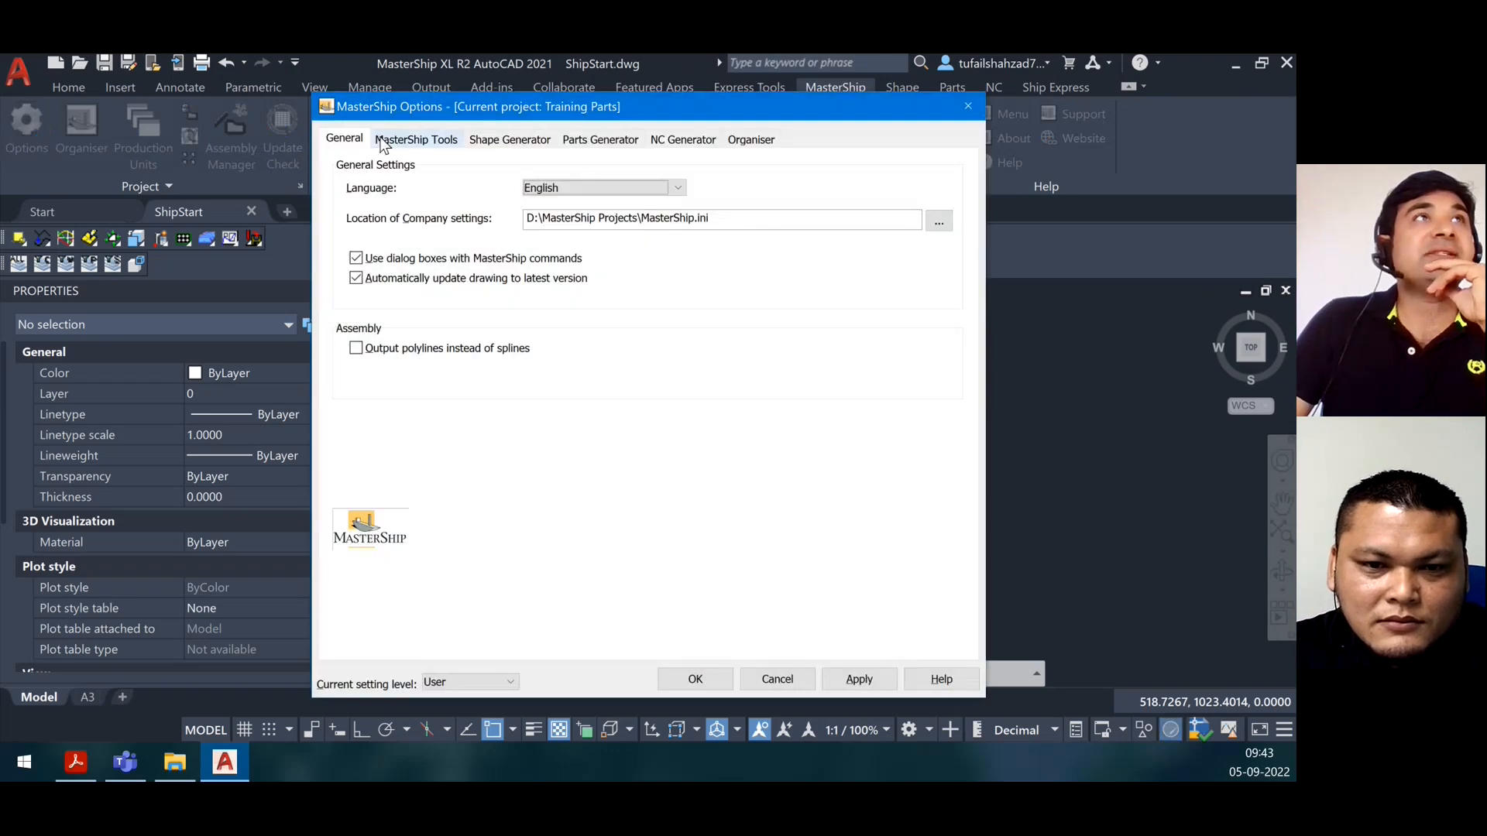
click(385, 143)
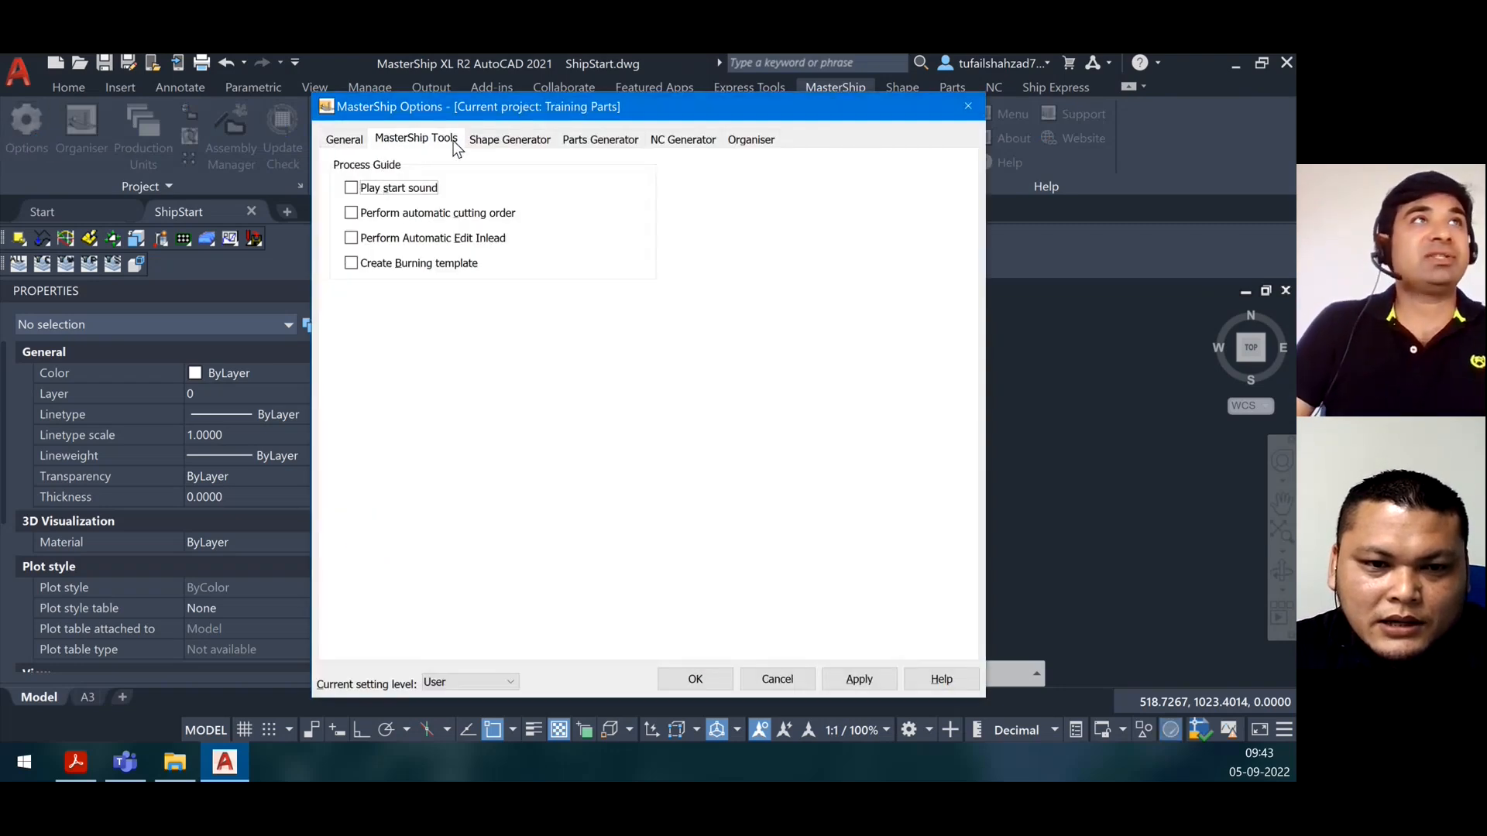
click(501, 140)
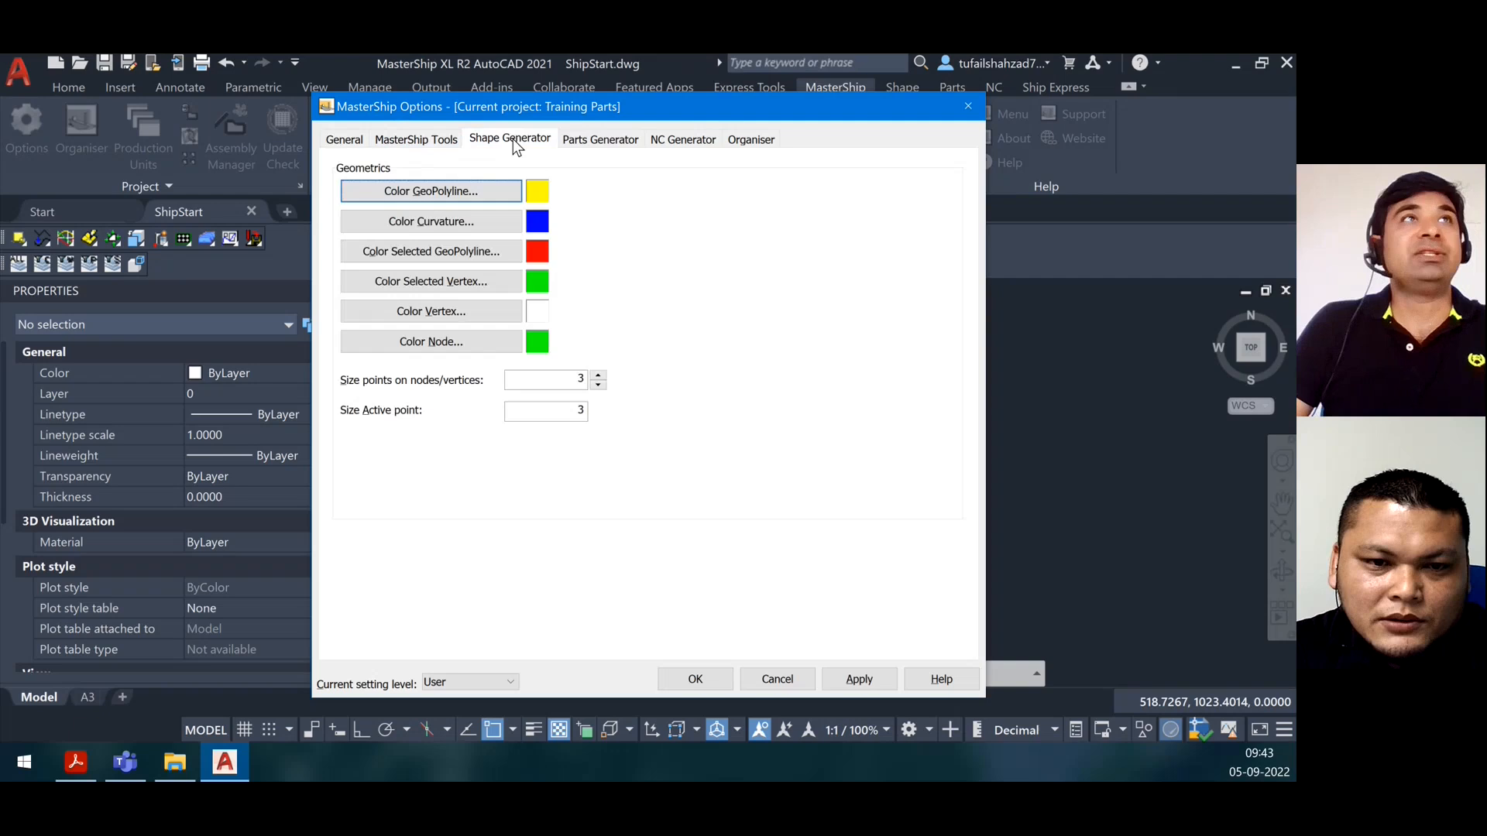
click(611, 142)
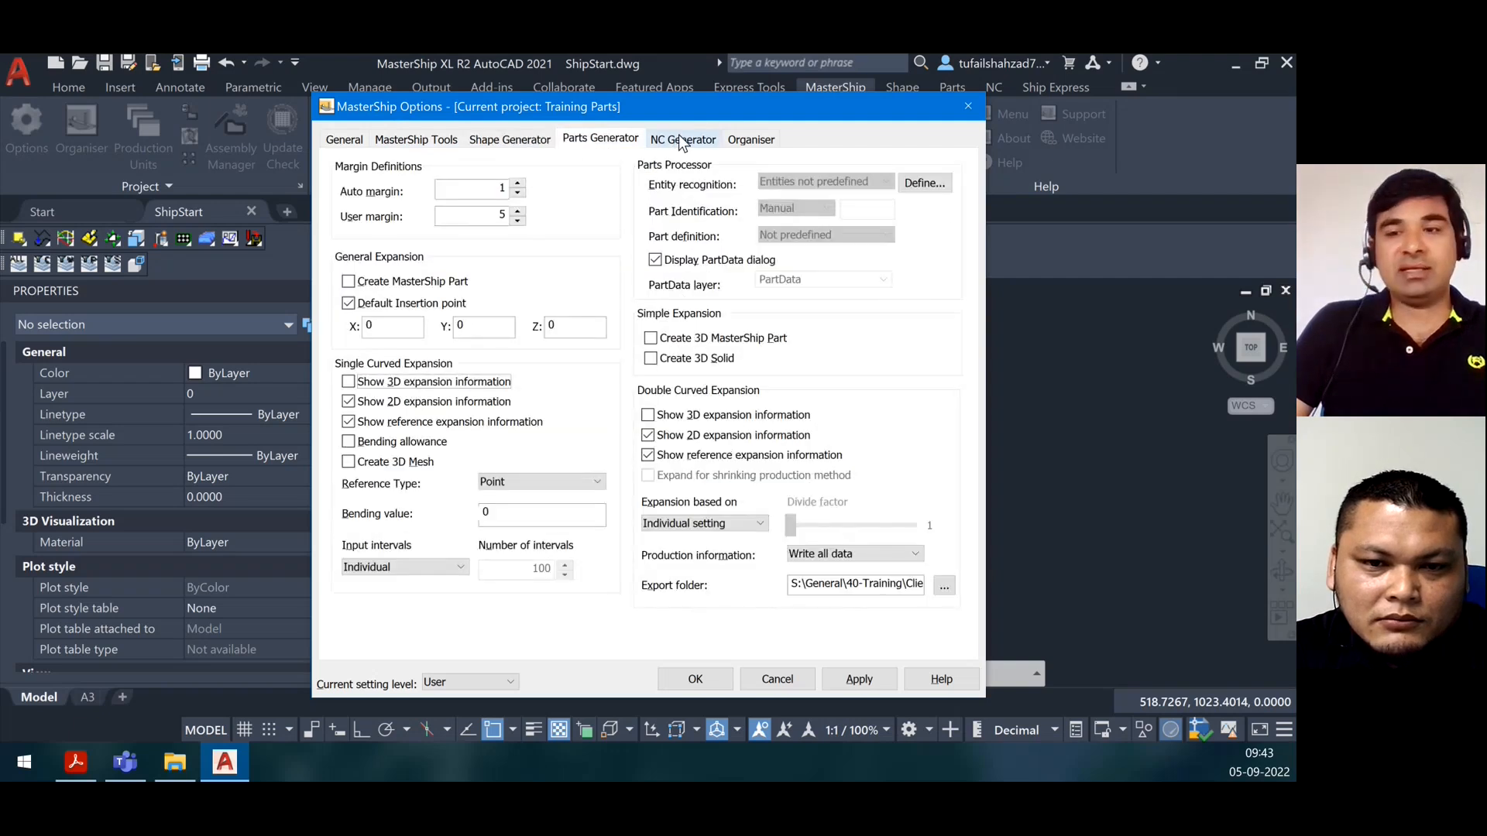
click(680, 142)
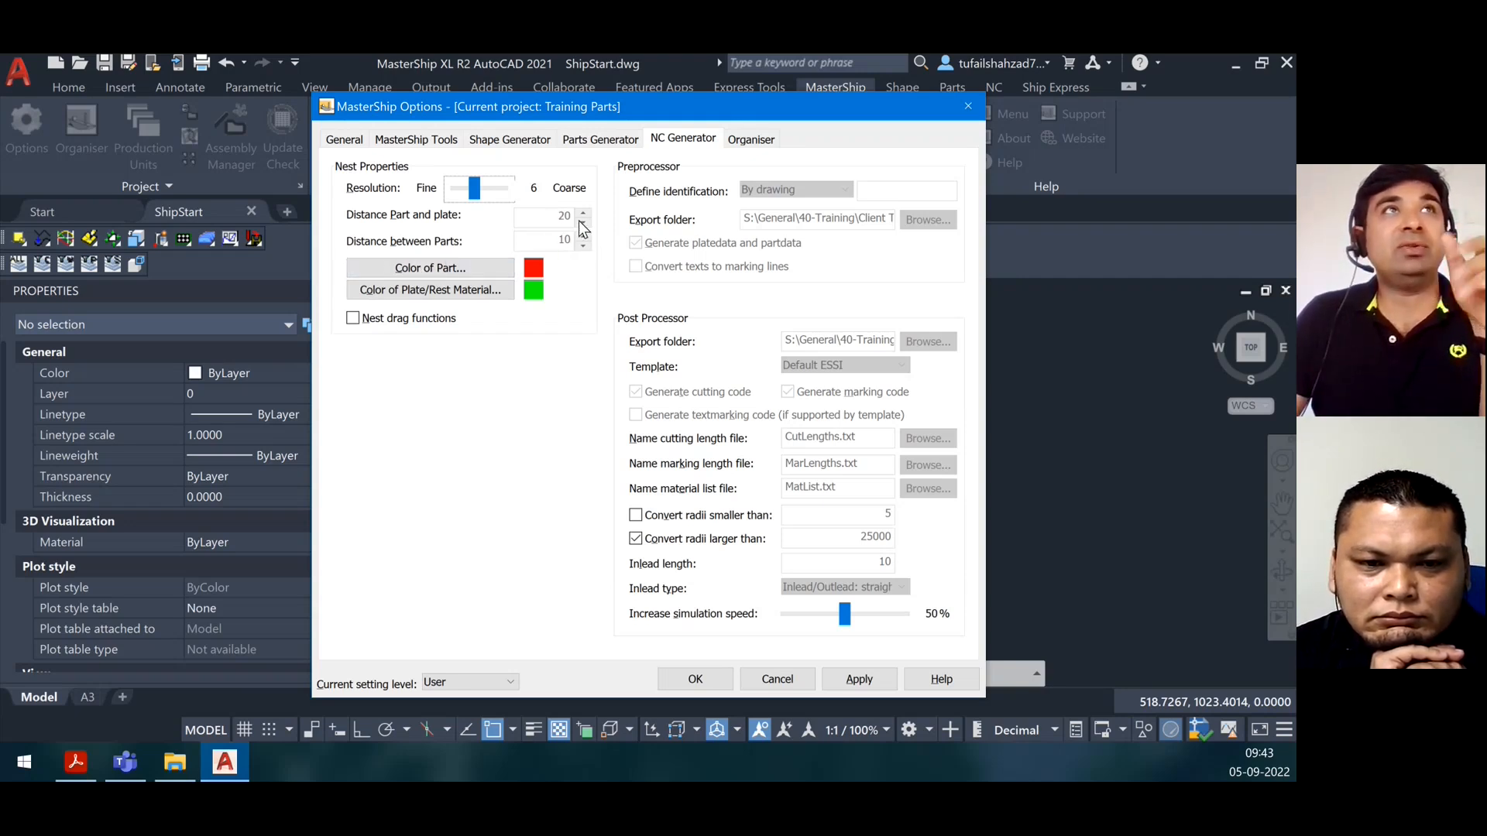
Compare which NC Generator nesting distances and processor settings can be edited at the Project and Company setting levels
click(440, 680)
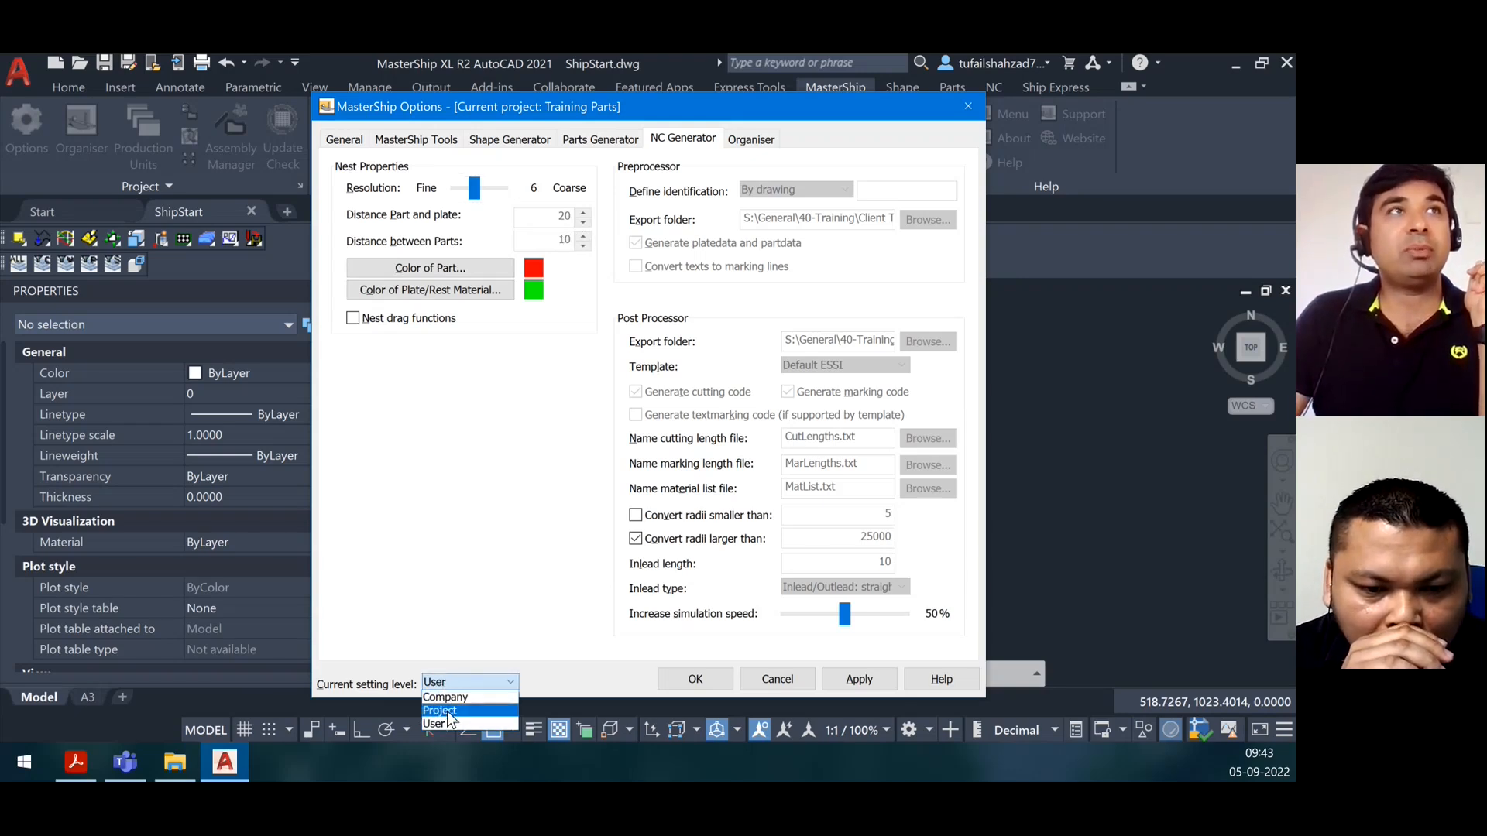
click(448, 711)
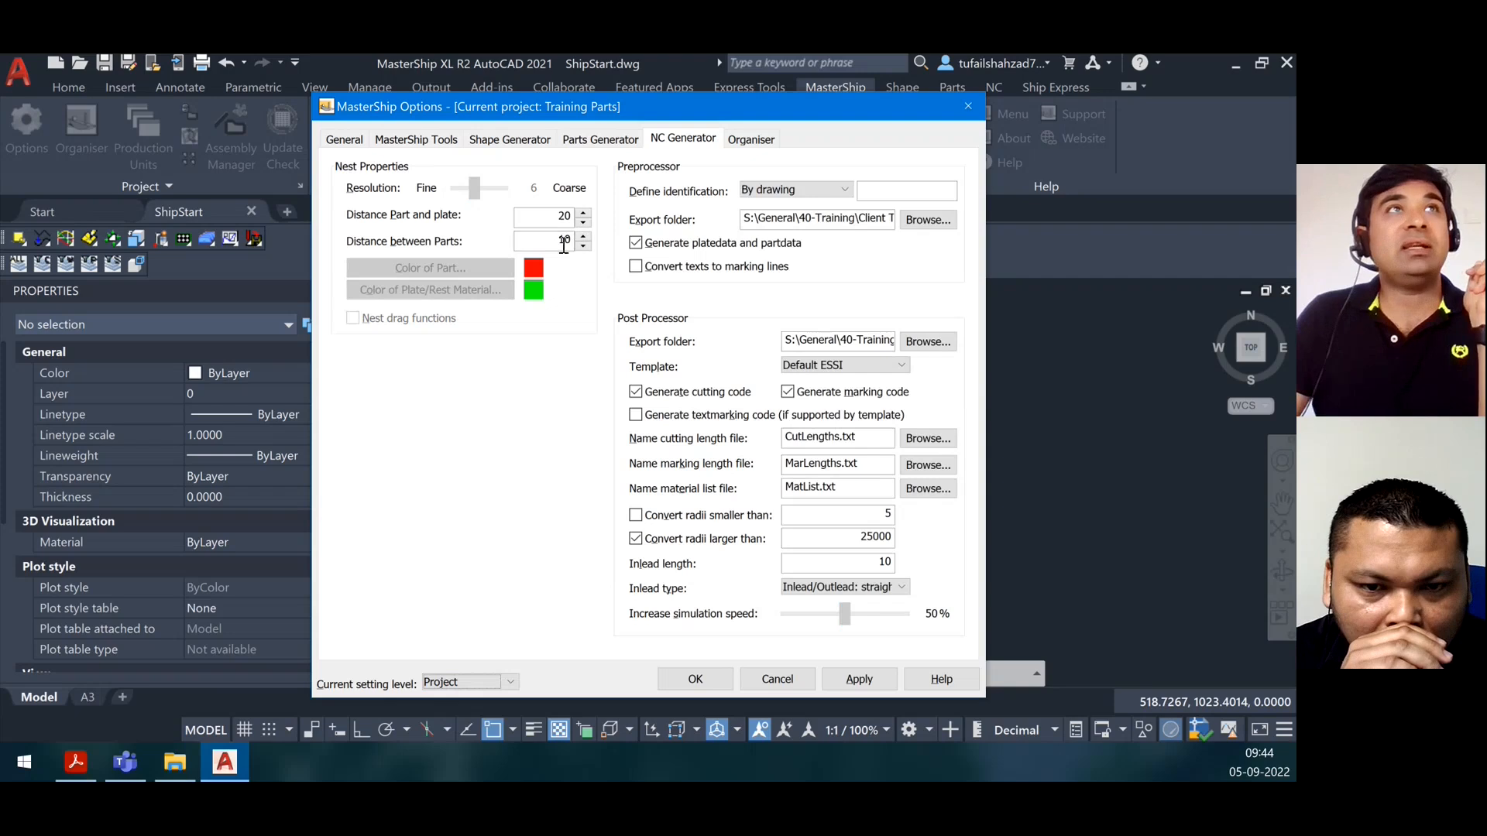
click(583, 222)
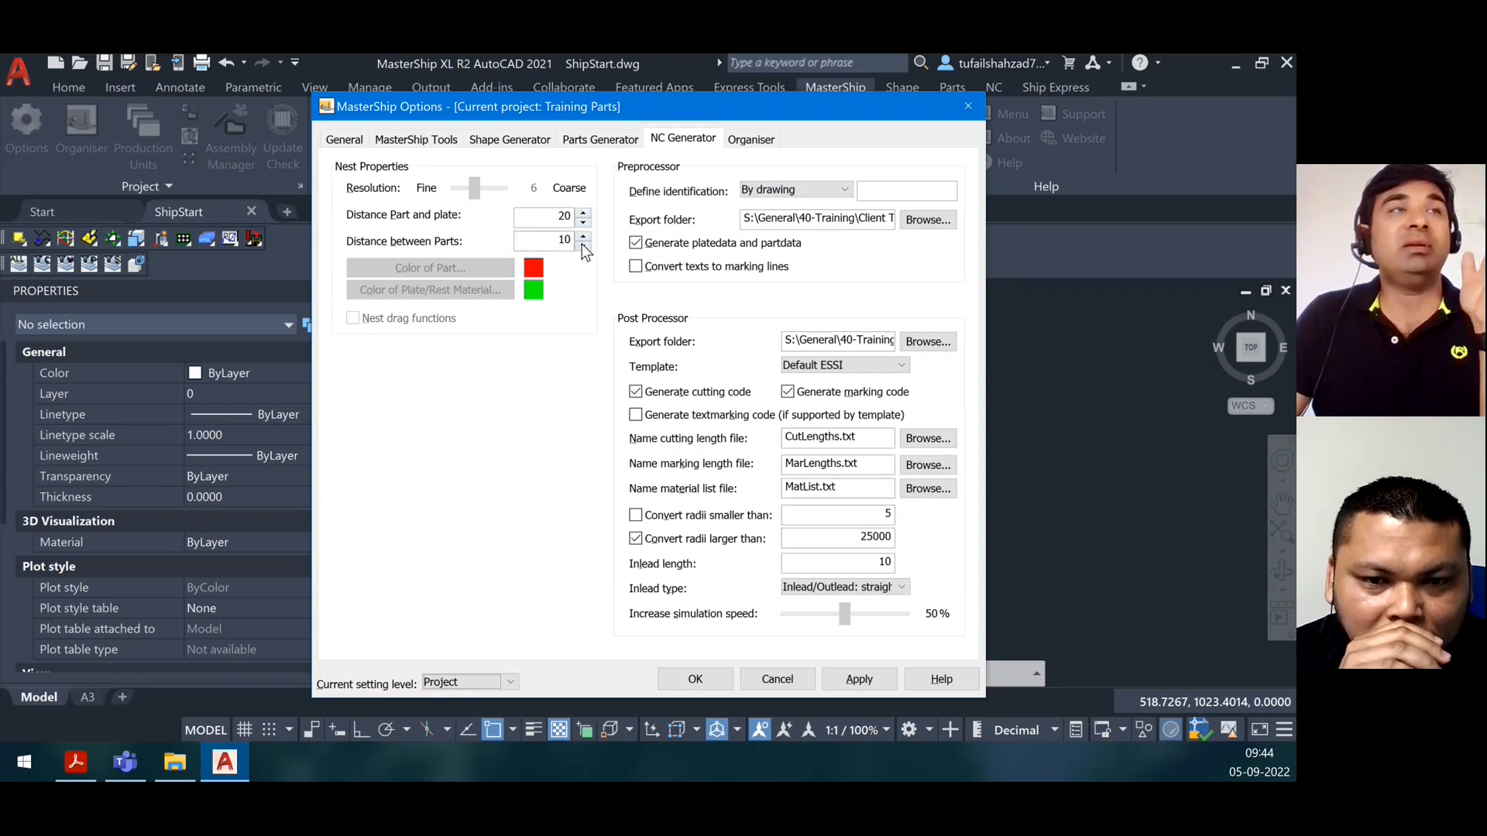
click(475, 681)
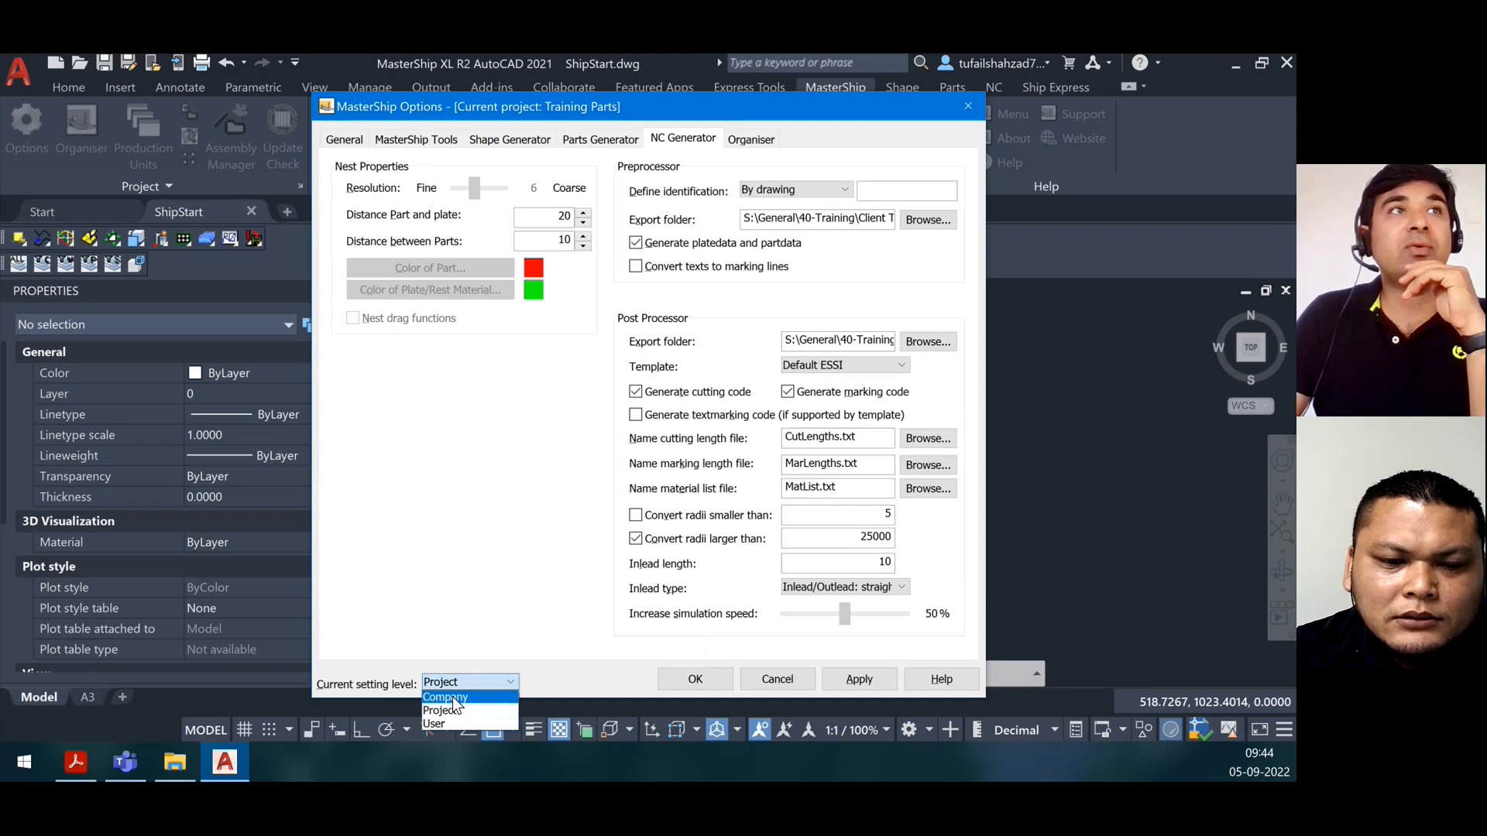
click(456, 701)
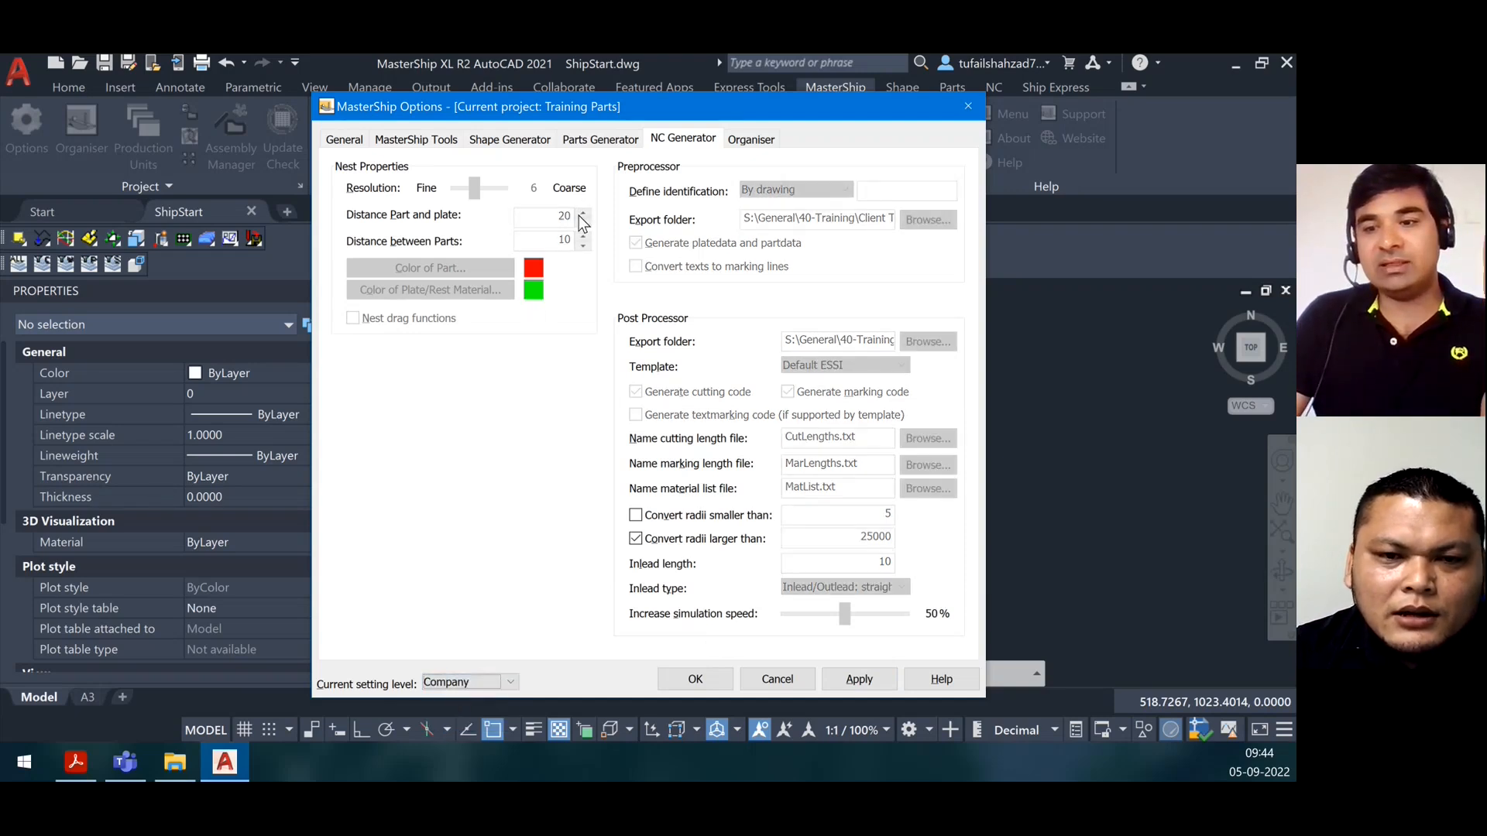
click(463, 681)
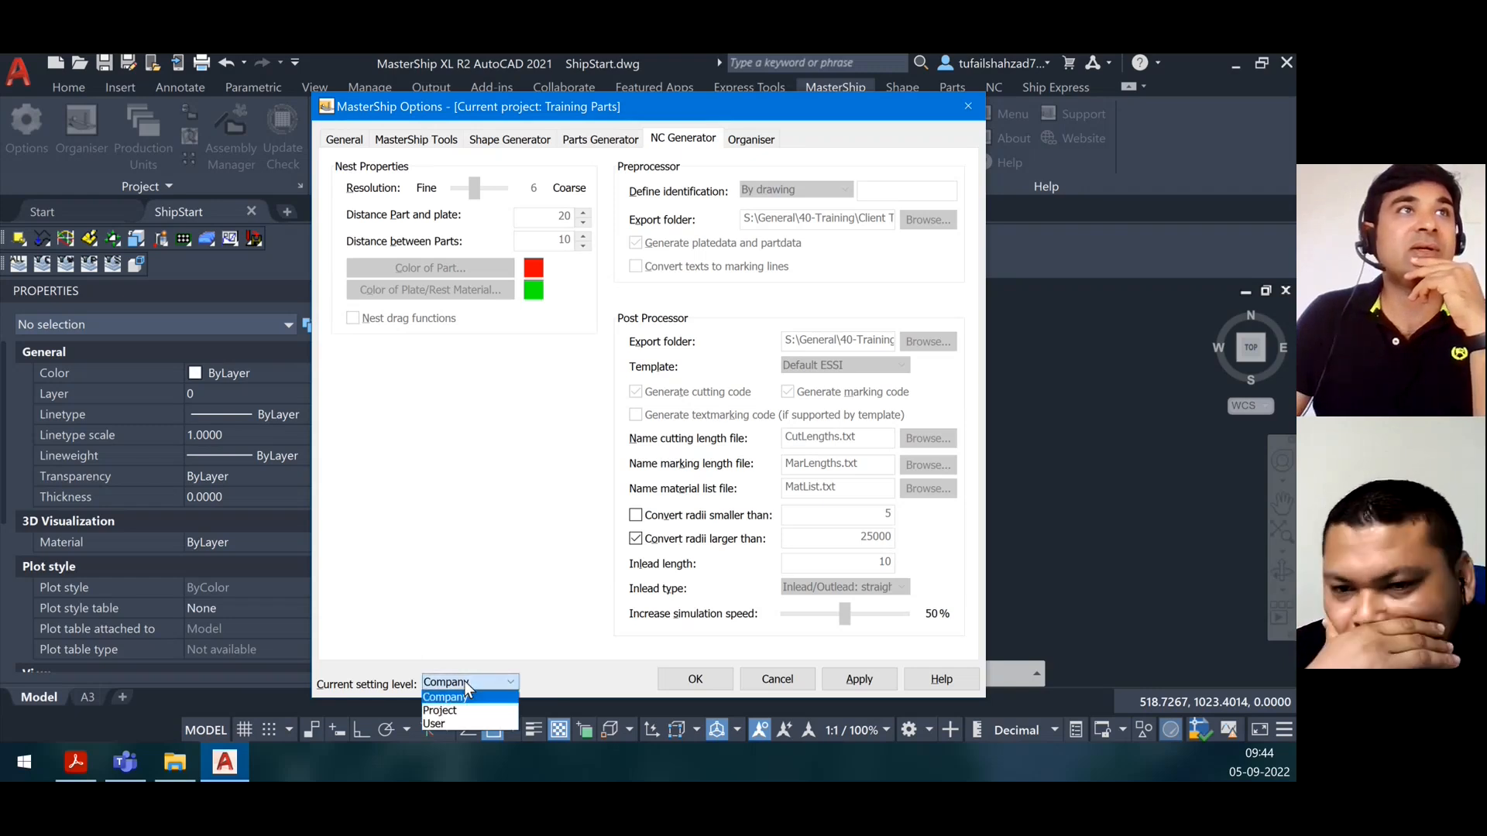
Set the options' current setting level to Project, apply the NC Generator settings and close the options
click(449, 710)
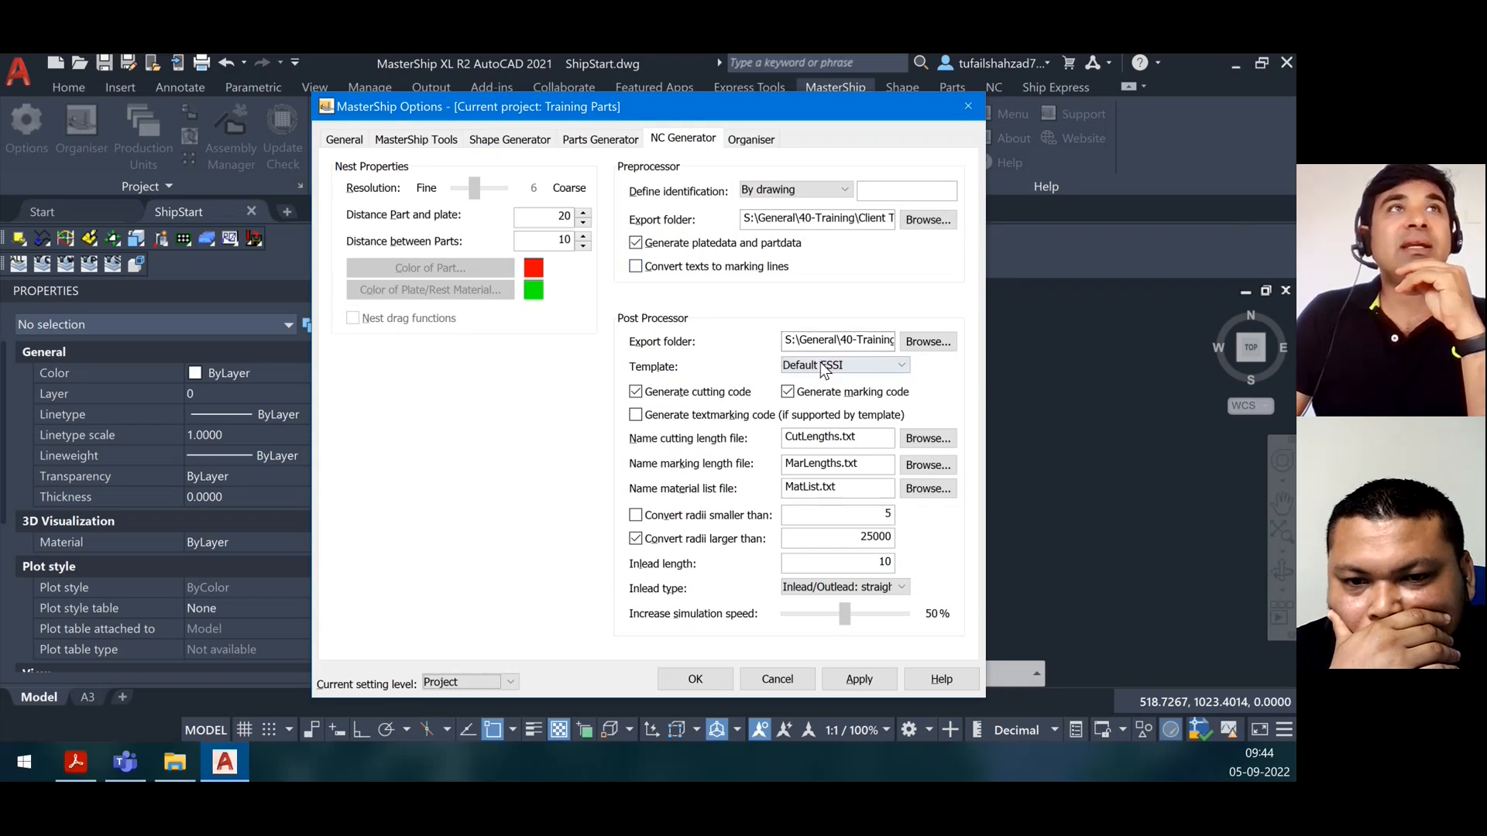
click(874, 433)
double_click(874, 433)
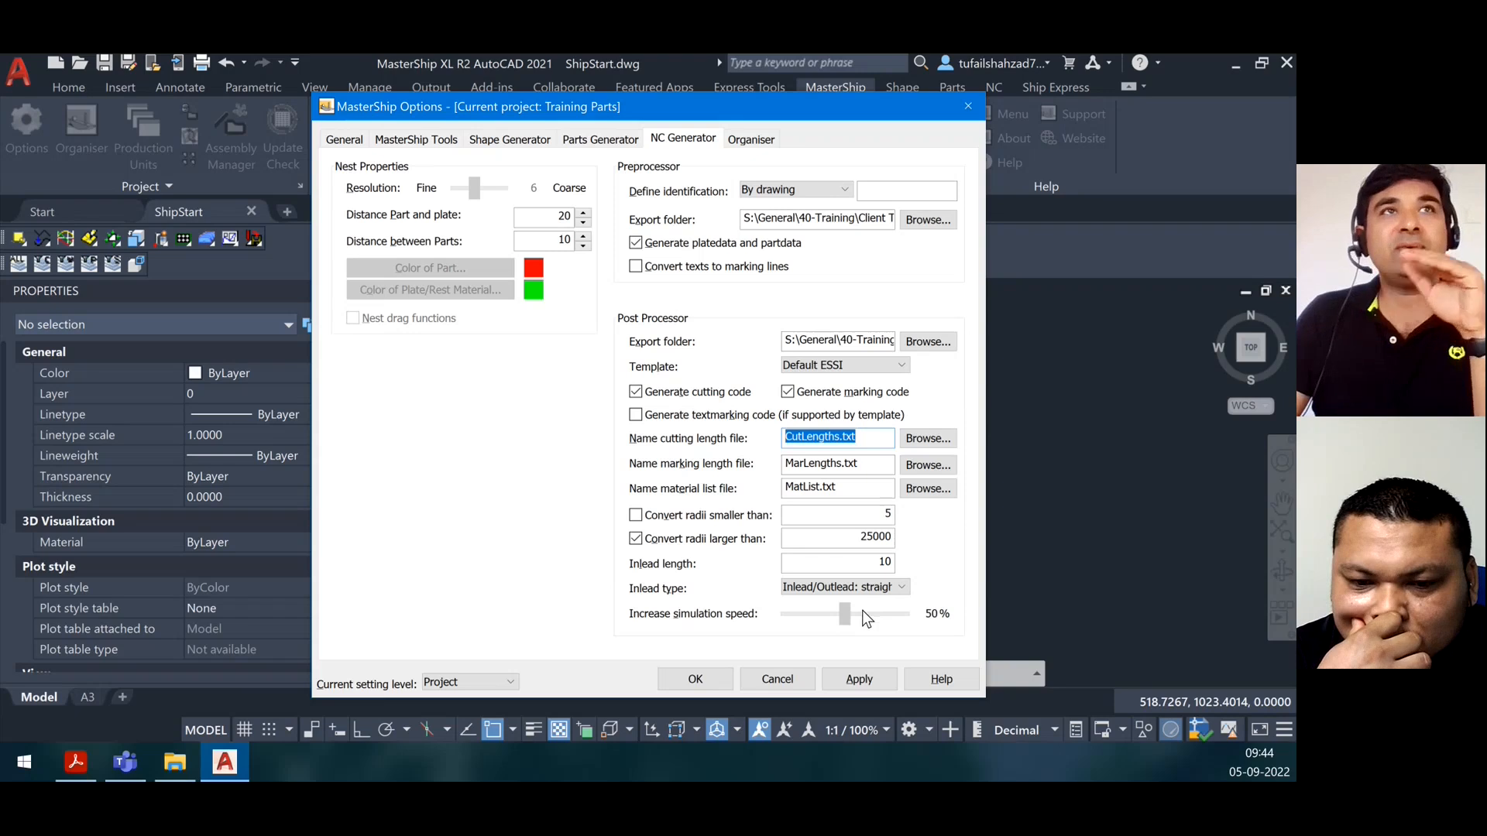
click(842, 679)
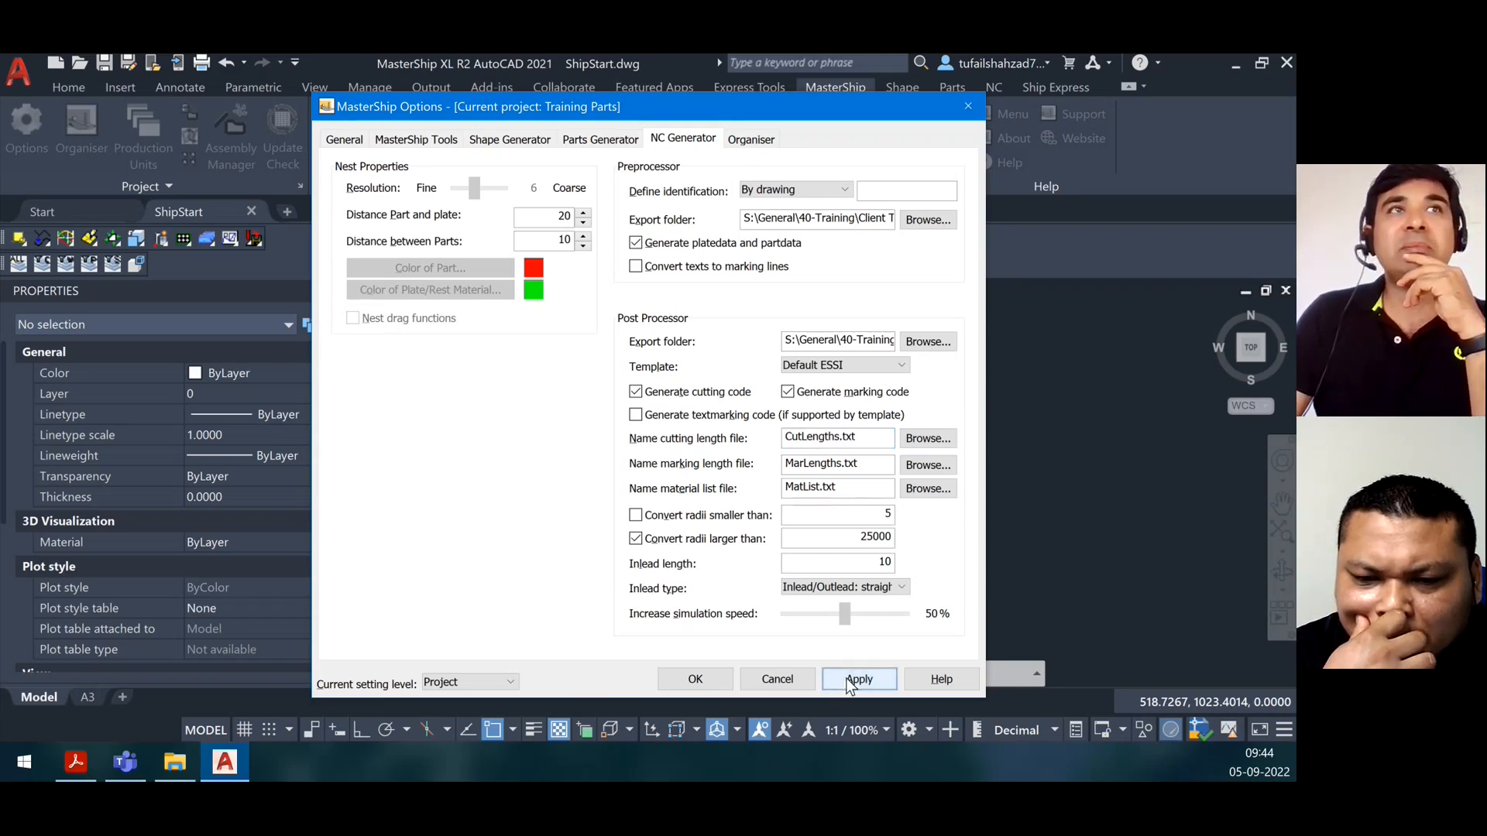
click(679, 680)
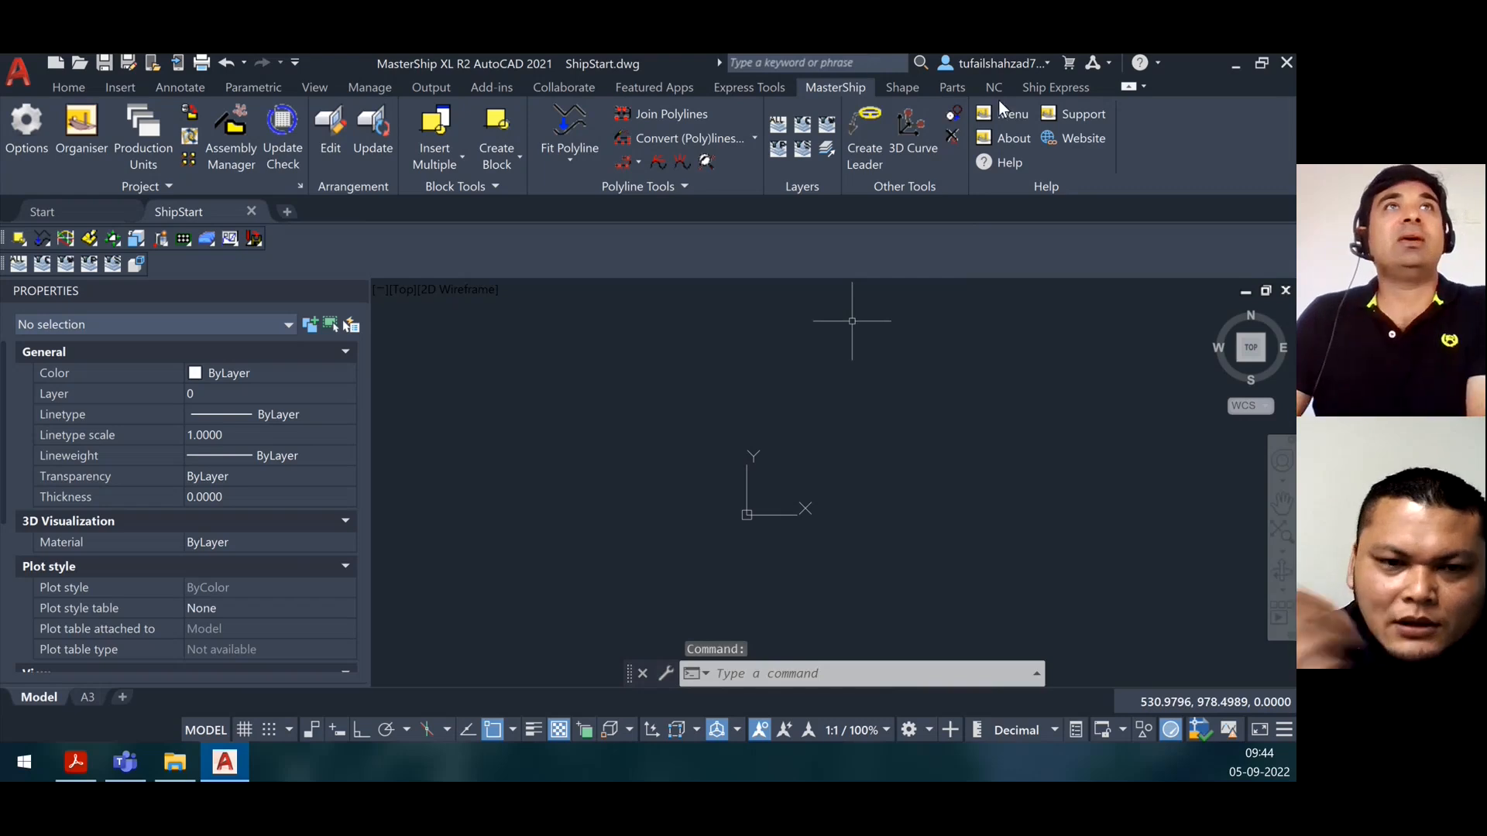
Start the NC Parts Selector and choose the Training Nesting folder as the main folder to look in
click(997, 88)
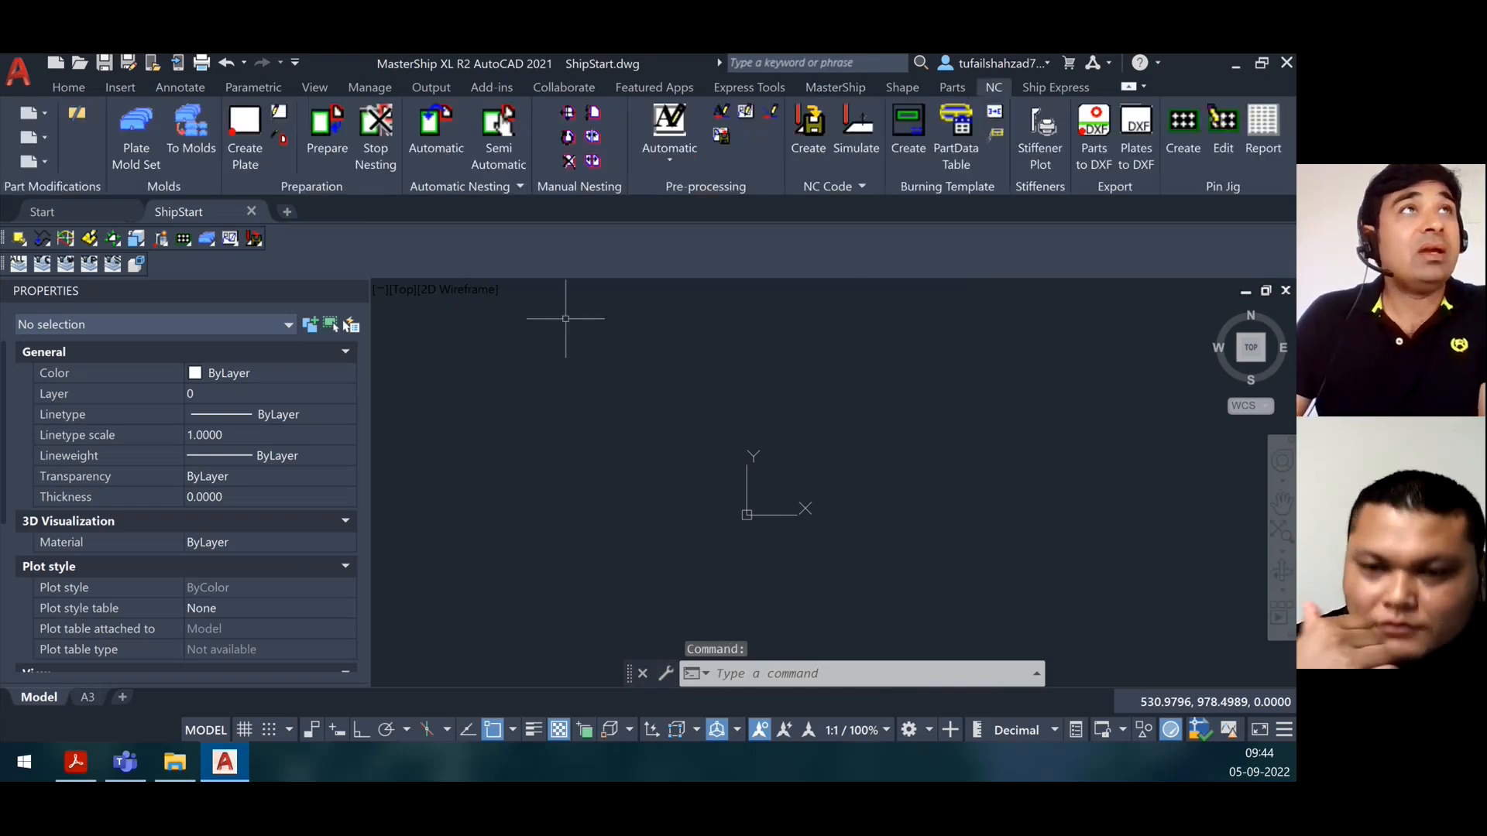
scroll(737, 540, down, 5)
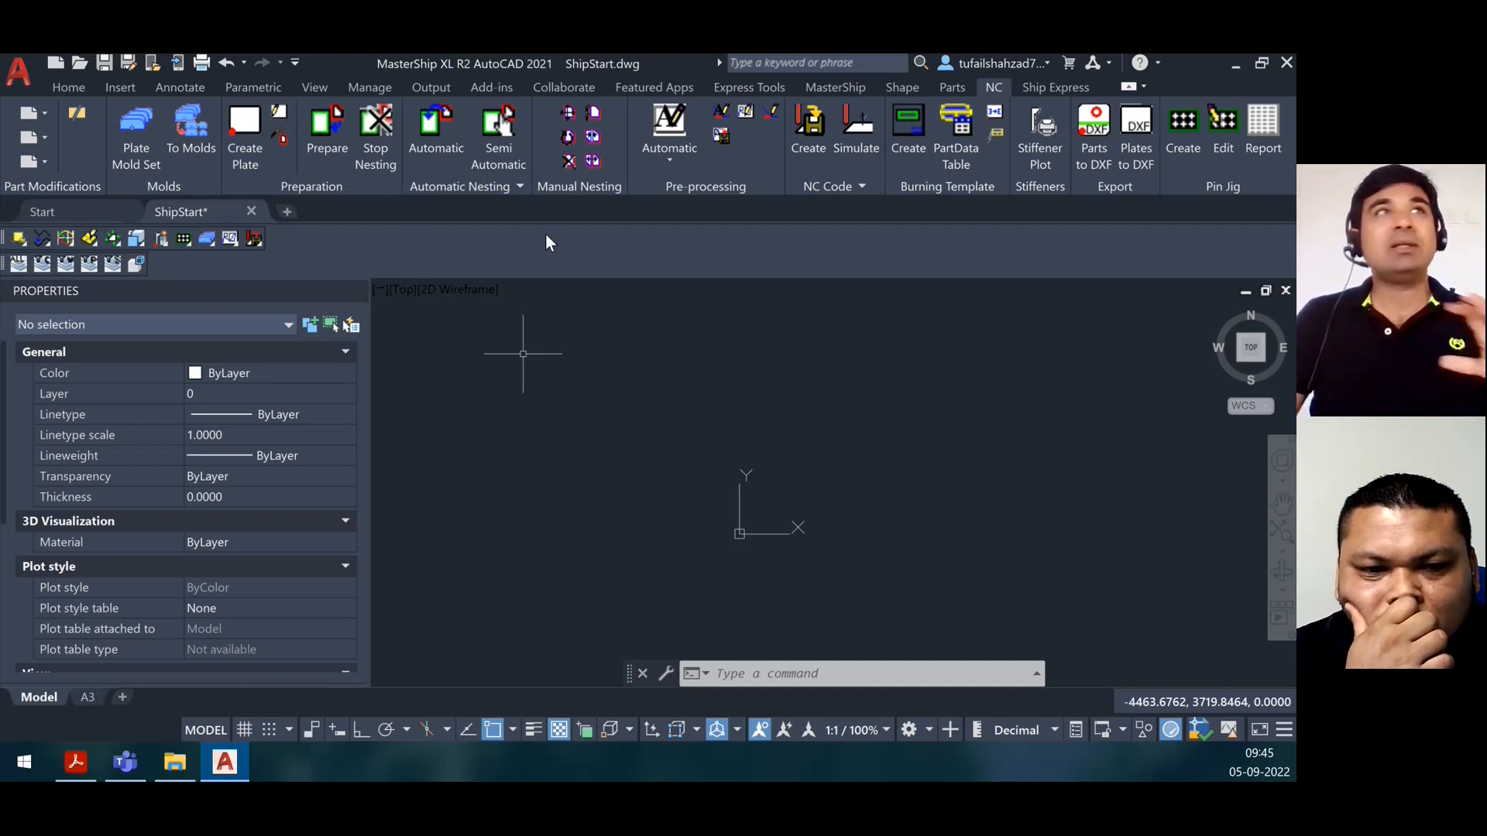
click(277, 143)
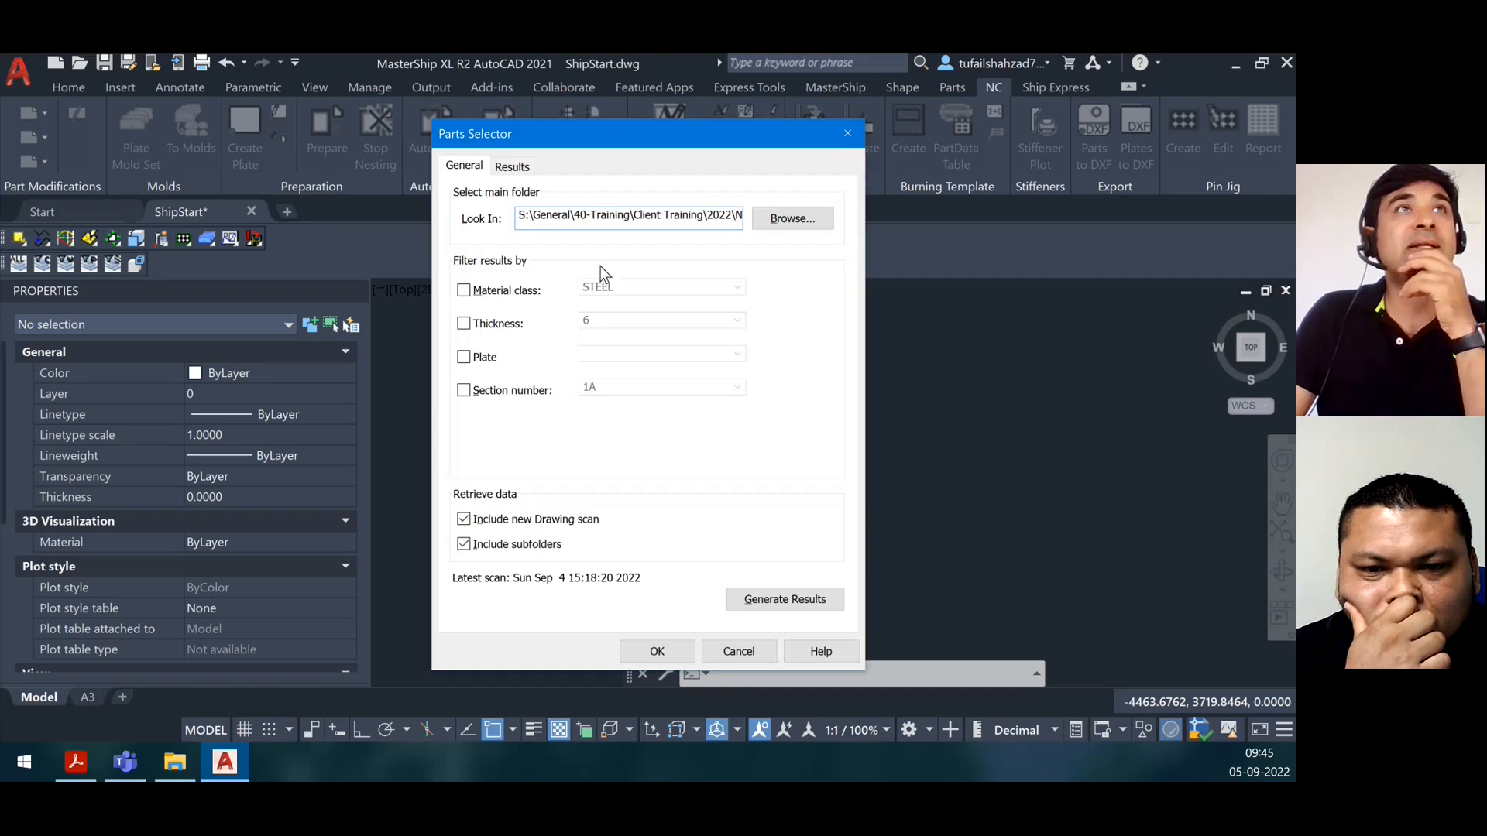
click(790, 217)
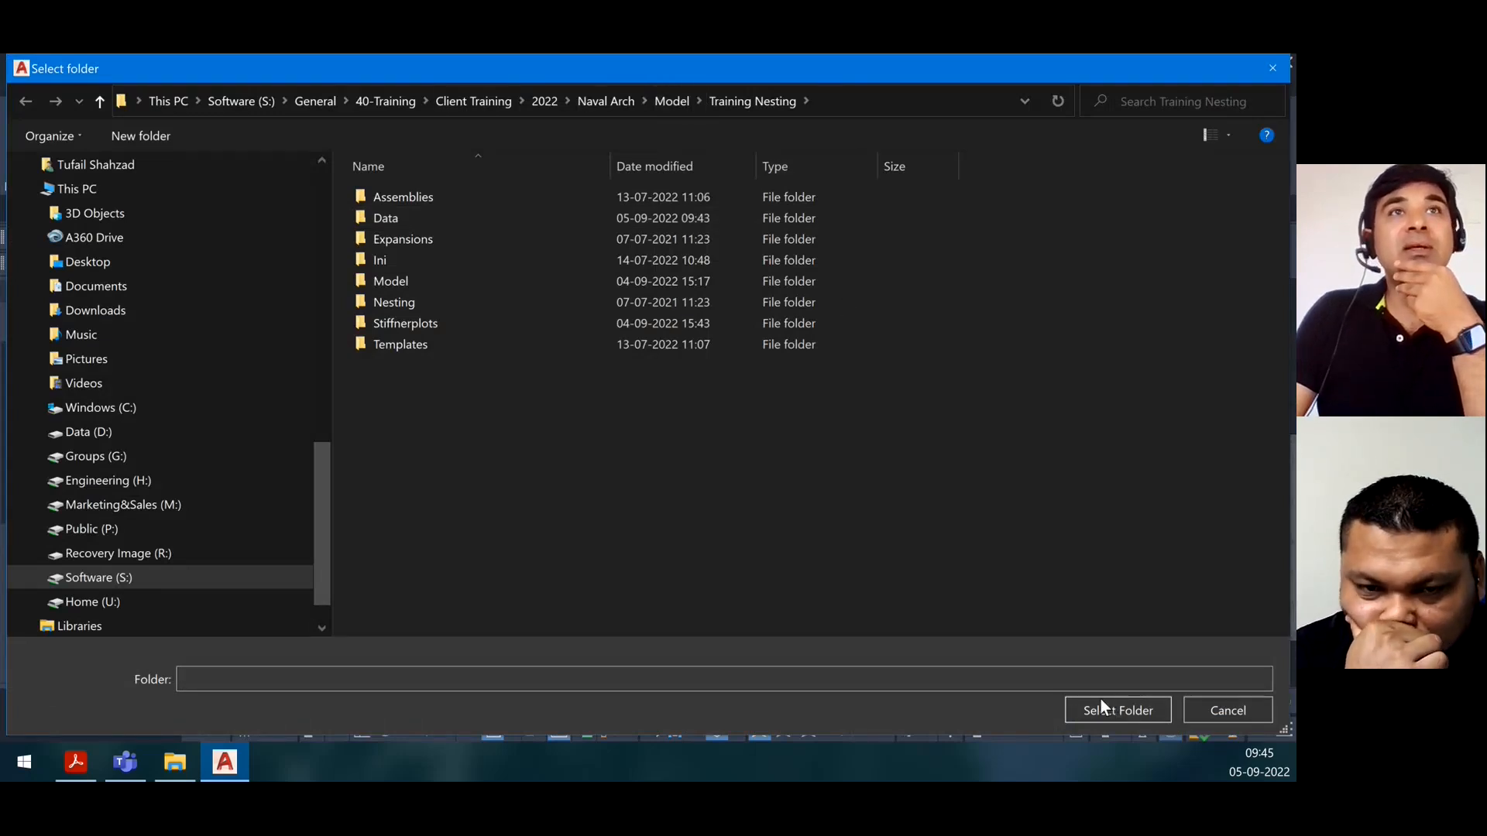
click(1122, 713)
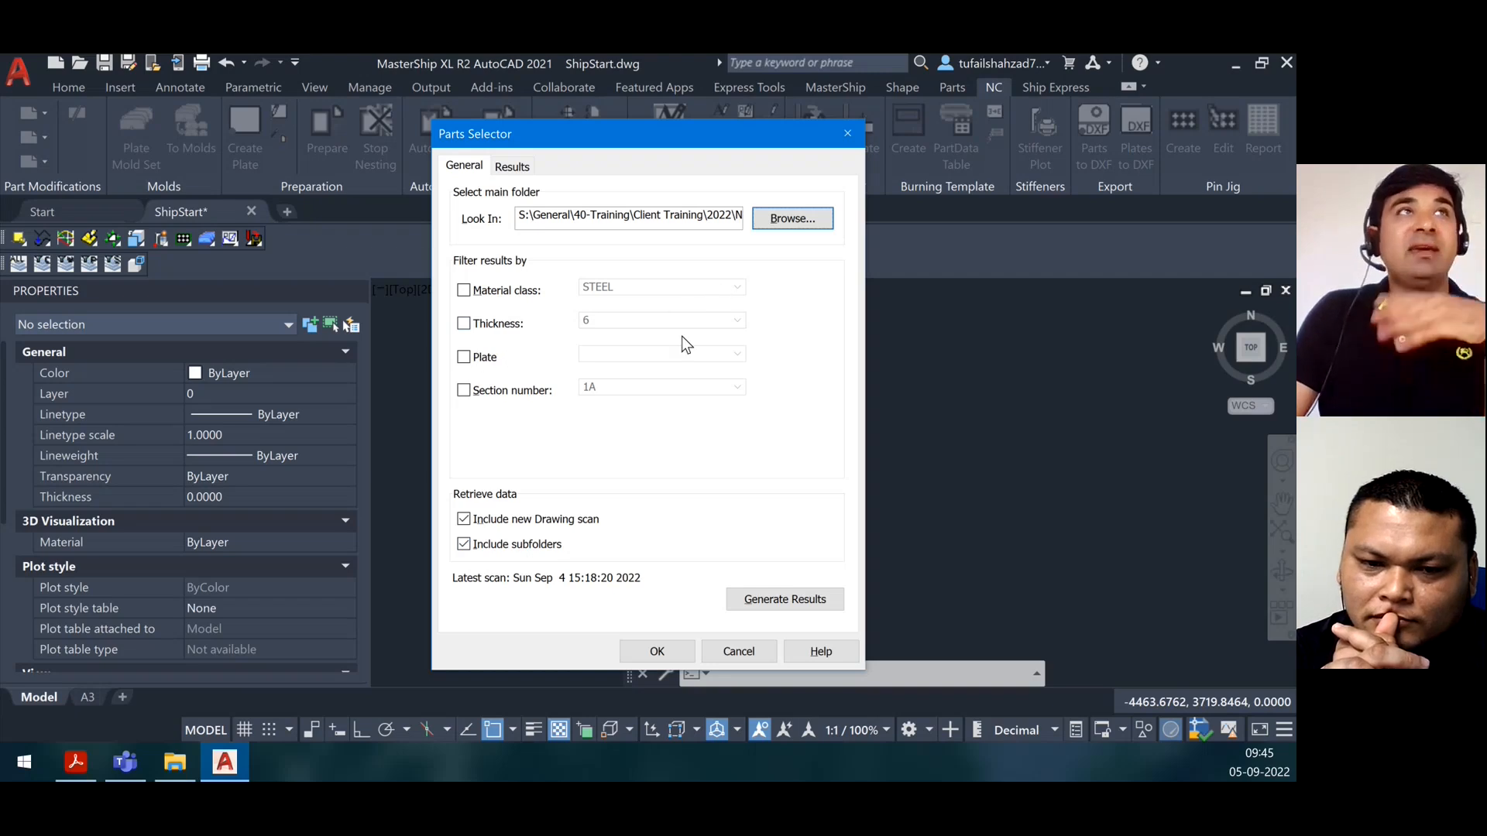
Try the material class filter and inspect its available classes, then switch the filter off again
click(465, 292)
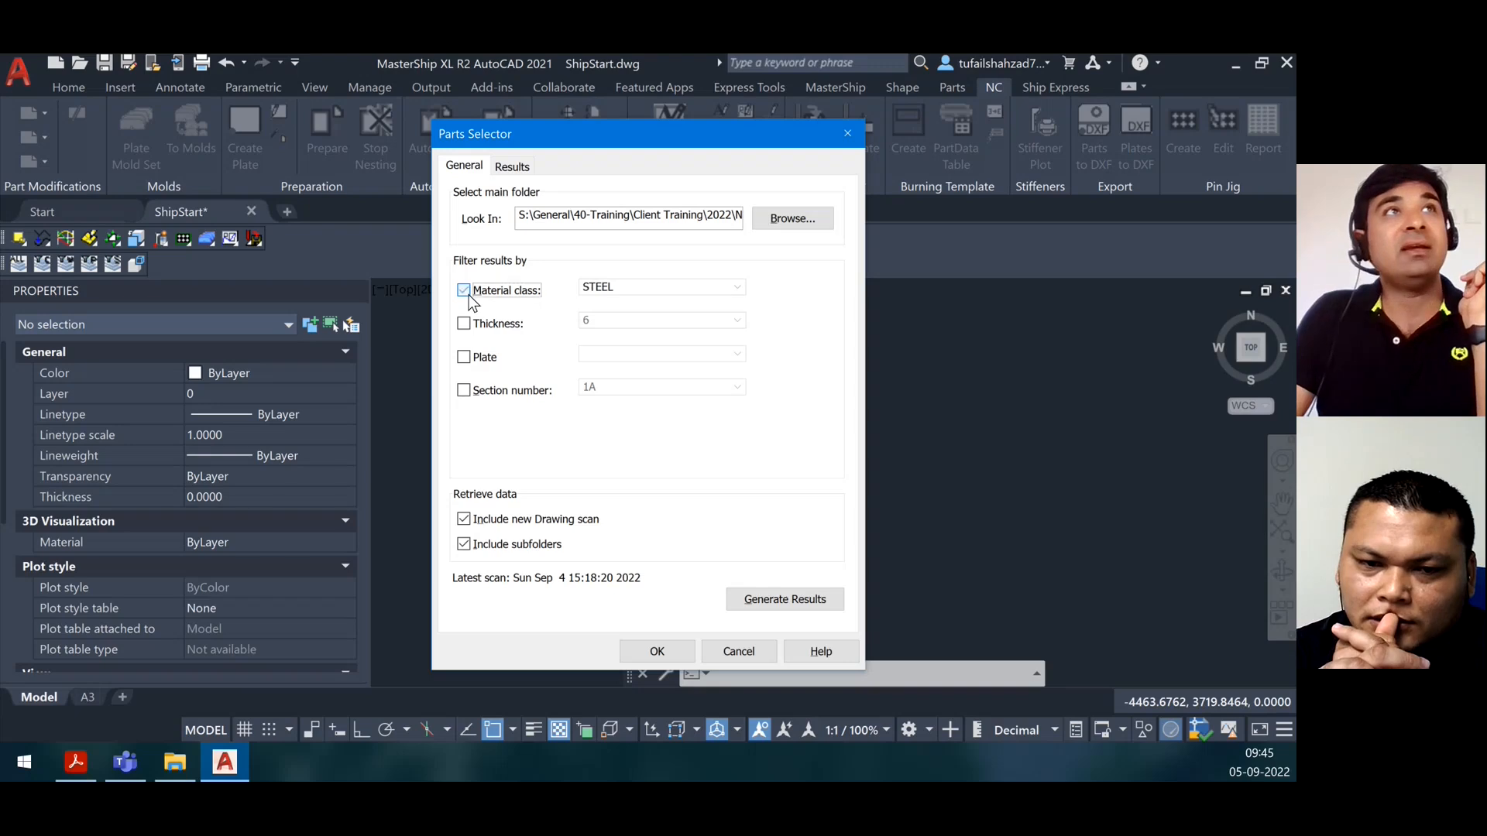
click(739, 287)
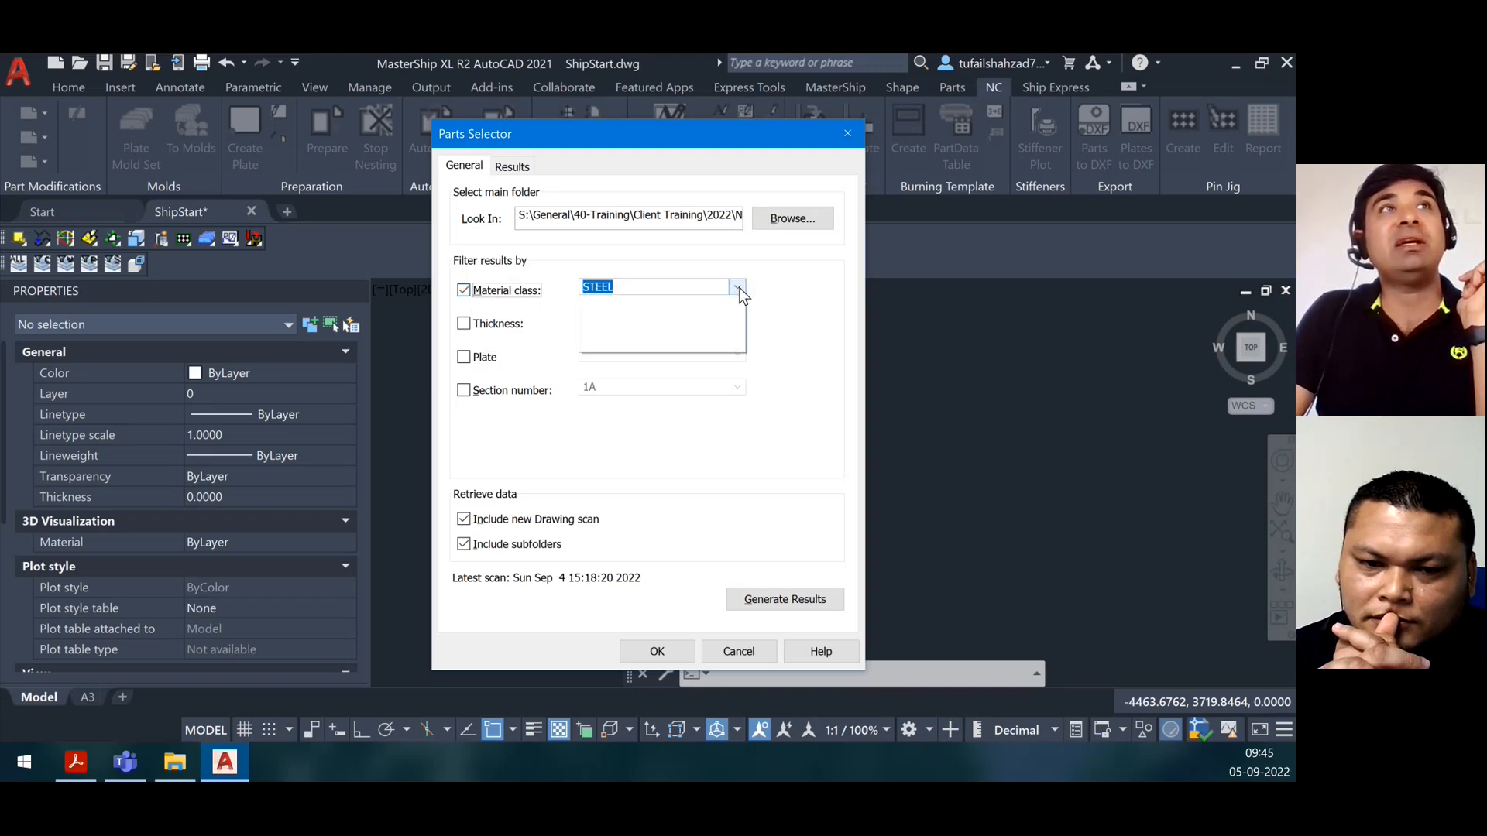
click(739, 286)
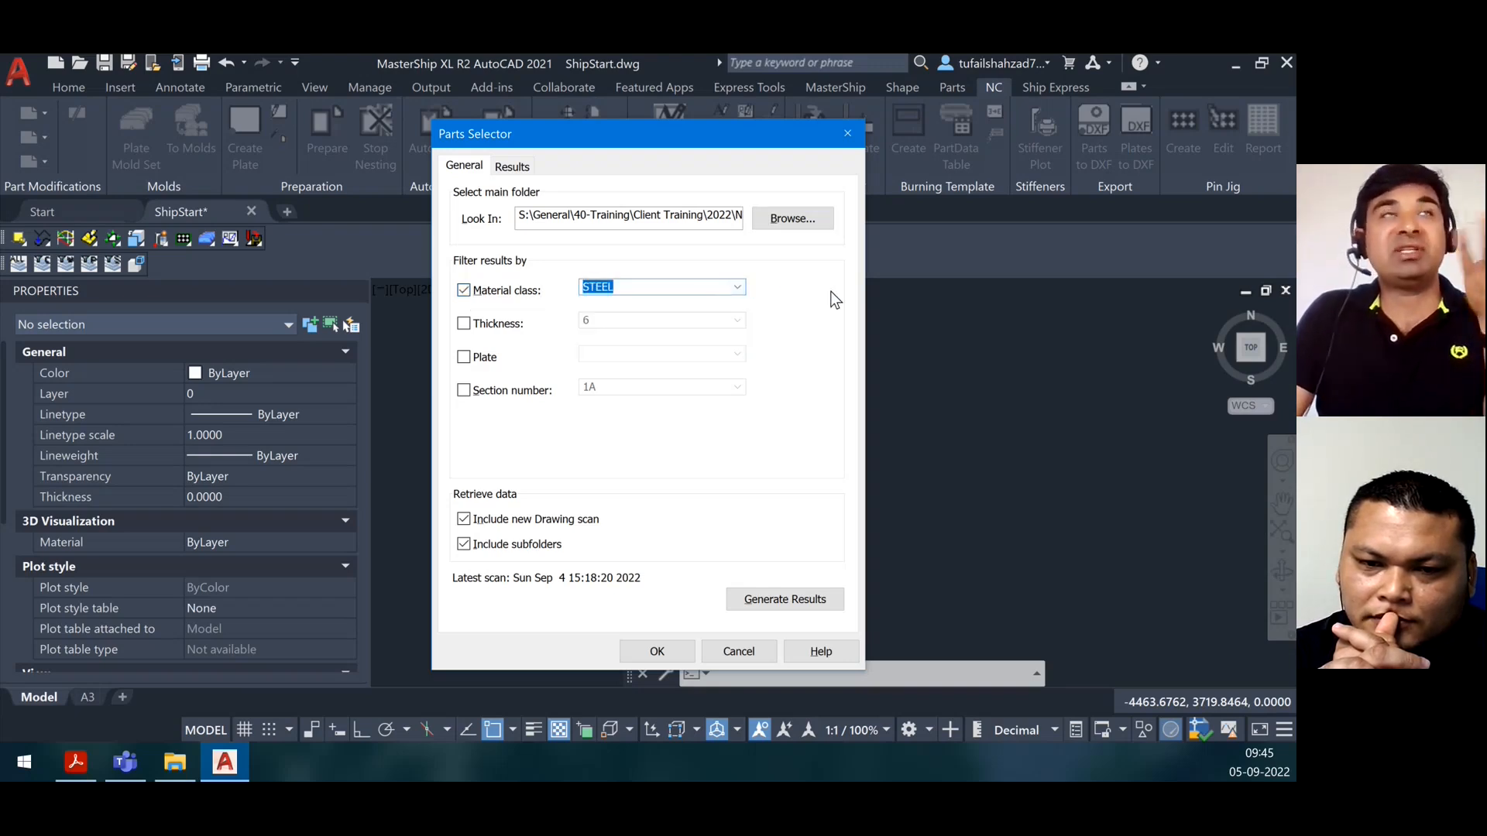
click(465, 291)
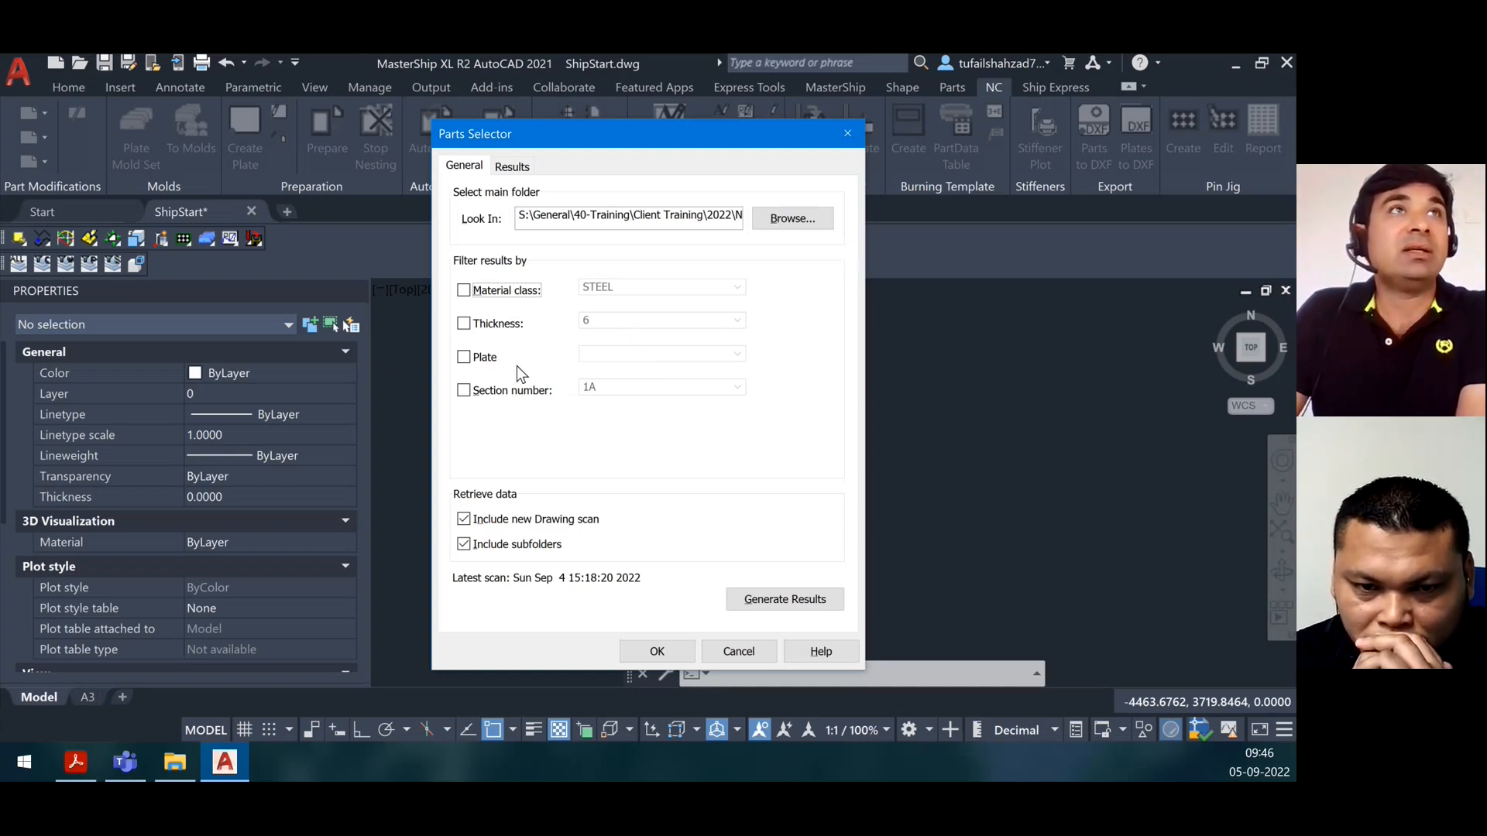
Generate the unfiltered parts results with a new drawing scan including subfolders, then return to the general filter settings
click(800, 600)
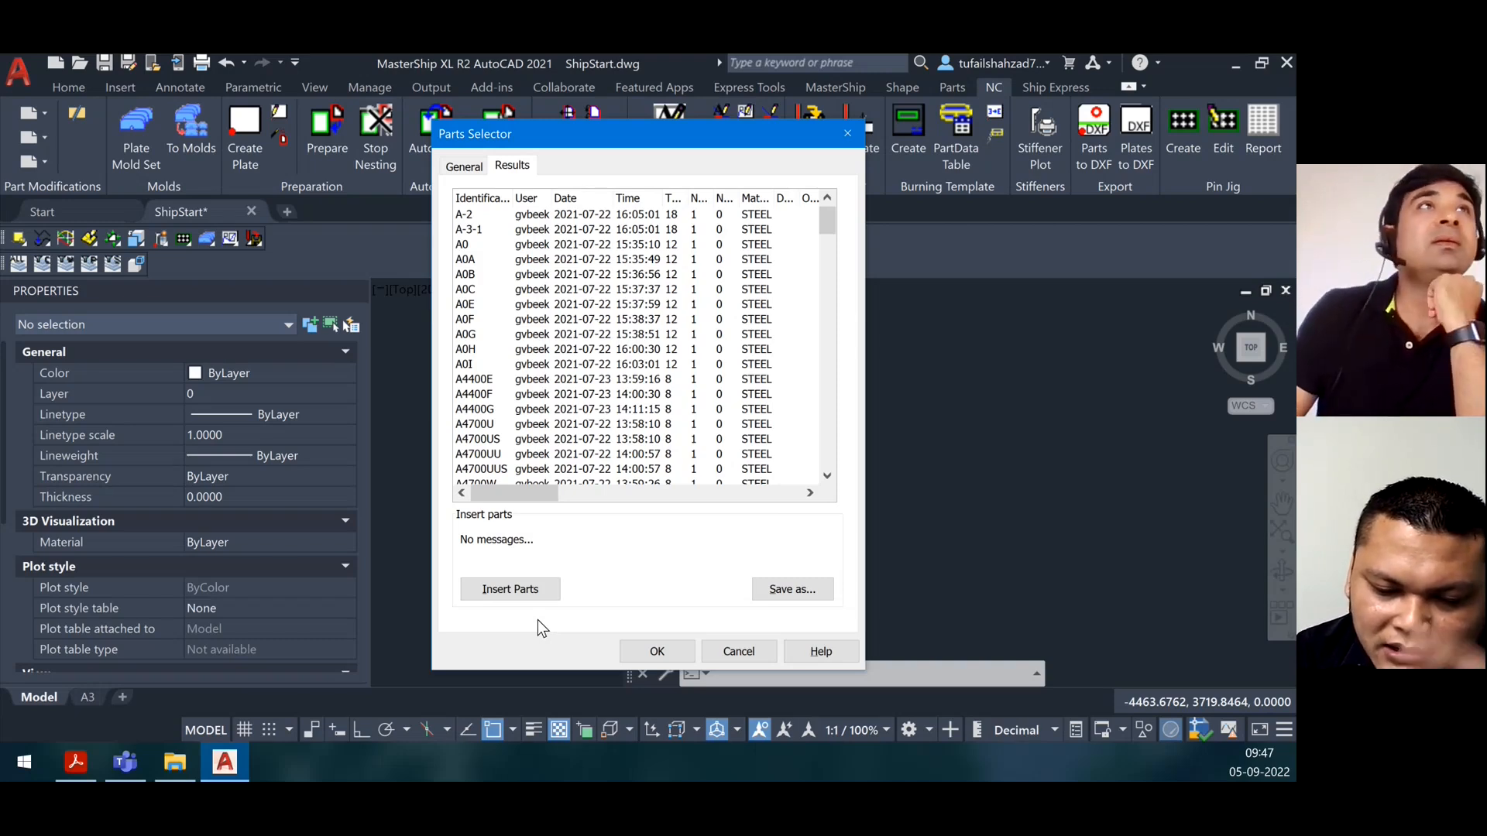
click(457, 167)
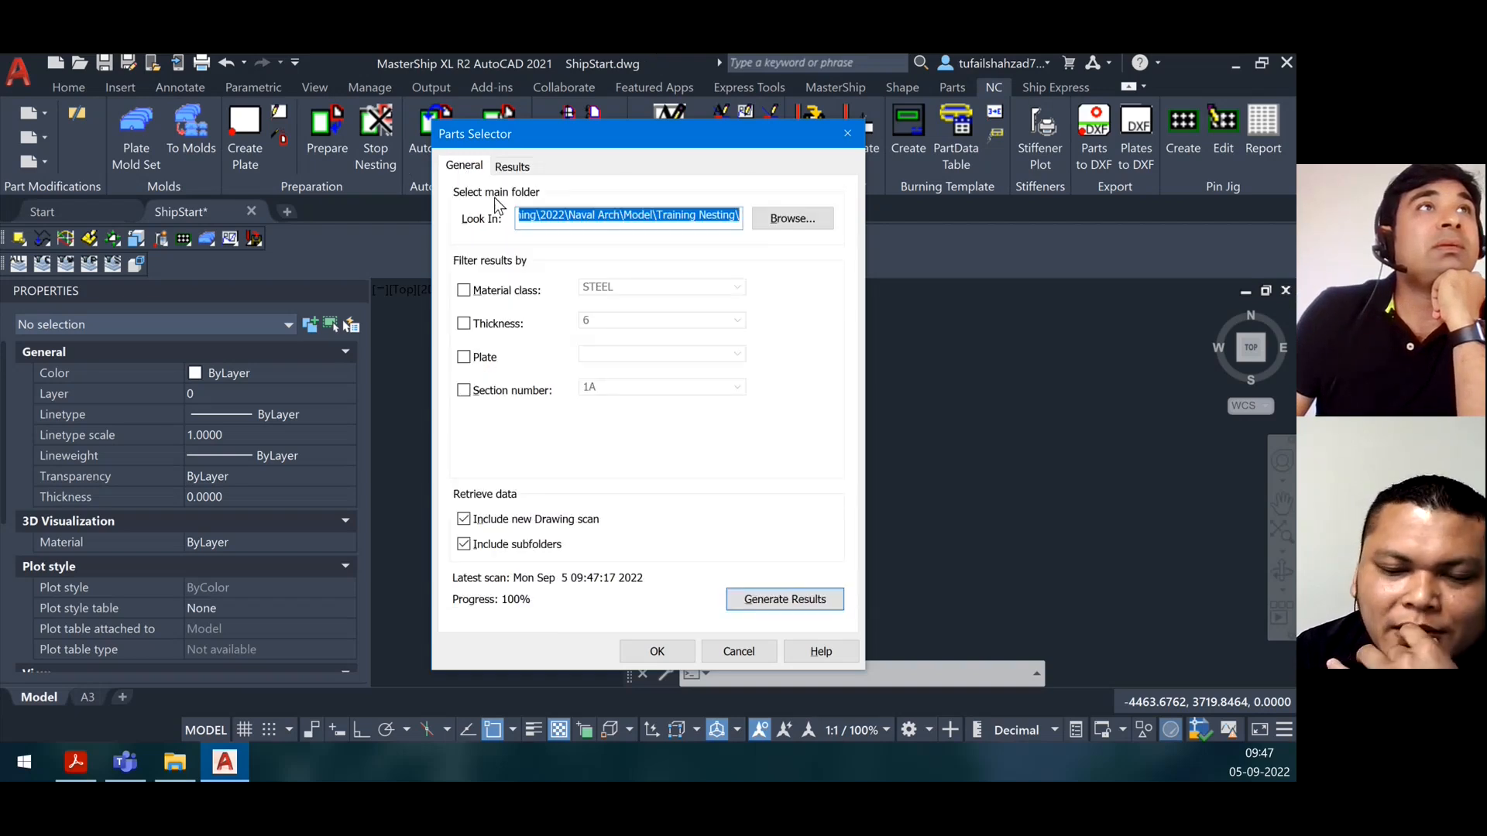
Try the plate filter and inspect its available values, then switch the filter off again
click(464, 358)
click(737, 355)
click(737, 355)
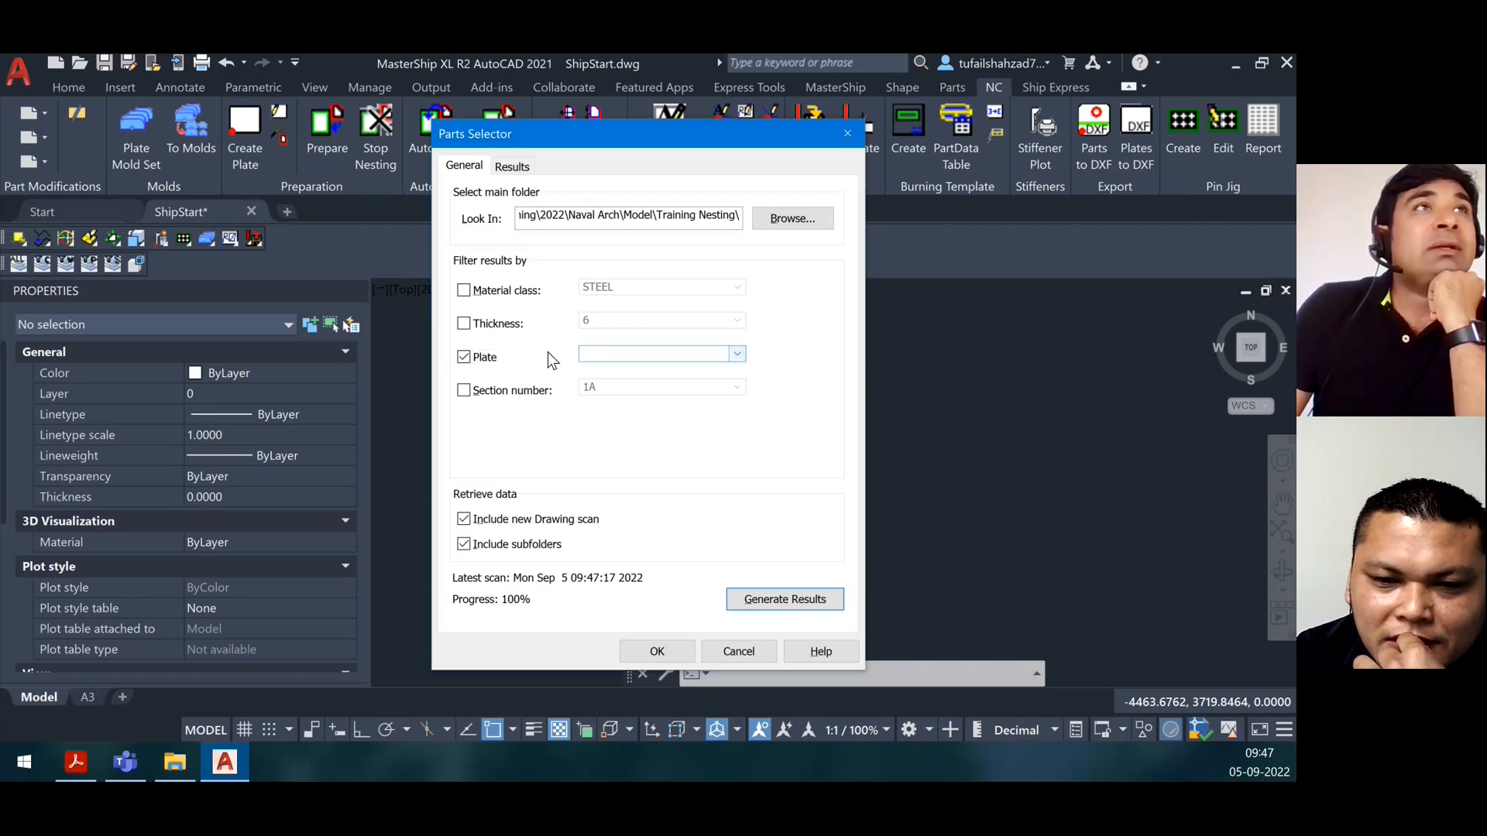
click(467, 357)
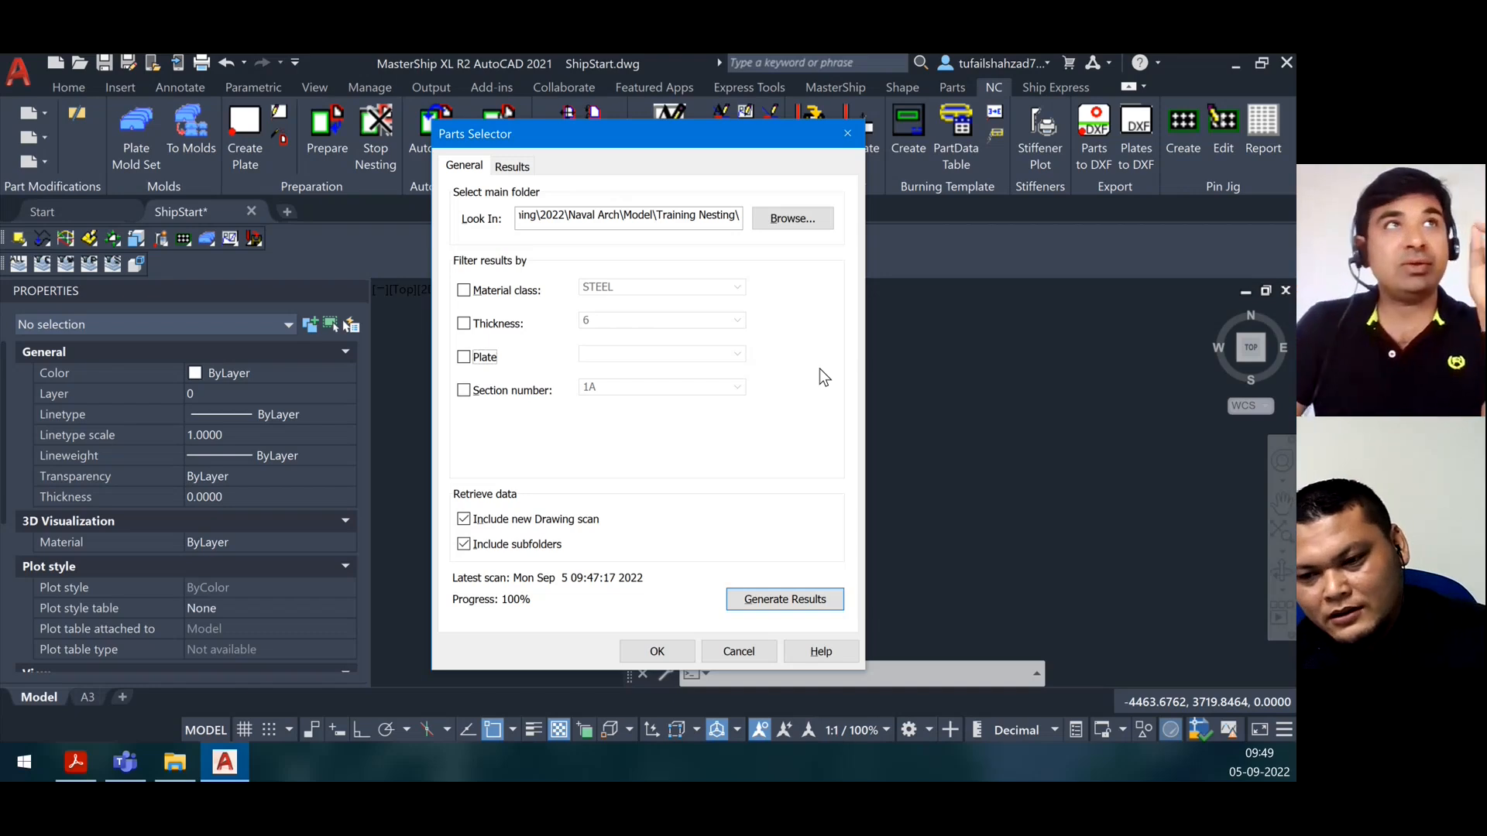
Enable the section number filter with section 1A for the parts selection
click(511, 391)
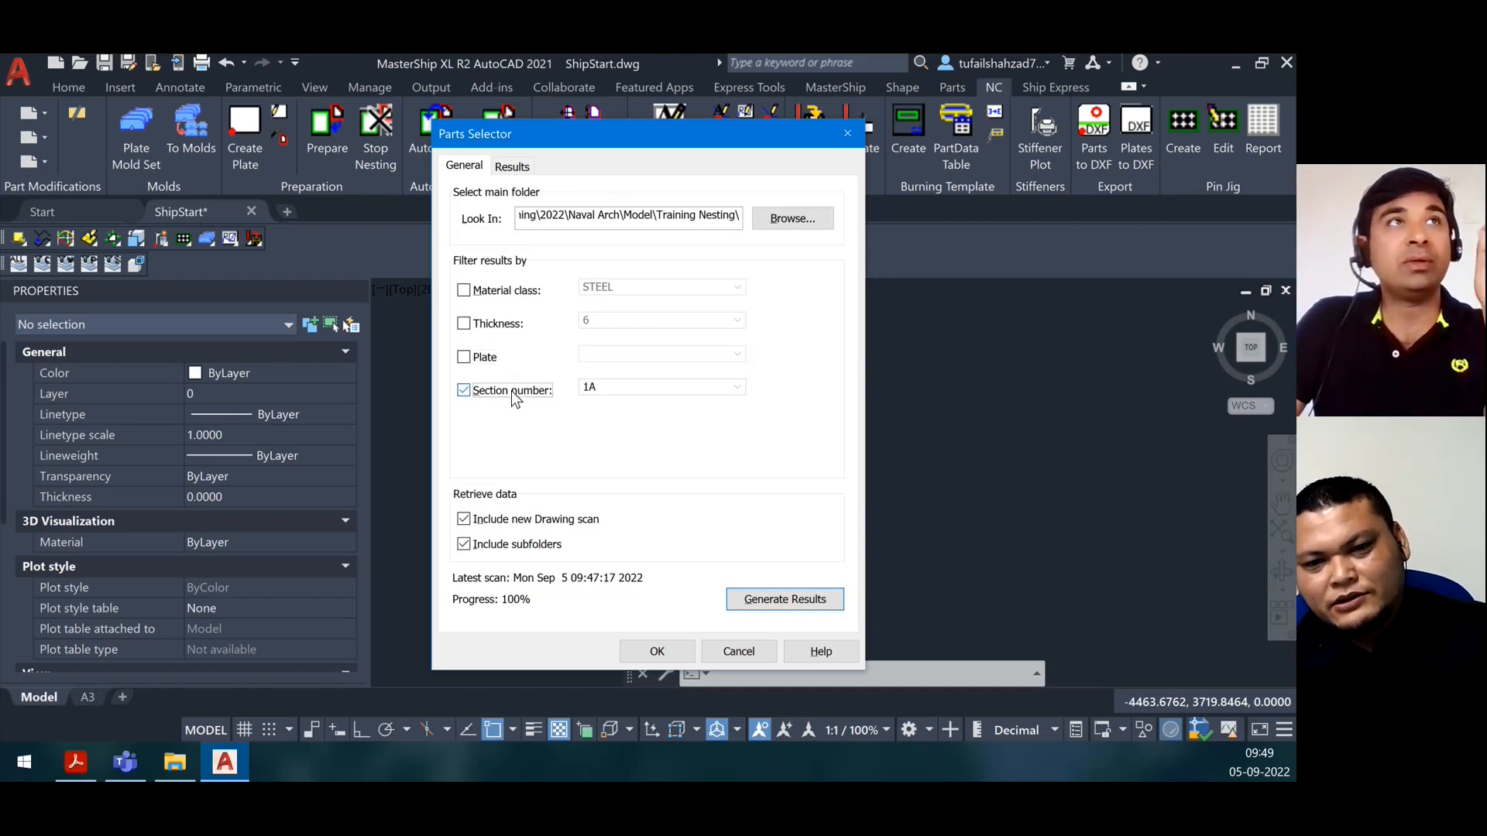
click(737, 388)
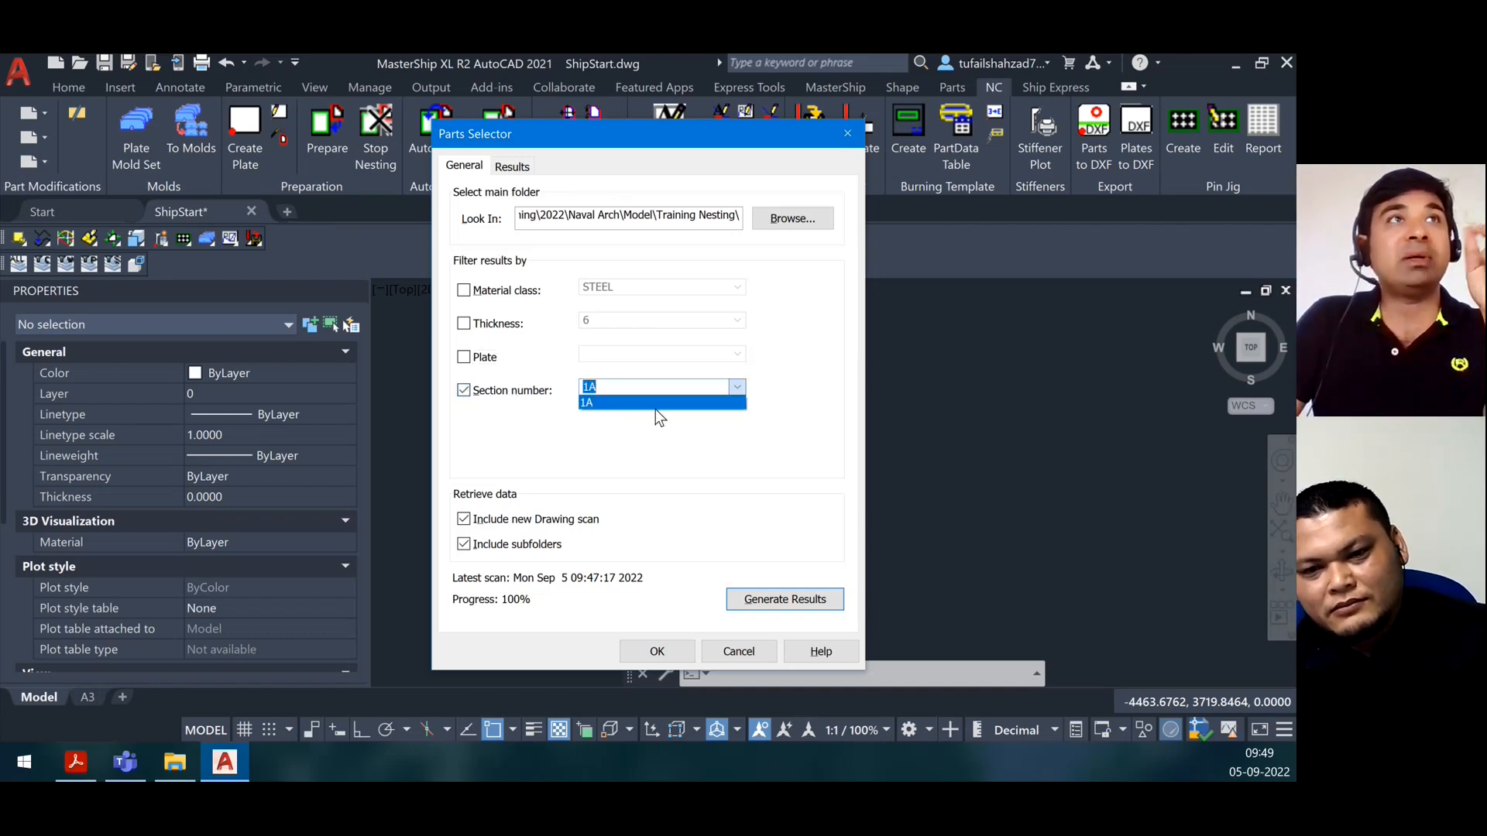
click(602, 445)
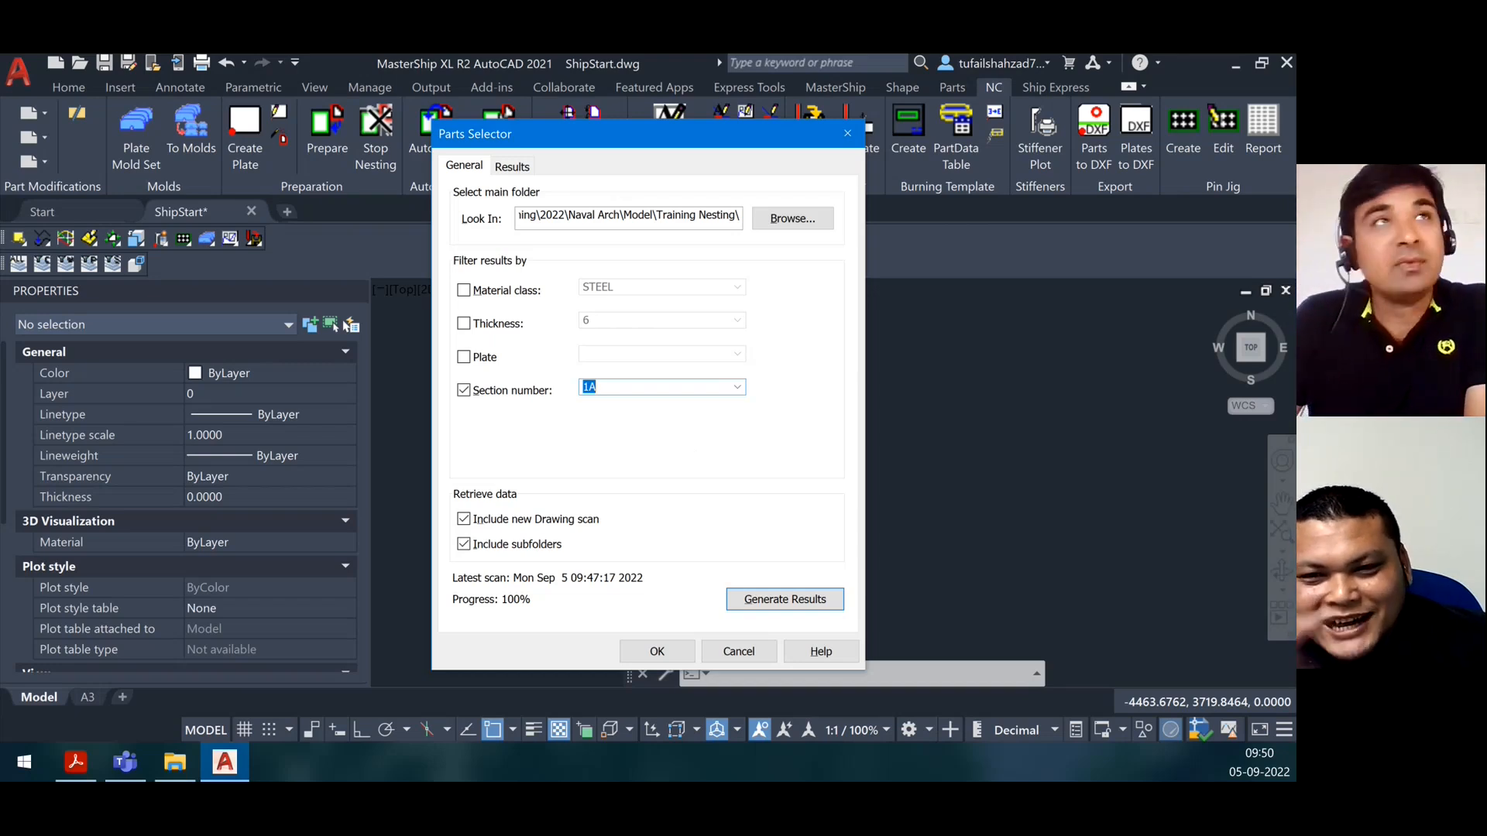
click(464, 392)
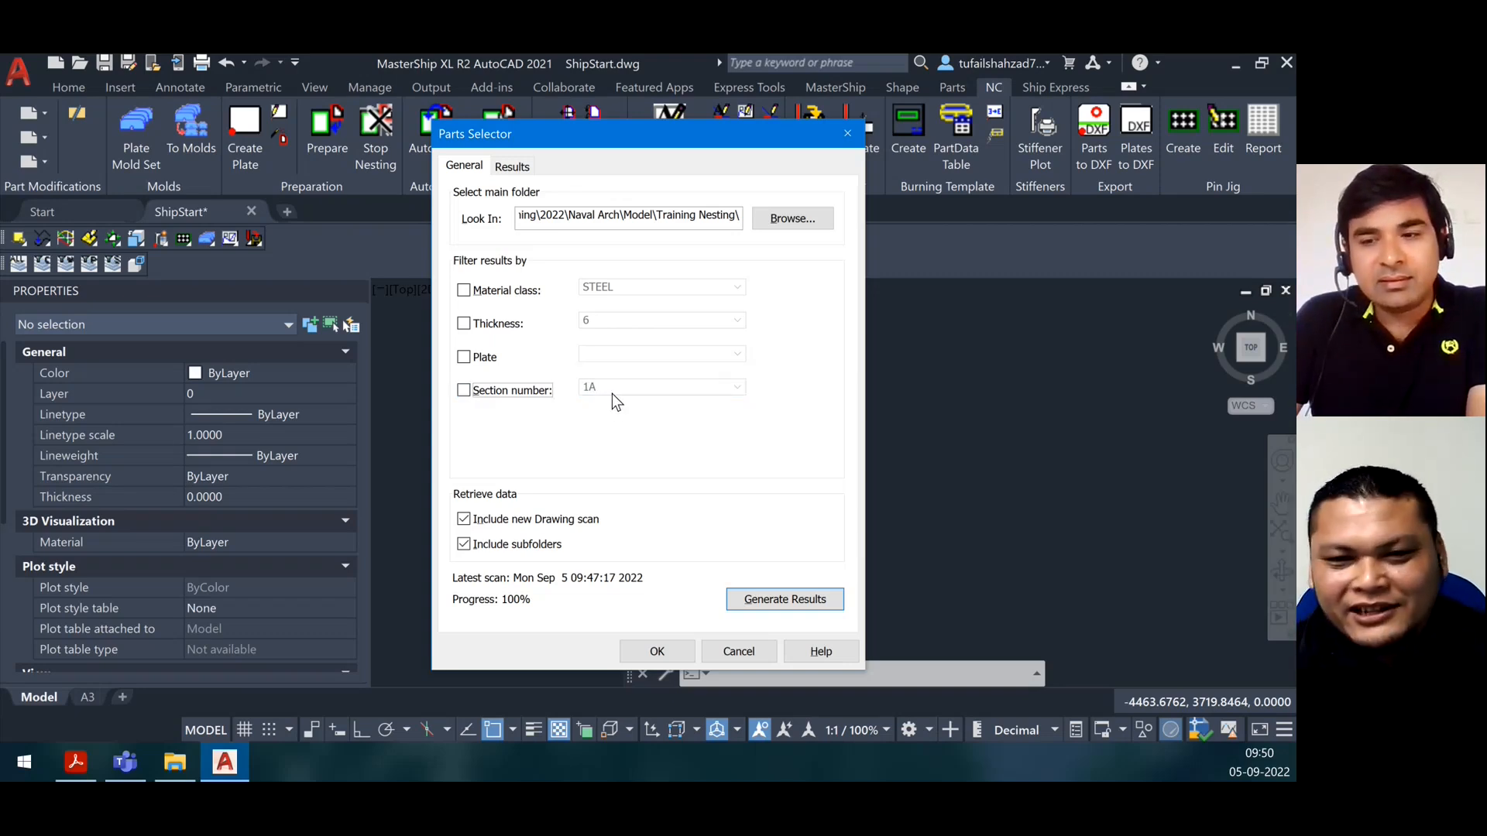
click(519, 395)
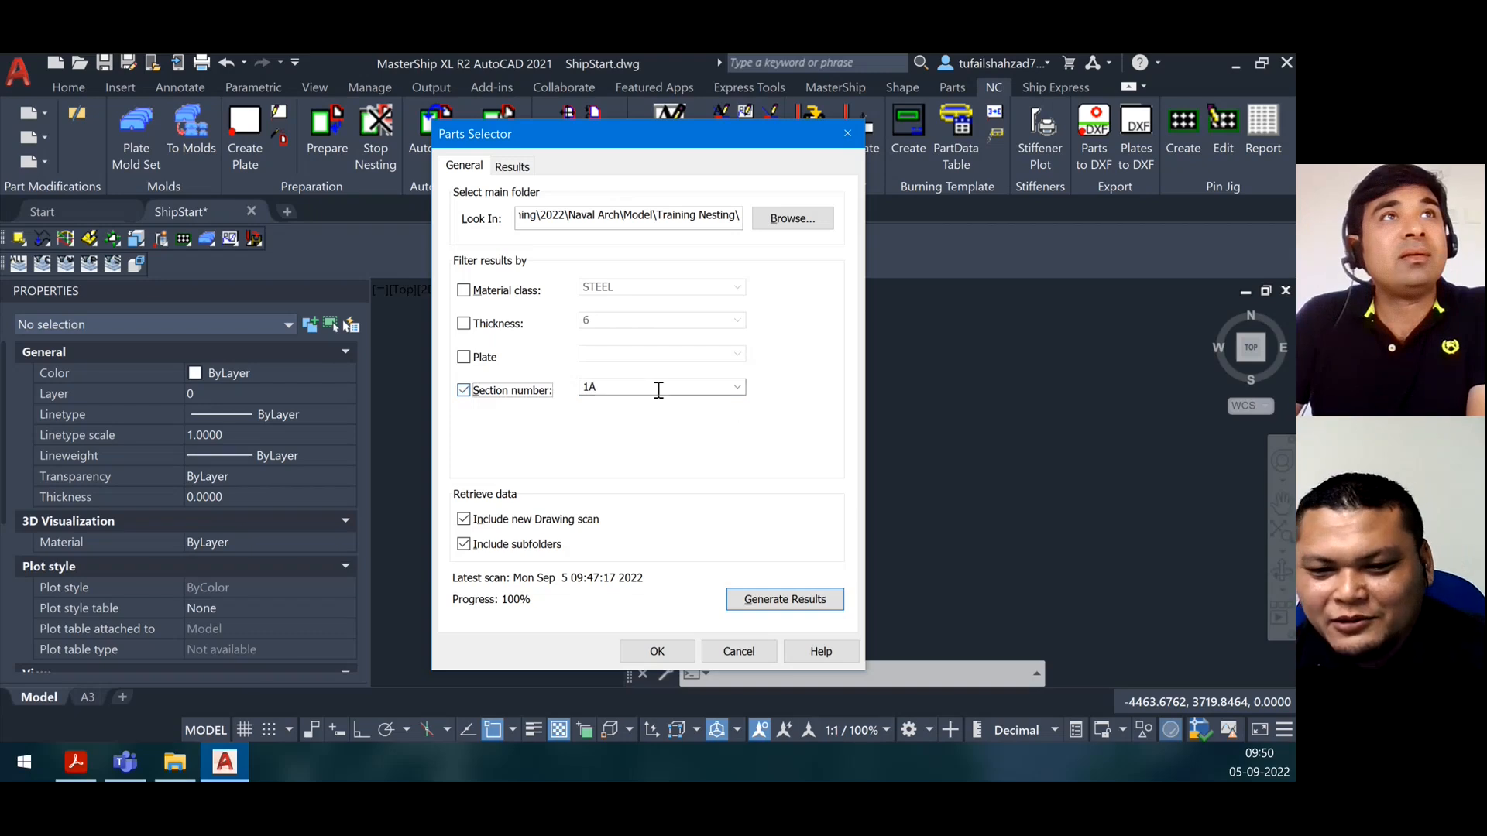
click(738, 390)
click(738, 391)
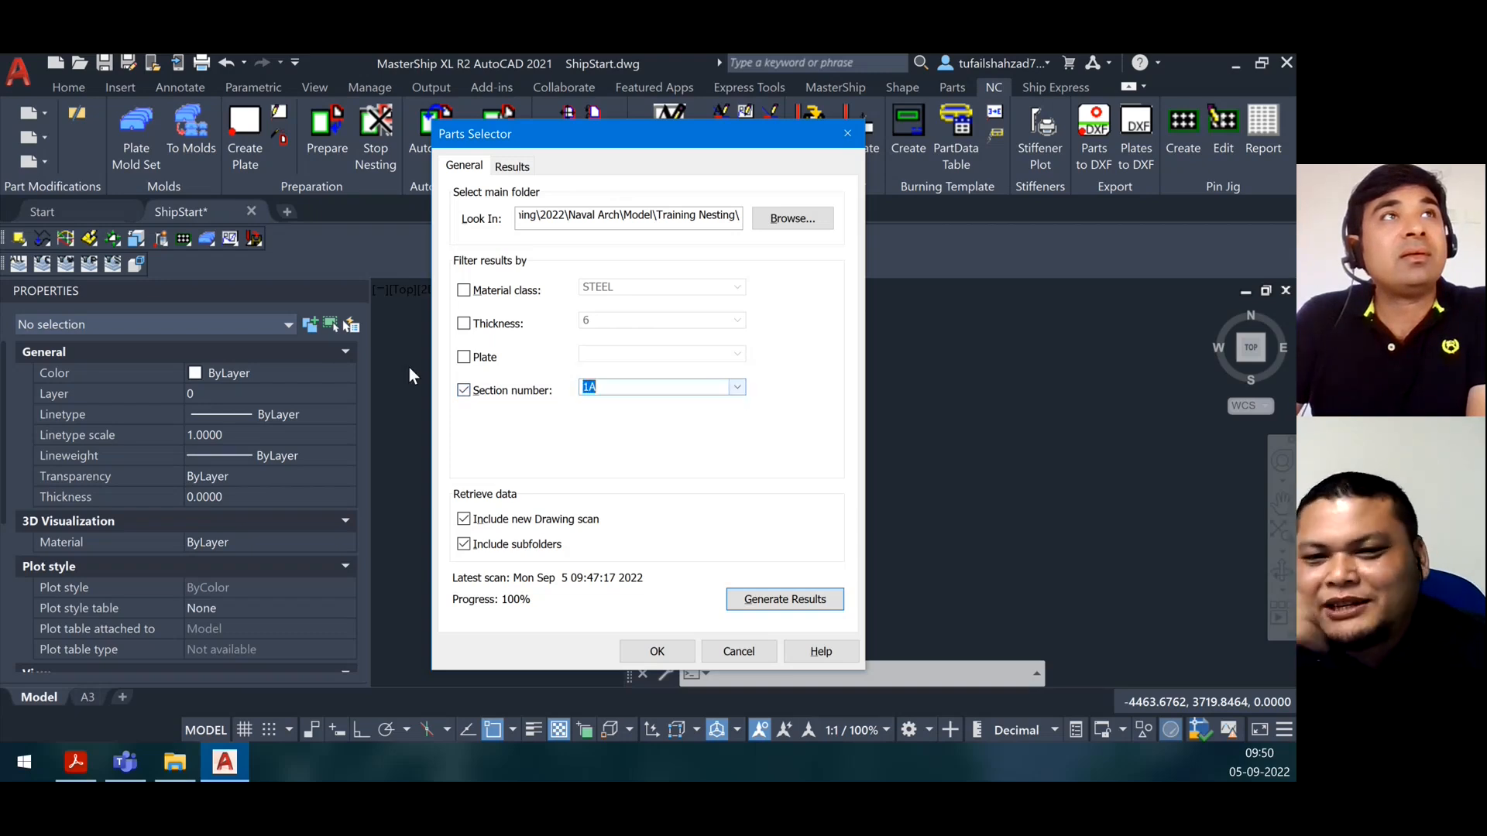
Enable the thickness filter at 6, inspecting the available thicknesses, and keep the section number filter at 1A
click(463, 323)
click(739, 317)
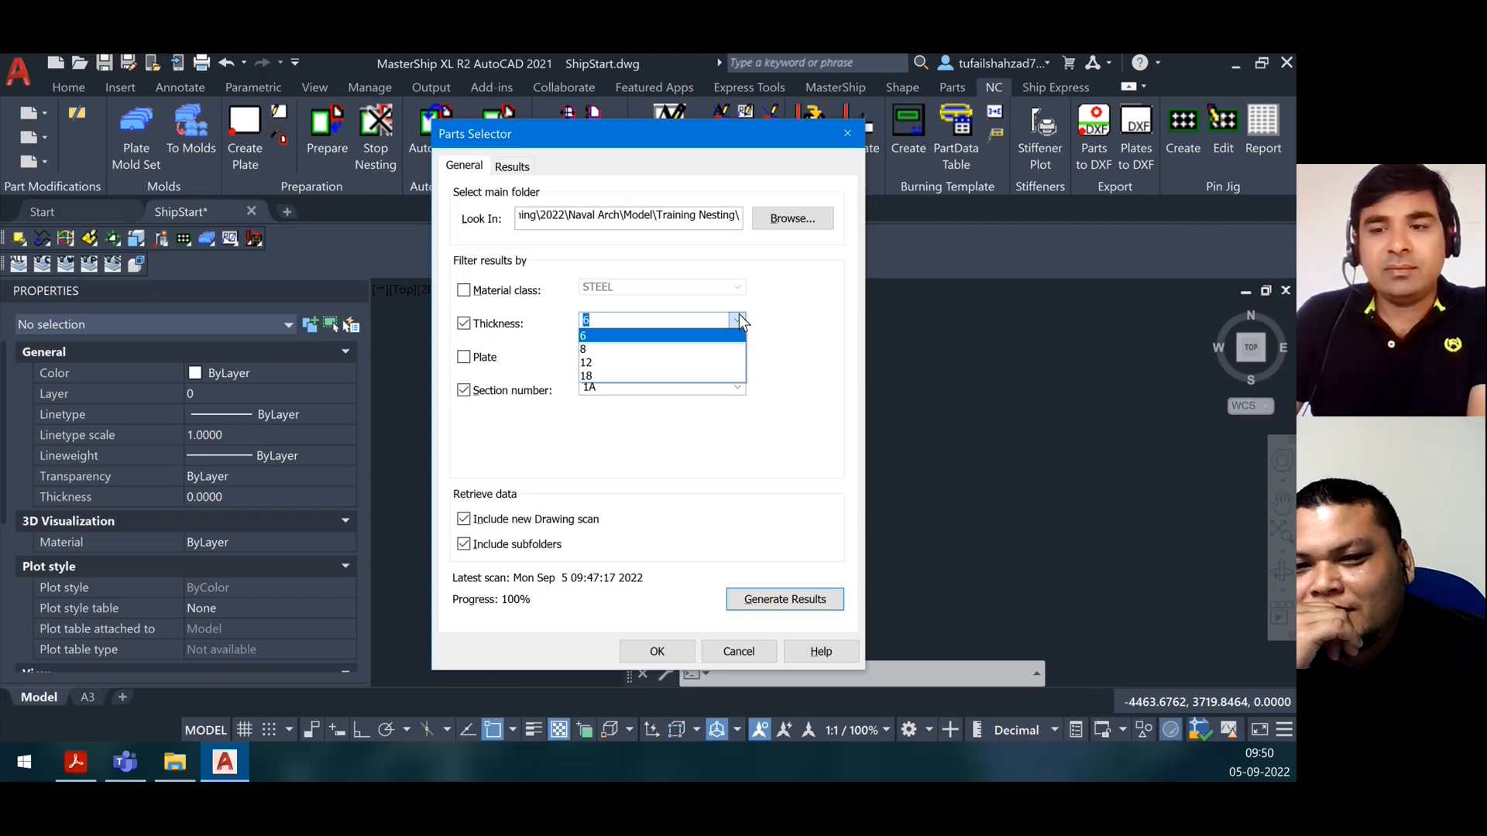
click(739, 319)
click(739, 317)
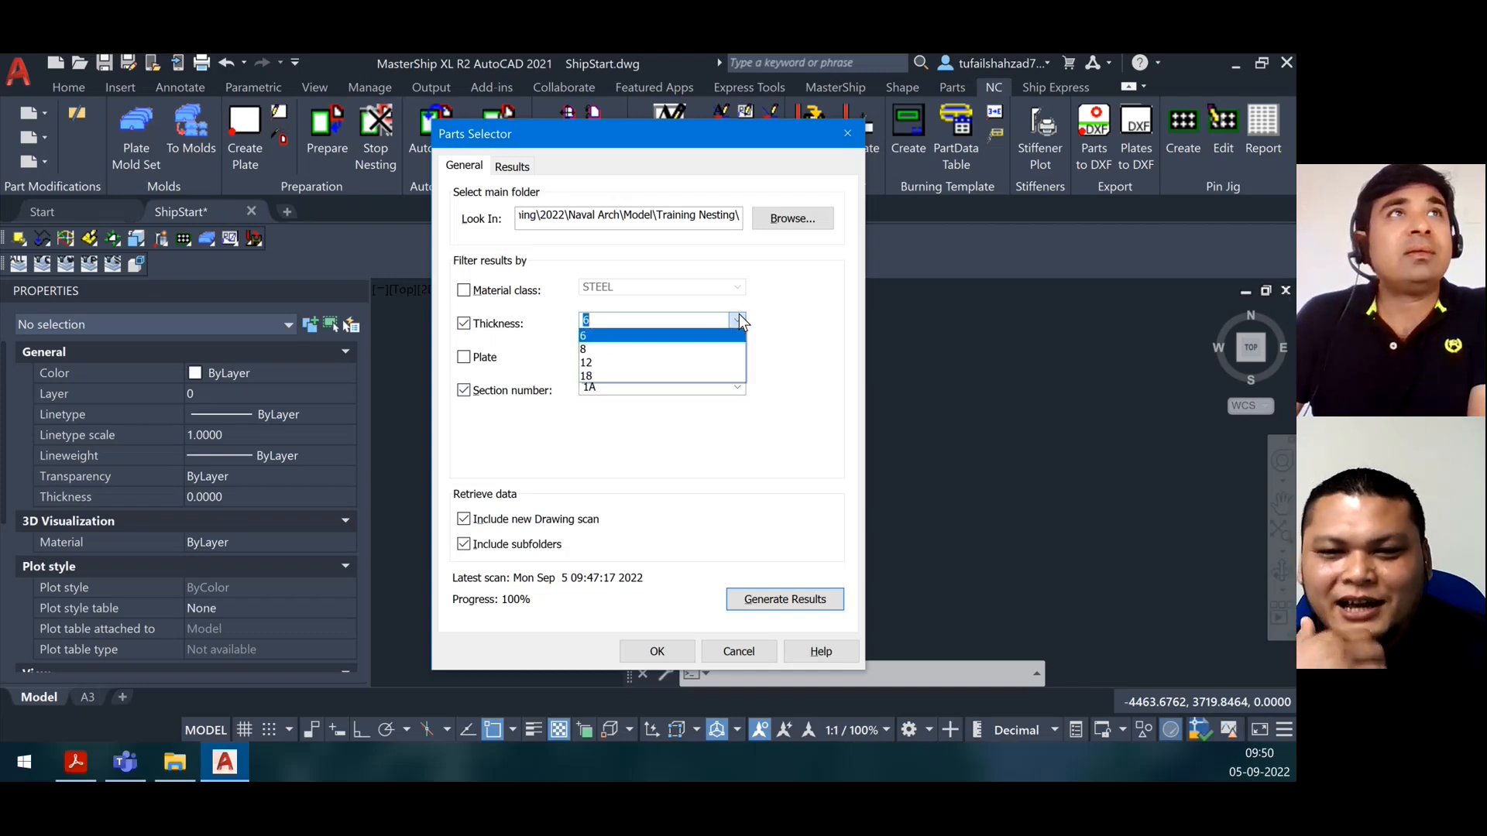
click(779, 336)
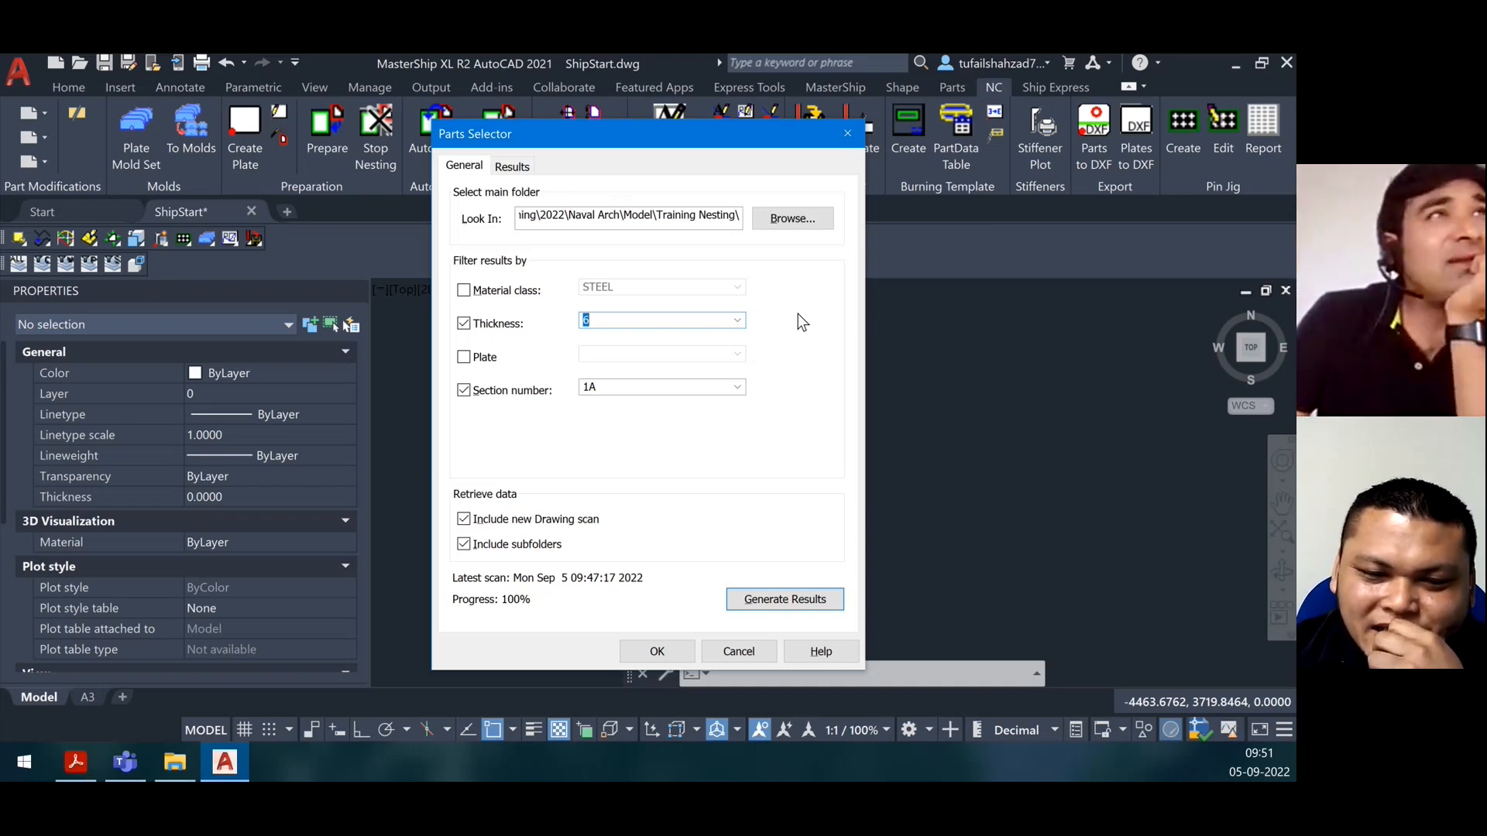
click(740, 388)
click(734, 391)
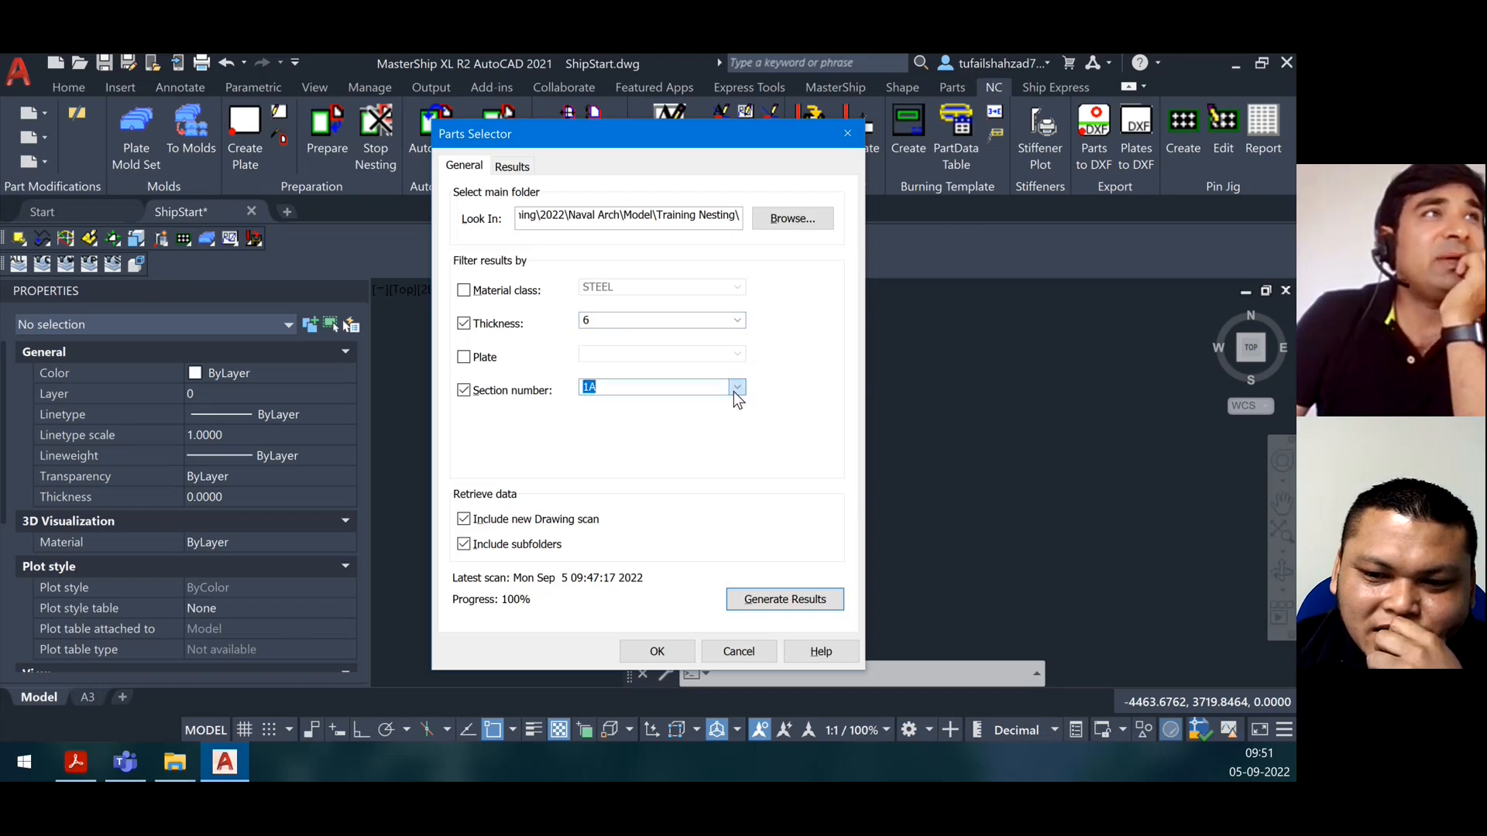
click(604, 385)
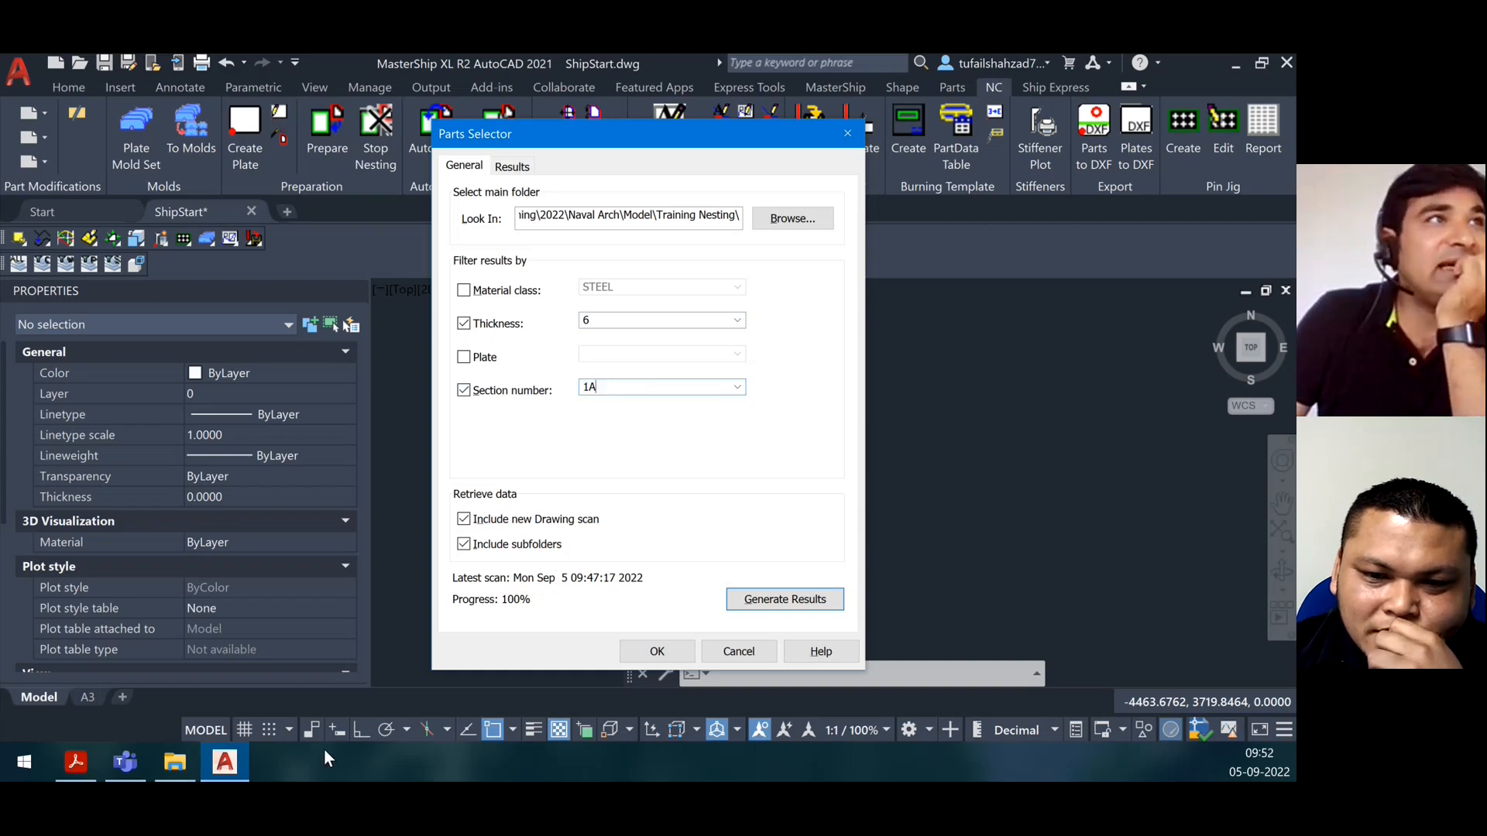
Switch to File Explorer and browse to the frame drawings in the Frames folder inside Training Nesting's Model folder
click(171, 776)
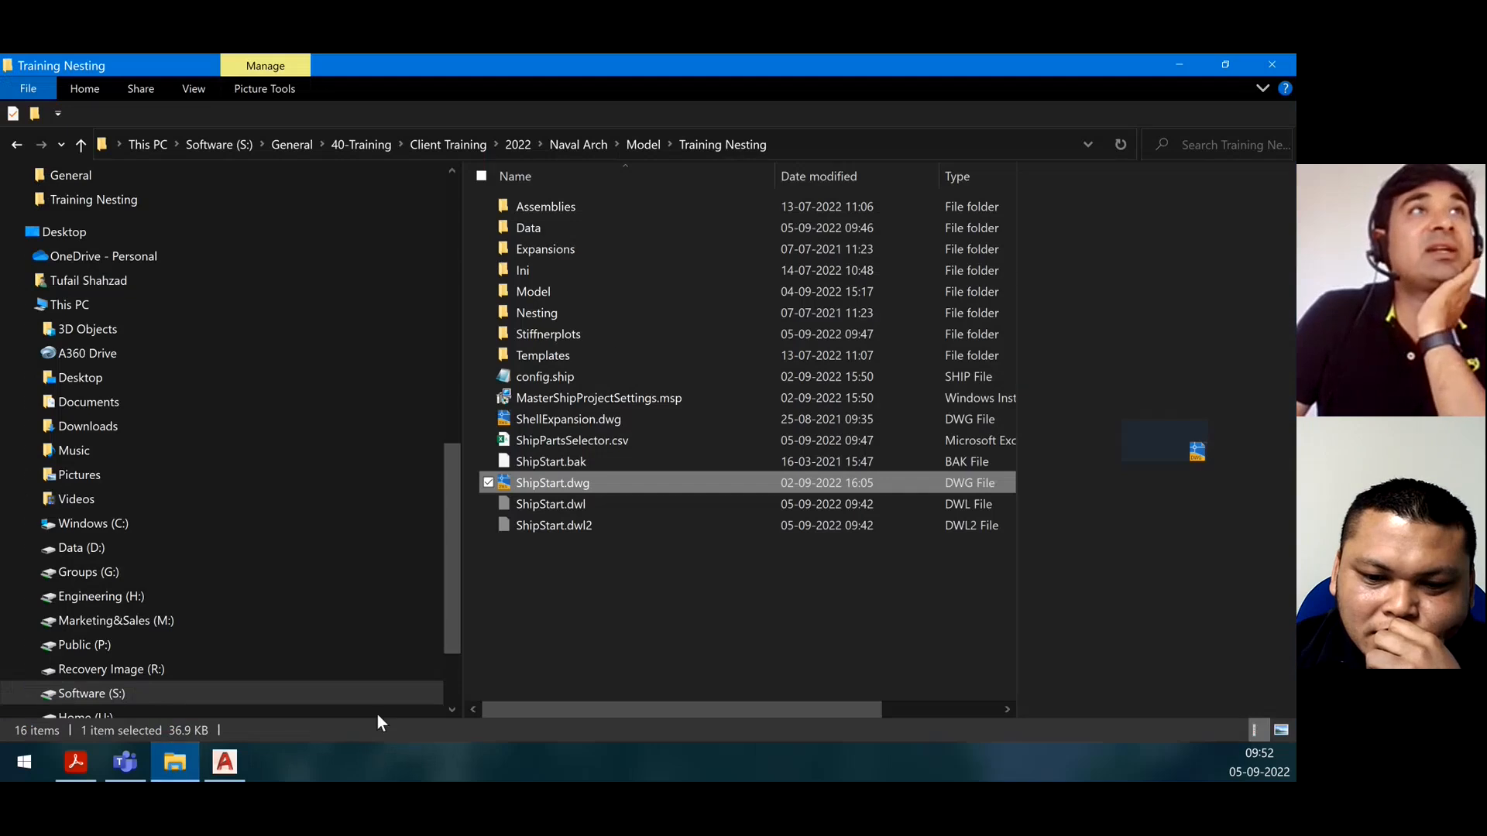
double_click(578, 291)
double_click(587, 221)
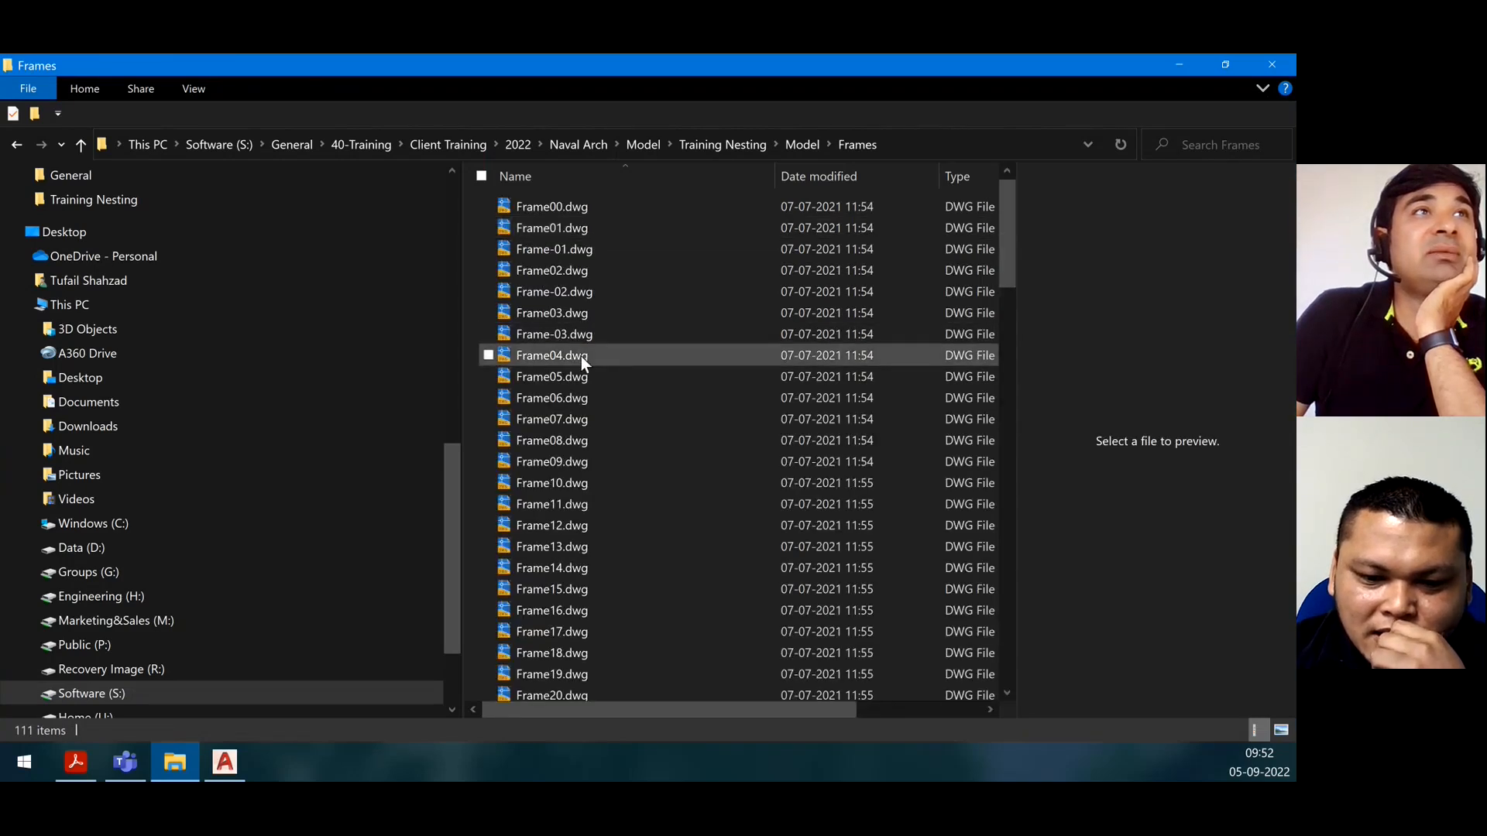
double_click(577, 457)
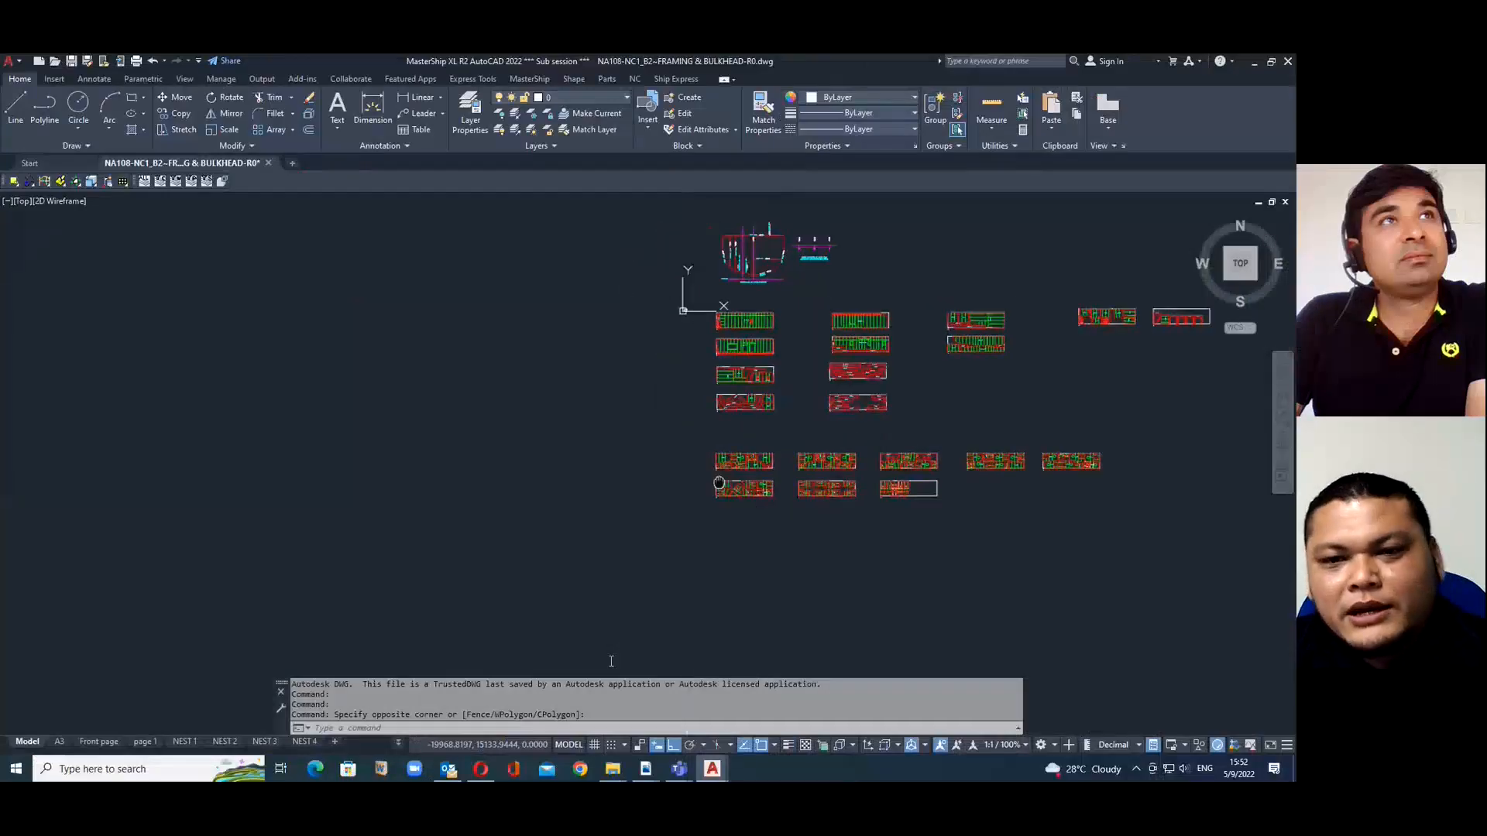
Start importing parts in the NA108-NC1_B2 framing and bulkhead drawing and inspect the thickness and section number filters, keeping 9 and Block 2
middle_drag(719, 482, 817, 534)
middle_drag(959, 300, 930, 285)
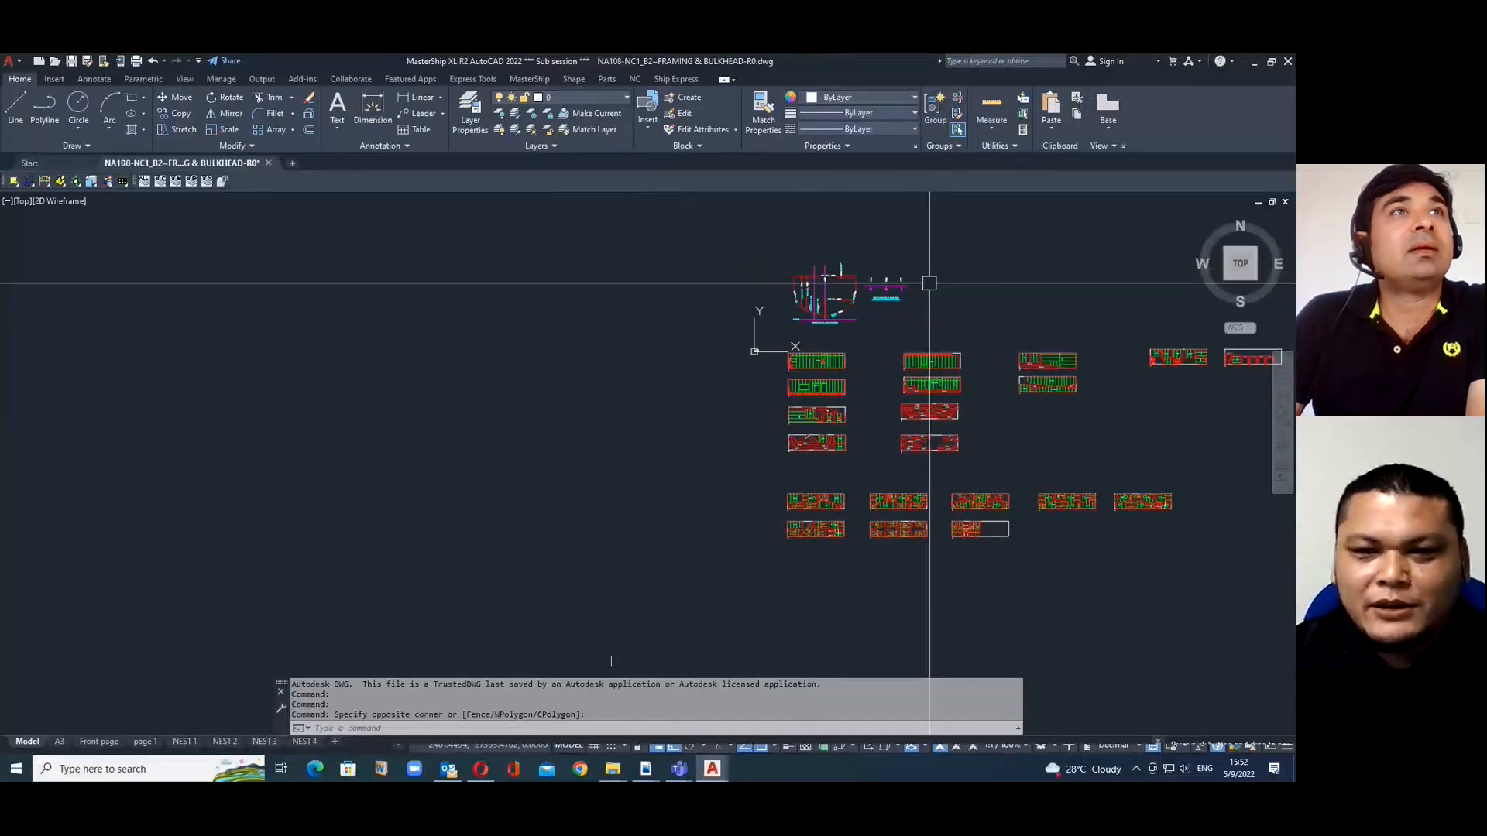
middle_drag(545, 505, 634, 415)
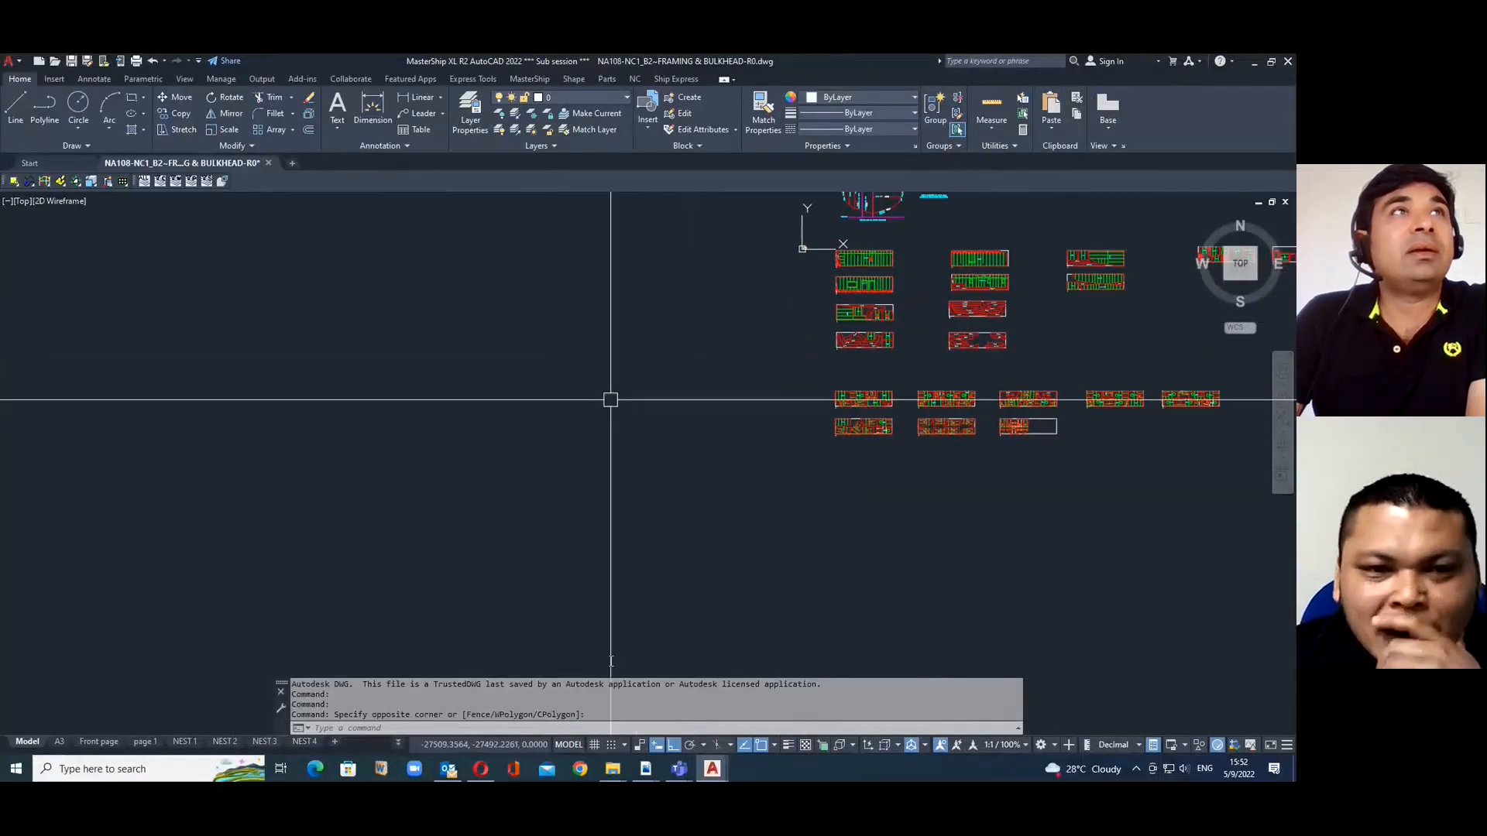
click(634, 78)
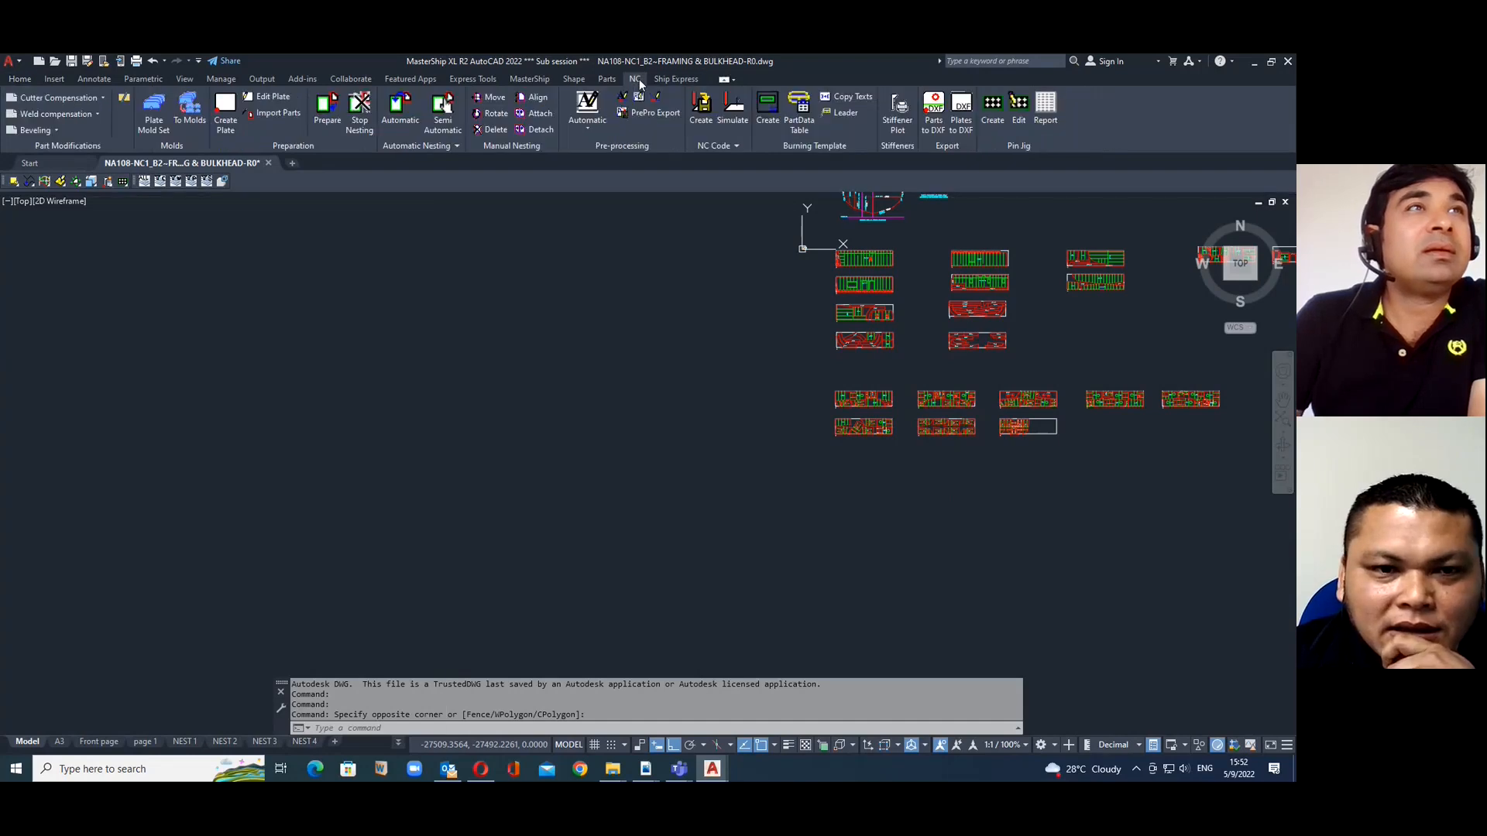
click(265, 115)
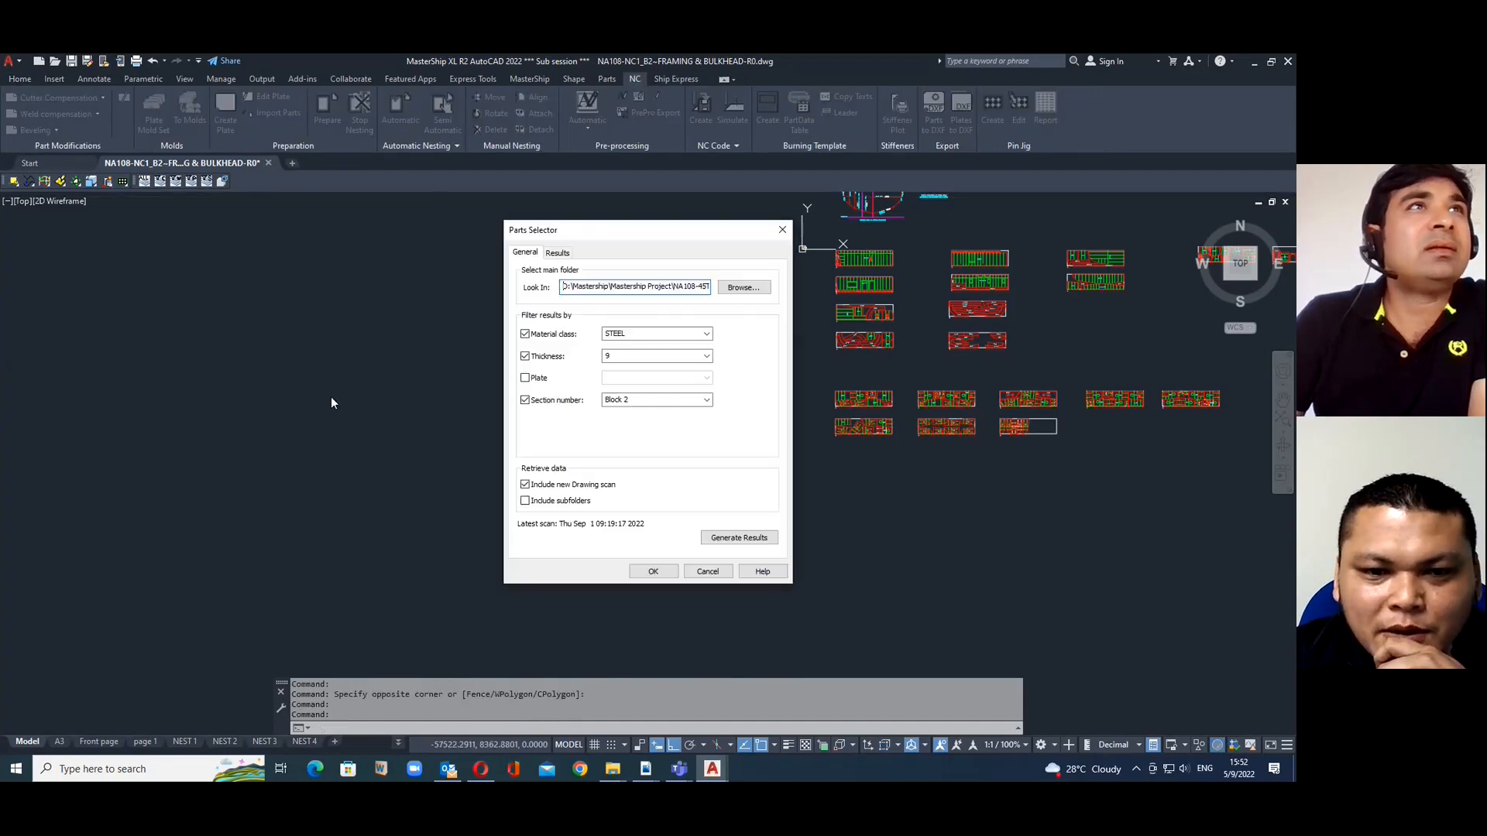
click(707, 356)
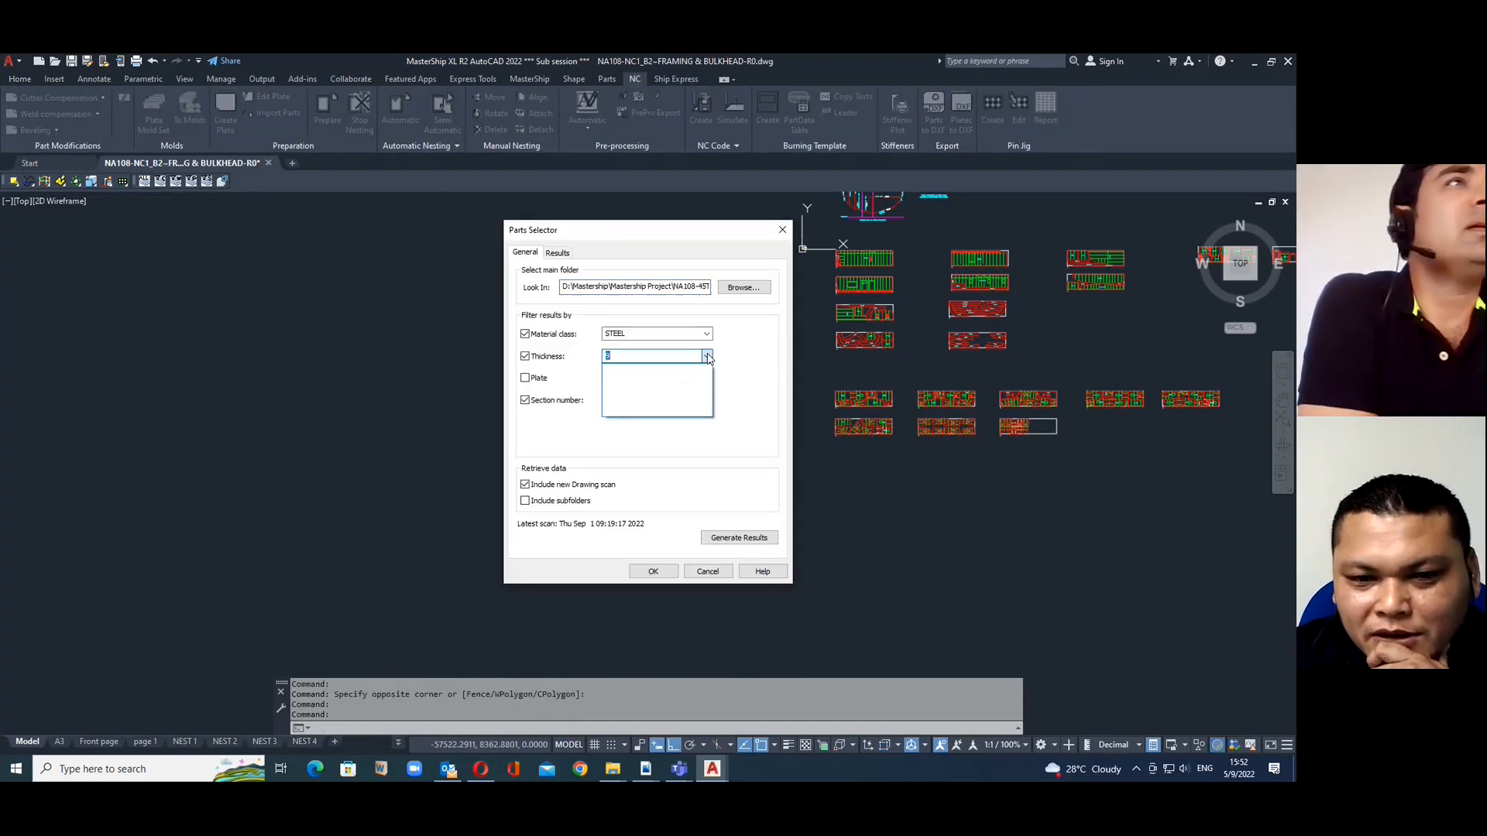
click(625, 386)
click(706, 400)
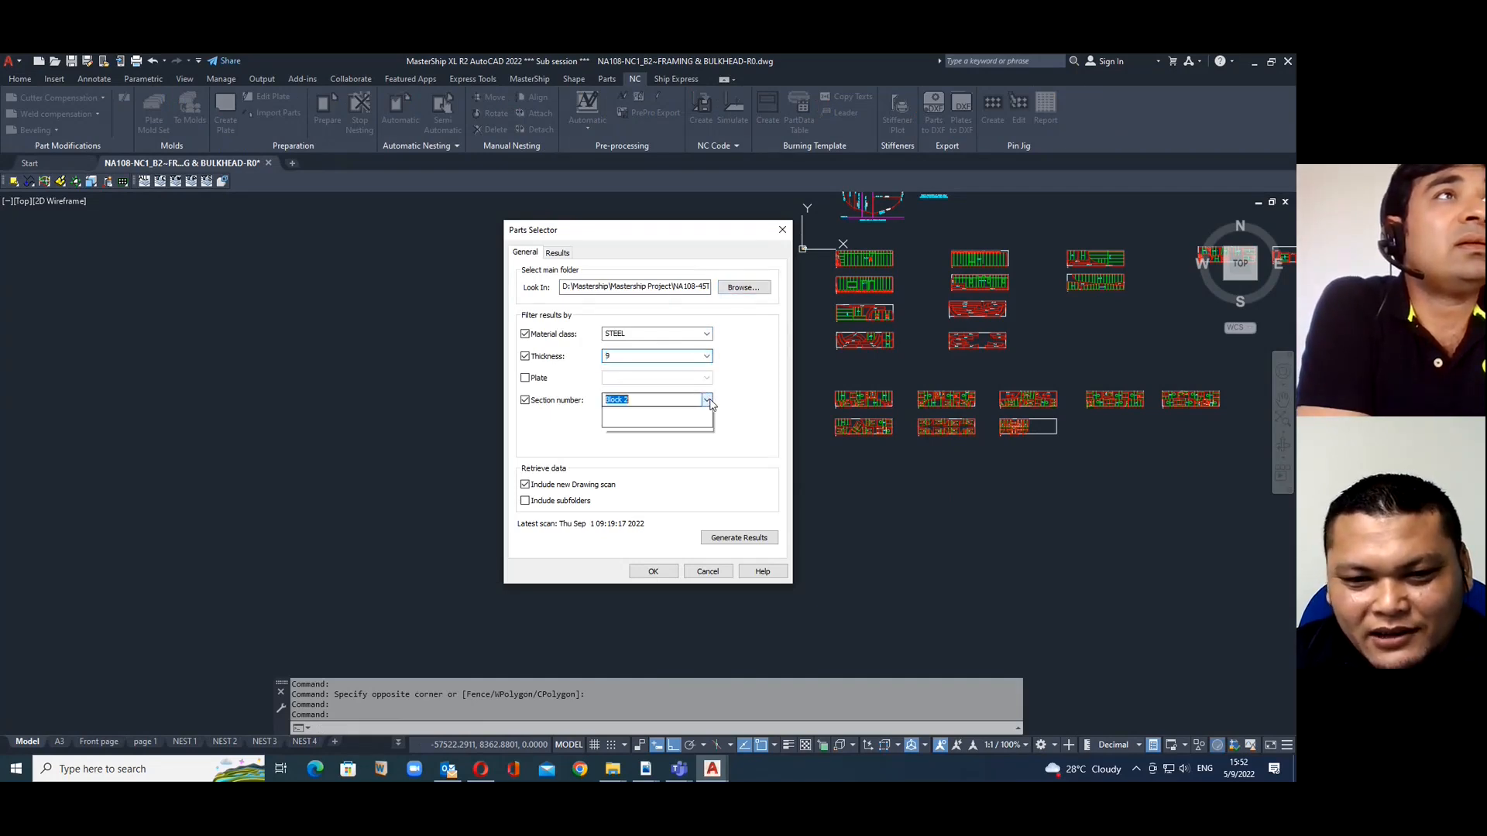
click(640, 414)
Inspect the material class and thickness filter choices, then close the Parts Selector without importing anything
click(707, 336)
click(708, 337)
click(707, 357)
click(748, 366)
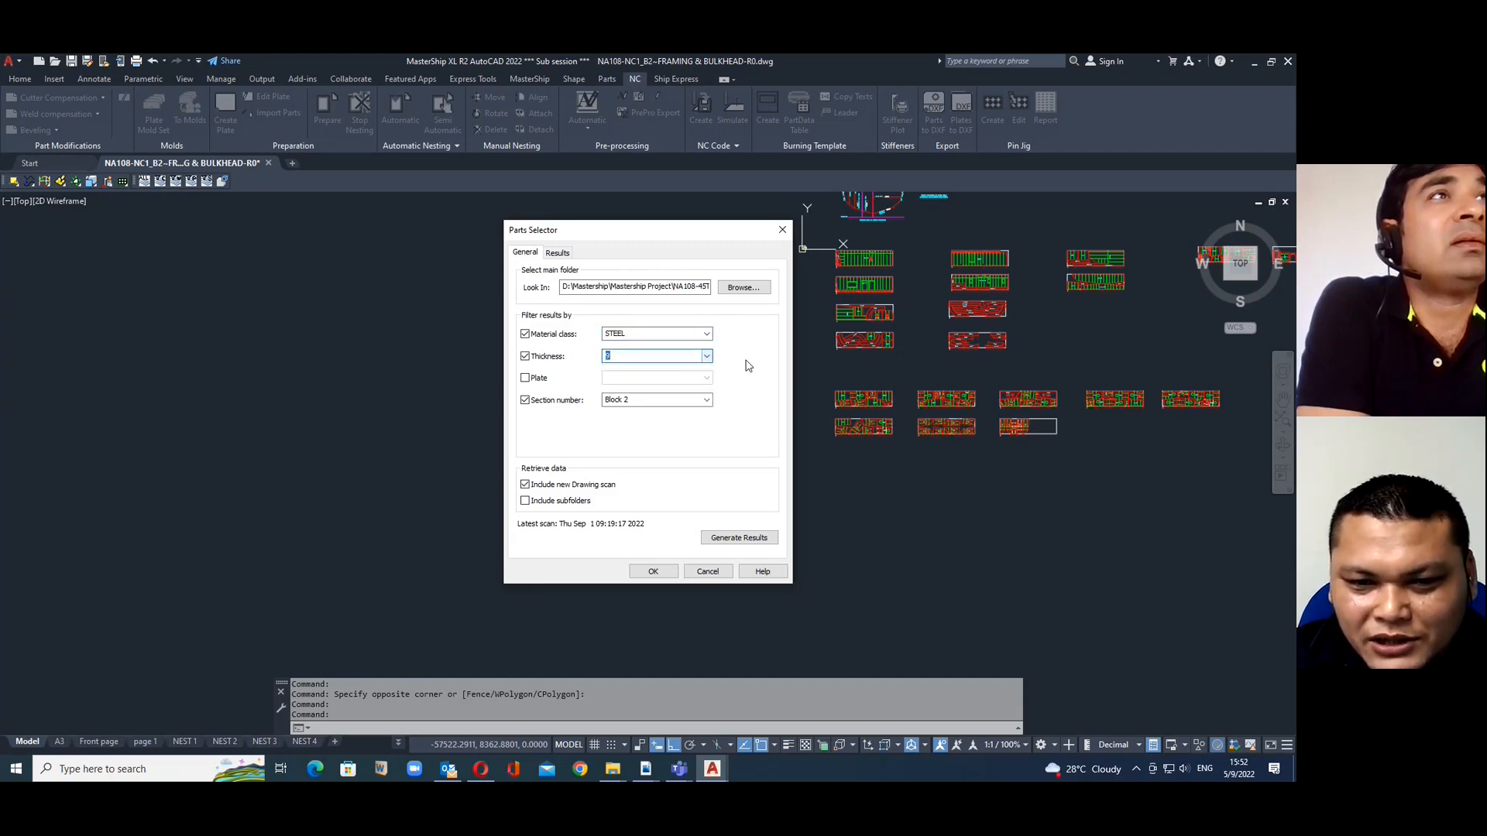
click(706, 357)
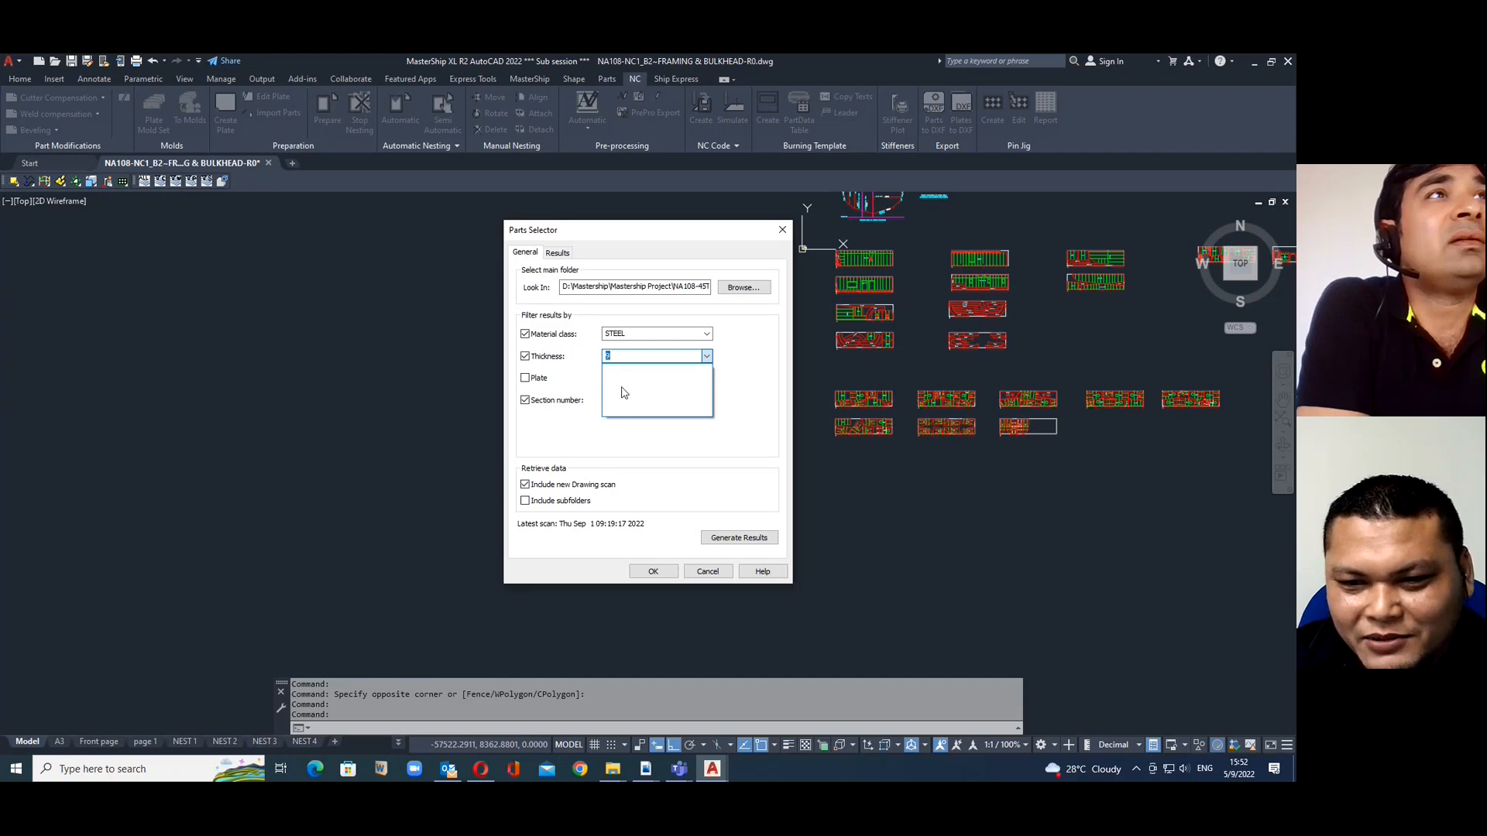
key(Escape)
key(Escape)
key(Escape)
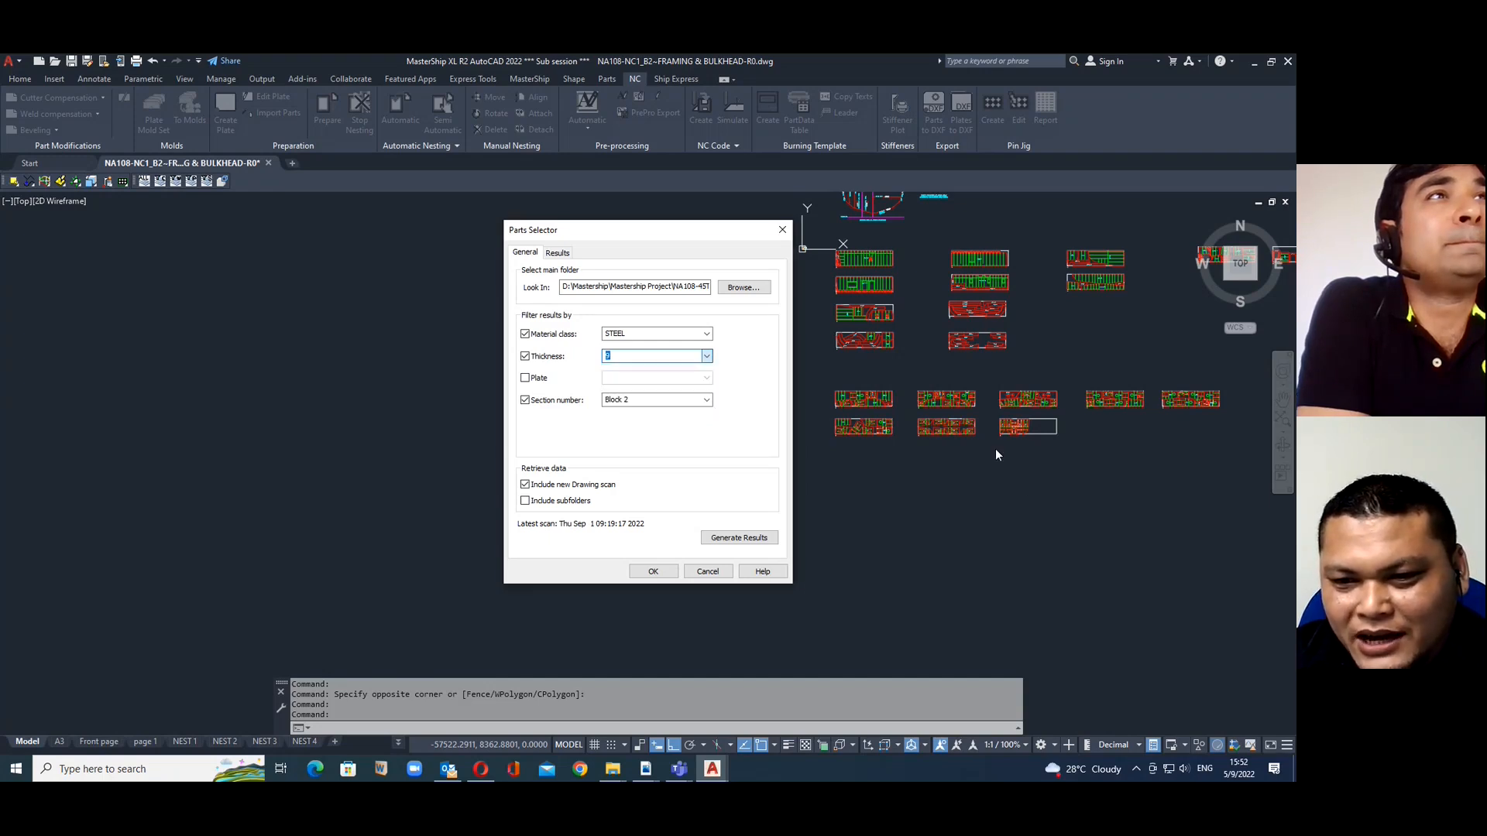
Examine the nested plate layouts in the framing and bulkhead drawing up close
middle_drag(1001, 313, 906, 398)
scroll(919, 385, up, 4)
middle_drag(908, 454, 886, 322)
middle_drag(819, 374, 879, 489)
mouse_move(704, 457)
middle_down()
mouse_move(843, 428)
mouse_move(822, 366)
middle_up()
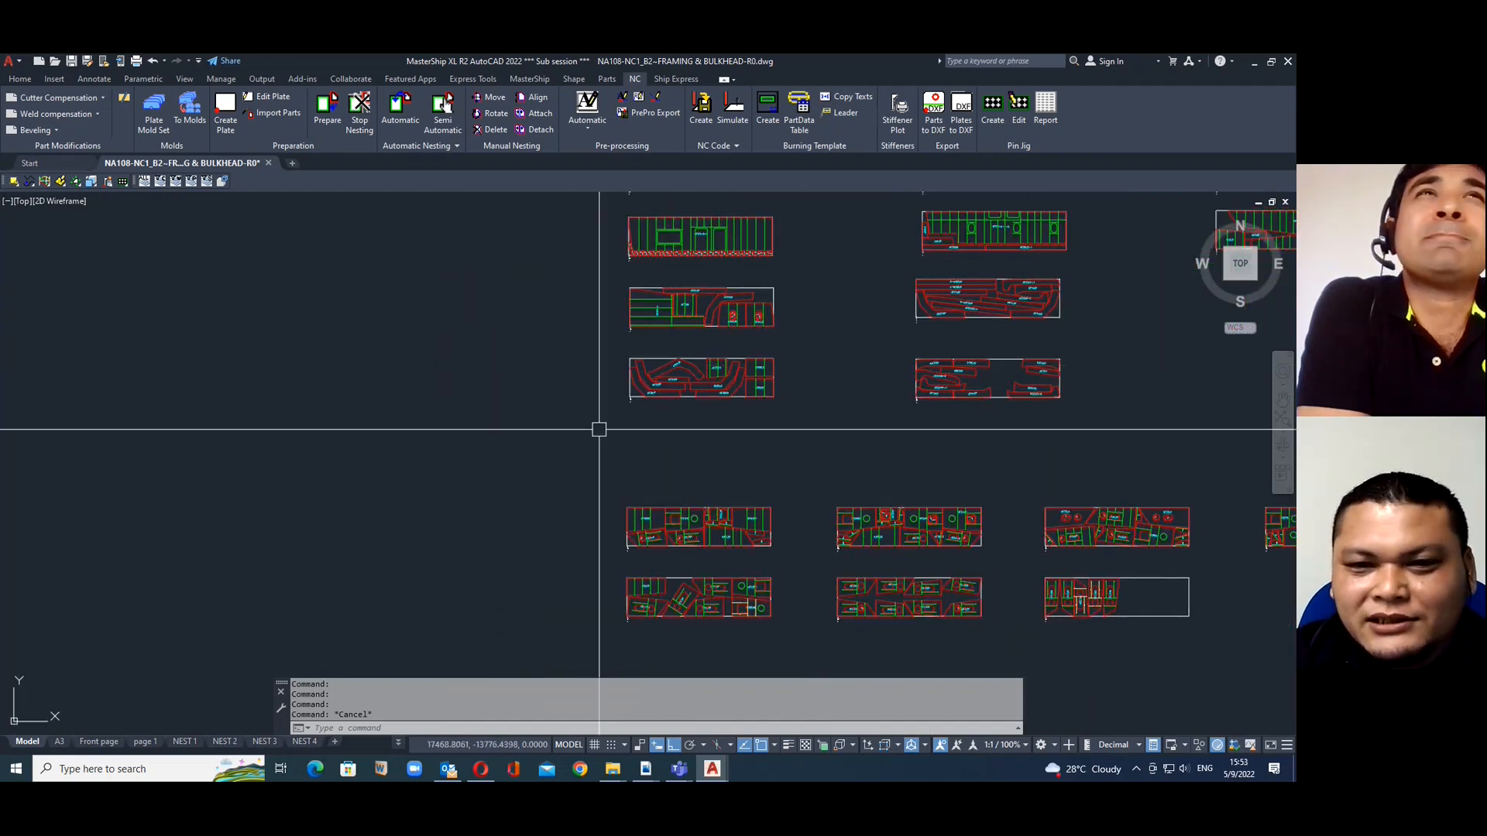
middle_drag(601, 428, 610, 429)
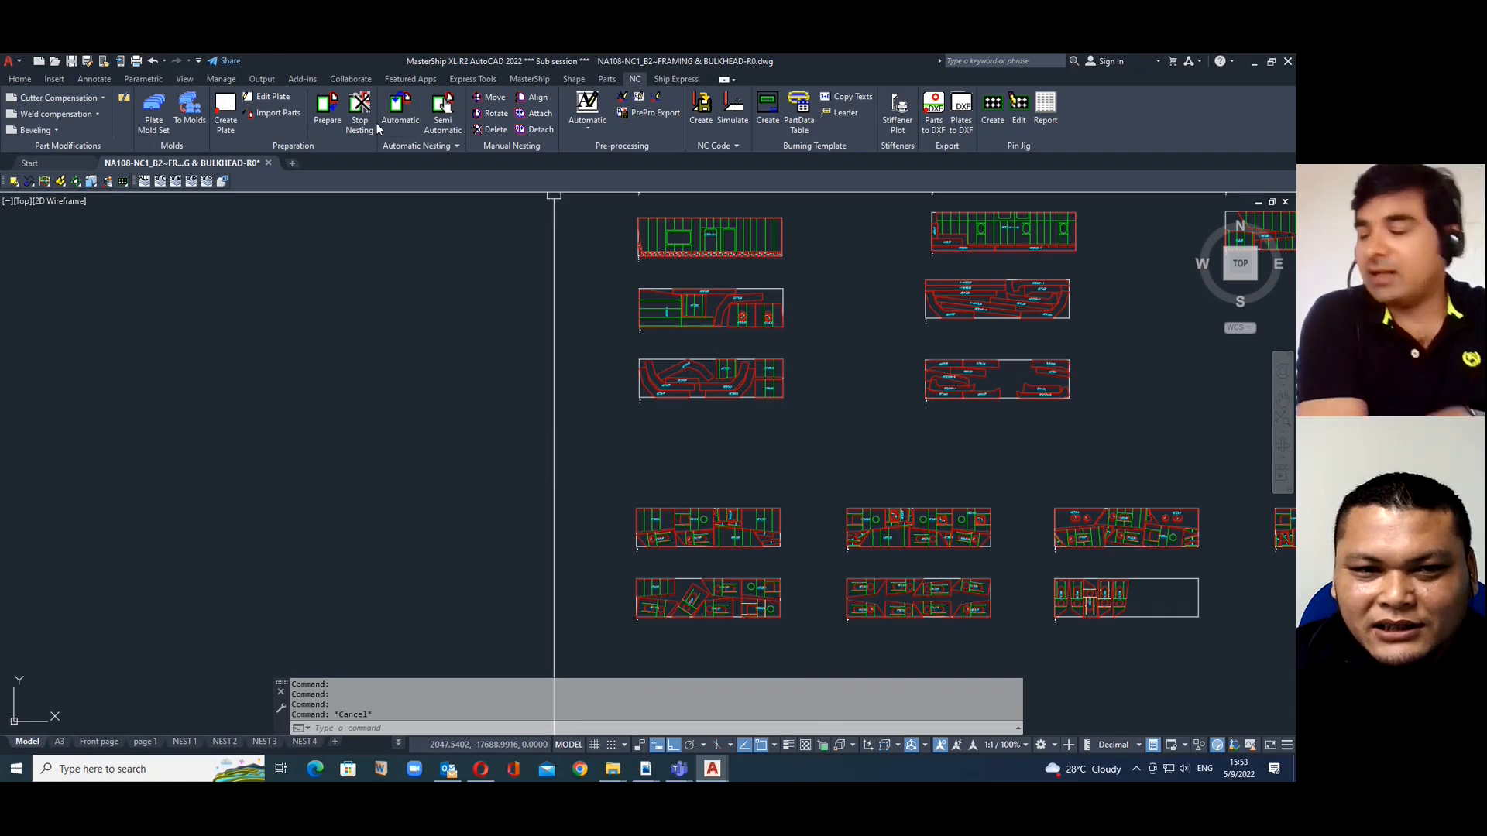
Reopen the Parts Selector and set its main folder to the Frames folder inside the NA108 project's Model folder
click(276, 117)
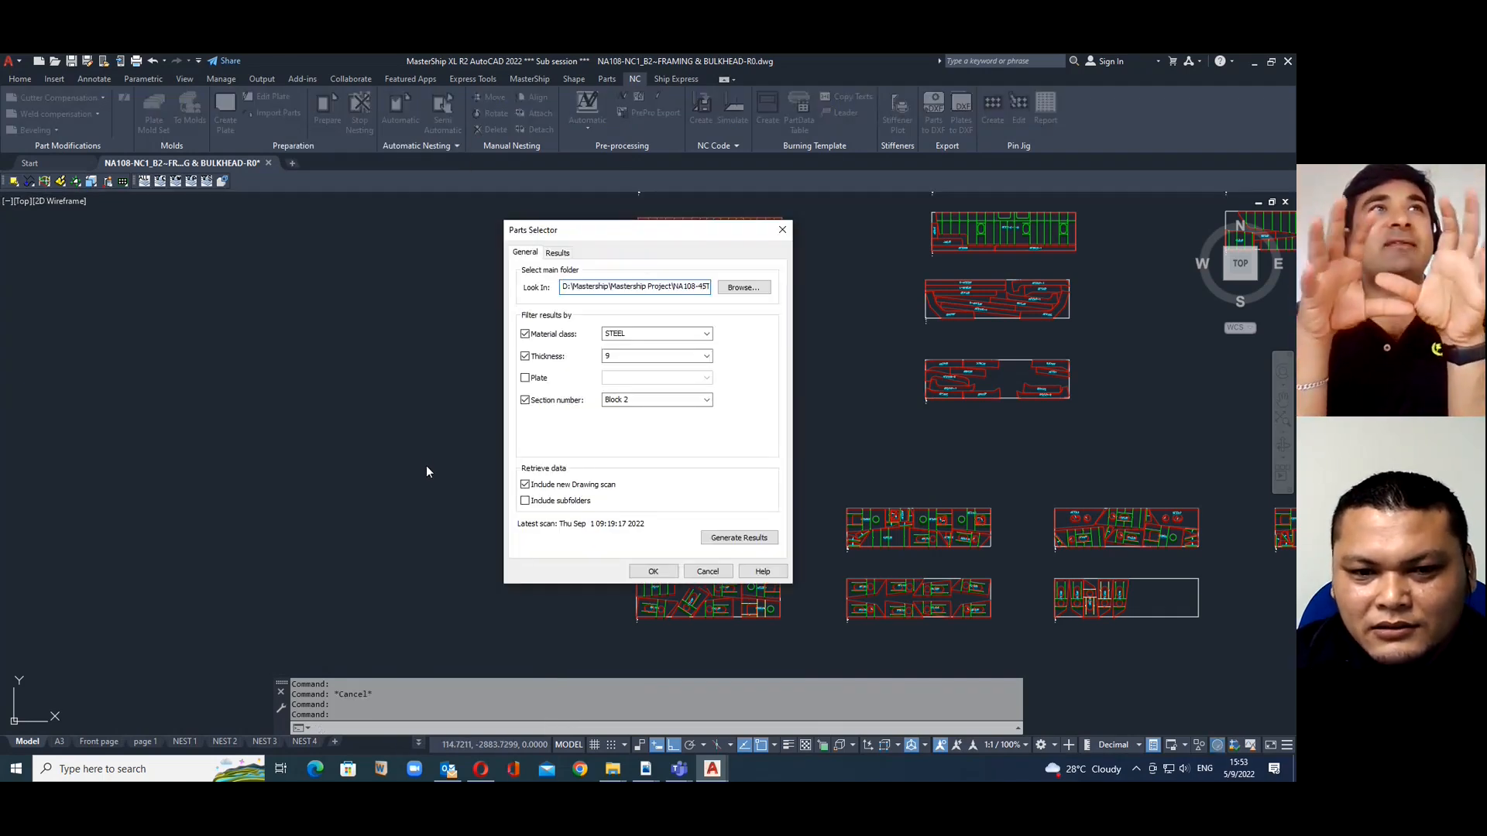
click(746, 289)
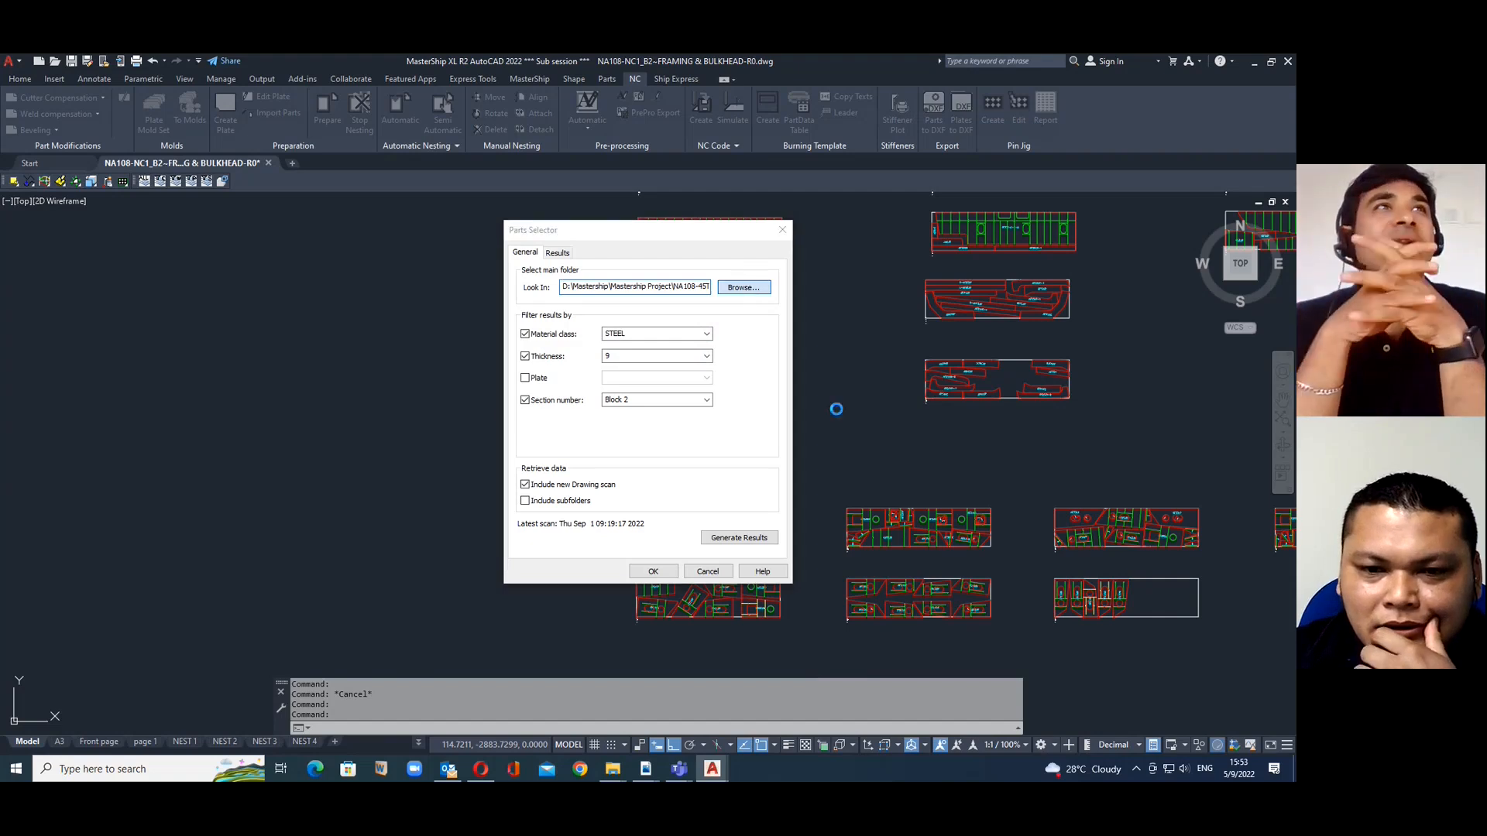
click(692, 266)
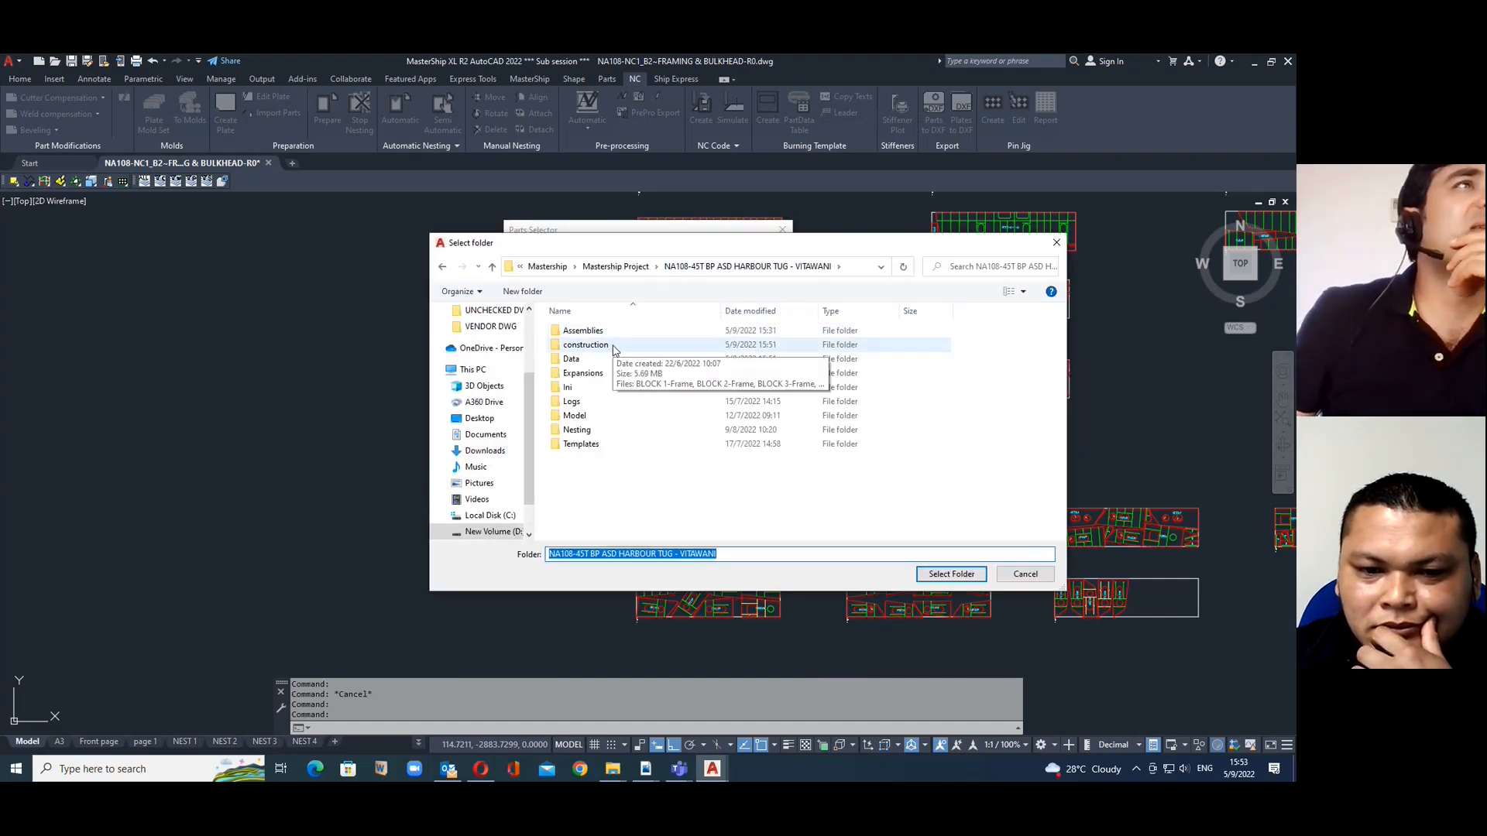
key(Escape)
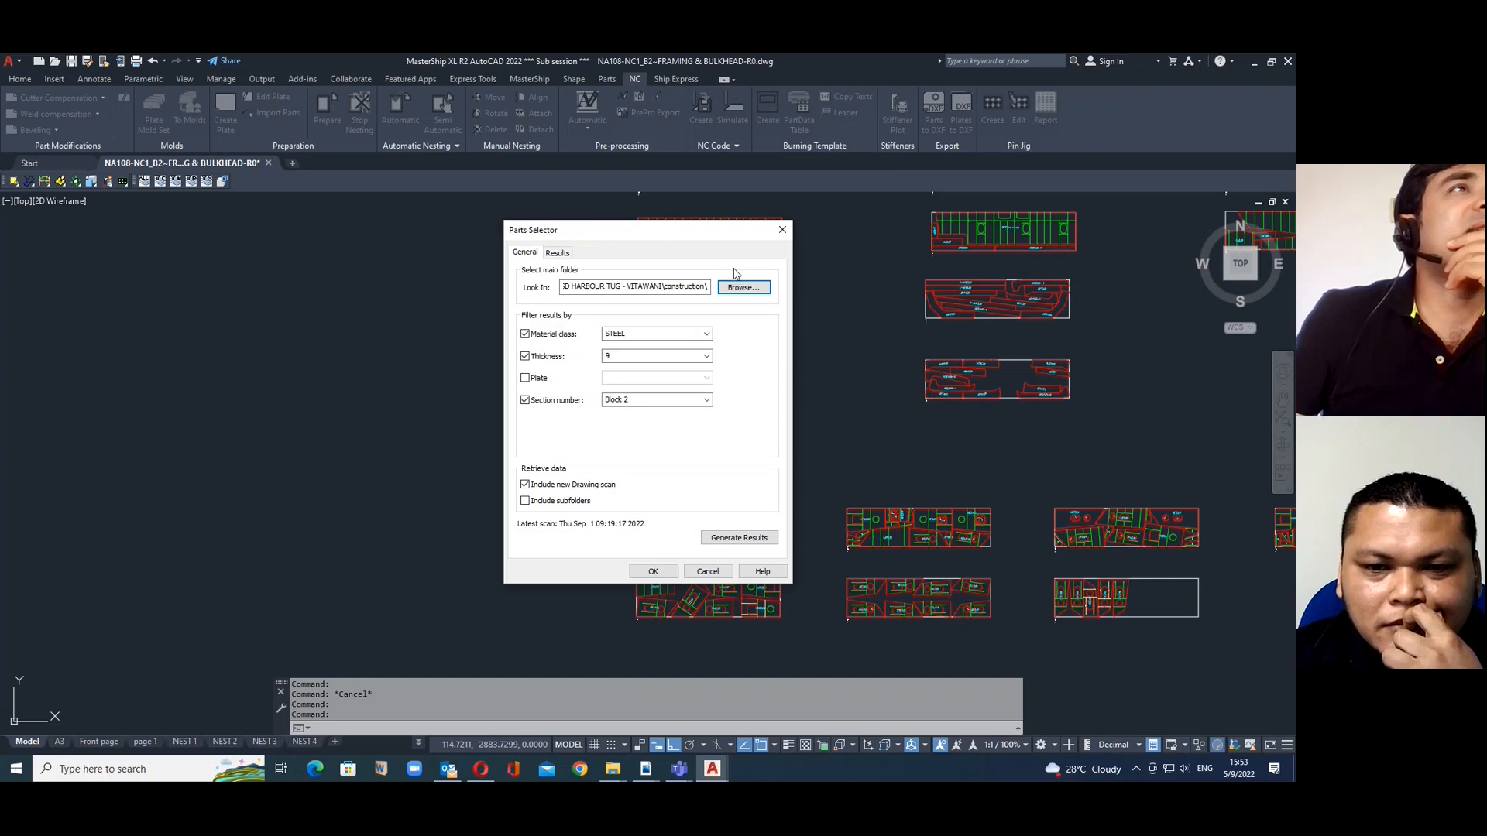
click(755, 295)
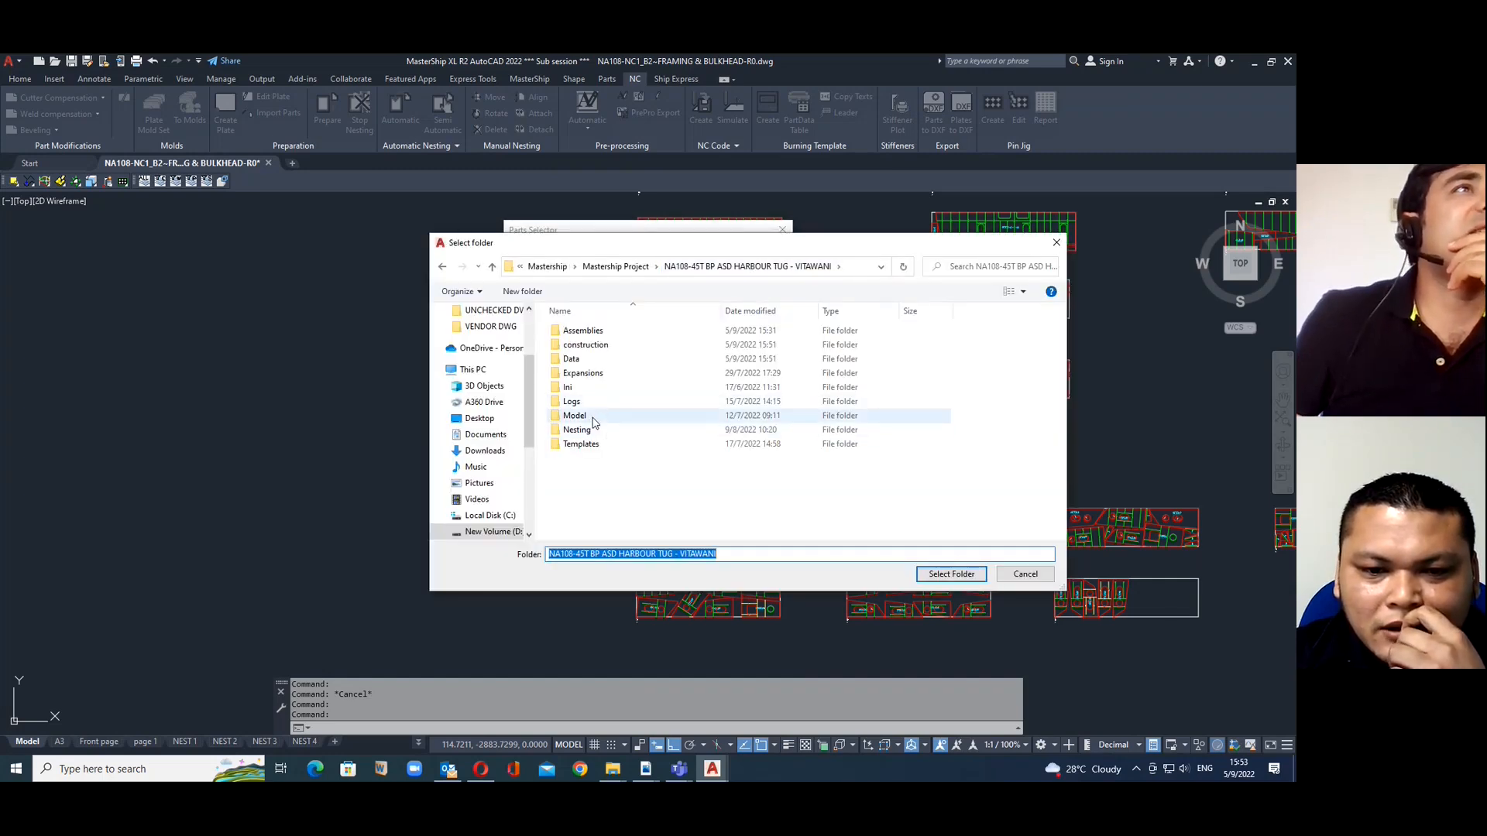
double_click(576, 417)
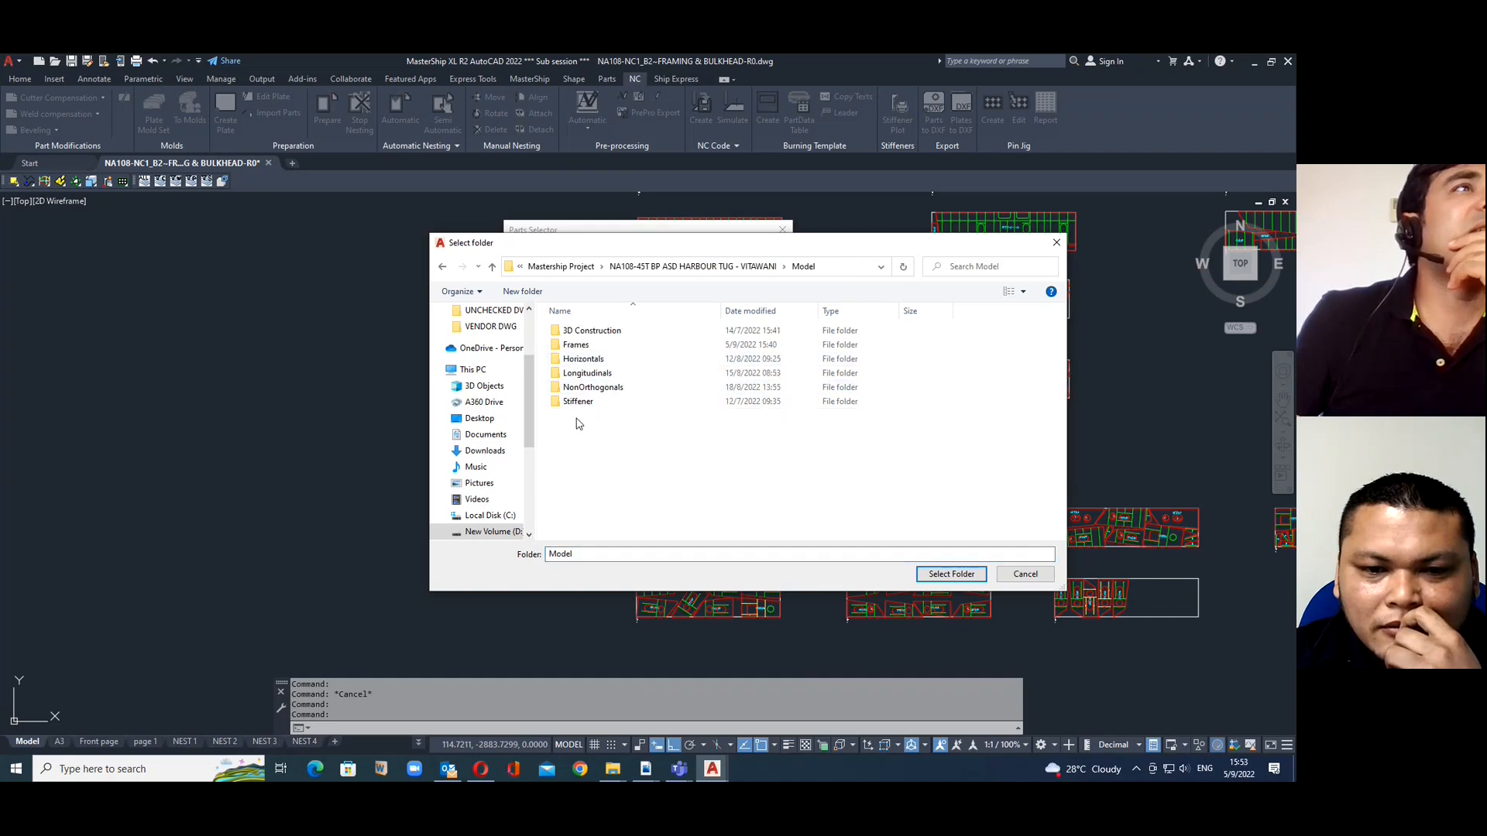
click(577, 345)
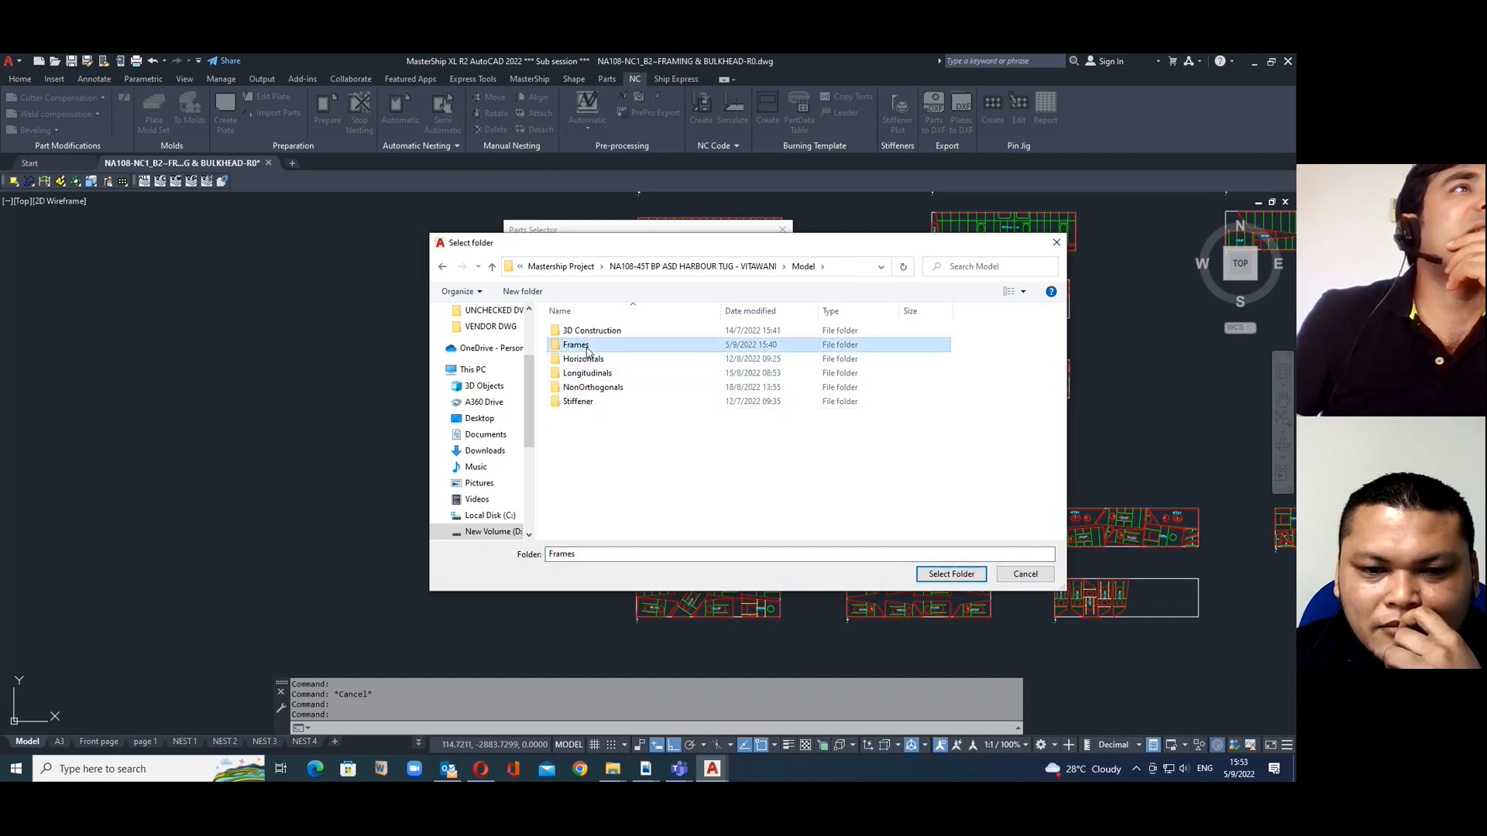
click(951, 573)
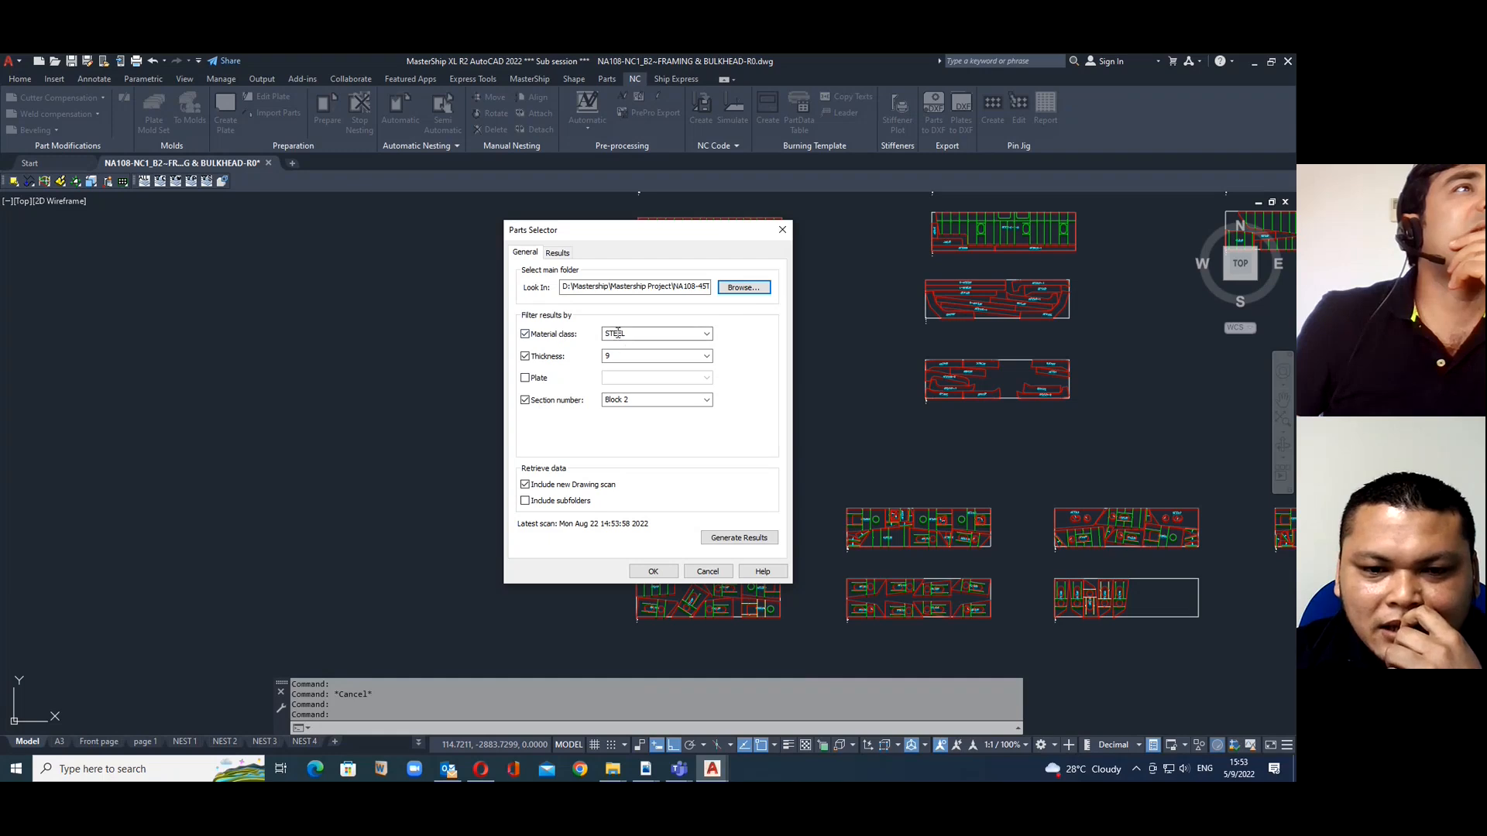
Include subfolders in the scan and generate results filtered to STEEL, thickness 9 and section Block 2
click(706, 356)
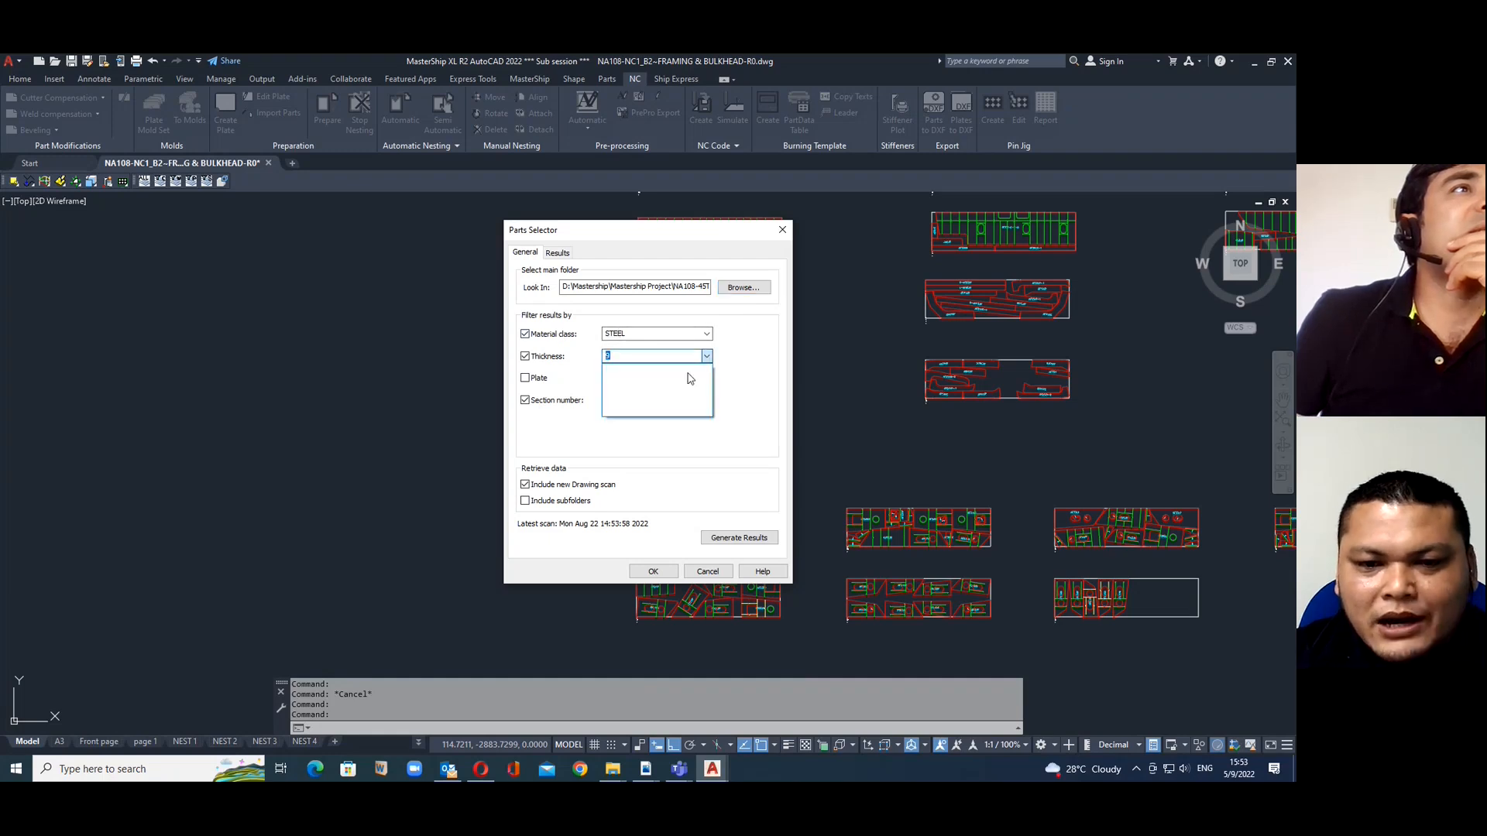
click(619, 383)
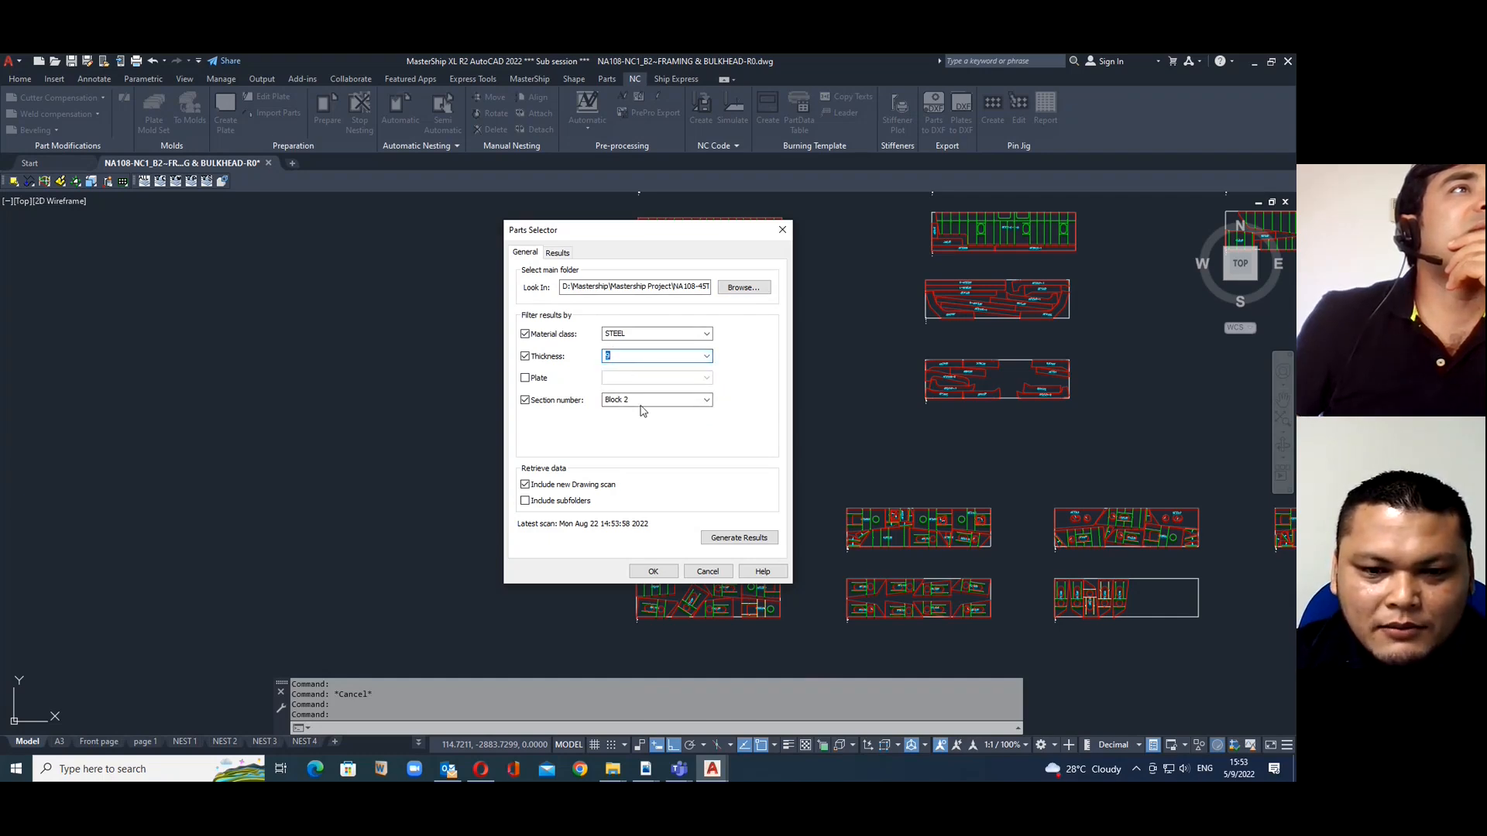
click(707, 401)
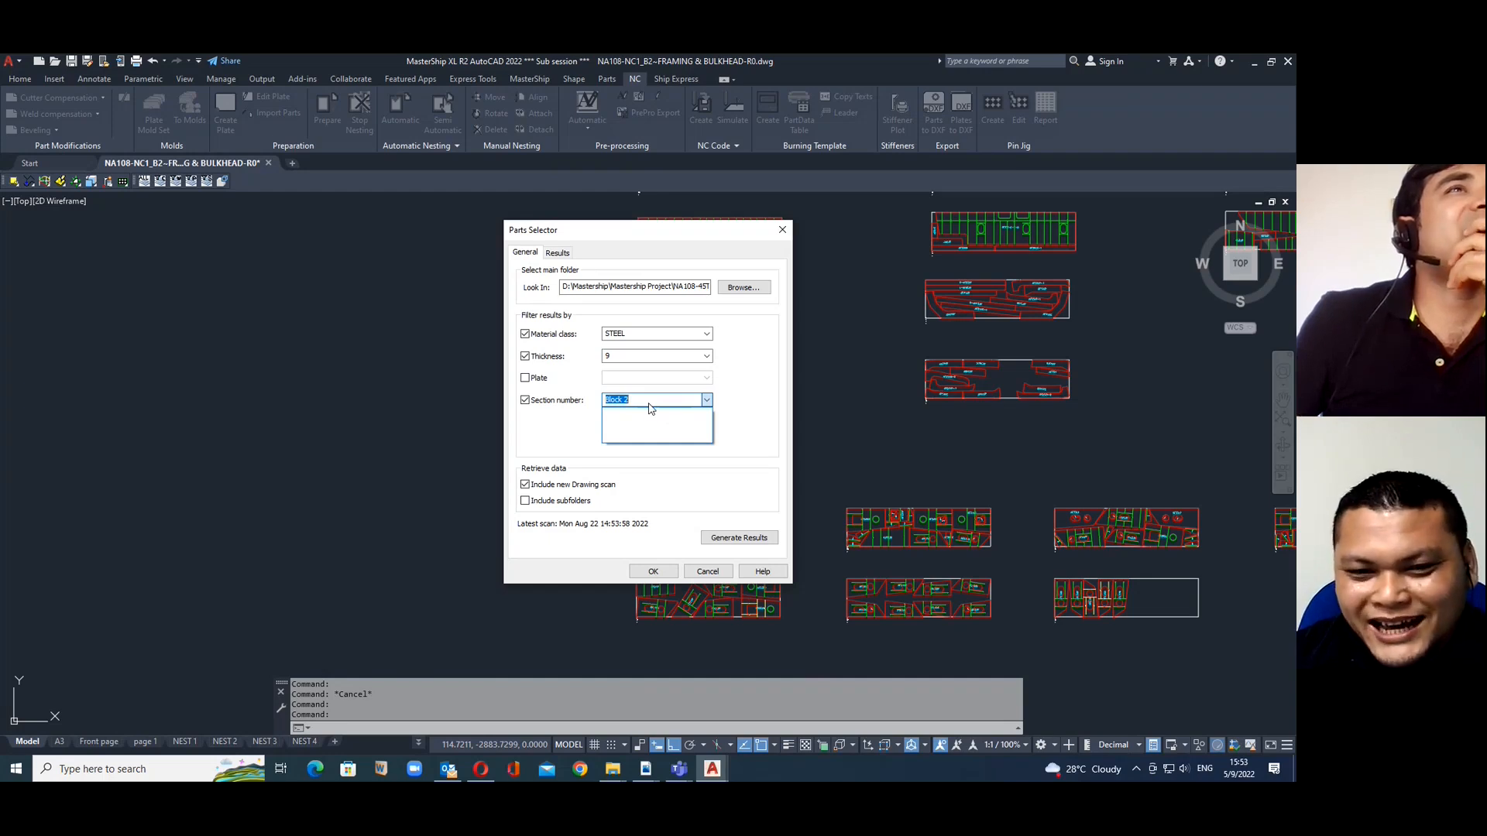
click(565, 501)
click(564, 501)
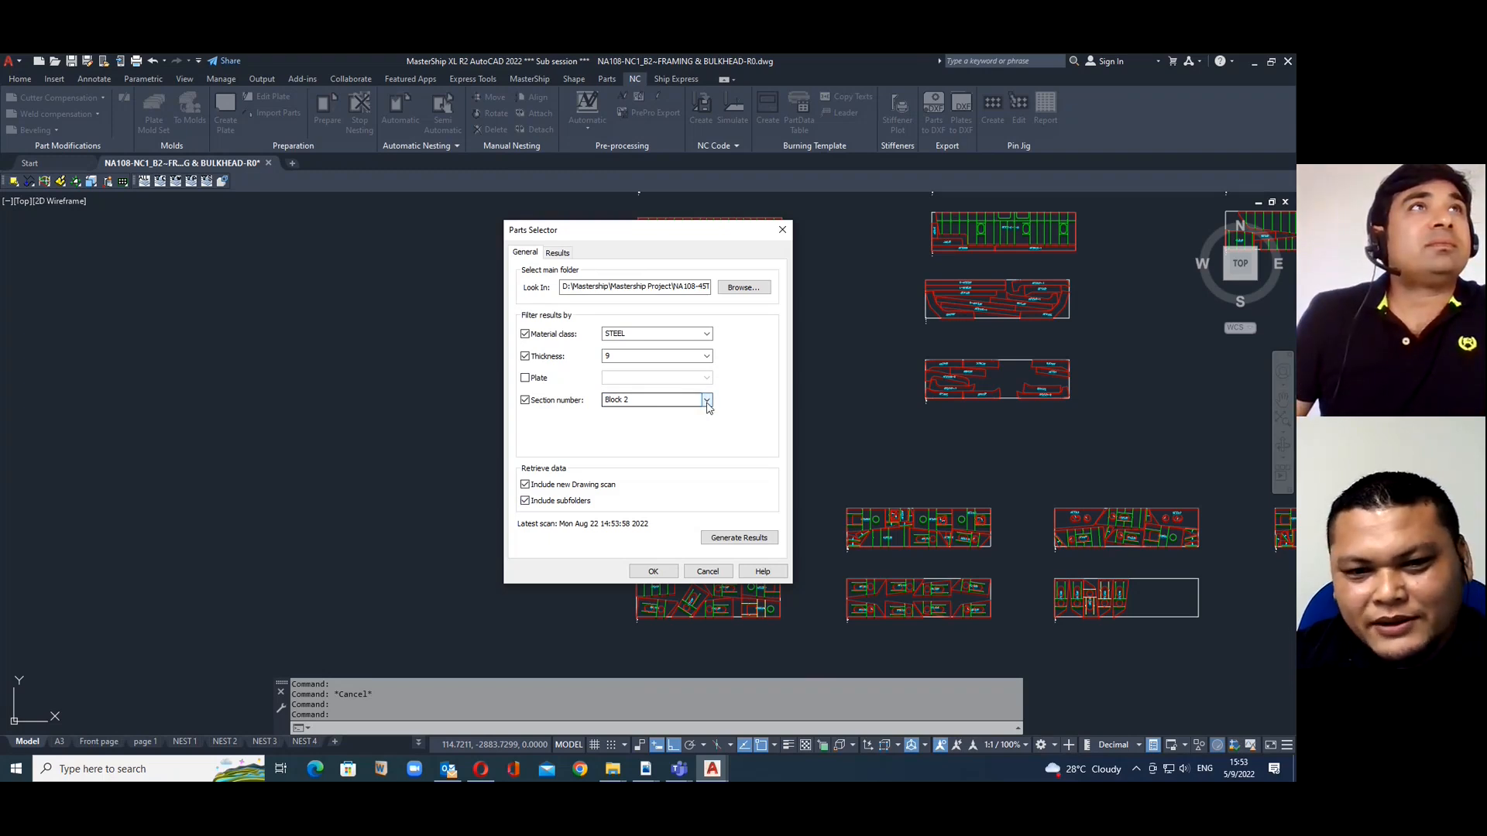
click(758, 541)
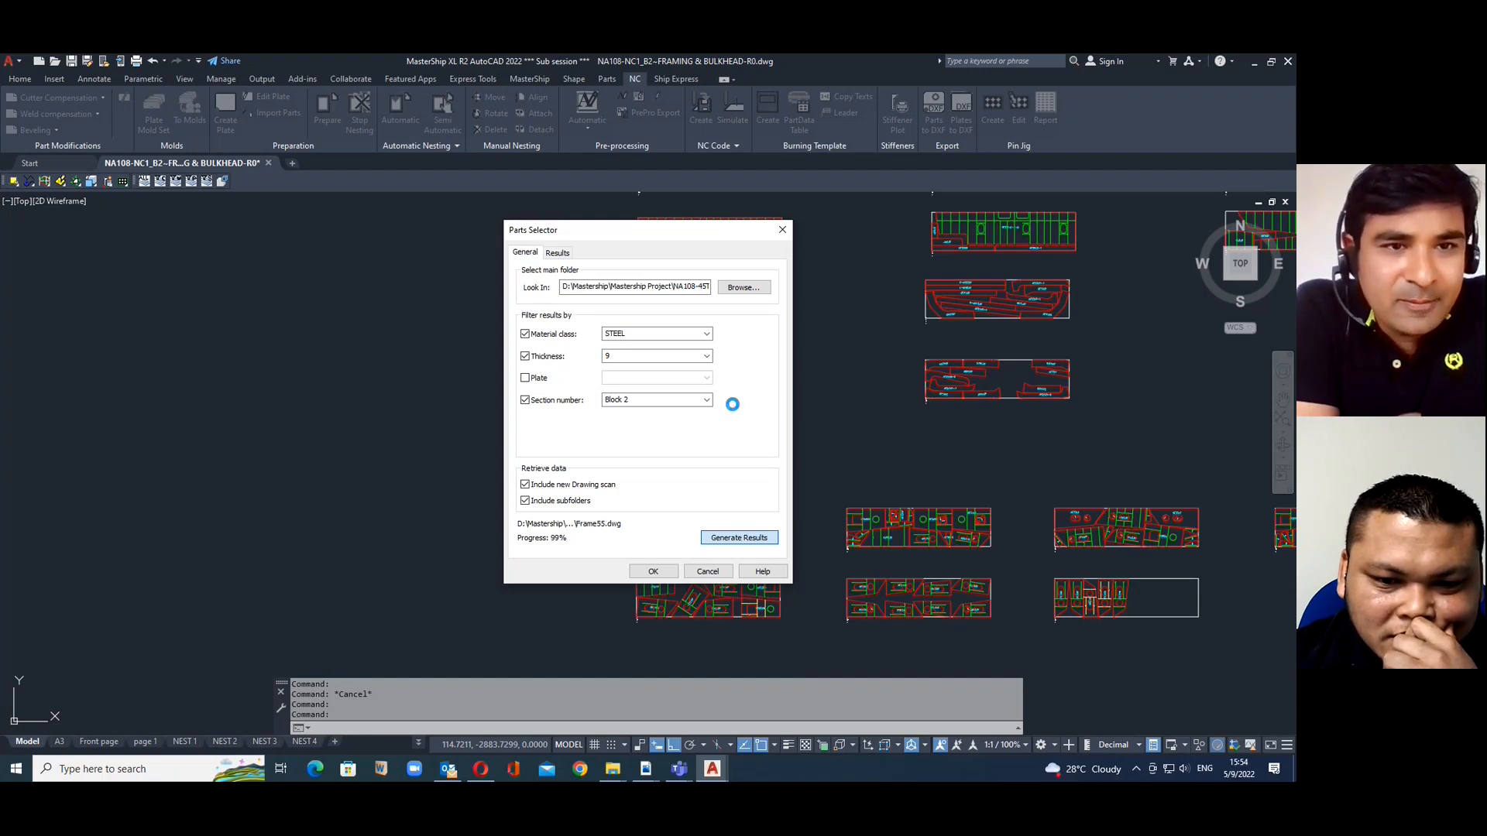
Look through the generated parts list and select the first part in it
scroll(639, 357, down, 15)
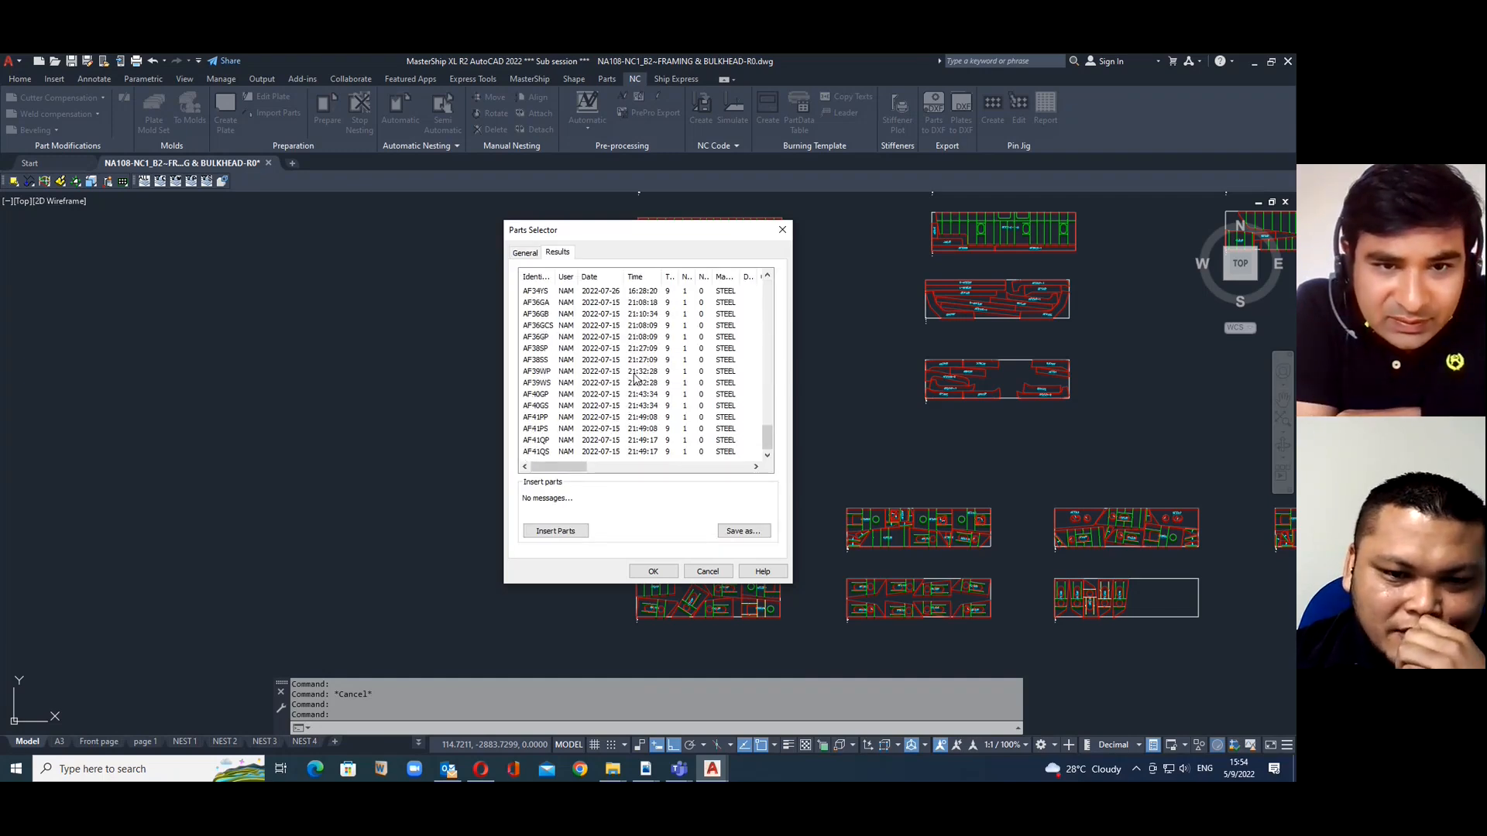
scroll(635, 378, up, 15)
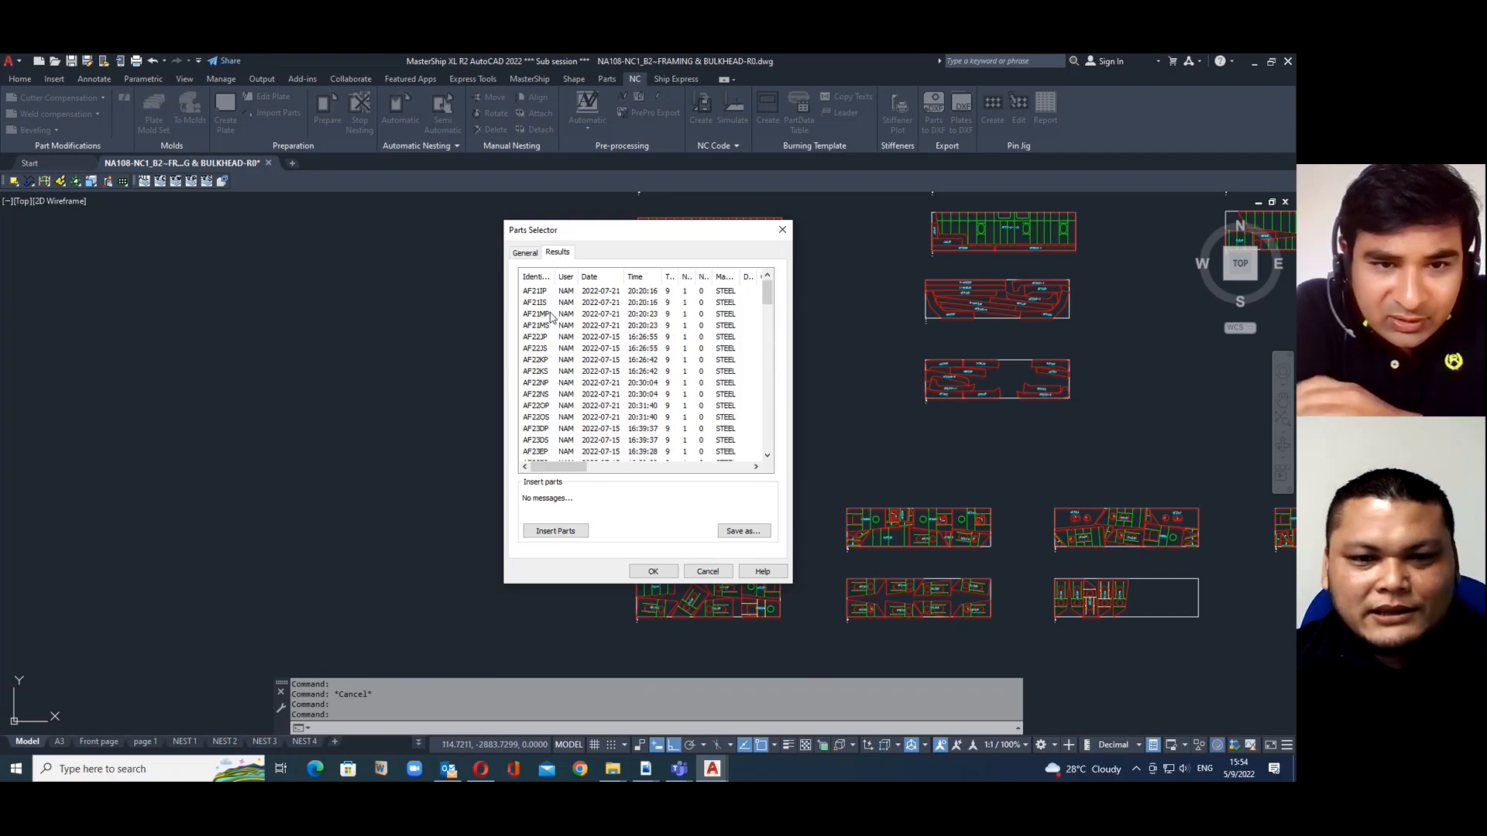
click(535, 294)
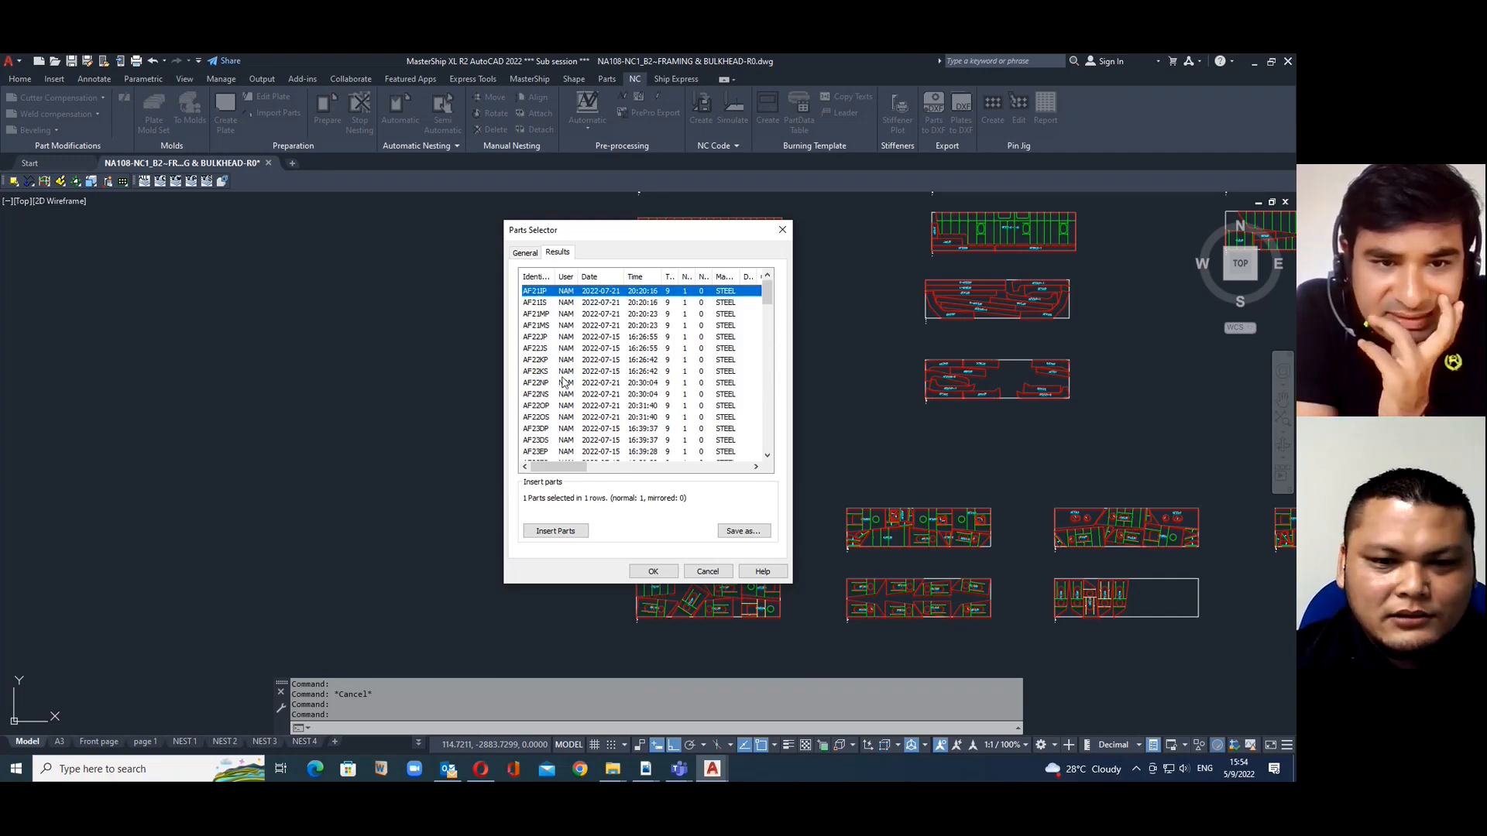
Try to insert the parts from AF34YS through AF38SP in the results list into the drawing and close the Parts Selector
scroll(682, 344, down, 12)
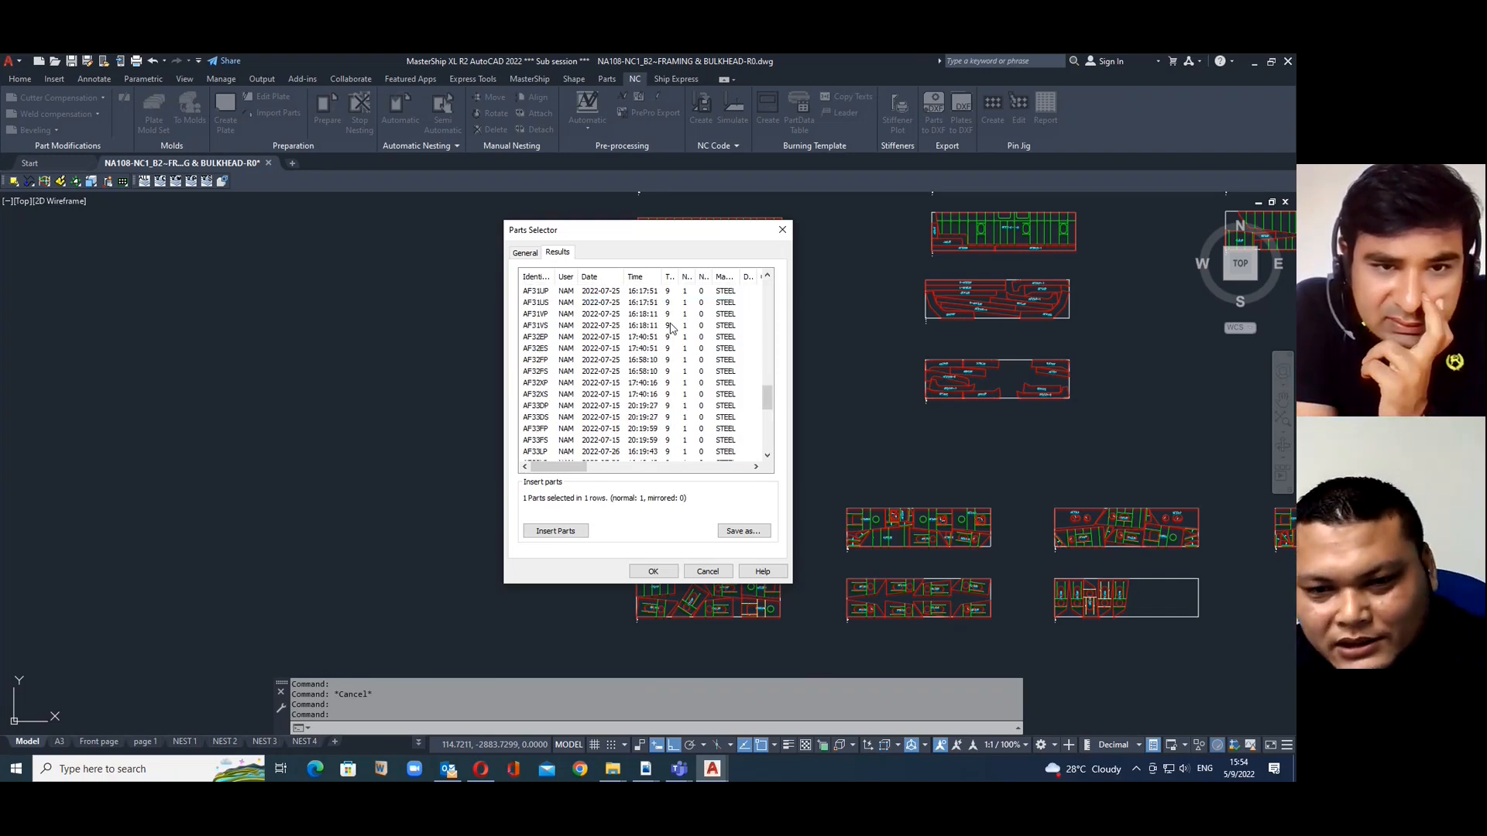
scroll(674, 344, down, 2)
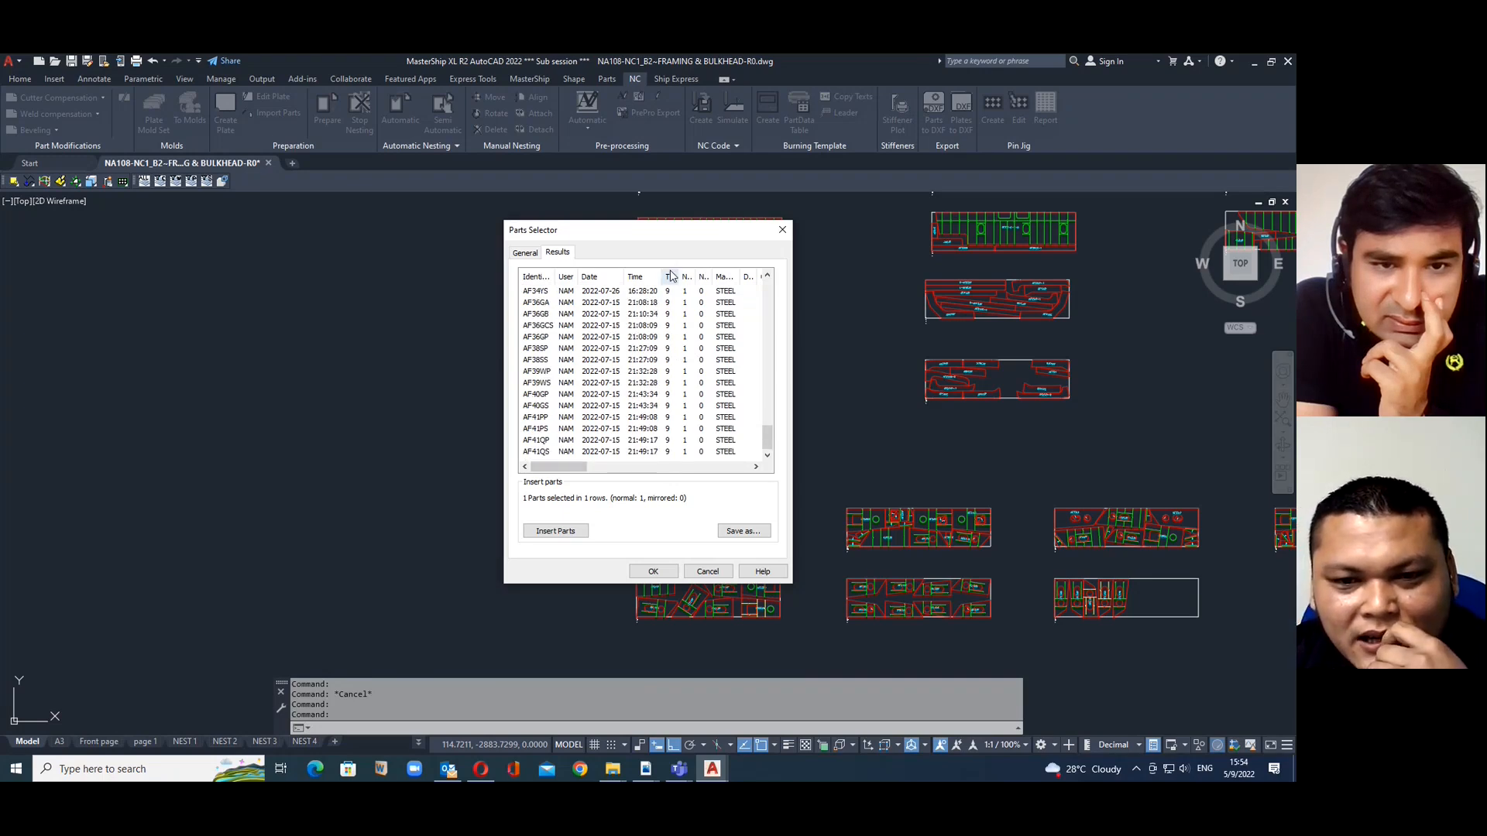
drag(560, 467, 633, 467)
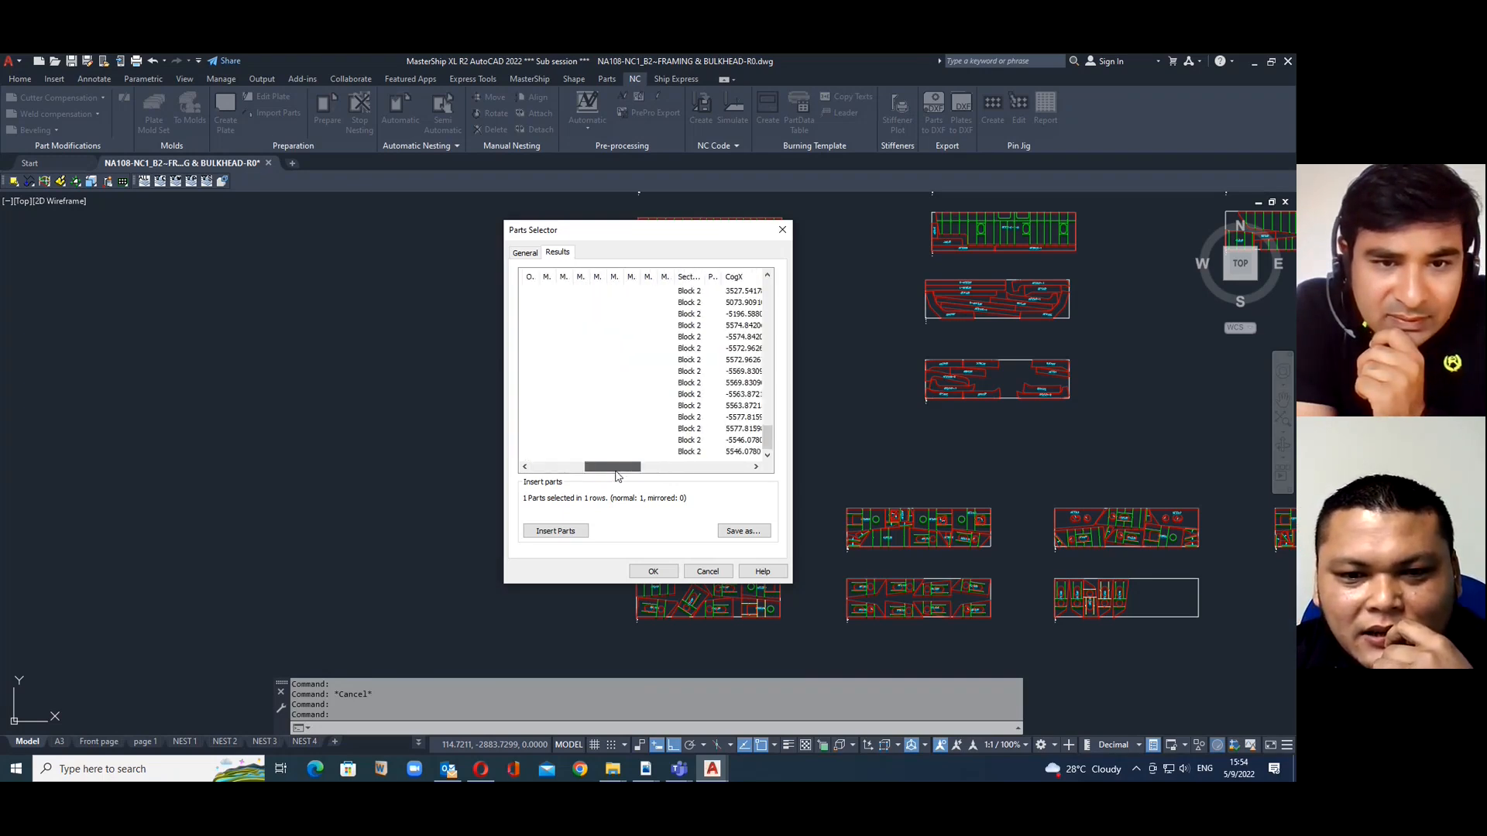
scroll(610, 290, up, 15)
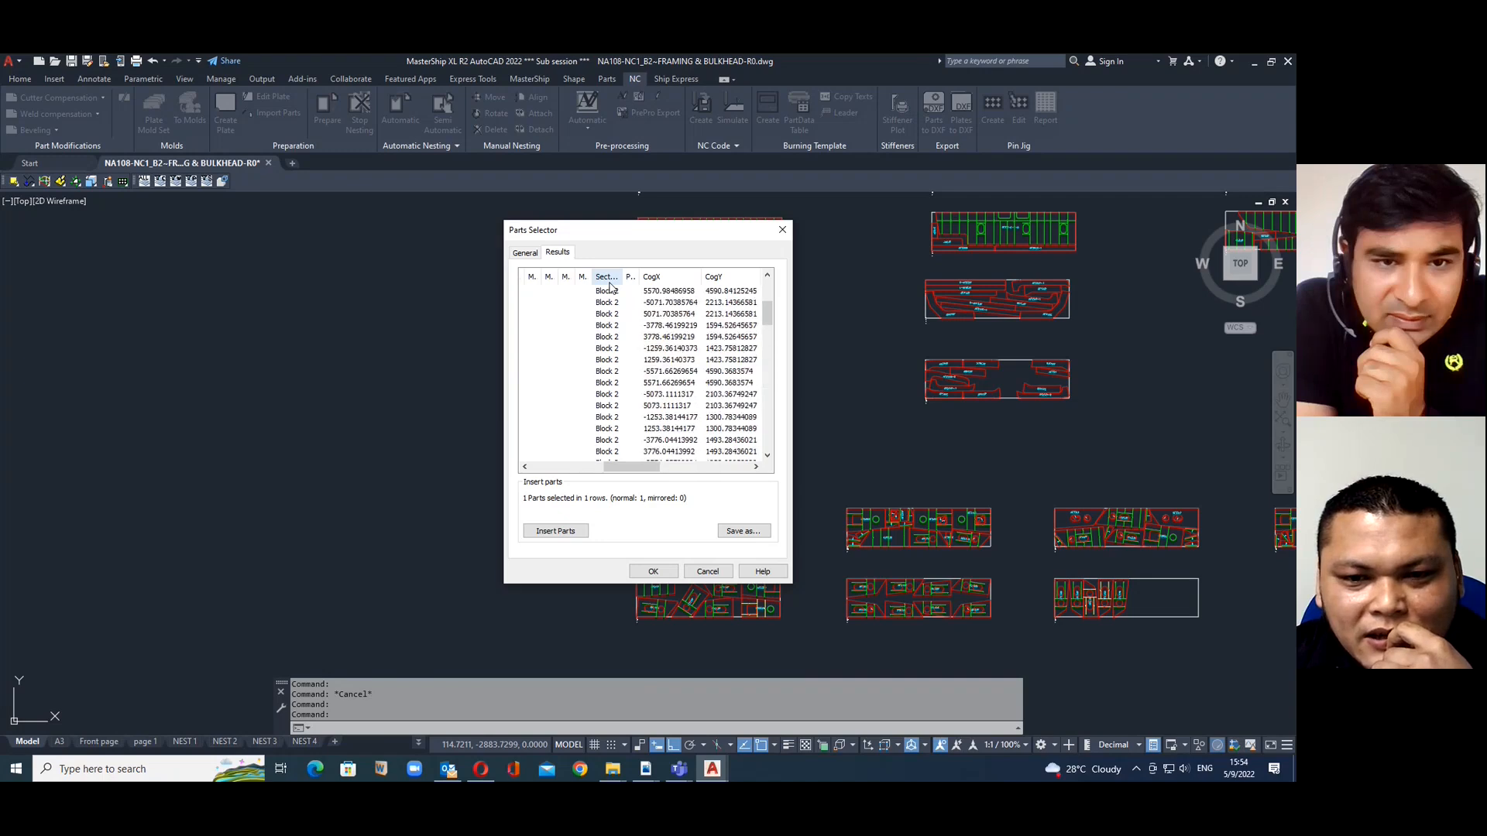
scroll(610, 291, down, 15)
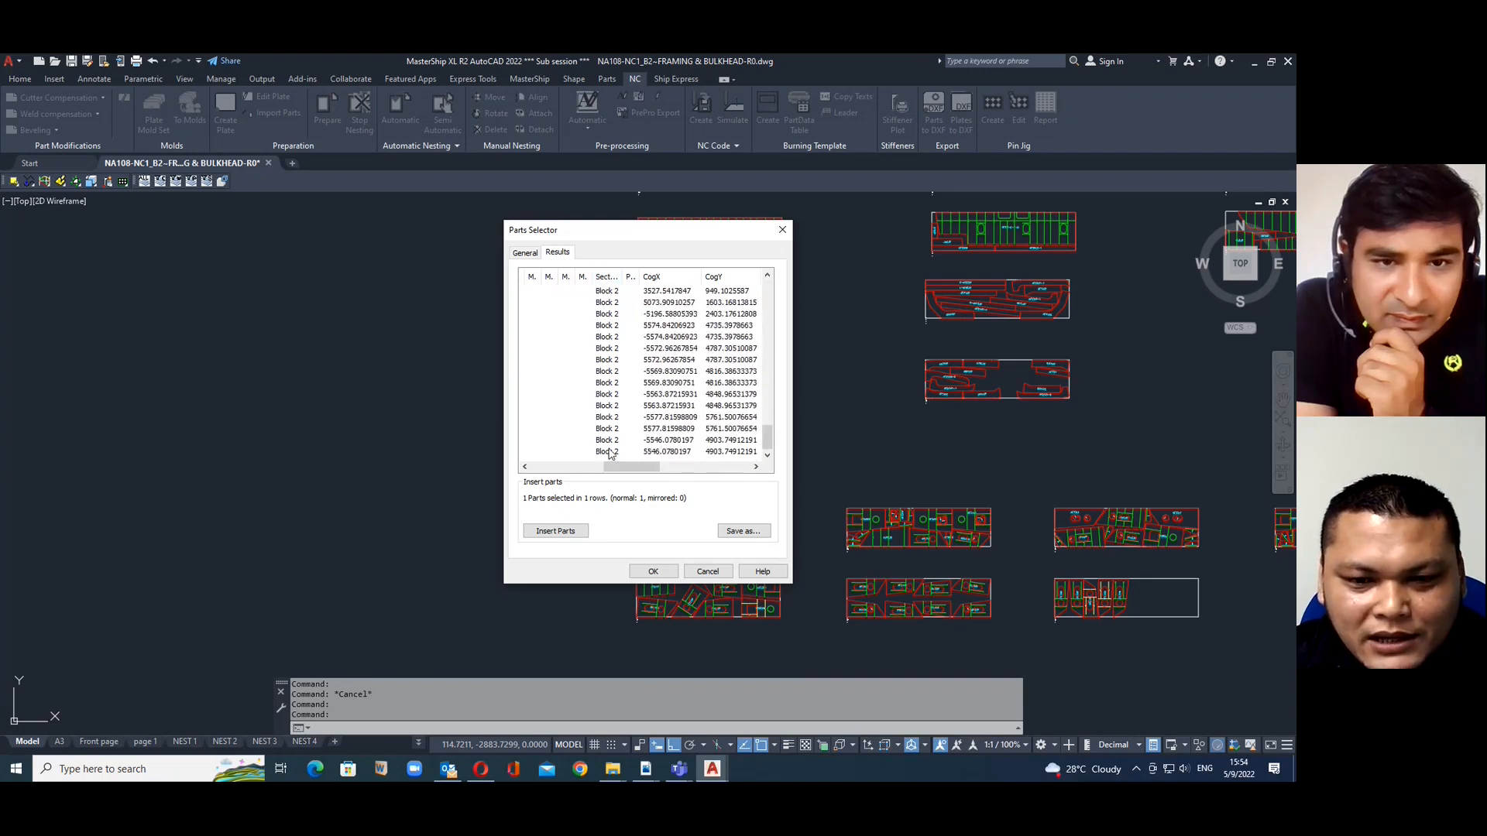
drag(619, 468, 546, 469)
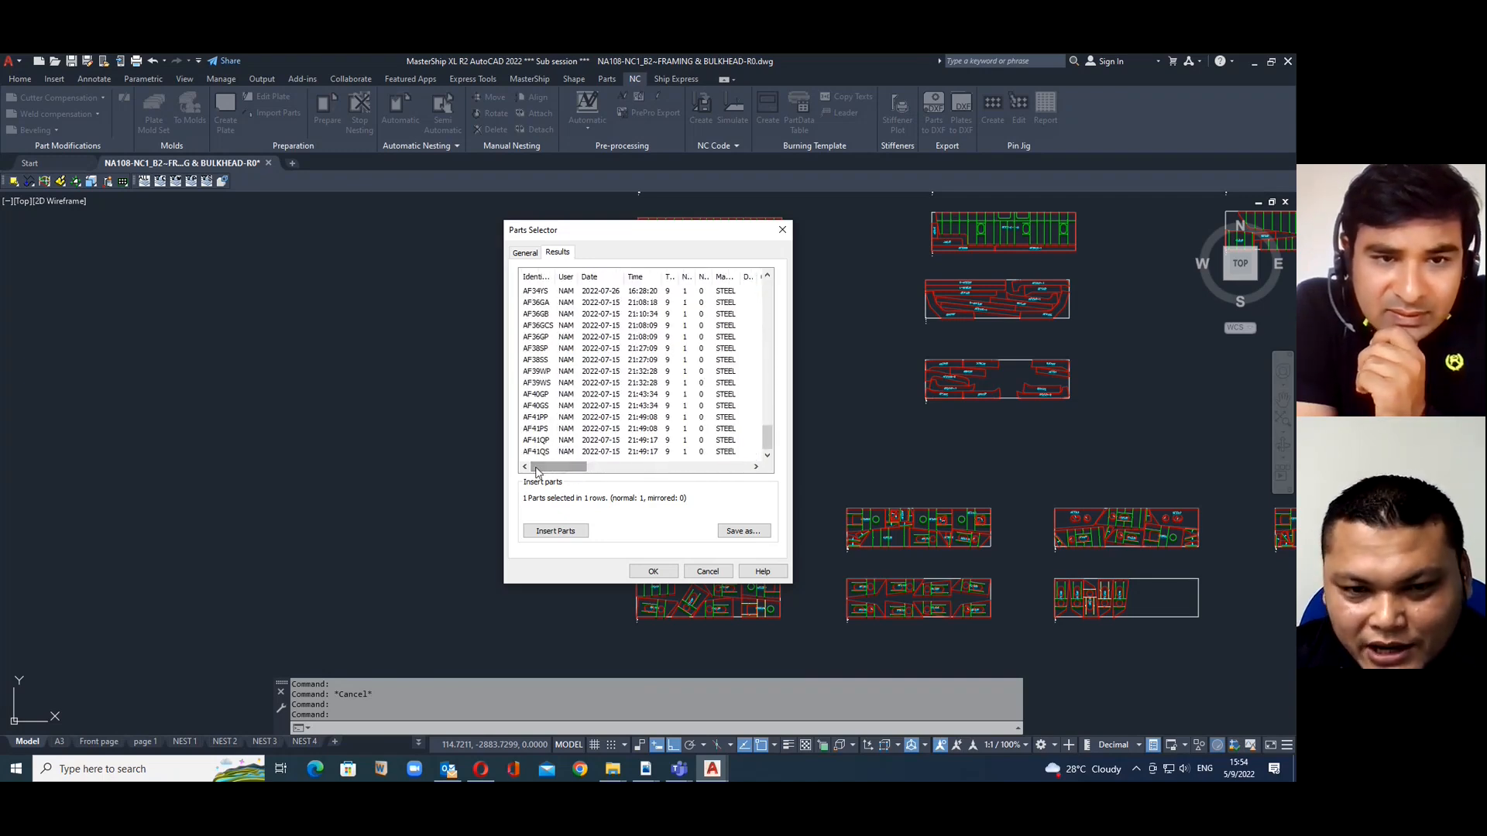
click(543, 292)
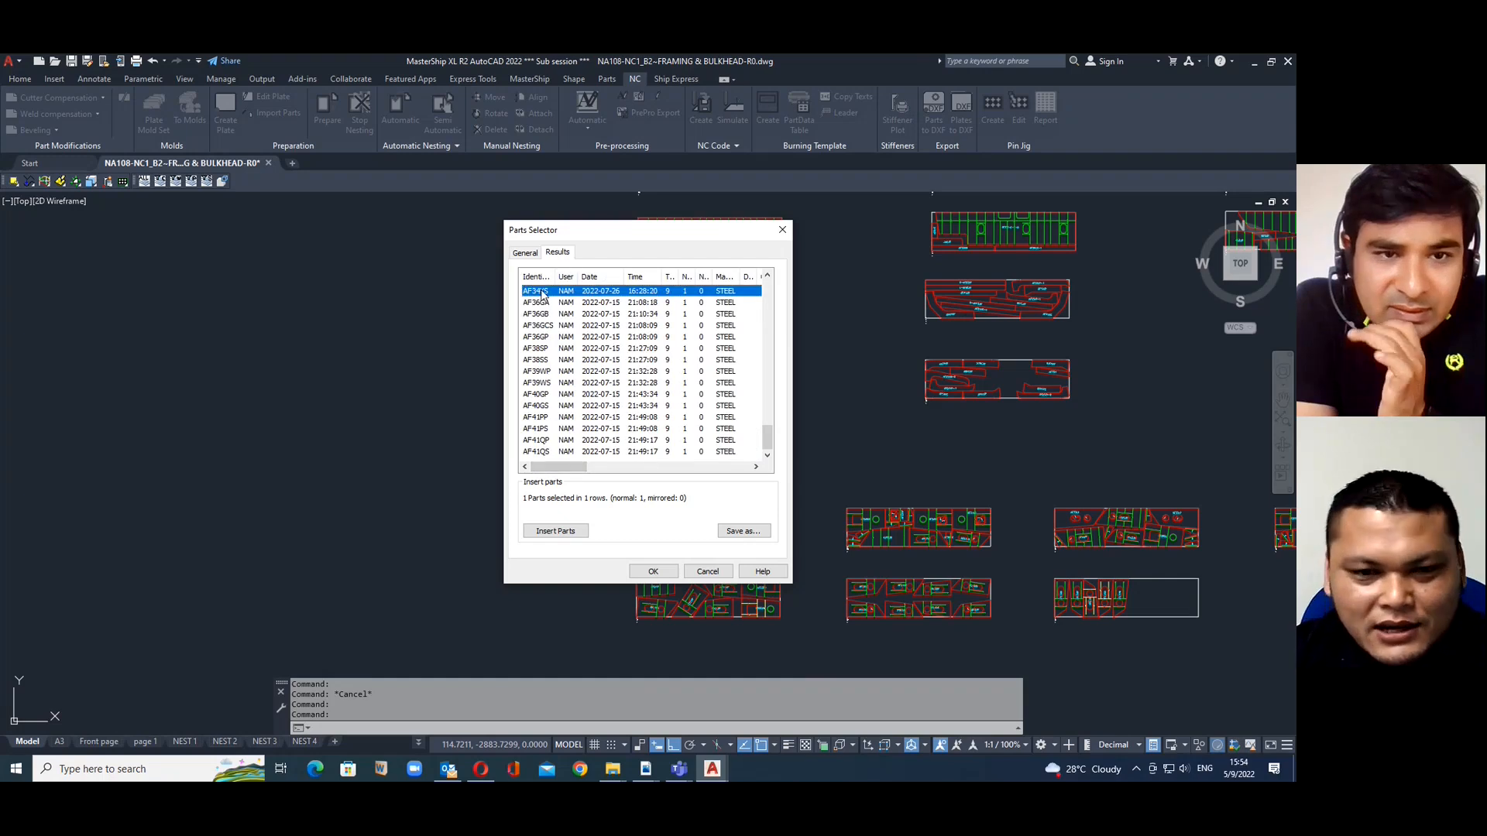
shift+click(542, 348)
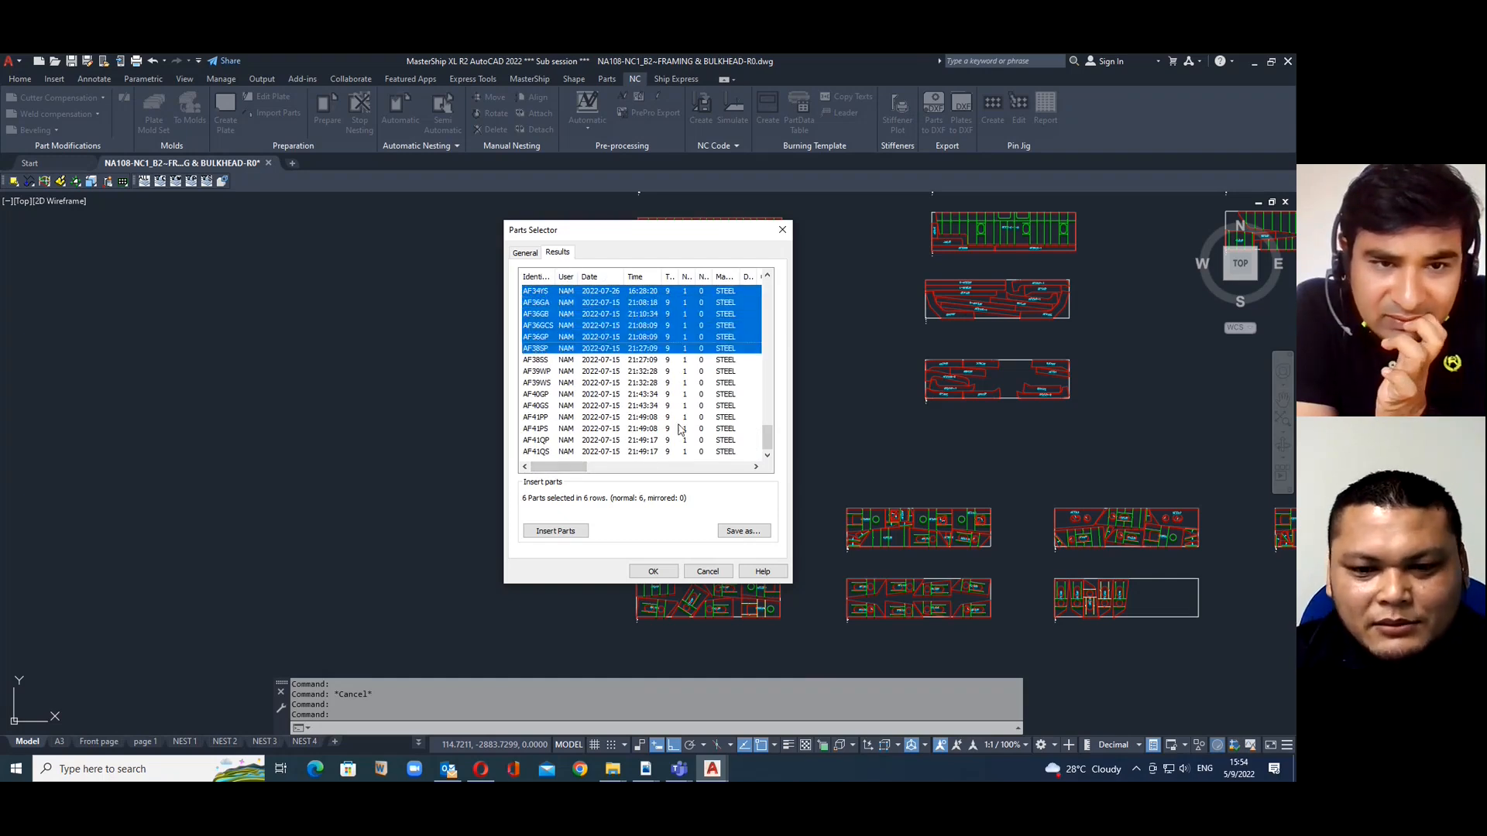
click(553, 533)
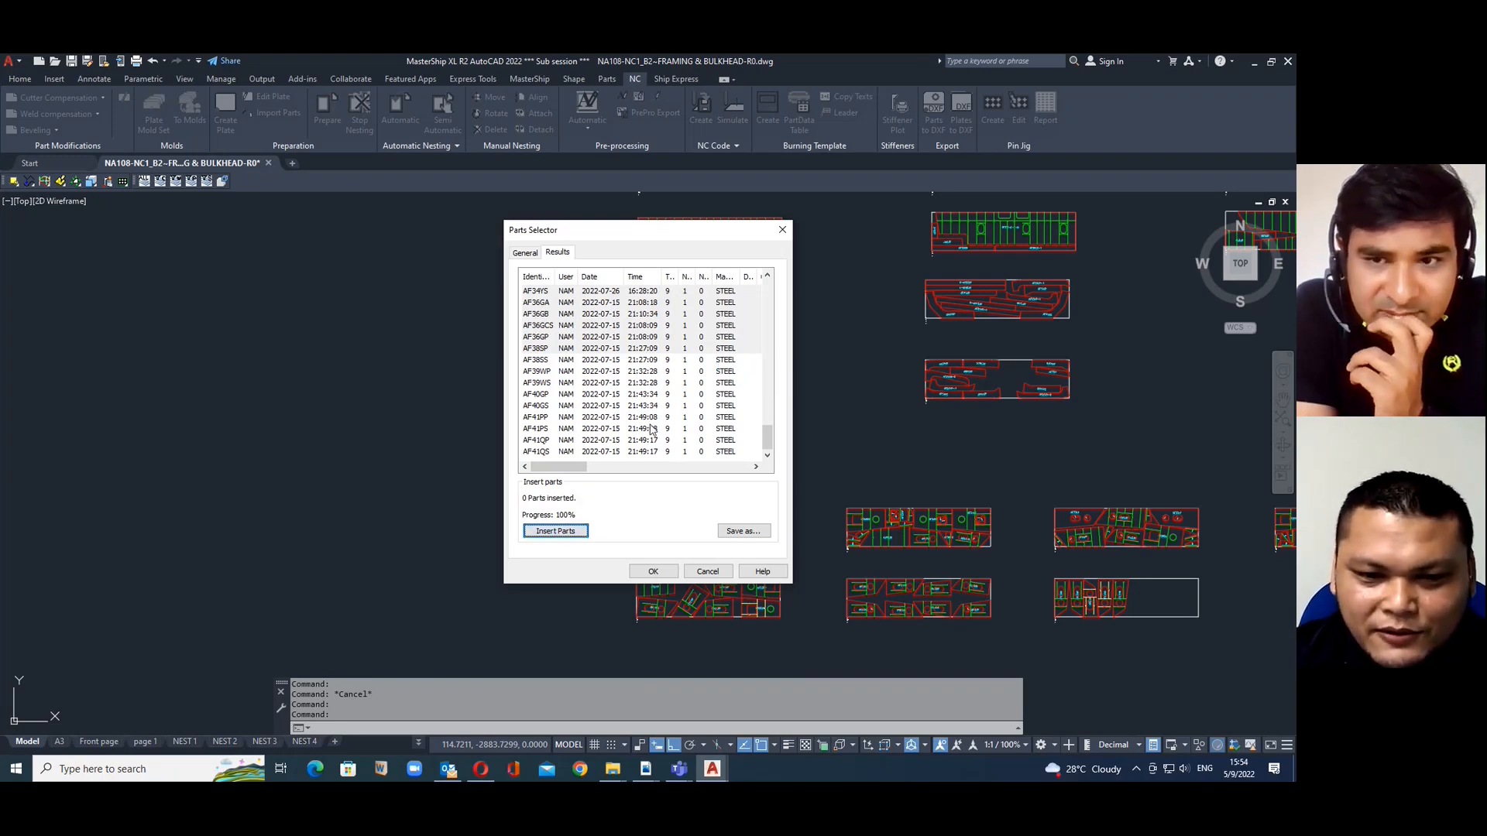
click(670, 570)
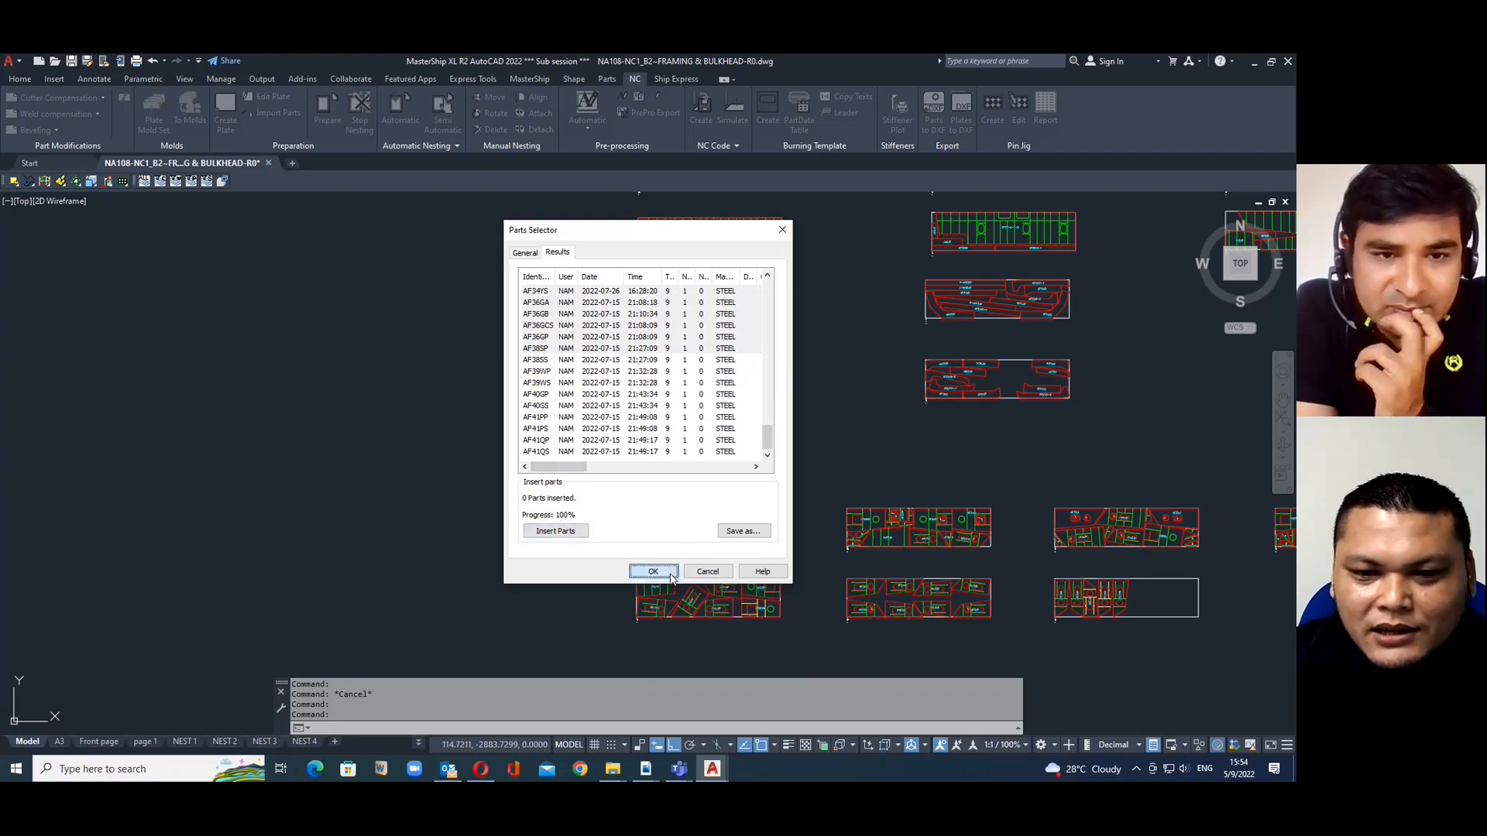
Examine the area around the drawing origin and the nested plate layouts for the inserted parts
scroll(774, 395, up, 8)
scroll(312, 241, up, 3)
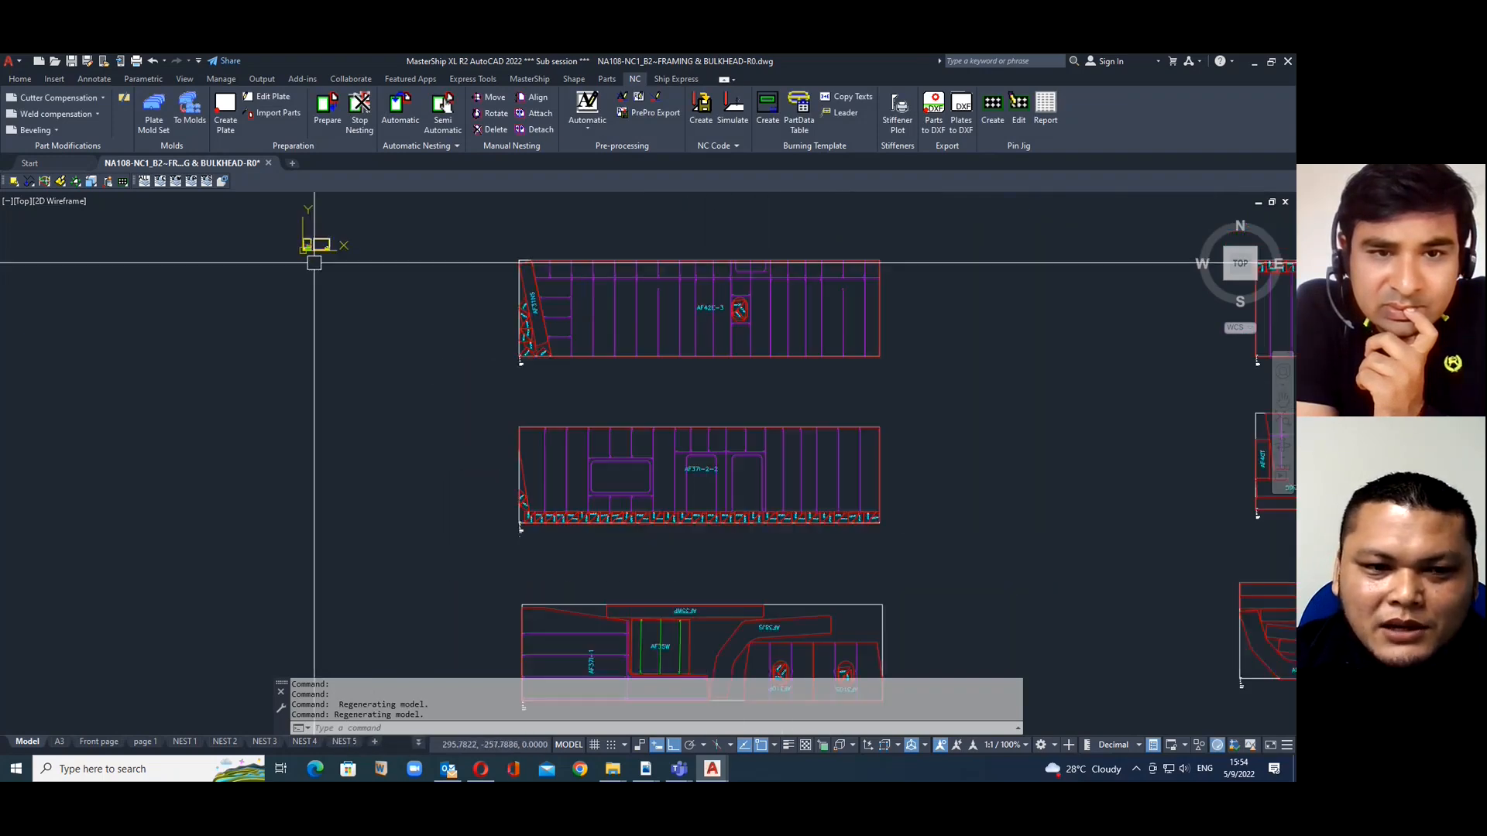
scroll(591, 315, down, 7)
scroll(478, 487, down, 8)
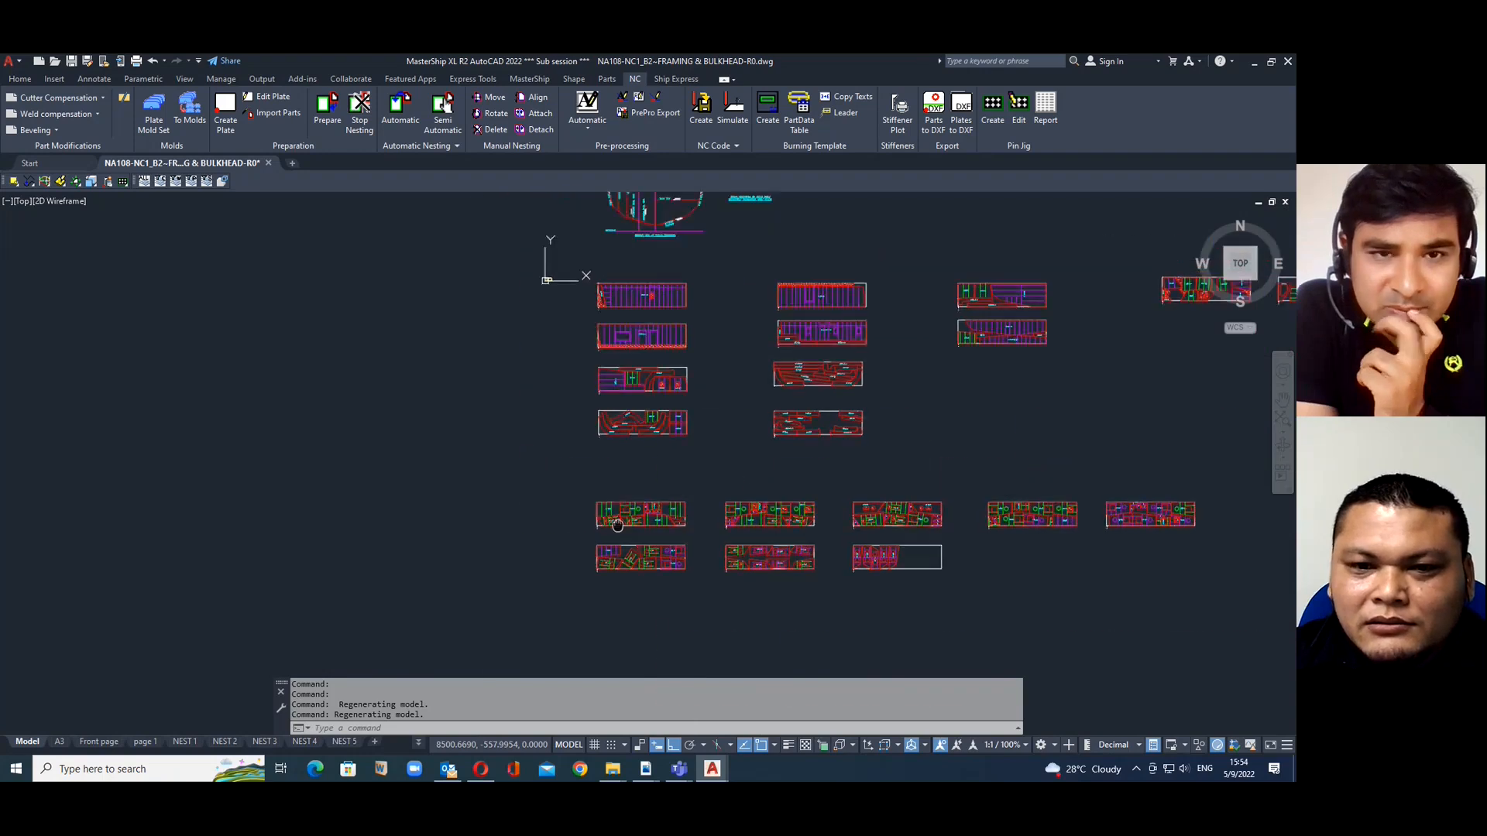
scroll(649, 360, up, 8)
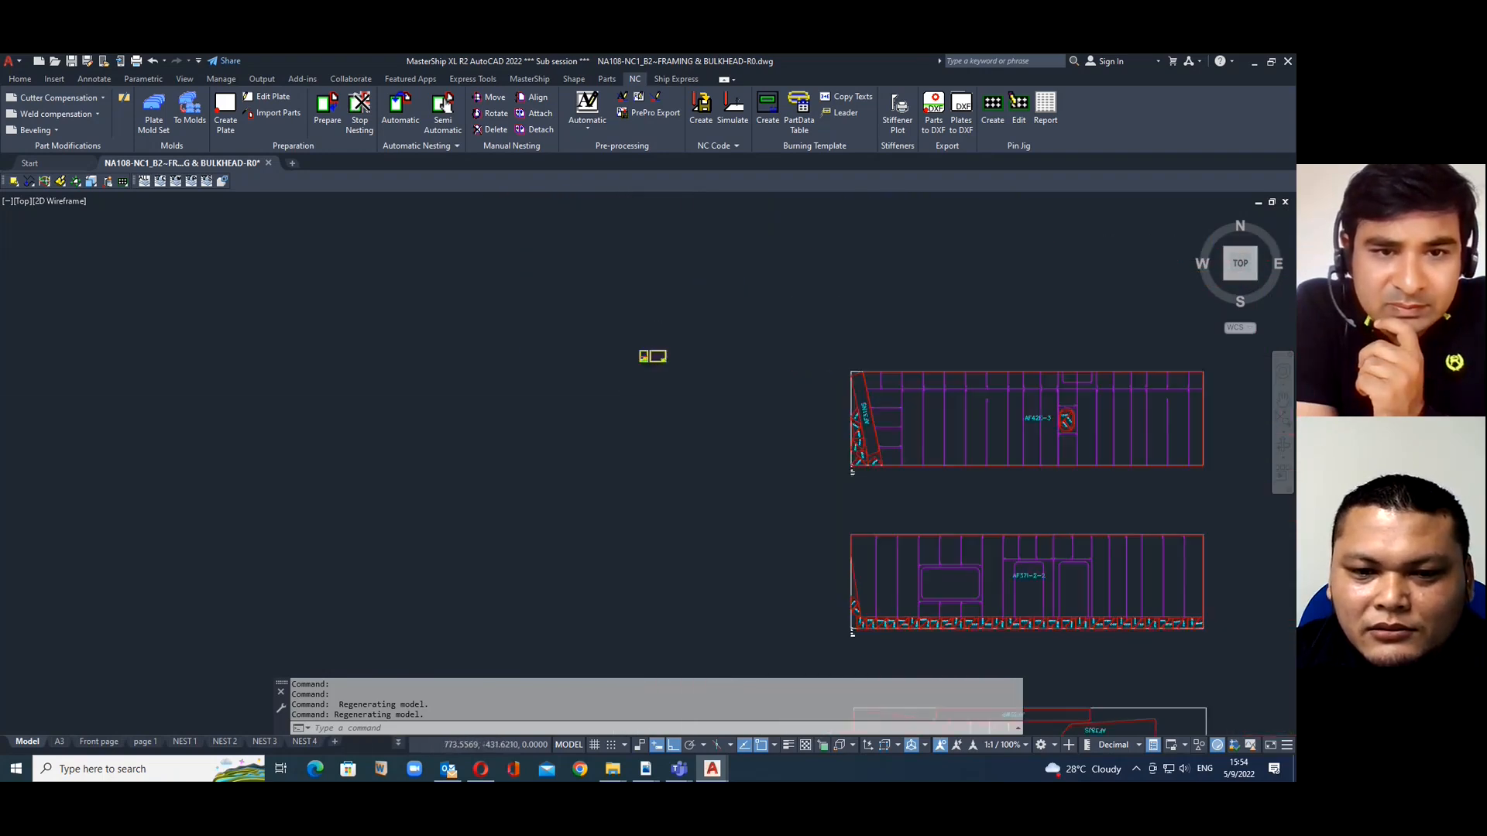
scroll(653, 375, down, 7)
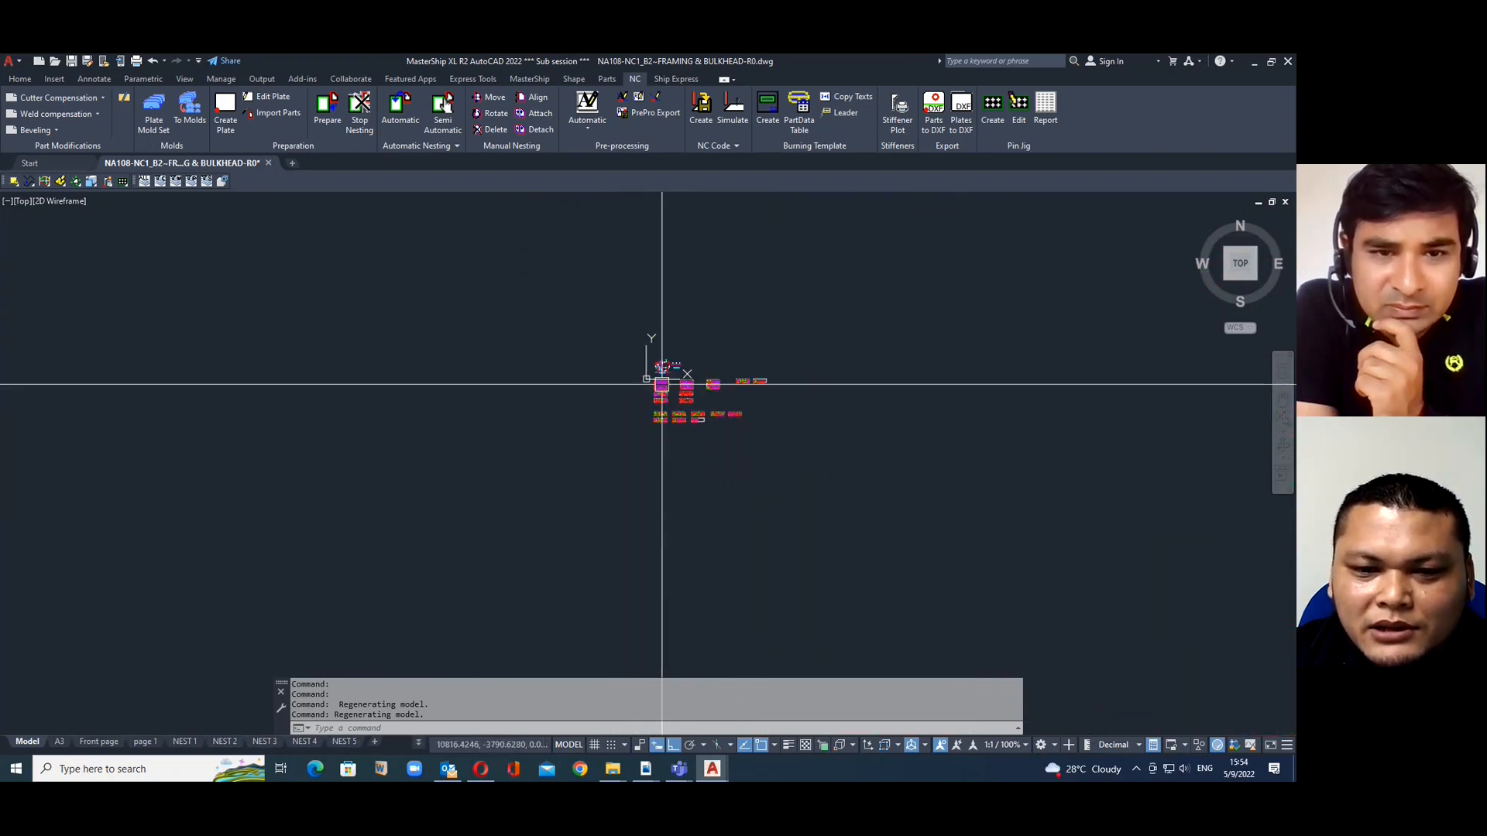
scroll(657, 385, up, 8)
scroll(613, 377, up, 2)
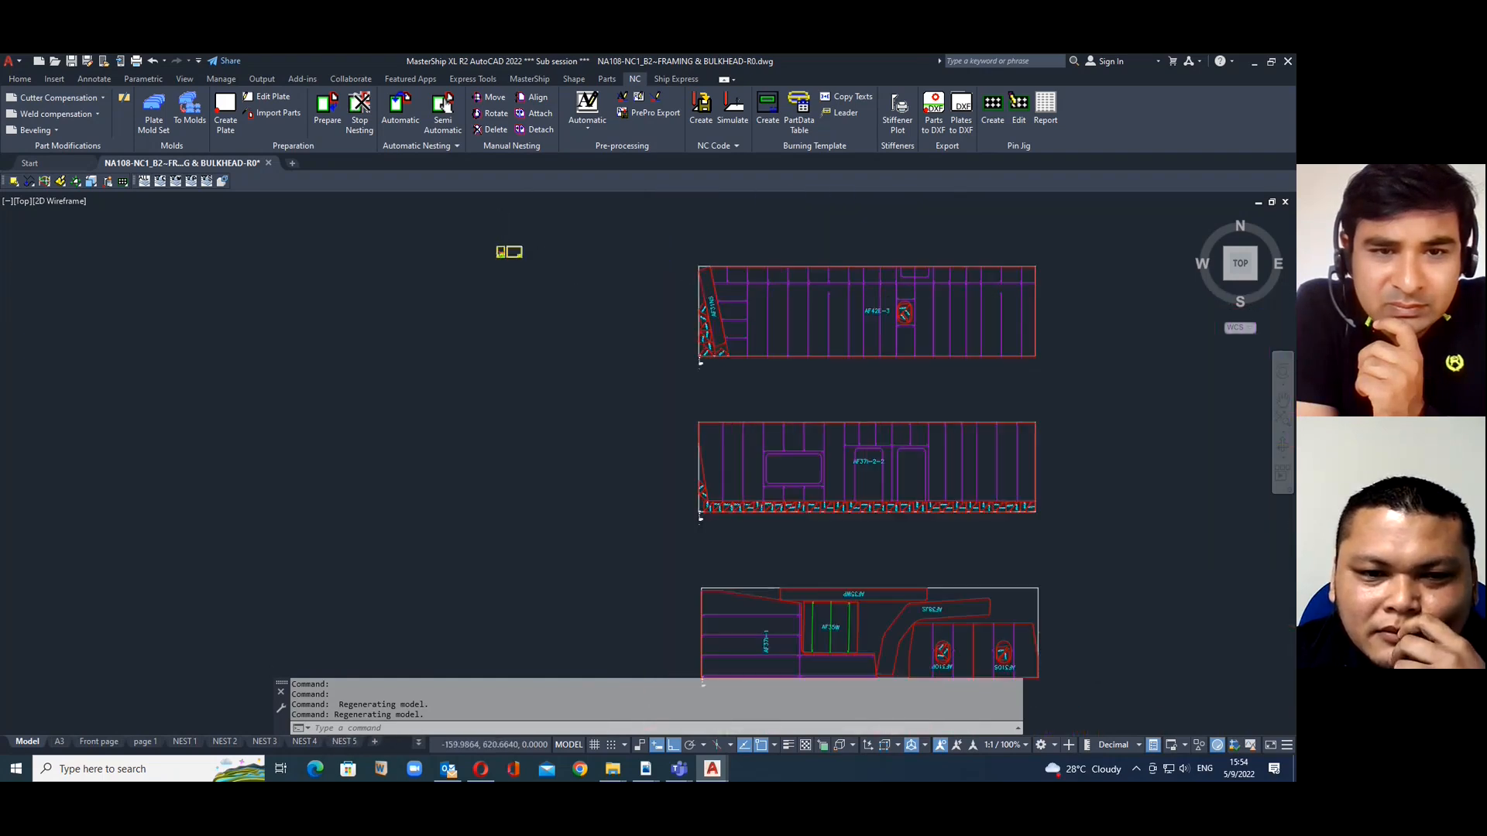
scroll(504, 264, down, 8)
scroll(524, 302, up, 6)
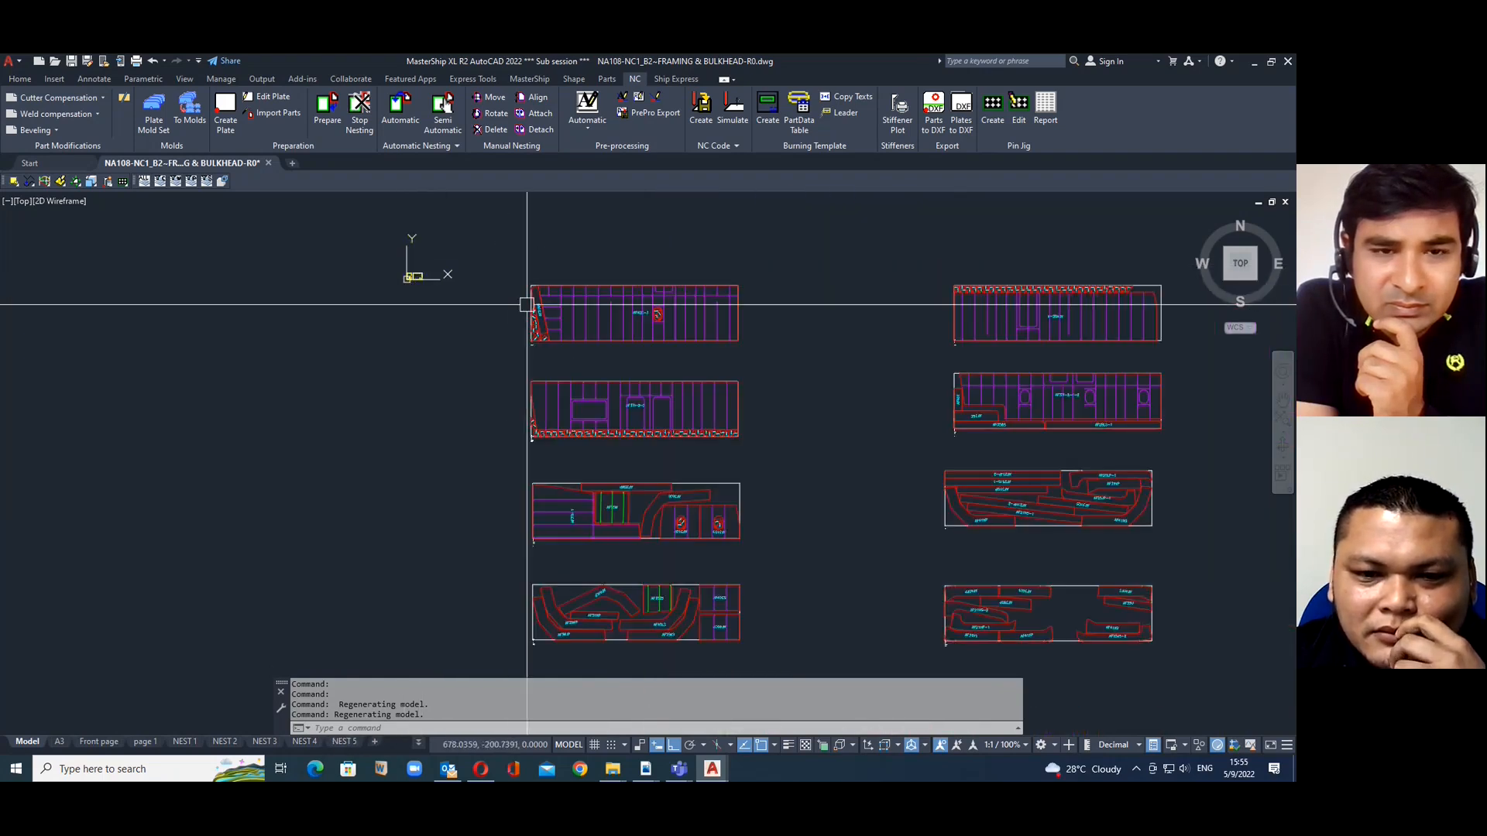
scroll(736, 408, down, 5)
scroll(700, 434, up, 7)
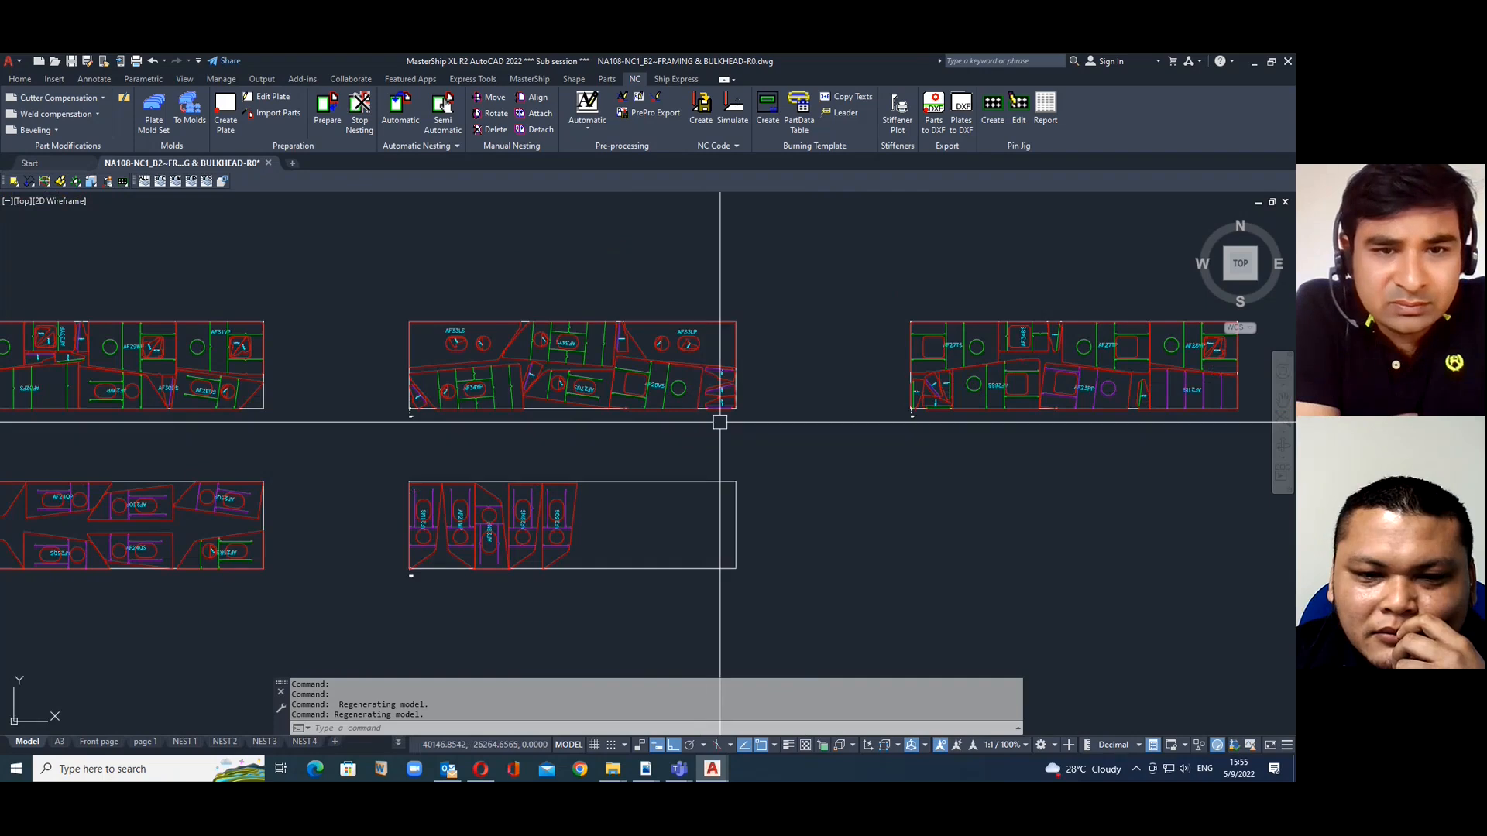
scroll(720, 418, down, 6)
scroll(703, 346, up, 4)
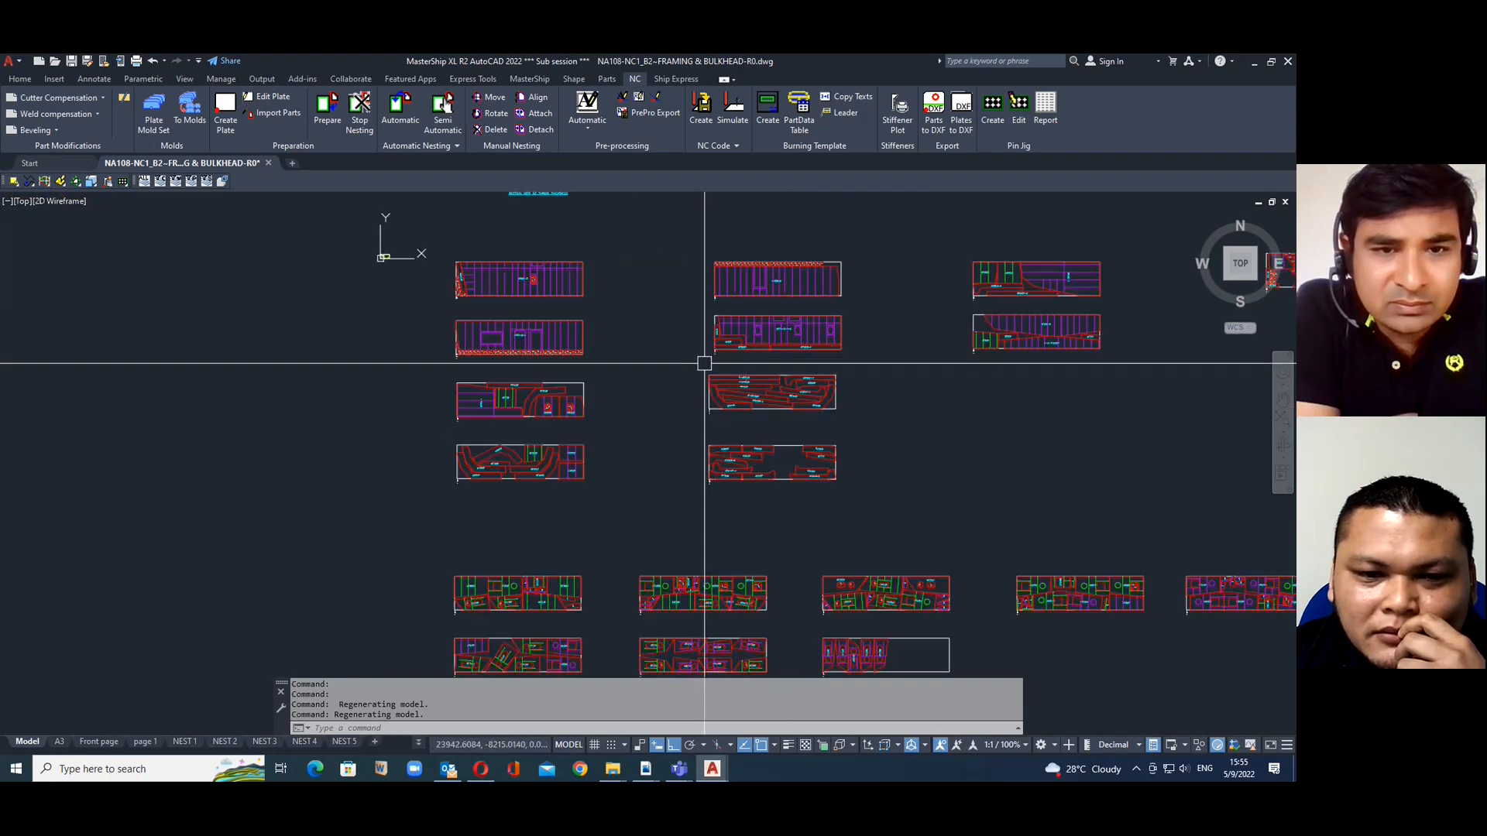
mouse_move(565, 331)
middle_down()
mouse_move(631, 388)
mouse_move(644, 489)
mouse_move(501, 209)
middle_up()
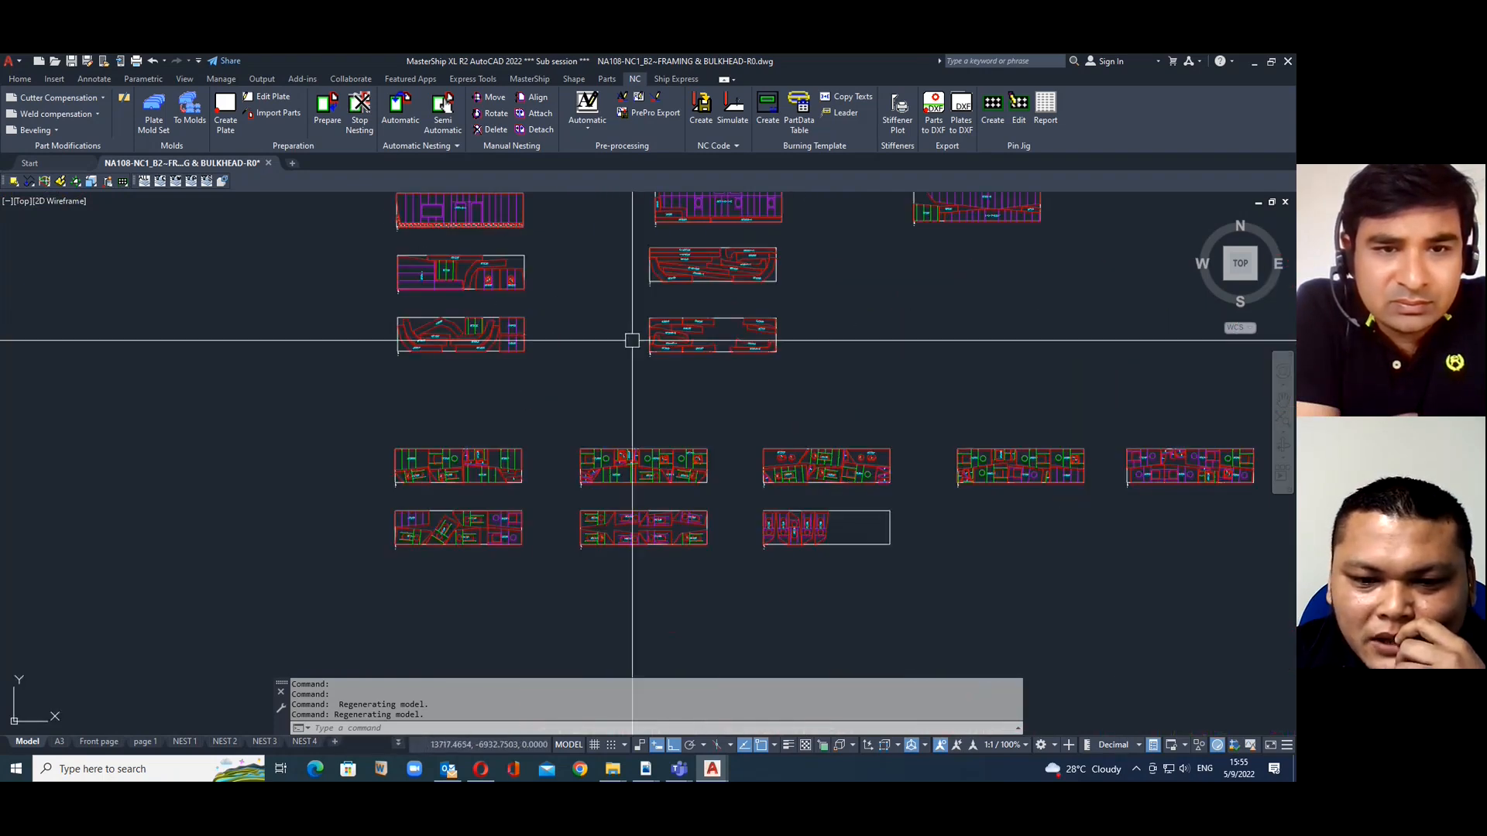
middle_drag(563, 349, 630, 444)
mouse_move(634, 341)
middle_down()
mouse_move(667, 388)
mouse_move(687, 510)
middle_up()
scroll(507, 419, down, 4)
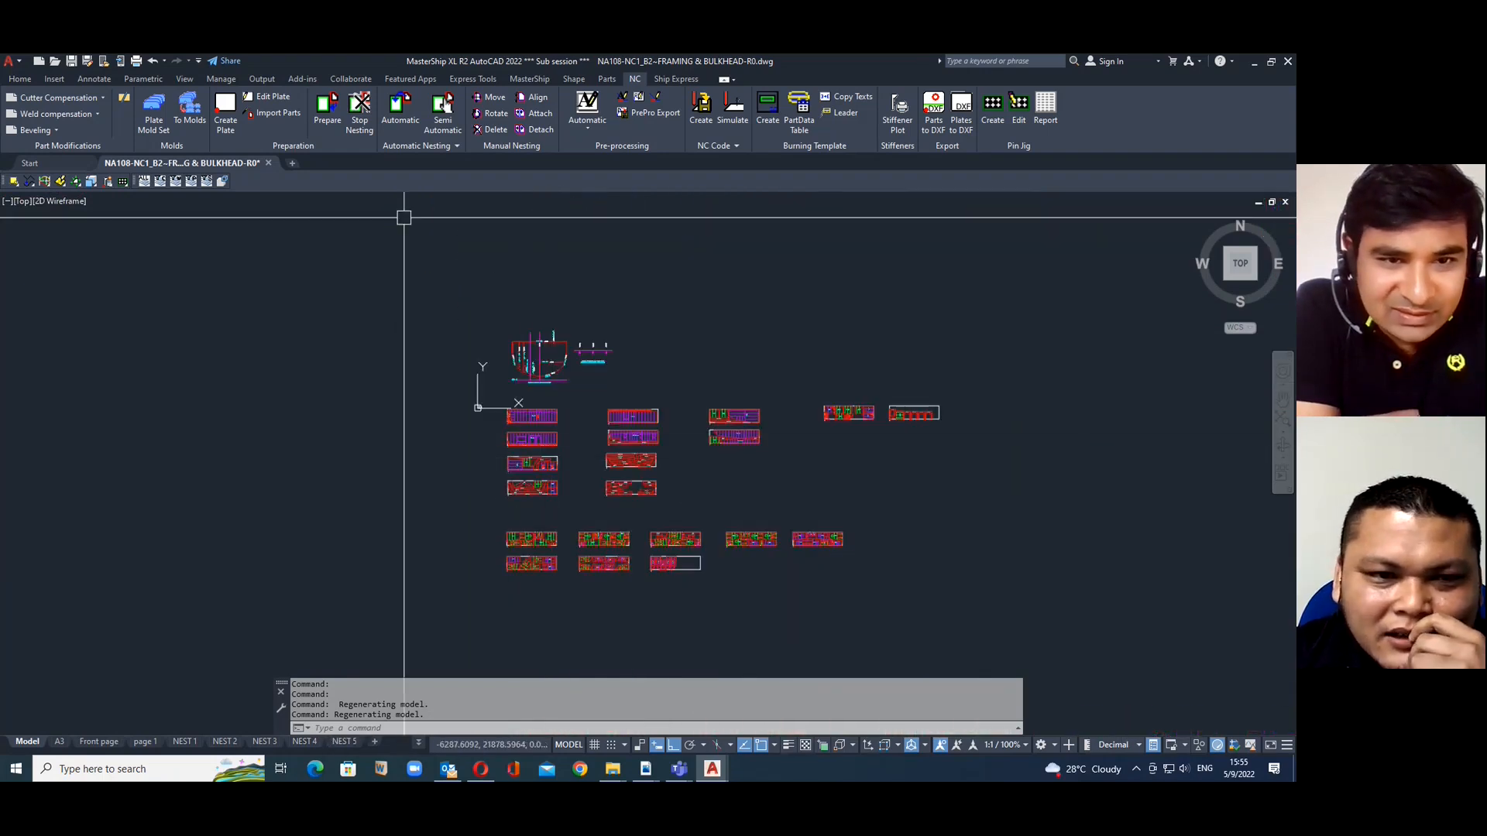
Close the framing and bulkhead drawing without saving its changes and switch to the Microsoft Teams call window
key(Escape)
key(Escape)
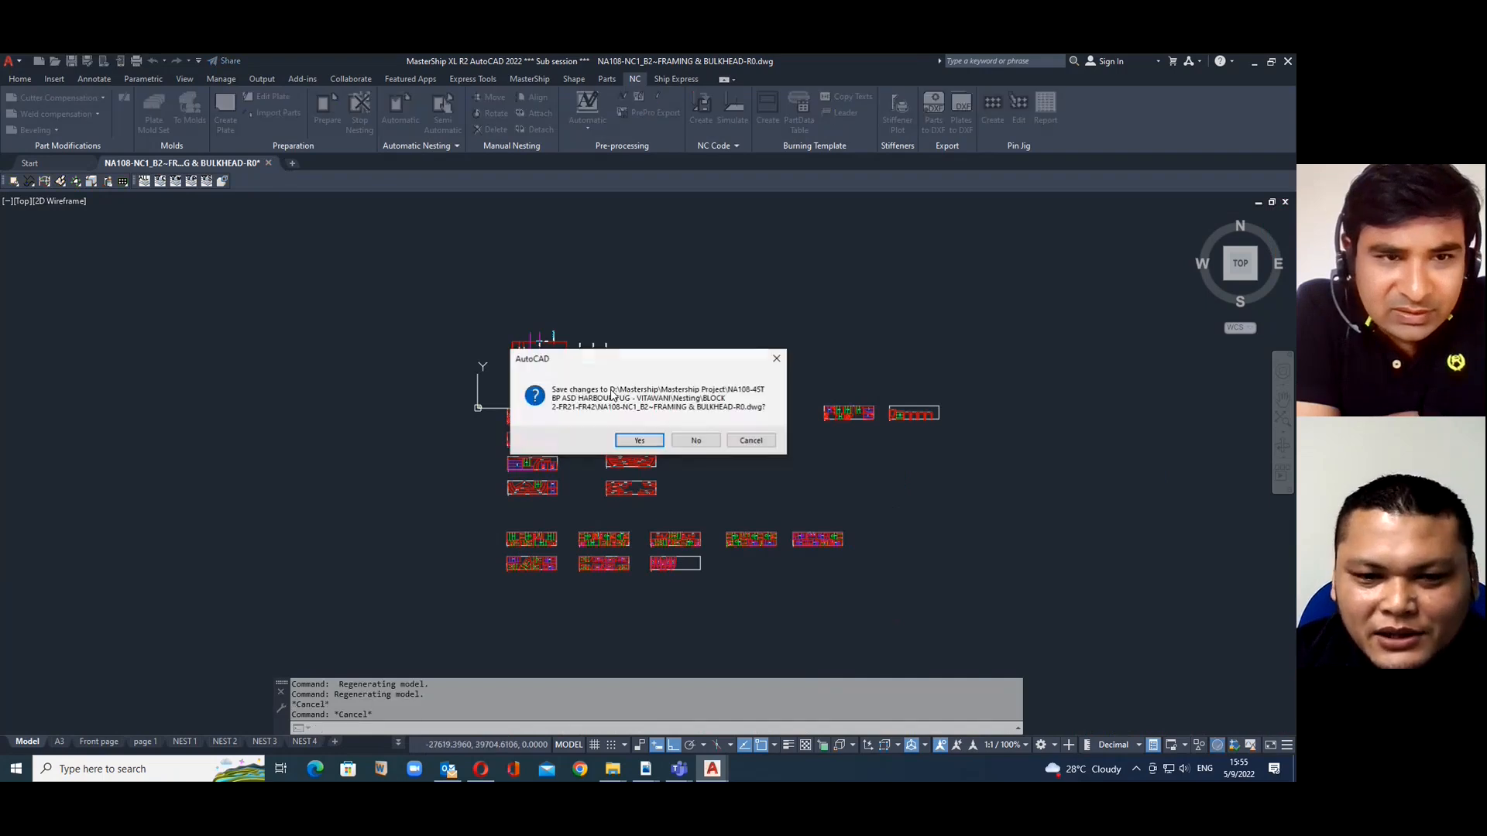
click(712, 442)
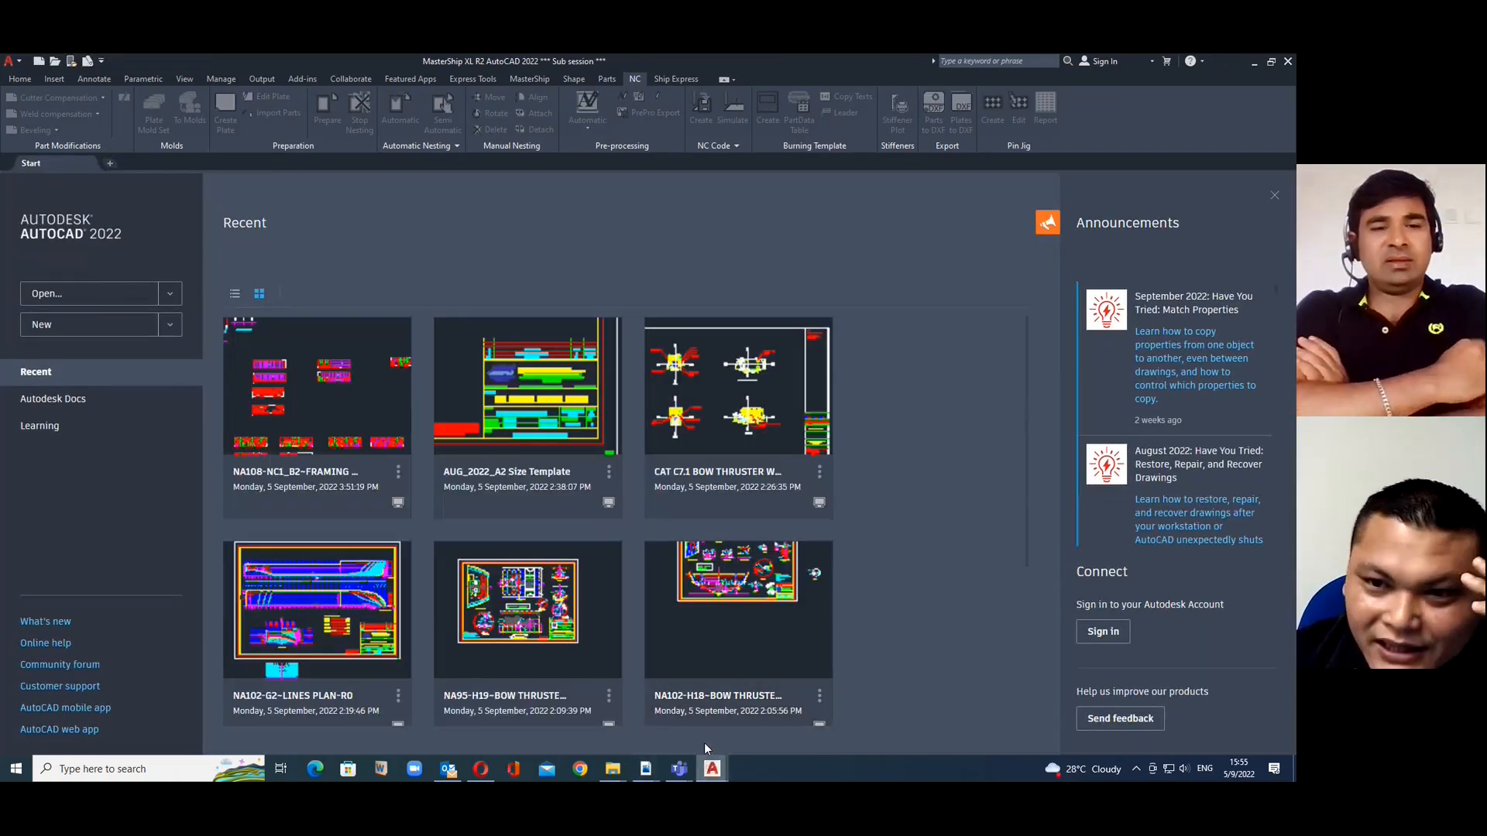
mouse_move(679, 766)
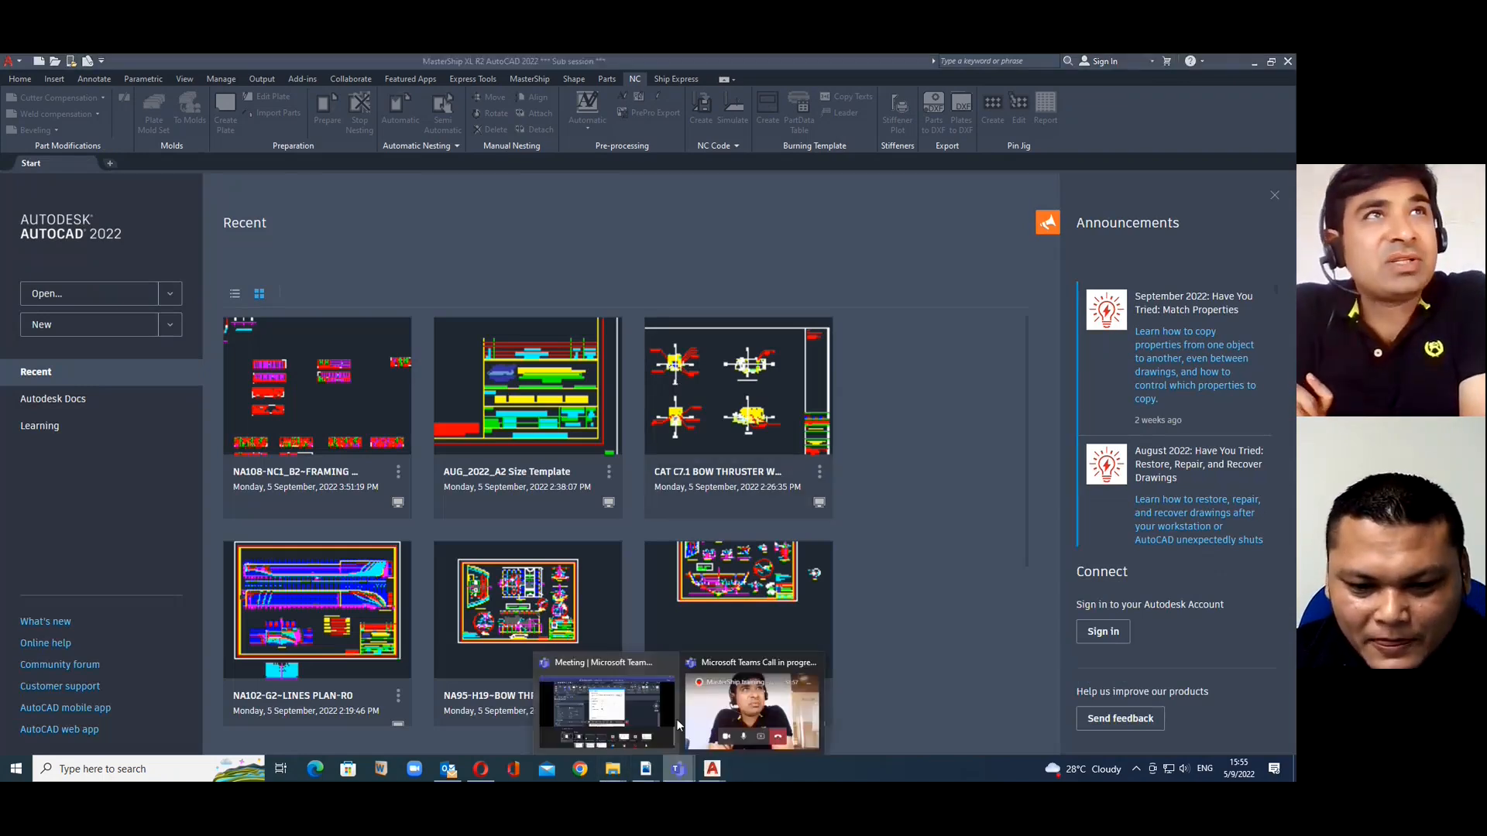
click(709, 705)
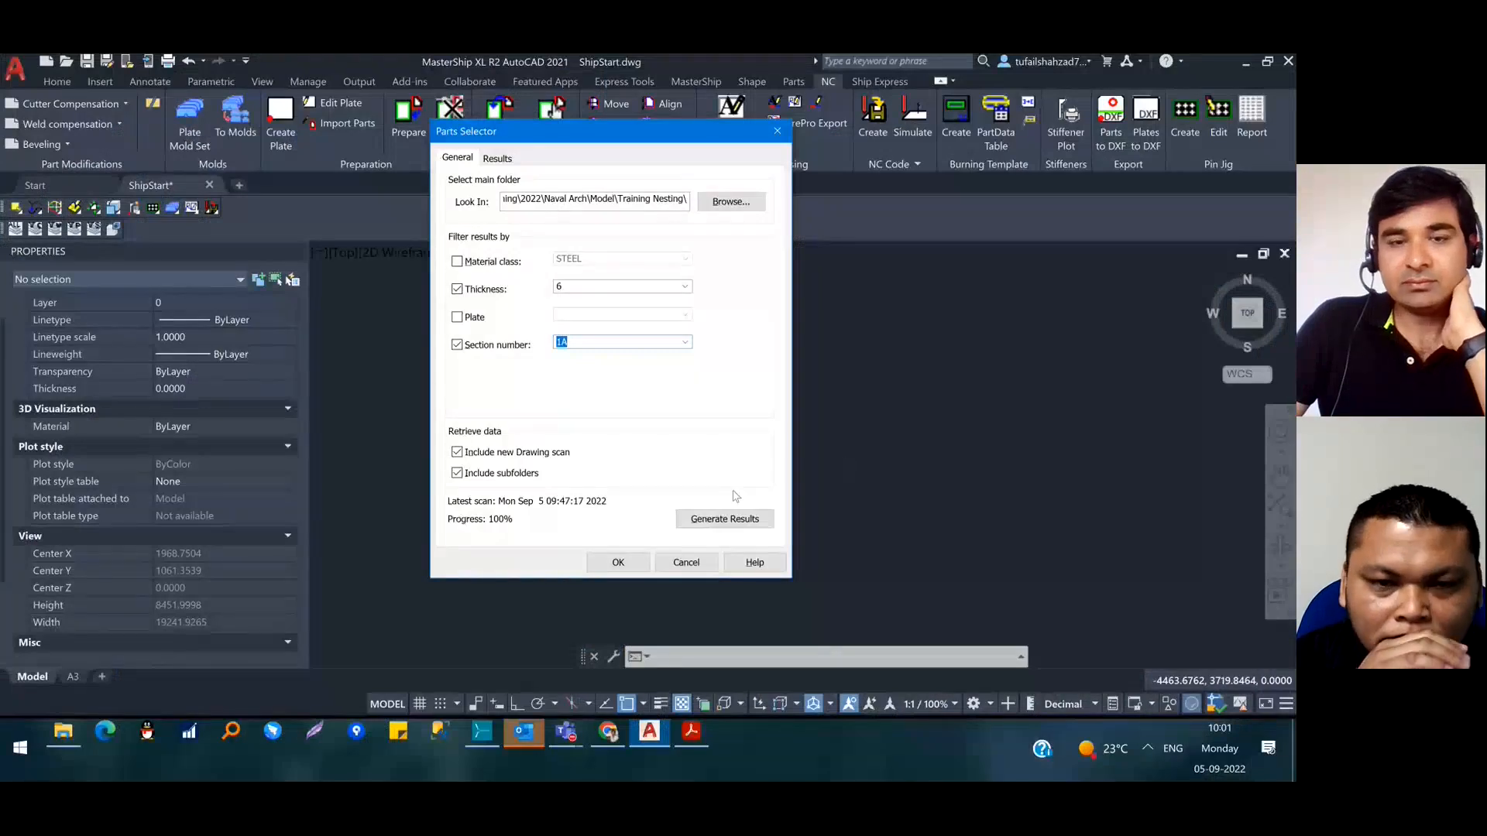
Turn off the section number filter in the Parts Selector and pick a value from the thickness filter's list
click(768, 54)
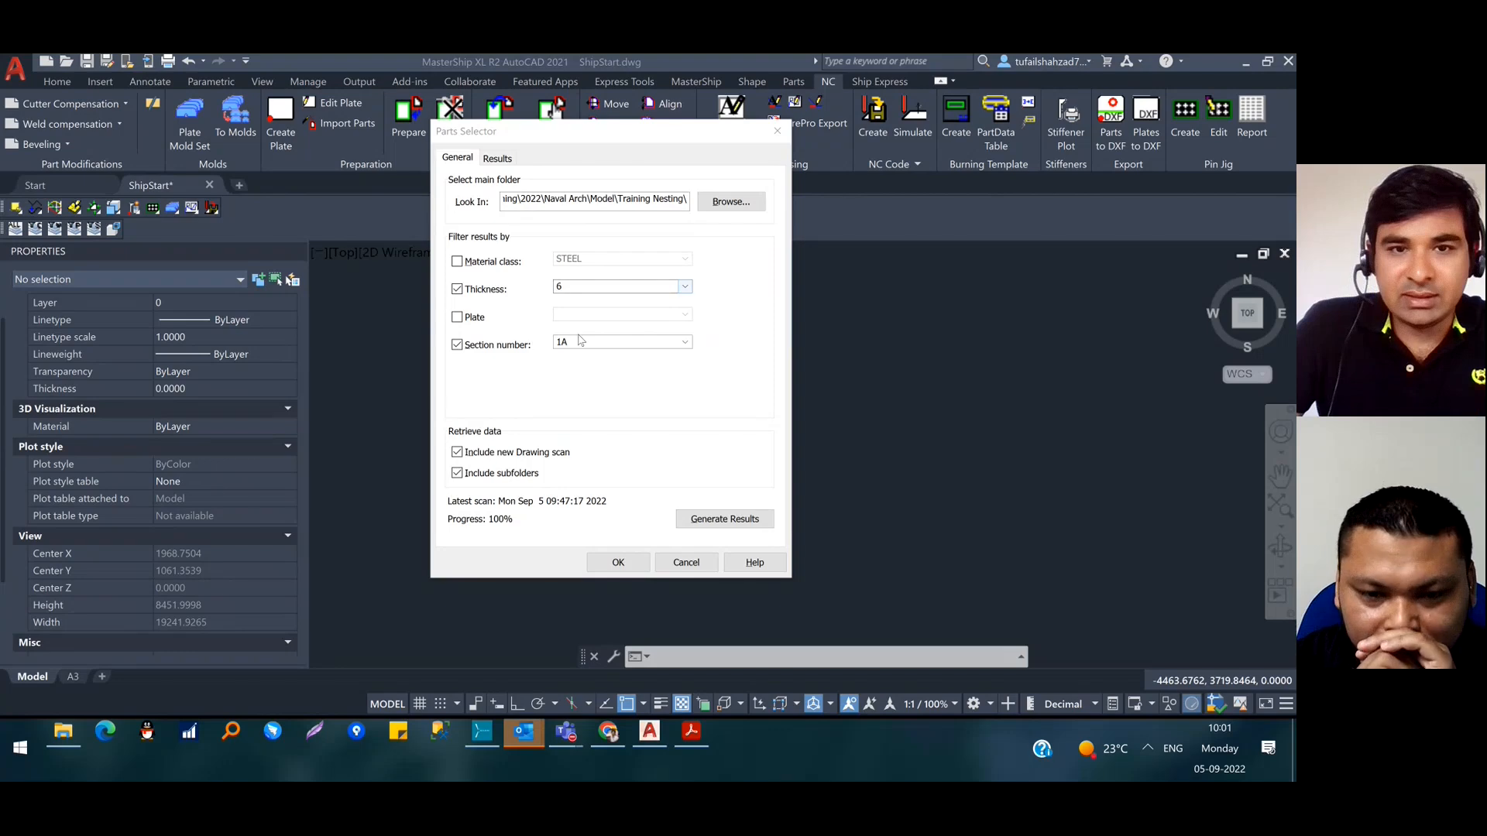
click(477, 347)
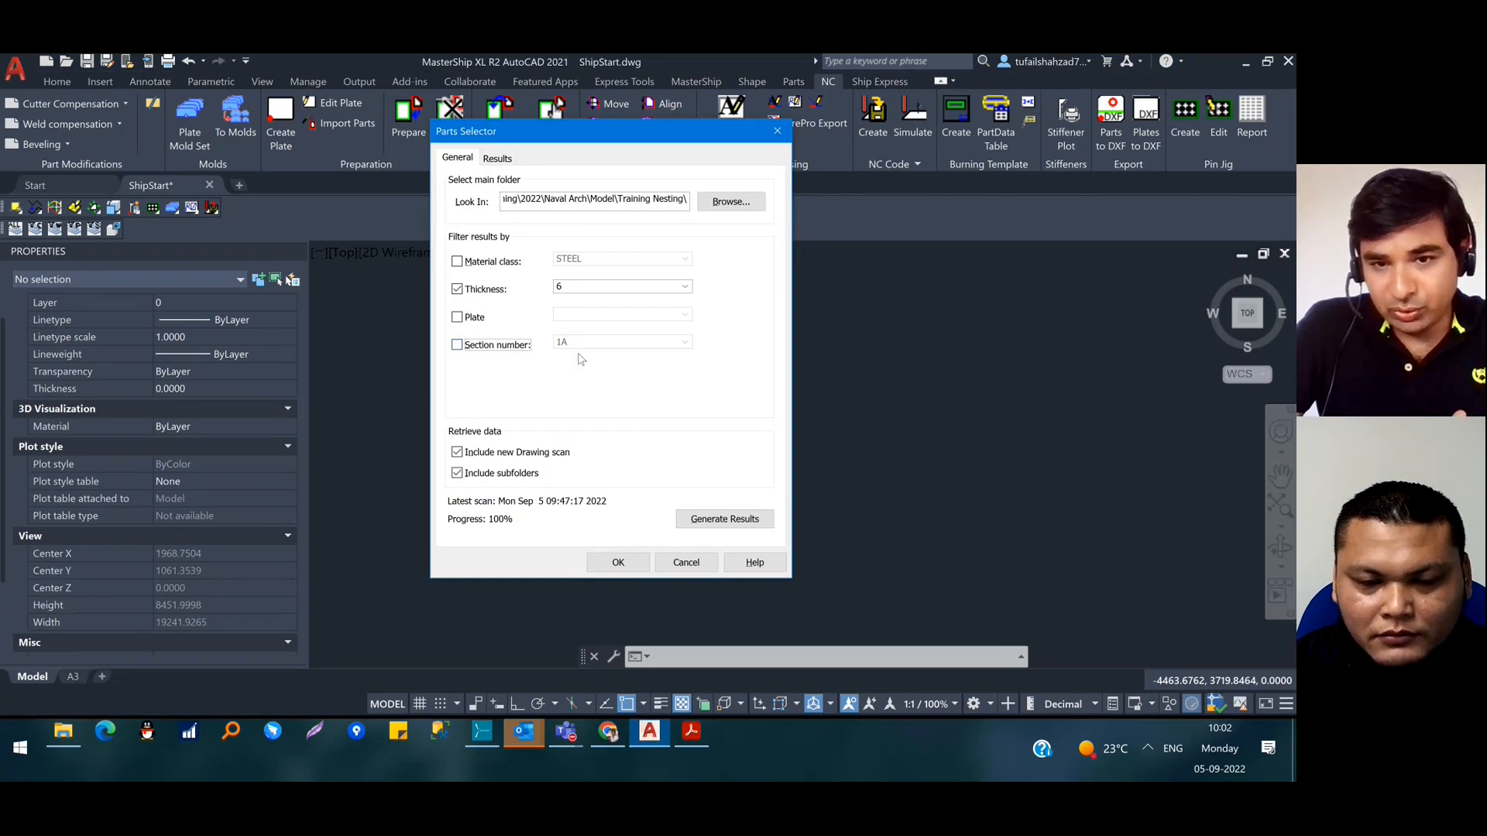
click(458, 289)
click(457, 289)
click(576, 289)
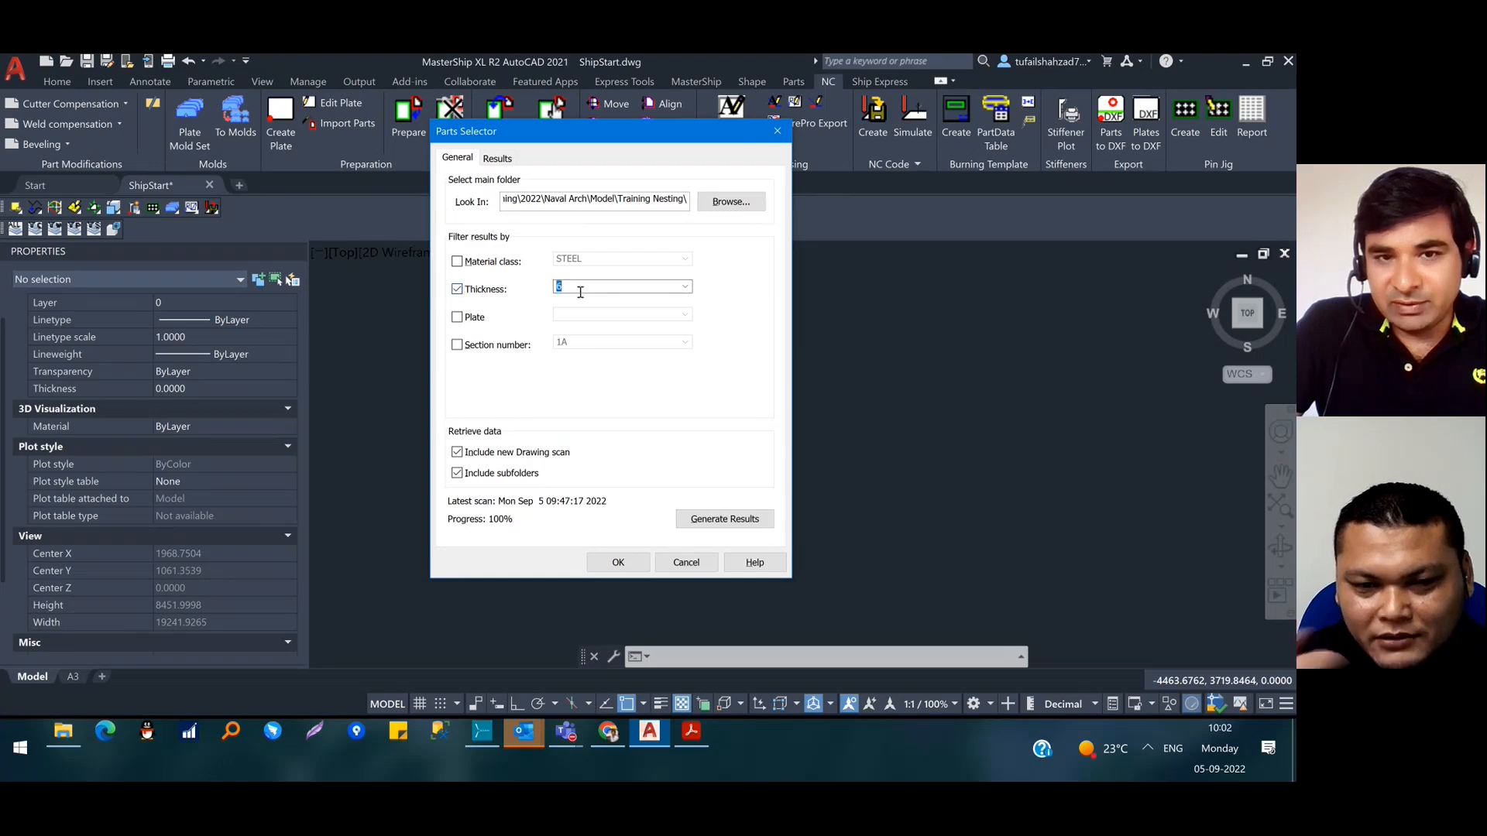
click(685, 287)
click(680, 306)
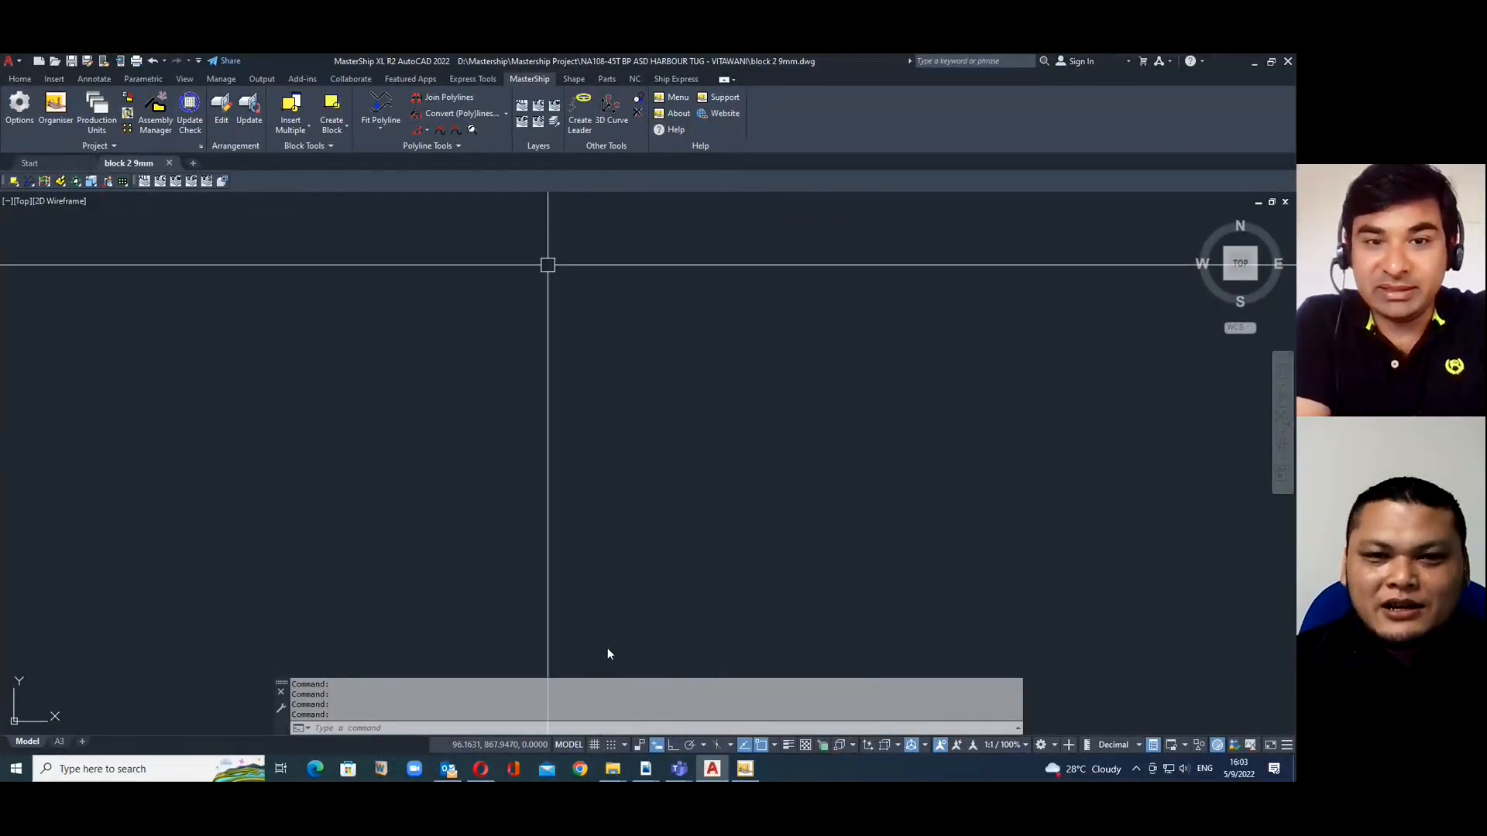
Switch to MasterShip Organiser, open the NA108 project for the 45T ASD Tug and return to the block 2 9mm drawing
click(745, 768)
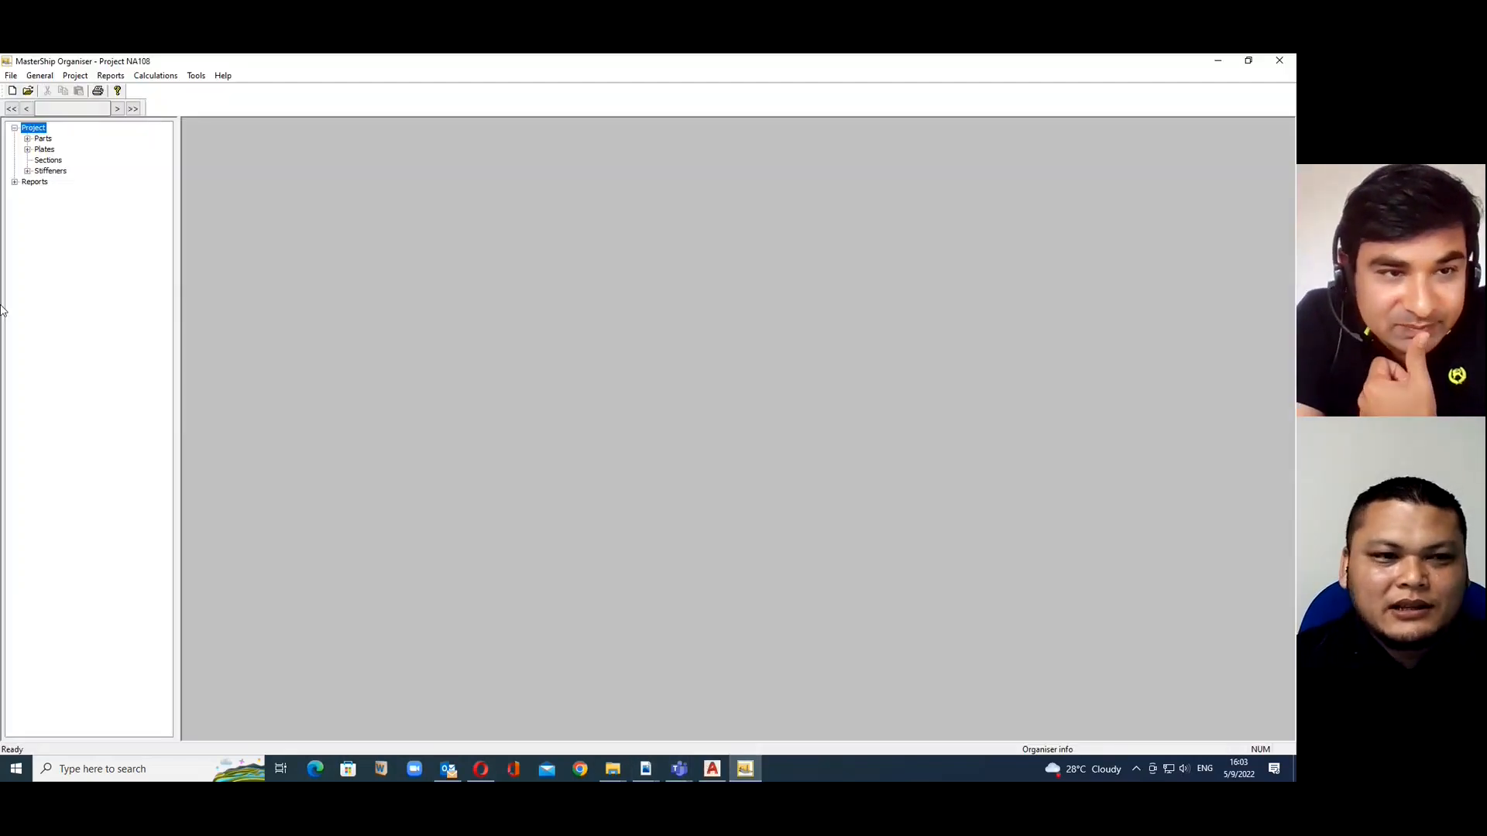
click(28, 91)
click(456, 395)
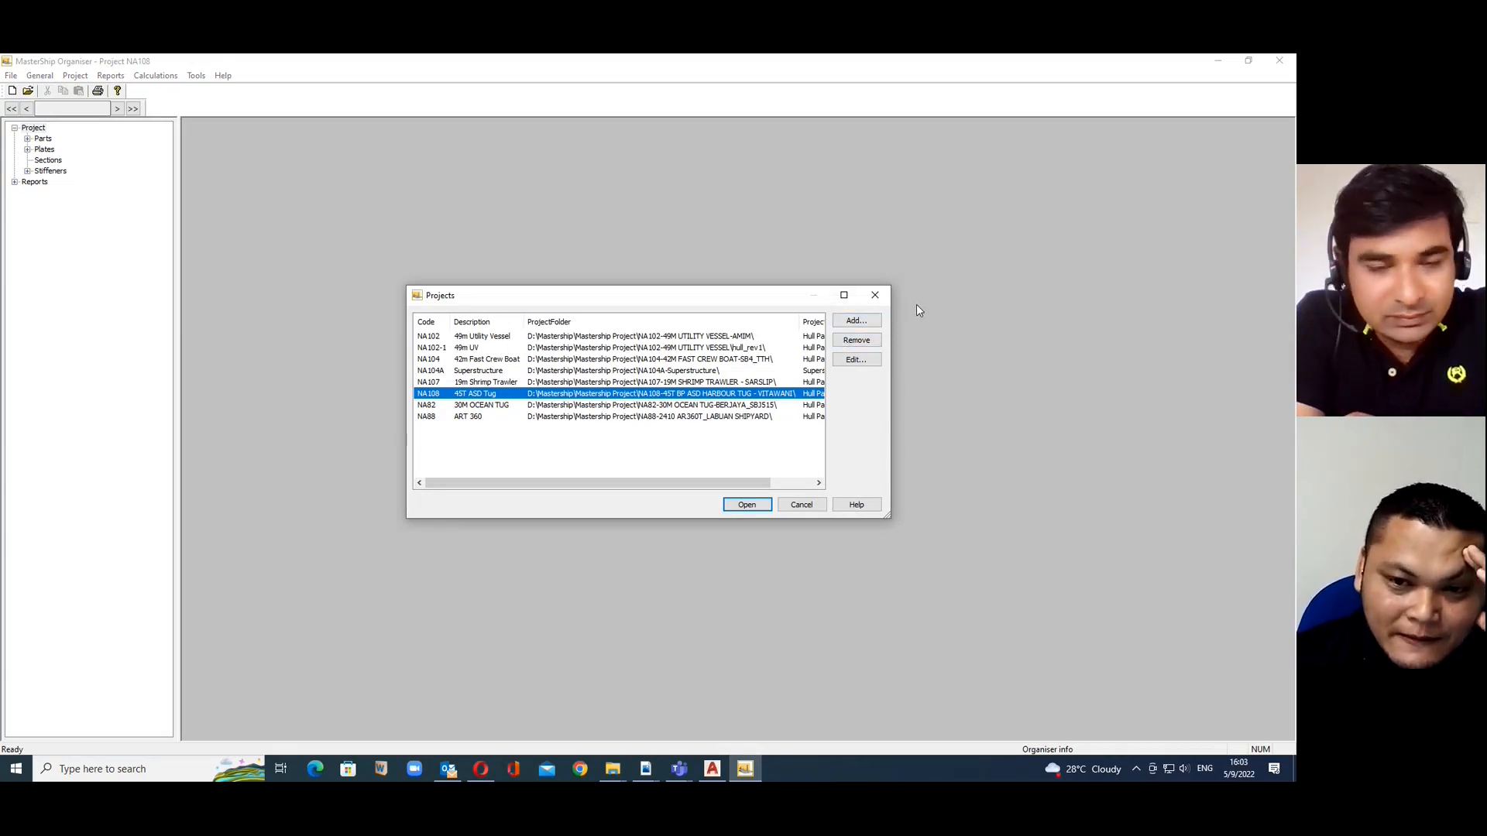
click(748, 505)
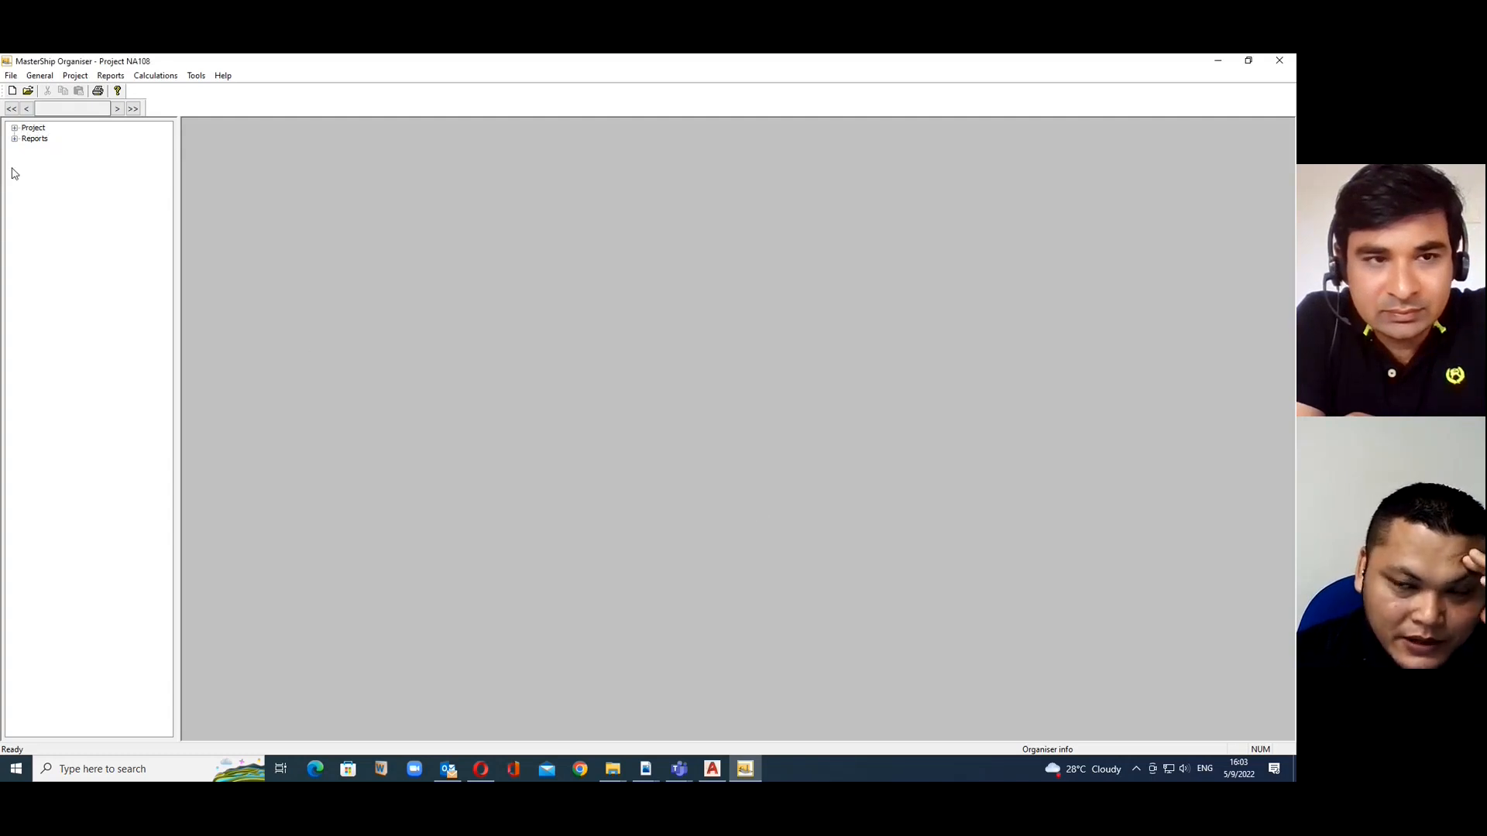
click(1217, 60)
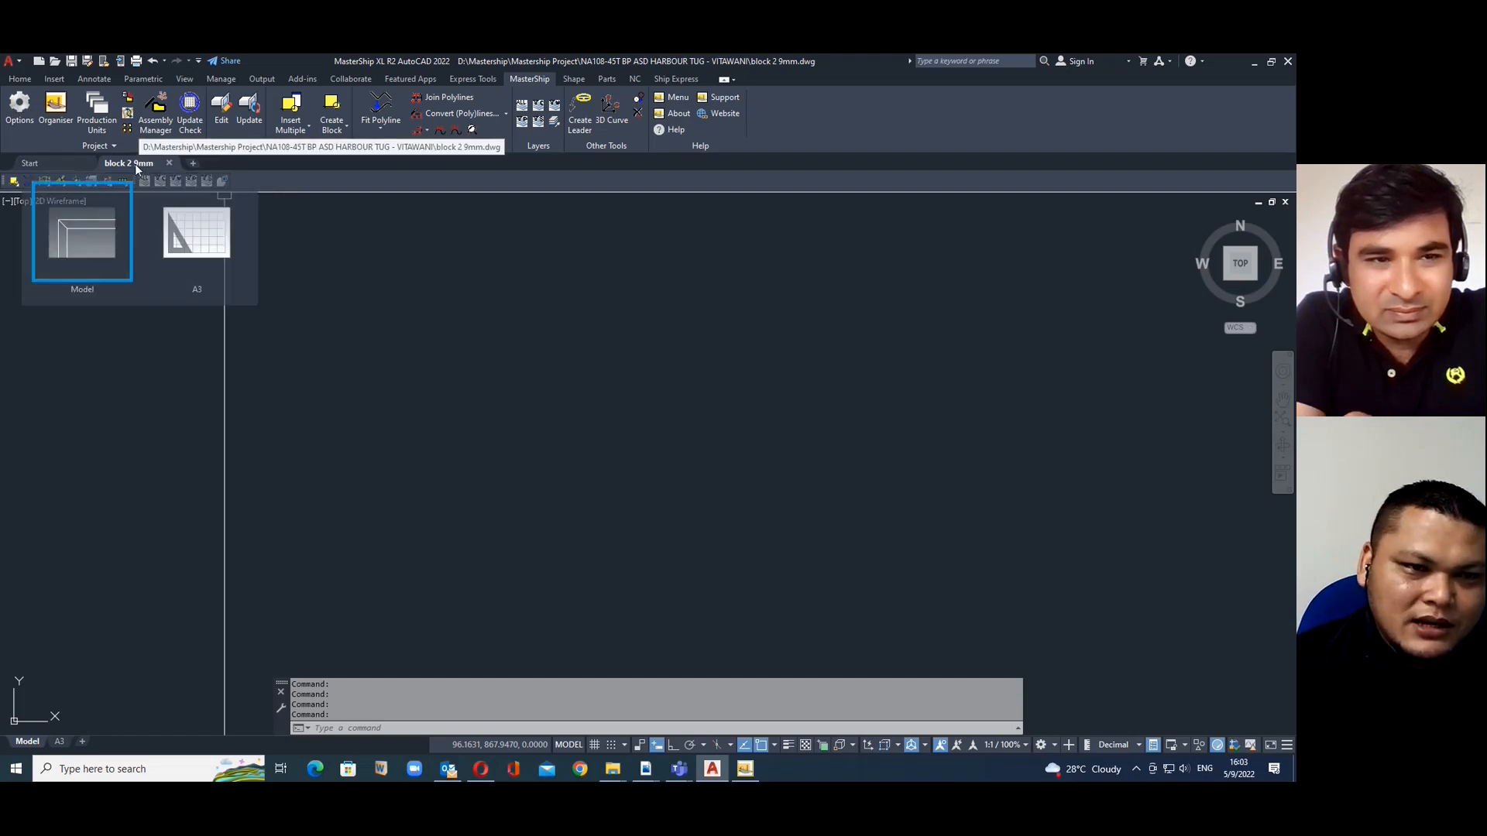
Open the Parts Selector for importing parts and choose the NA108 project's Model\Frames folder as the main folder
click(634, 79)
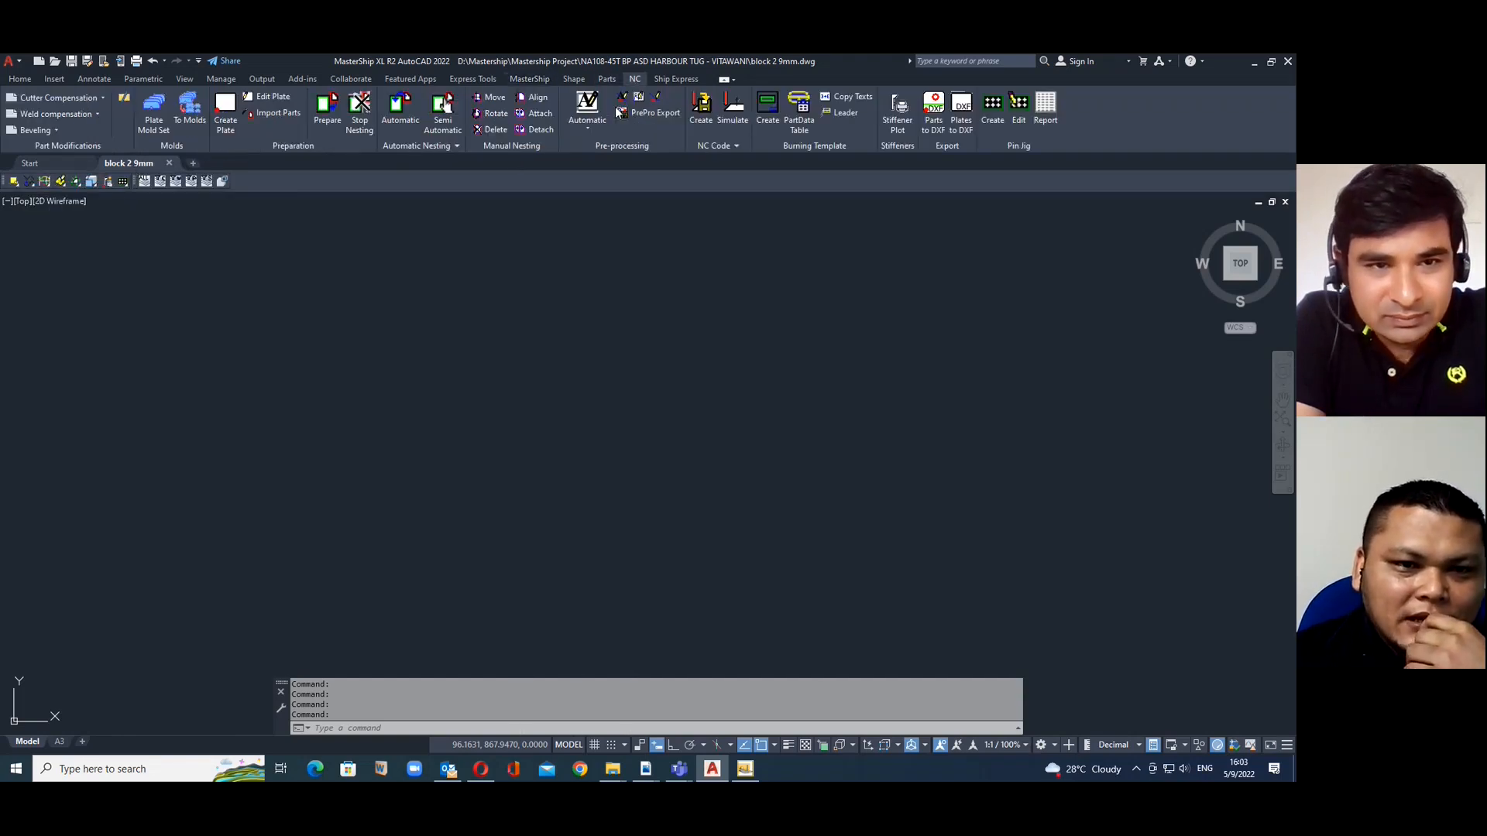
click(267, 112)
click(706, 357)
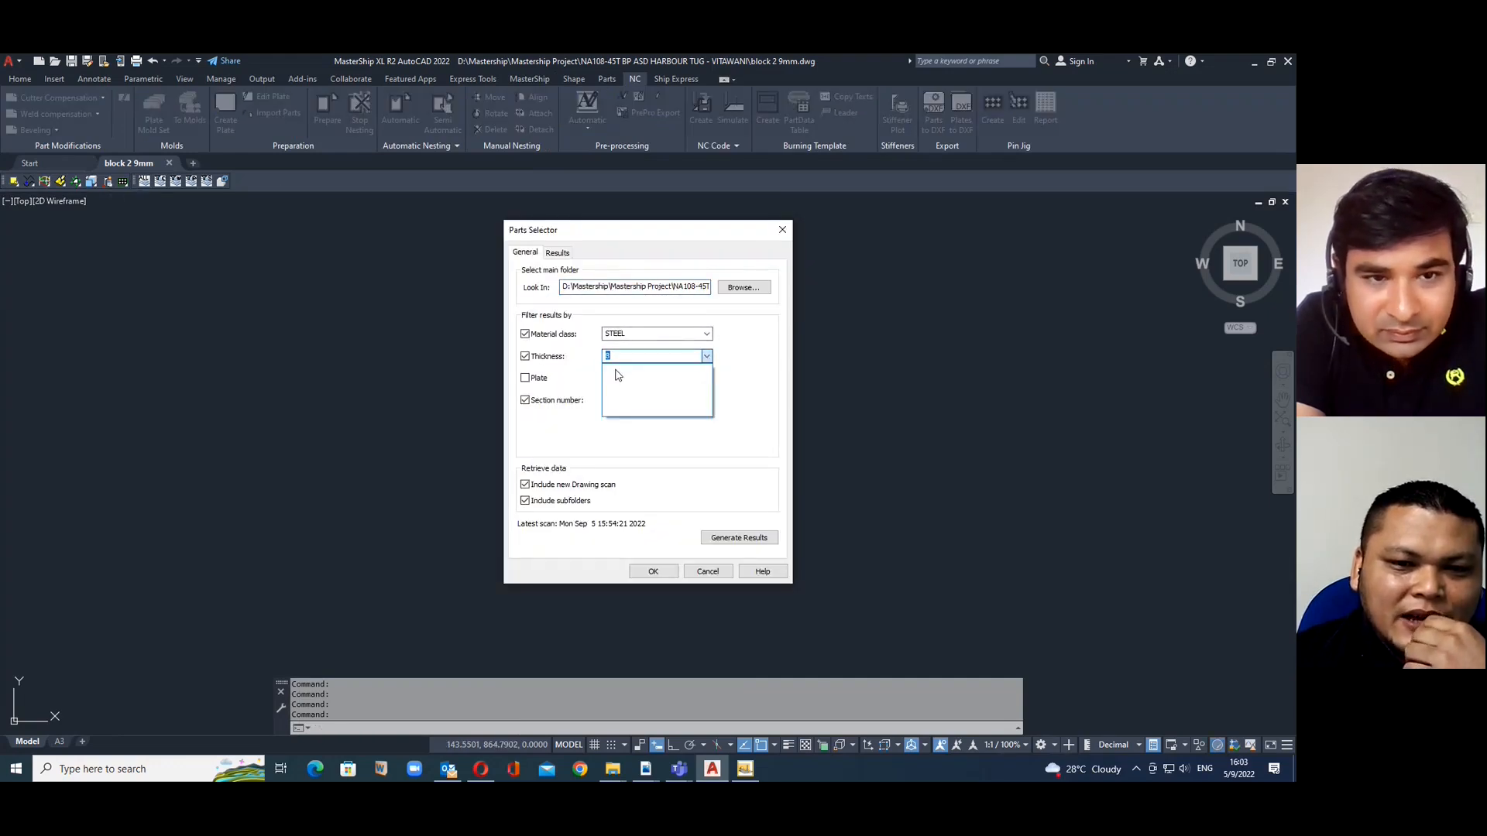
click(742, 287)
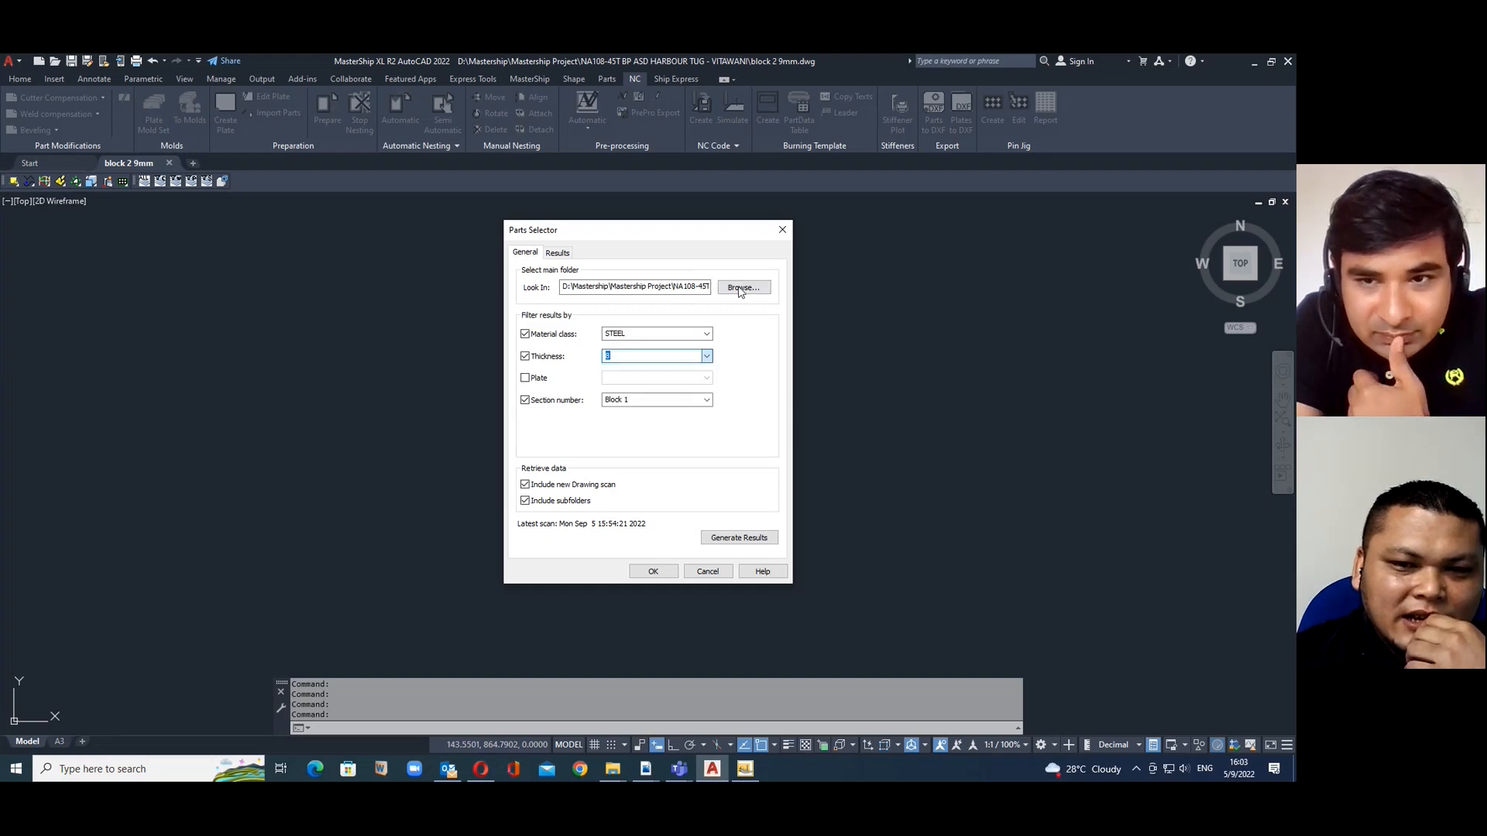
click(743, 288)
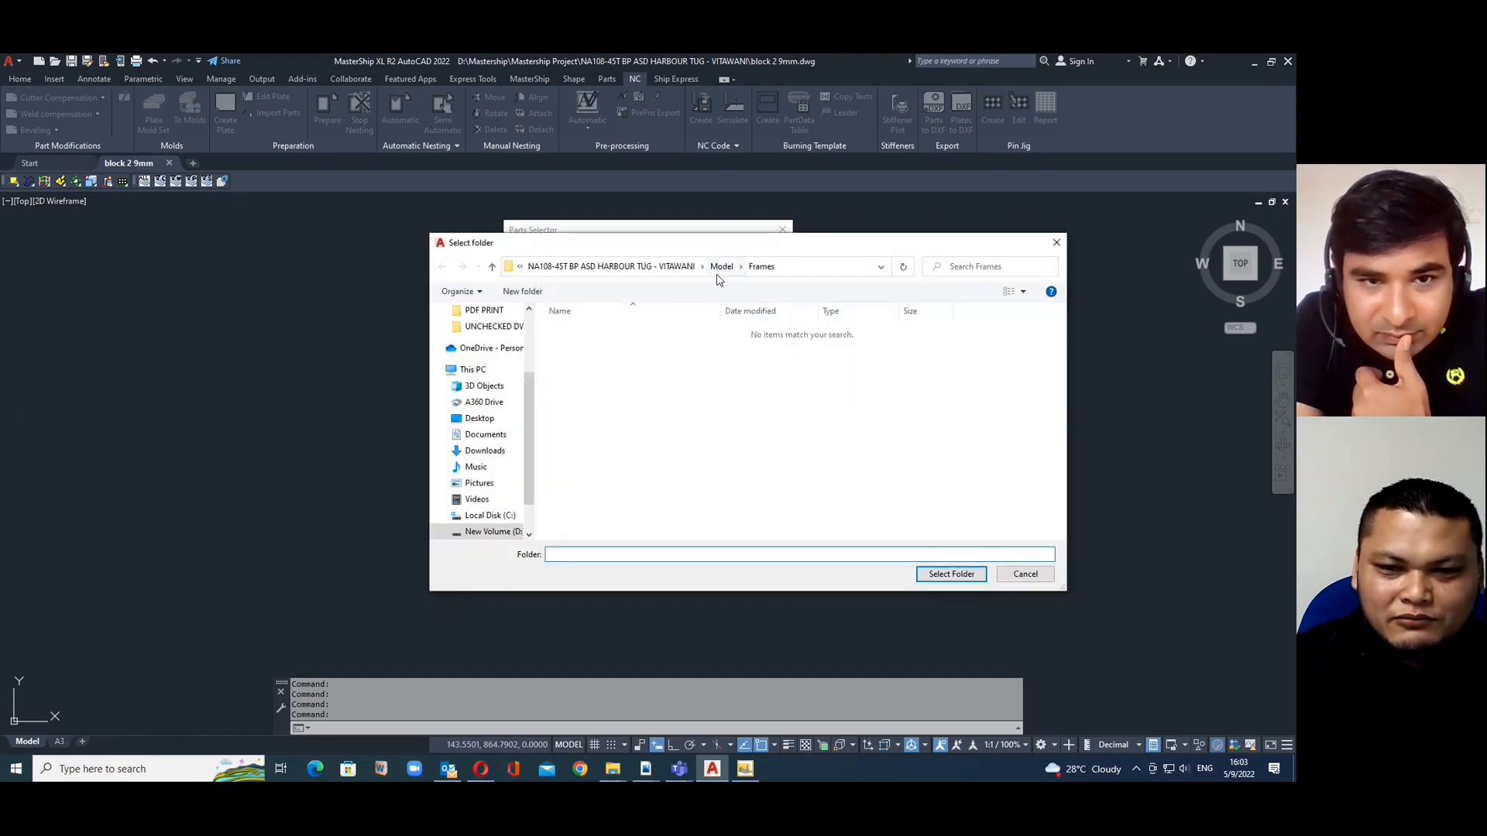
click(721, 266)
double_click(576, 345)
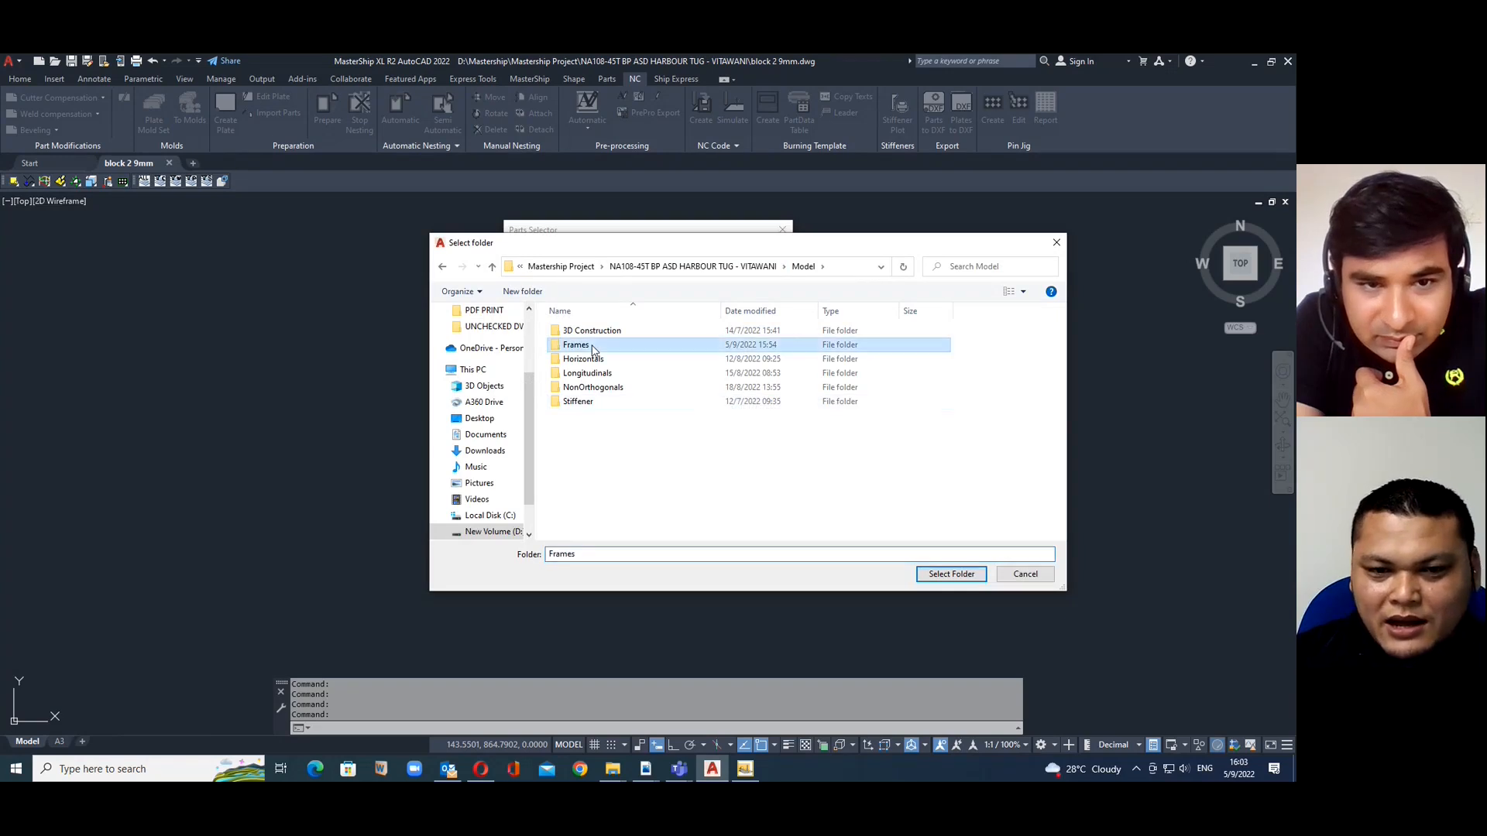
click(931, 576)
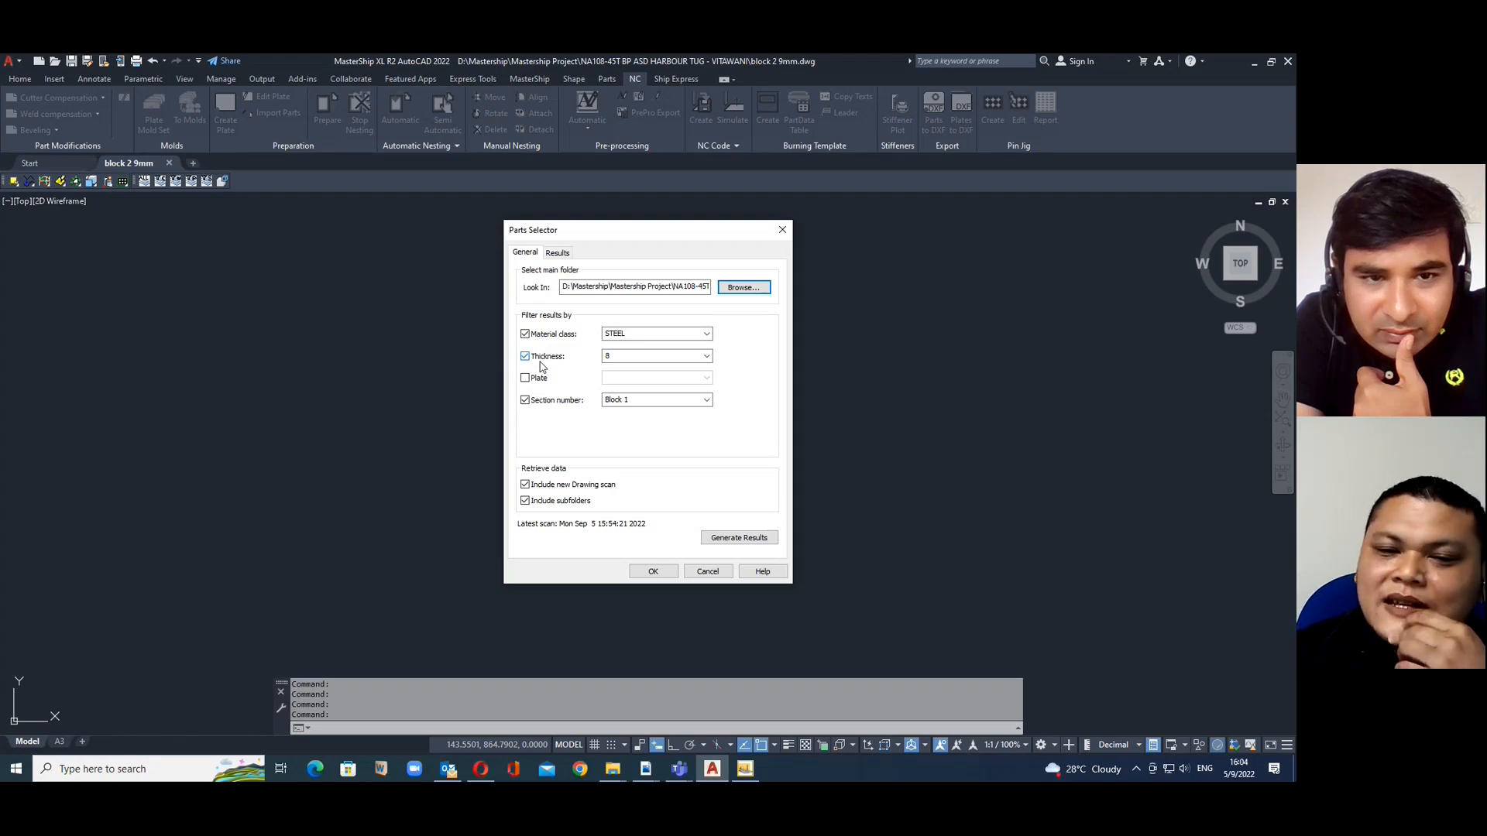
Check the thickness filter's available values and cancel the Parts Selector
click(707, 356)
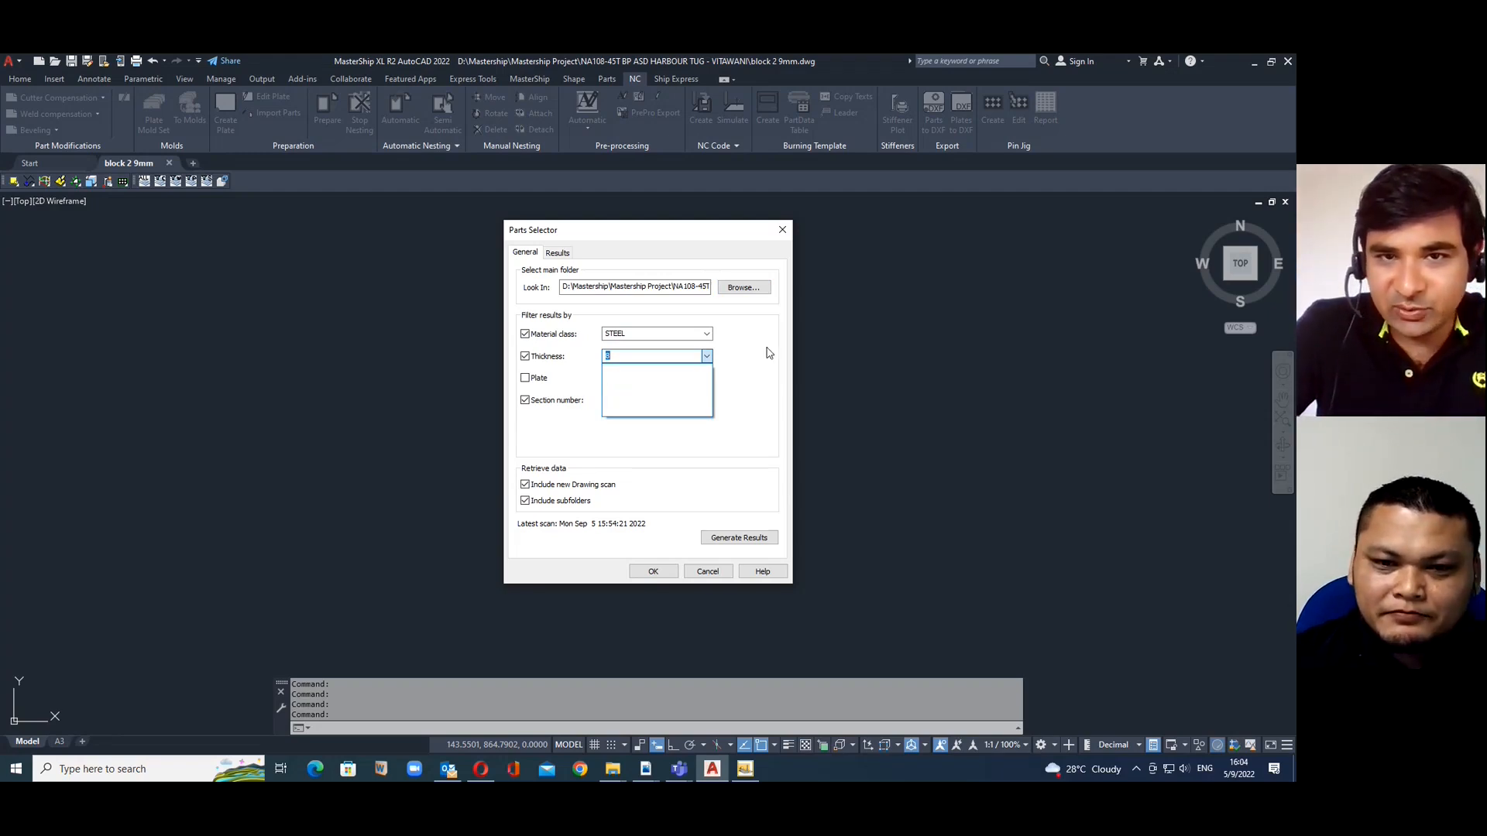
click(763, 383)
click(708, 572)
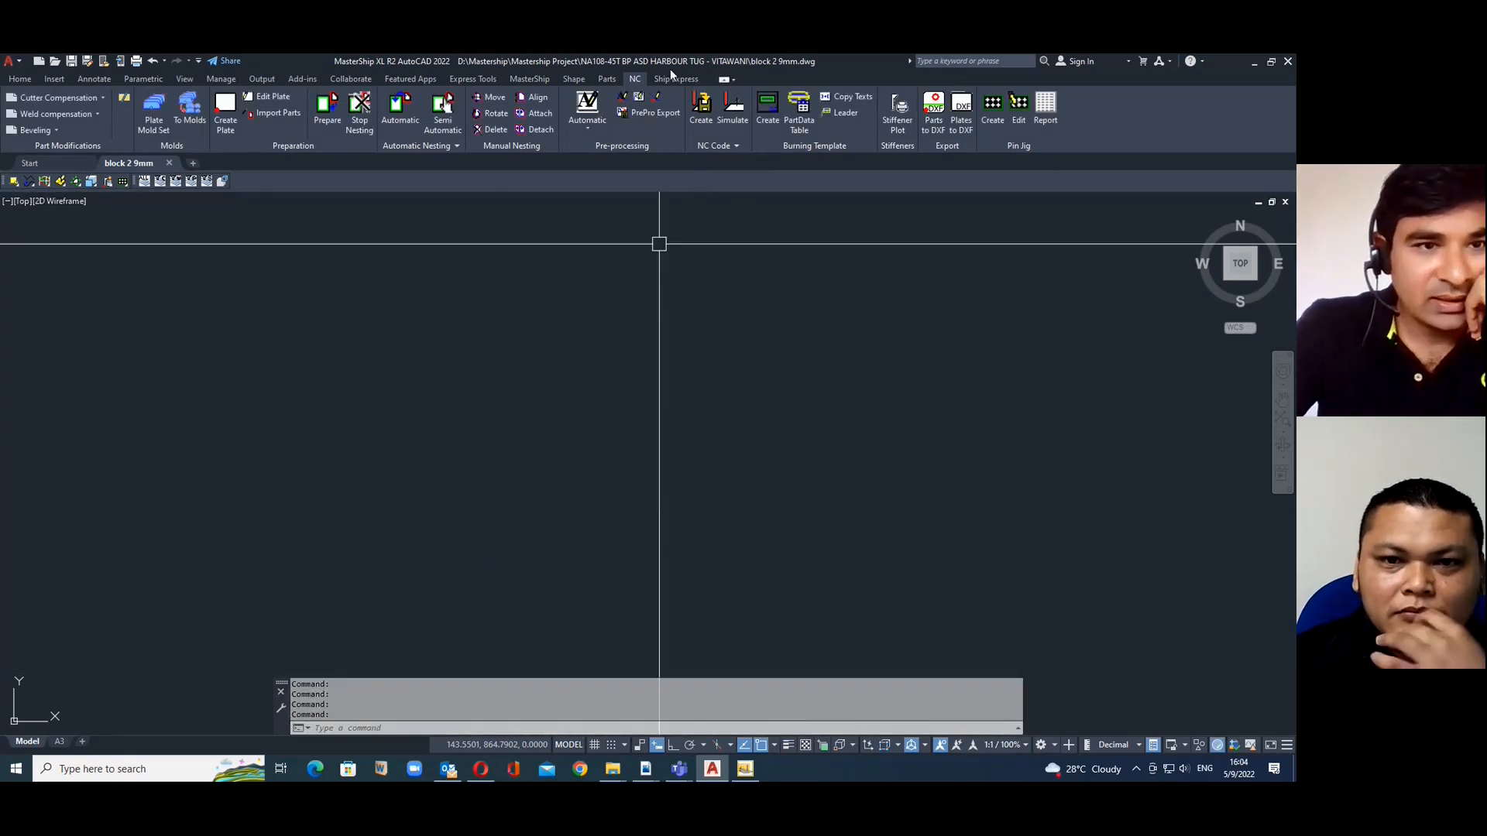
Reopen the Parts Selector and set its main folder to the NA108-45T BP ASD HARBOUR TUG project's root folder
click(263, 114)
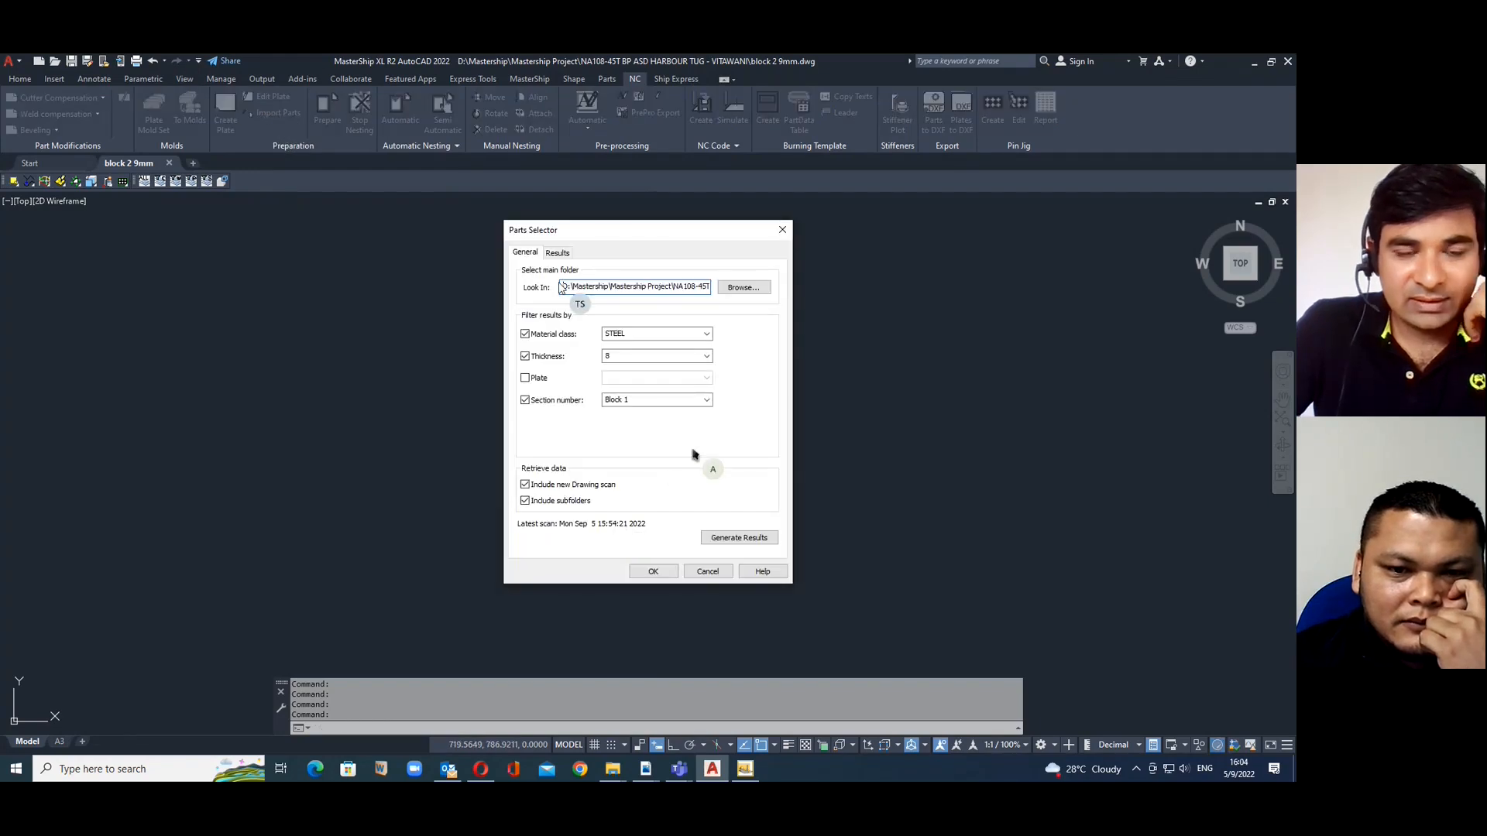
click(741, 287)
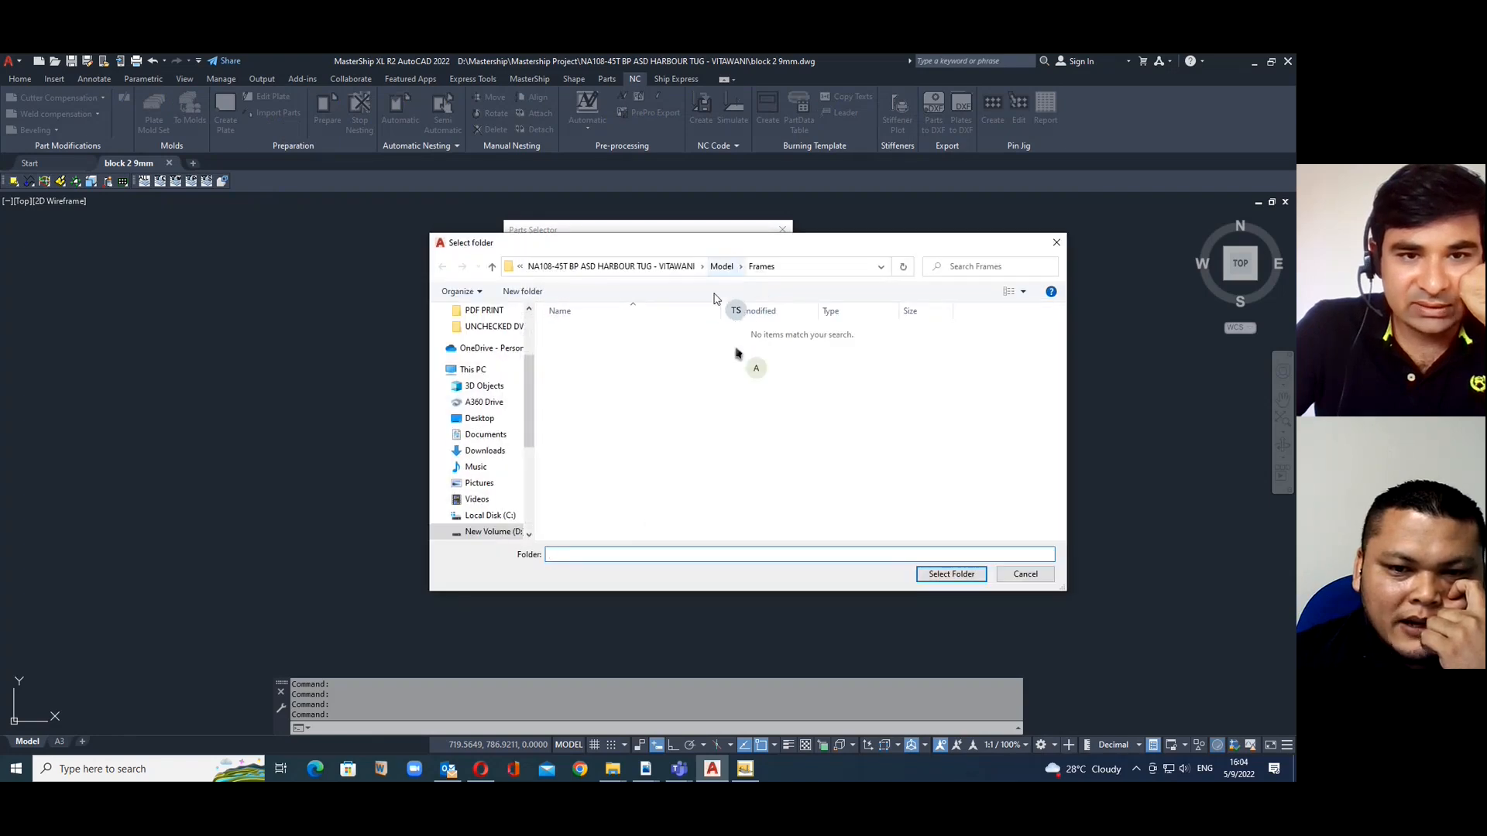
click(654, 268)
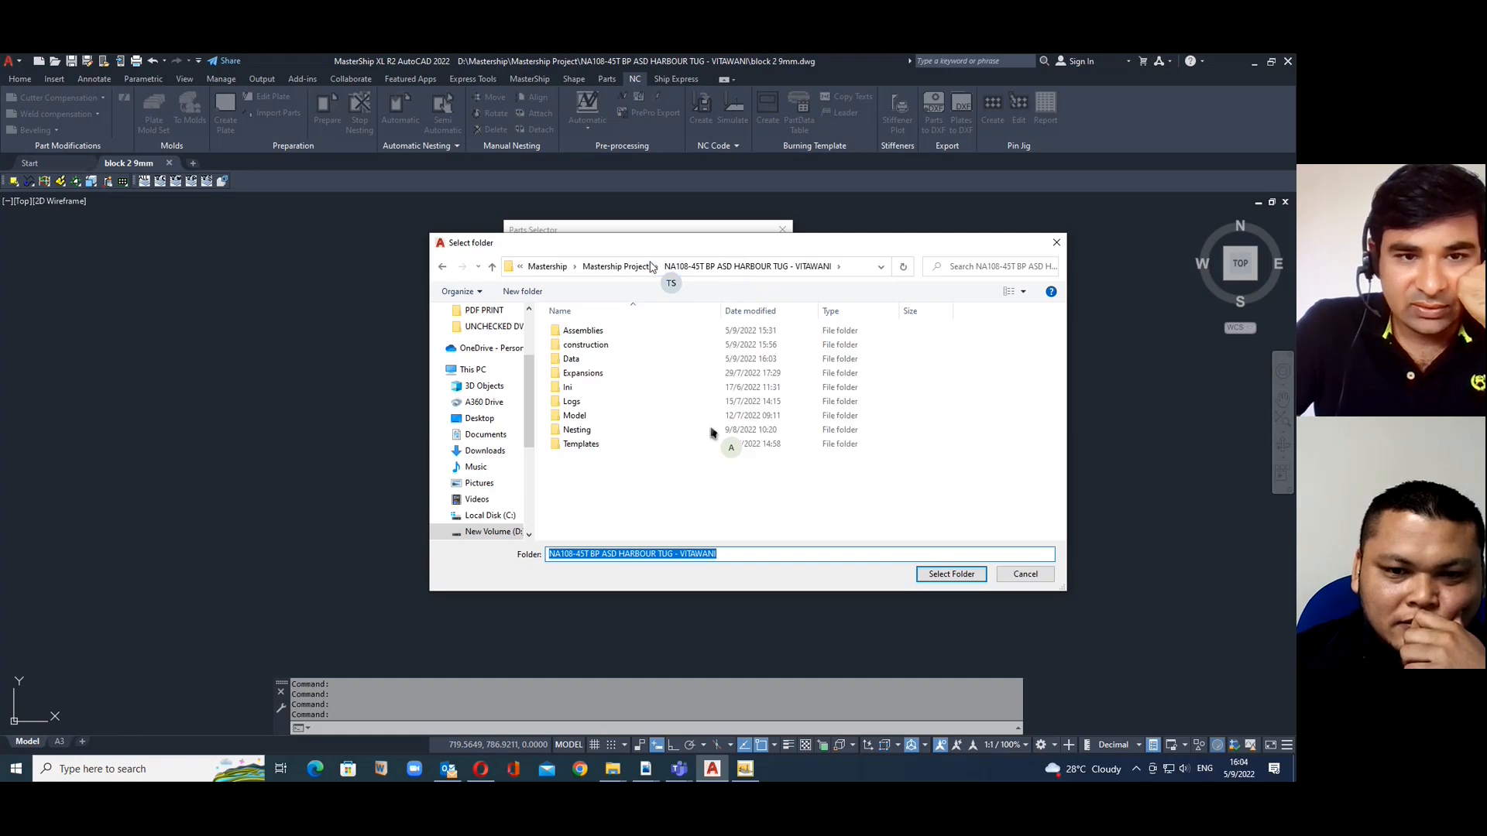
click(953, 576)
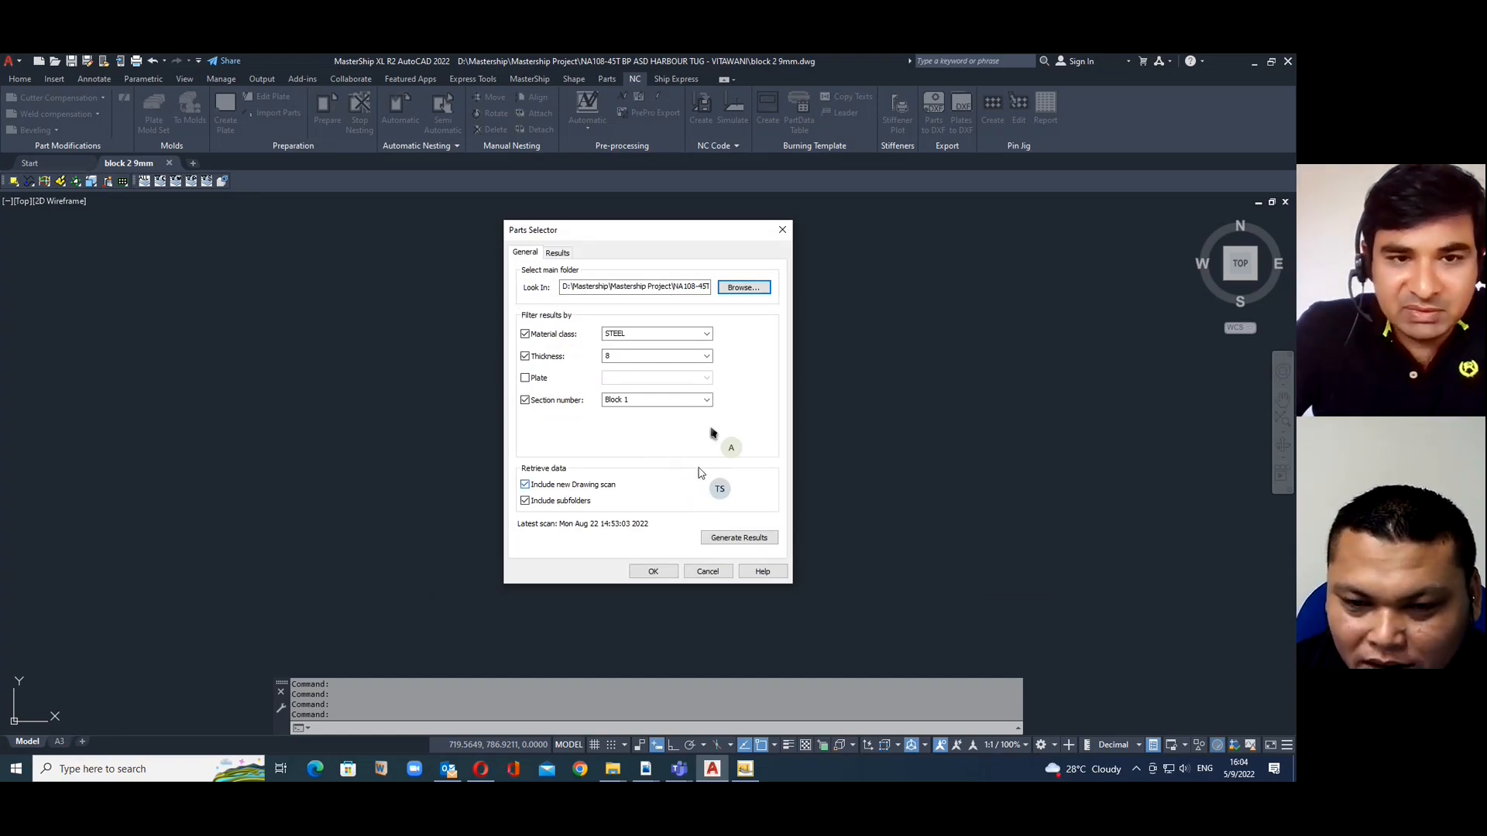
Check which values the material class and thickness filters offer for the project folder
click(706, 334)
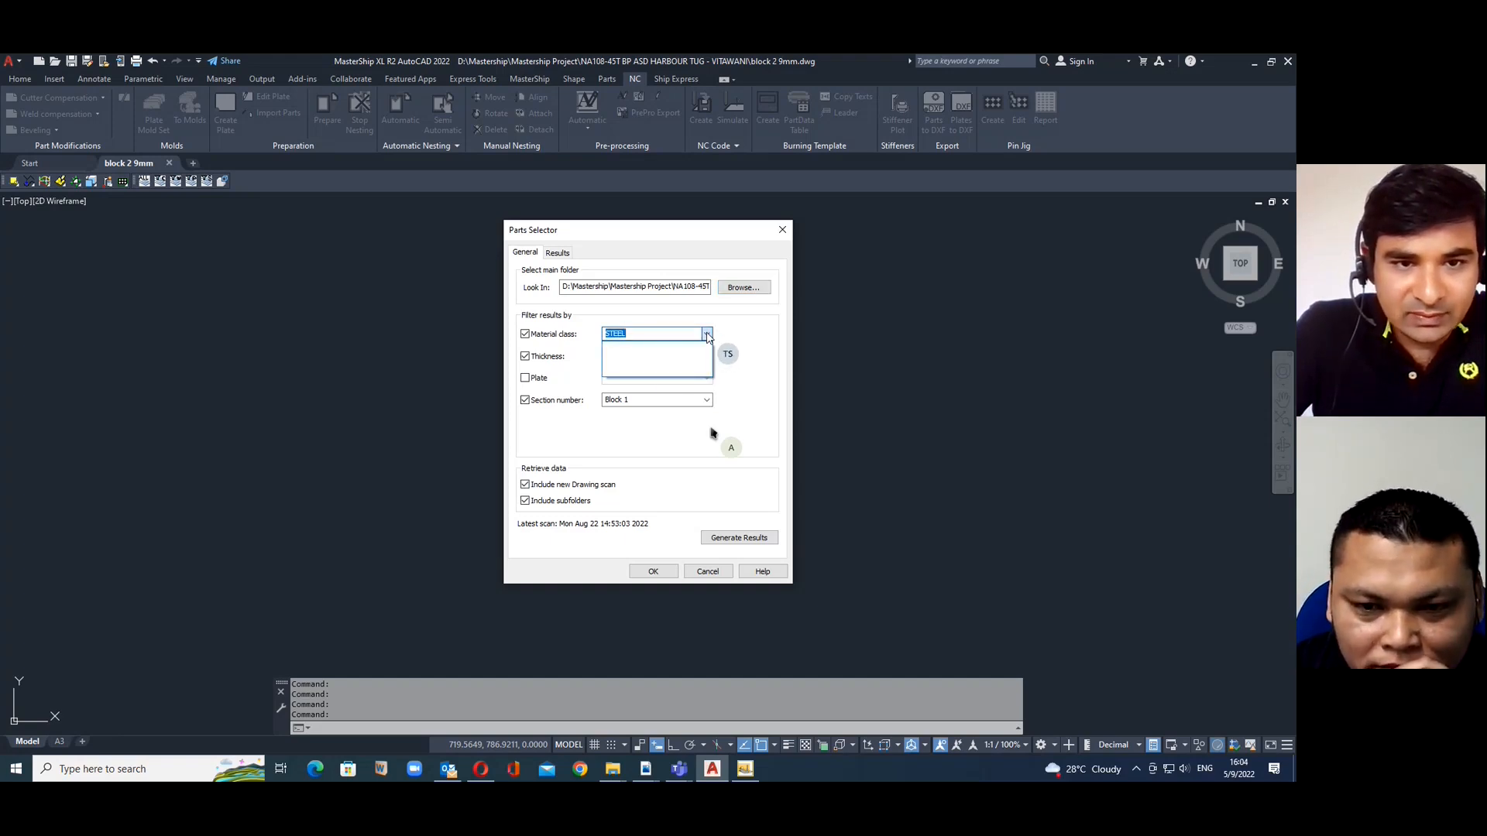
click(707, 357)
click(706, 356)
click(706, 356)
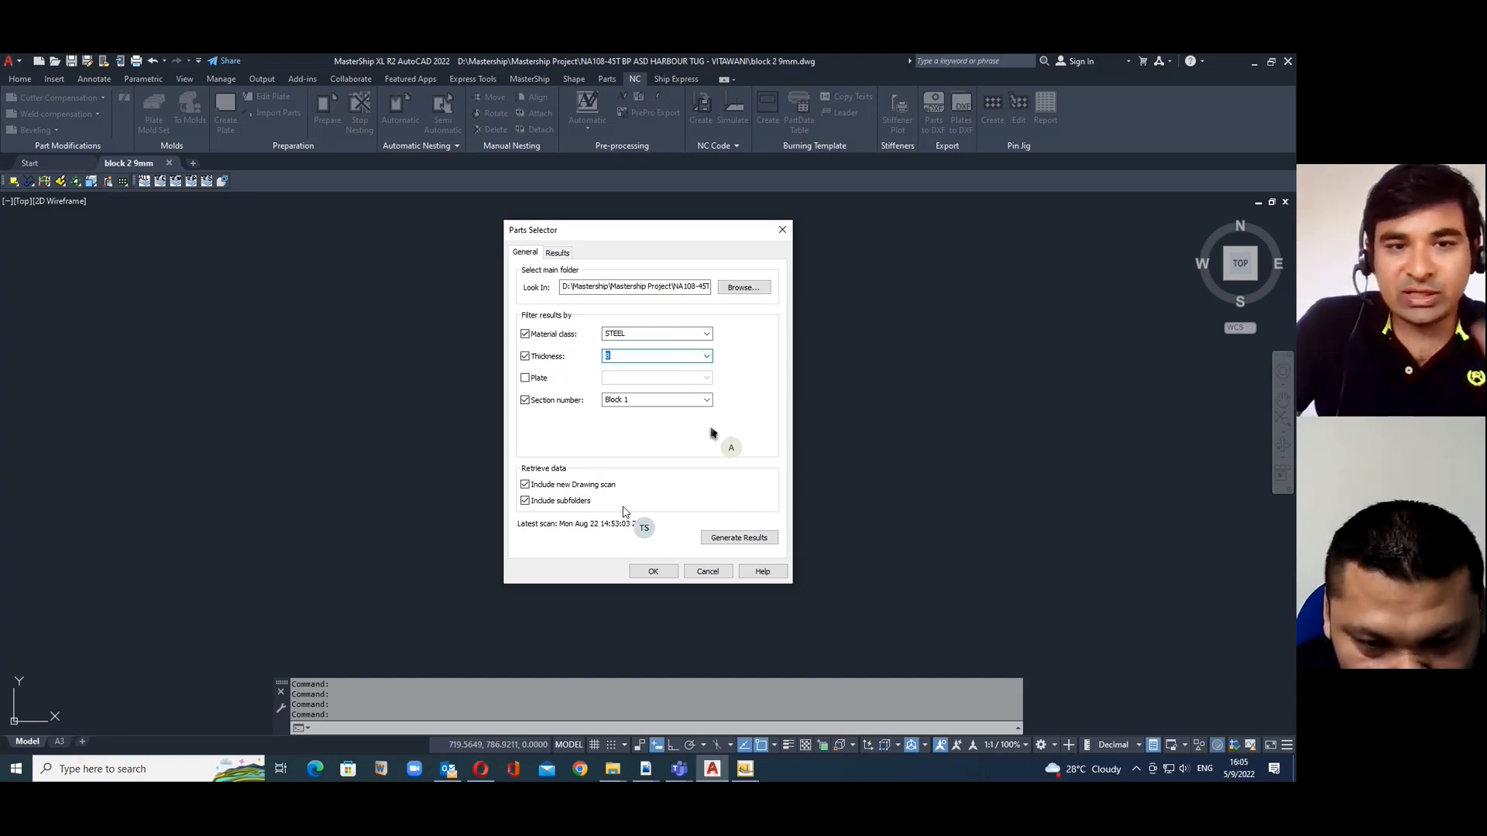
Turn off the section number, material class and thickness filters and generate the parts results with a new drawing scan including subfolders
click(530, 401)
click(525, 356)
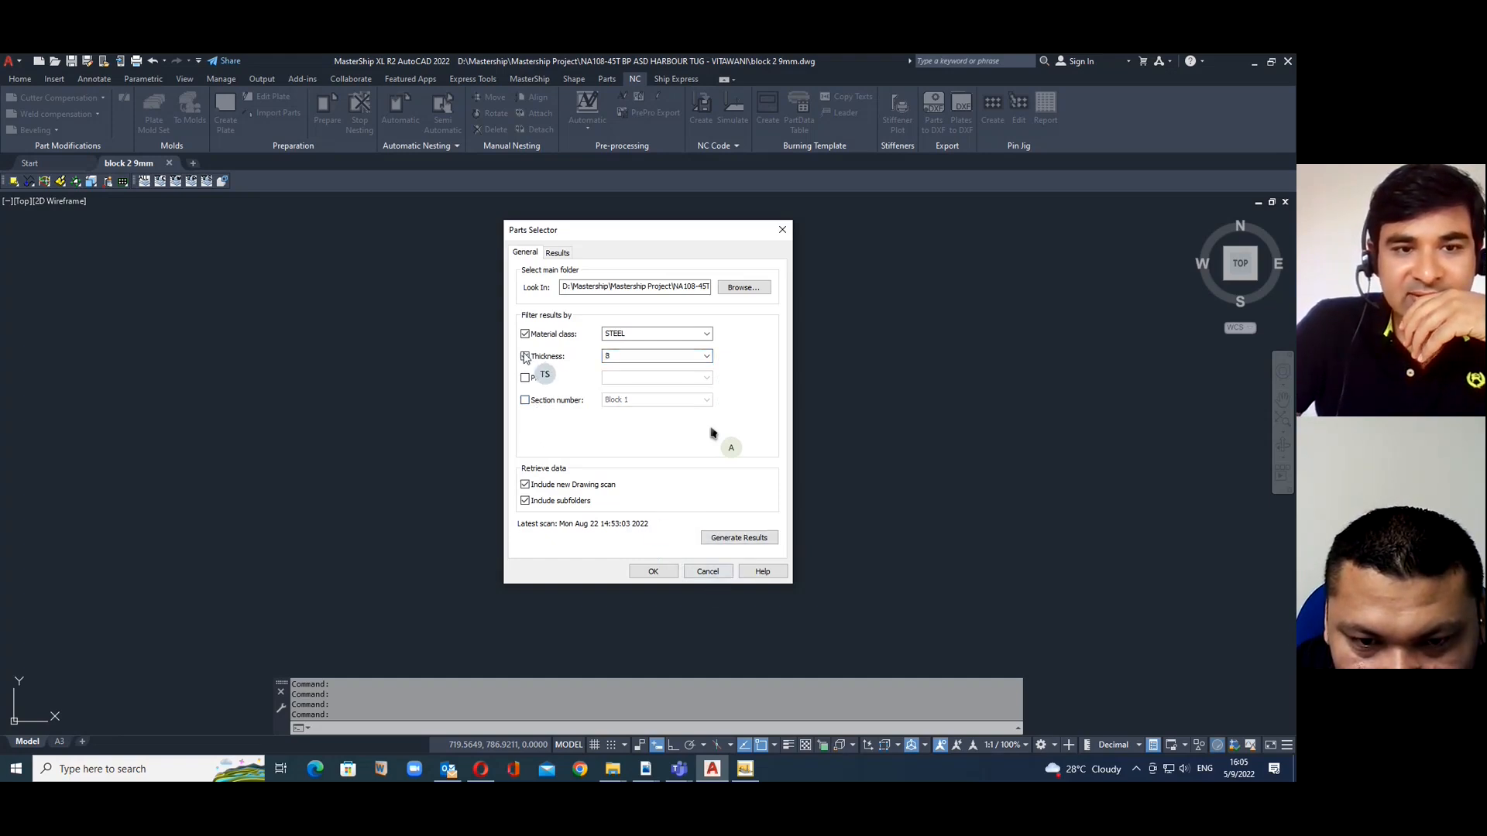
click(524, 333)
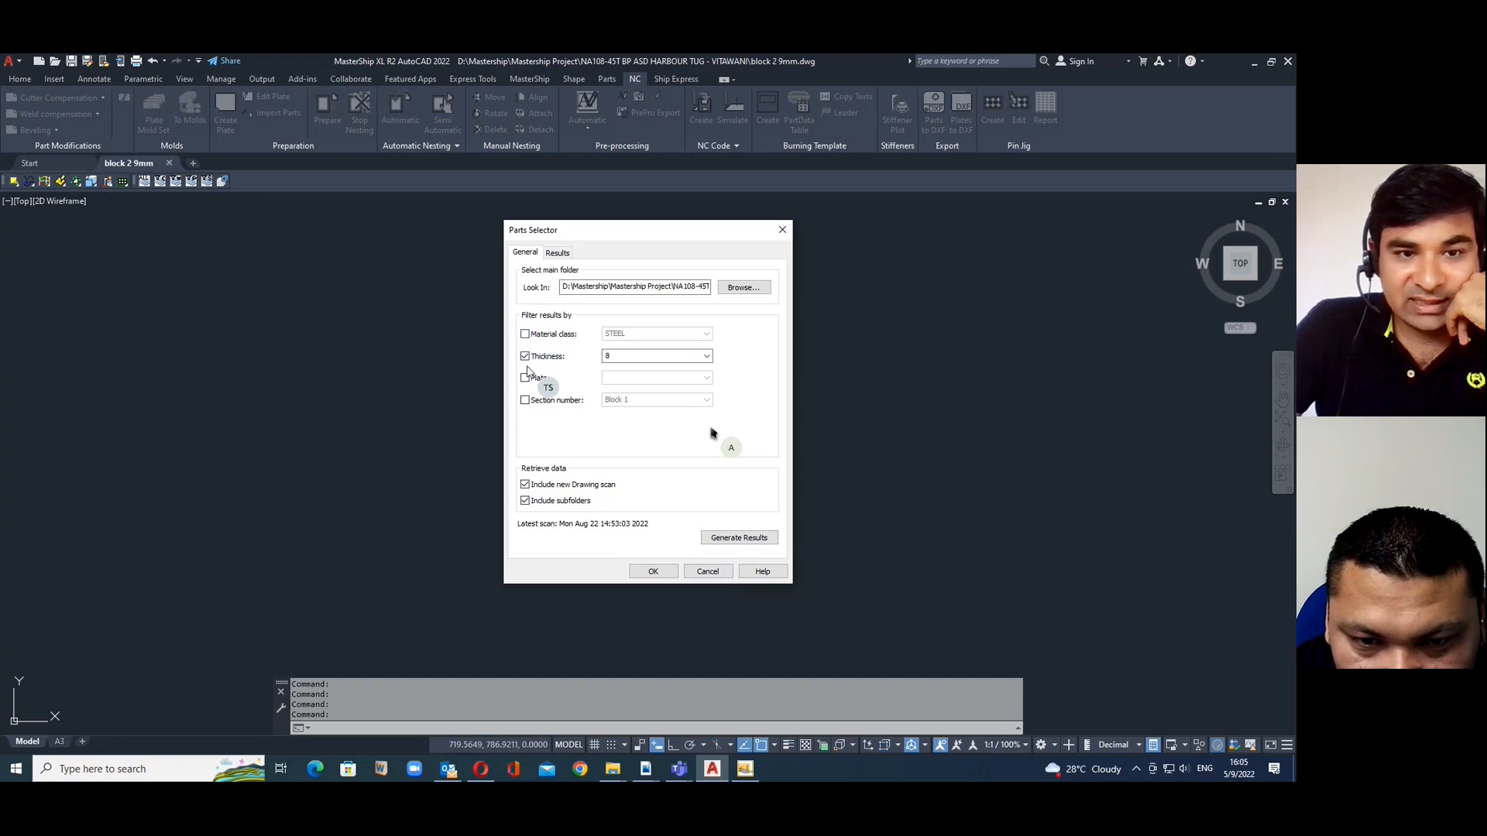
click(525, 357)
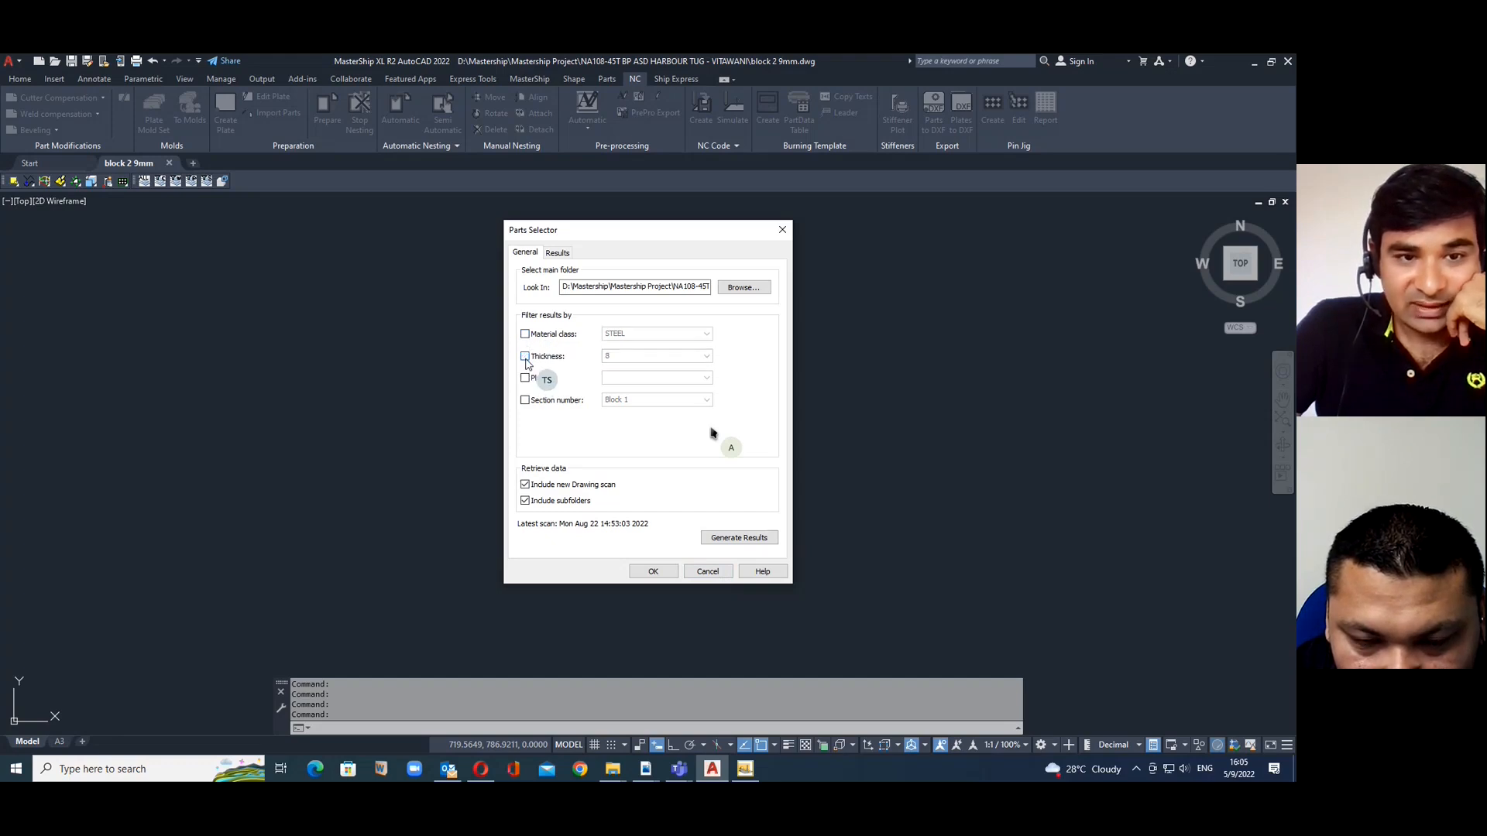
click(734, 537)
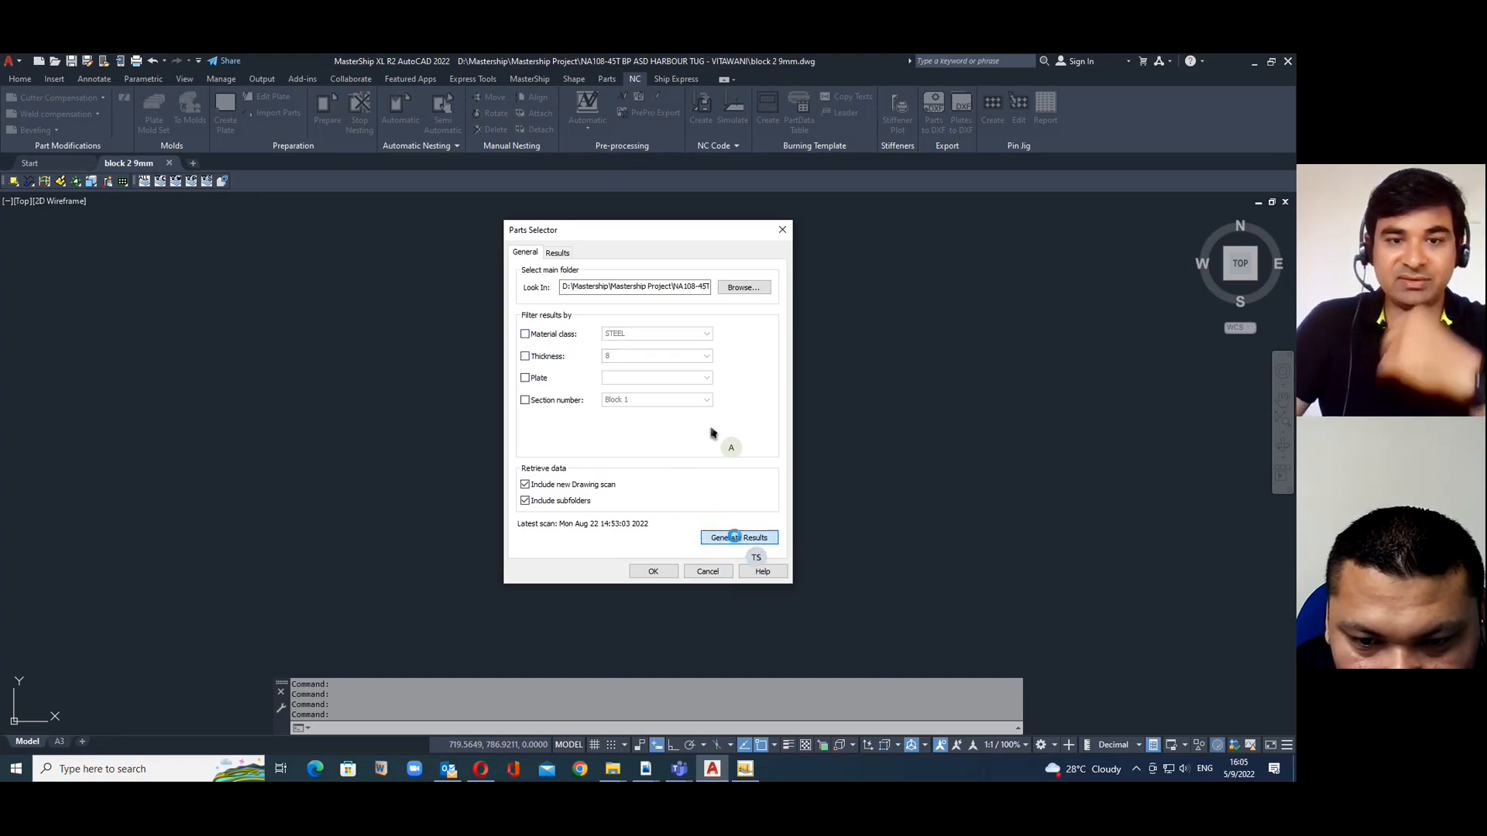
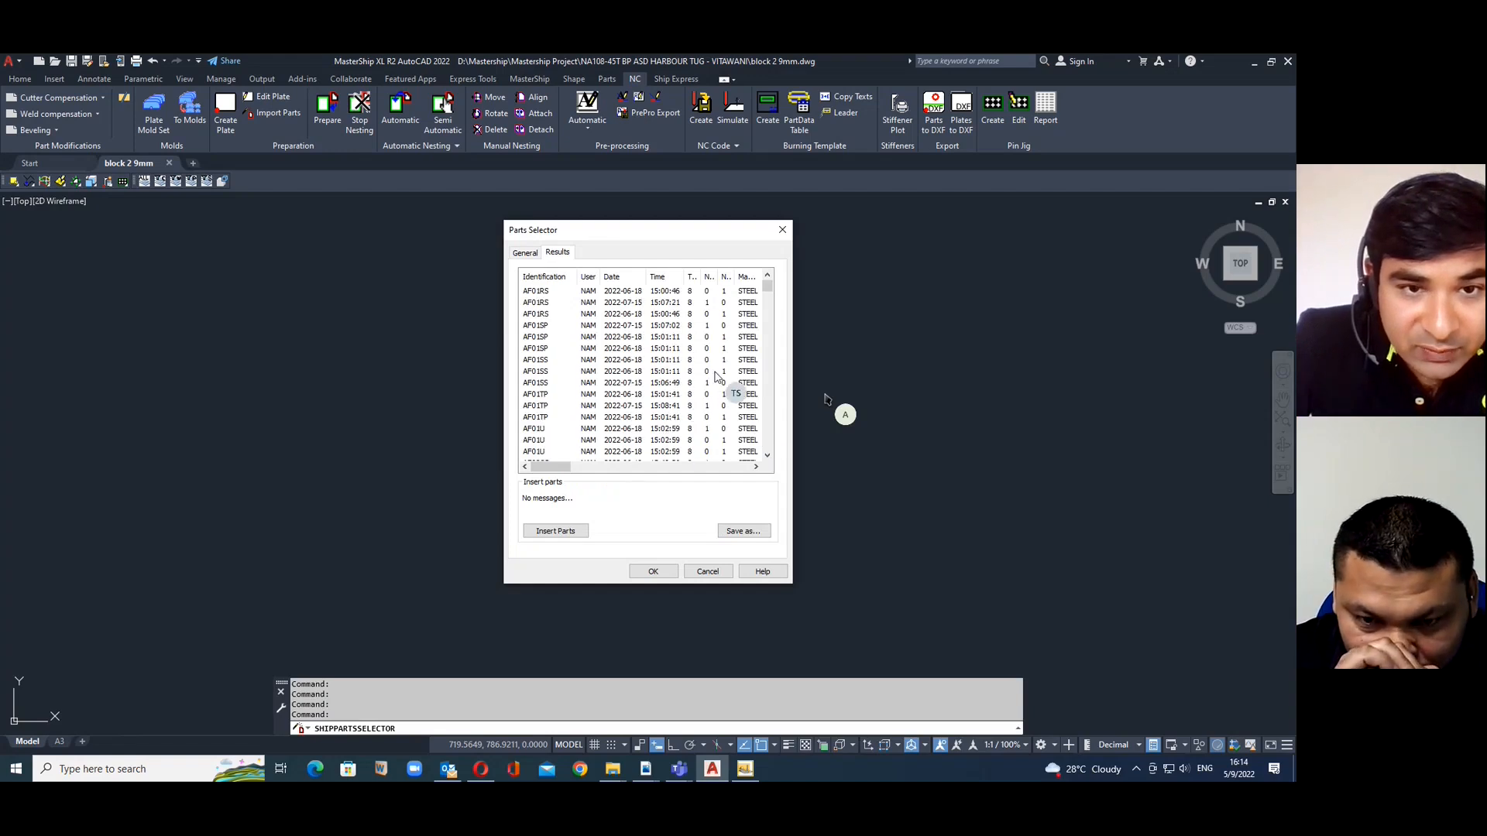
Look through the generated parts list, then enable the thickness filter and check the values it offers
scroll(768, 289, down, 1)
mouse_move(768, 288)
mouse_down()
mouse_move(765, 450)
mouse_move(770, 286)
mouse_up()
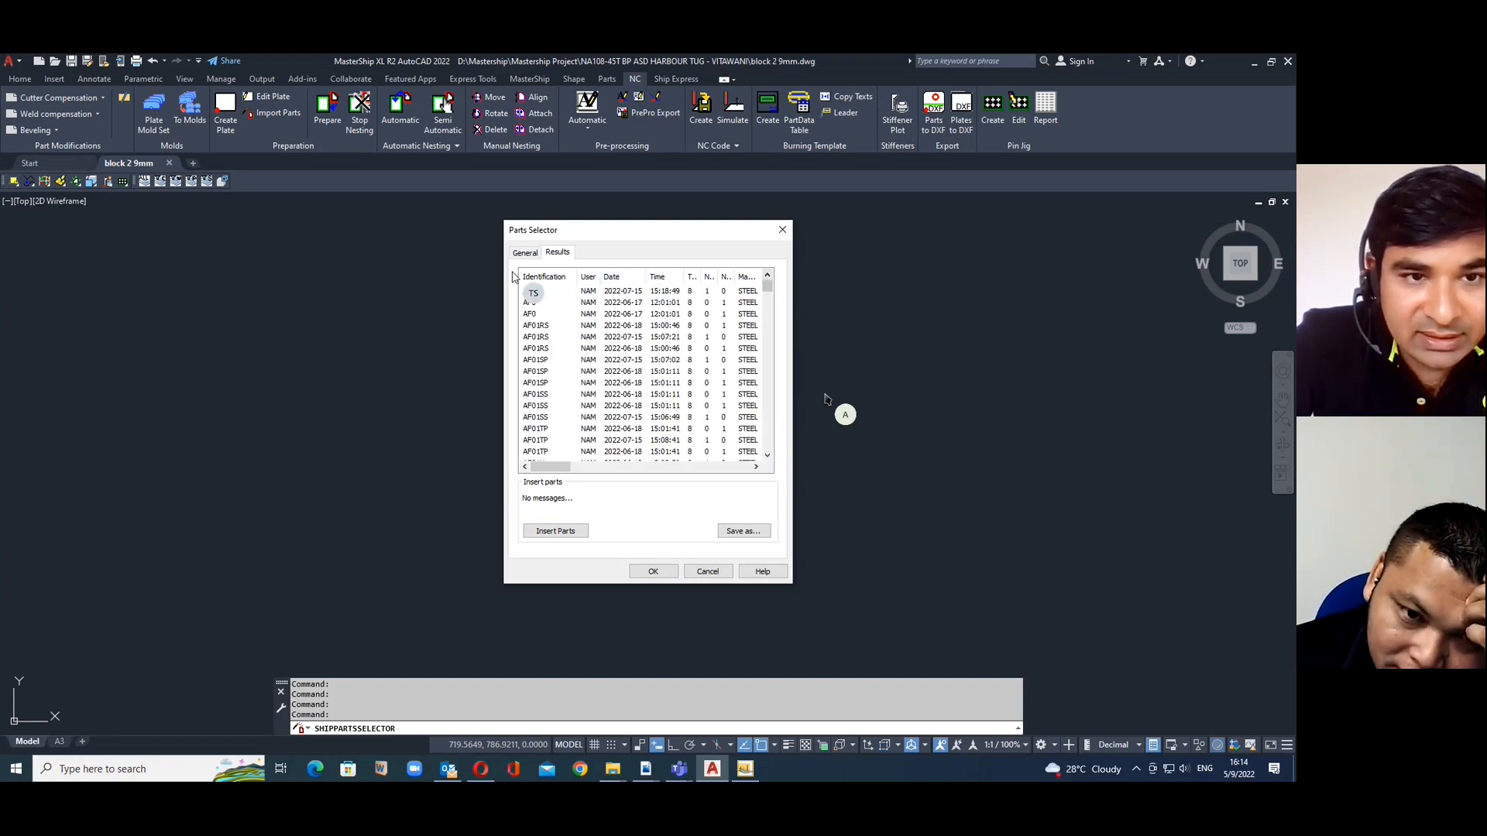
click(528, 254)
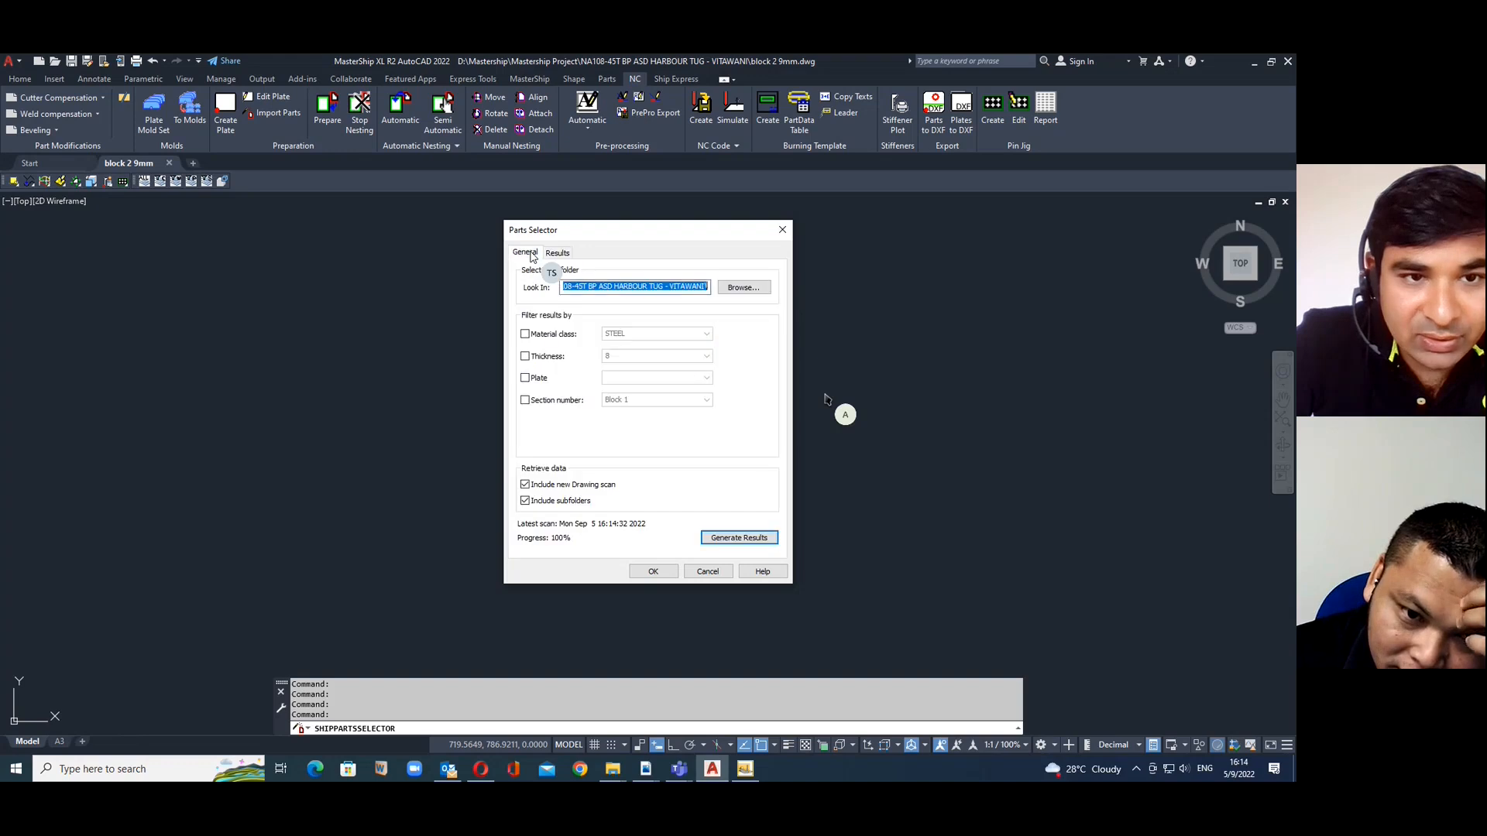
click(525, 357)
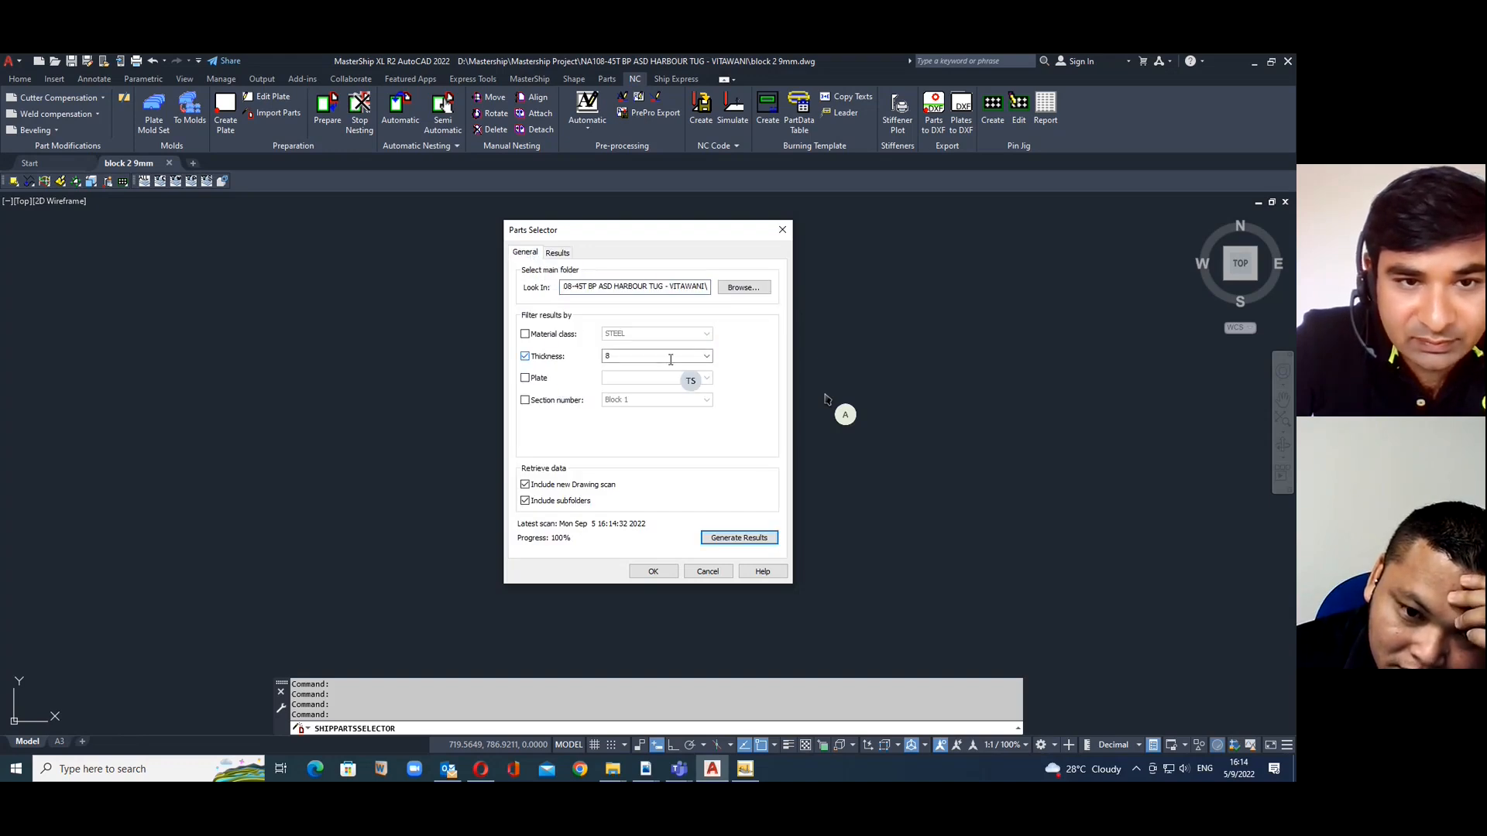
click(706, 357)
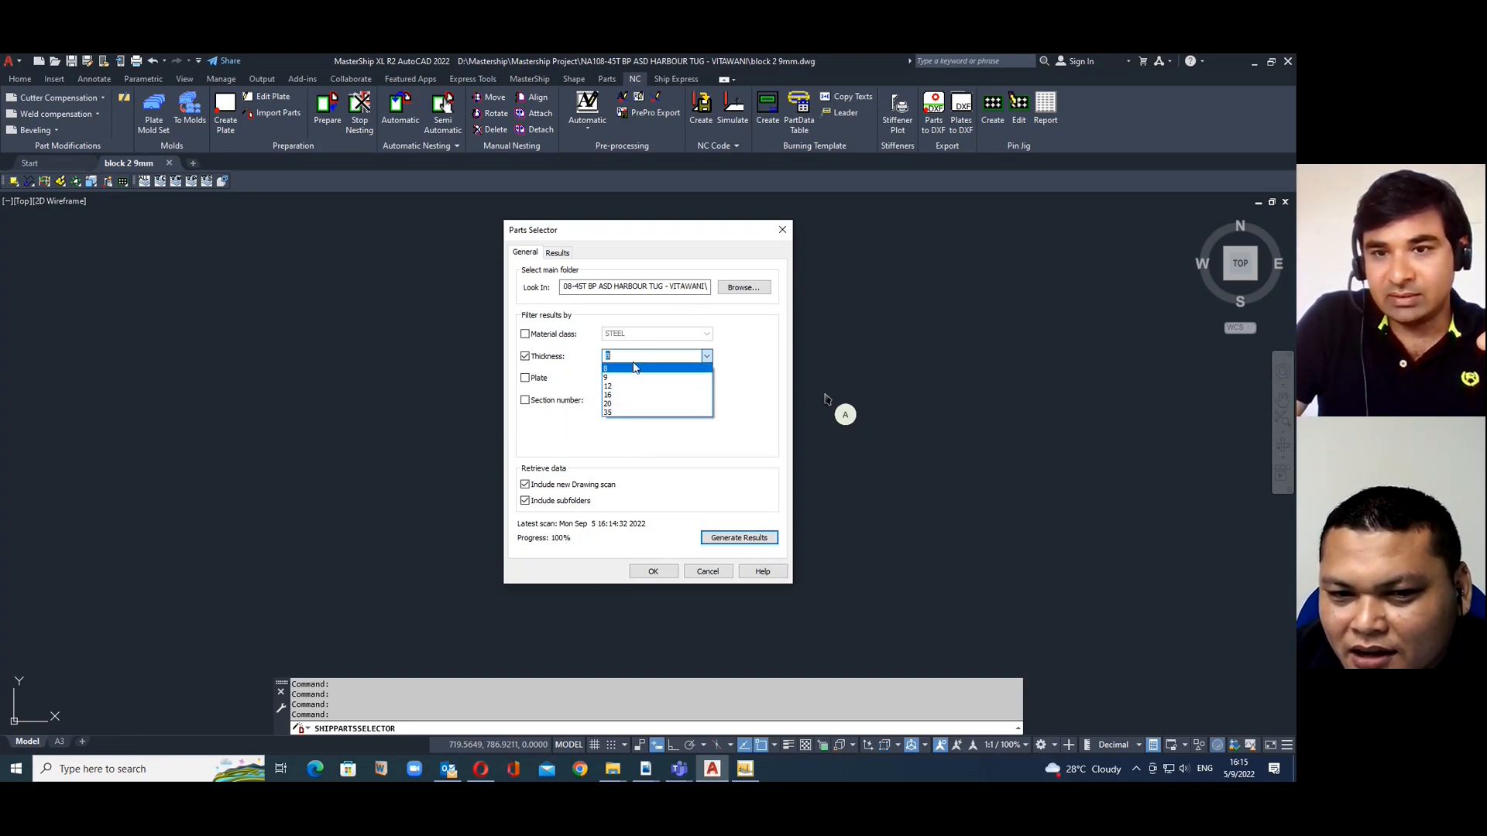
click(756, 350)
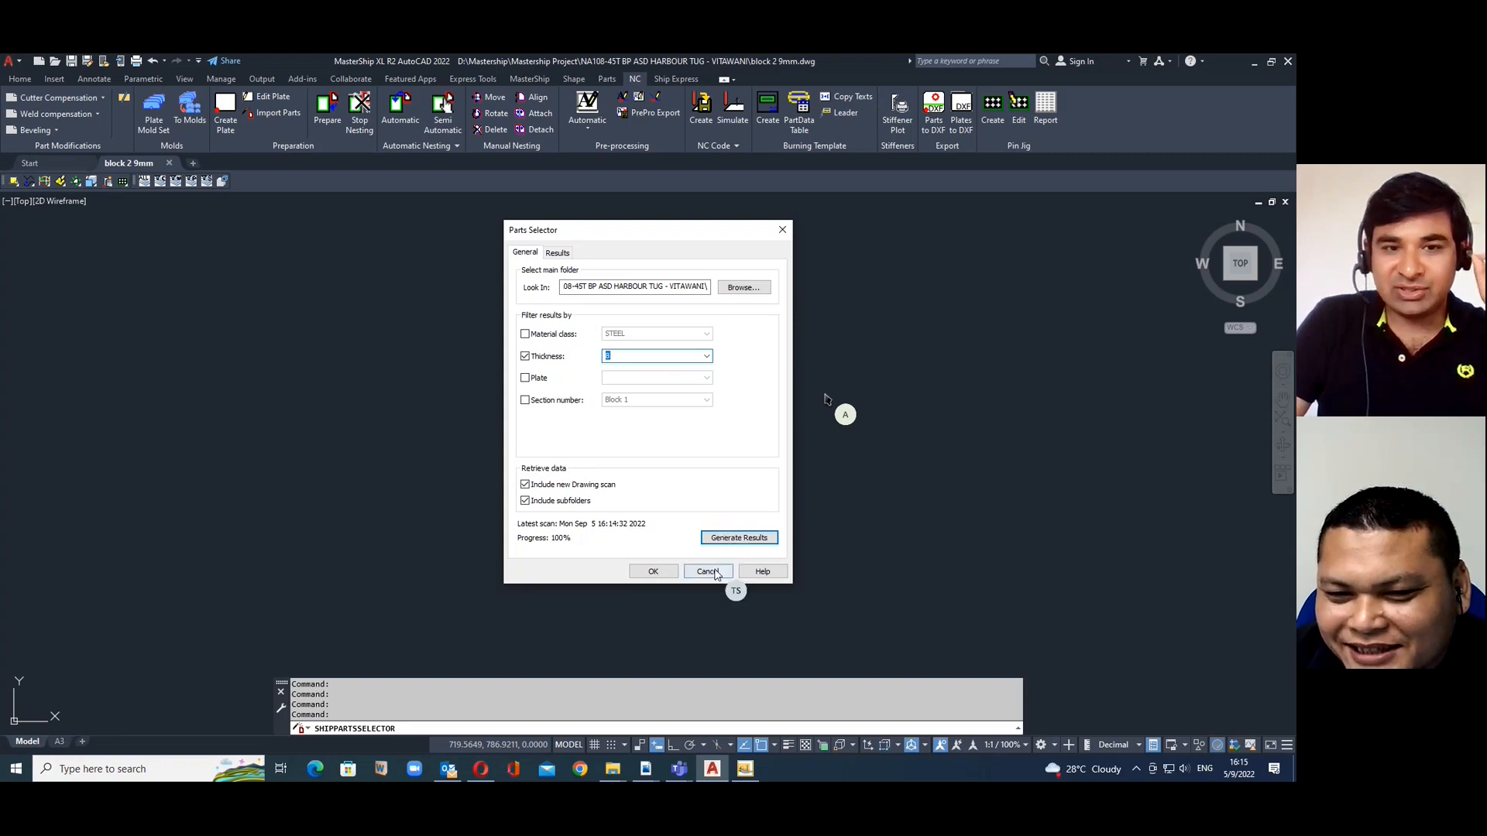
Enable the section number filter, check the blocks it offers and cancel the Parts Selector
click(539, 403)
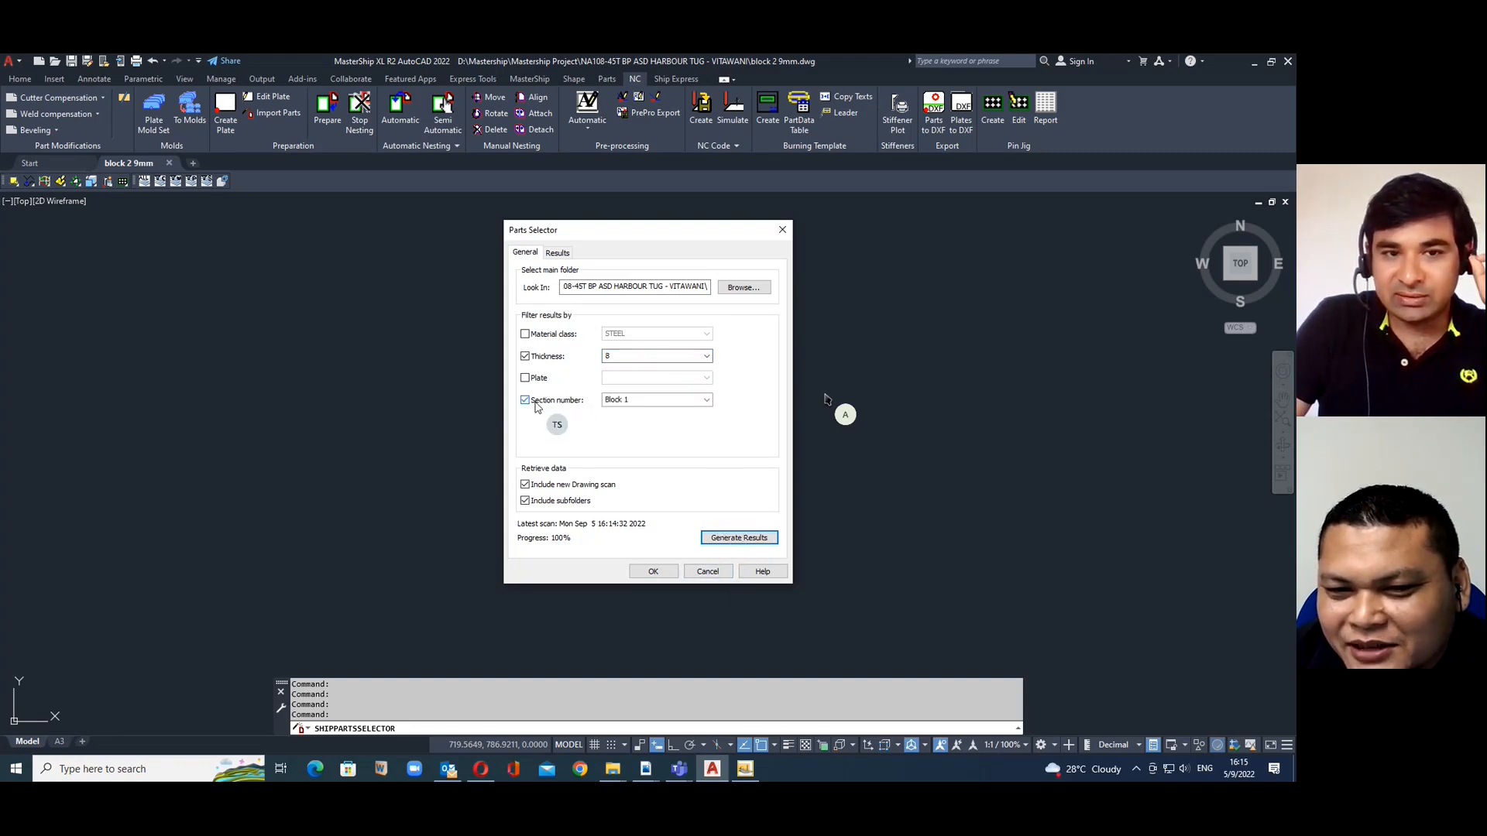
click(707, 401)
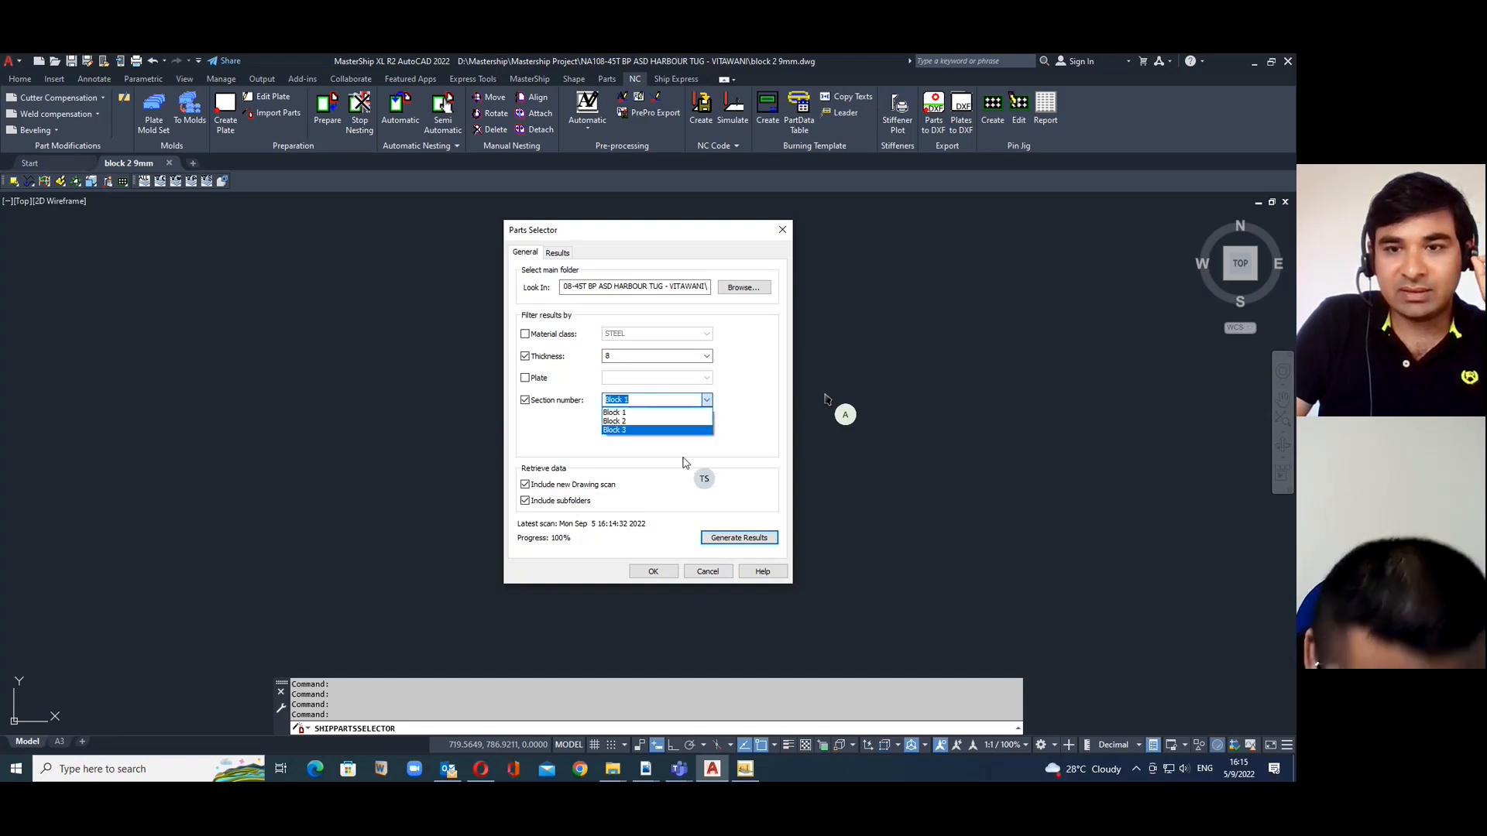
click(731, 436)
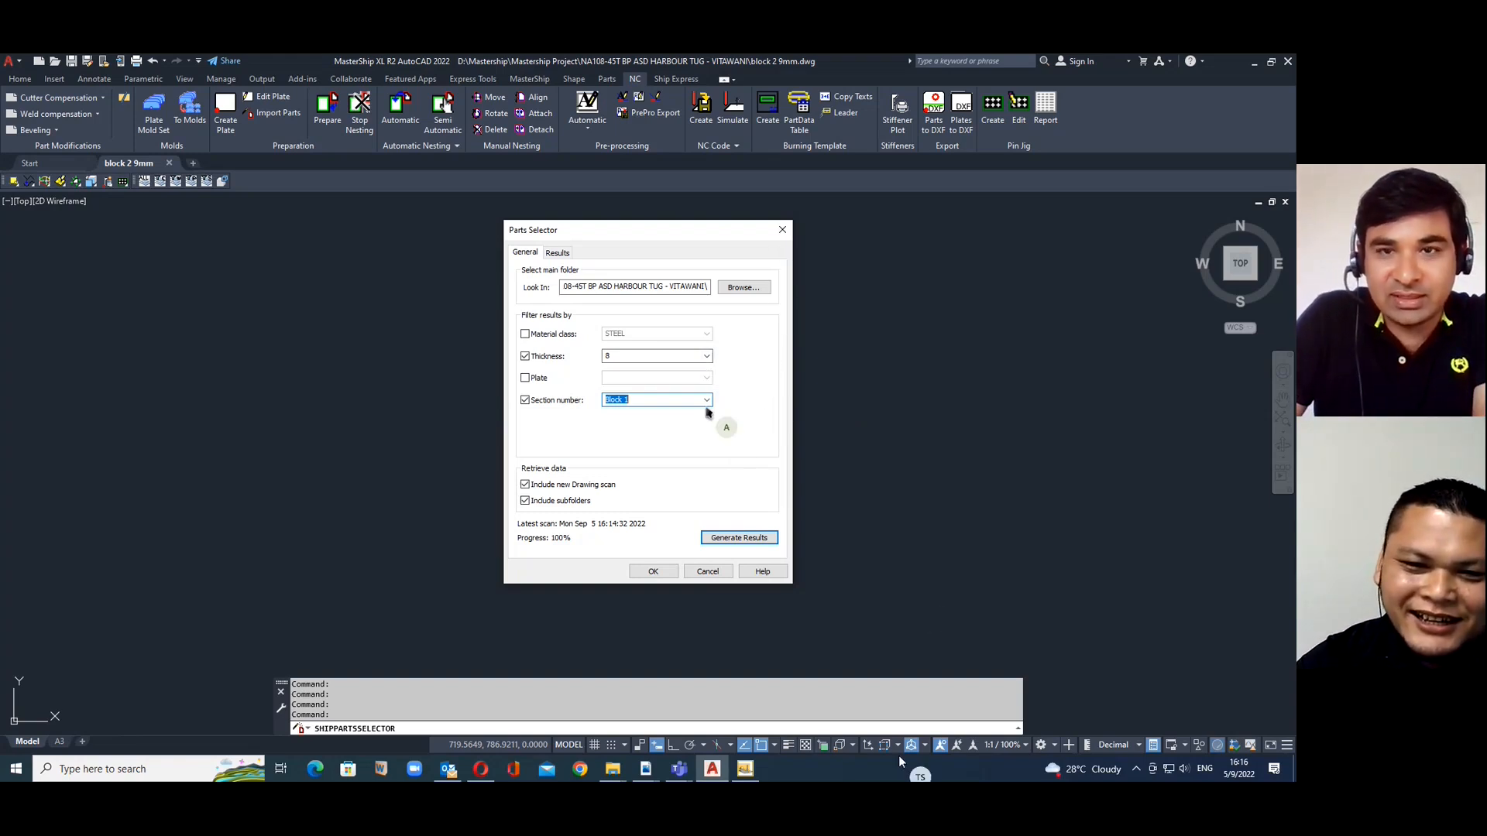
click(706, 401)
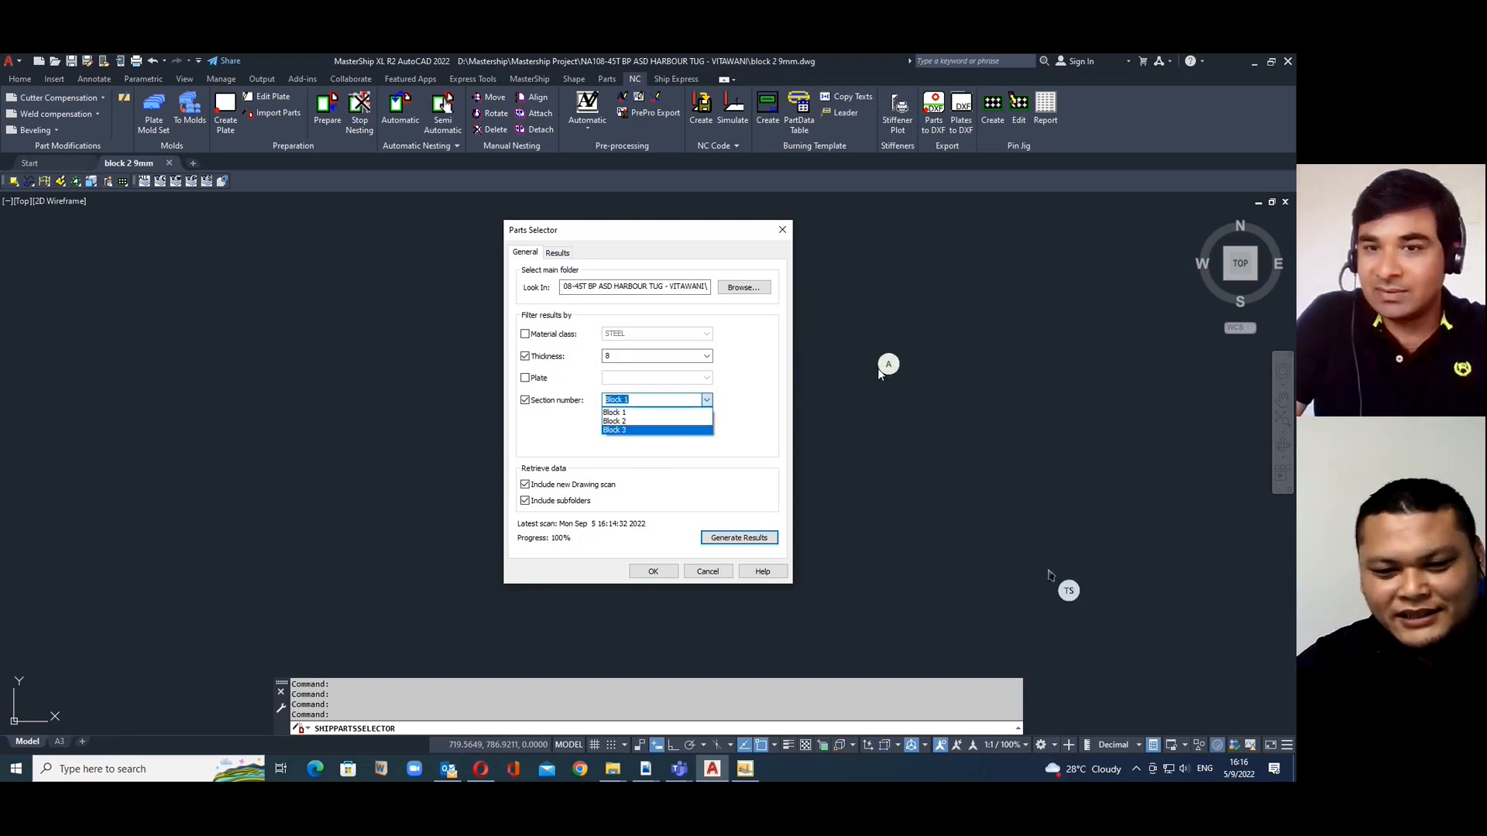
click(838, 575)
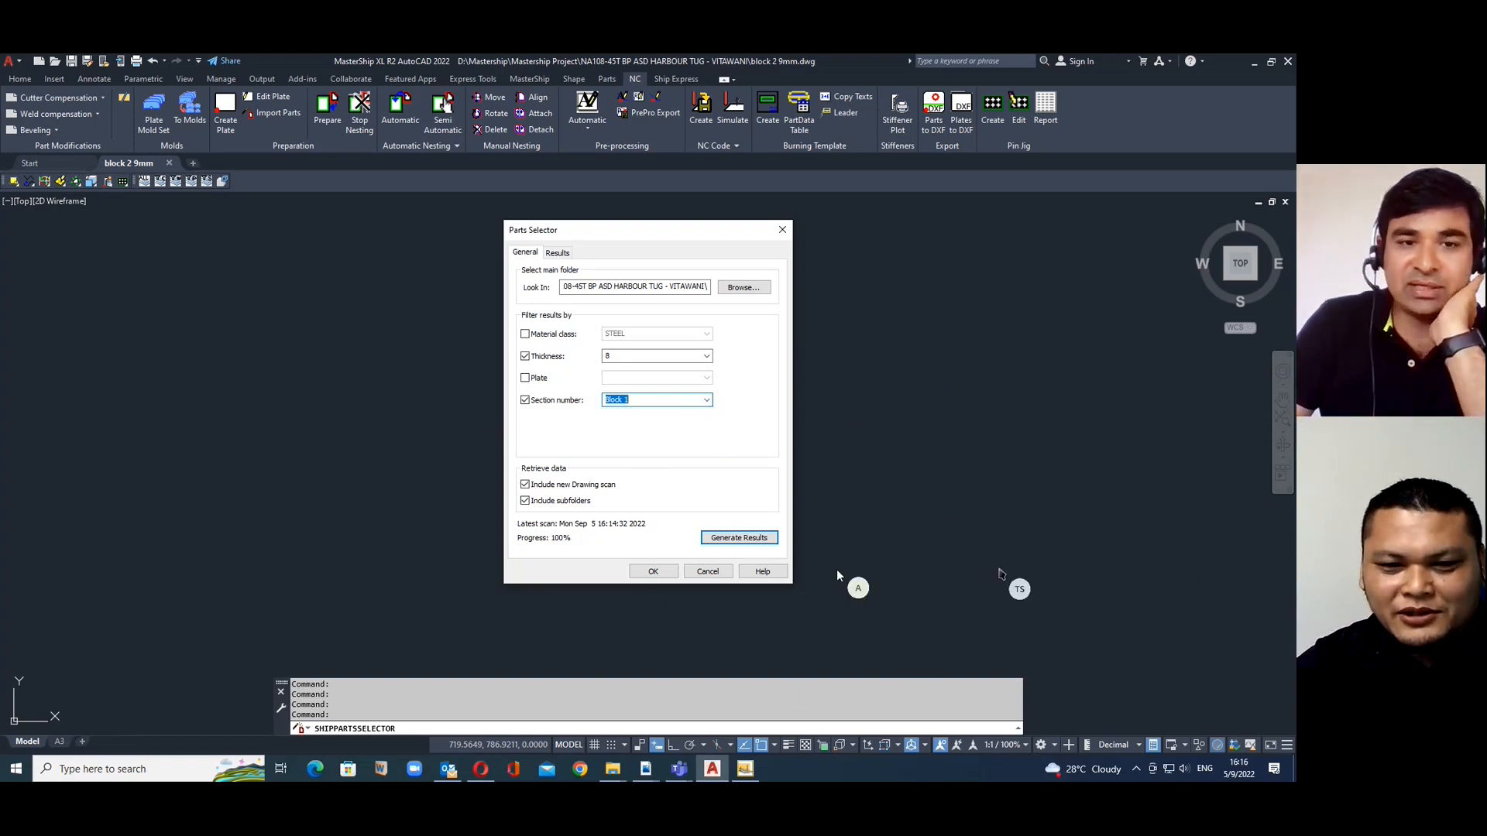
click(707, 574)
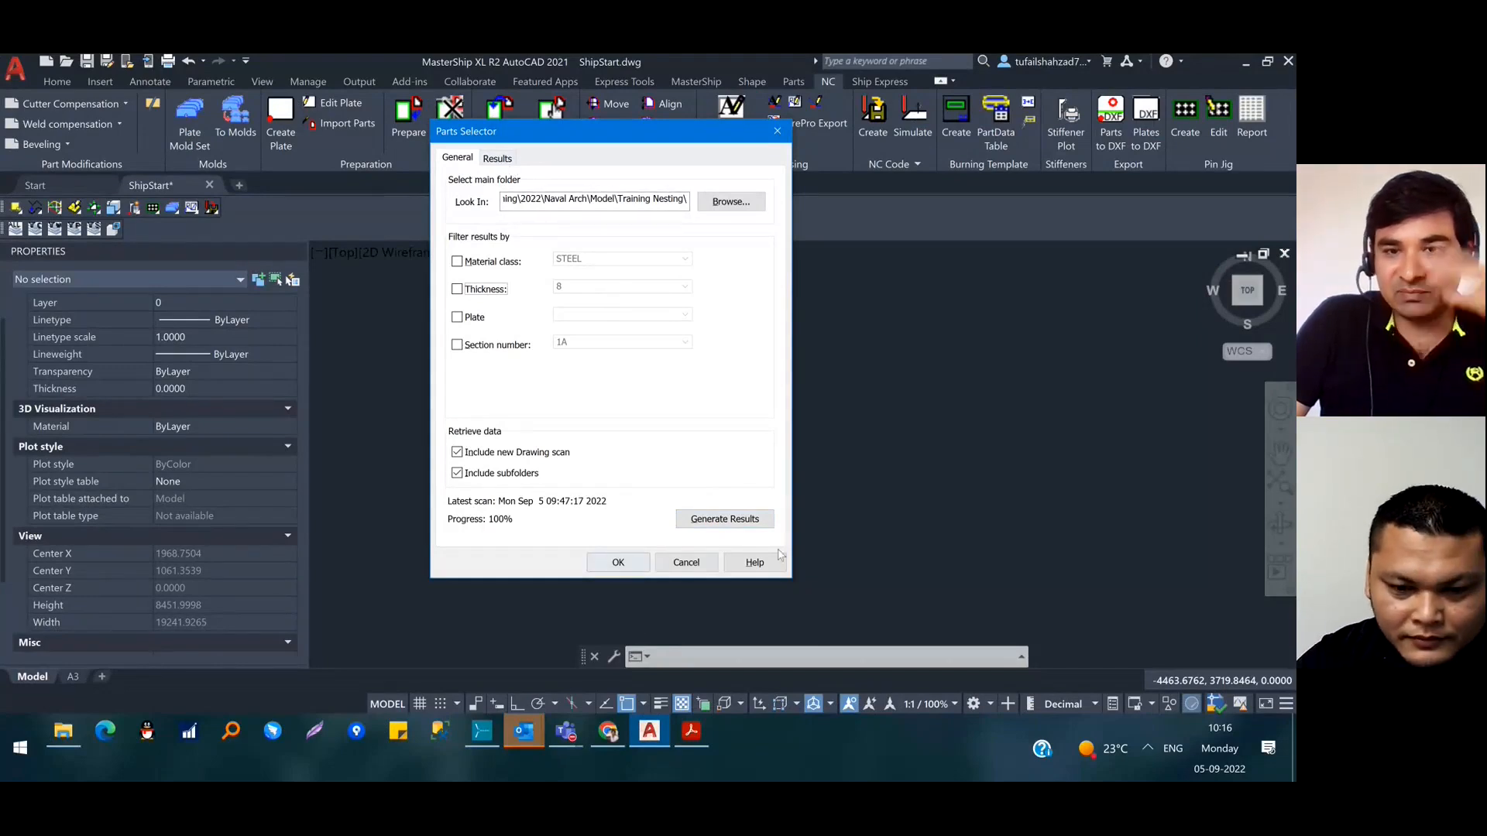
Check the thickness filter's values for the Training Nesting folder, turn the filter off again and accept the Parts Selector
click(457, 289)
click(684, 288)
click(685, 290)
click(457, 290)
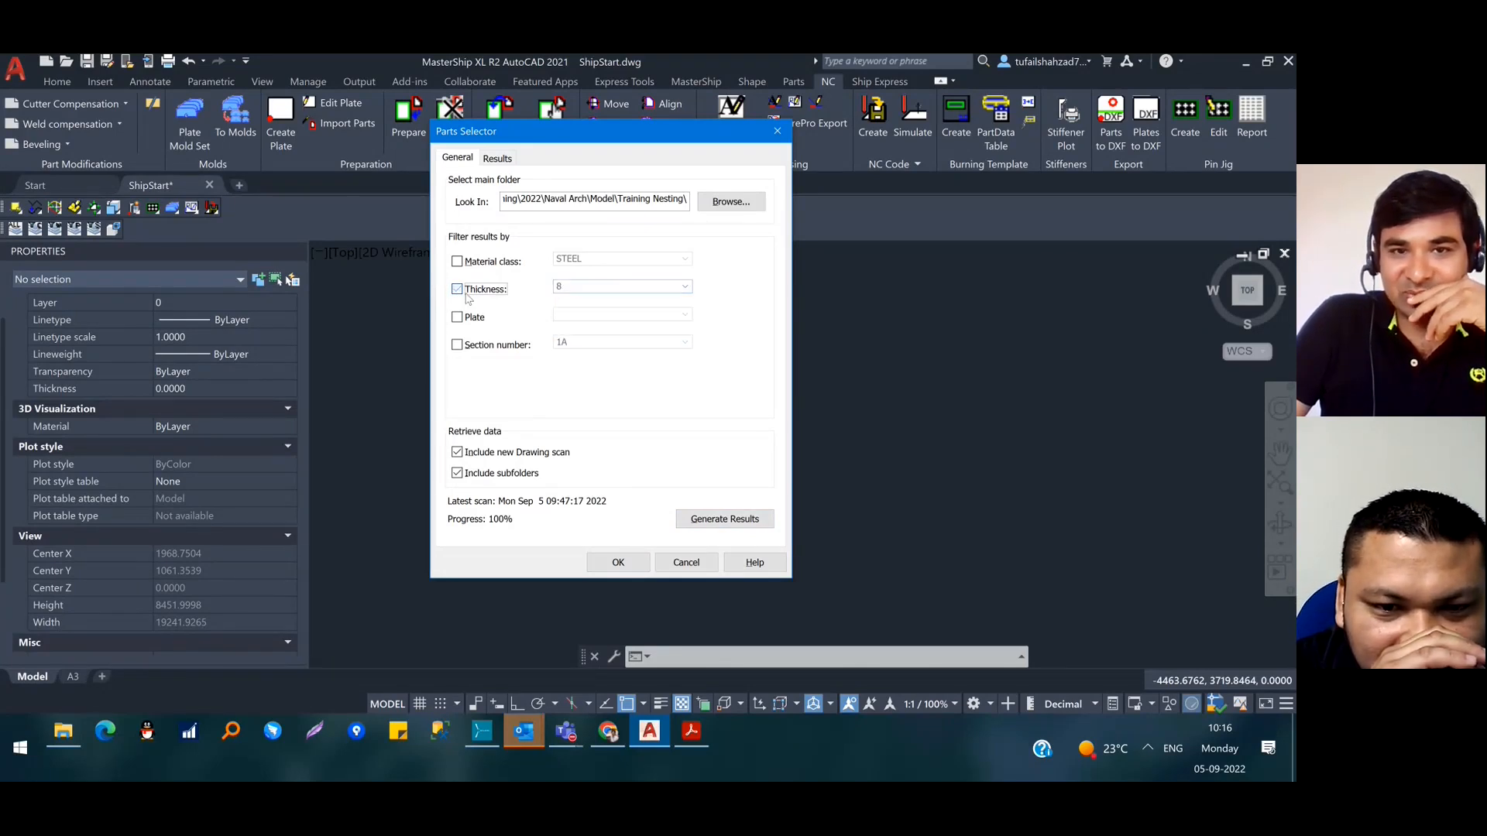
click(618, 563)
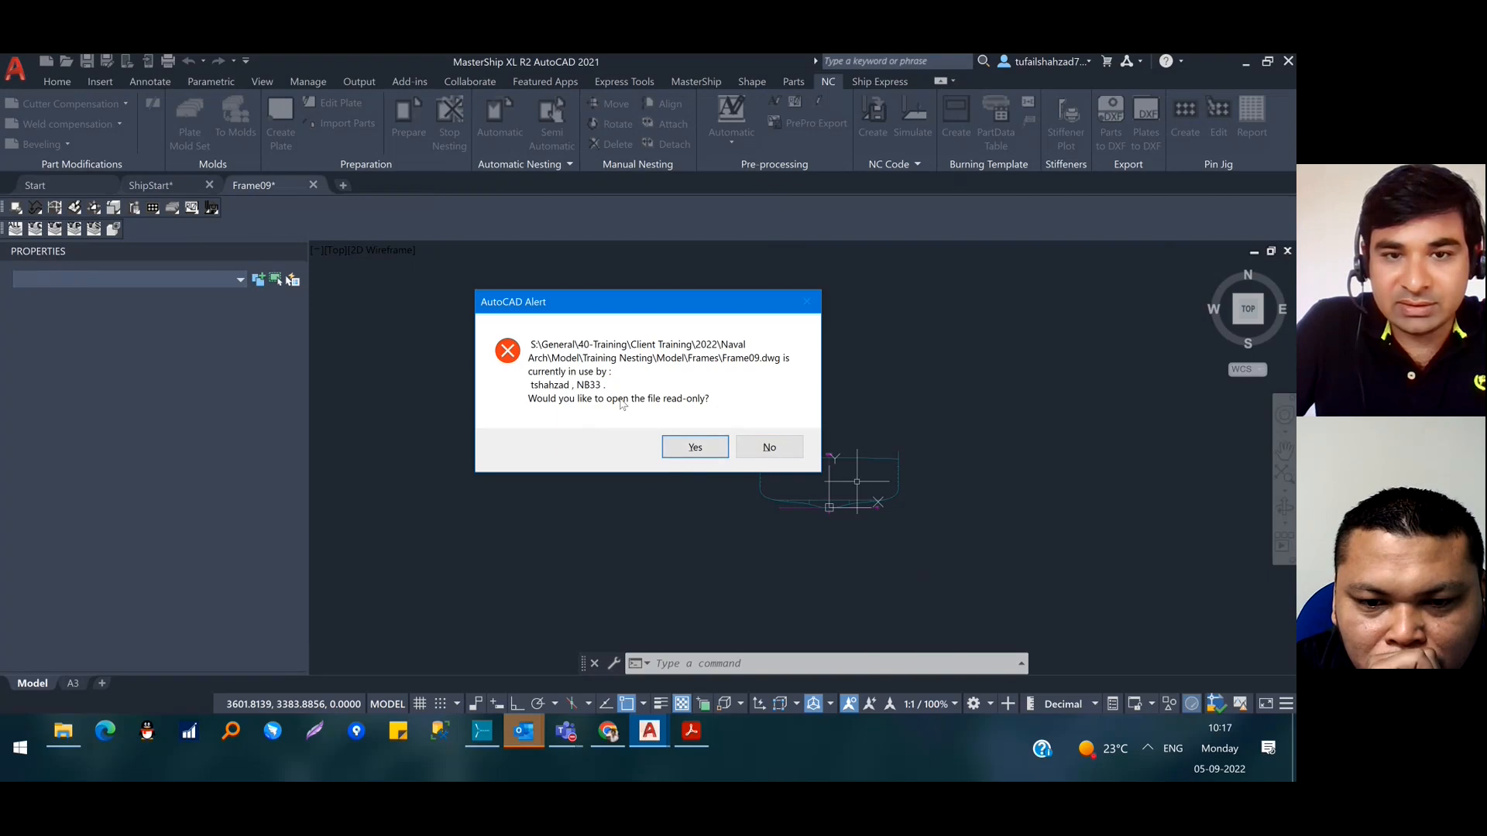
Decline opening Frame09.dwg as read-only and close the Frame09 drawing, saving its changes
click(768, 447)
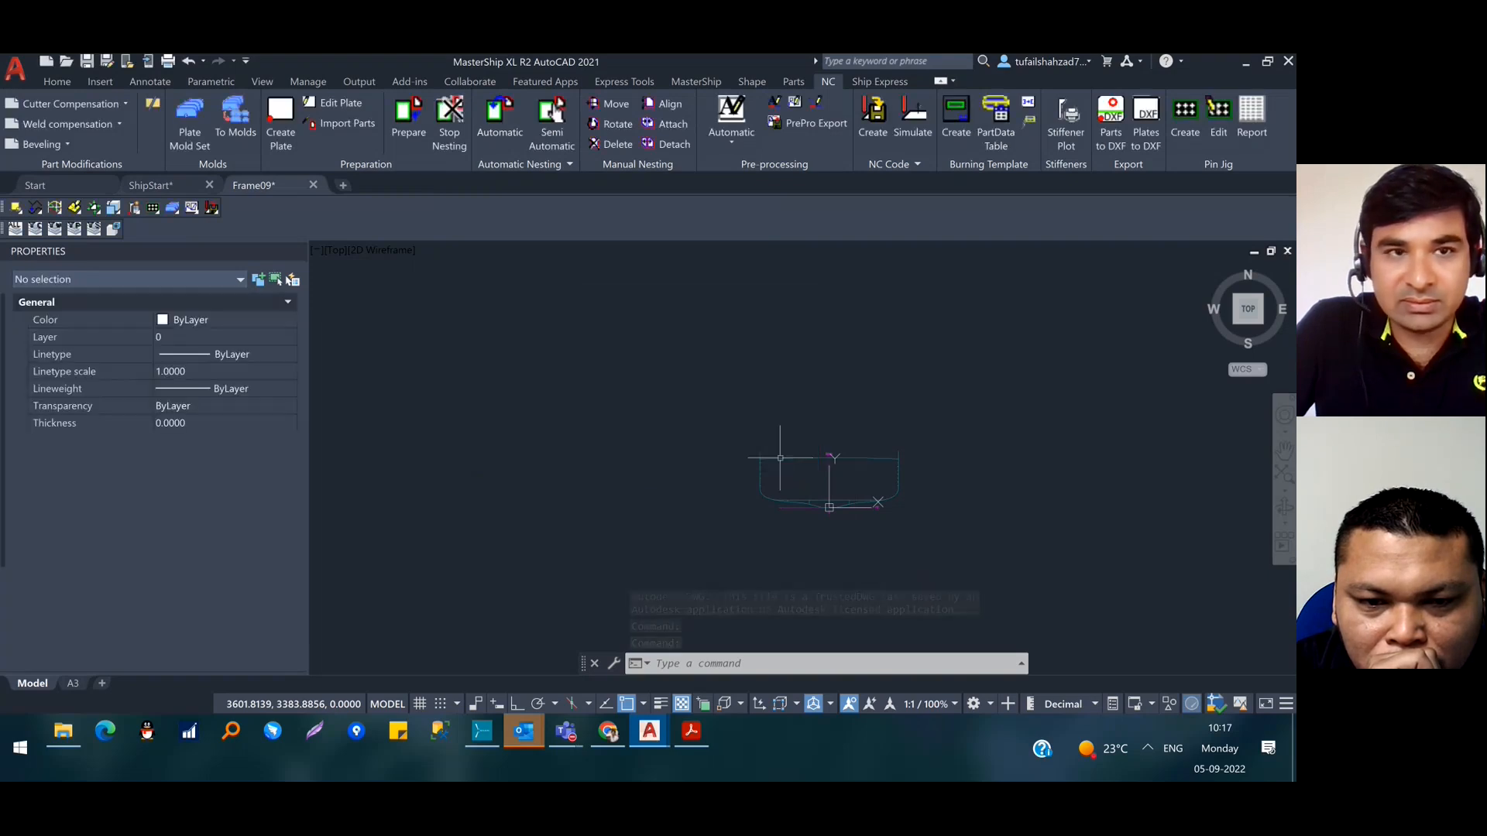
click(314, 186)
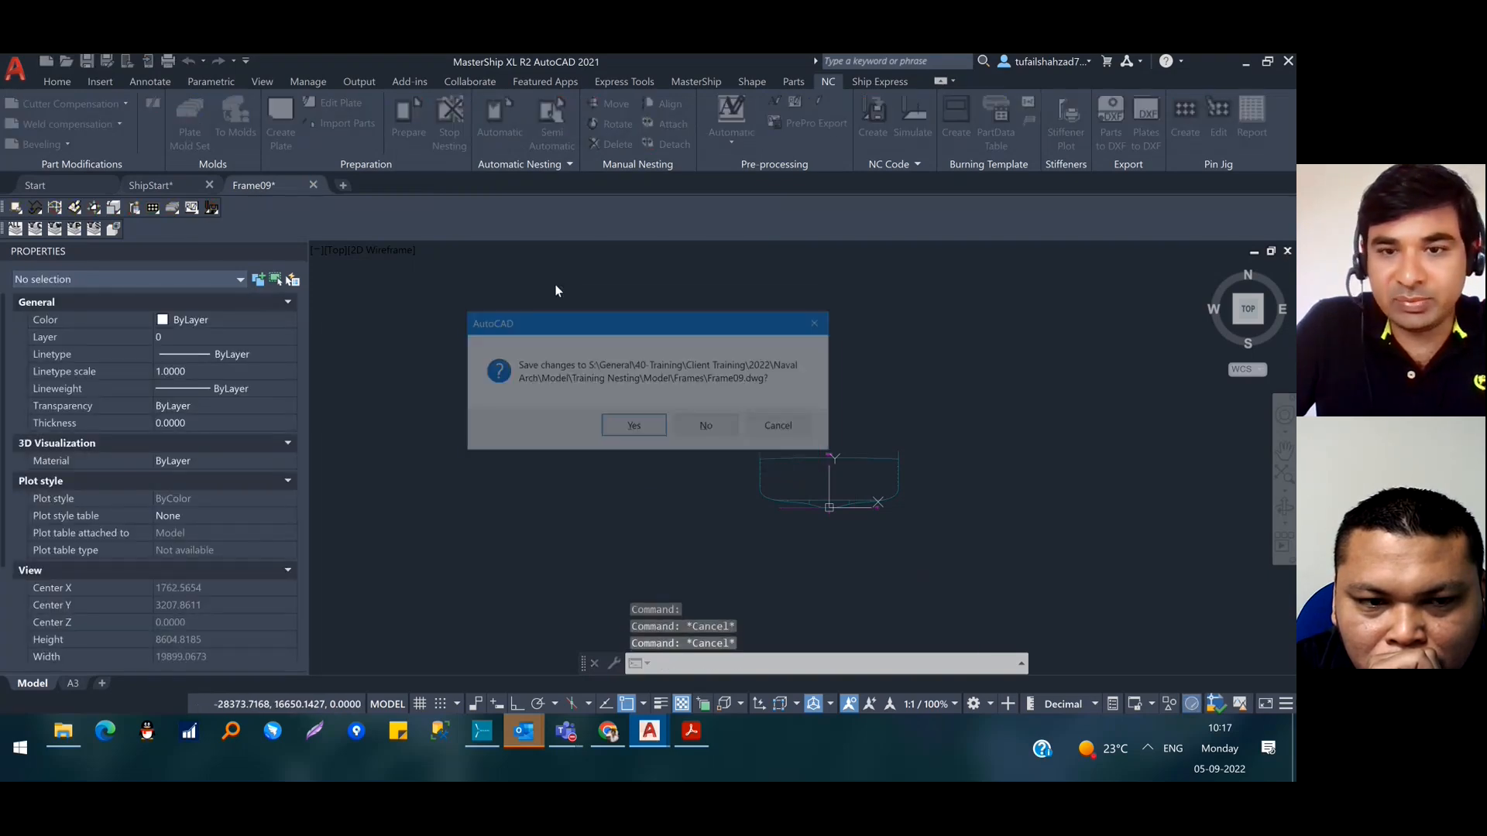
click(631, 426)
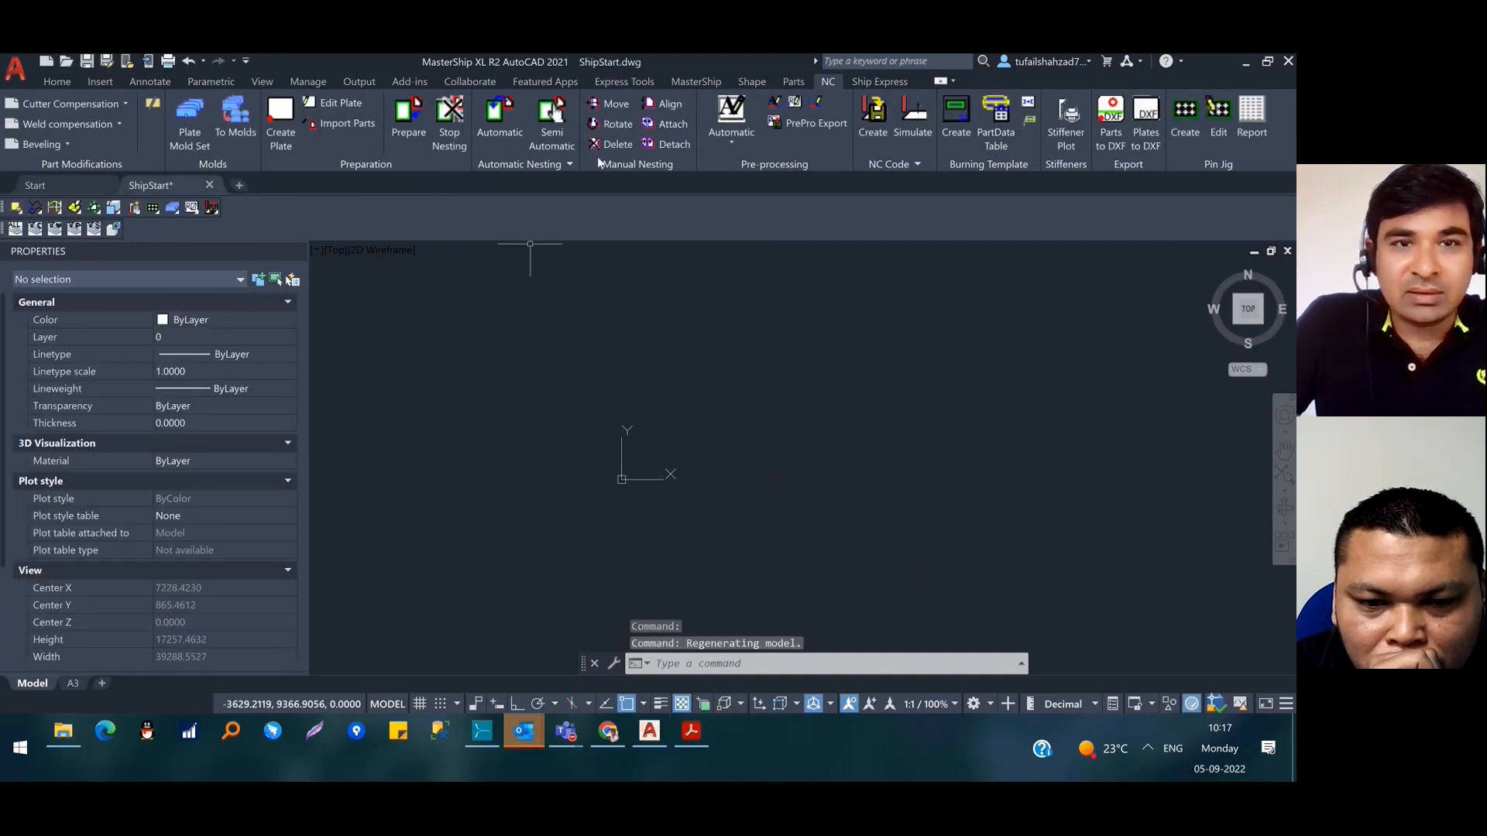
Start importing parts and generate results for the Training Nesting folder, including a new drawing scan and subfolders
click(334, 124)
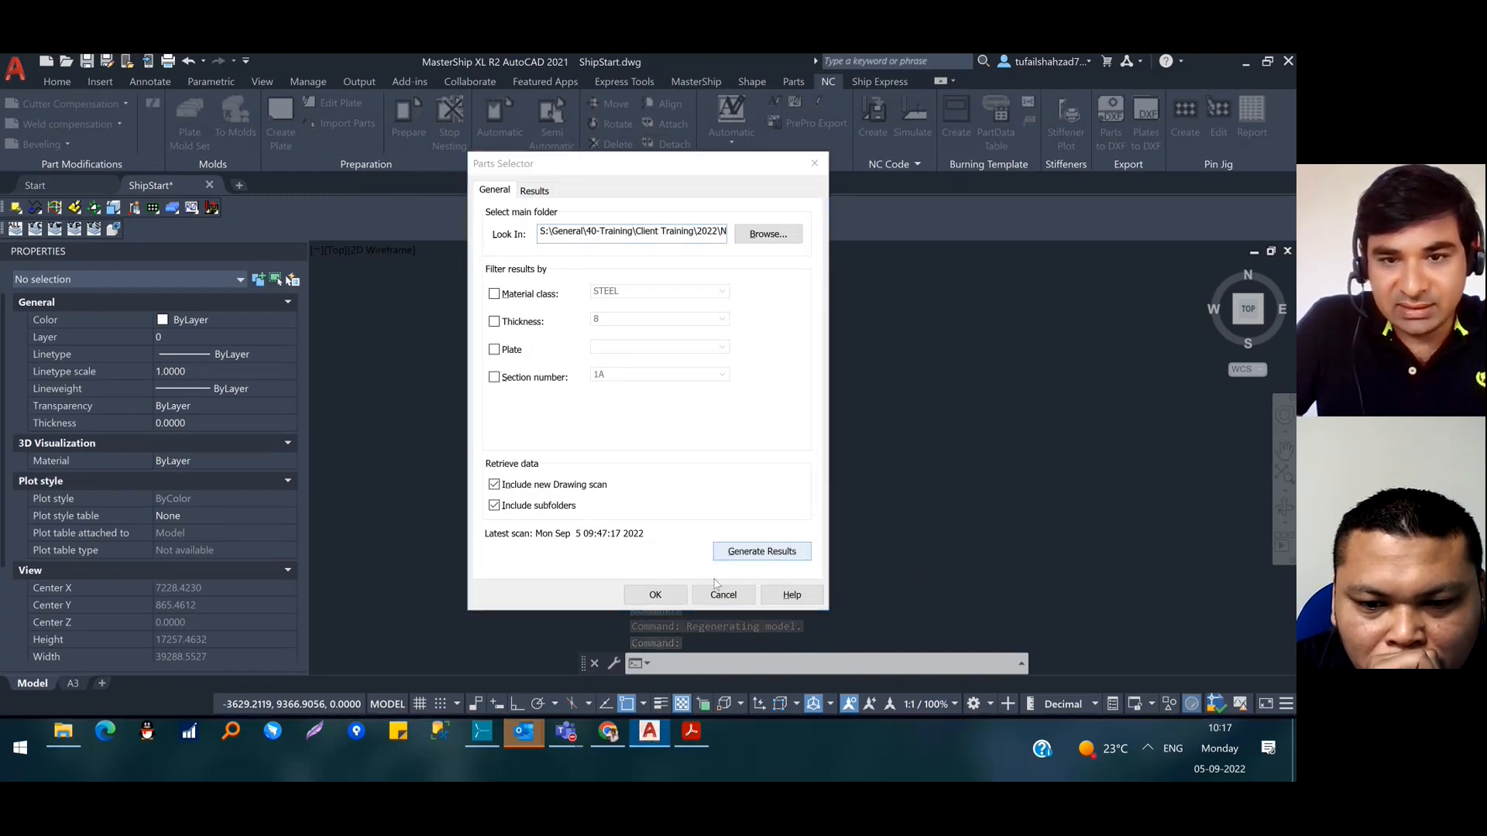
click(544, 193)
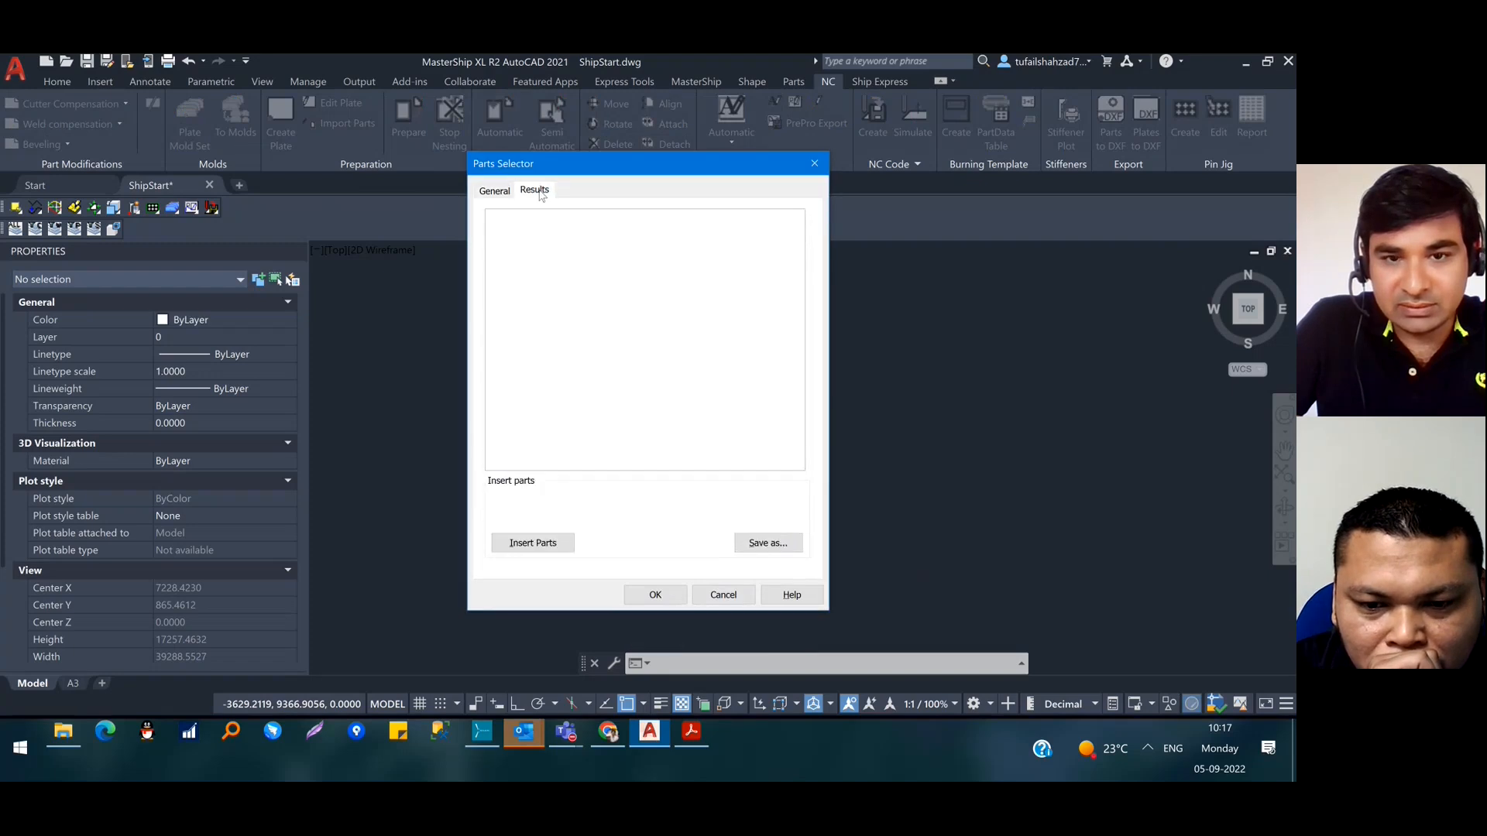
click(485, 192)
click(760, 549)
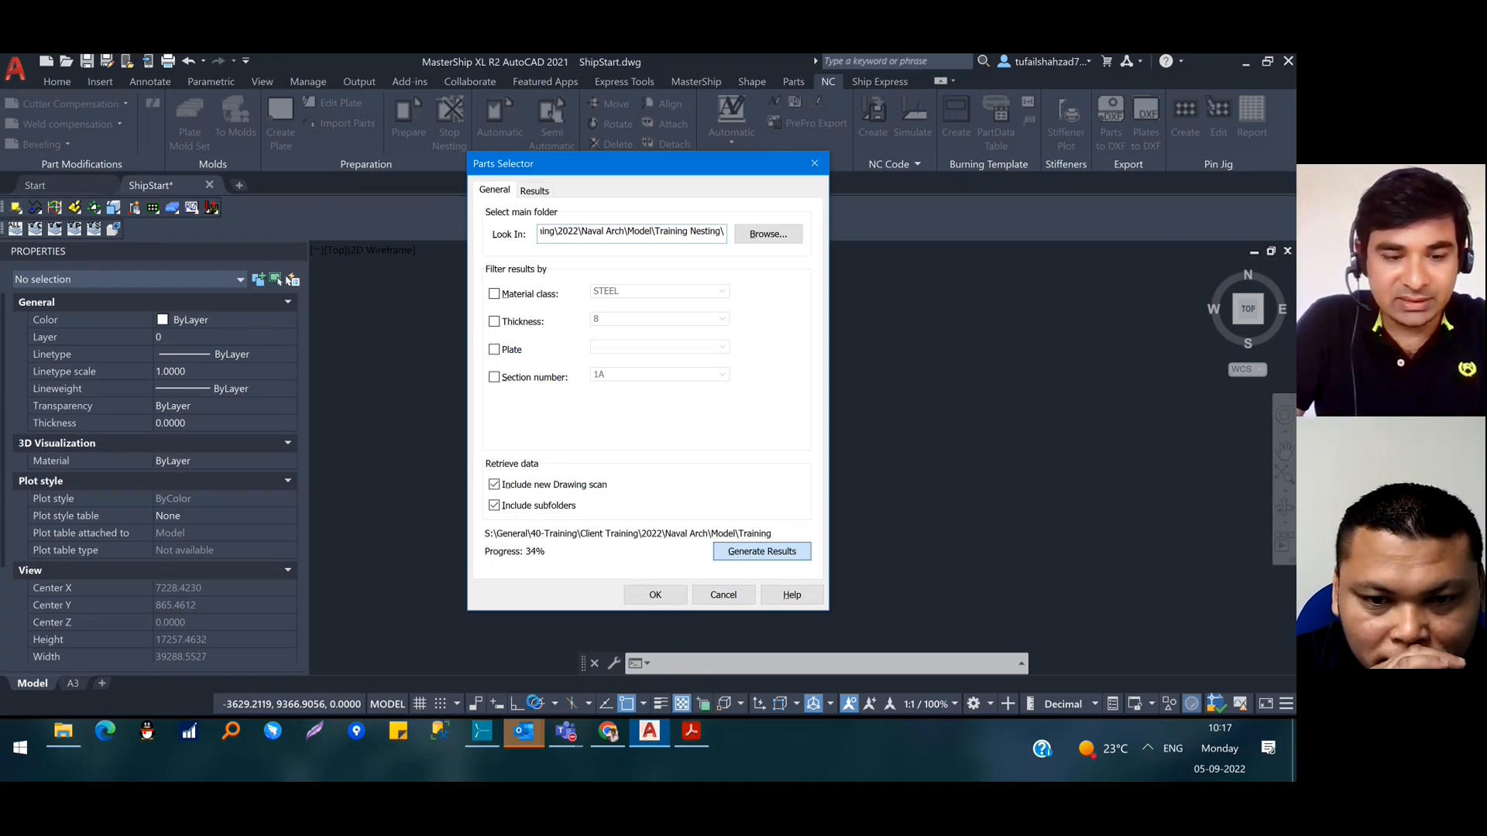
Search Windows for "manual" and open the Manual folder of the MasterShip Projects
key(super)
text(ma)
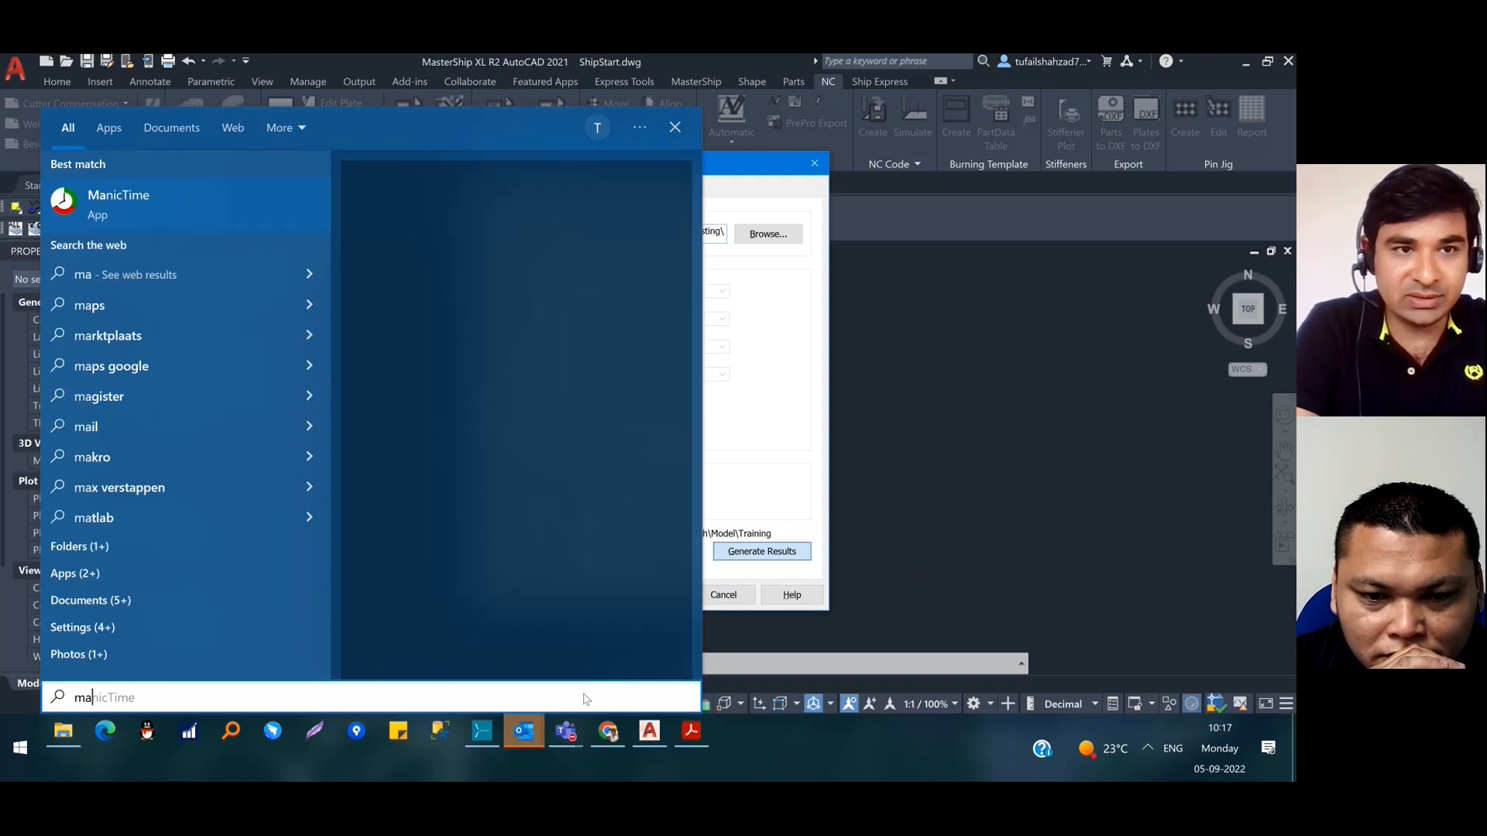
text(hual)
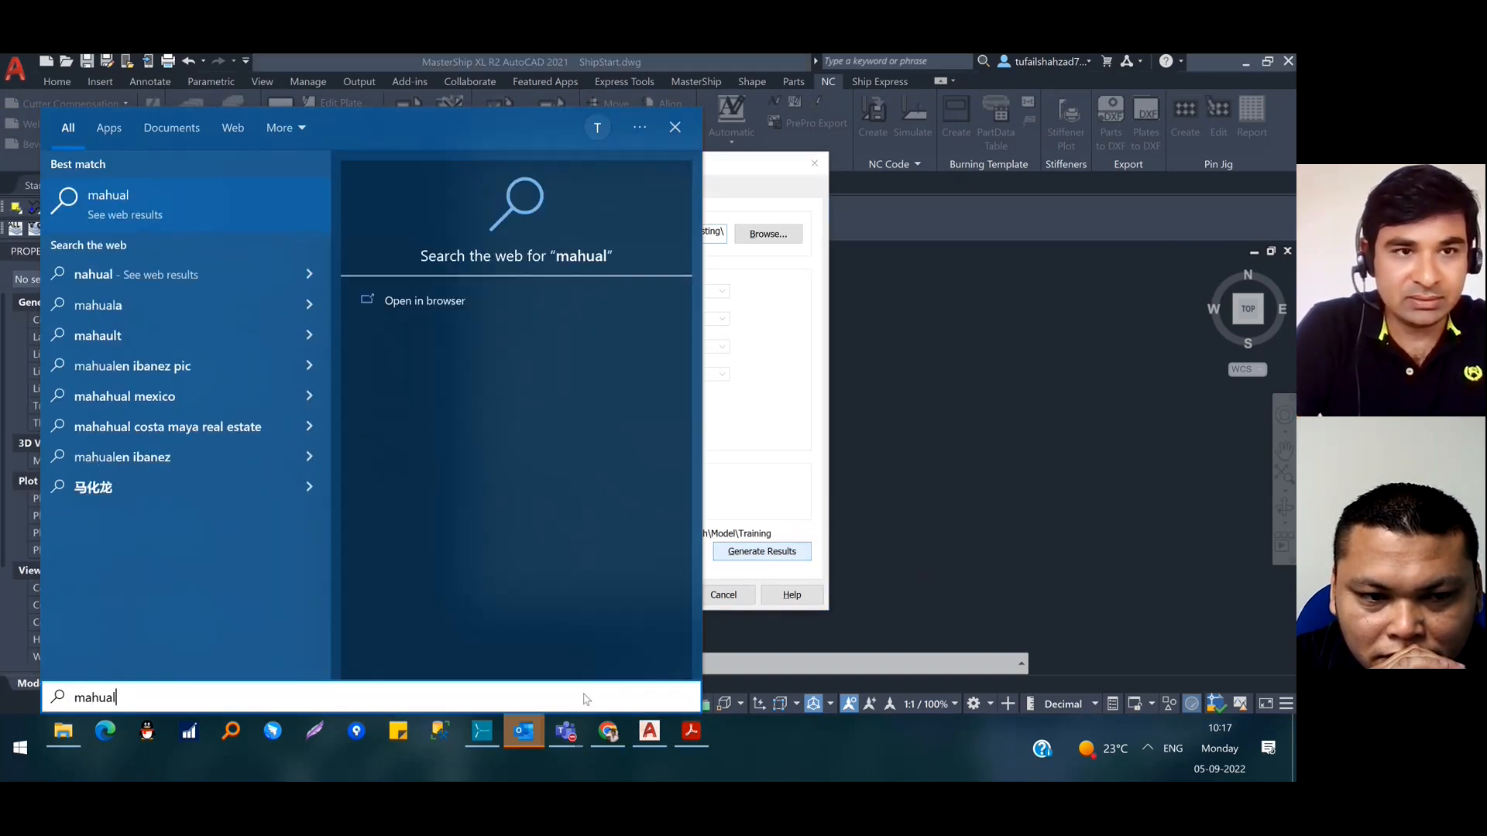
key(BackSpace)
key(BackSpace)
key(BackSpace)
key(BackSpace)
text(nua)
key(BackSpace)
text(ual)
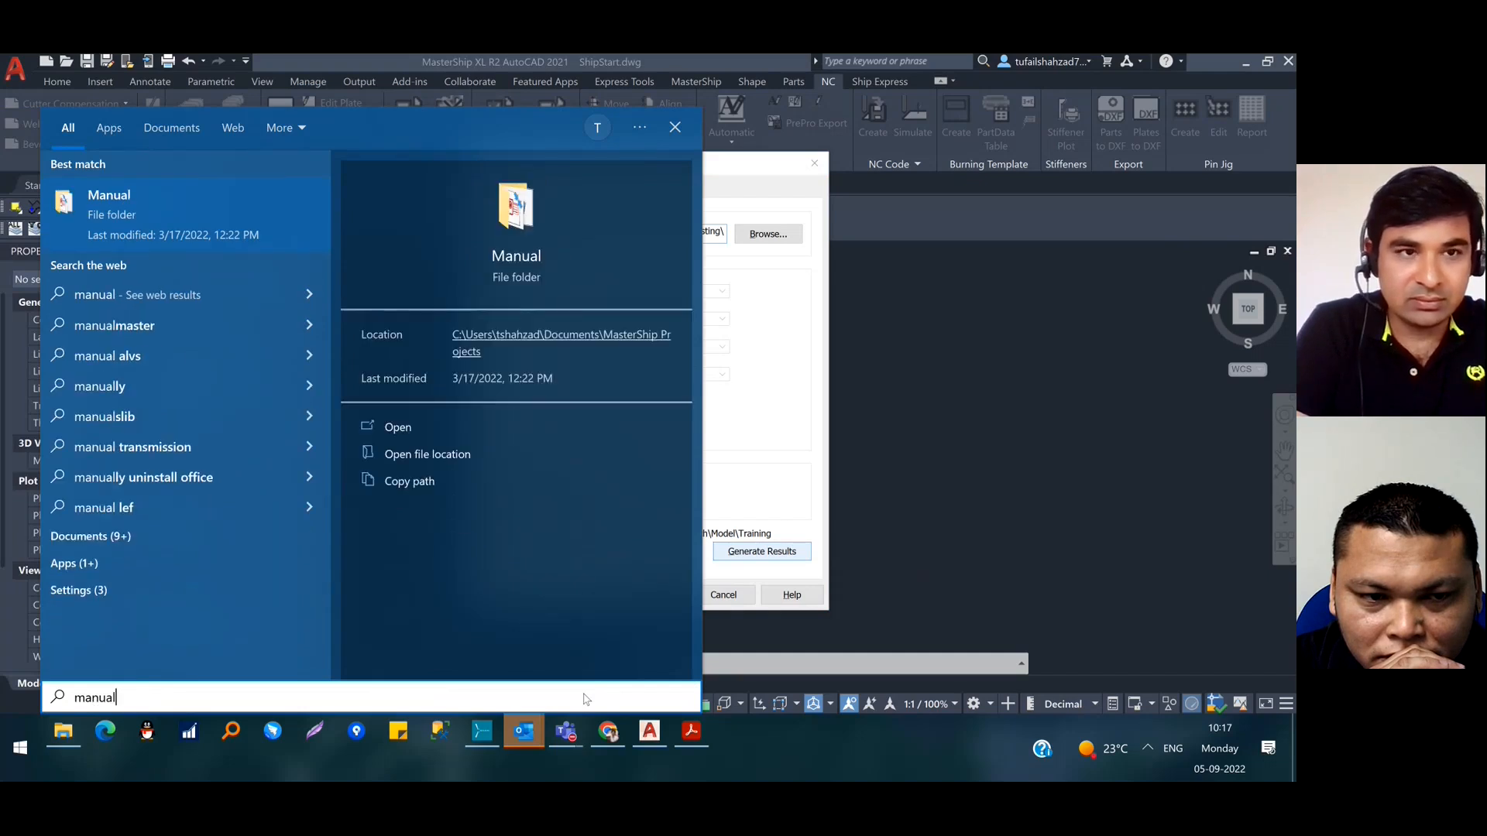
key(Return)
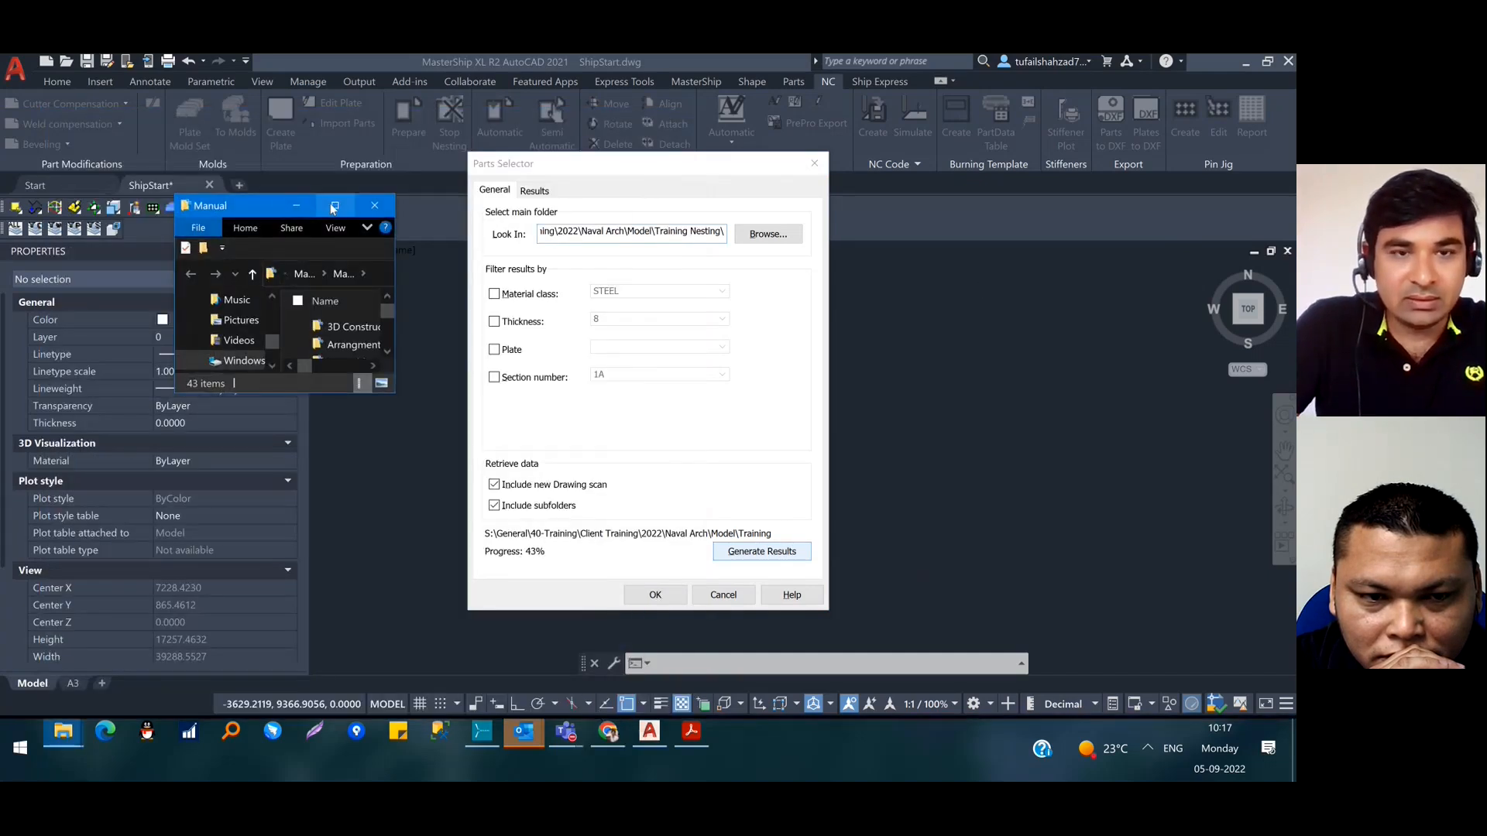
Maximize the Manual folder window and open manual.pdf
click(334, 206)
scroll(486, 507, down, 4)
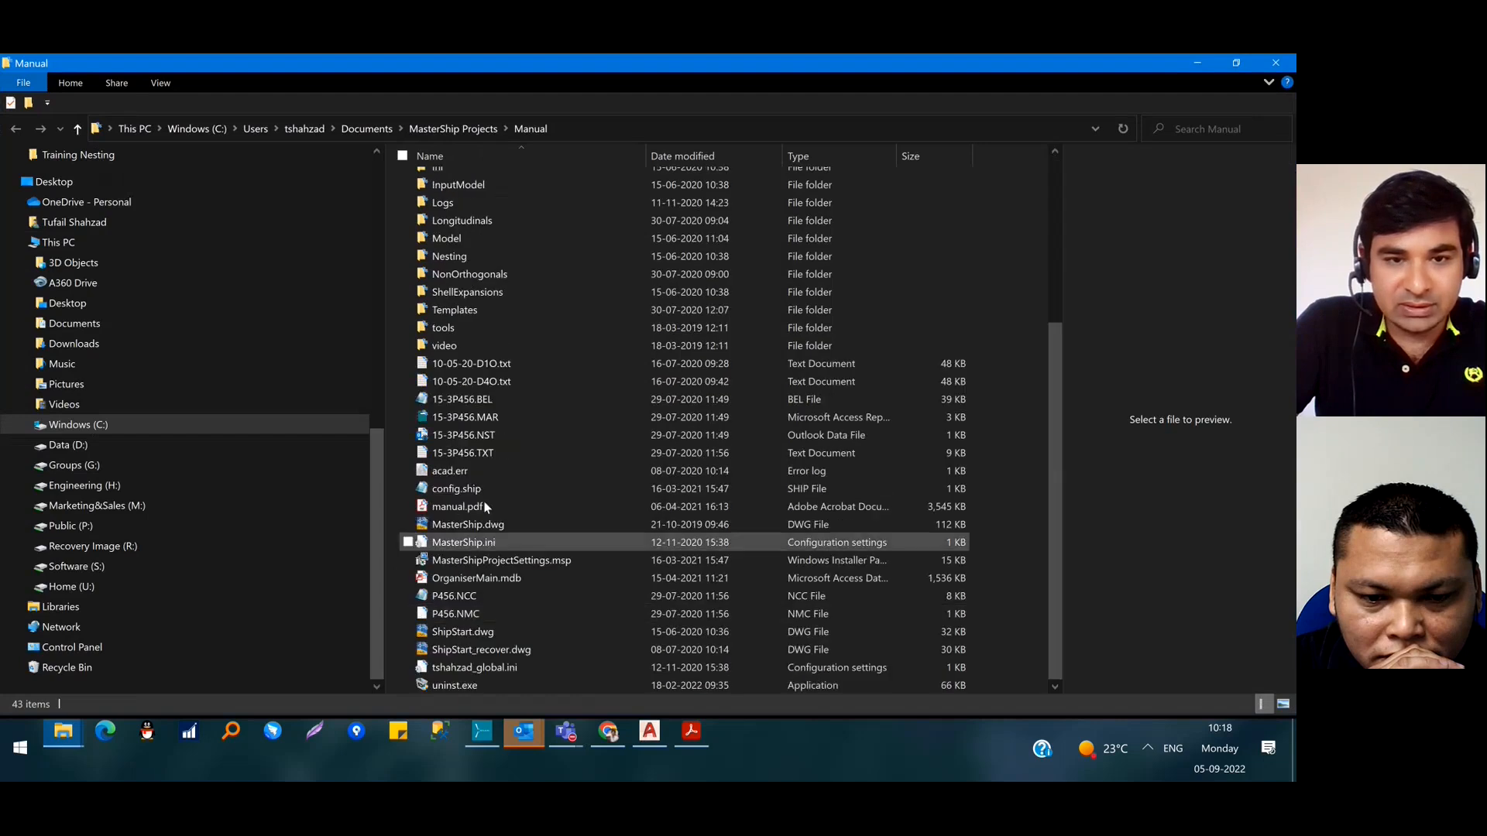
click(474, 511)
double_click(471, 510)
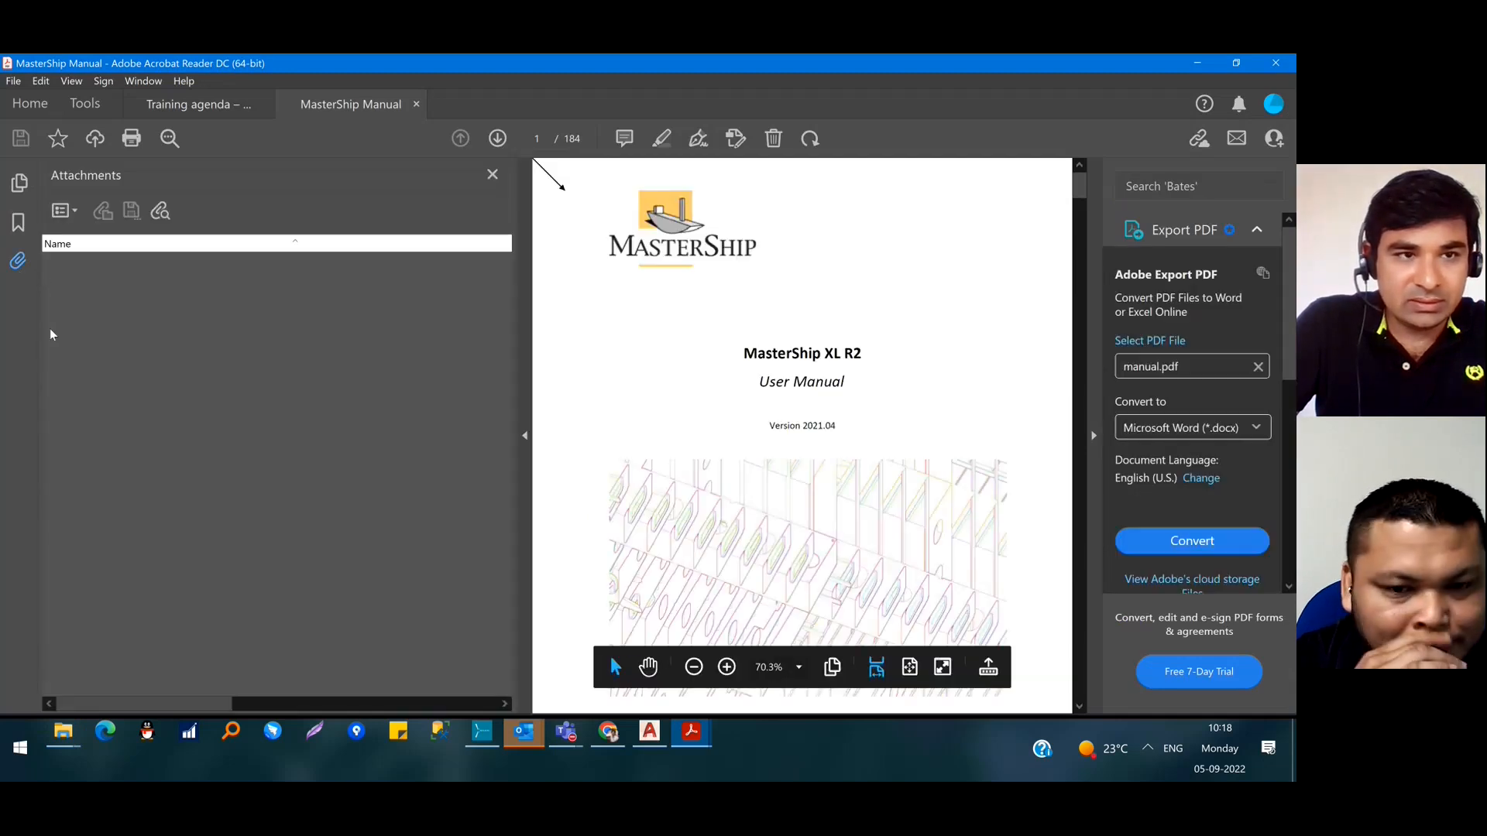
Show the manual's bookmarks and go to chapter VI. NC
click(18, 223)
scroll(338, 614, down, 2)
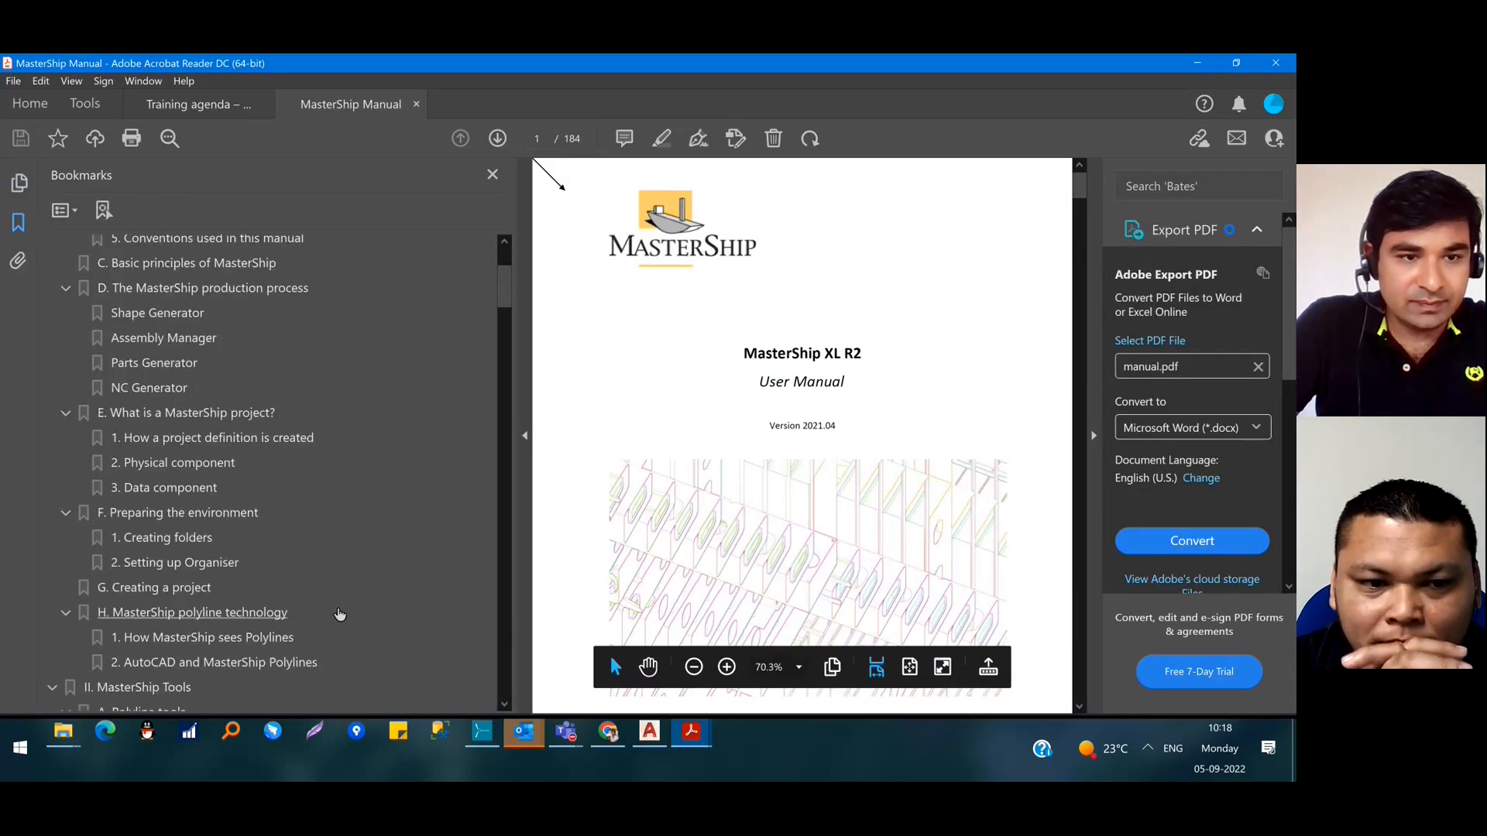
scroll(271, 586, down, 10)
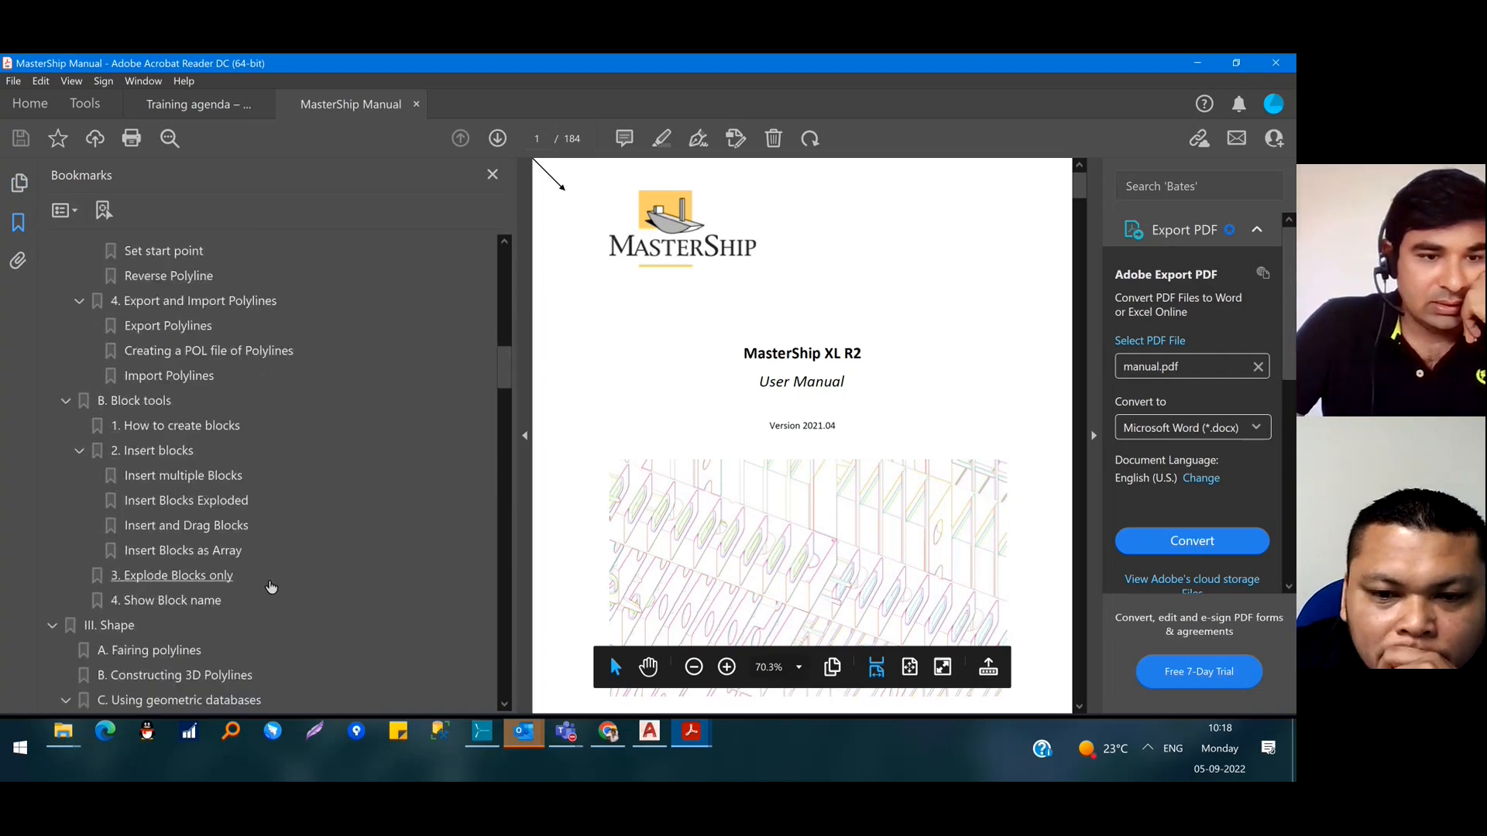
scroll(271, 586, down, 15)
scroll(353, 611, down, 12)
scroll(267, 587, up, 3)
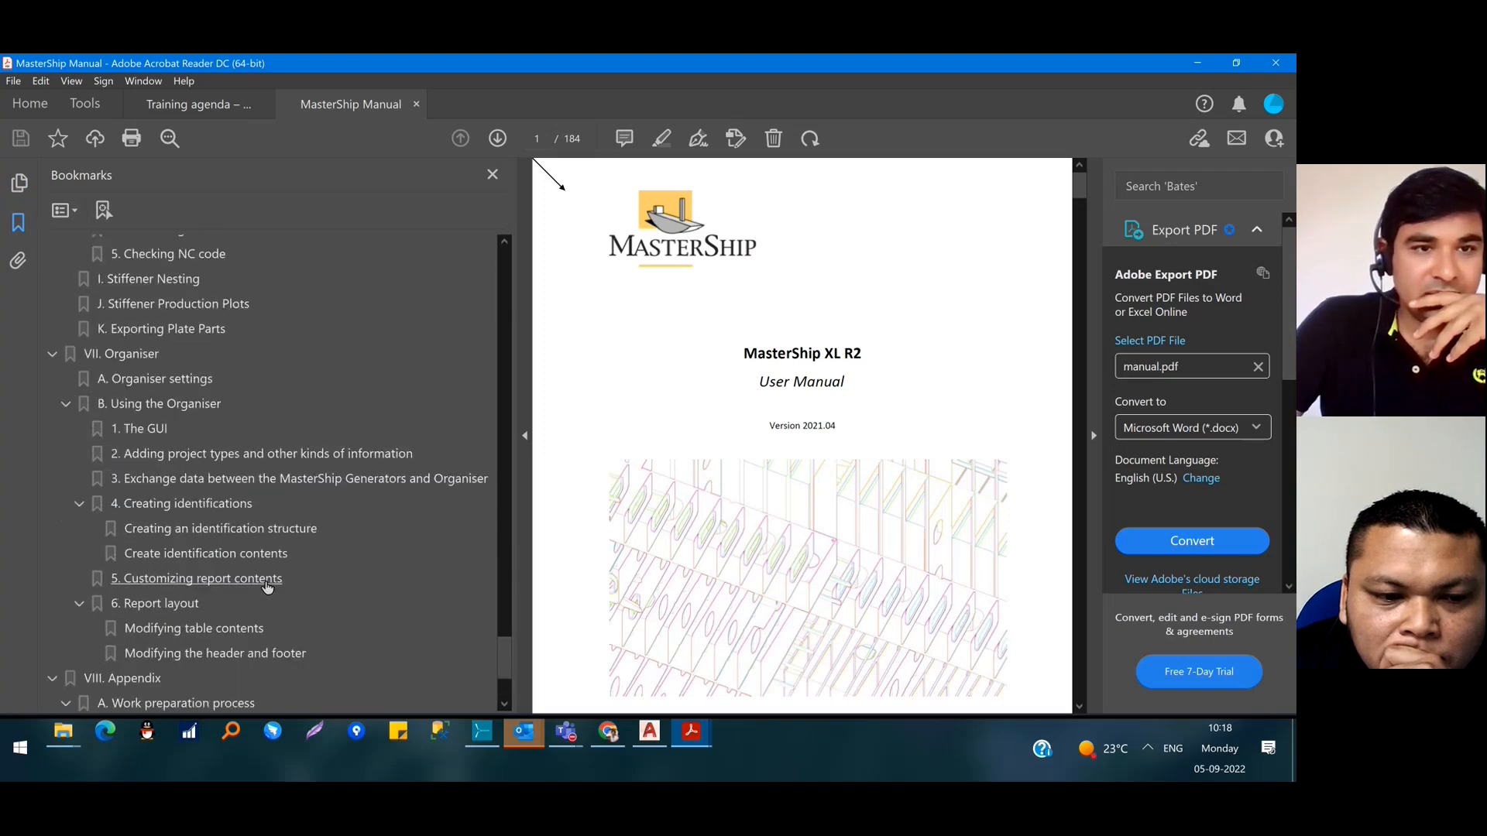
scroll(268, 587, up, 5)
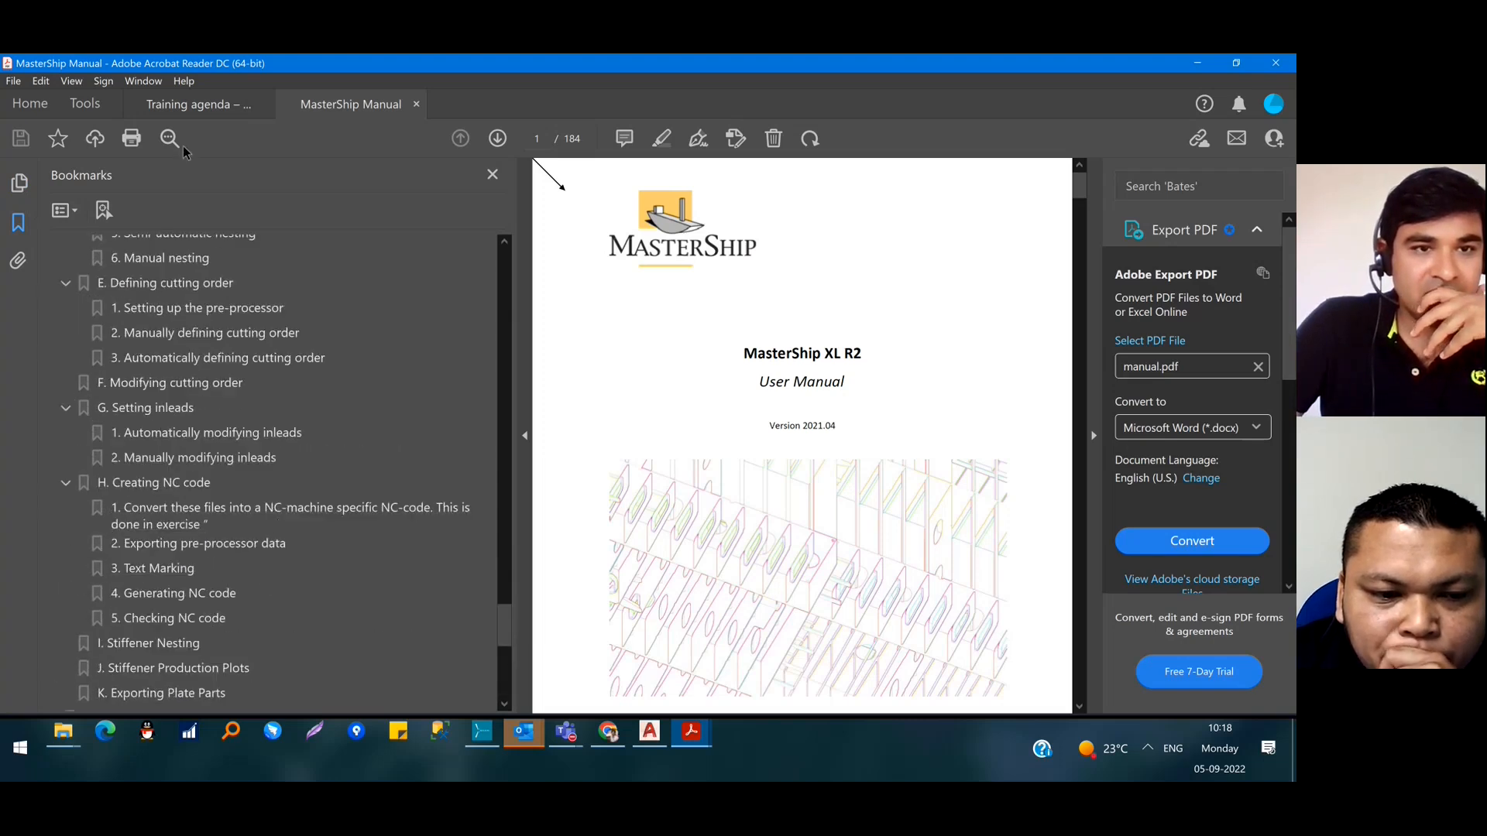
scroll(178, 333, up, 8)
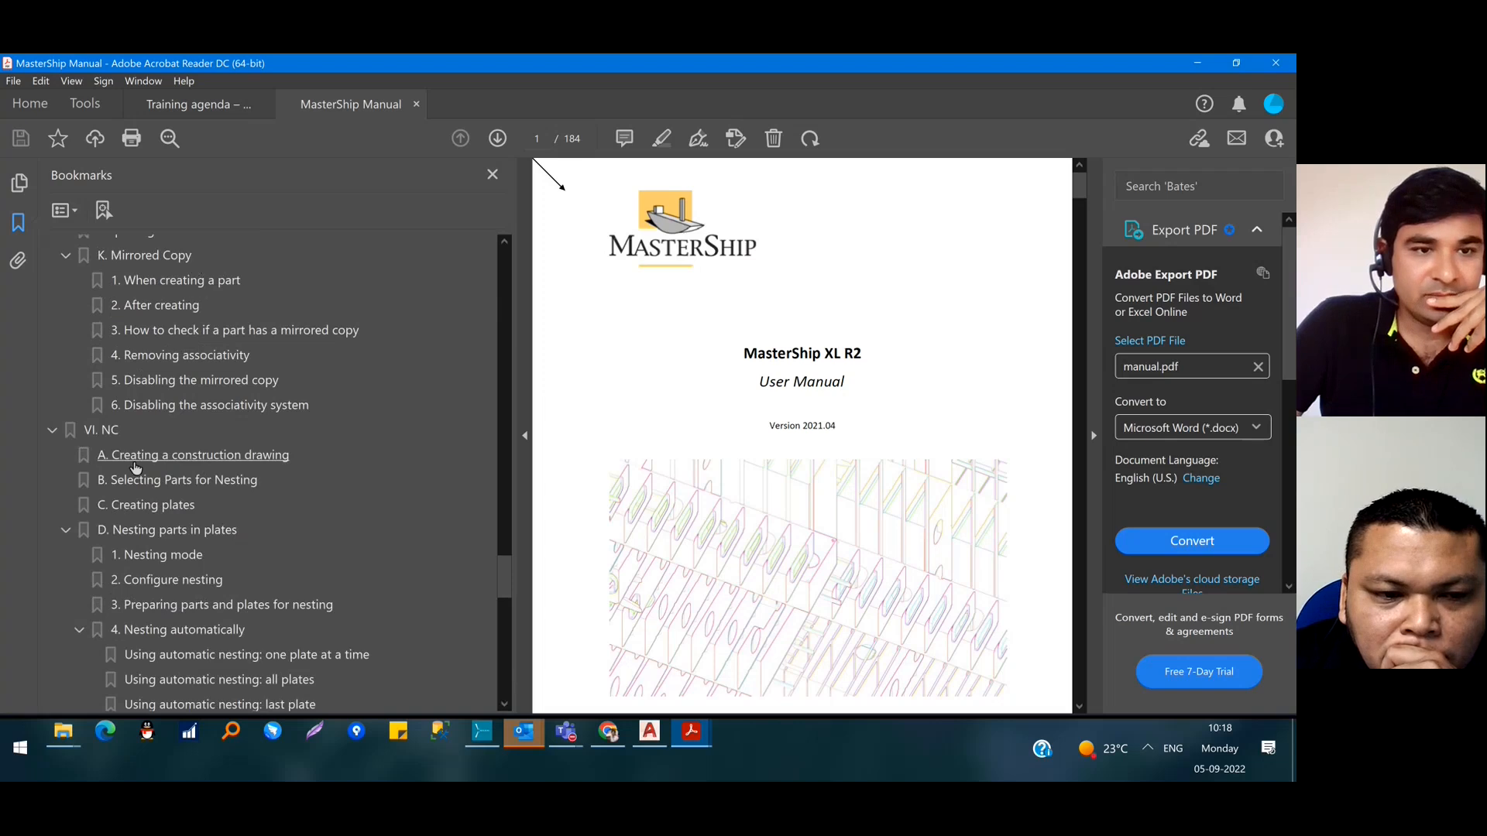
click(102, 432)
Skim the section on creating a construction drawing and go to section B. Selecting Parts for Nesting
scroll(682, 503, down, 3)
scroll(693, 493, down, 8)
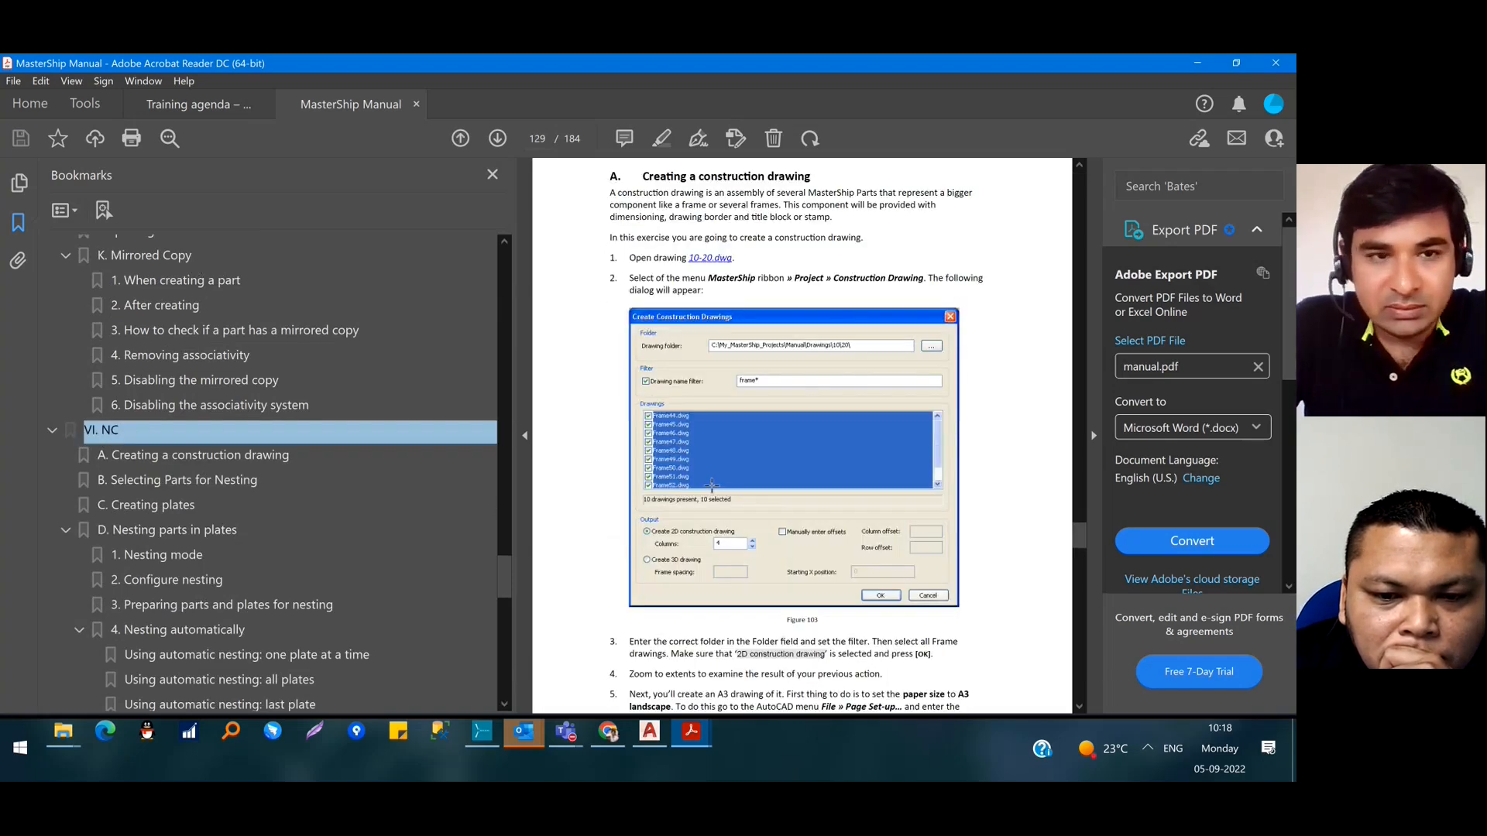
scroll(712, 485, down, 5)
click(200, 480)
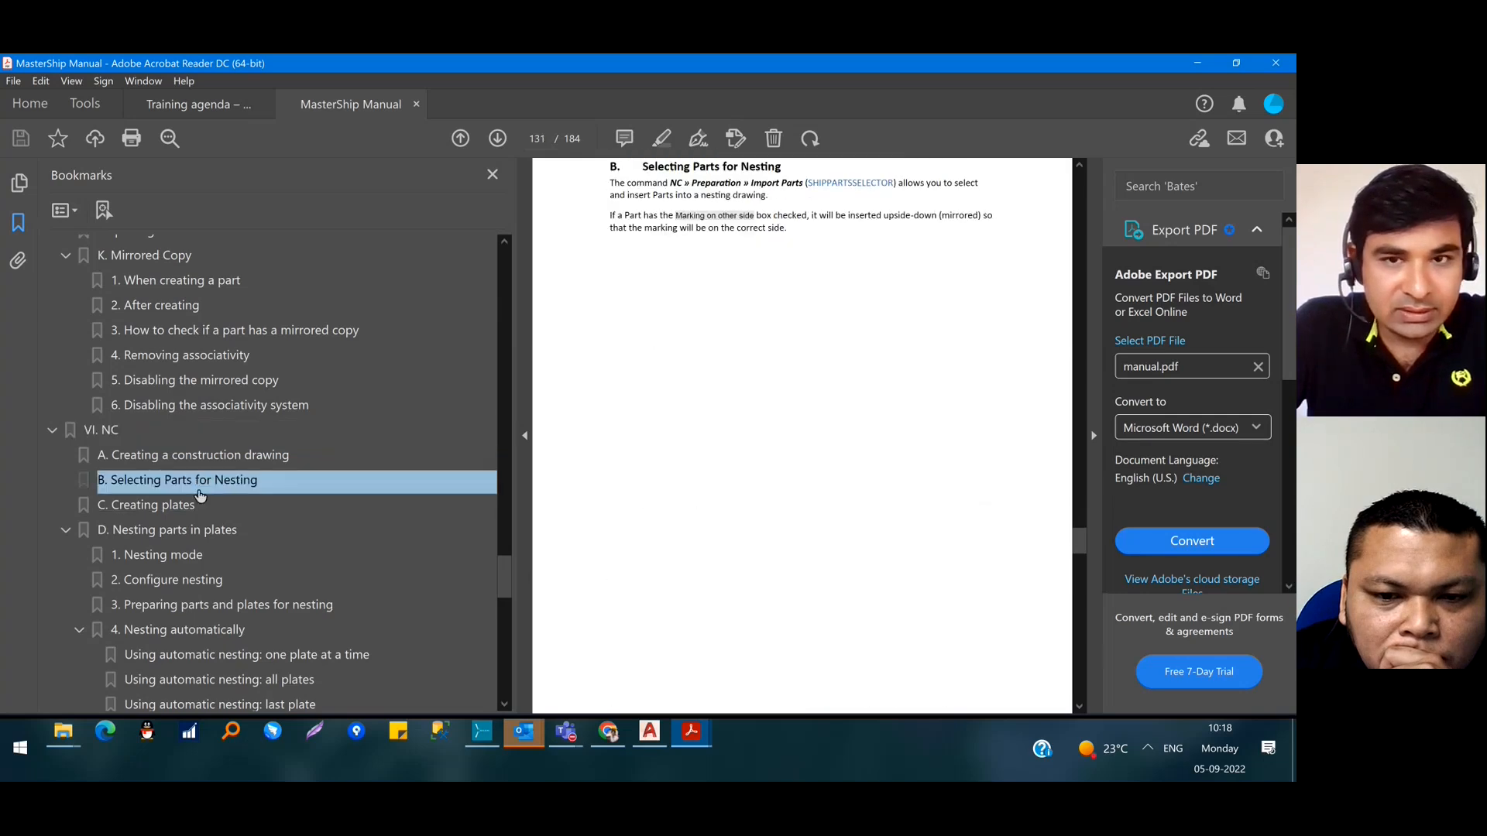
Read through the manual from selecting parts and creating plates to nesting configuration, preparation and automatic nesting
scroll(922, 521, down, 5)
scroll(884, 511, down, 10)
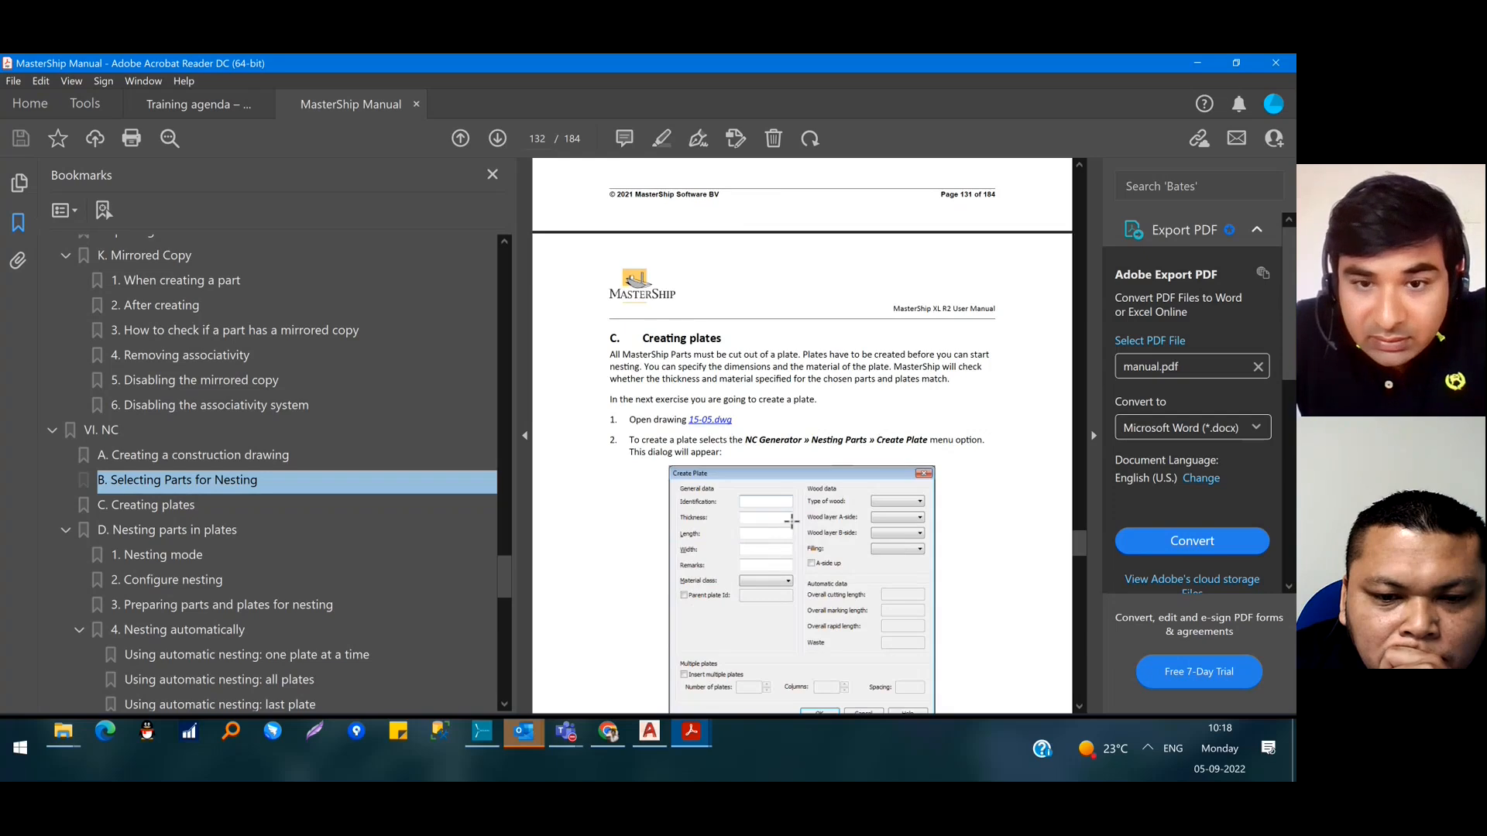
scroll(895, 548, down, 3)
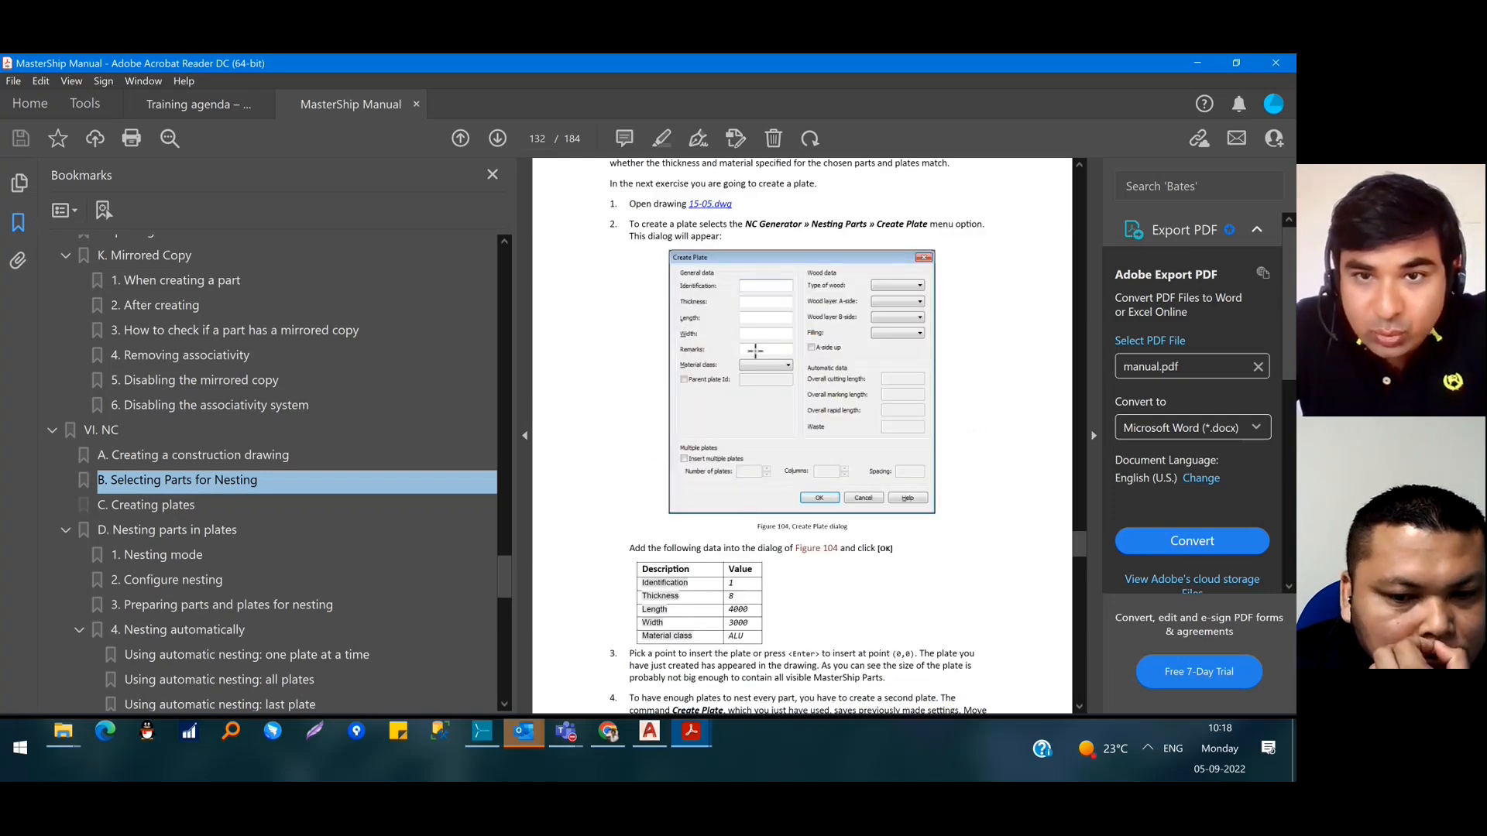
scroll(852, 368, down, 3)
scroll(858, 371, down, 10)
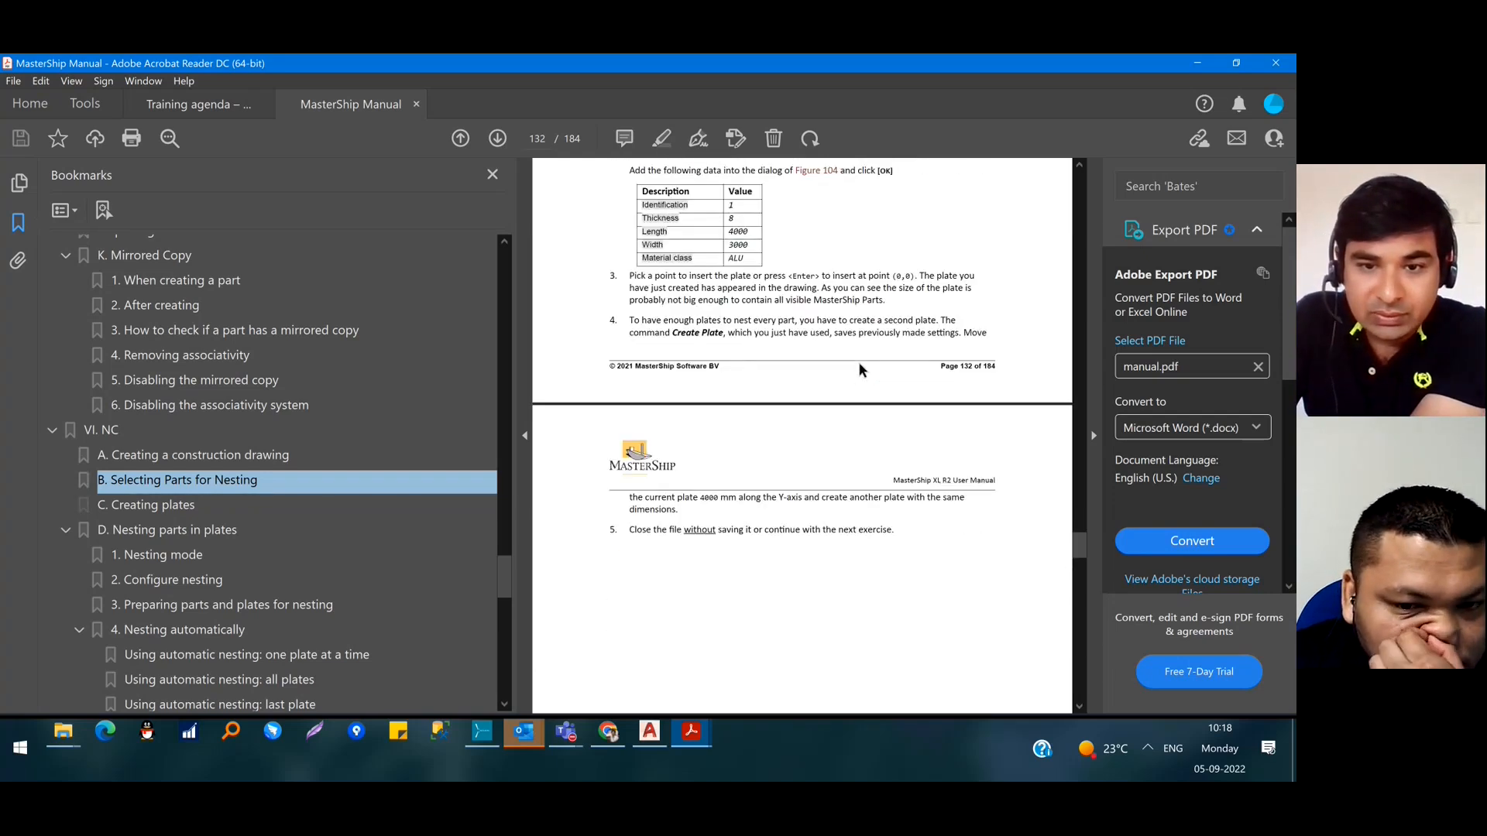
scroll(887, 358, down, 8)
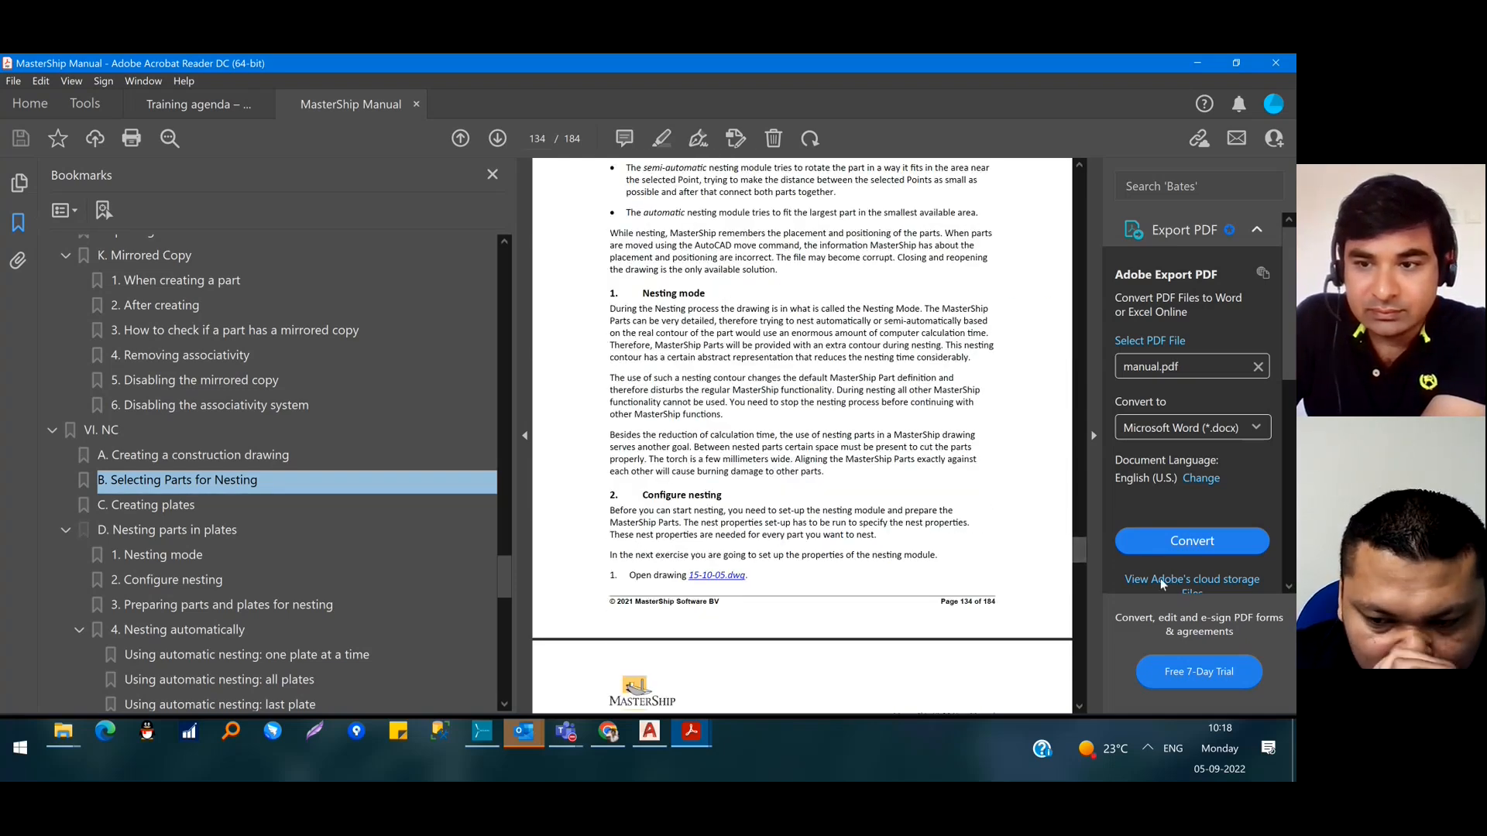
drag(1081, 553, 1080, 550)
scroll(881, 498, down, 1)
scroll(881, 499, down, 10)
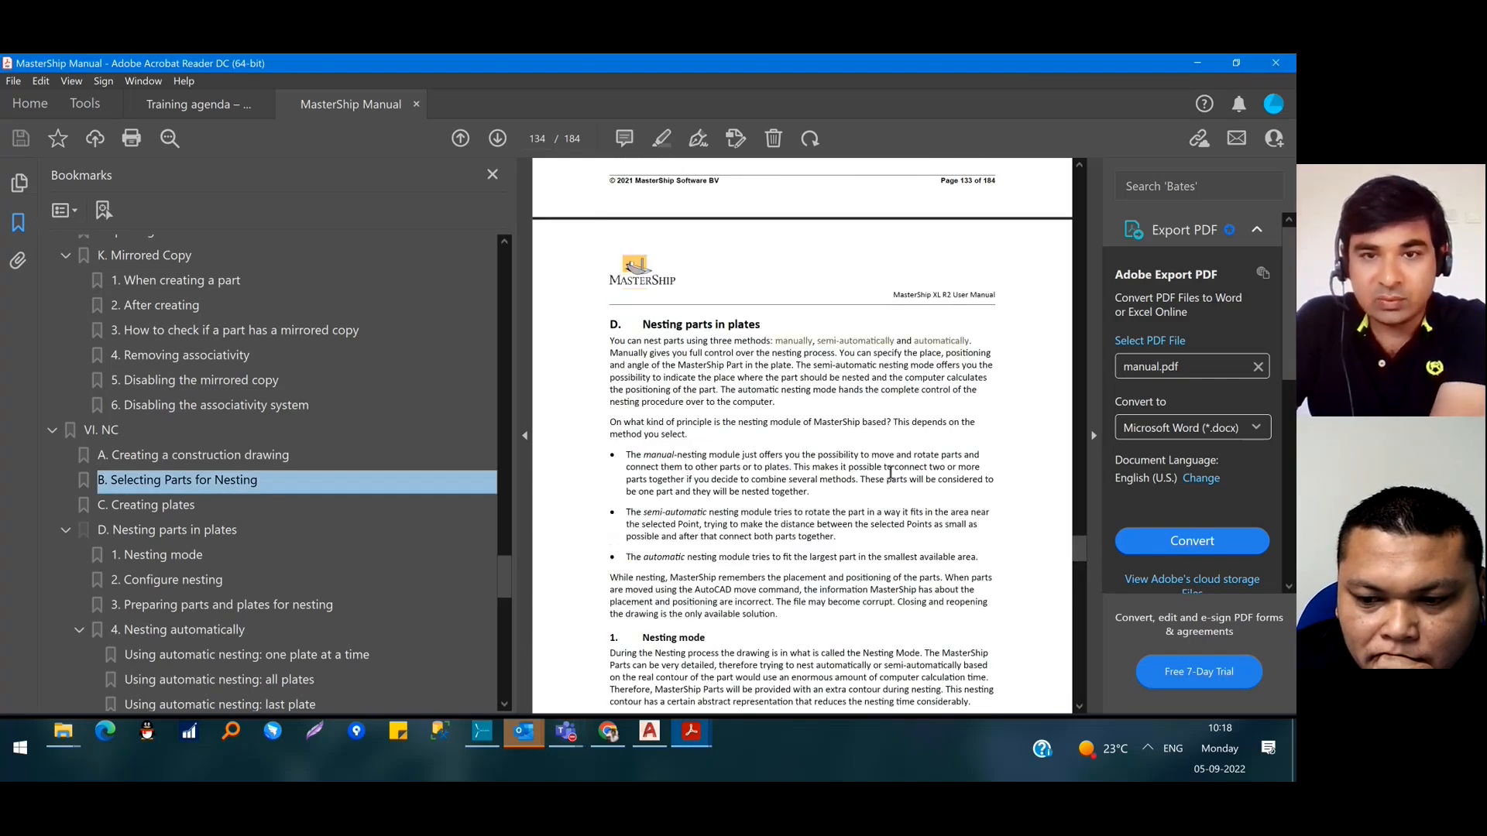
scroll(887, 459, down, 12)
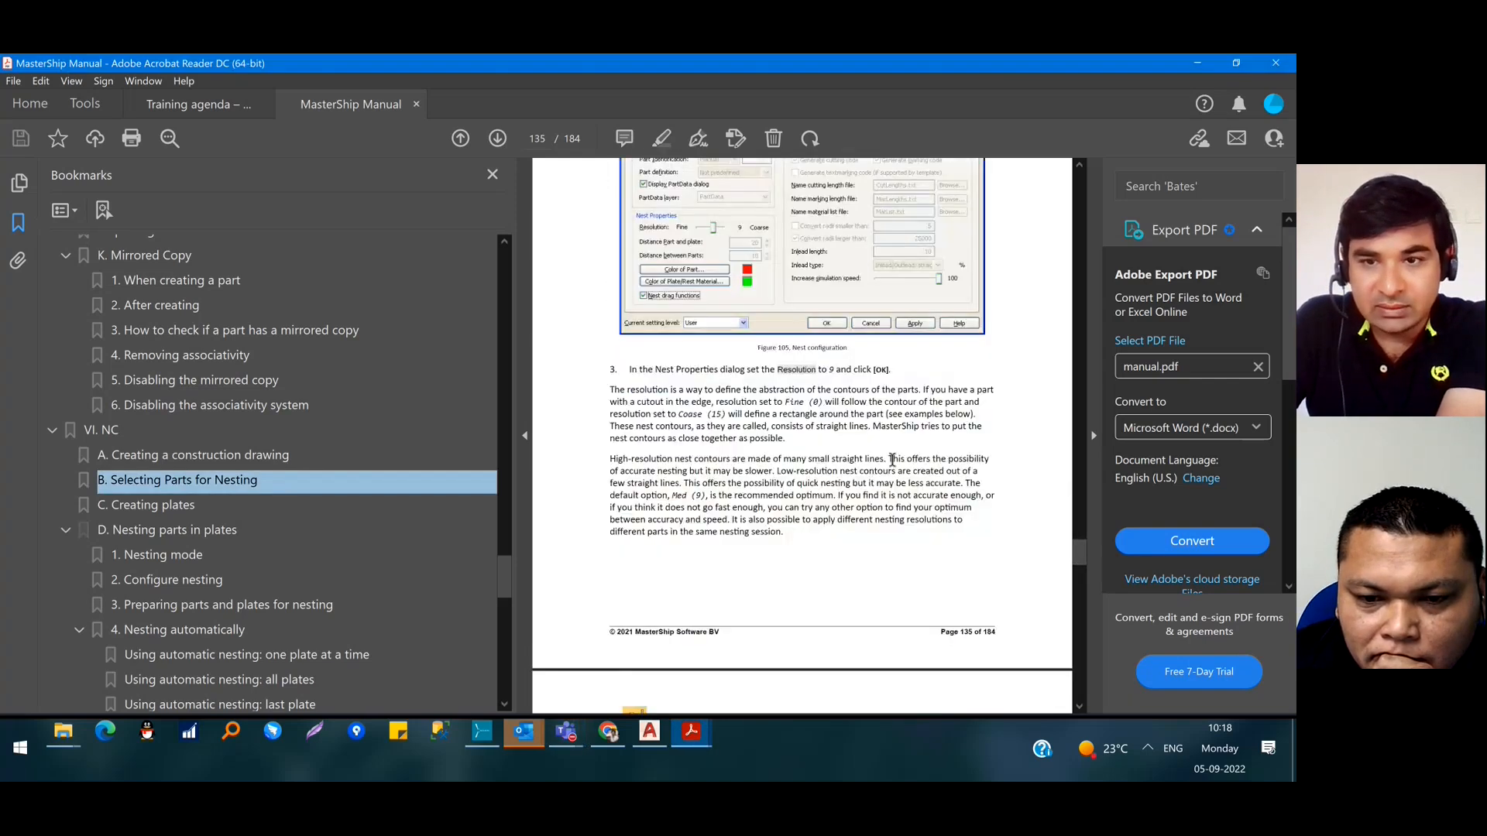
scroll(898, 460, down, 10)
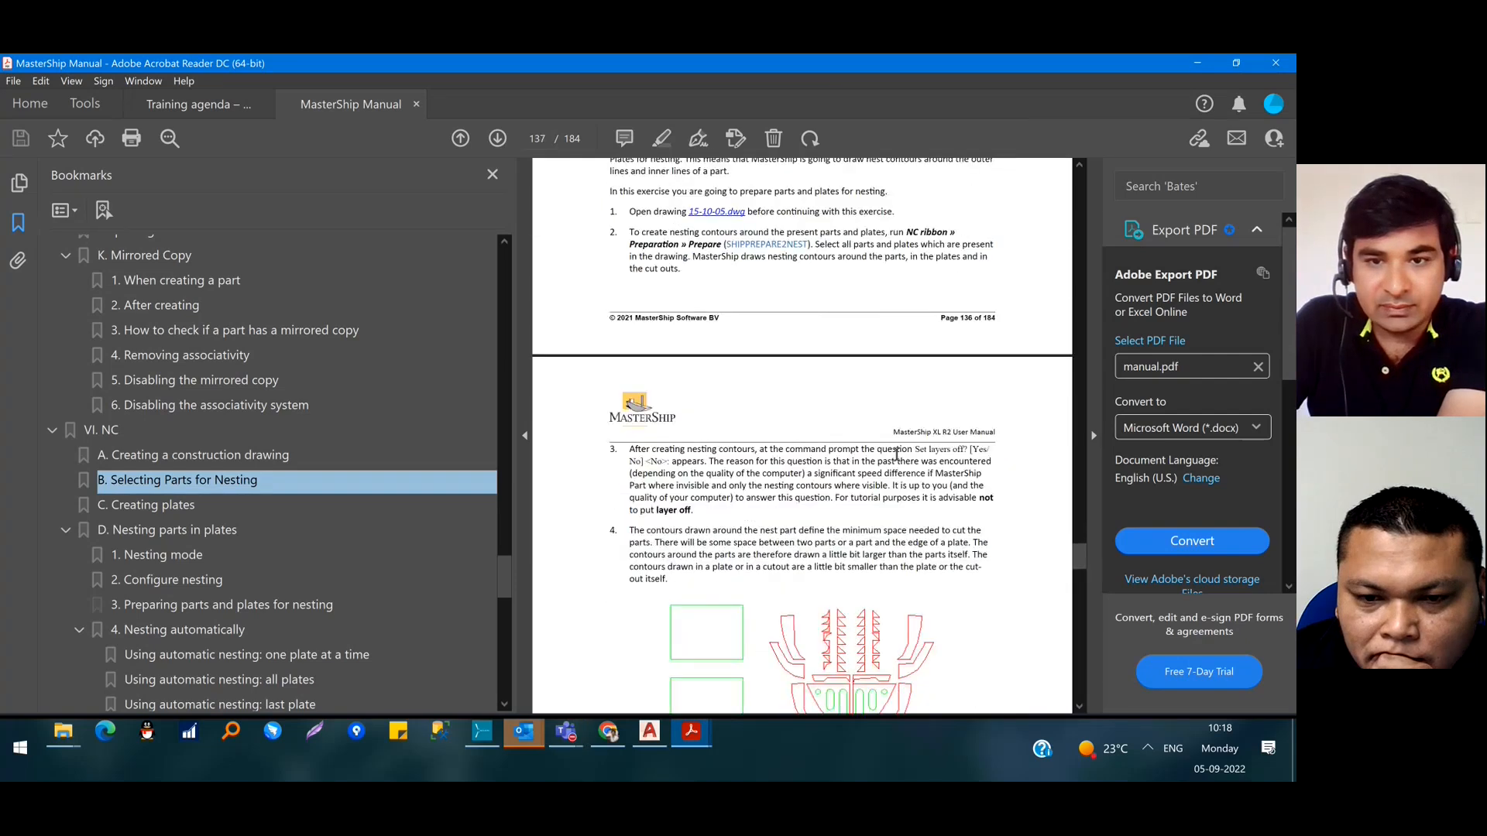
scroll(917, 468, down, 12)
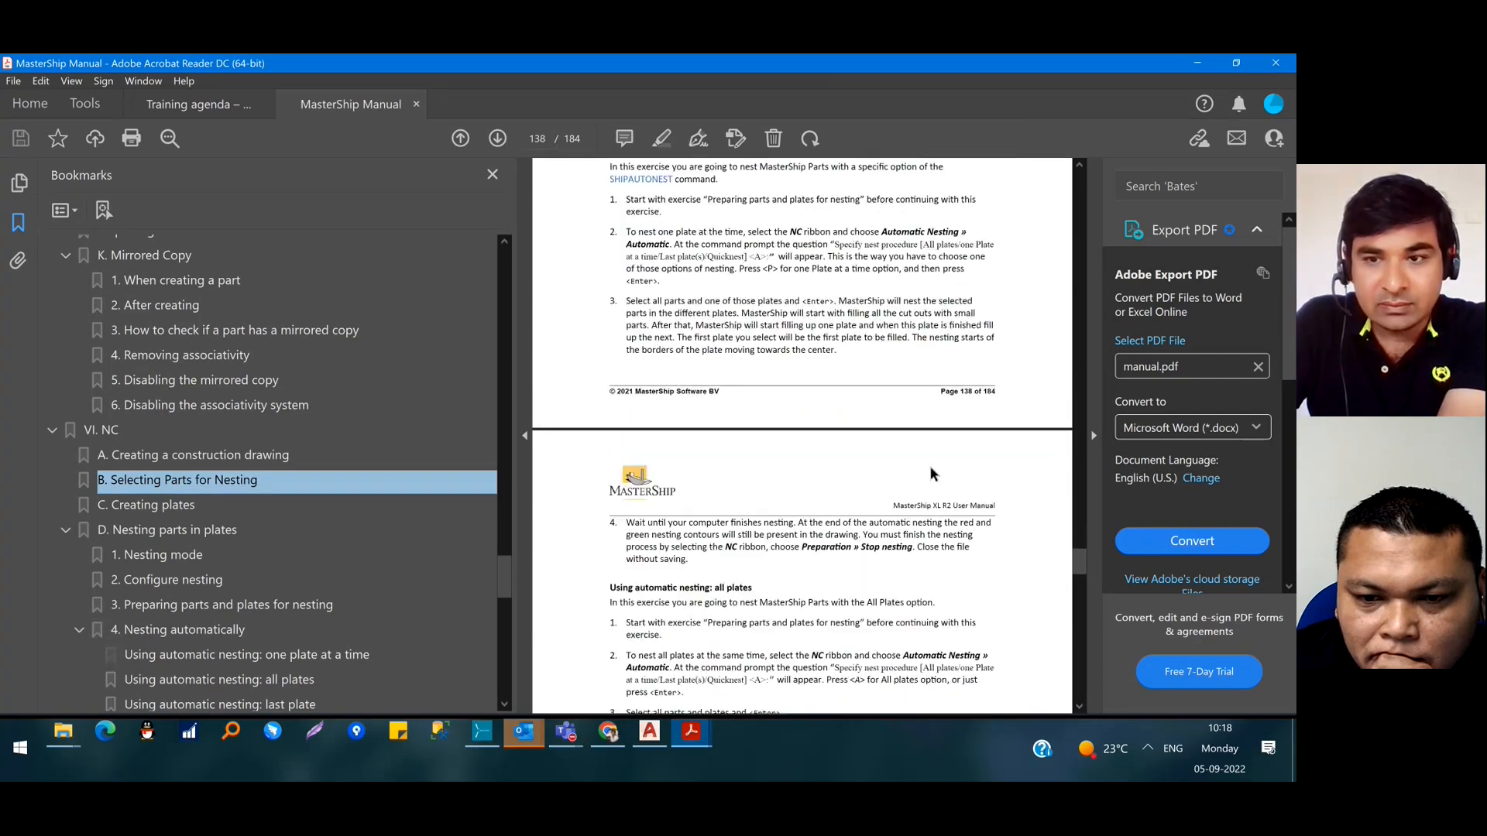
scroll(944, 471, down, 10)
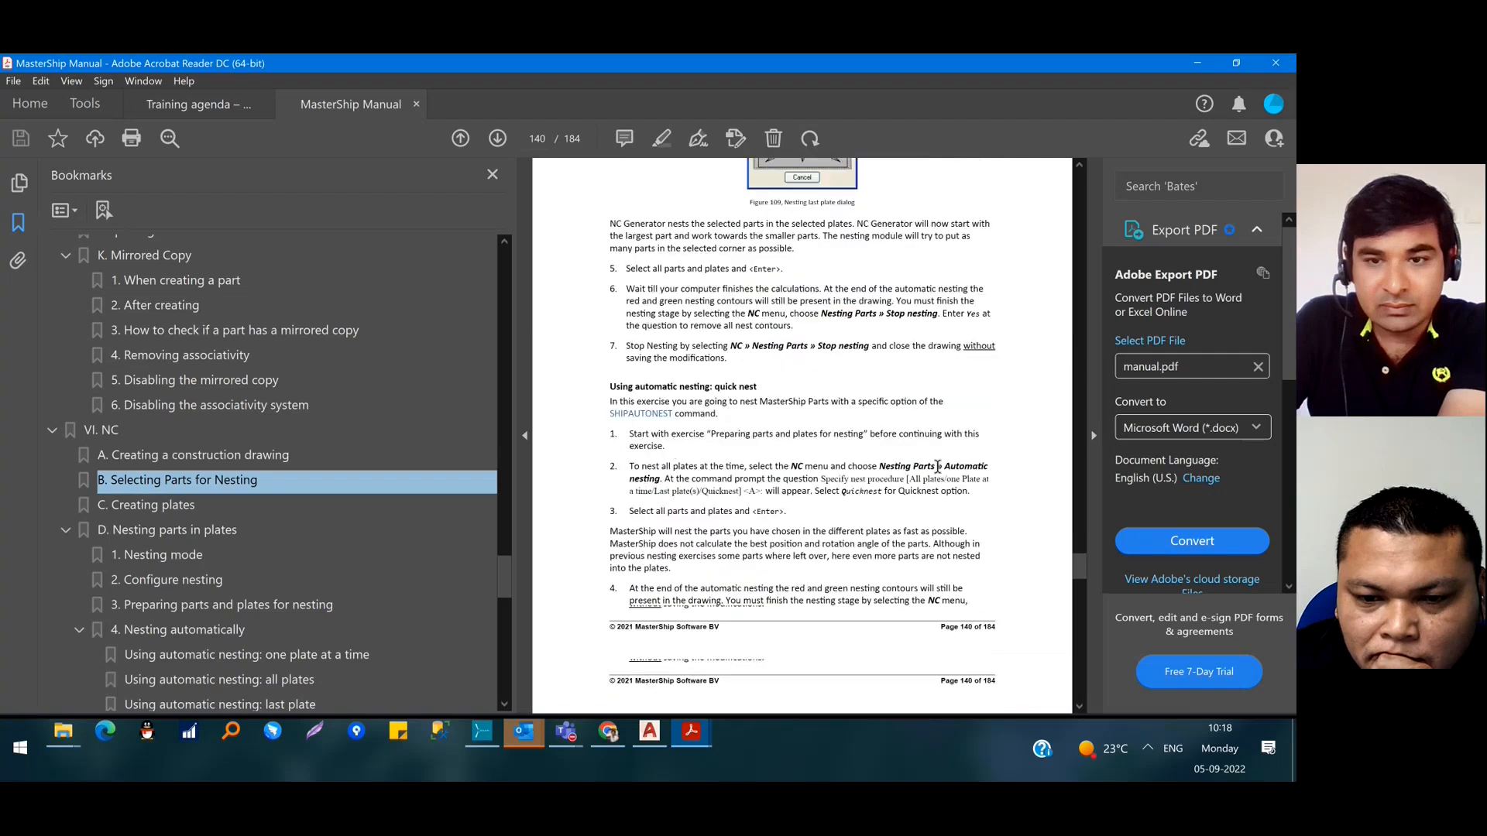
Return to section A. Creating a construction drawing and read on through the Create Plate exercise
click(154, 455)
scroll(759, 444, up, 2)
scroll(798, 442, down, 4)
scroll(805, 442, down, 12)
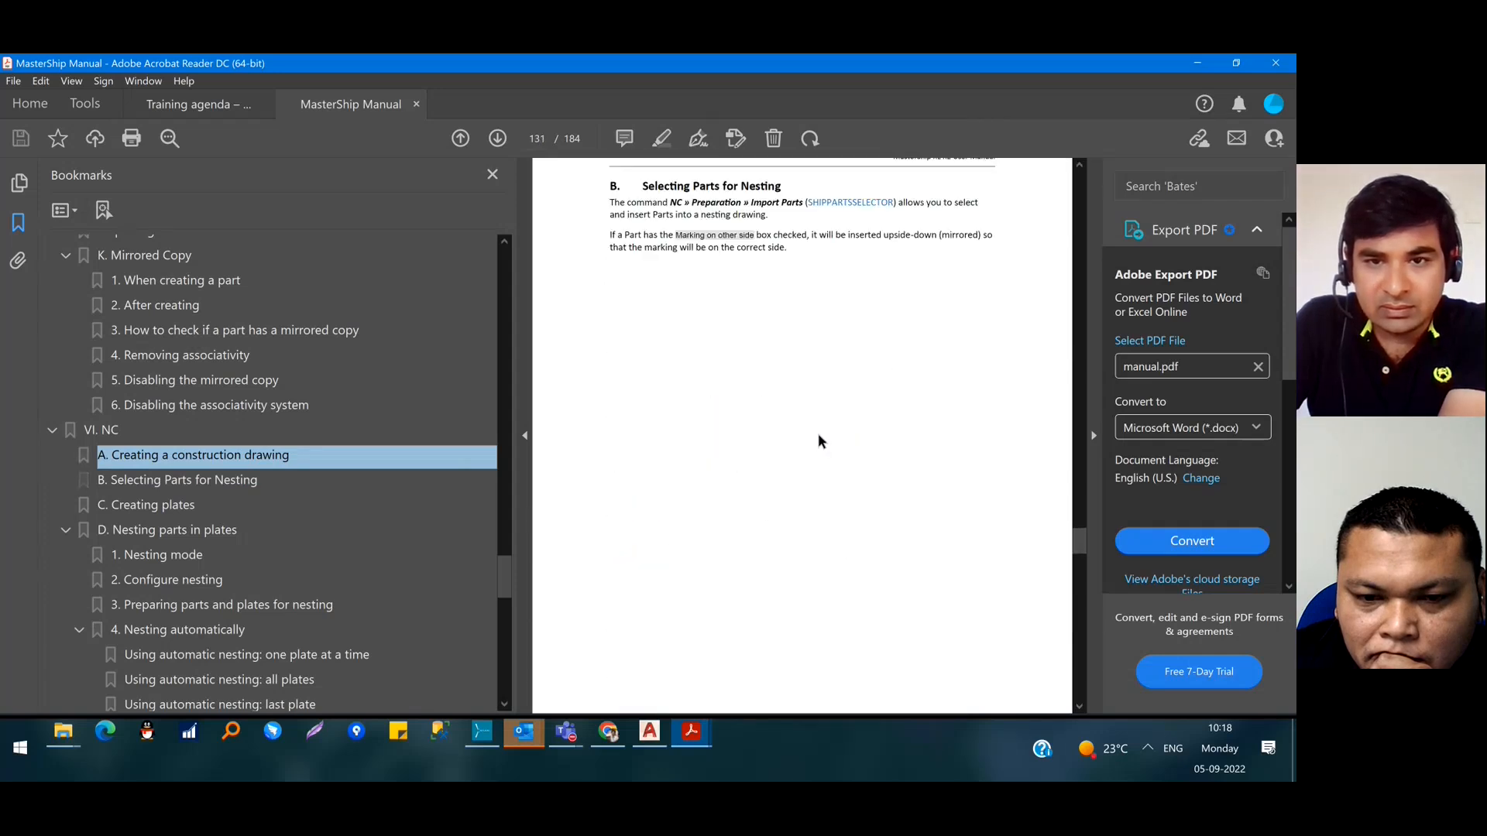
scroll(820, 442, down, 5)
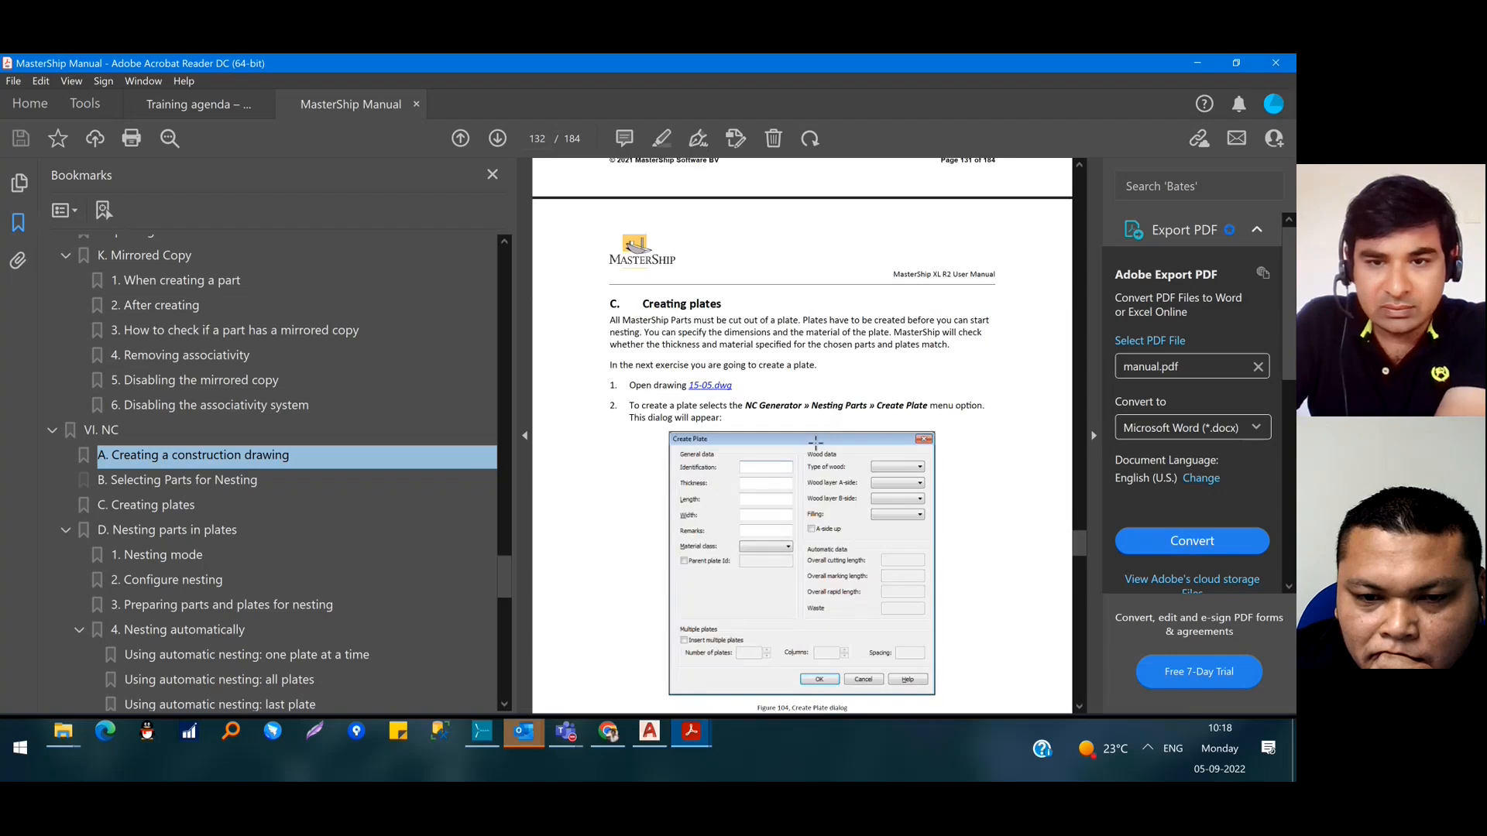
scroll(764, 492, down, 3)
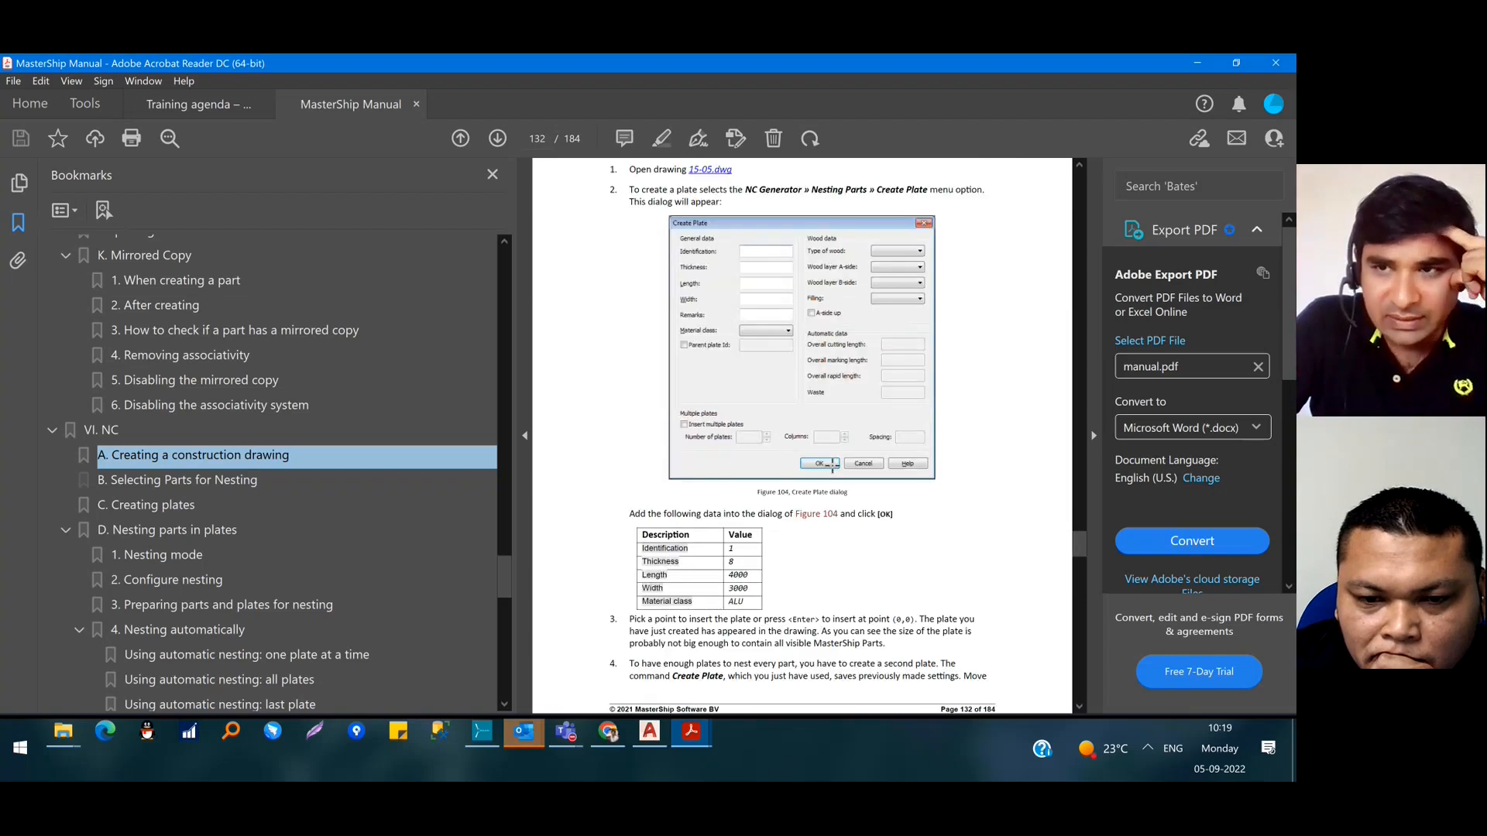
Minimize the manual, switch back to AutoCAD and look through the generated parts list
click(1196, 64)
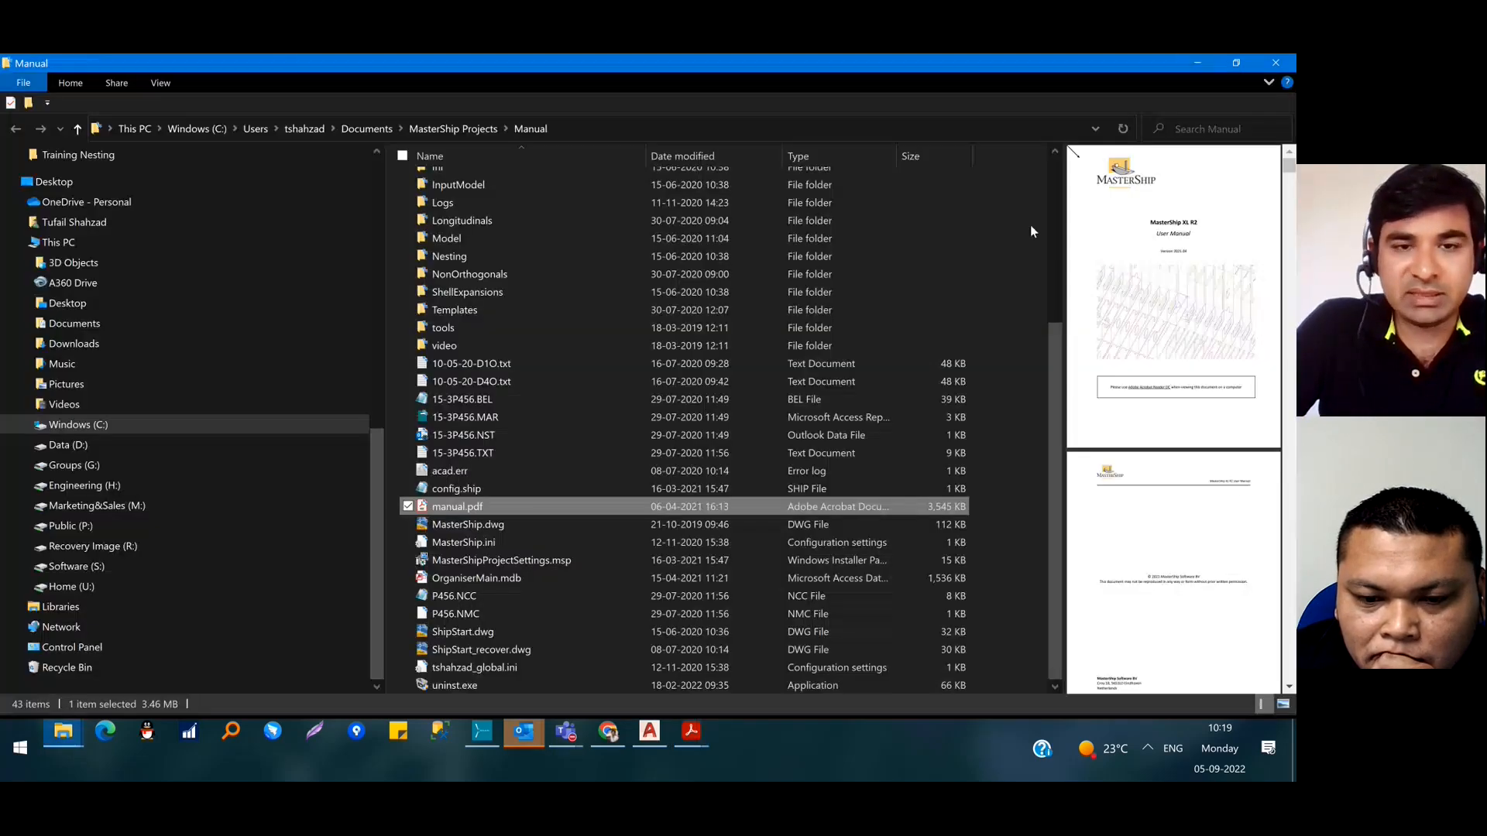
click(658, 731)
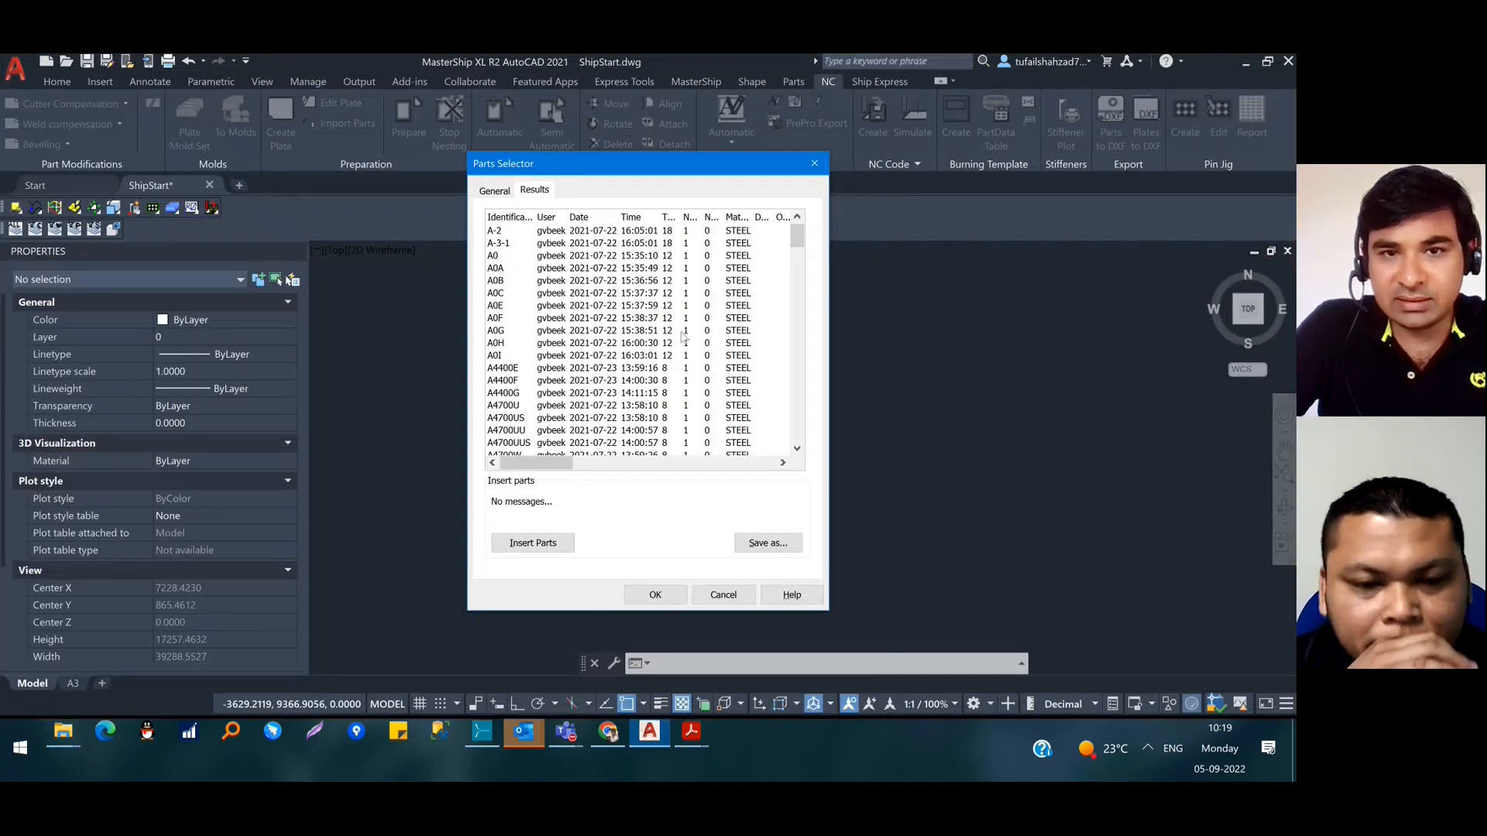
scroll(681, 325, down, 10)
scroll(683, 332, down, 5)
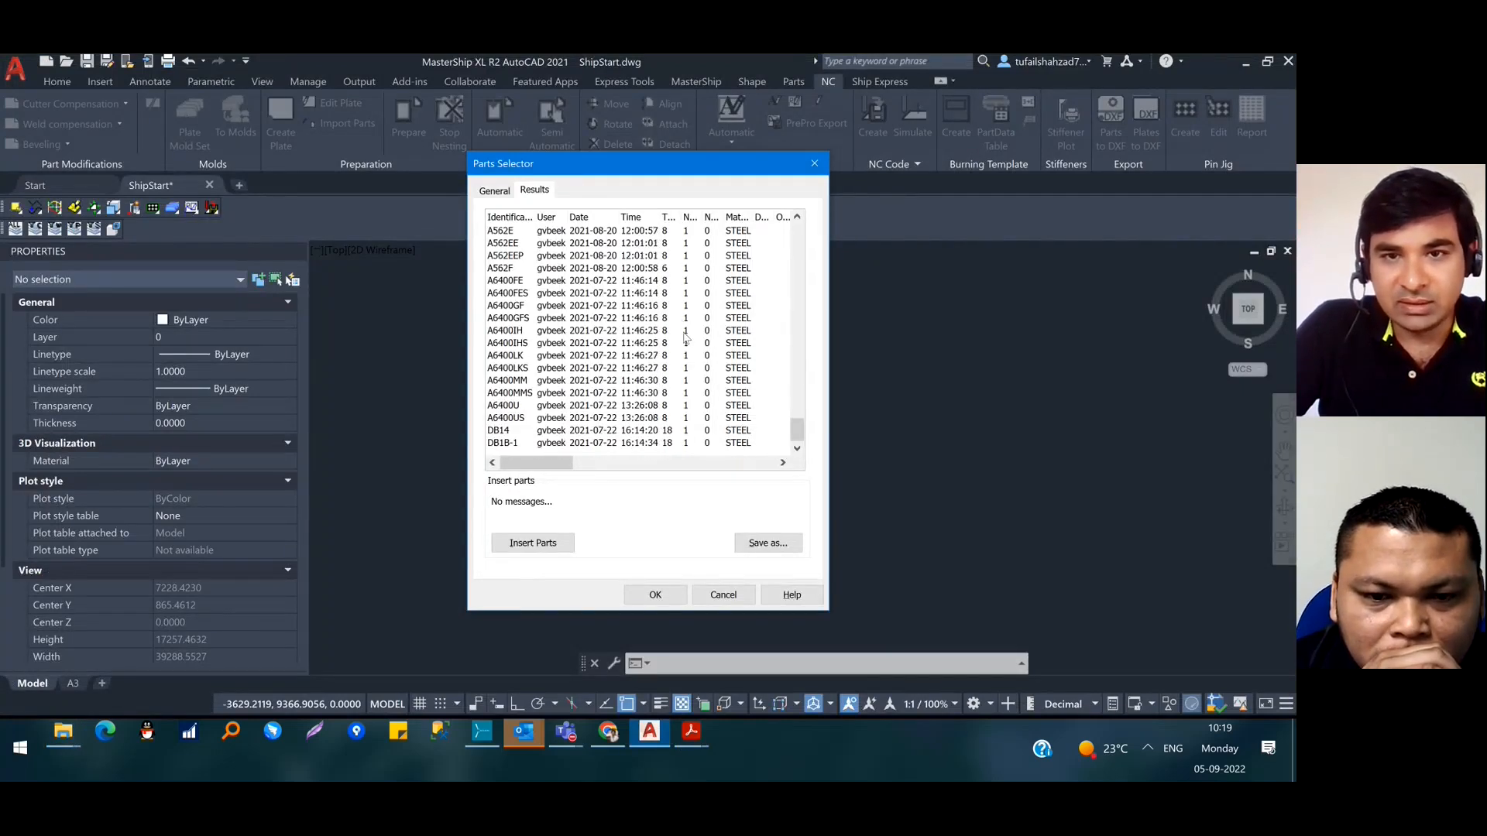
scroll(647, 410, up, 5)
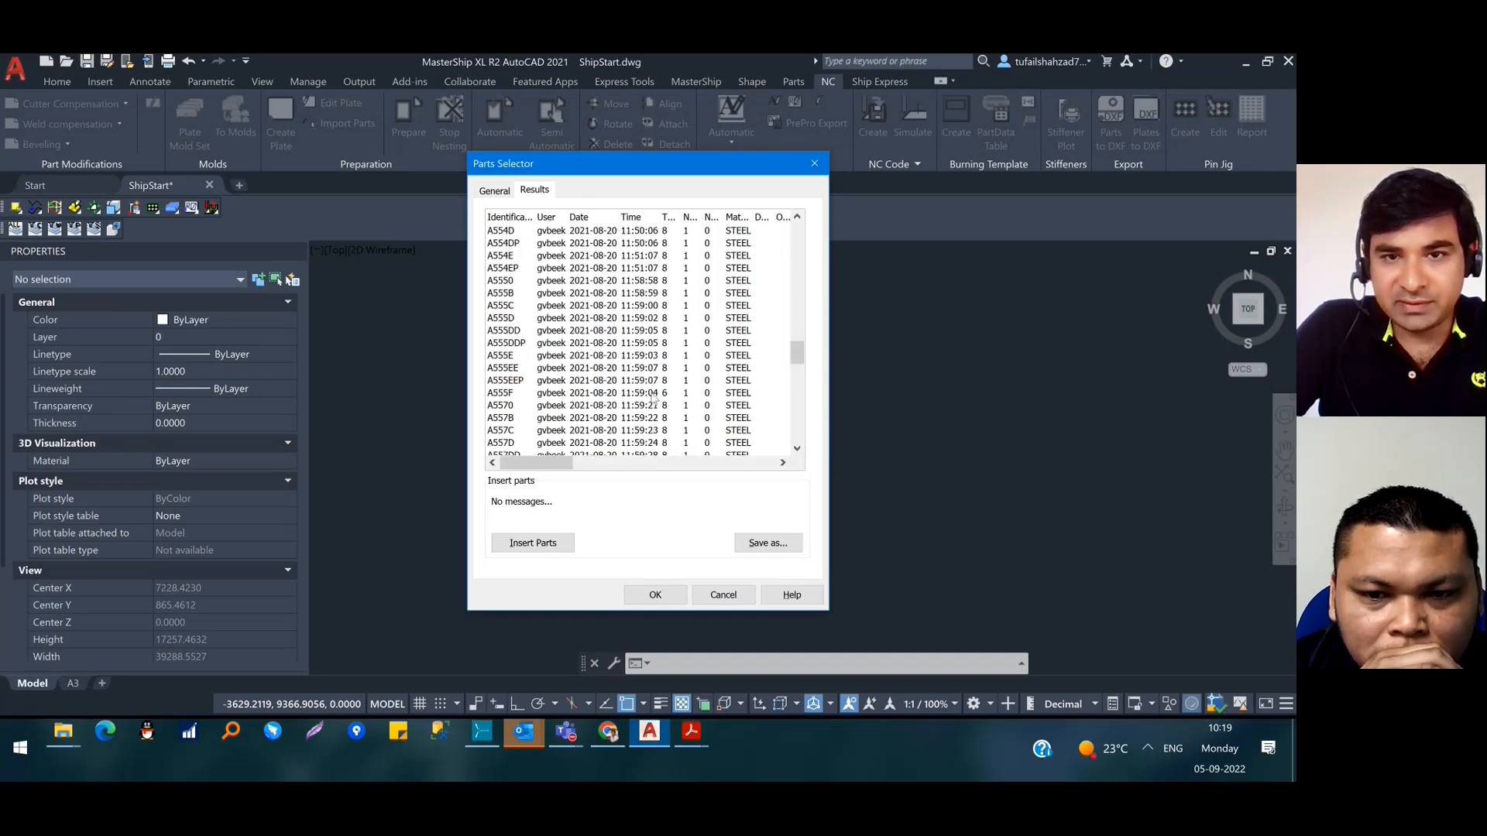
scroll(653, 371, up, 6)
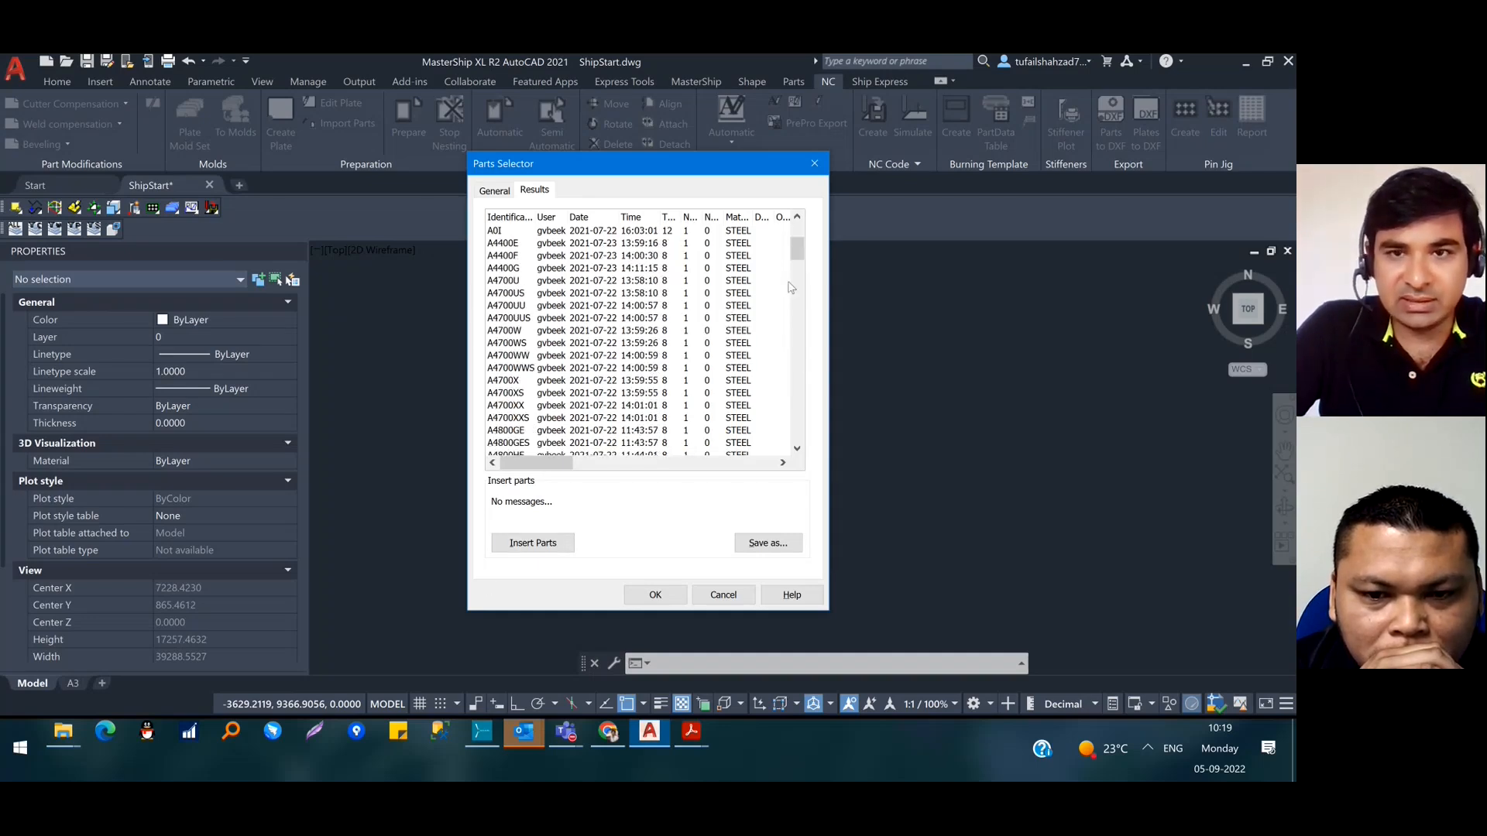
drag(505, 463, 457, 453)
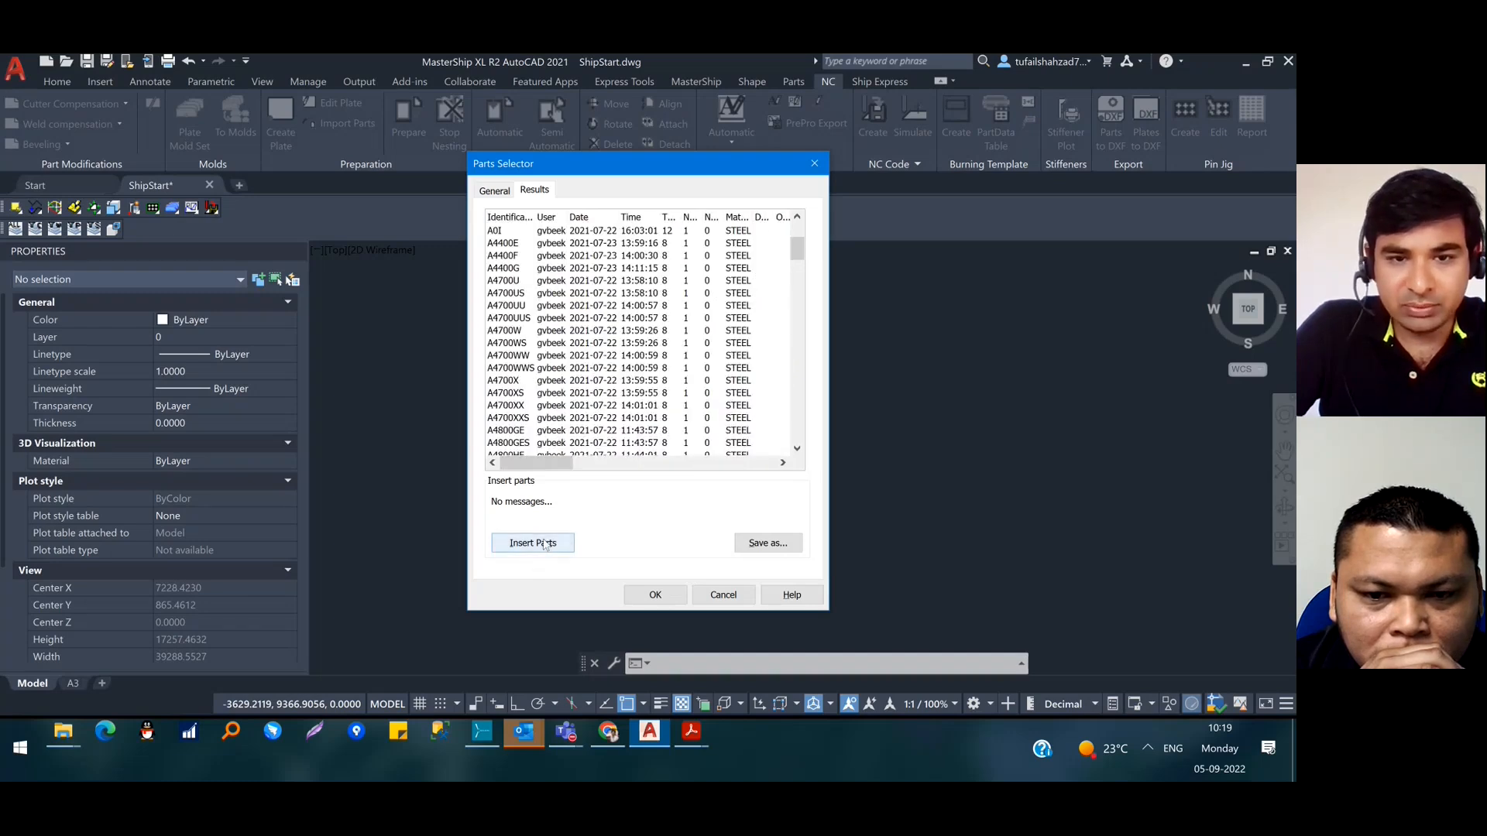
Select all parts in the results list, insert them into the drawing and close the Parts Selector
click(545, 544)
click(751, 397)
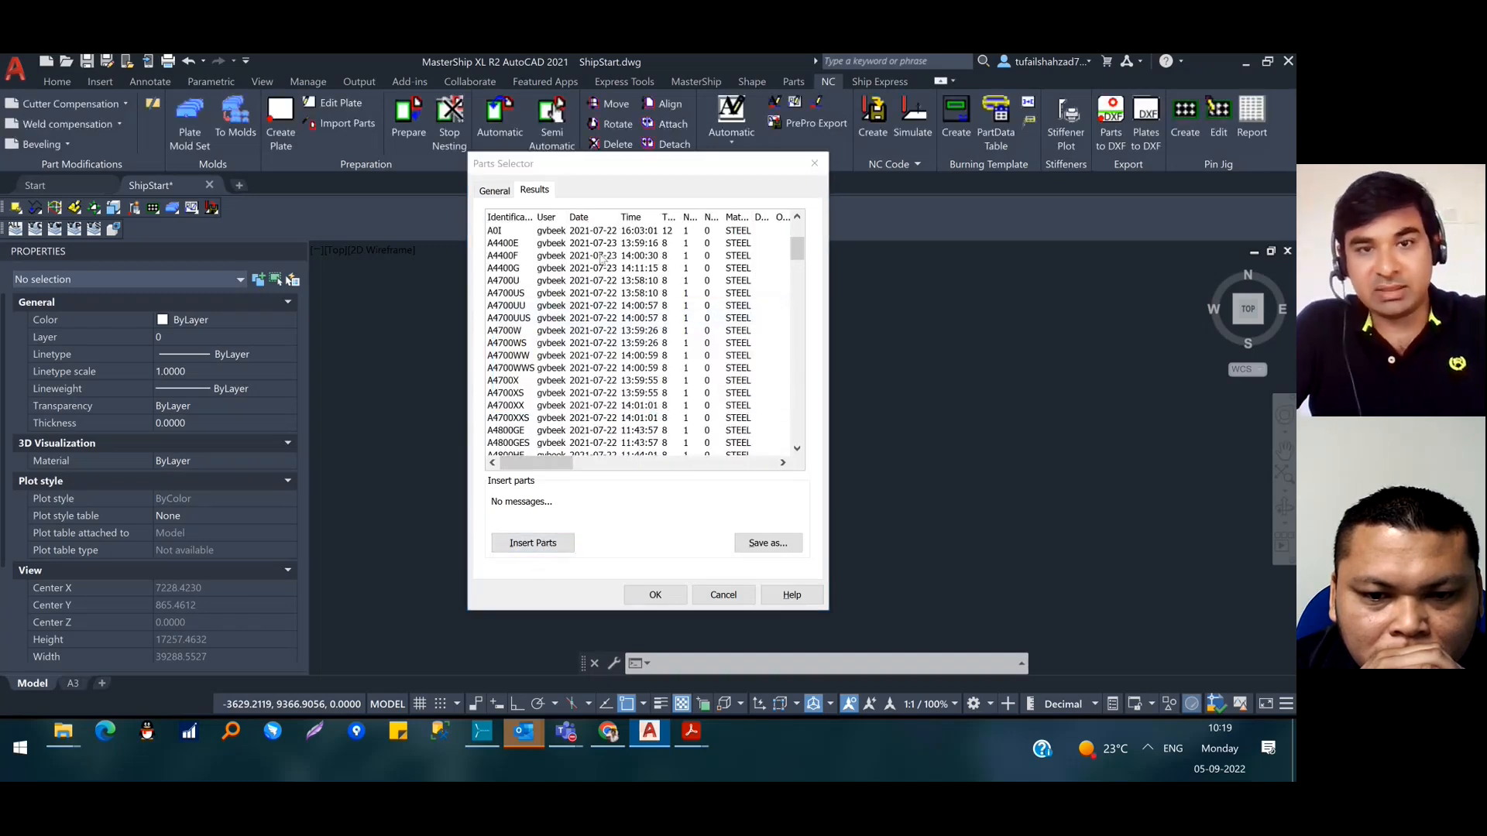
click(530, 242)
key(ctrl+a)
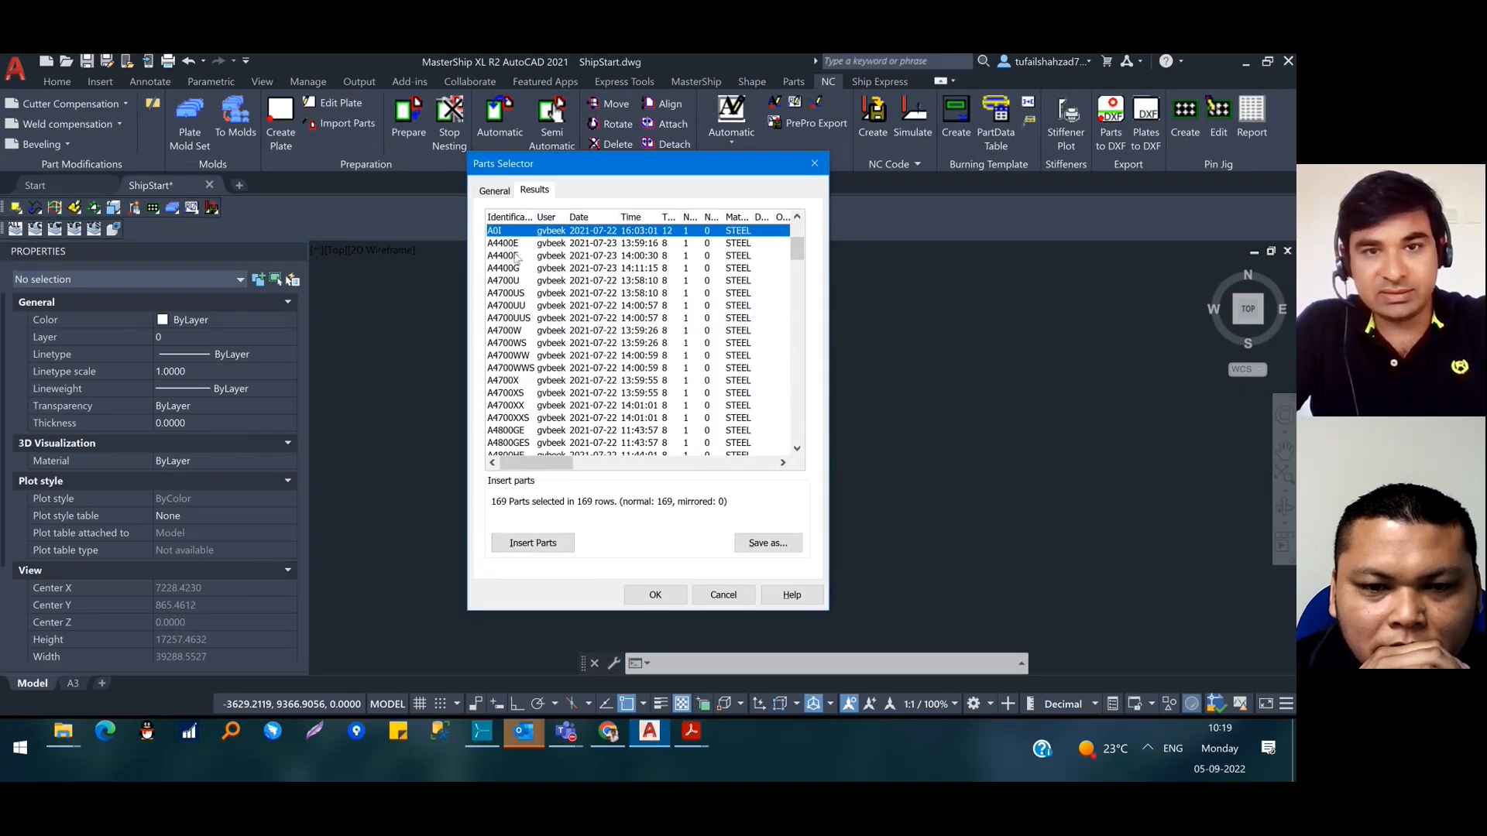
scroll(683, 302, down, 20)
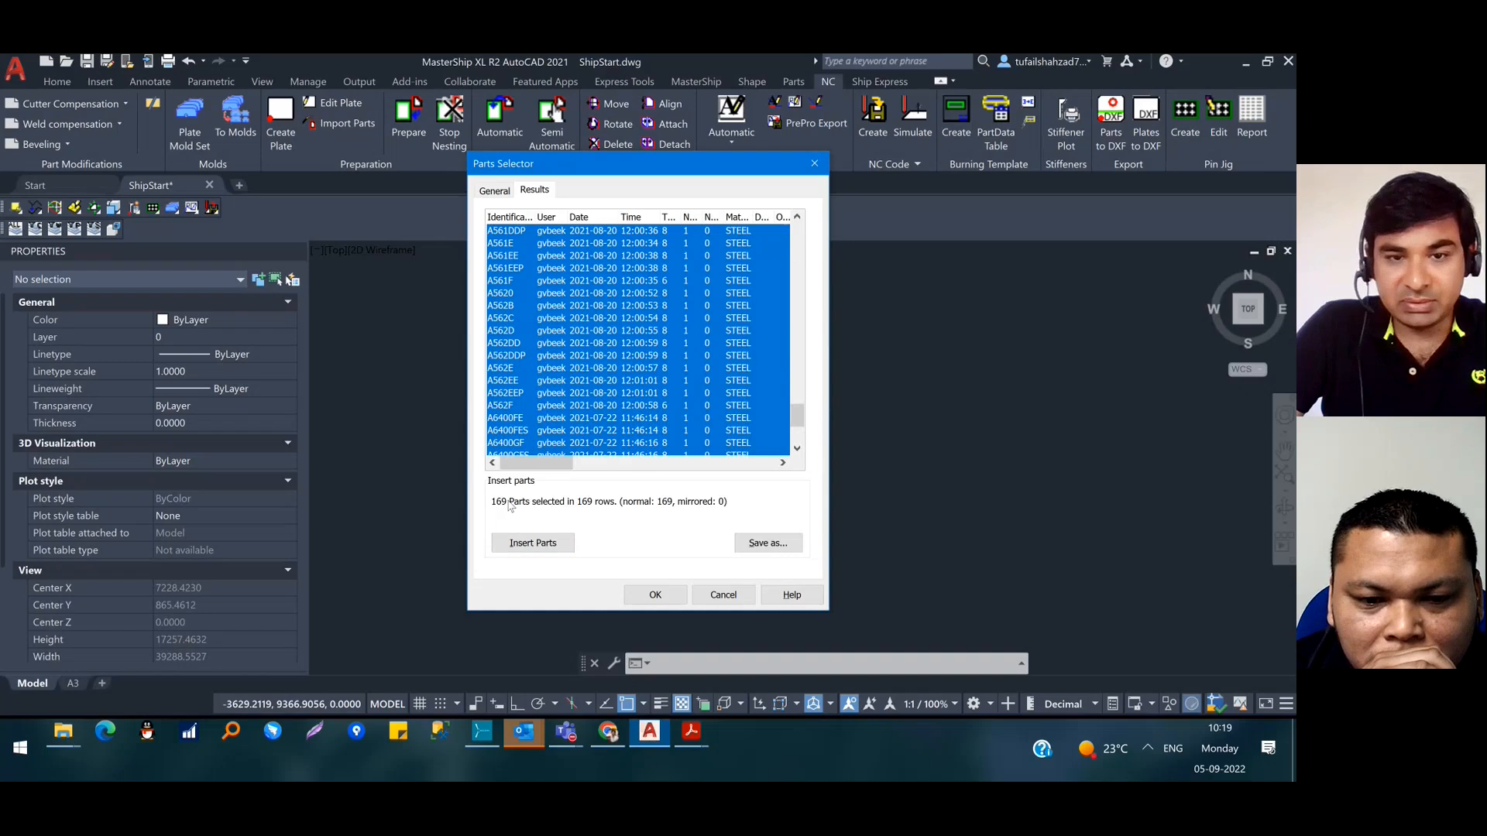
click(532, 542)
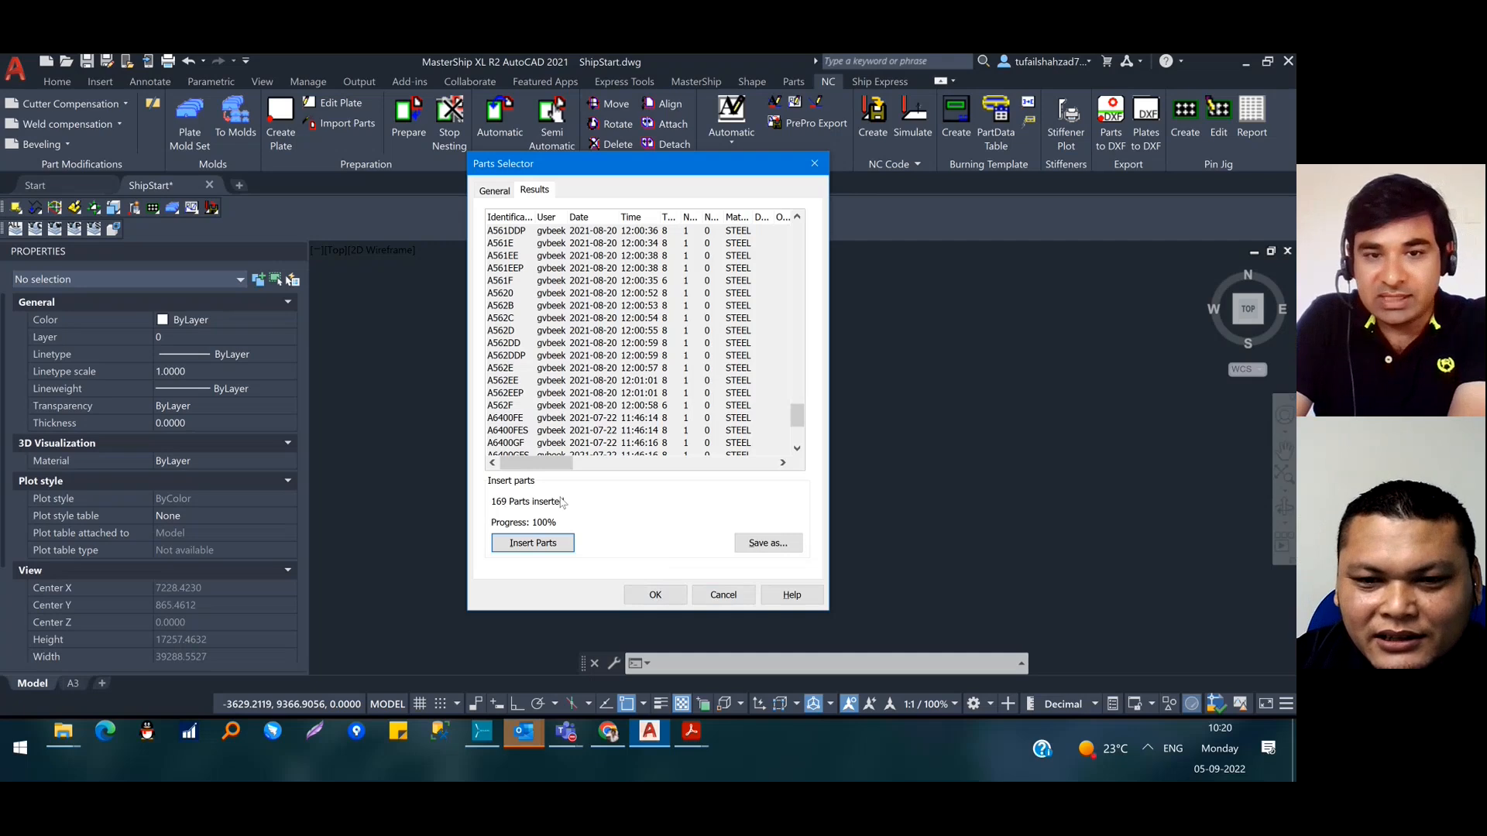
click(655, 595)
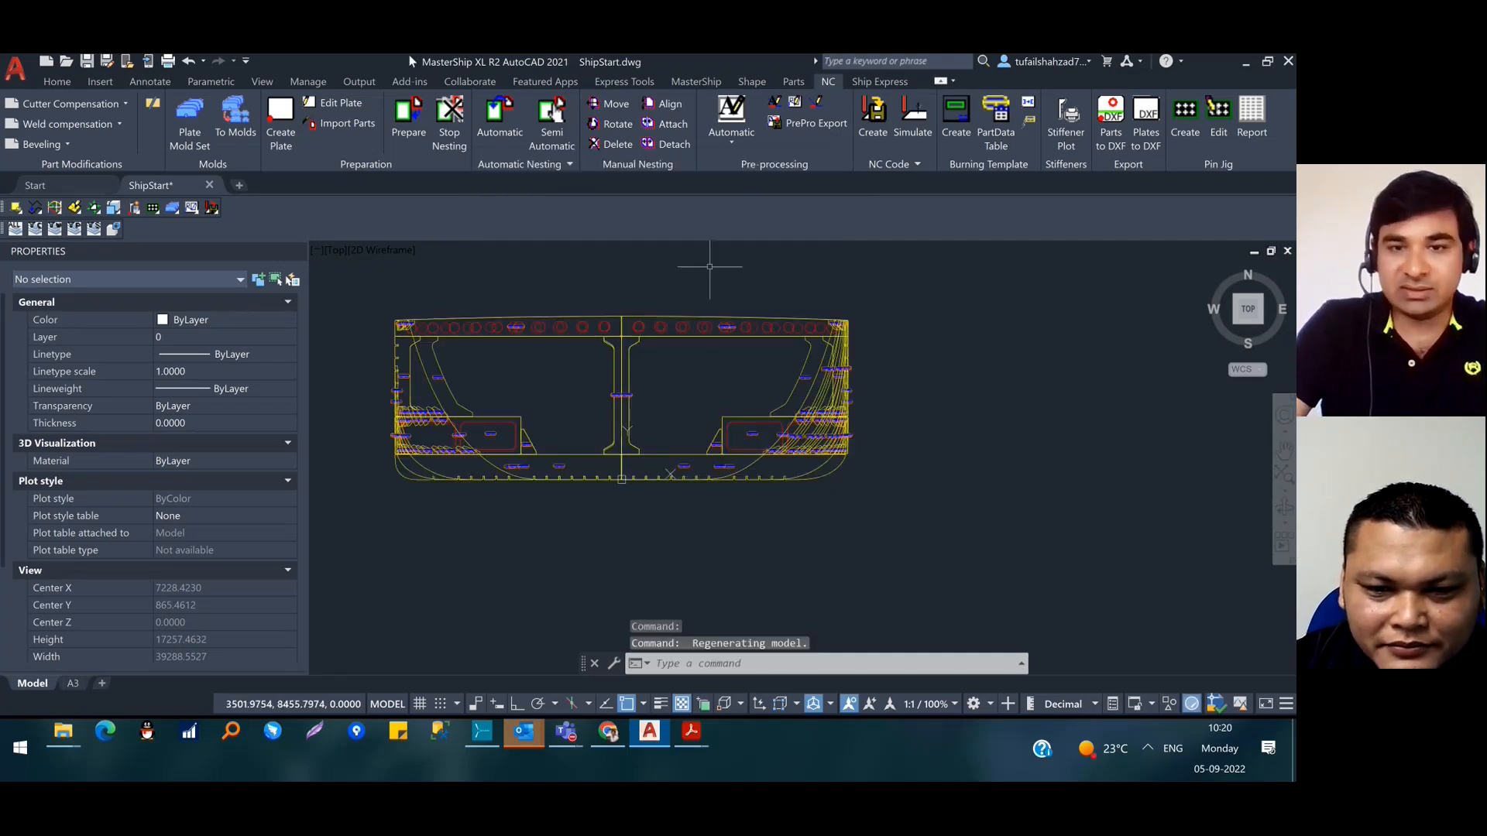
Start creating a plate with identification 5 and a width of 2500, leaving the material class as STEEL
scroll(709, 363, down, 8)
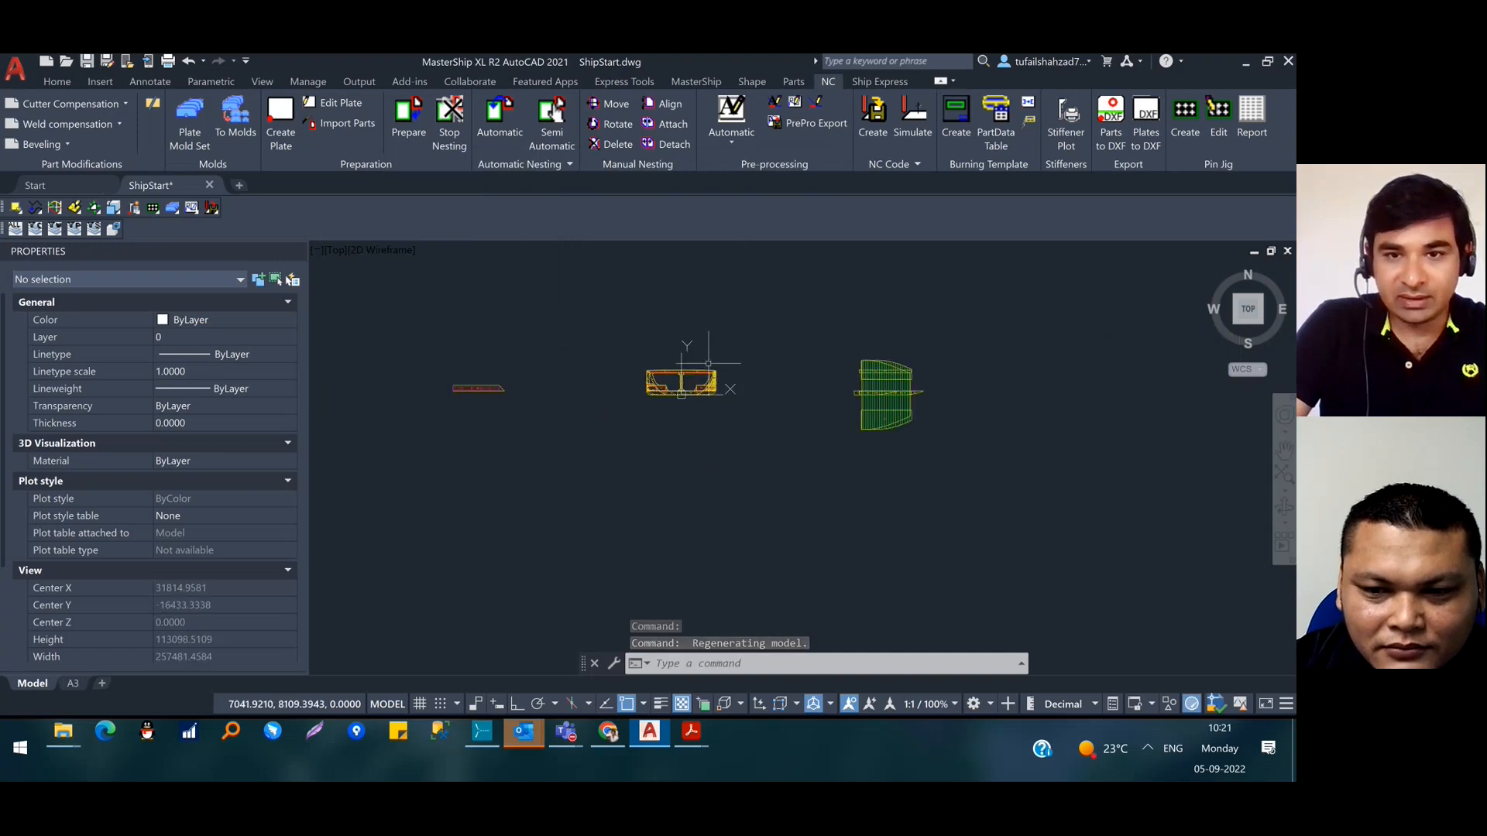
middle_drag(708, 362, 774, 483)
scroll(784, 542, up, 2)
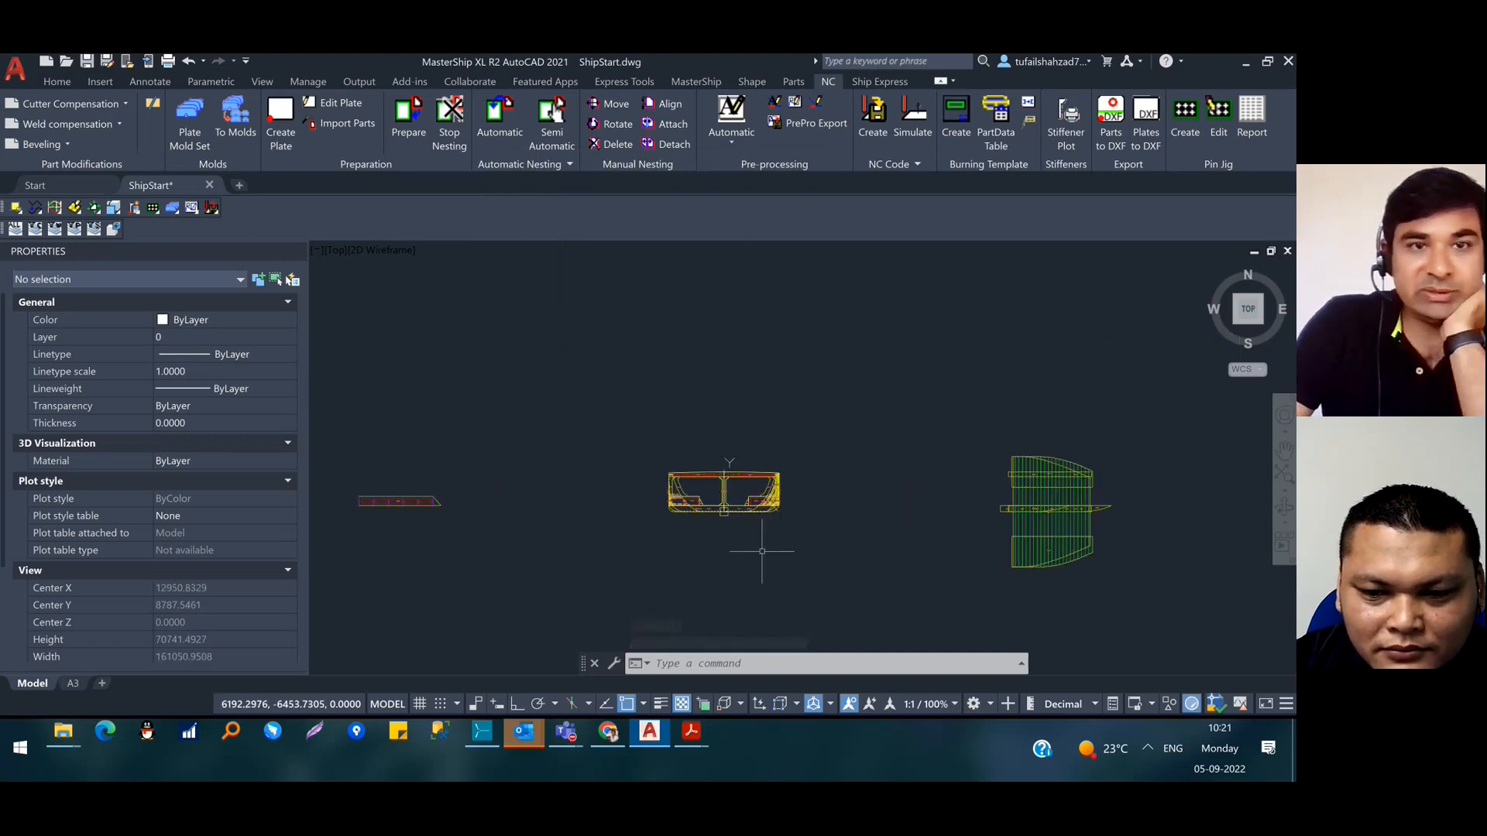
click(285, 130)
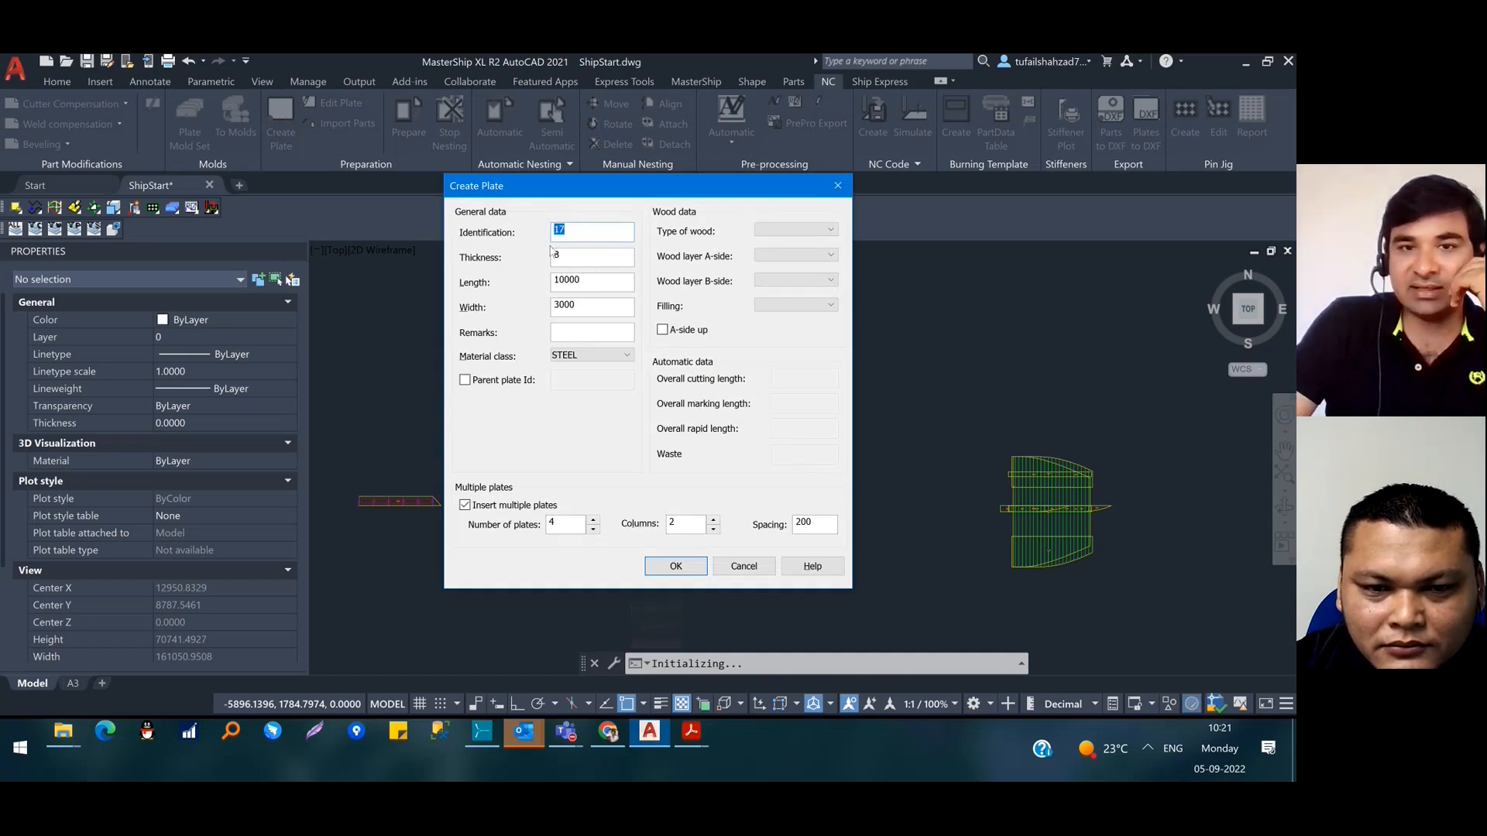
text(5)
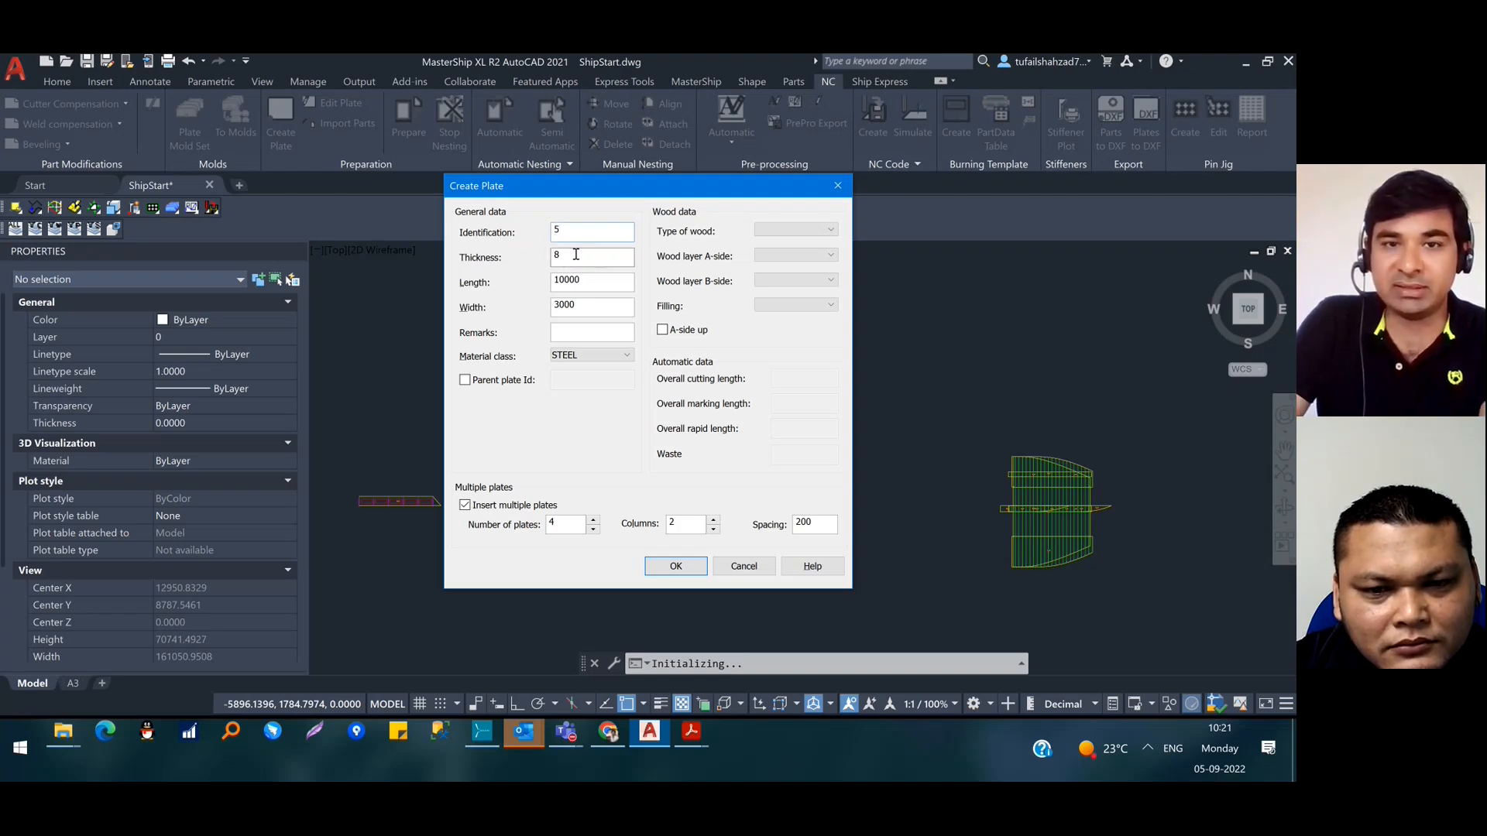
drag(576, 254, 526, 311)
text(2)
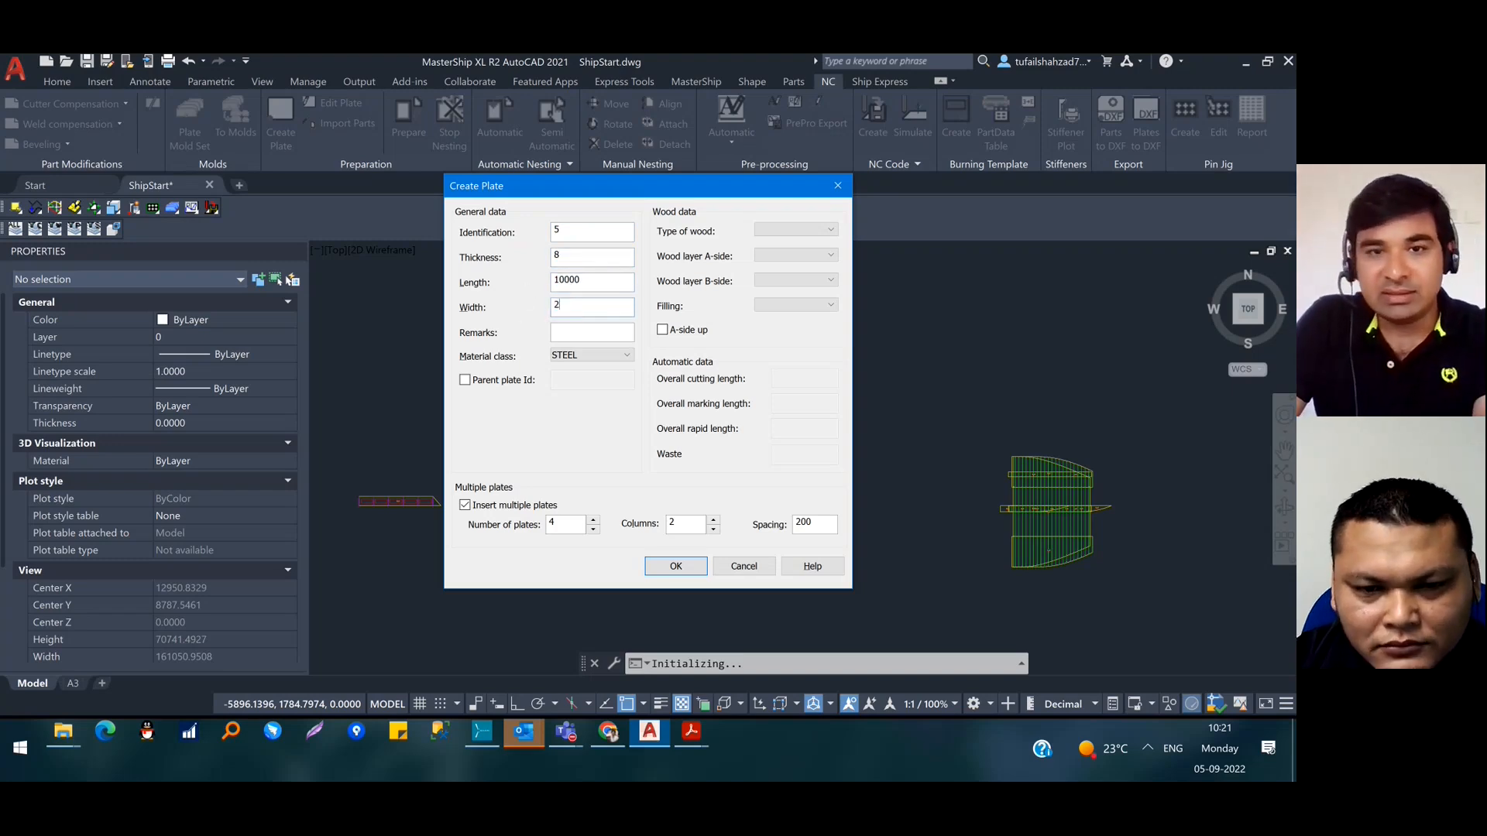
text(500)
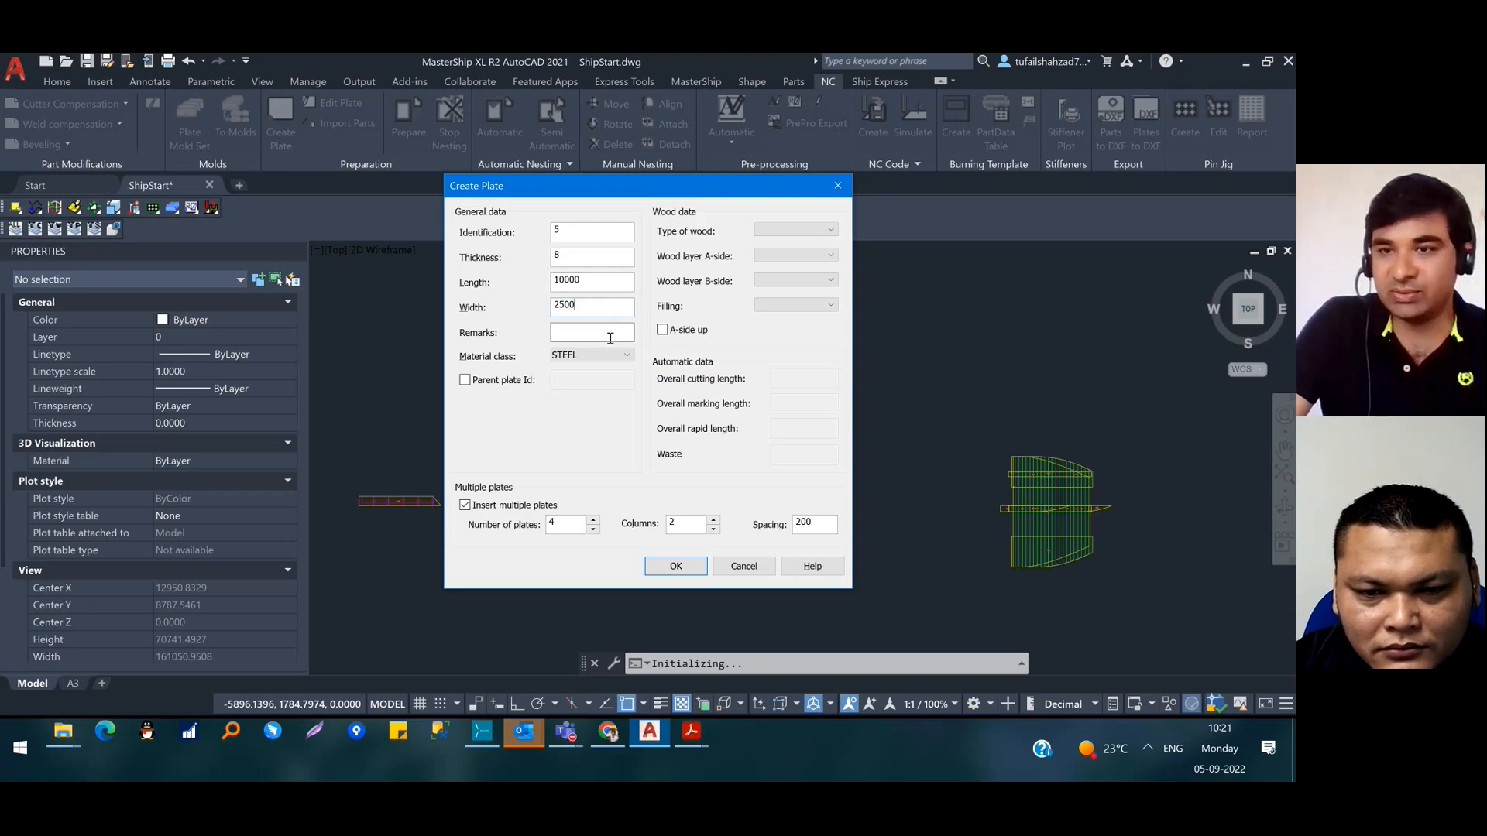
click(606, 356)
click(606, 358)
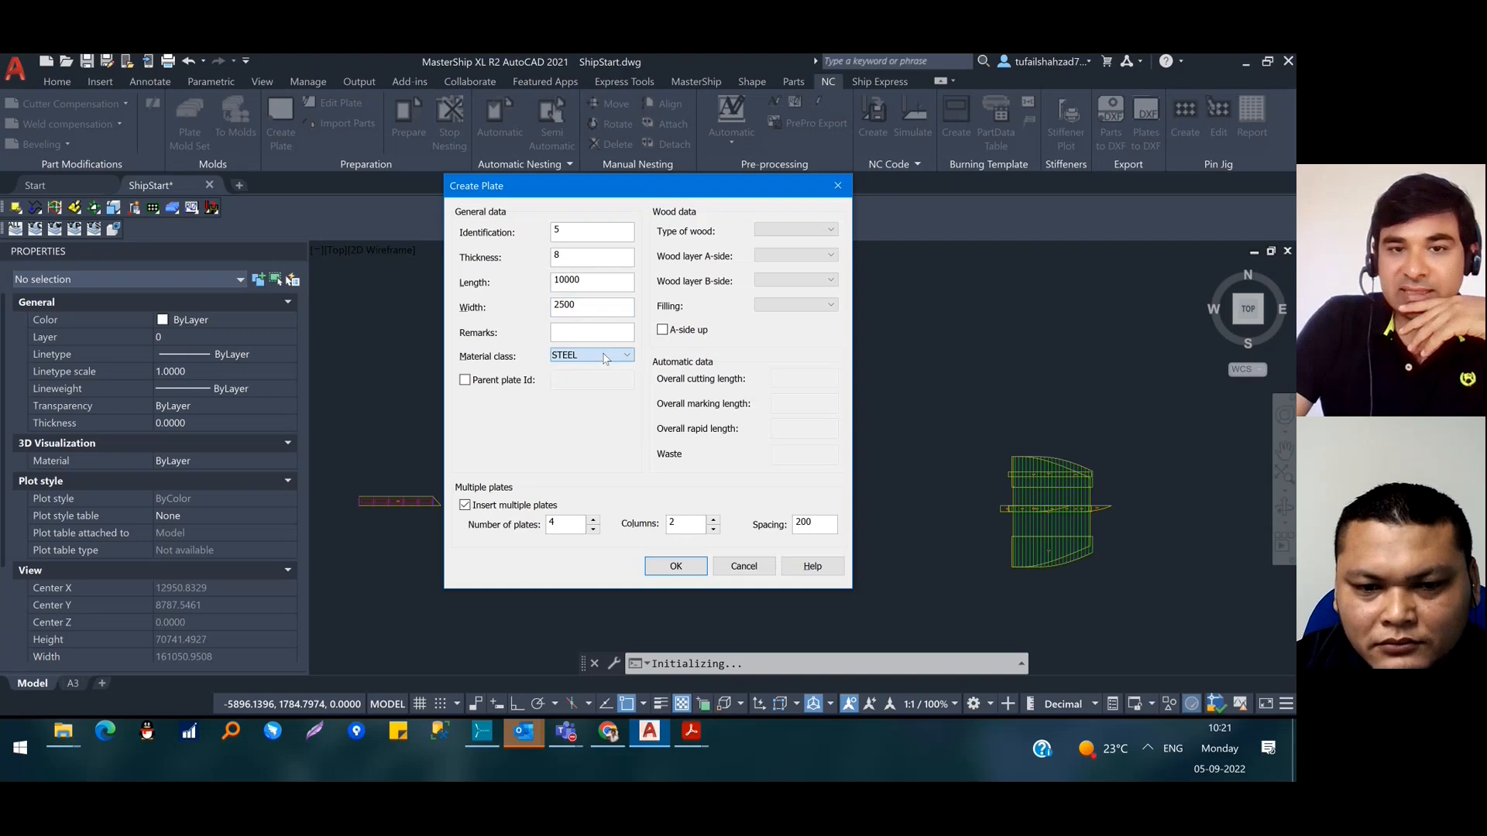
Try a parent plate ID of 2, switch that option off again and check the available wood types
click(481, 387)
click(482, 388)
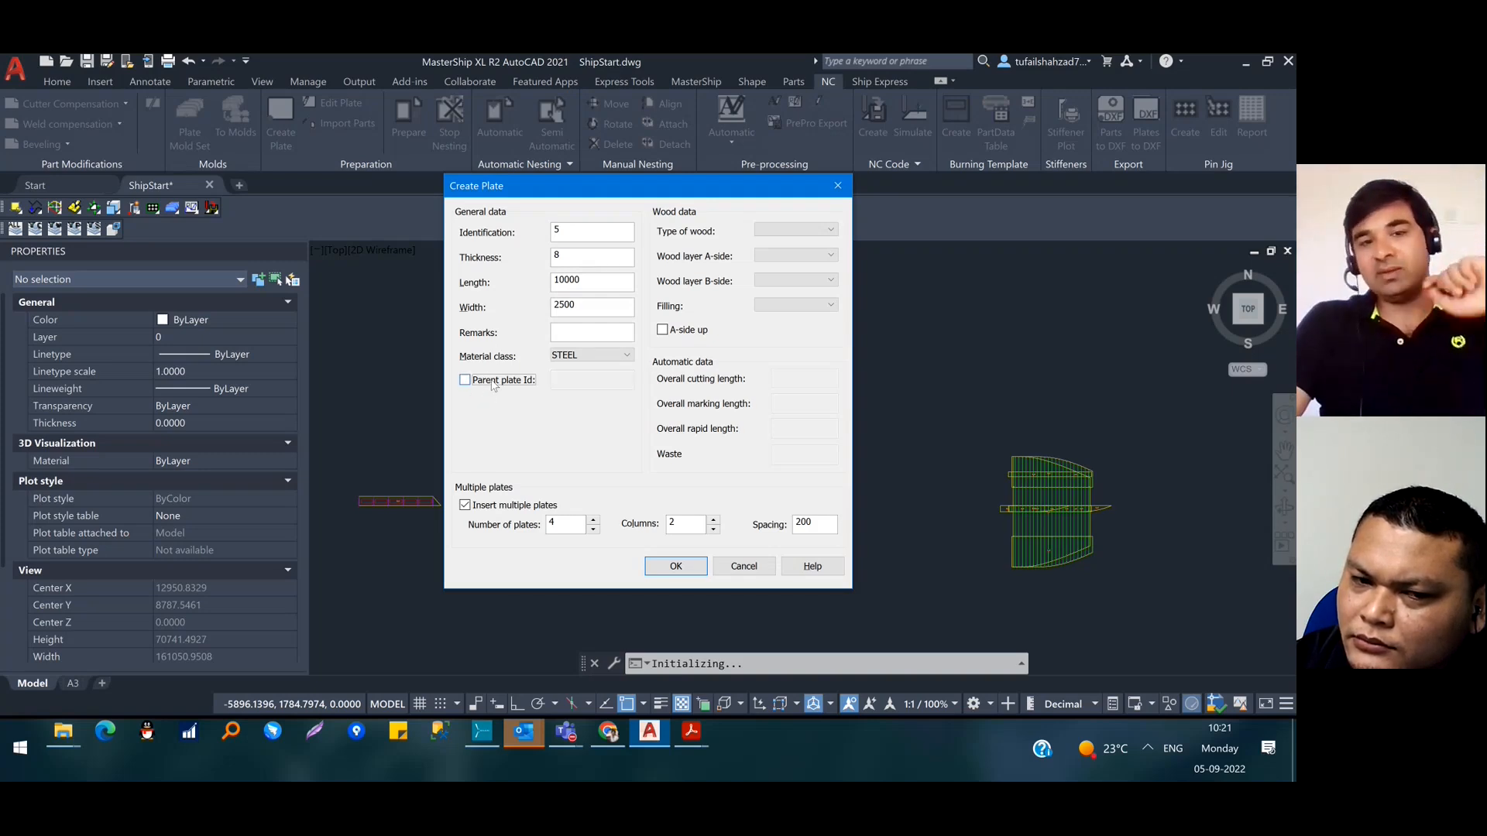
click(492, 383)
click(583, 378)
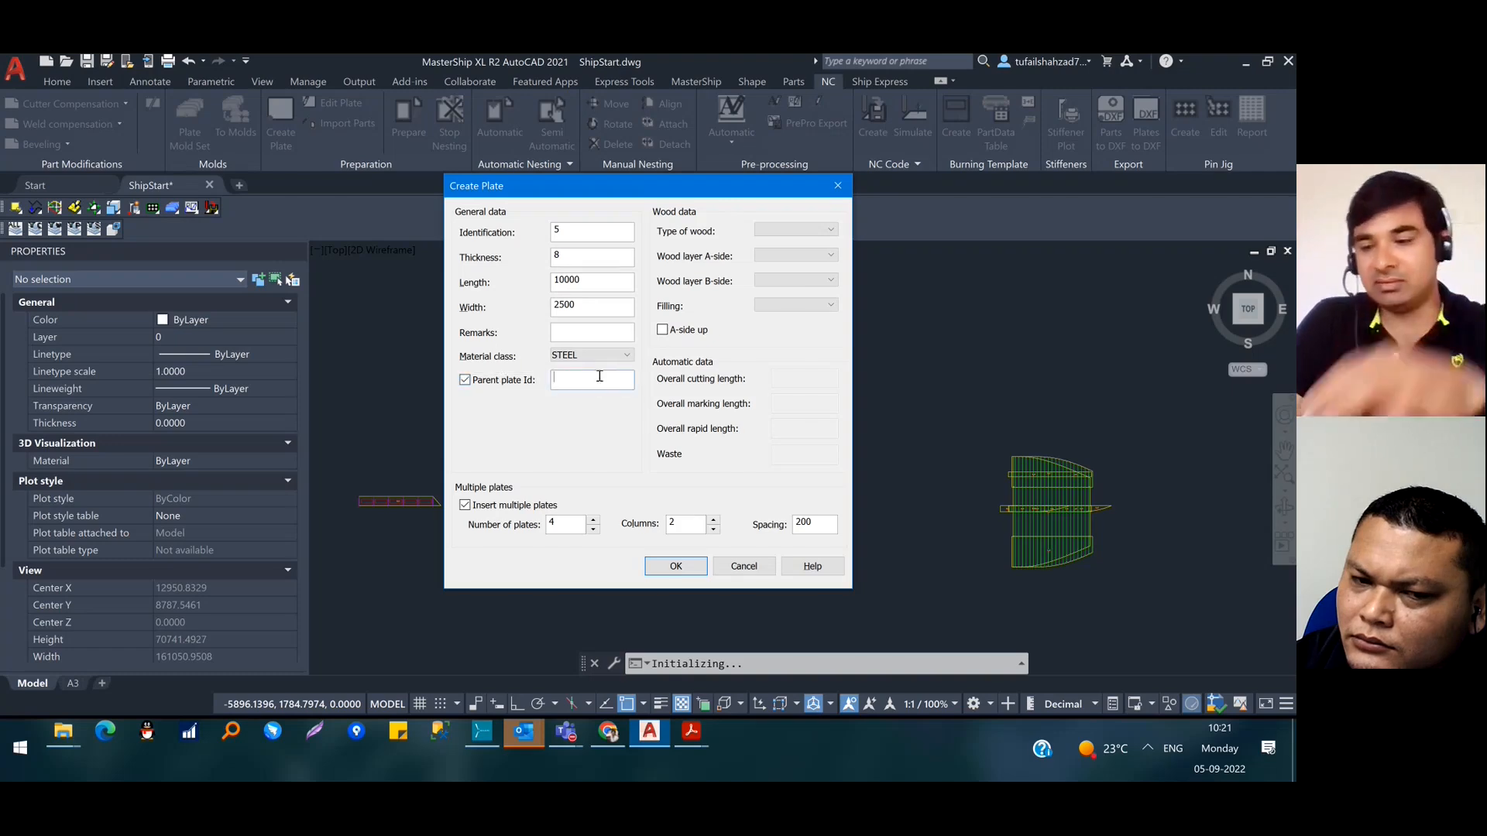
text(2)
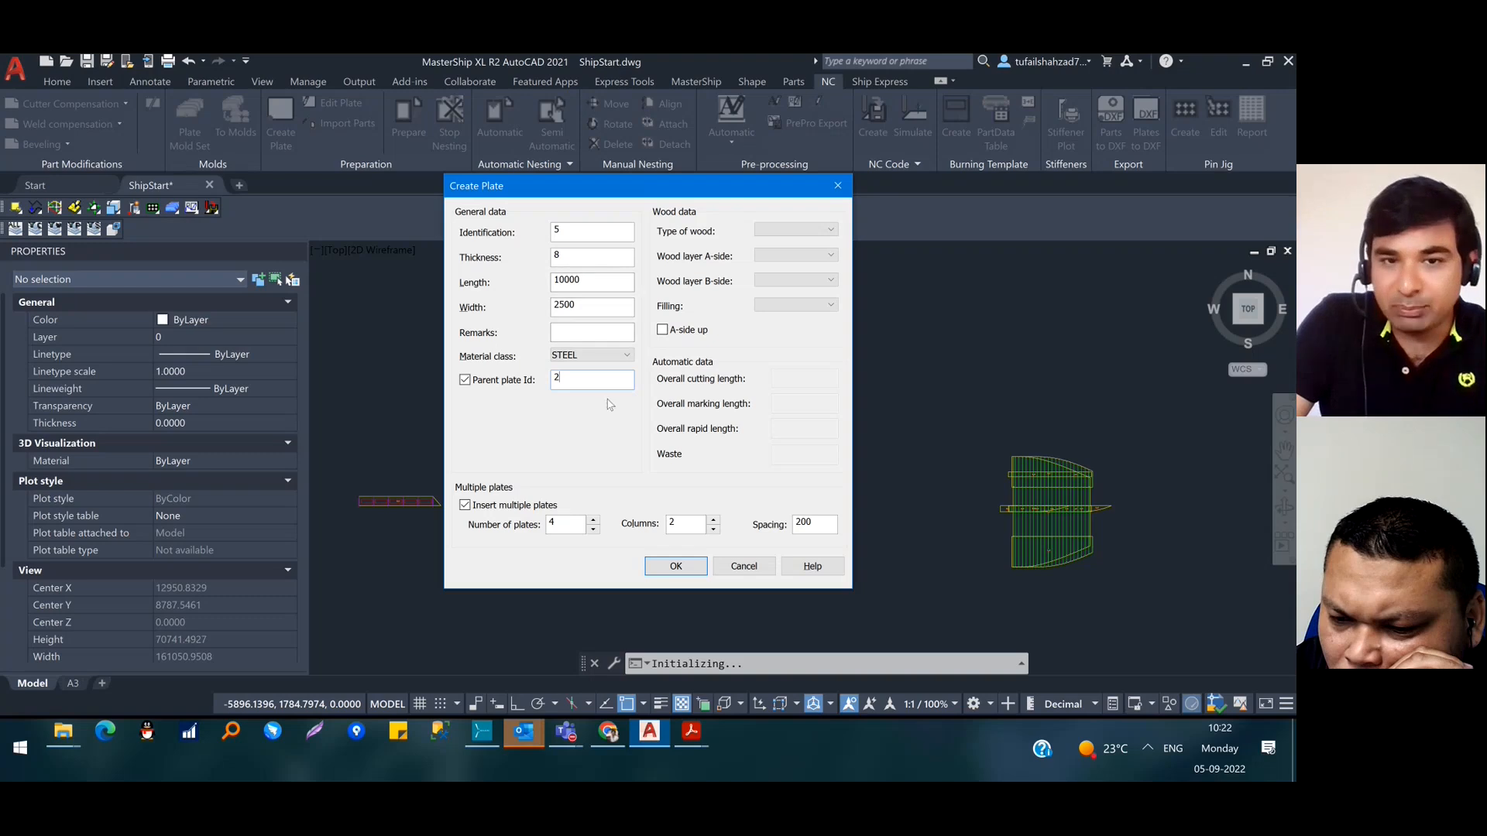
drag(564, 378, 547, 375)
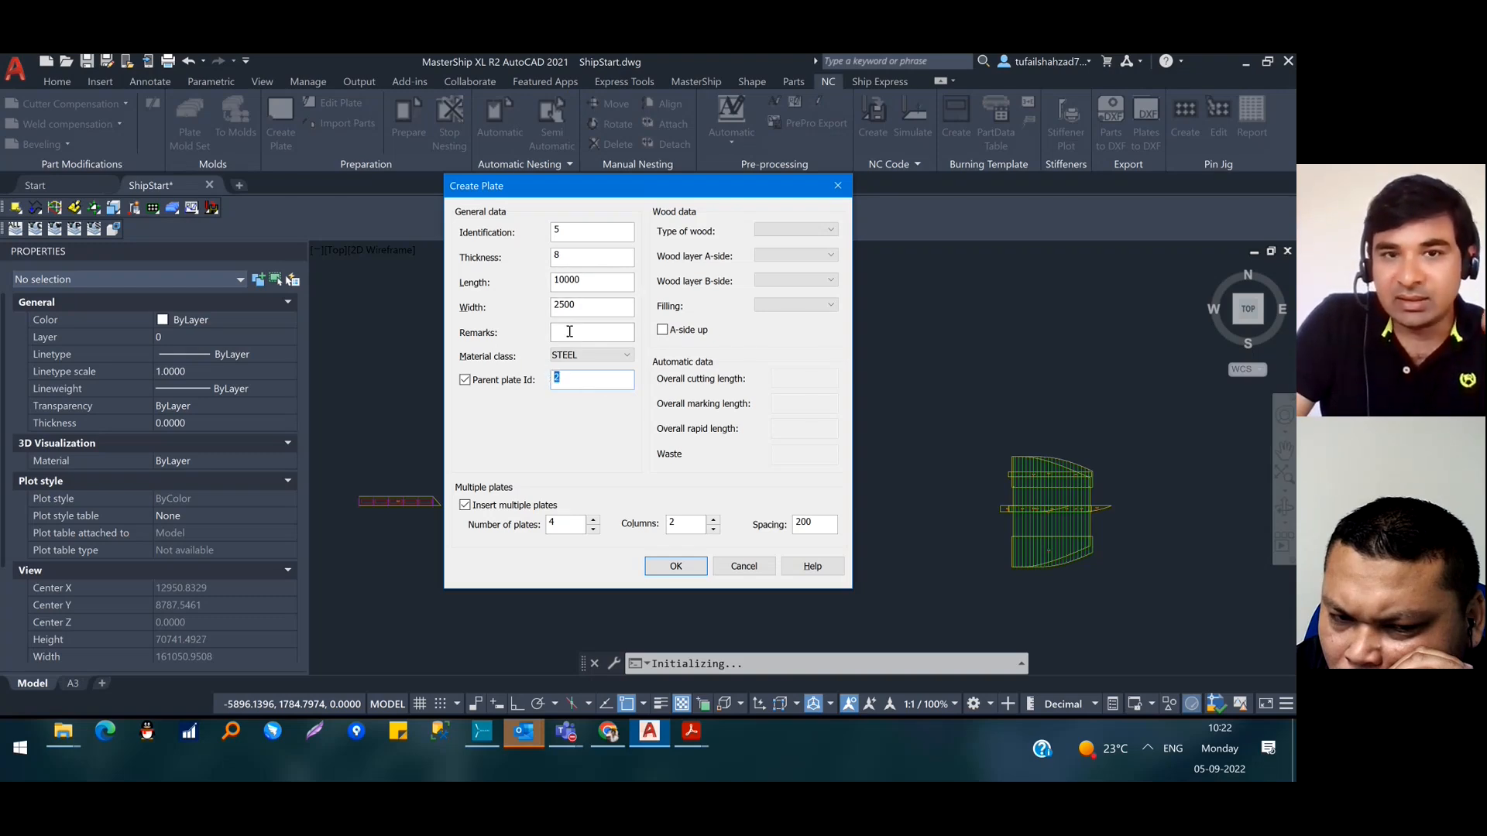
drag(564, 228, 553, 228)
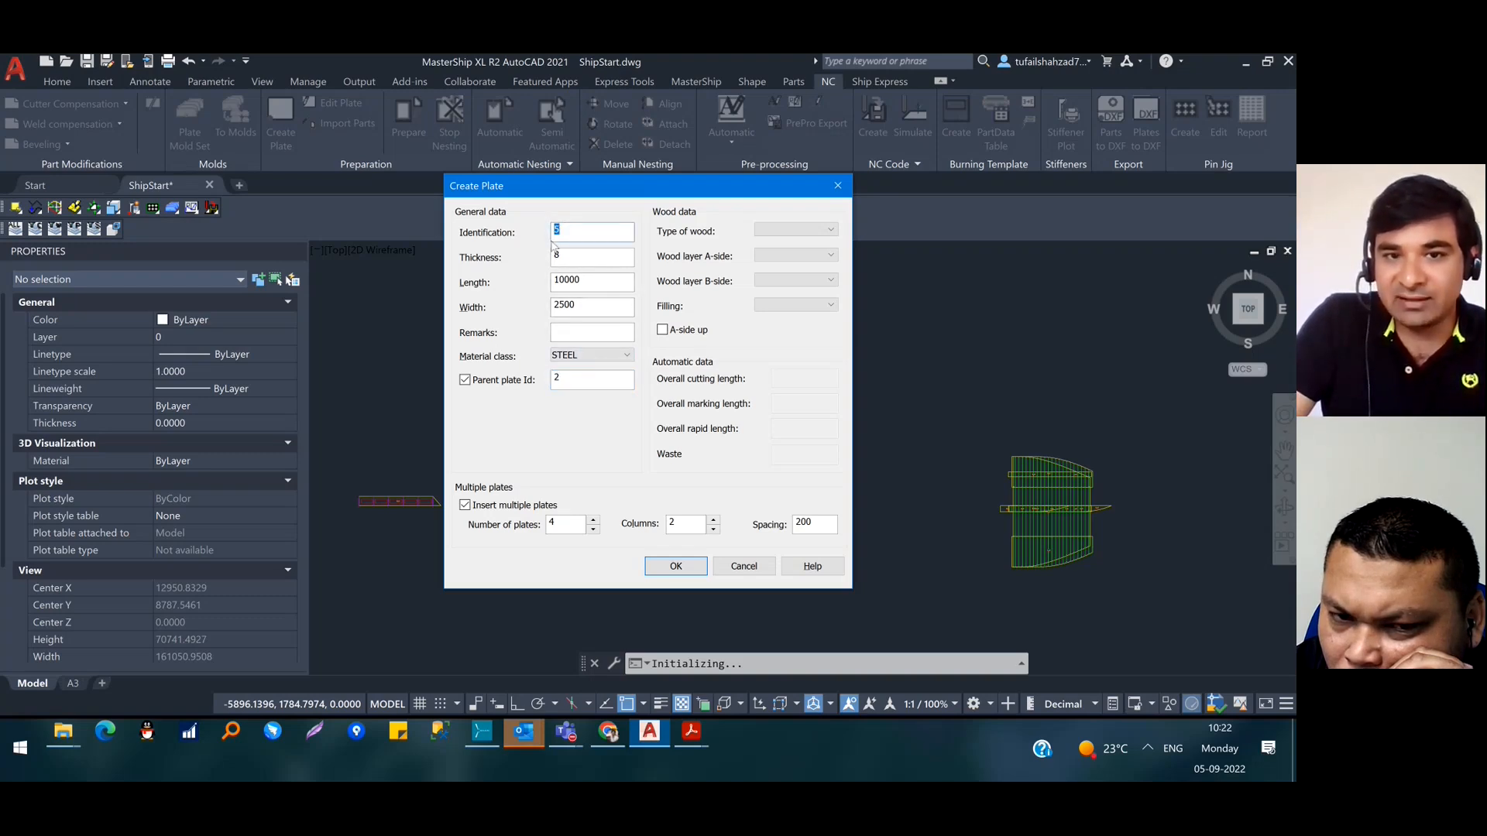
drag(563, 378, 551, 378)
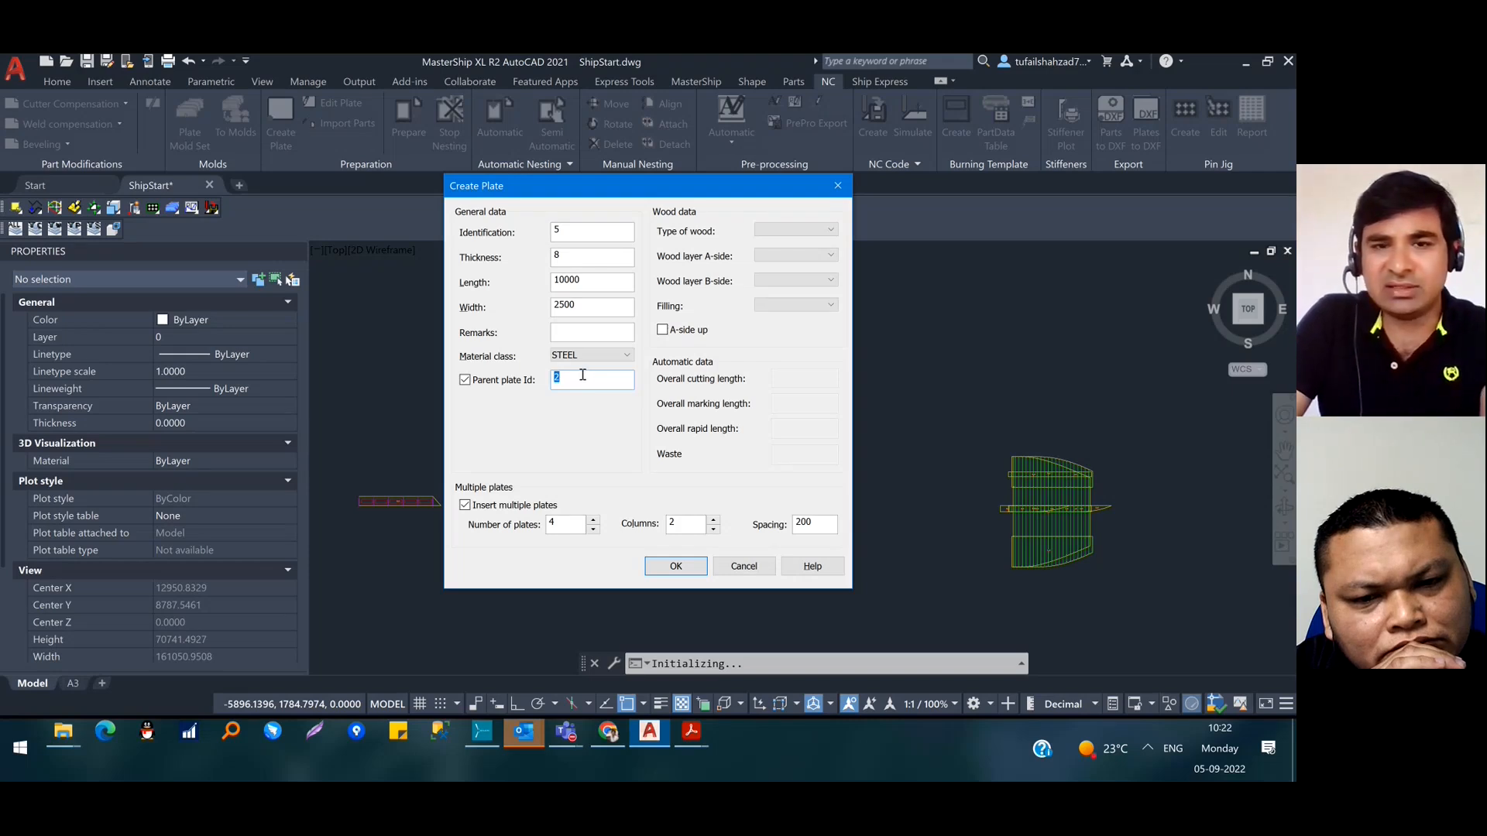
click(529, 381)
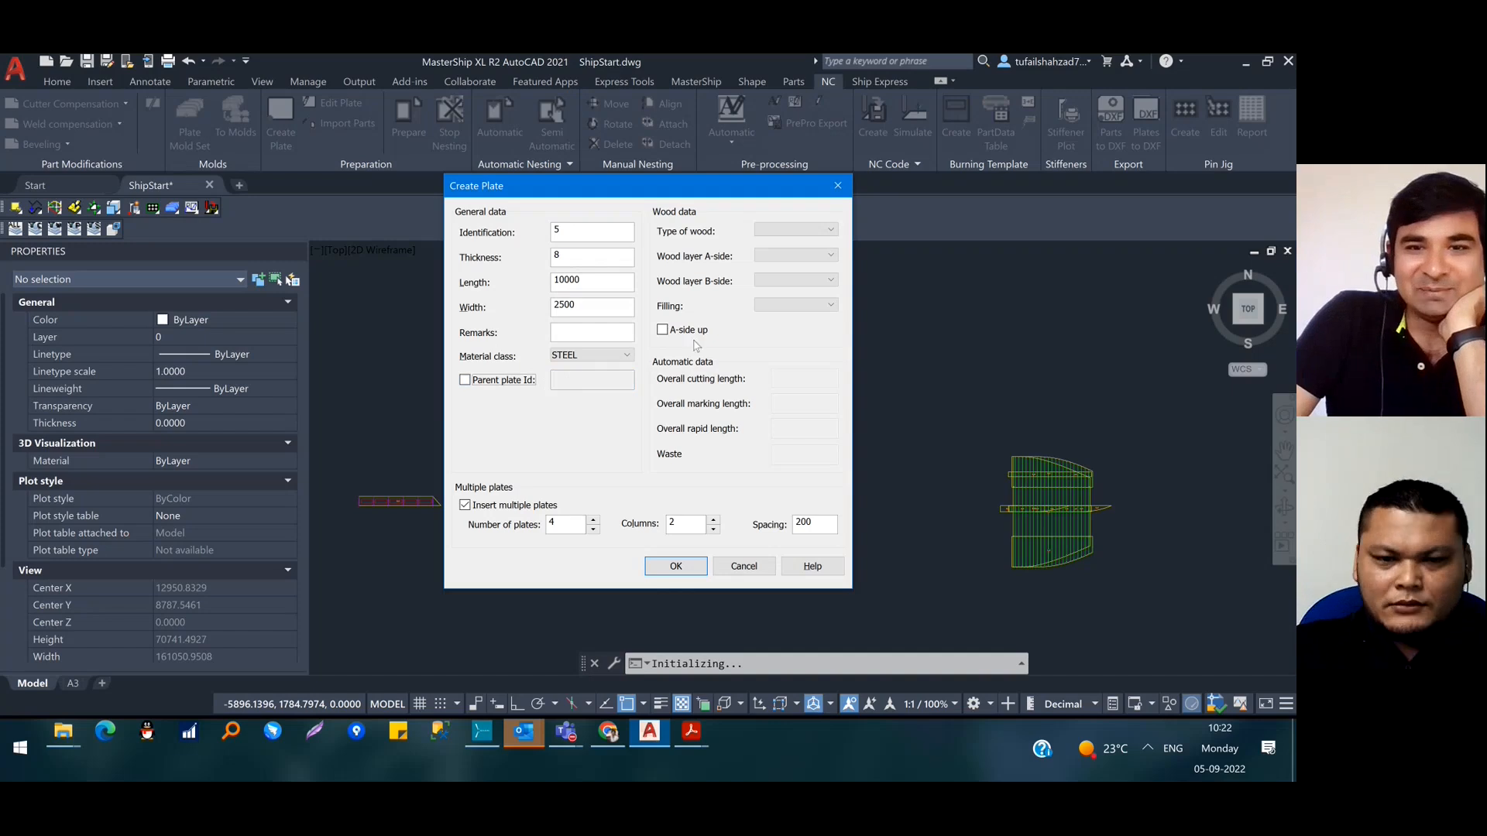
click(802, 234)
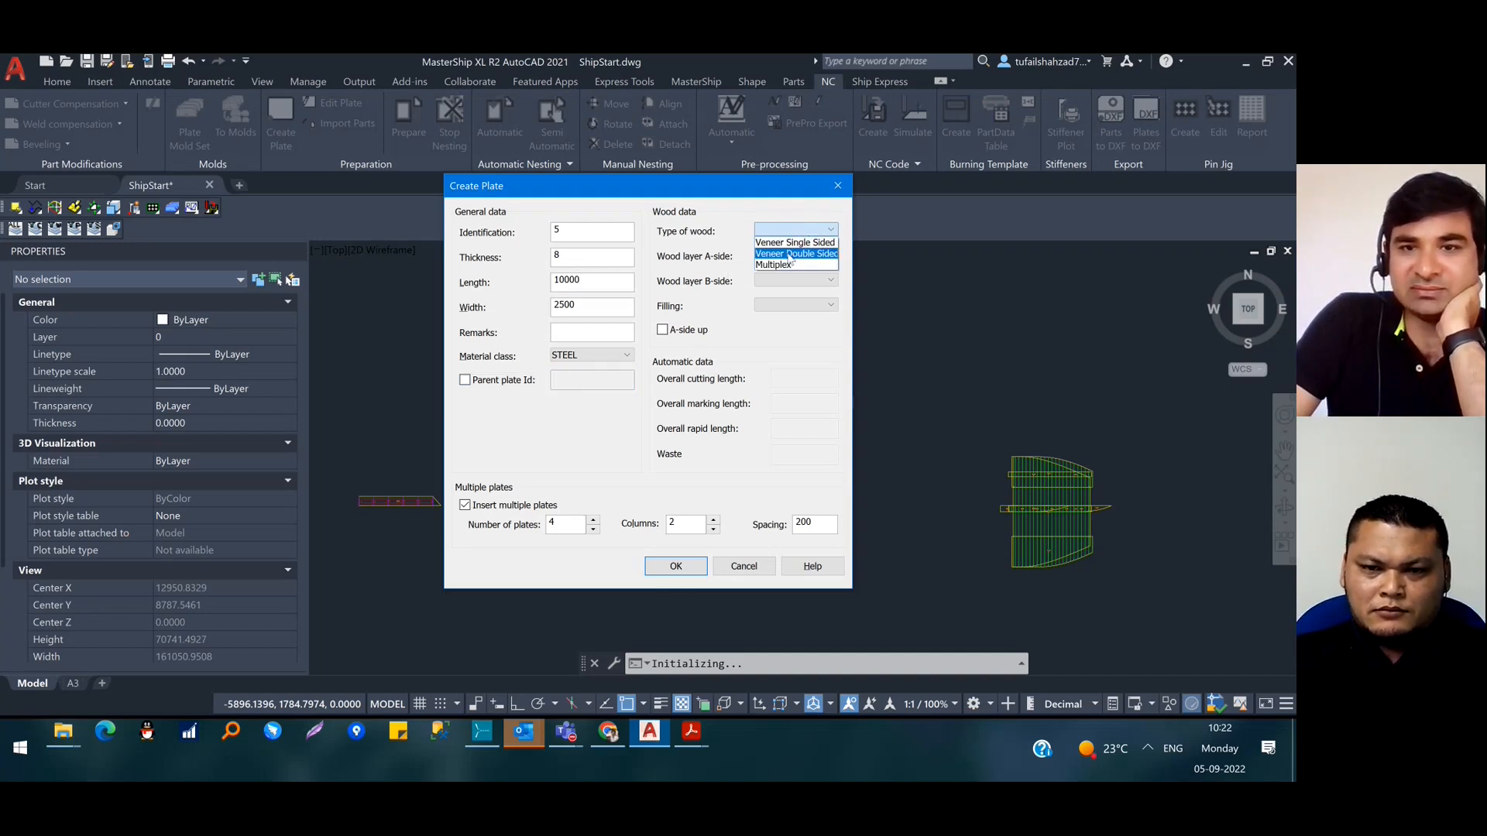
click(739, 216)
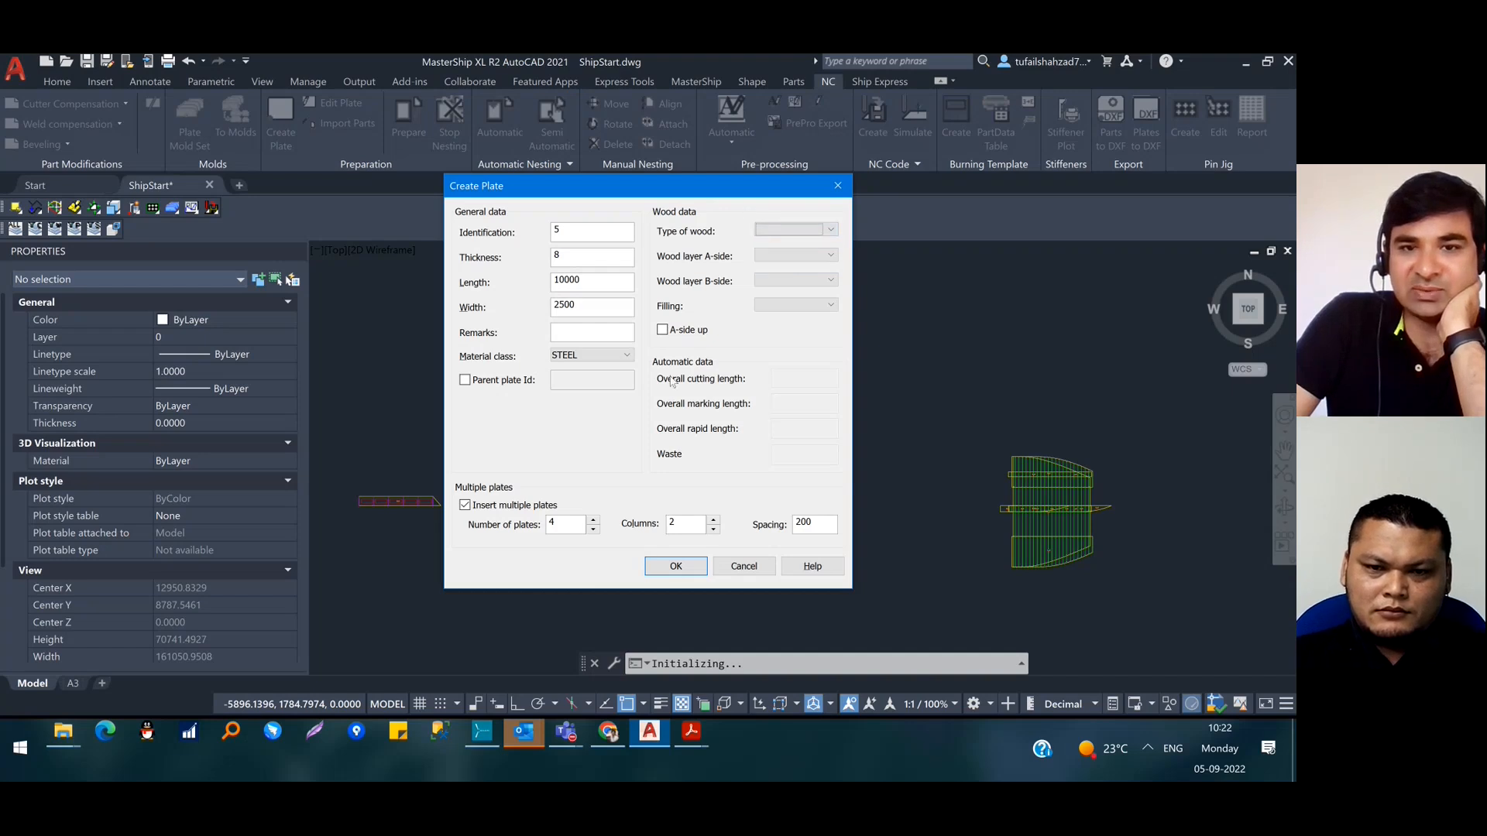
Set the number of plates to 6 with multiple insertion enabled, and place the plates in the empty area above the inserted parts
click(498, 508)
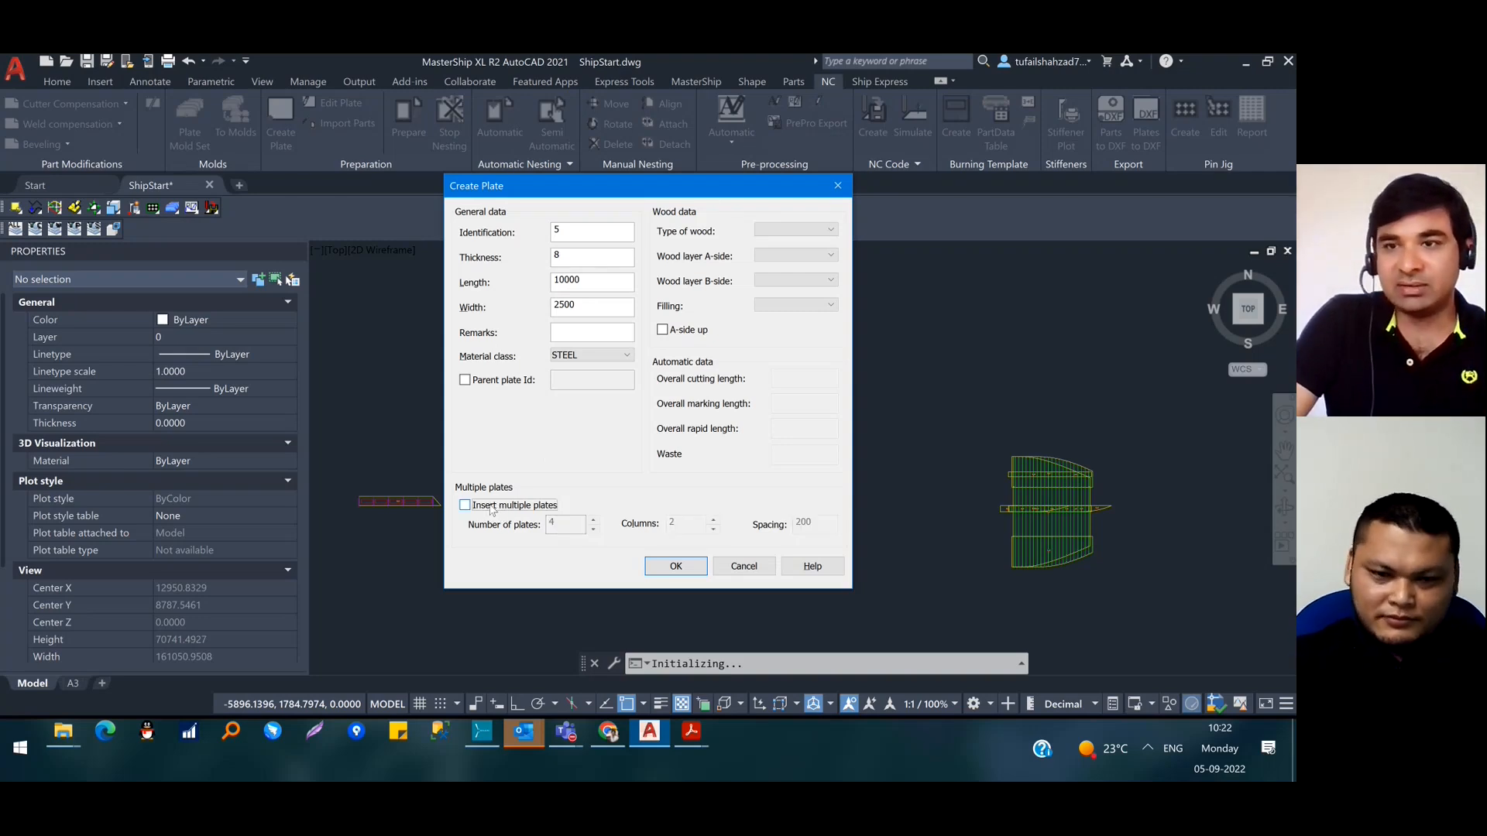
click(491, 508)
double_click(552, 524)
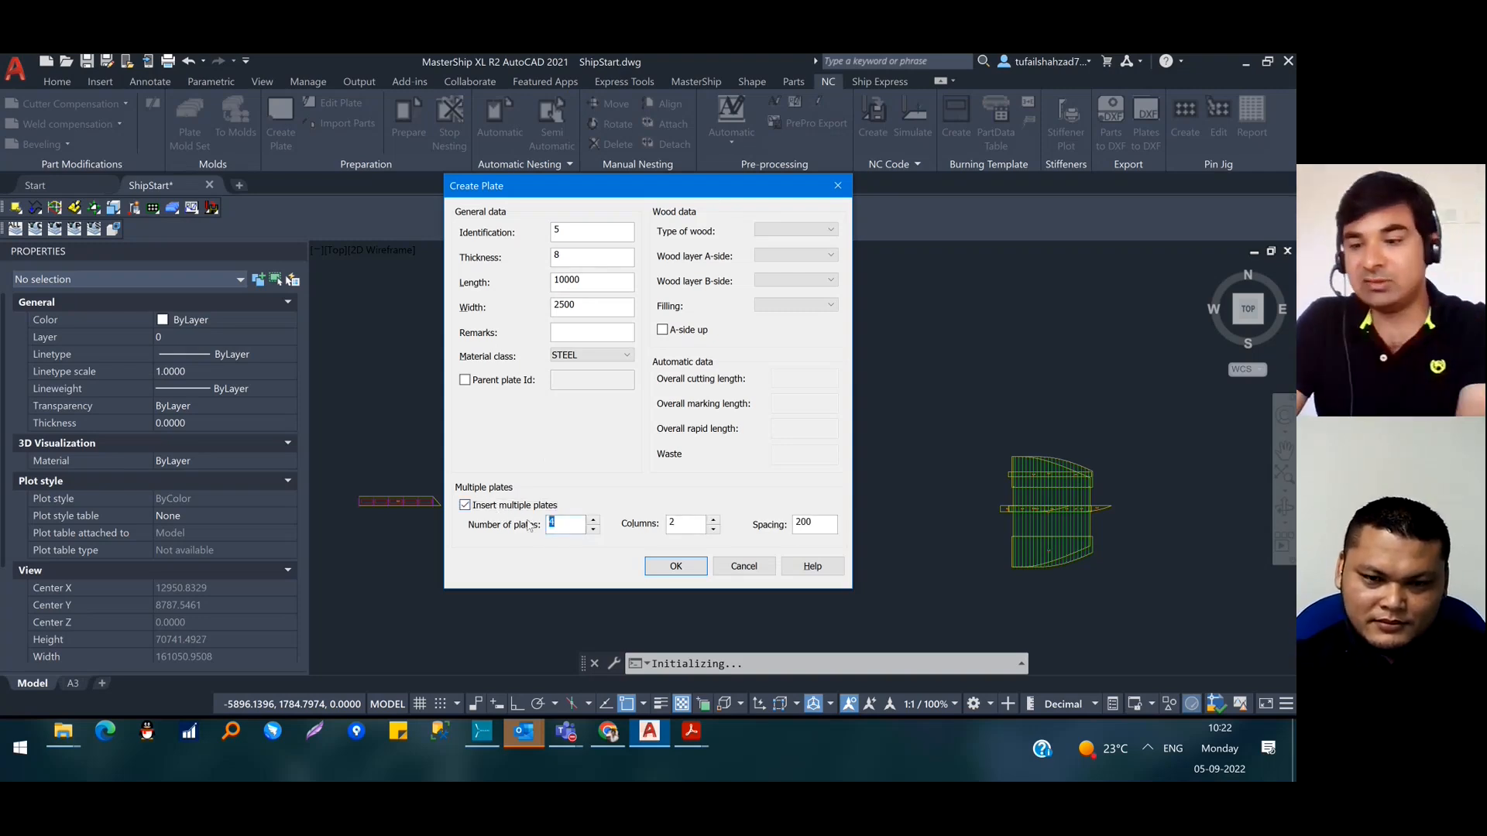
text(6)
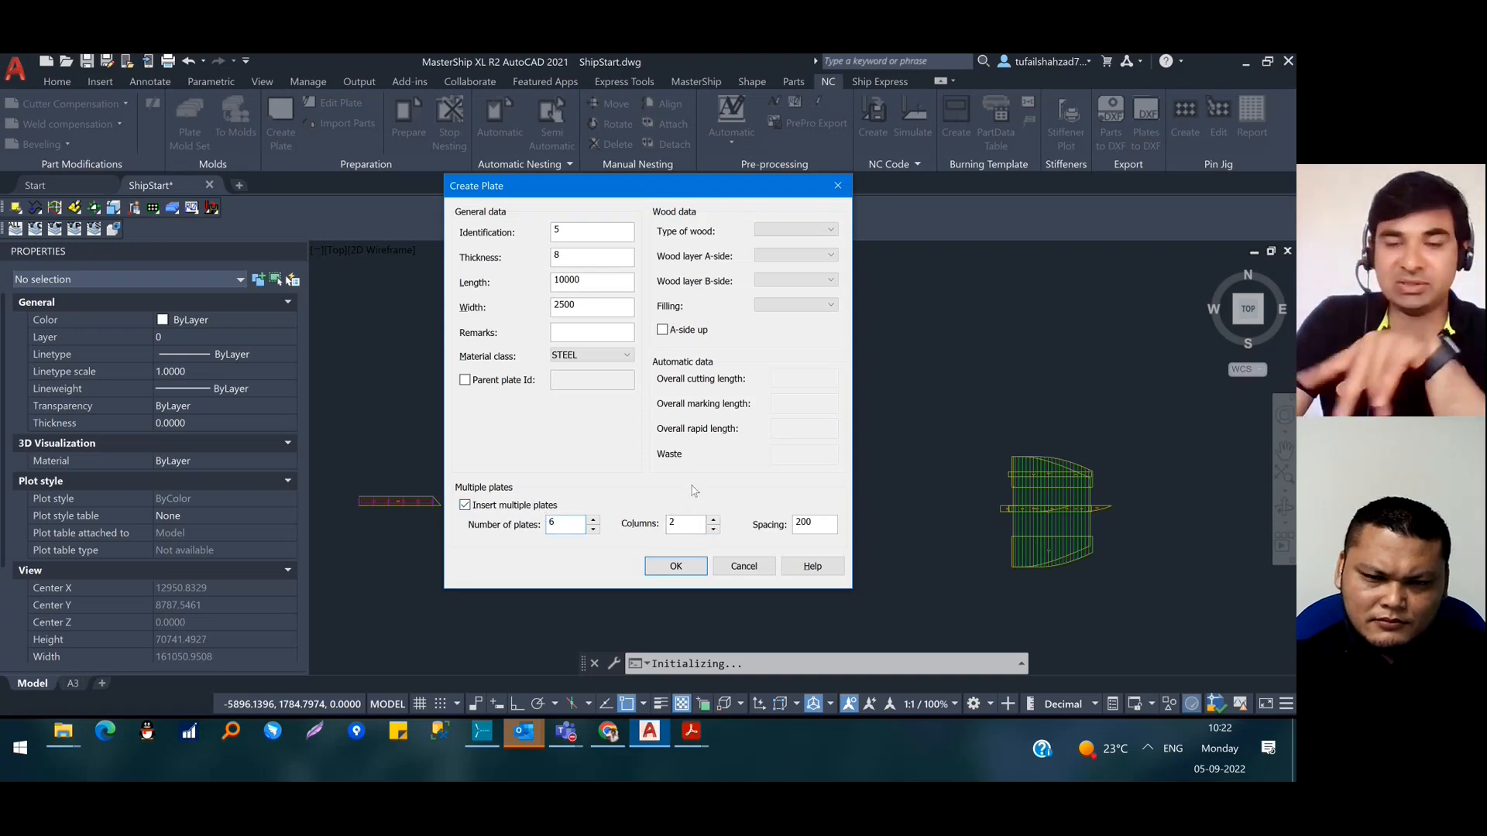
double_click(819, 520)
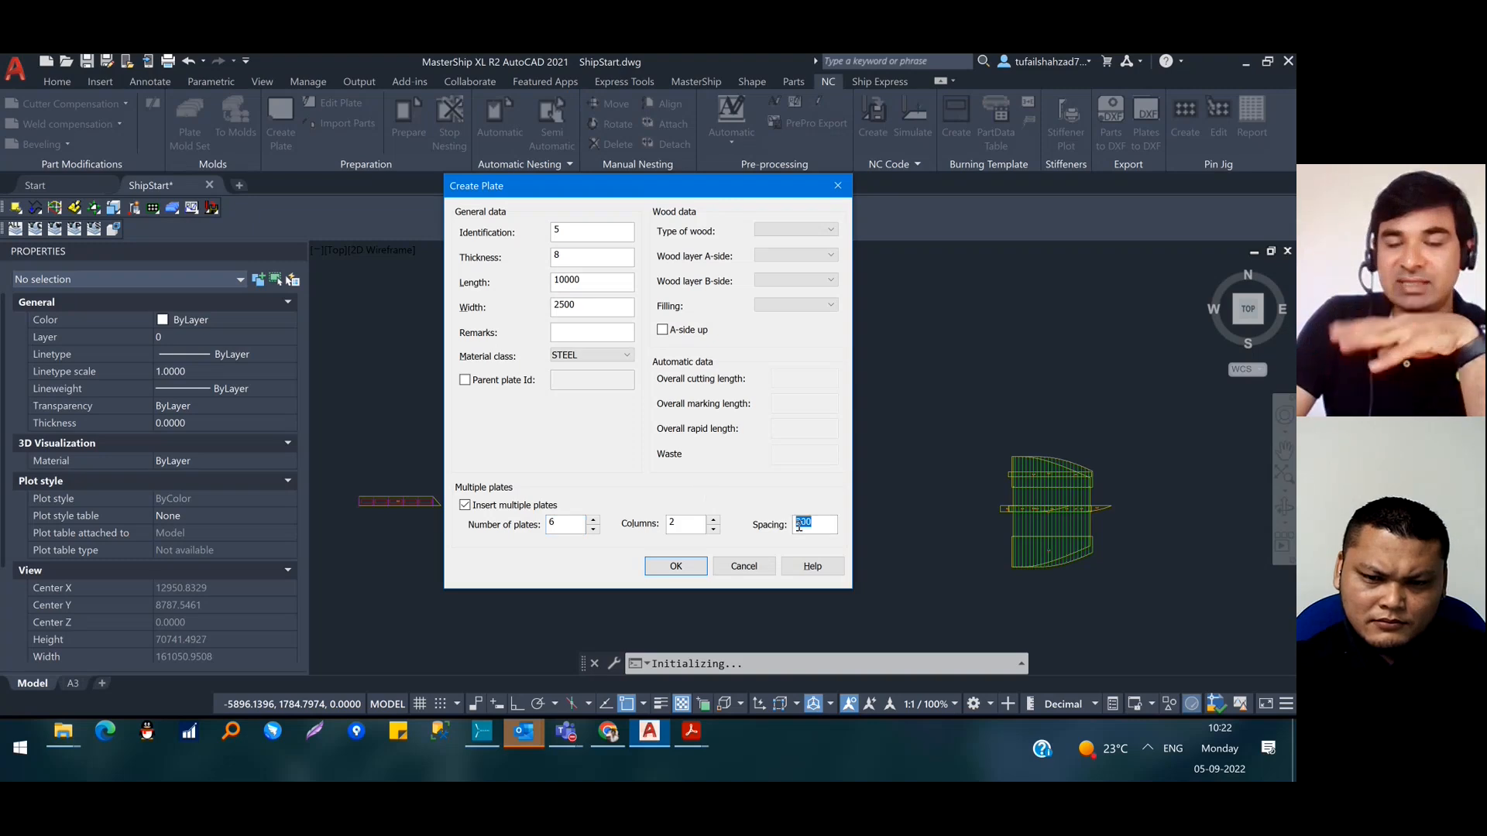
click(681, 570)
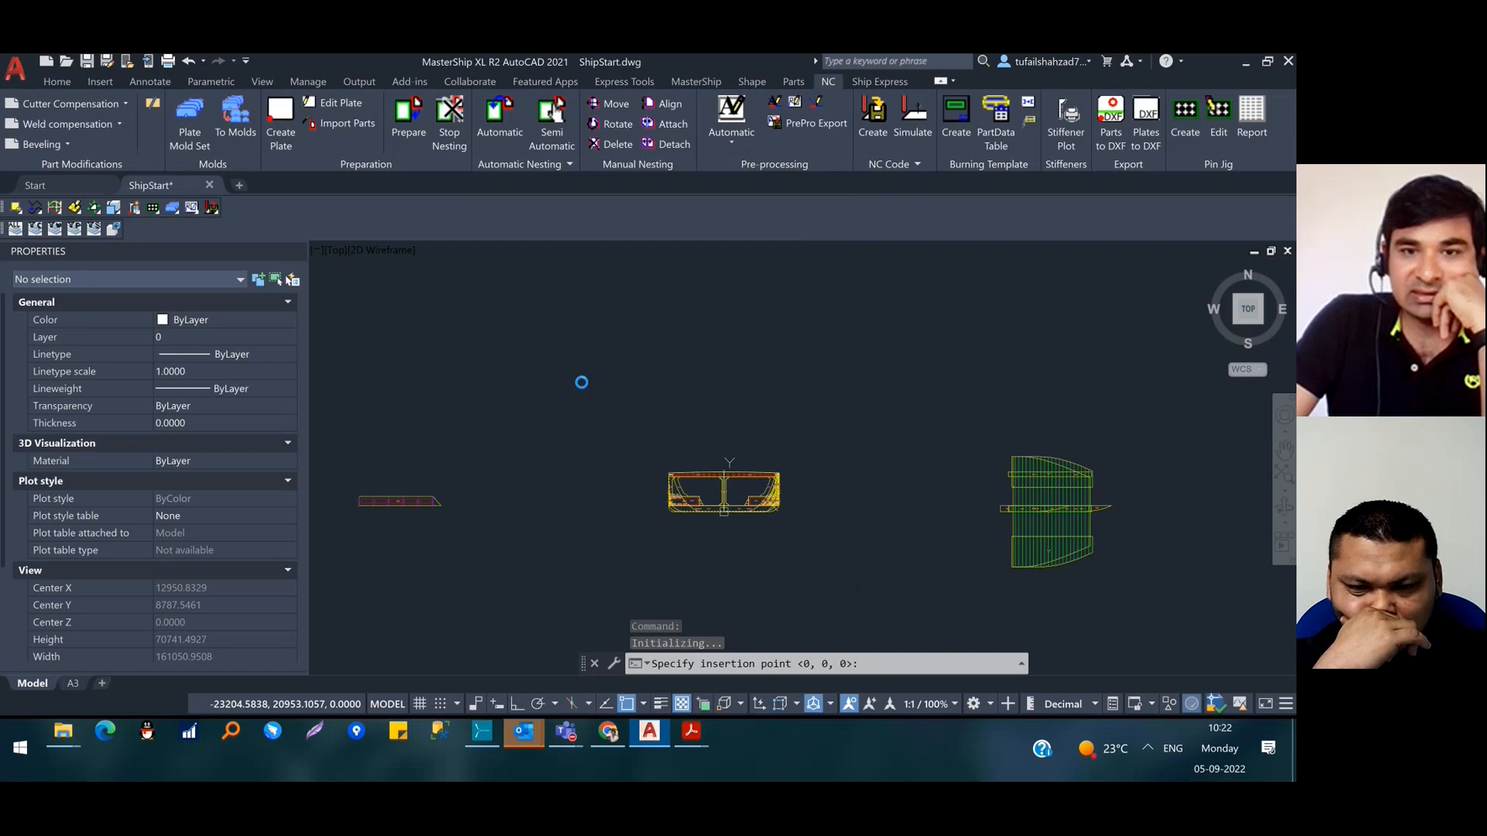
click(582, 382)
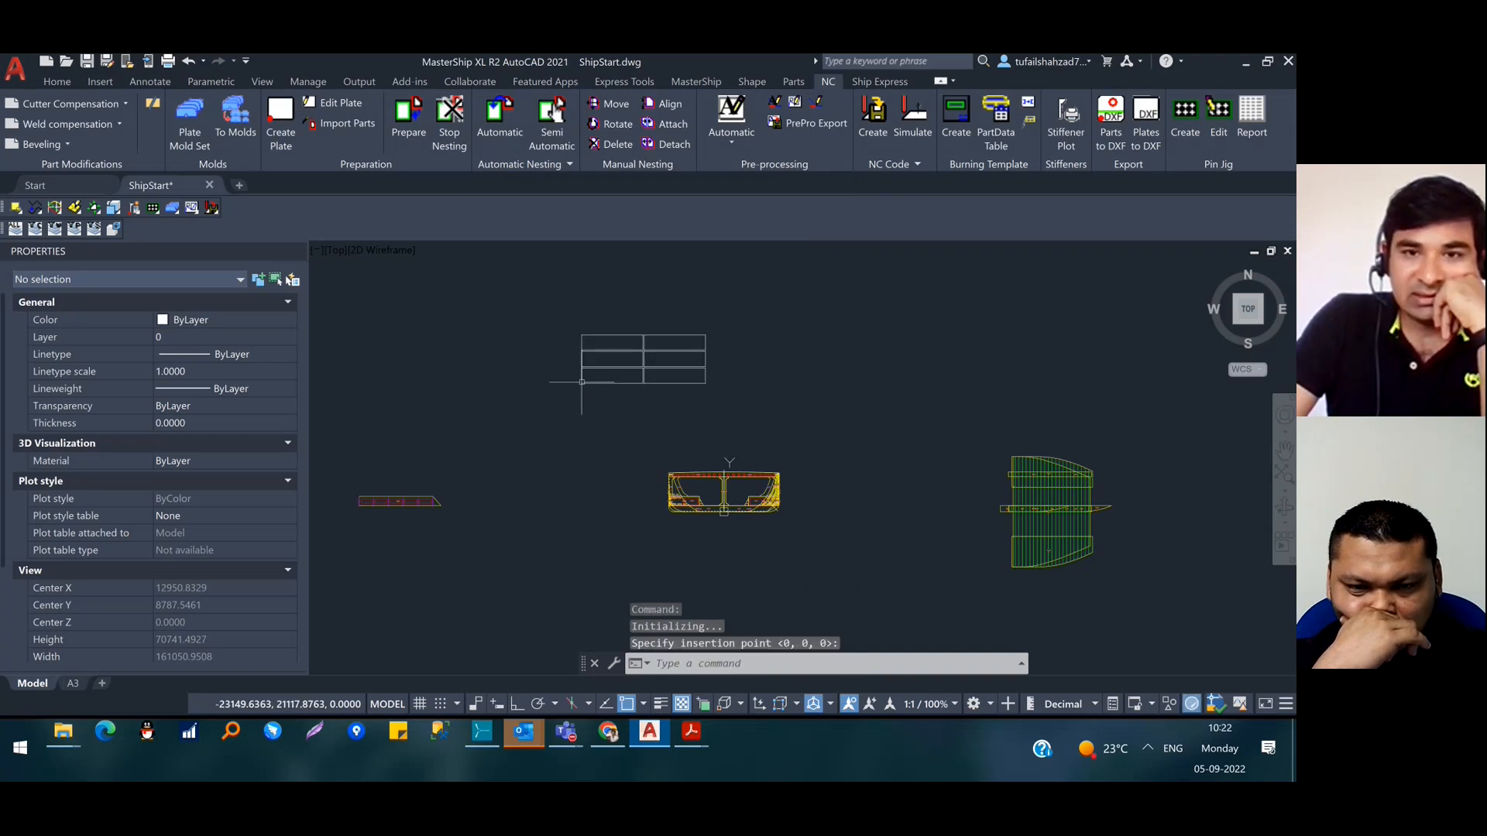
Examine the data labels at the corners of the new plates, including their identification, thickness, dimensions and material, then return to the overview
scroll(596, 336, up, 5)
scroll(607, 341, down, 5)
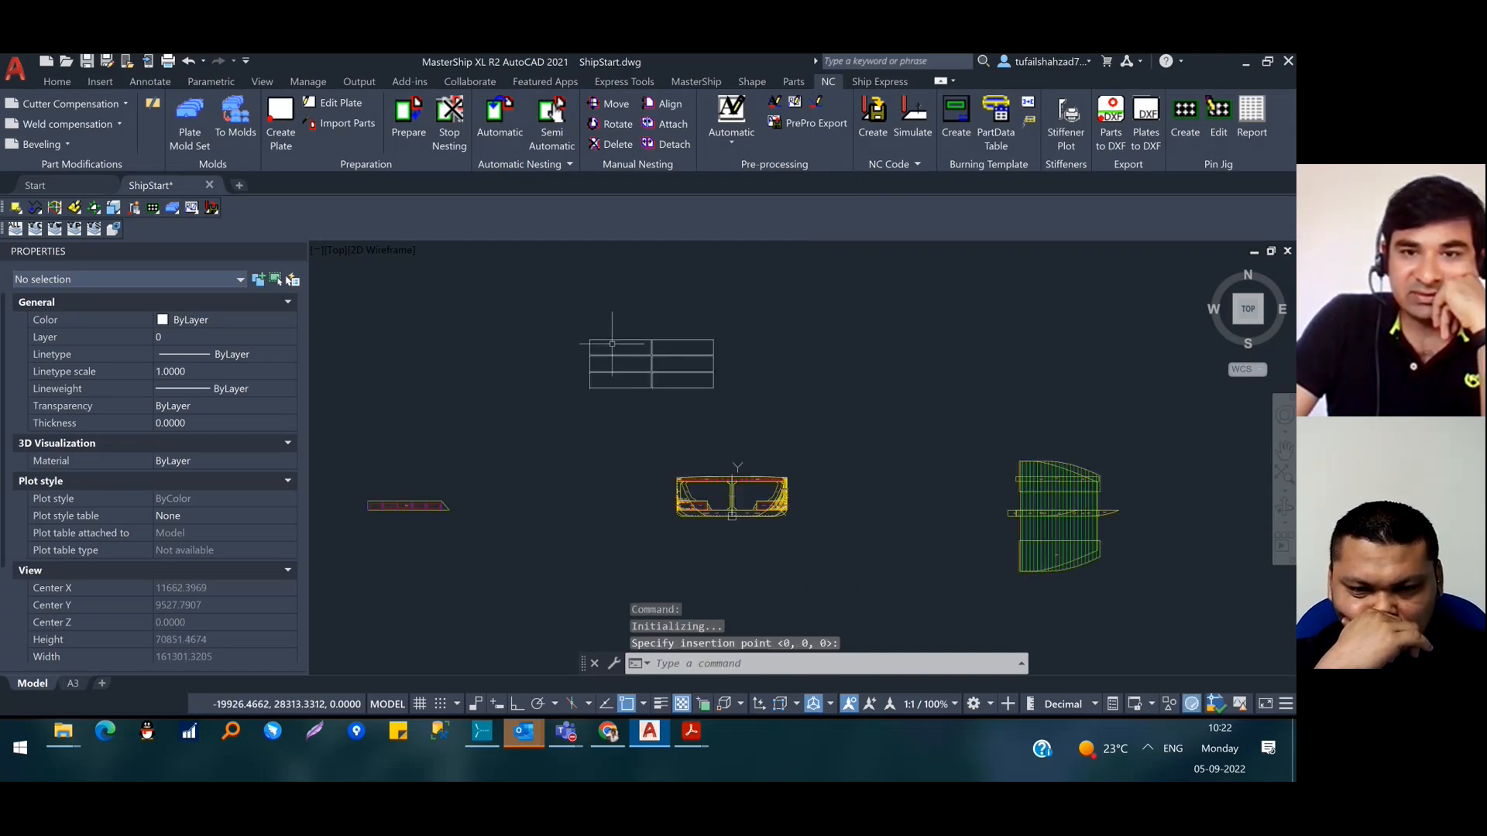
mouse_move(693, 378)
middle_down()
mouse_move(745, 372)
mouse_move(711, 383)
middle_up()
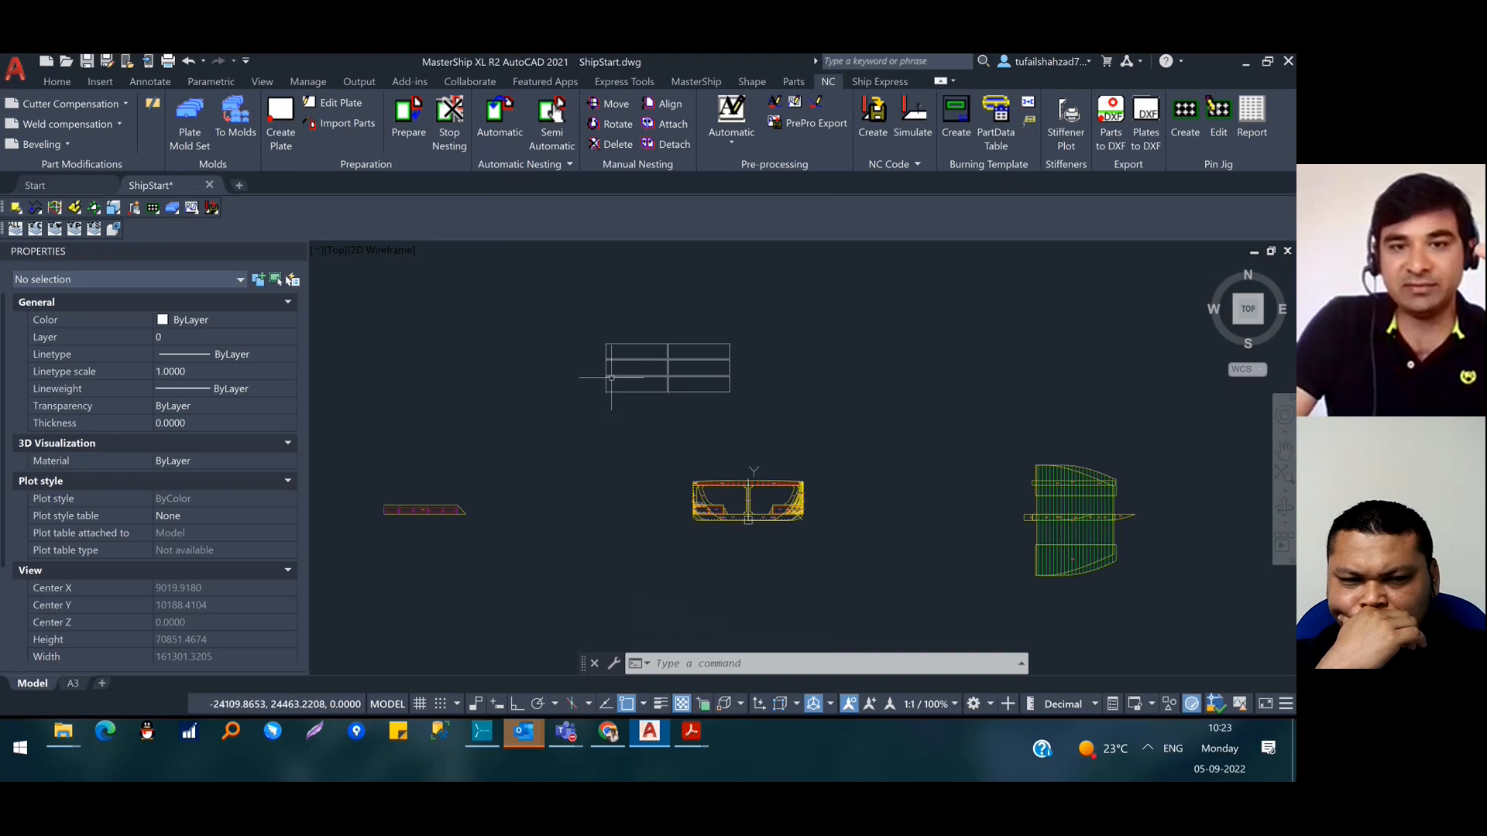
scroll(624, 381, up, 4)
scroll(657, 413, up, 15)
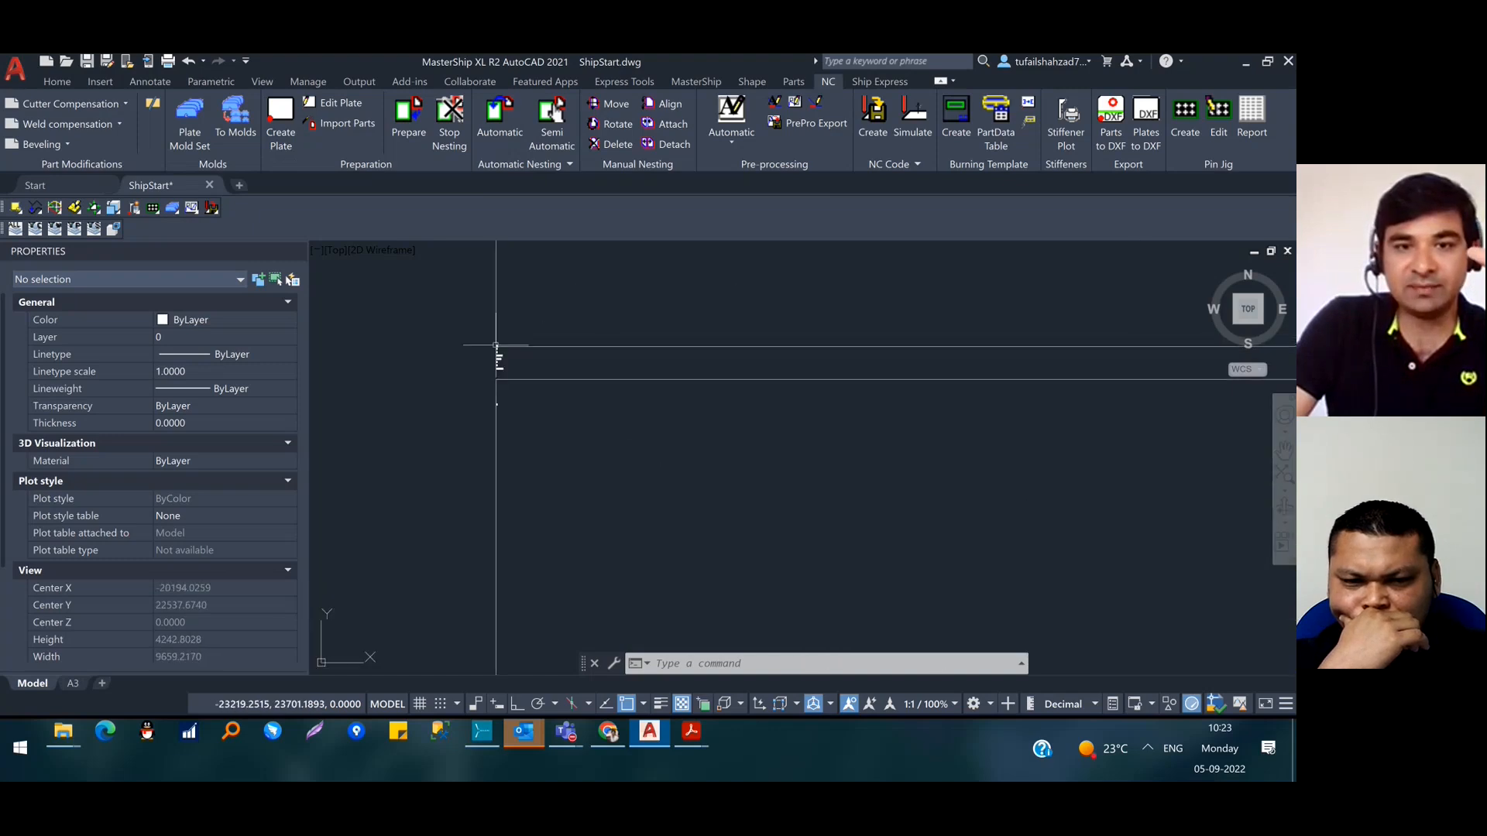
scroll(509, 380, up, 10)
middle_drag(452, 283, 653, 534)
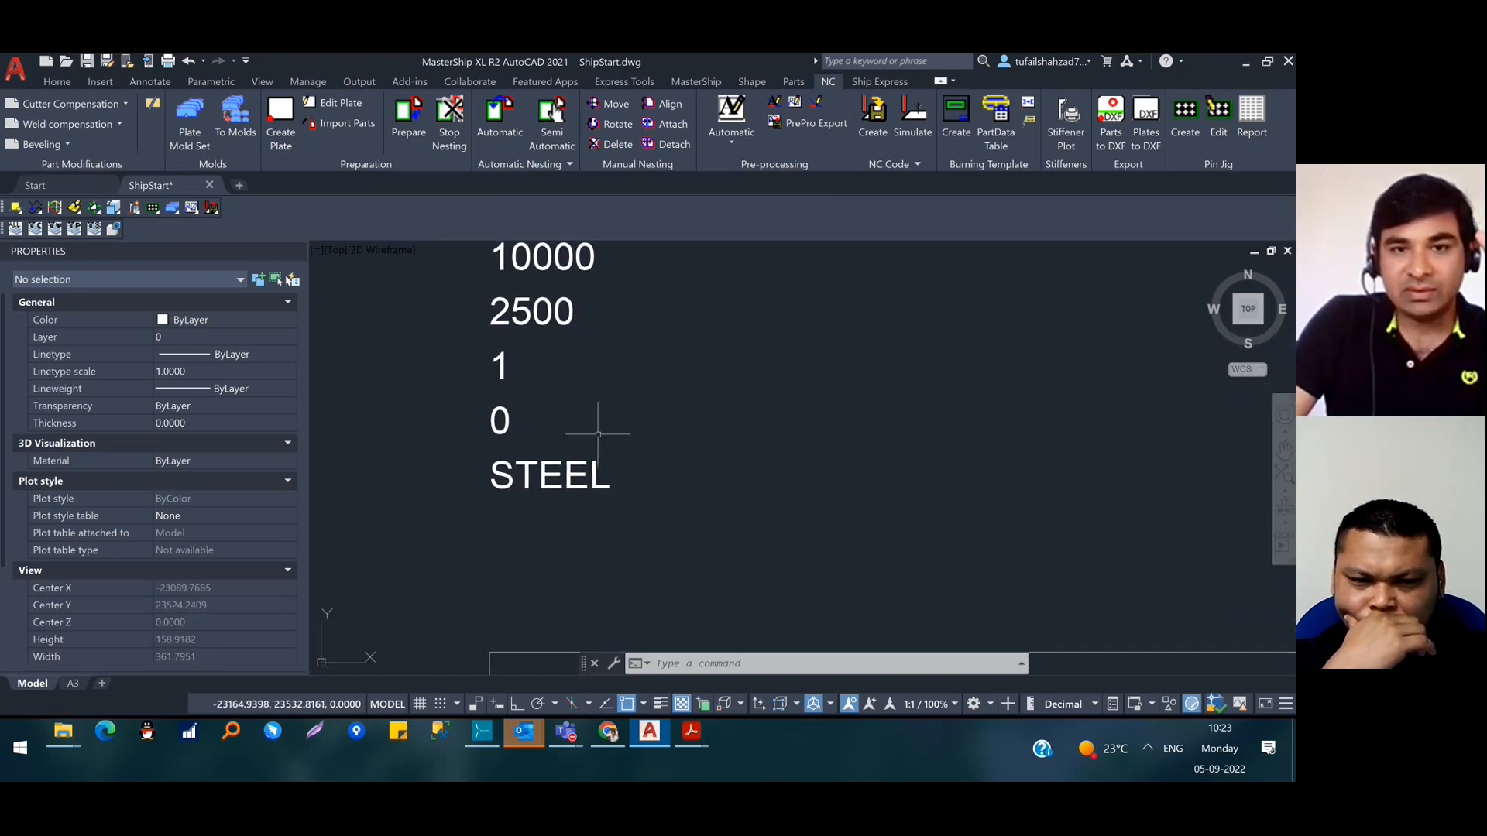
middle_drag(616, 481, 646, 622)
scroll(588, 349, down, 2)
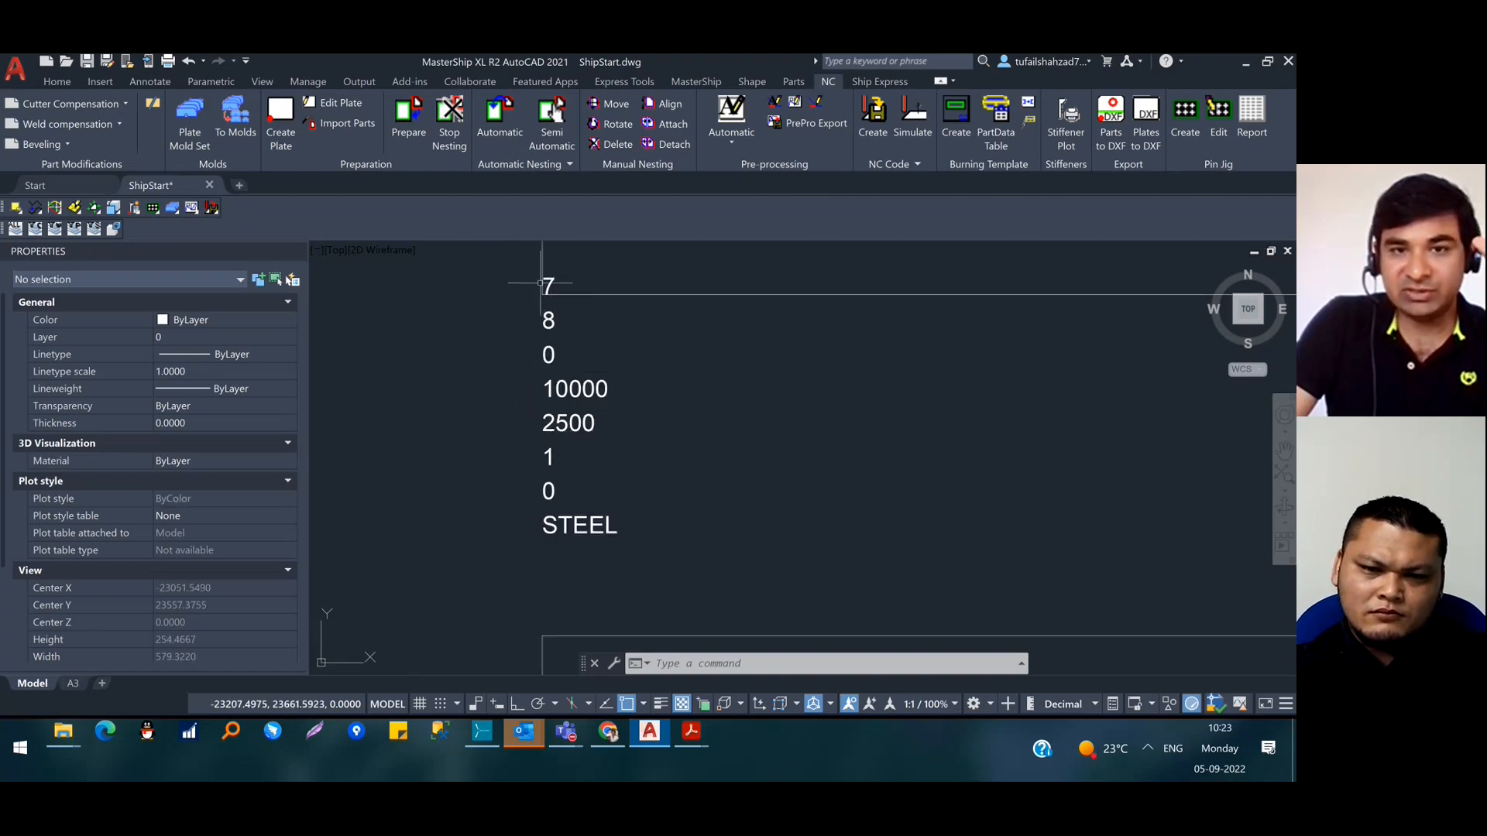
scroll(542, 496, down, 6)
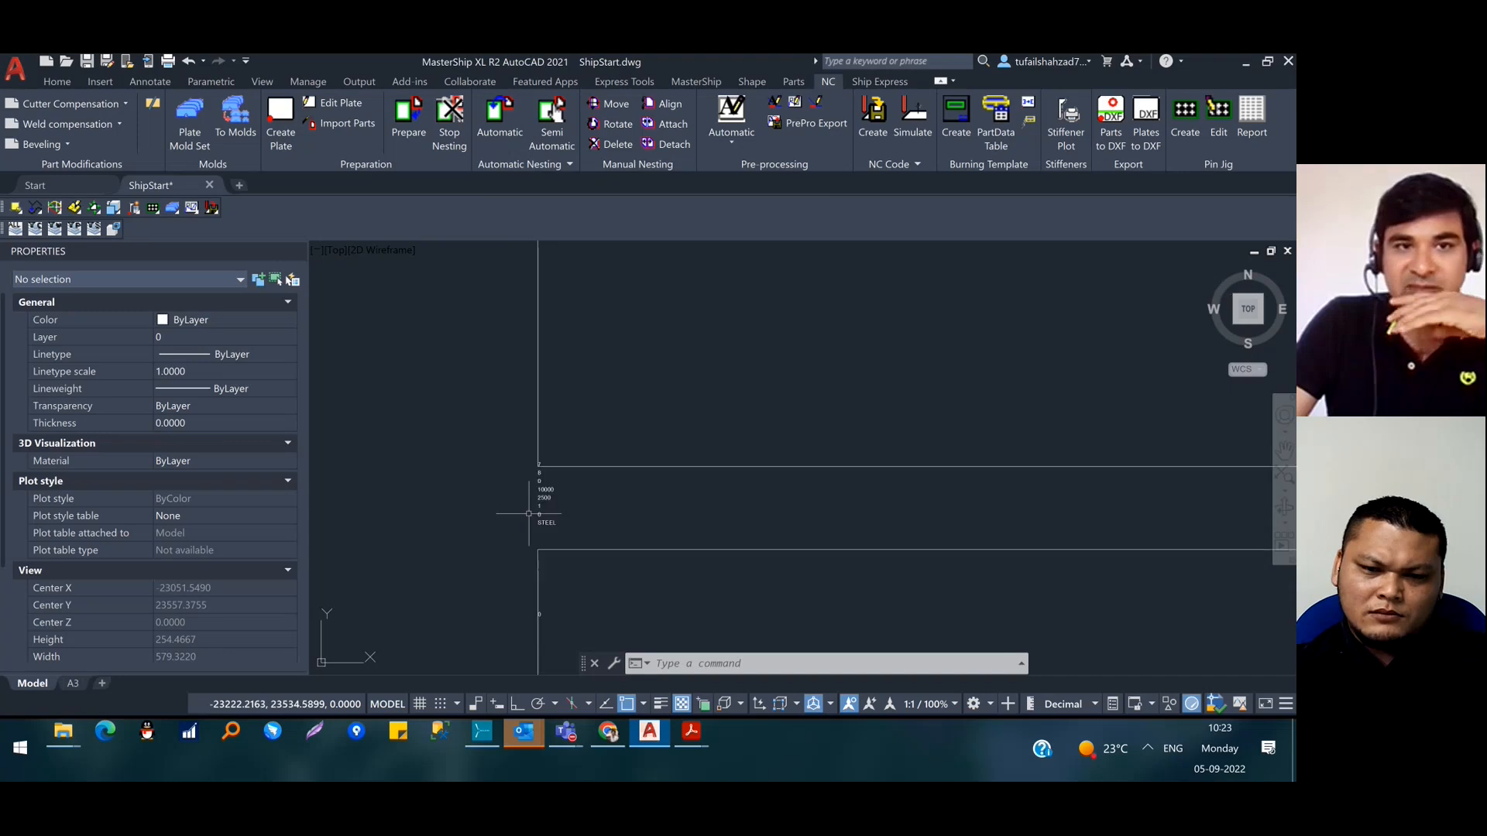
scroll(499, 476, down, 12)
scroll(786, 481, down, 4)
scroll(784, 477, up, 2)
middle_drag(764, 453, 664, 325)
scroll(676, 340, down, 4)
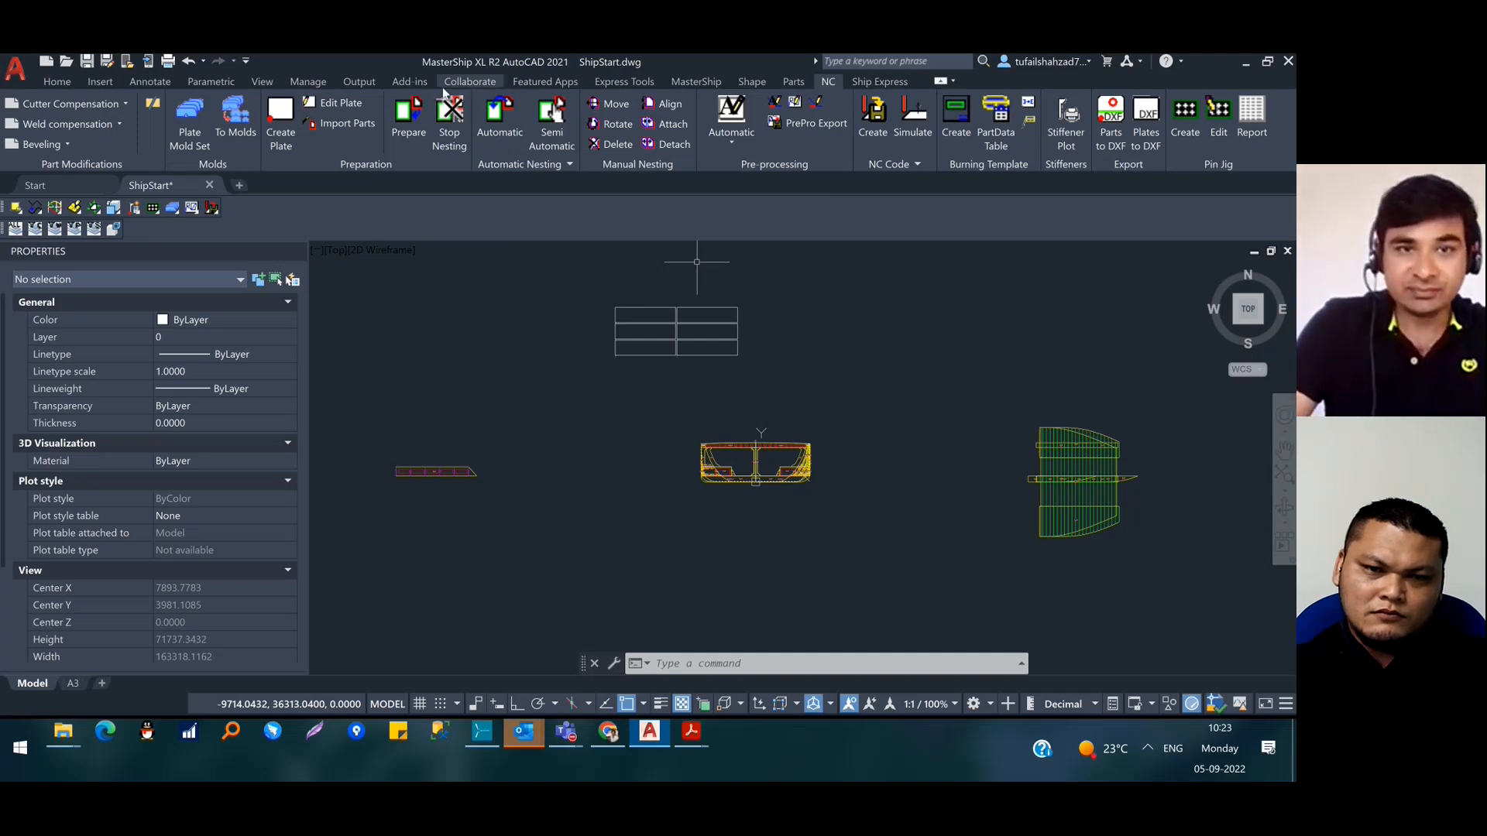
Prepare all inserted parts and plates for nesting, dropping the parts that do not match the plate class and turning off their layers
click(405, 114)
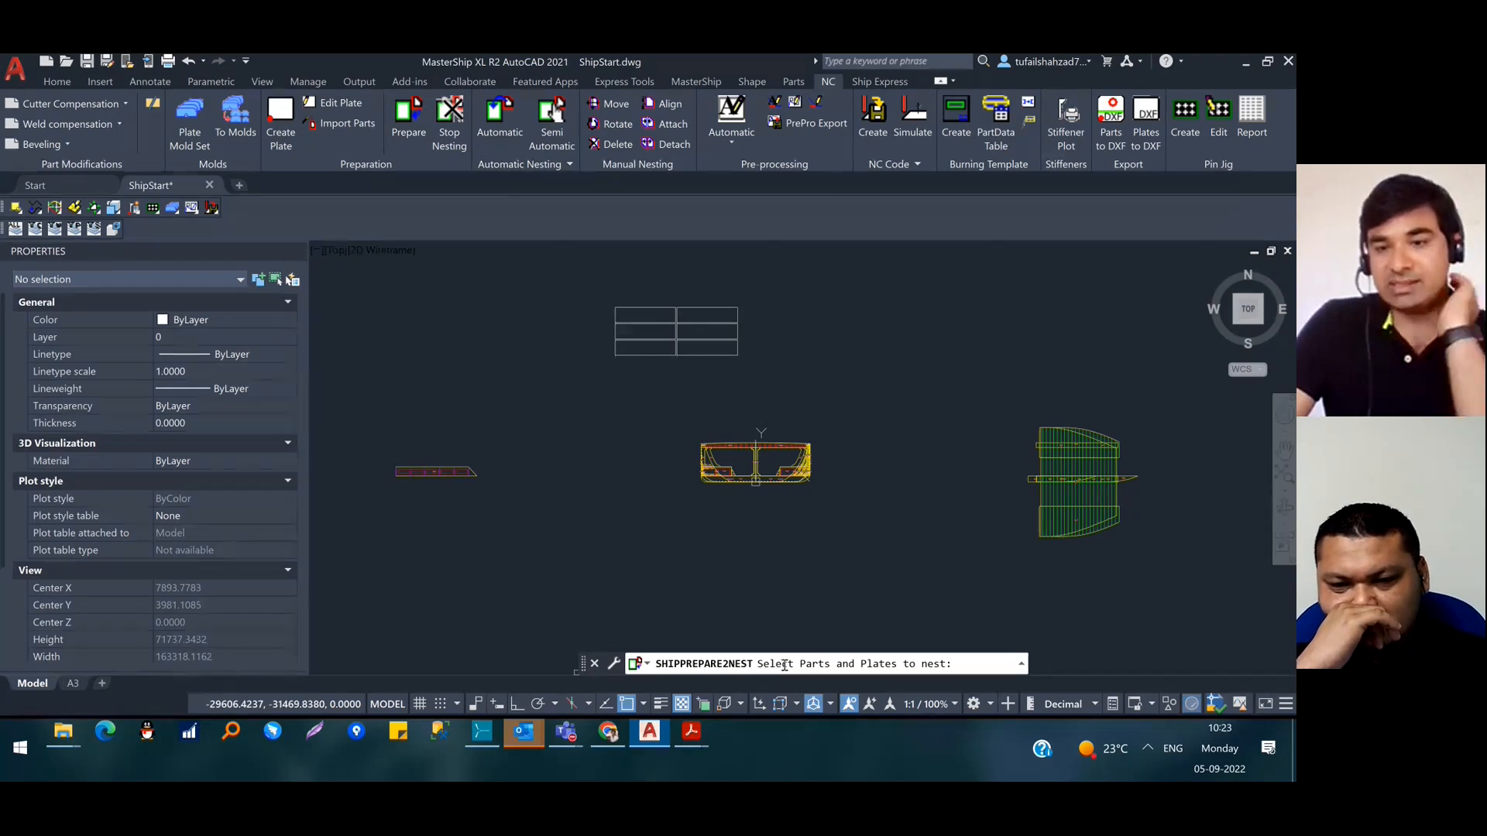
click(396, 288)
click(1172, 593)
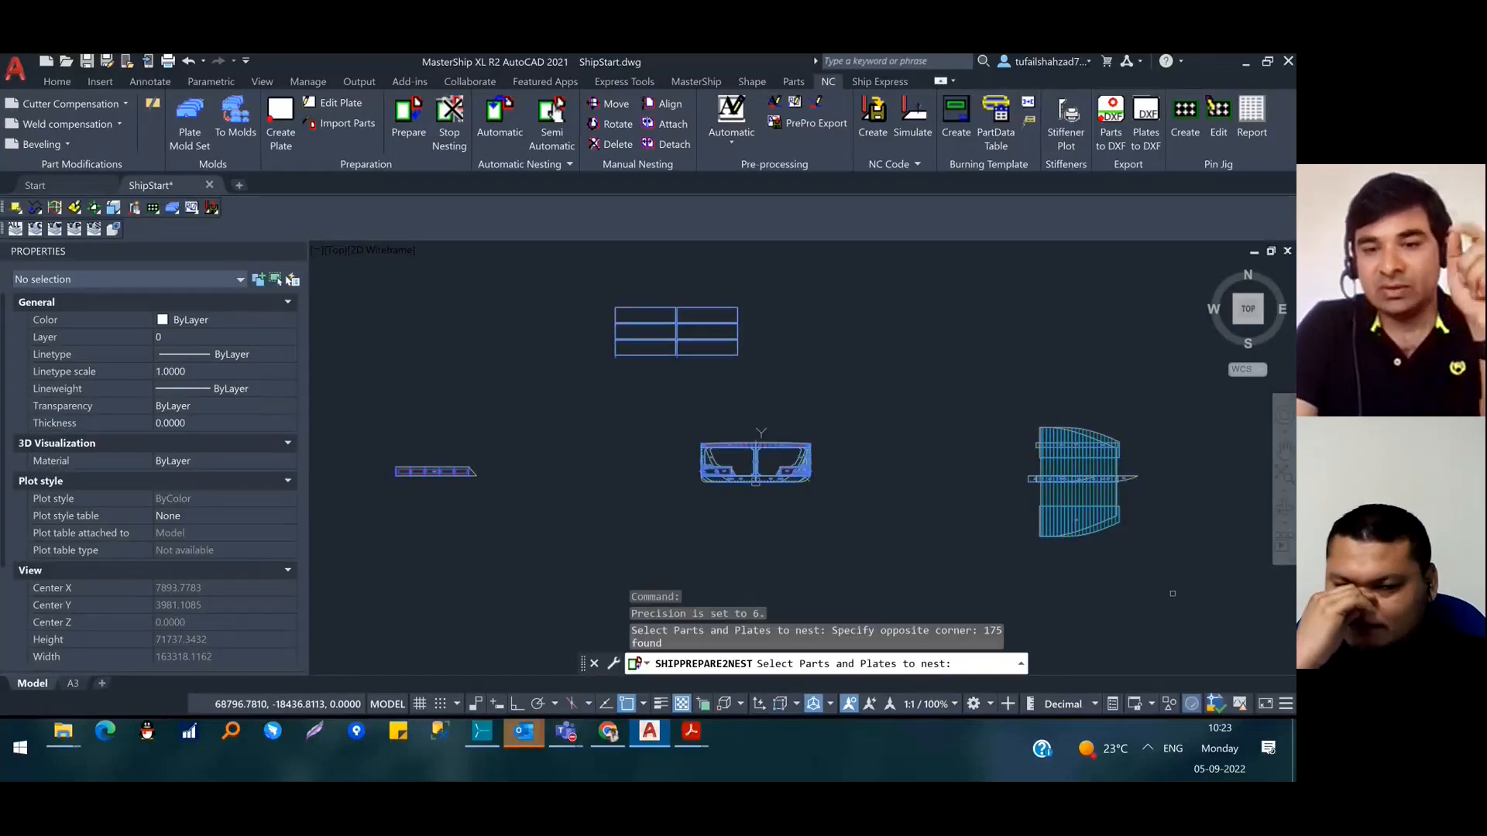
key(Return)
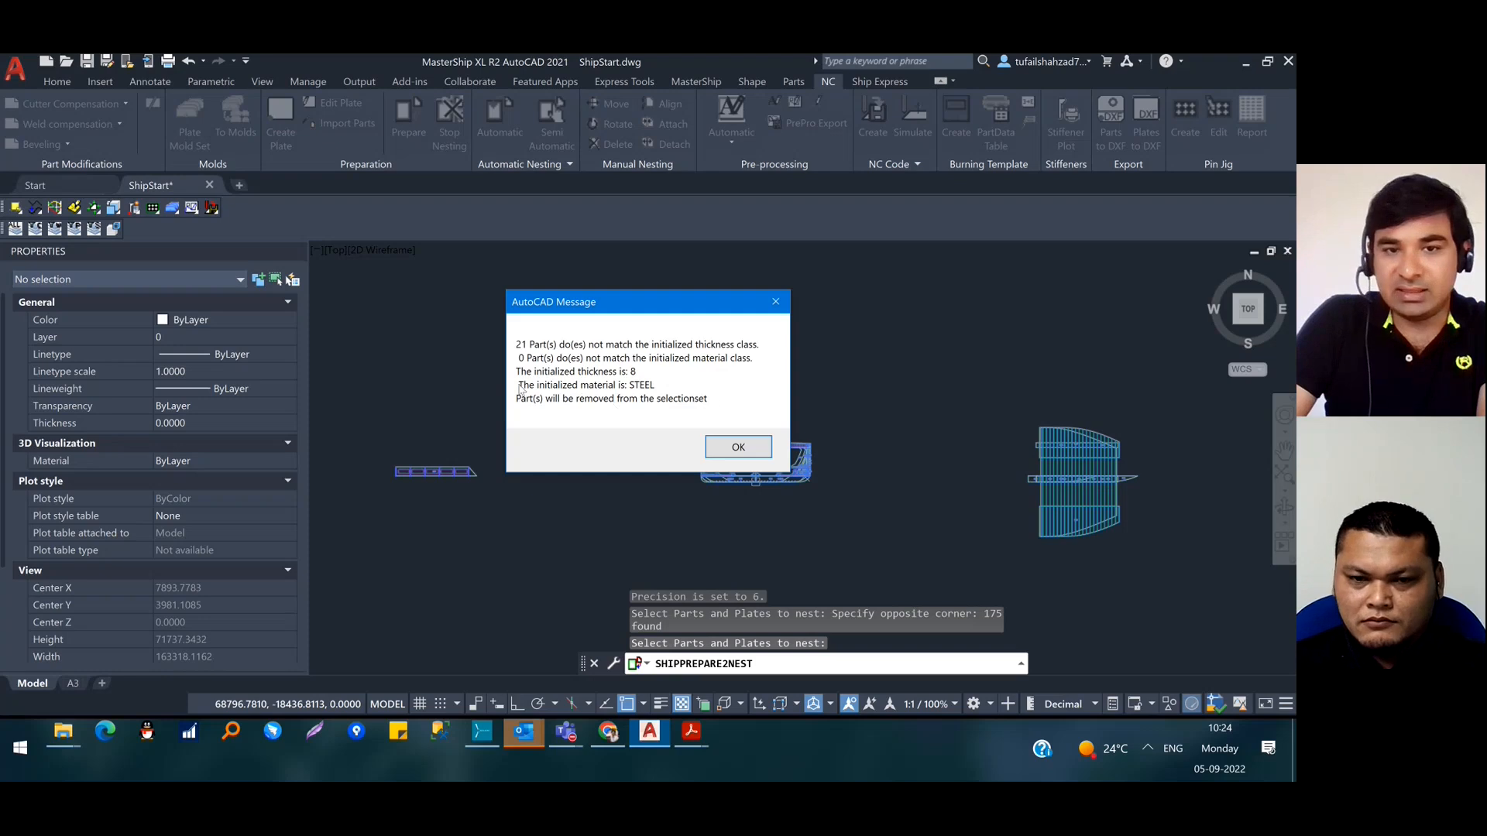
click(730, 446)
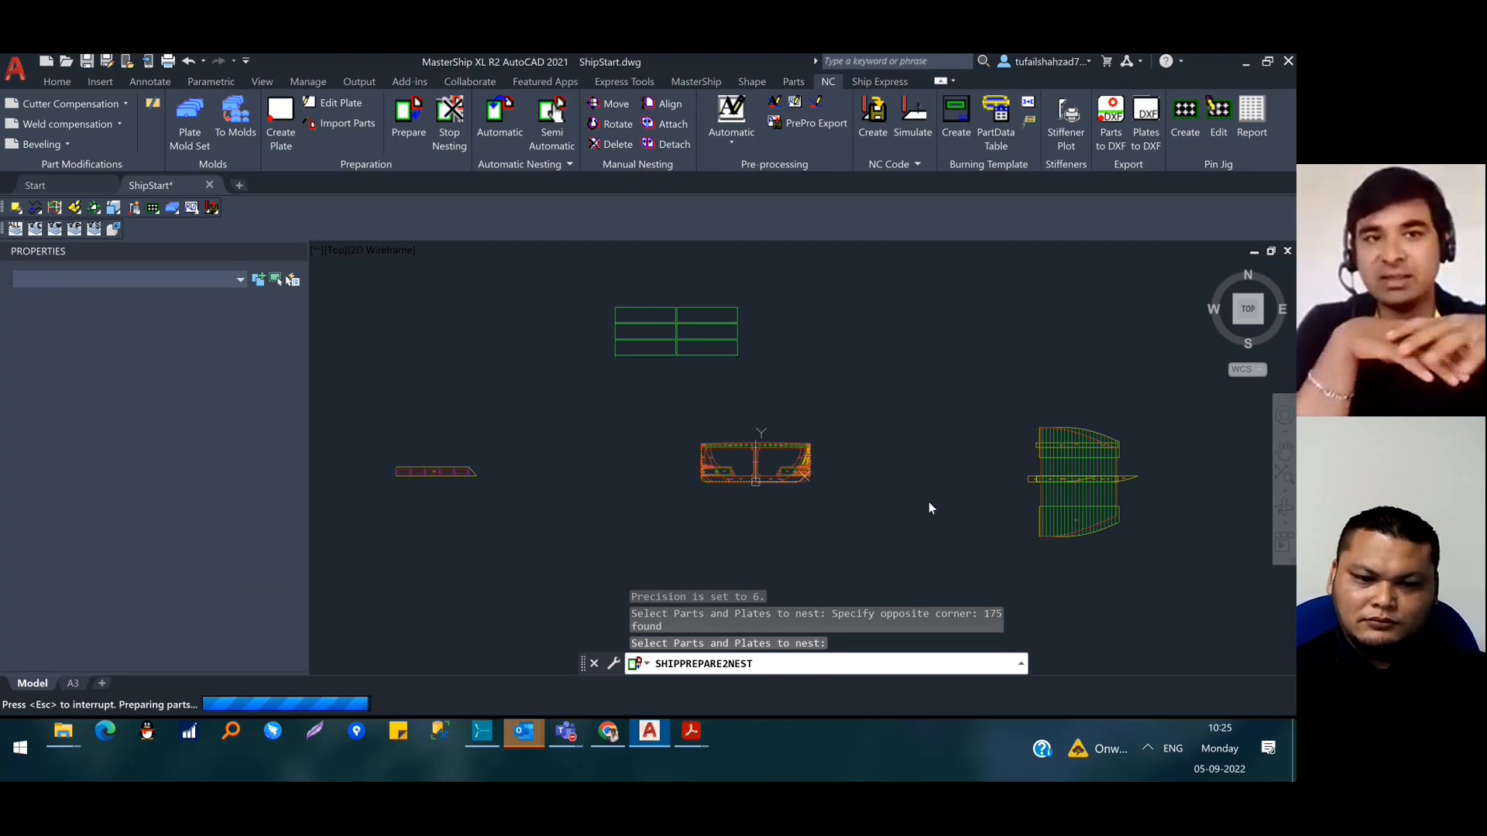
scroll(927, 502, up, 2)
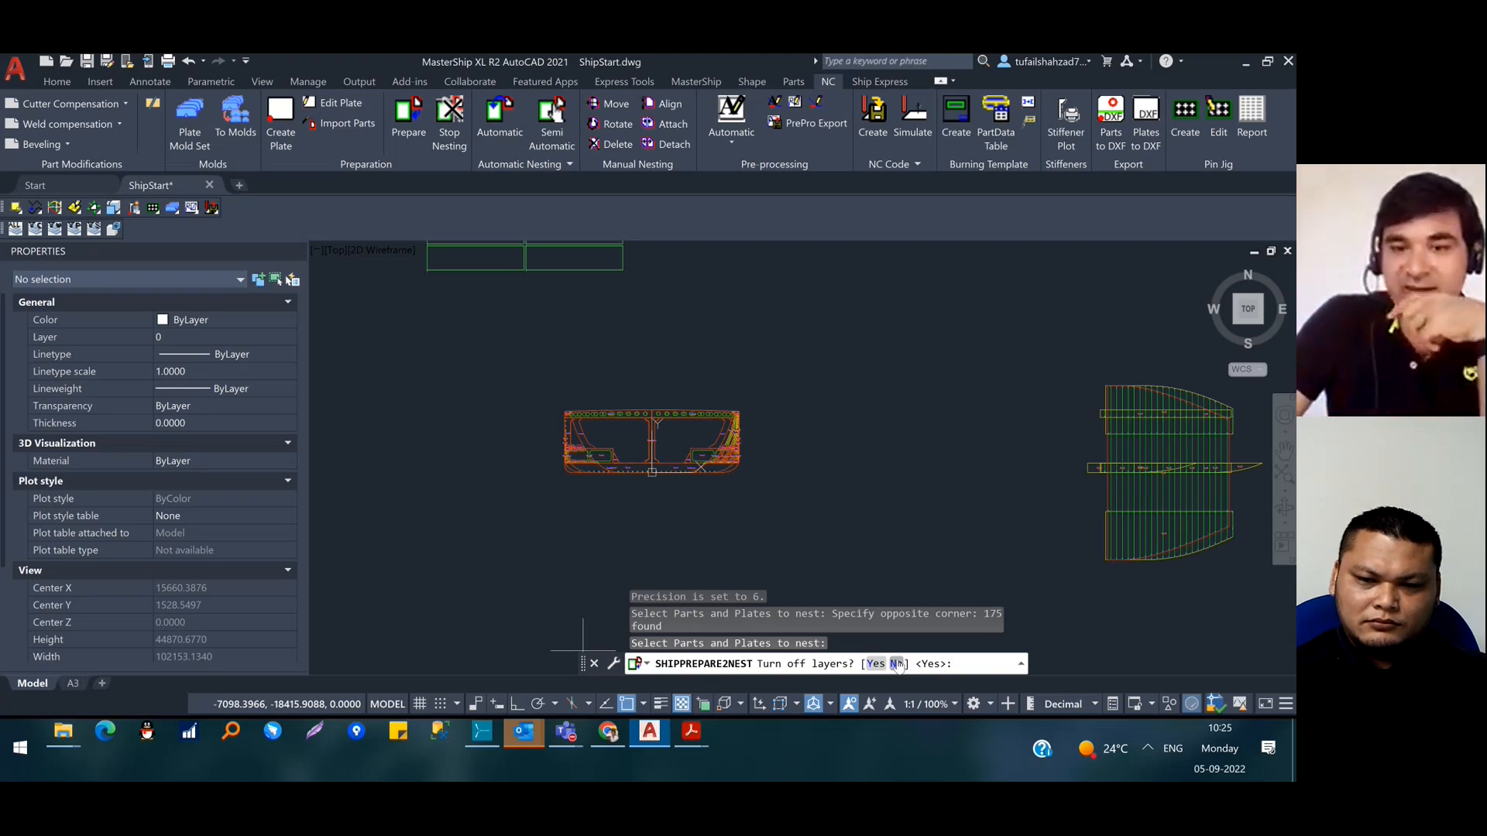
key(Return)
Examine the prepared parts and the six plates in close-up and overview
scroll(797, 465, down, 4)
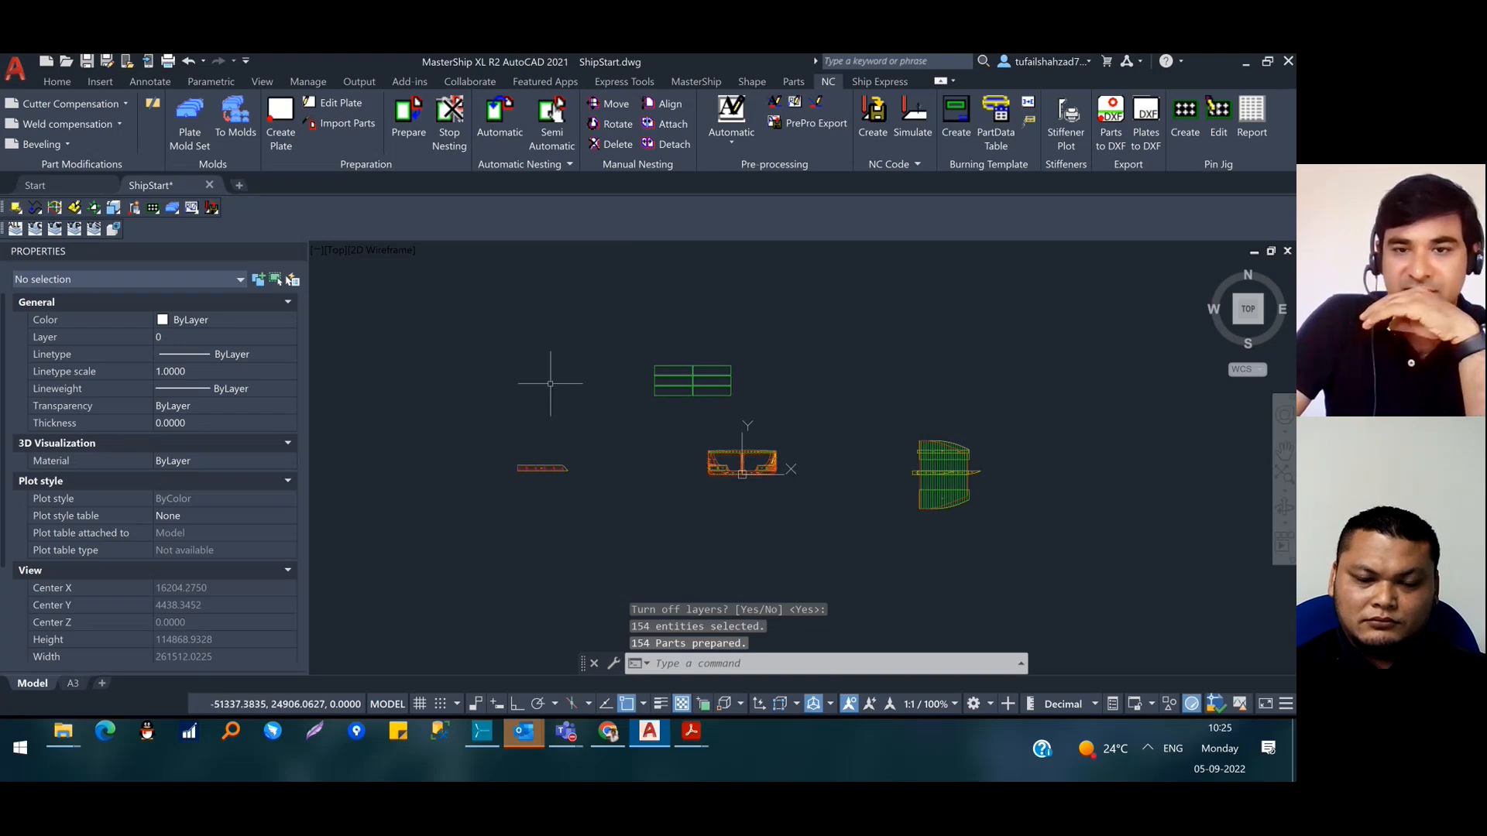
scroll(758, 448, up, 10)
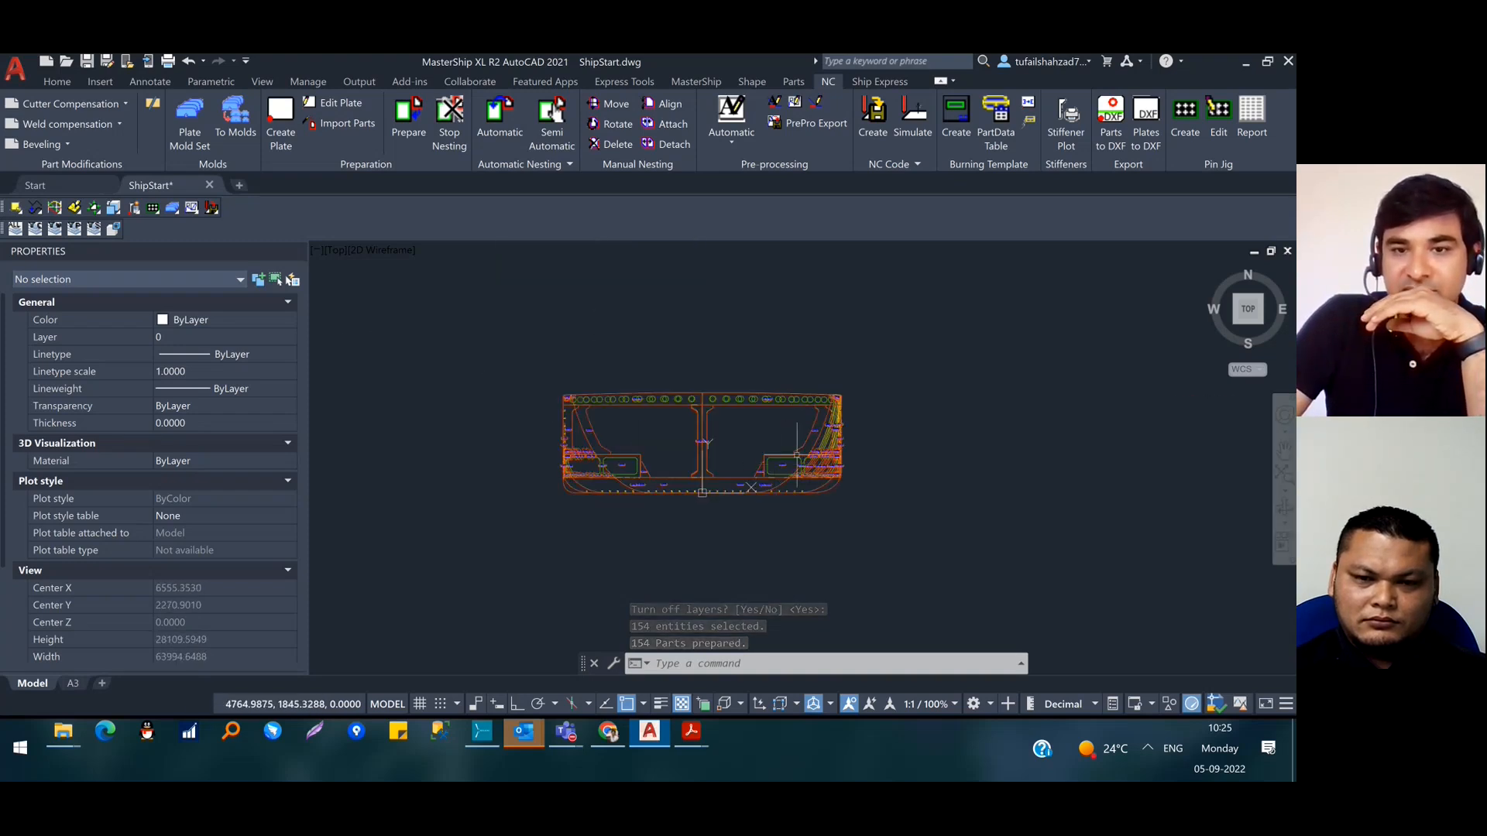
scroll(806, 445, down, 8)
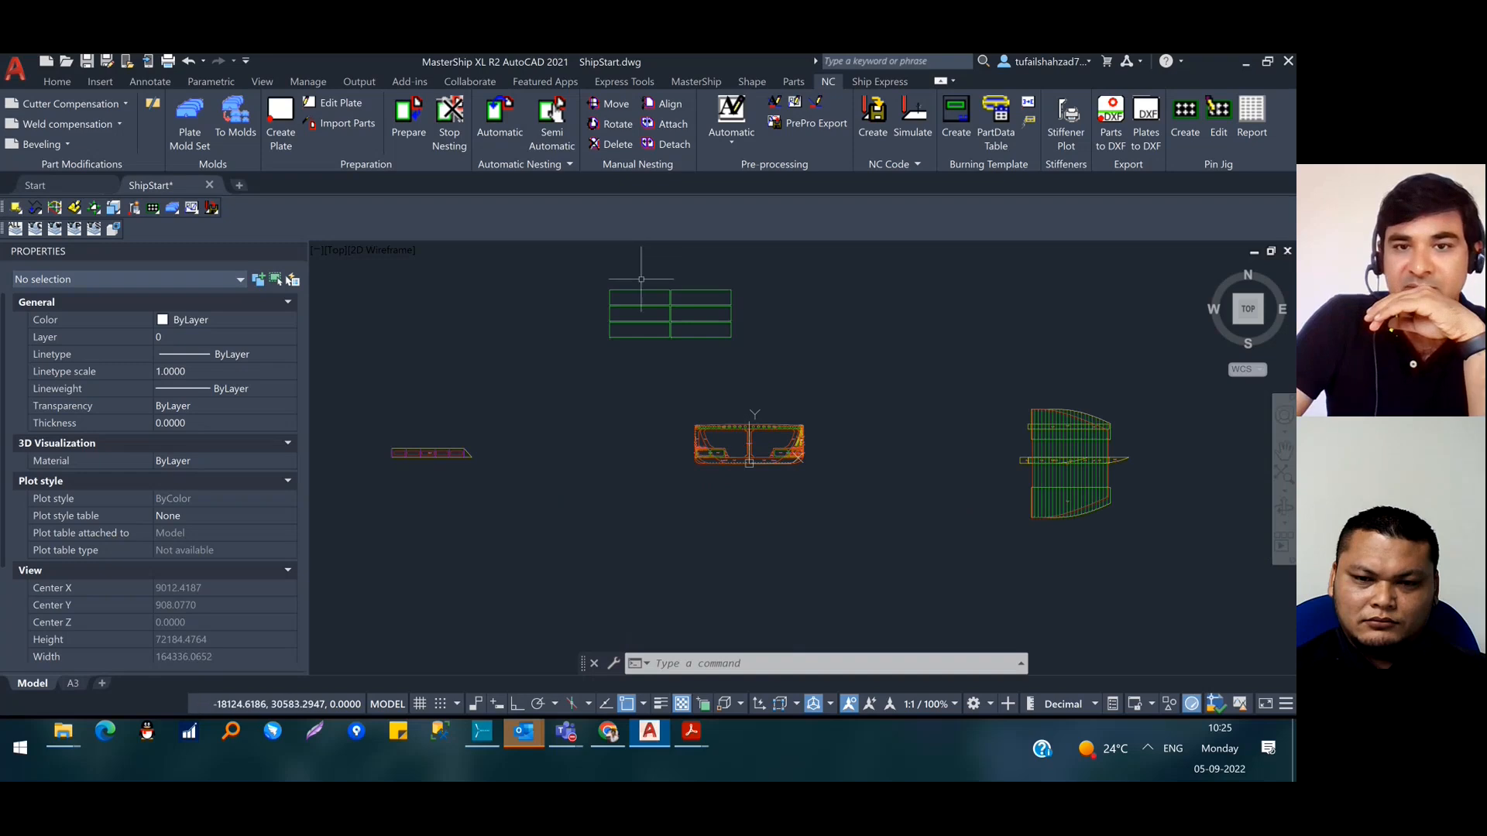
middle_drag(641, 279, 583, 402)
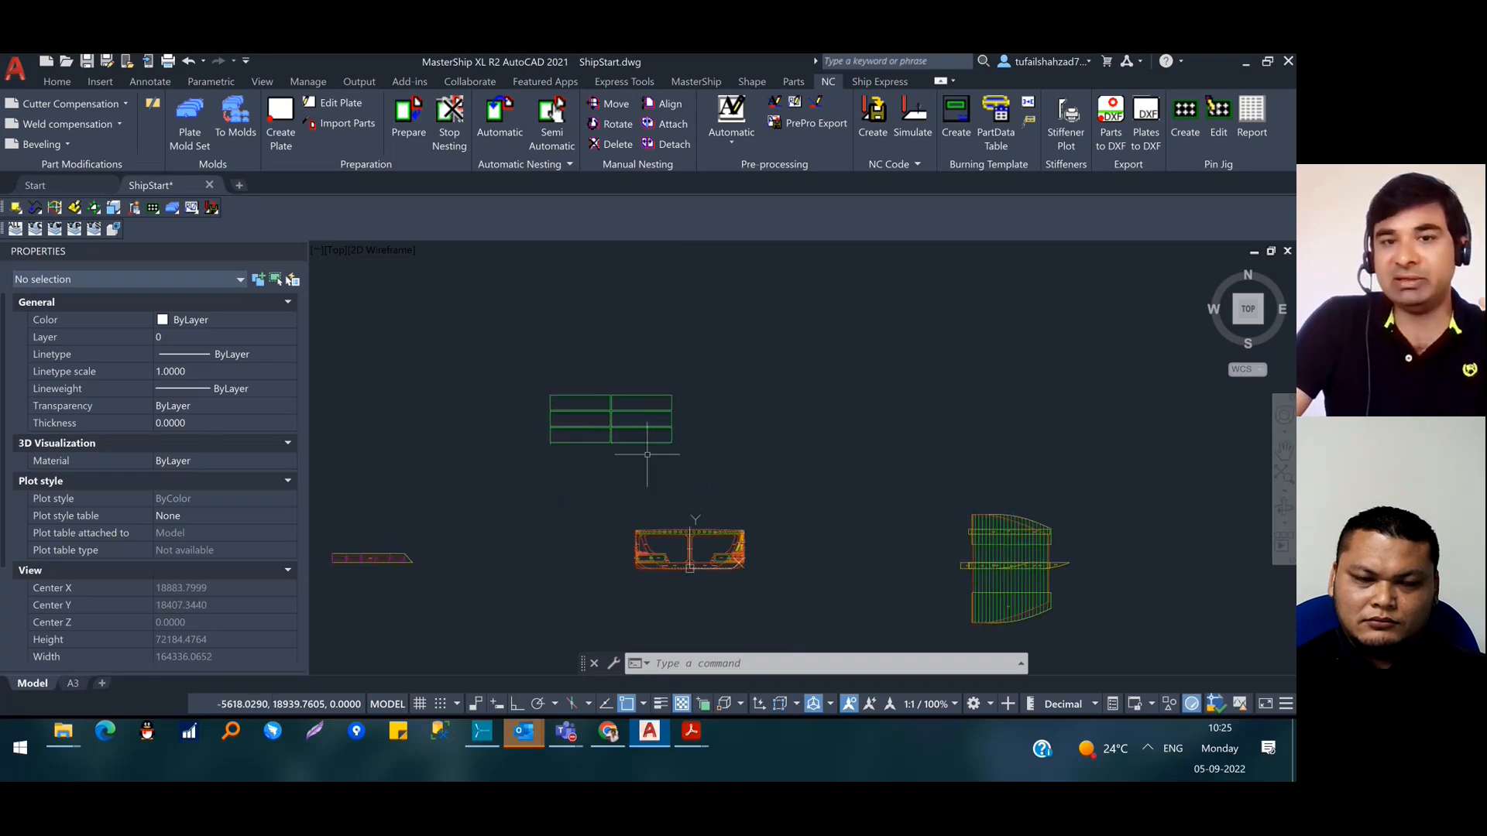
scroll(581, 397, up, 6)
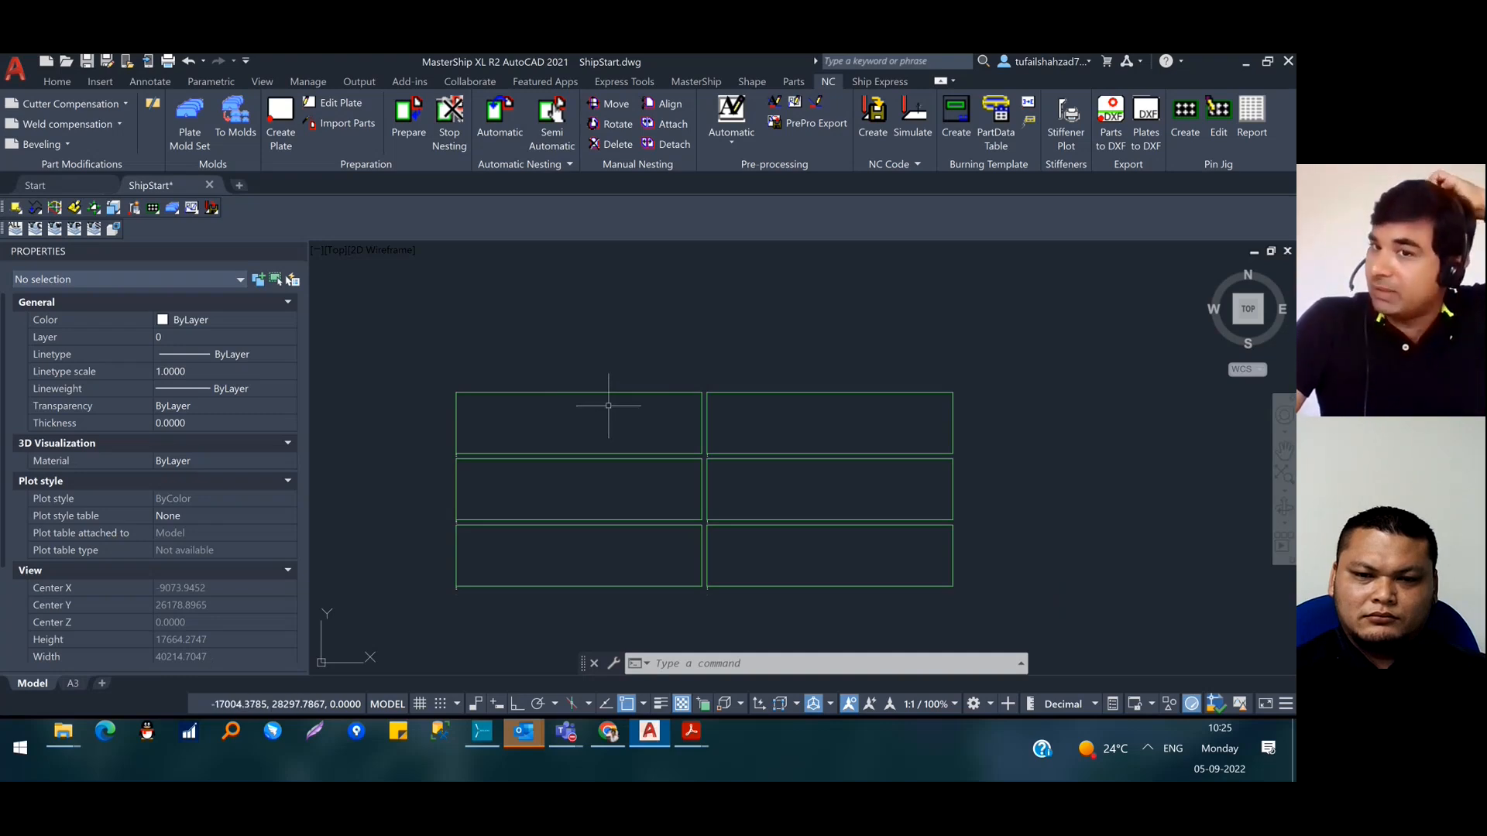
scroll(613, 395, down, 8)
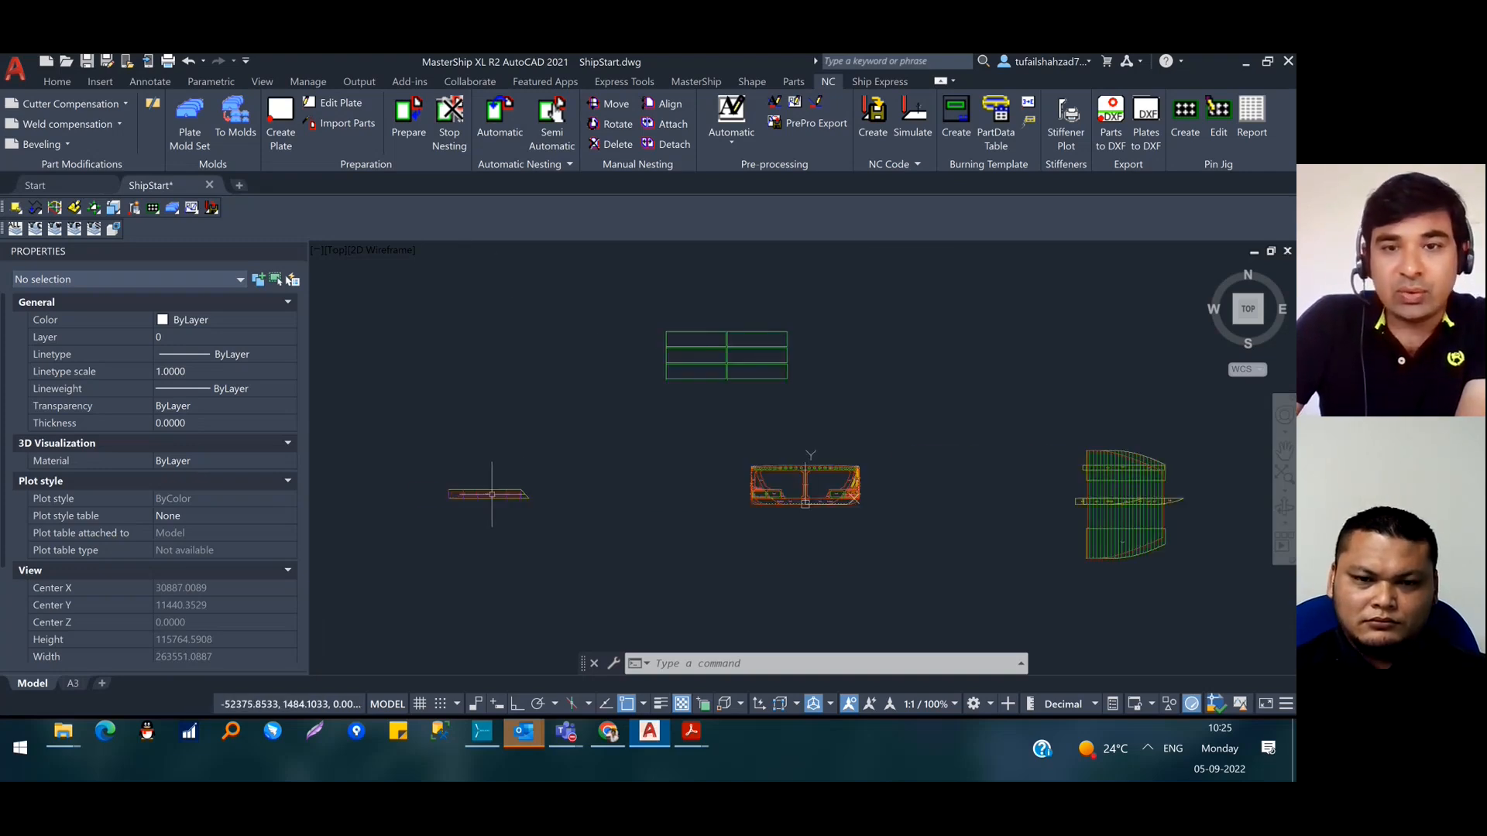
scroll(489, 496, up, 4)
mouse_move(772, 434)
middle_down()
mouse_move(611, 472)
mouse_move(714, 474)
middle_up()
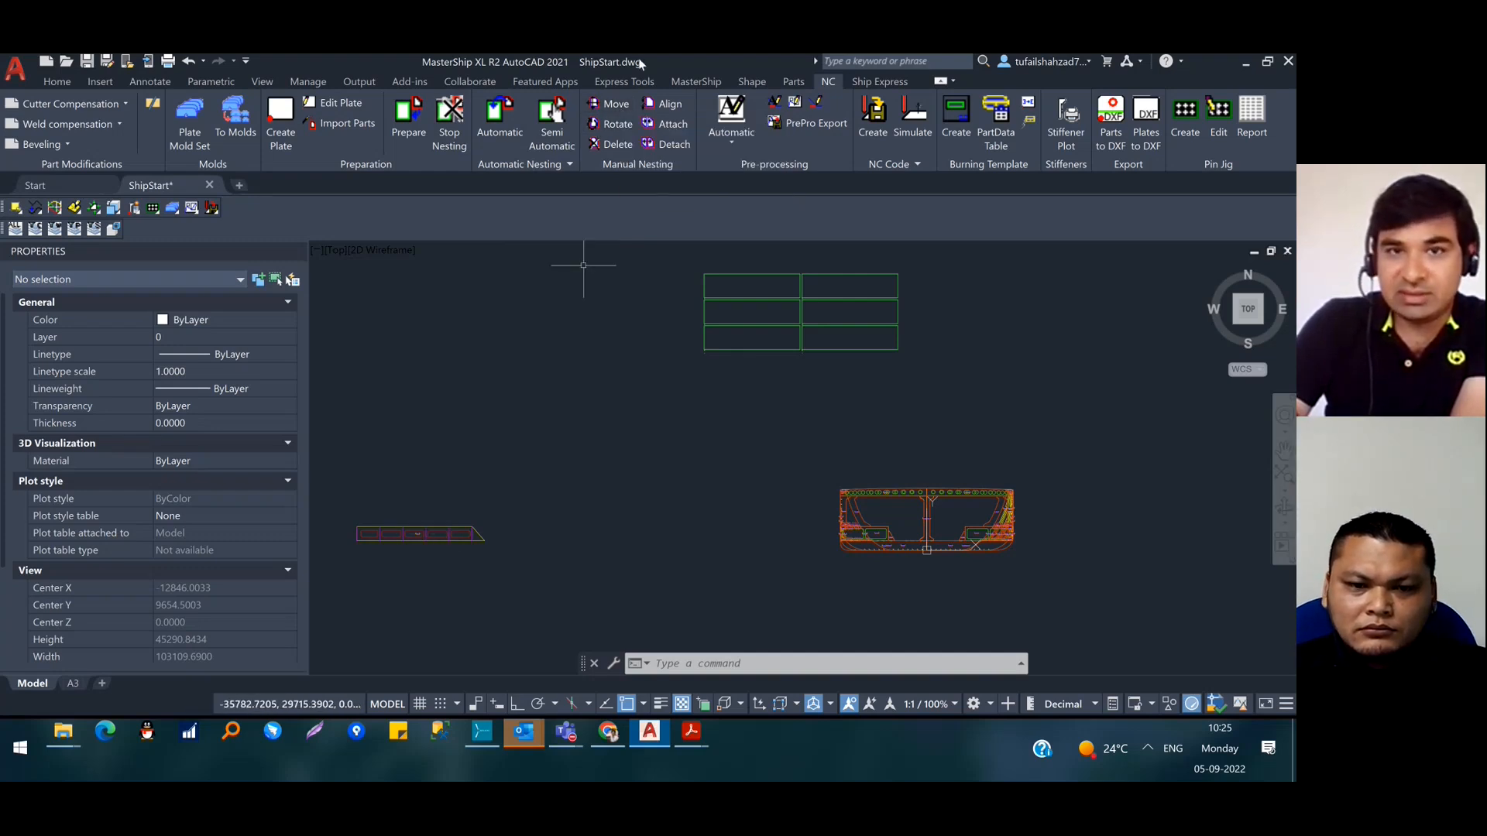
Try to move the long narrow part with the slanted end onto the plates using the manual nesting Move command
click(616, 105)
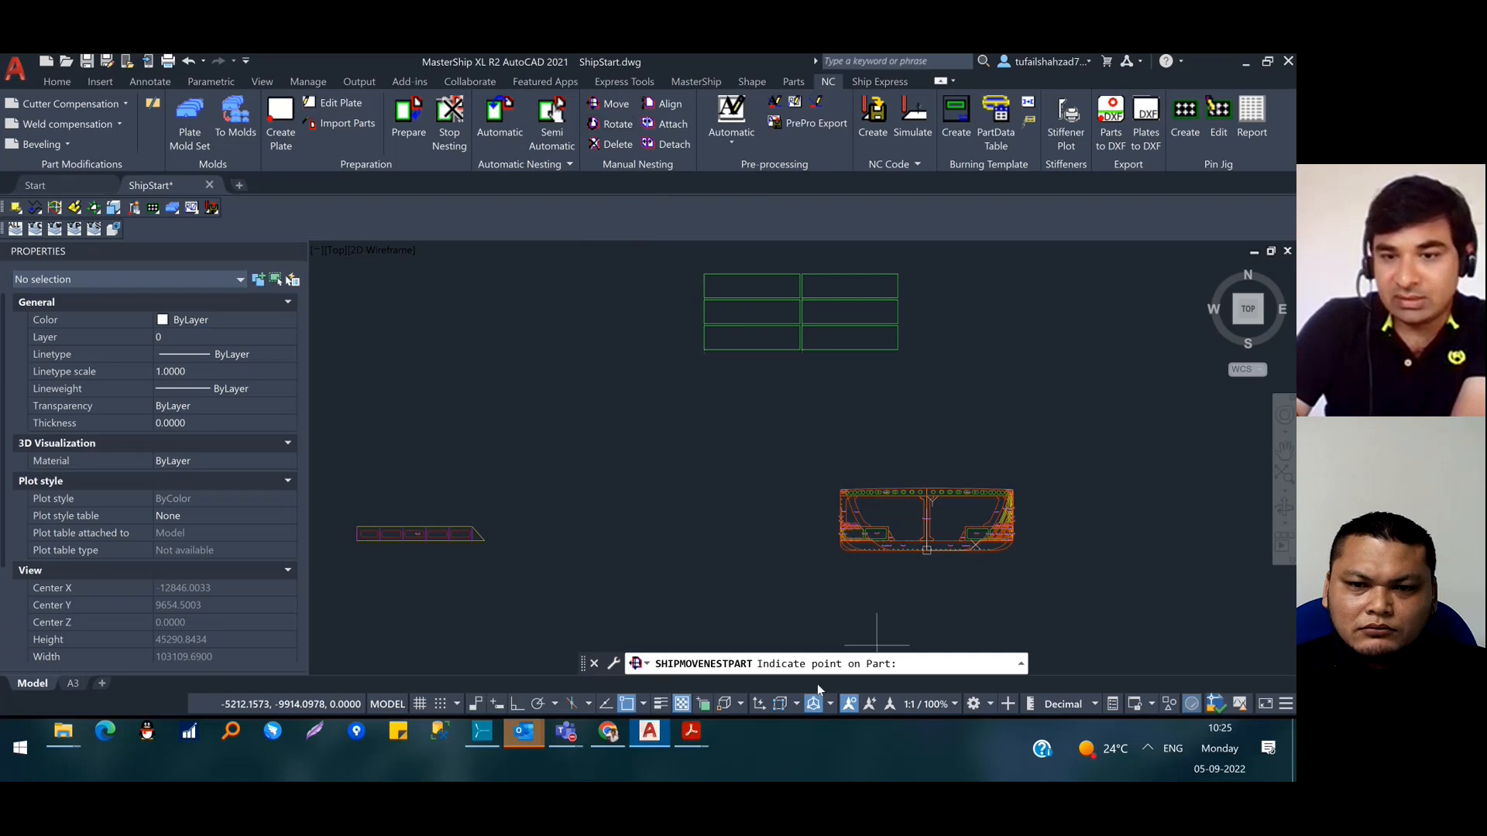
click(441, 516)
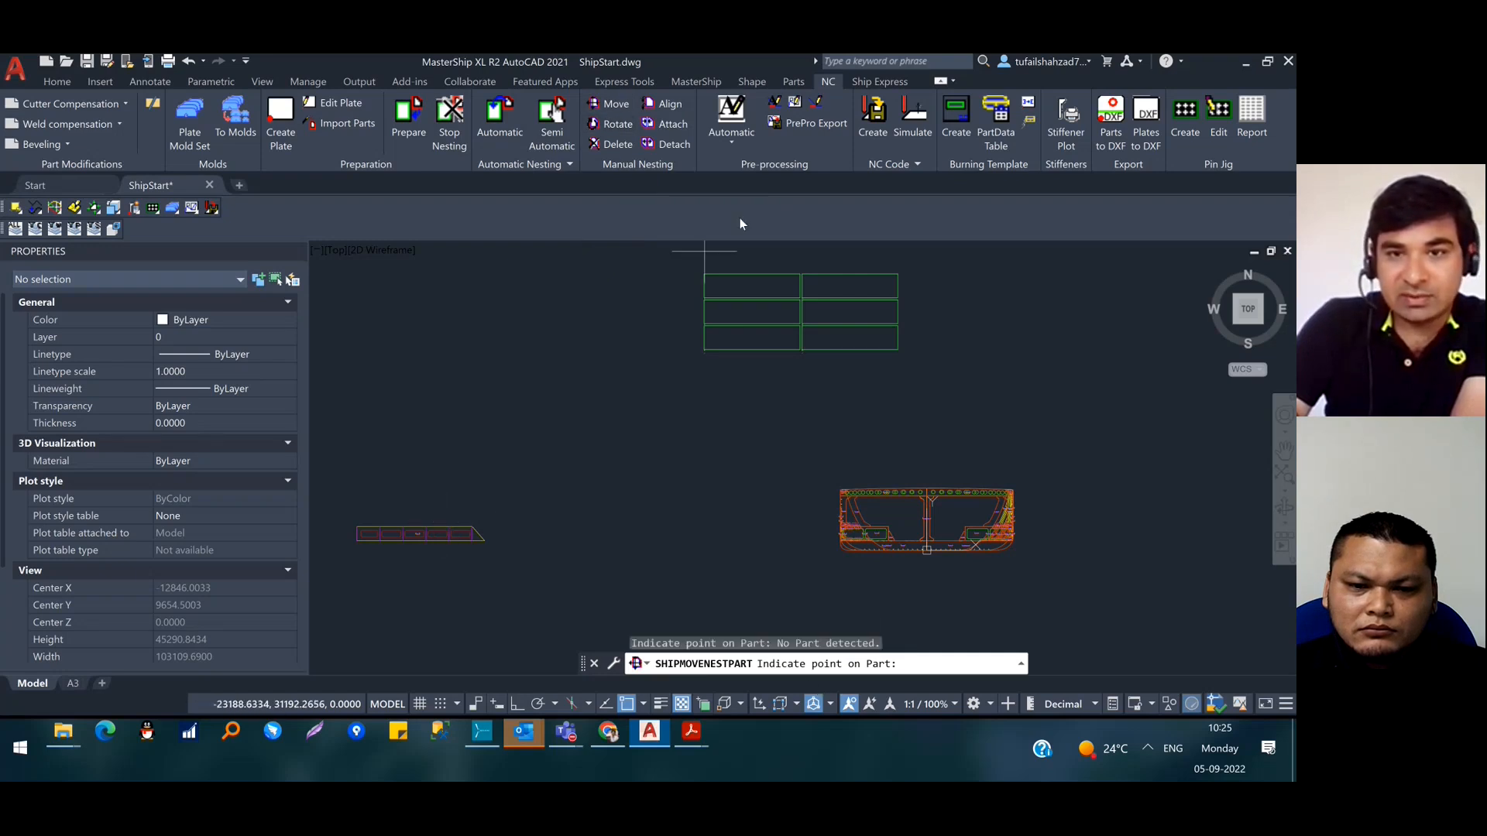
click(737, 274)
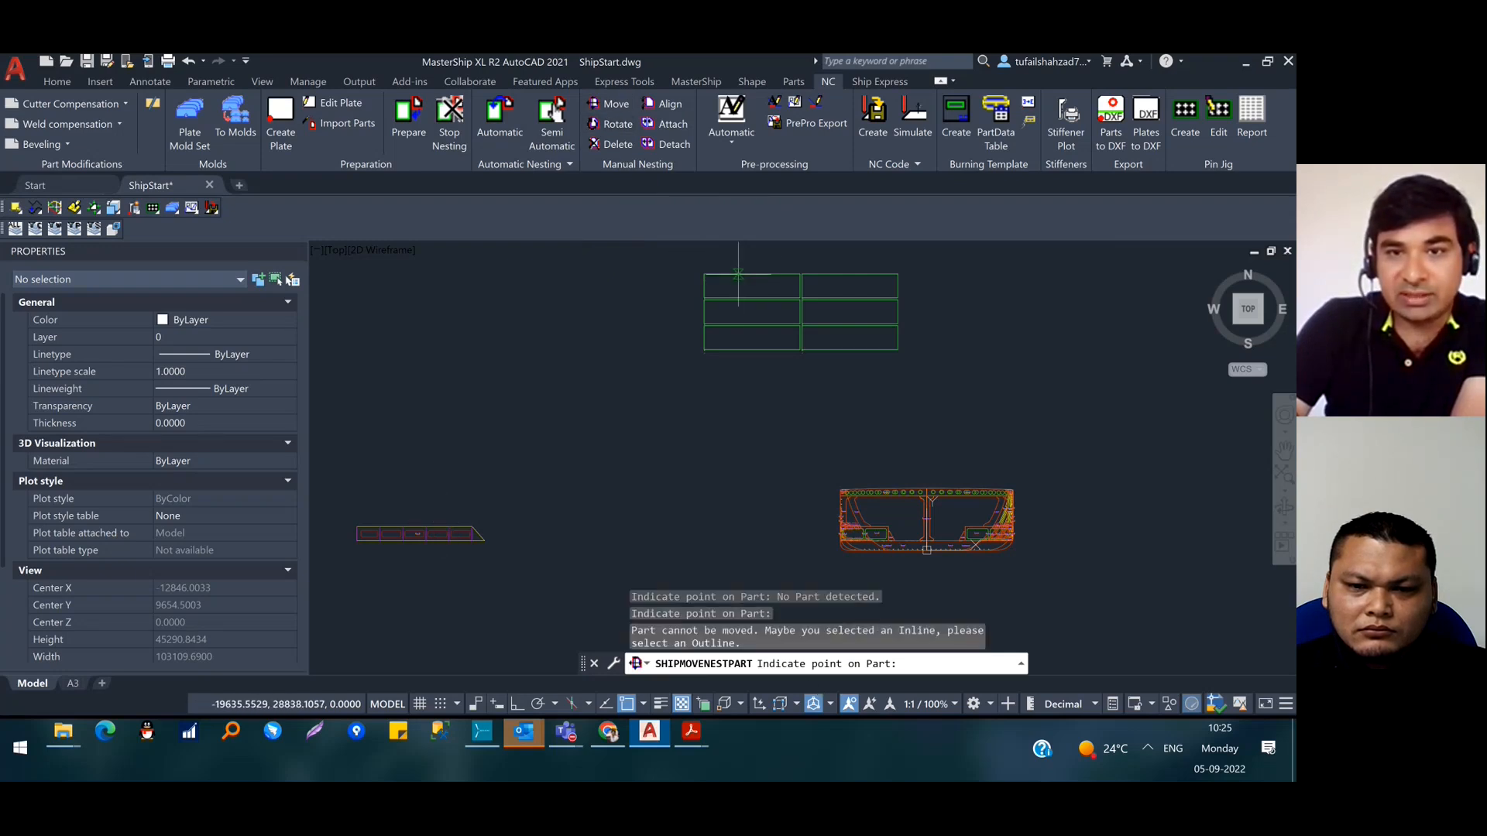
click(430, 532)
click(742, 335)
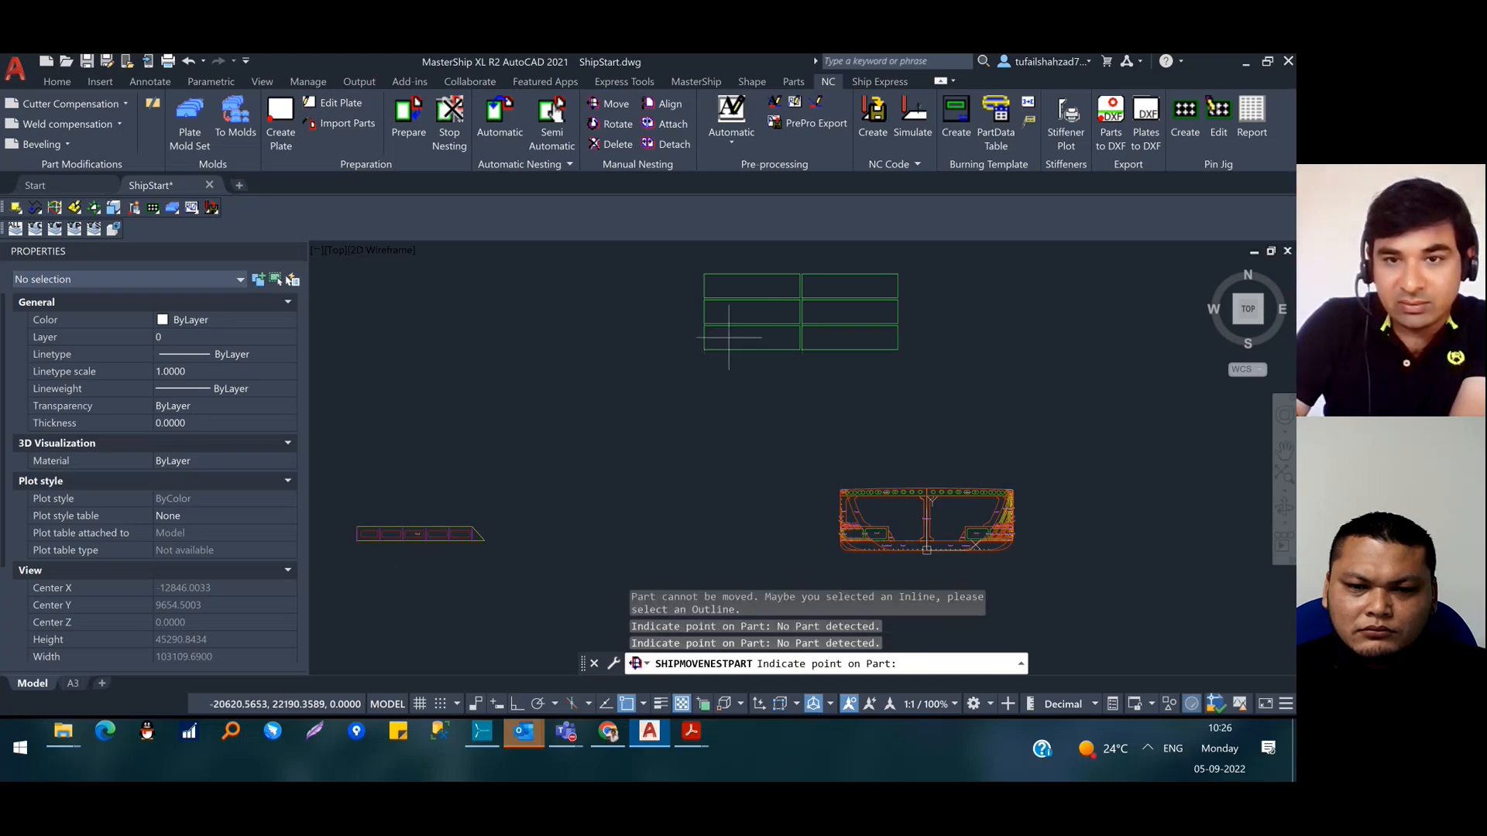
click(755, 350)
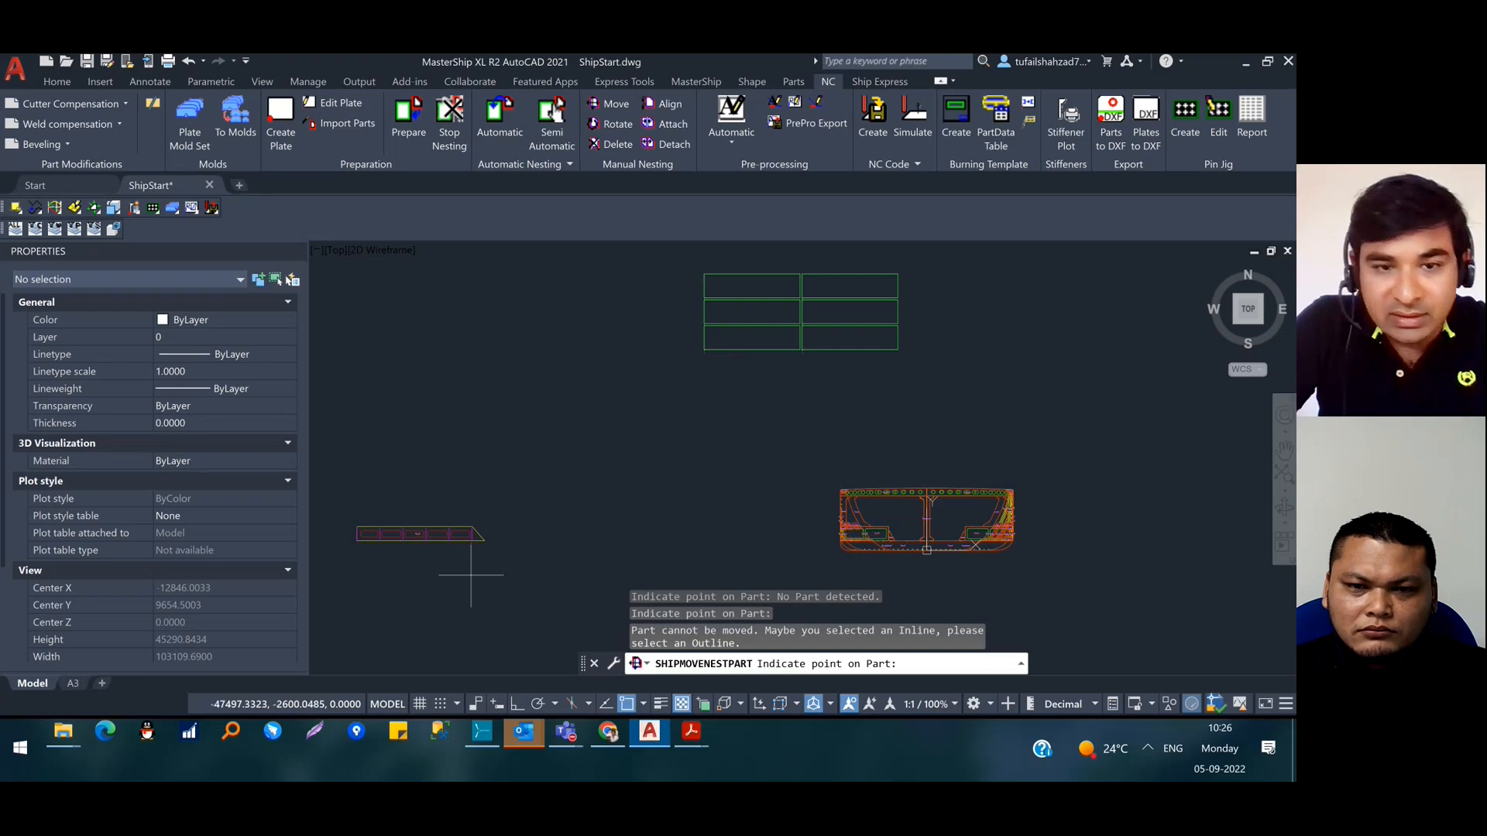
scroll(414, 526, up, 5)
click(409, 531)
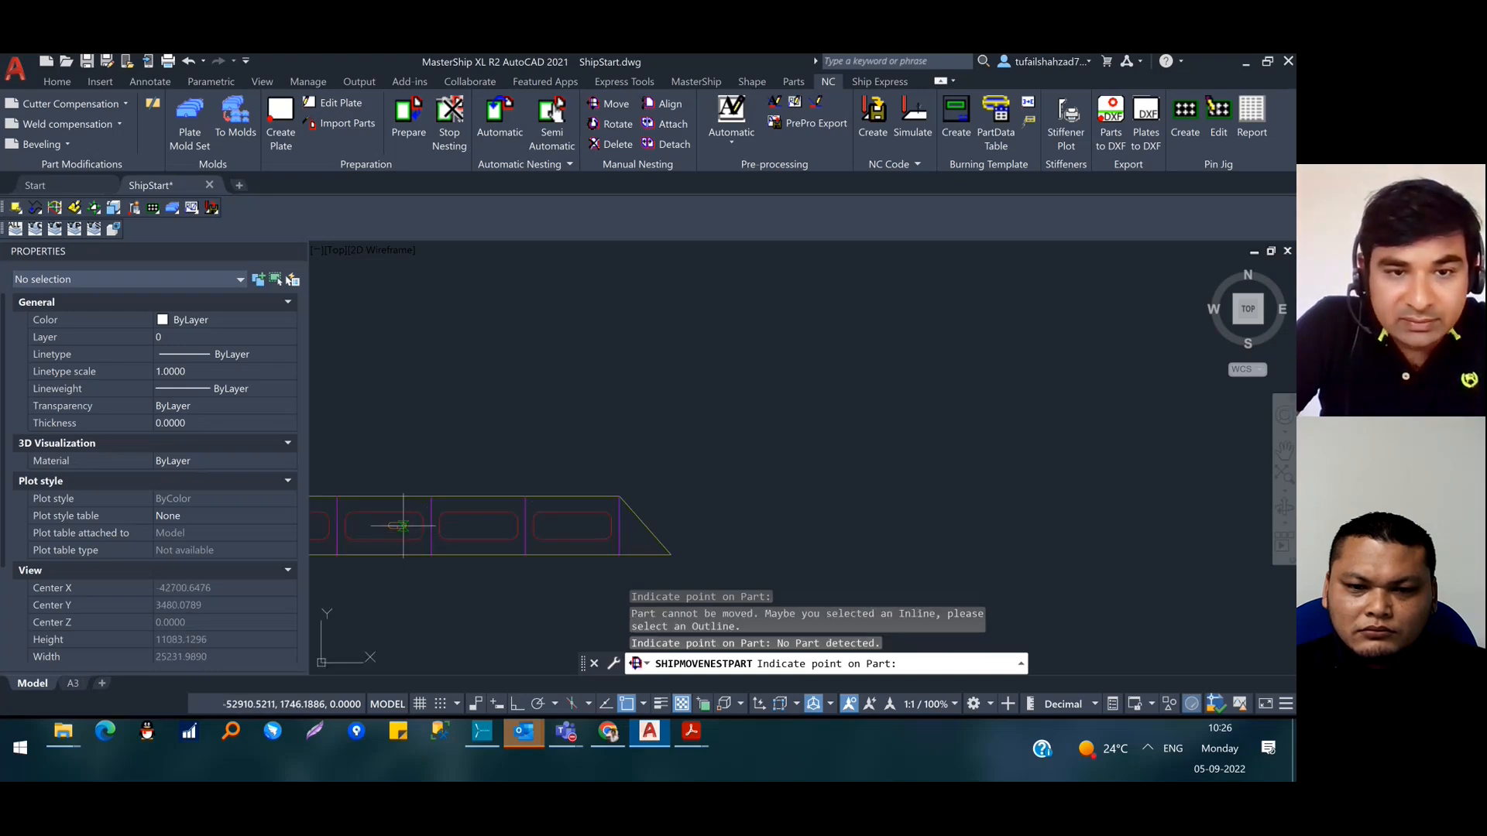
scroll(720, 472, down, 8)
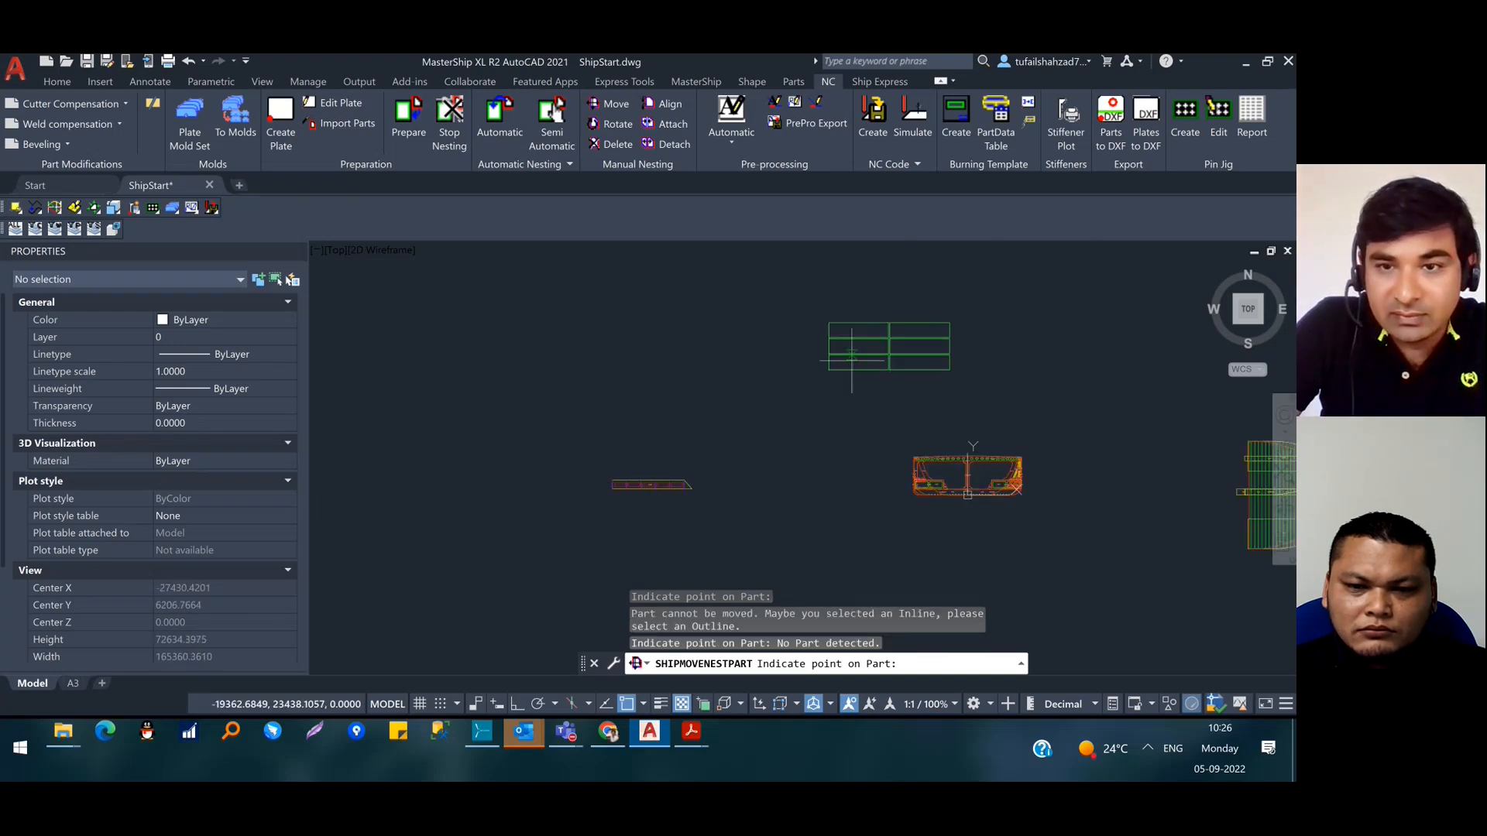
click(852, 360)
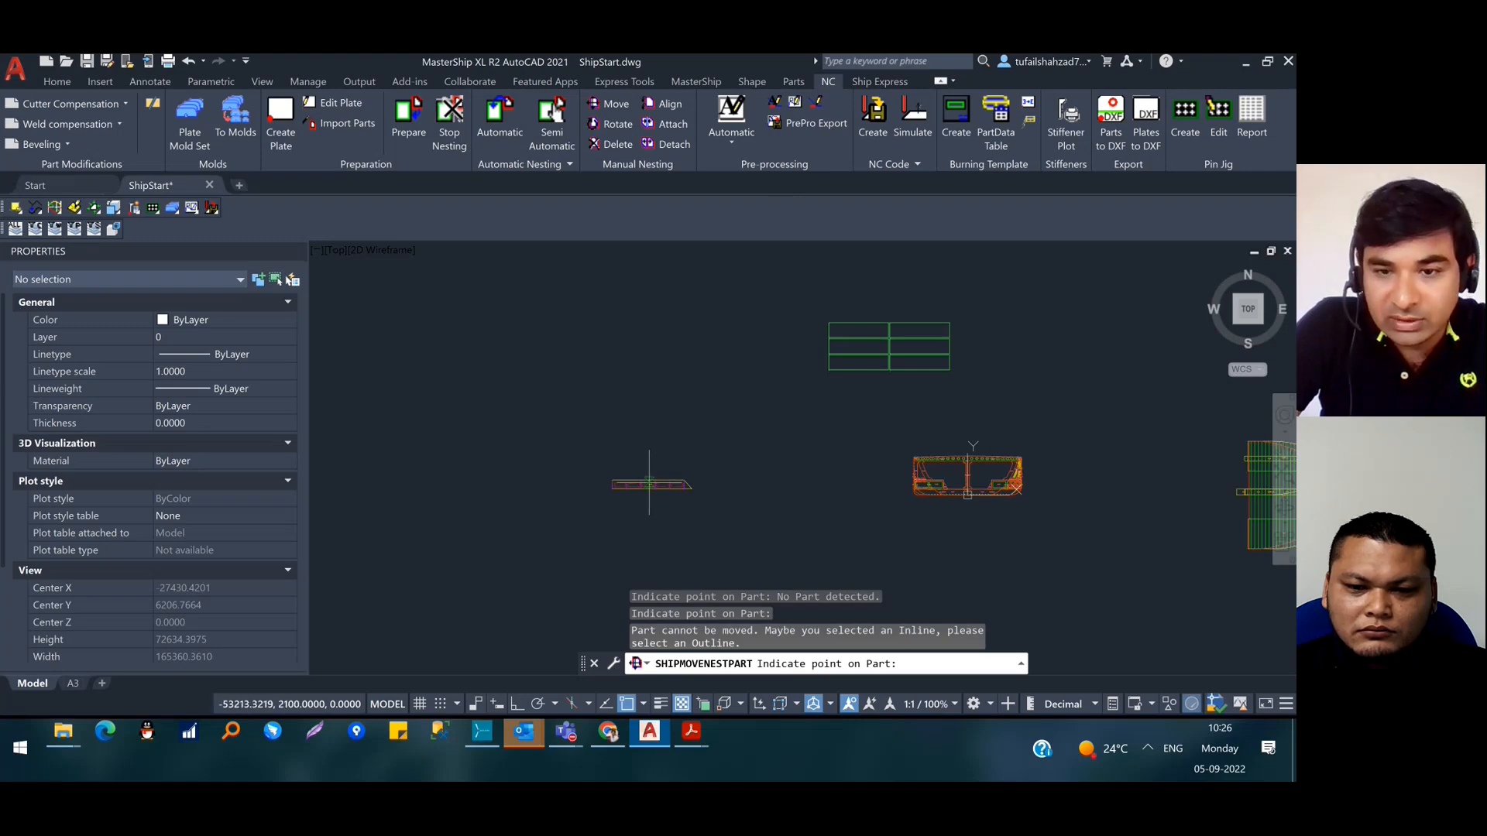
Try to pick the upper beam of the cross-section frame as the part to move
scroll(923, 465, up, 8)
click(927, 462)
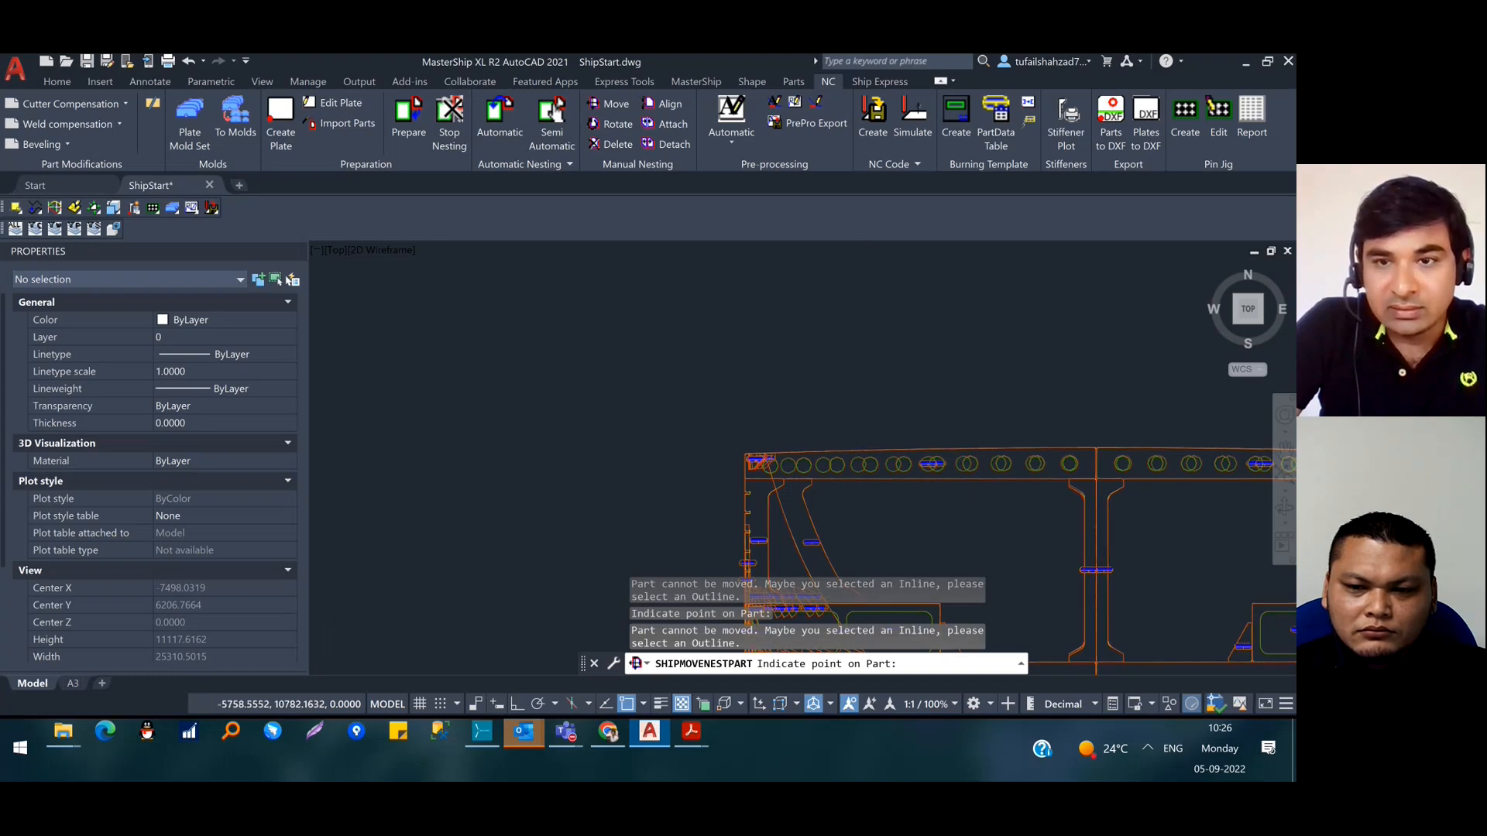
scroll(860, 294, down, 5)
middle_drag(857, 298, 799, 424)
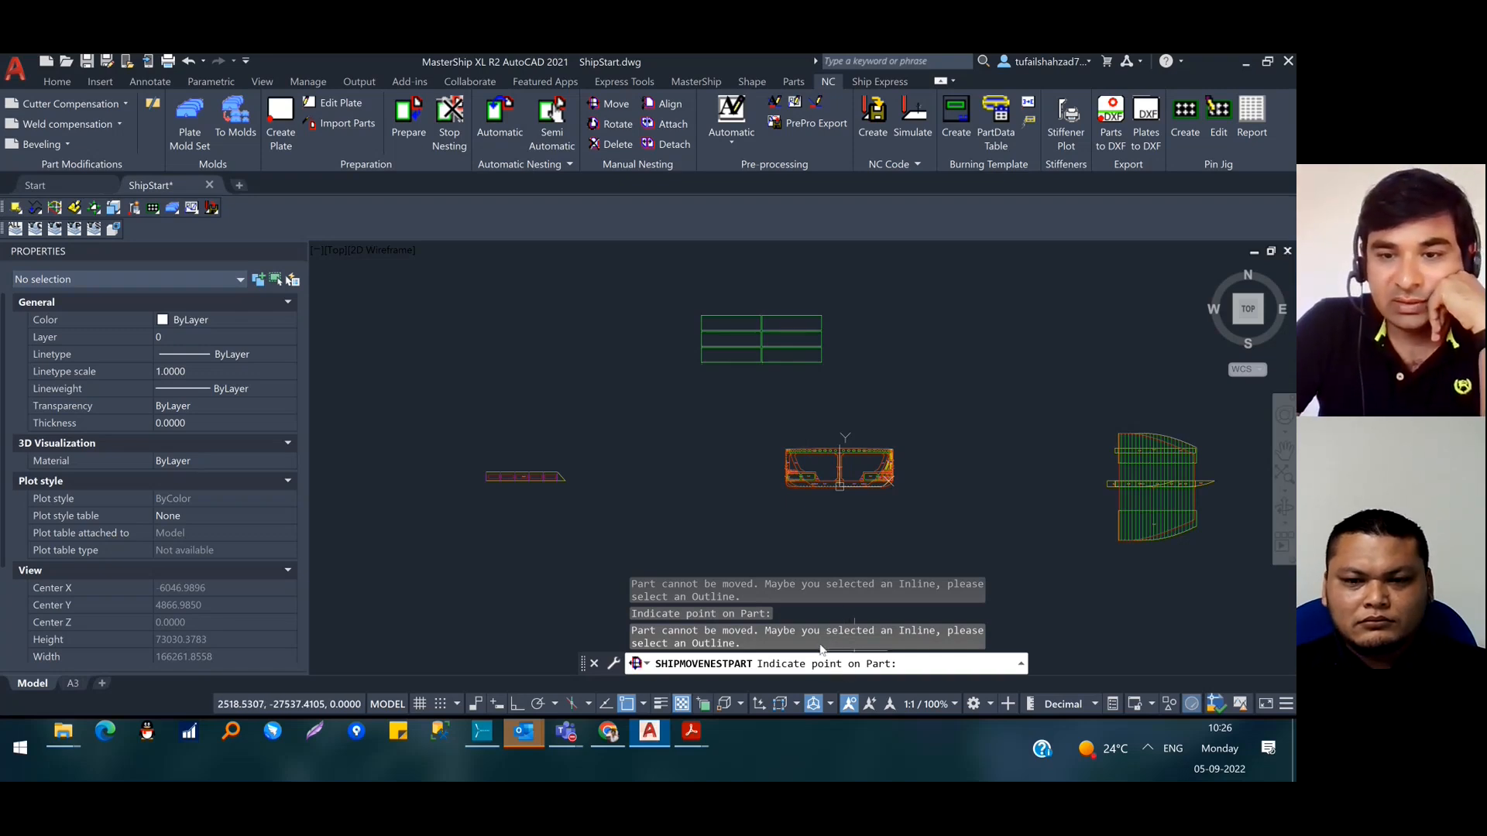
Try to pick the long narrow part by its slanted edge for moving onto the plates, and cancel the Move command
scroll(558, 480, up, 2)
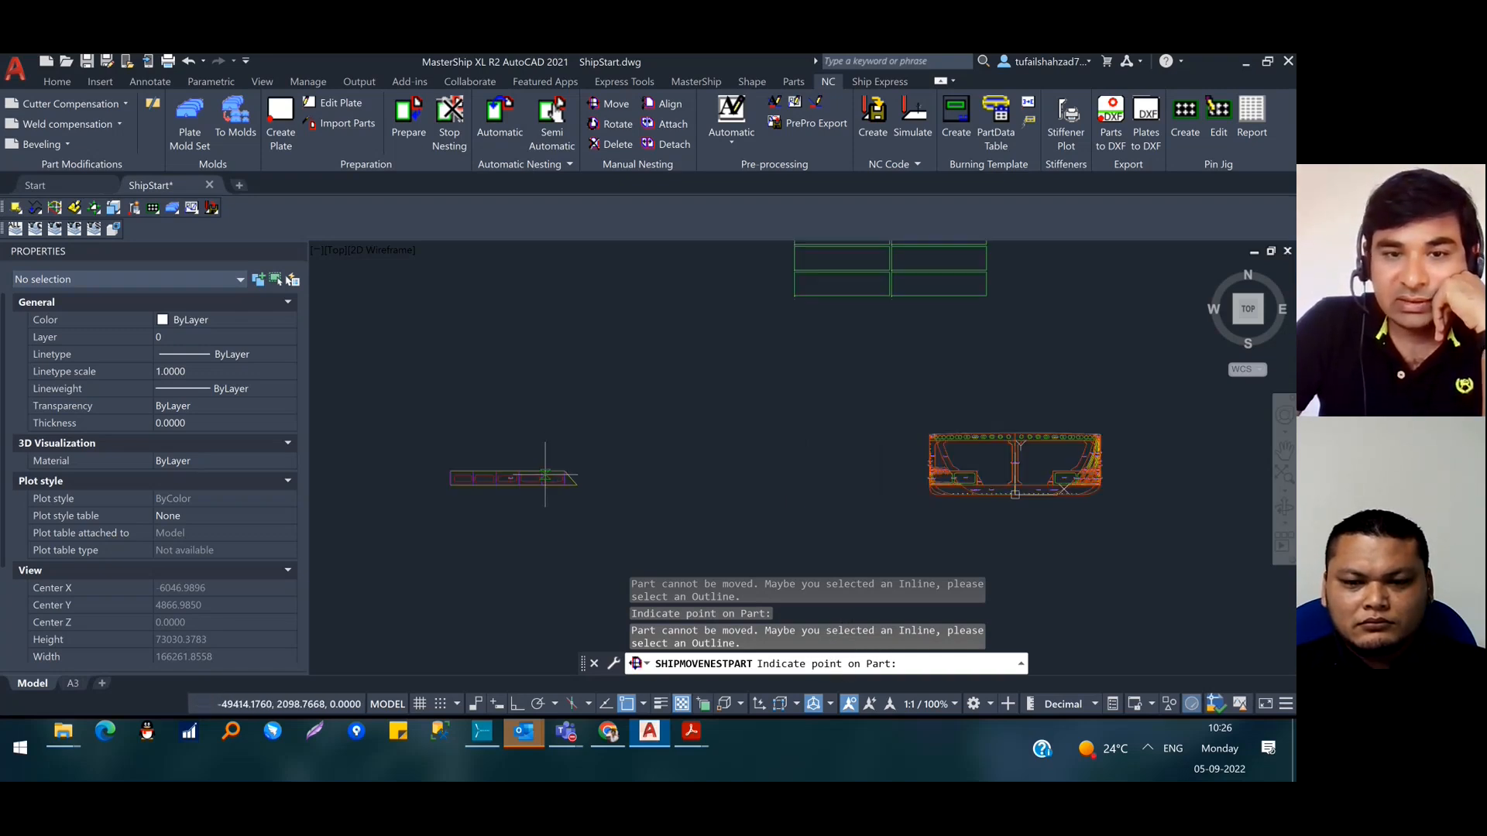
scroll(584, 473, up, 4)
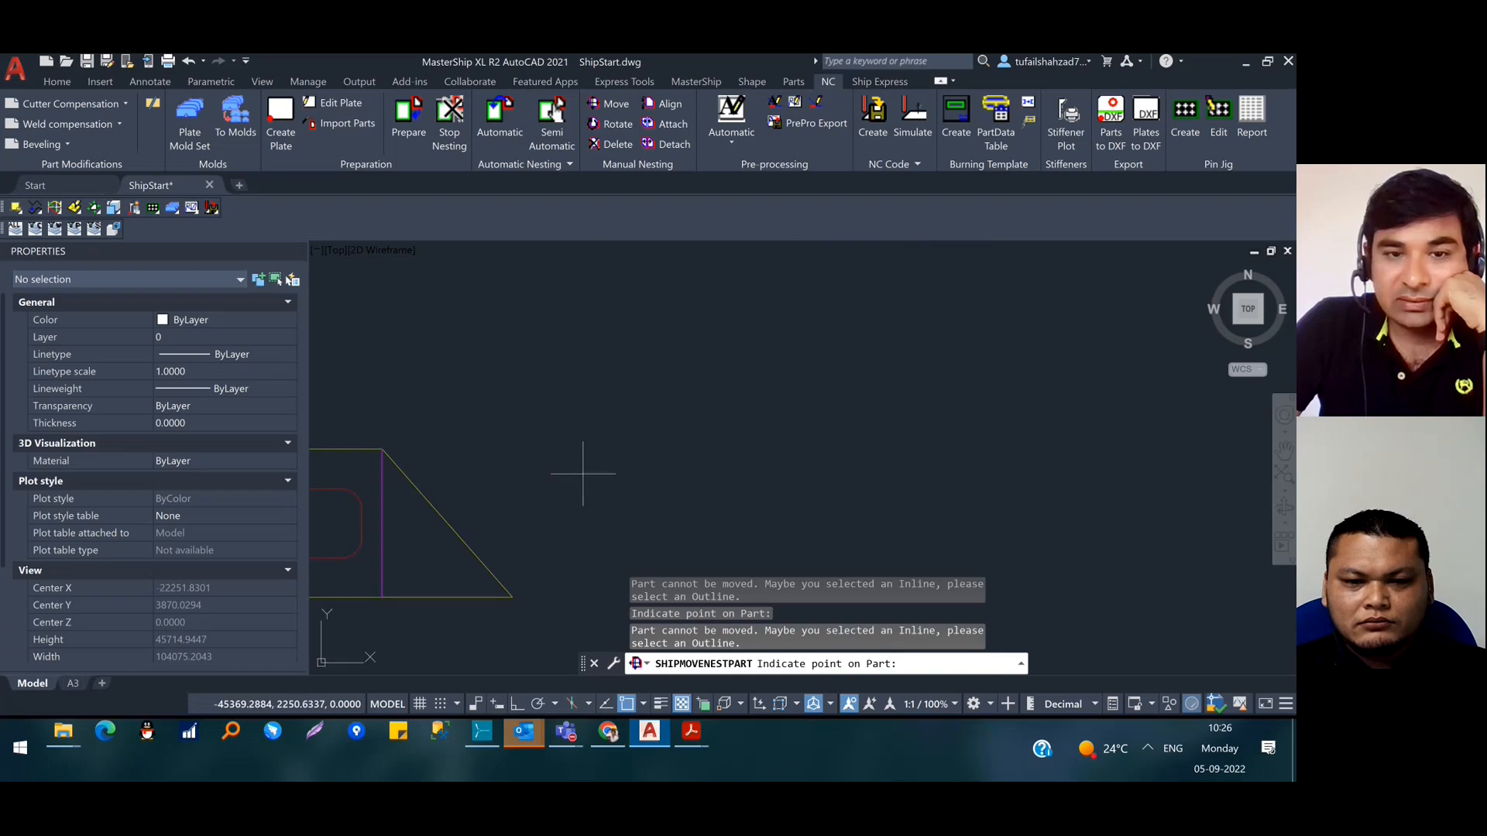
click(448, 519)
scroll(885, 432, down, 10)
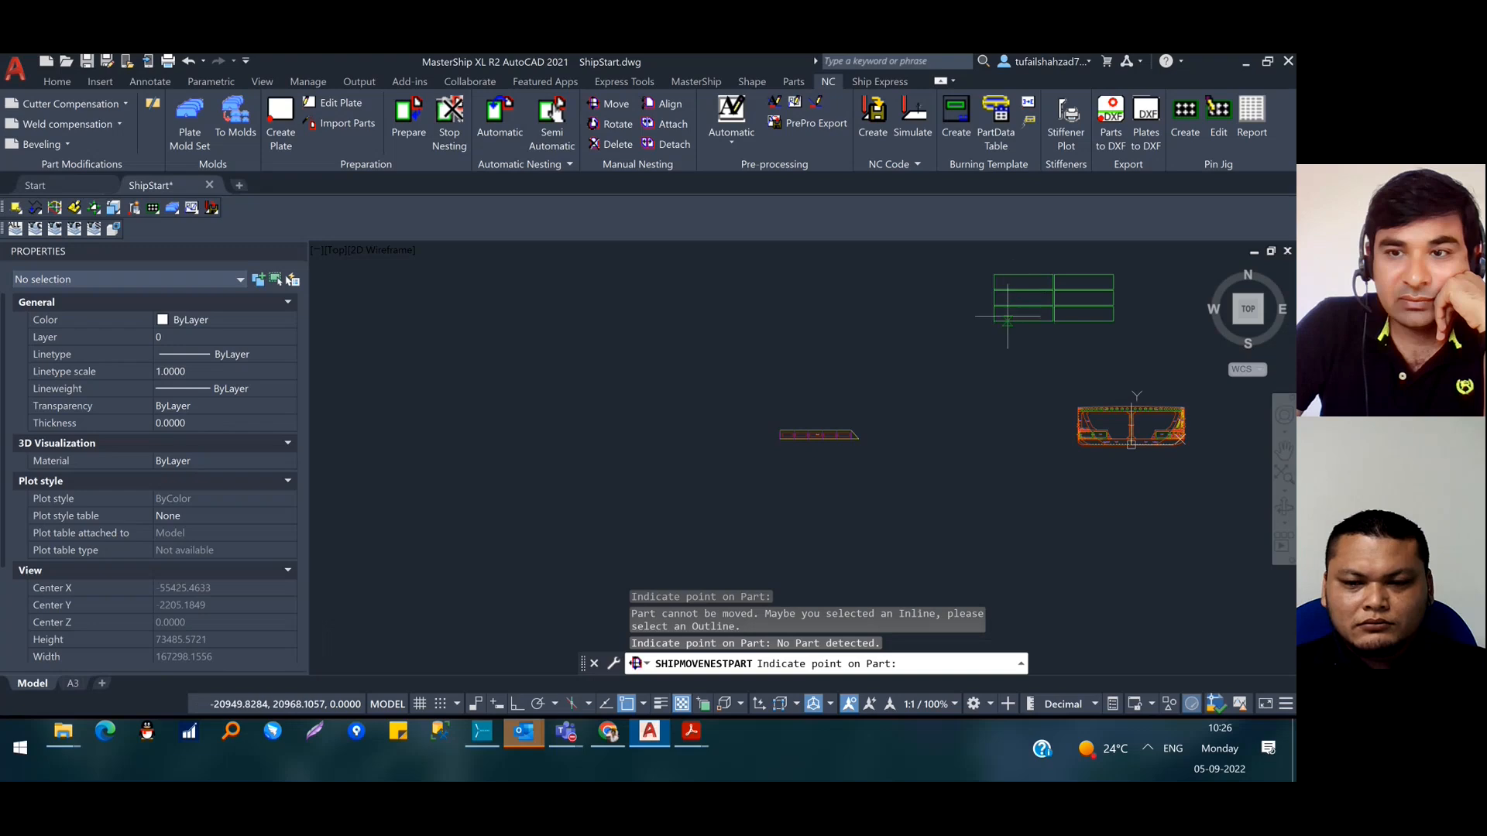
mouse_move(1006, 316)
middle_down()
mouse_move(642, 449)
mouse_move(453, 490)
middle_up()
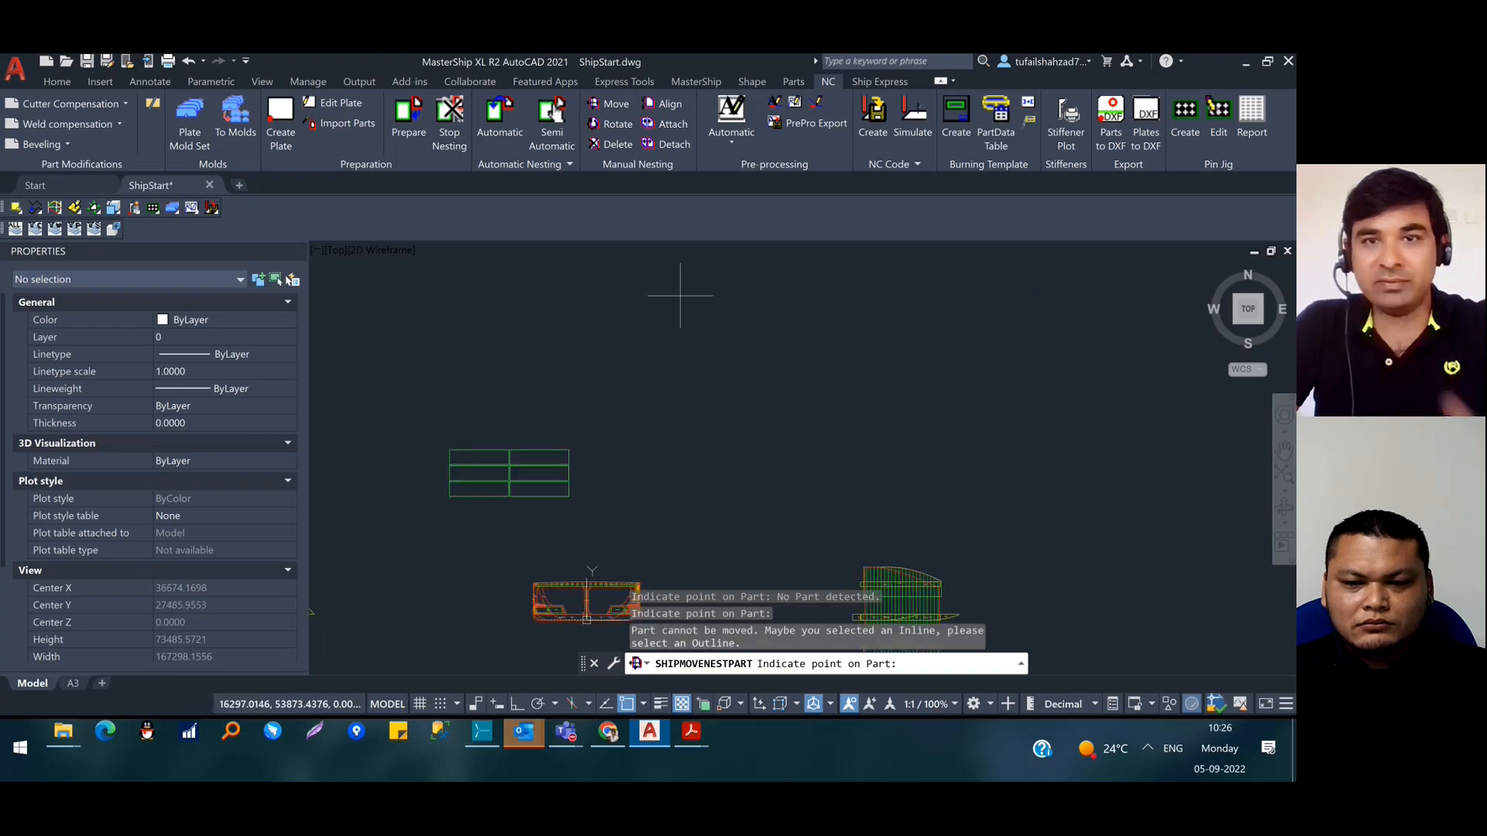
key(Escape)
key(Escape)
key(Escape)
Try to rotate the long narrow part about a point on its body with the manual nesting Rotate command, and cancel it
scroll(658, 498, down, 4)
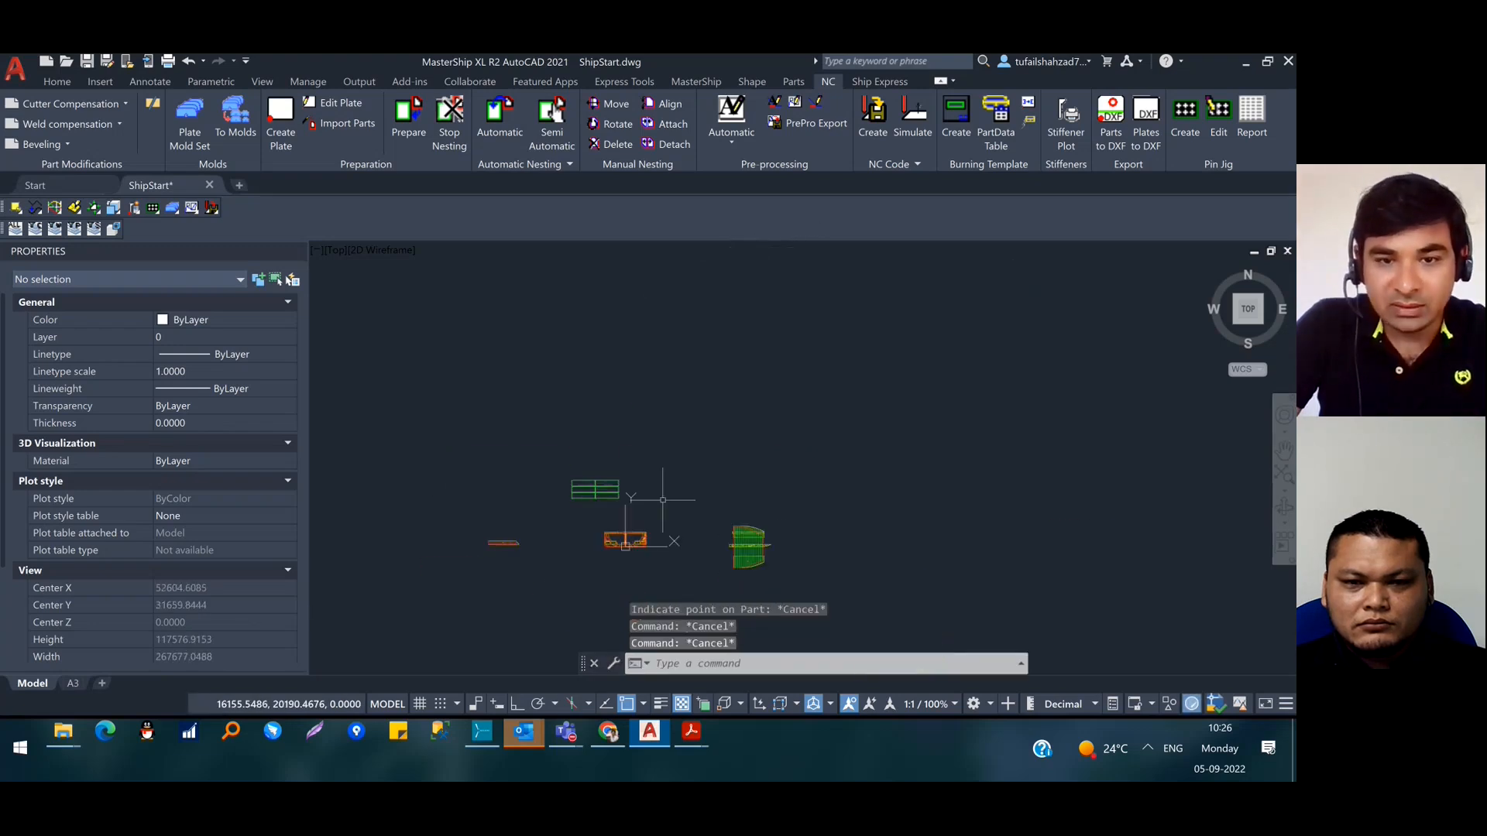
scroll(524, 538, up, 8)
scroll(527, 546, down, 4)
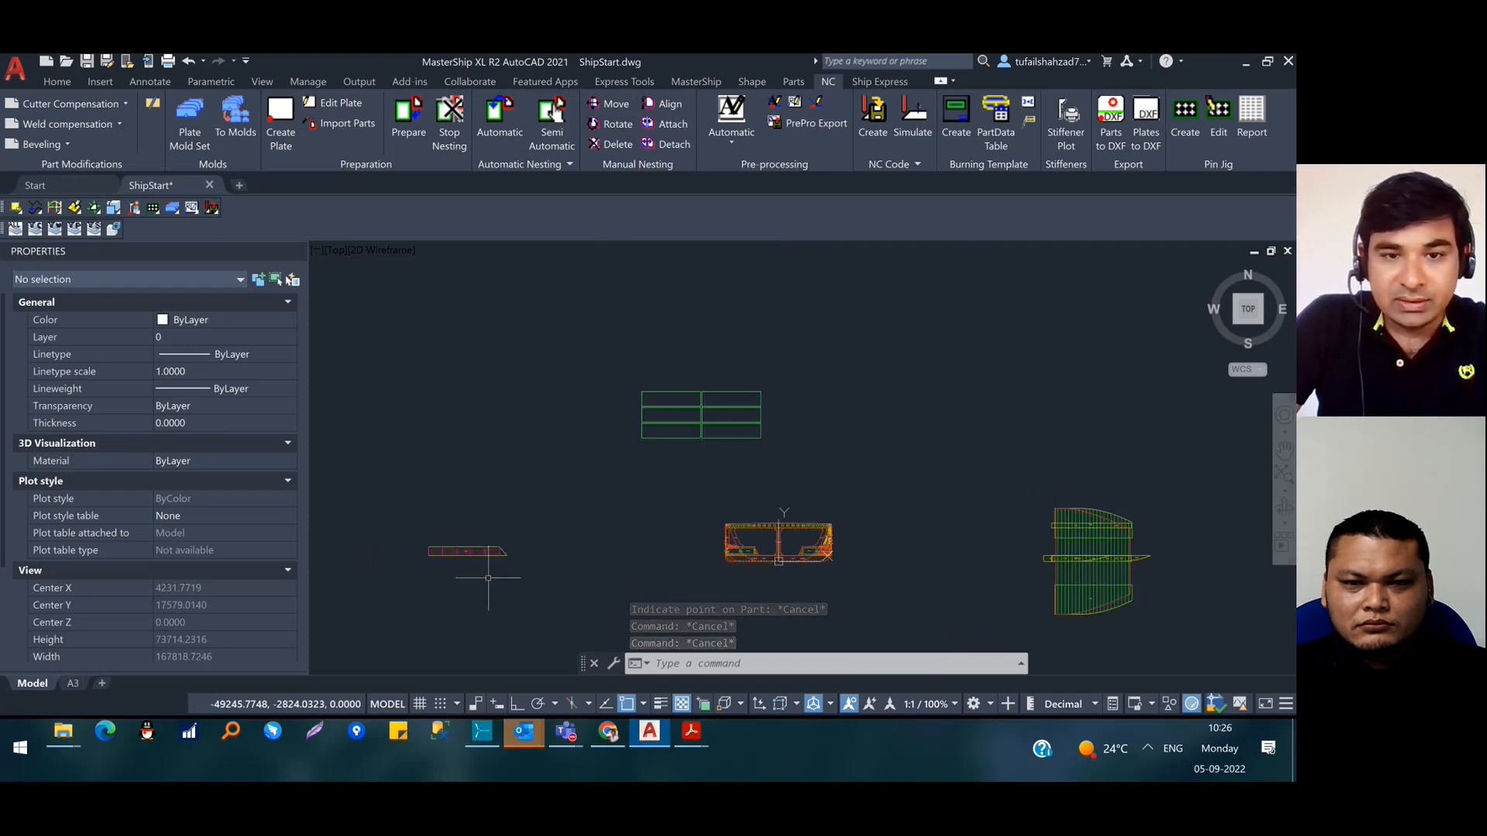
click(613, 124)
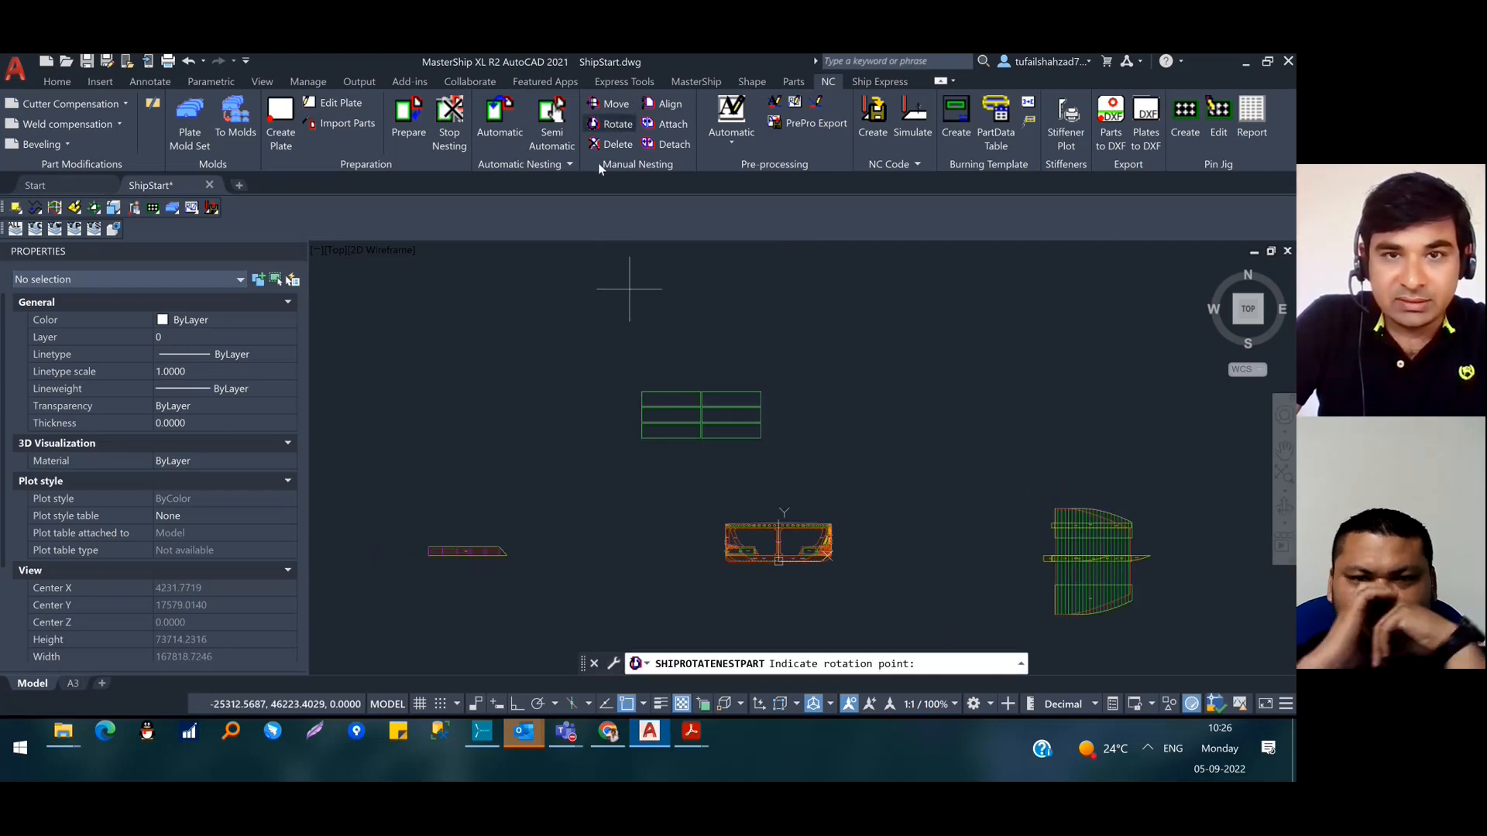
click(465, 547)
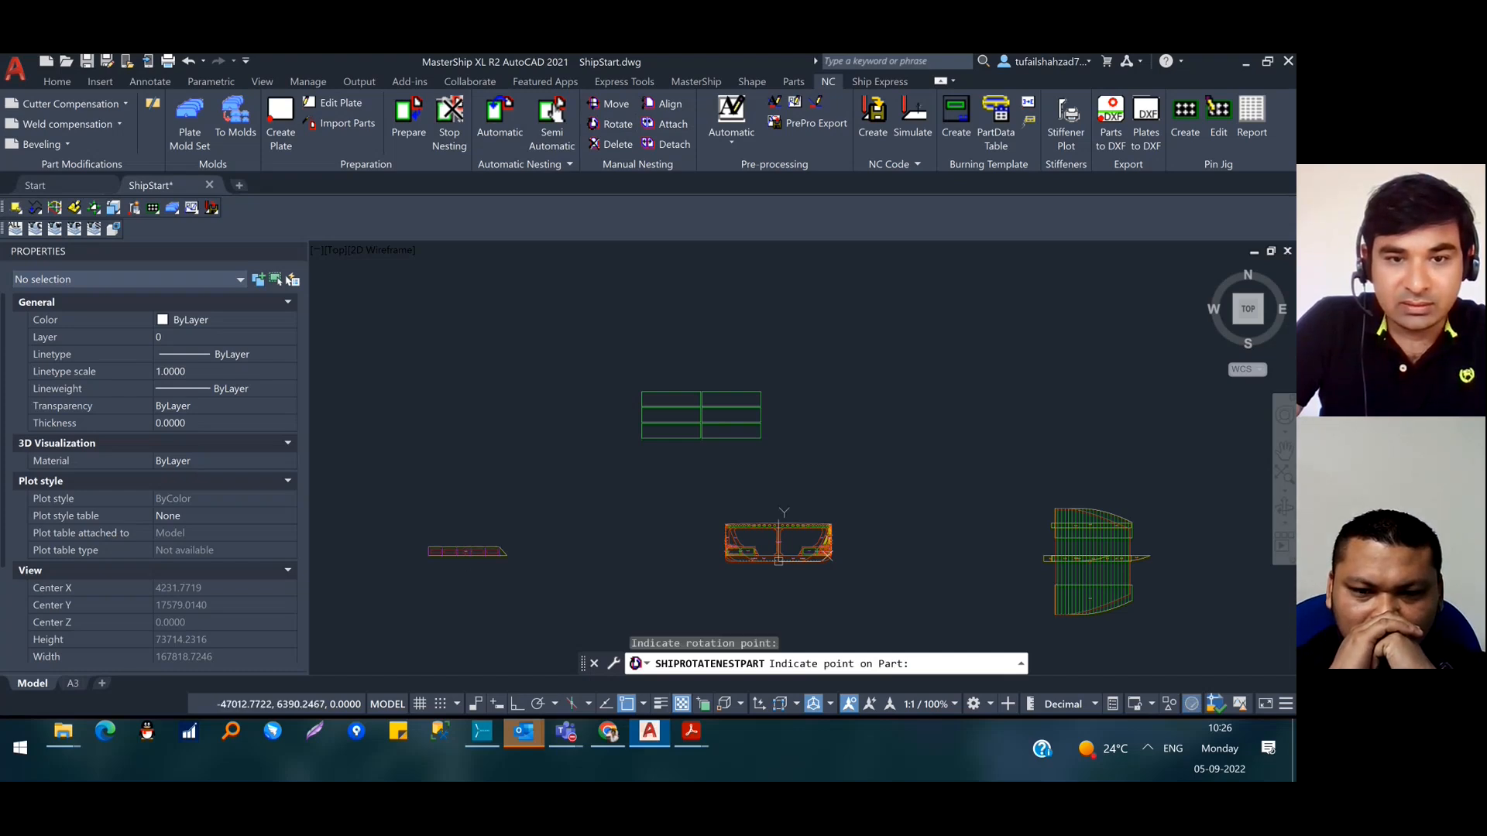
click(501, 523)
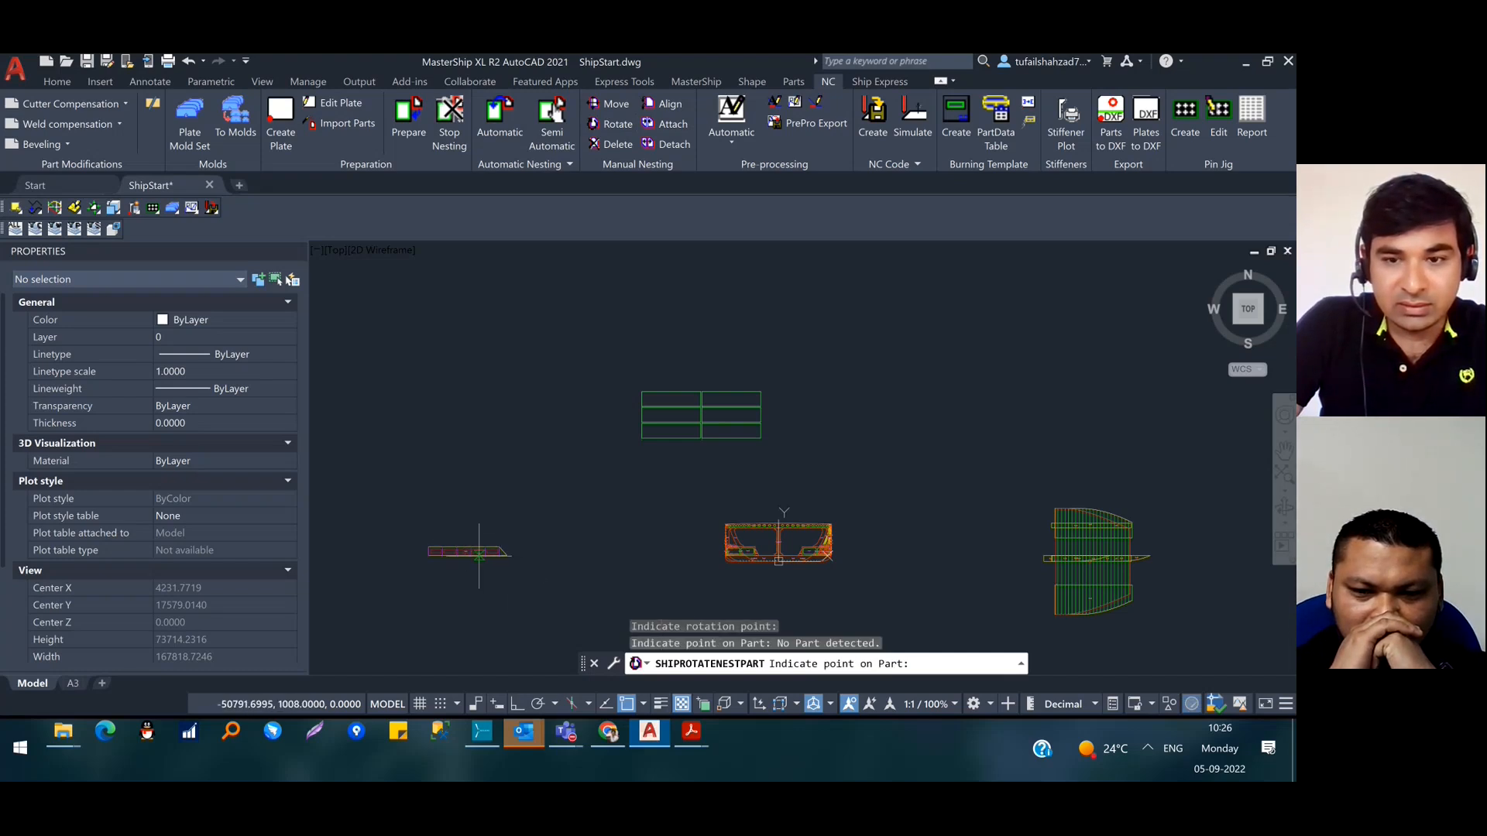
click(479, 552)
key(Escape)
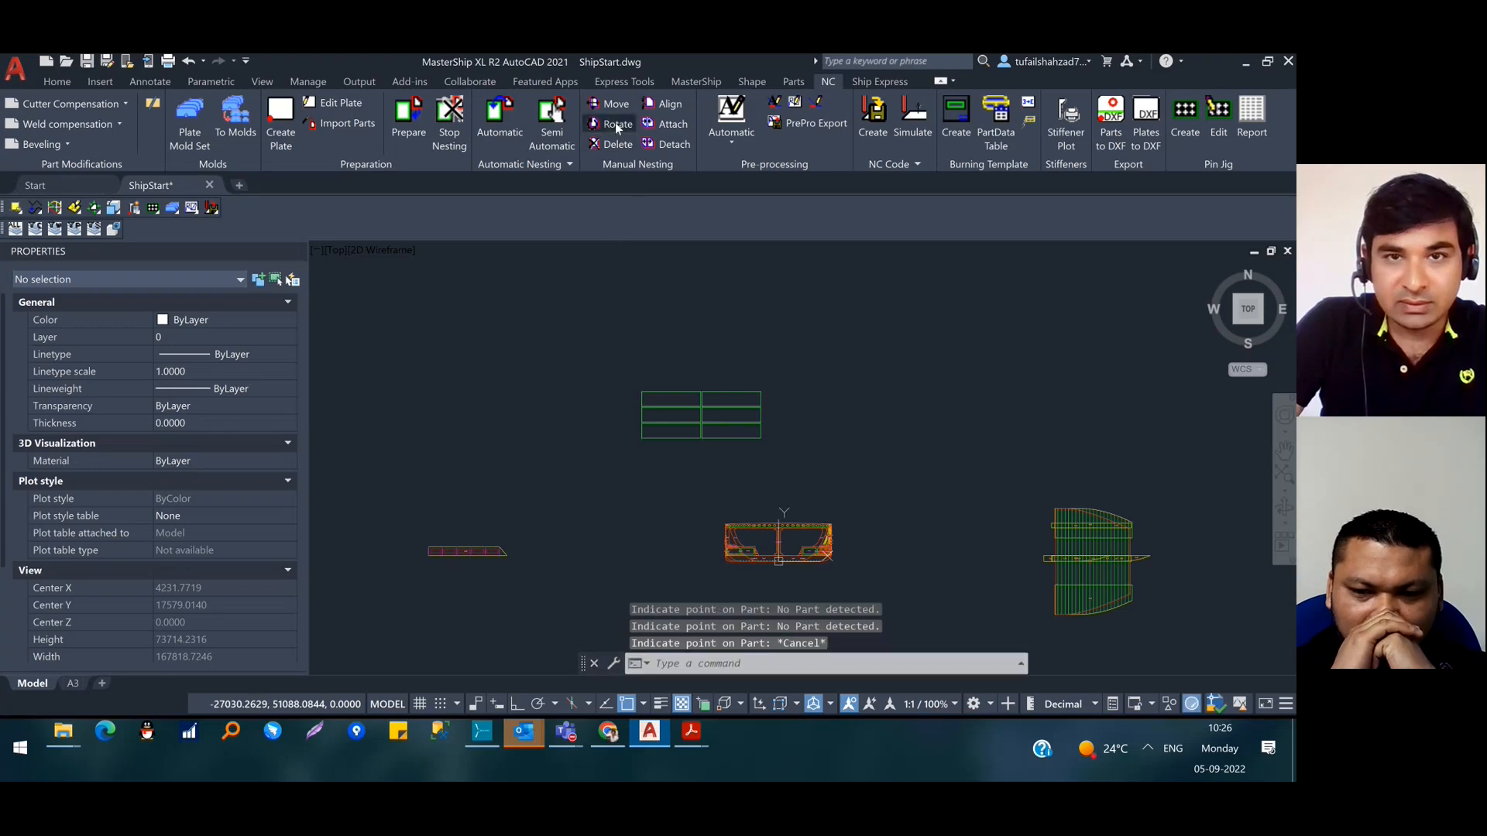
Try to rotate the long narrow part by 90 with the manual nesting Rotate command, and cancel it
click(615, 122)
click(470, 549)
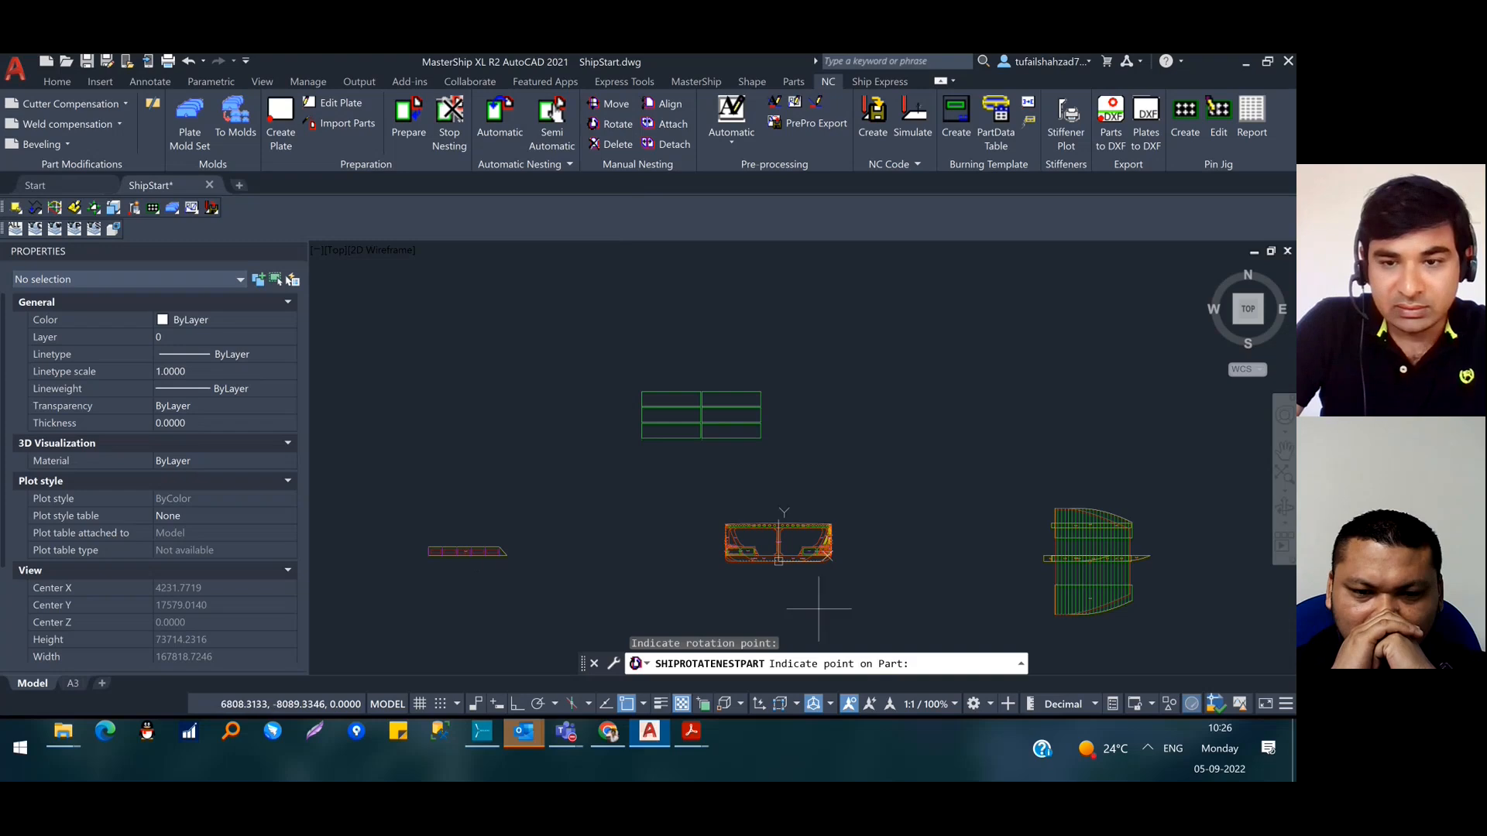
click(509, 553)
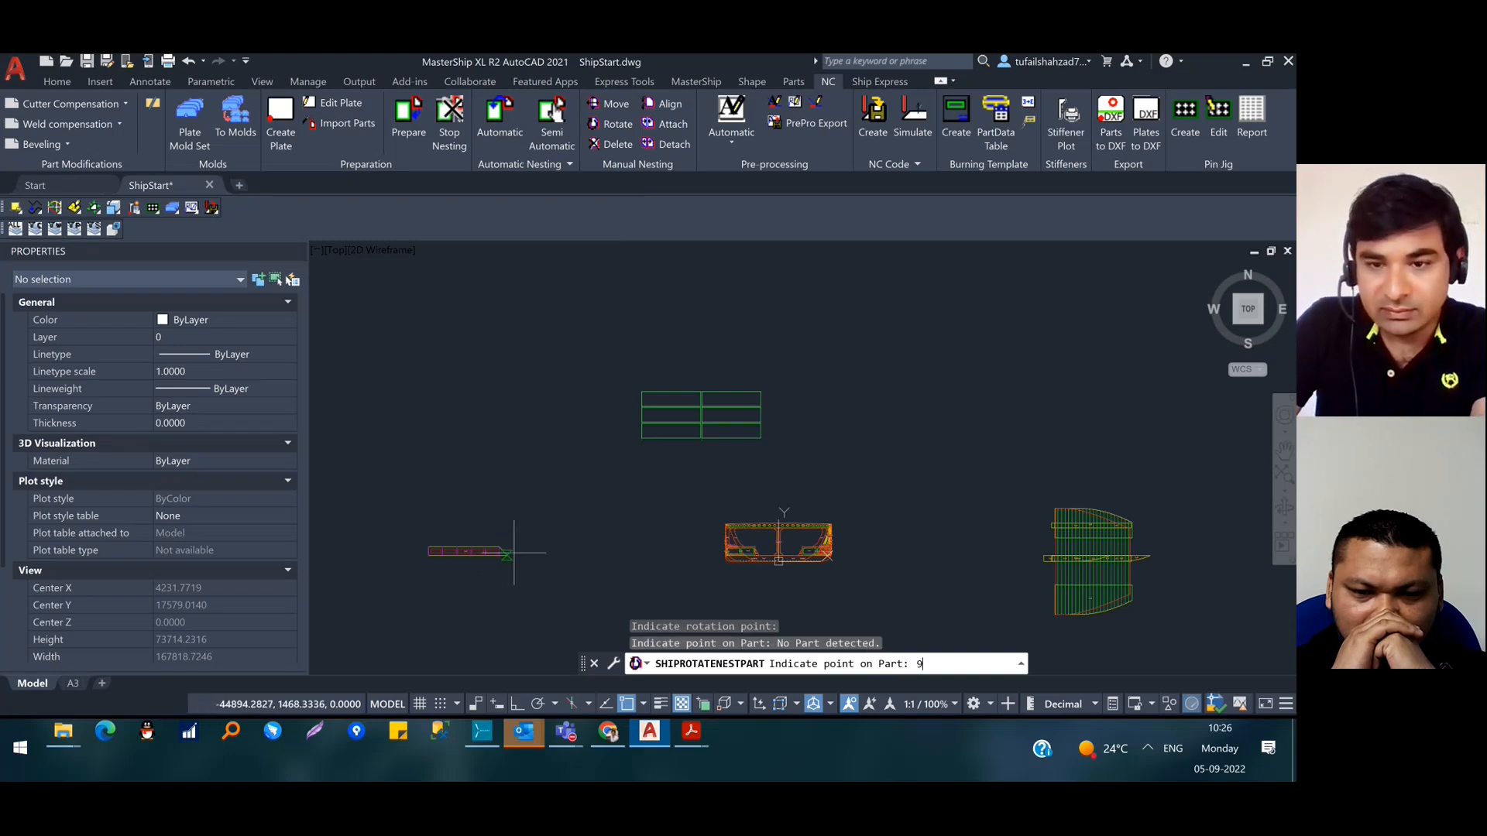
text(90)
key(Return)
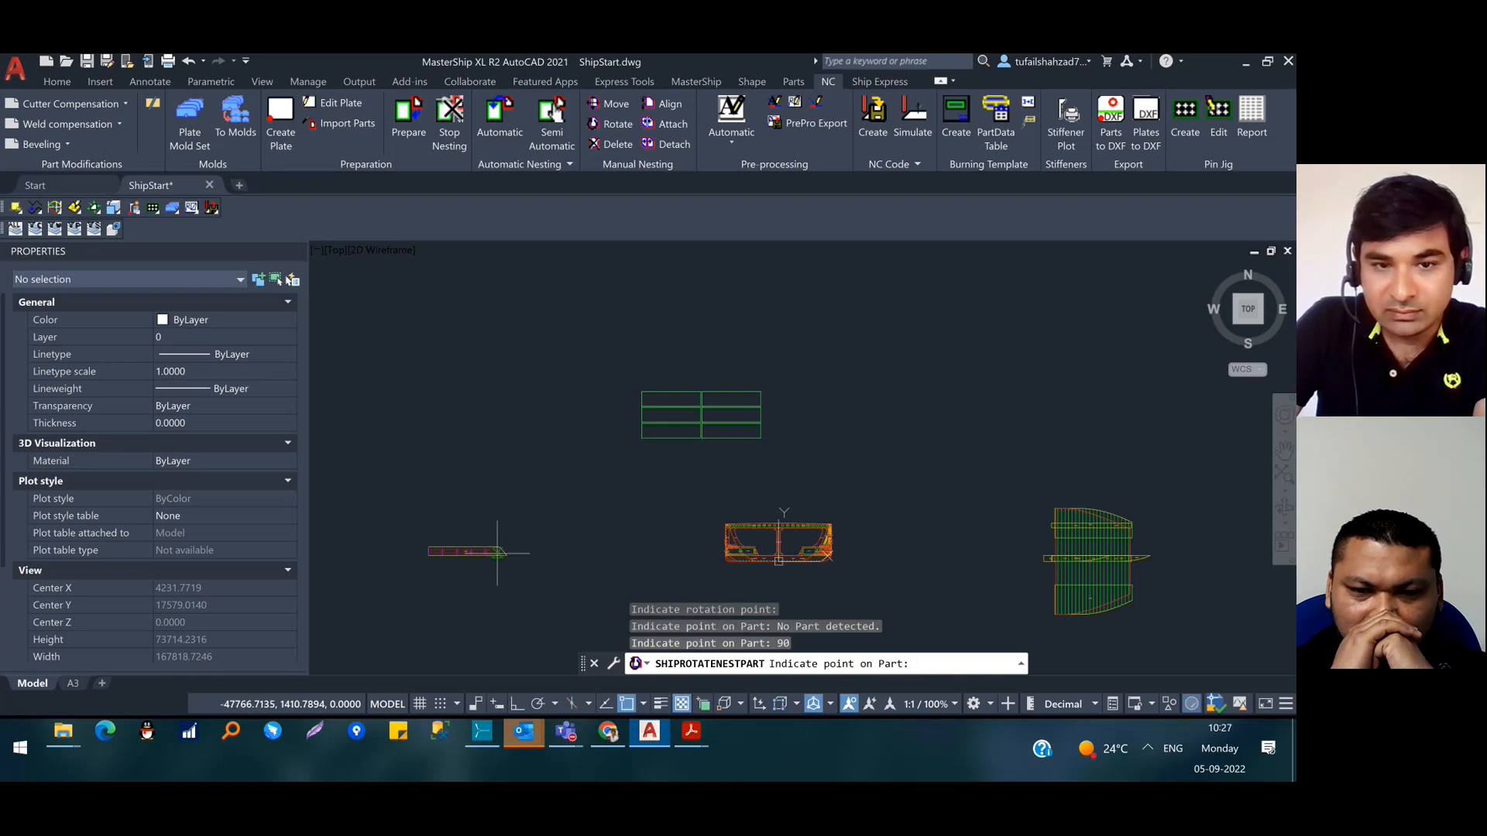
click(511, 556)
scroll(695, 574, down, 2)
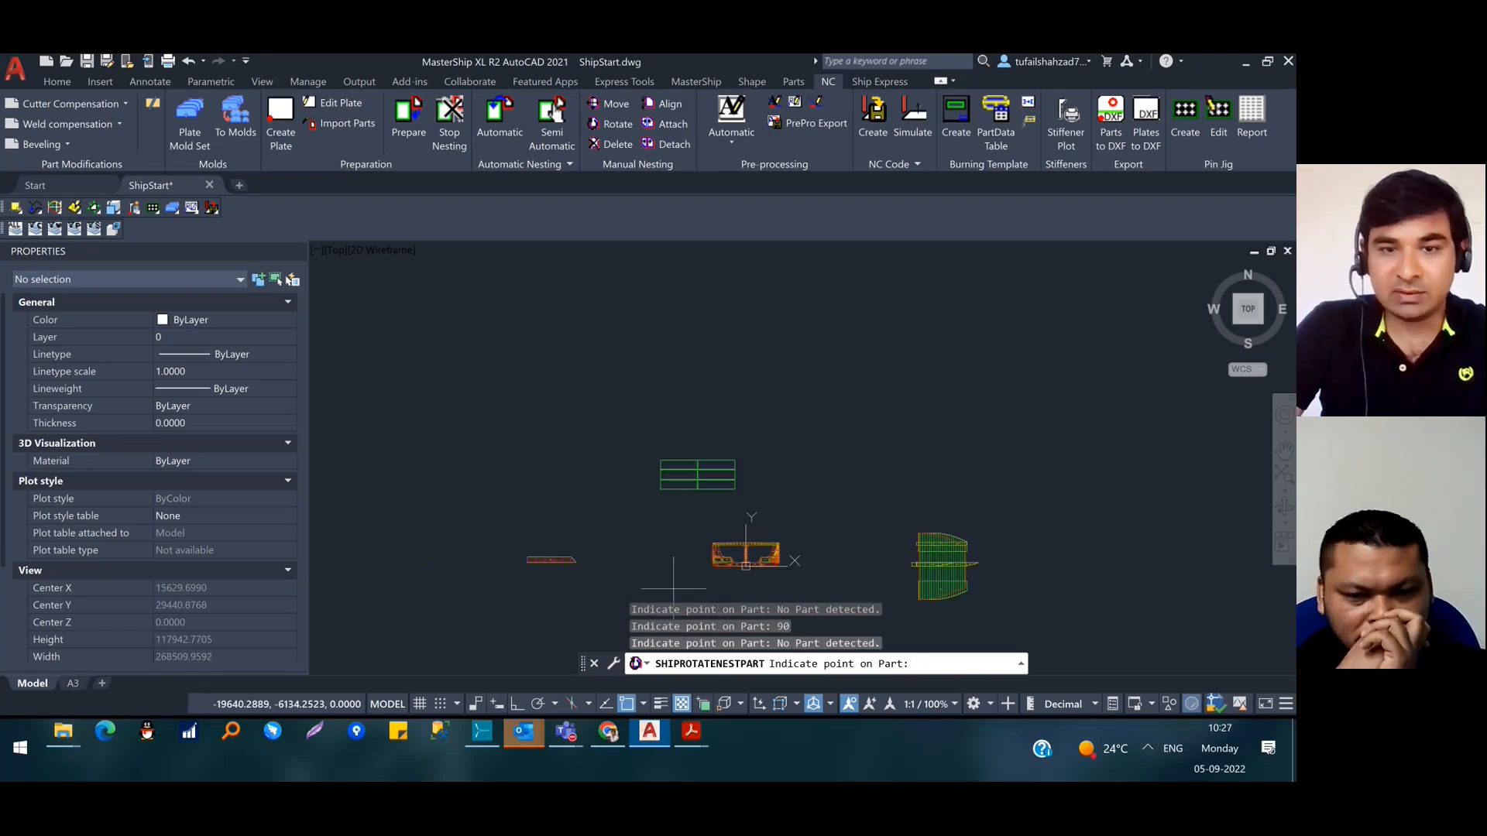
key(Escape)
key(Escape)
Try to pick the long narrow part at its lower edge and centre with the manual nesting Move command, and dismiss the error
scroll(512, 563, up, 4)
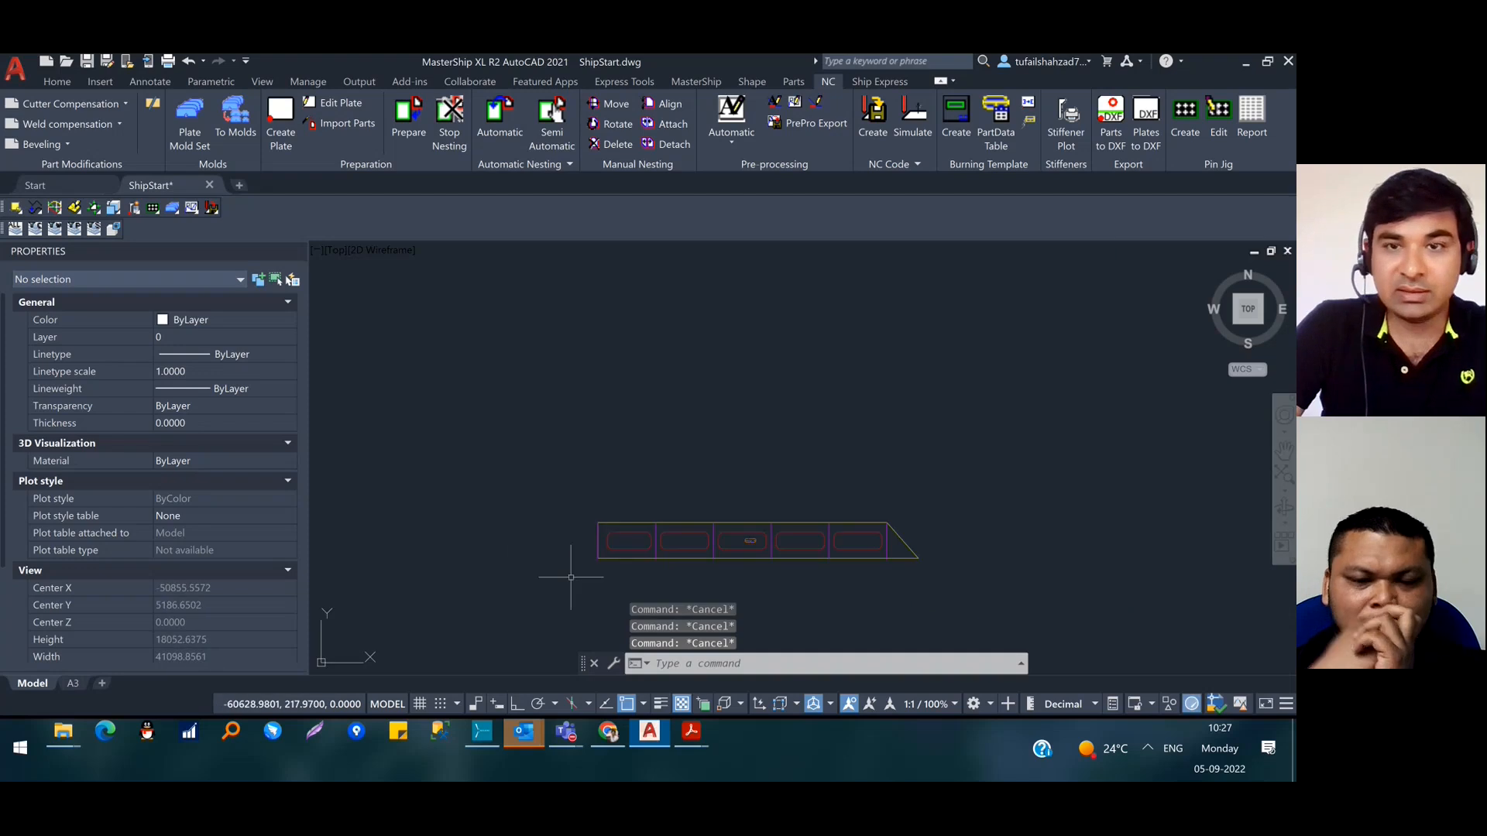
scroll(740, 530, up, 1)
middle_drag(740, 530, 614, 319)
scroll(546, 353, down, 1)
scroll(646, 364, down, 3)
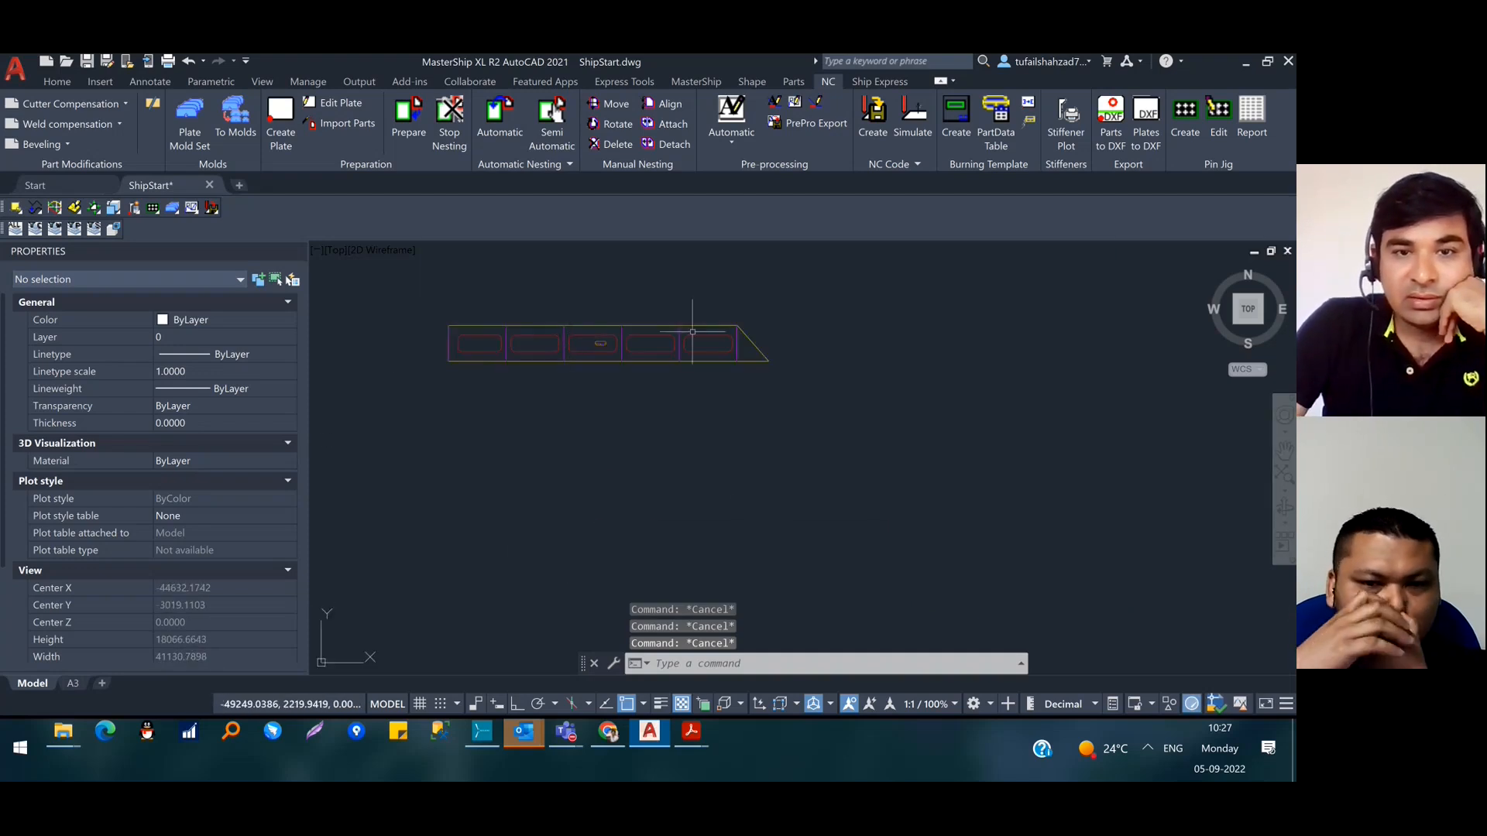
click(617, 105)
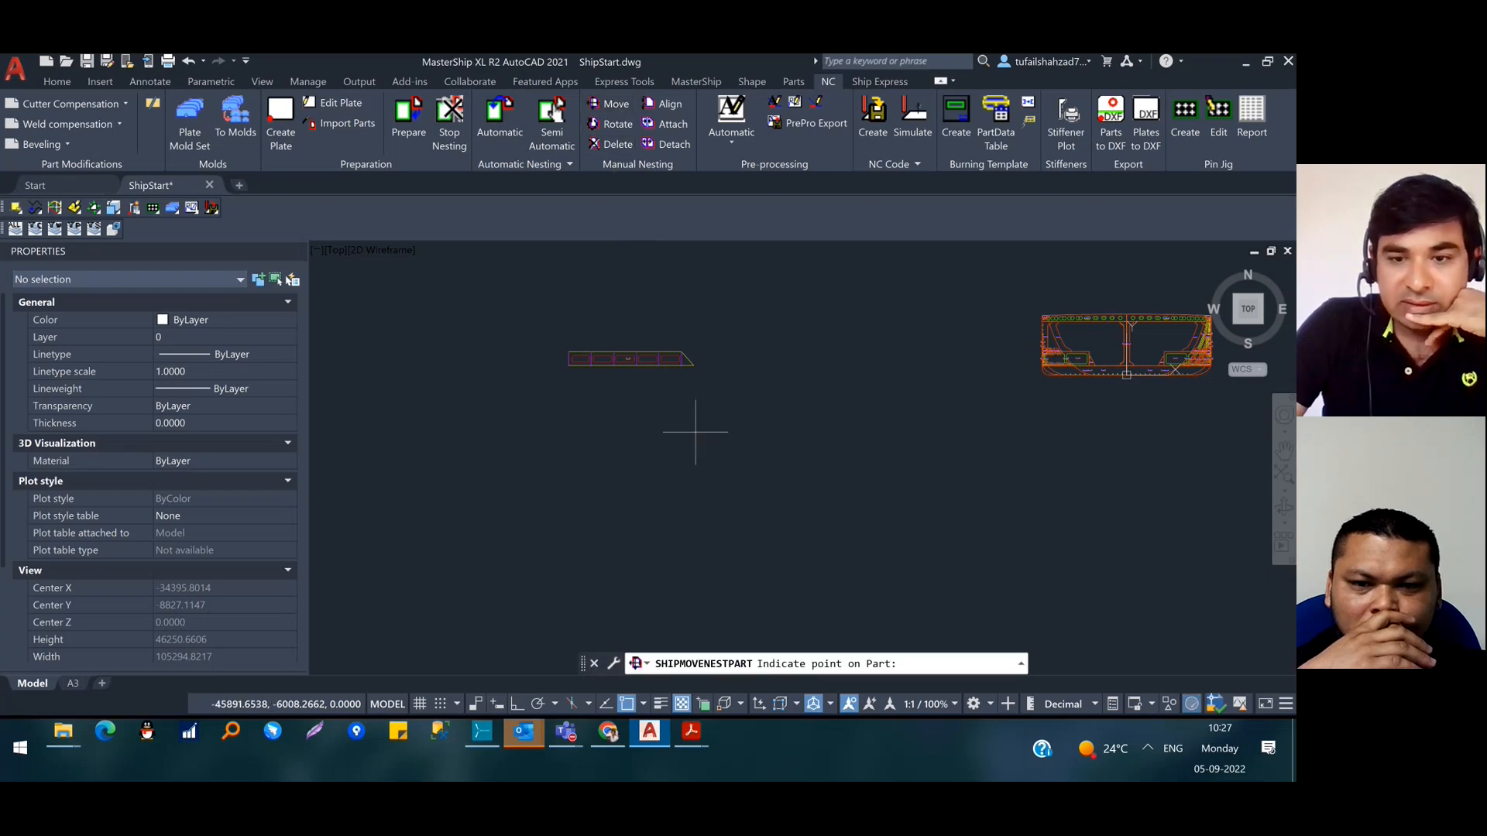
click(635, 364)
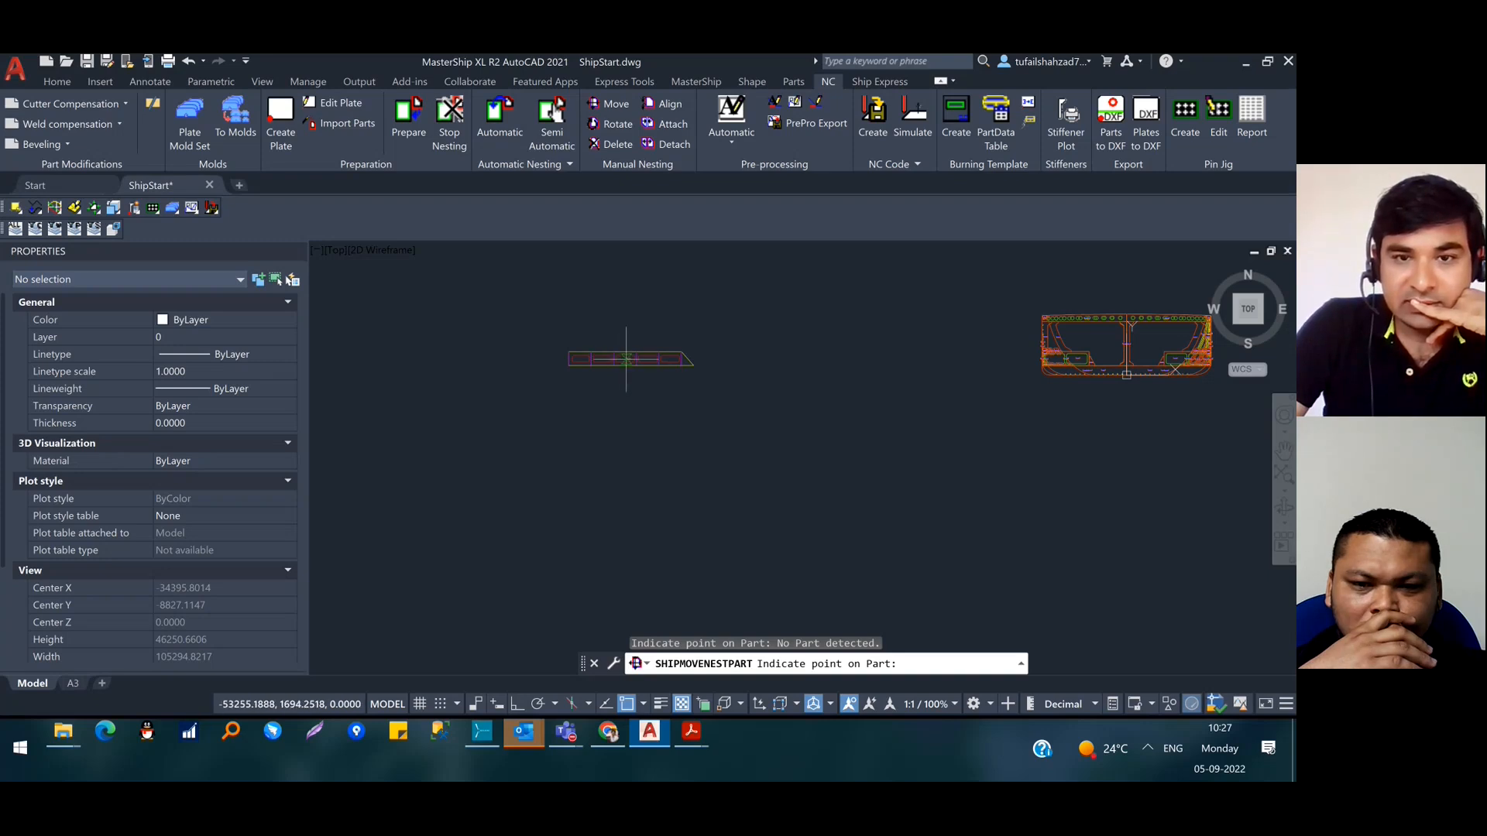
click(626, 359)
scroll(625, 359, down, 2)
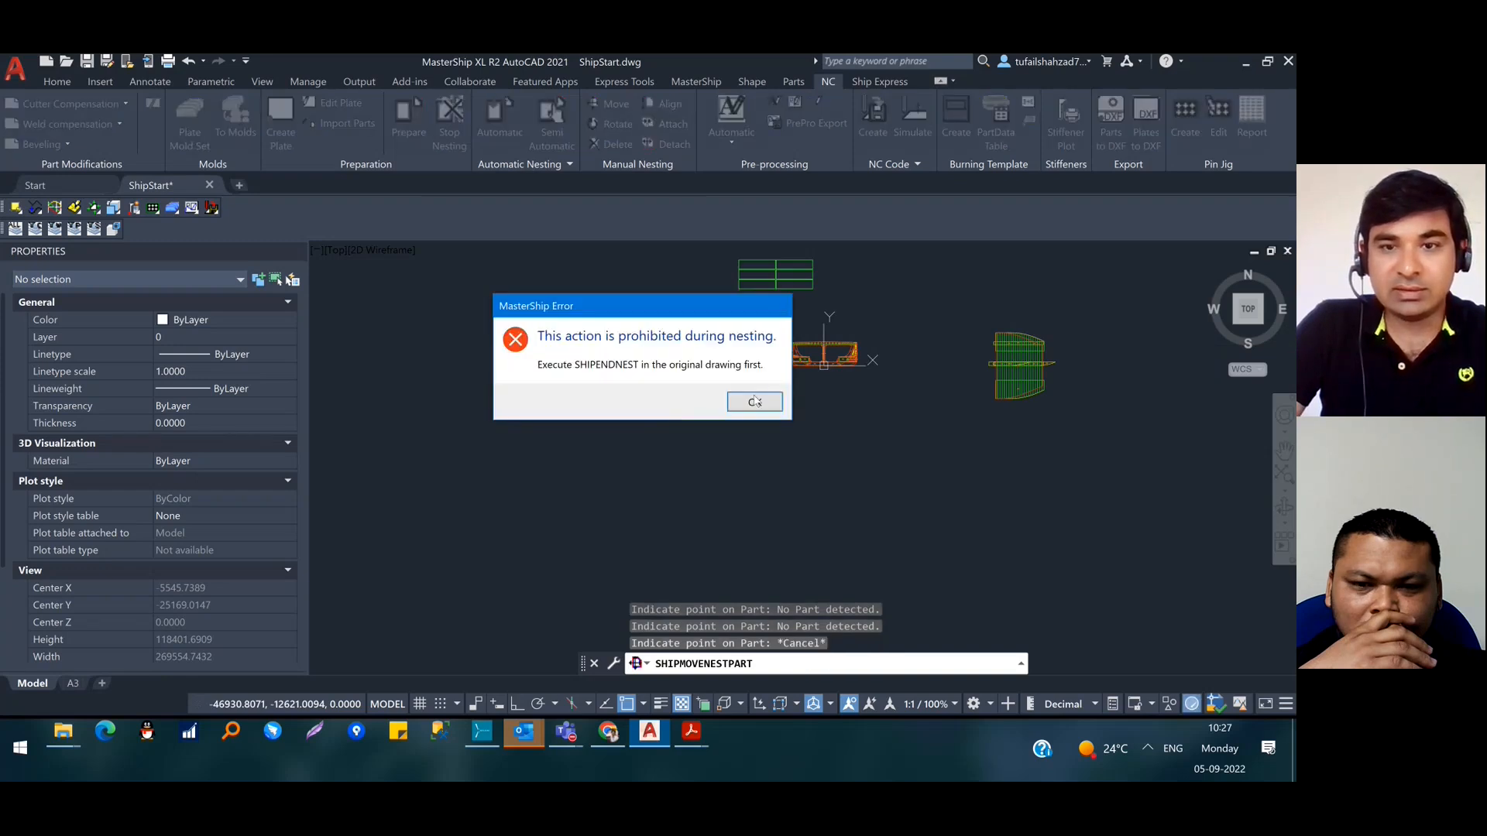
click(755, 401)
middle_drag(770, 398, 678, 492)
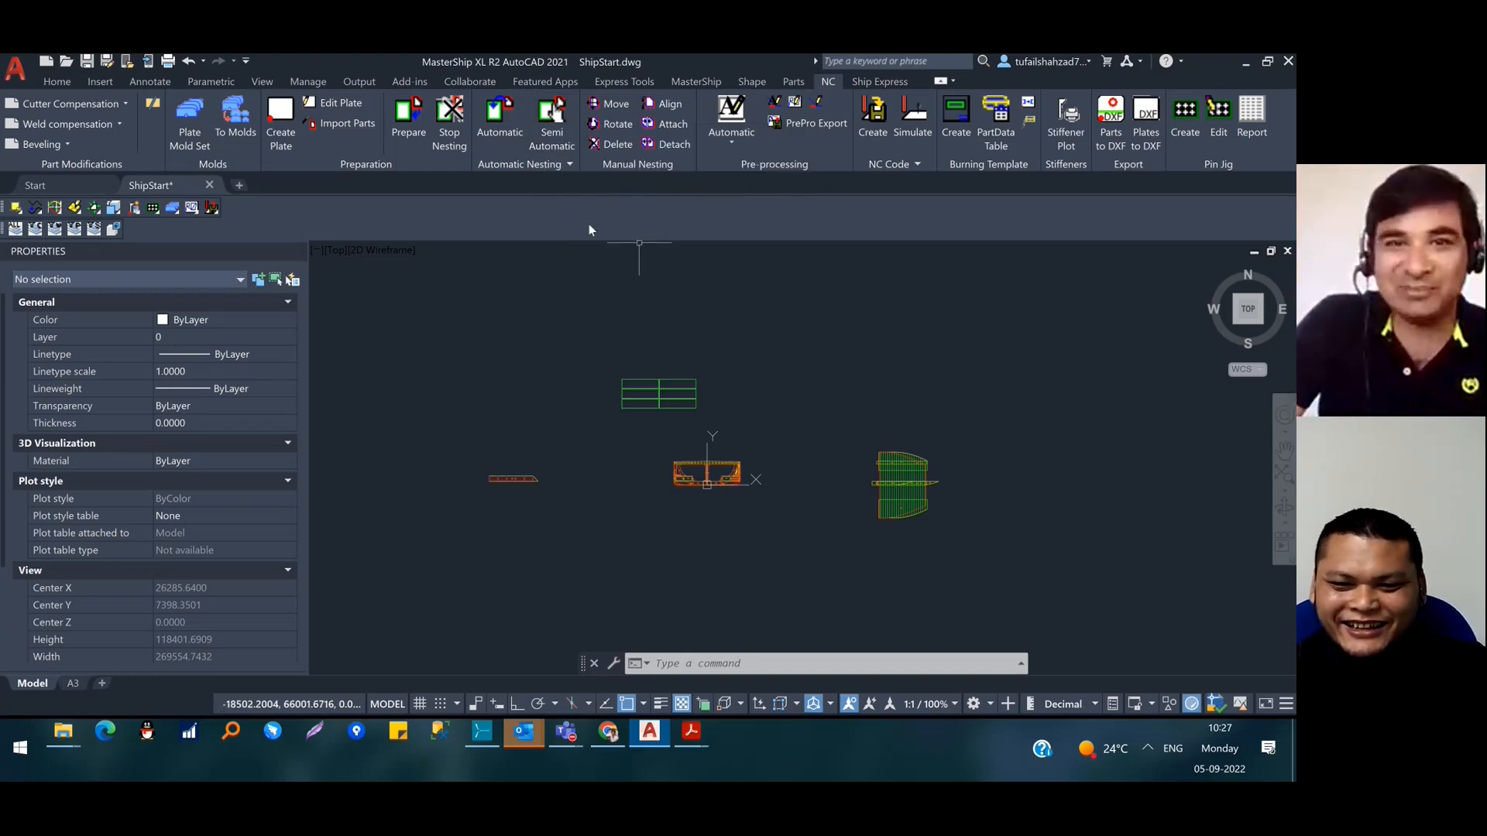
Try to nest the long narrow part with the slanted end onto a steel plate using semi-automatic nesting
click(554, 142)
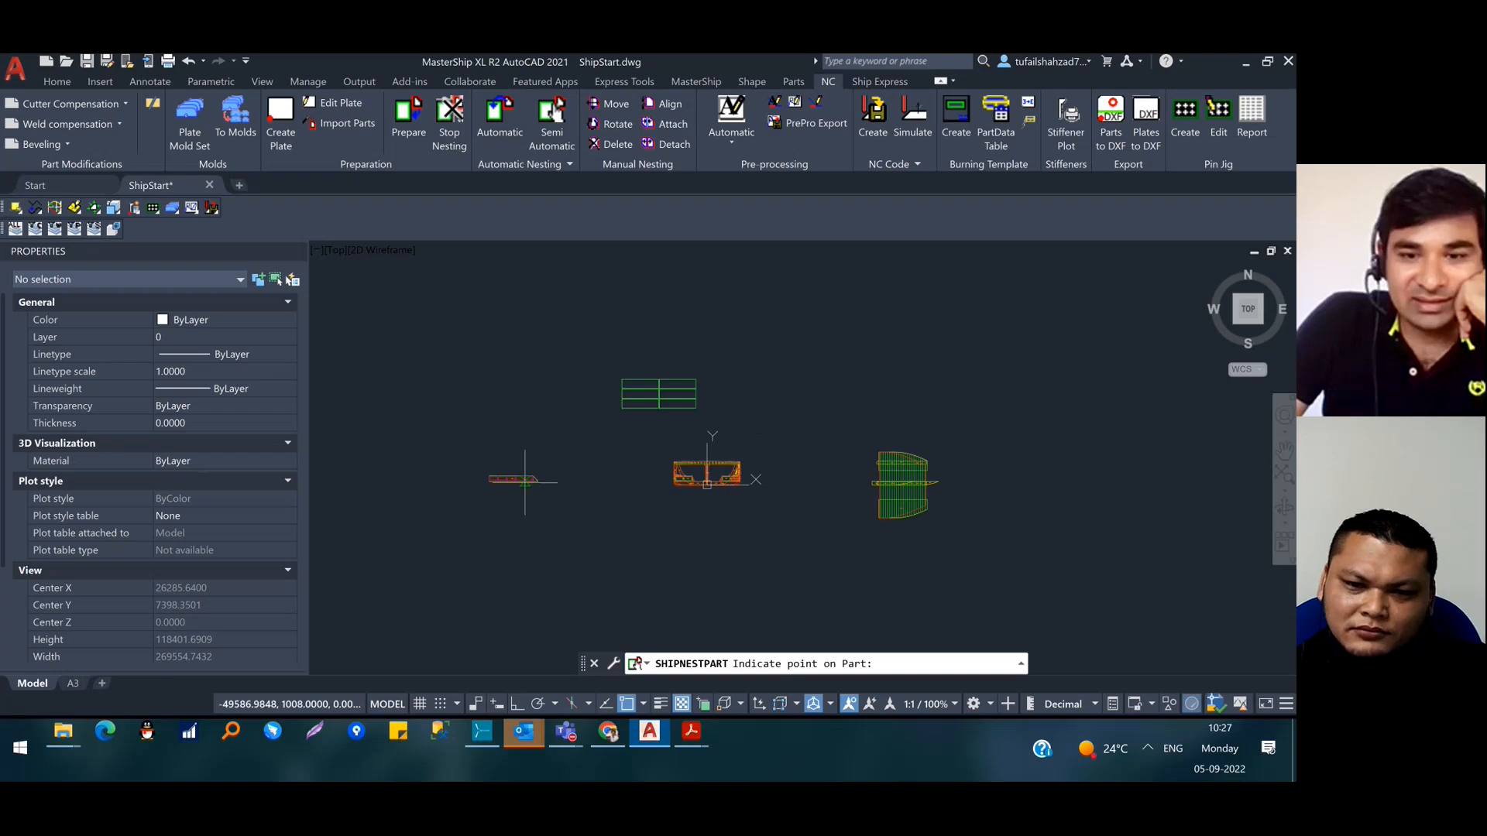
scroll(516, 479, up, 4)
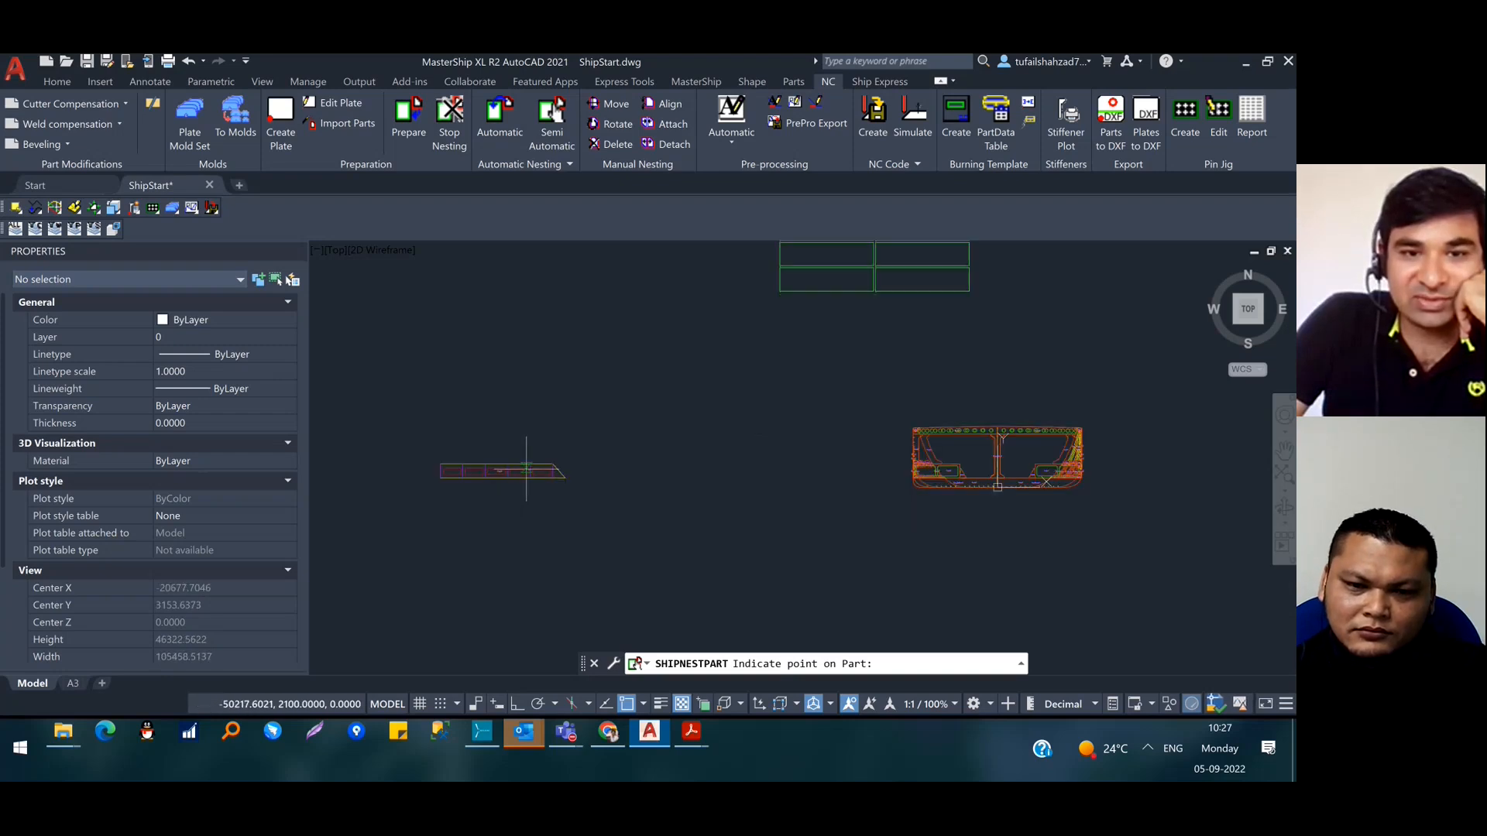
click(526, 469)
click(816, 267)
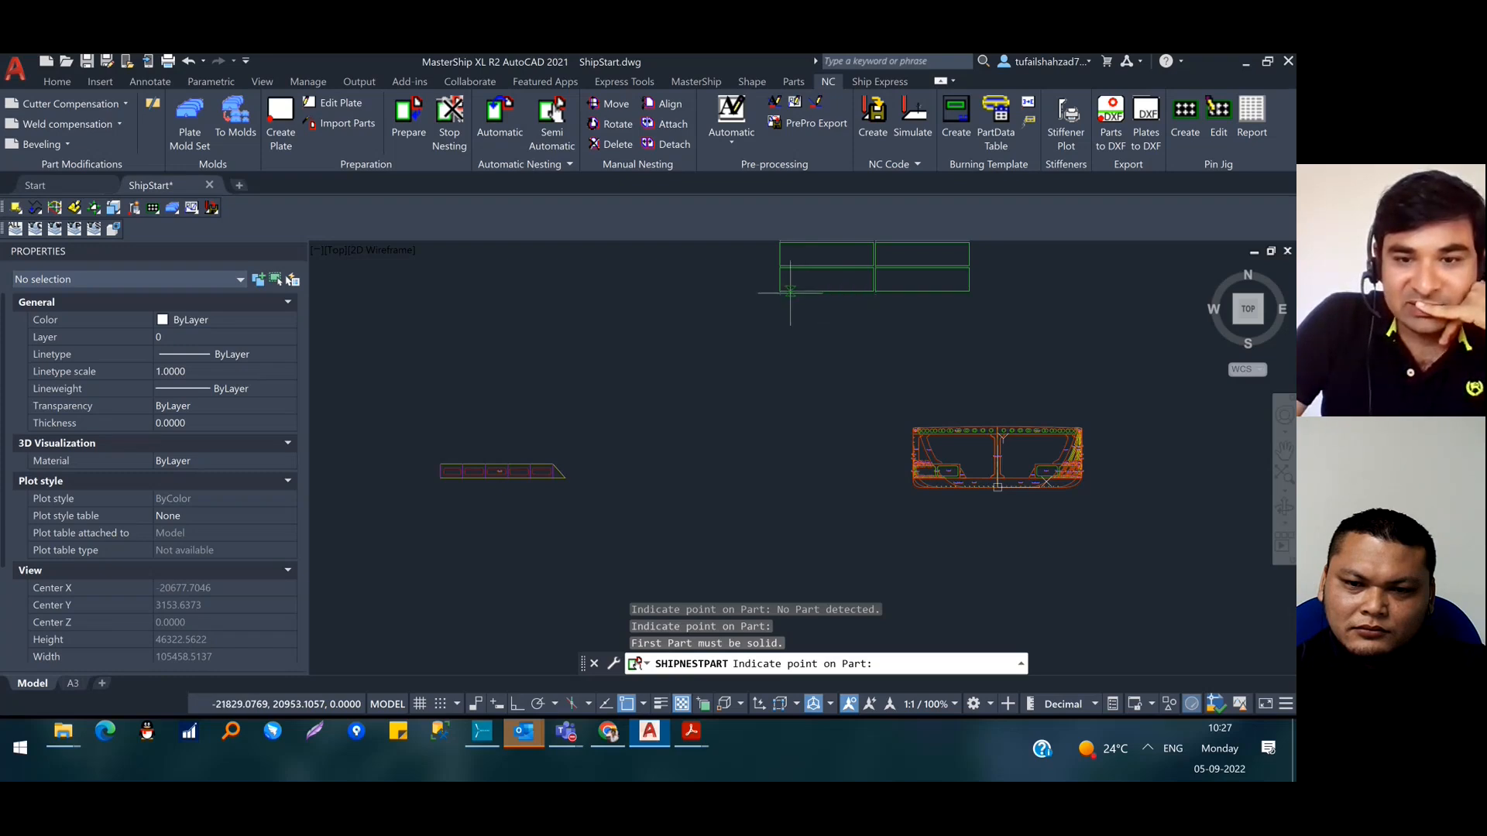
click(502, 471)
click(823, 280)
click(823, 292)
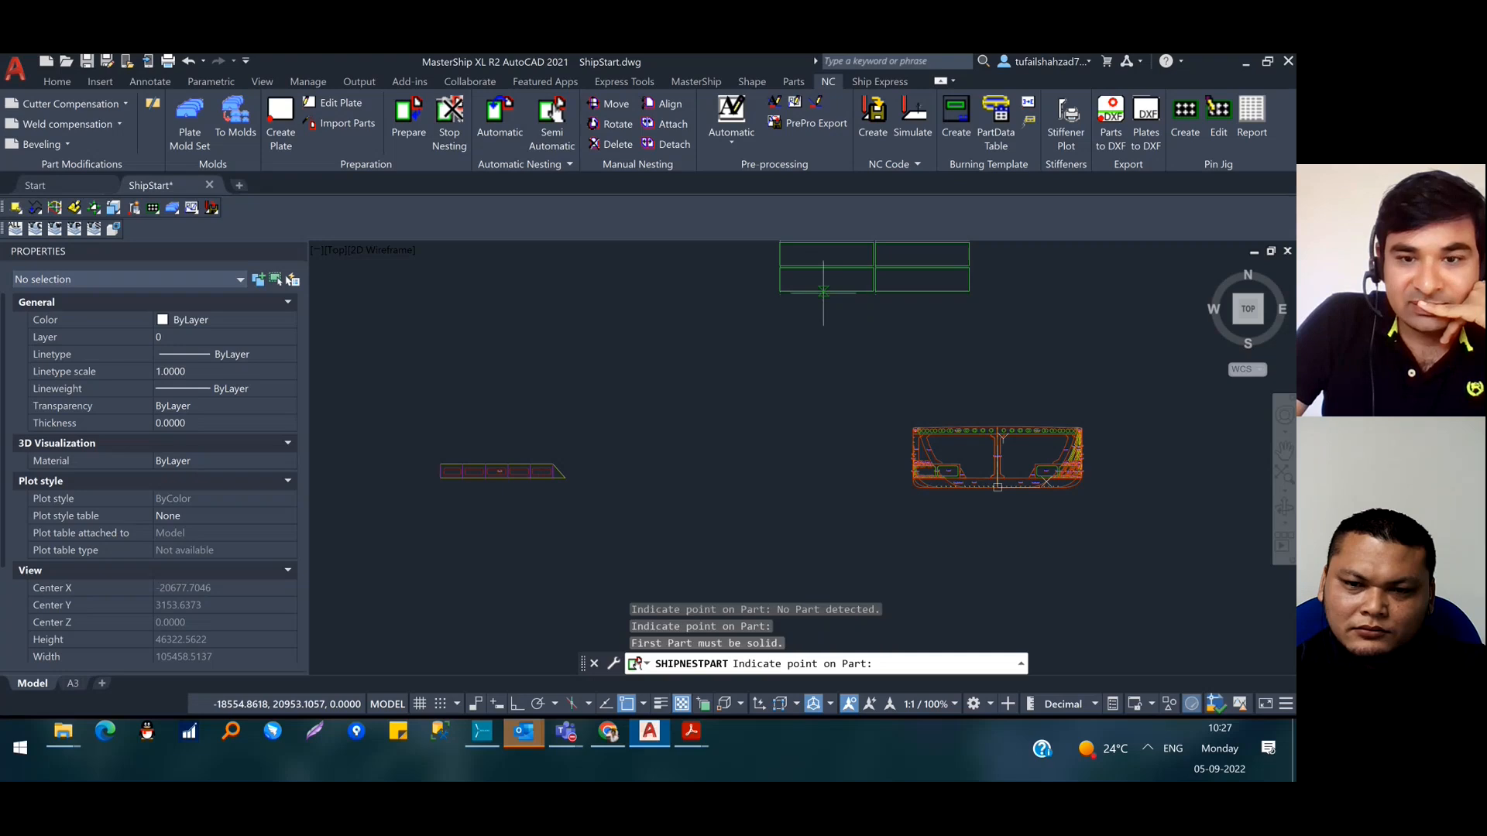
Try to pick the upper beam of the cross-section frame as the part for semi-automatic nesting
middle_drag(842, 463, 514, 475)
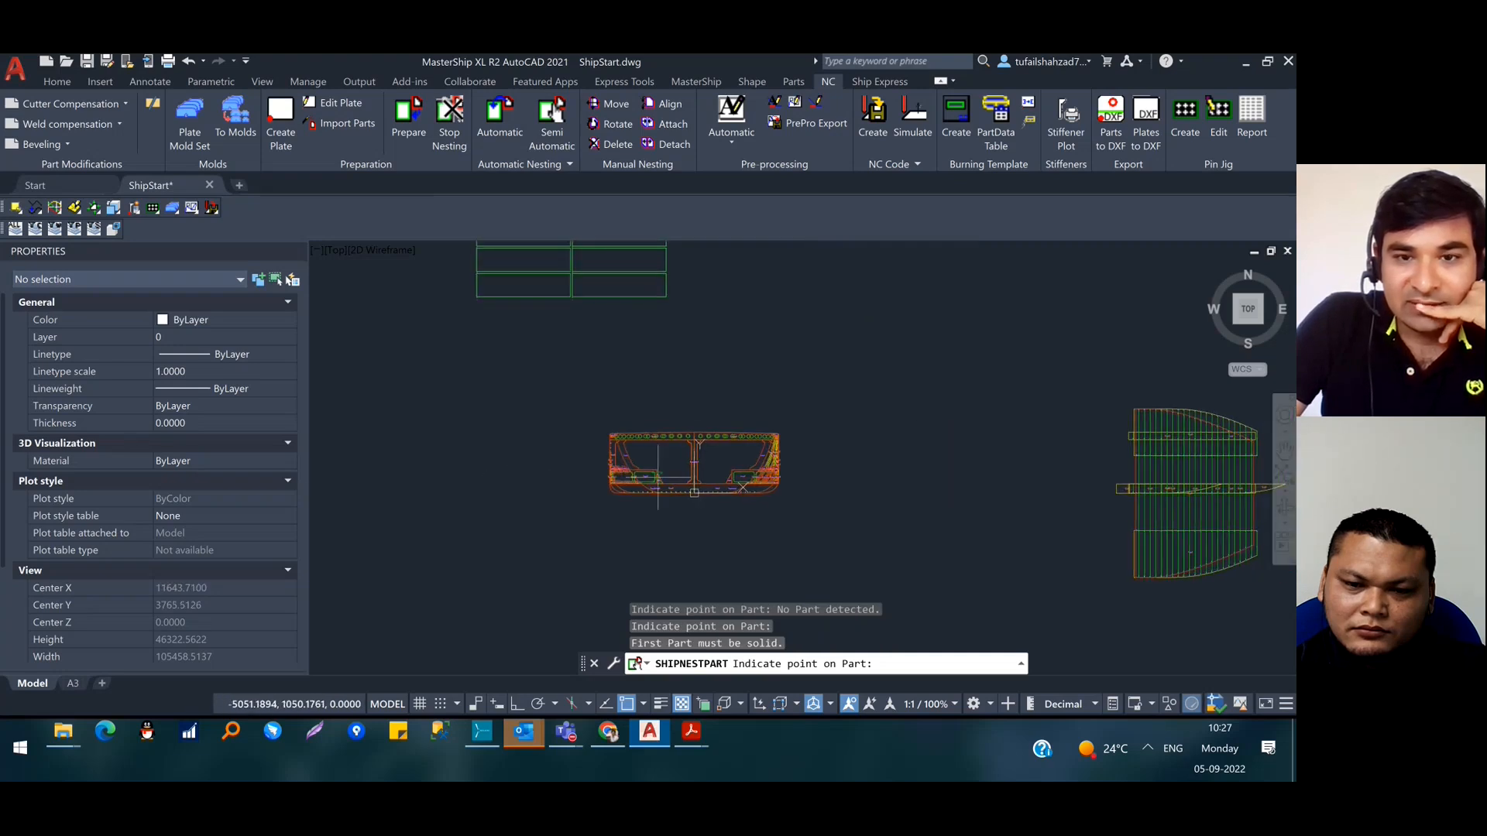
scroll(685, 433, up, 2)
click(640, 439)
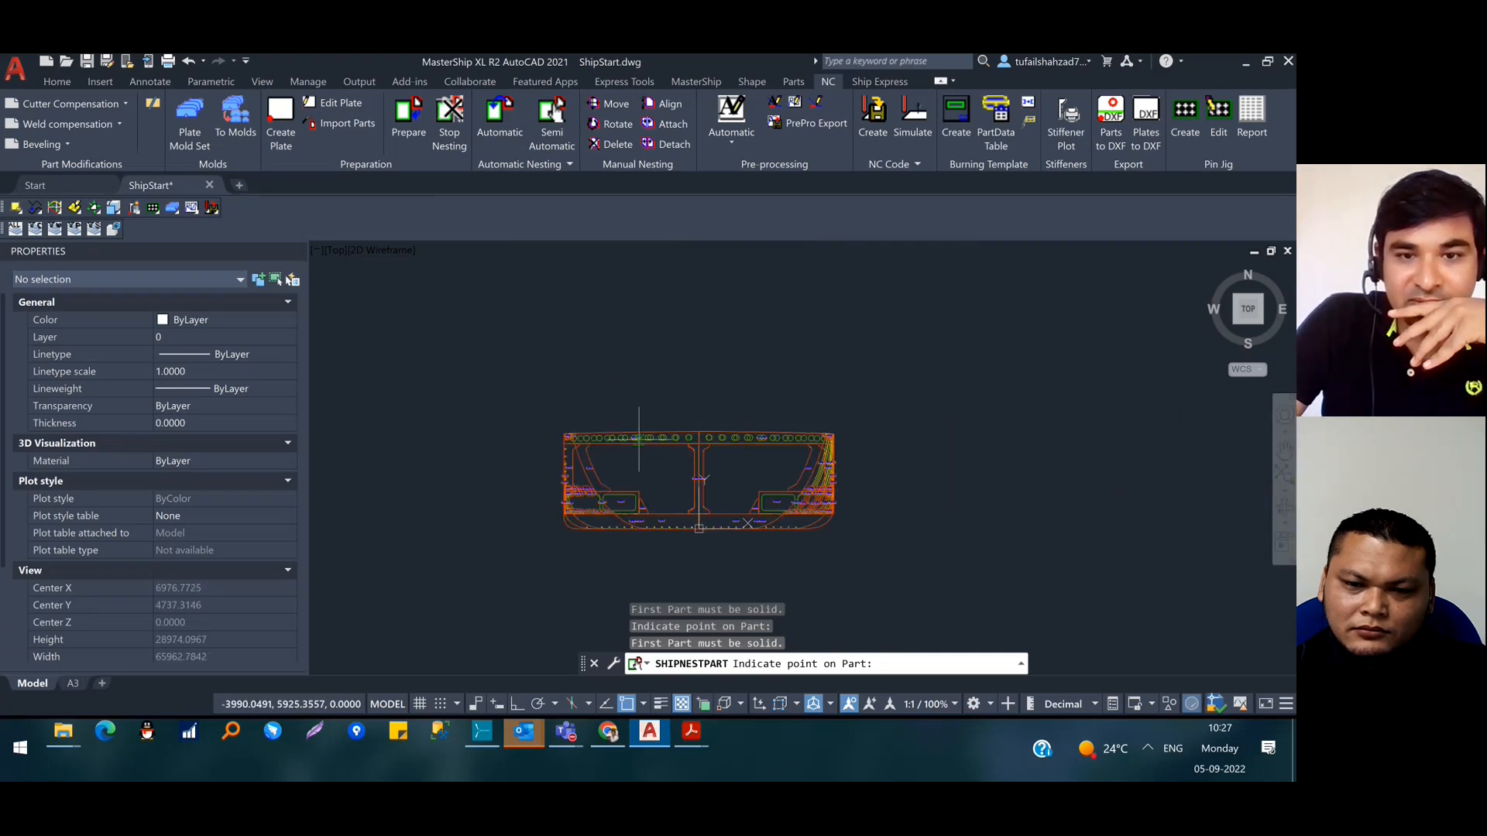
Pick the upright outer side part in the left half of the cross-section frame as the part to nest
scroll(615, 364, down, 5)
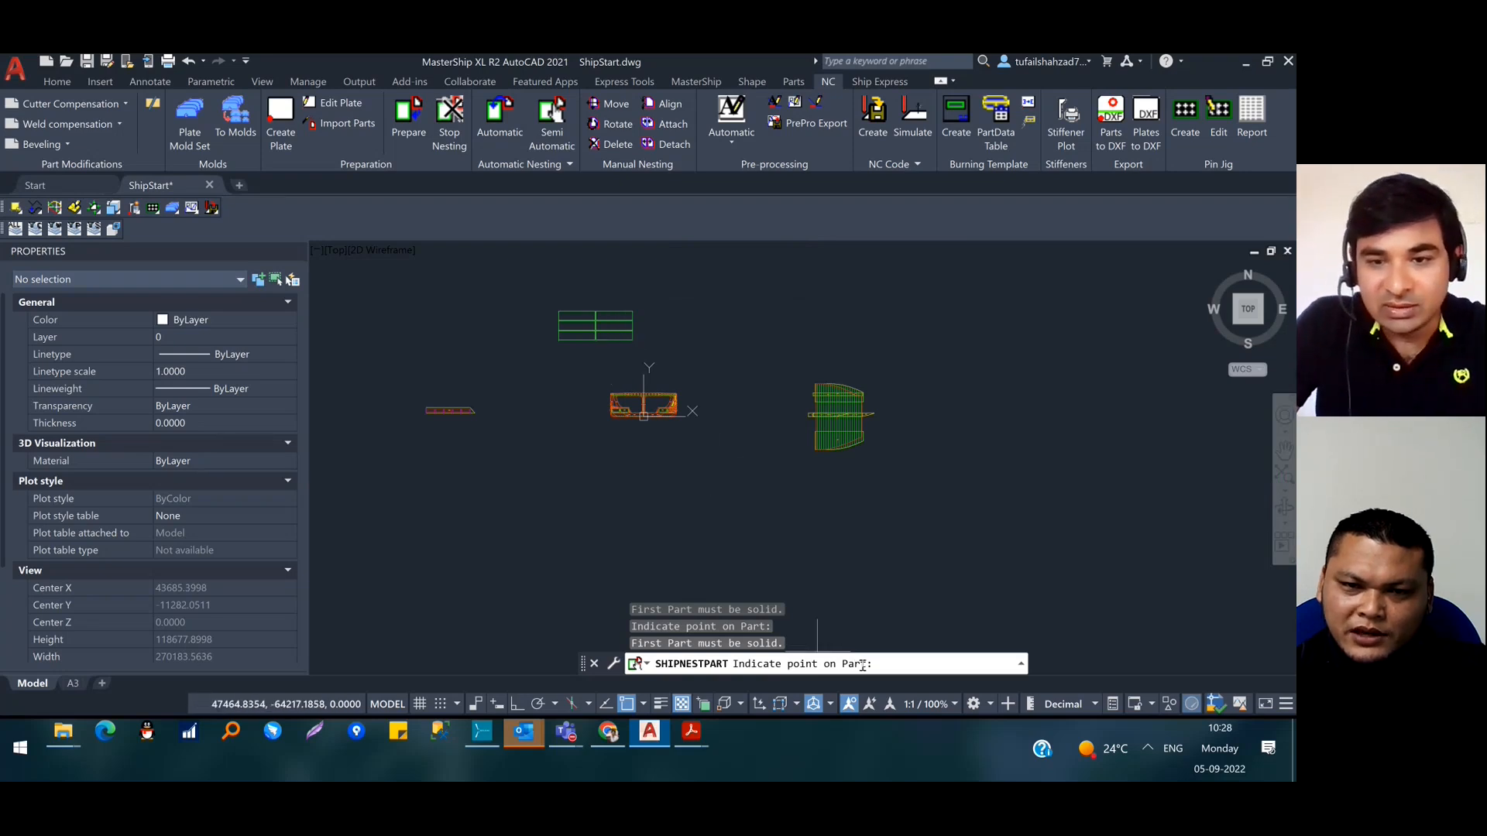
scroll(824, 416, up, 2)
scroll(826, 414, up, 2)
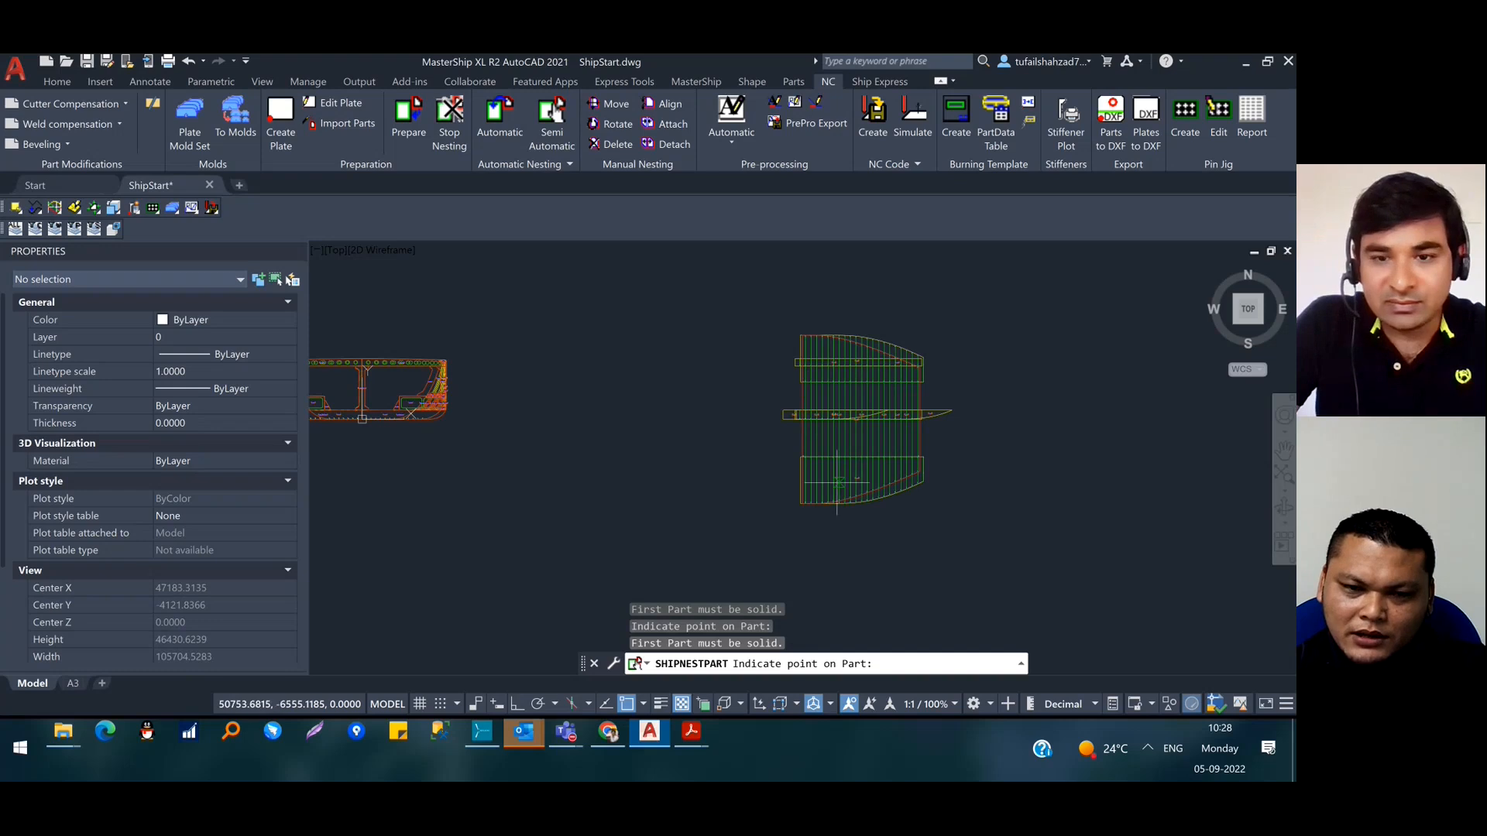
scroll(614, 448, down, 6)
scroll(620, 449, up, 8)
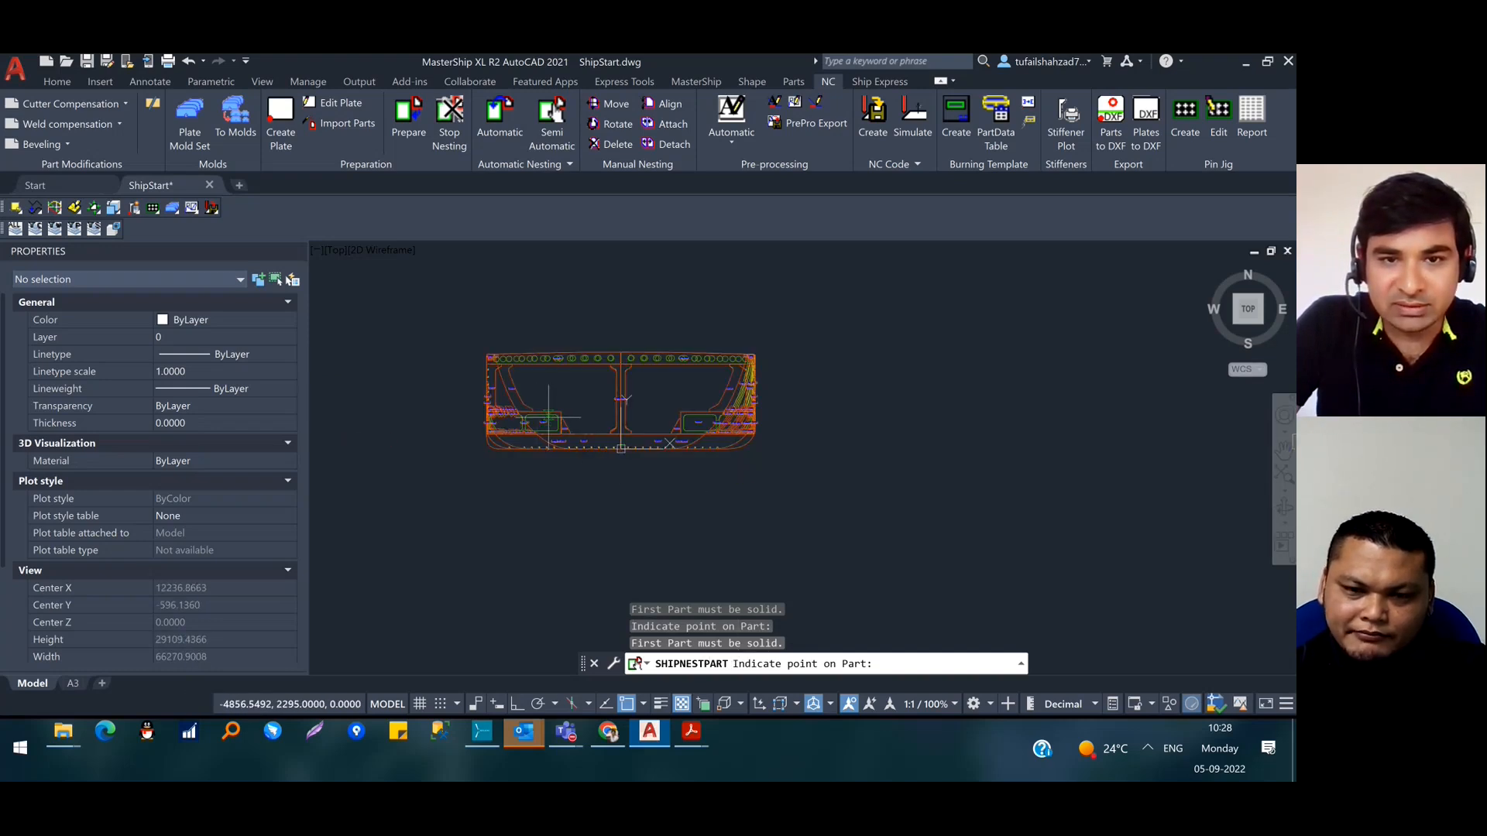
scroll(542, 403, down, 6)
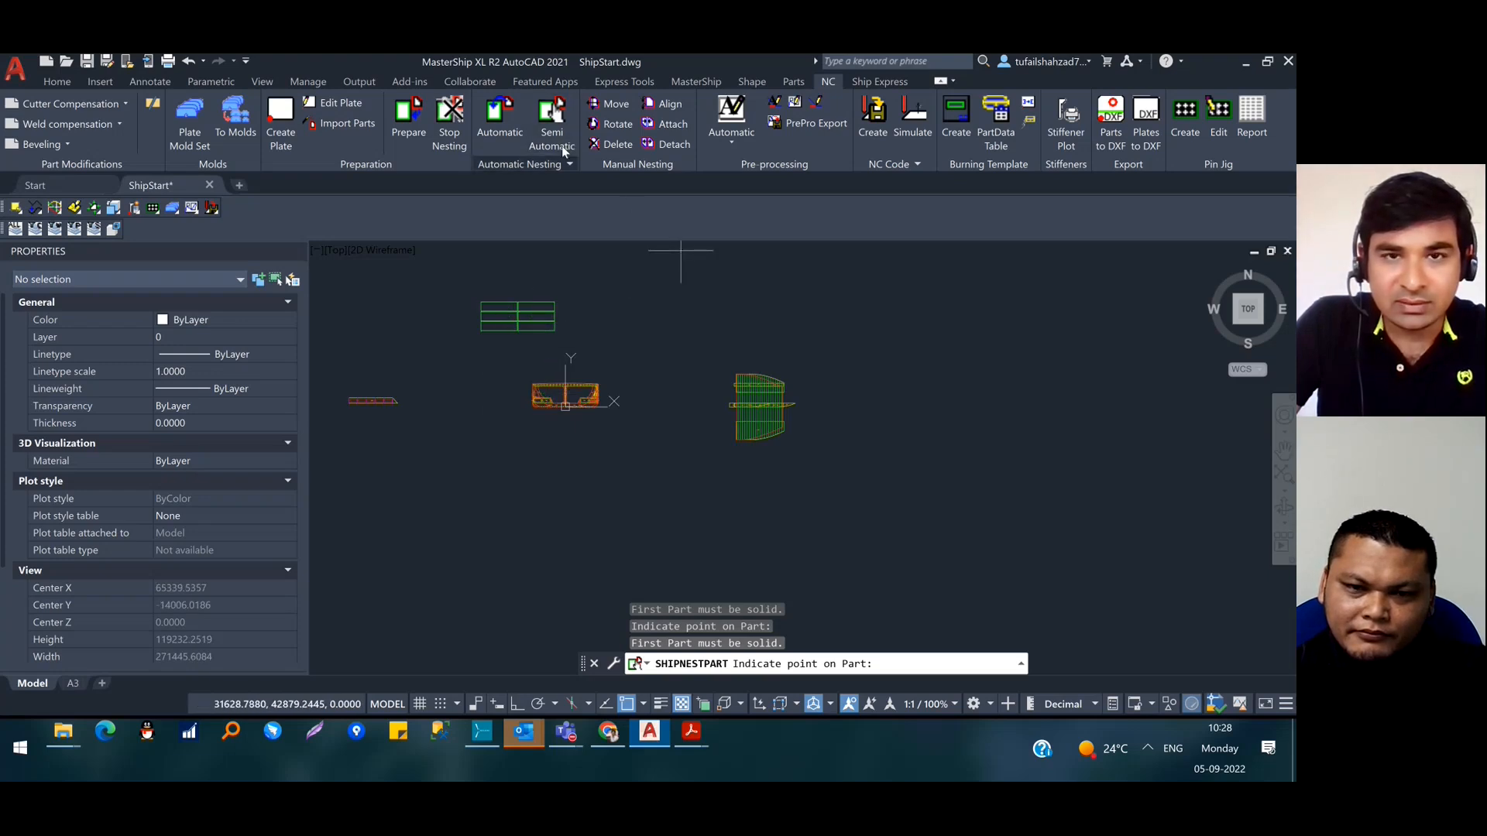
scroll(542, 388, up, 14)
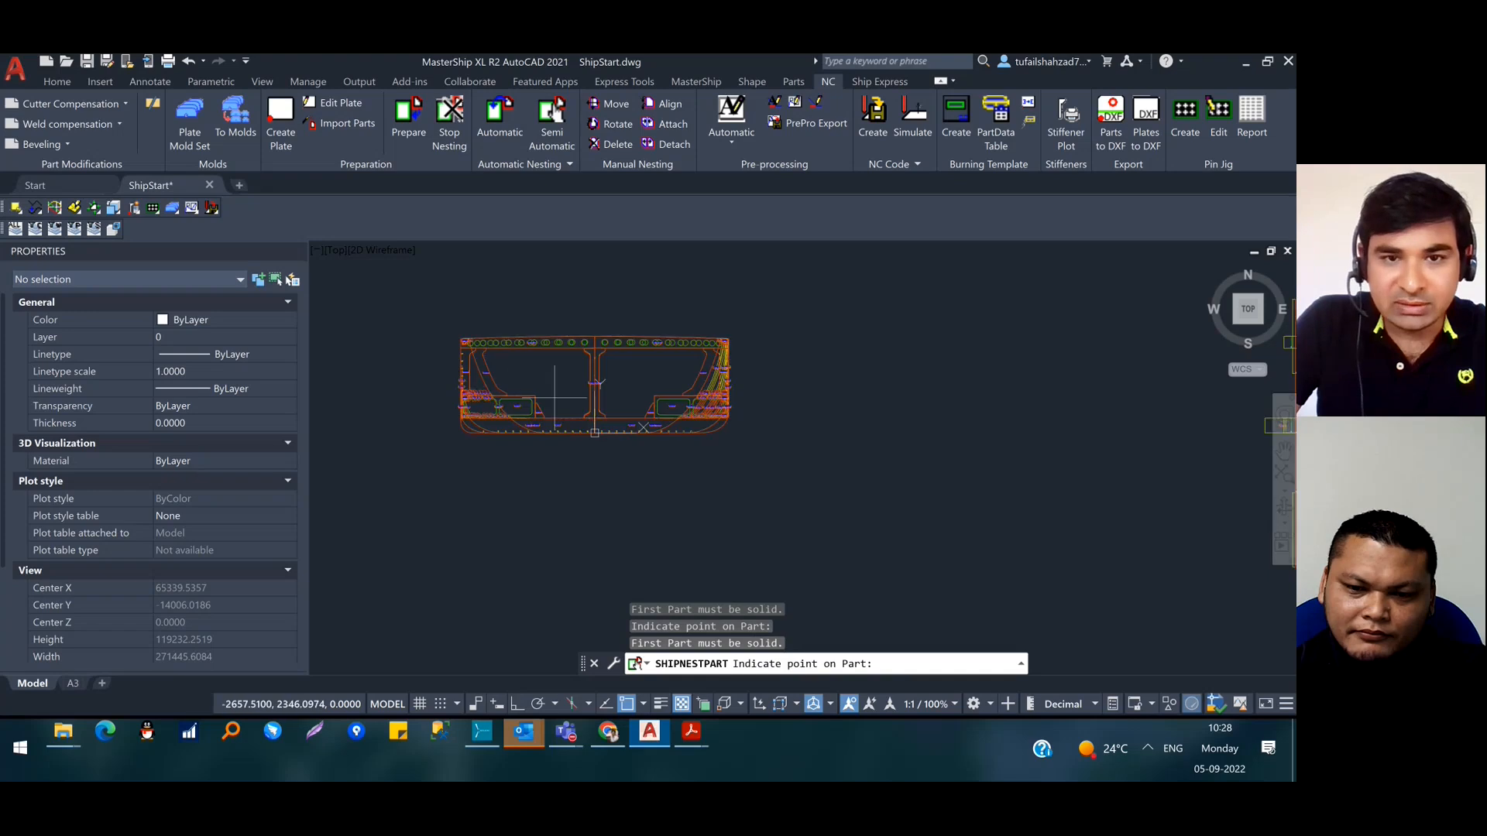
click(415, 349)
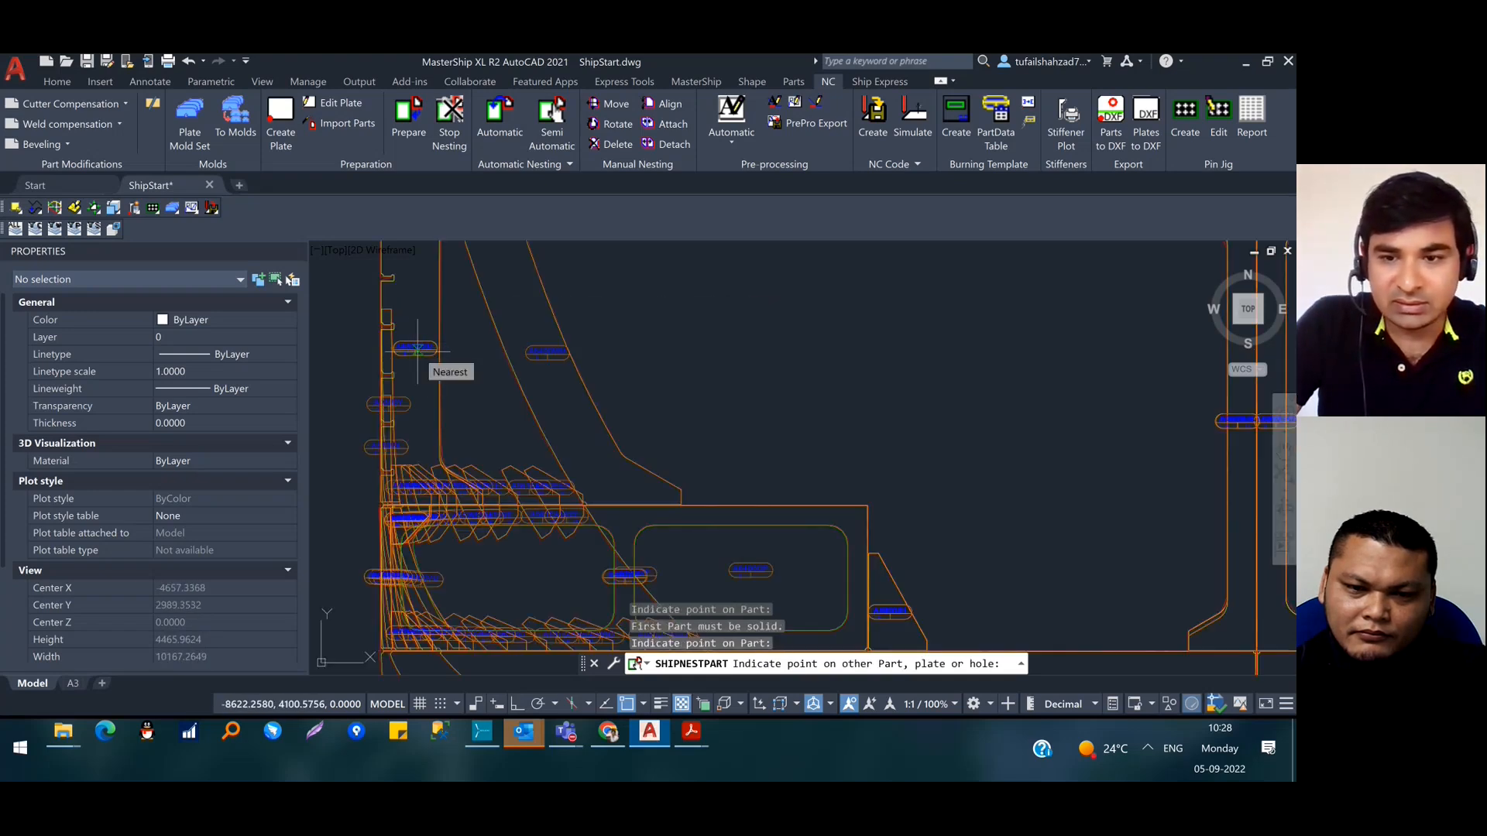
Nest the picked side part against the lower edge of the bottom plate in the right-hand column and accept the placement
scroll(418, 350, down, 12)
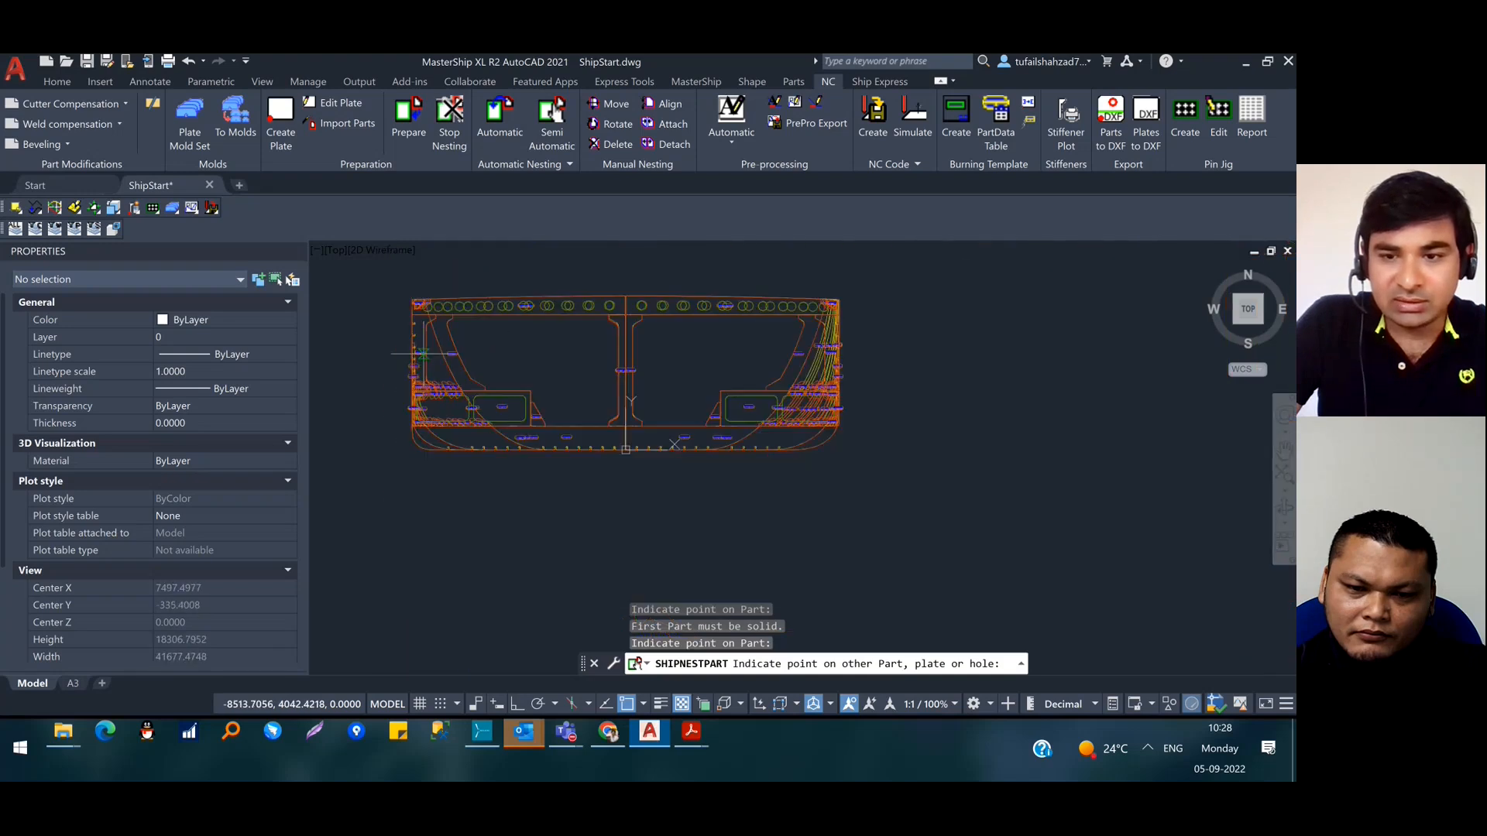
middle_drag(394, 272, 570, 389)
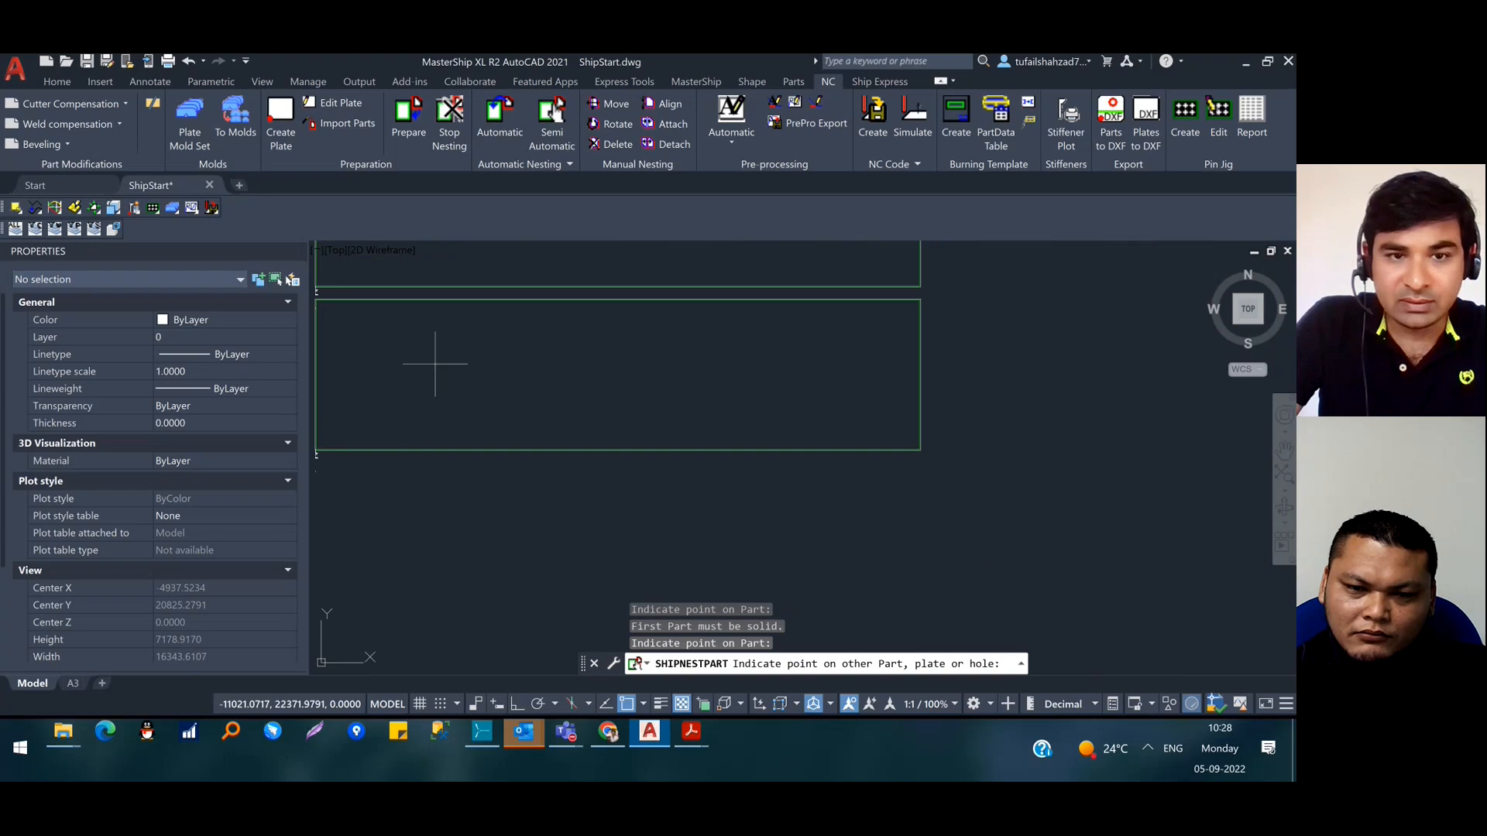
click(360, 327)
click(375, 448)
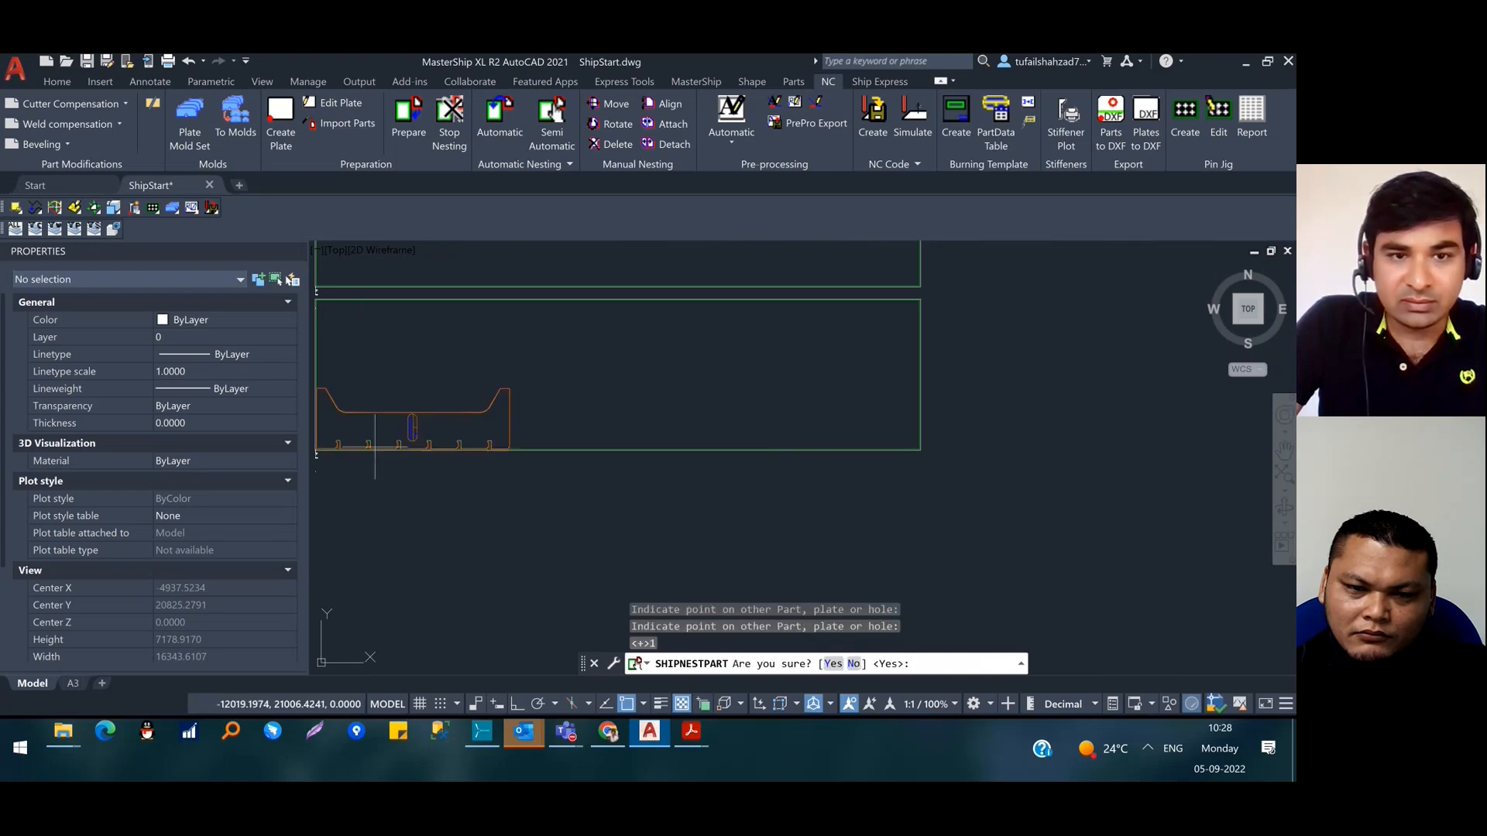
scroll(598, 410, down, 6)
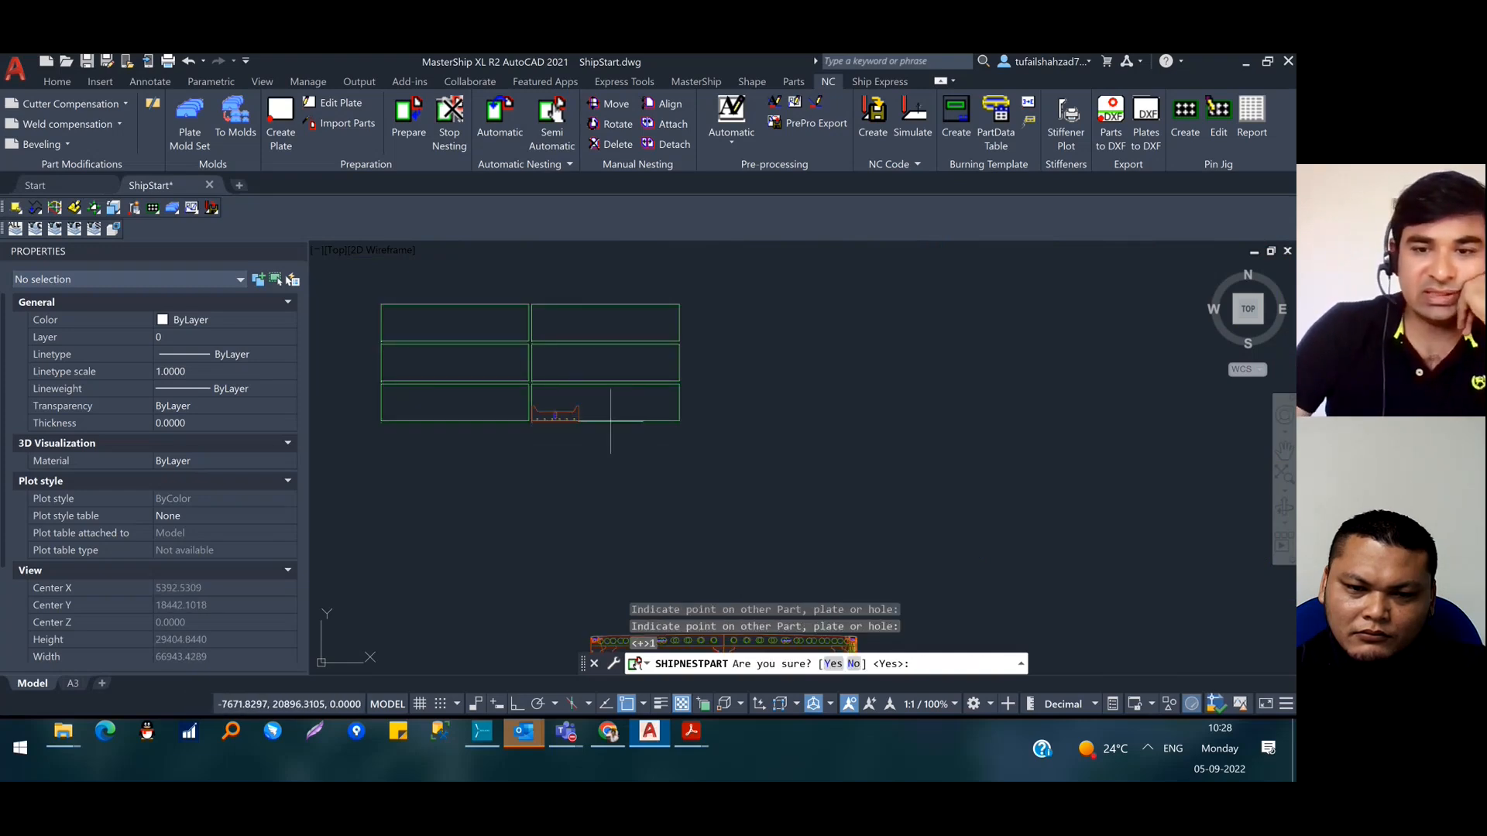
scroll(662, 452, down, 4)
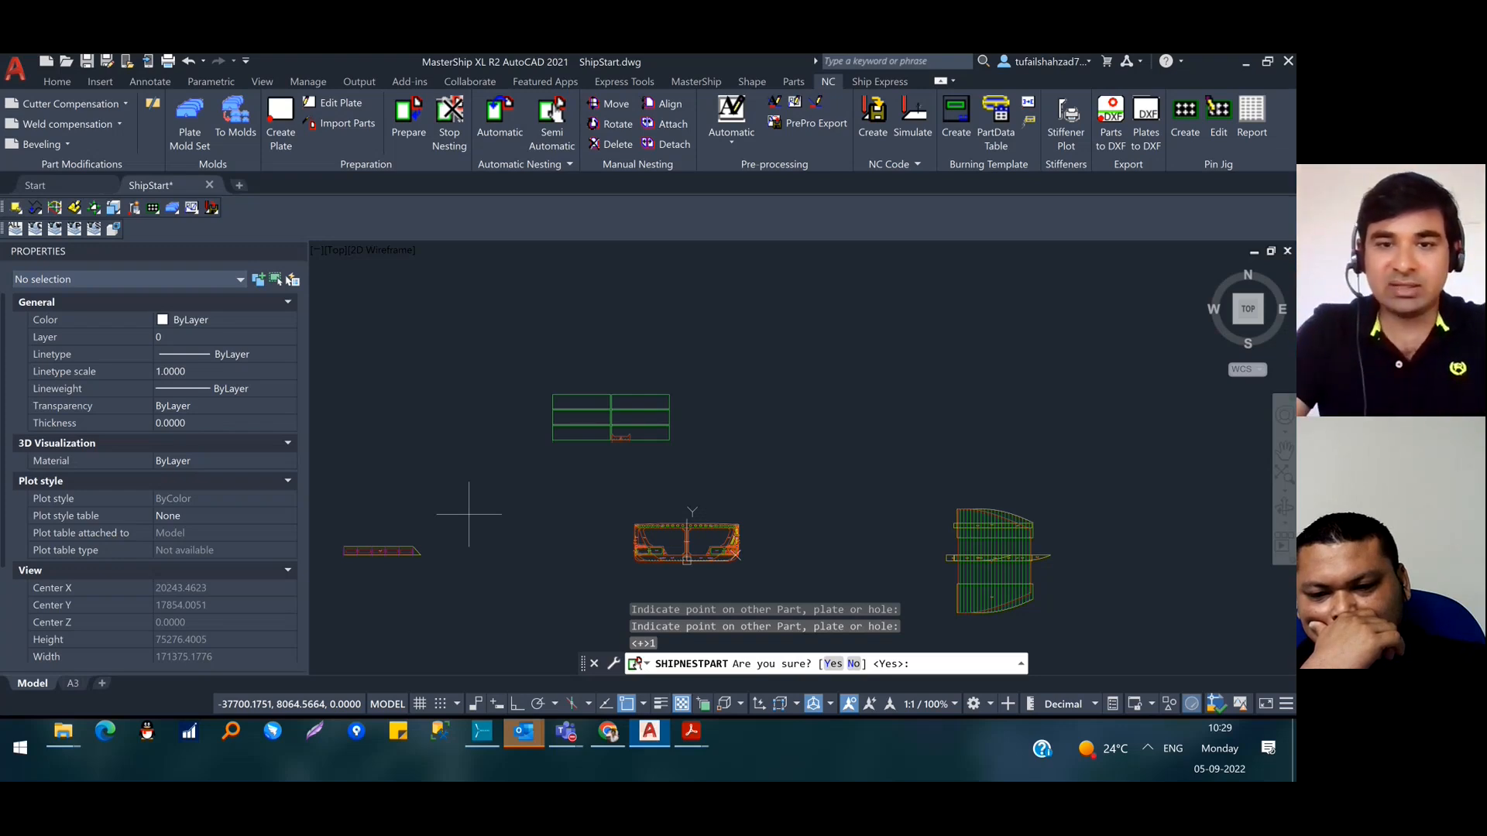
scroll(614, 432, up, 4)
scroll(616, 436, down, 4)
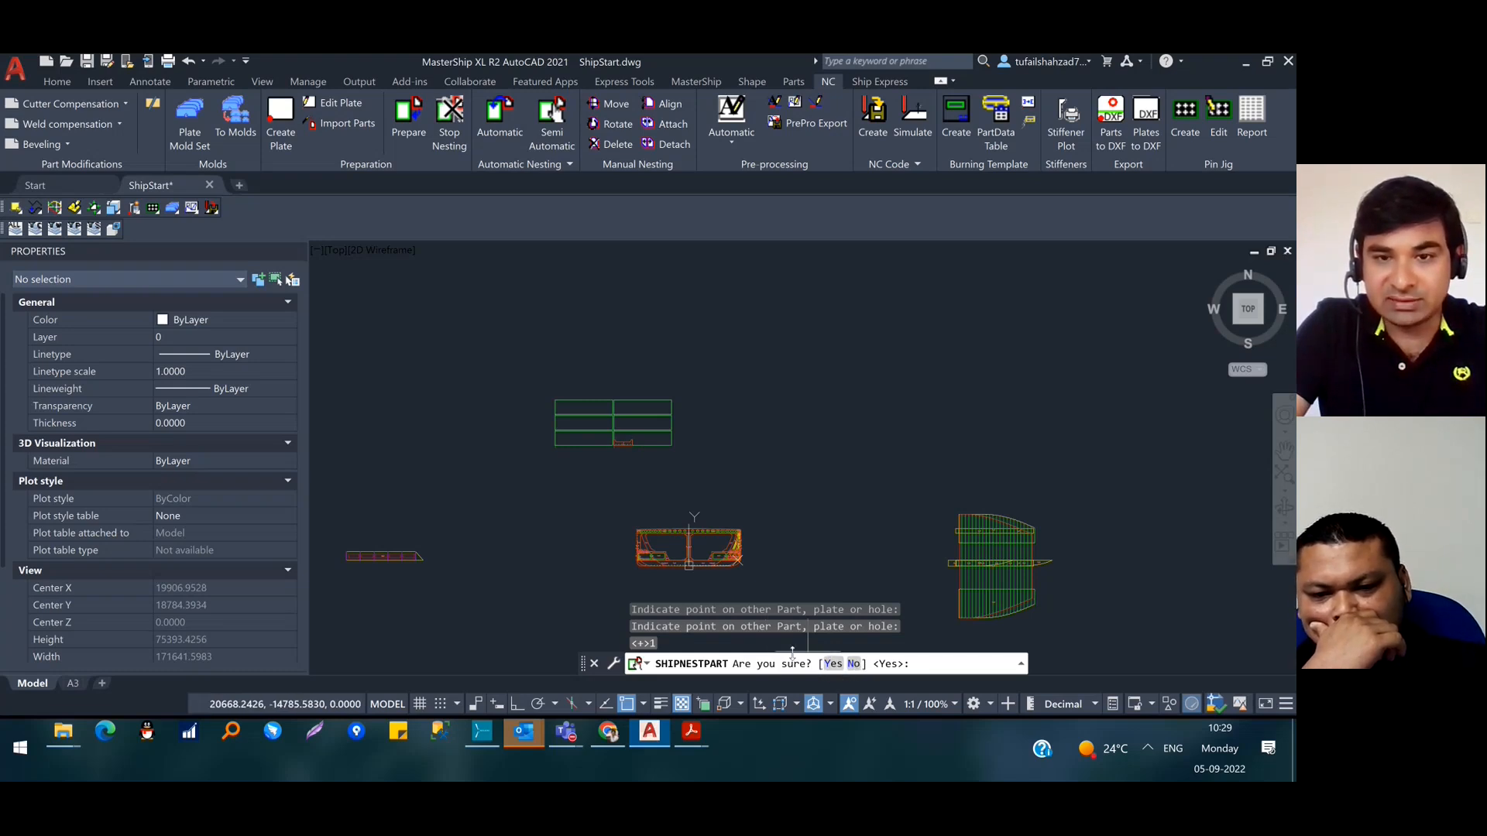
click(833, 664)
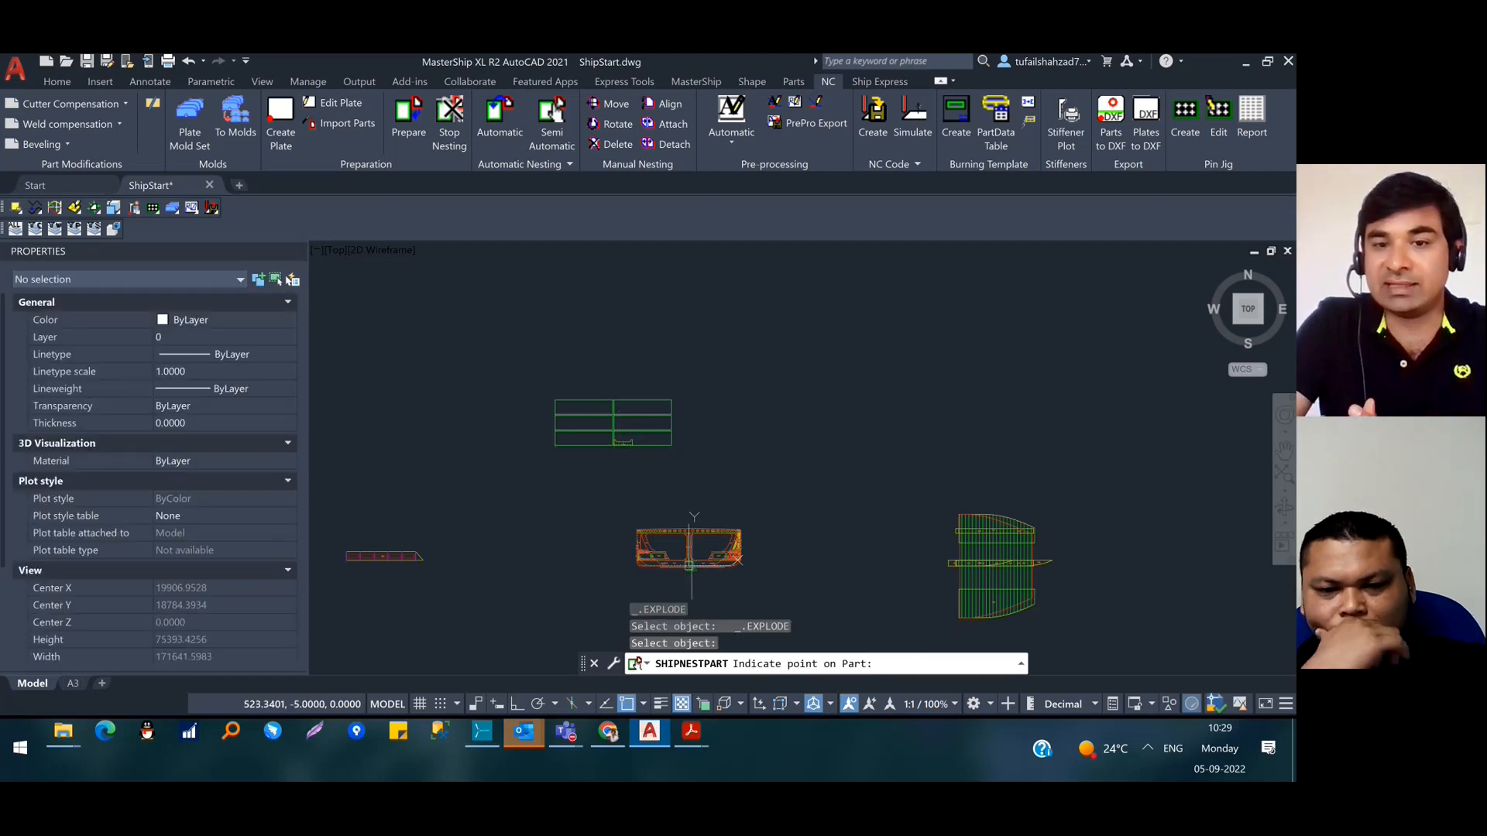
Try again to nest the cross-section frame's upper beam by picking its marking among the holes left of the centreline
scroll(694, 538, up, 2)
scroll(570, 504, up, 3)
scroll(531, 508, down, 1)
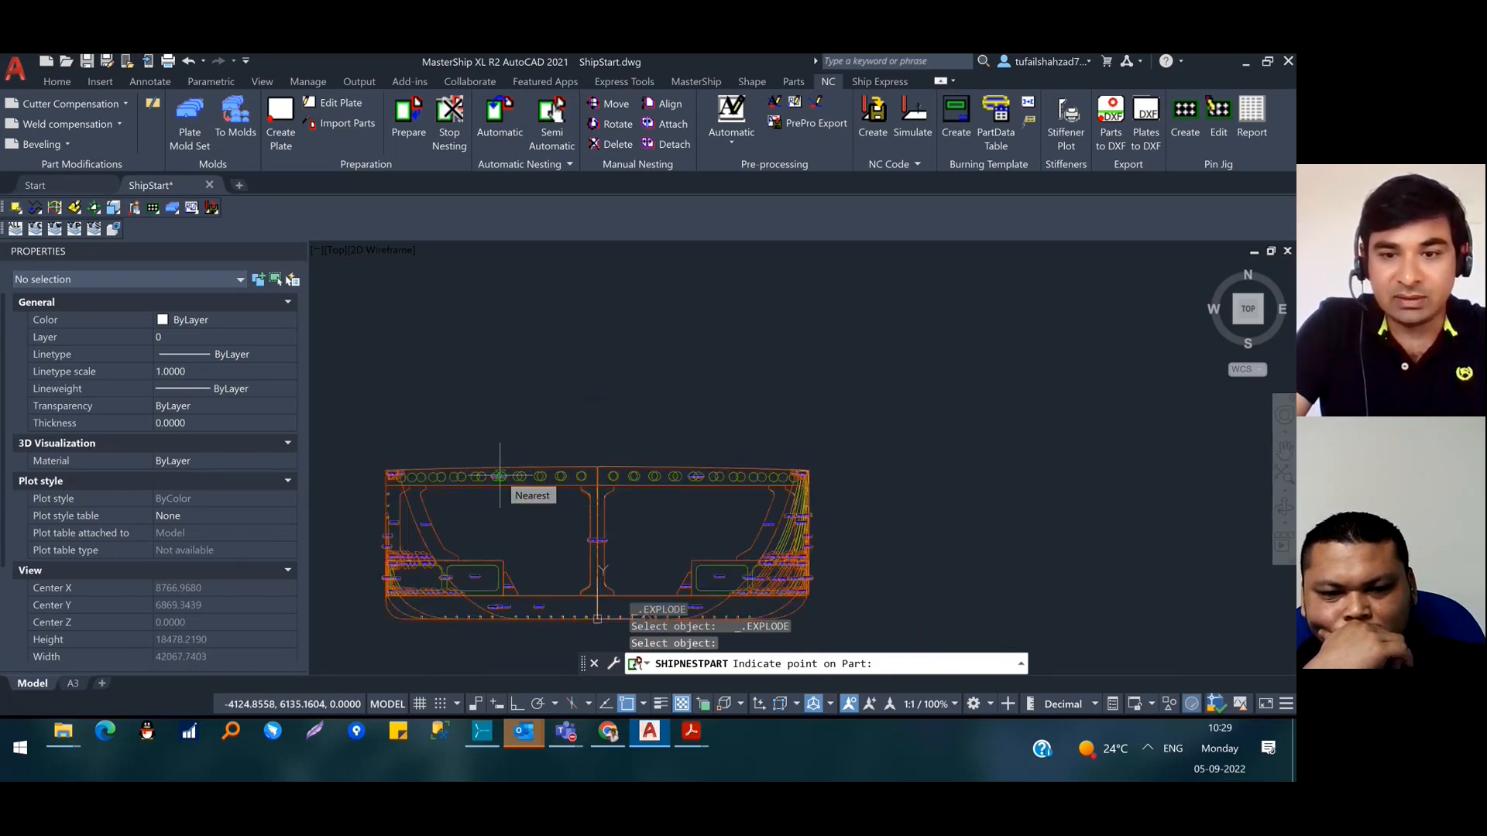
click(499, 476)
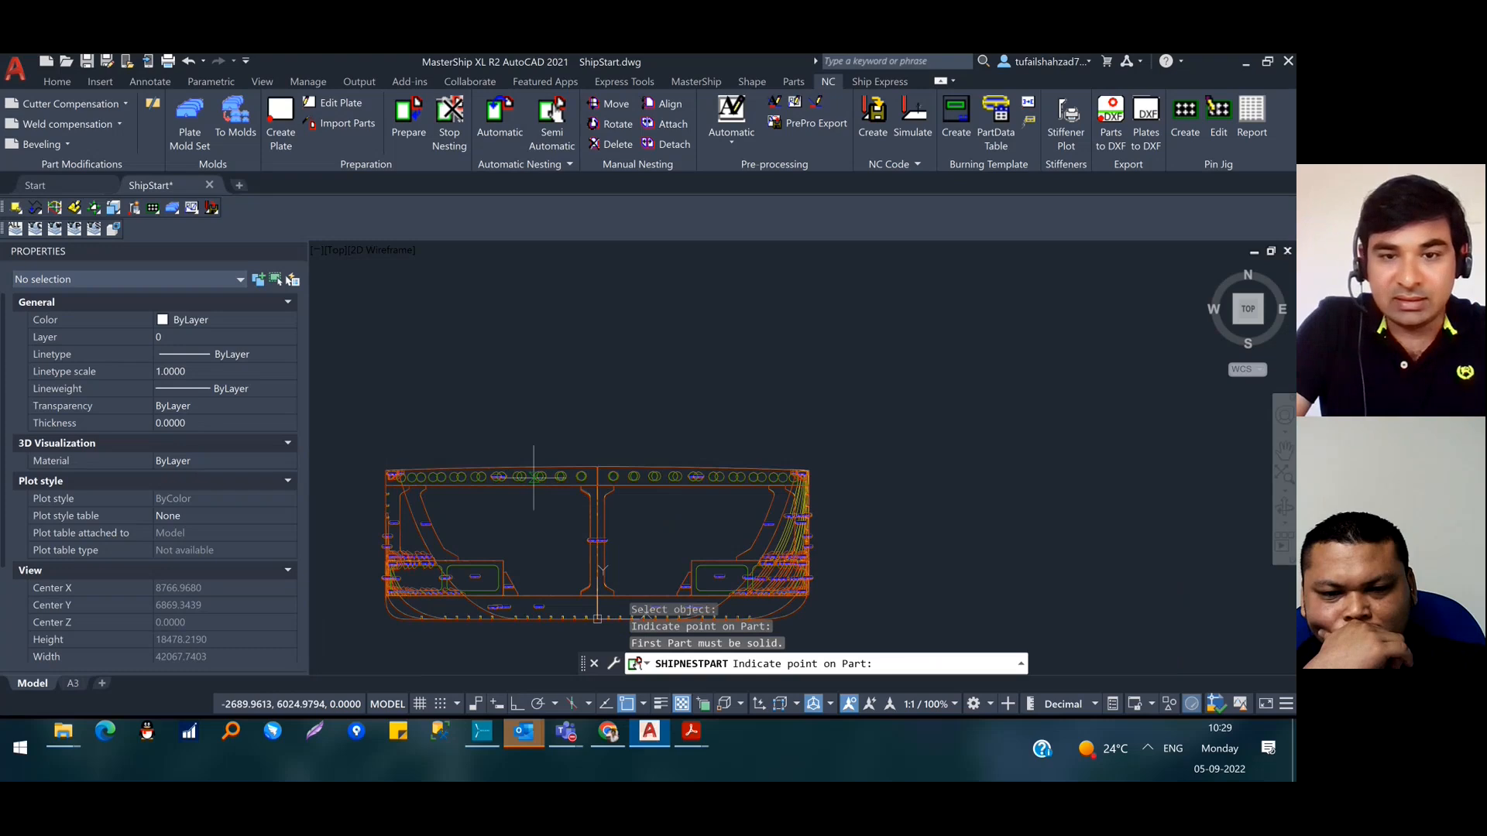
Nest the frame's central pillar part against the upper edge of the top plate in the right-hand column and accept the placement
click(603, 528)
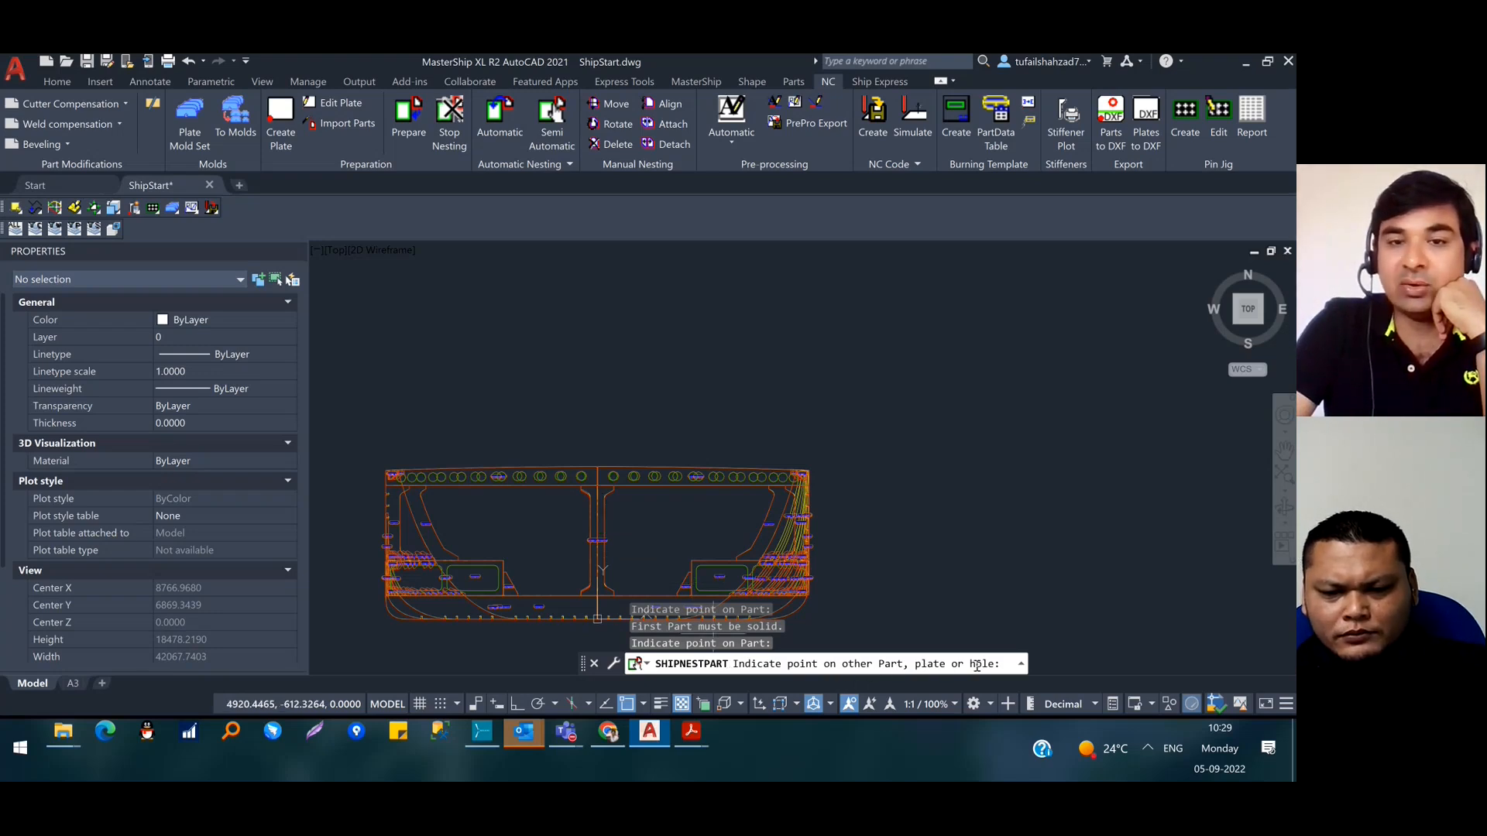
scroll(601, 304, down, 8)
scroll(599, 293, up, 8)
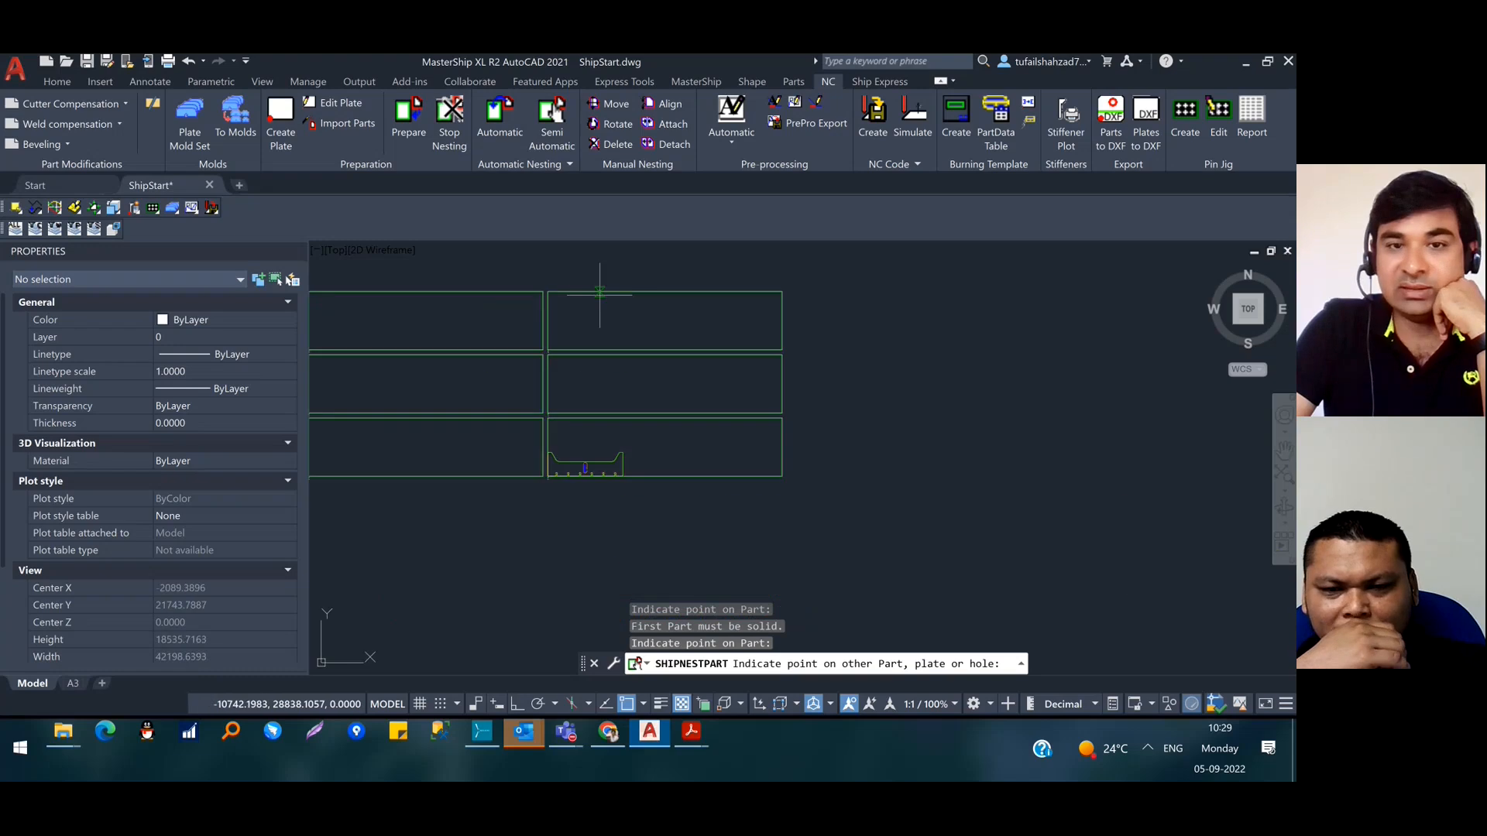
click(597, 292)
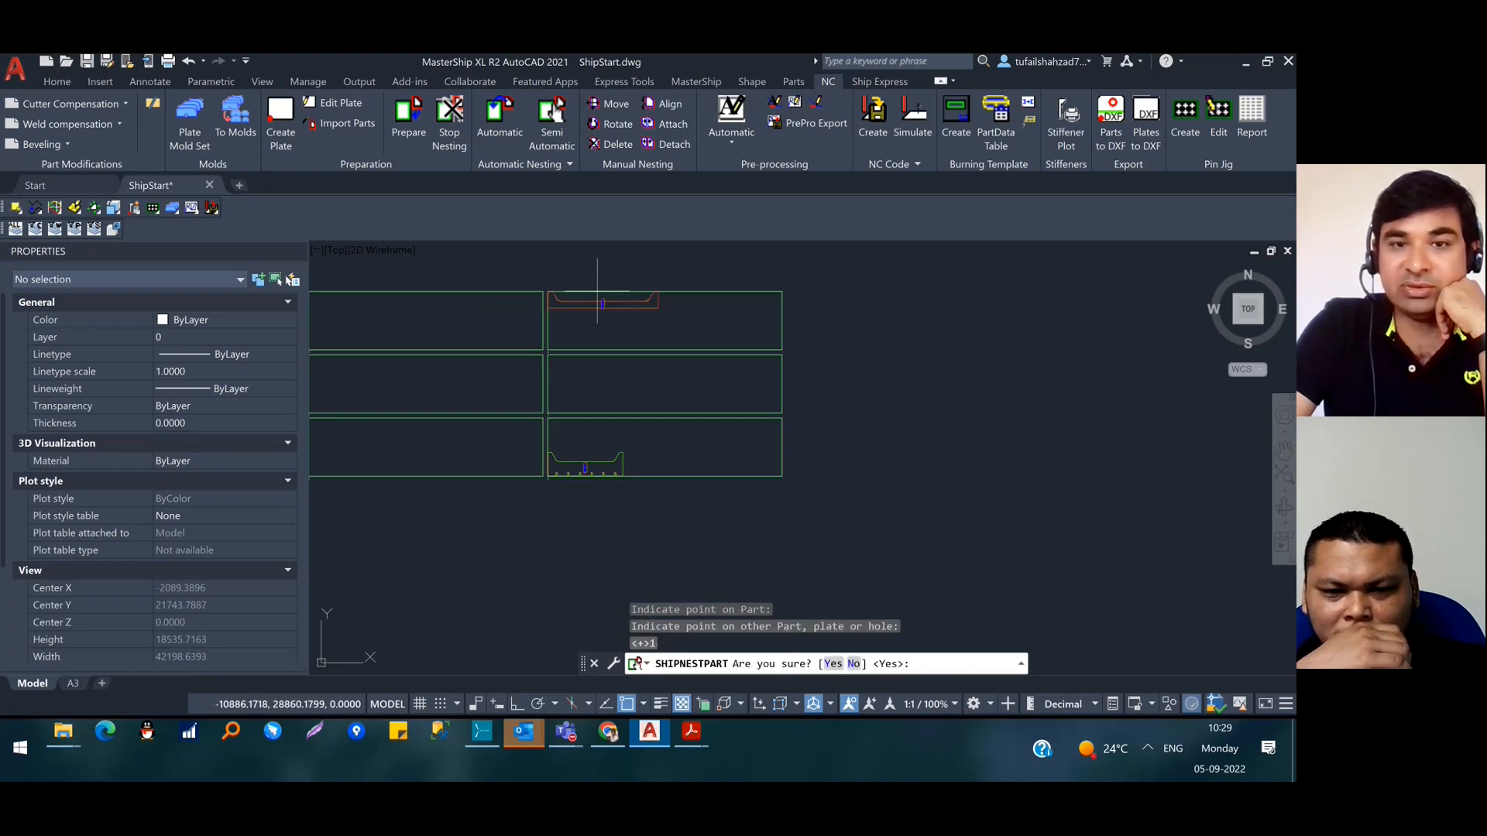
scroll(597, 294, down, 6)
scroll(773, 456, up, 6)
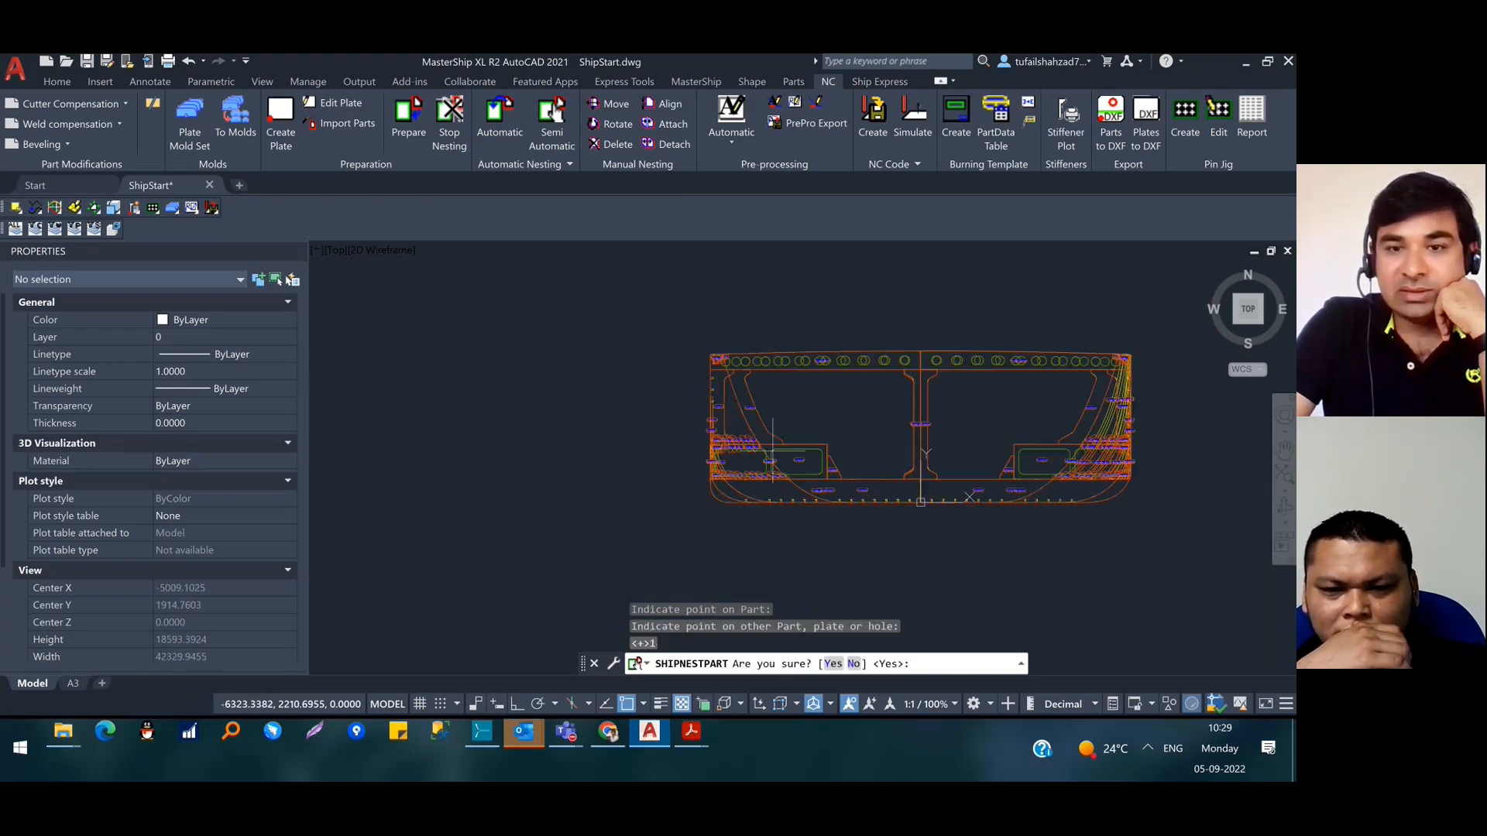
scroll(773, 450, up, 4)
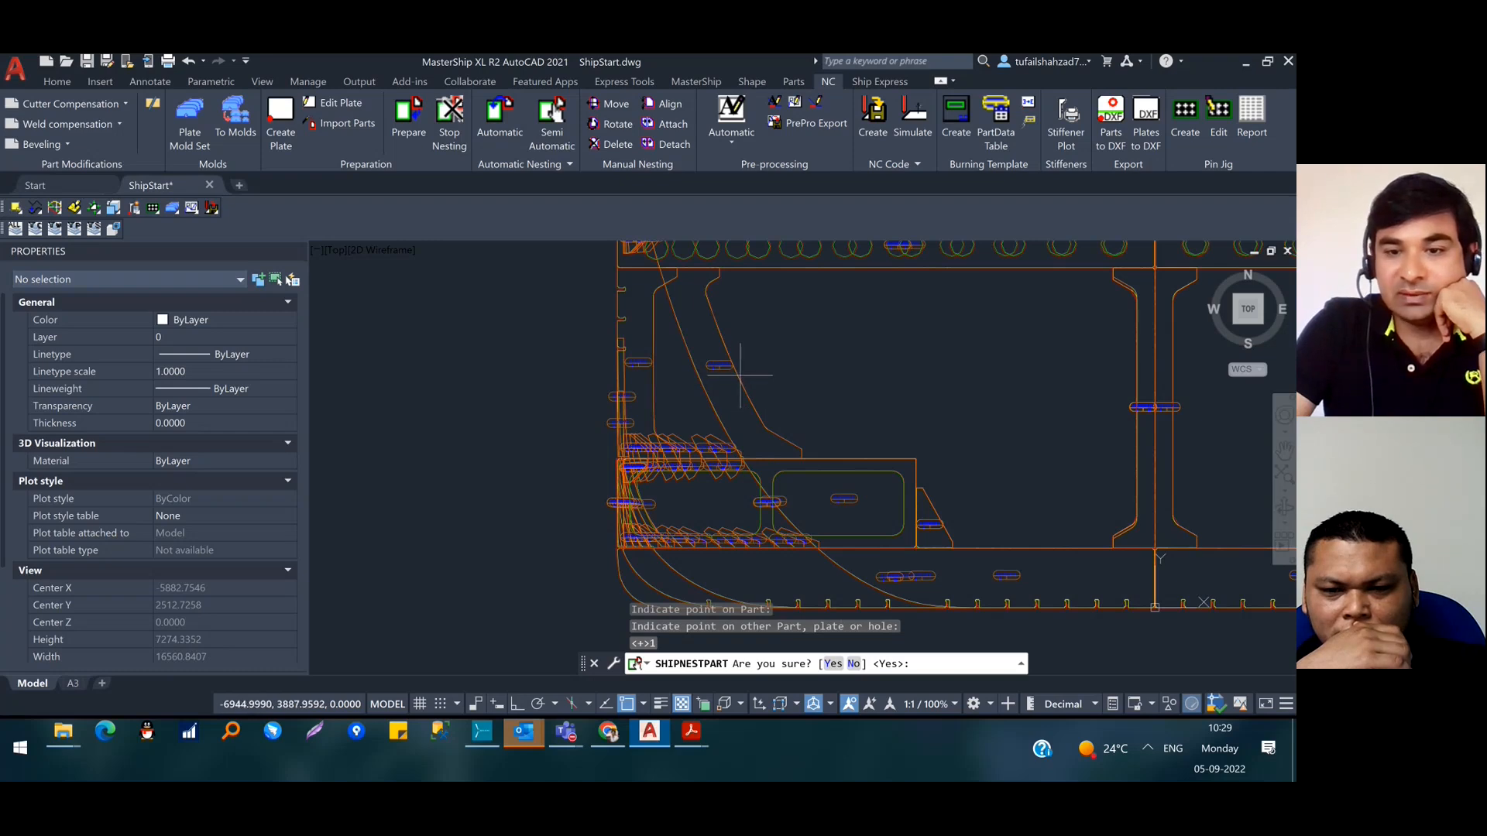
click(832, 664)
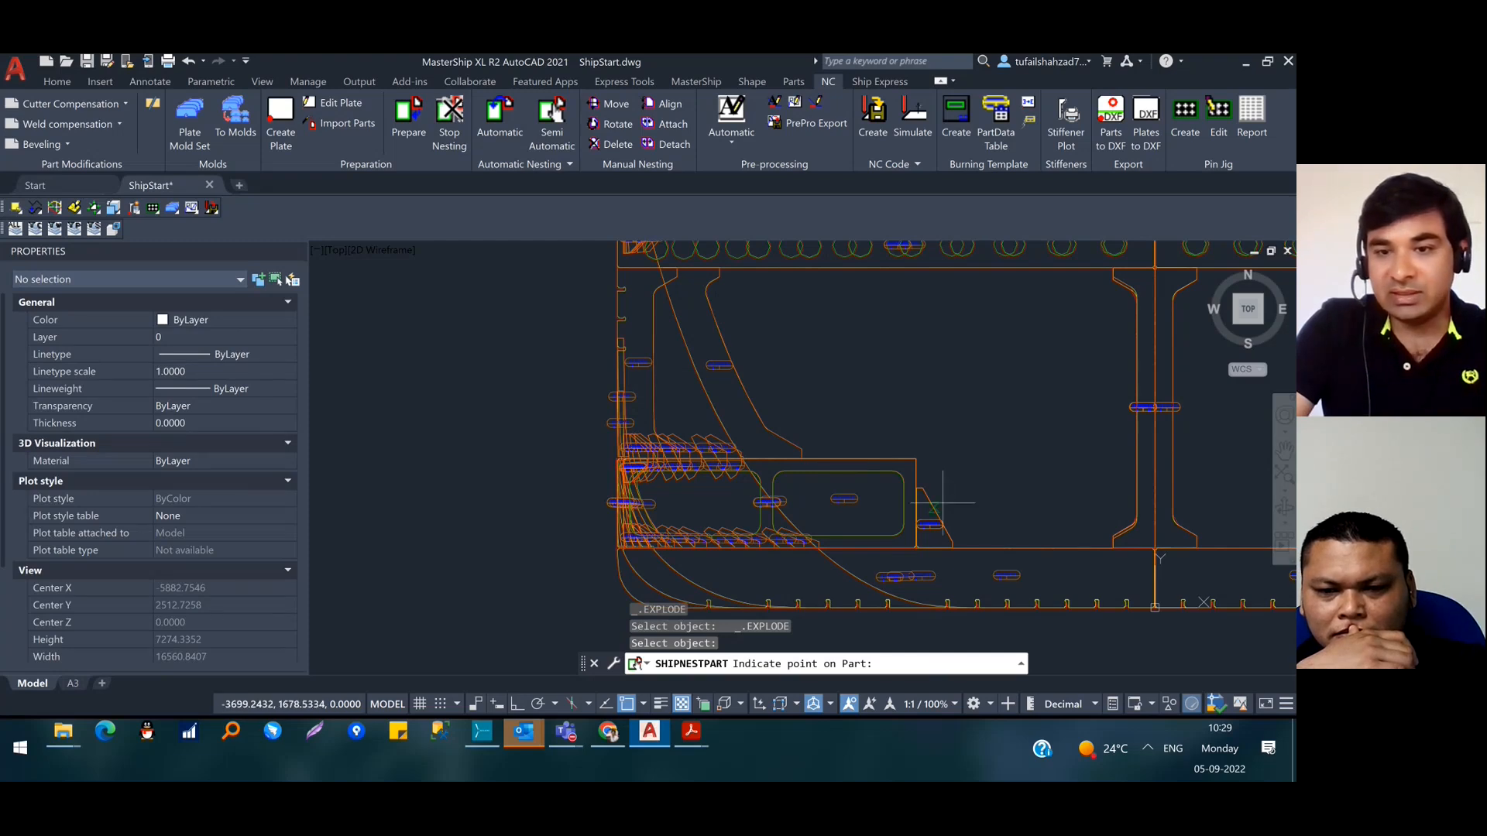
Nest the small triangular bracket from the frame's left half in the upper left corner of the left-hand column's top plate
click(936, 505)
scroll(746, 404, down, 10)
scroll(662, 300, up, 6)
click(600, 269)
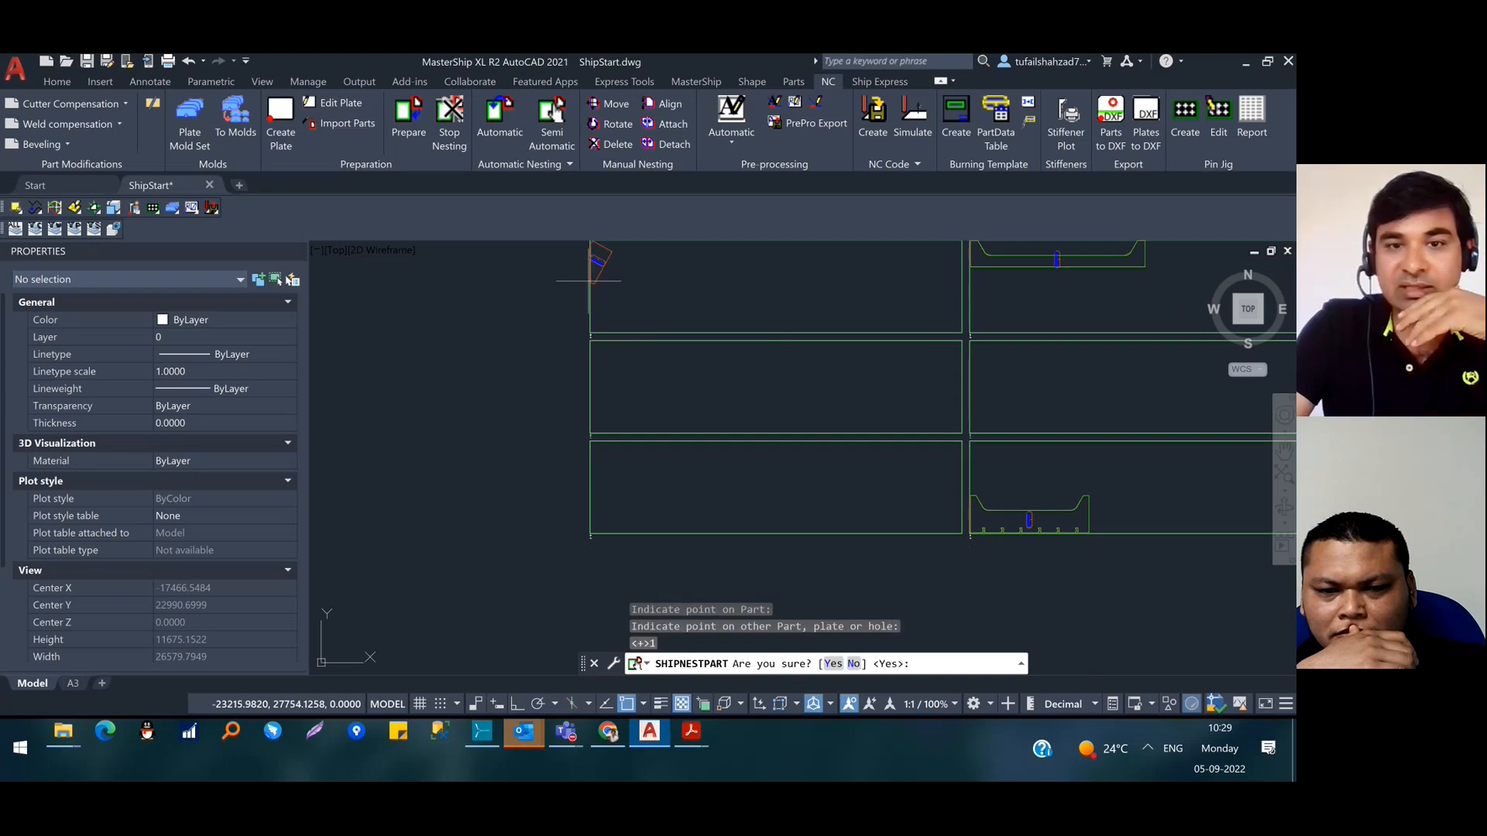
Examine how the bracket sits against the plate's corner and edge margins, and compare its position with the other nested parts
scroll(596, 252, up, 6)
middle_drag(605, 346, 621, 574)
scroll(608, 474, up, 3)
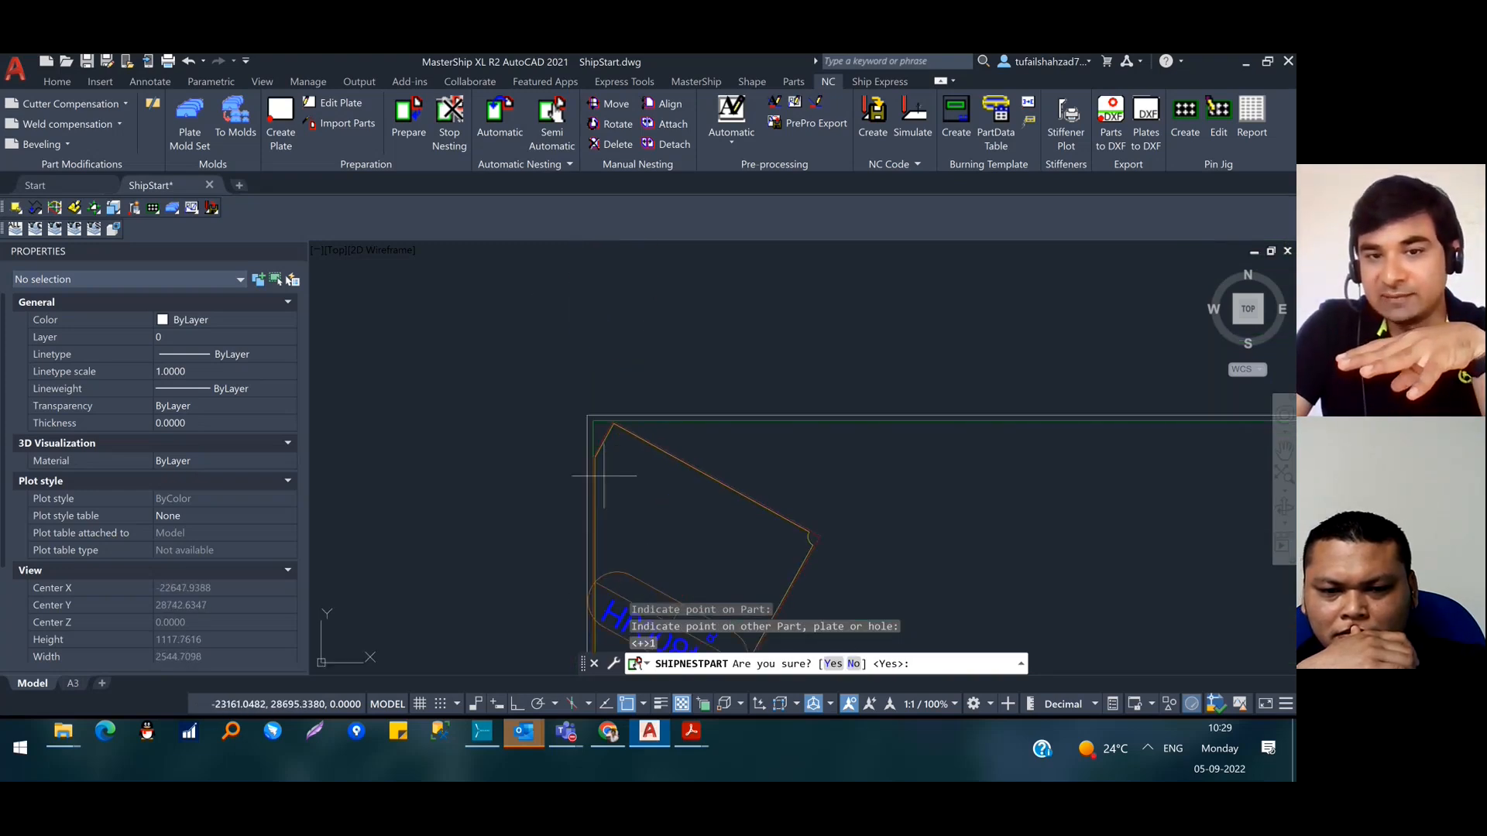
middle_drag(636, 487, 610, 297)
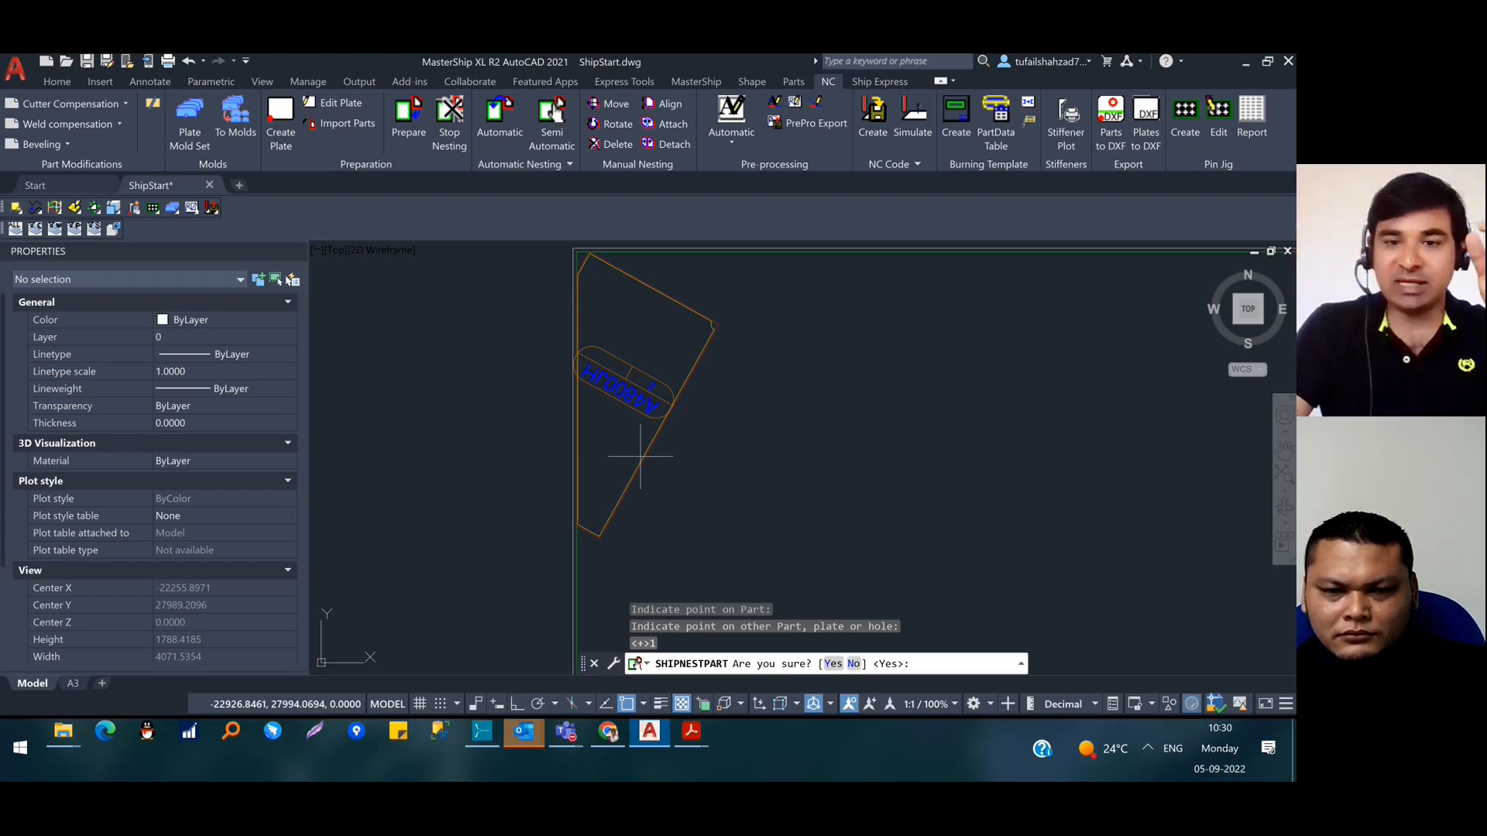
scroll(643, 410, down, 4)
scroll(648, 408, down, 8)
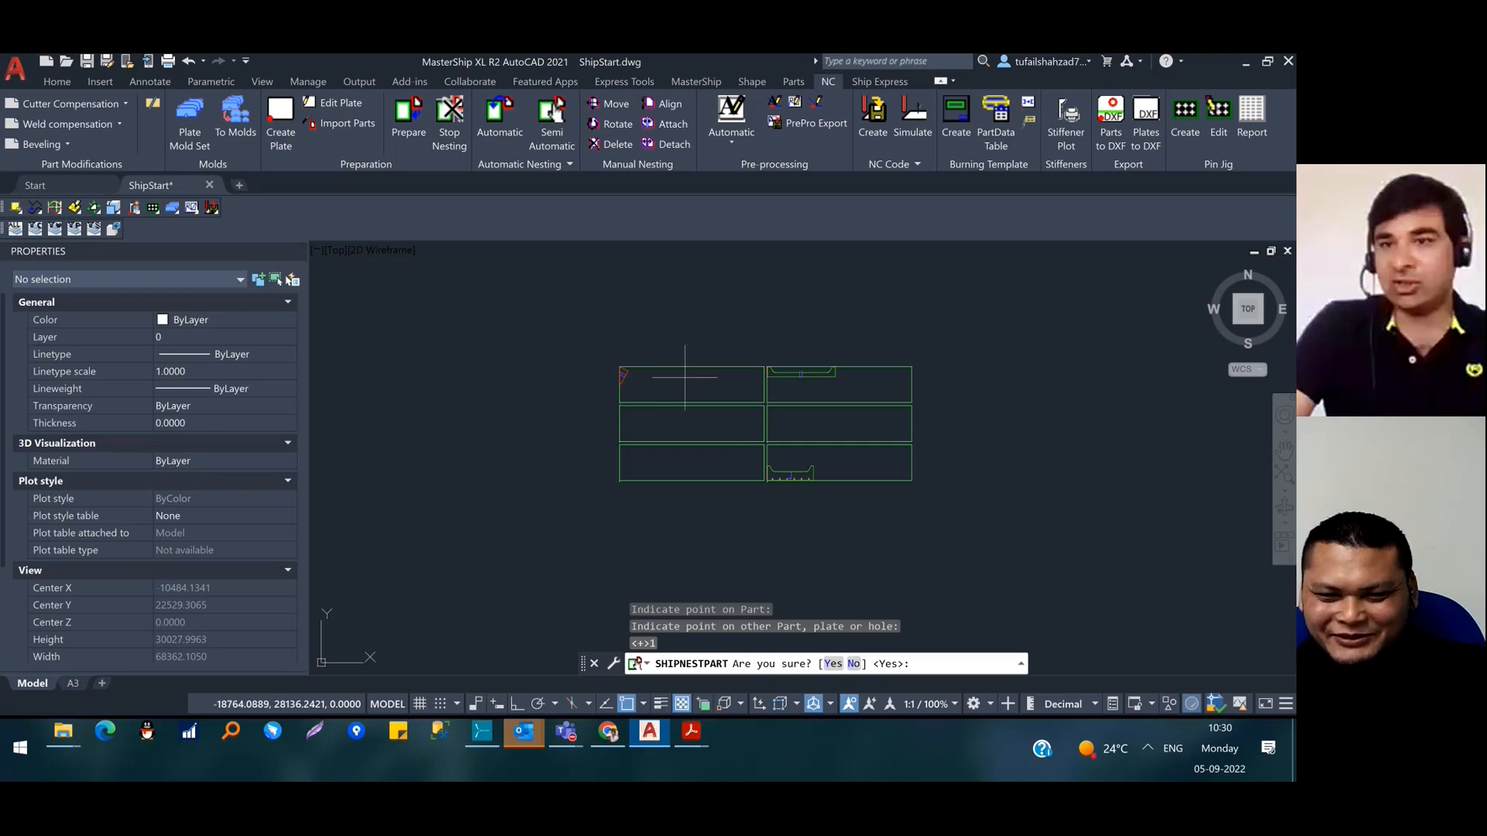
scroll(621, 370, up, 4)
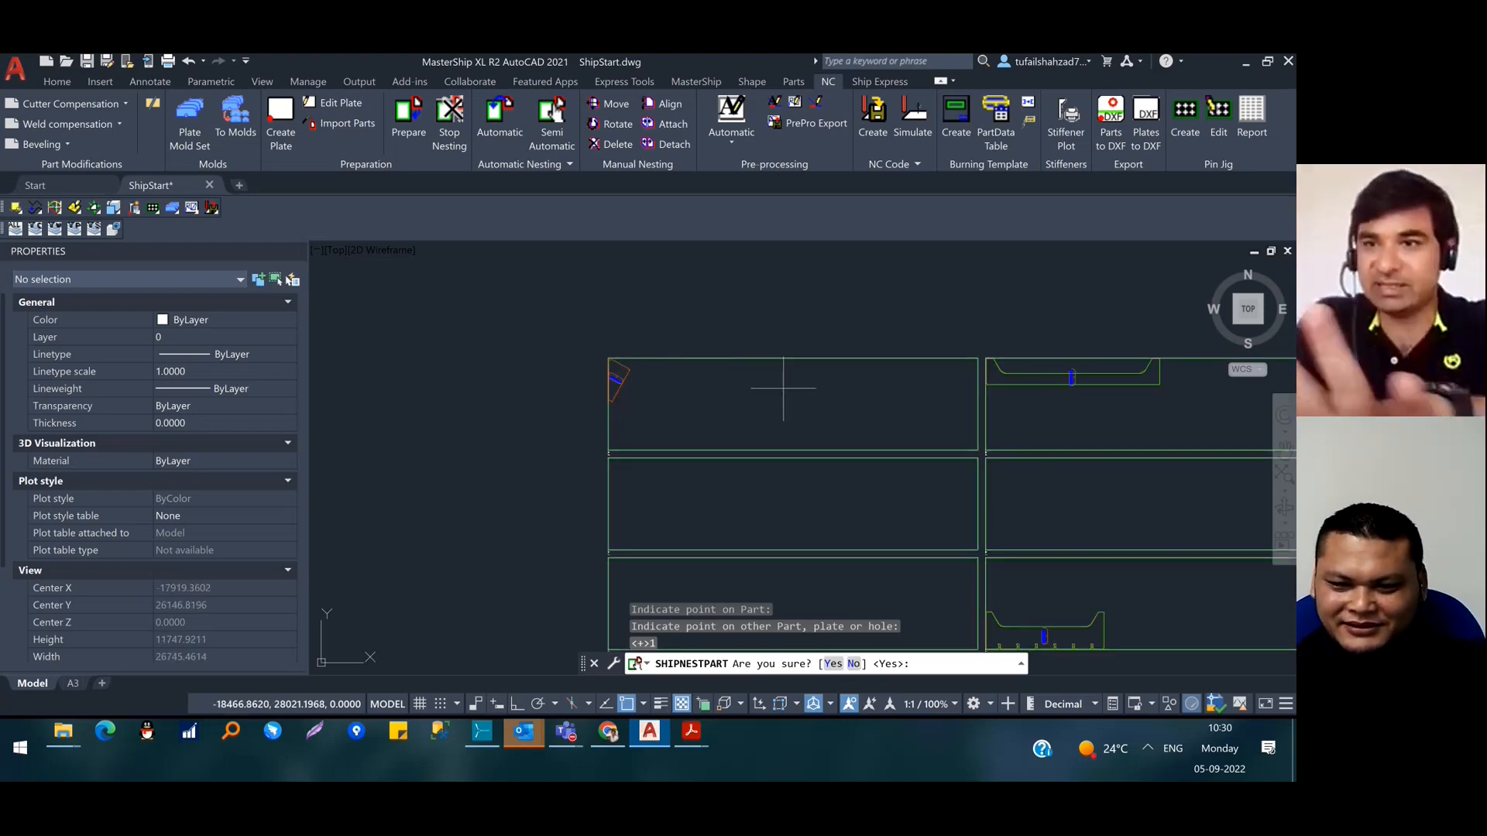
scroll(783, 389, down, 4)
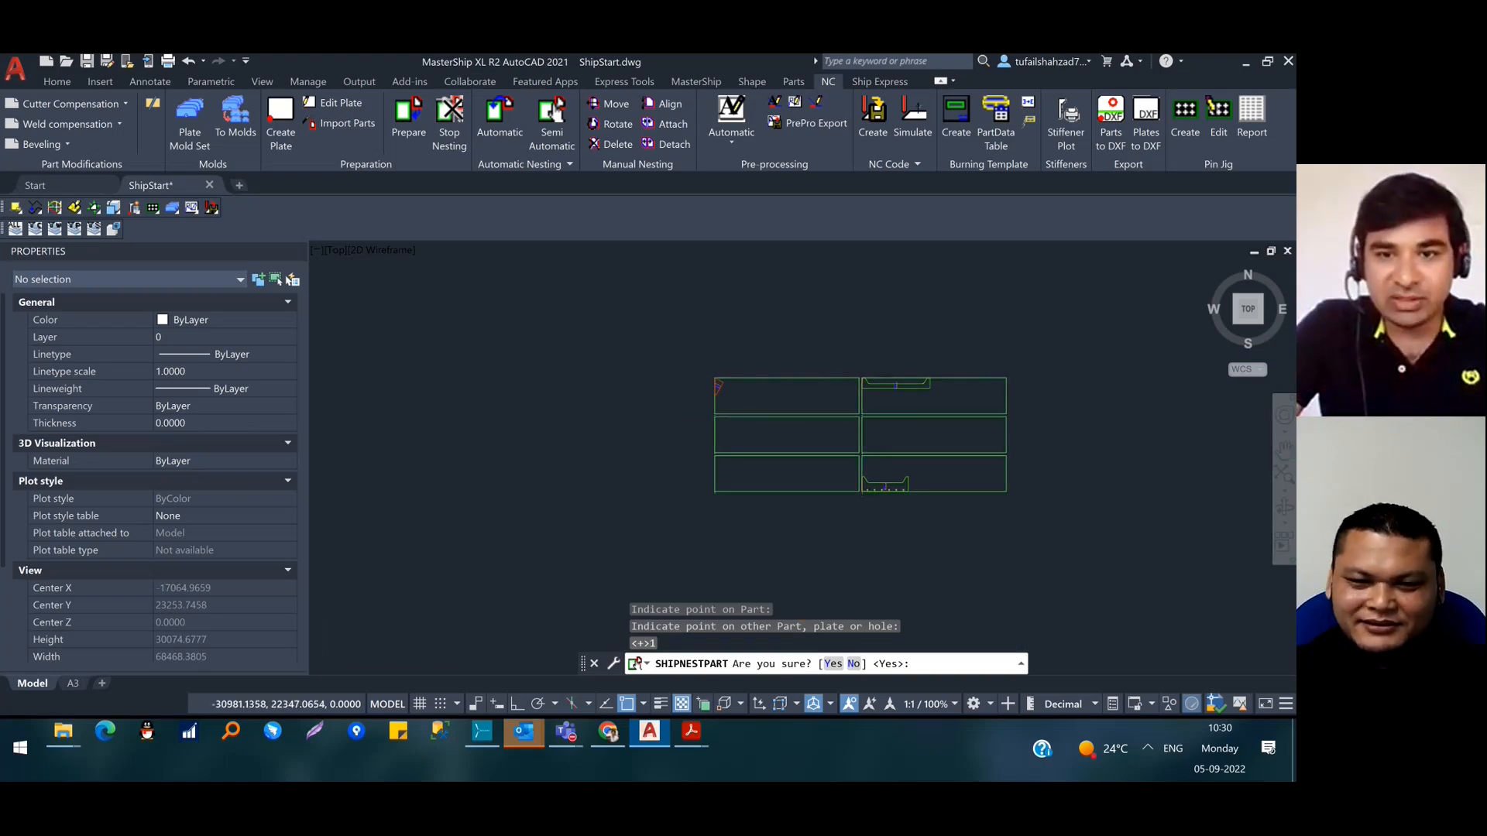
scroll(619, 534, down, 4)
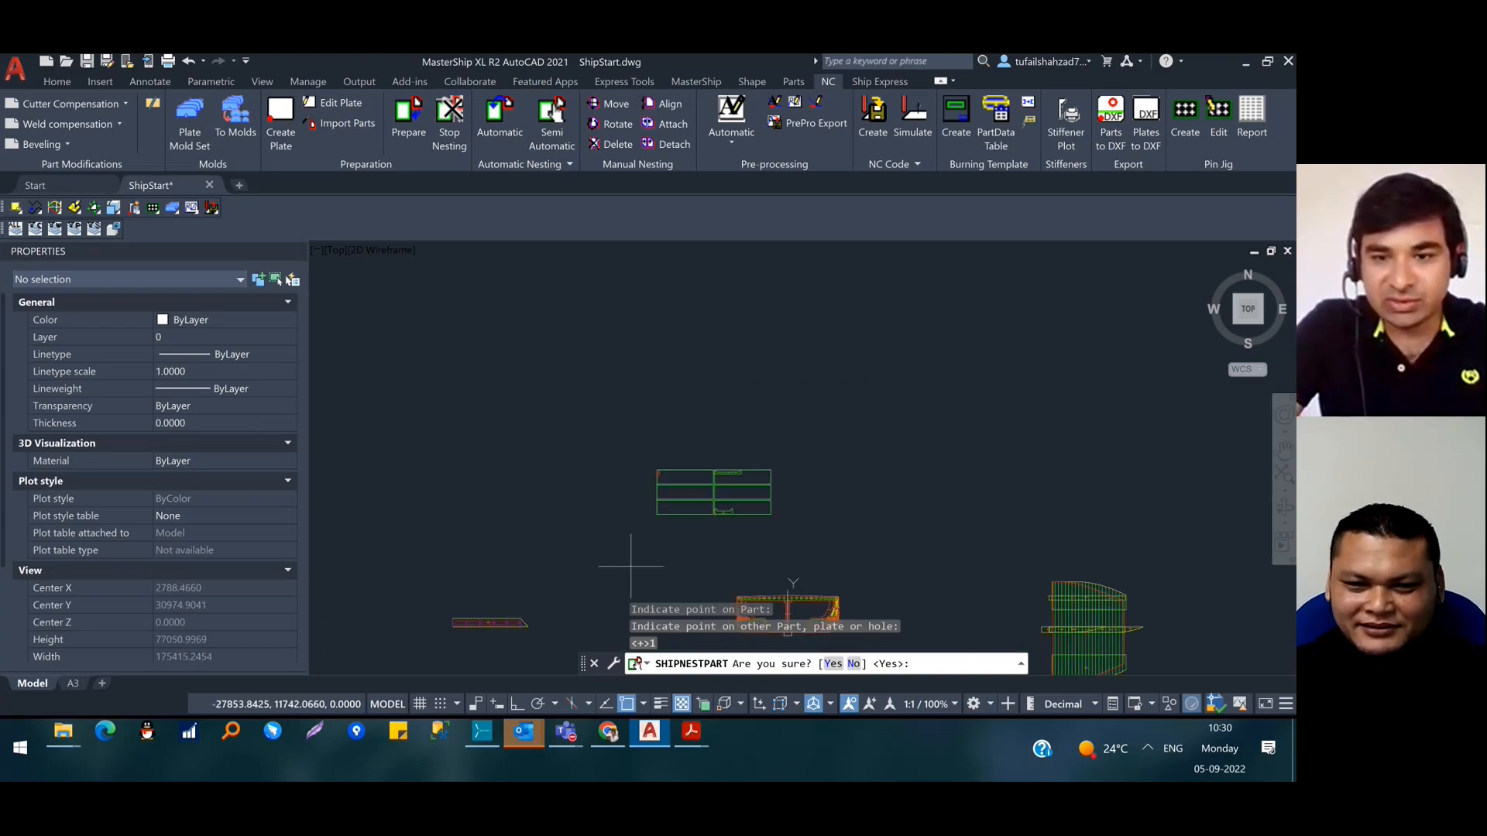
Accept the triangular bracket's placement and end semi-automatic nesting
click(853, 664)
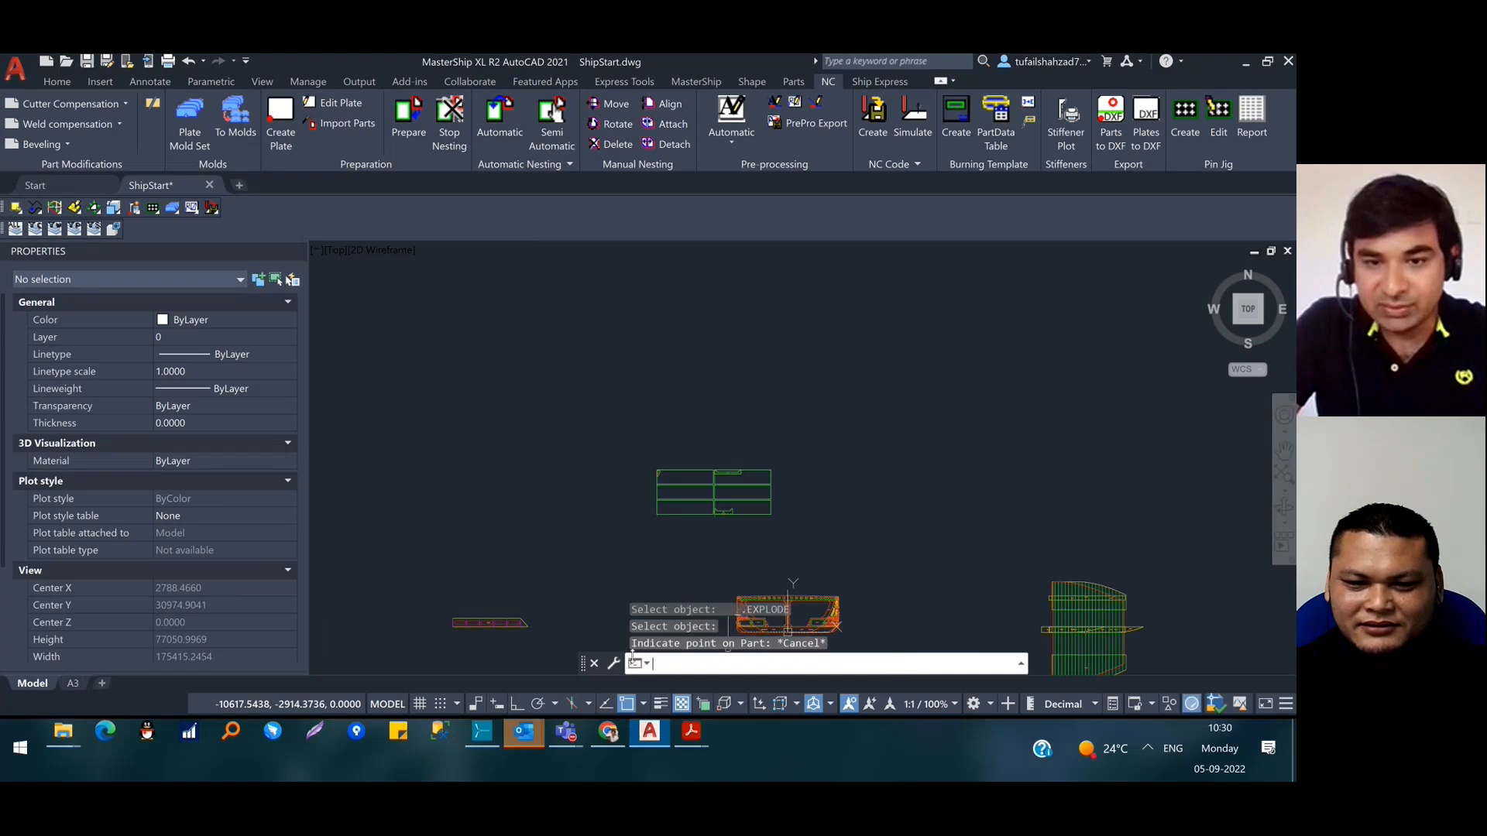
key(Escape)
scroll(551, 521, down, 2)
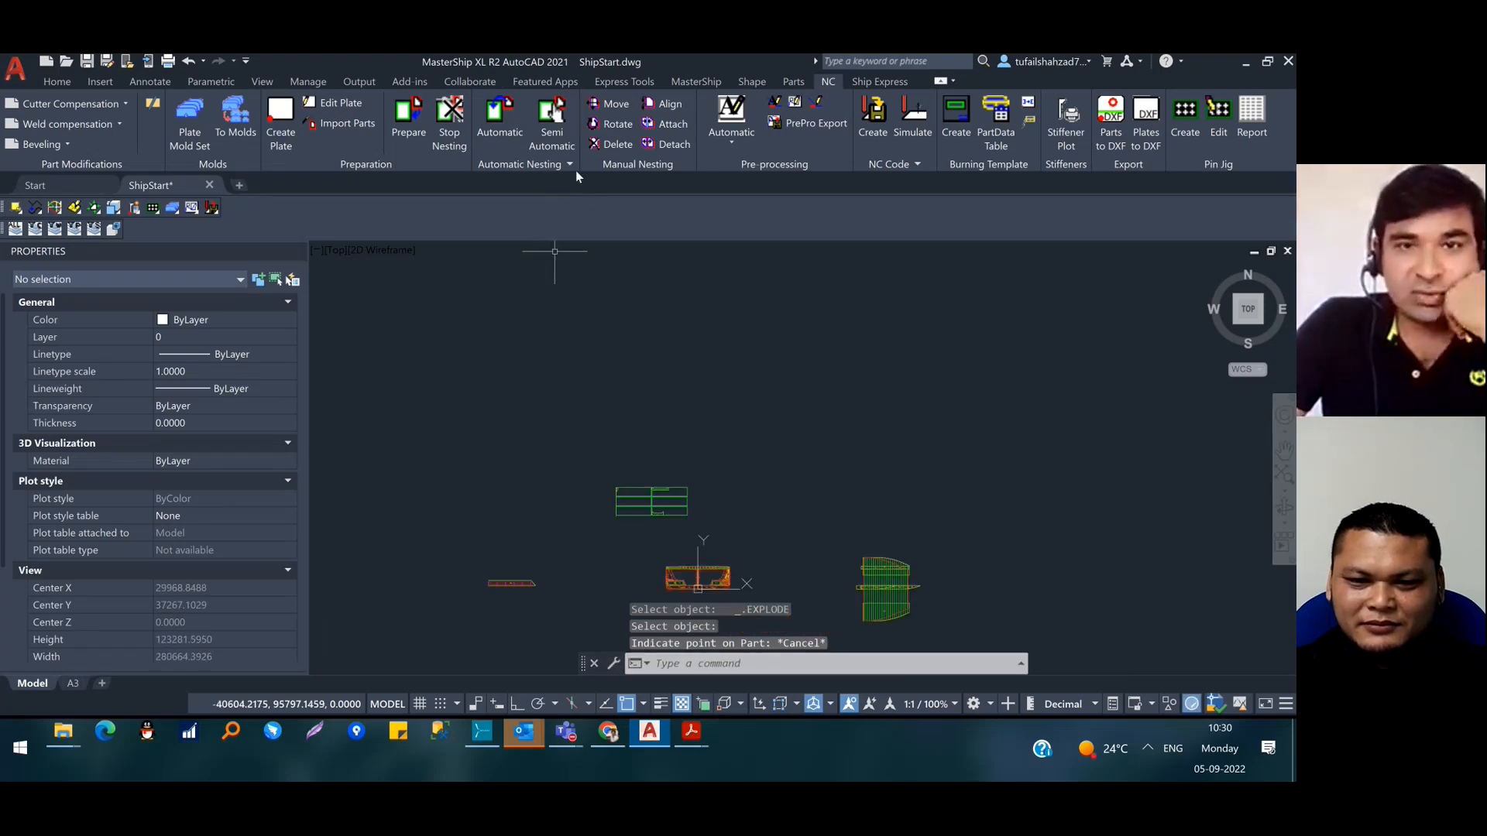
Manually move the curved side part from the frame's right half onto the left edge of the left-hand column's middle plate
click(615, 105)
scroll(762, 508, up, 4)
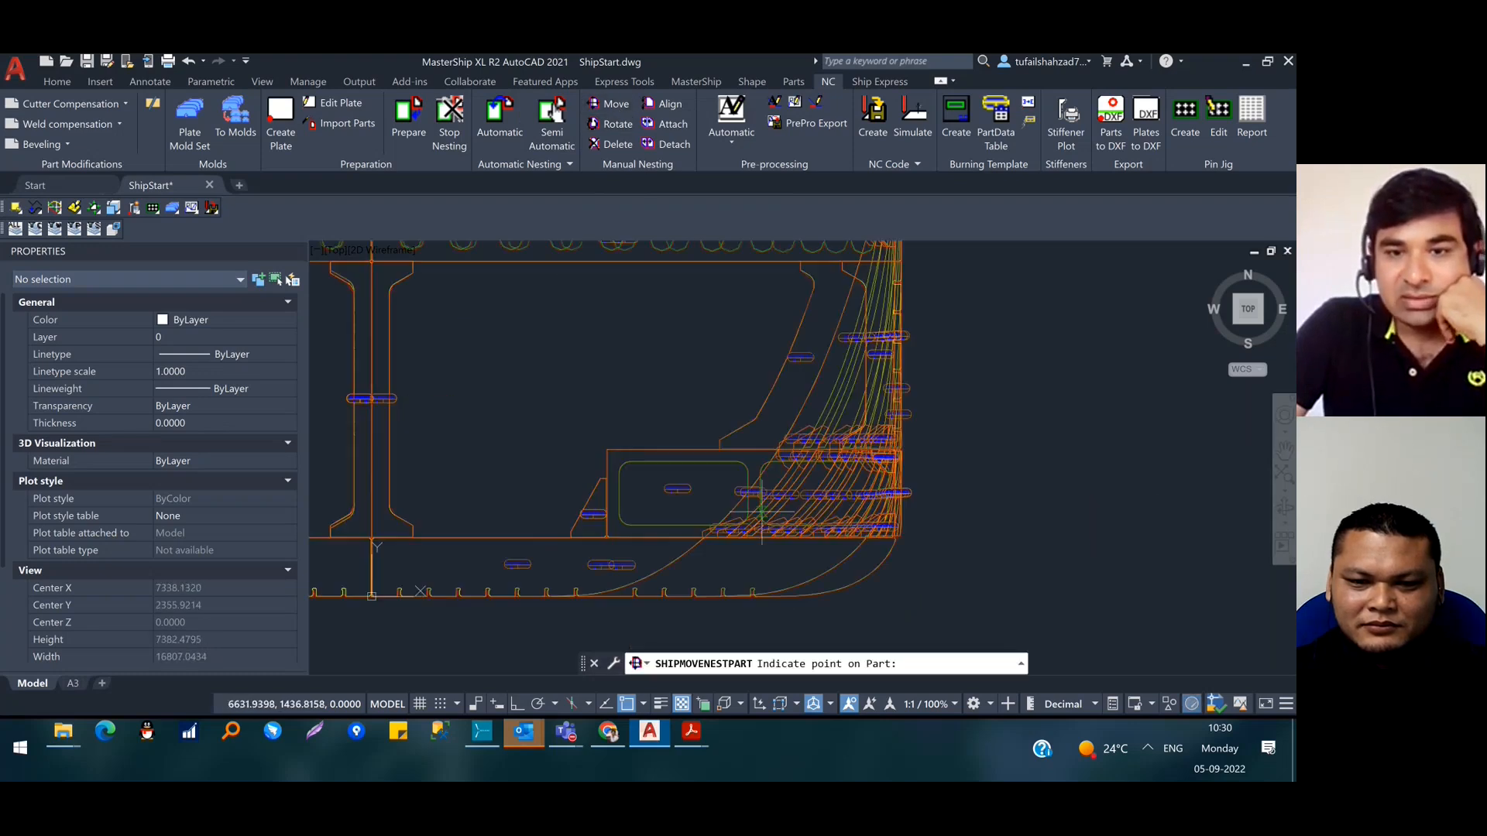
click(790, 345)
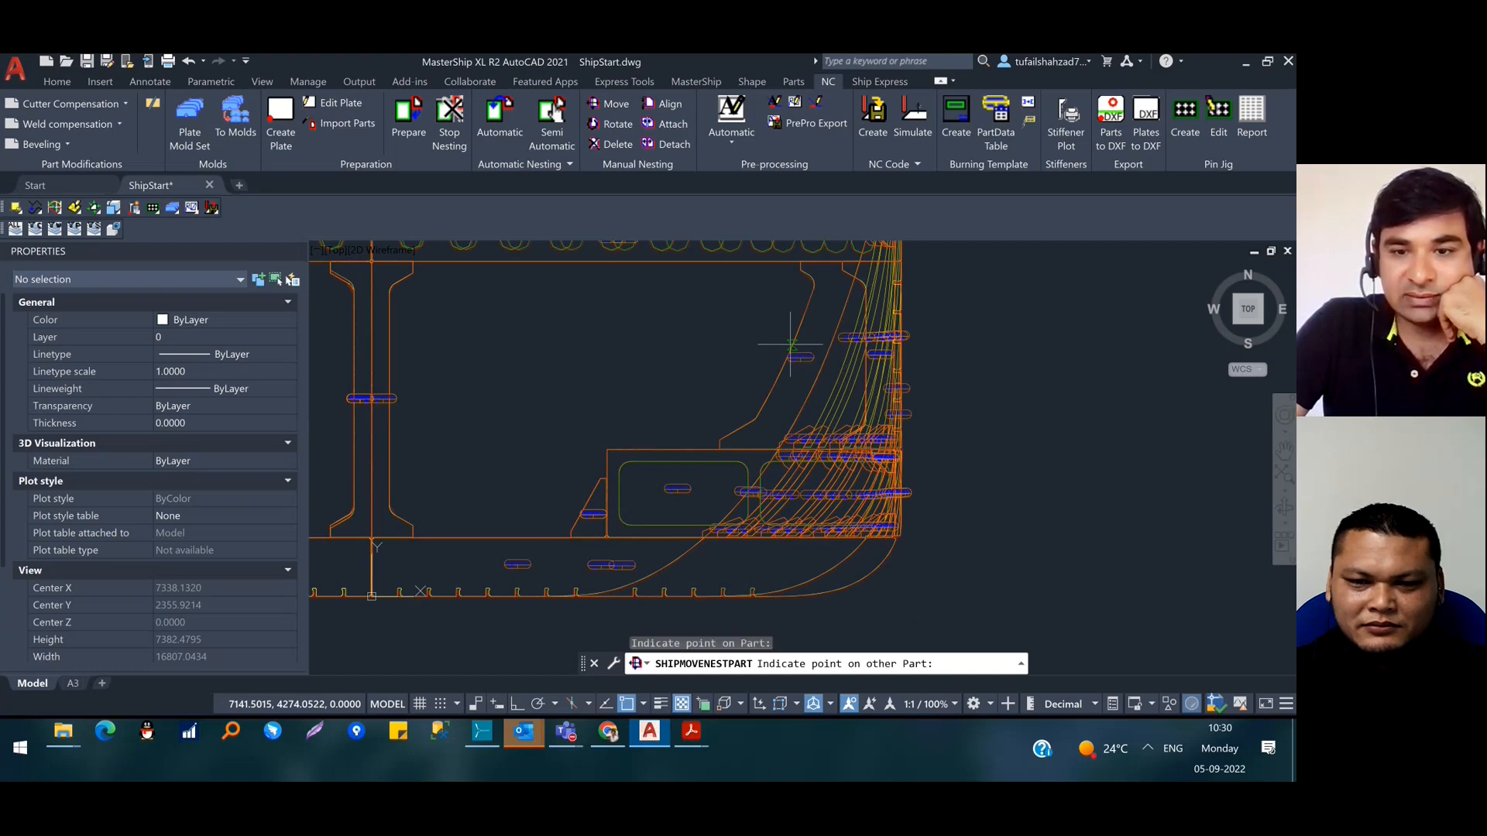
scroll(658, 402, down, 8)
middle_drag(574, 330, 644, 513)
scroll(488, 433, up, 10)
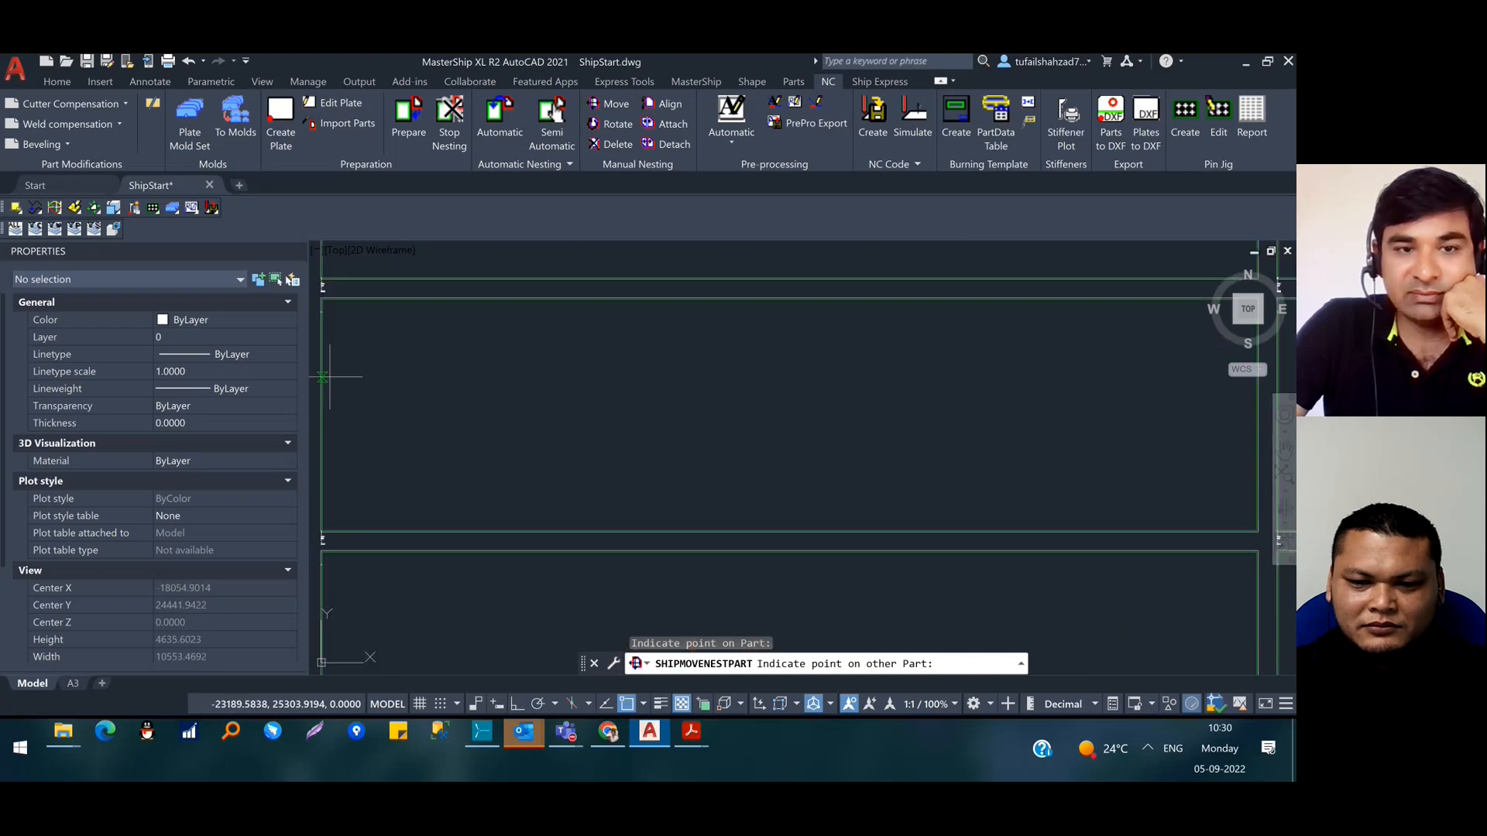
click(330, 390)
scroll(608, 435, down, 3)
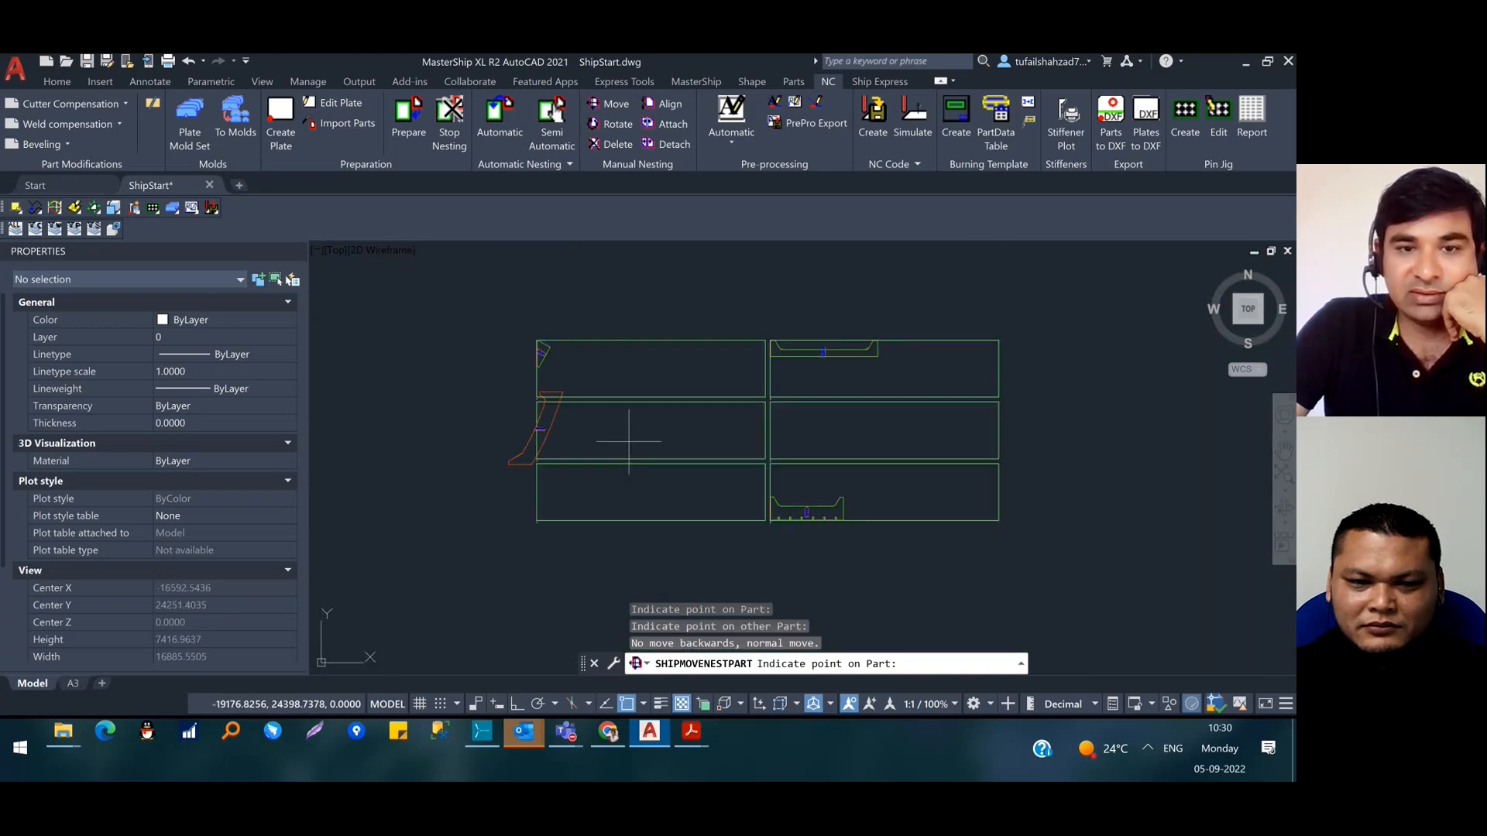
scroll(581, 439, down, 4)
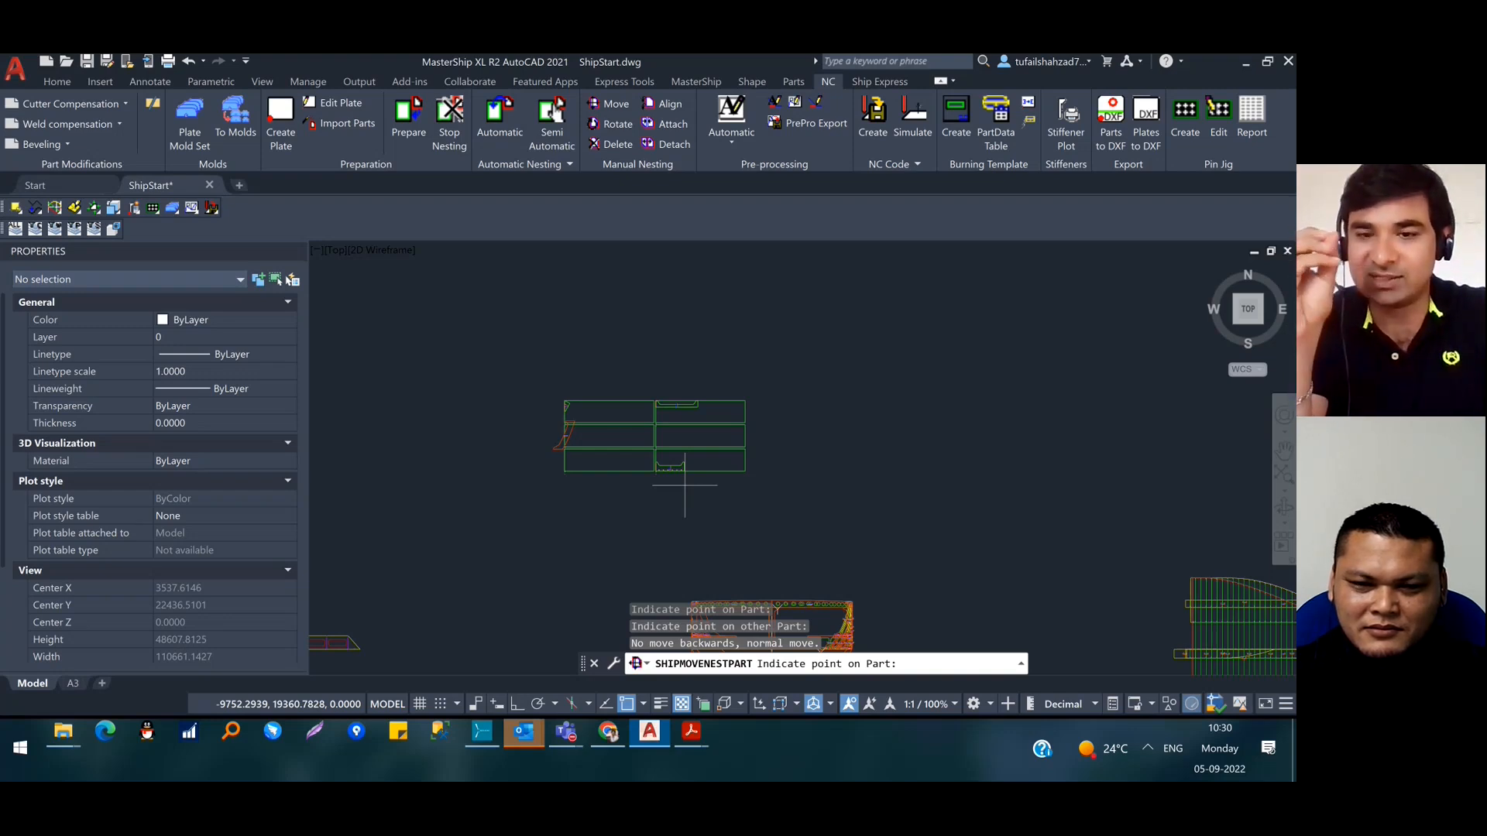
scroll(557, 425, up, 8)
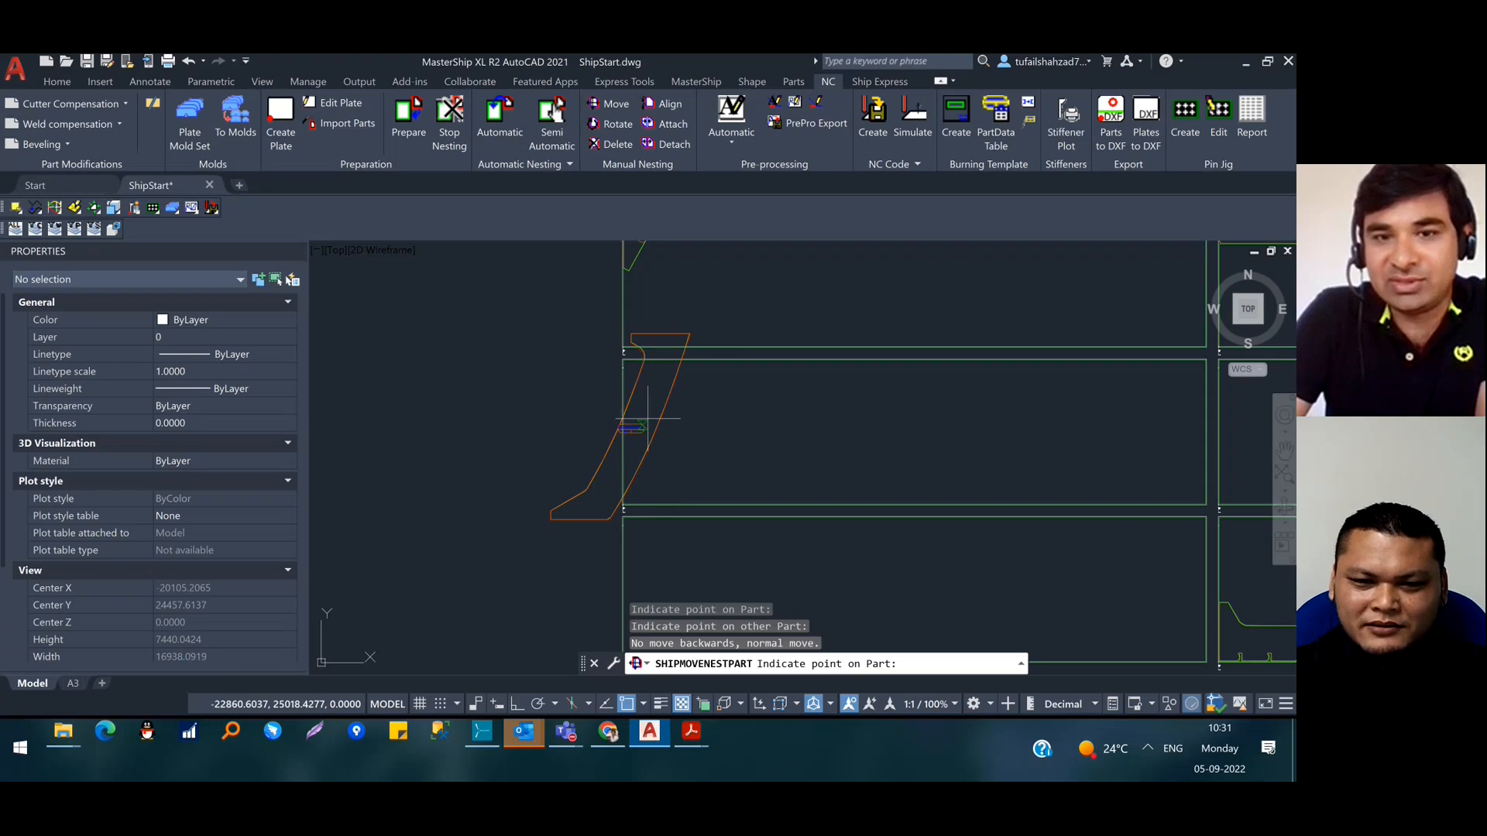
scroll(668, 434, up, 2)
scroll(670, 433, down, 2)
scroll(670, 433, down, 6)
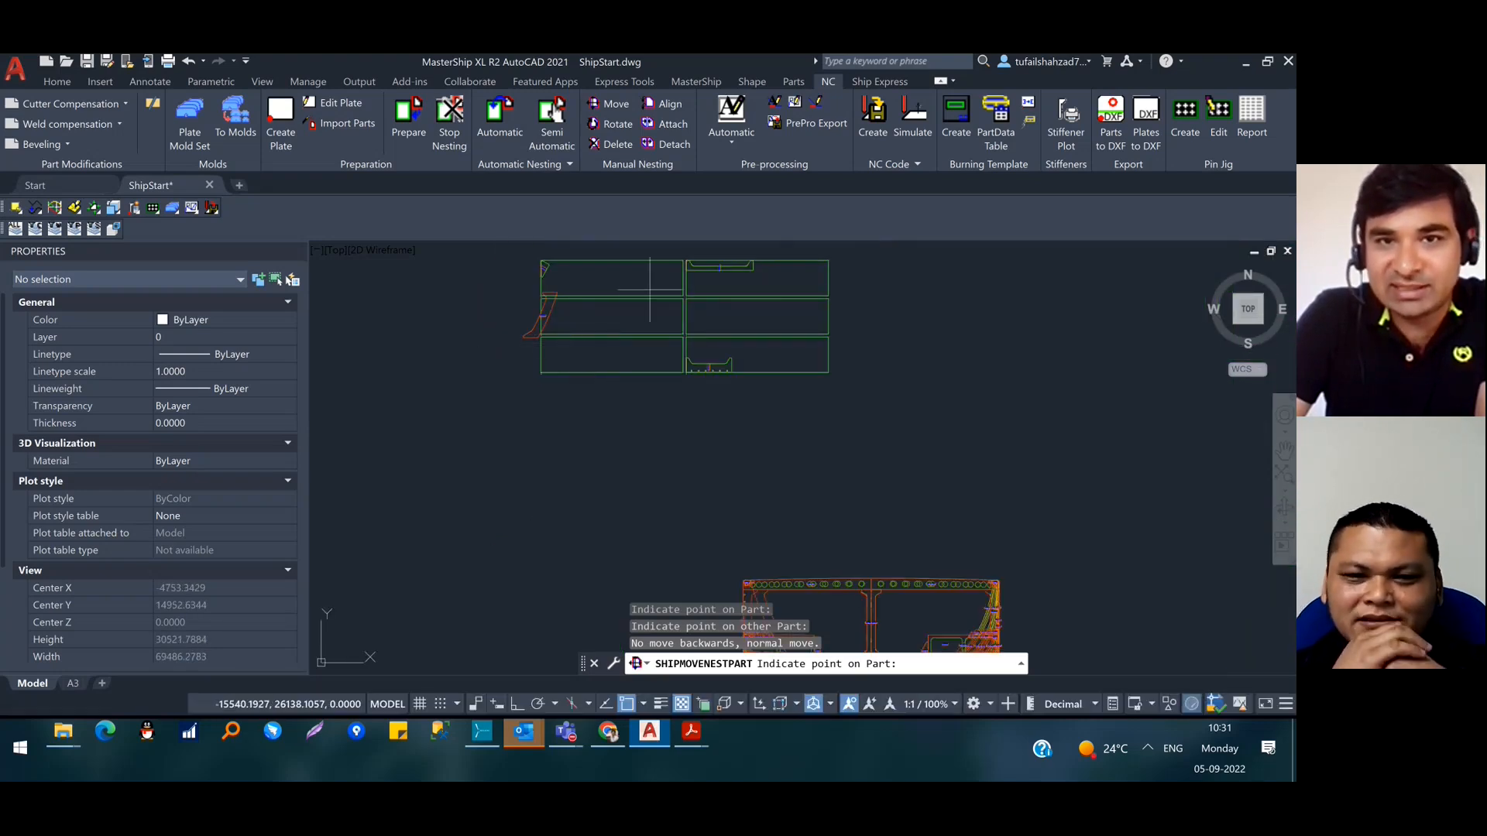
Manually move the small triangular bracket from the frame's right half into the middle of the left-hand column's top plate
scroll(739, 418, down, 2)
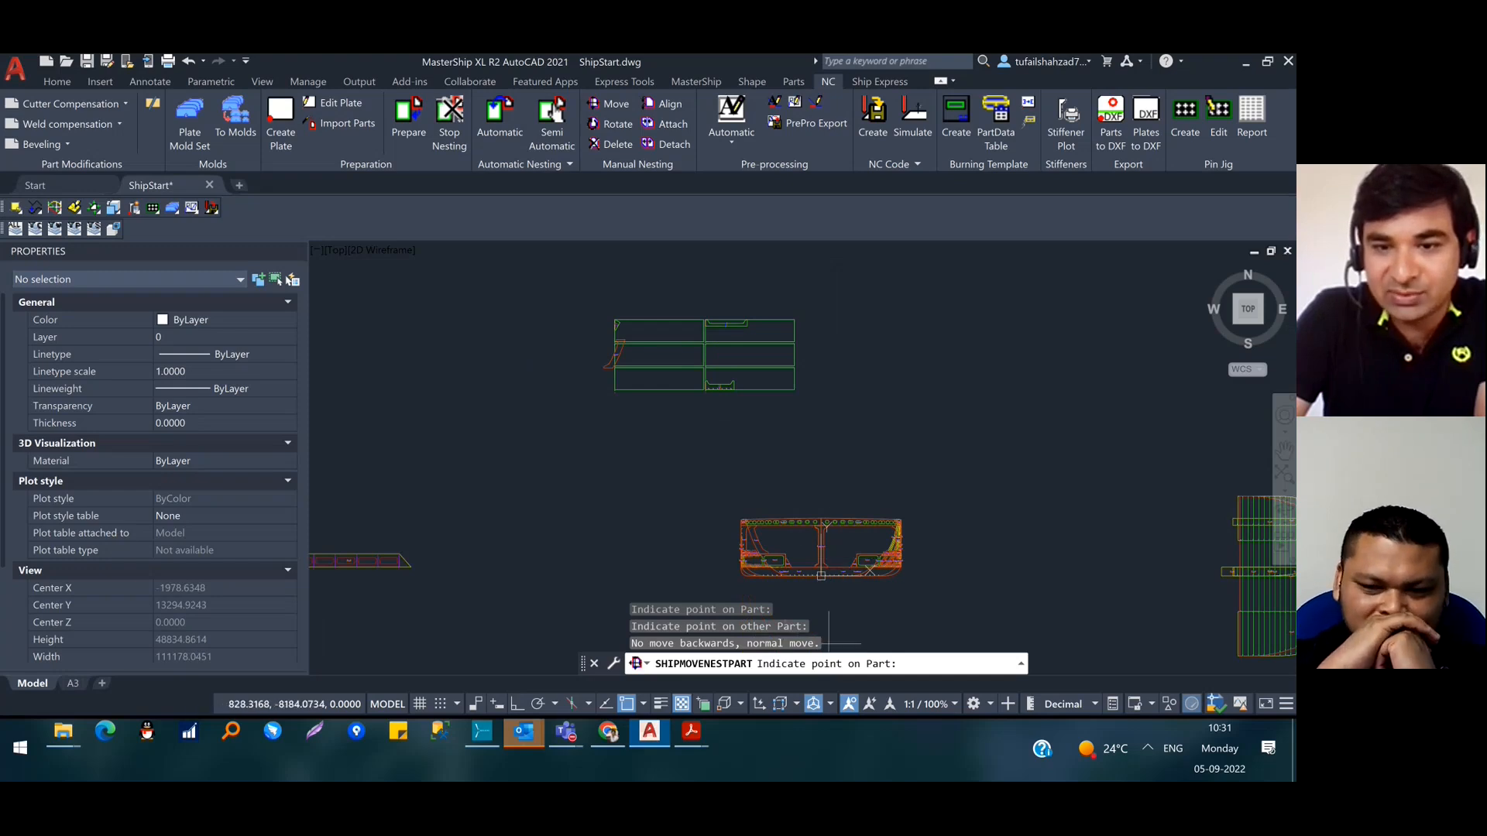
scroll(851, 562, up, 8)
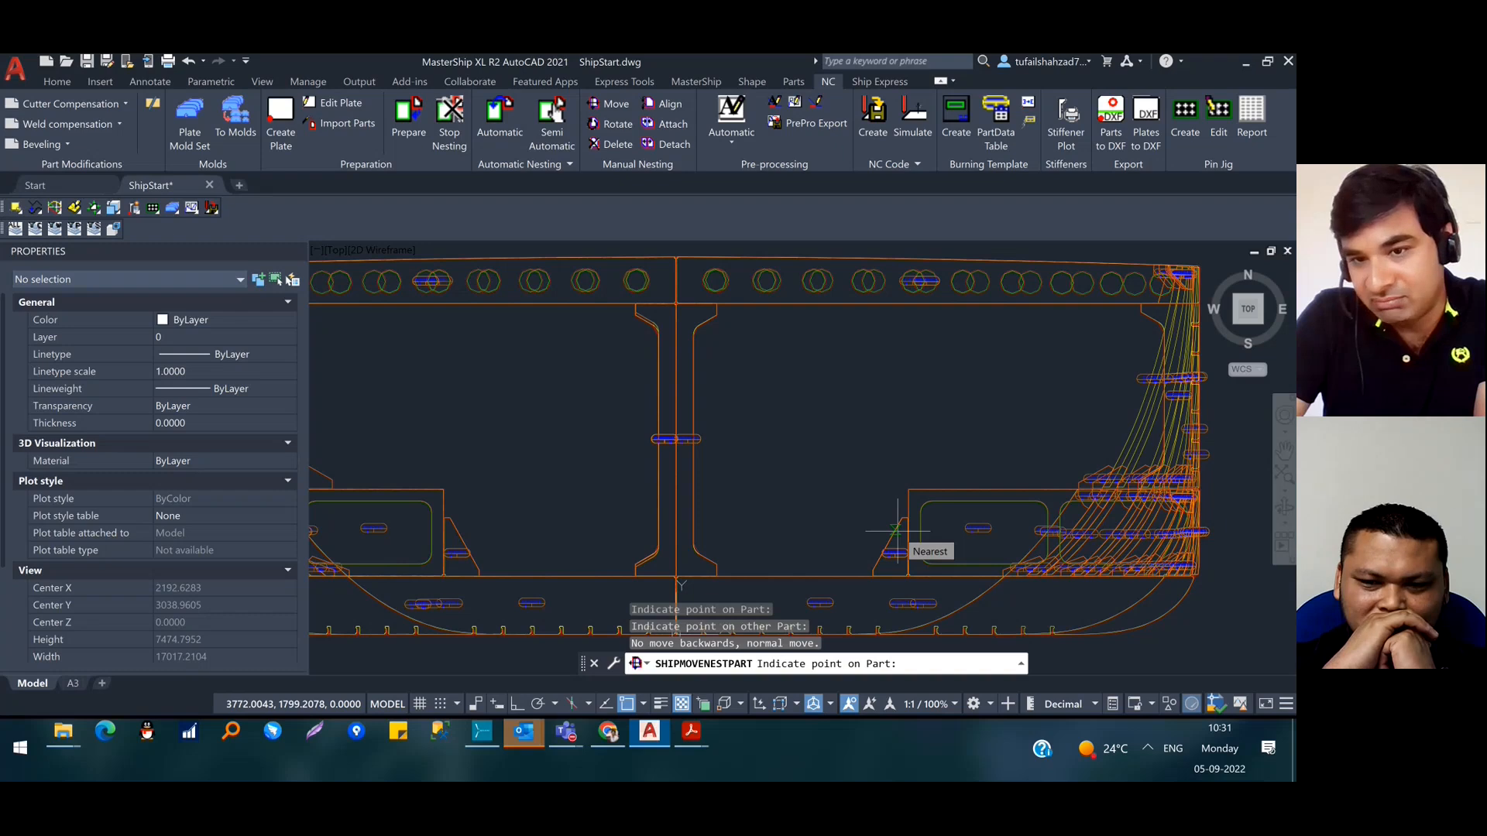
click(895, 531)
scroll(643, 471, down, 8)
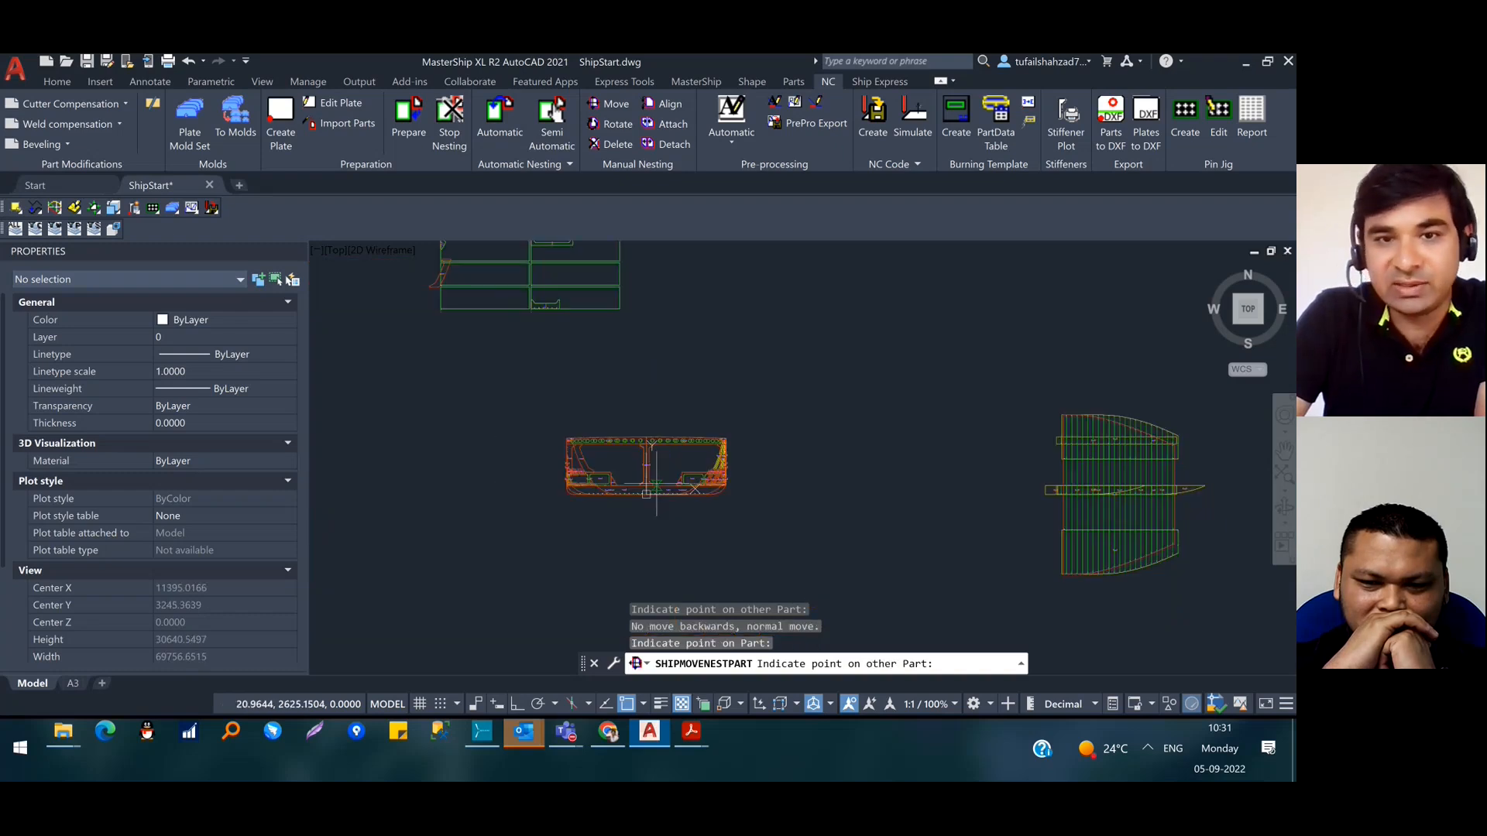
middle_drag(529, 294, 654, 488)
scroll(612, 449, up, 6)
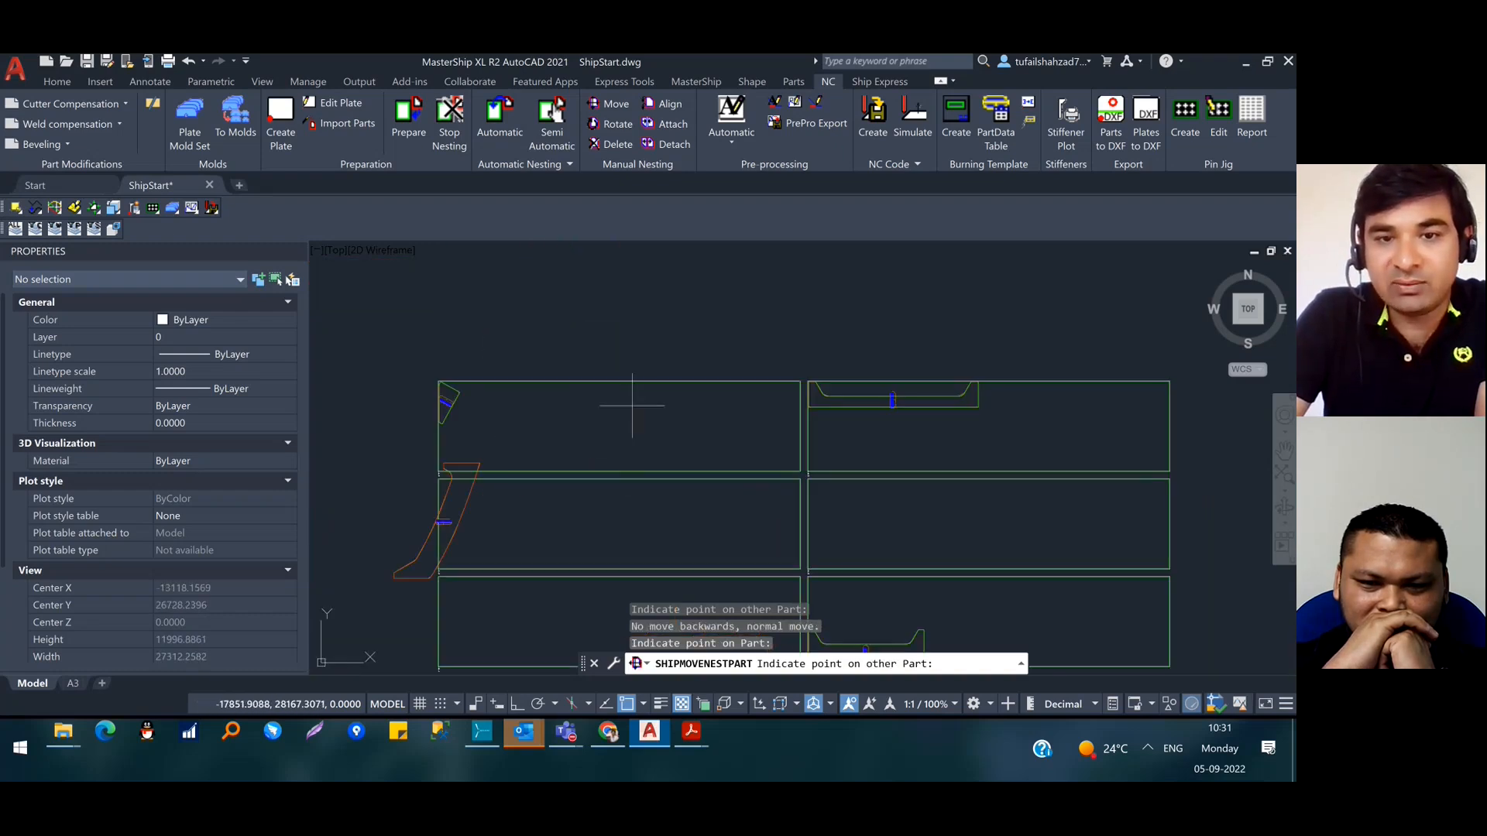
click(646, 418)
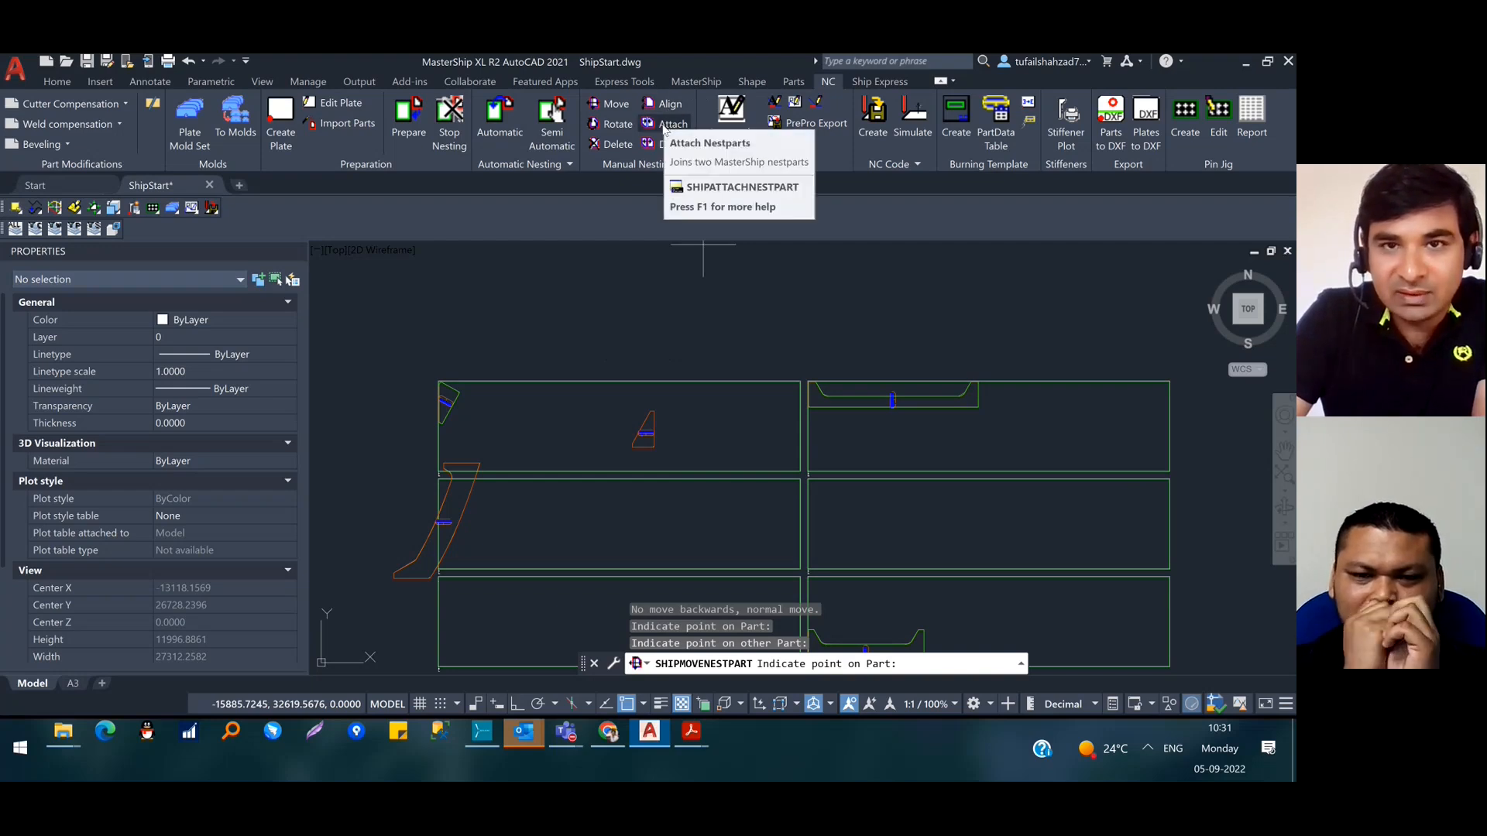
Try to attach the moved triangular bracket to the curved side part with Attach Nestparts
click(667, 125)
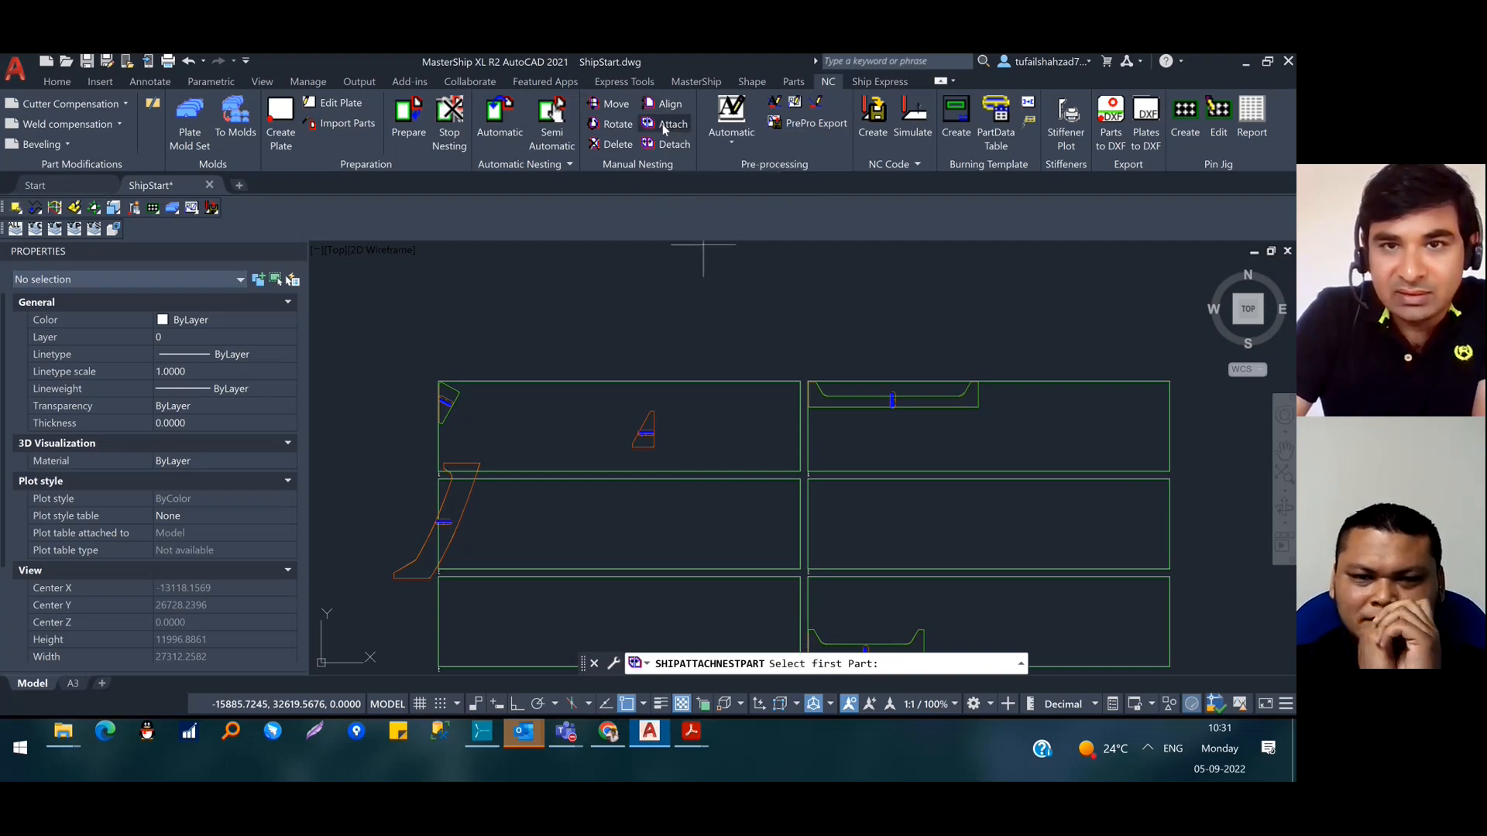
click(646, 428)
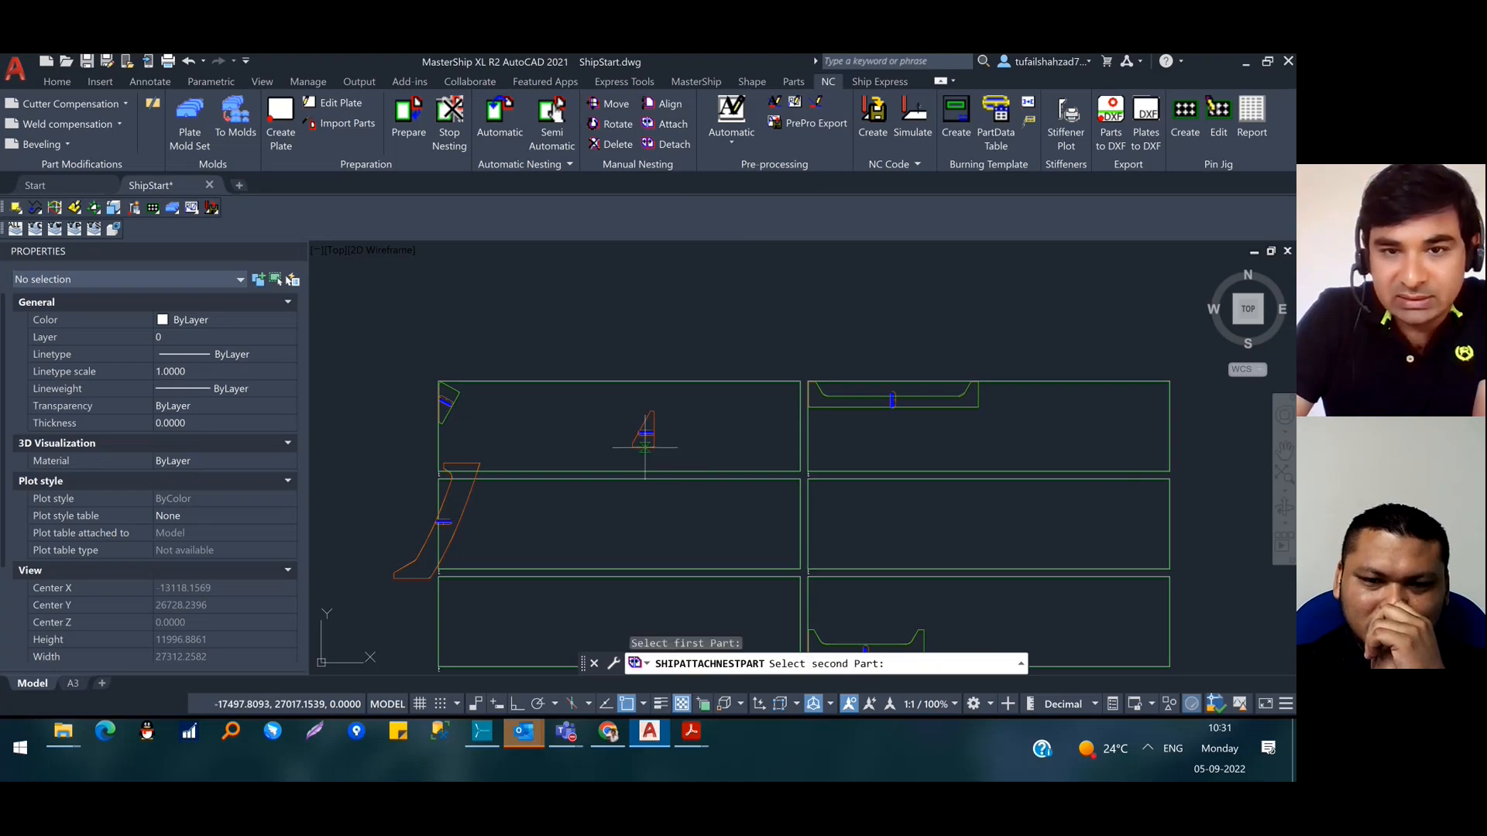
click(463, 514)
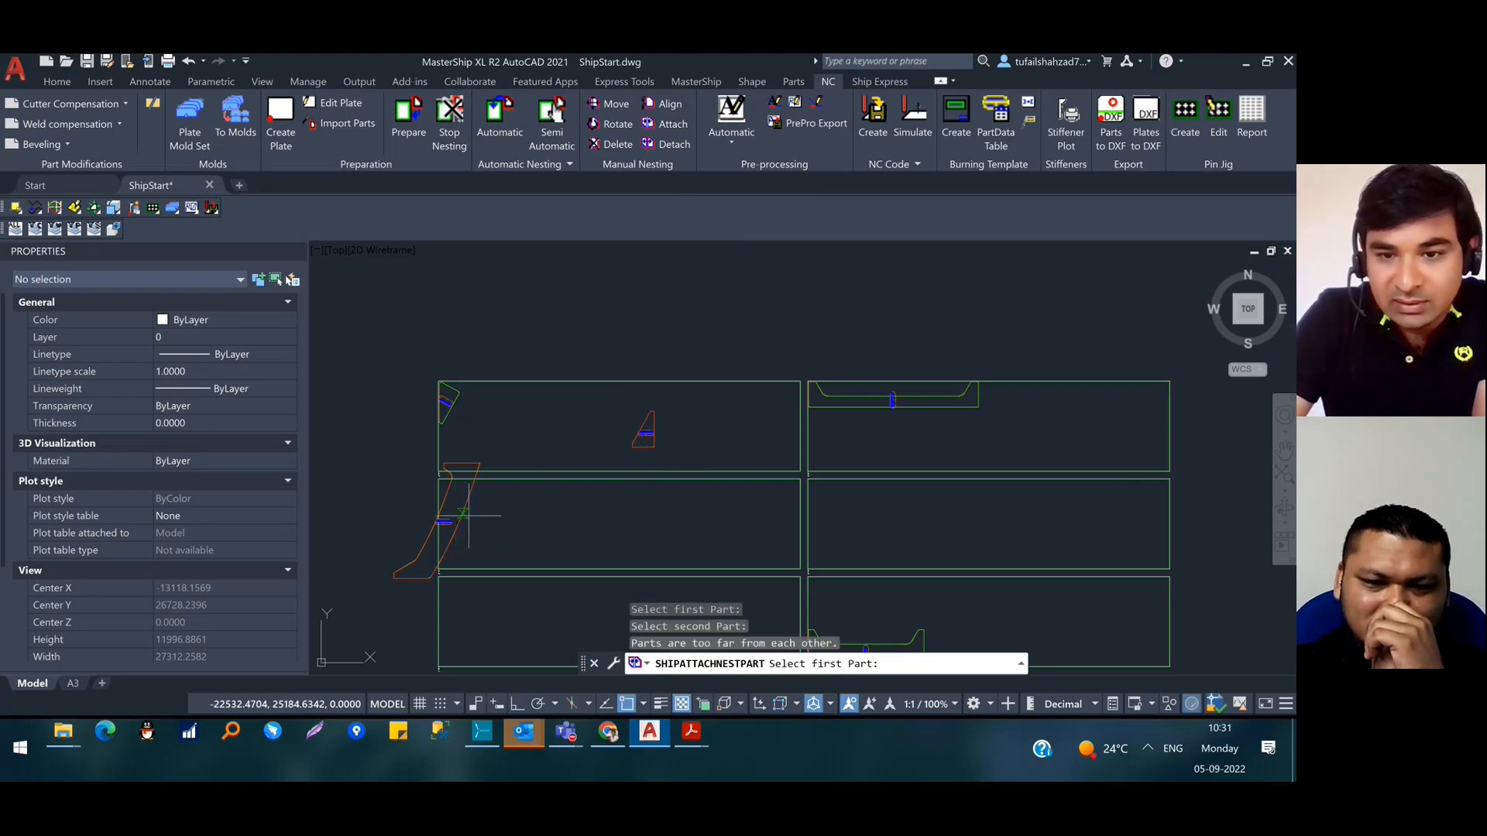
click(646, 433)
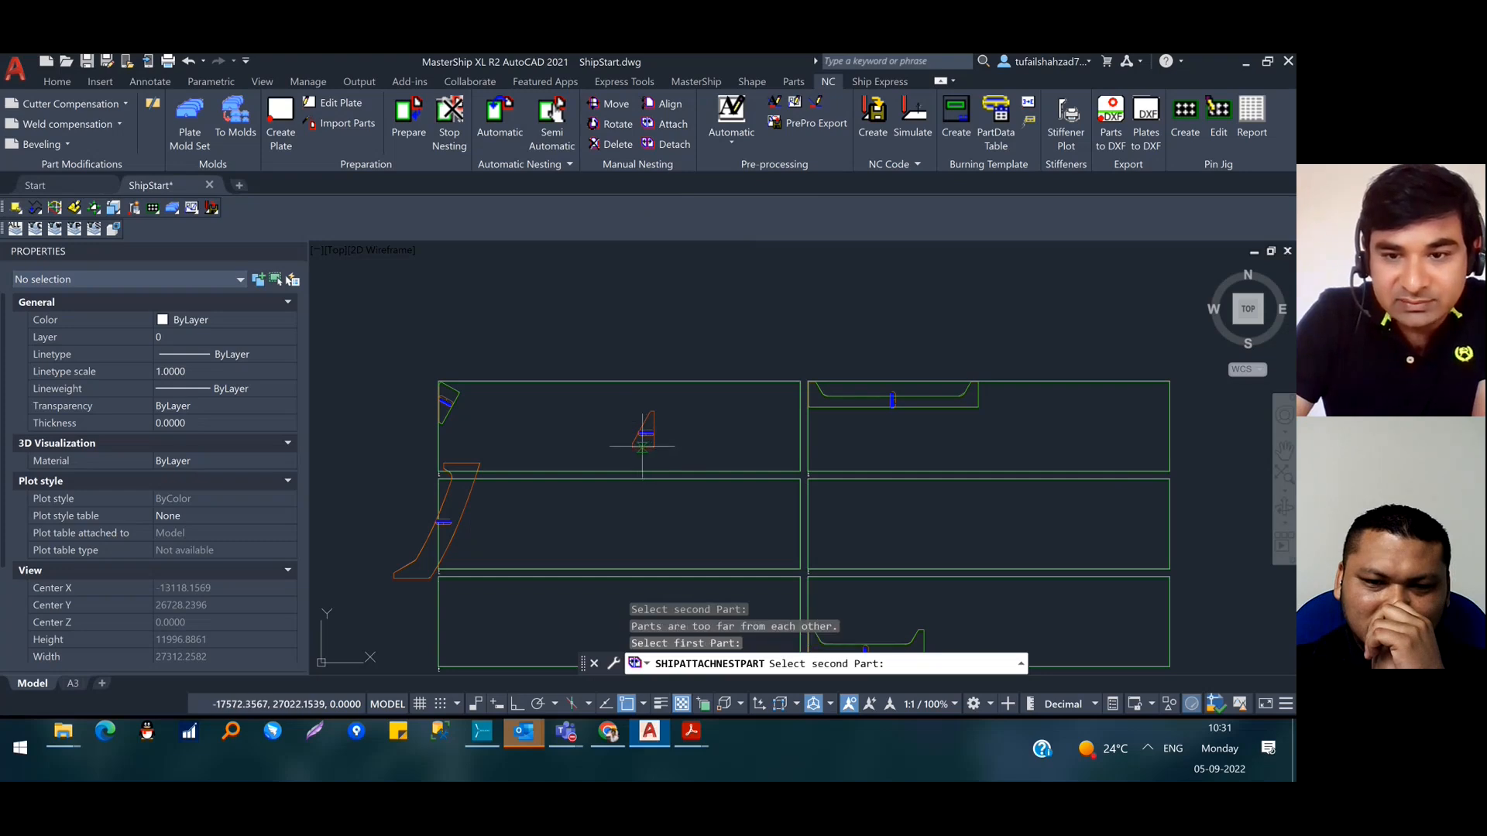
click(465, 504)
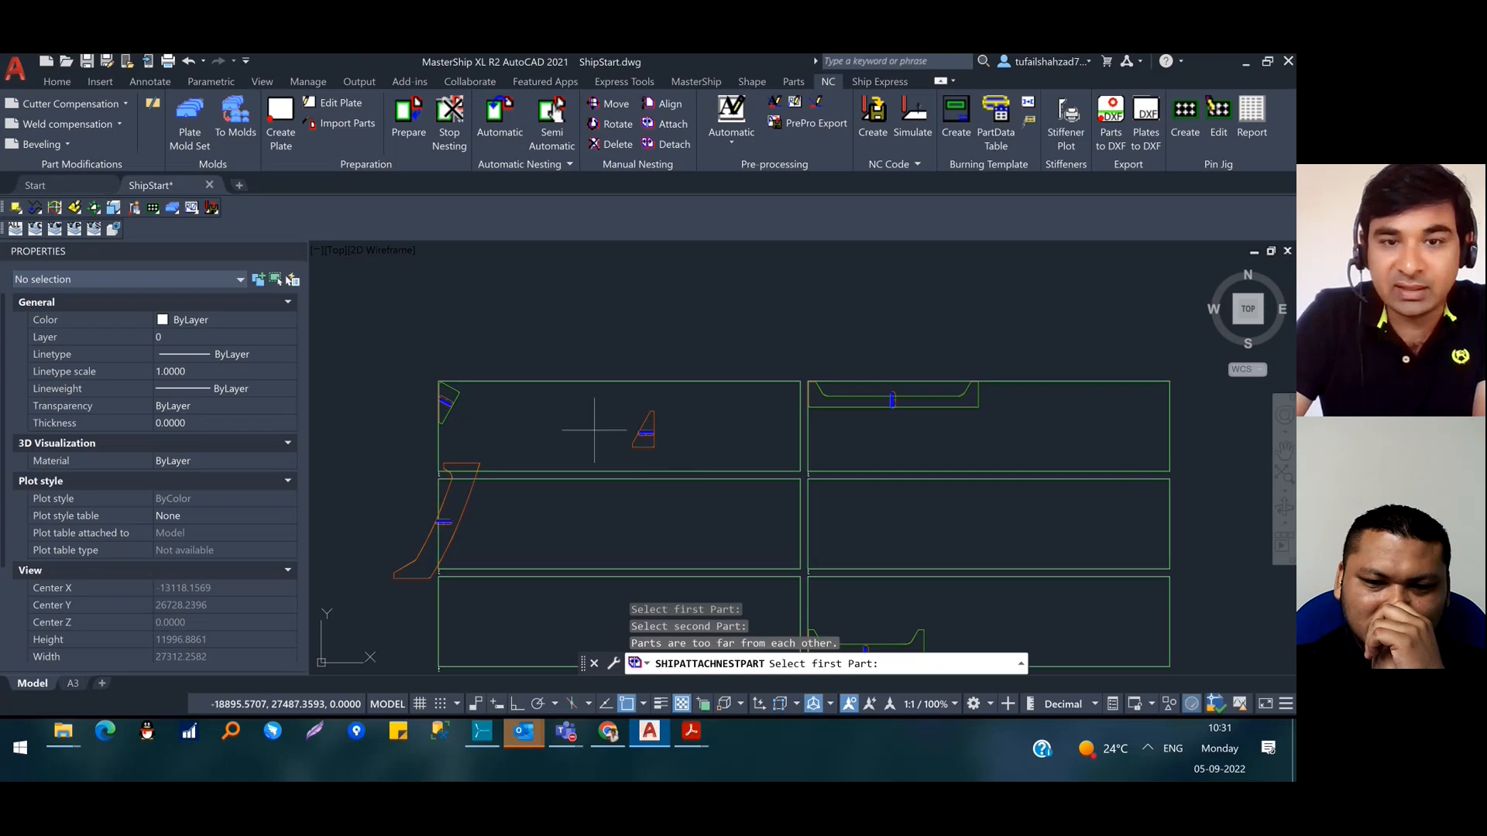
Manually move the triangular bracket onto the middle plate, directly beside the curved side part
click(611, 104)
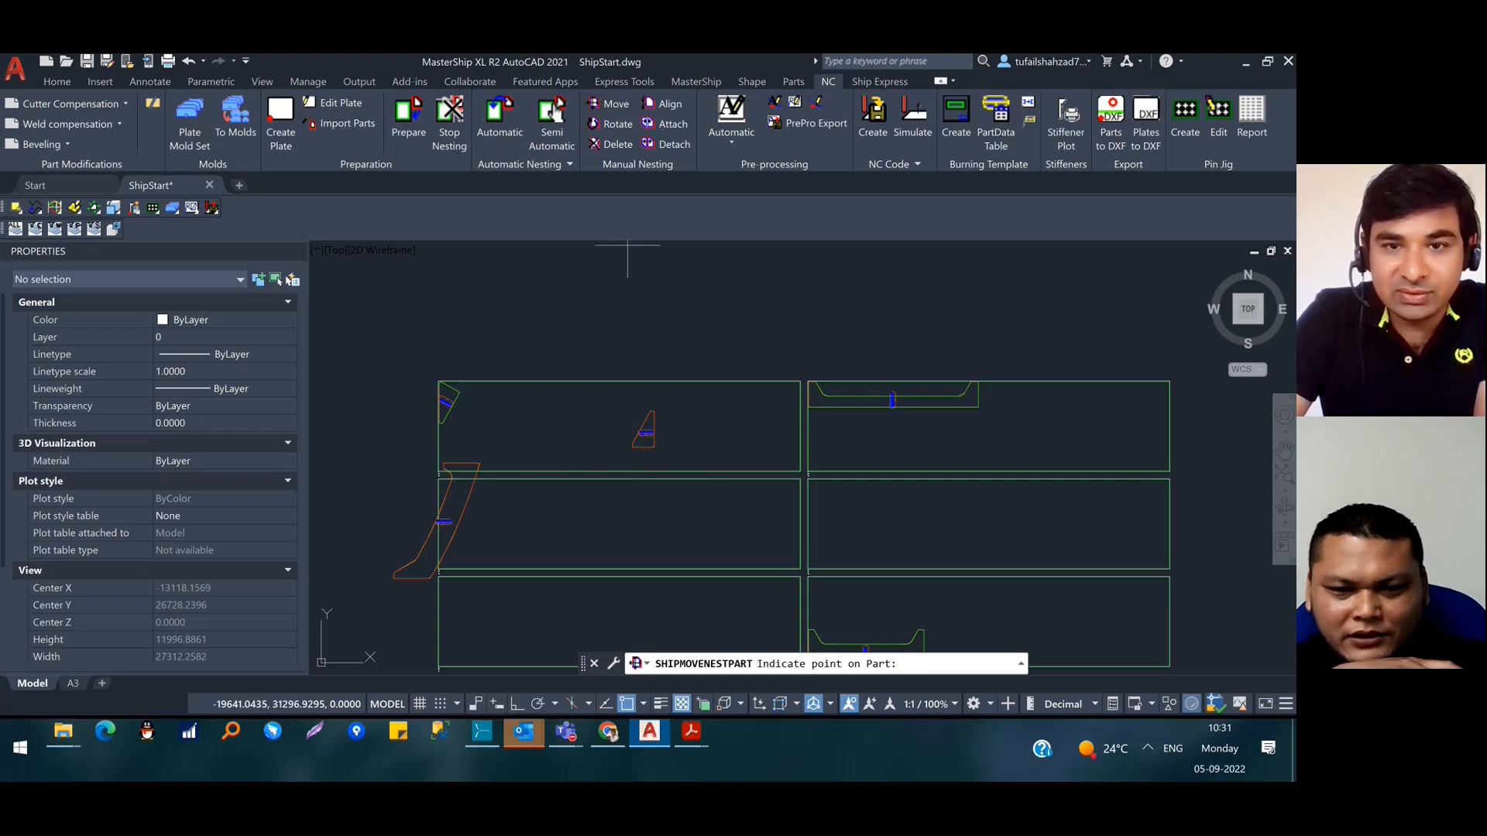
click(642, 433)
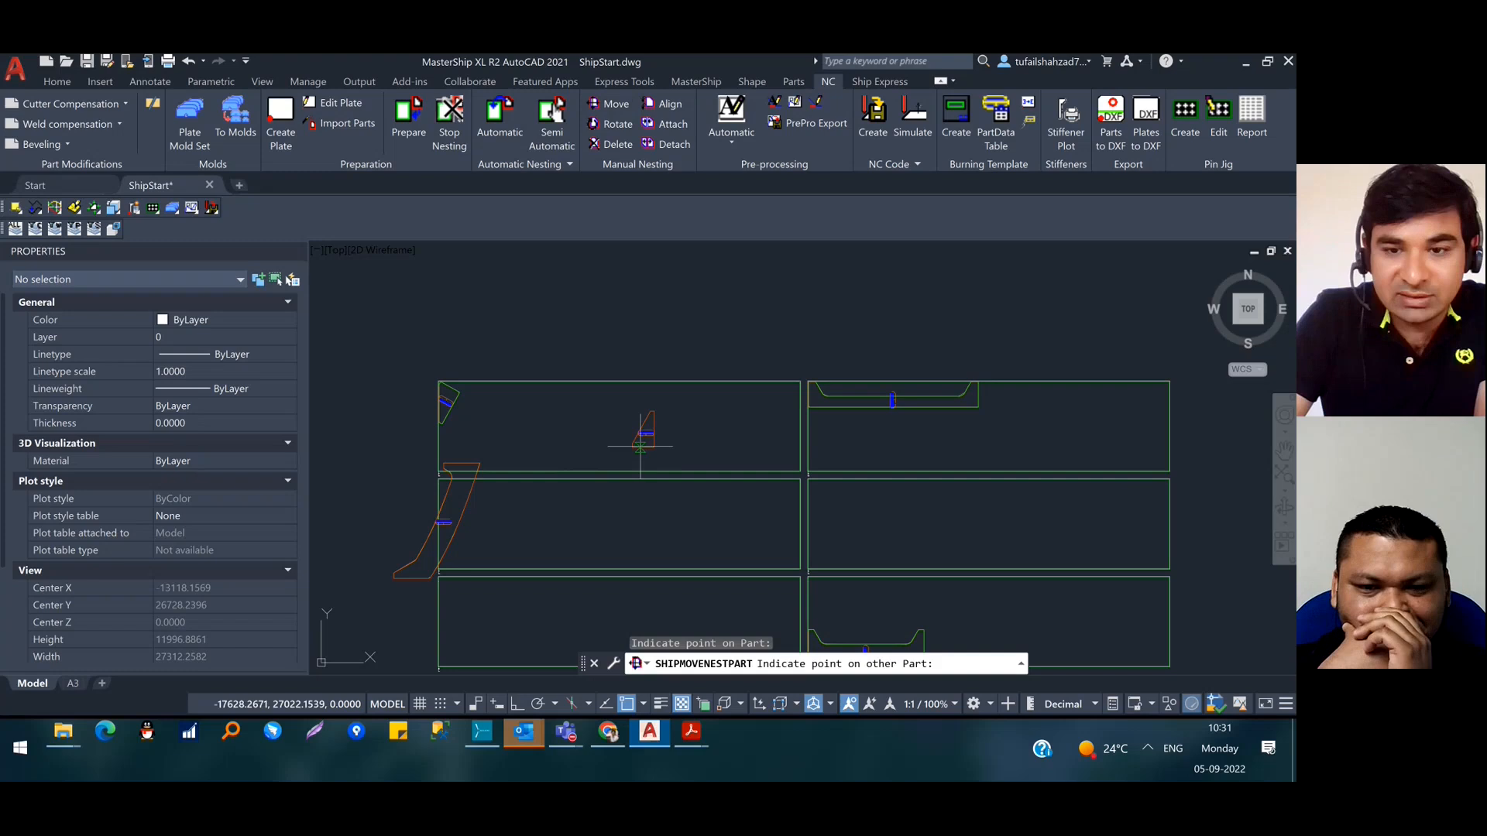
click(473, 524)
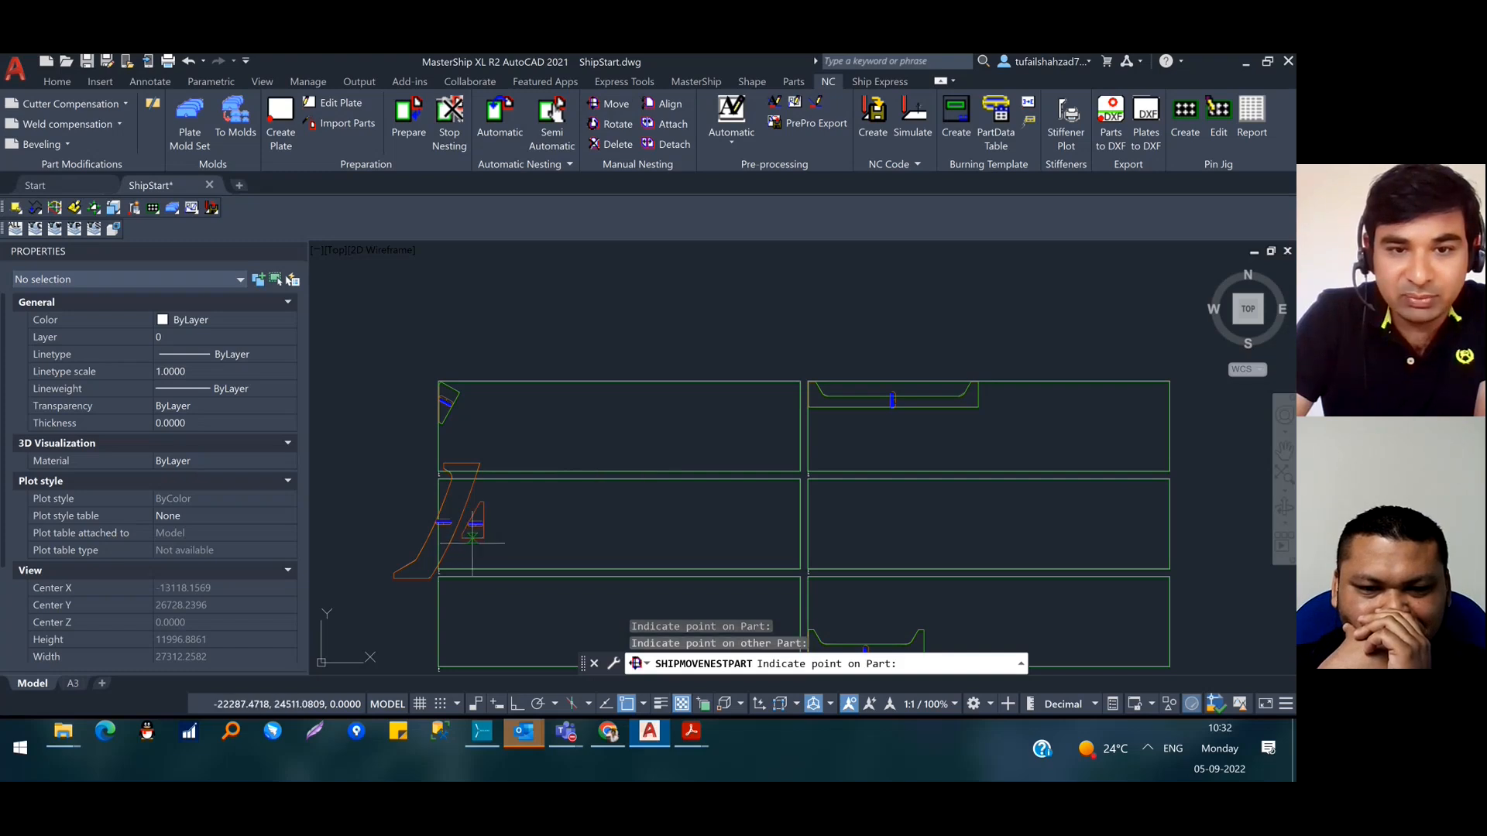
Try to attach the triangular bracket to the curved side part on the left-hand column's middle plate with Attach Nestparts
click(670, 126)
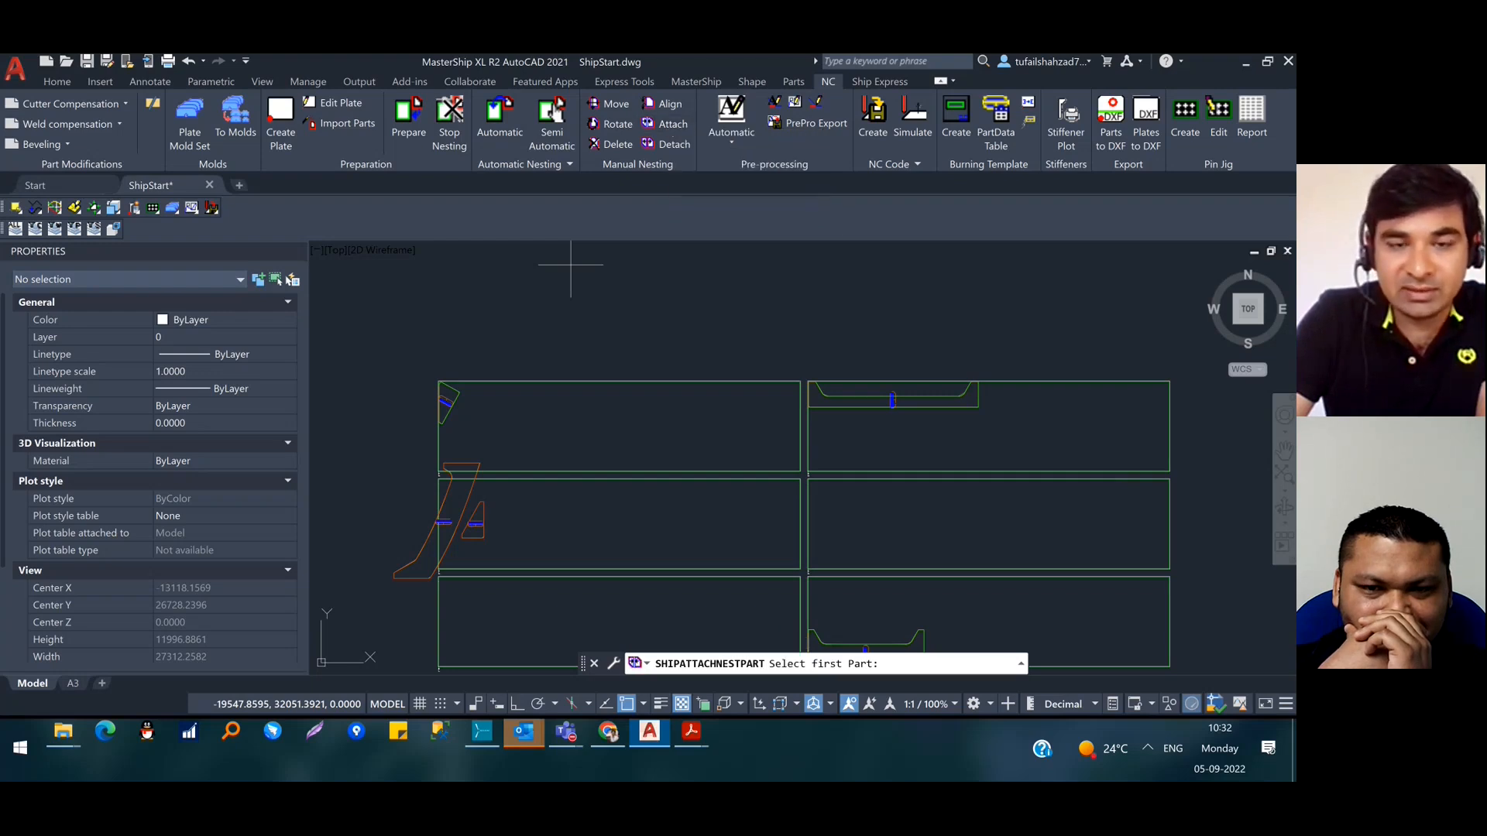
click(471, 531)
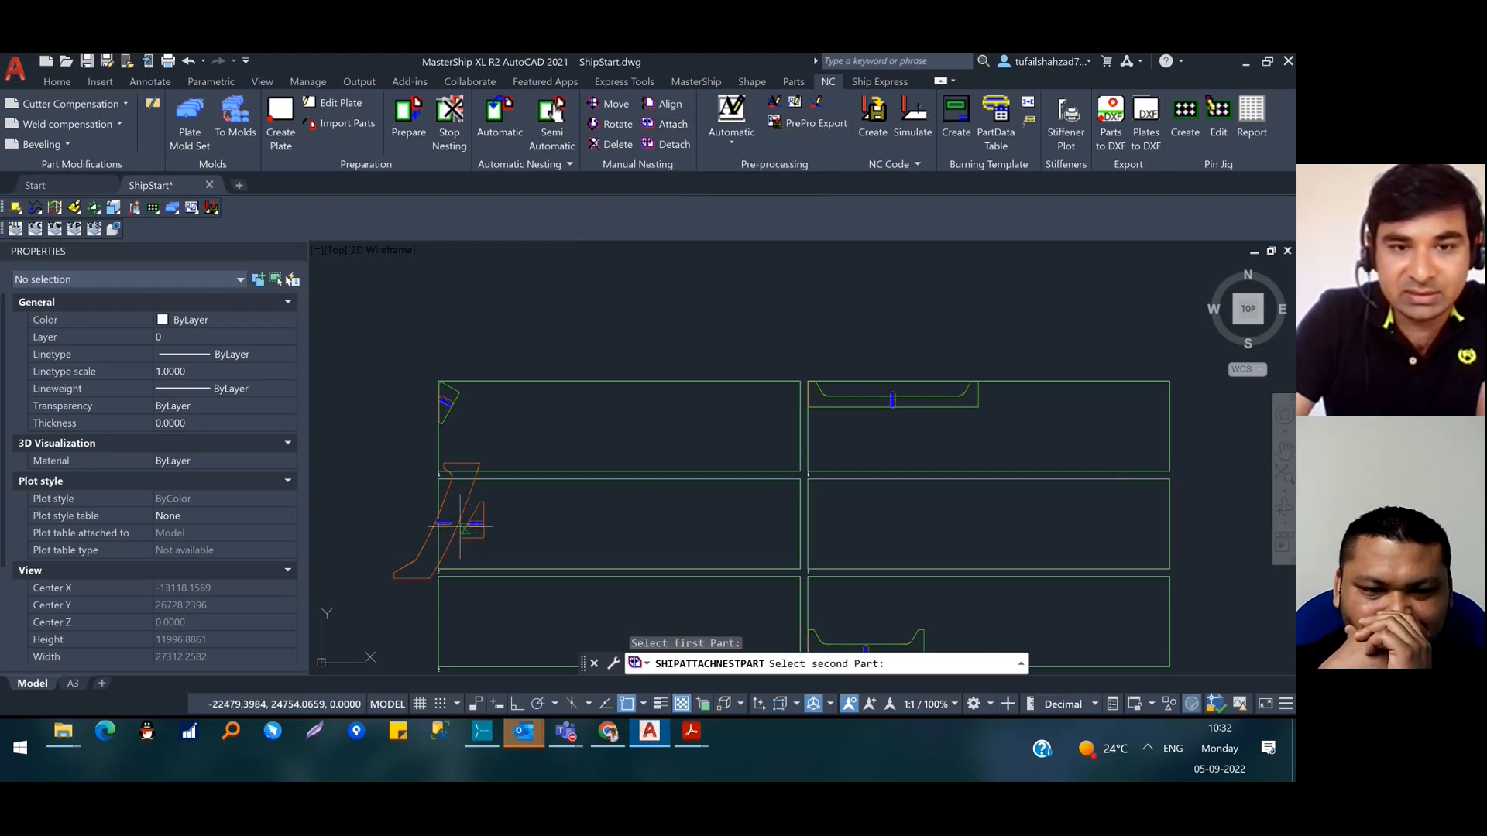
click(460, 520)
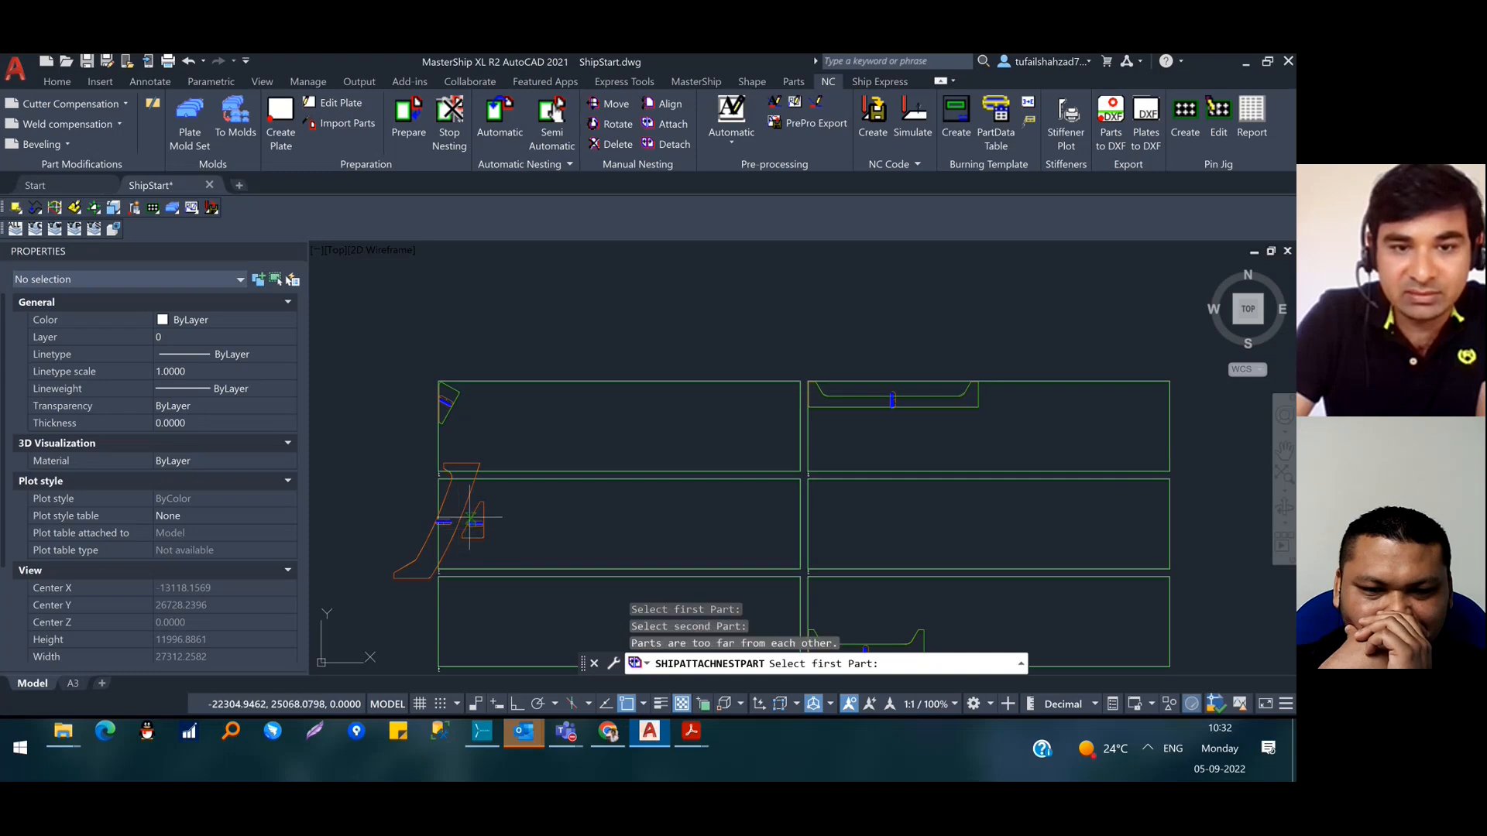
click(470, 517)
click(469, 517)
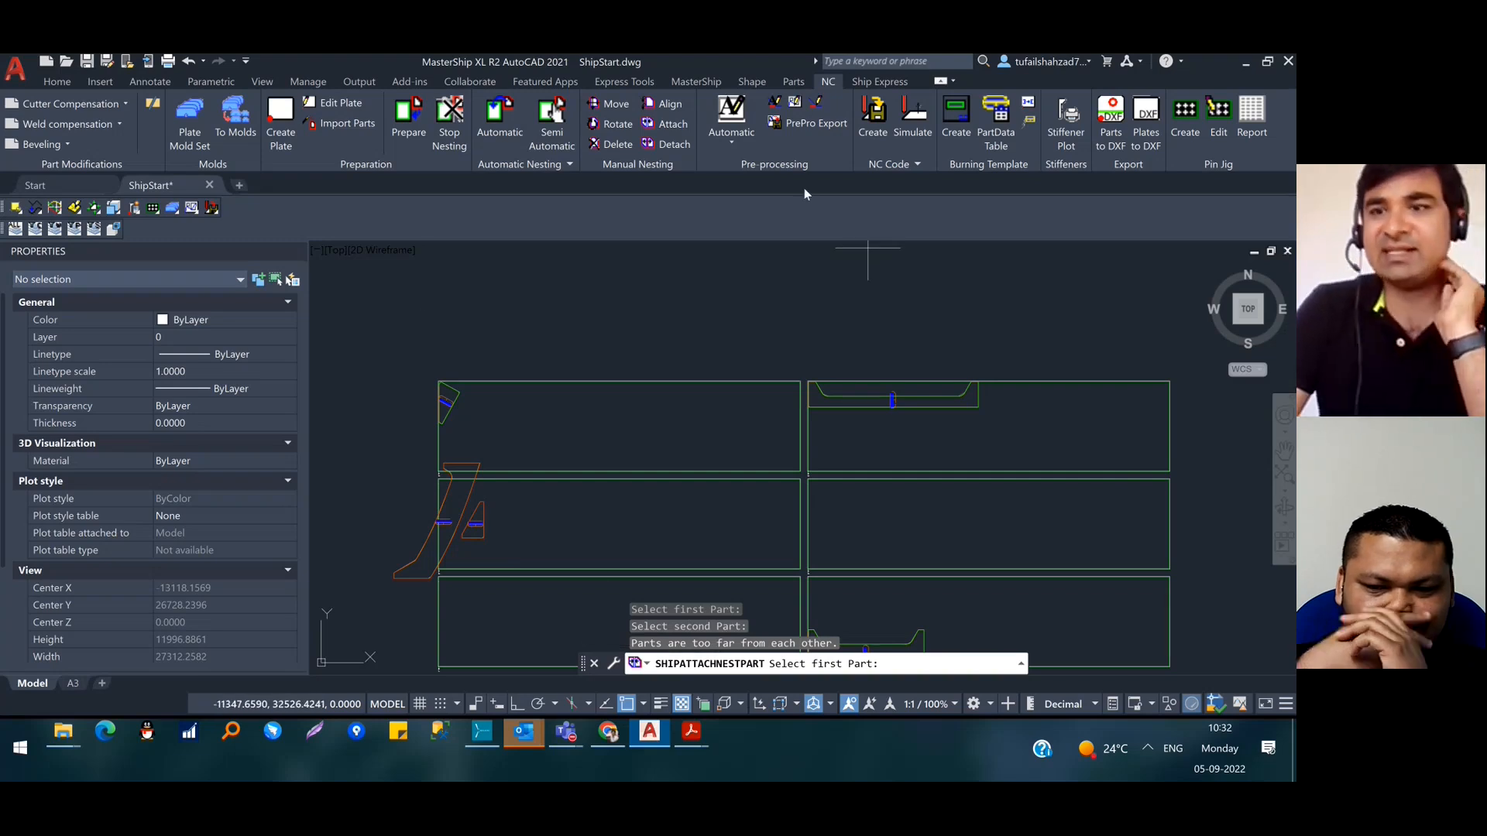
Manually move the triangular bracket closer to the curved side part until it touches that part's slanted edge
scroll(514, 541, up, 3)
scroll(571, 474, up, 5)
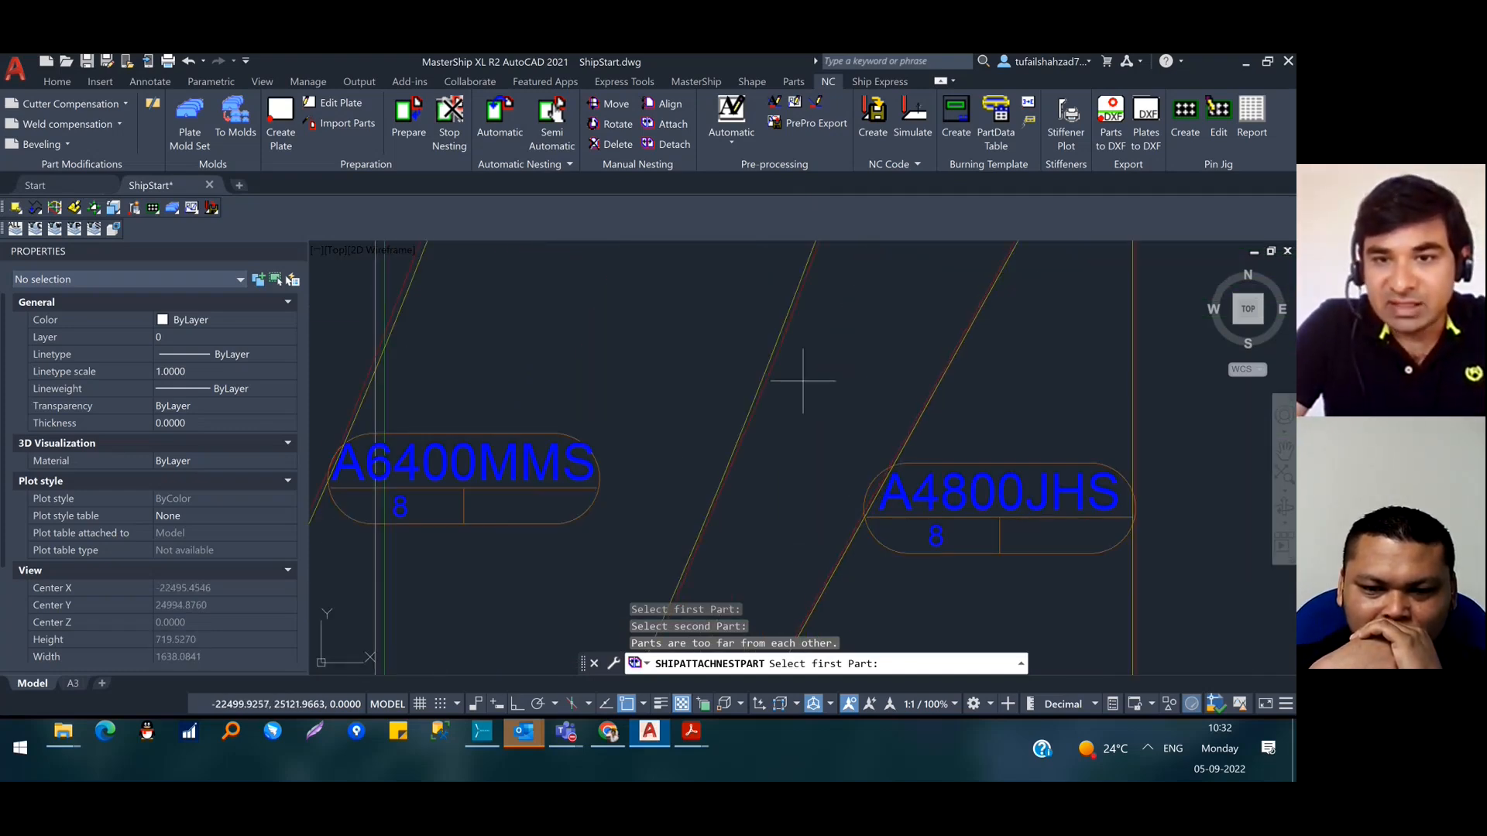
scroll(877, 340, down, 3)
click(611, 103)
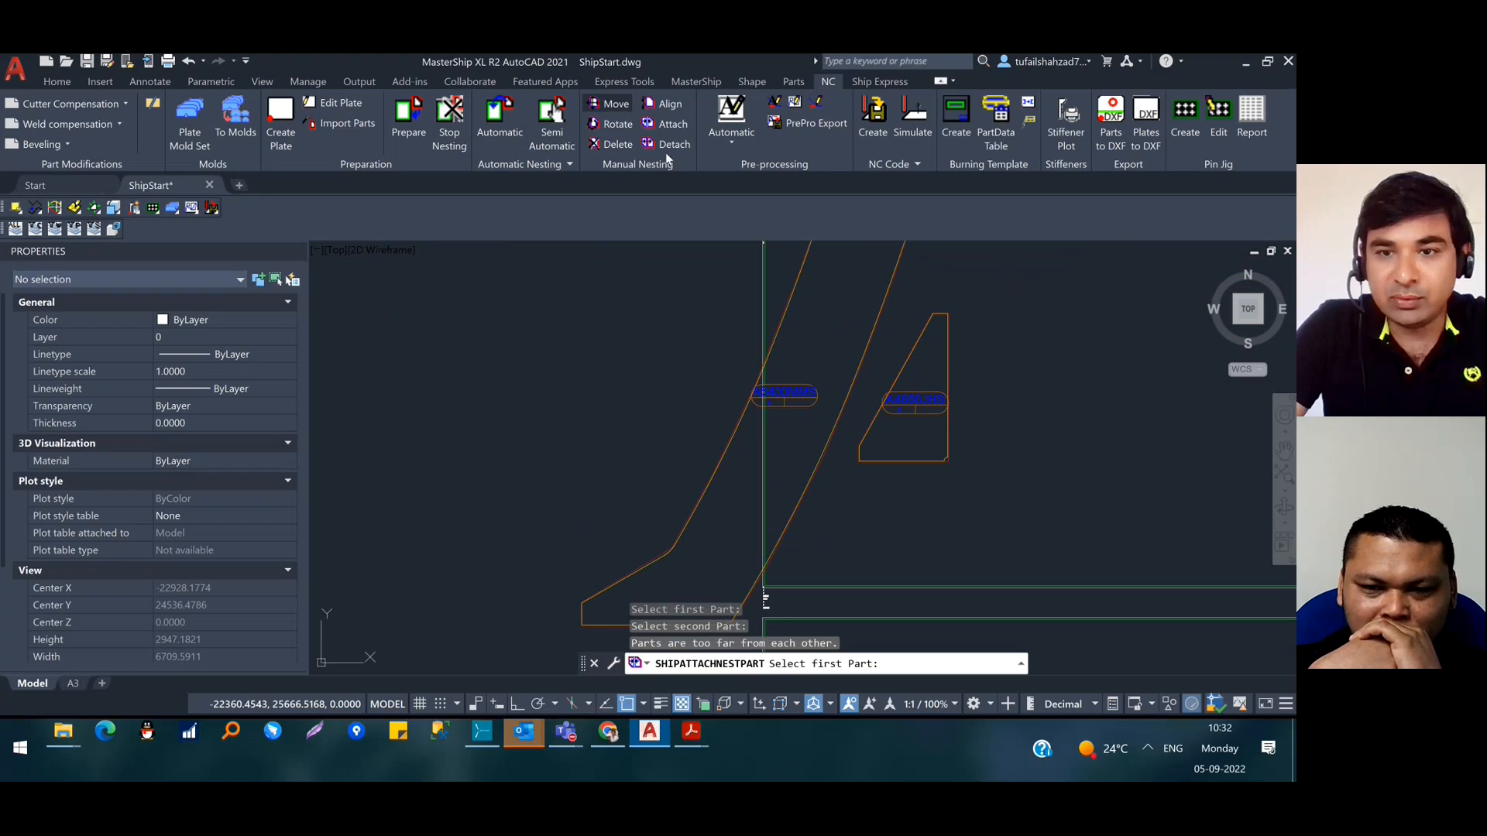
click(903, 459)
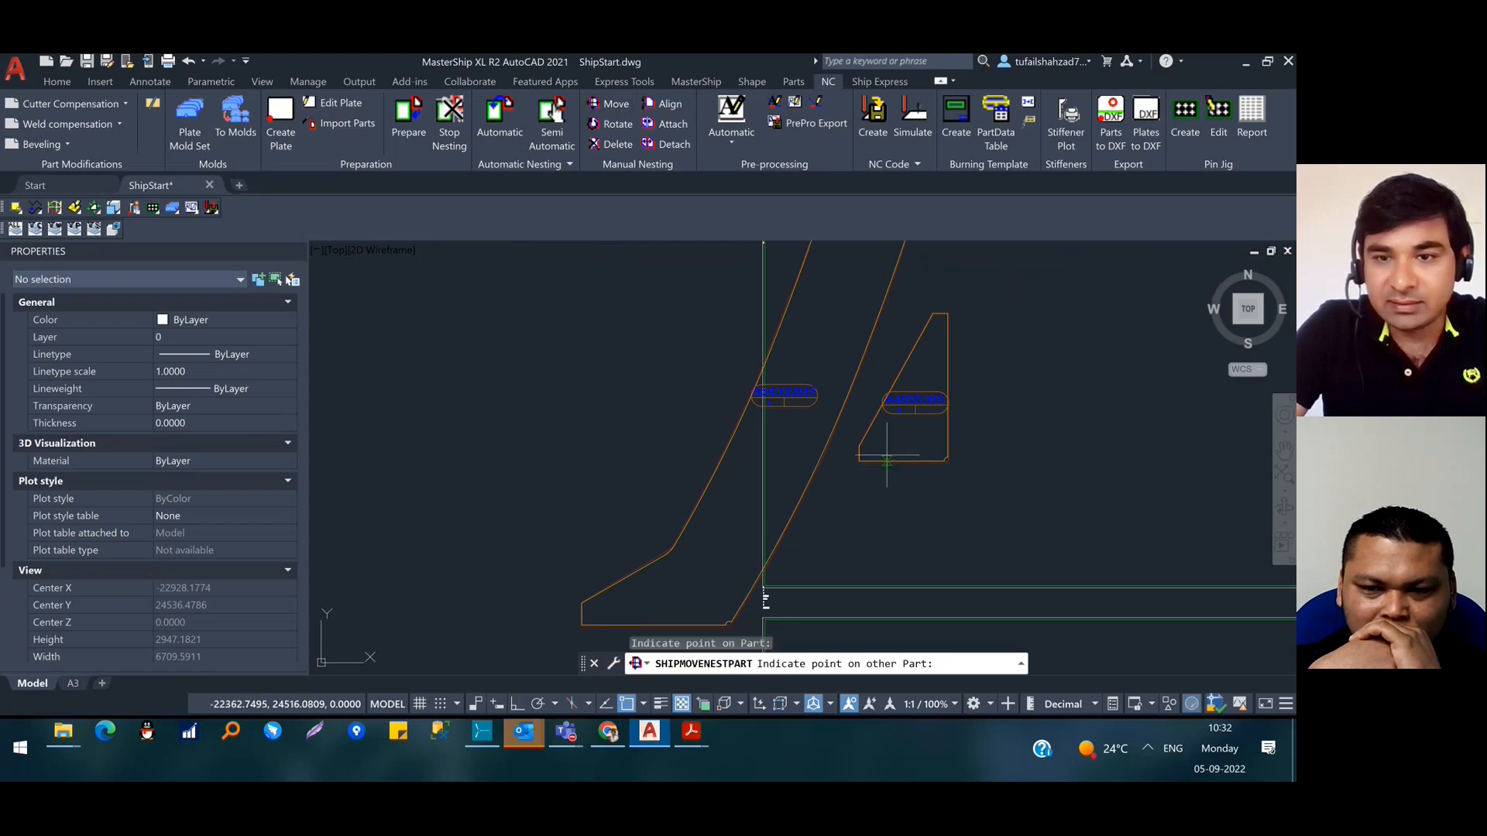
click(835, 450)
Try to attach the touching triangular bracket to the curved side part with Attach Nestparts and dismiss the warning
scroll(851, 379, up, 4)
click(671, 125)
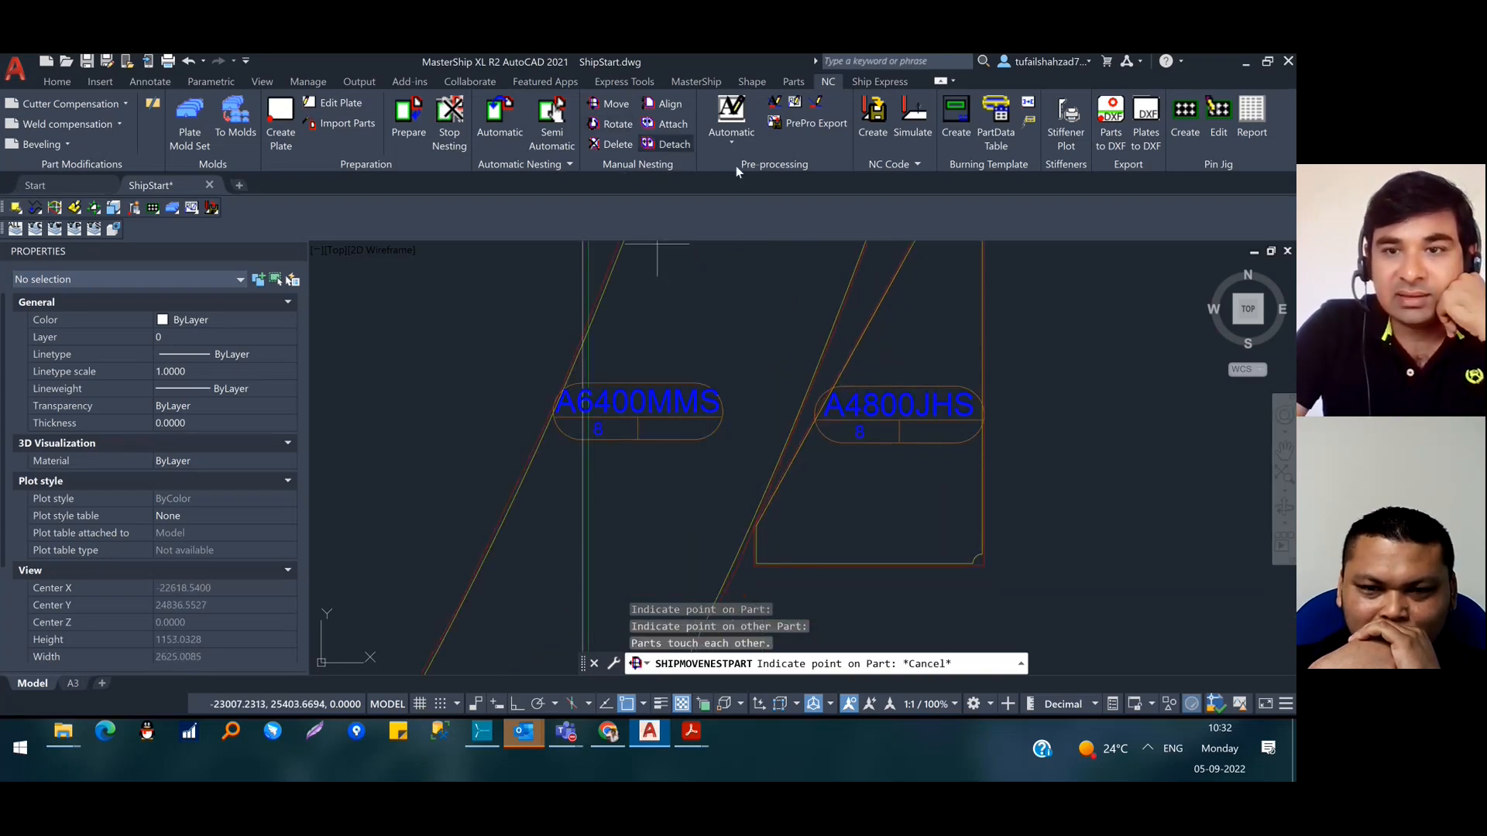
click(871, 314)
click(837, 316)
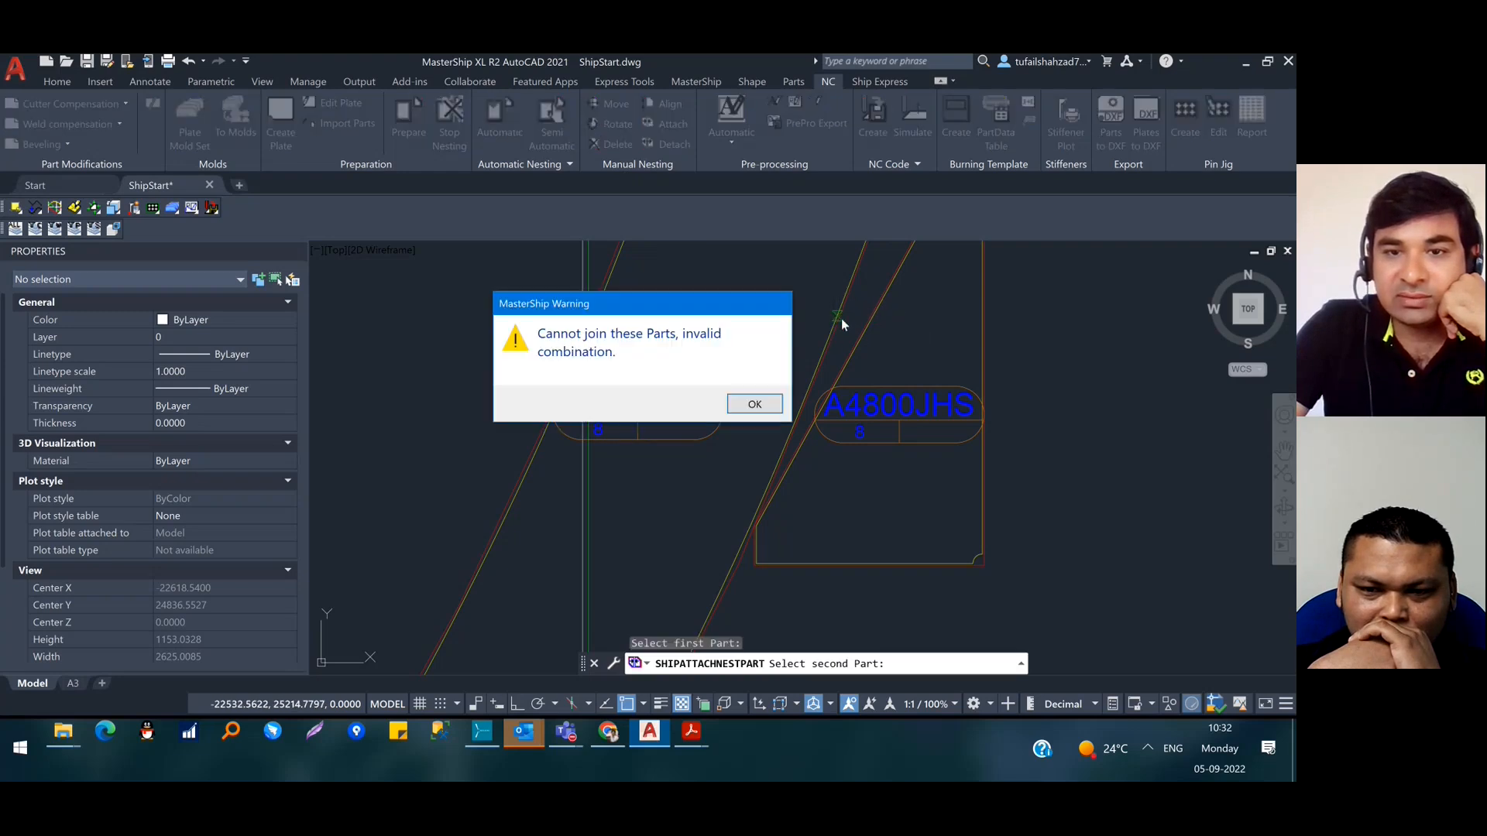
click(730, 403)
Examine the contact between the triangular bracket and the curved side part and their position over the plate's edge, ending the attach command
scroll(699, 532, down, 4)
scroll(789, 525, down, 1)
scroll(790, 531, down, 1)
scroll(796, 508, down, 3)
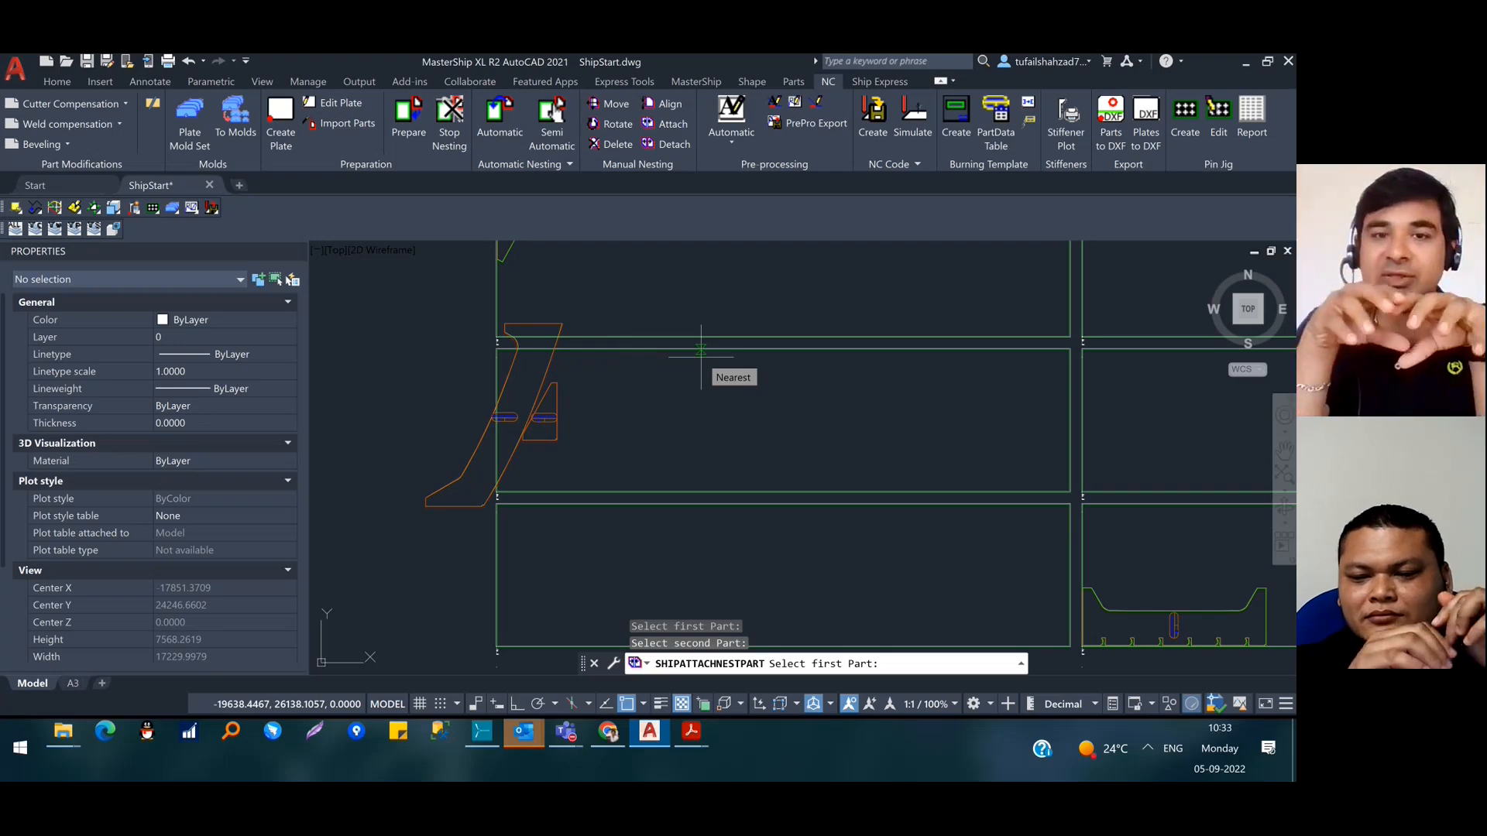
scroll(512, 493, up, 8)
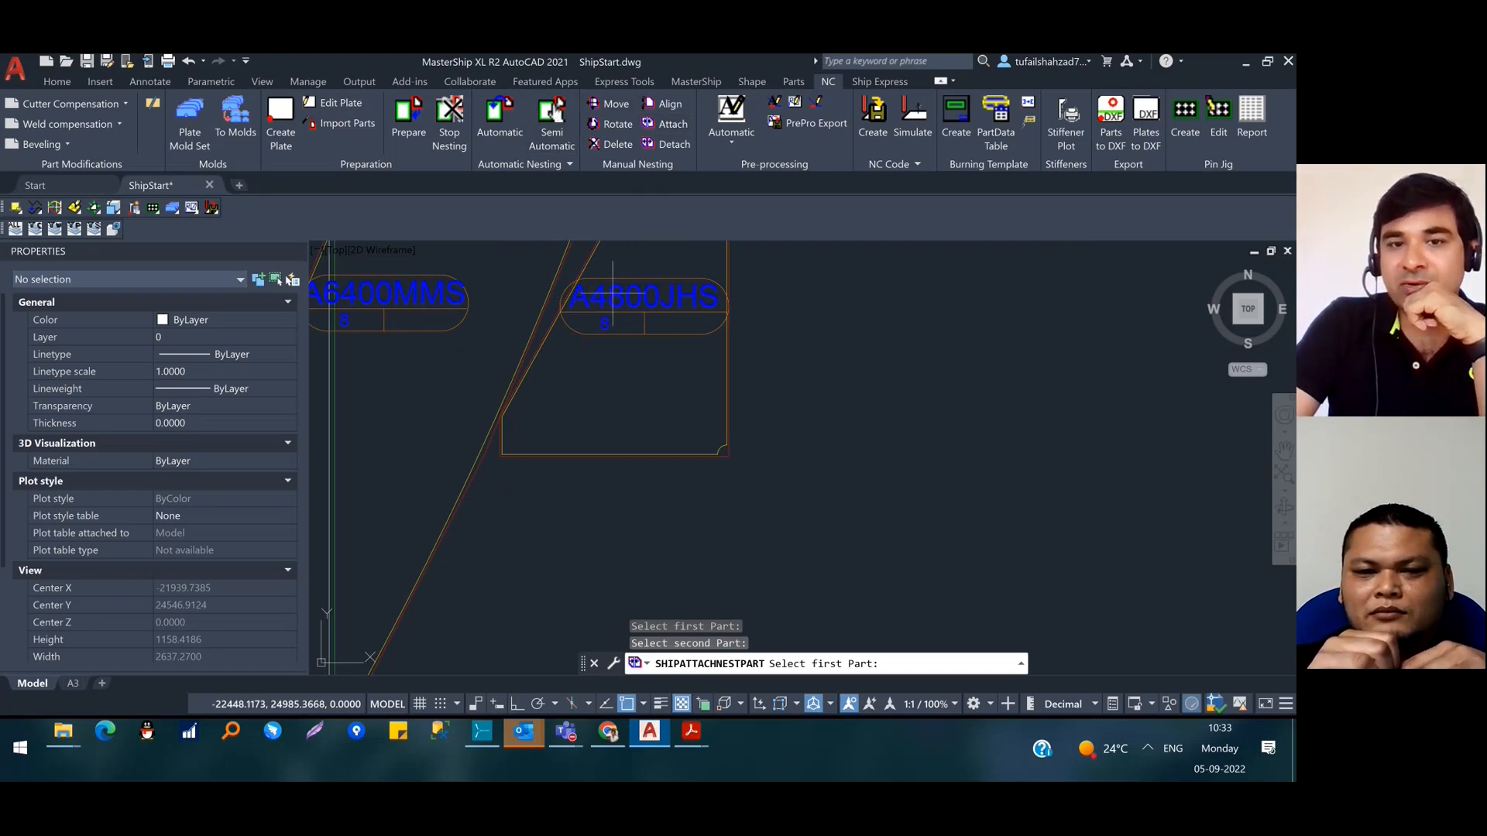
scroll(612, 296, down, 4)
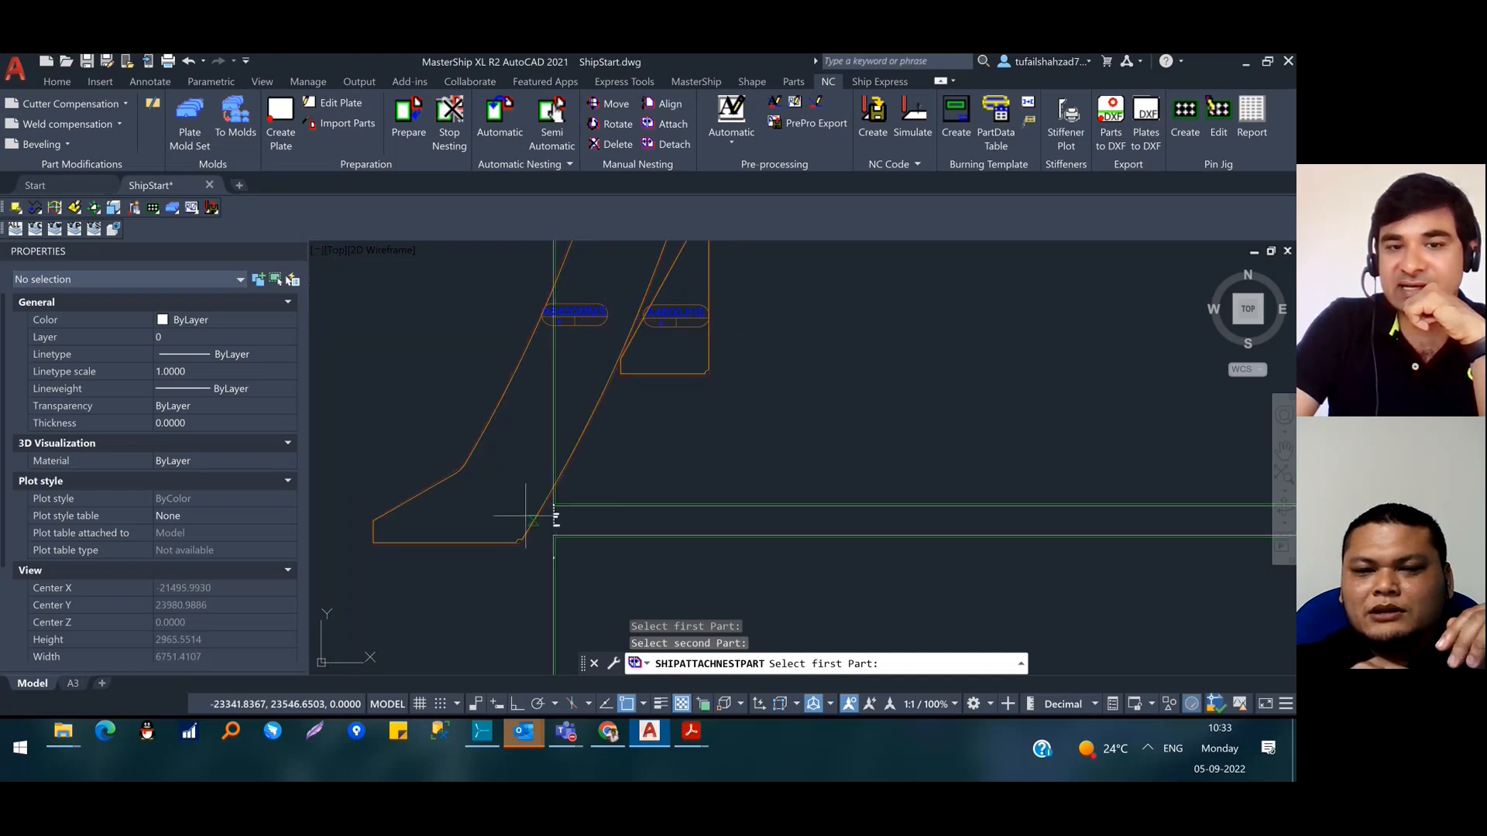
scroll(540, 521, up, 8)
scroll(662, 484, down, 12)
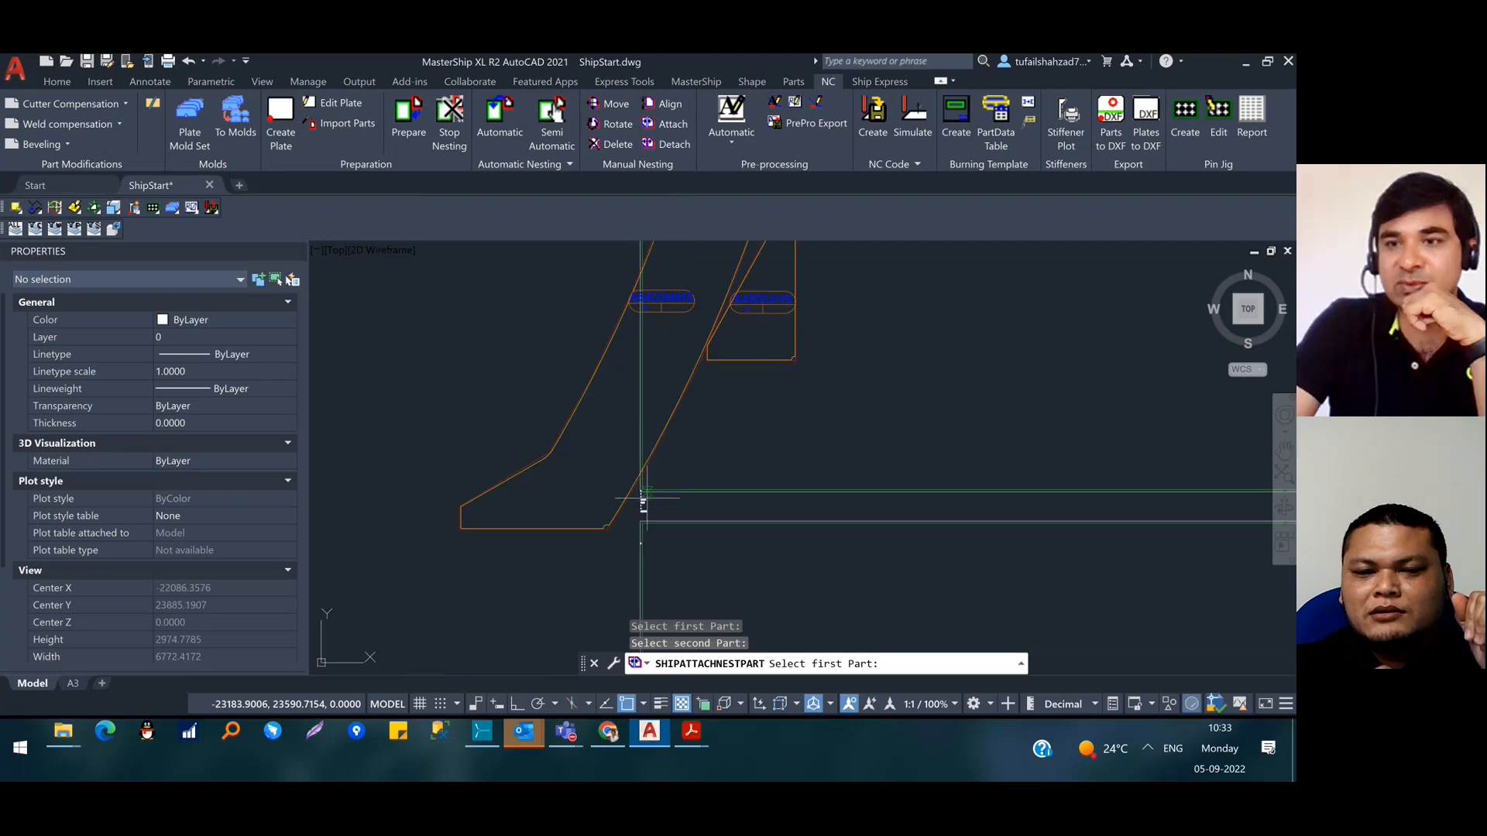
middle_drag(660, 489, 531, 472)
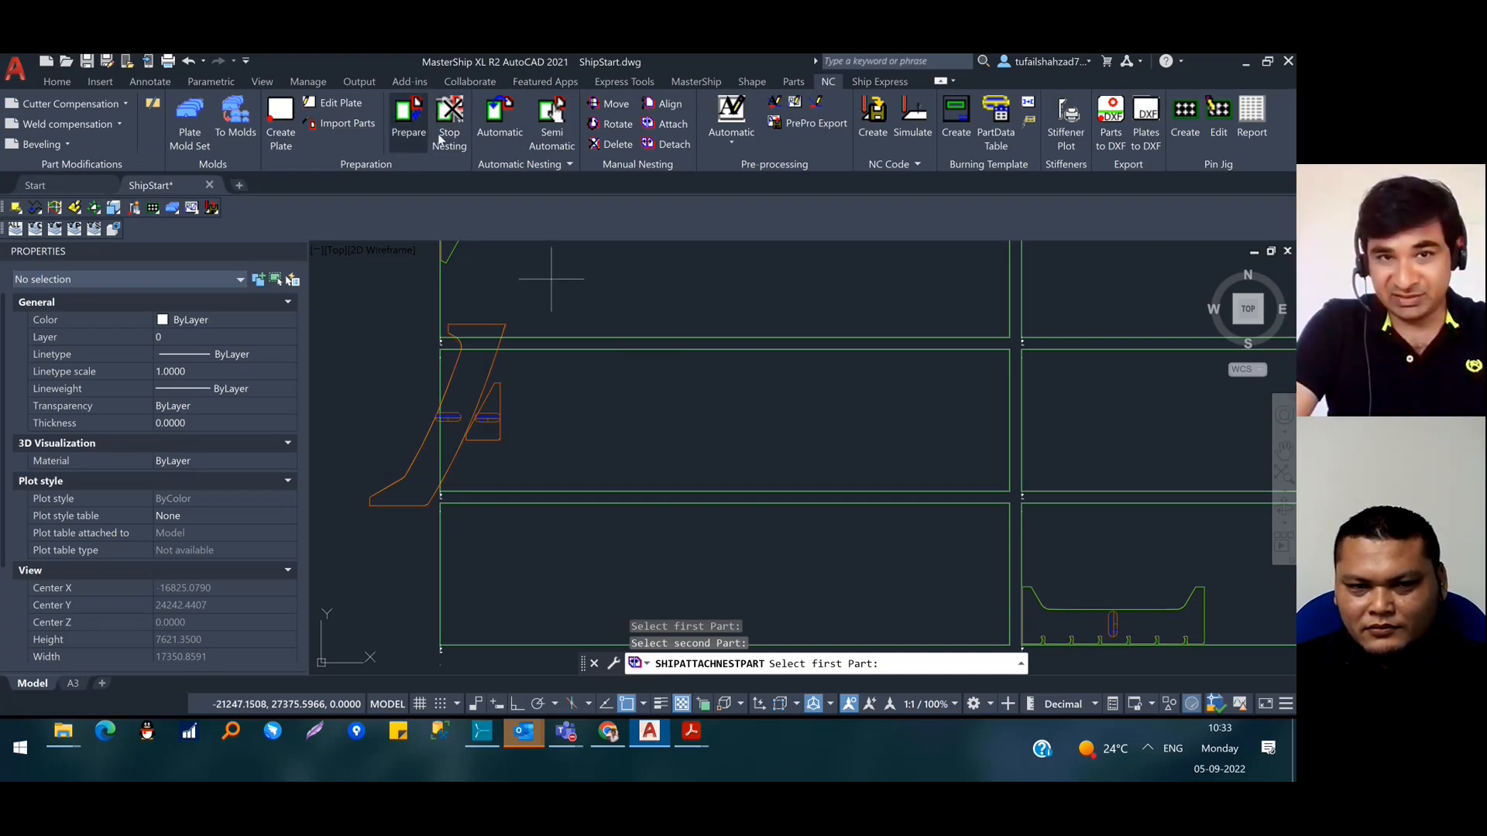
key(Escape)
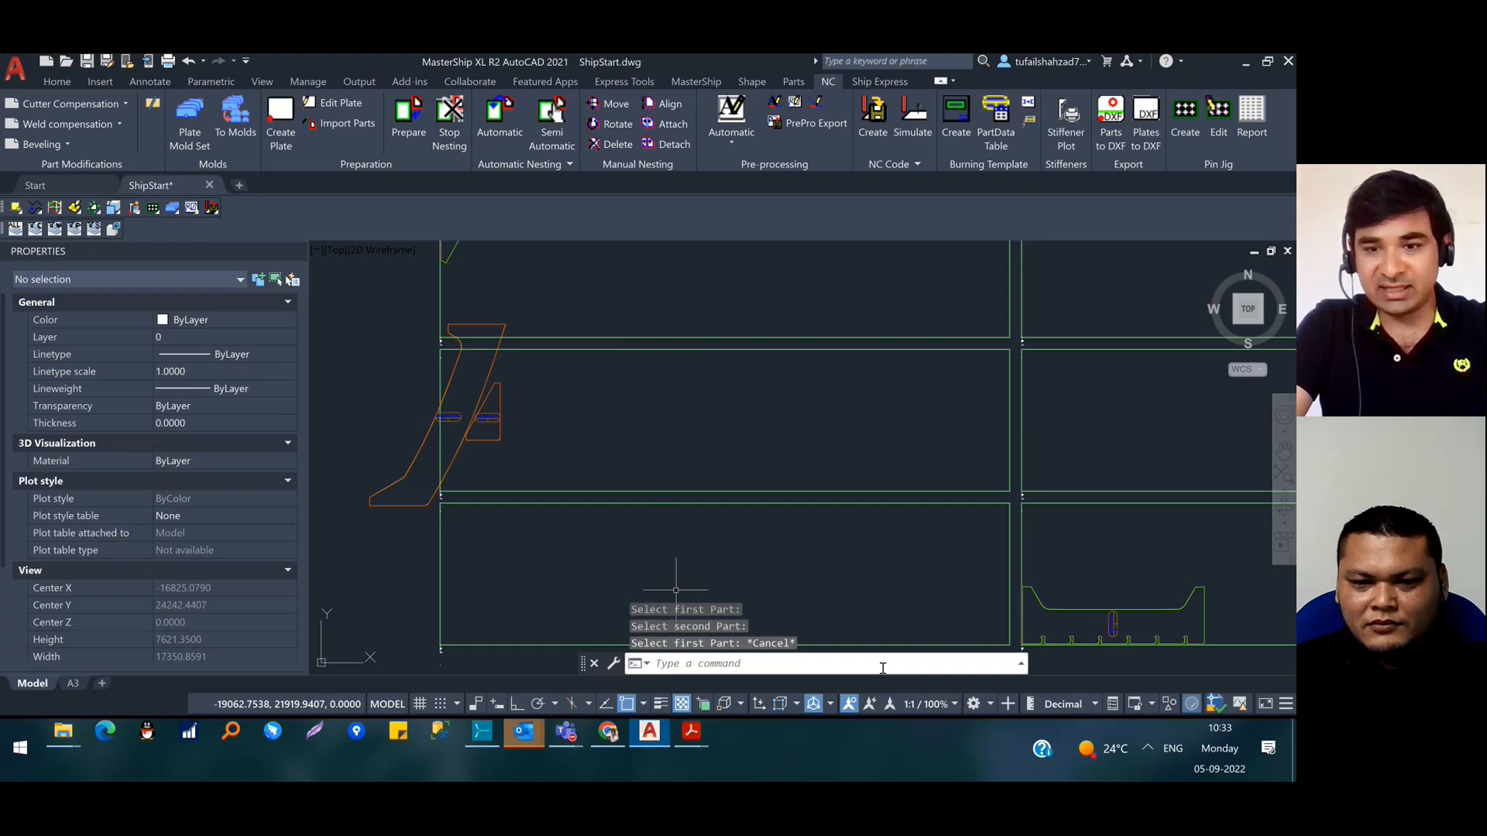
Try to run the standard AutoCAD MOVE command during nesting and dismiss the error message
click(765, 659)
text(move)
key(Return)
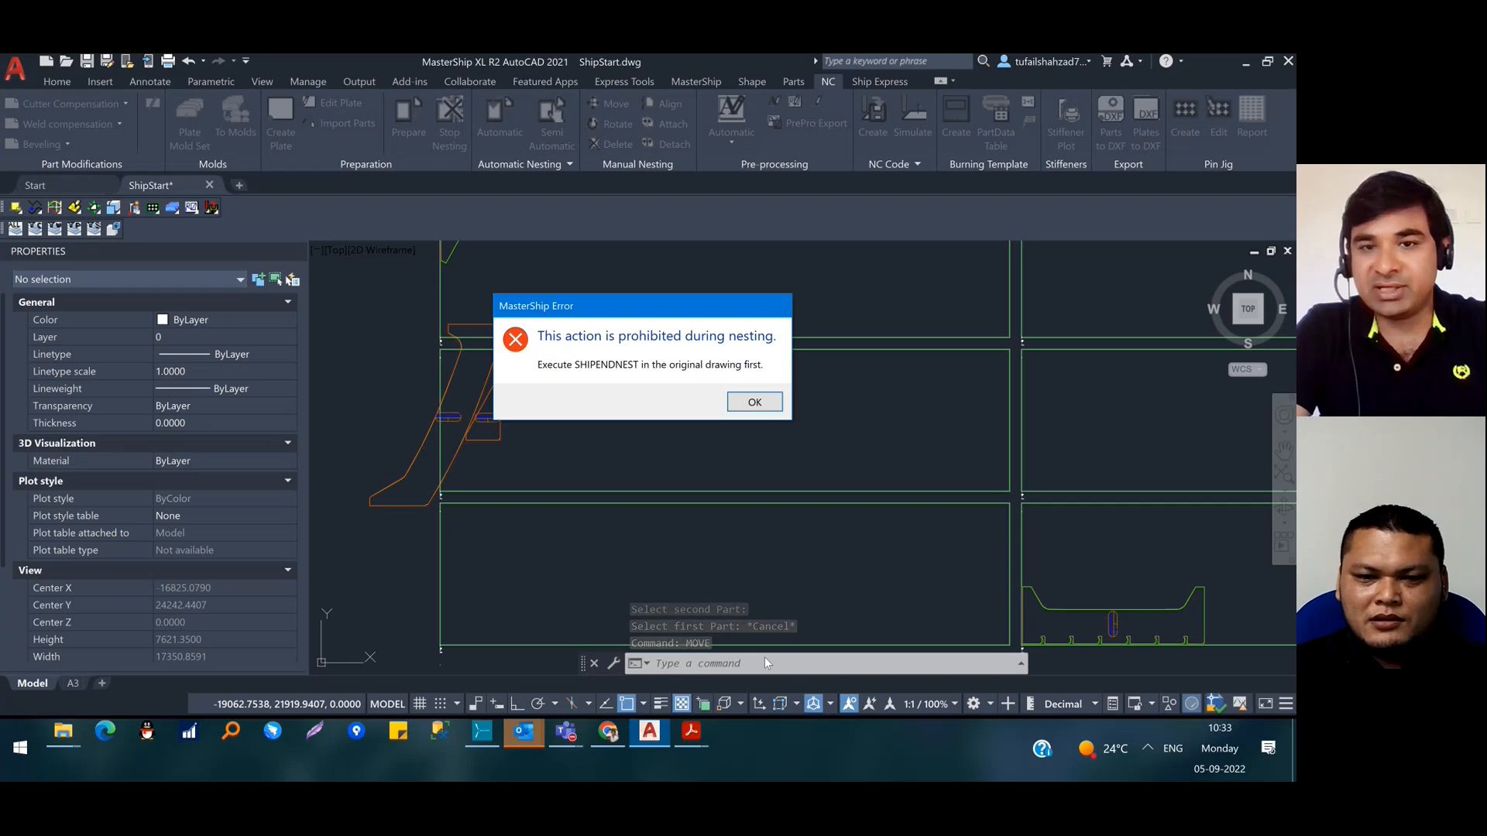
click(754, 401)
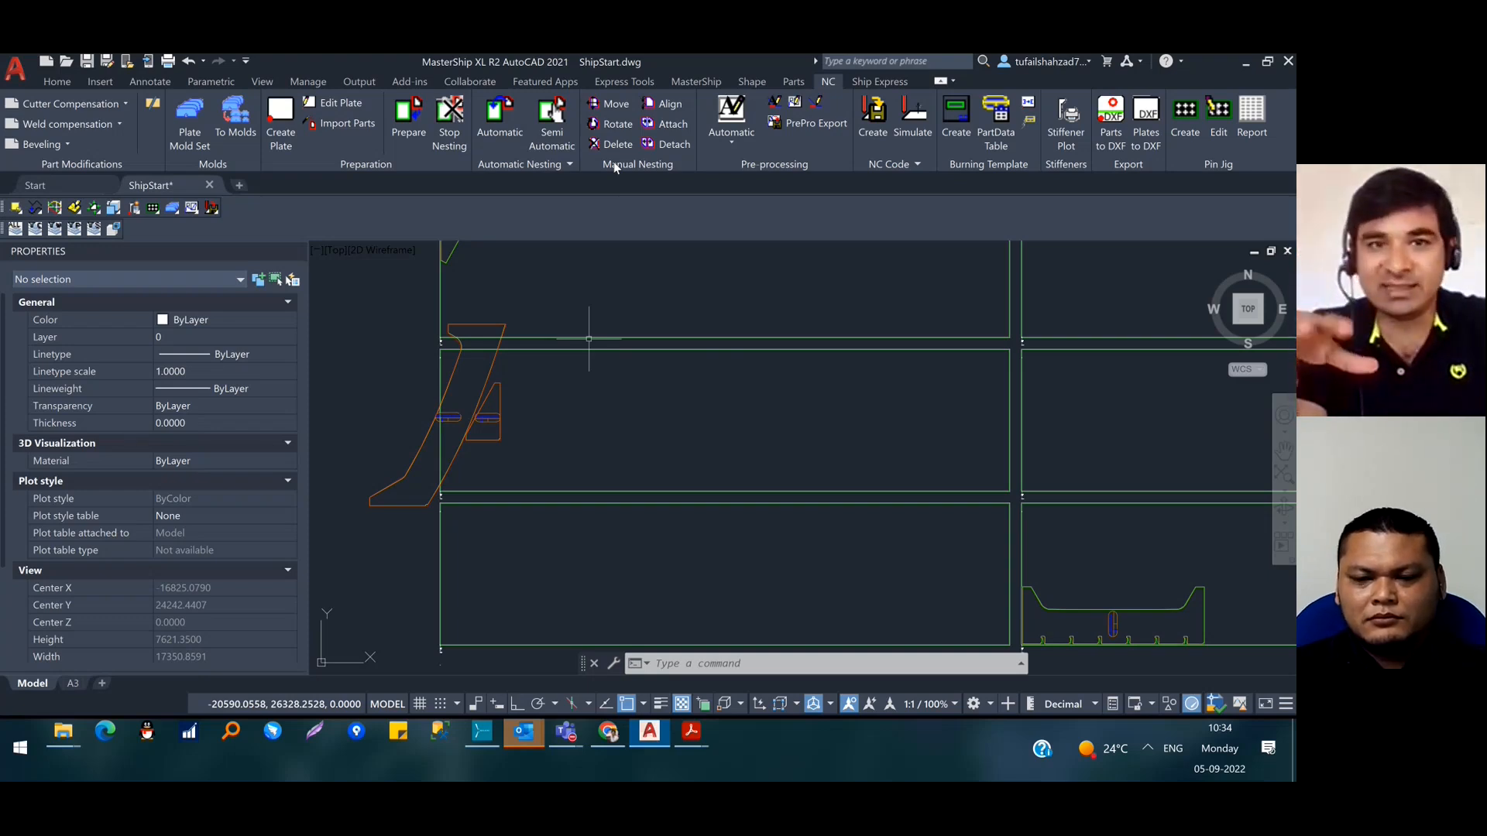
Run automatic nesting with the All plates procedure on every part and plate in the drawing
scroll(564, 258, down, 4)
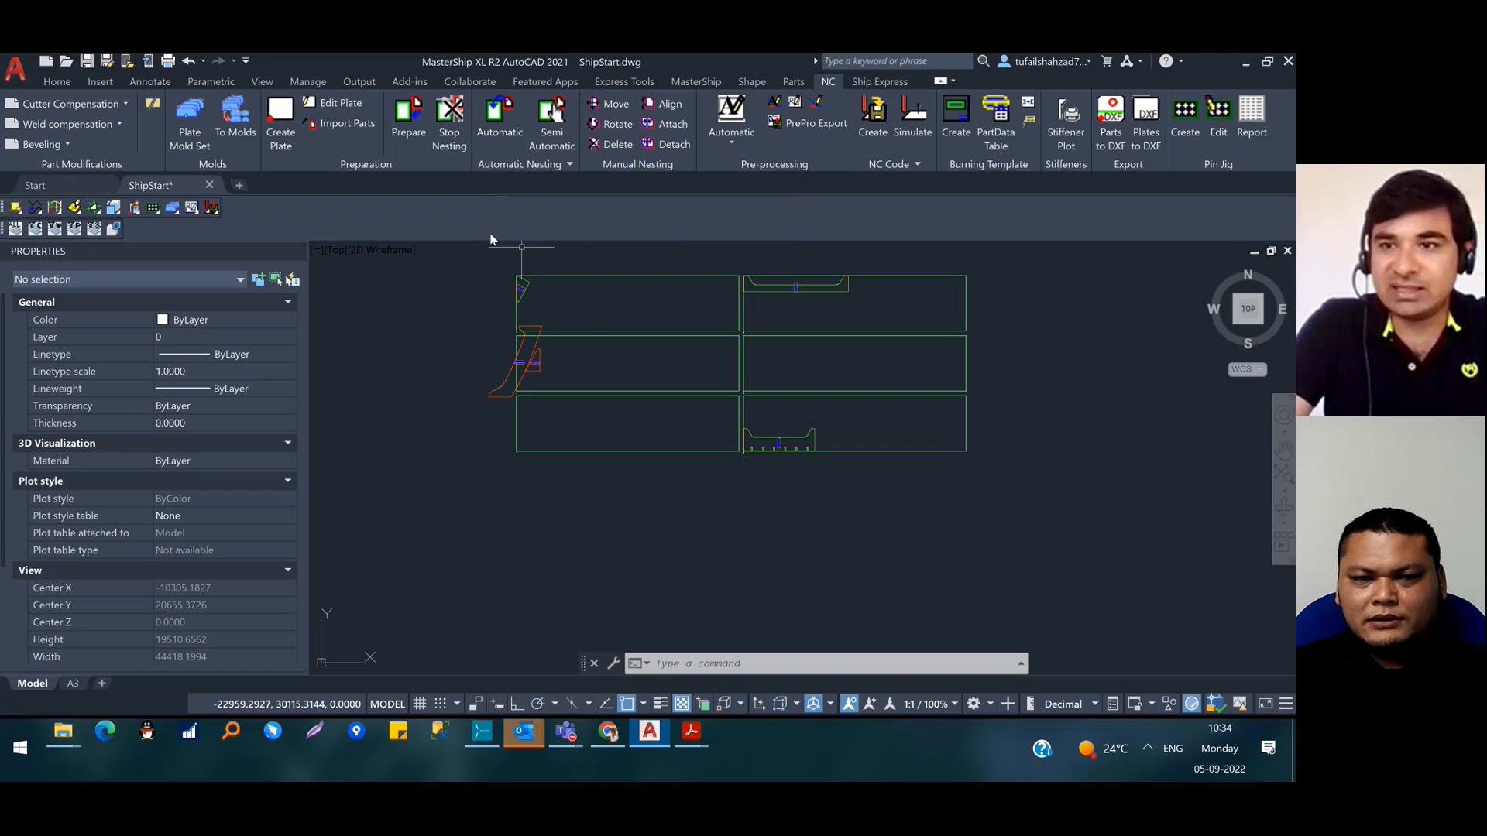
scroll(593, 309, down, 1)
middle_drag(556, 299, 511, 266)
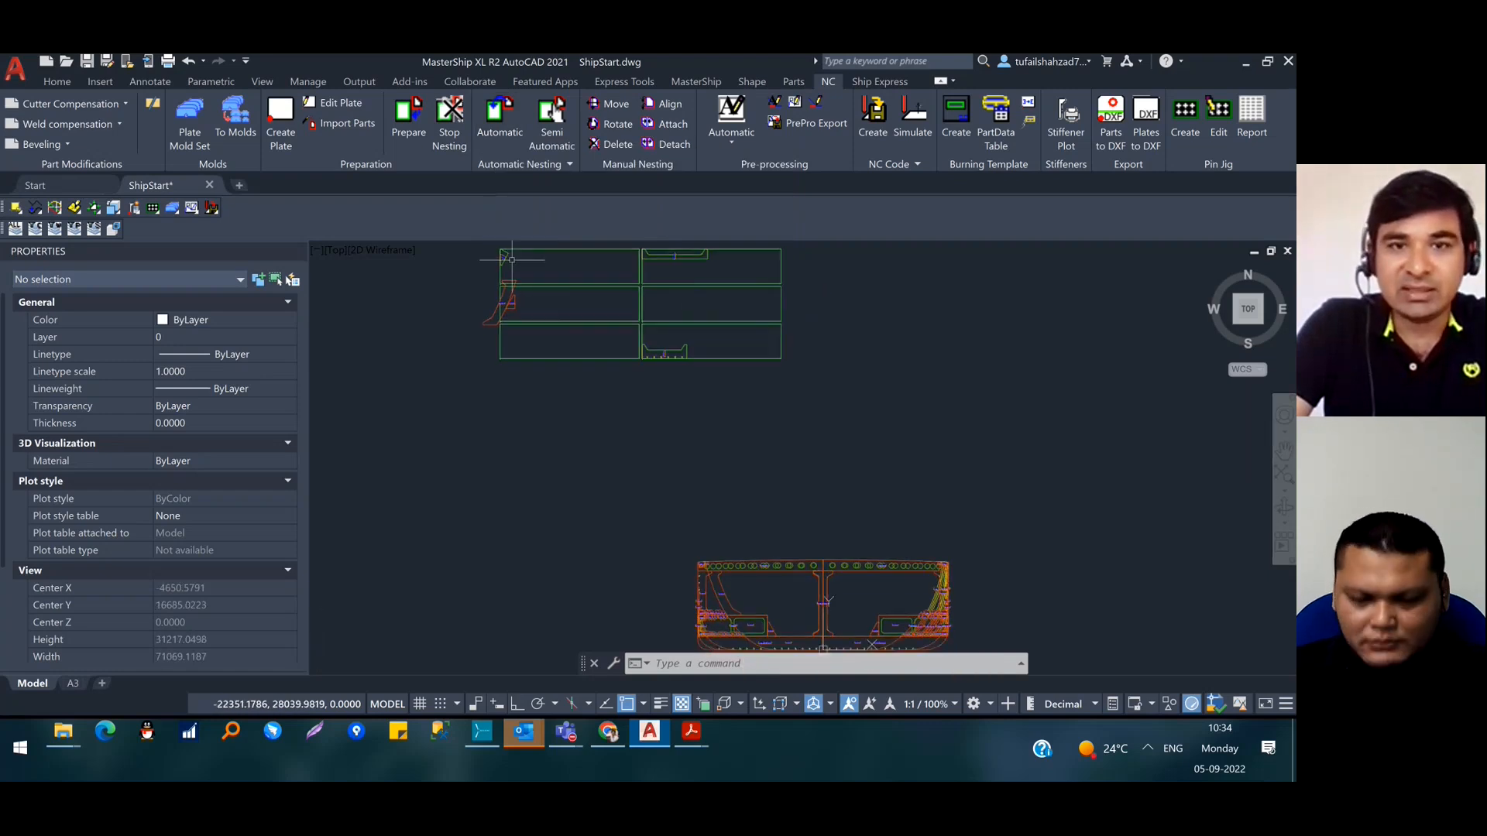
scroll(513, 264, down, 1)
click(492, 118)
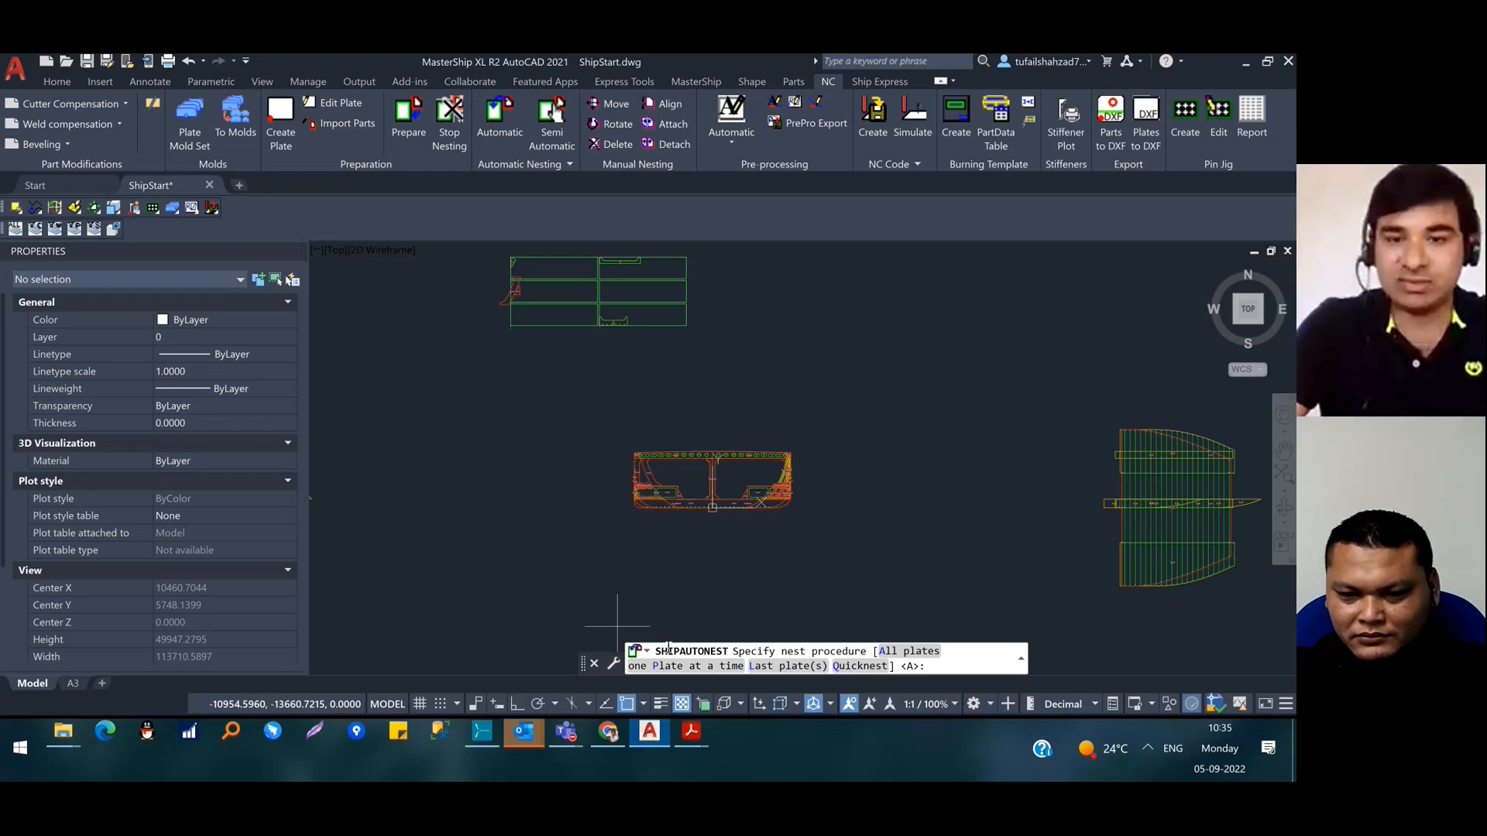
click(912, 653)
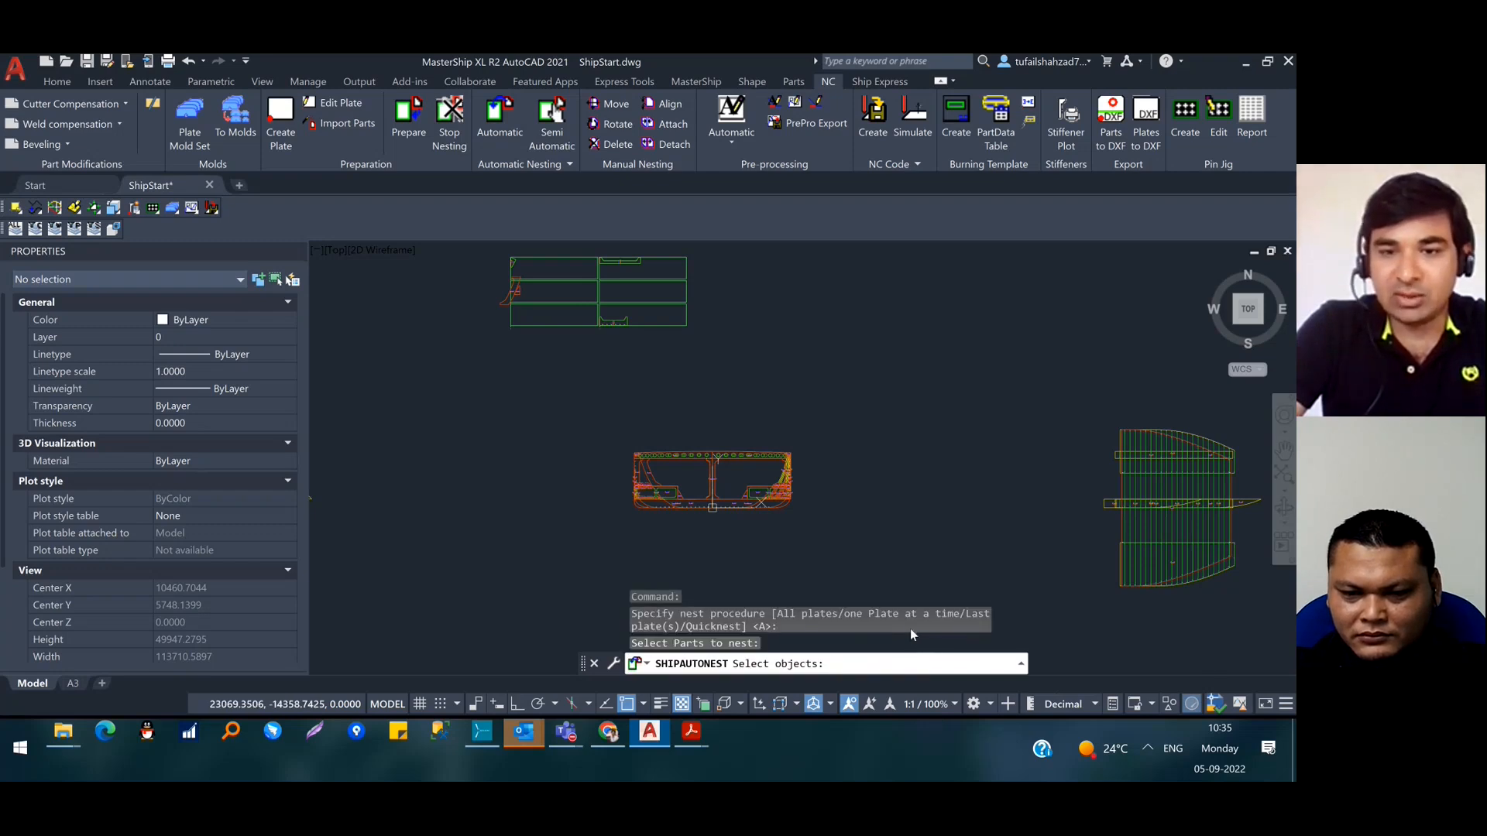
scroll(839, 524, down, 4)
click(522, 350)
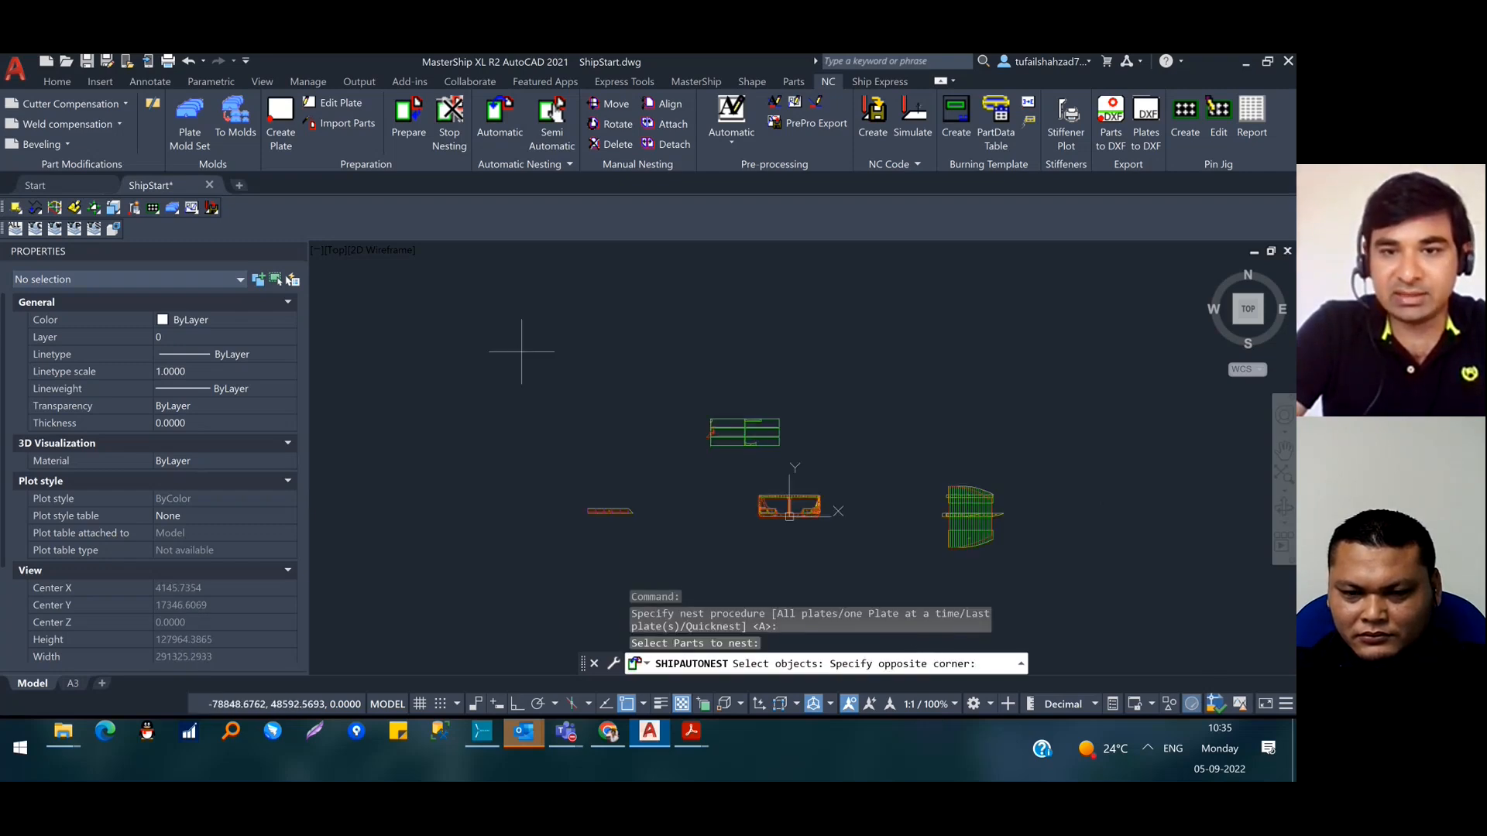
click(1160, 605)
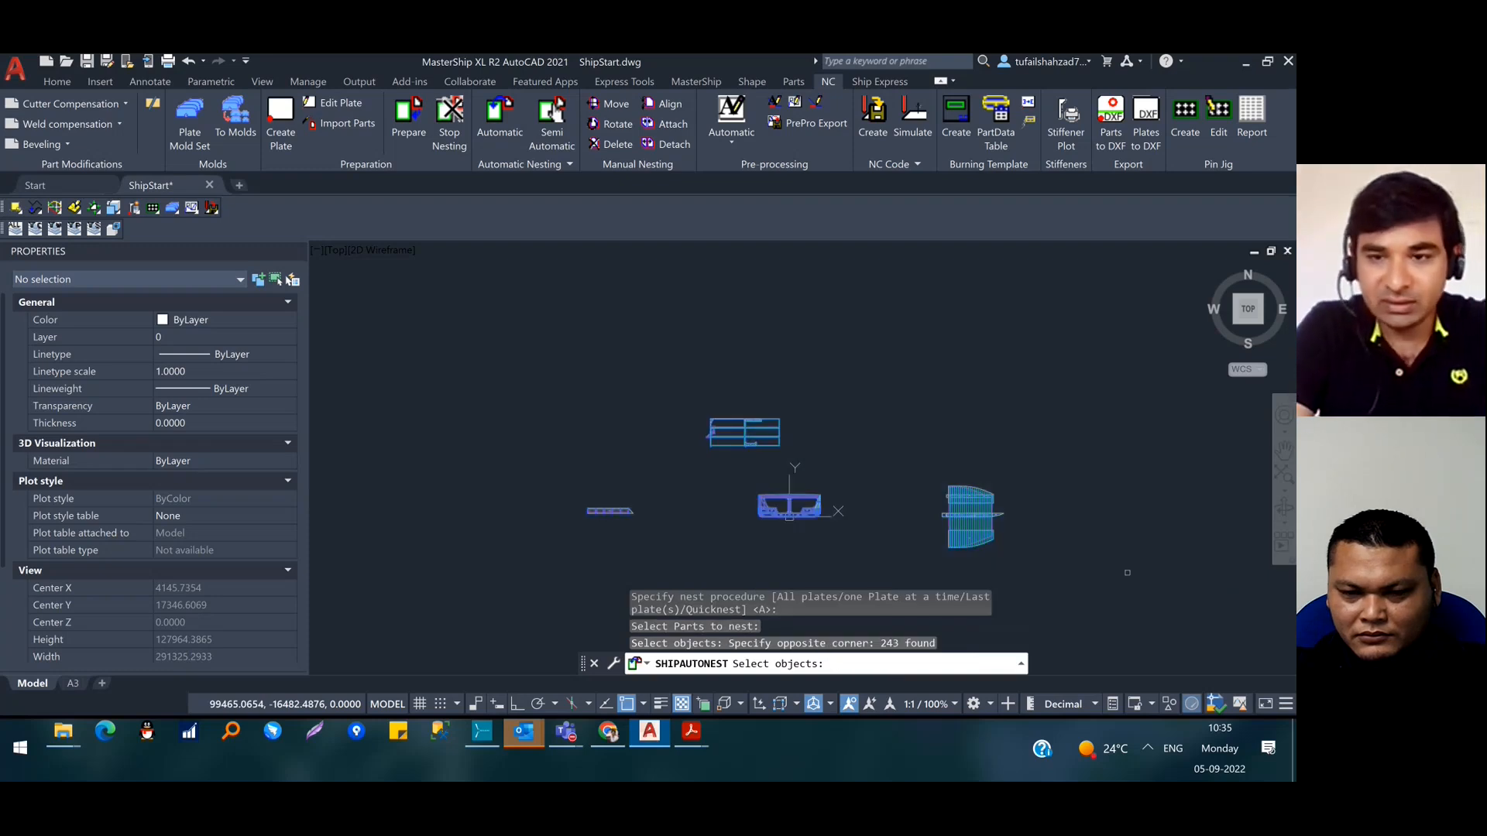
key(Return)
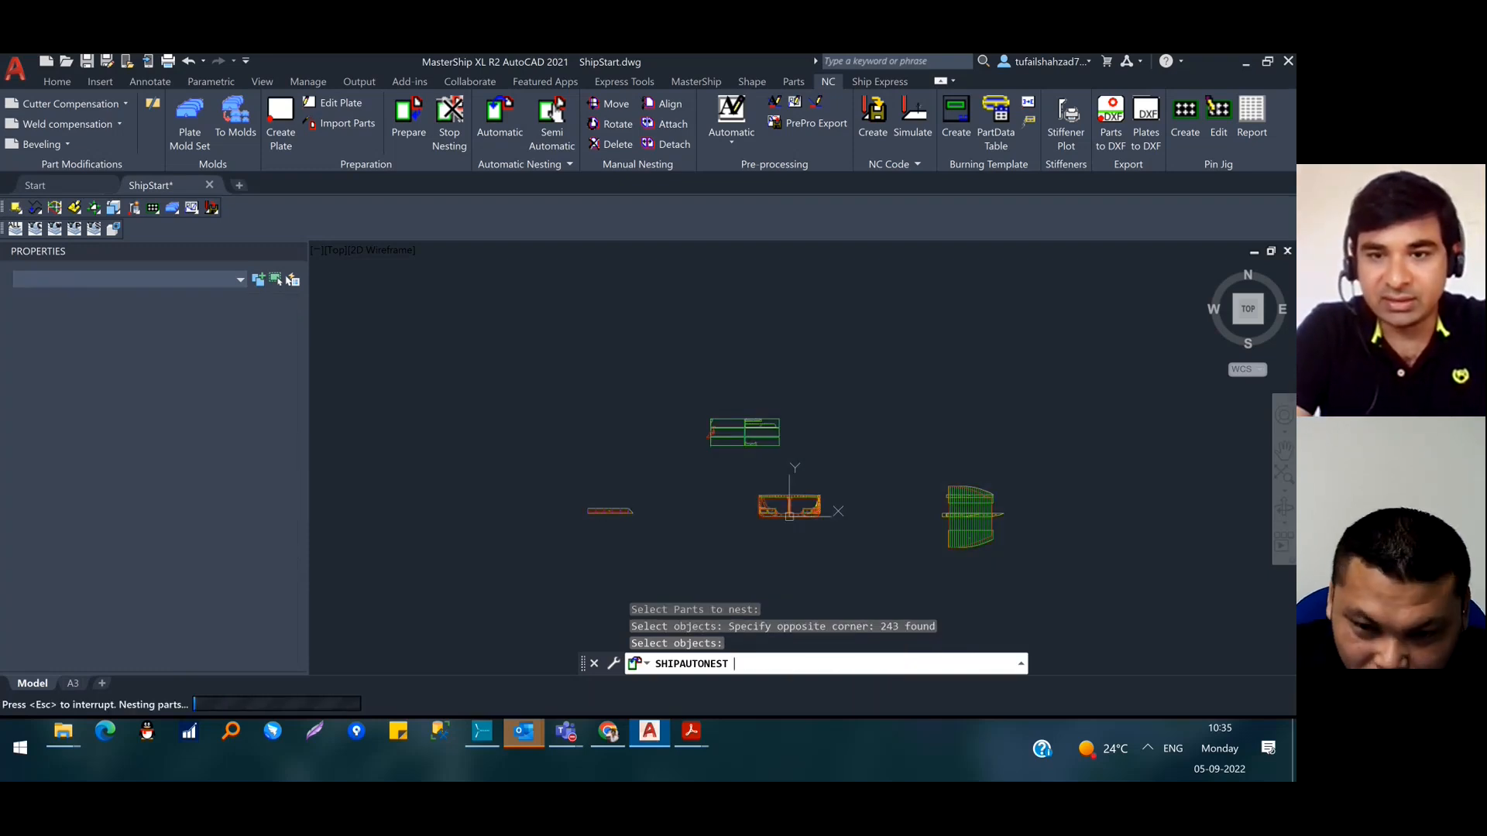
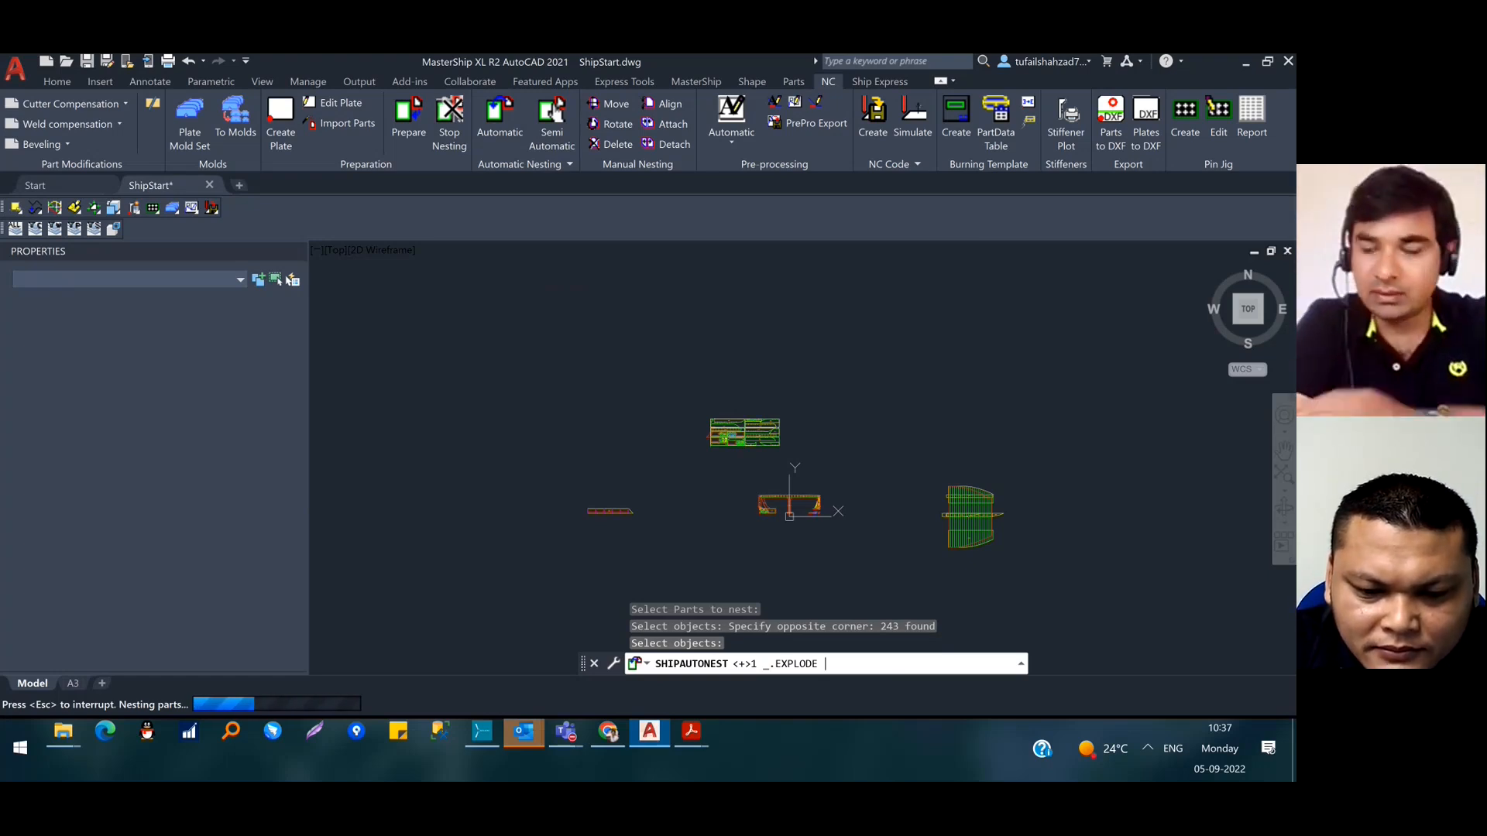
Switch to the MasterShip Manual in Acrobat Reader and read from the Create Plate exercise through the nesting configuration and resolution settings
click(691, 732)
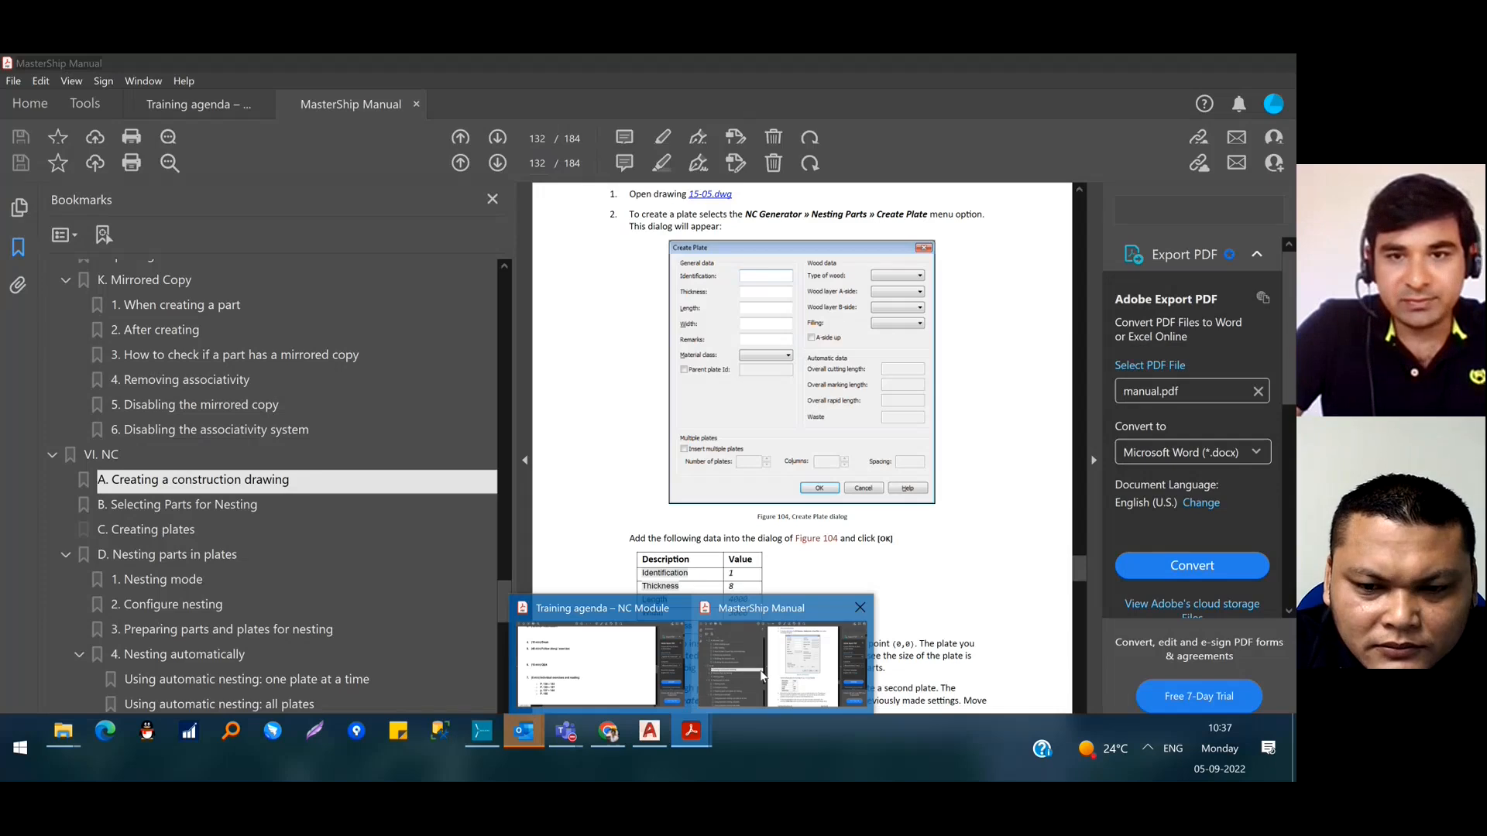
click(761, 674)
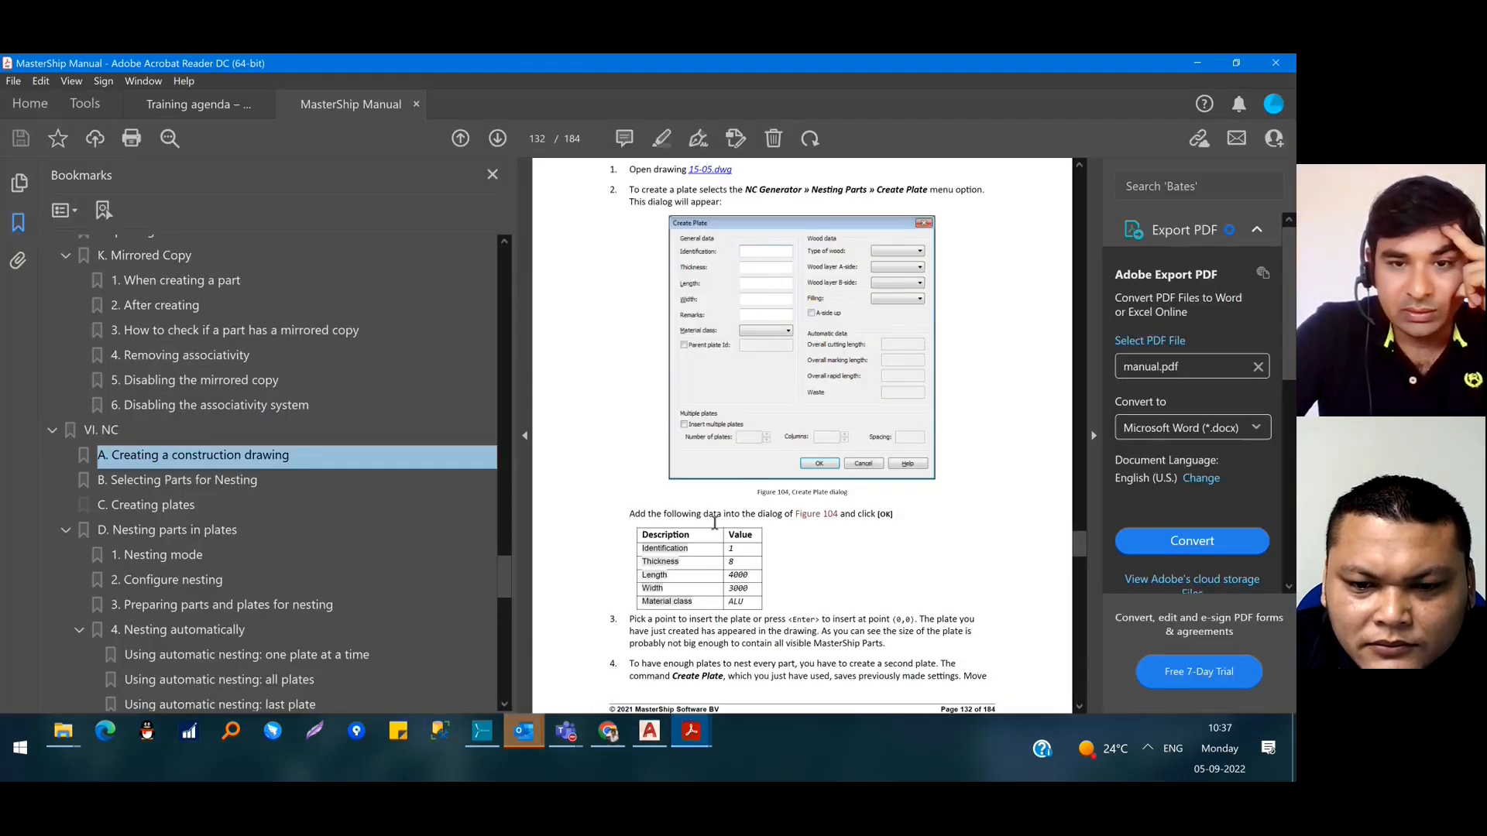
scroll(724, 525, down, 1)
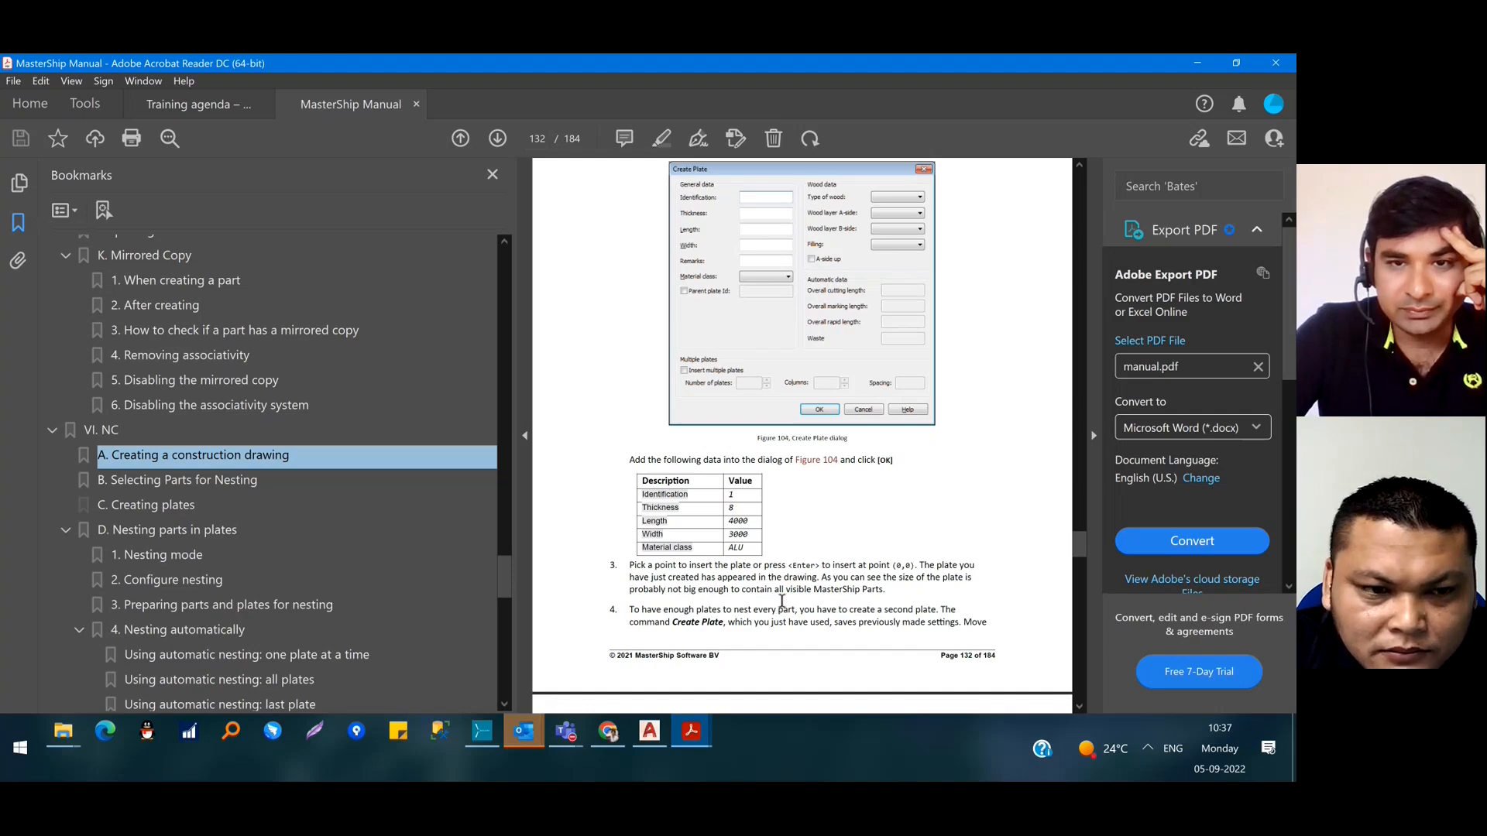
scroll(782, 600, down, 2)
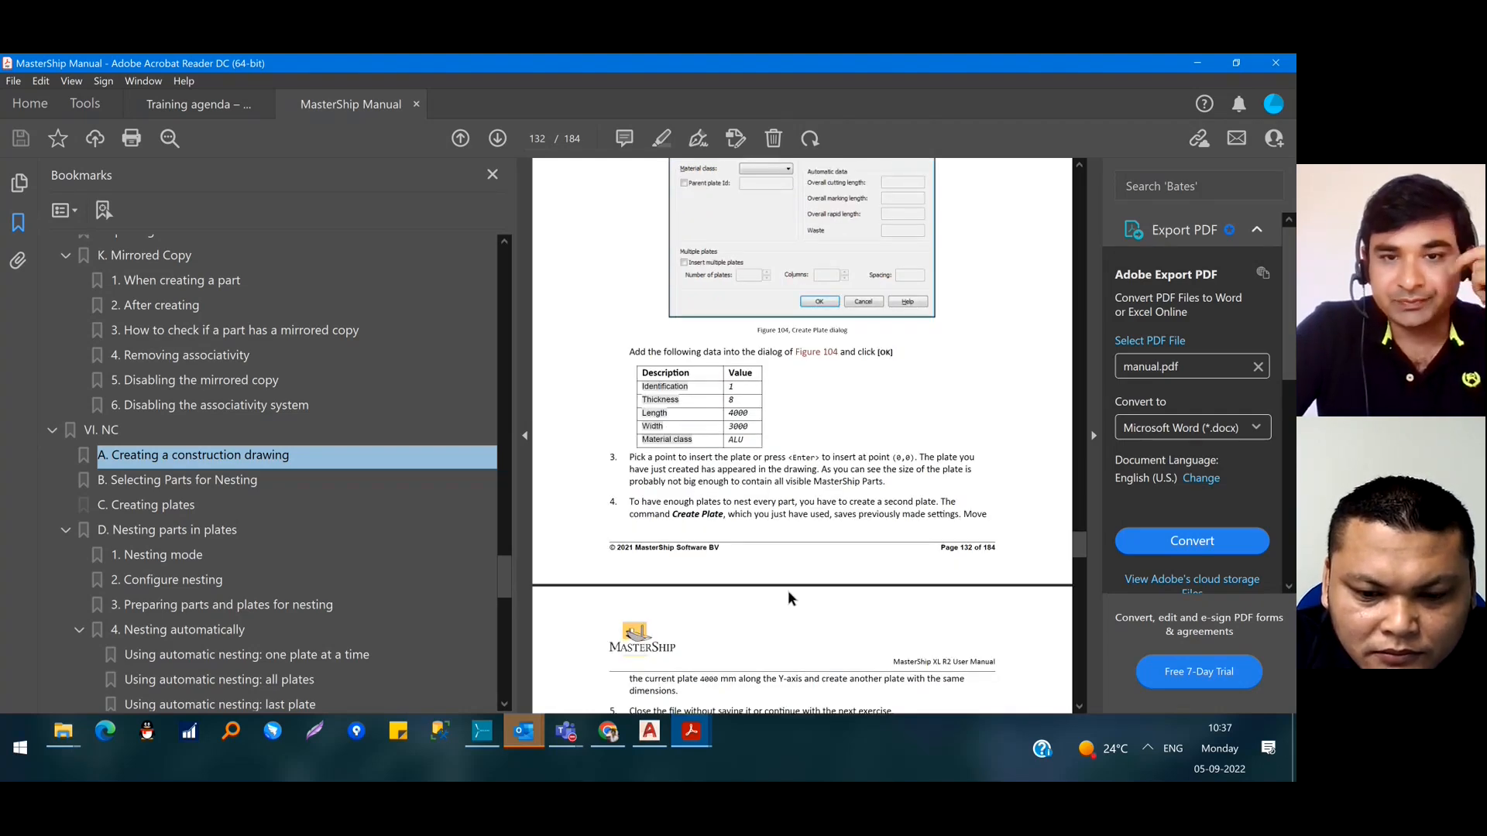
scroll(828, 372, down, 2)
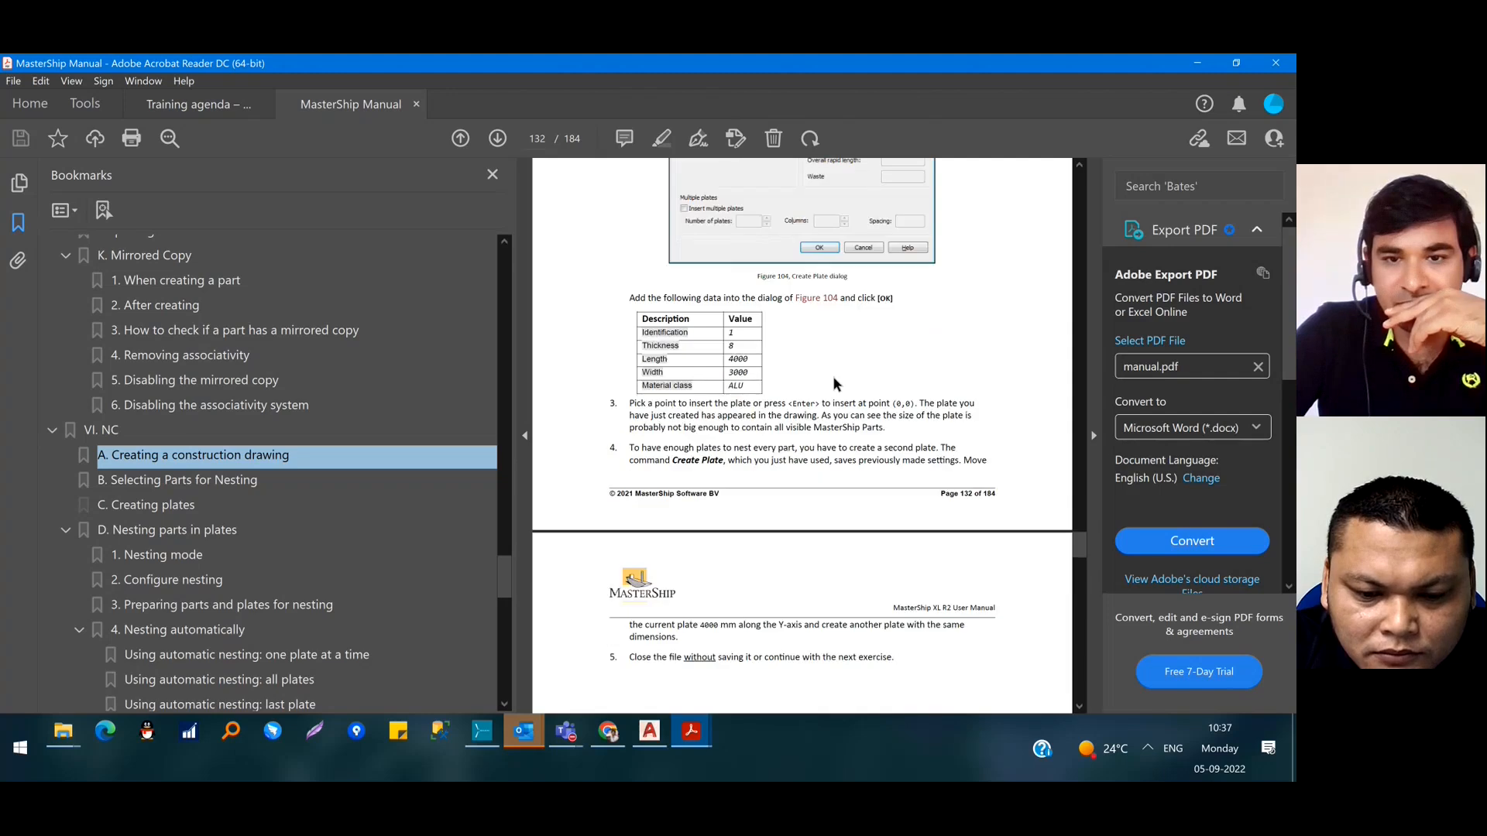
scroll(838, 463, down, 5)
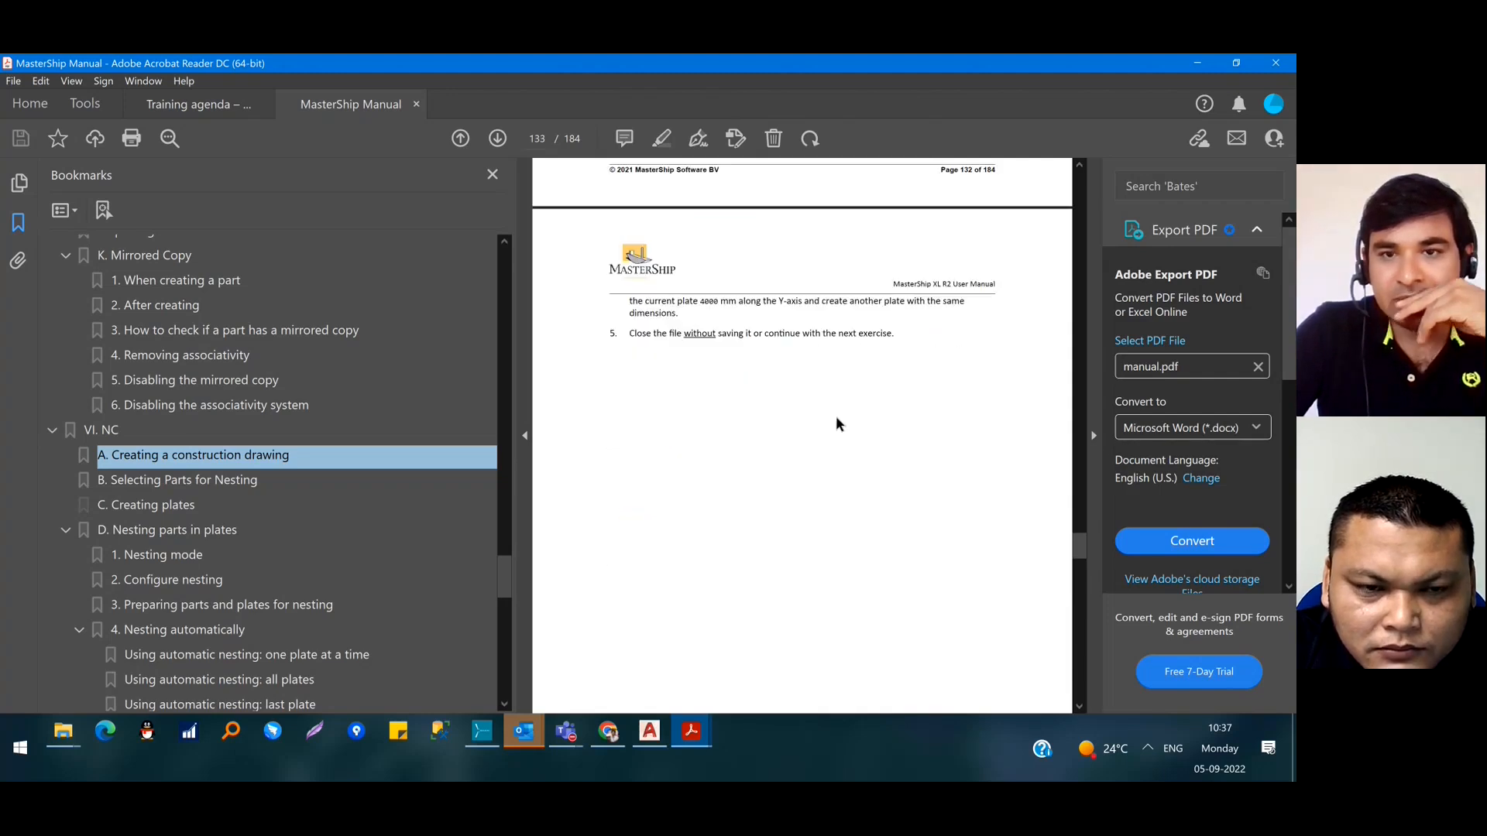
scroll(840, 398, down, 7)
scroll(846, 464, down, 4)
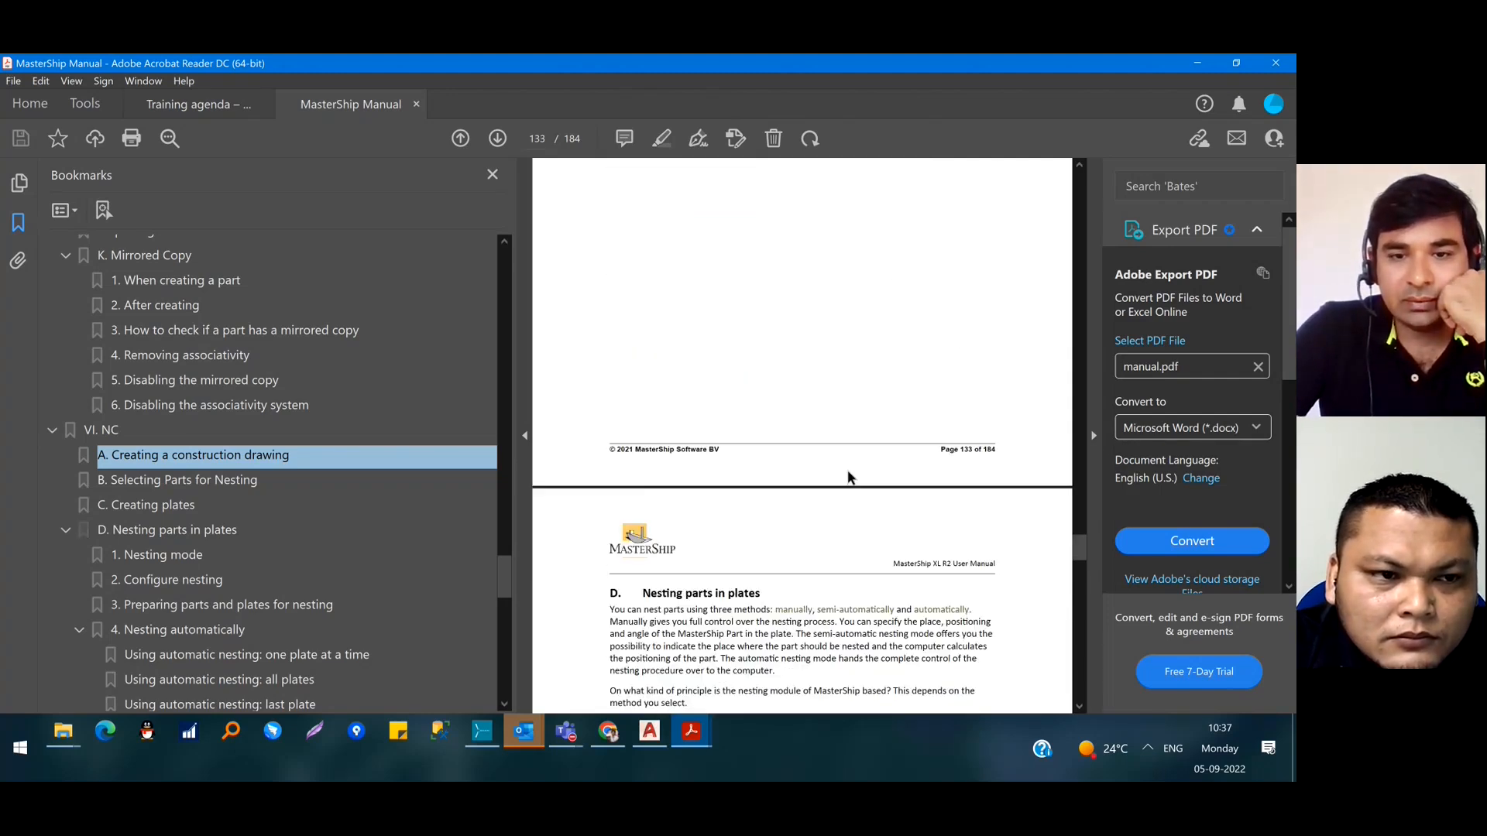
scroll(846, 464, down, 10)
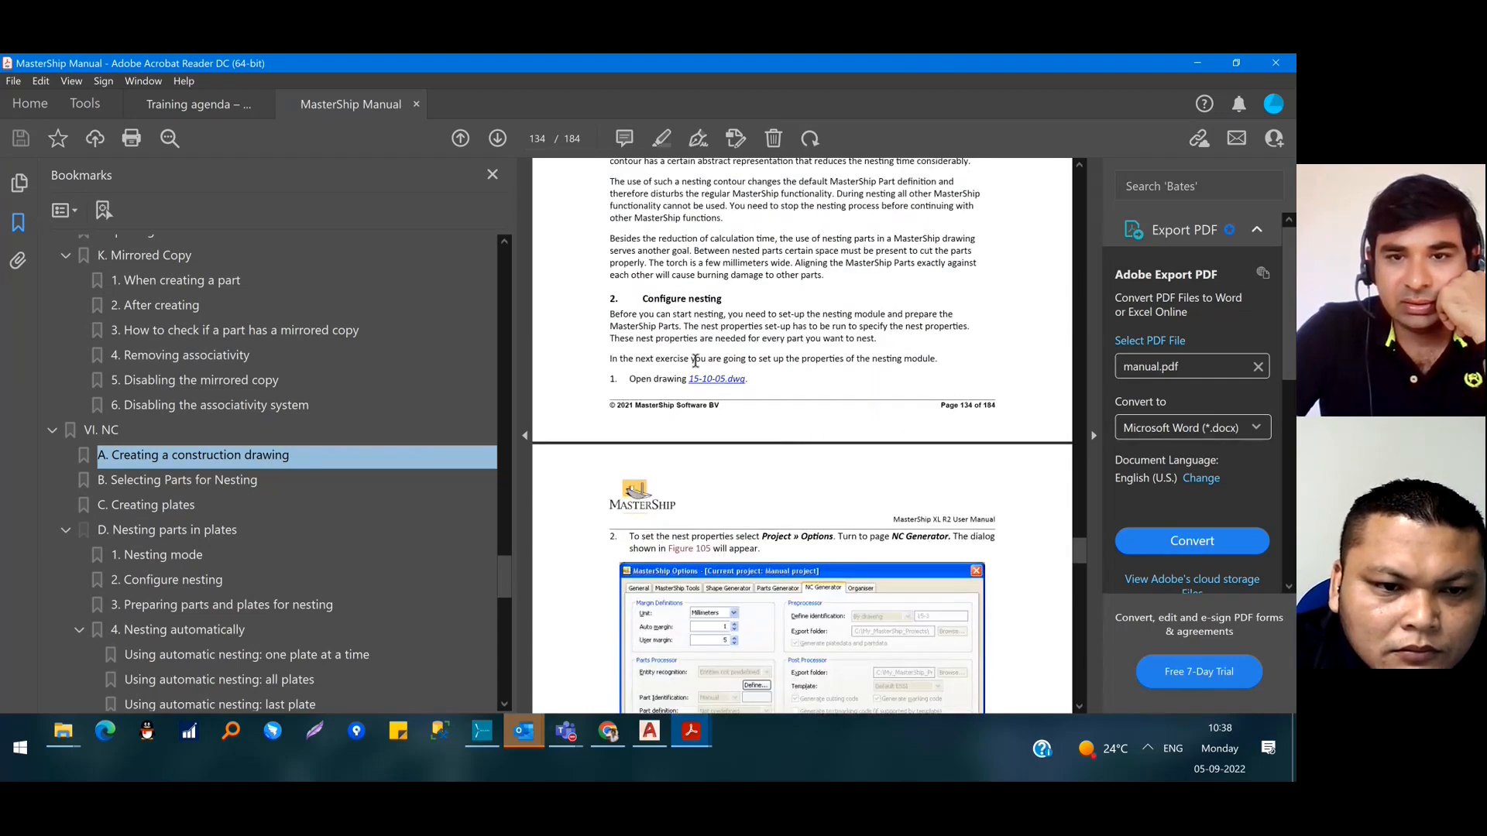
scroll(697, 361, down, 3)
scroll(713, 361, down, 15)
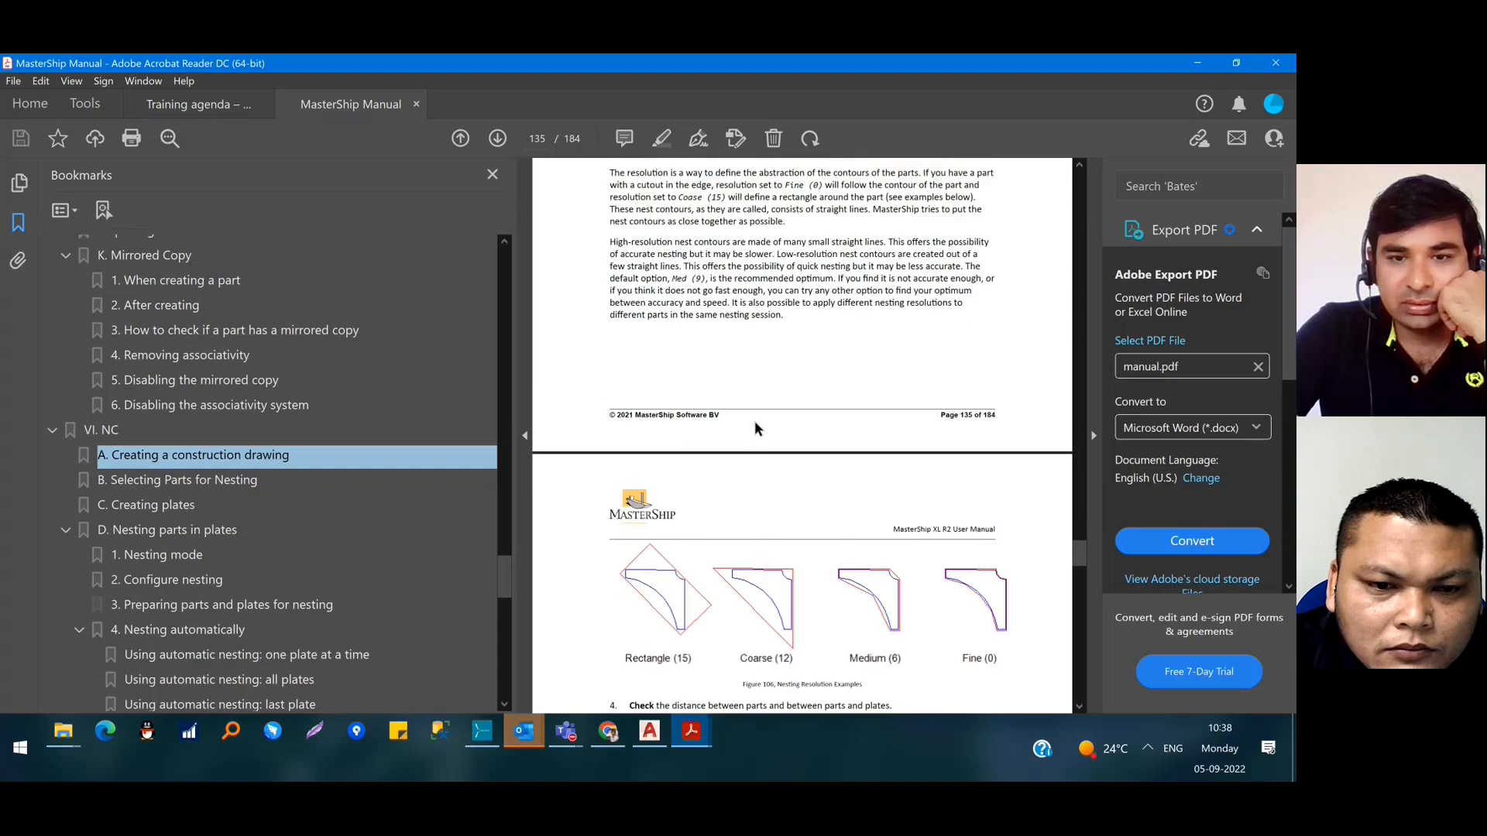
scroll(938, 359, down, 10)
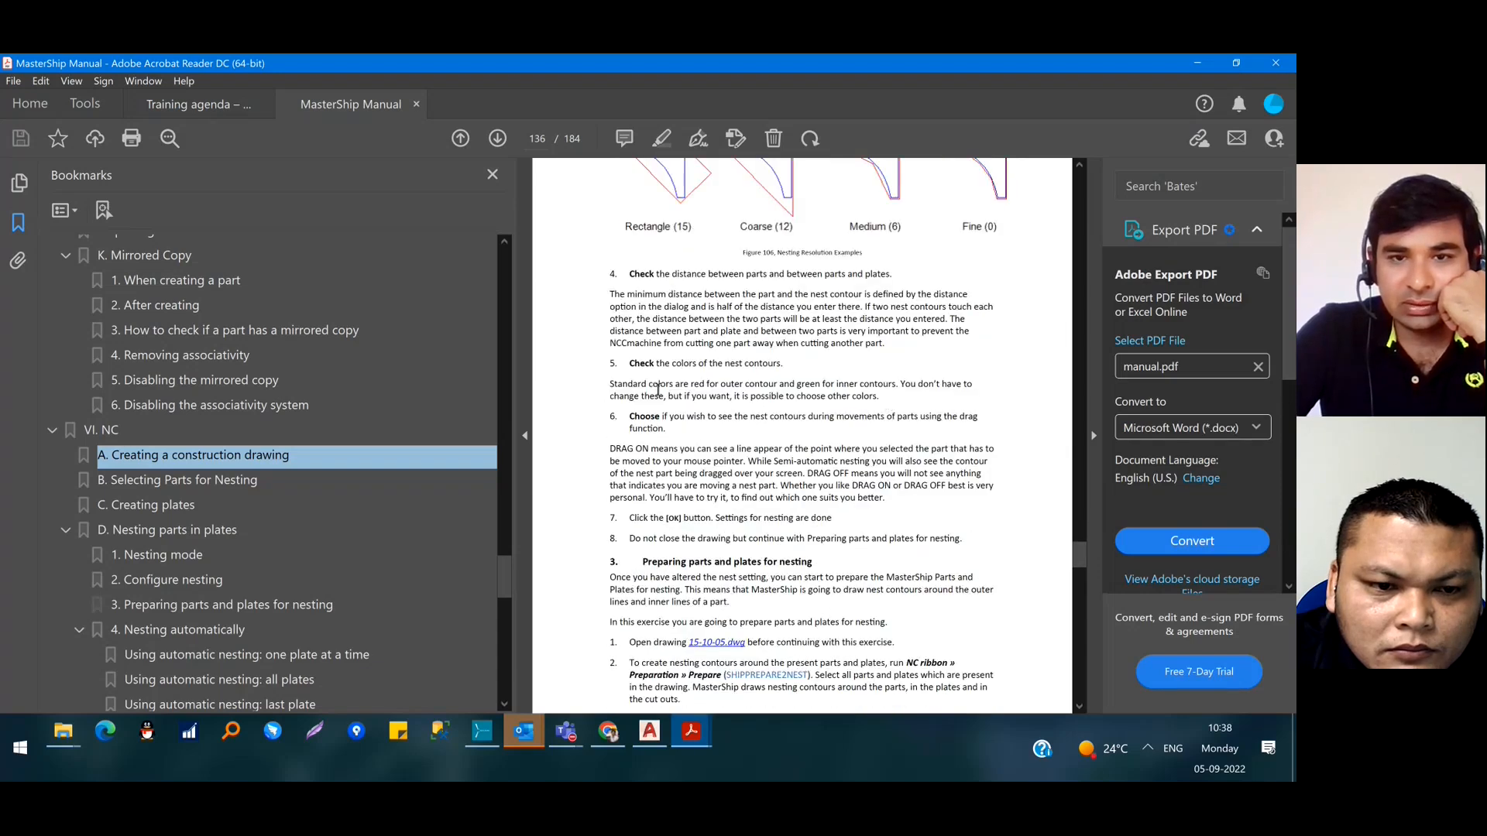
Read the manual's sections on preparing parts and on the automatic nesting methods, including last plate, quick nest and their comparison table
scroll(688, 433, down, 4)
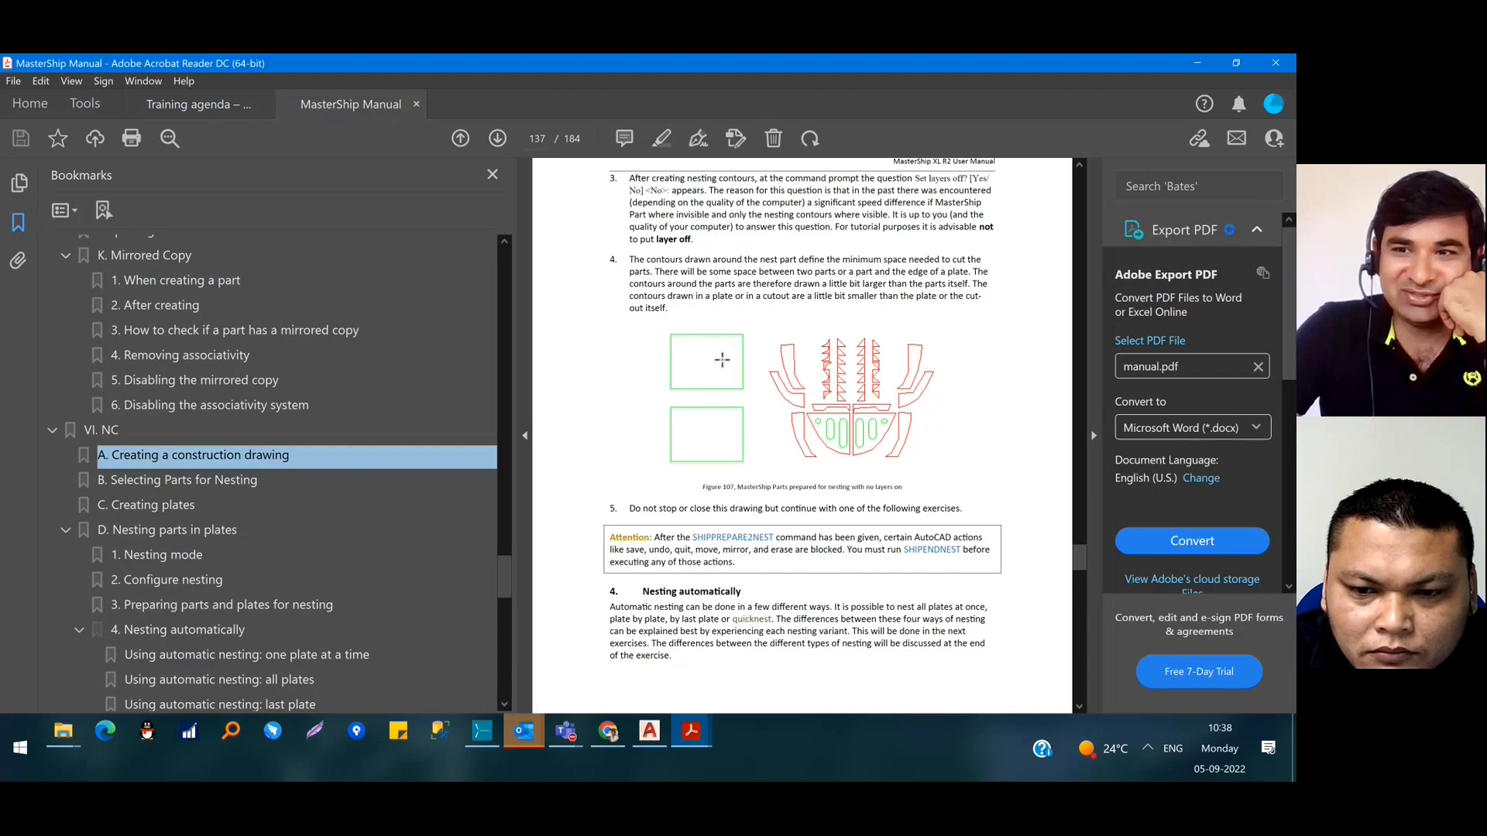
scroll(755, 431, down, 6)
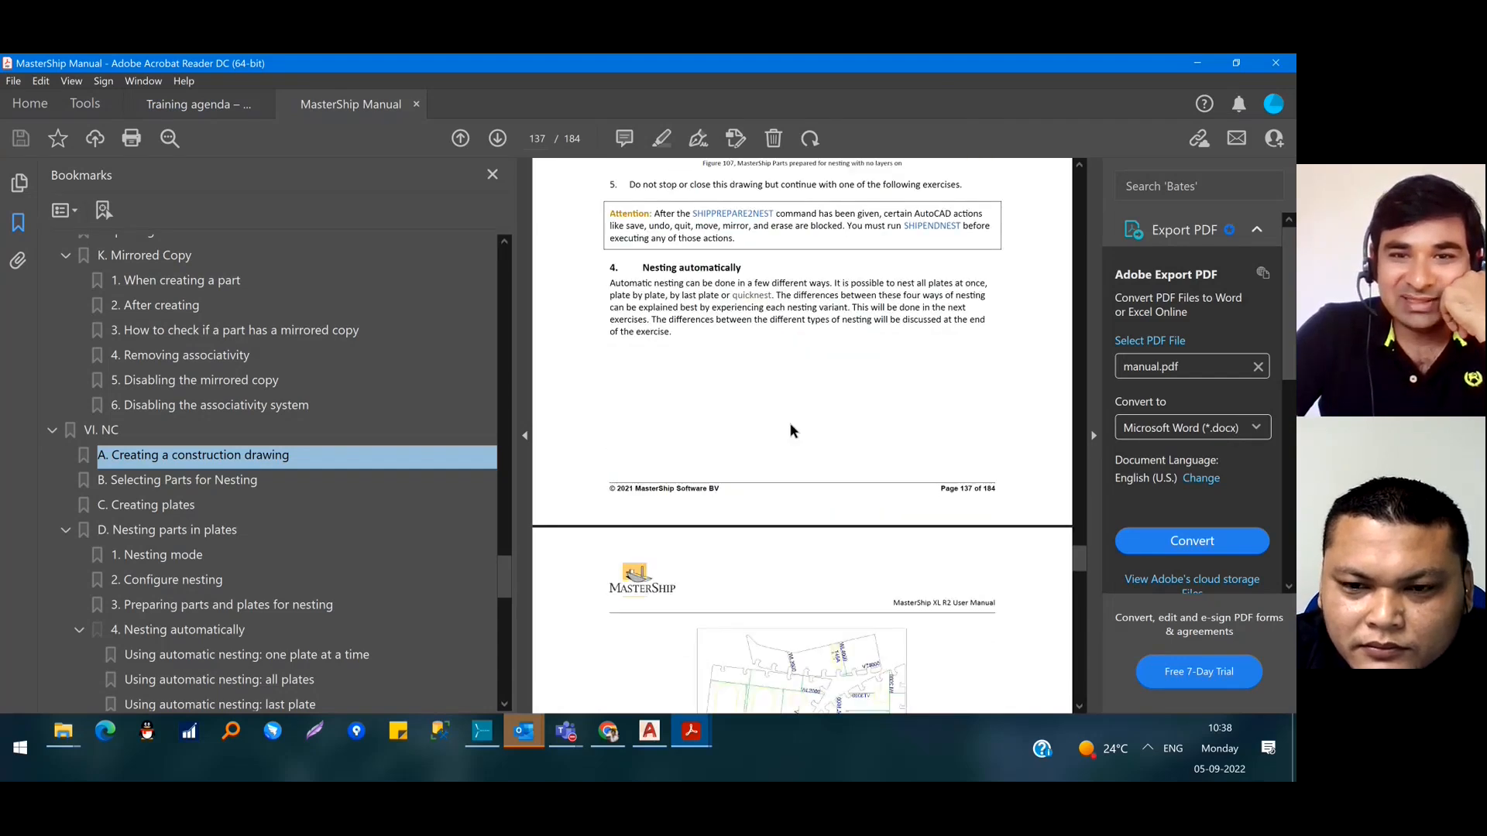
scroll(790, 430, down, 6)
scroll(798, 424, down, 15)
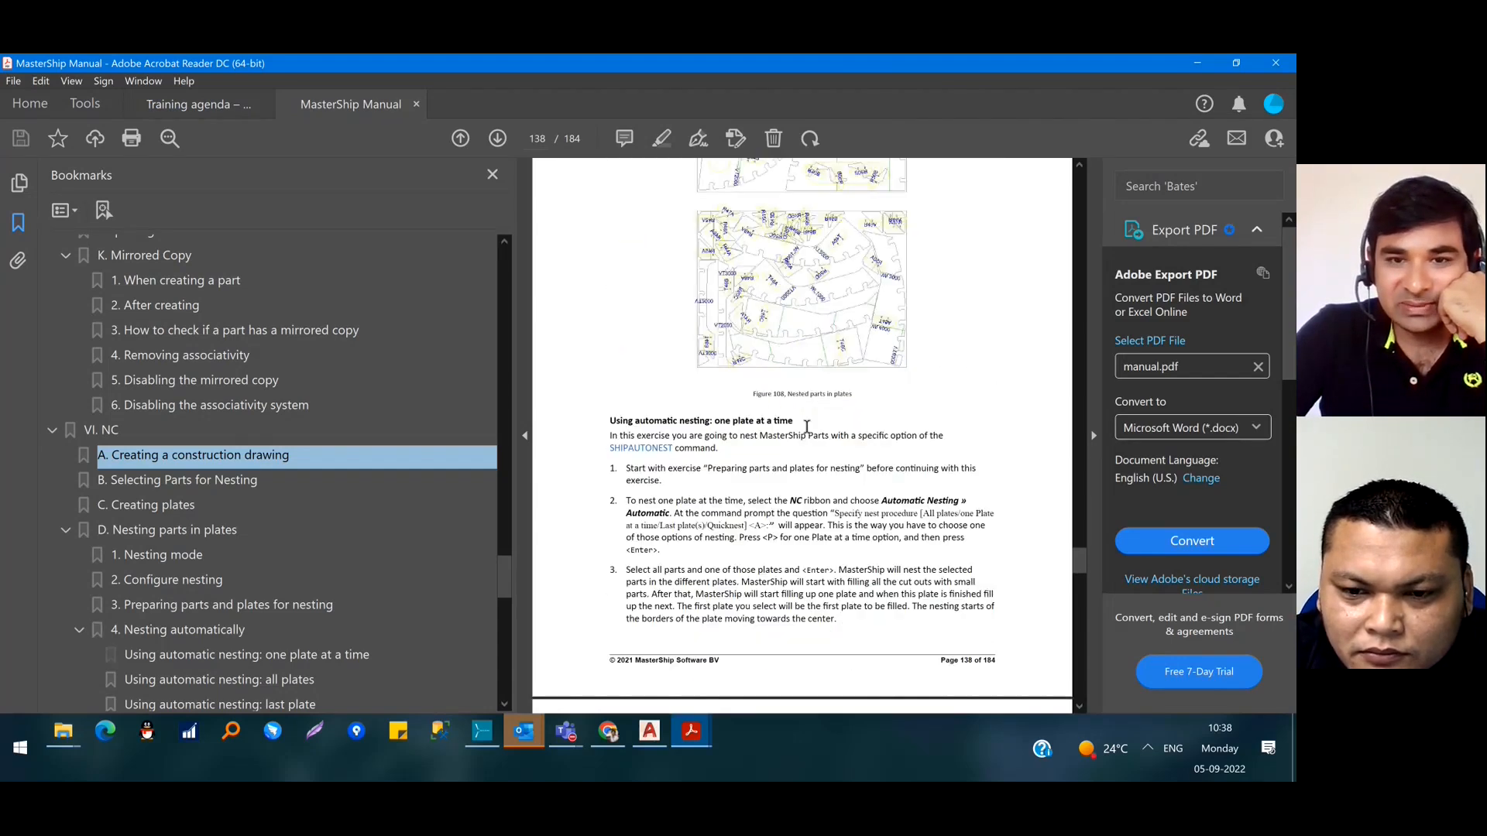
scroll(805, 432, down, 5)
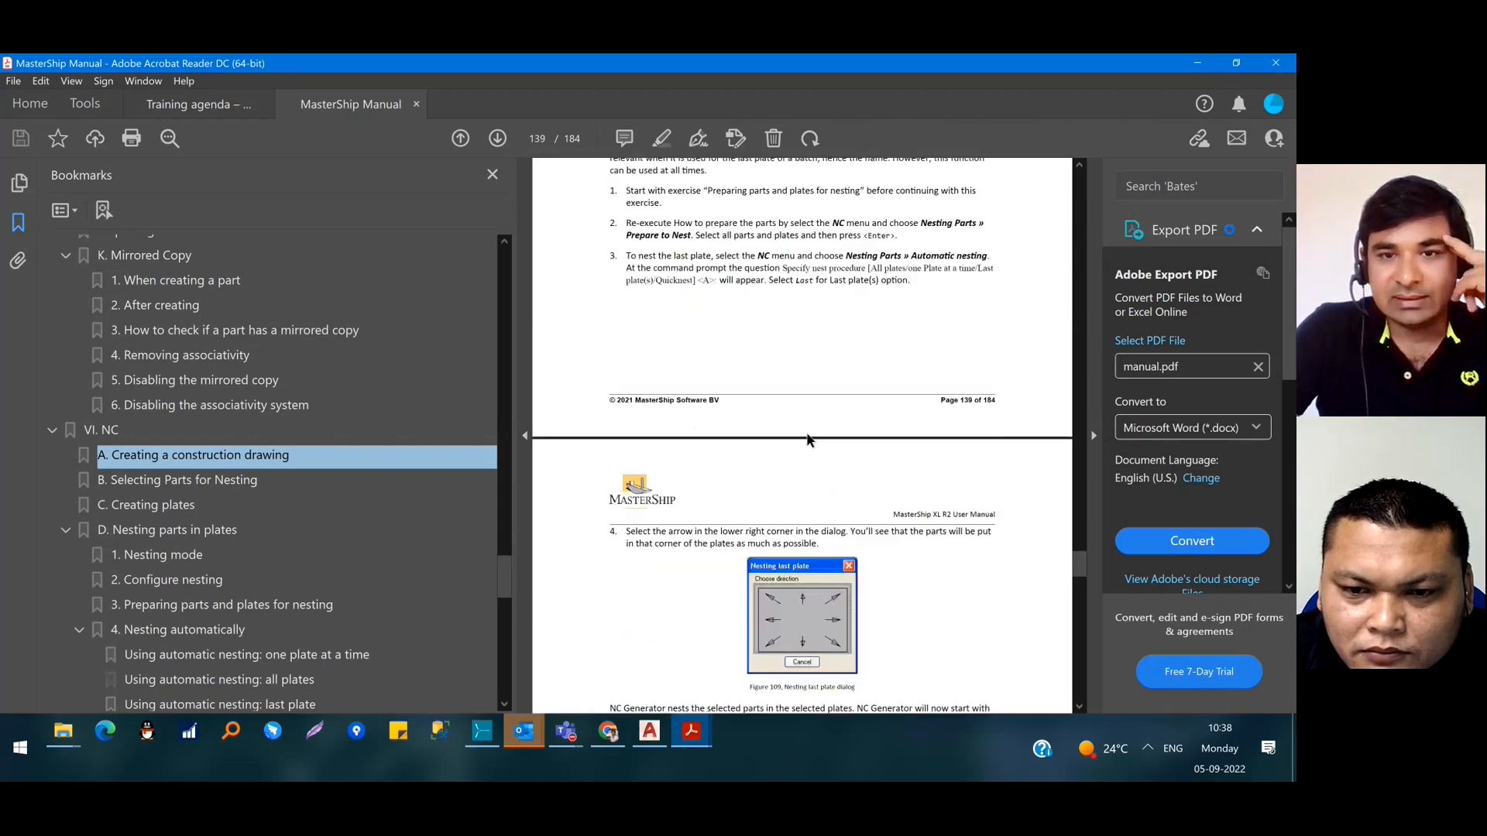
scroll(802, 440, up, 3)
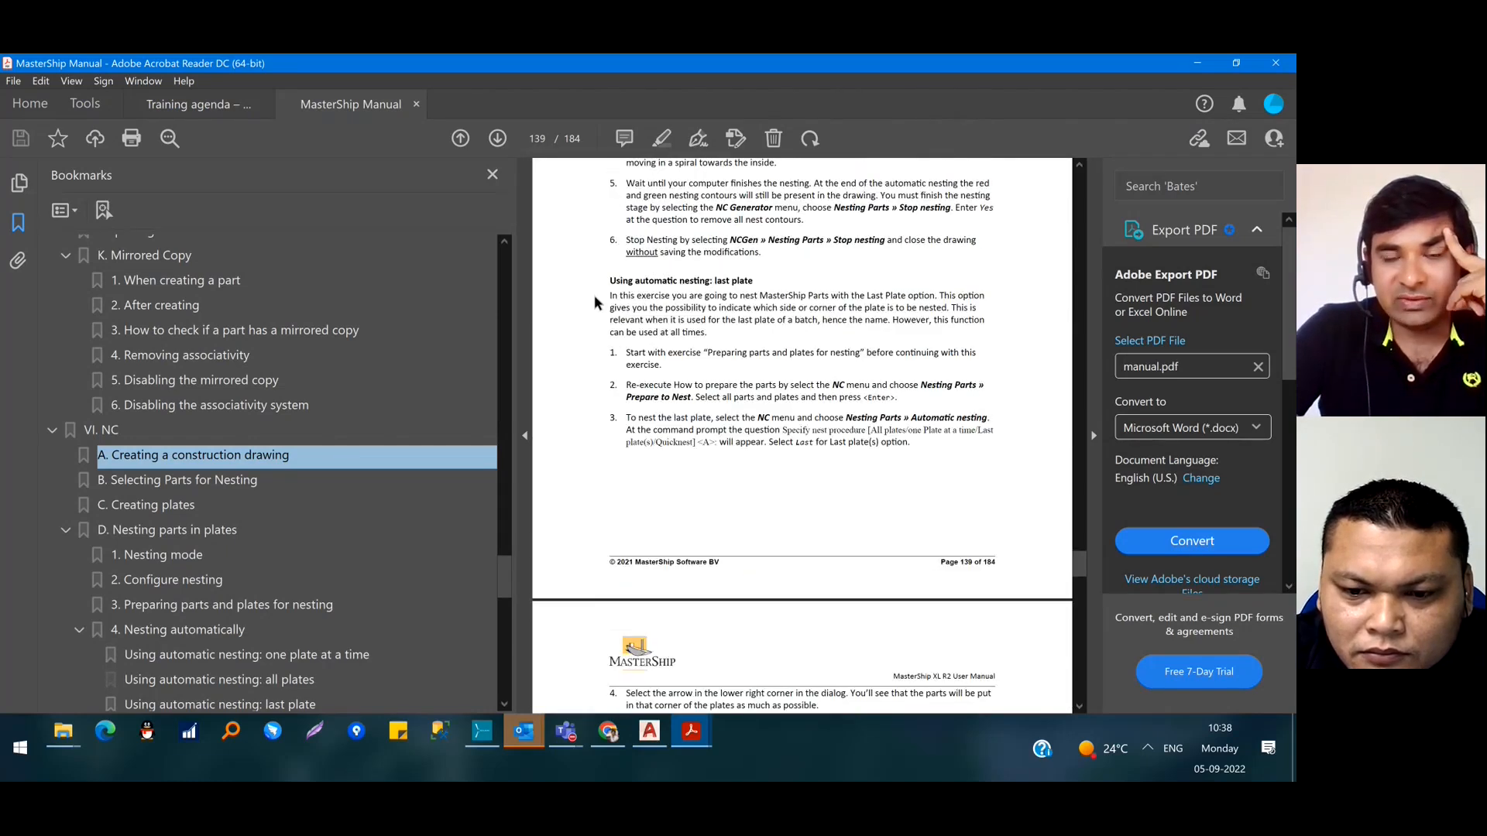
scroll(728, 288, down, 2)
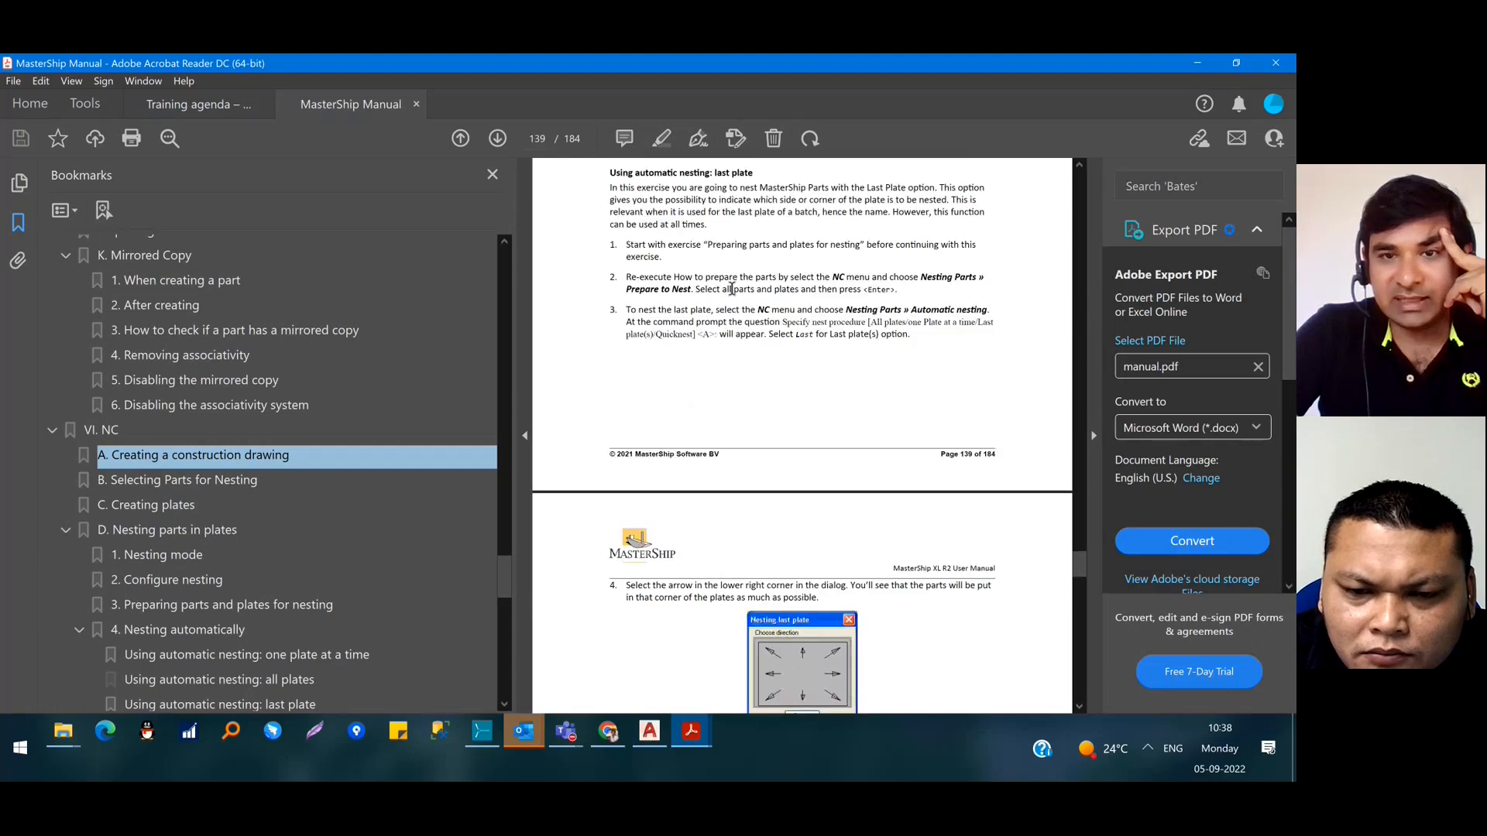
scroll(774, 473, down, 3)
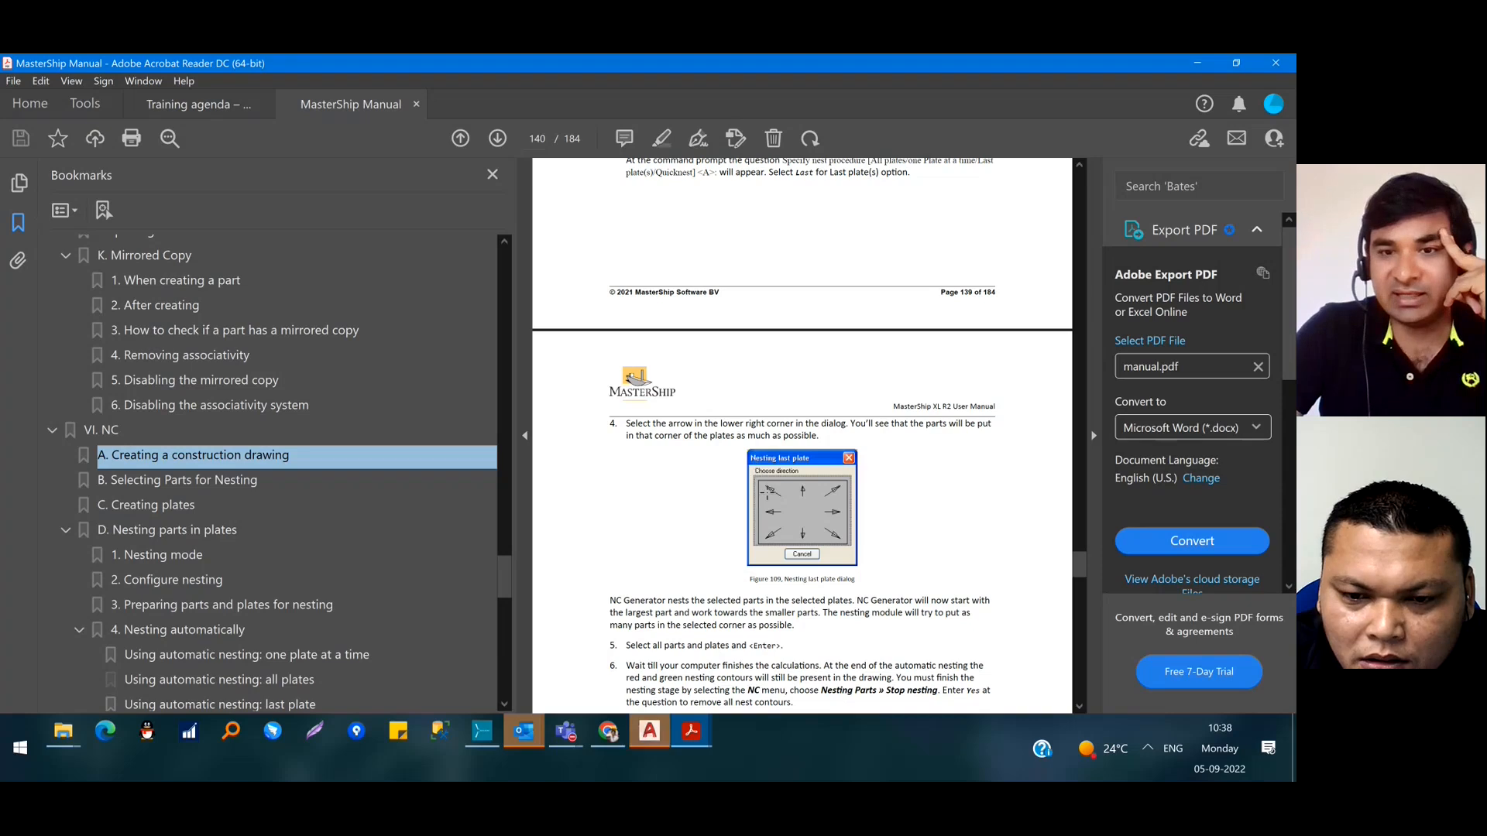
scroll(814, 508, down, 7)
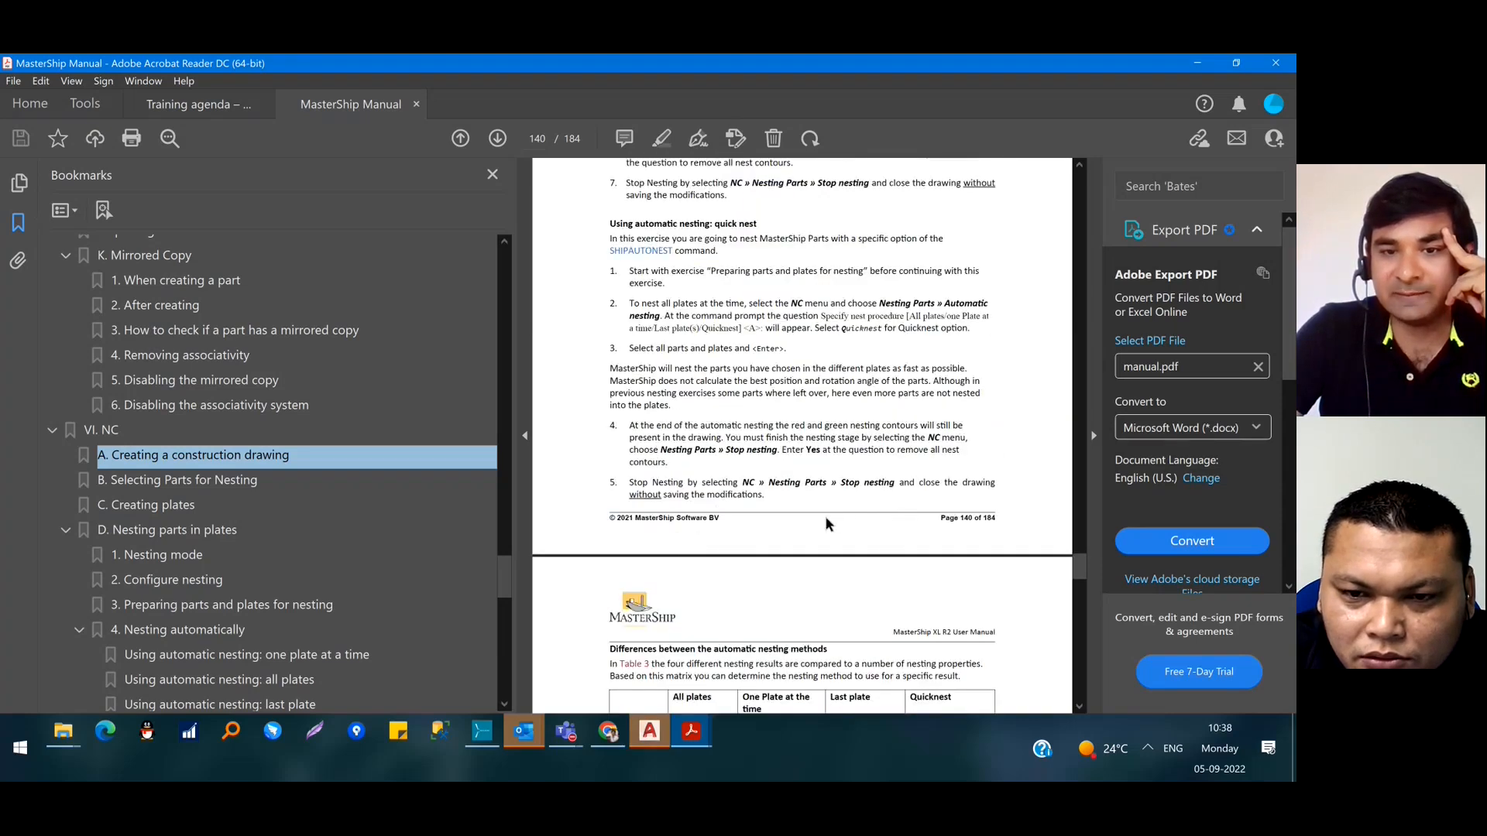
scroll(826, 524, down, 6)
scroll(830, 512, up, 3)
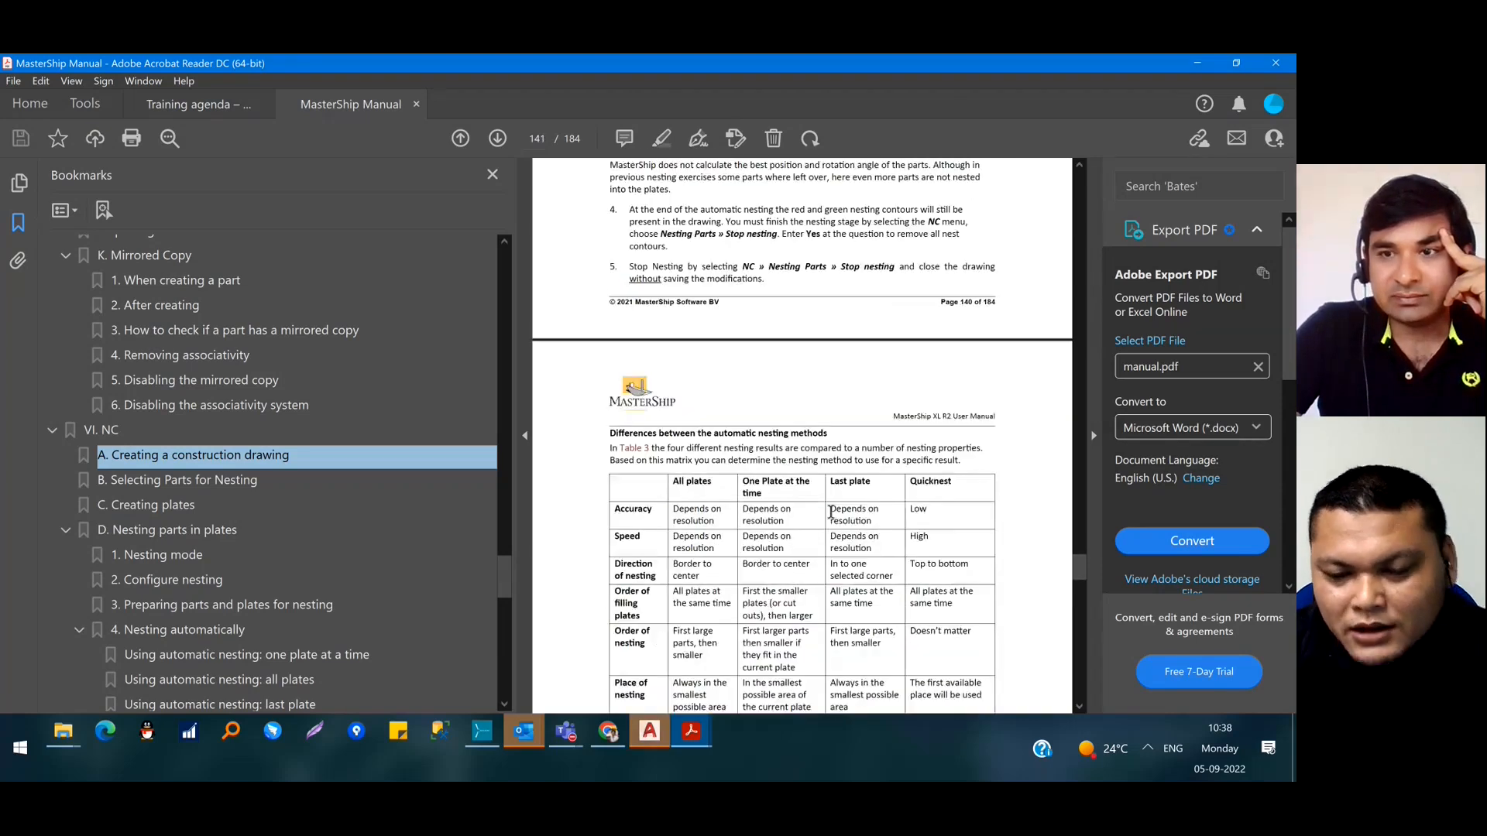
scroll(831, 512, up, 7)
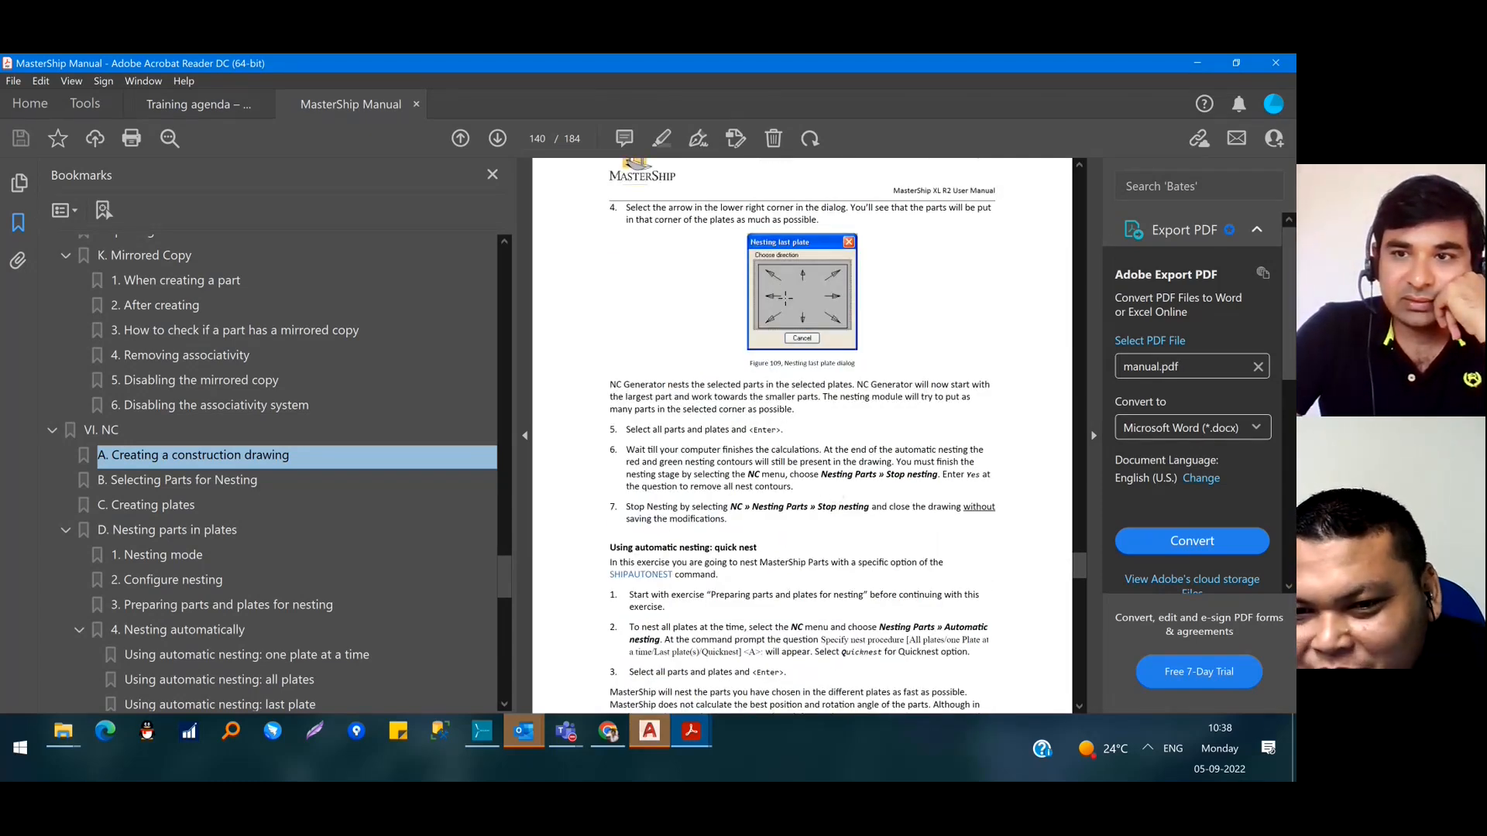
Switch back to AutoCAD, dismiss the MasterShip error message and examine the parts and plates after automatic nesting
mouse_move(651, 735)
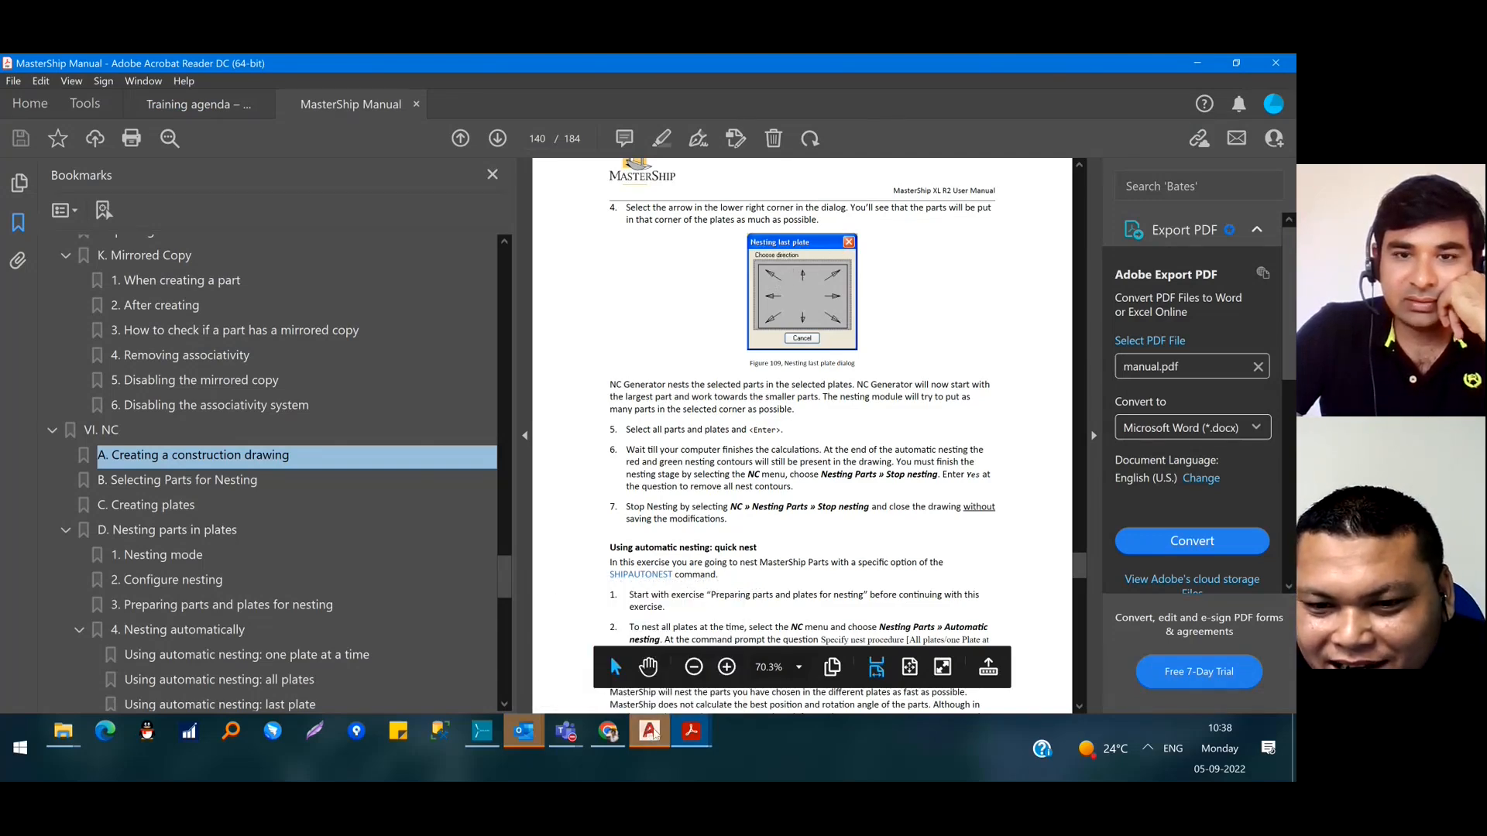
click(651, 734)
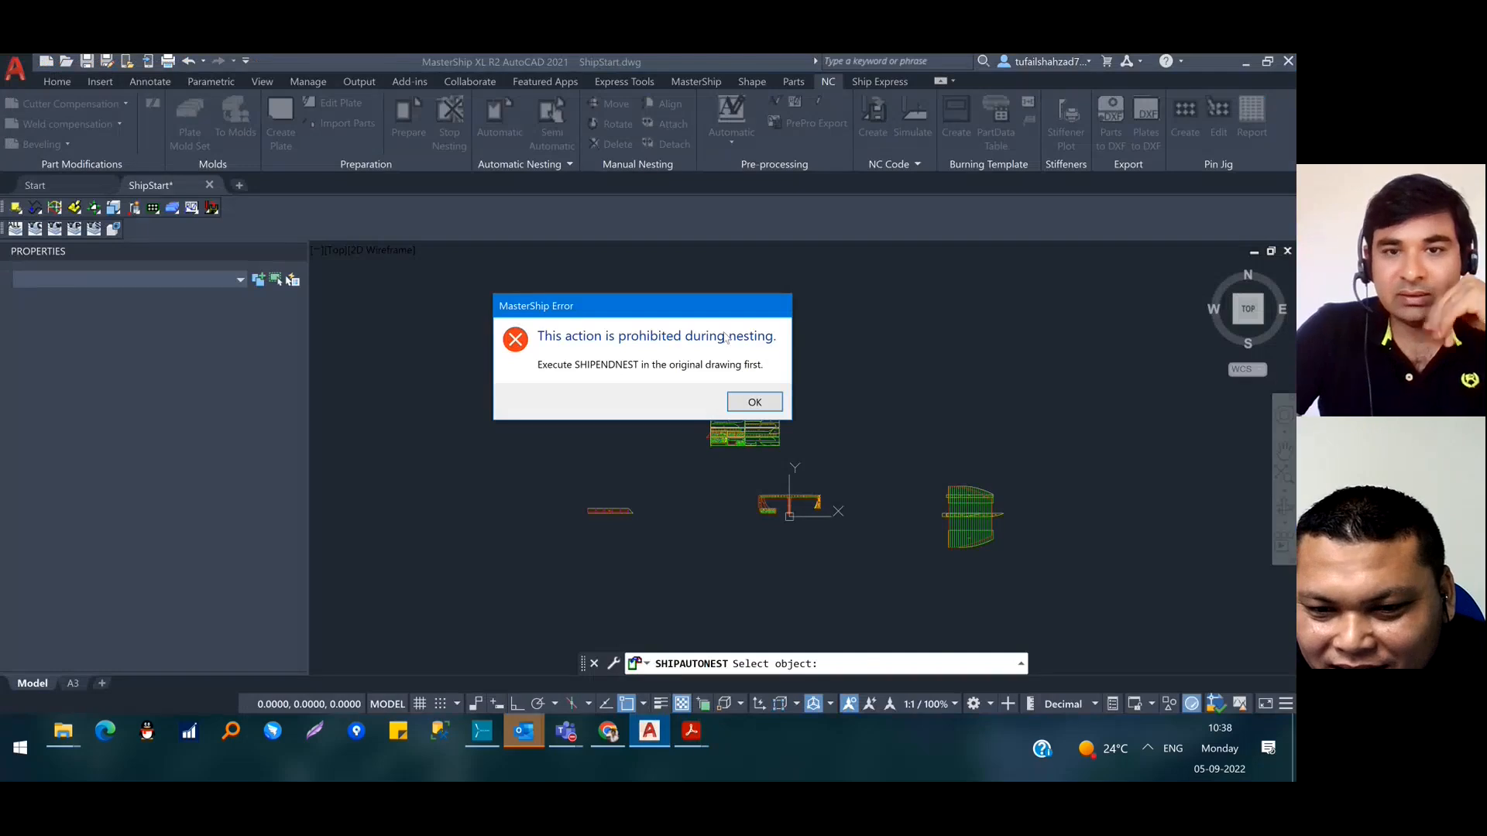
click(758, 405)
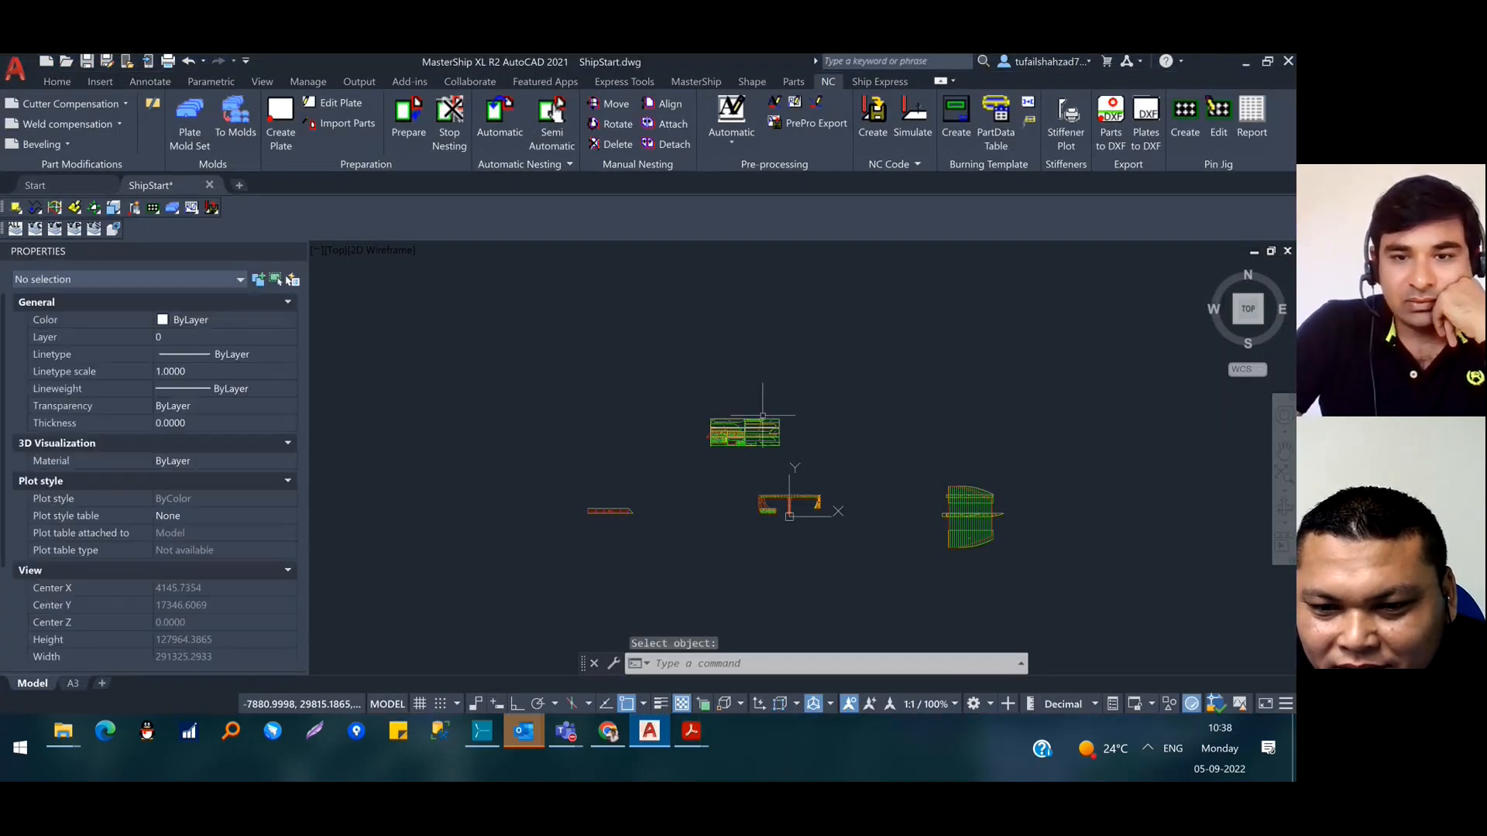
scroll(782, 519, up, 5)
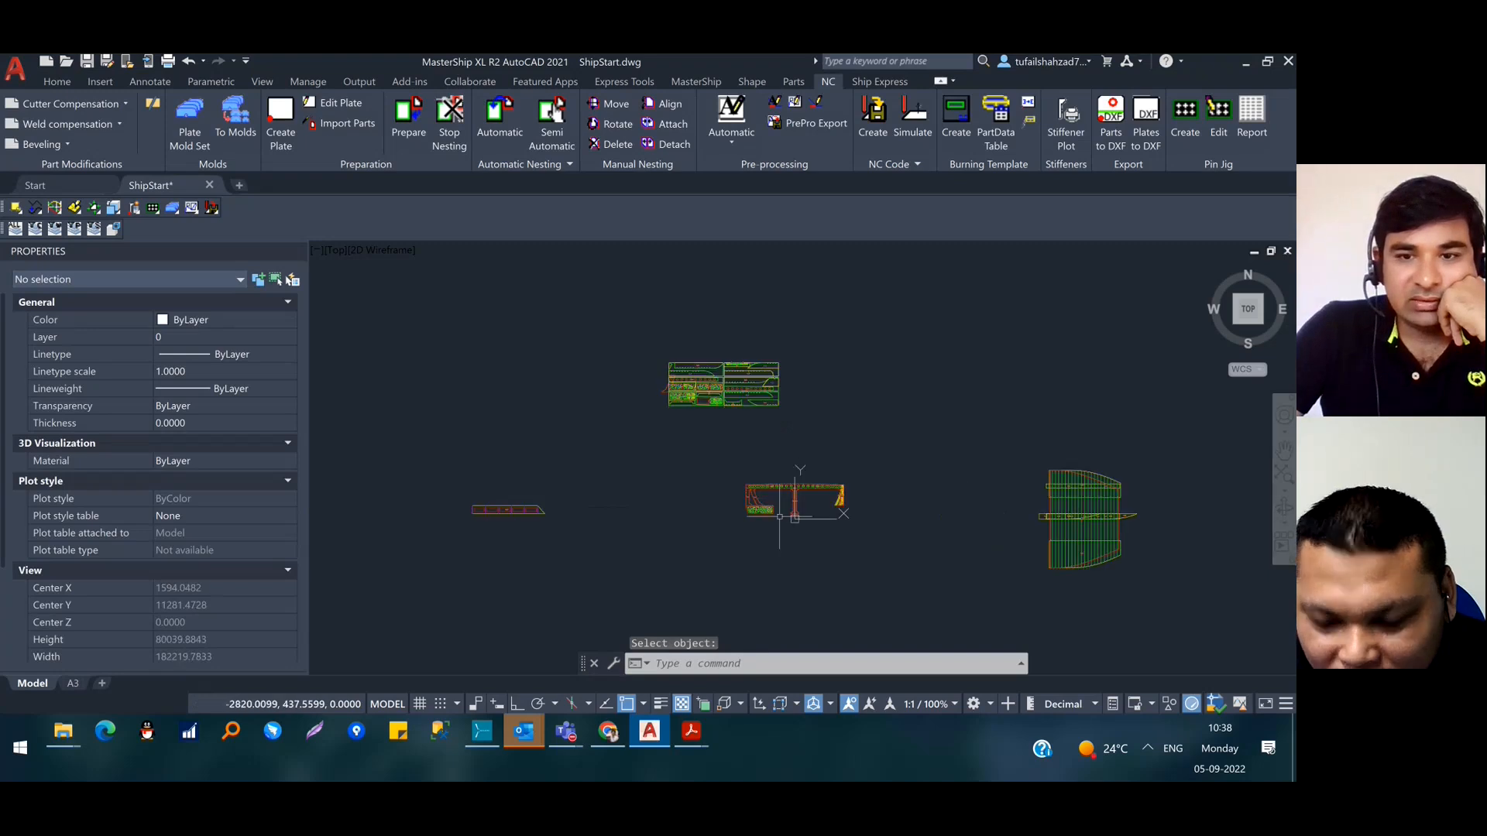
scroll(780, 530, down, 5)
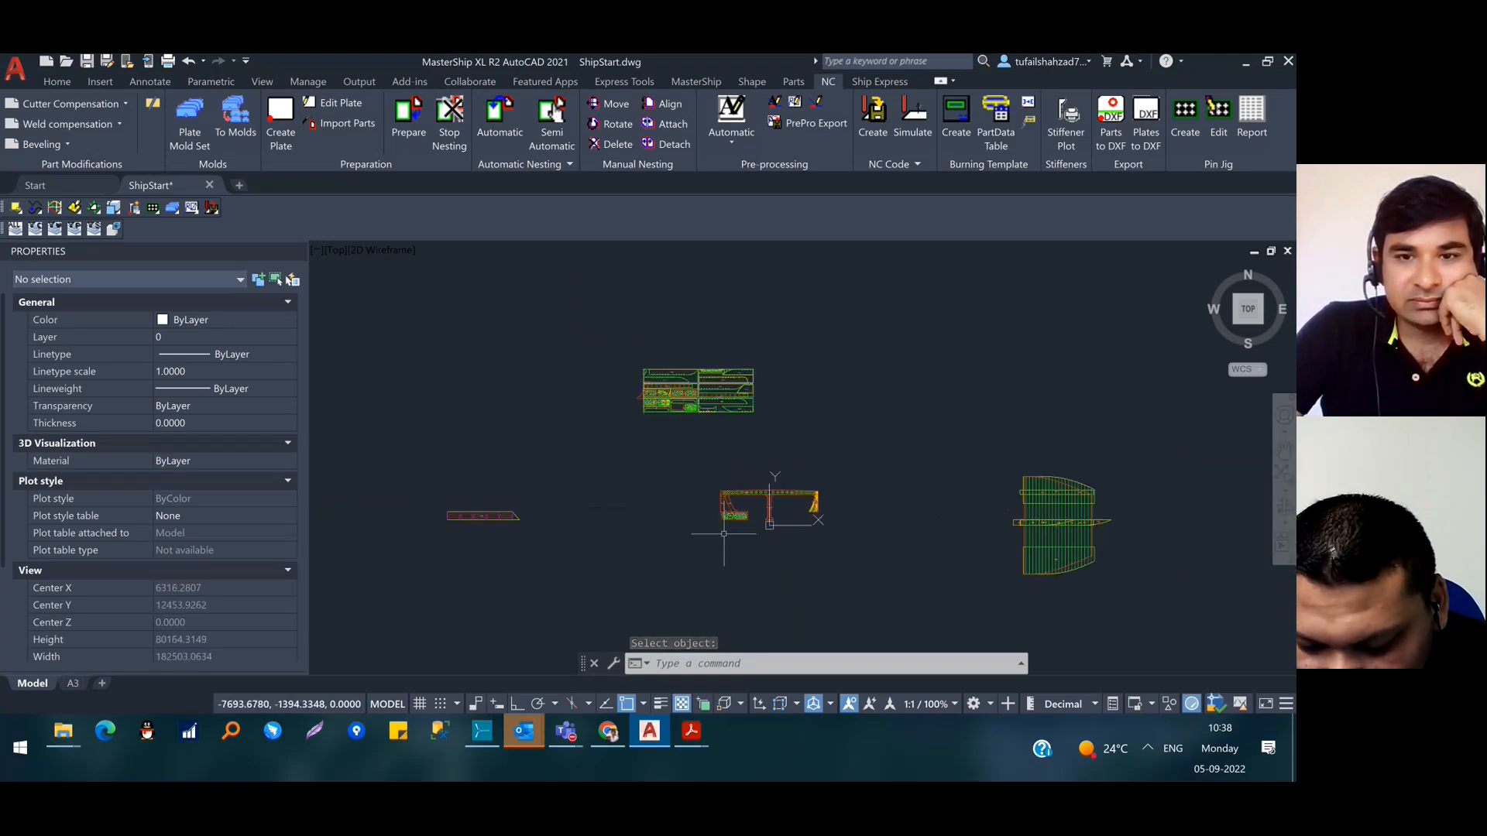
Create one STEEL plate with identification 11, thickness 8, length 10000 and width 2500, and insert it in empty space near the nested plates
click(287, 140)
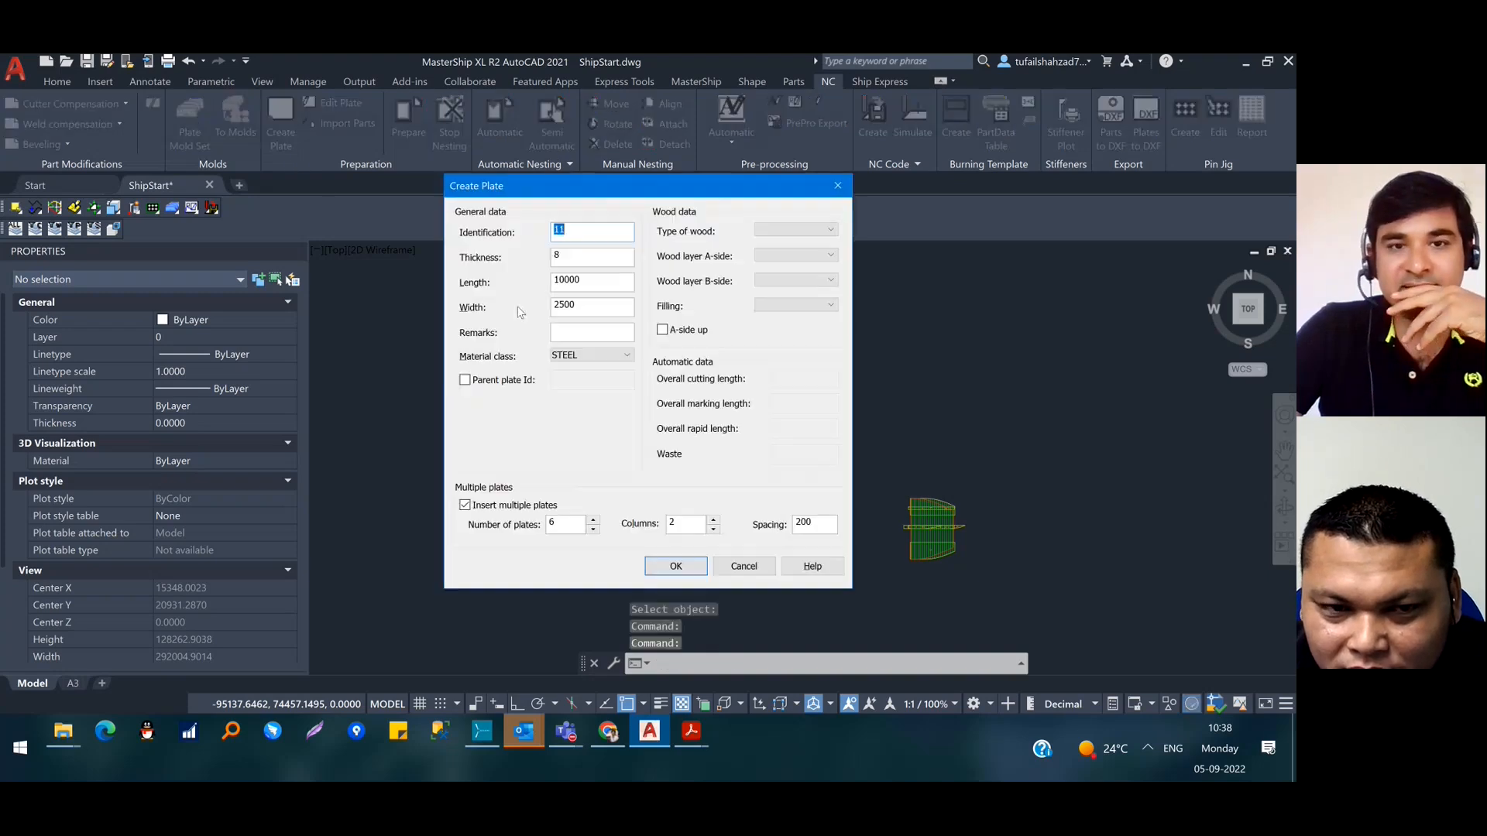
click(576, 254)
drag(576, 254, 544, 257)
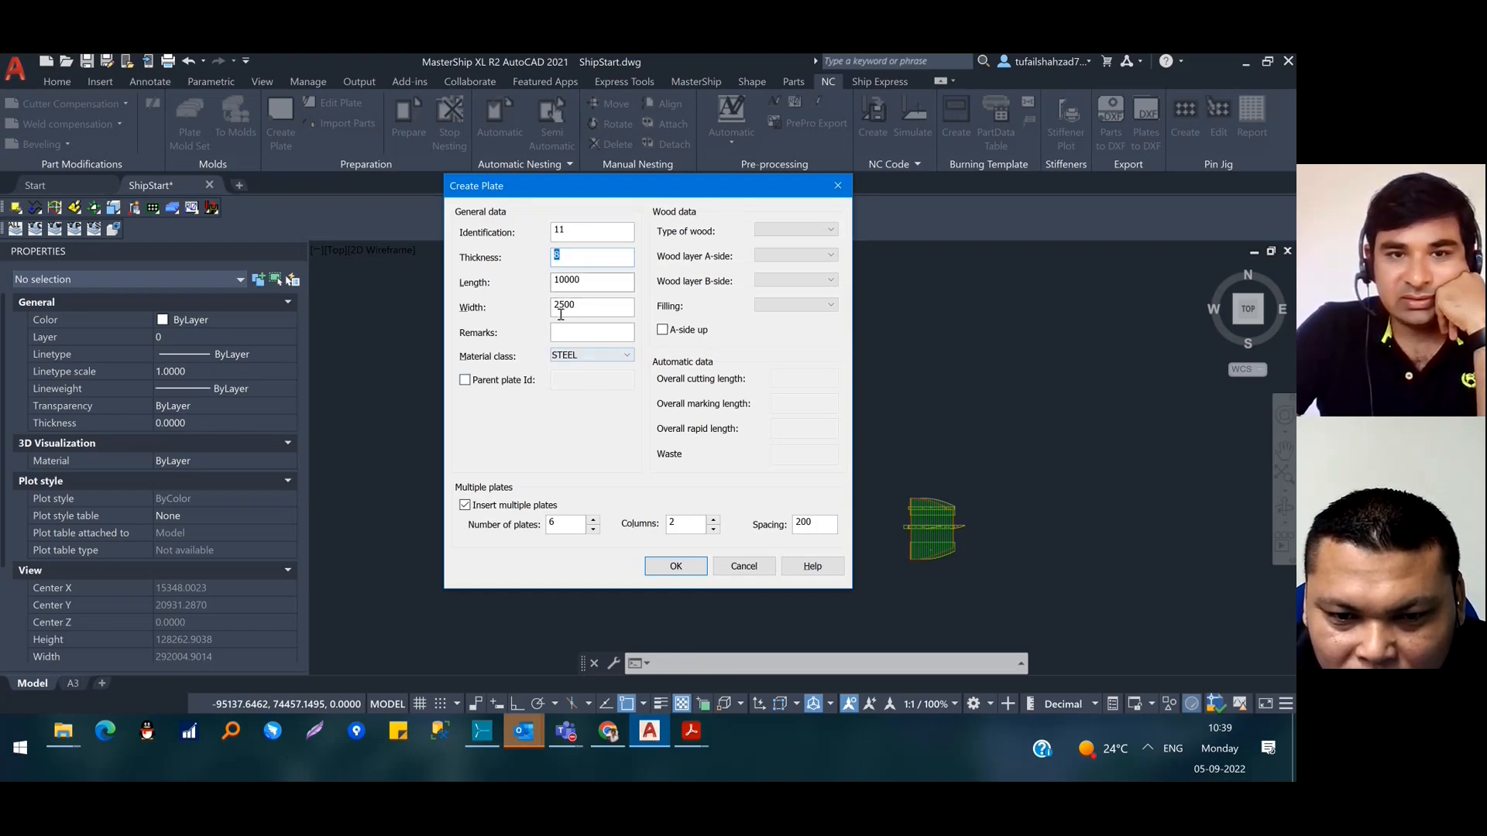
double_click(553, 523)
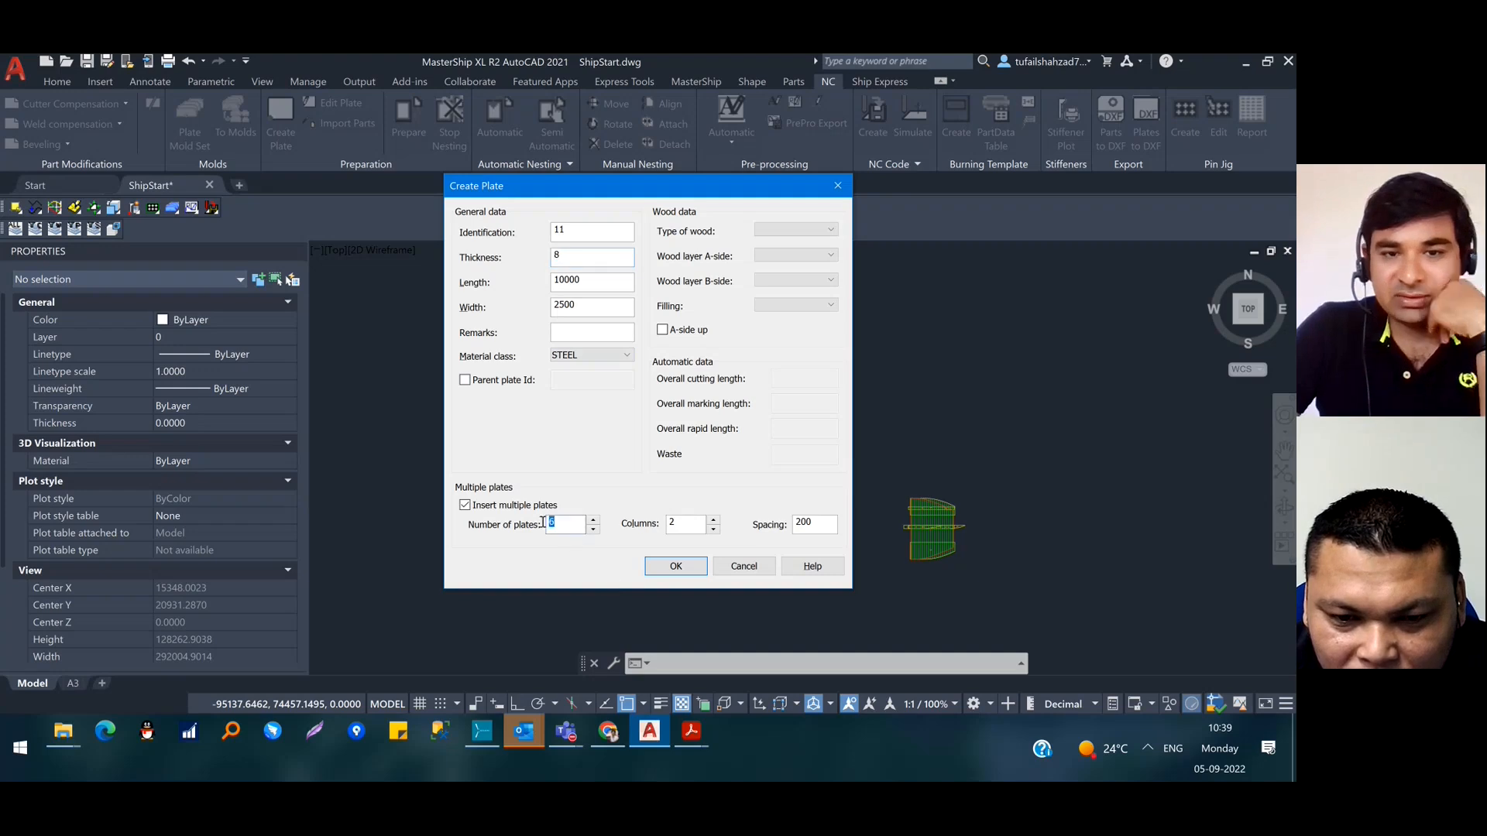
text(1)
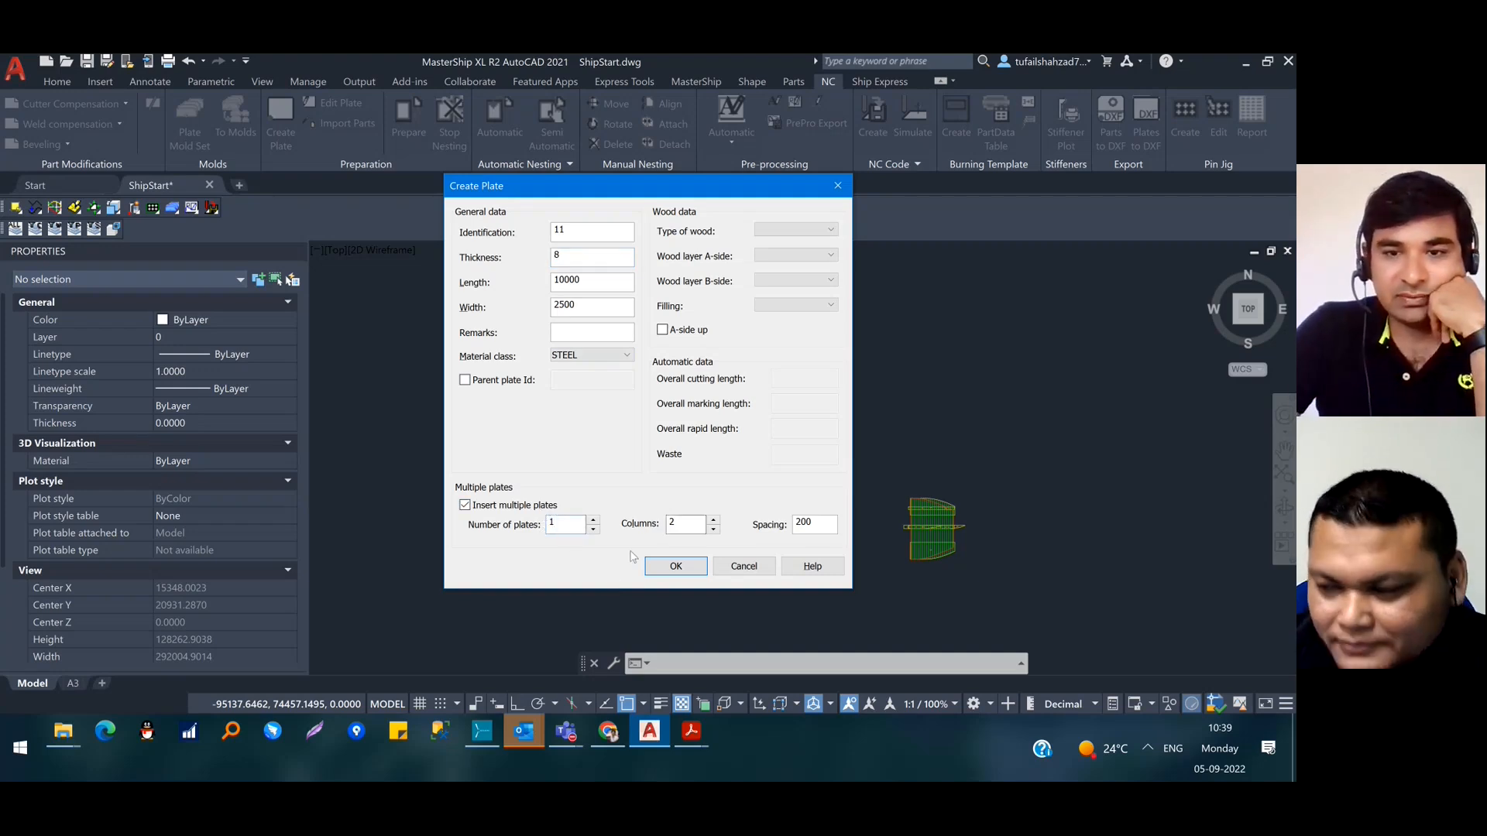
click(664, 563)
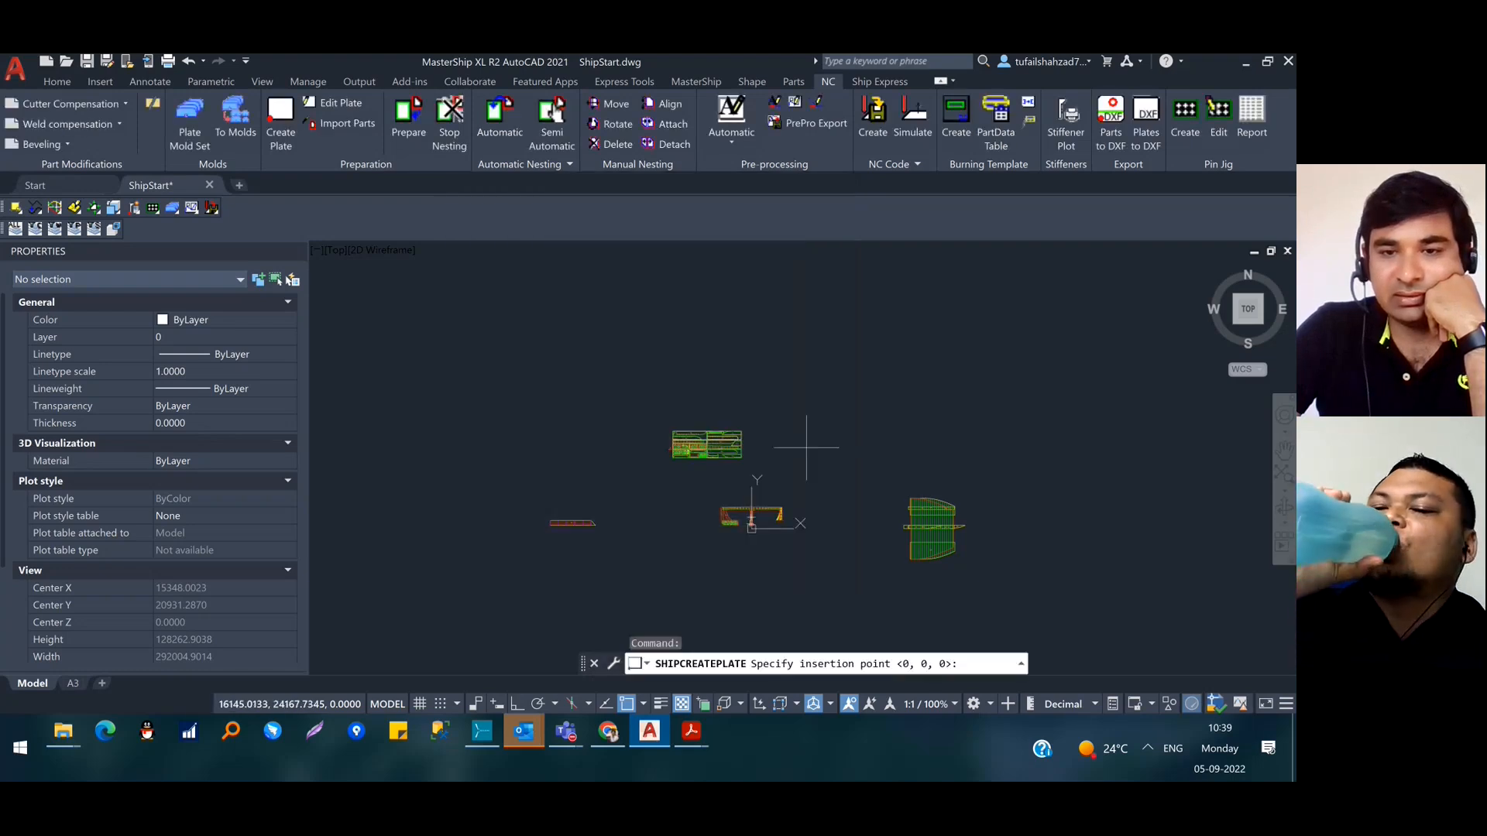
key(Return)
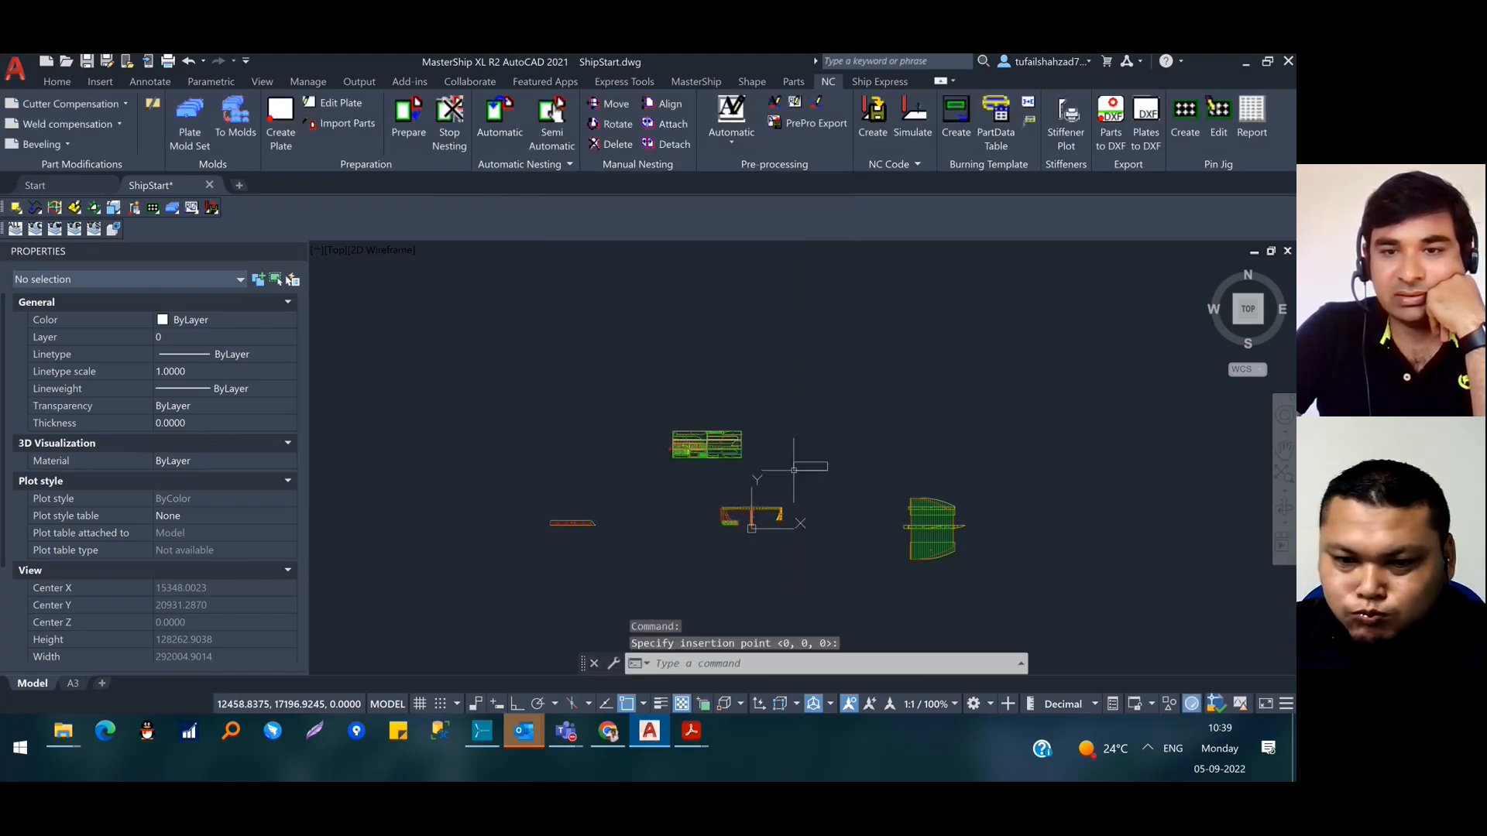
Prepare all parts and plates in the drawing for nesting again, without turning off the layers
scroll(756, 547, up, 2)
scroll(756, 547, down, 2)
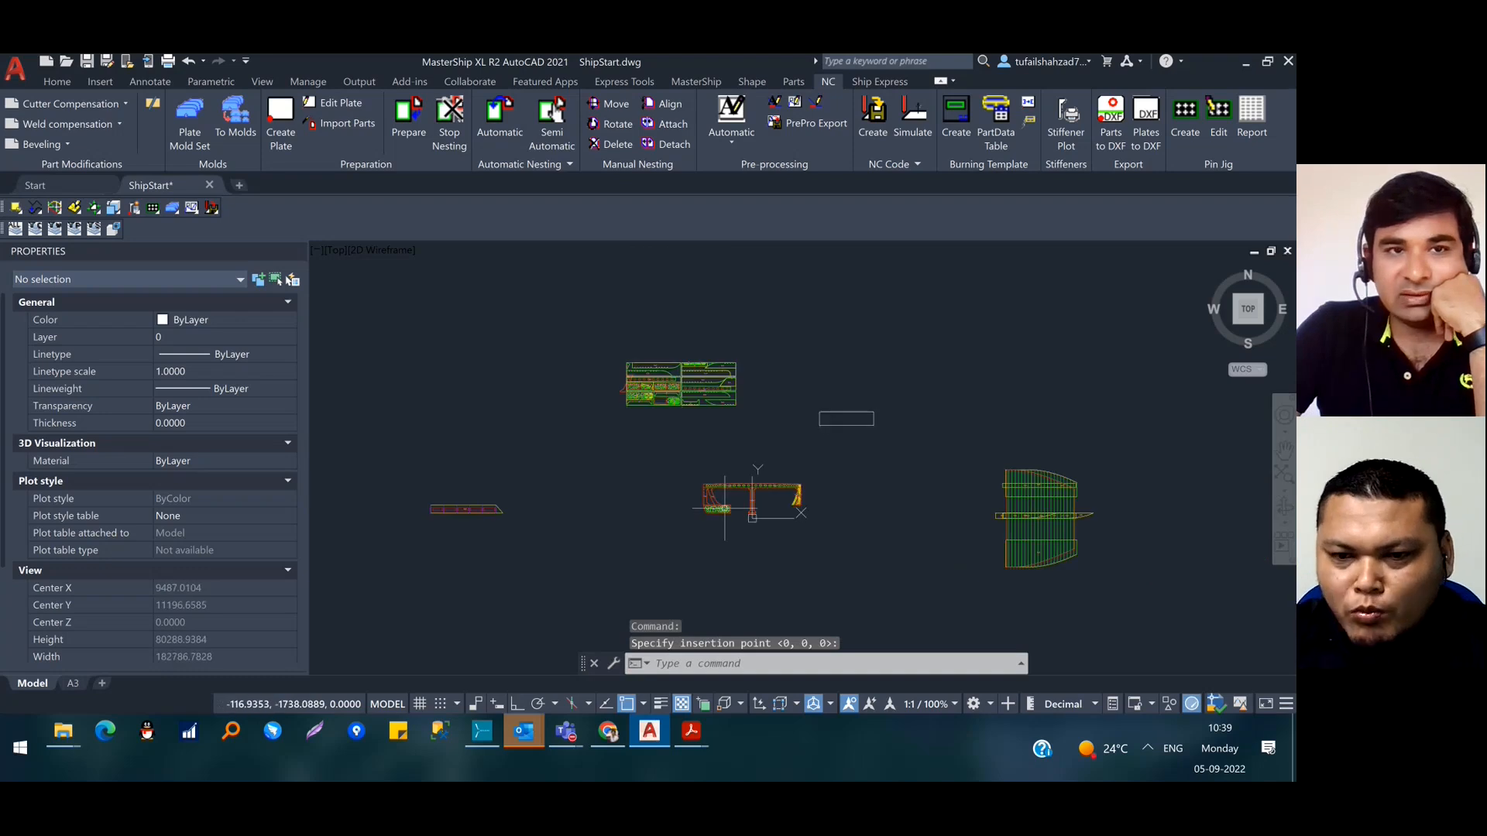
click(403, 122)
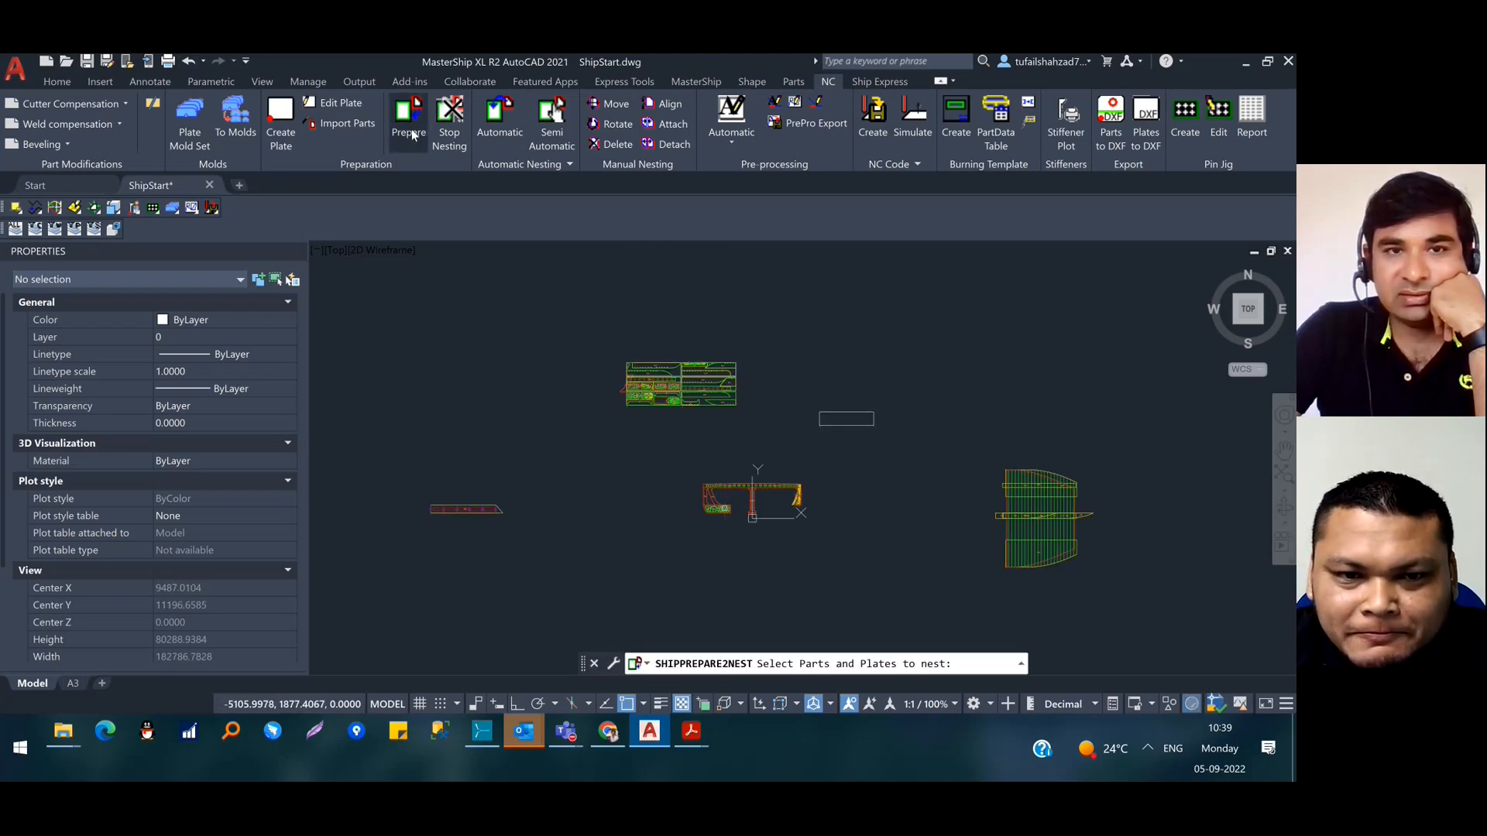
click(383, 326)
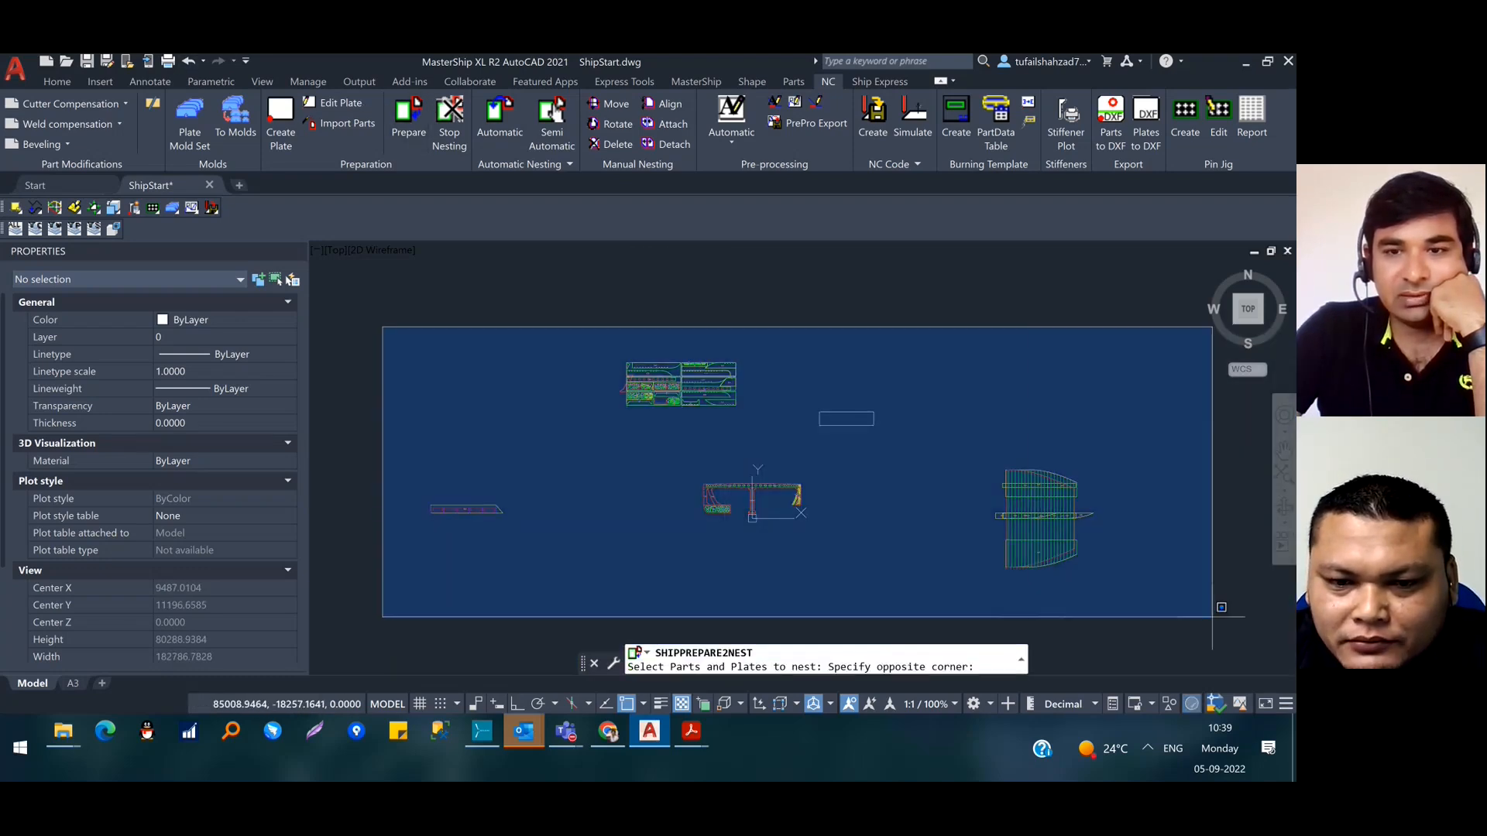
click(1212, 617)
key(Return)
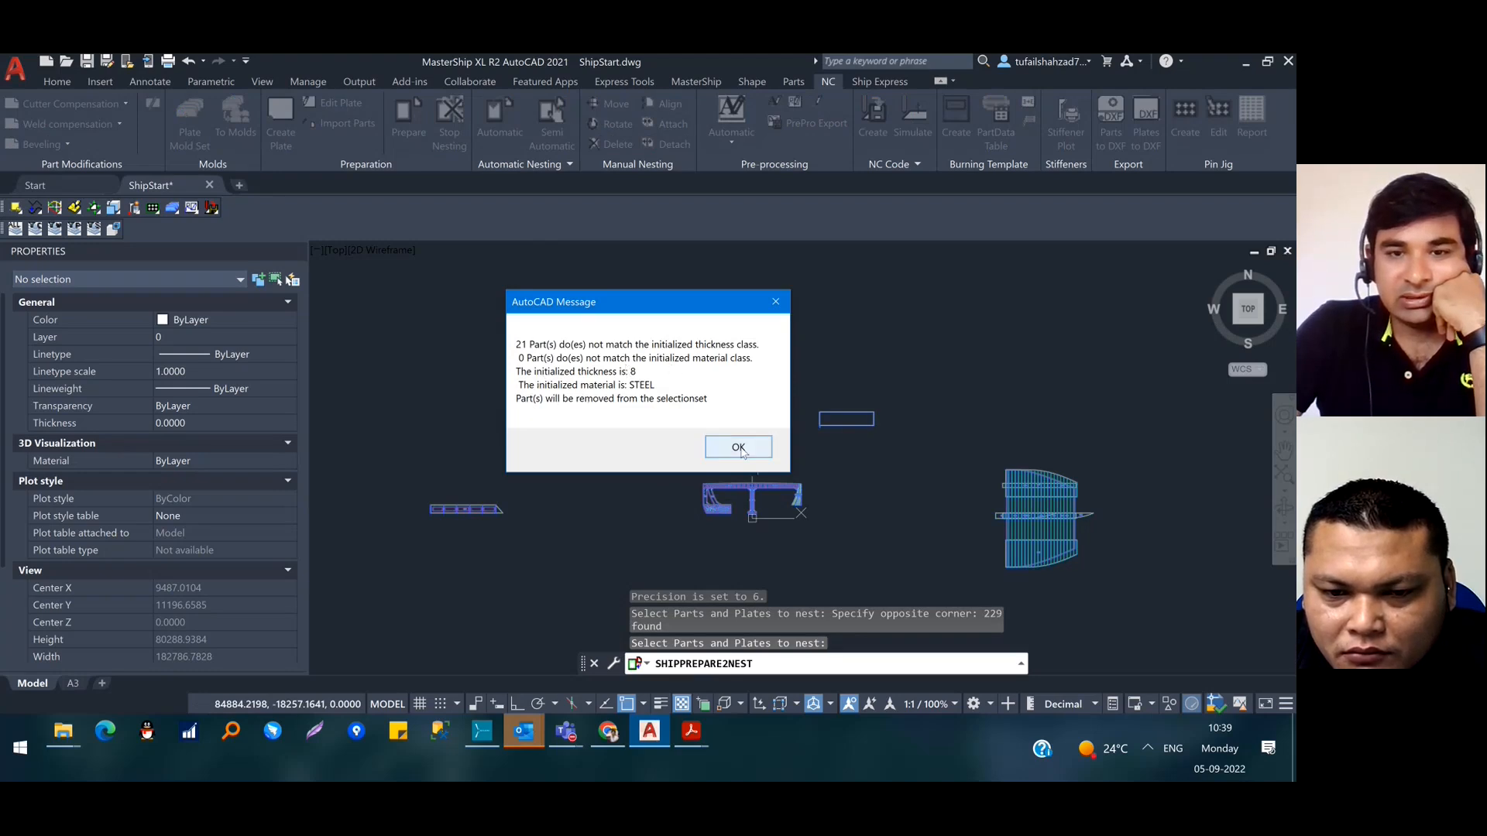
click(738, 448)
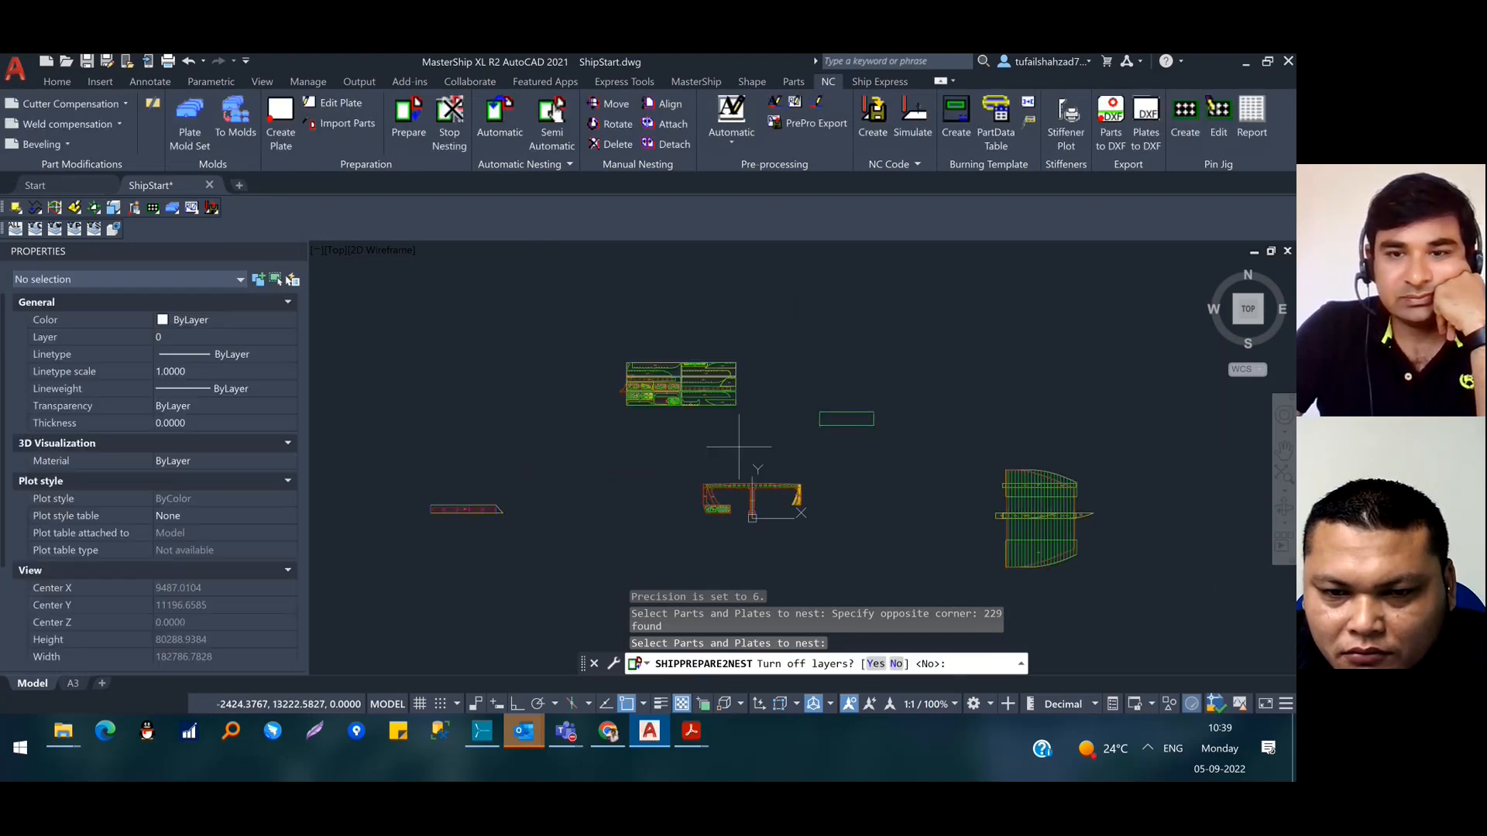
click(896, 663)
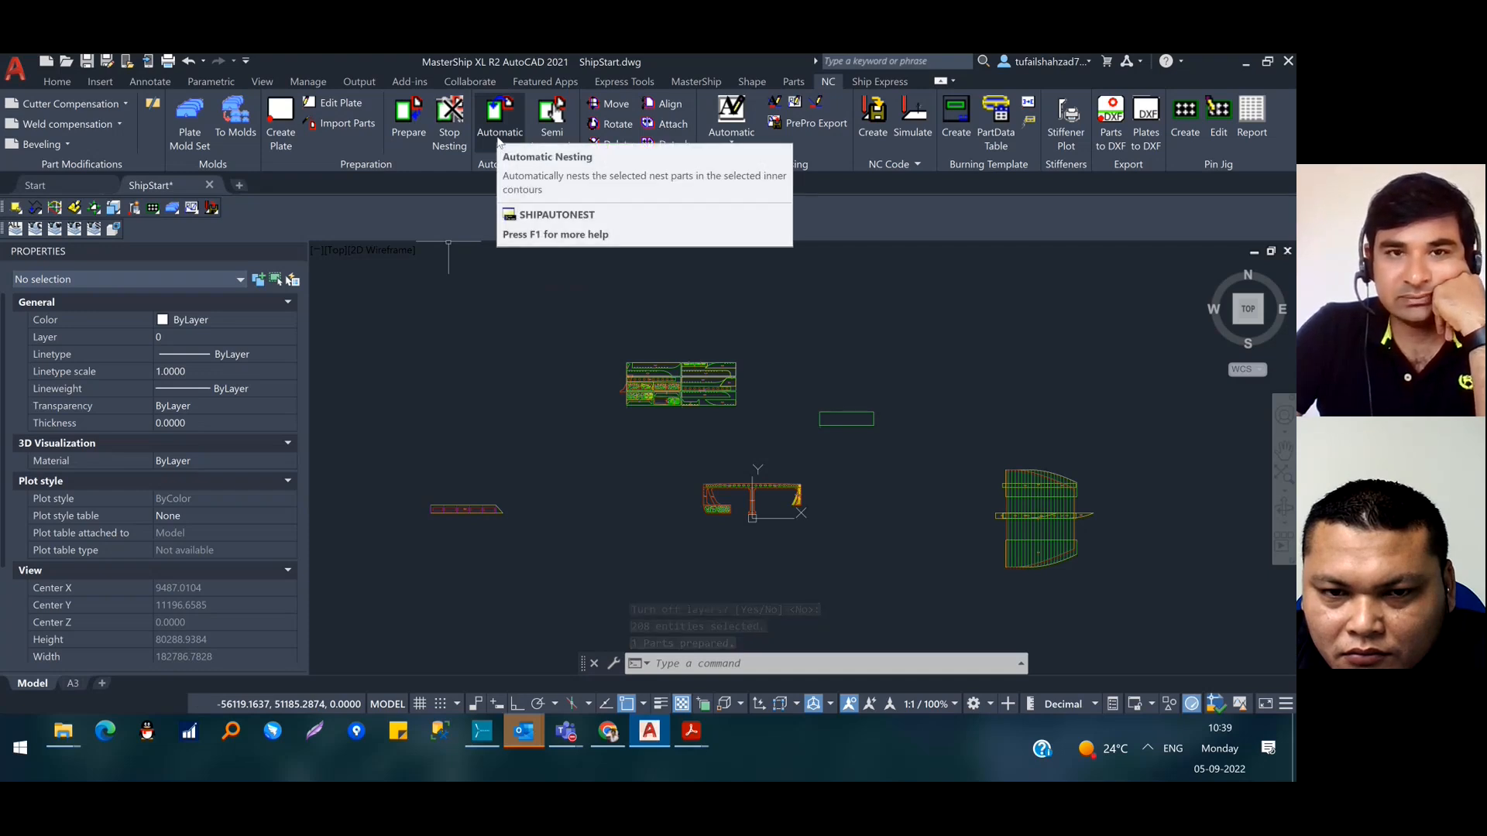
Start automatic nesting with the Last plate(s) procedure and the upper-left nesting direction
click(498, 138)
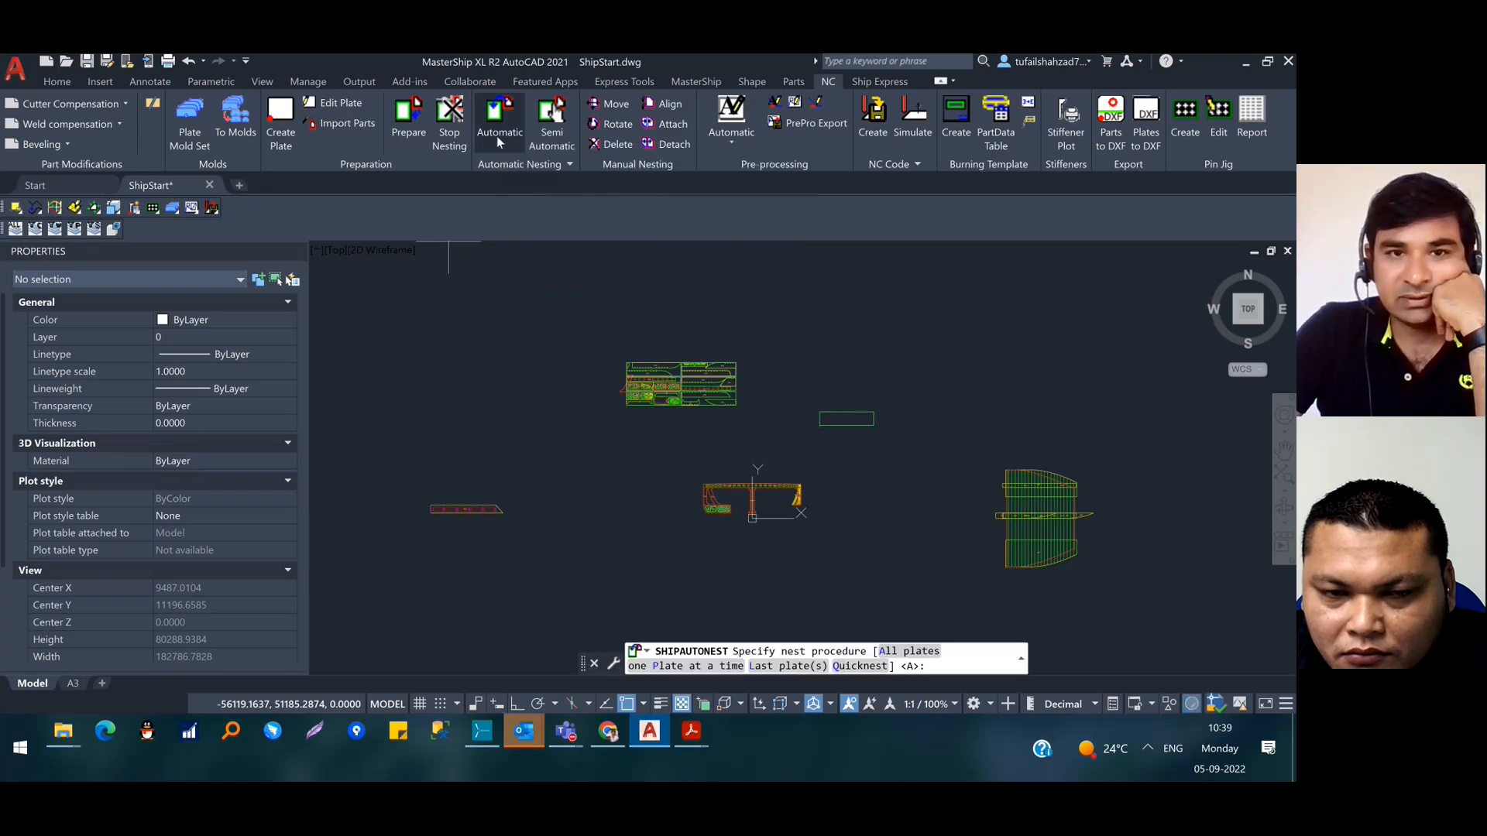
click(800, 667)
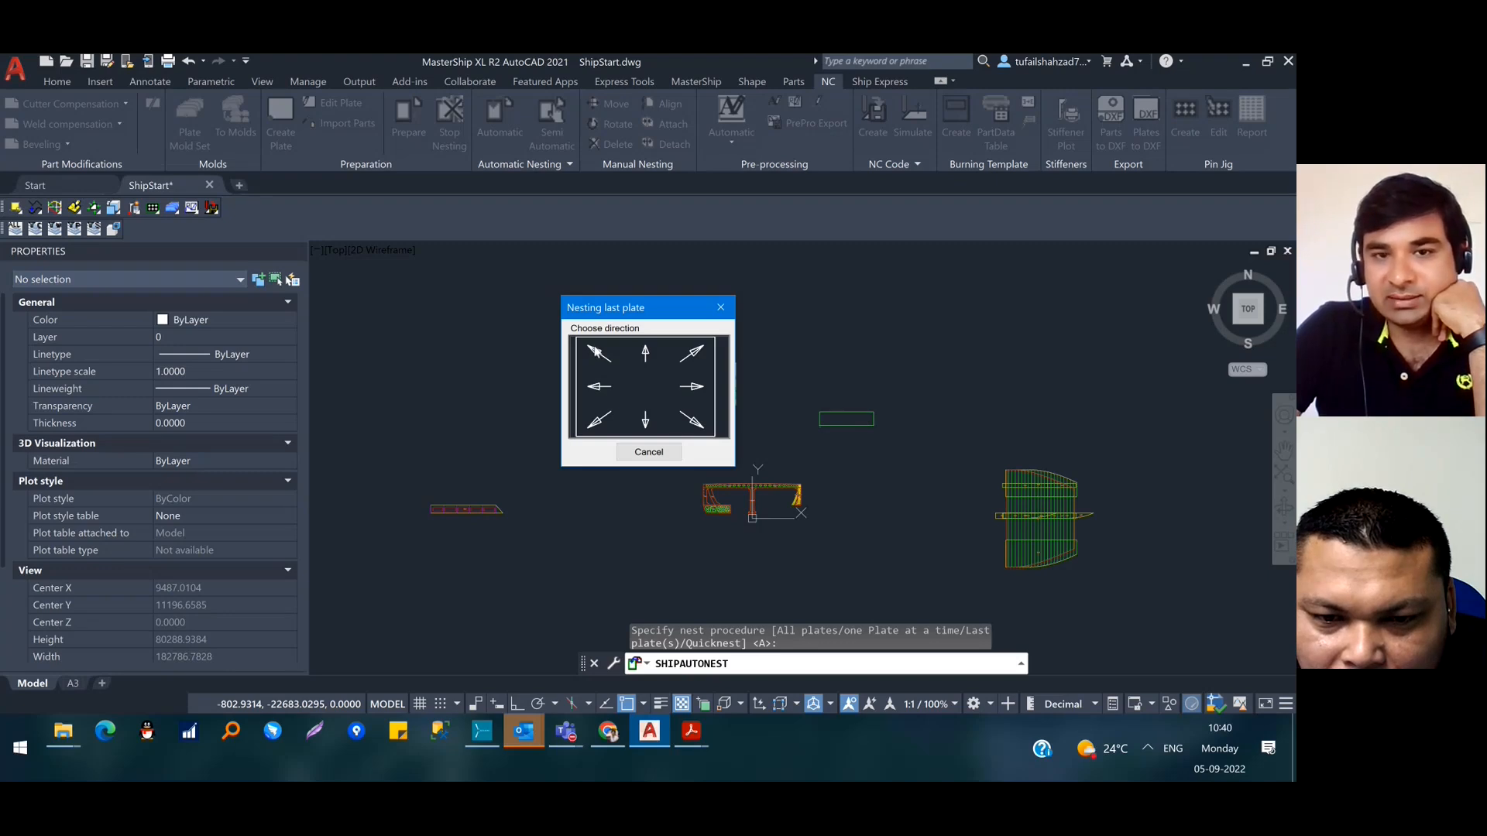
click(596, 352)
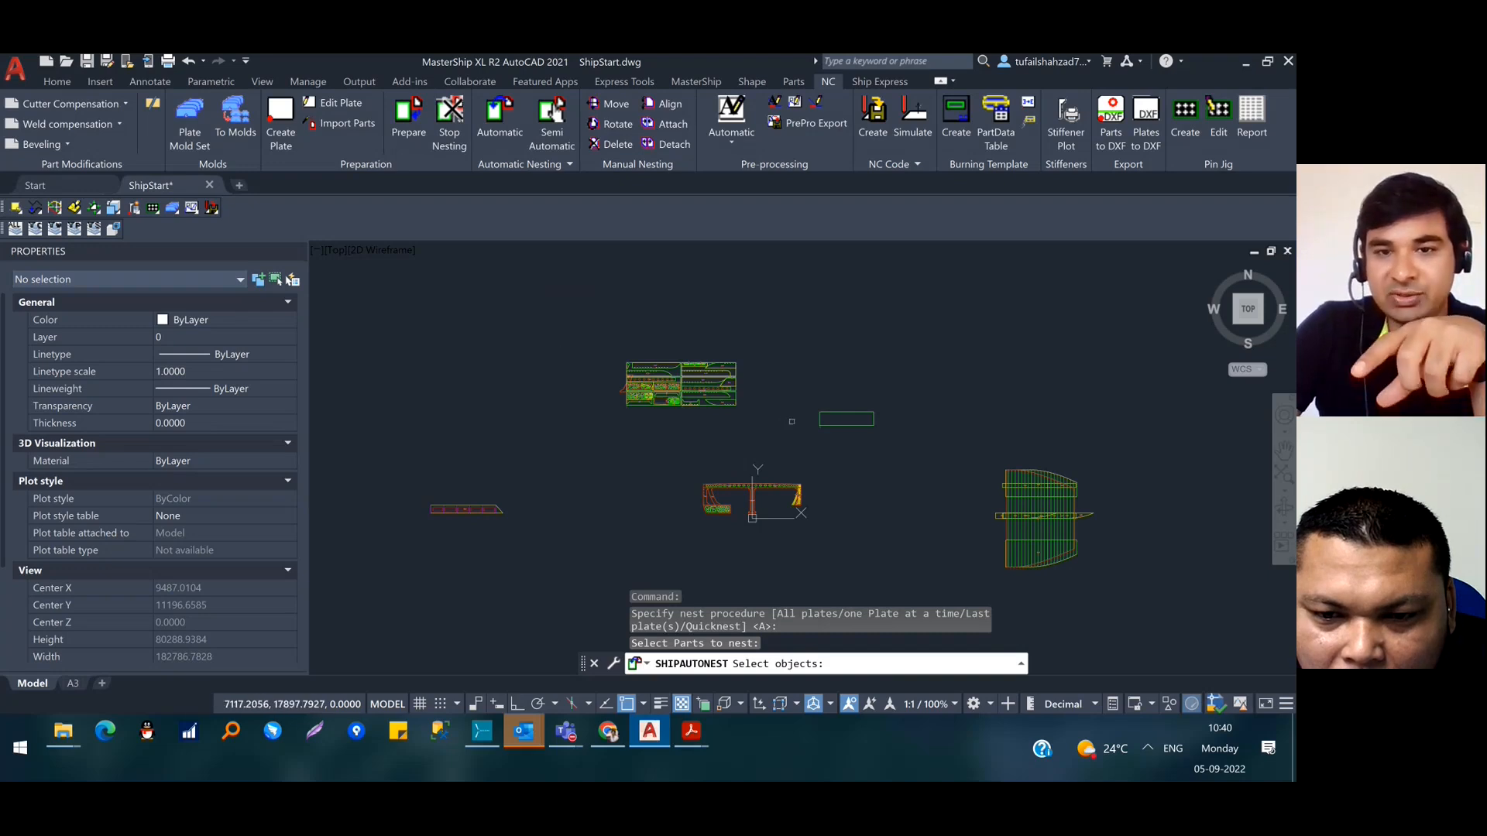
Select the frame parts around the origin together with the new empty plate and run the automatic nesting on them
scroll(794, 422, up, 2)
scroll(800, 423, down, 2)
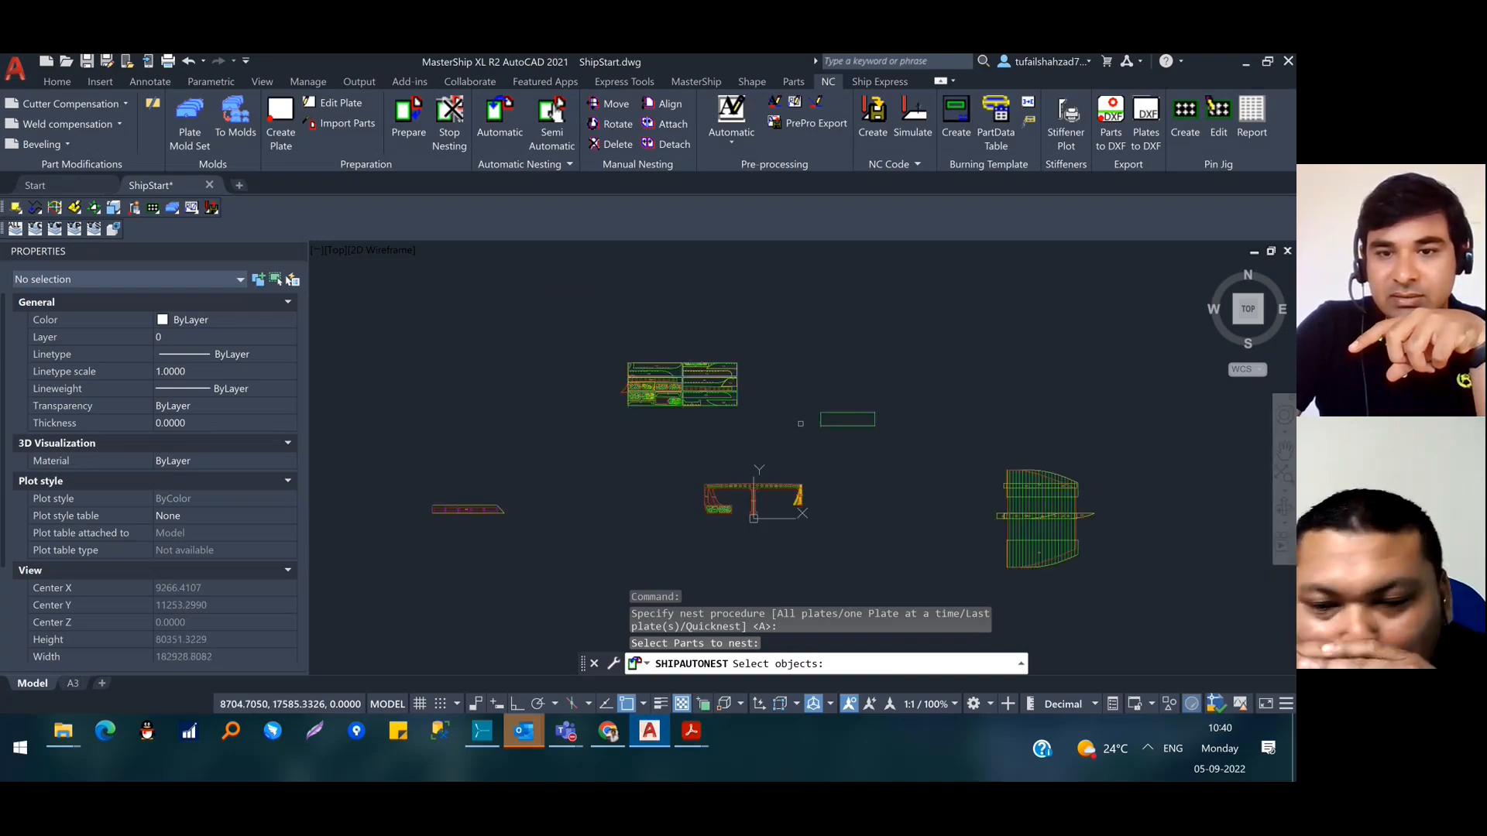
scroll(871, 435, up, 4)
scroll(875, 444, down, 2)
mouse_move(875, 444)
middle_down()
mouse_move(876, 394)
mouse_move(784, 394)
mouse_move(920, 415)
mouse_move(906, 386)
middle_up()
scroll(786, 375, up, 2)
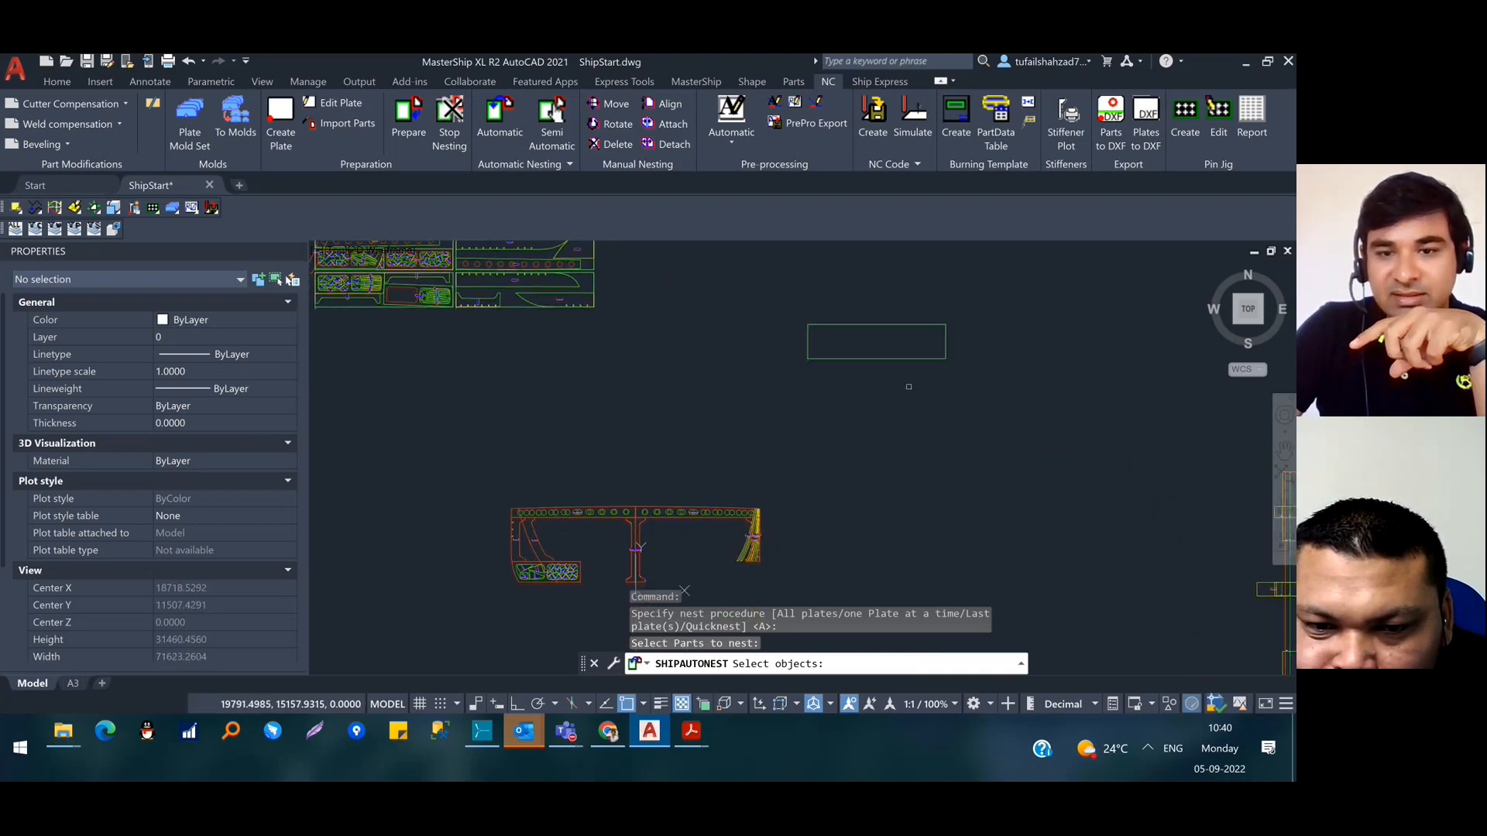
click(993, 300)
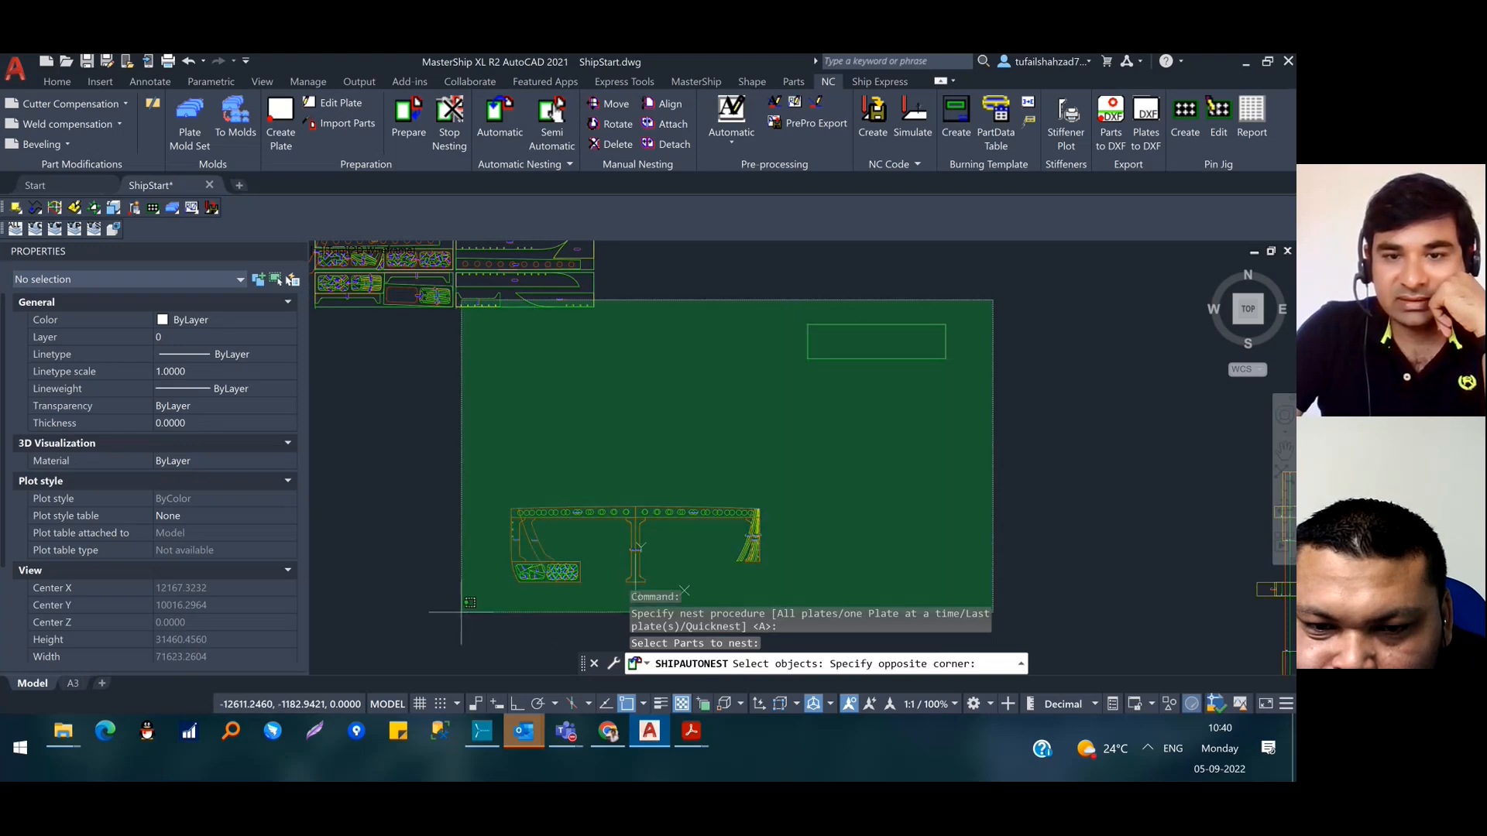
click(461, 612)
scroll(852, 327, up, 2)
scroll(852, 328, up, 6)
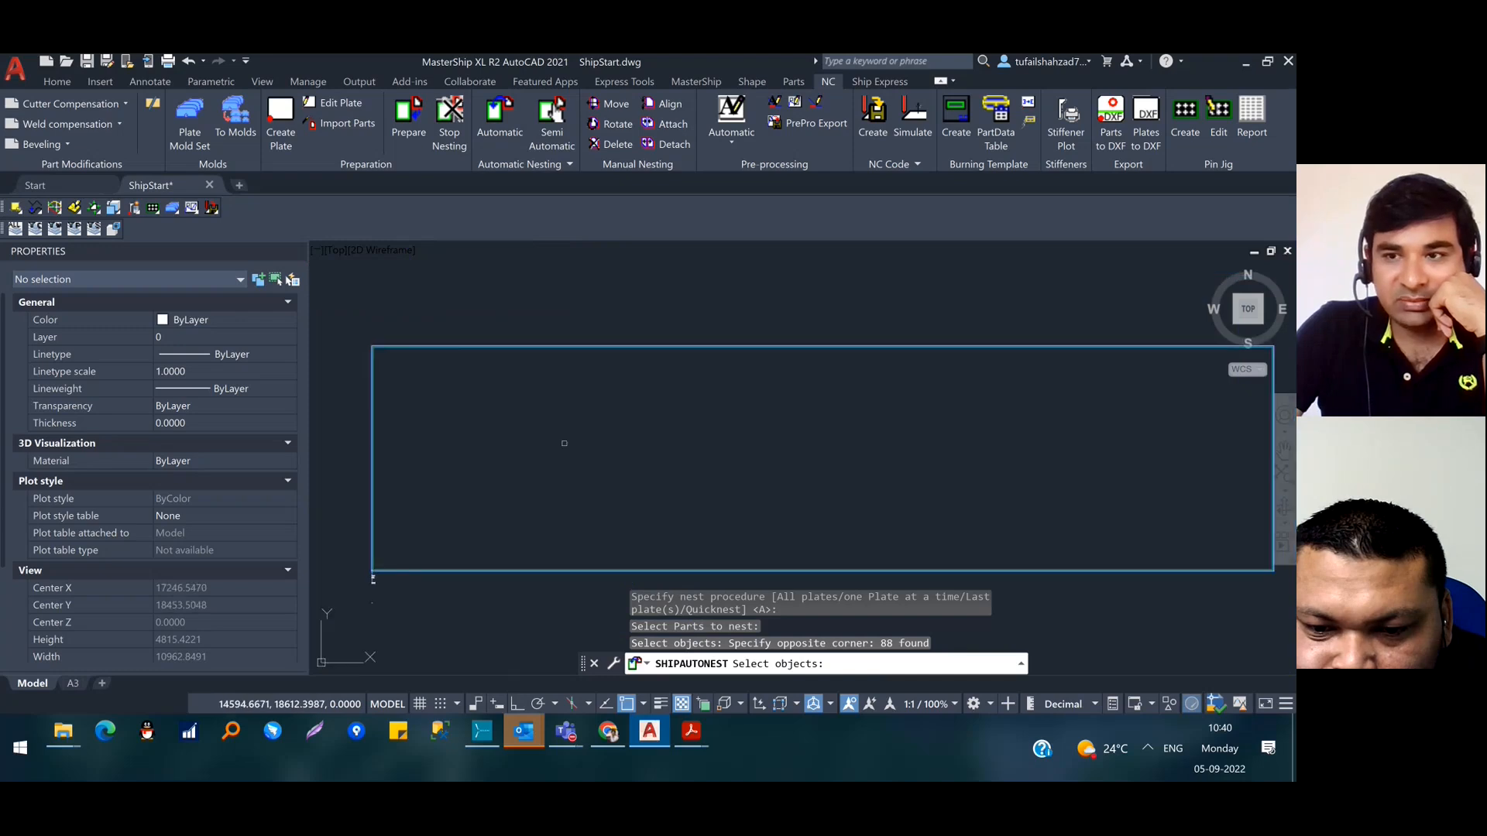
middle_drag(564, 443, 535, 439)
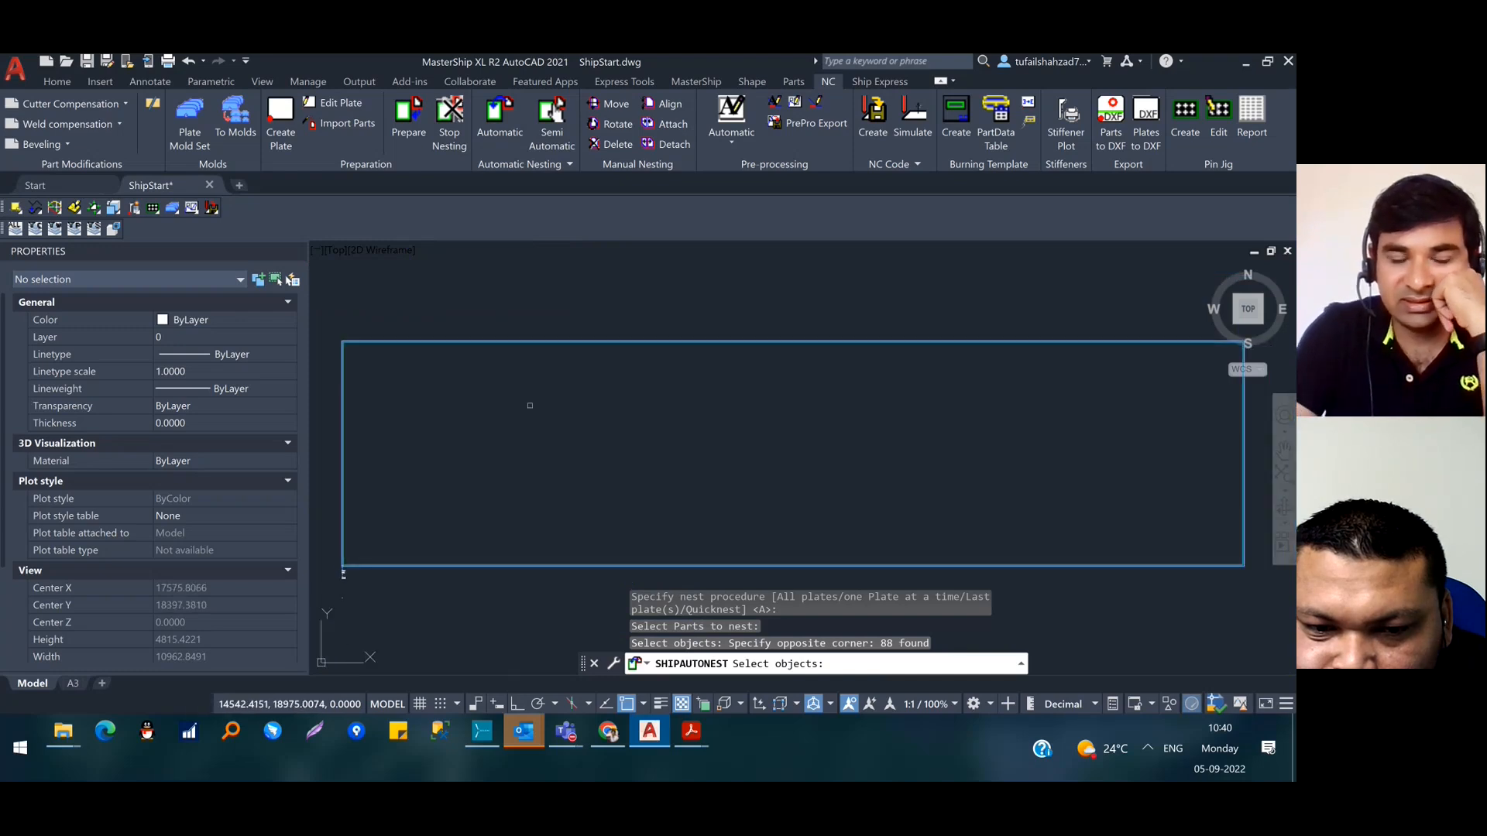
key(Return)
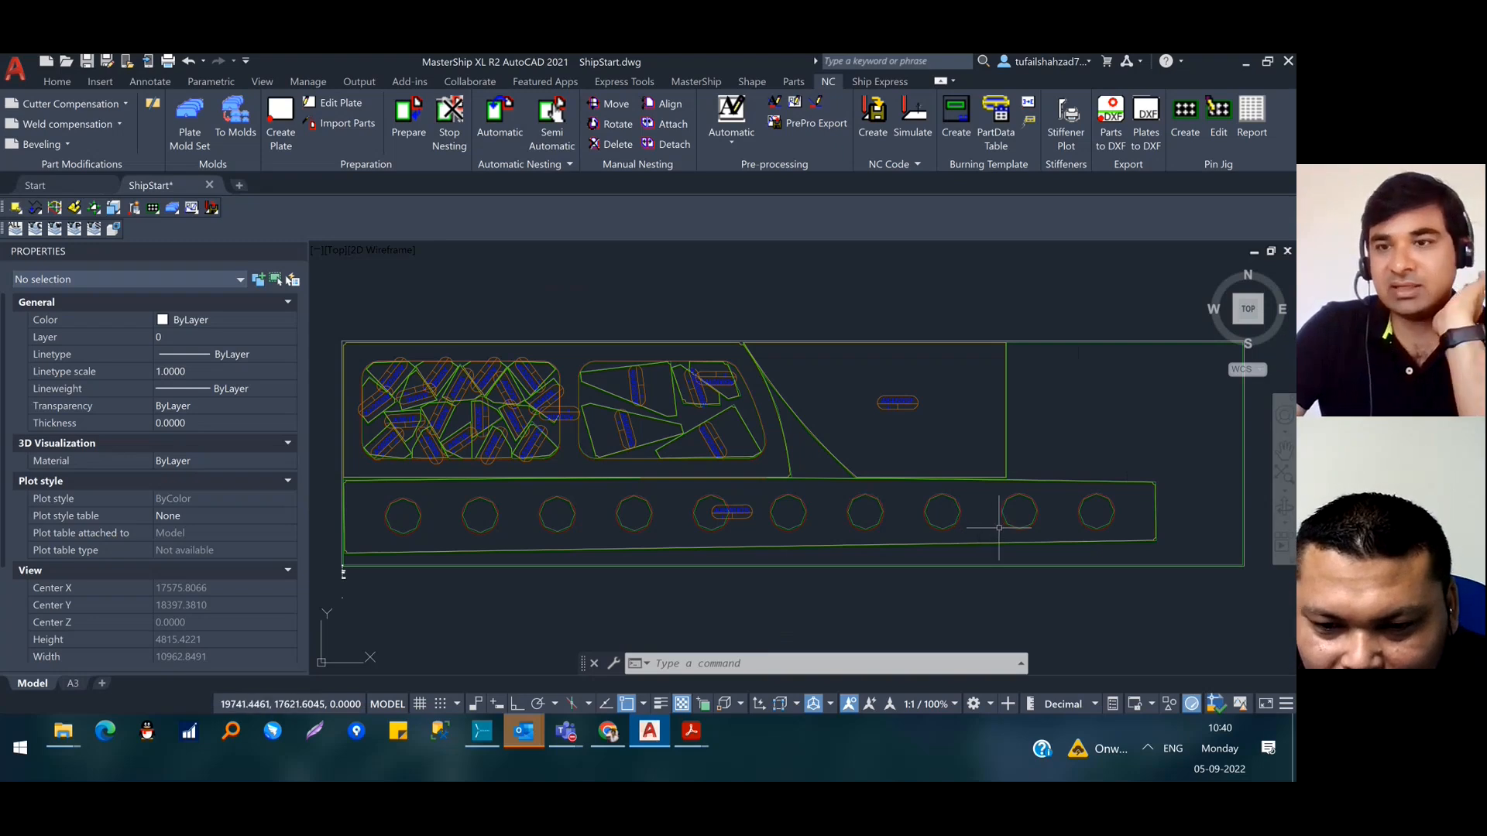
Examine the newly nested plate and the frame parts left around the origin
scroll(999, 527, down, 8)
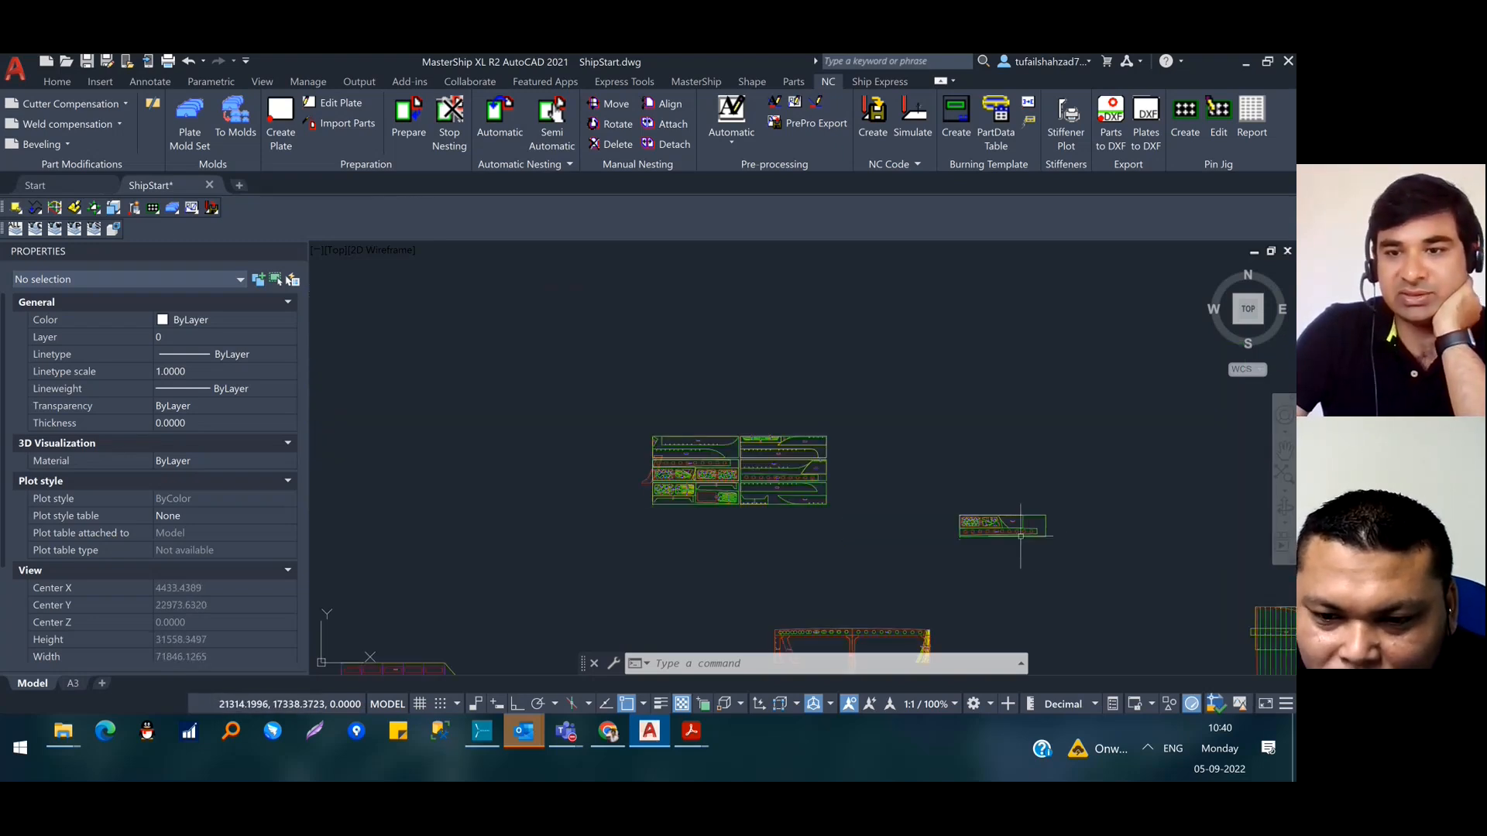
scroll(1021, 536, down, 3)
middle_drag(1034, 588, 939, 415)
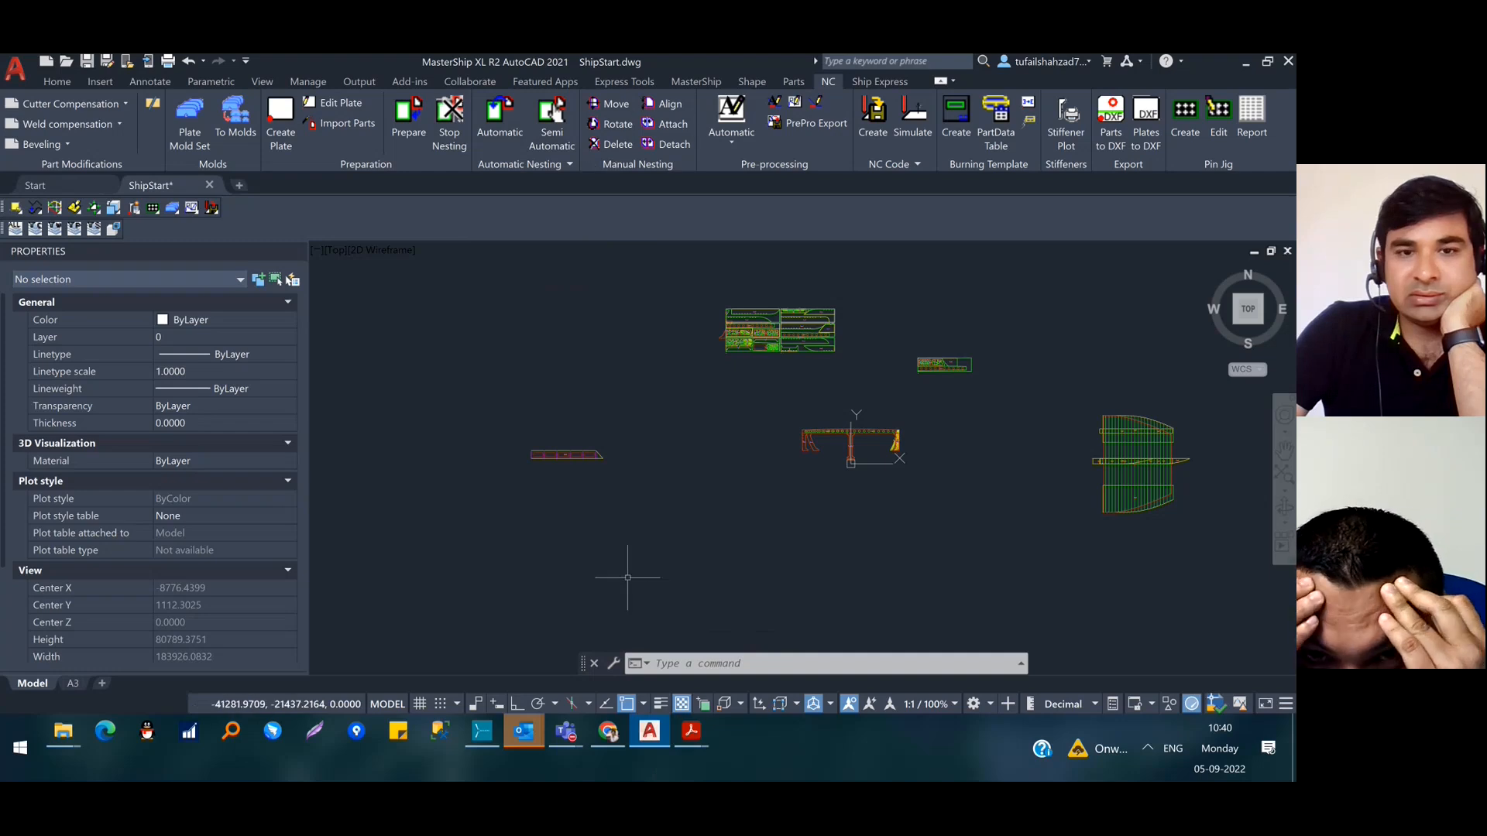
scroll(858, 436, up, 2)
scroll(860, 437, up, 3)
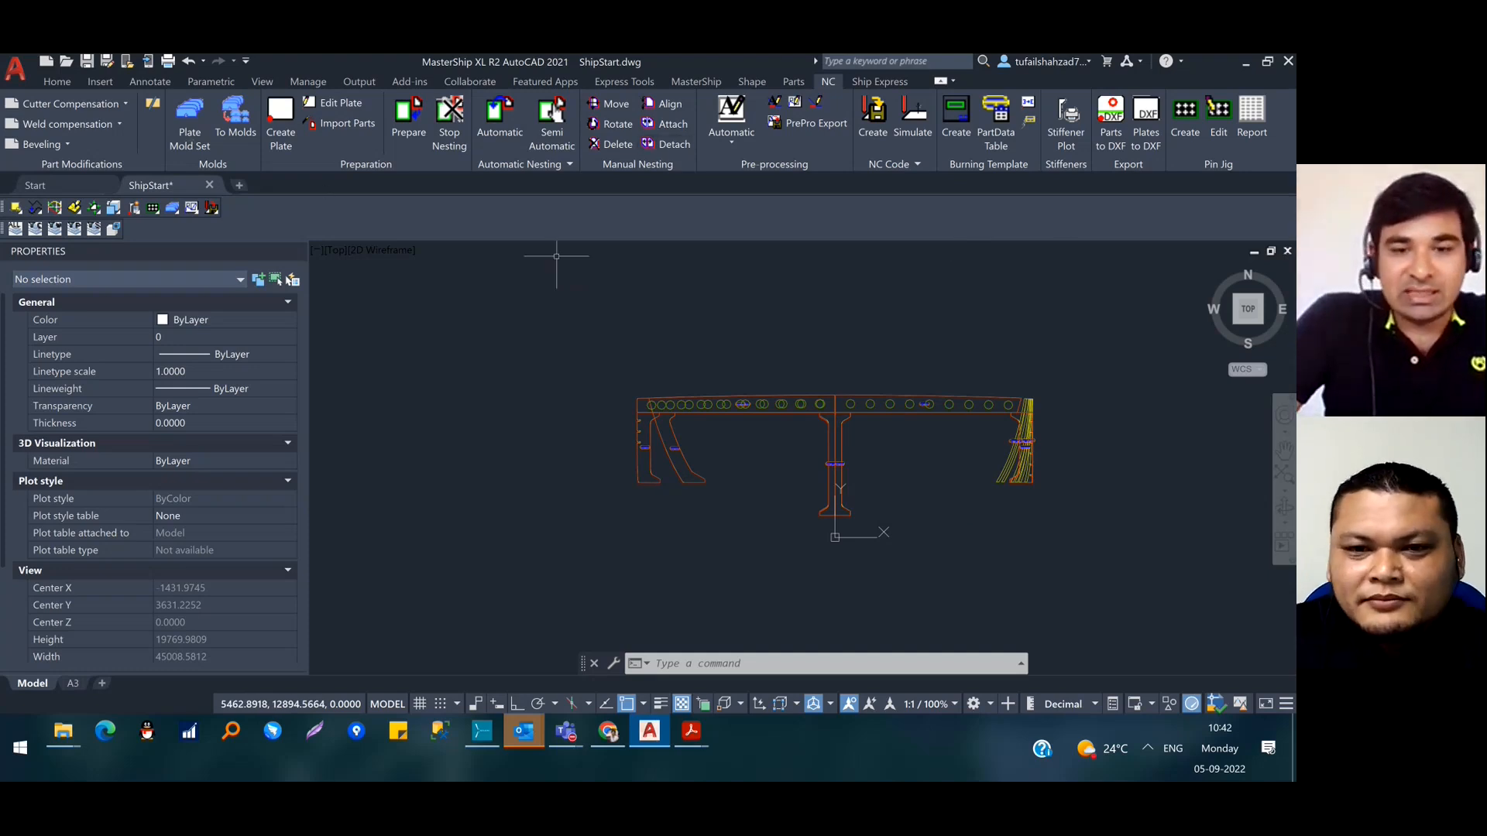
Switch to the NC module training agenda in Acrobat Reader, read its page 2, and return to AutoCAD
click(691, 732)
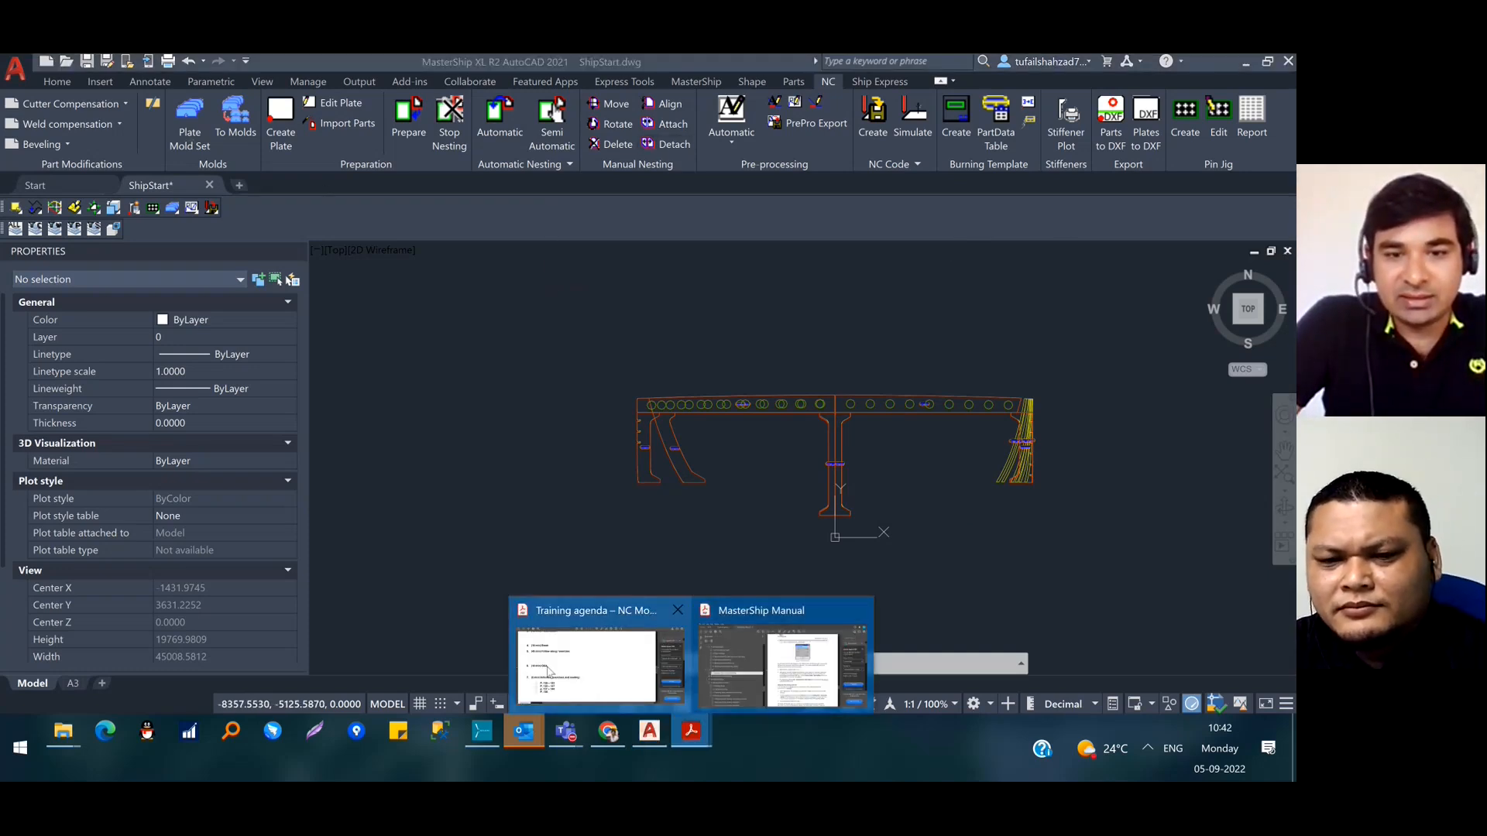
click(547, 671)
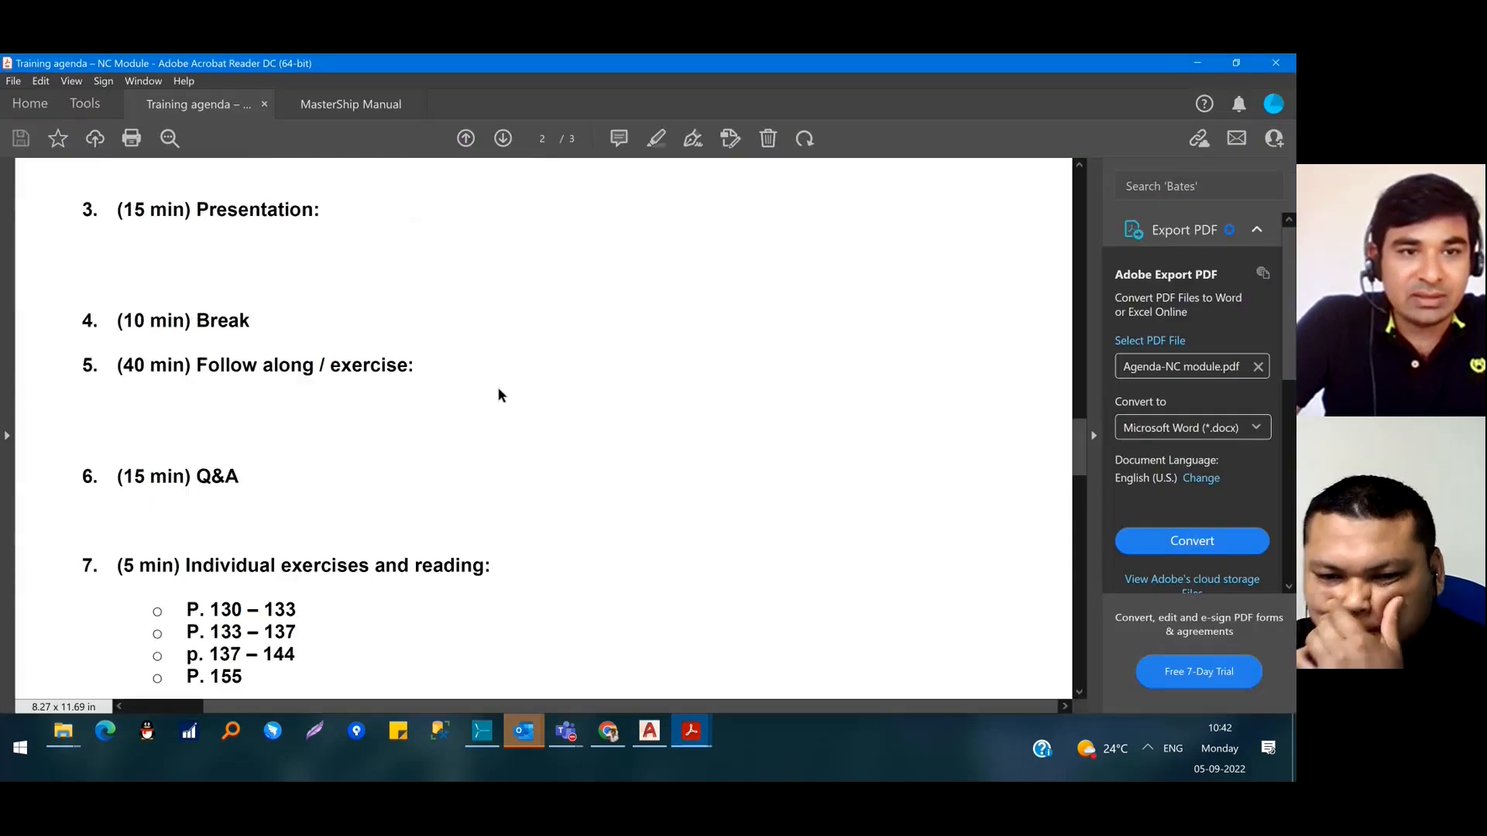
click(1196, 65)
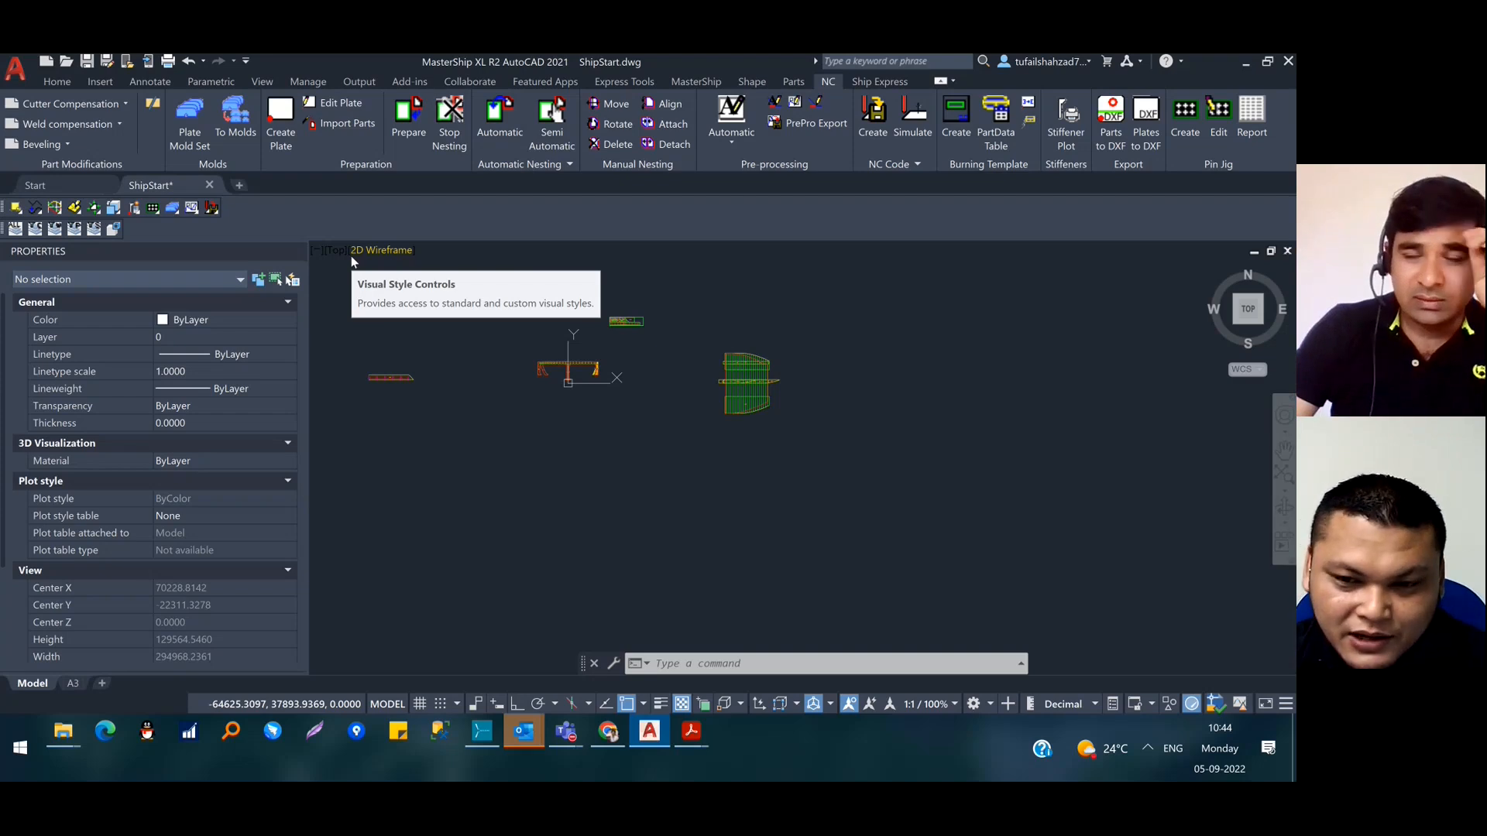
Draw a freehand closed triangle from three lines in the empty space below the large green part
click(793, 82)
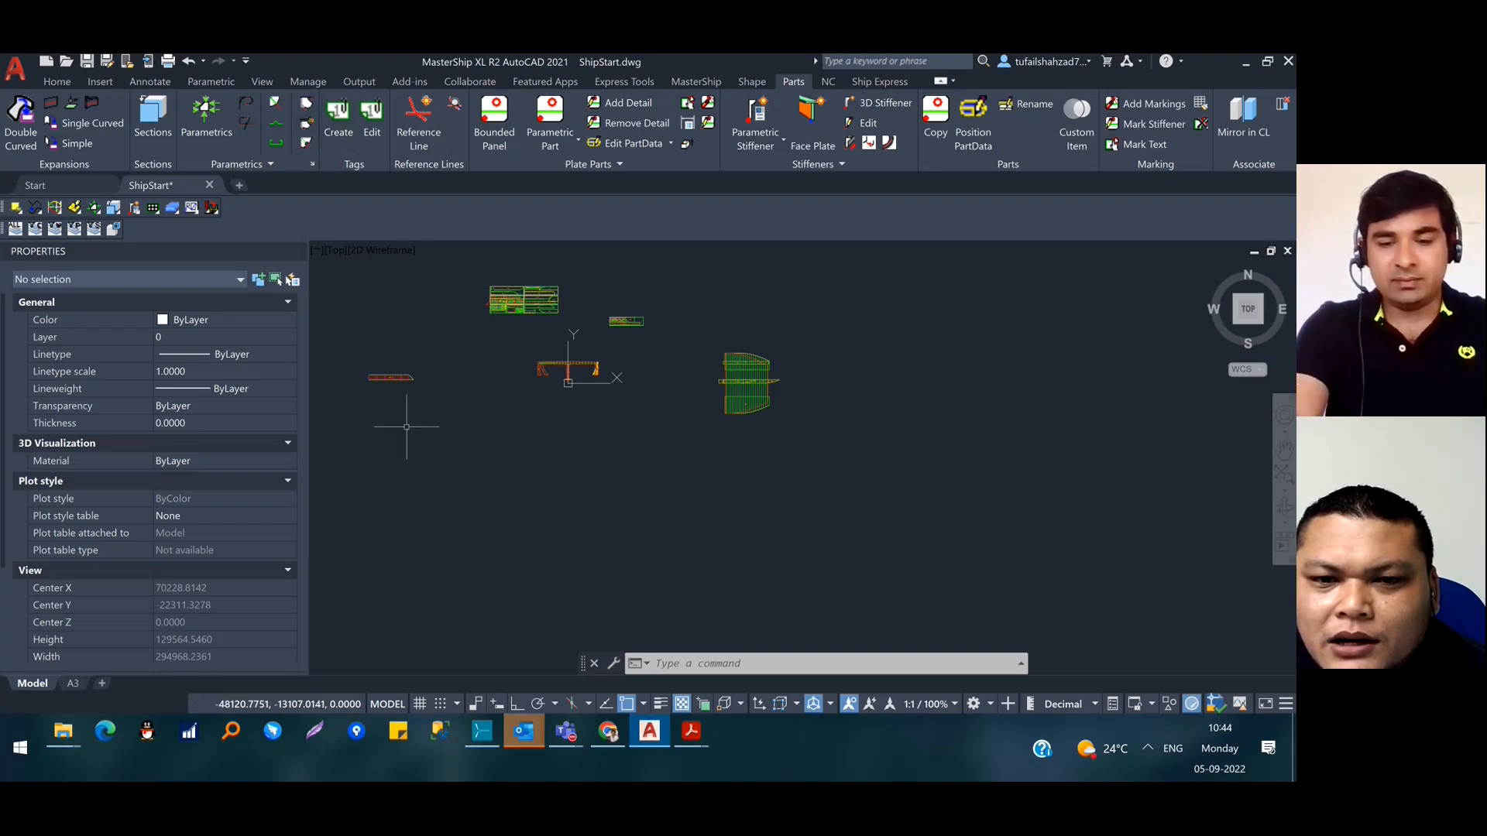
text(l)
key(Return)
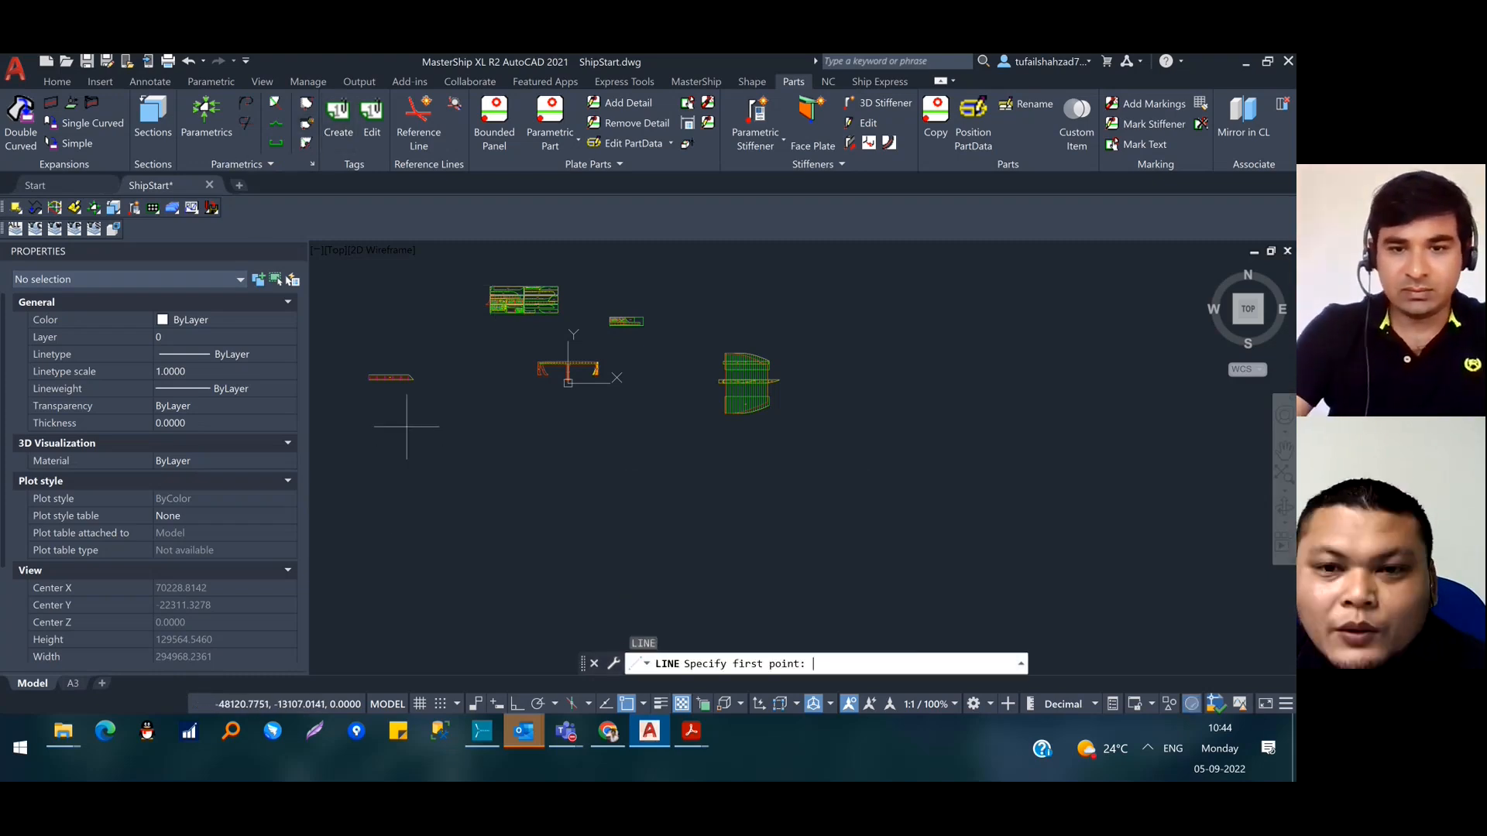
click(754, 501)
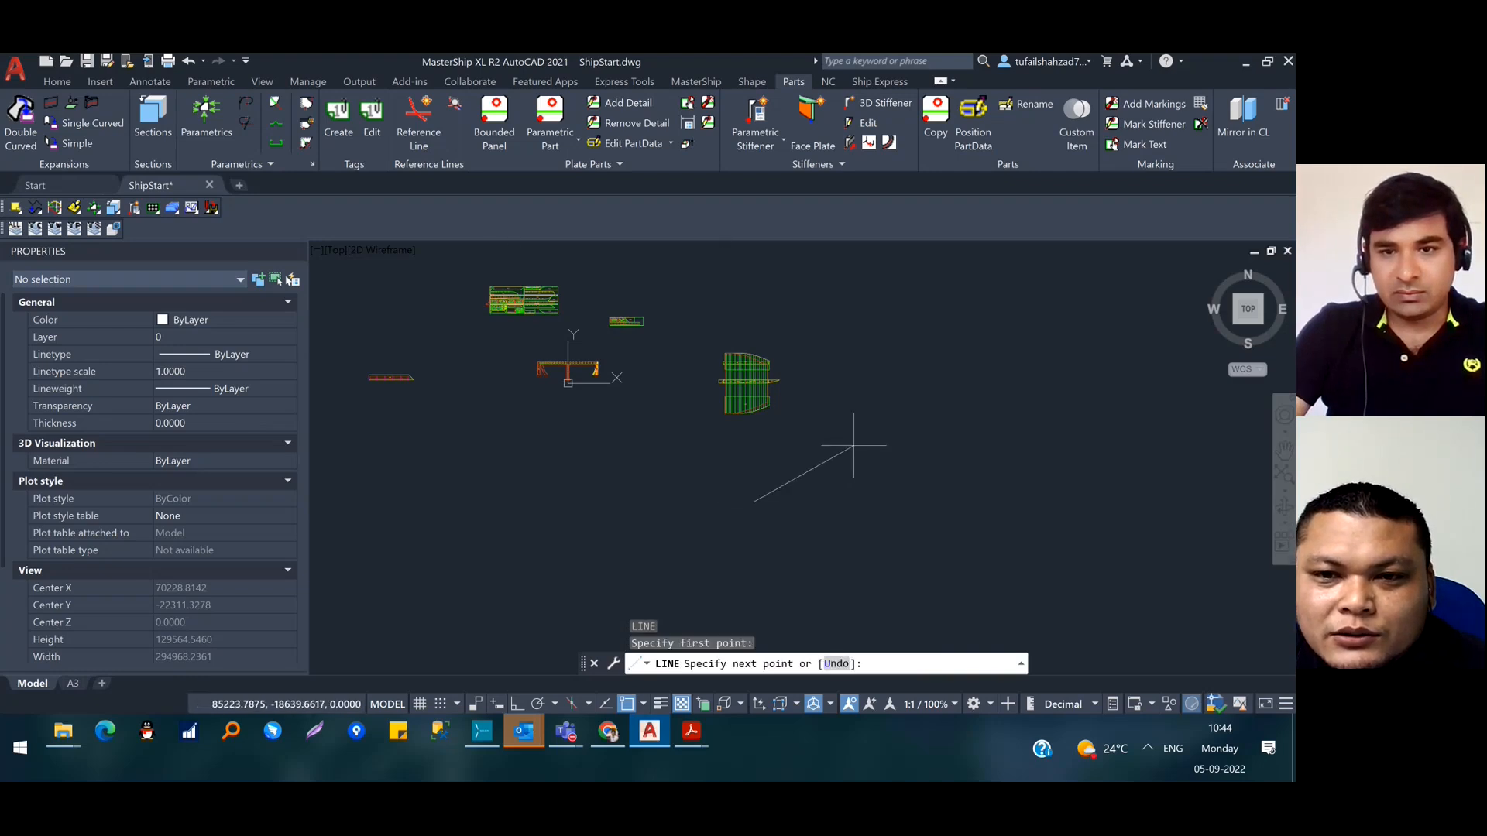
click(853, 445)
click(868, 532)
click(758, 501)
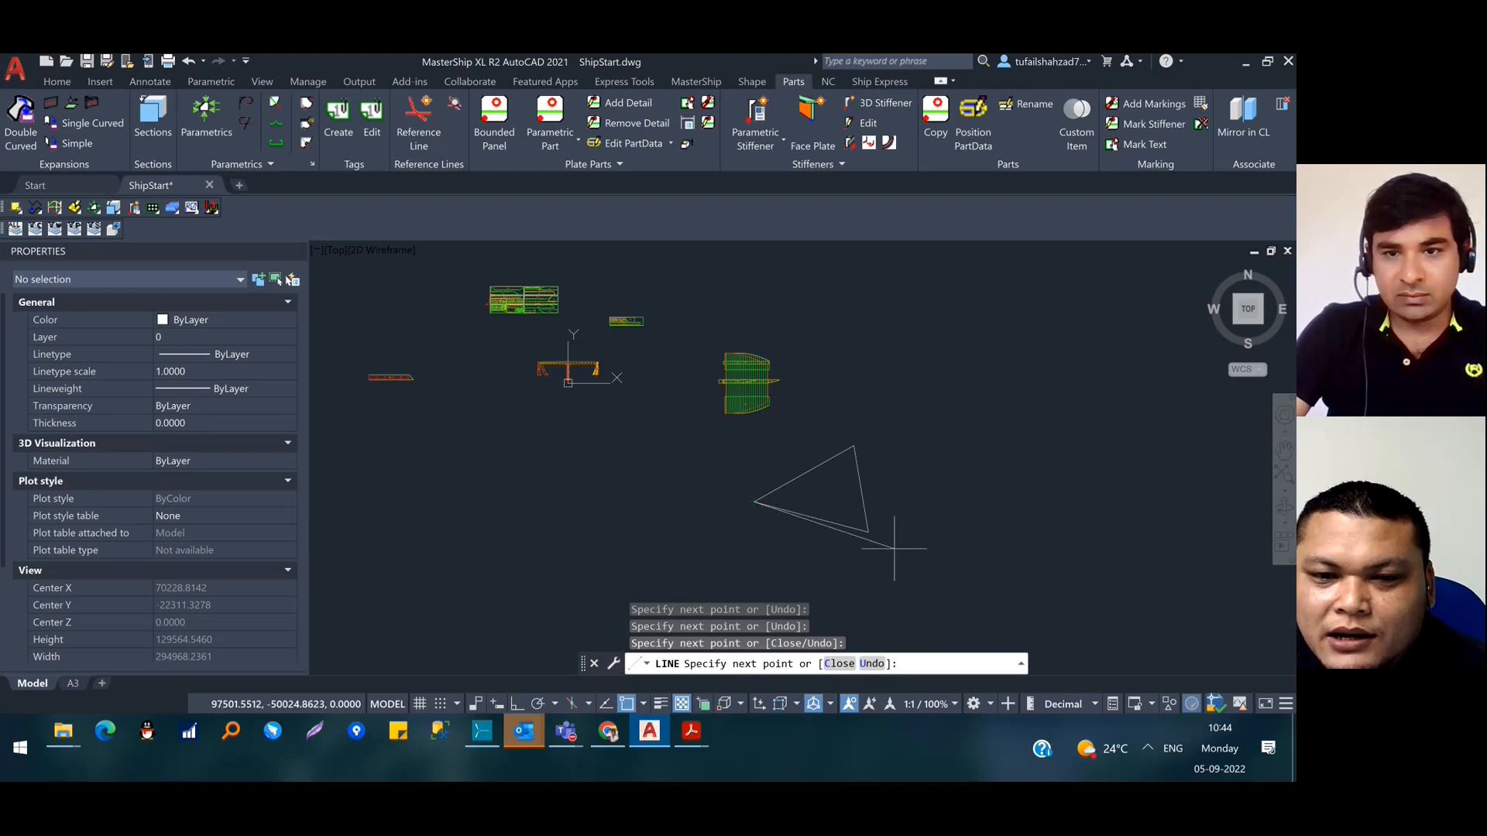
key(Escape)
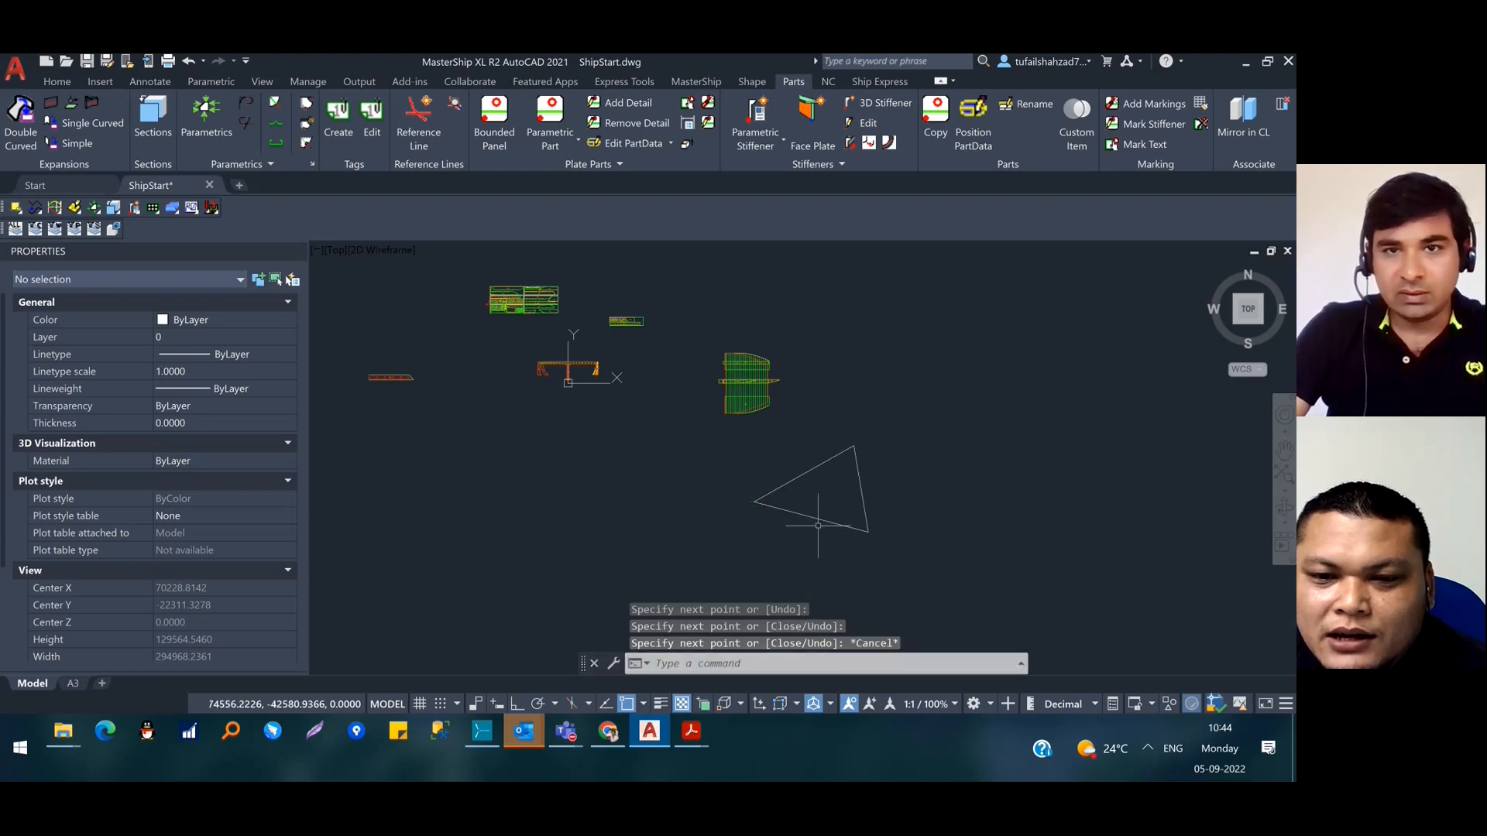
Start the Bounded Panel command for the drawn triangle
click(509, 122)
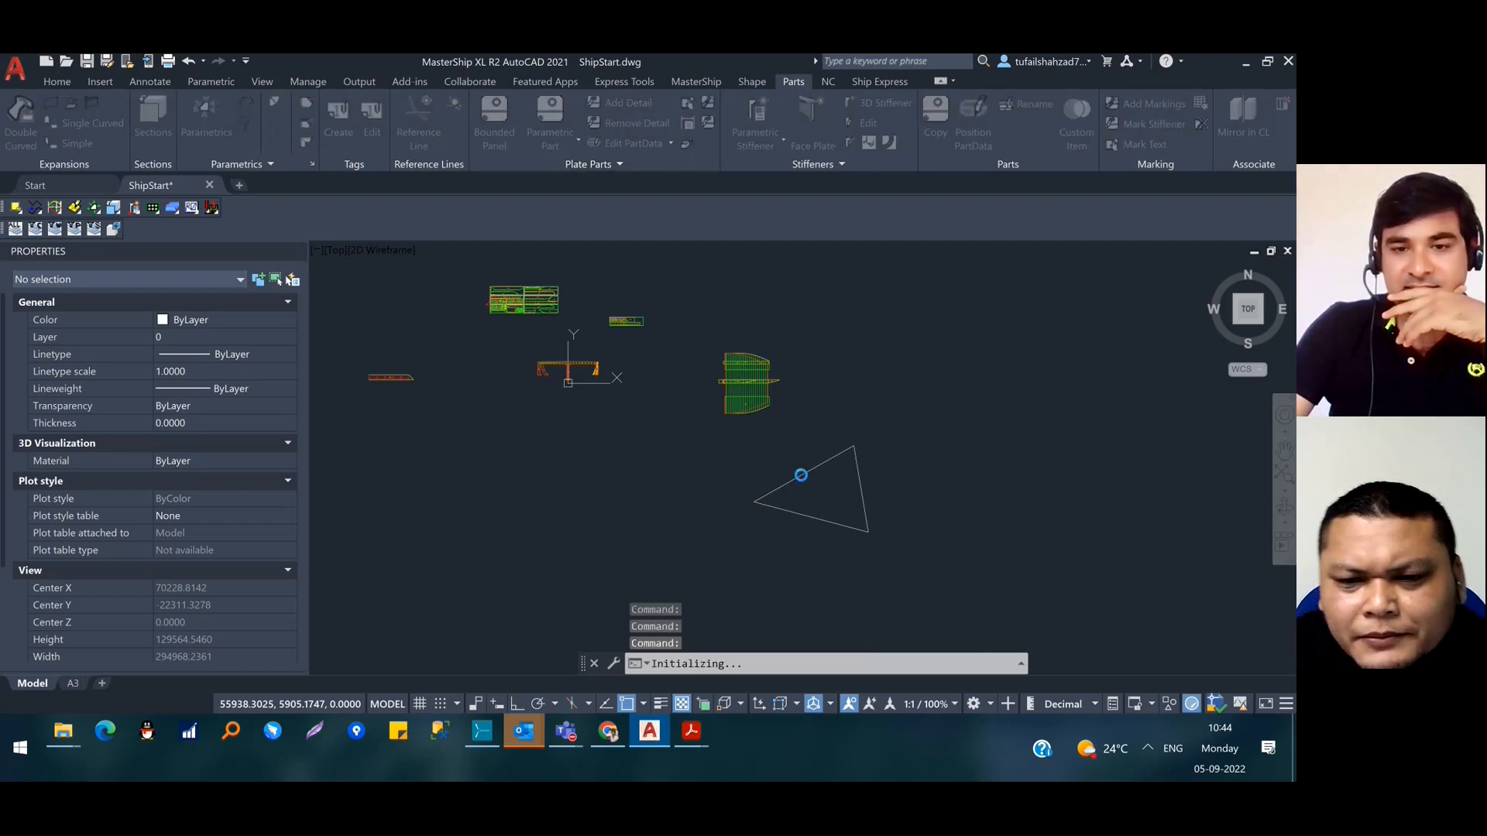
click(693, 404)
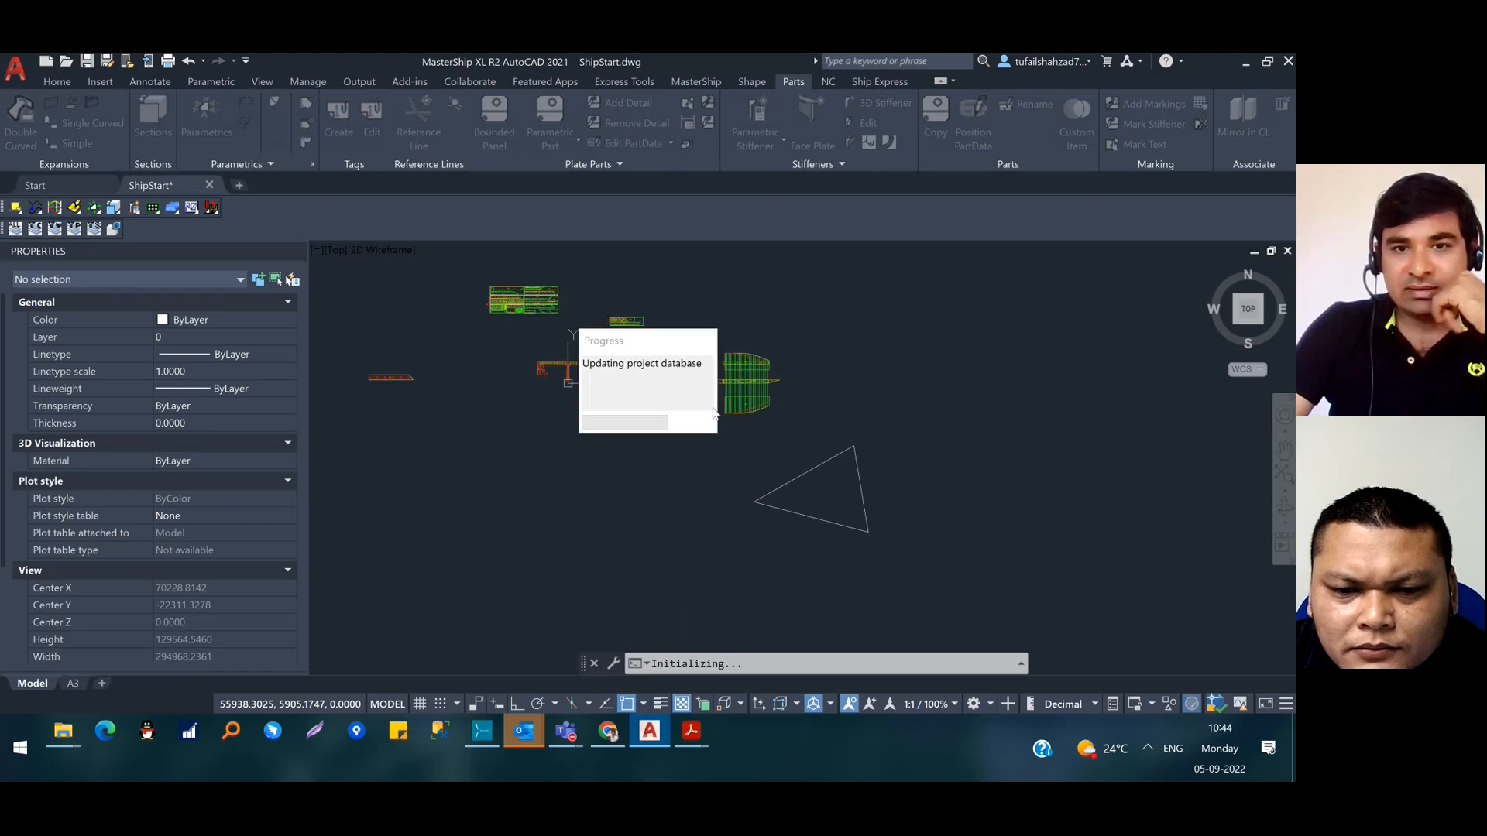
click(790, 481)
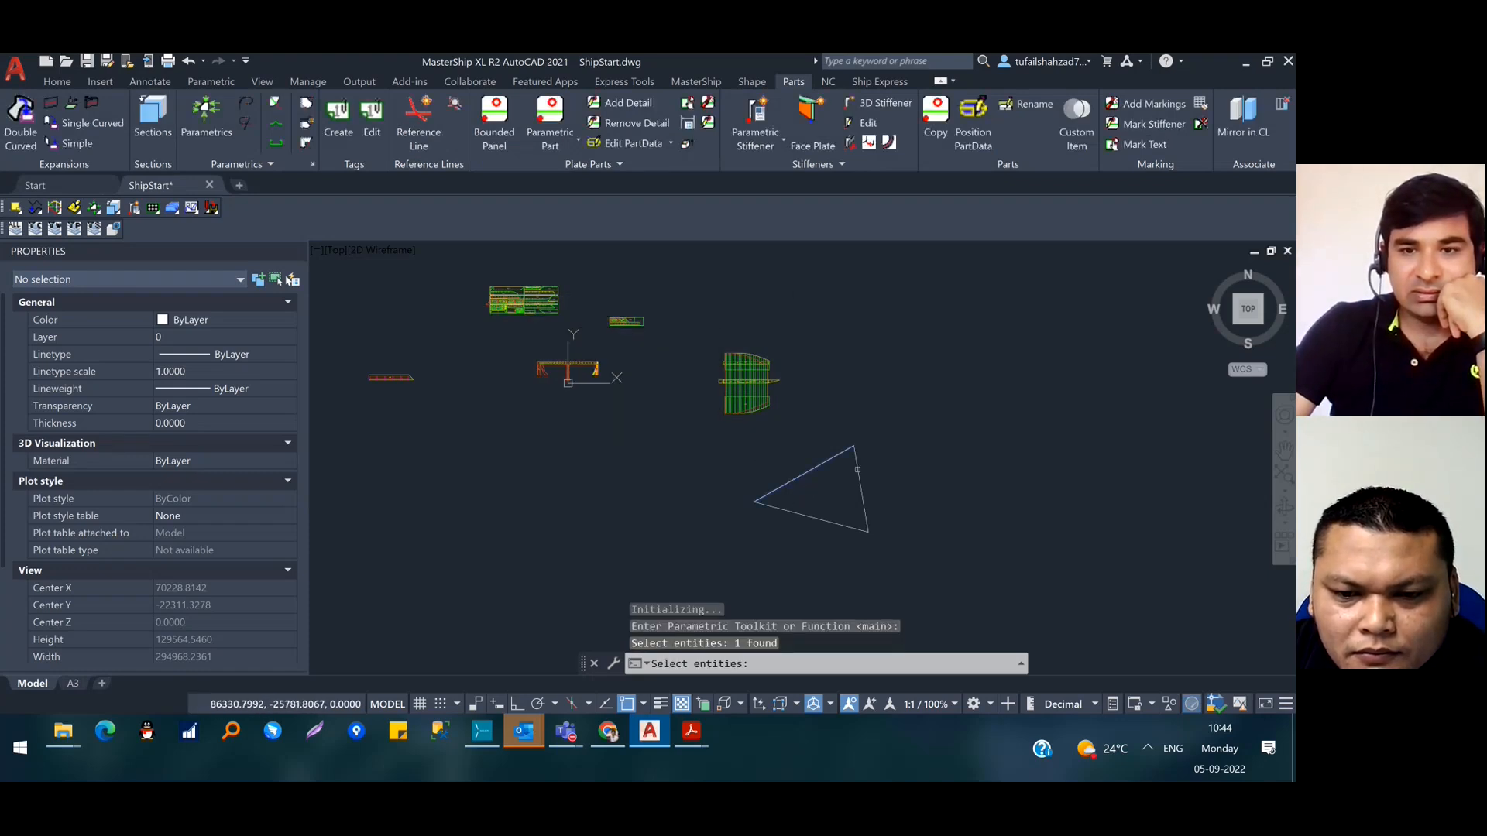
click(833, 525)
click(832, 526)
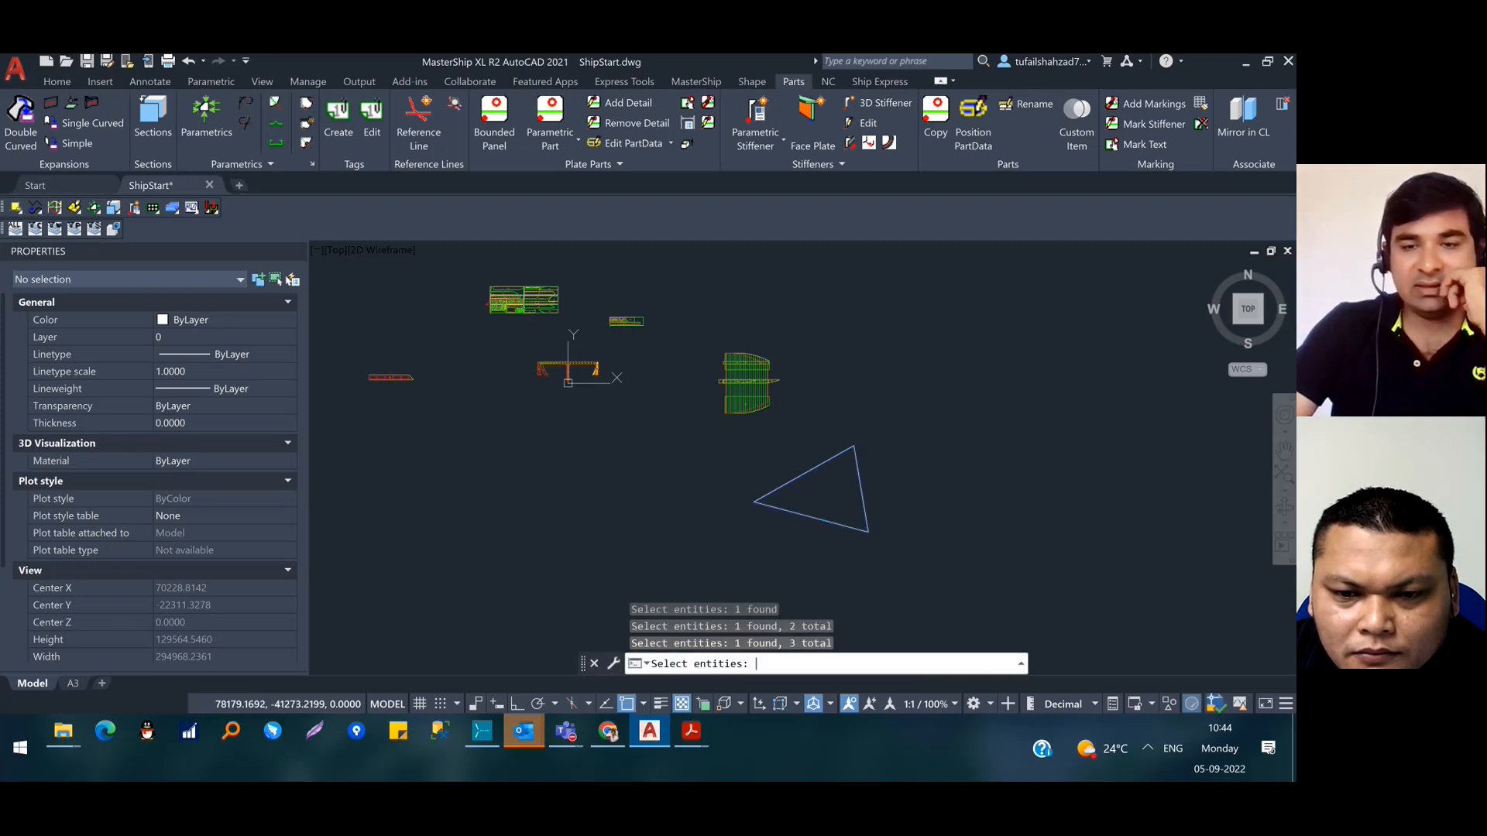
key(Return)
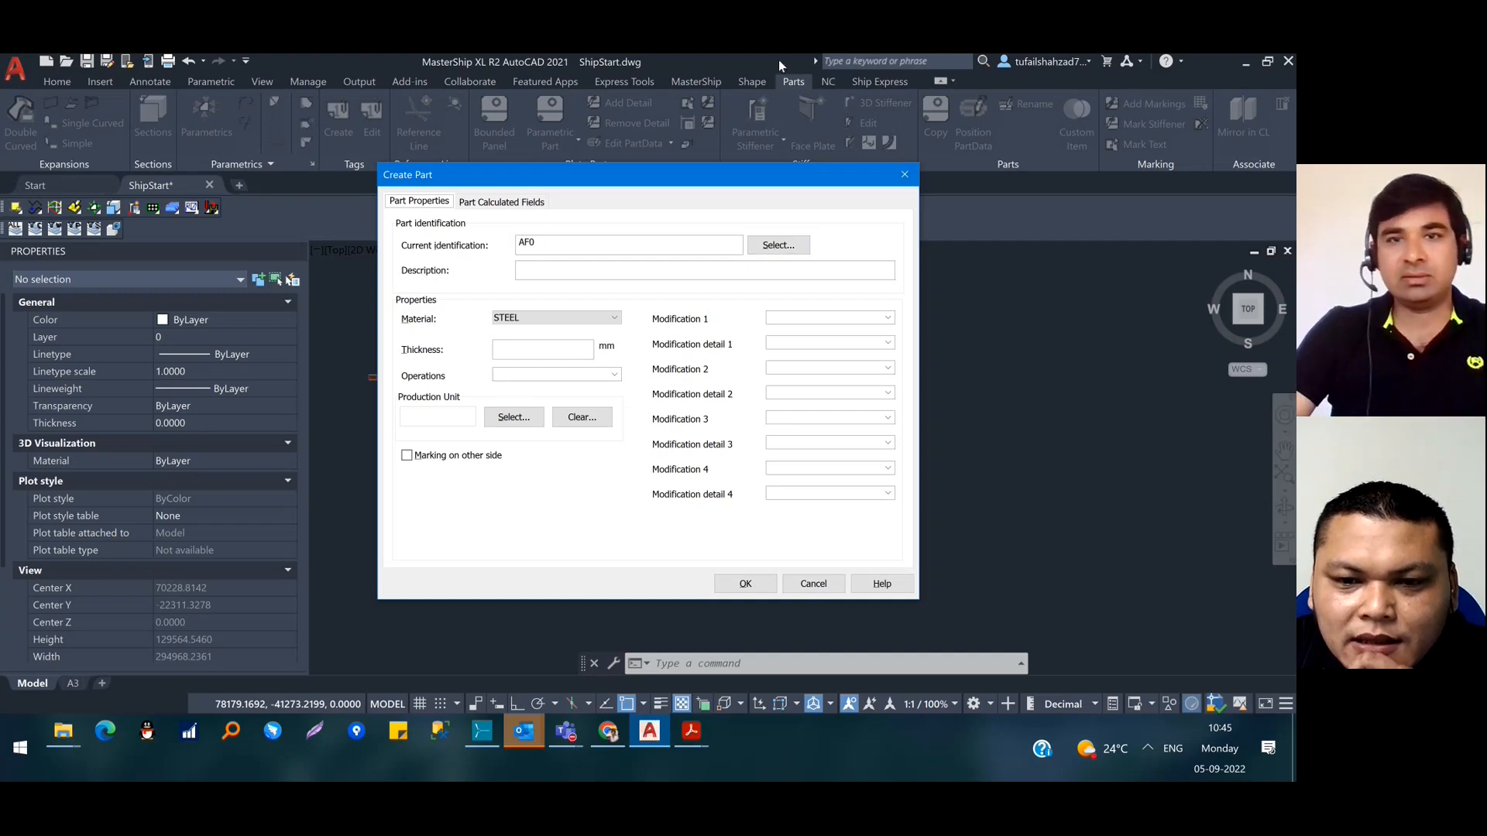
click(668, 76)
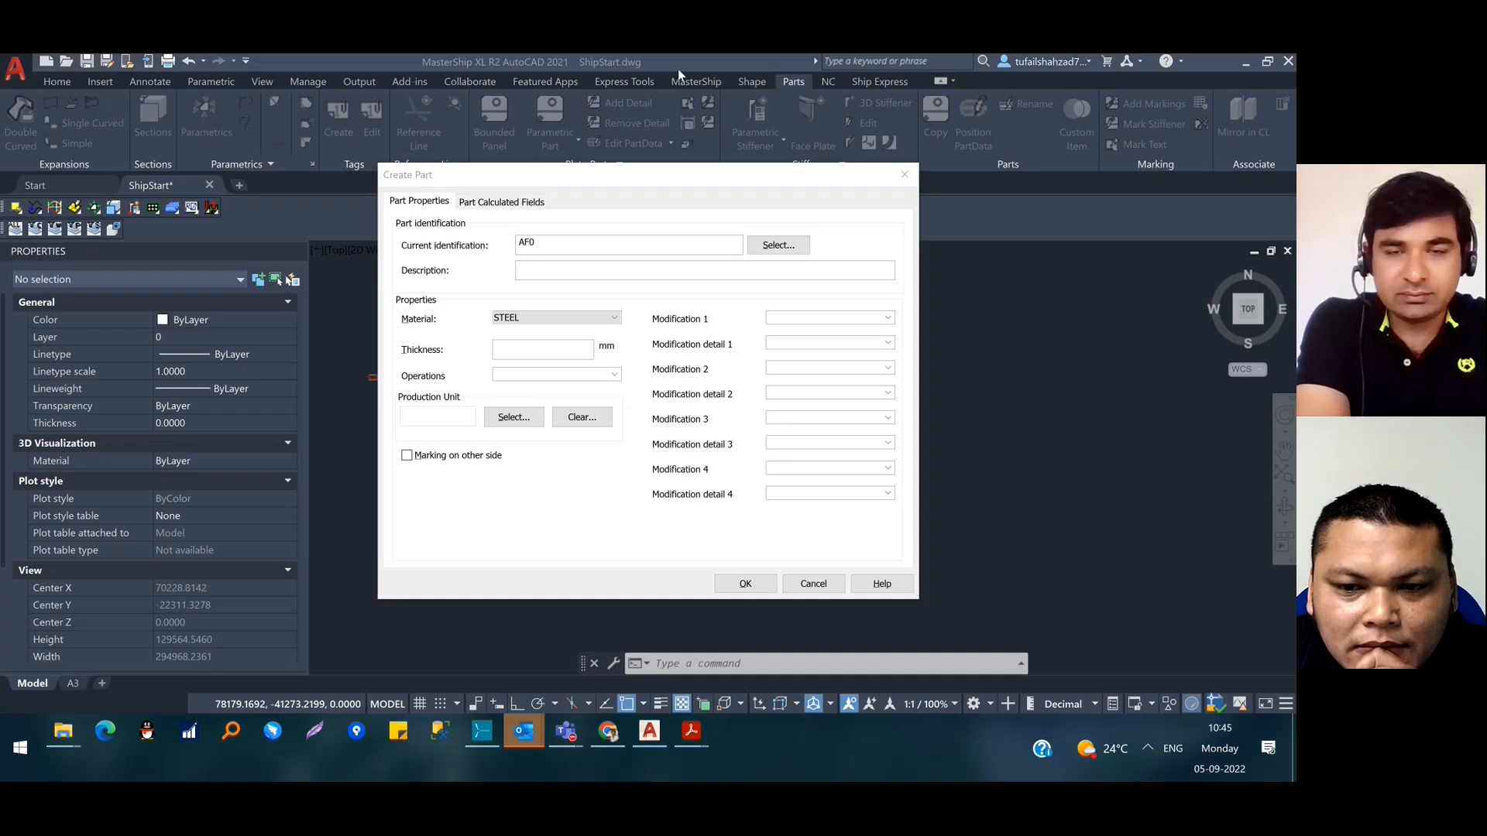
click(825, 586)
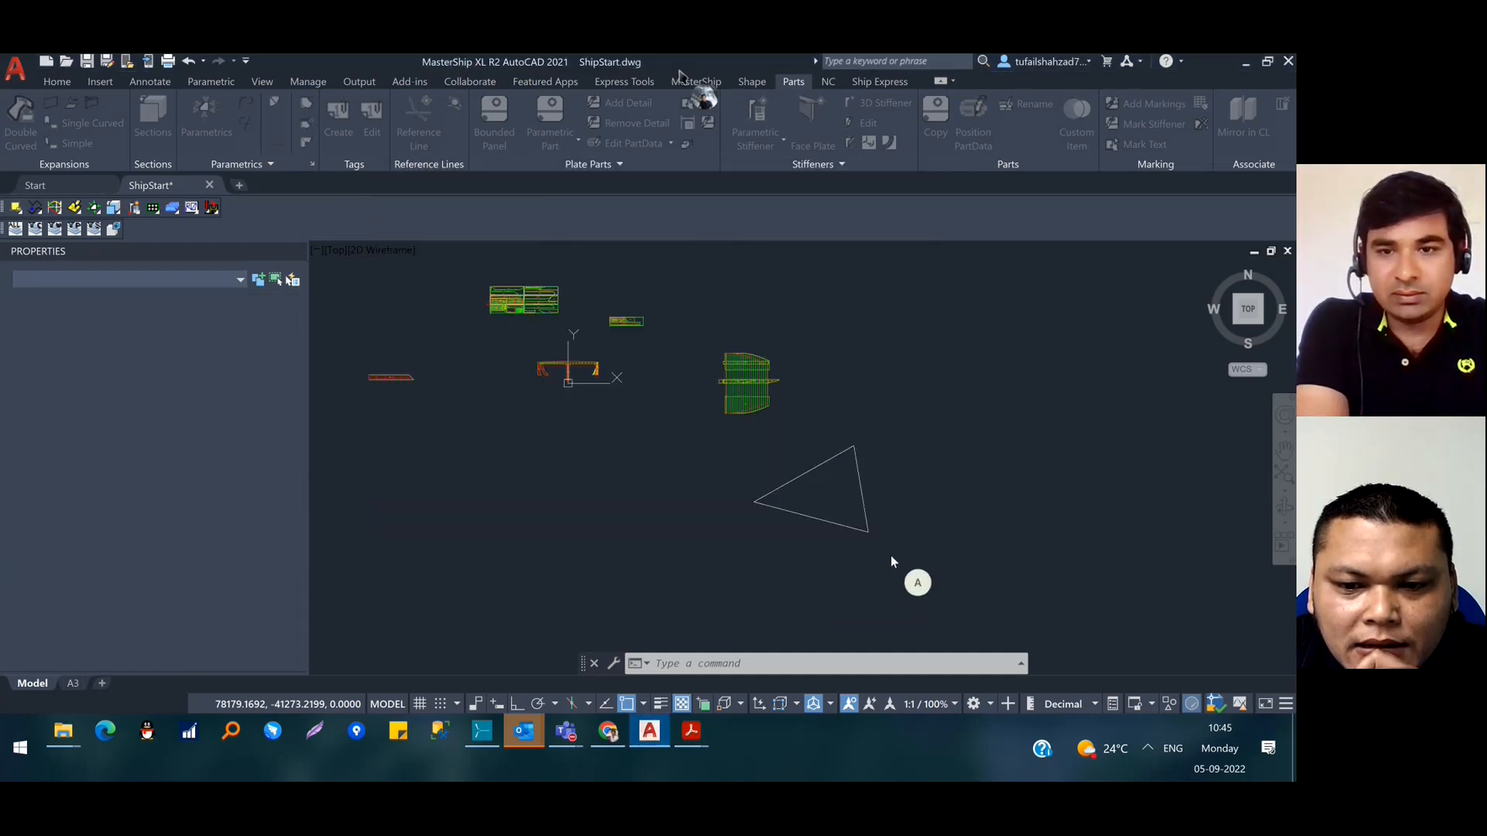
Run Free Texts from Parts on the plate holding A5200IHS and A6400IHS, copying part data as PartId text without the PU
scroll(658, 344, up, 15)
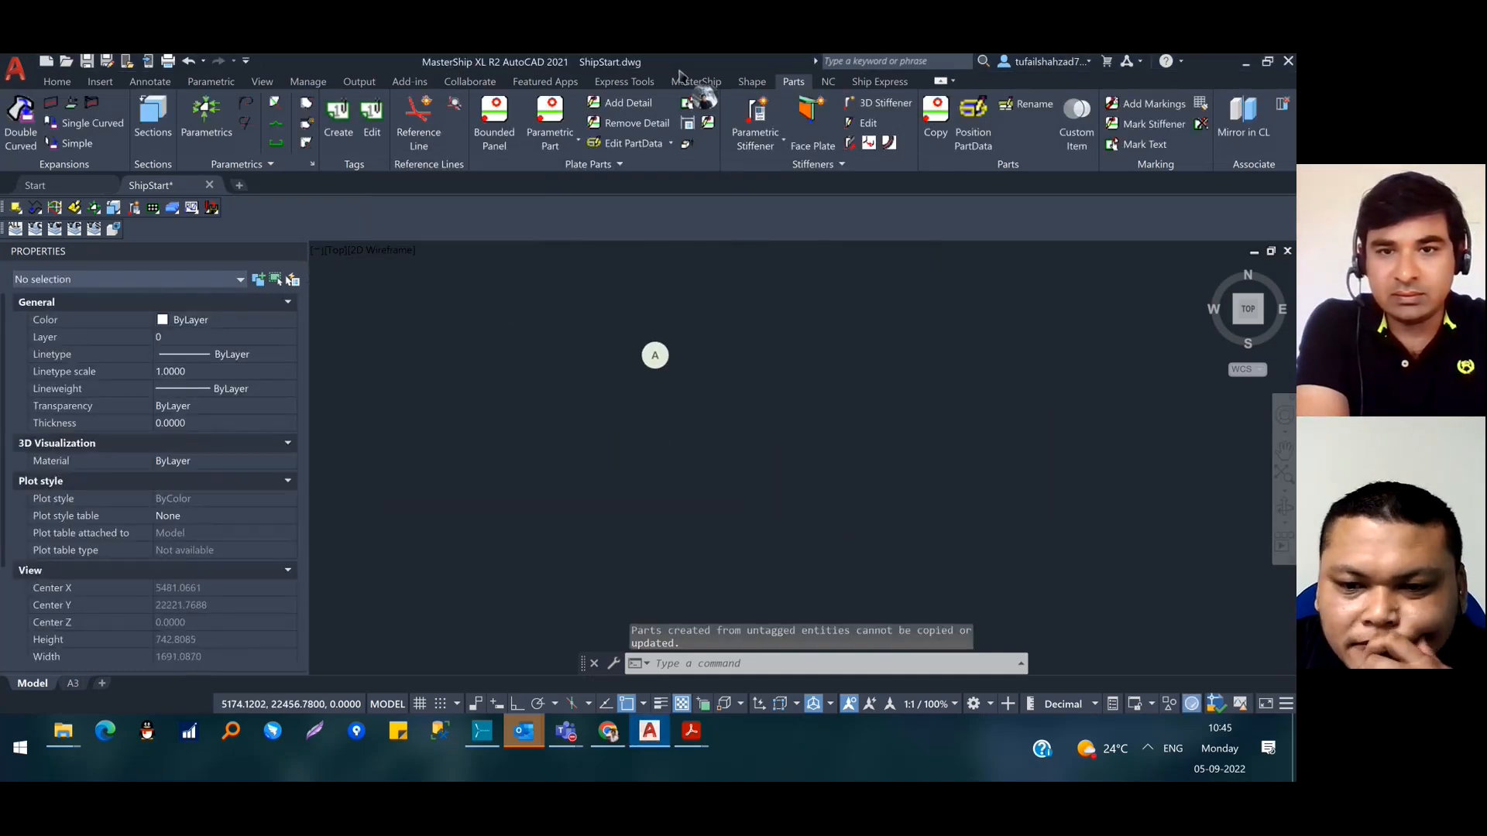
scroll(823, 414, down, 10)
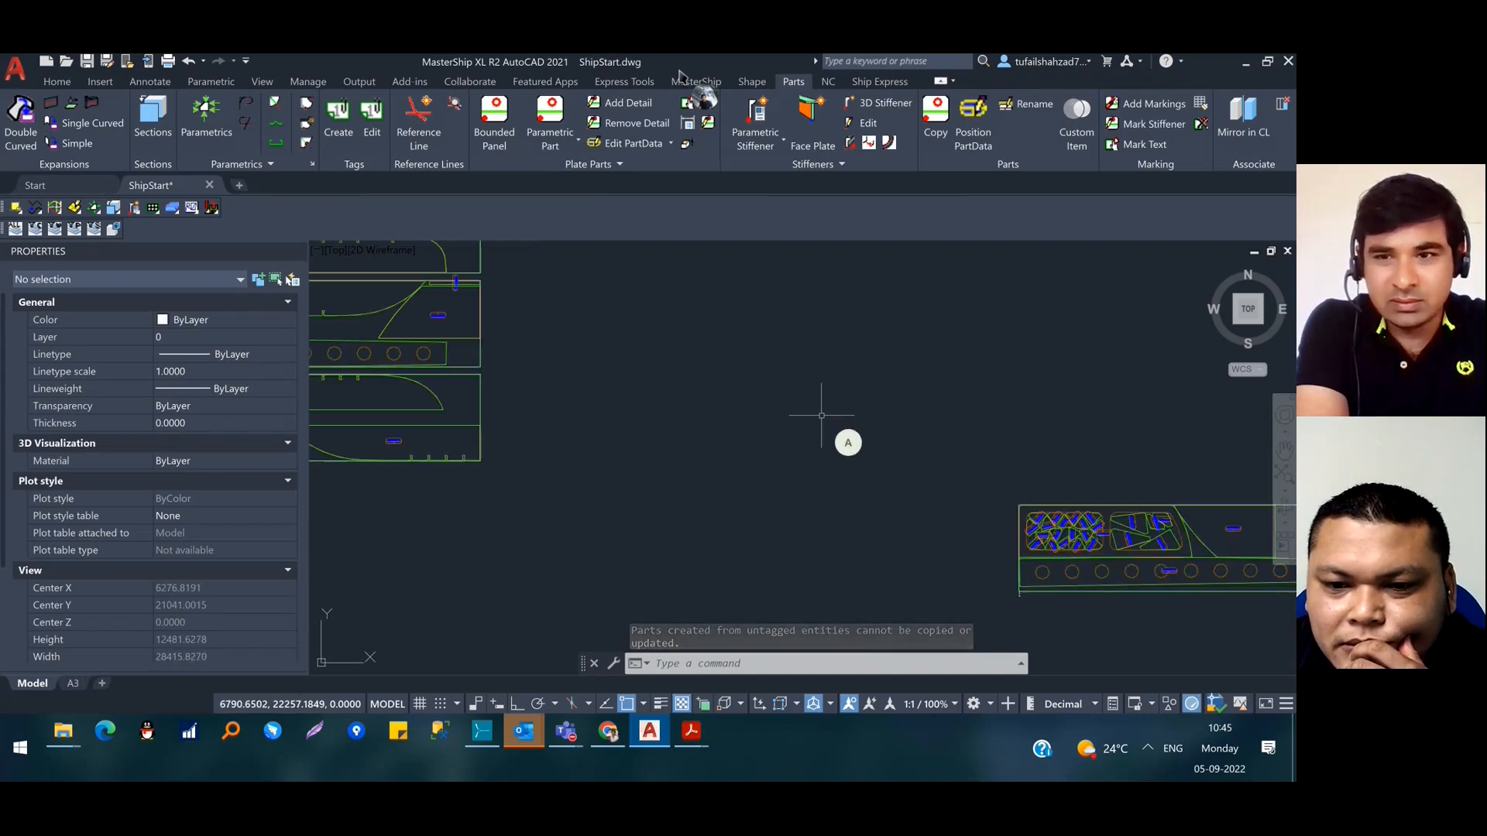
scroll(1095, 550, up, 3)
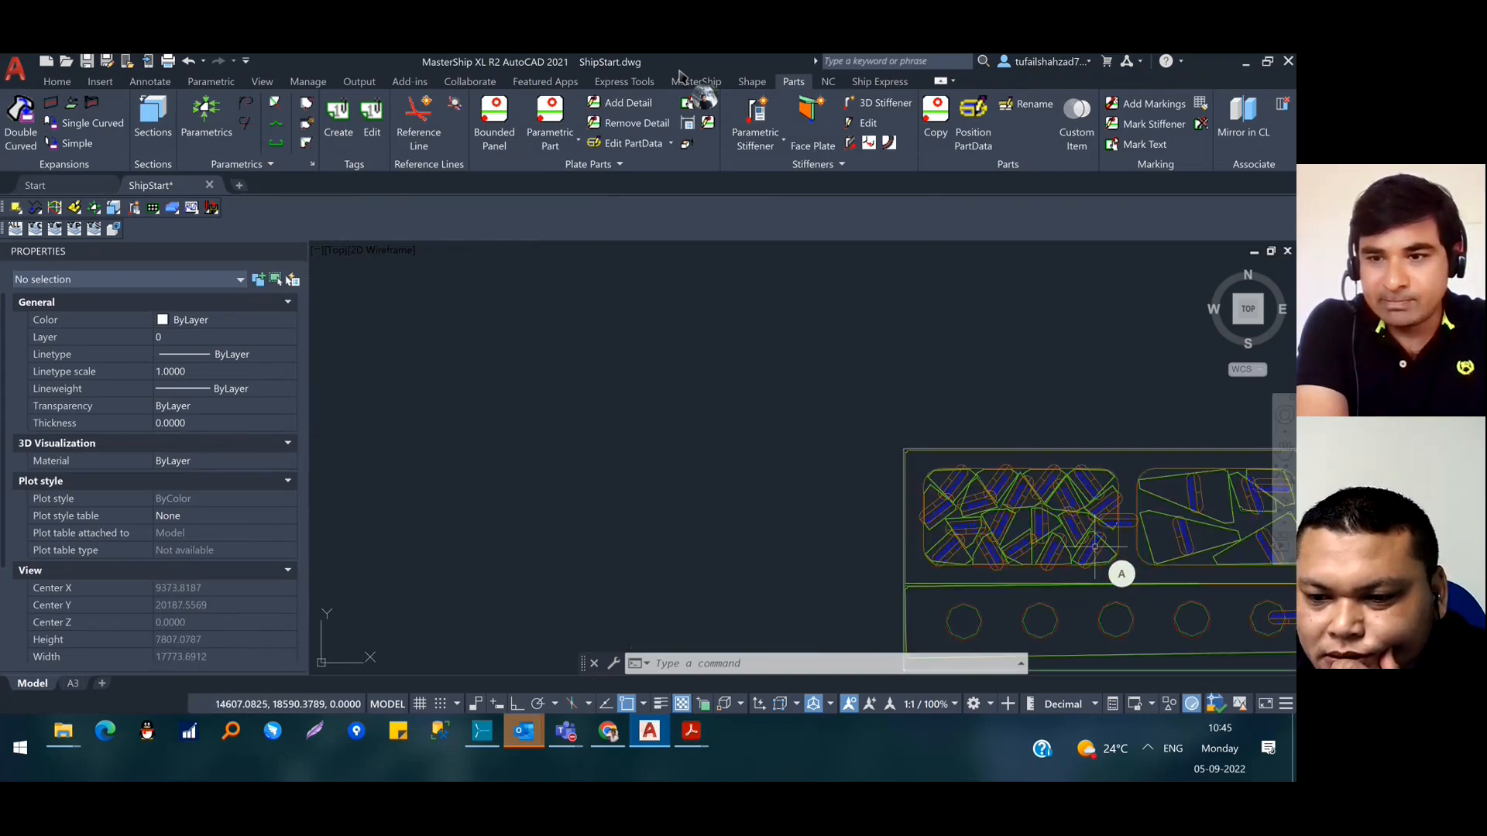
scroll(1046, 546, up, 5)
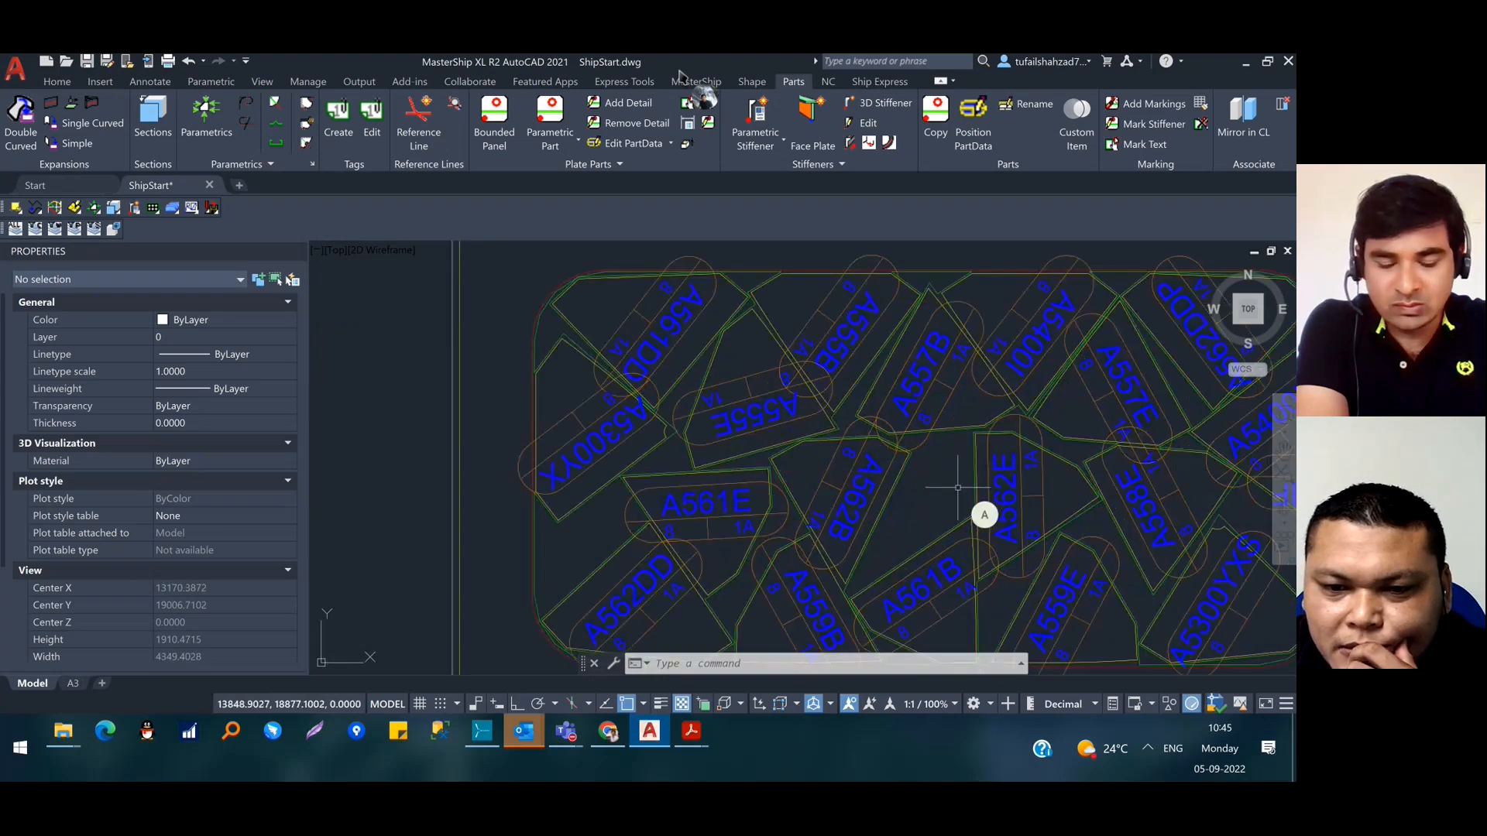
scroll(588, 415, down, 3)
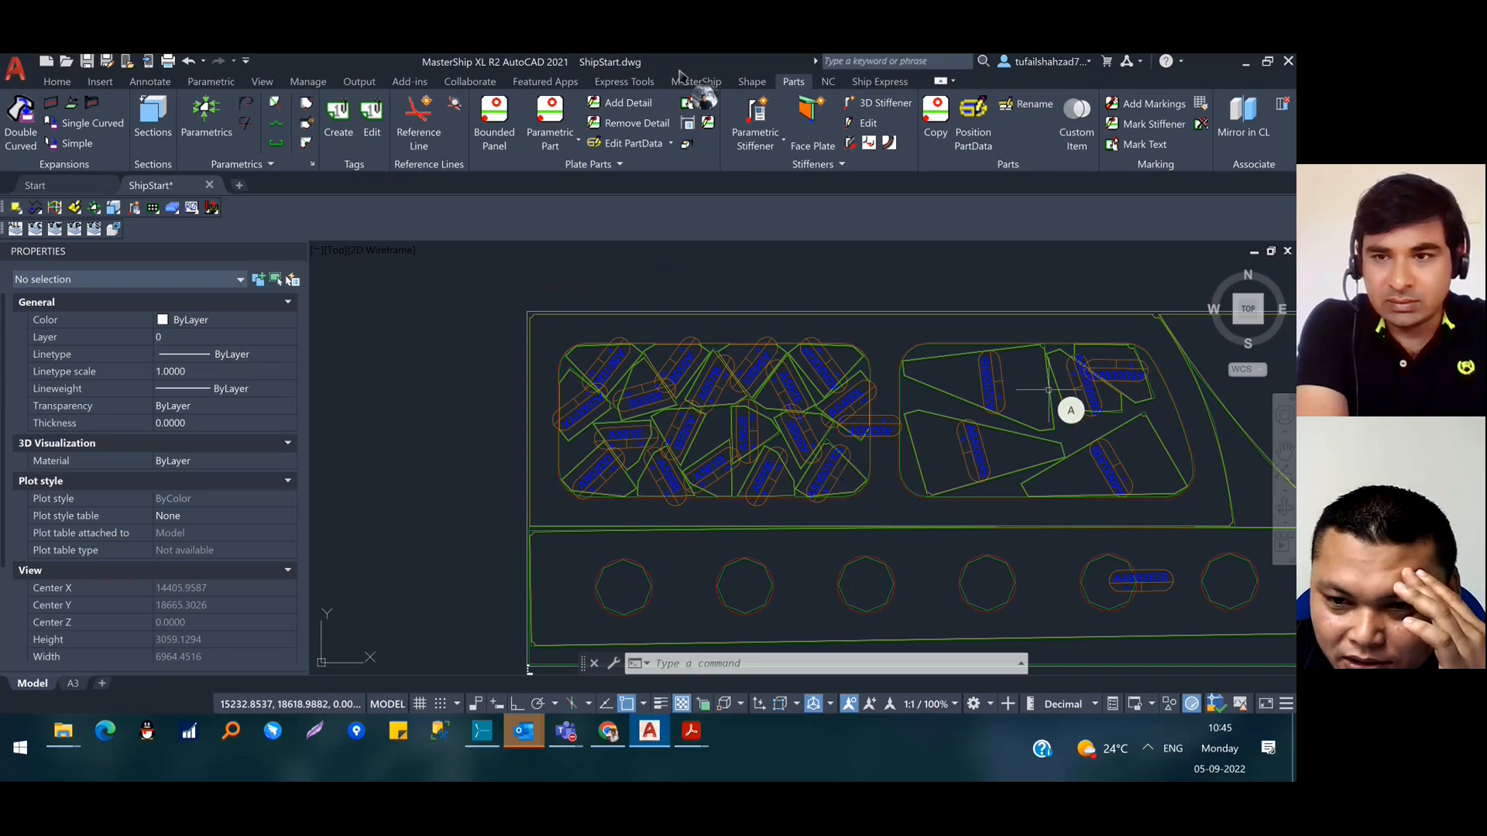
scroll(1064, 414, up, 2)
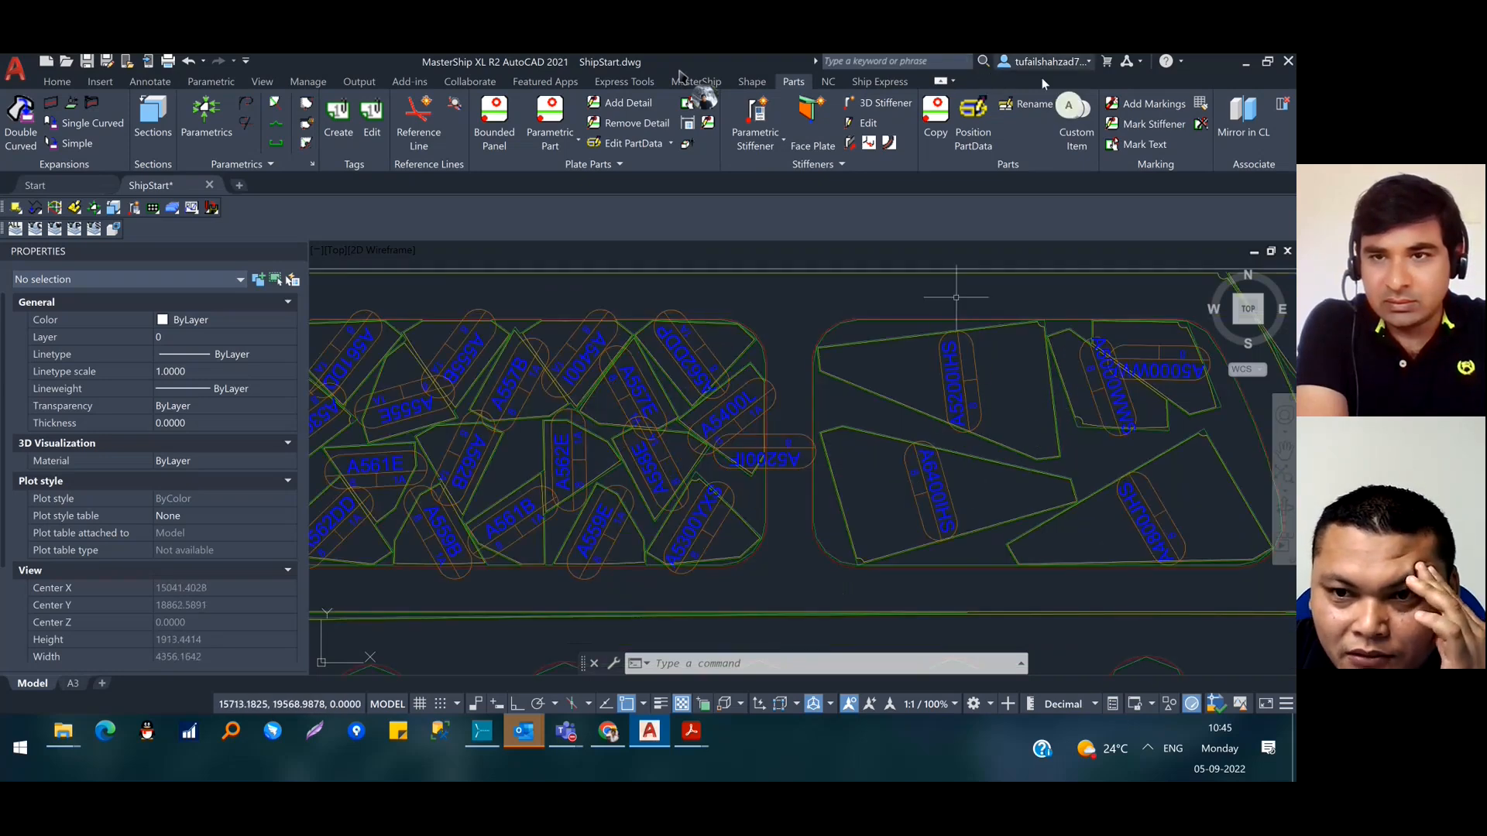
click(875, 83)
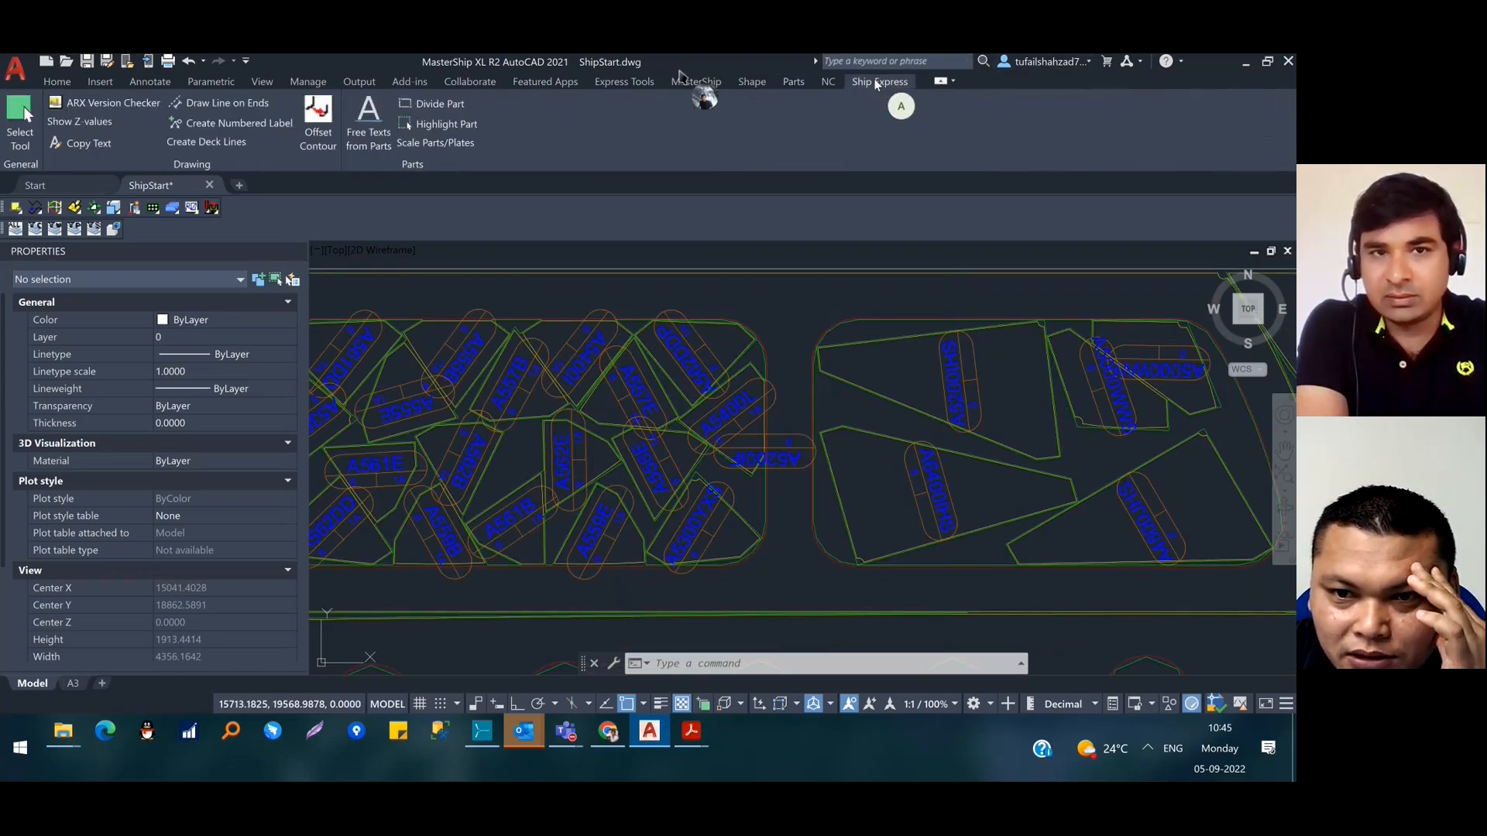
click(367, 116)
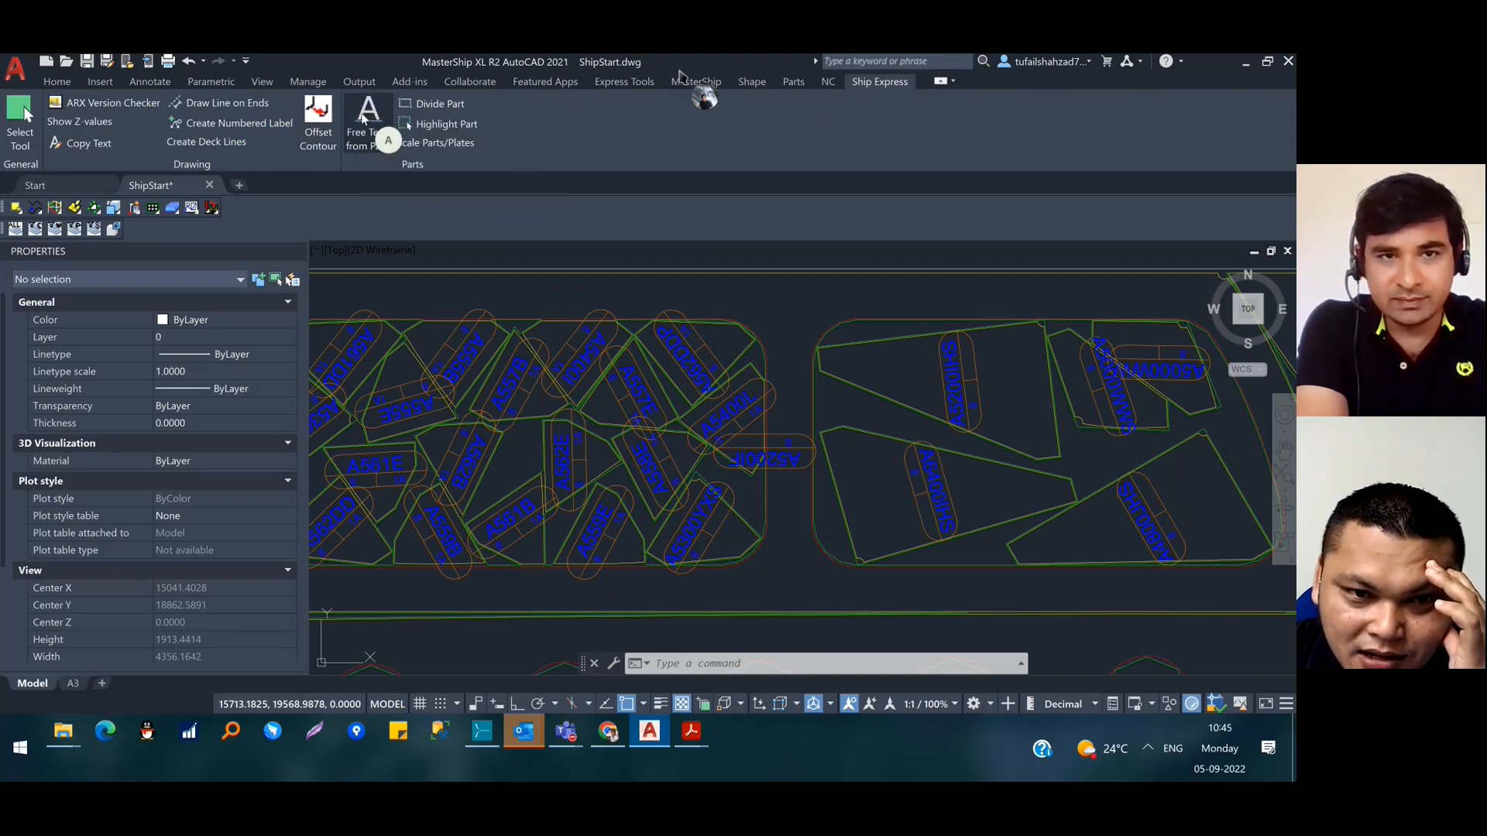
click(952, 395)
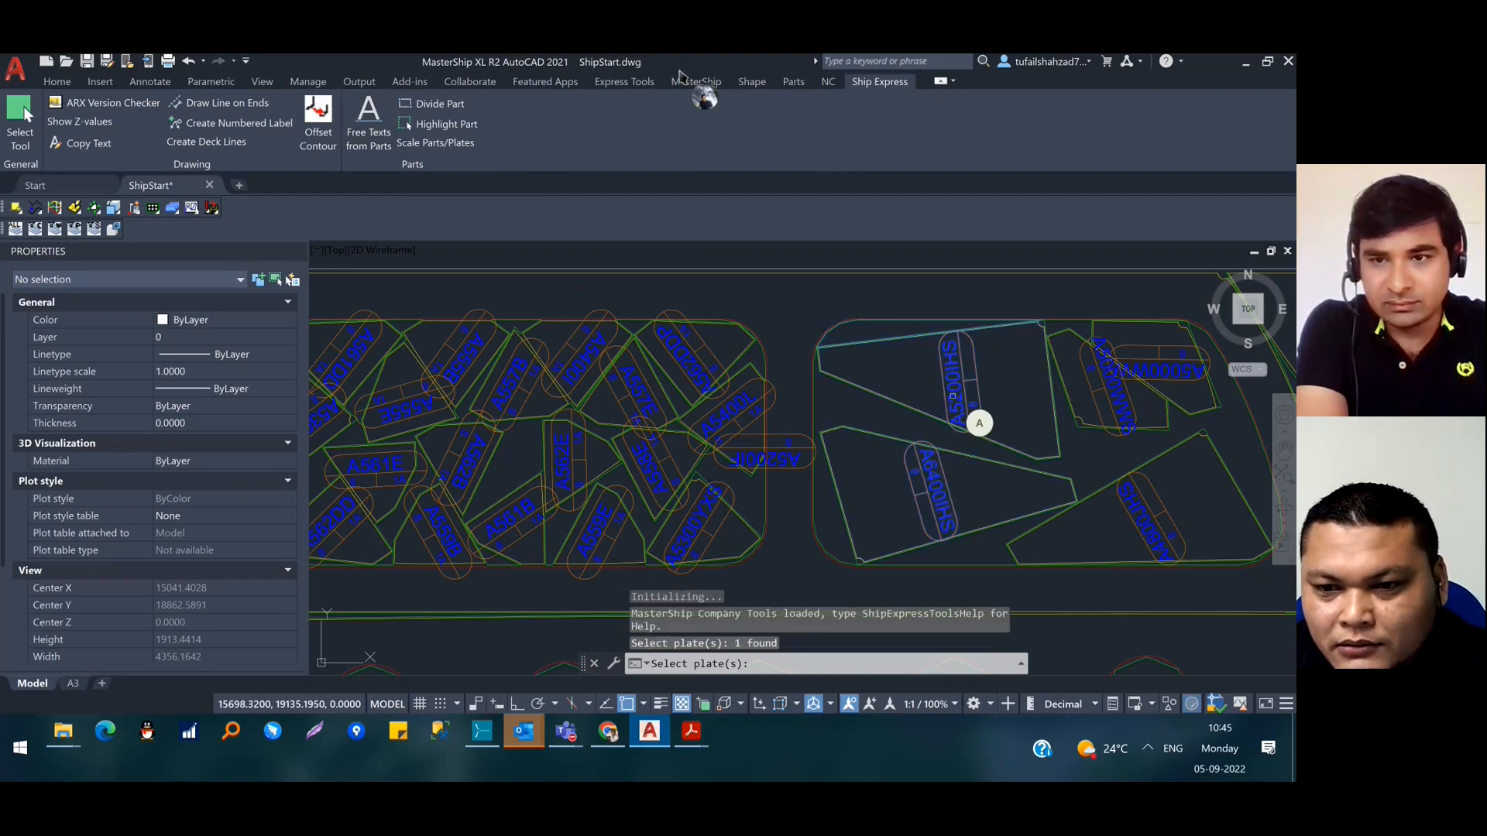
key(Return)
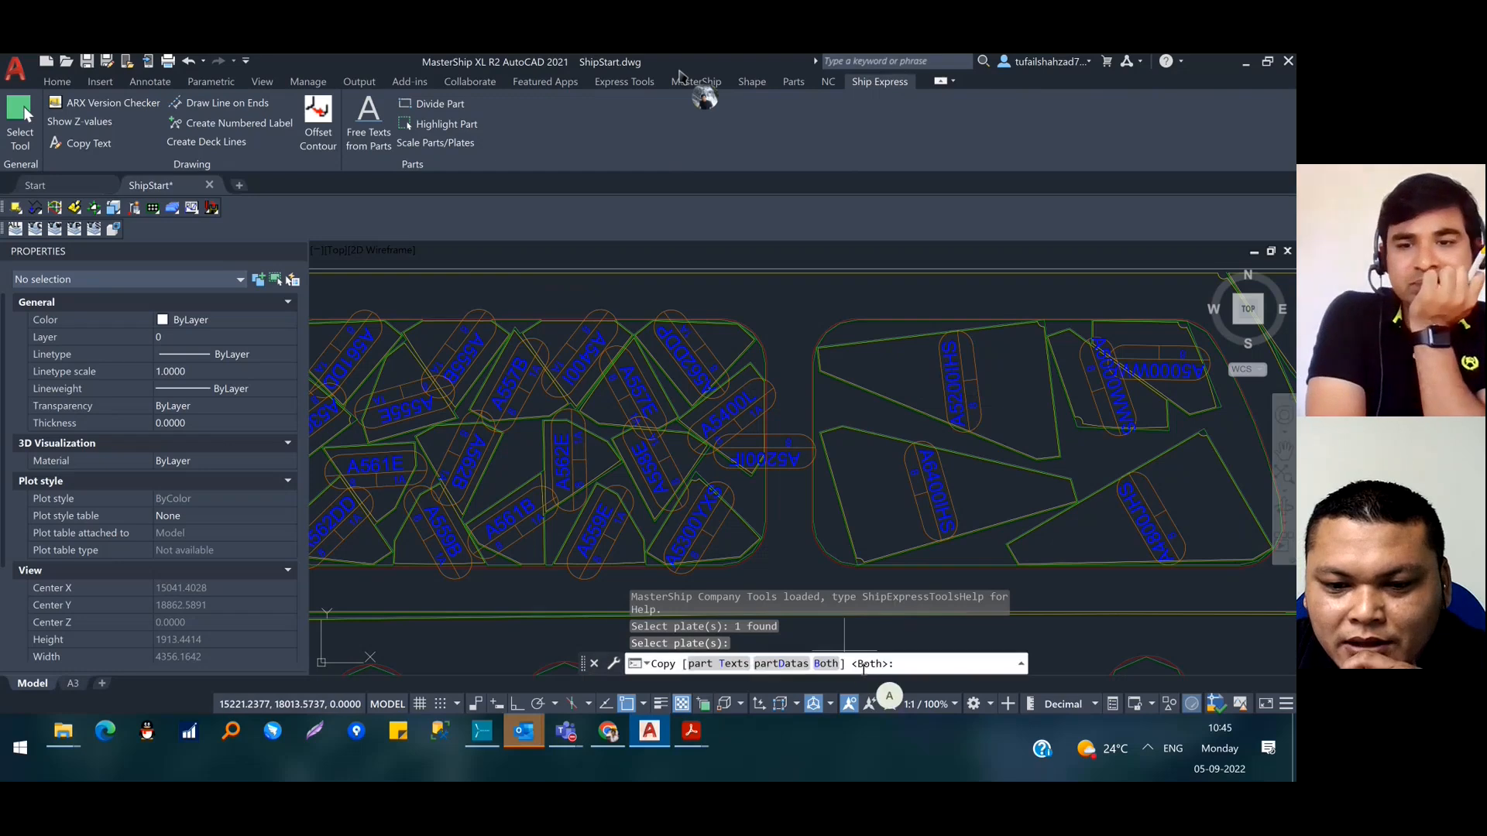
click(782, 663)
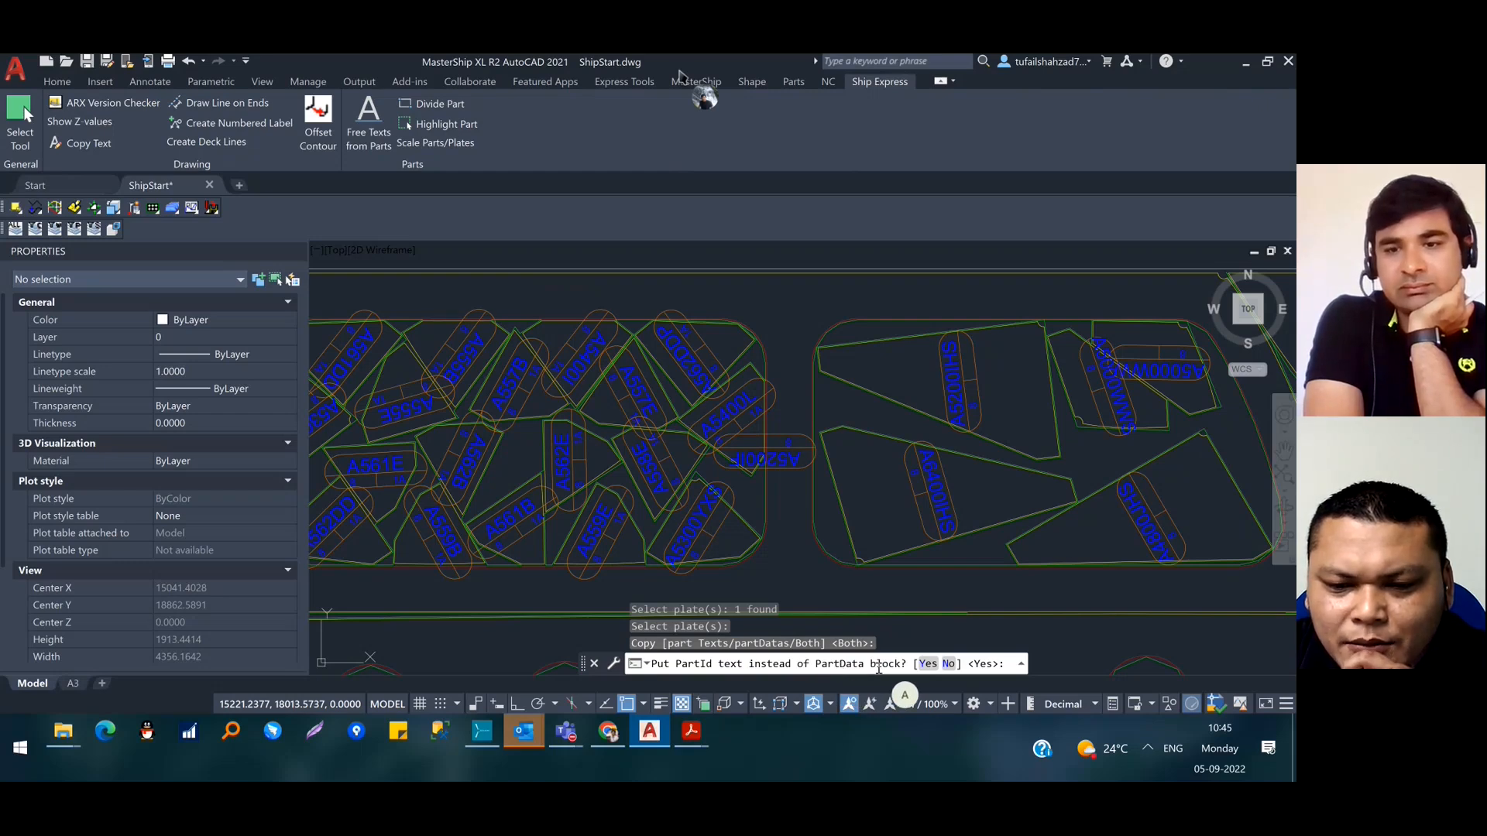
click(921, 664)
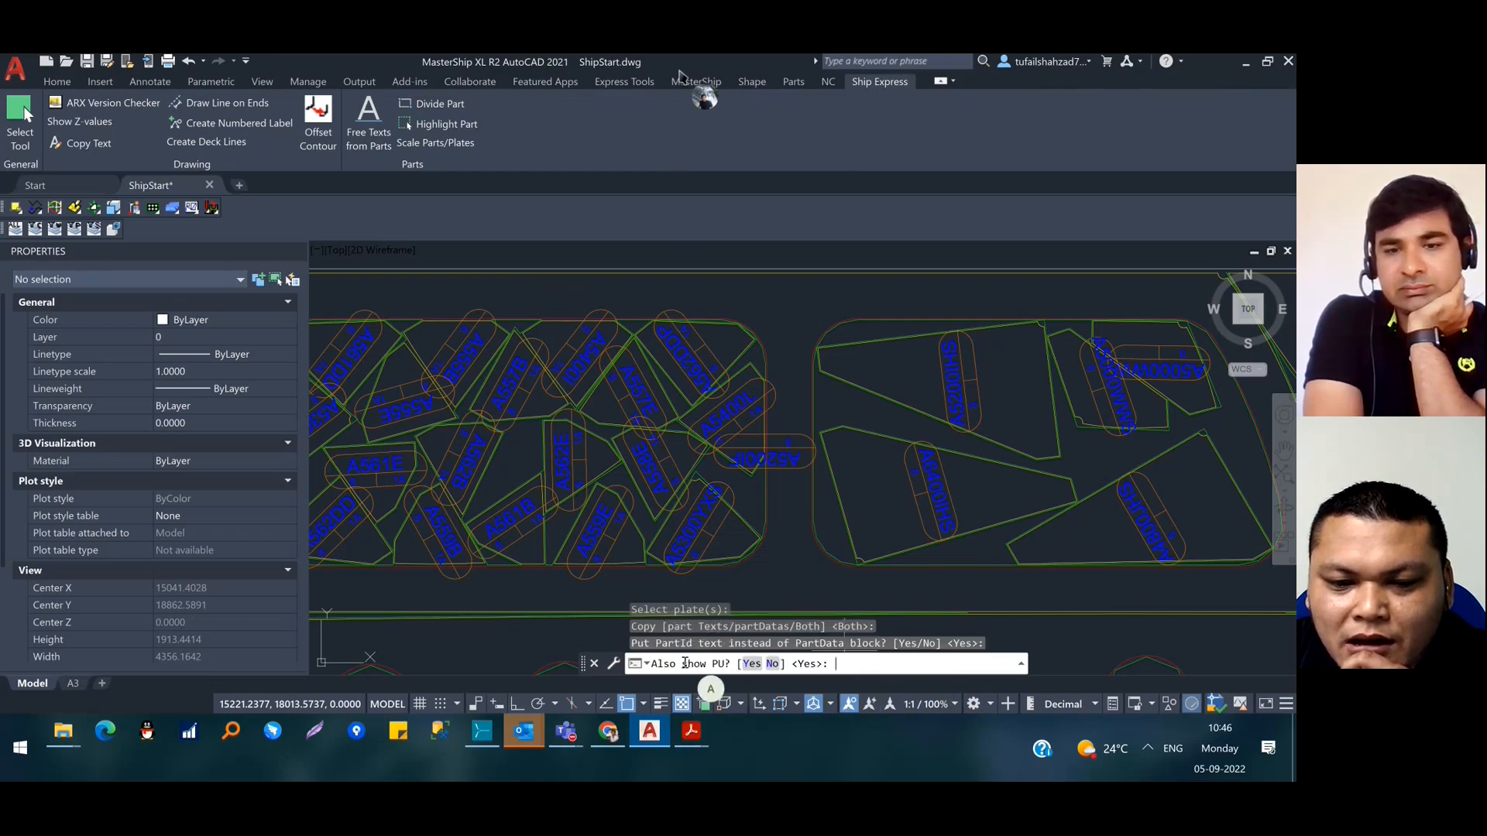
click(771, 664)
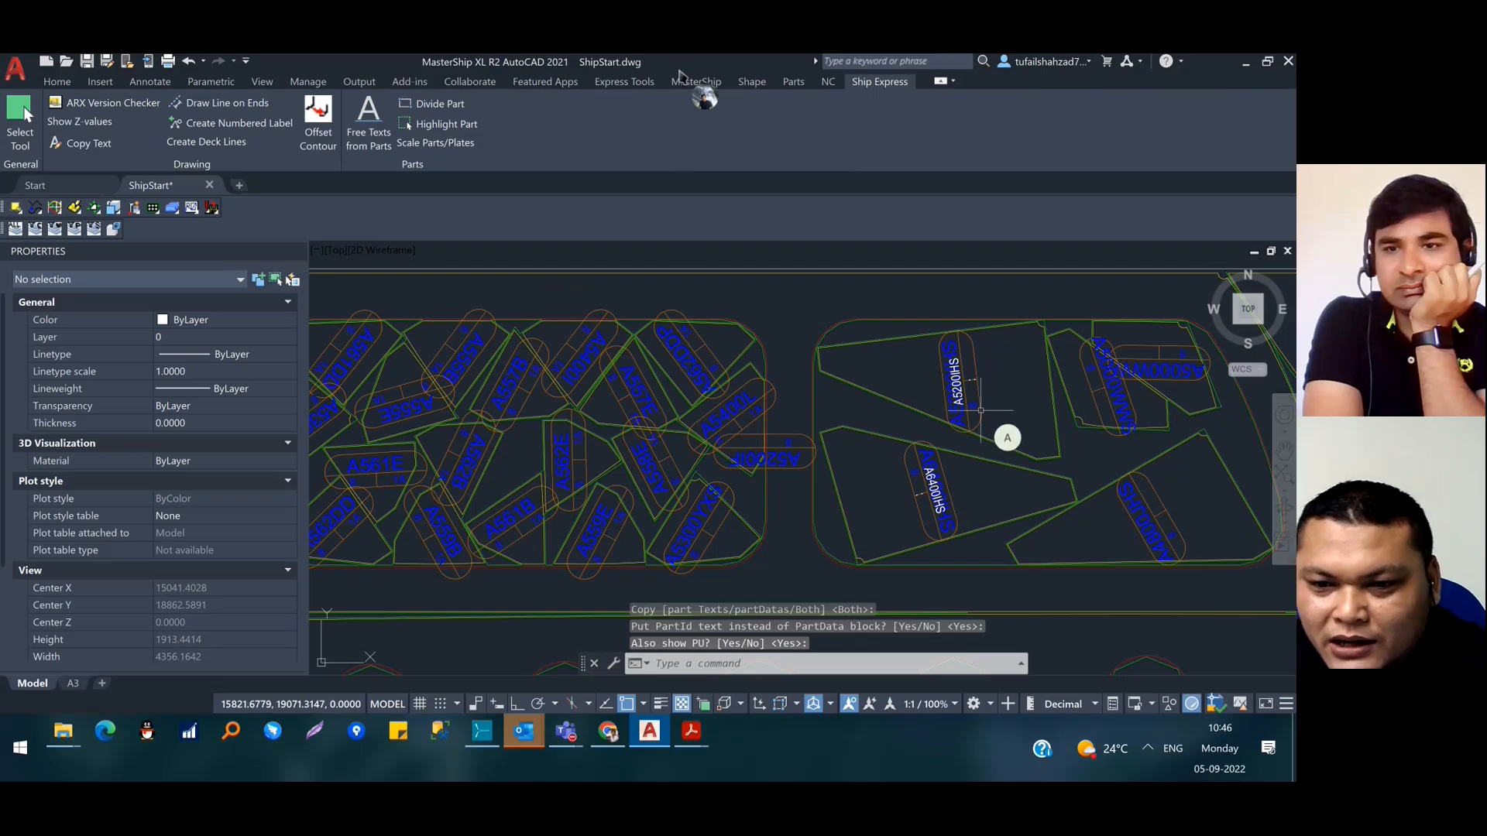
scroll(977, 410, up, 6)
scroll(965, 314, up, 4)
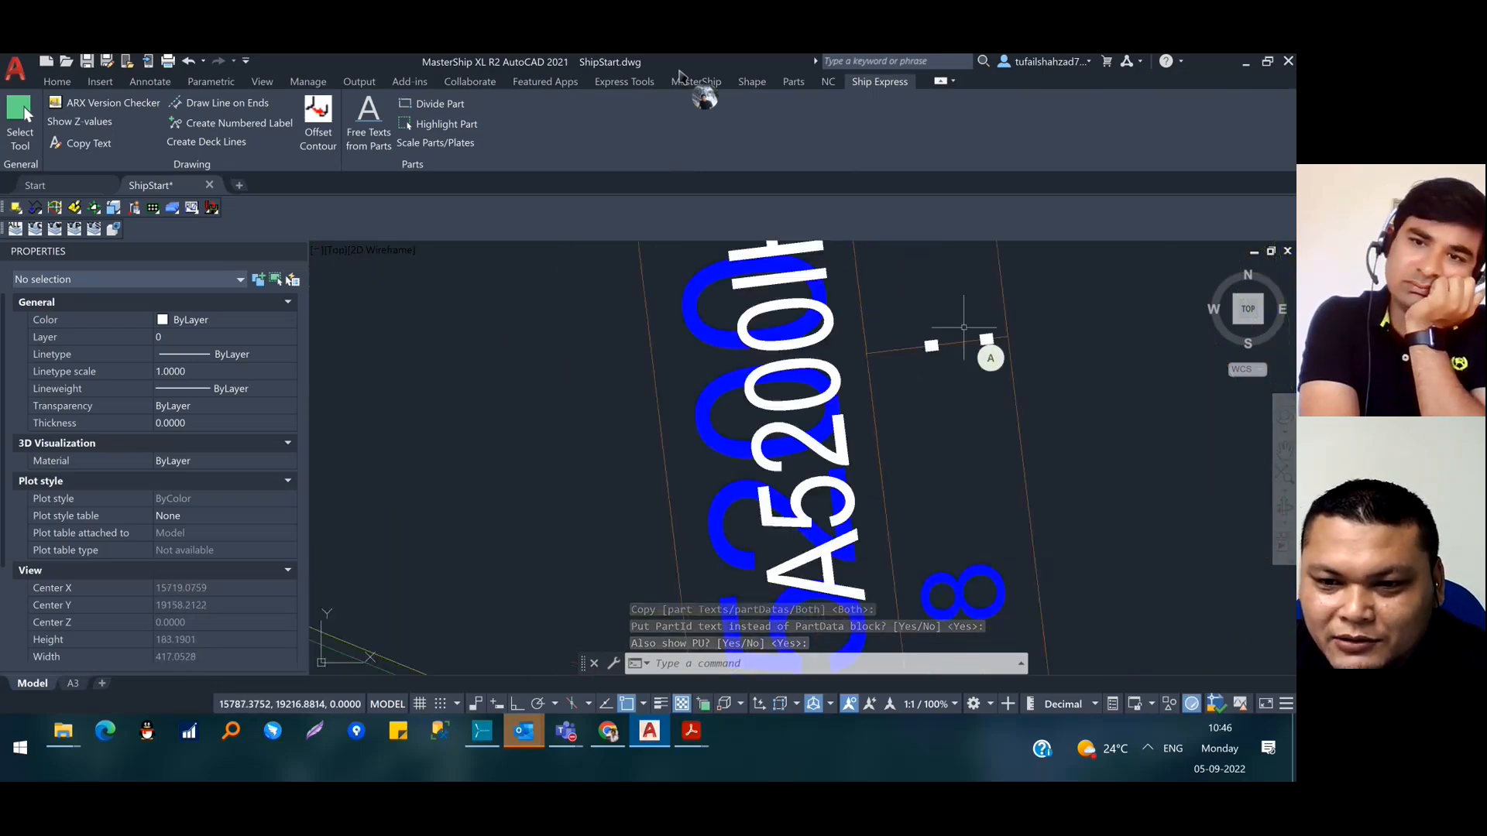
scroll(967, 350, down, 4)
middle_drag(1008, 342, 968, 542)
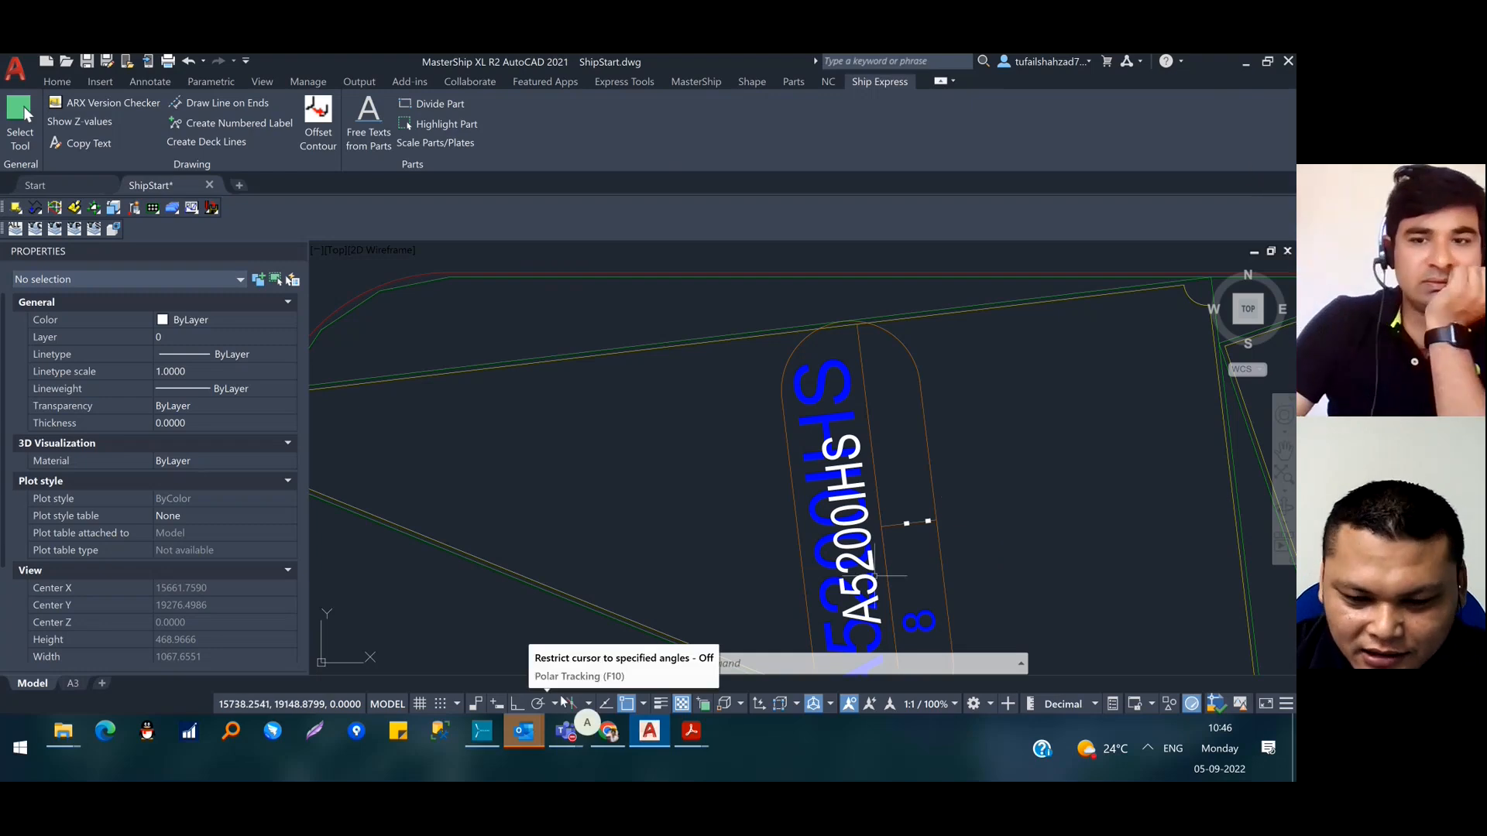
key(alt)
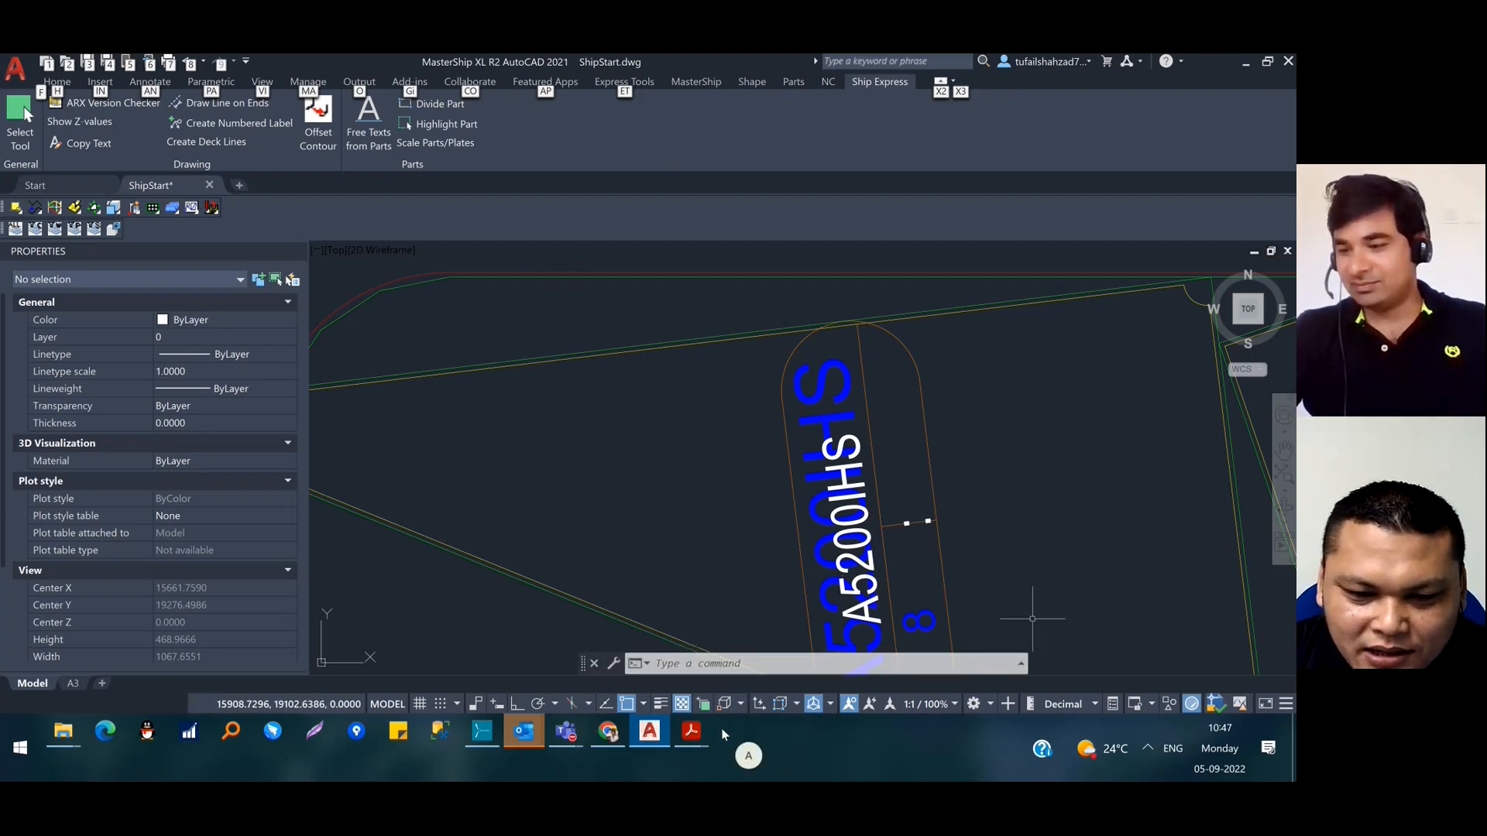
key(alt)
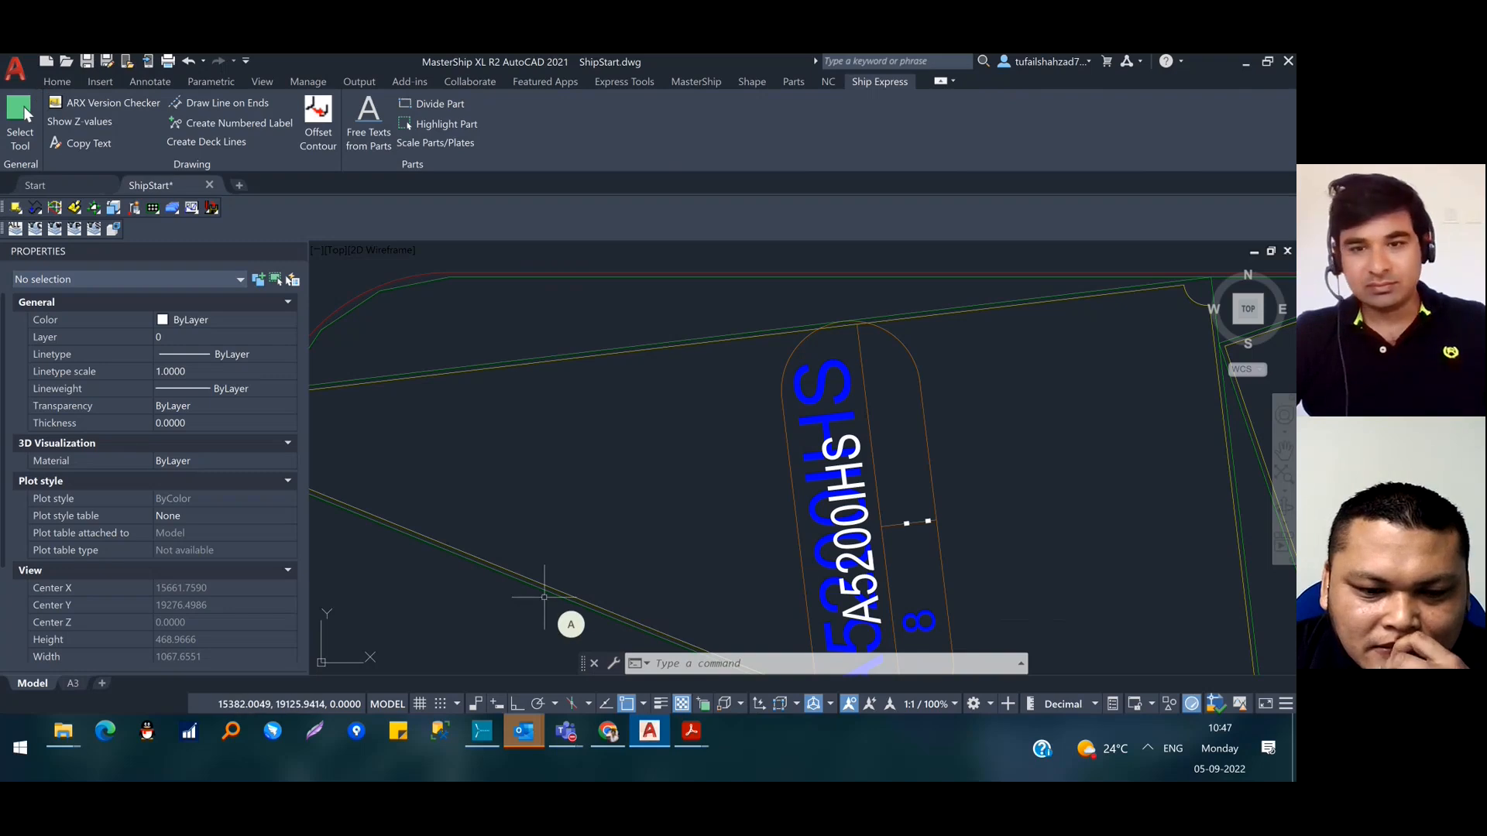
key(alt)
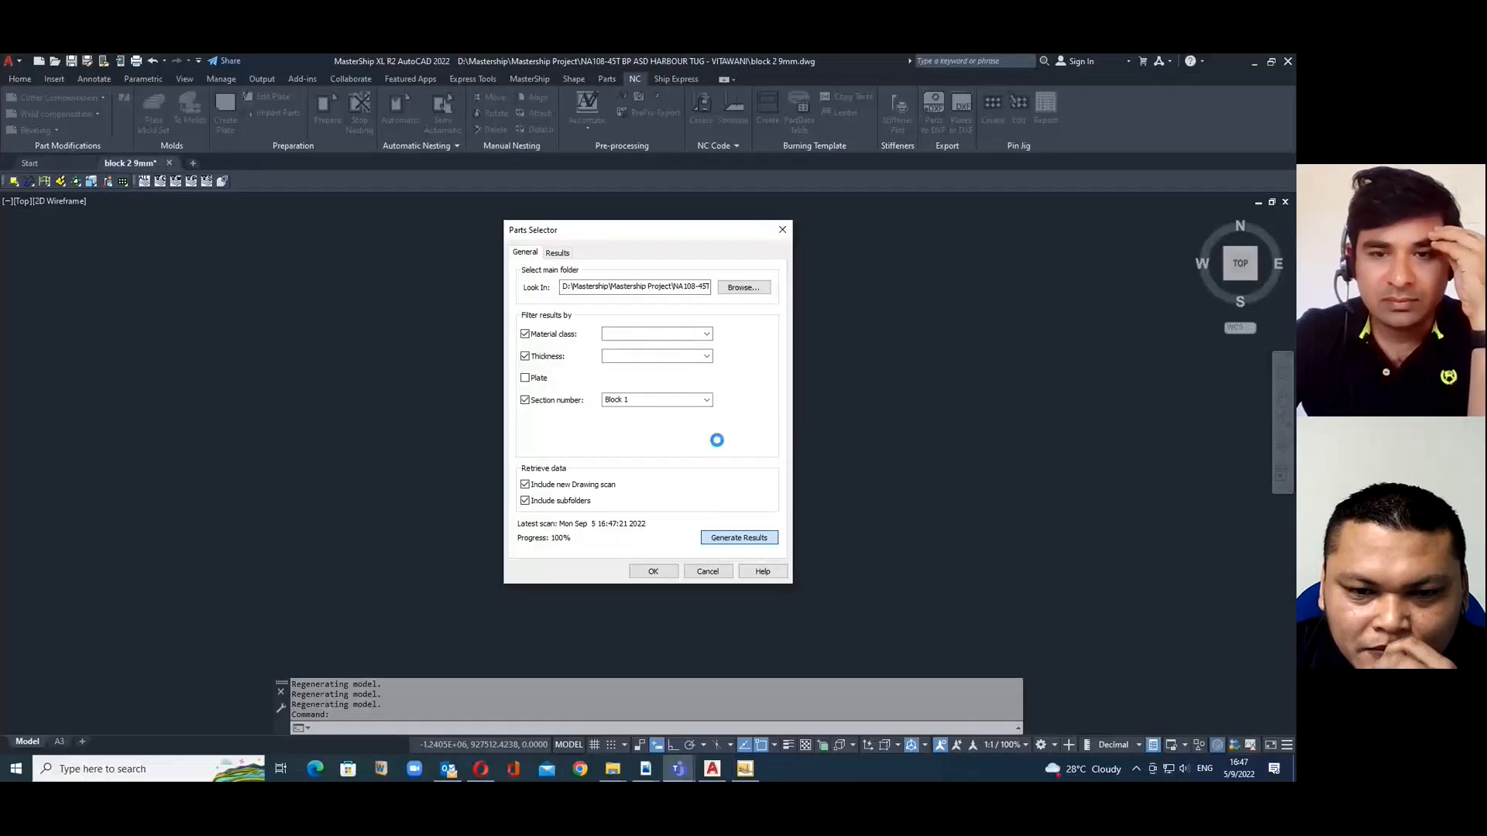
Insert the parts AF01RS, AF01SP, AF01SS and AF01TP from the Parts Selector results into the drawing and finish the selector
drag(567, 357, 549, 294)
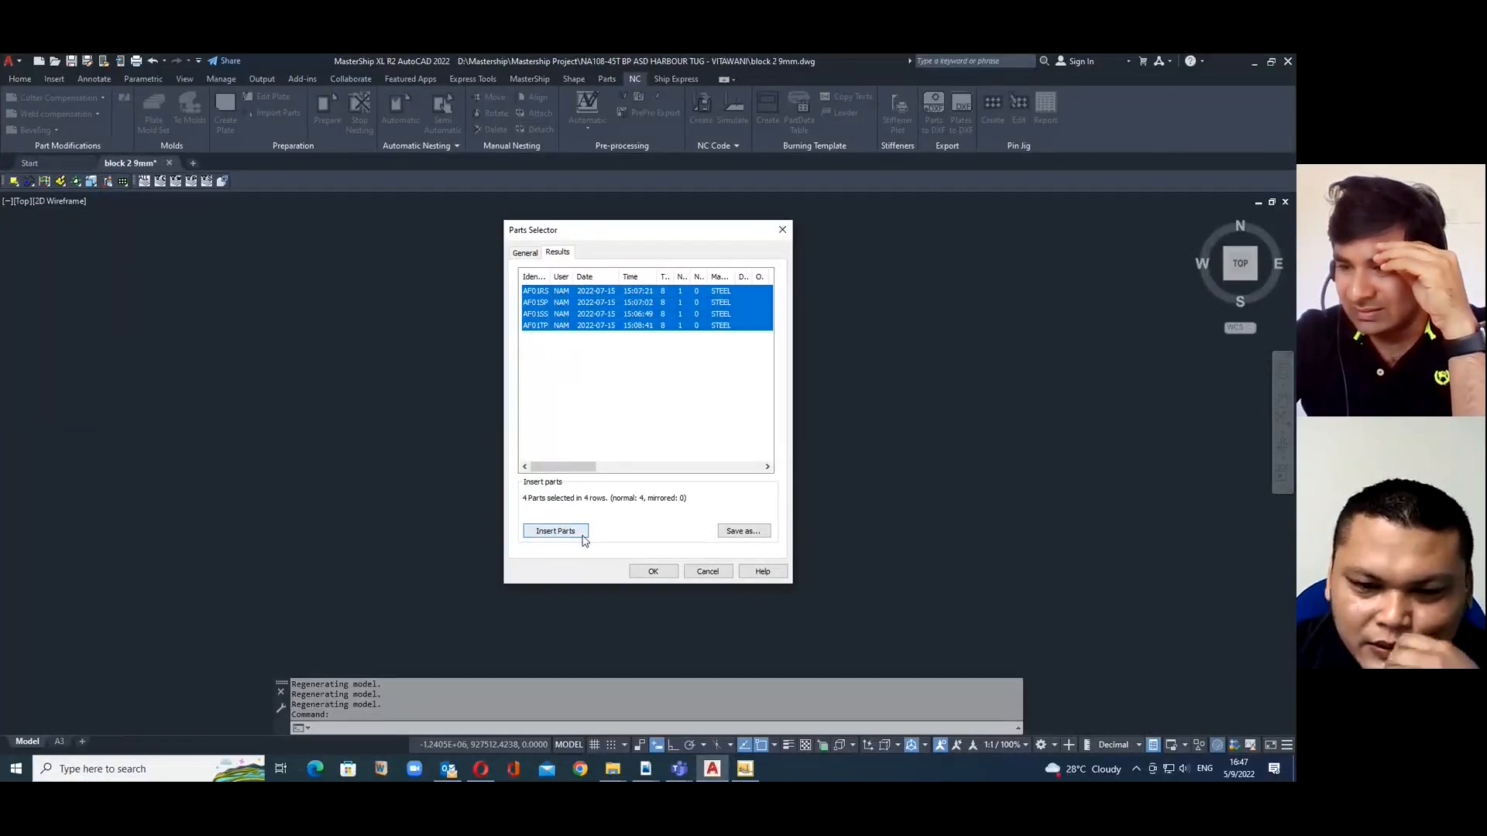
click(556, 531)
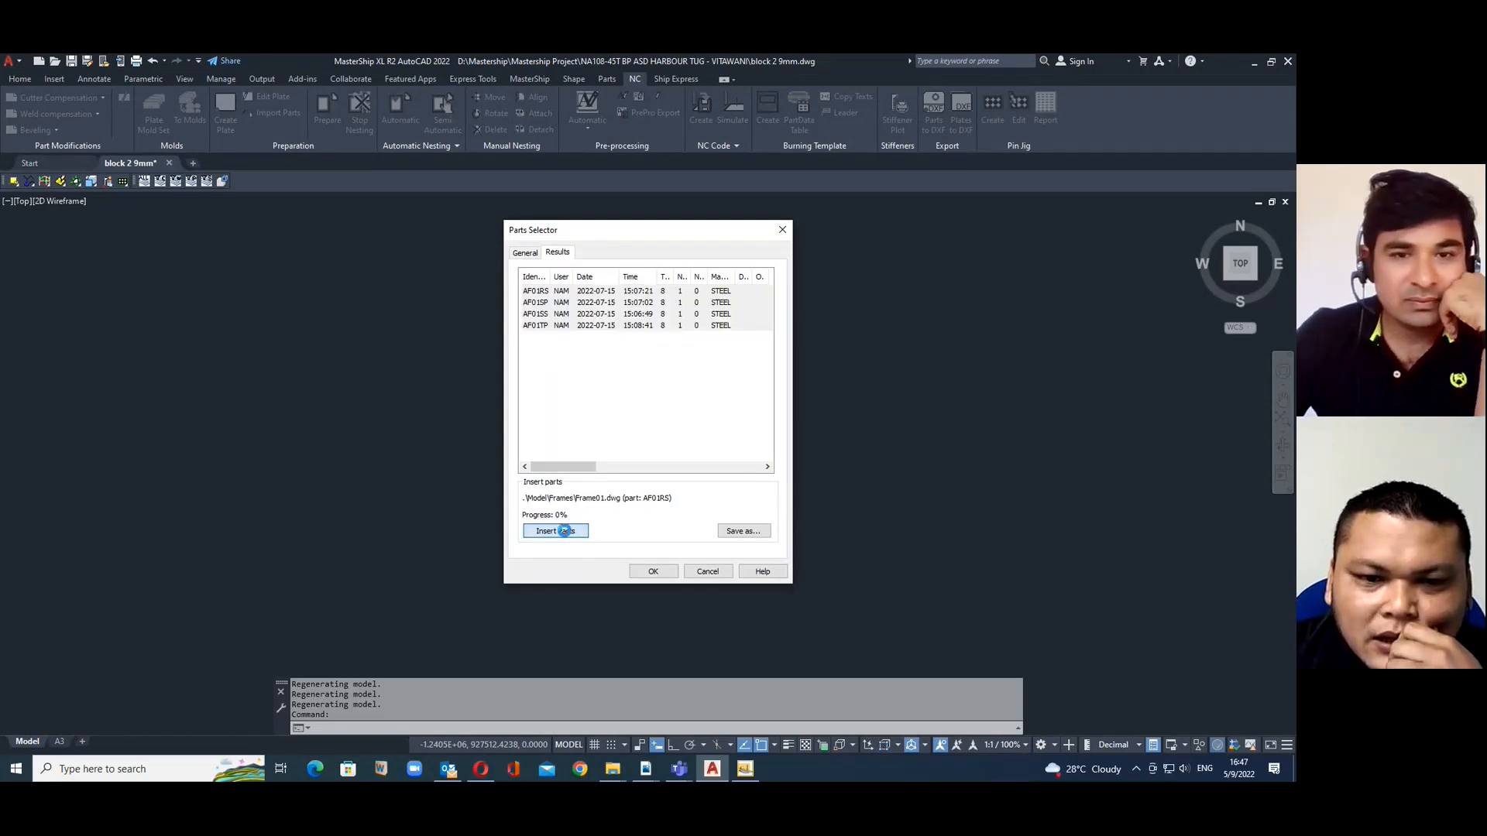
click(667, 574)
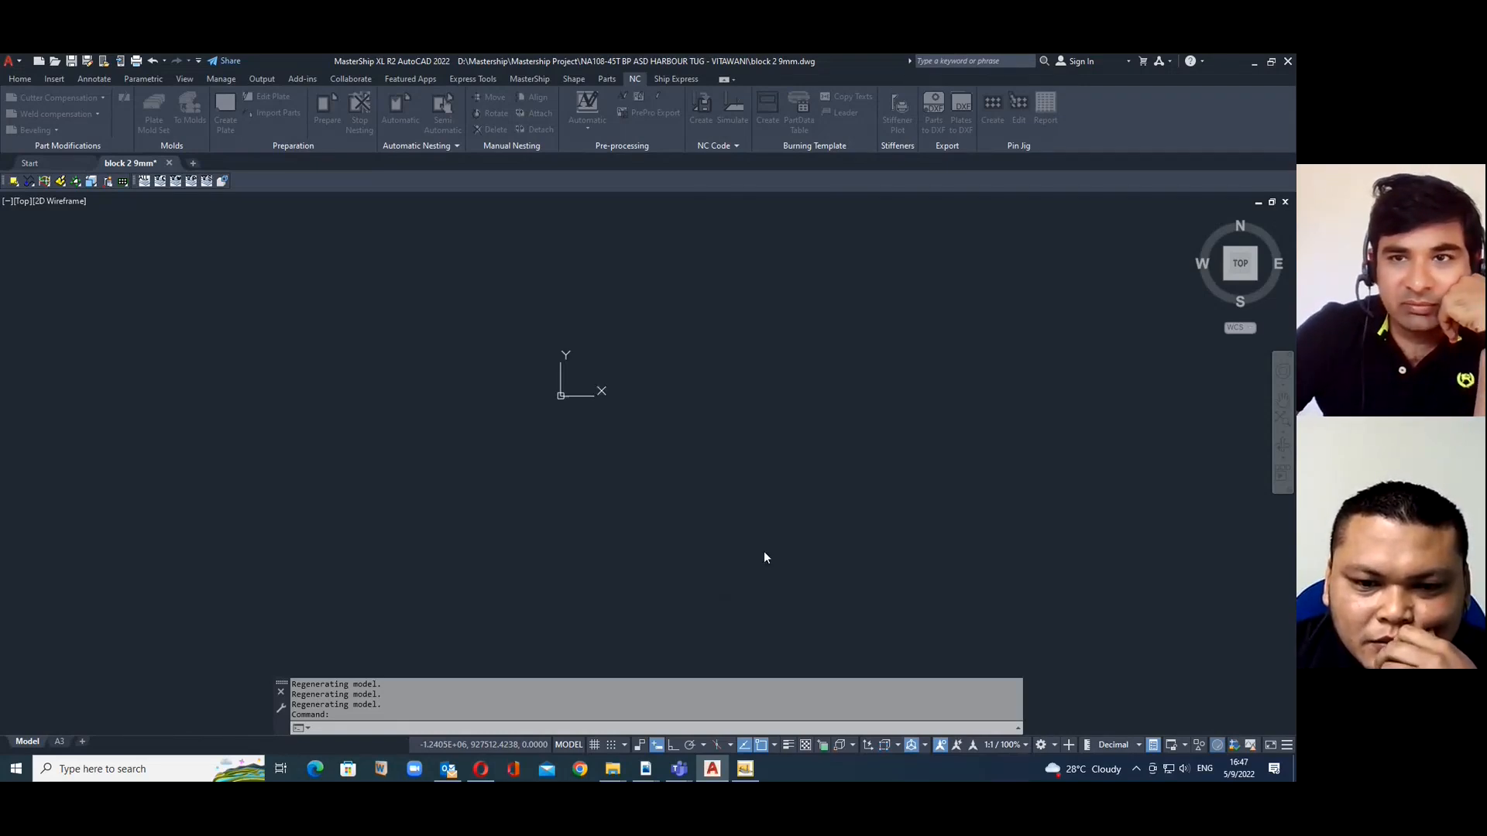
scroll(700, 431, down, 5)
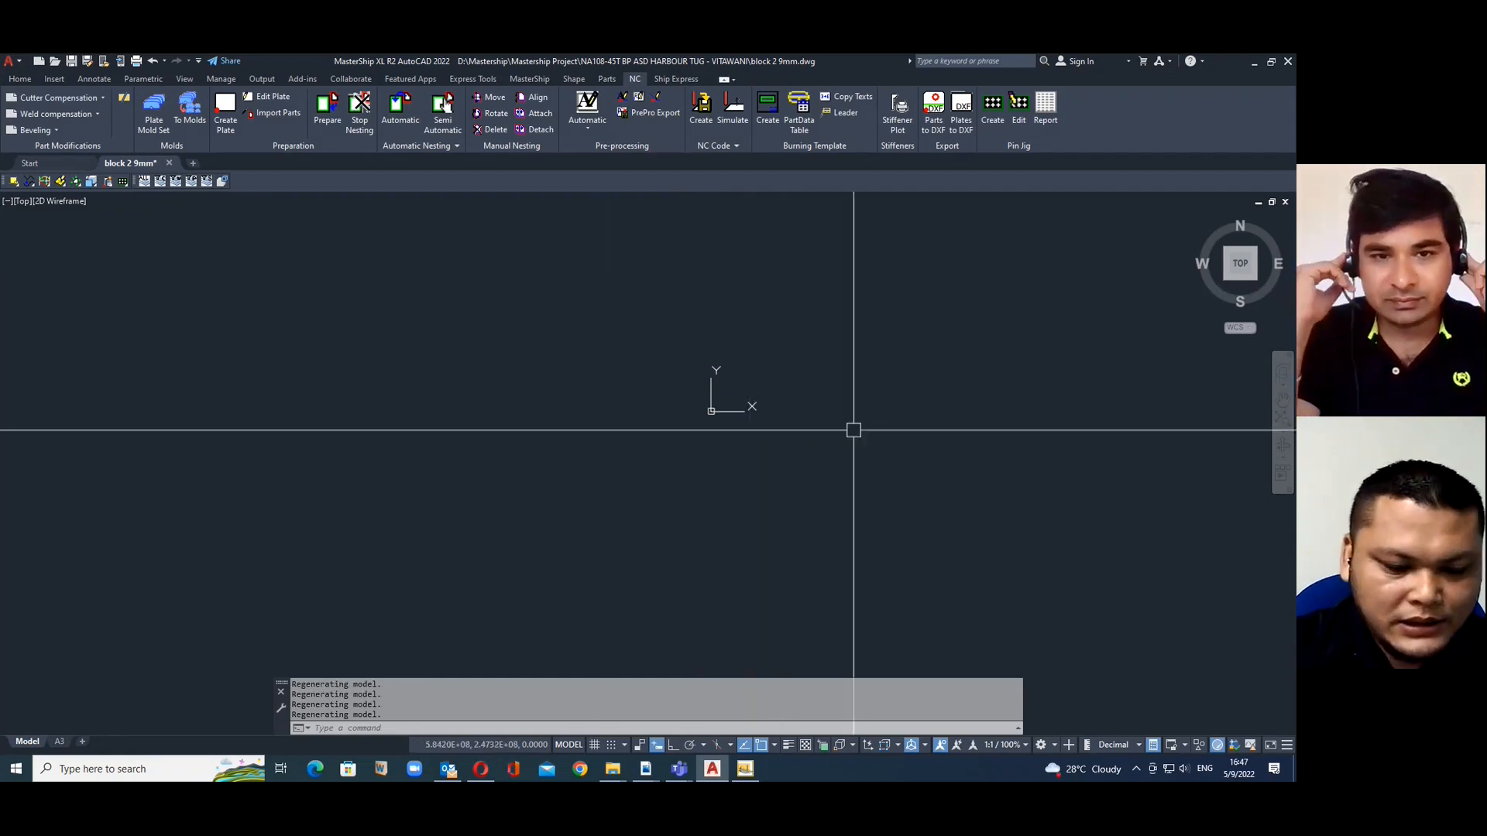
Open the Properties palette, then replace it with the Layer Properties Manager
text(ch)
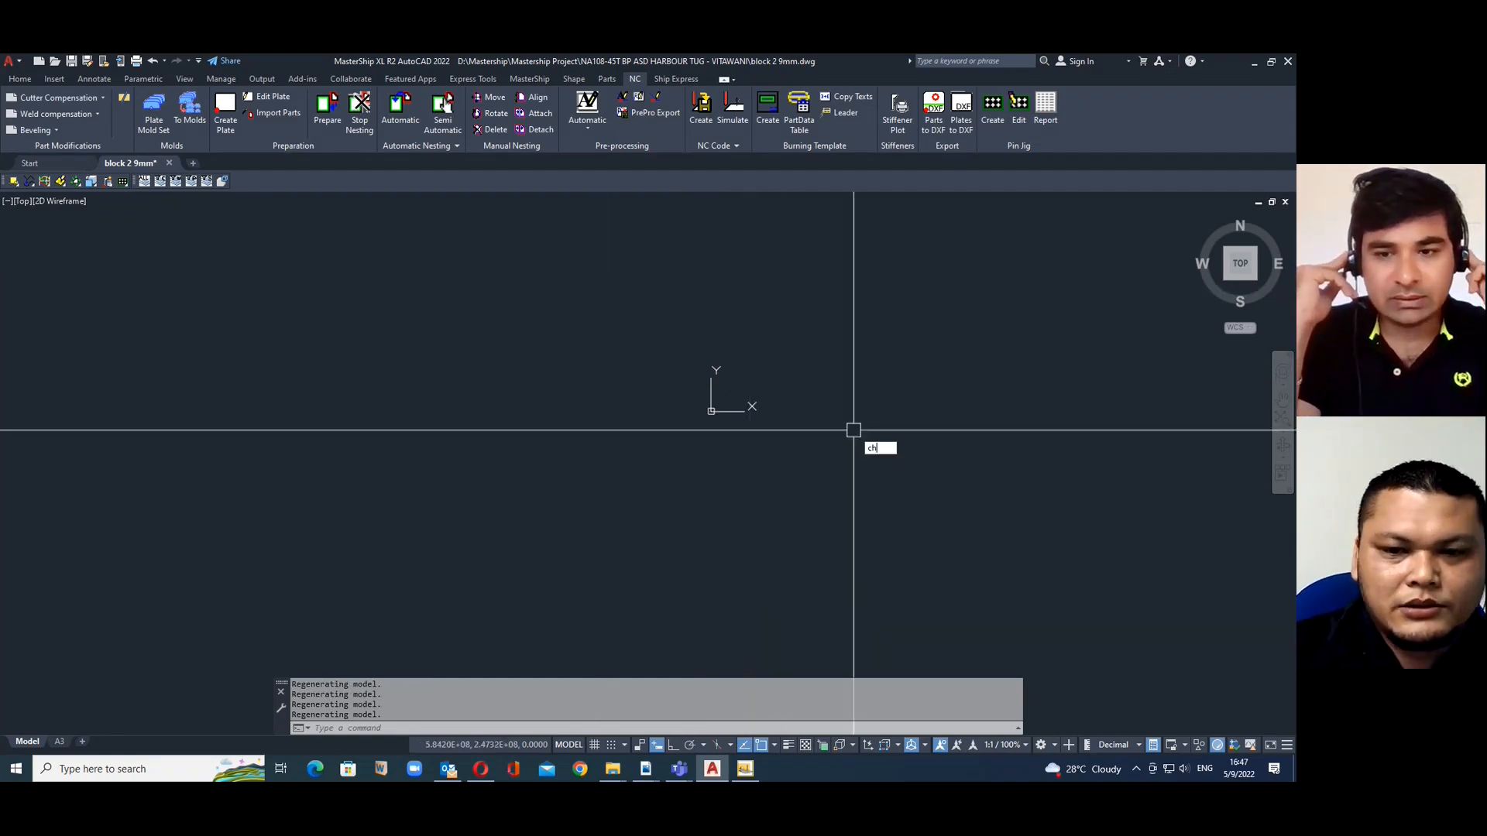
key(Return)
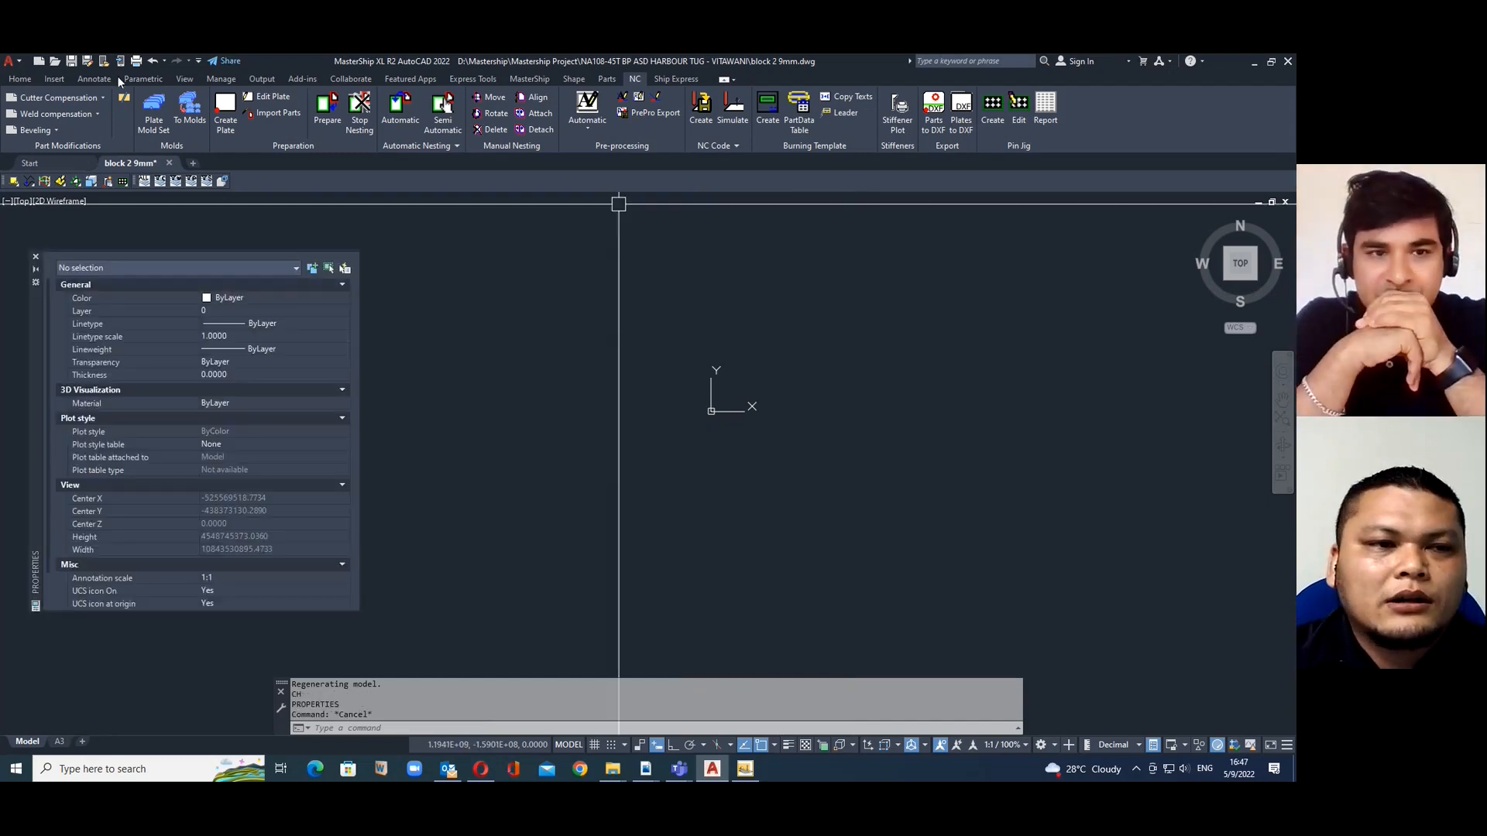
click(12, 78)
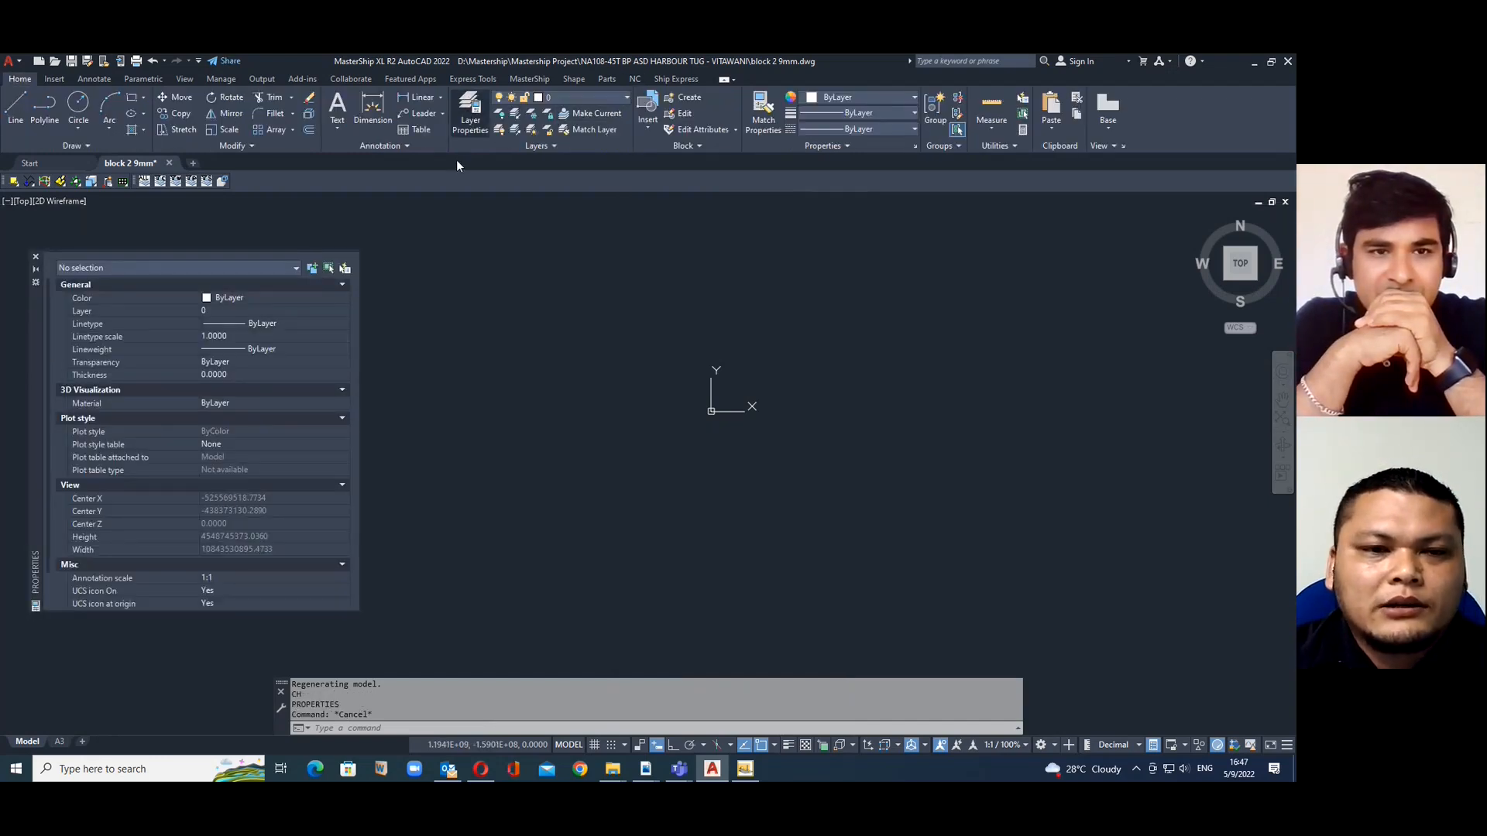
click(36, 257)
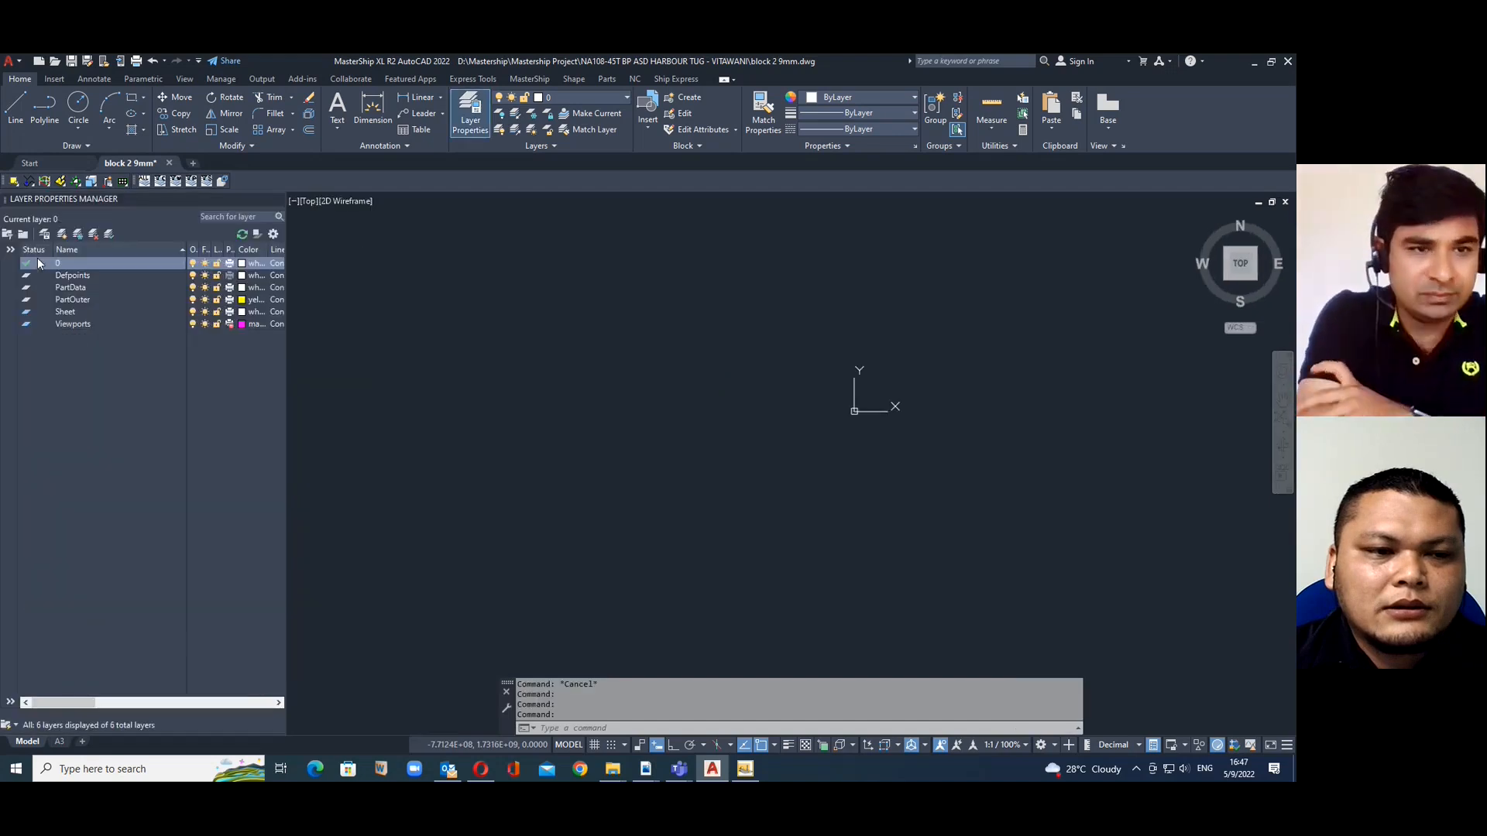
Zoom to the drawing extents and examine the placement of the inserted parts
scroll(582, 378, down, 6)
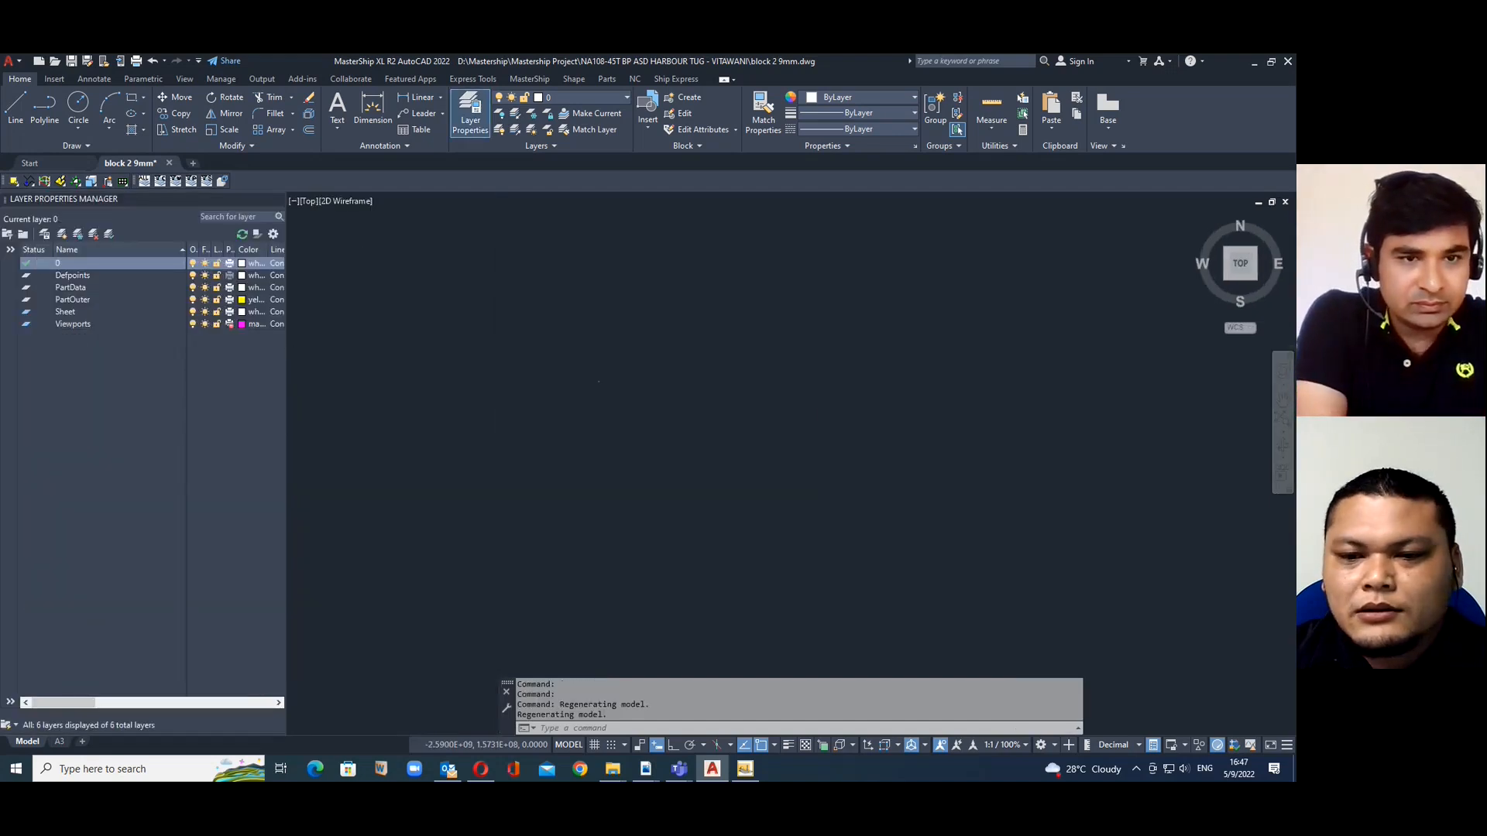
middle_click(875, 349)
middle_click(875, 349)
scroll(793, 415, down, 8)
scroll(714, 392, up, 4)
scroll(721, 392, down, 6)
scroll(720, 387, up, 8)
scroll(820, 335, down, 3)
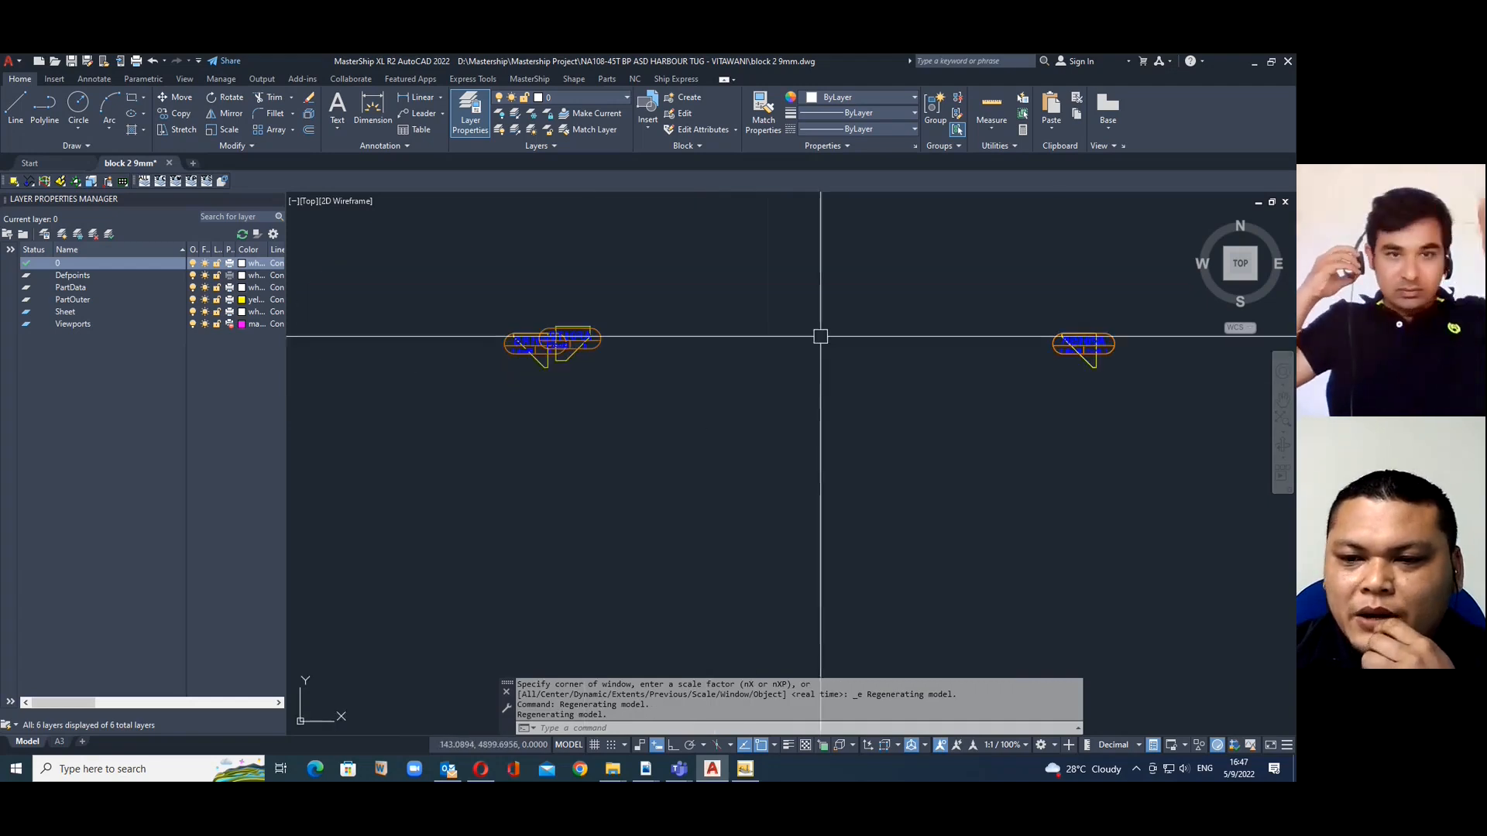
scroll(1050, 340, up, 3)
scroll(952, 294, down, 5)
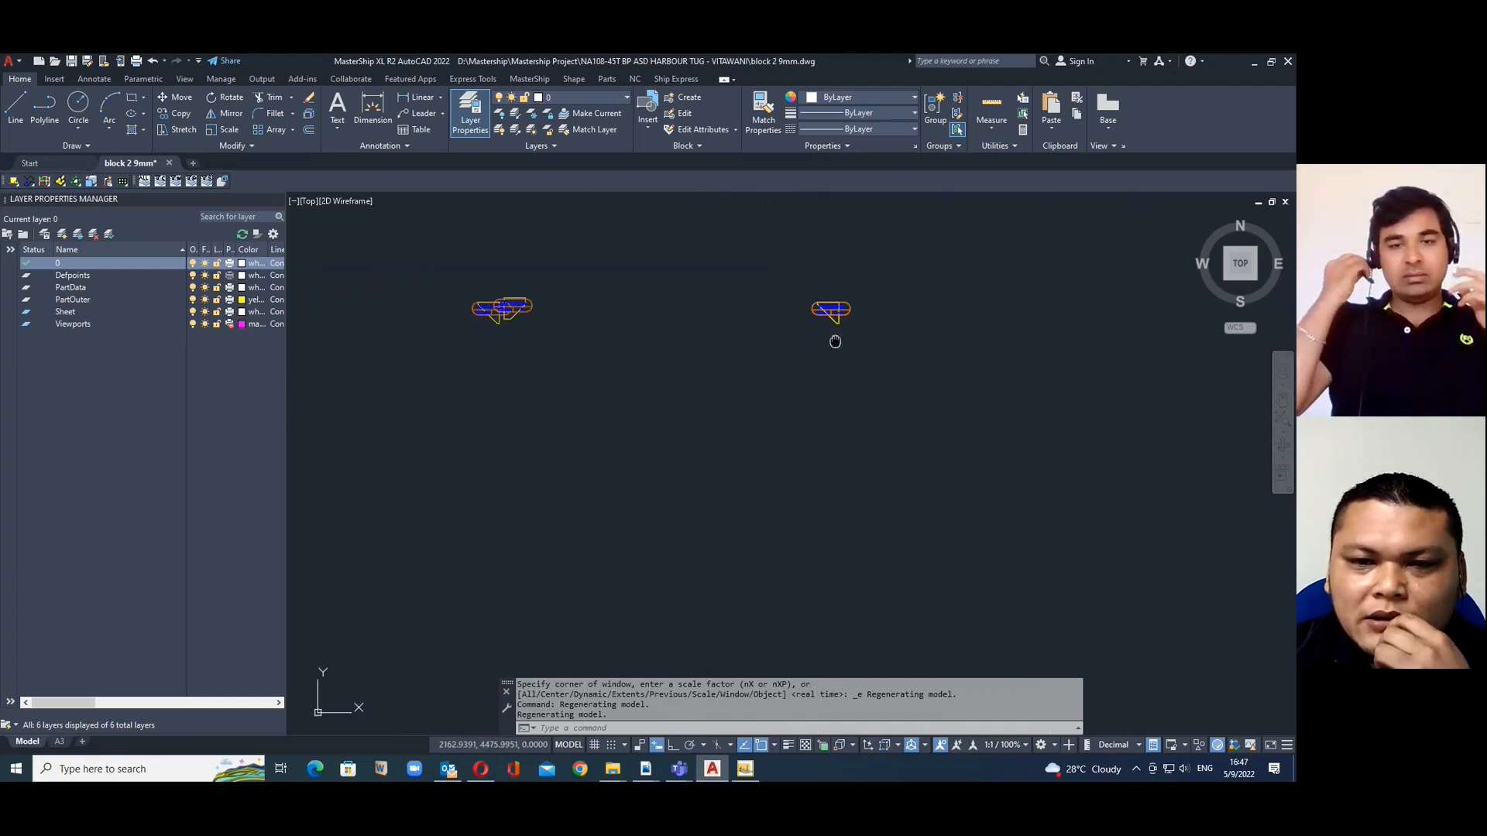
Create a single plate with identification 1, thickness 8 and remarks Block 1, and place it over the inserted parts
click(634, 78)
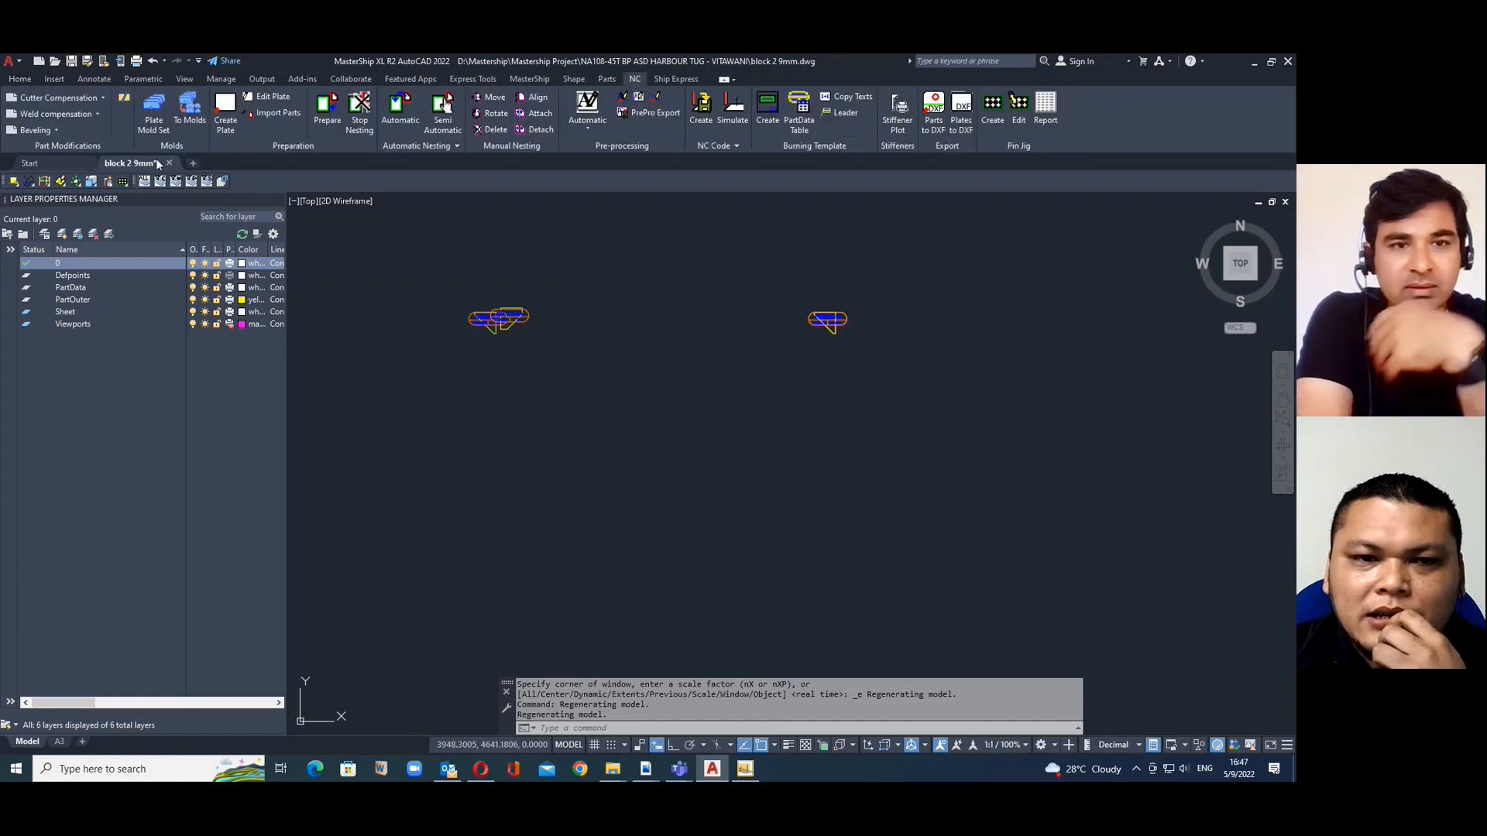
click(225, 109)
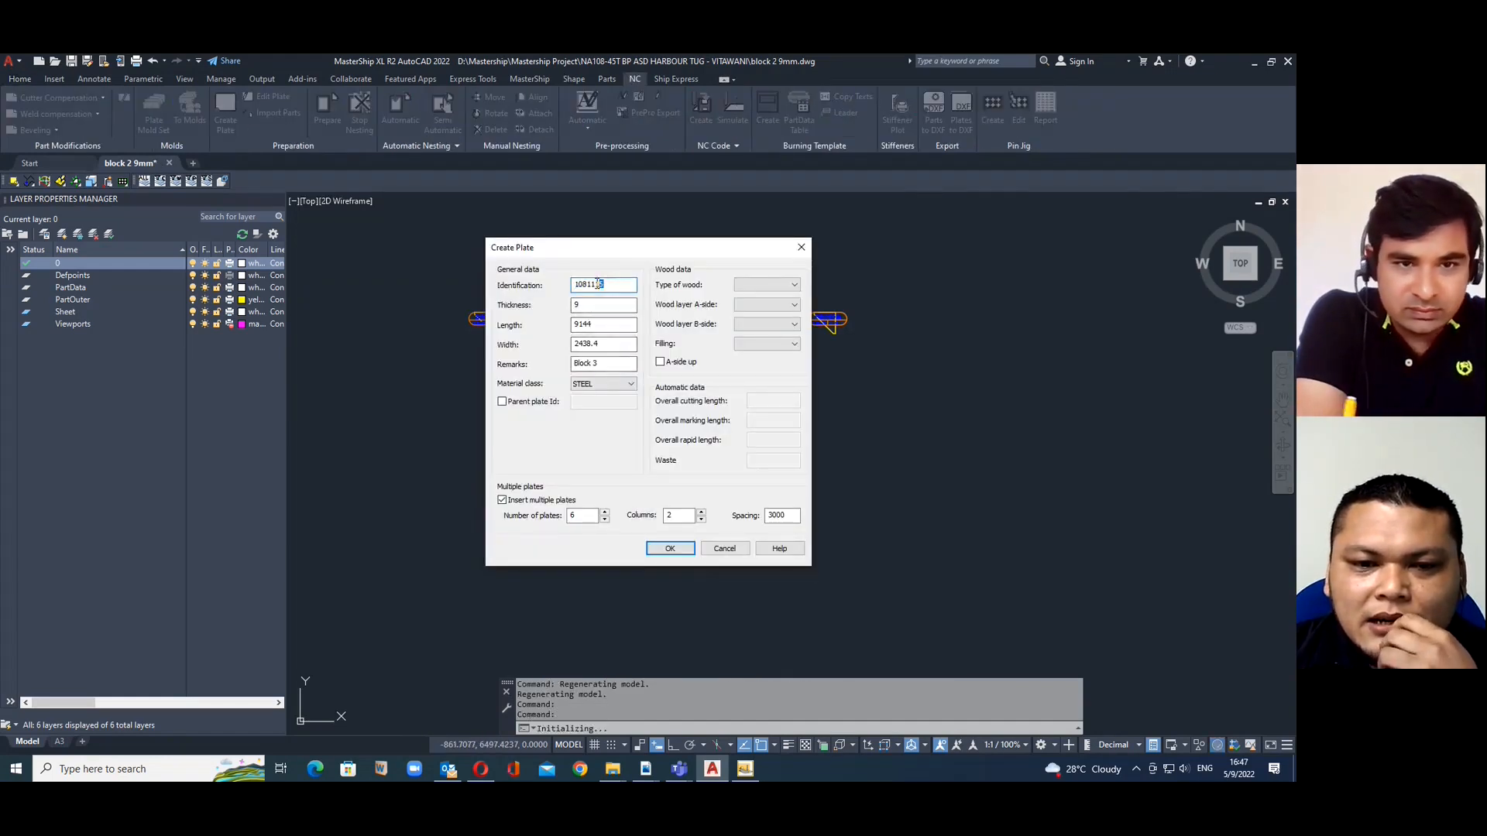
text(1)
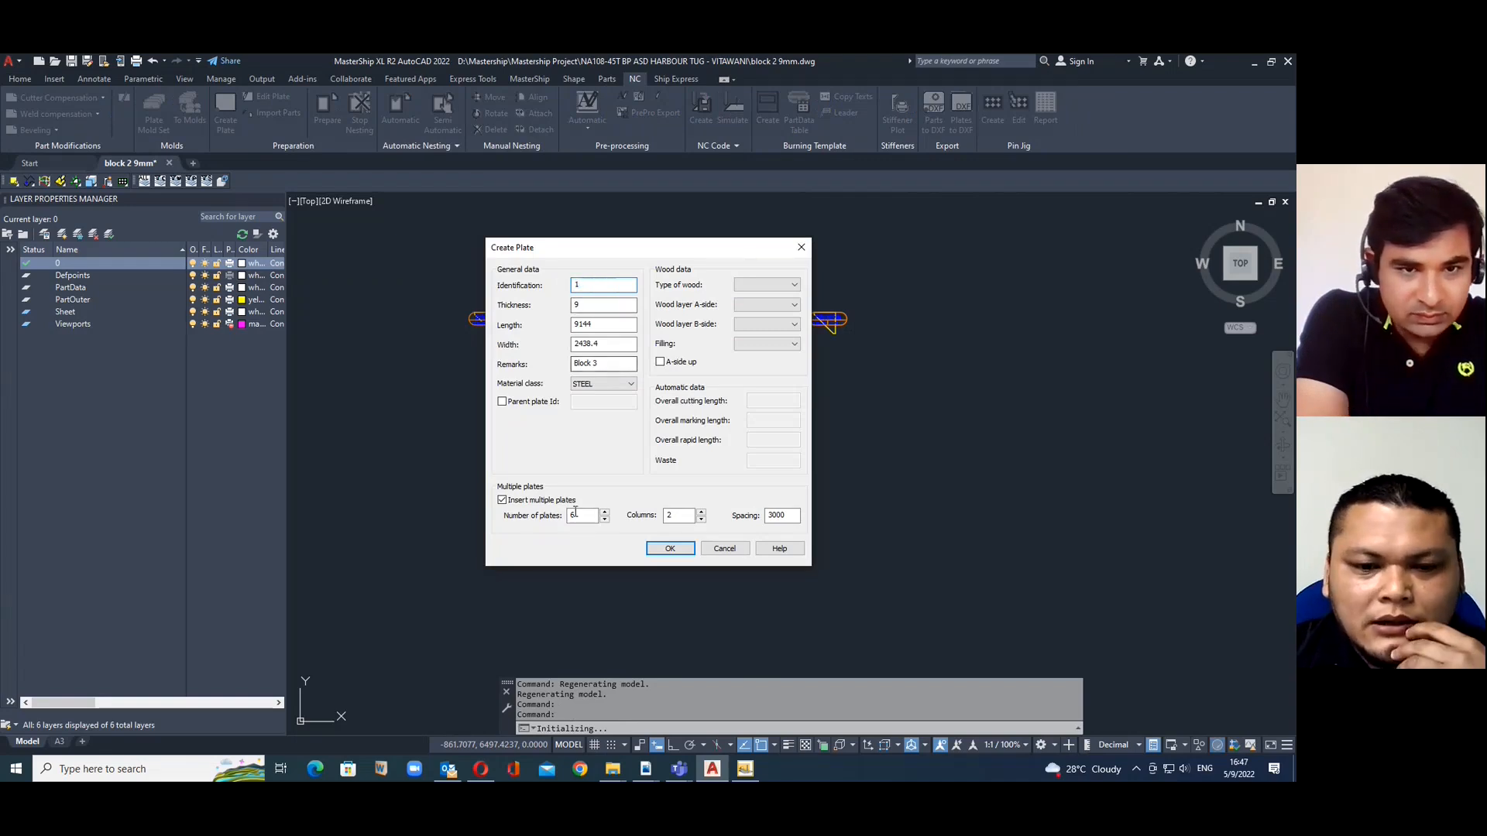
drag(576, 517, 563, 519)
text(1)
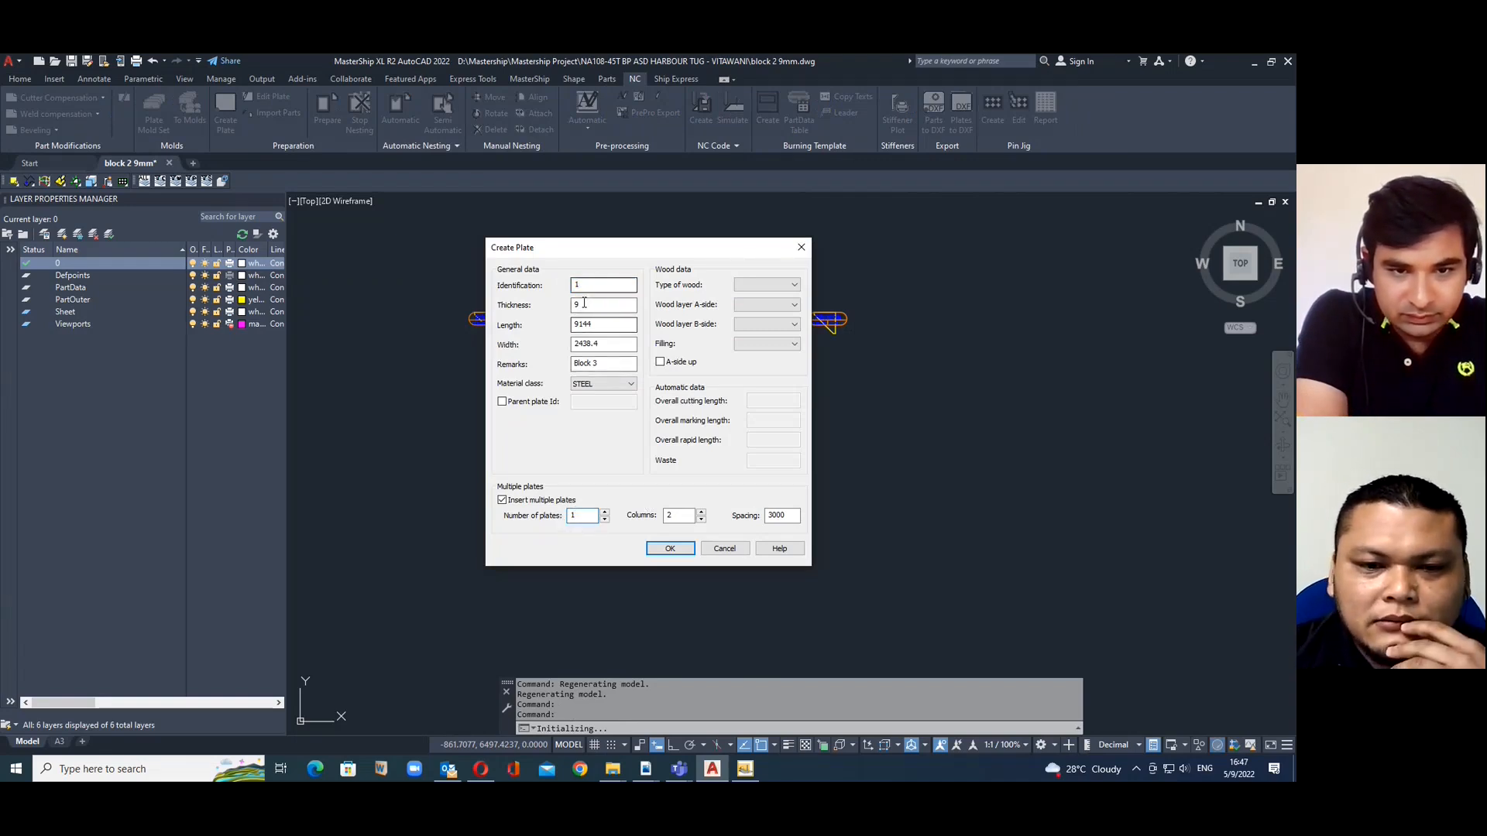
drag(585, 300, 564, 308)
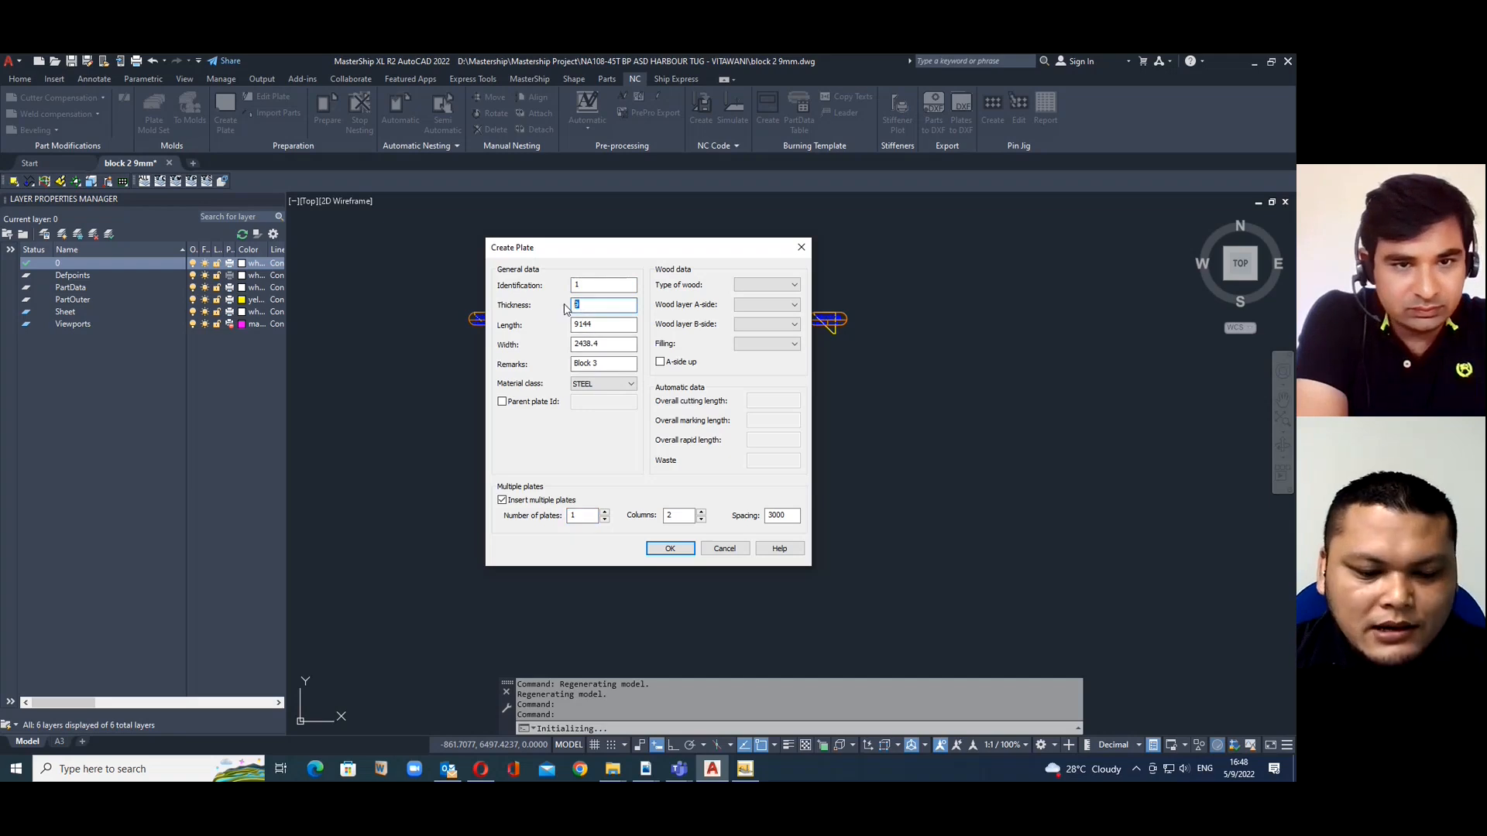
click(599, 362)
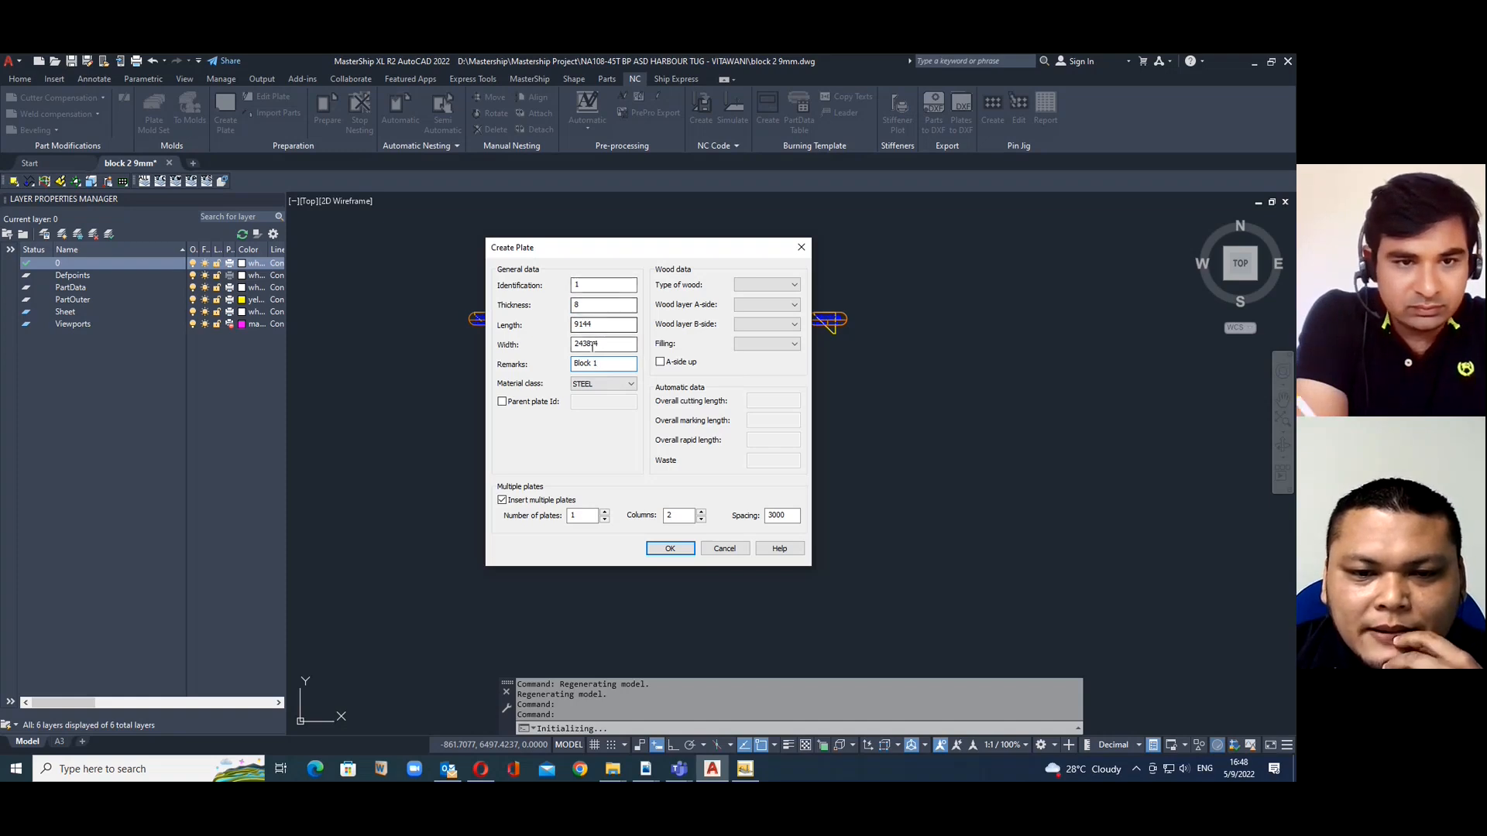
click(670, 548)
click(566, 423)
scroll(654, 430, down, 5)
scroll(667, 401, up, 1)
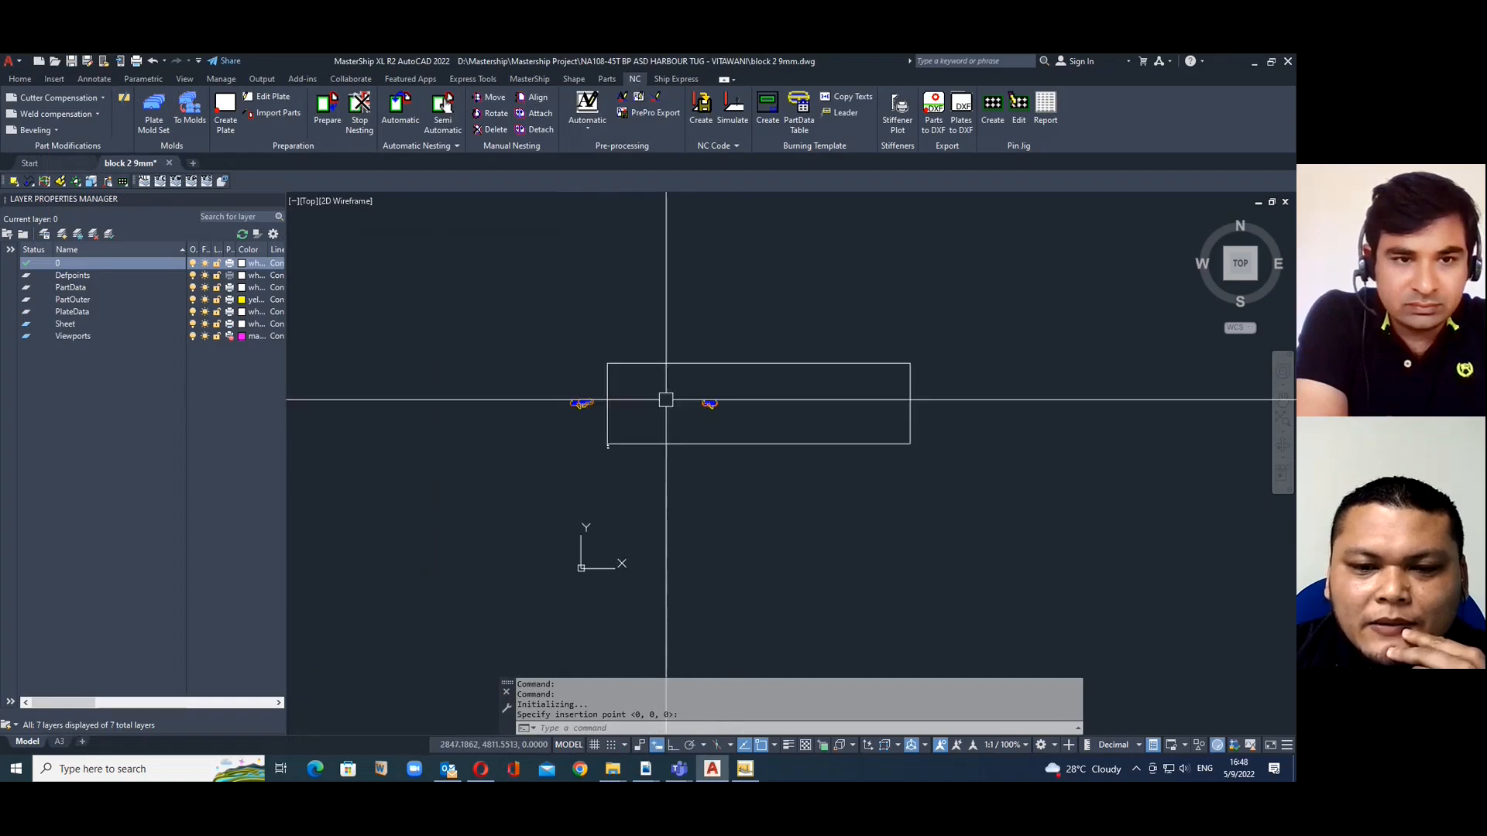
click(543, 332)
click(778, 488)
text(,)
key(Return)
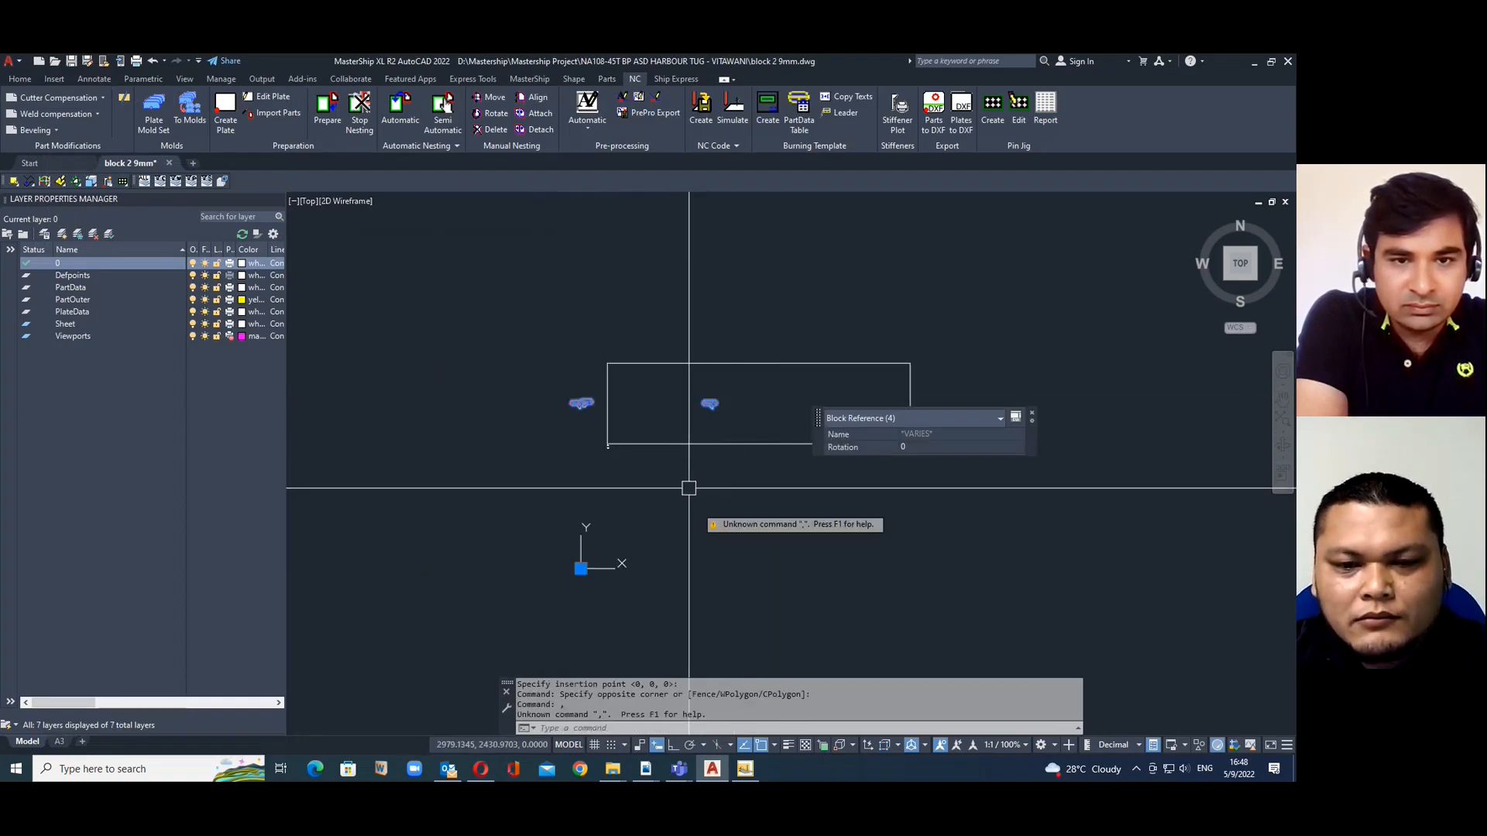
key(Escape)
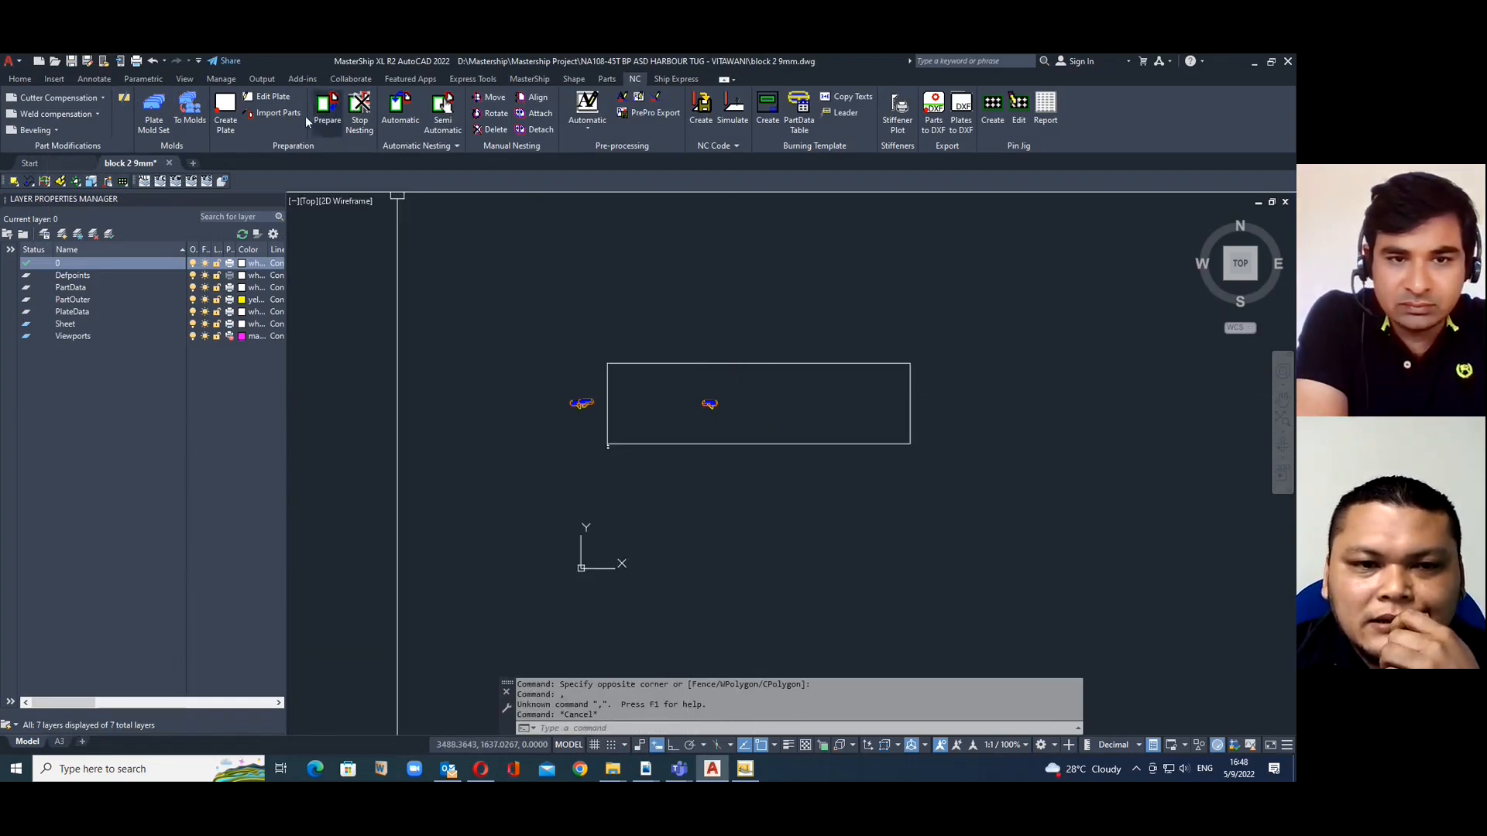
Move the new plate horizontally to the right so it is clear of the inserted parts
click(856, 387)
click(817, 474)
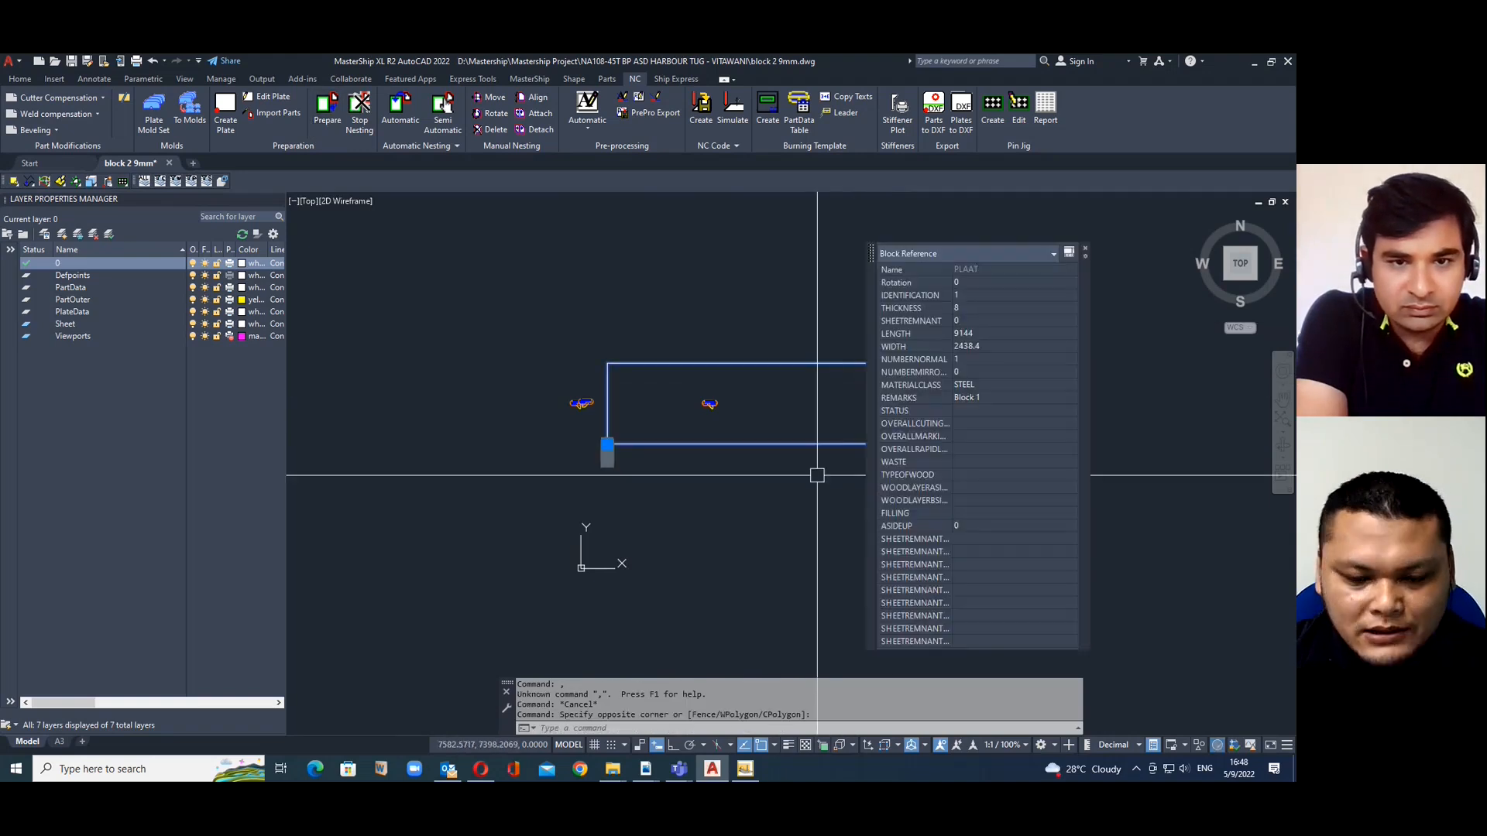
text(M)
key(Return)
click(737, 270)
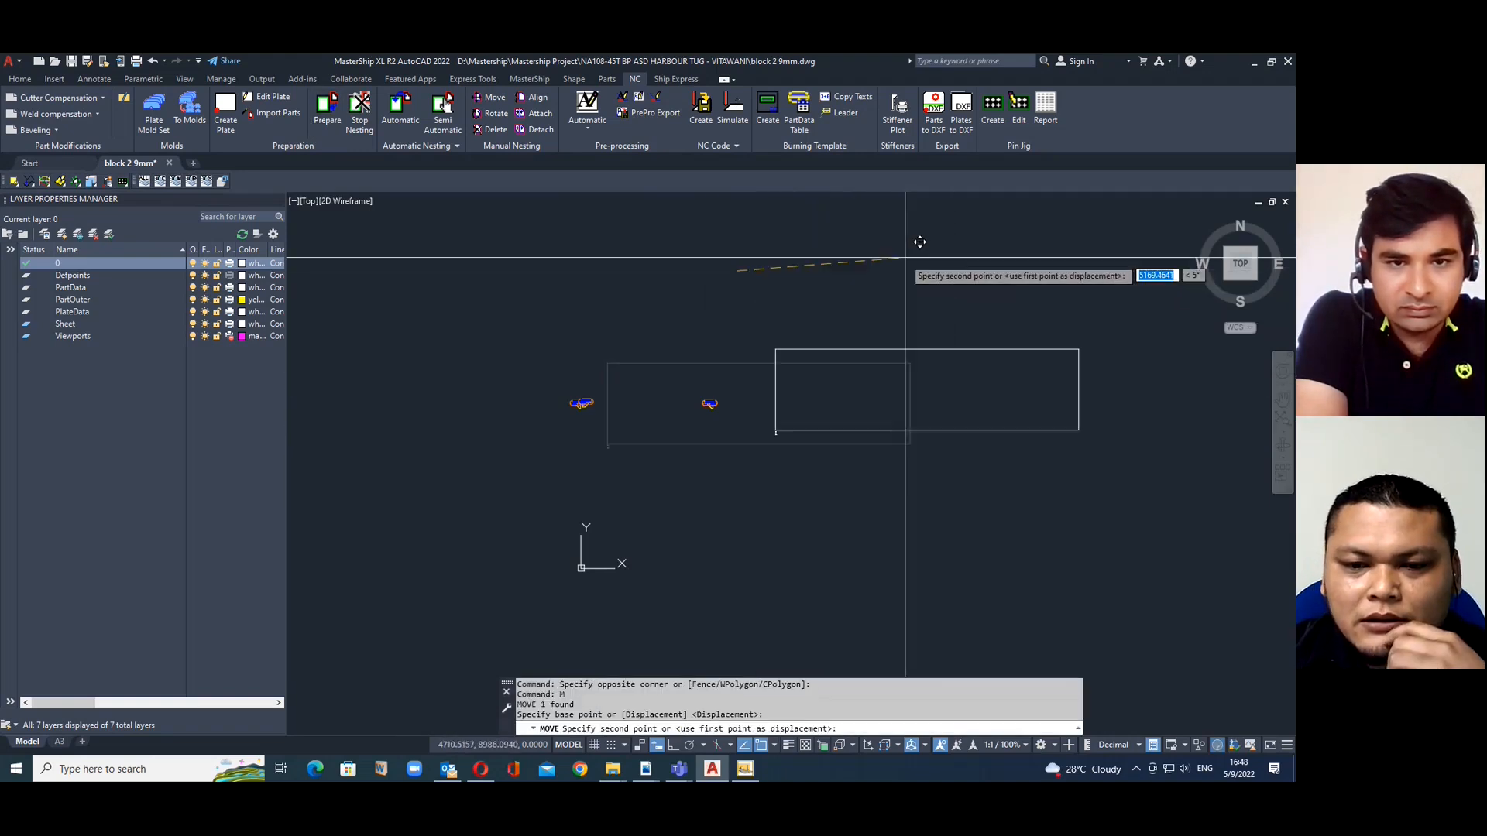
click(899, 270)
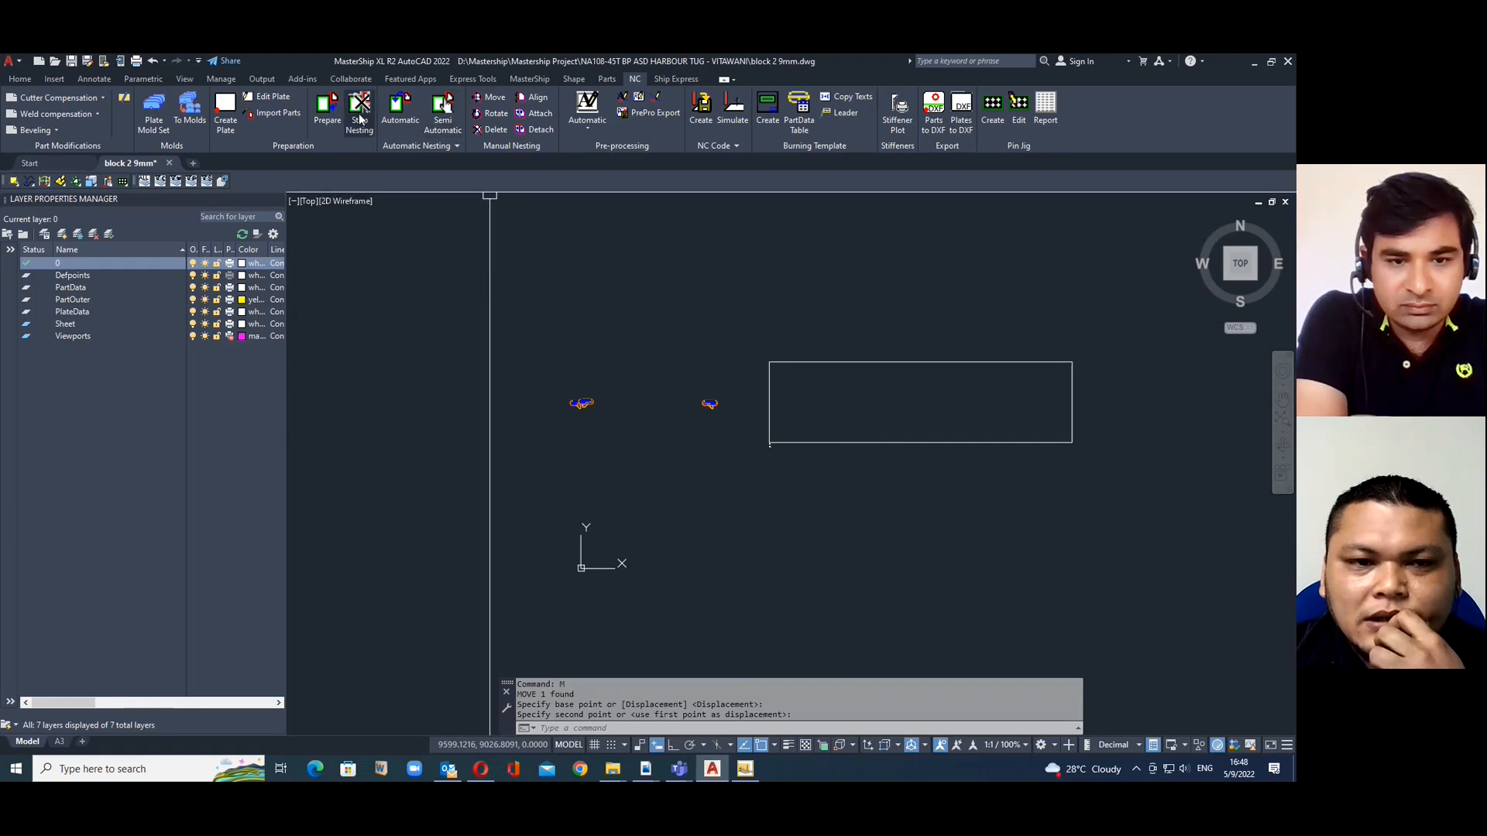
Prepare the four parts and the plate for nesting, turning off the other layers
click(330, 116)
click(733, 448)
click(535, 289)
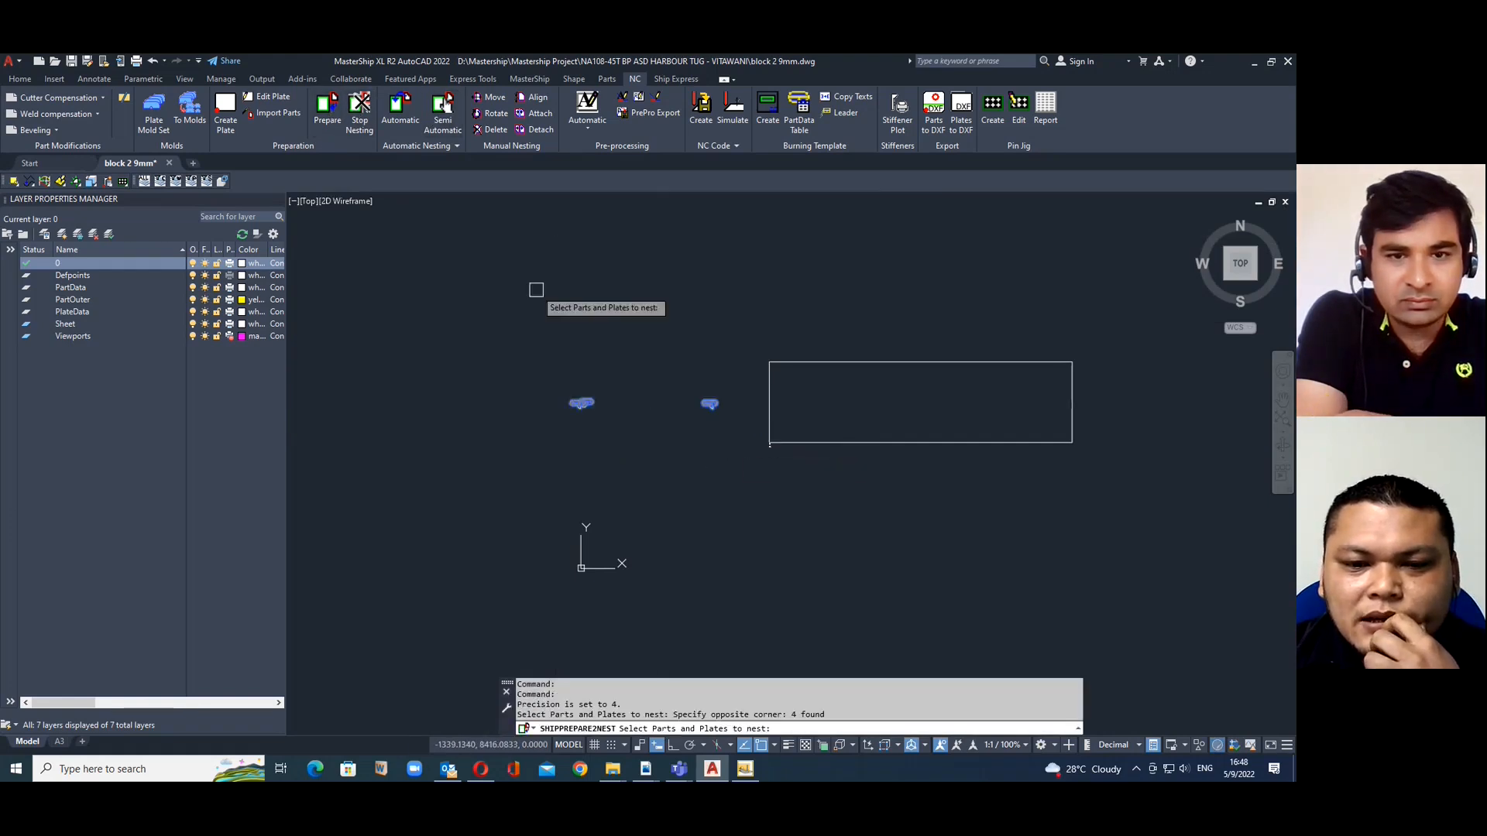
click(879, 504)
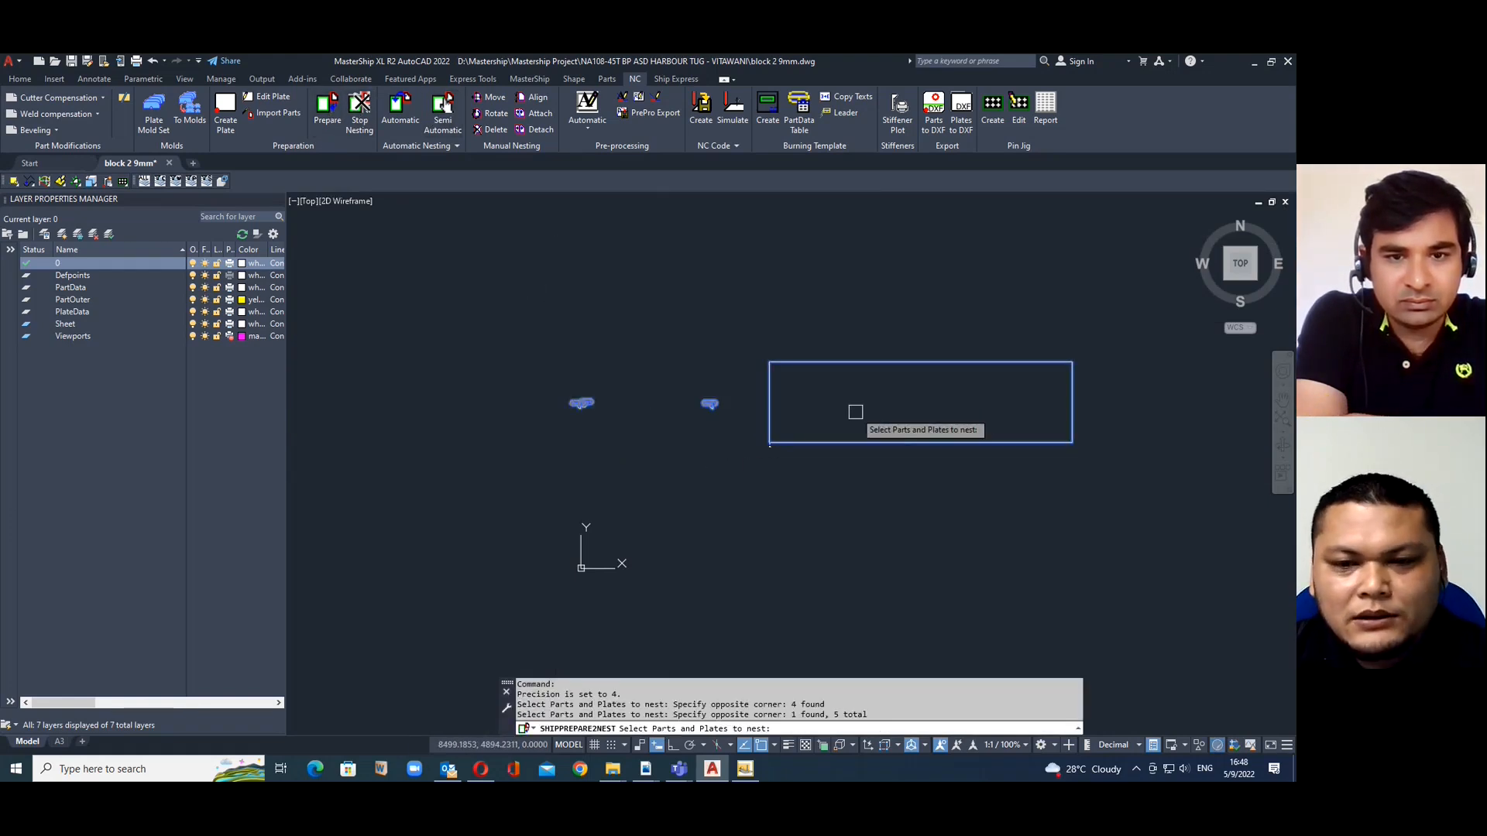
key(Return)
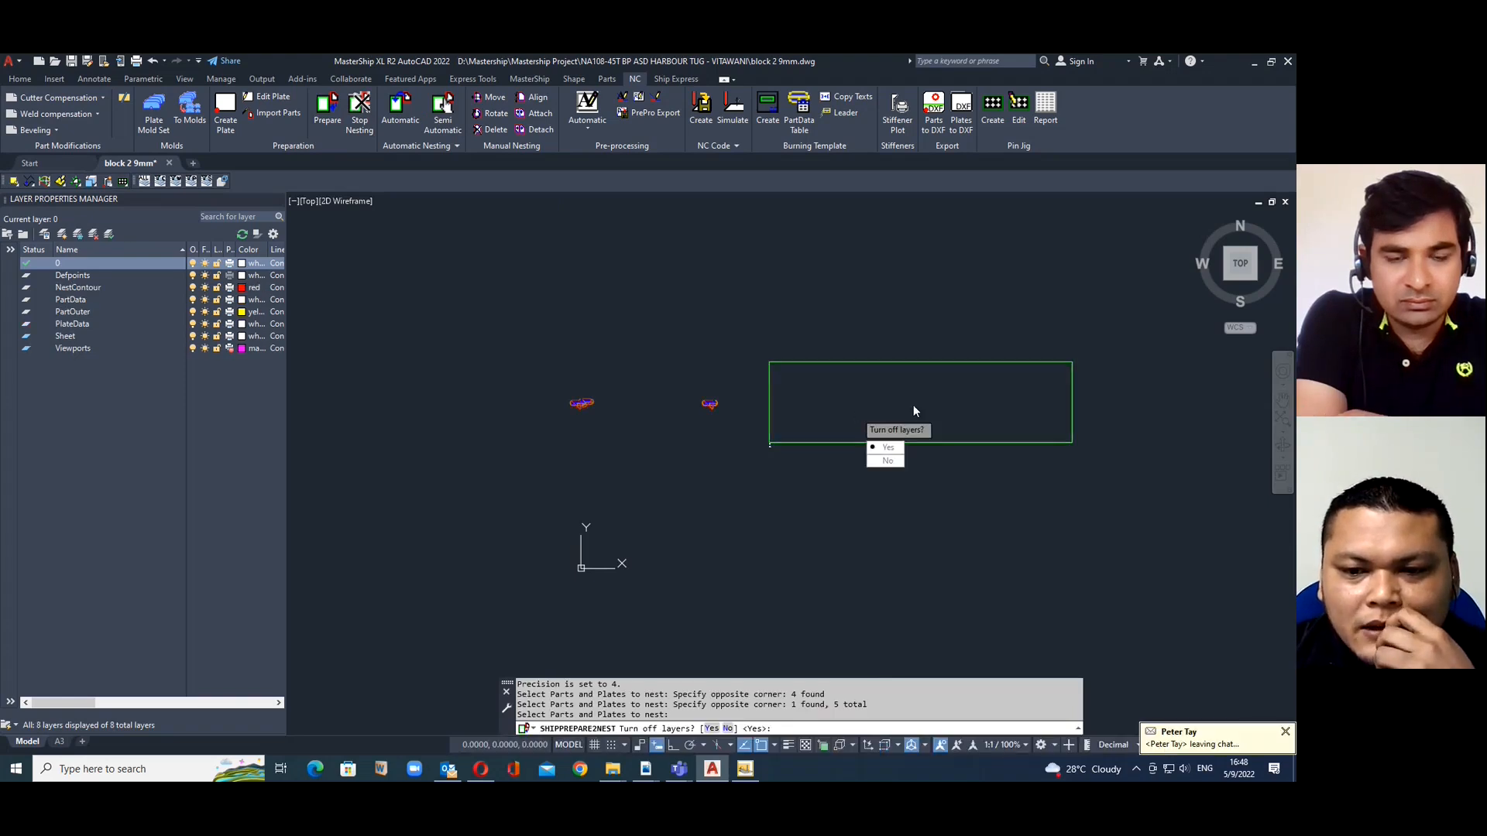
text(Y)
key(Return)
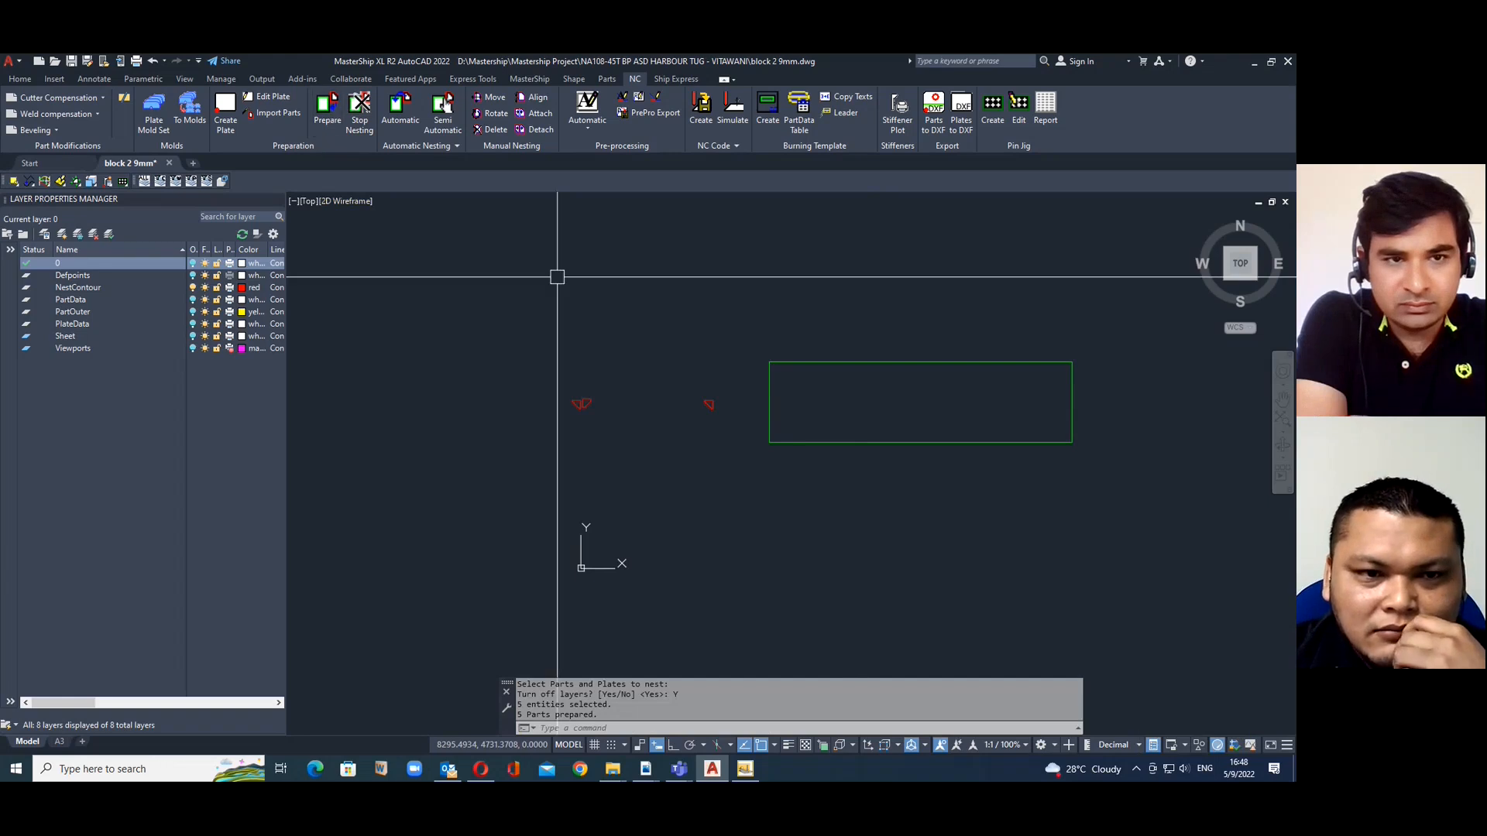
Nest the prepared parts automatically on the plate using the Last plate(s) procedure
click(412, 118)
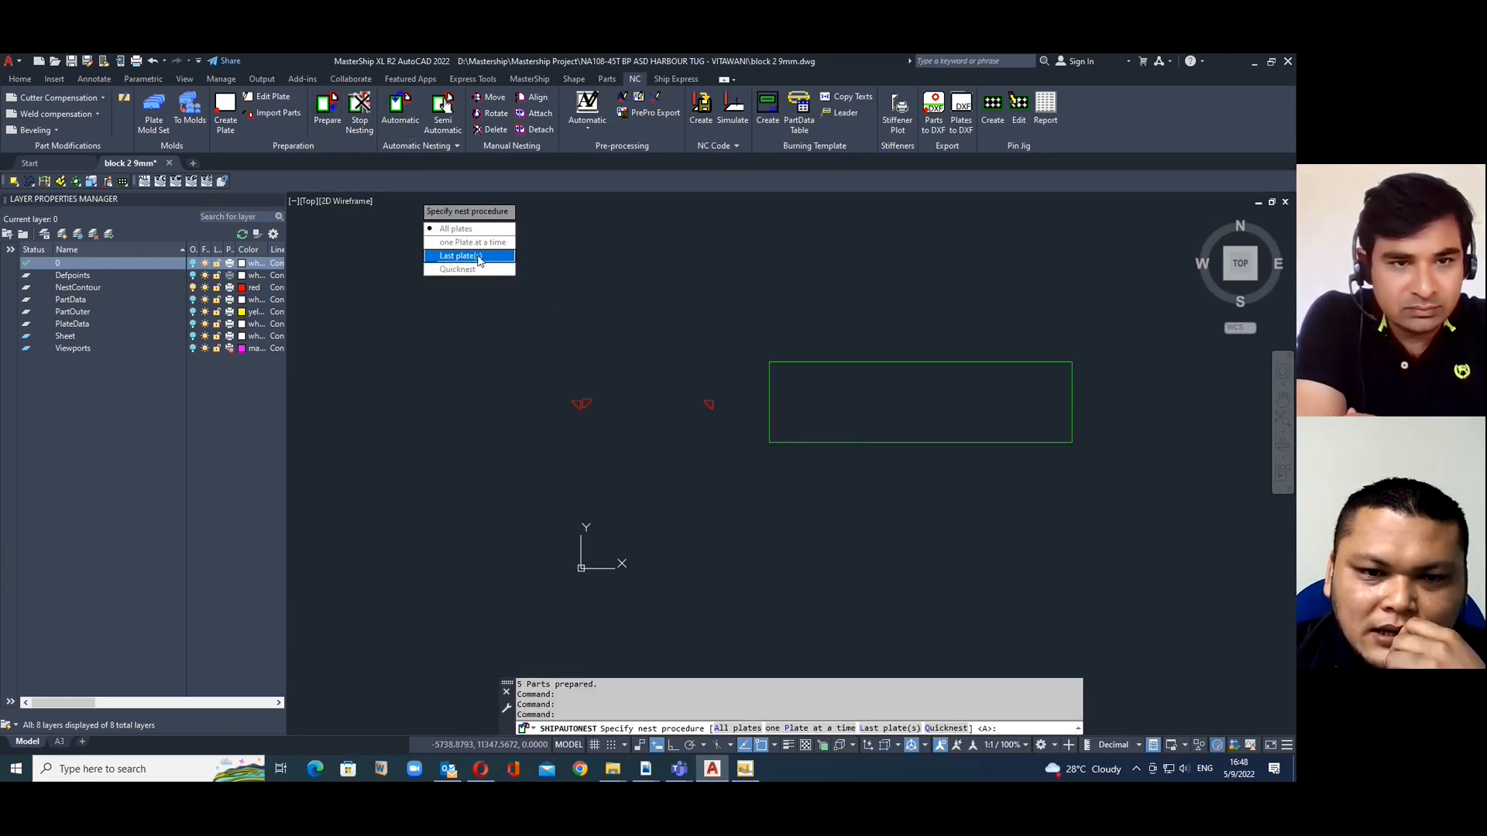
click(479, 258)
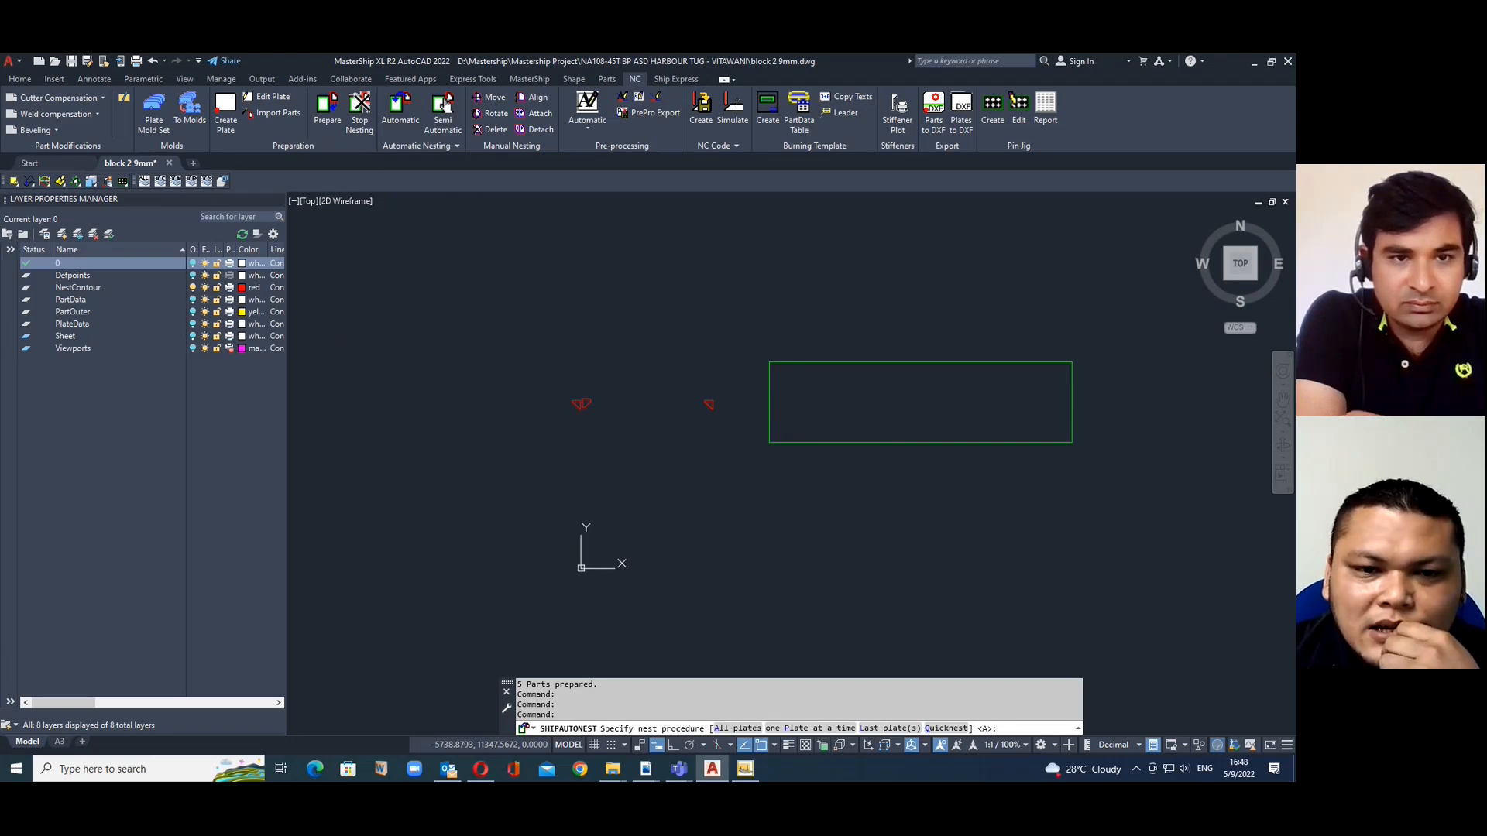
click(611, 385)
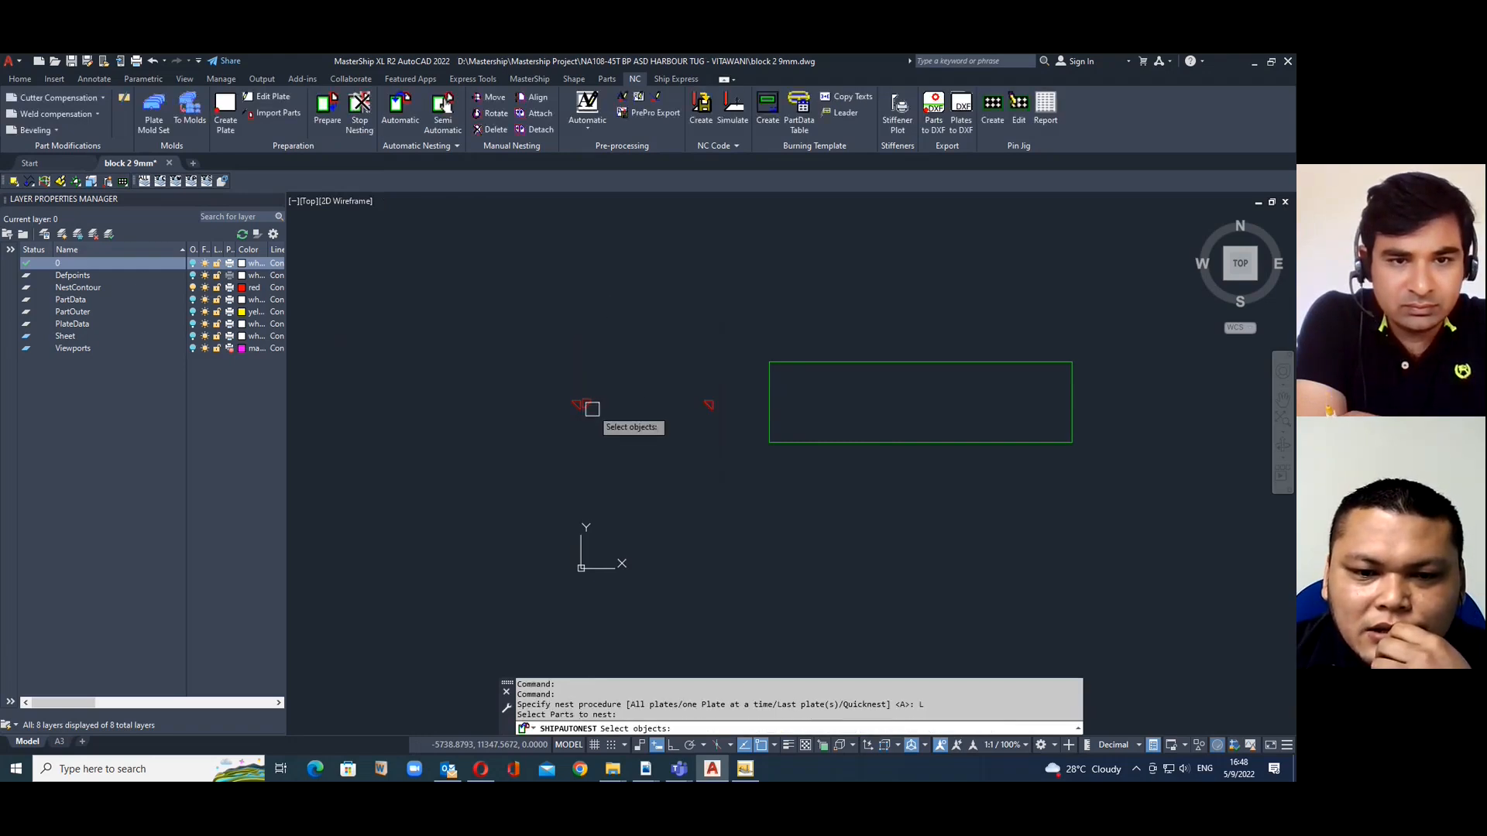
click(839, 491)
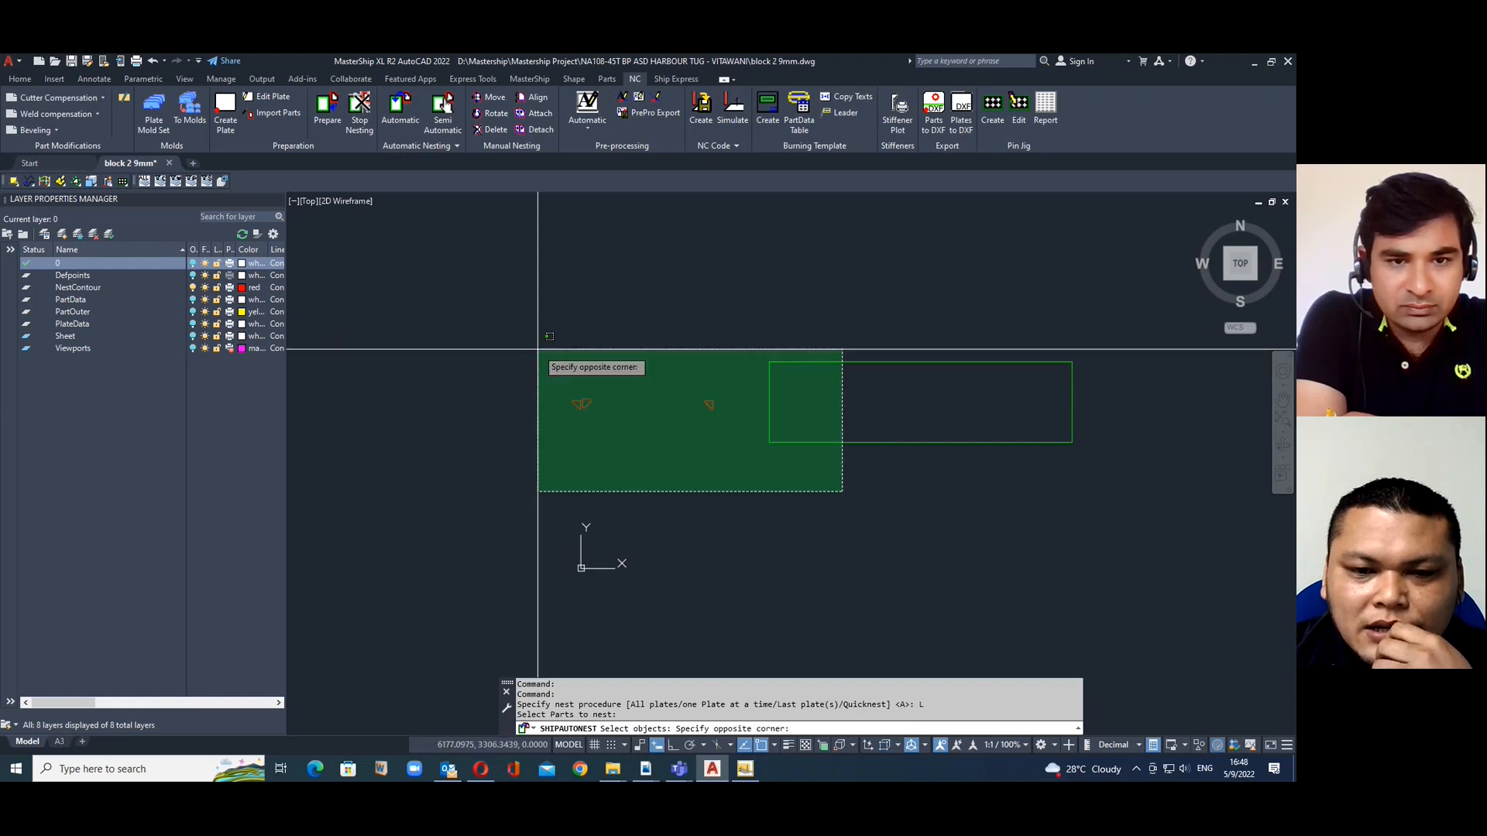
click(542, 355)
key(Return)
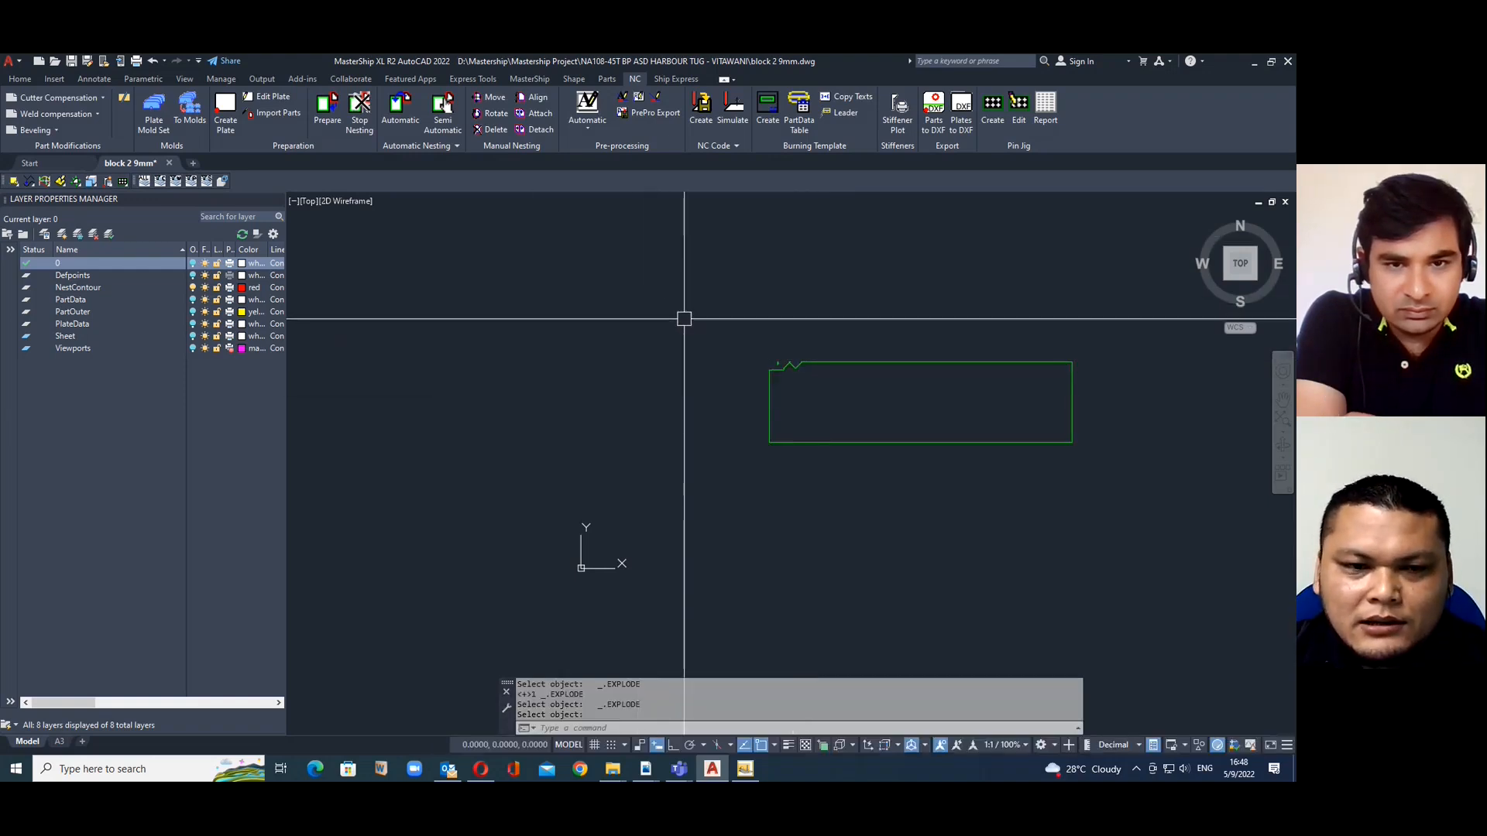
Stop the nesting mode and examine the nested parts in the plate's upper-left corner
click(390, 125)
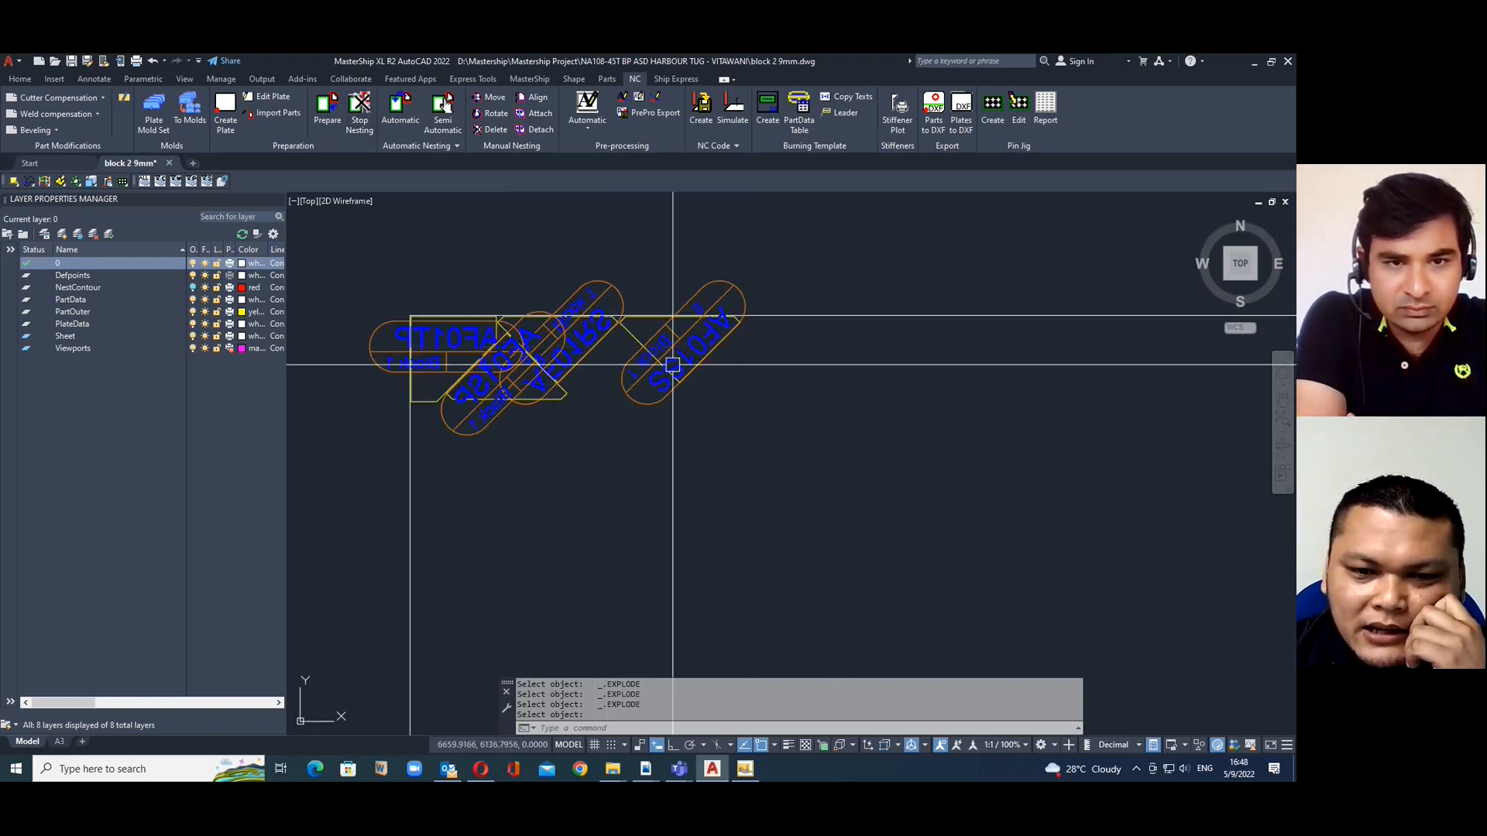
scroll(676, 345, down, 2)
scroll(596, 360, up, 4)
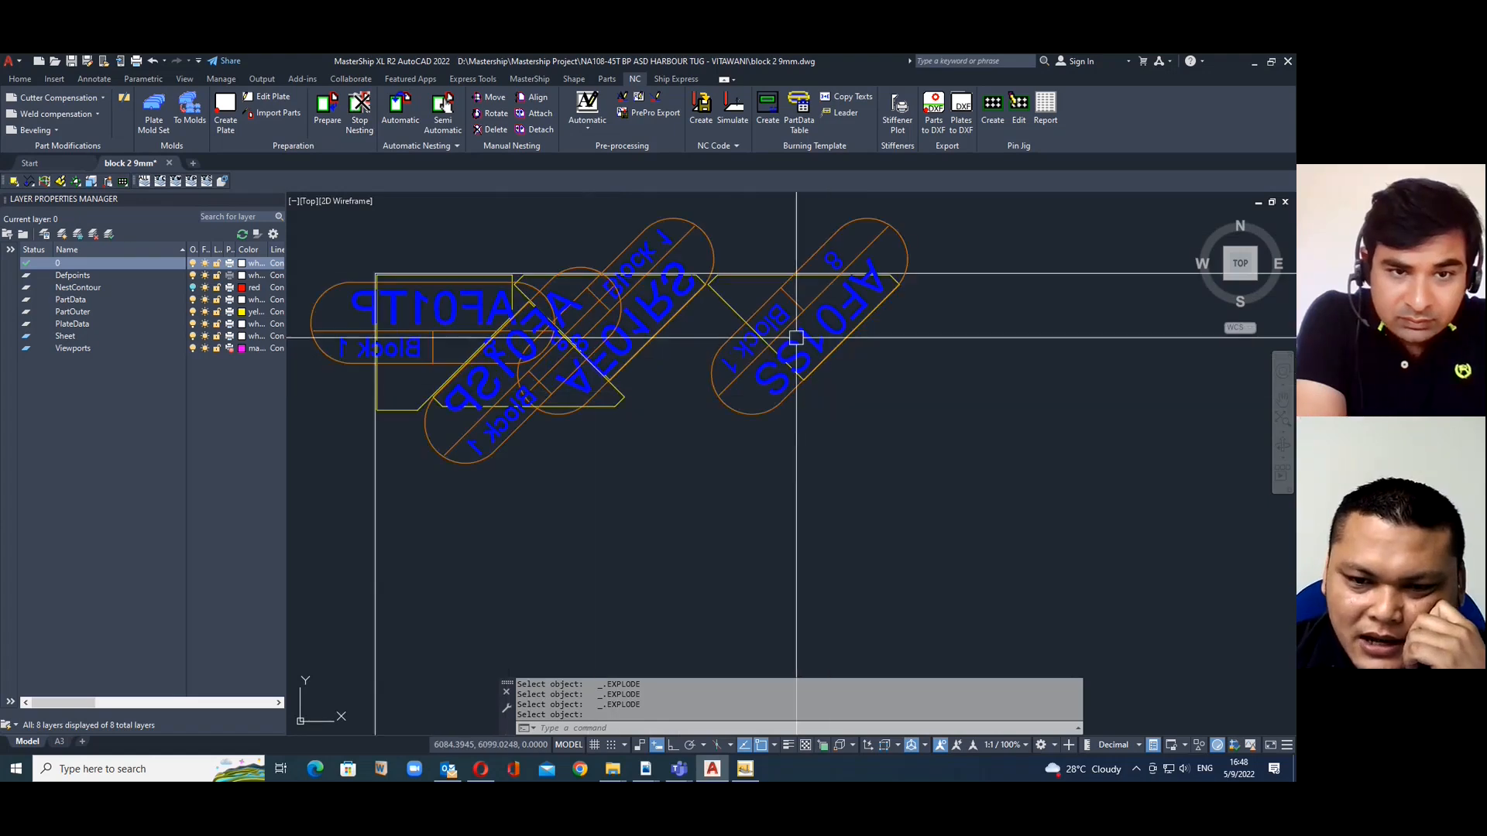
Run Free Texts from Parts on part AF01SS, copying part data as PartId text without the PU
click(676, 79)
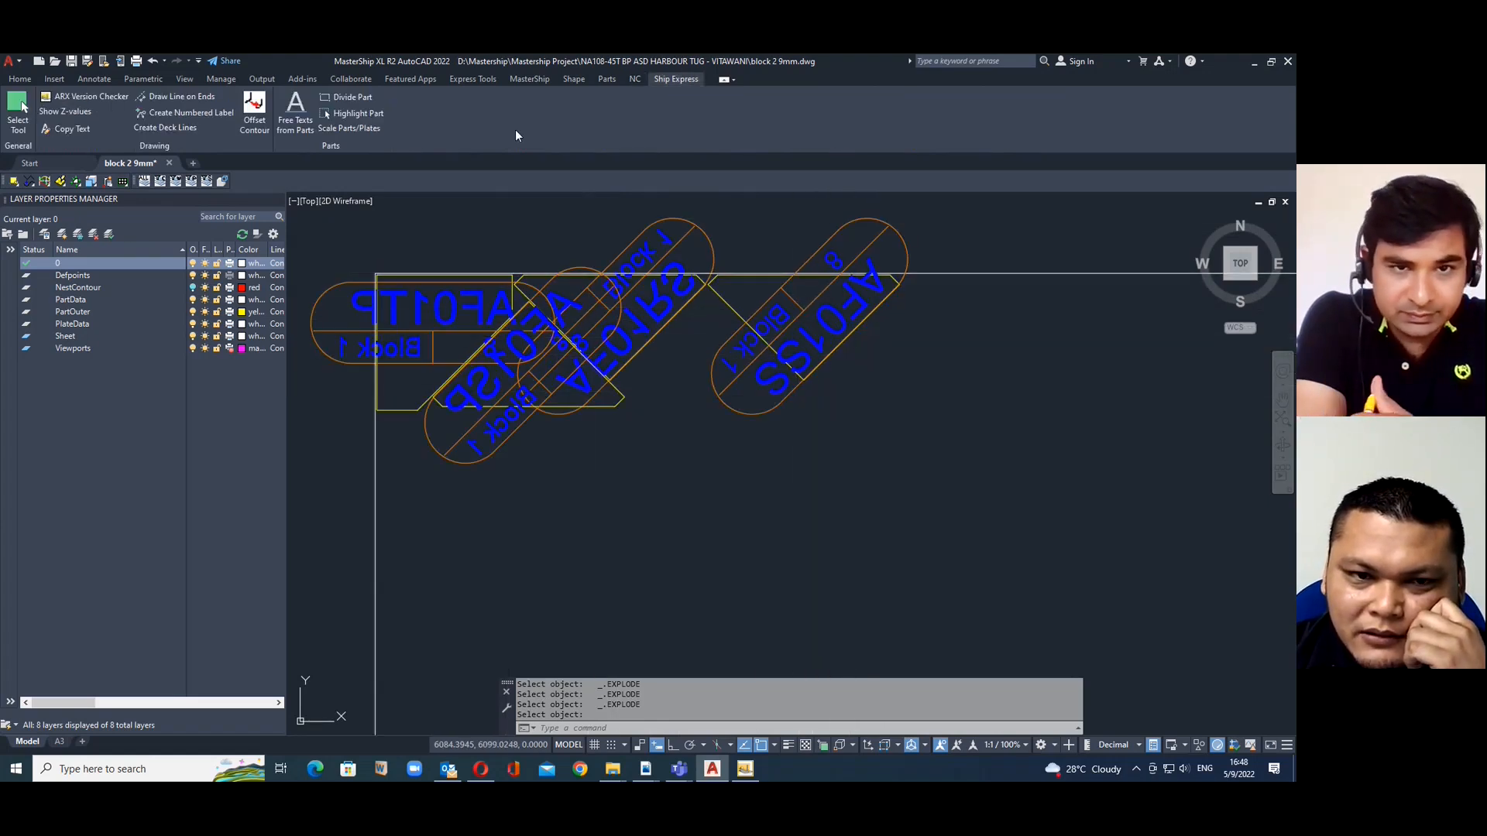
click(804, 313)
scroll(846, 290, up, 2)
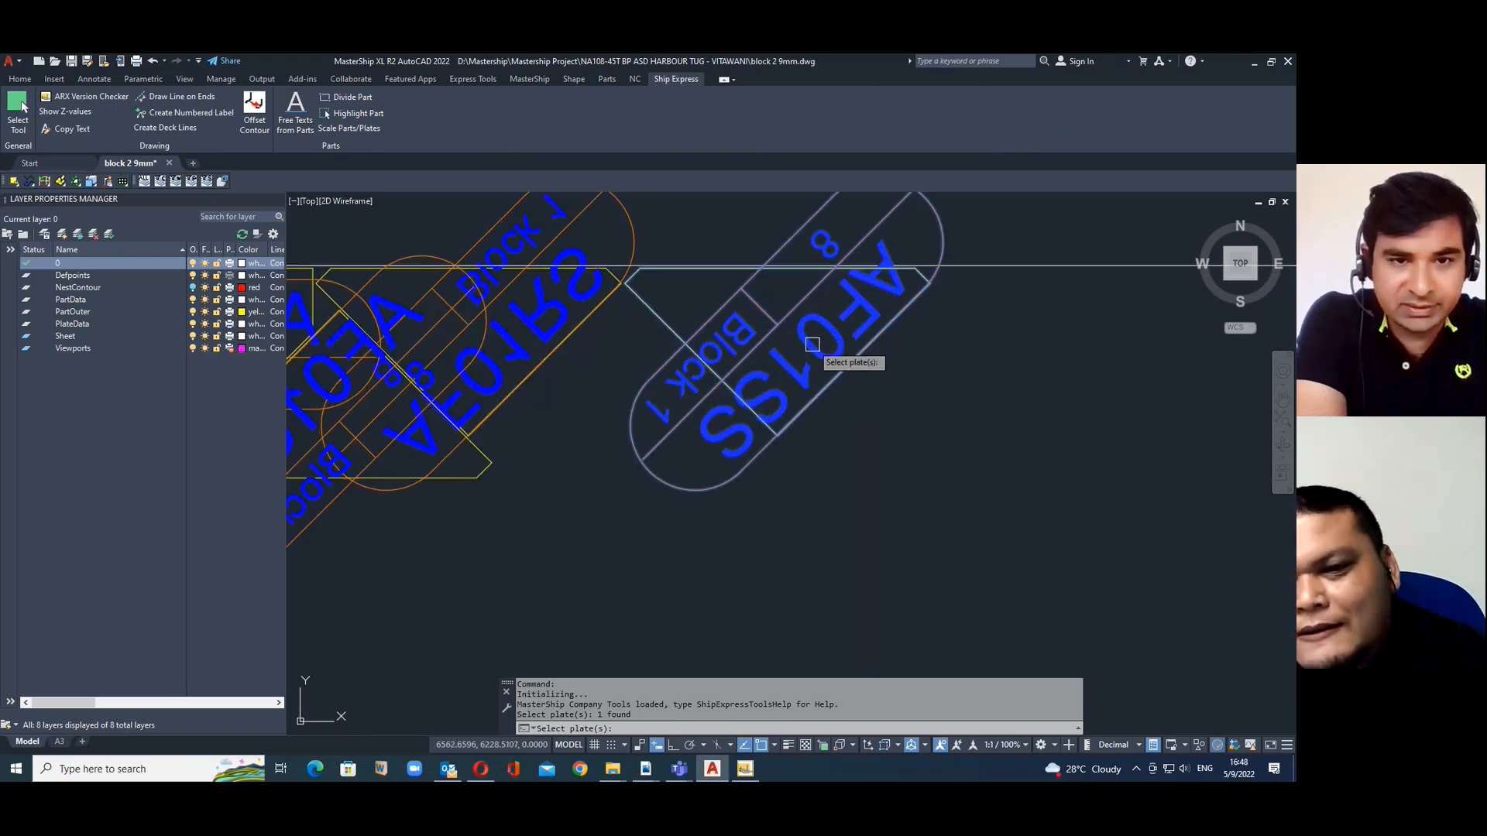
key(Return)
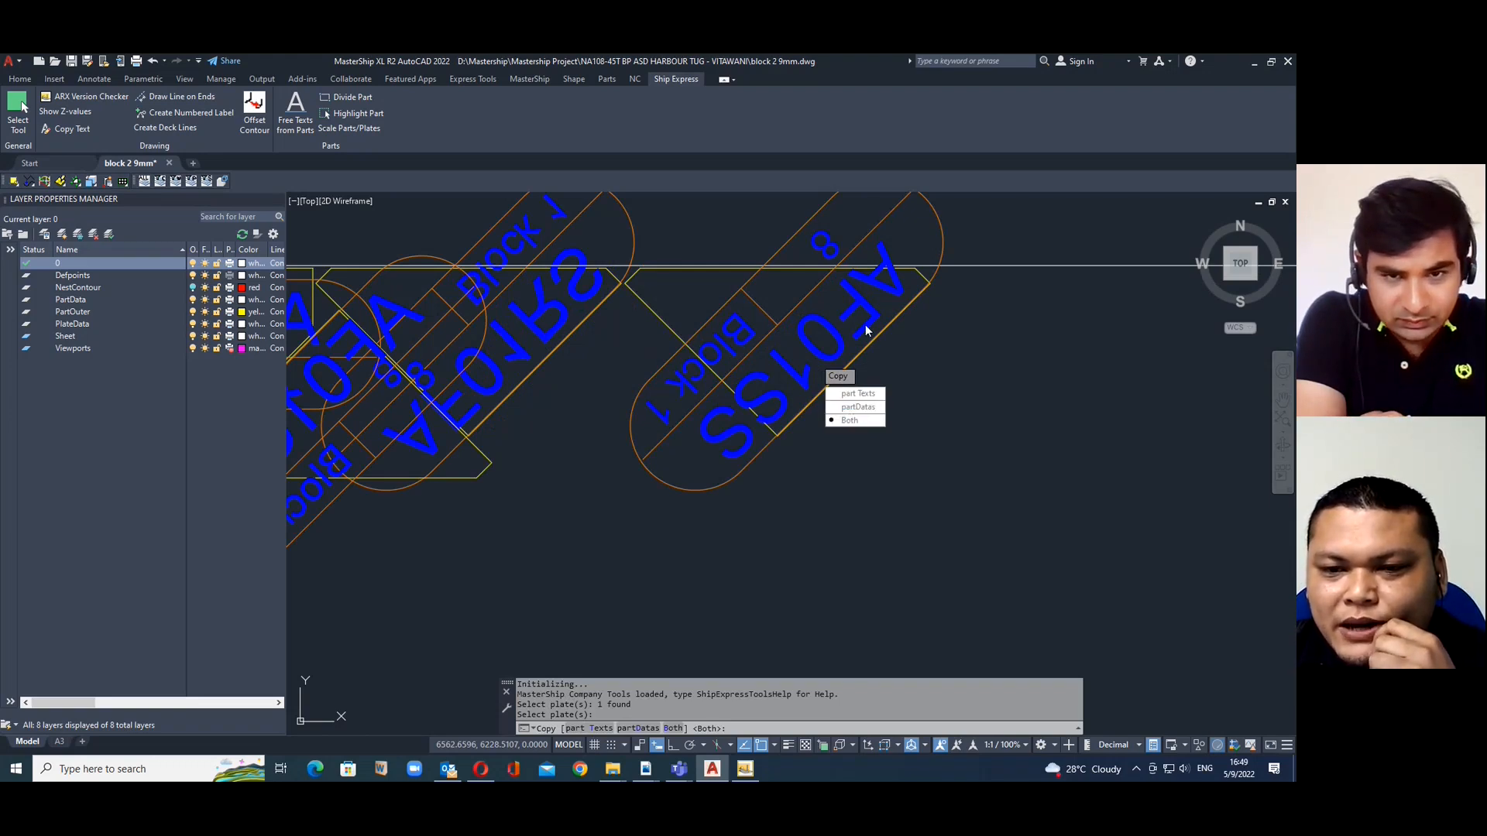
click(838, 420)
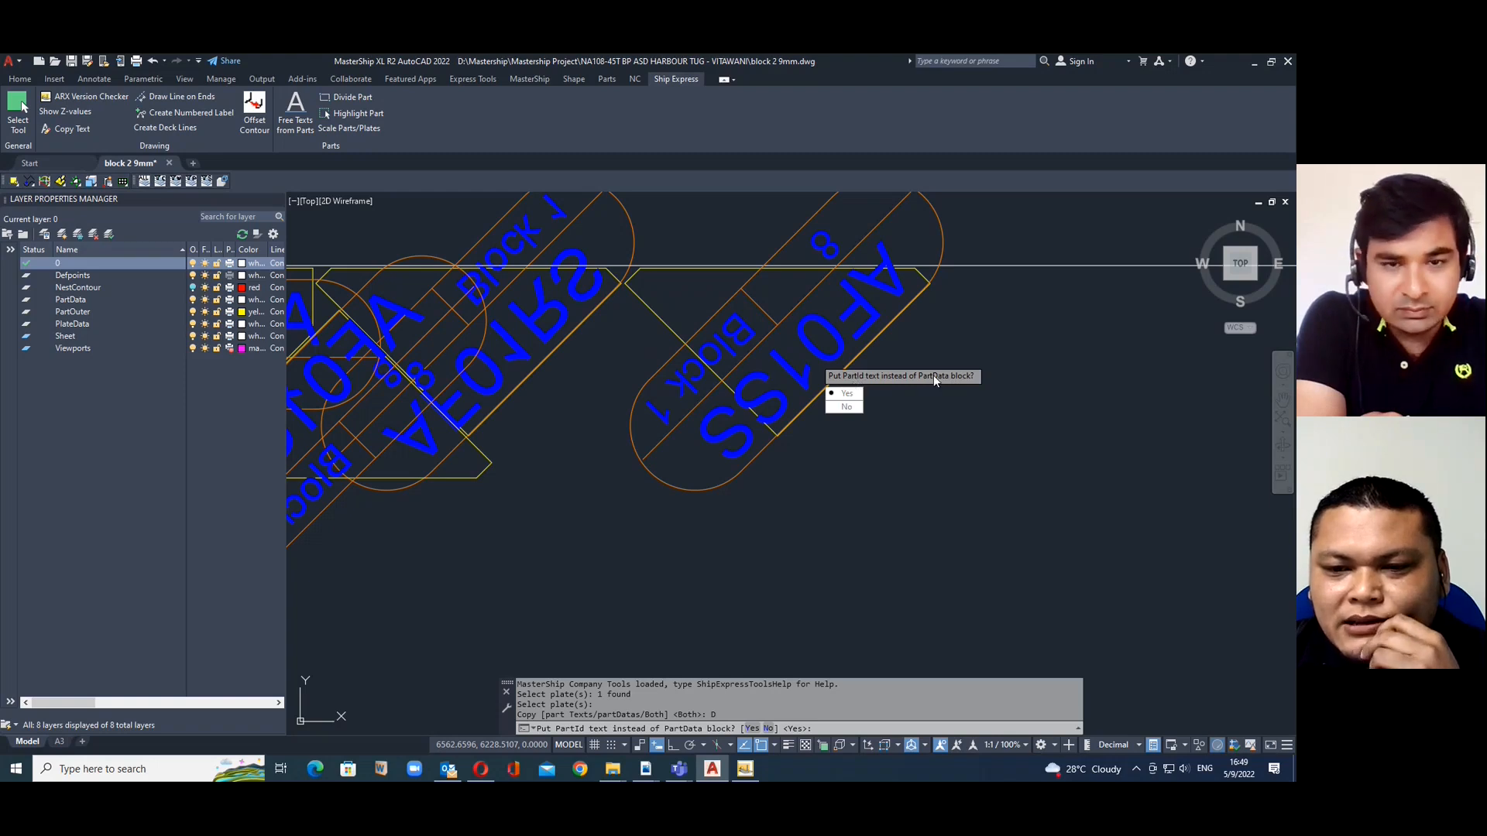
click(845, 393)
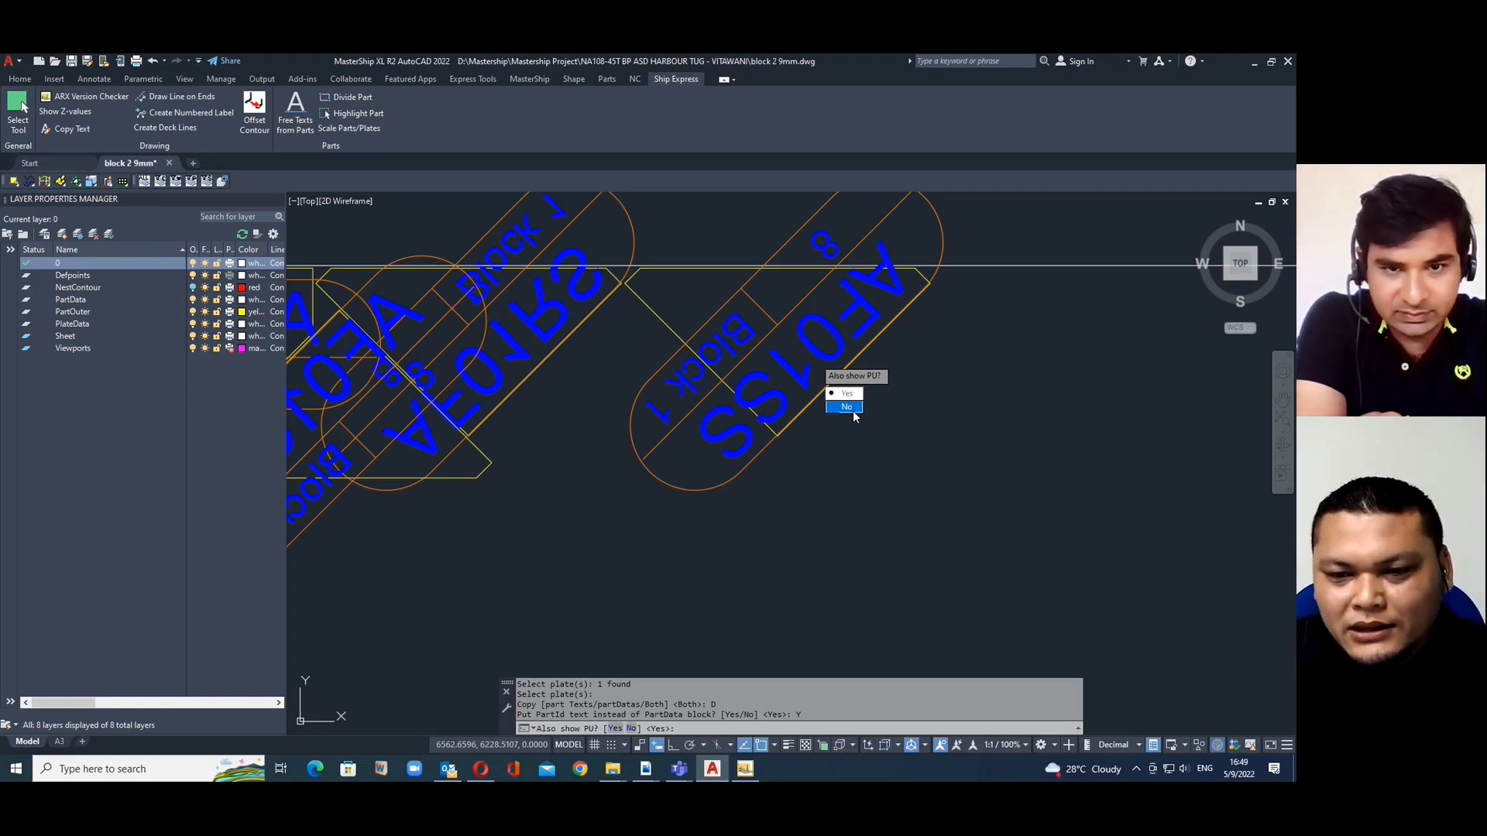
click(853, 412)
Inspect the contents of the new PartId text on part AF01SS in the text editor, leaving it unedited
click(799, 372)
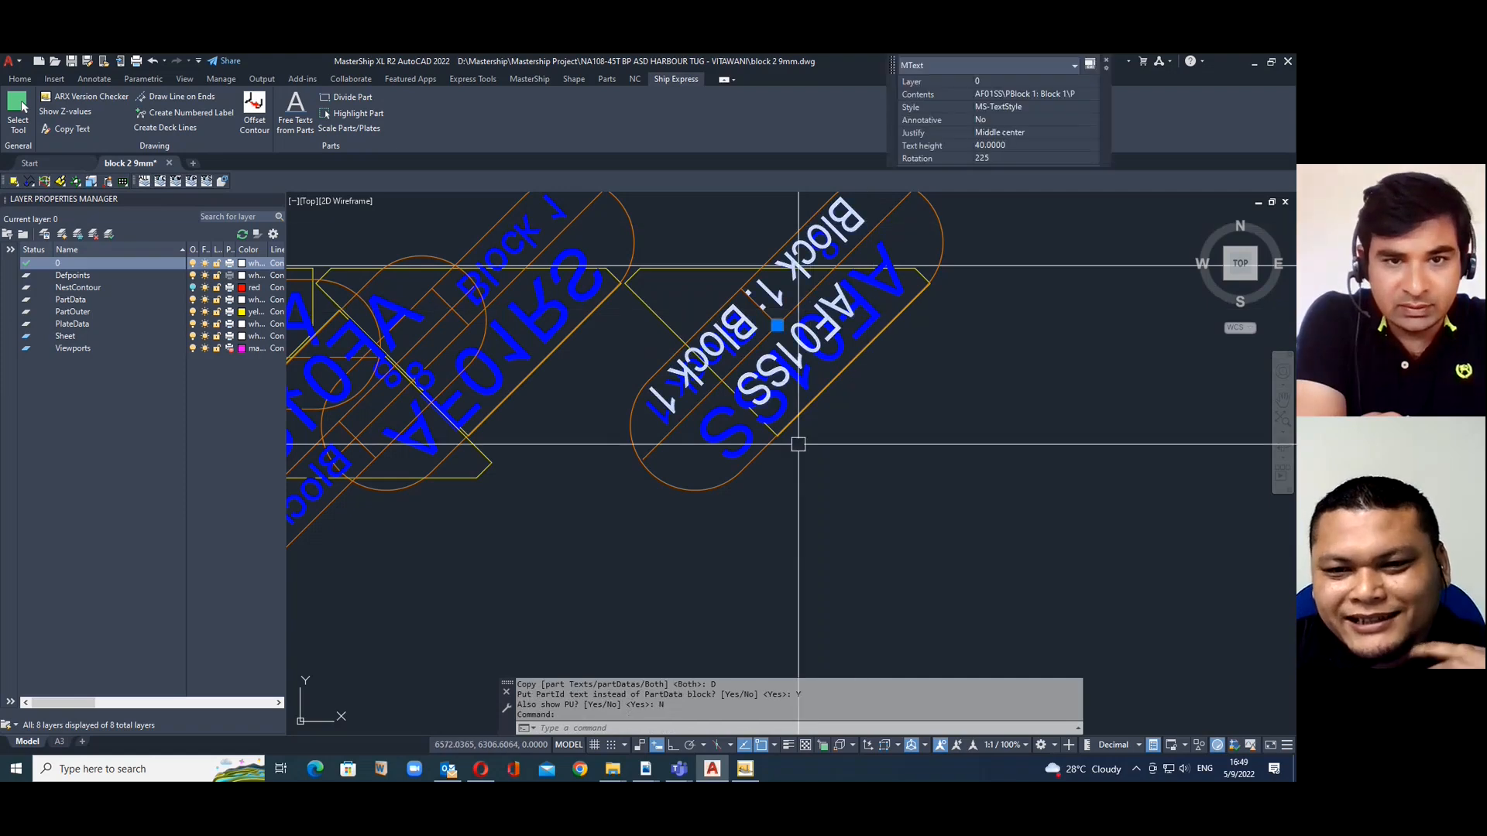
middle_drag(836, 307, 837, 383)
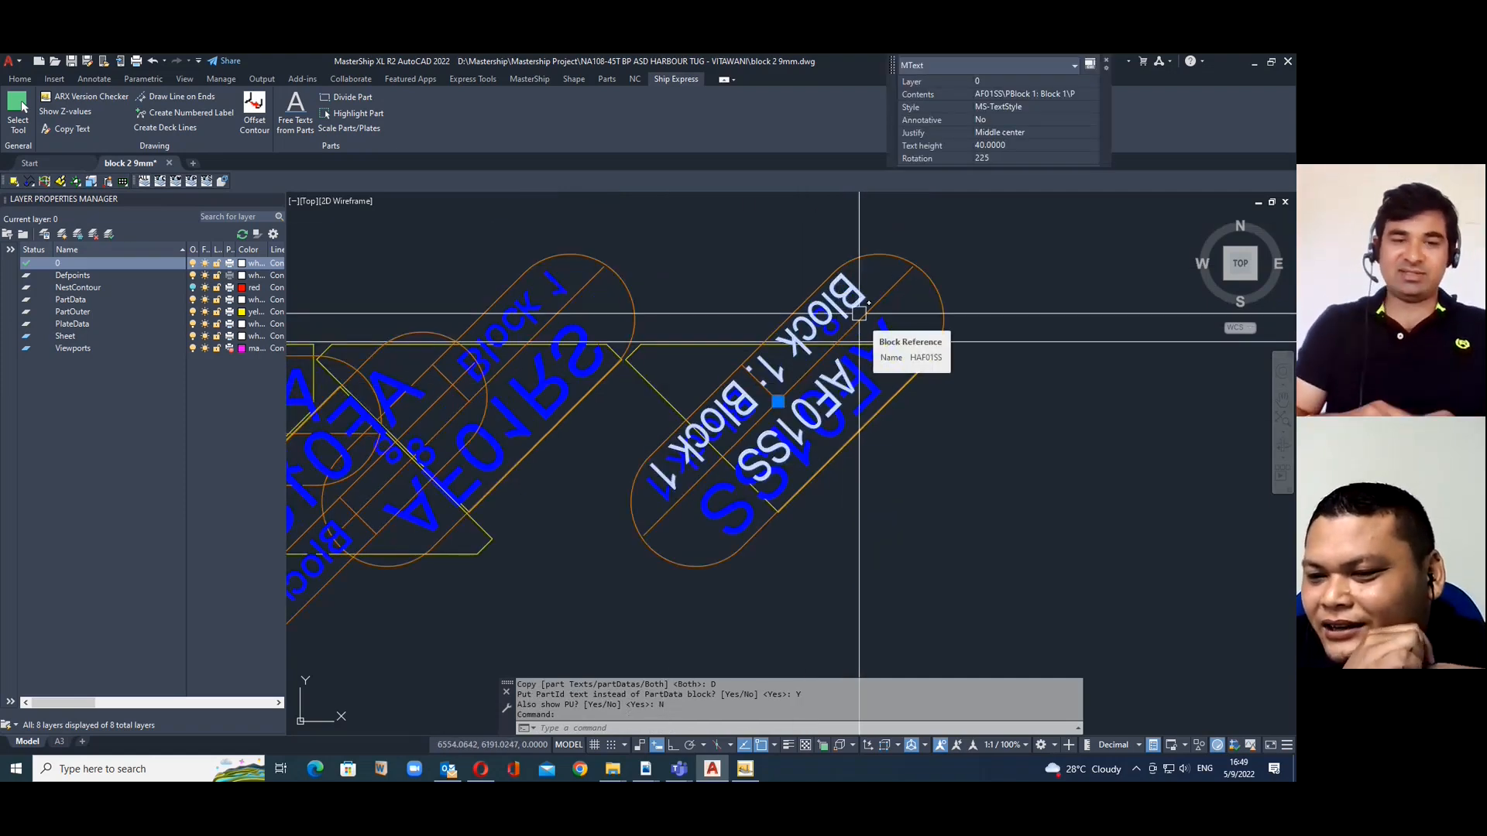
key(Escape)
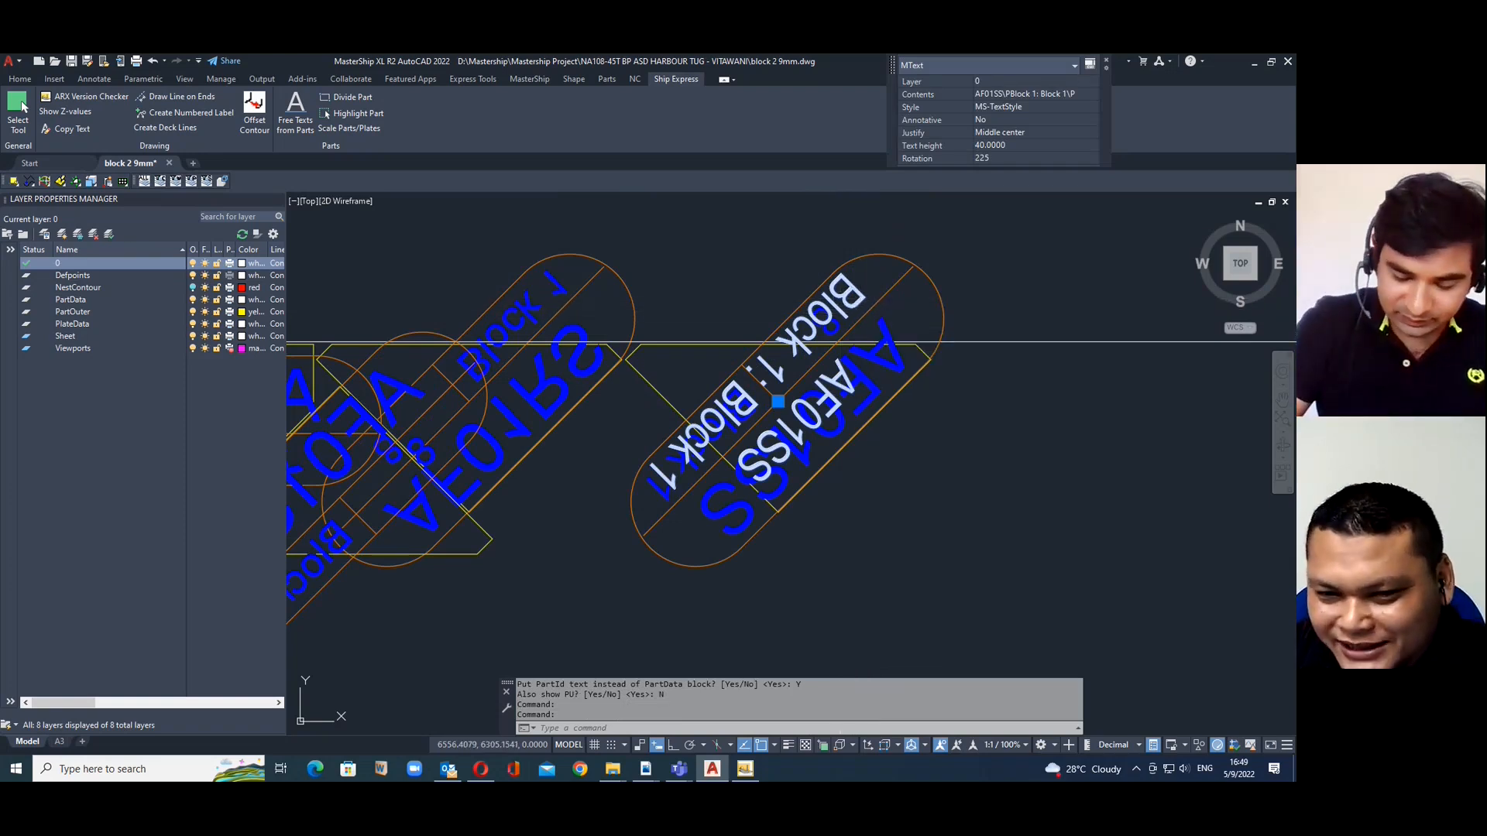
double_click(778, 402)
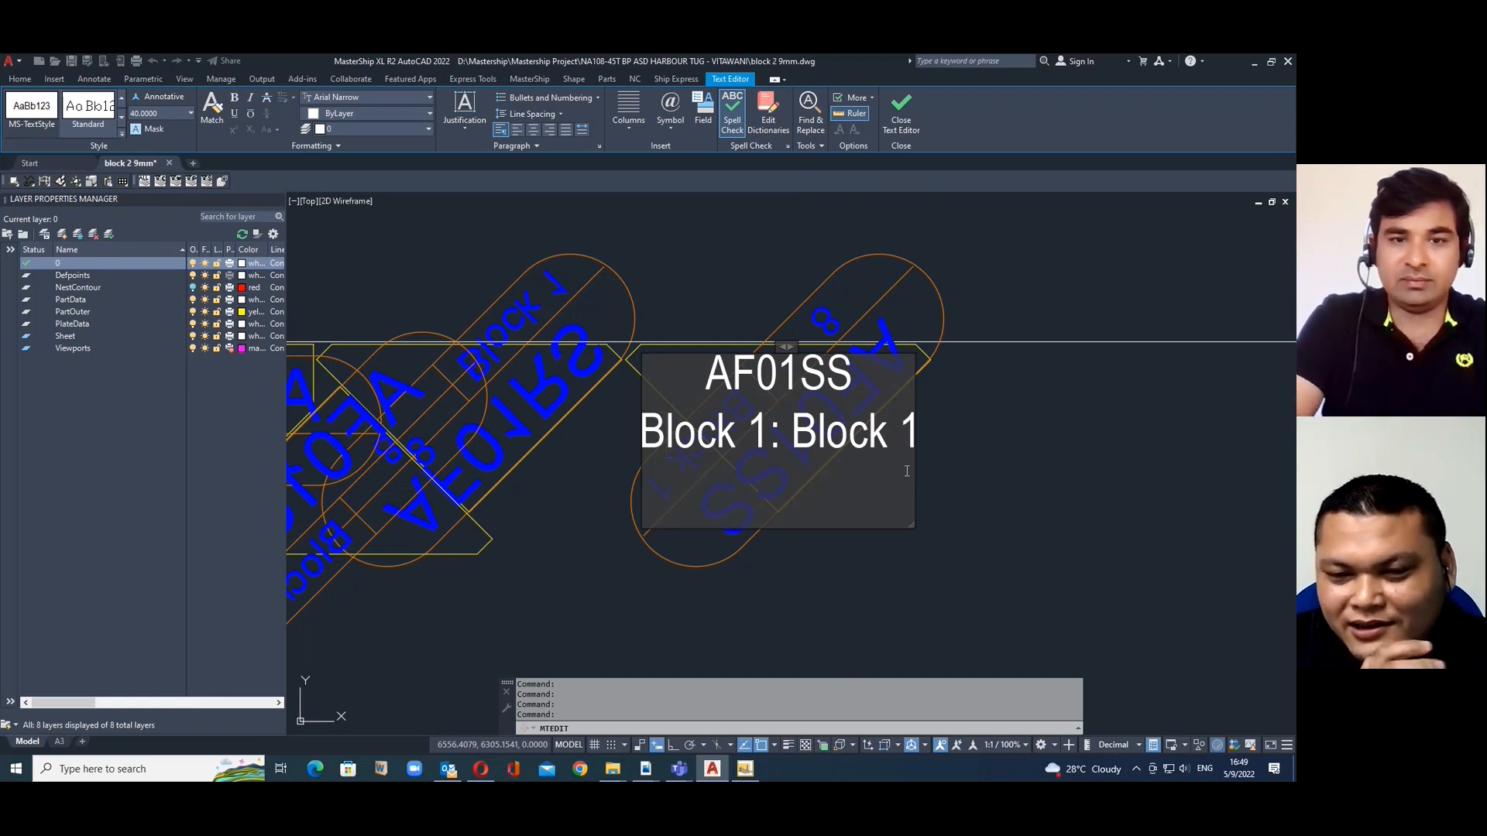
click(969, 507)
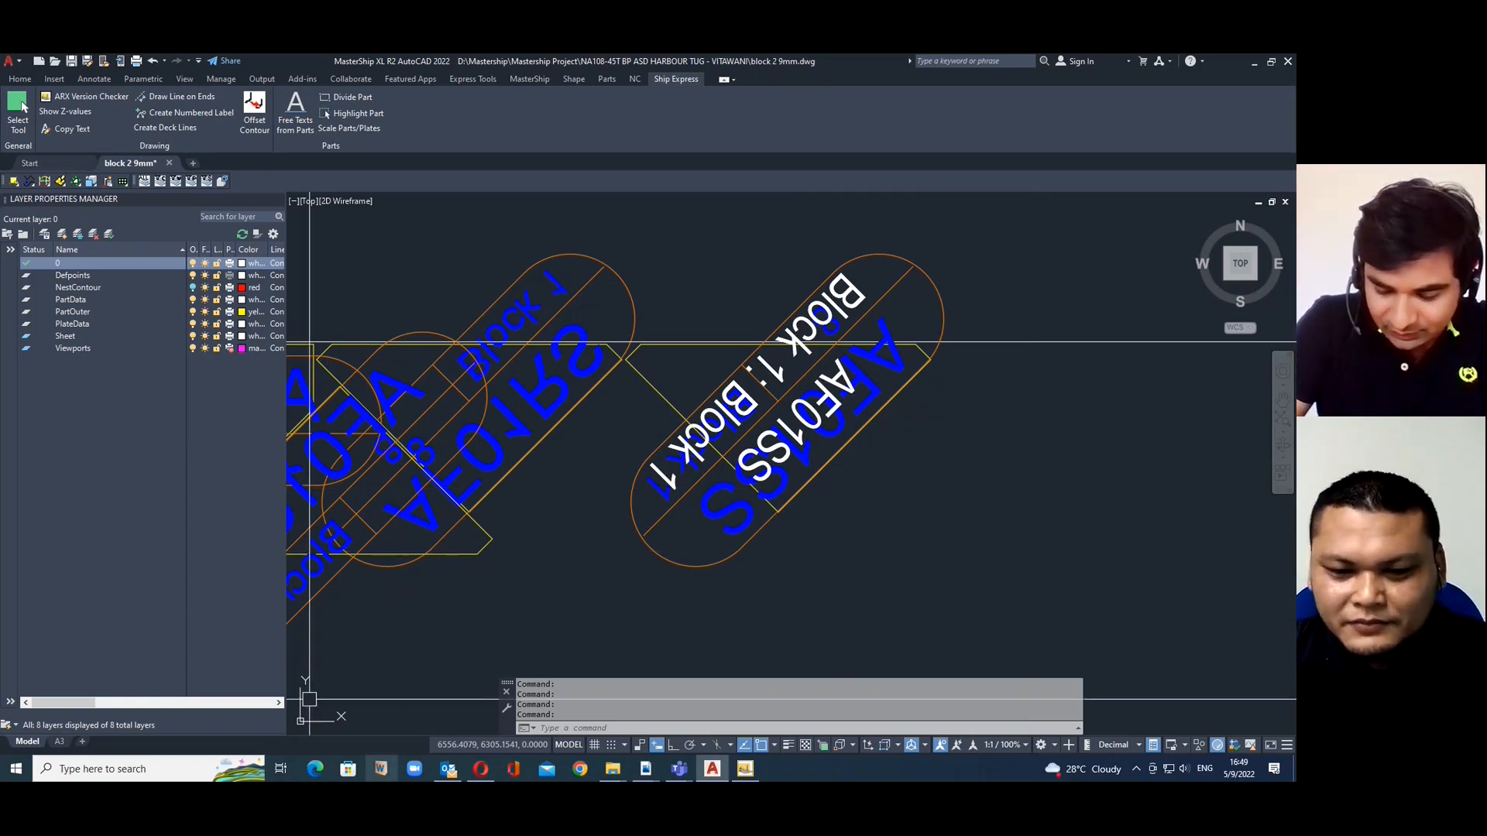
Switch to the NA108-NC7_B3-FRAMING & BULKHEAD-R0 PDF in Adobe Acrobat Pro to view the FRAME 52 part drawing
click(648, 775)
mouse_move(650, 733)
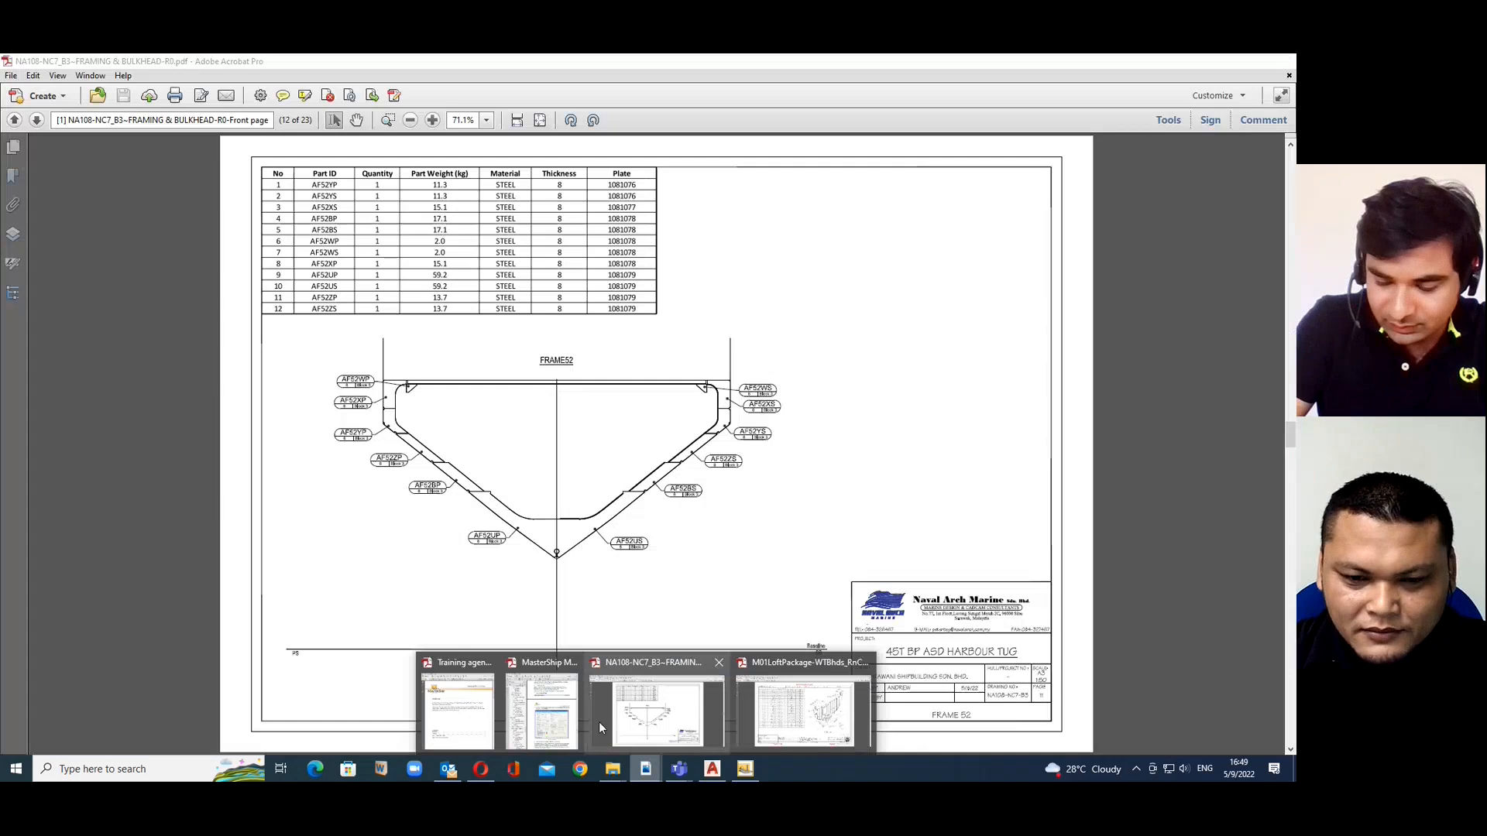
click(650, 732)
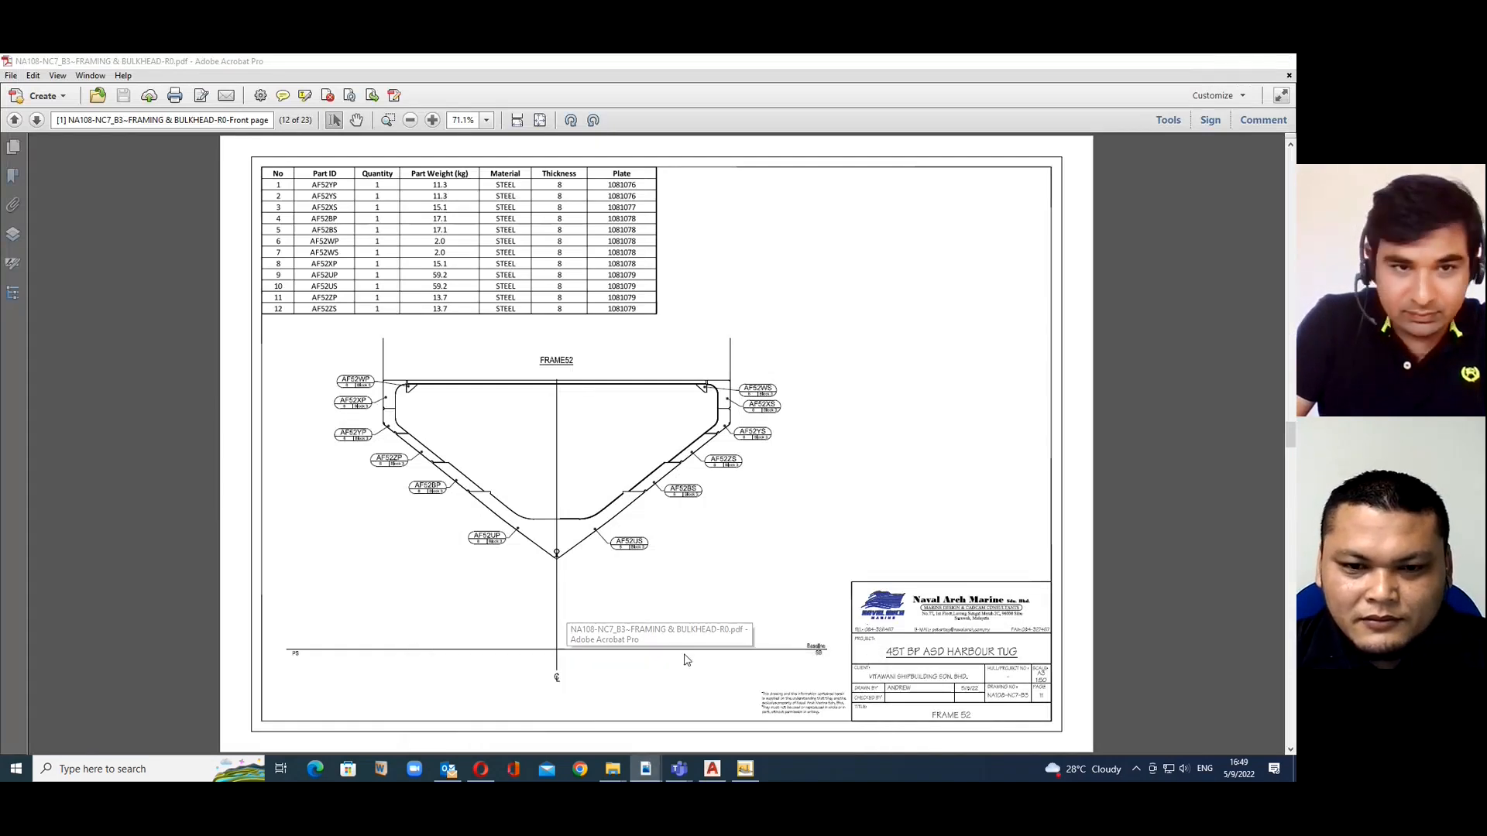
Examine the part ID labels on the NEST 4 plate drawing in the PDF and return to the block 2 9mm drawing
scroll(889, 487, down, 7)
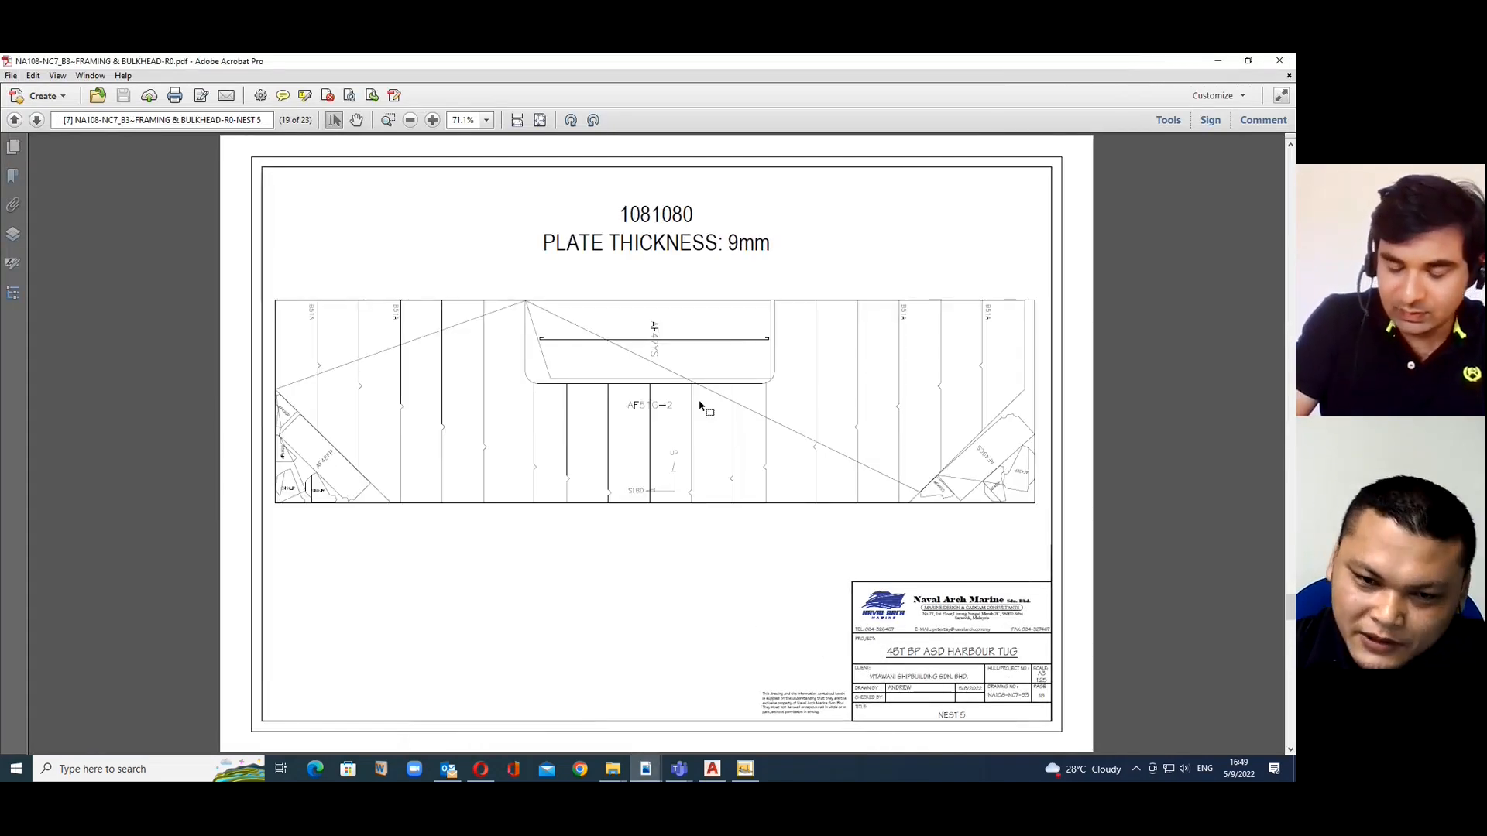
scroll(701, 407, up, 1)
ctrl+scroll(496, 345, up, 4)
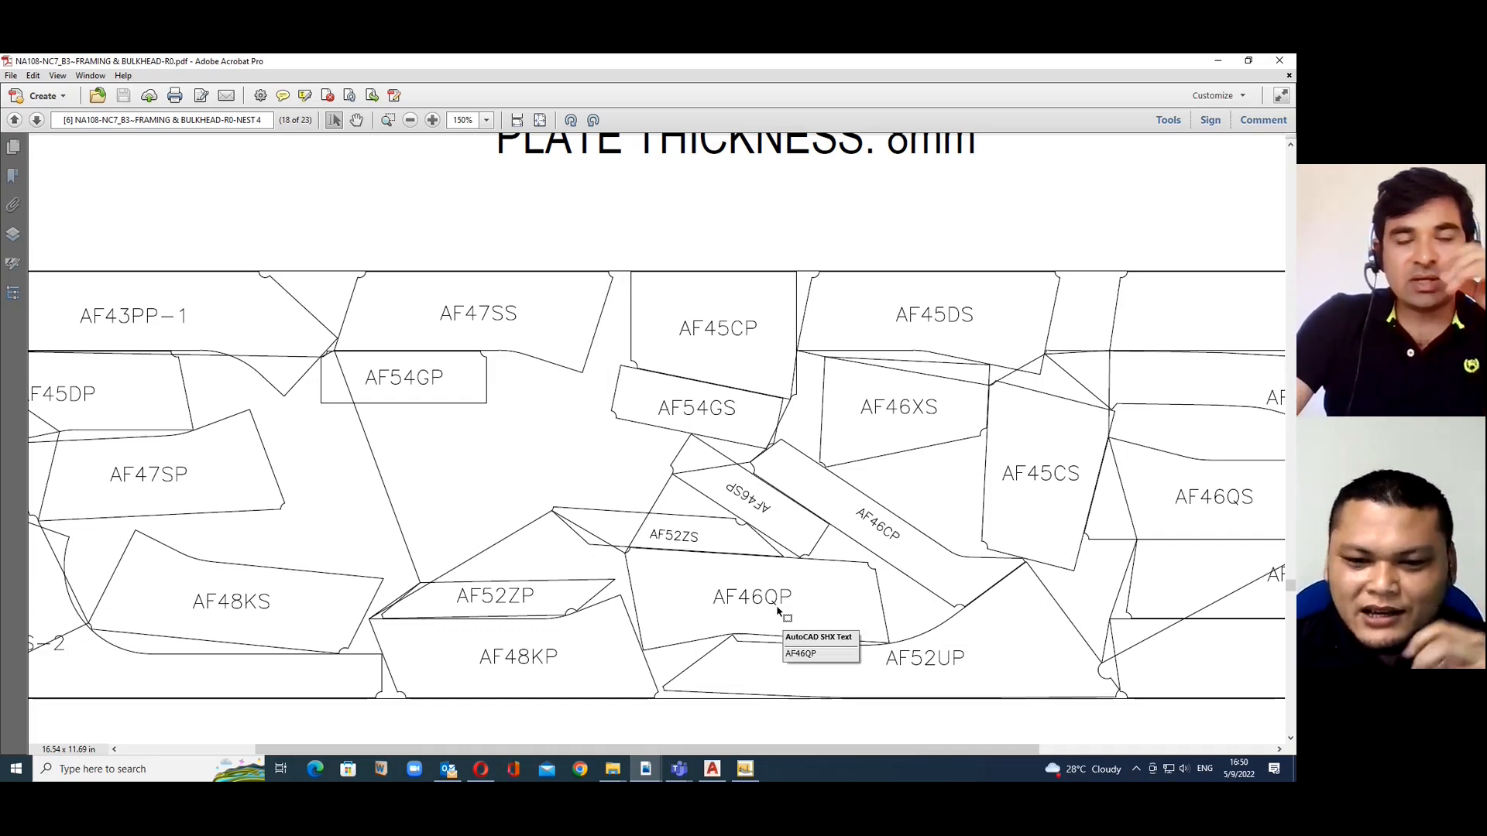
click(1218, 60)
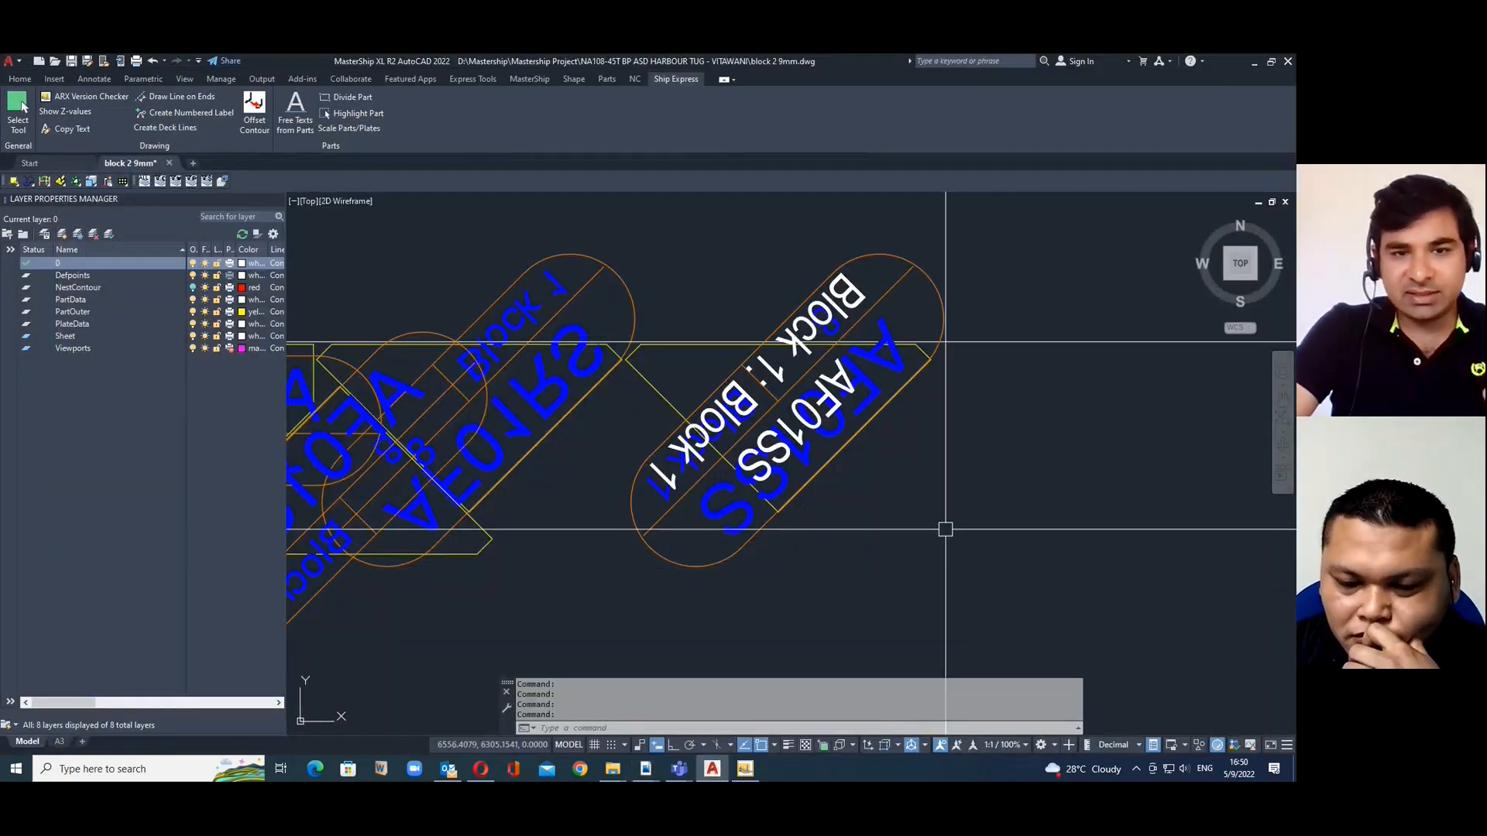
Delete the "Block 1: Block 1" line from the white text on part AF01SS, keeping only the part ID
scroll(858, 479, down, 2)
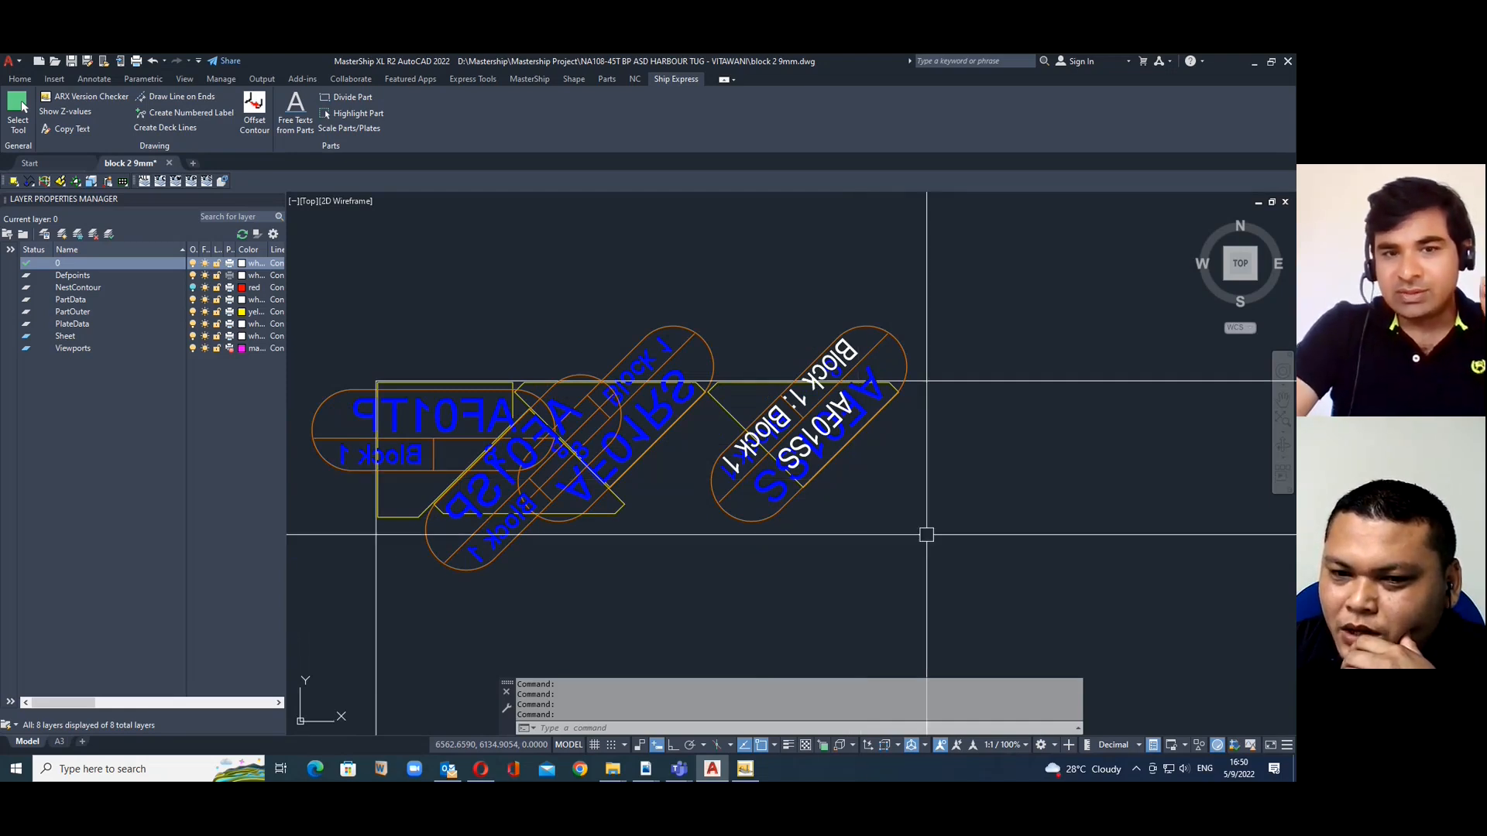
middle_drag(922, 531, 863, 468)
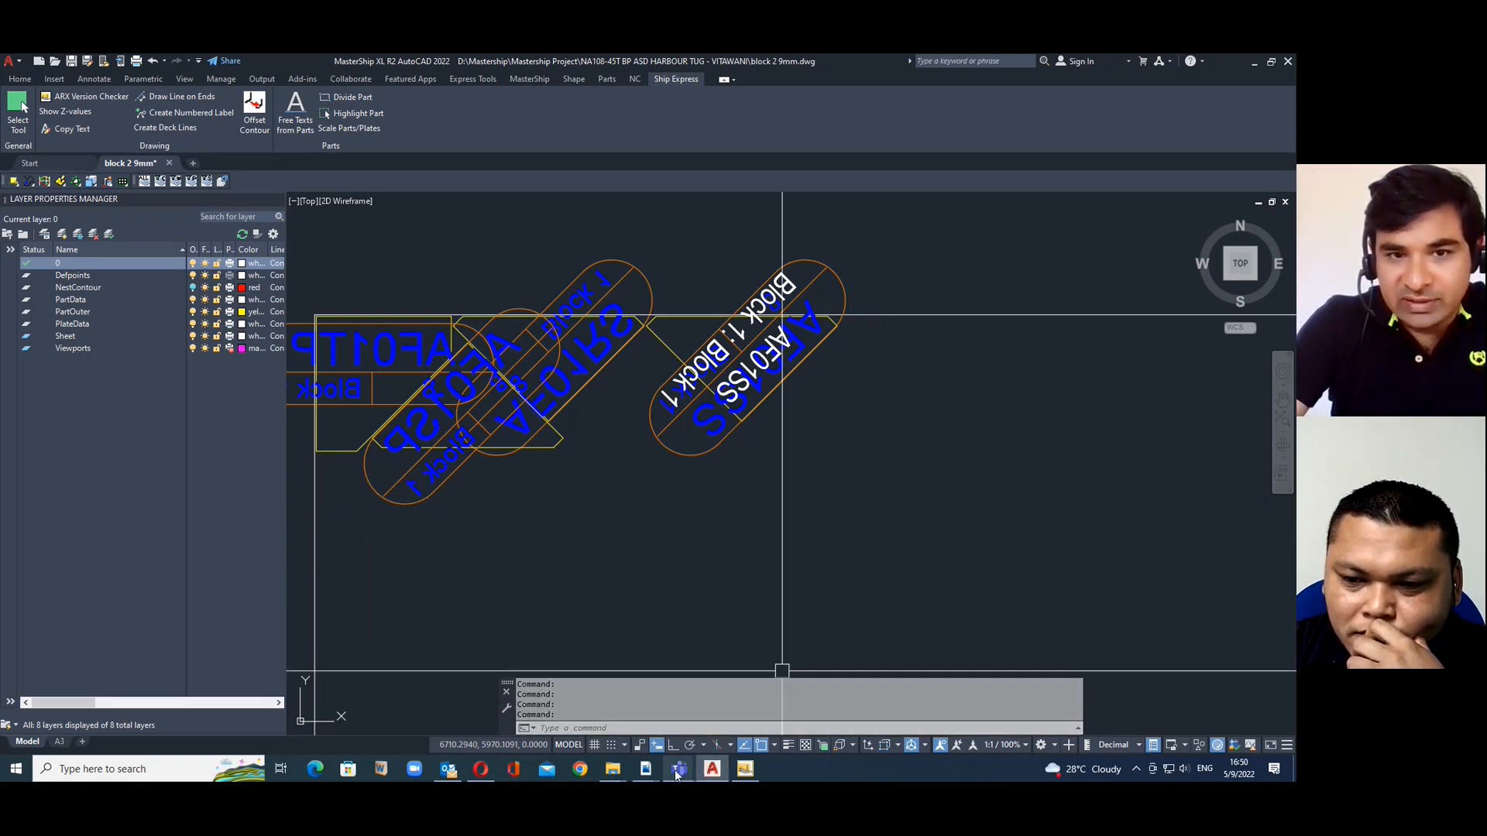
mouse_move(676, 773)
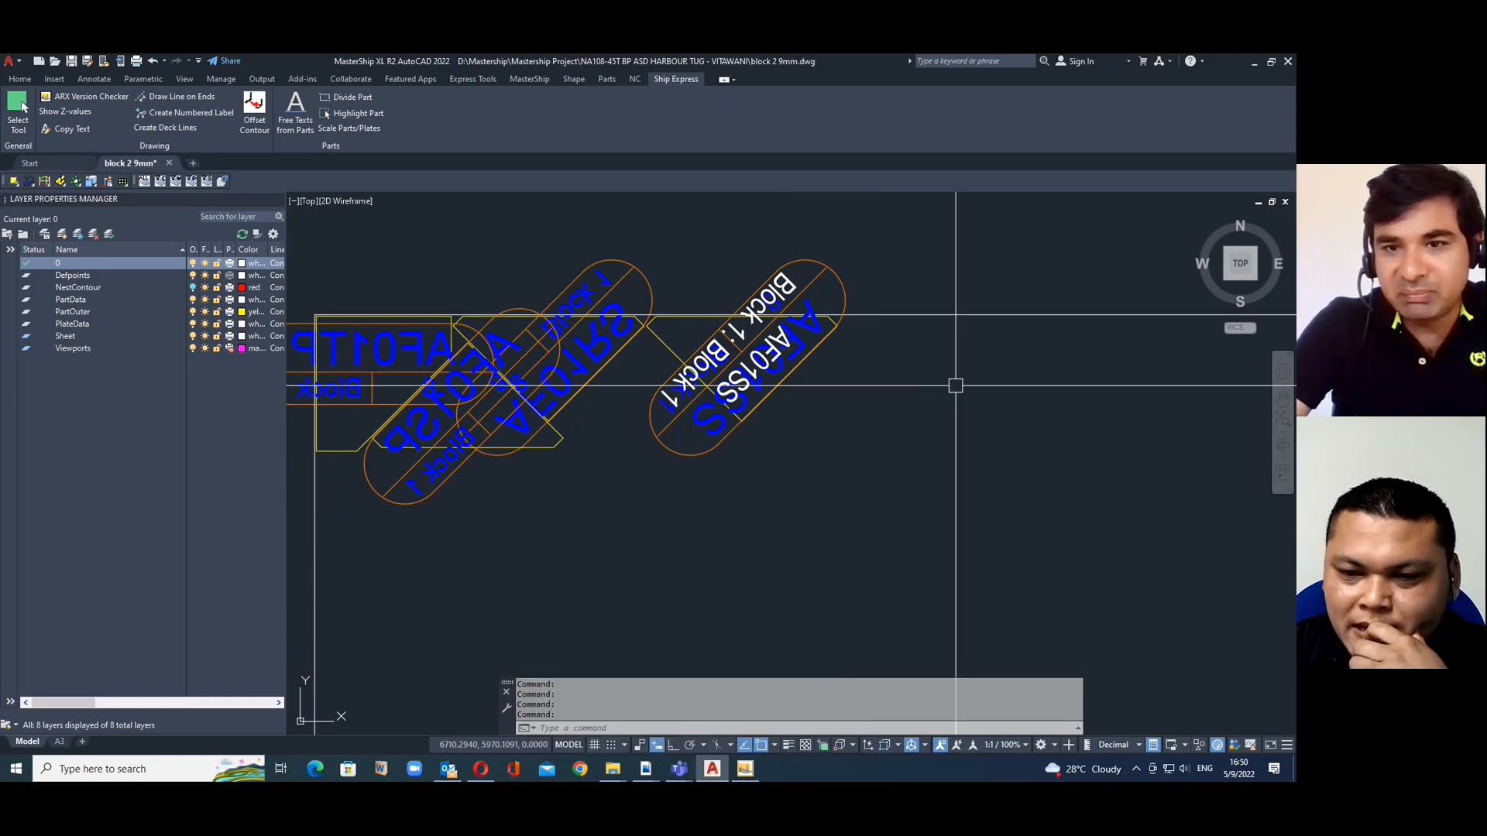
double_click(805, 374)
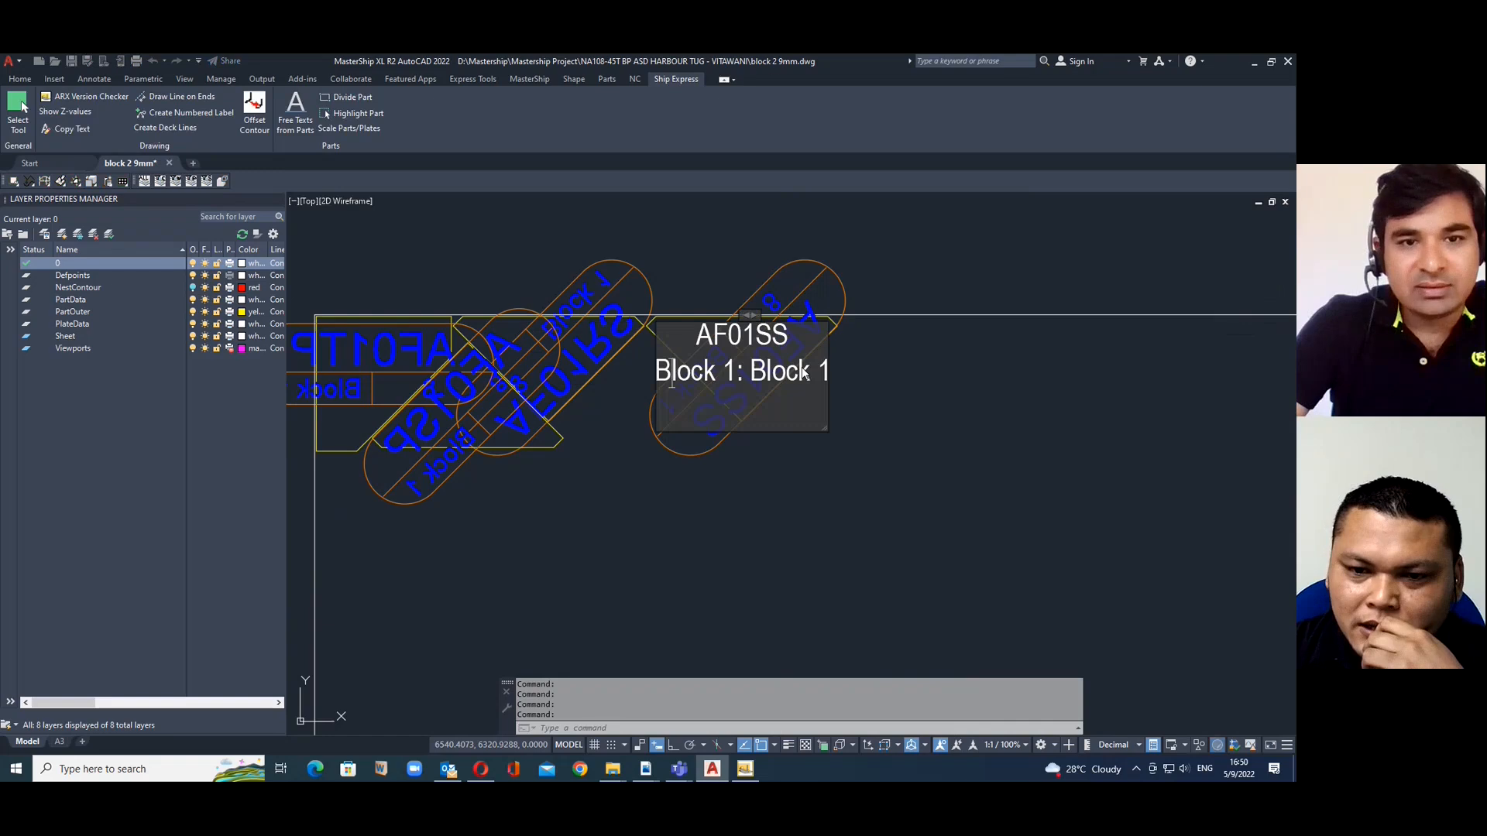
drag(790, 340, 861, 440)
click(861, 440)
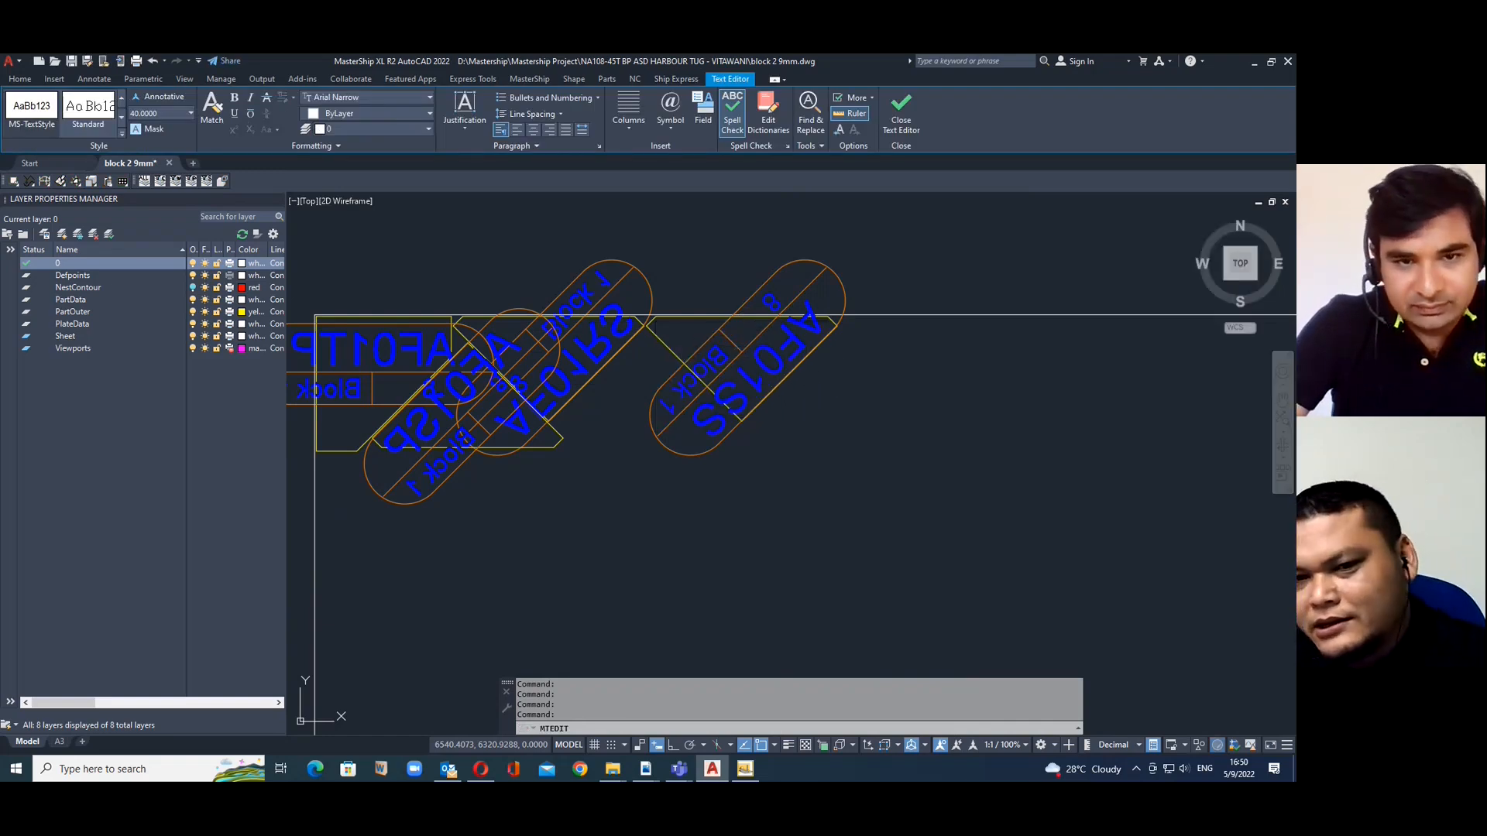
Shift the shortened AF01SS text slightly closer to its blue part label and deselect it
click(742, 351)
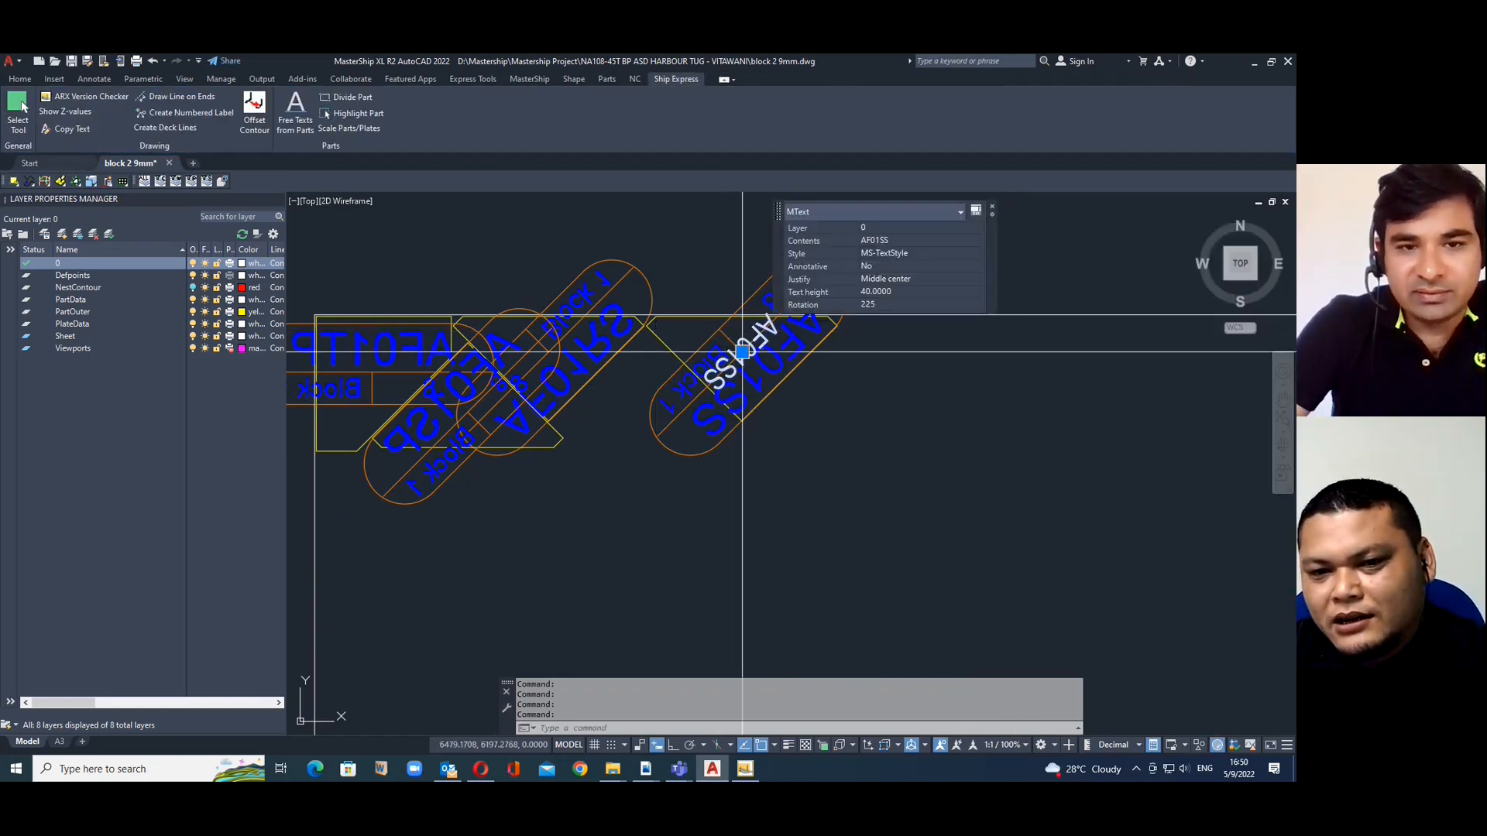
click(741, 350)
key(Escape)
key(Escape)
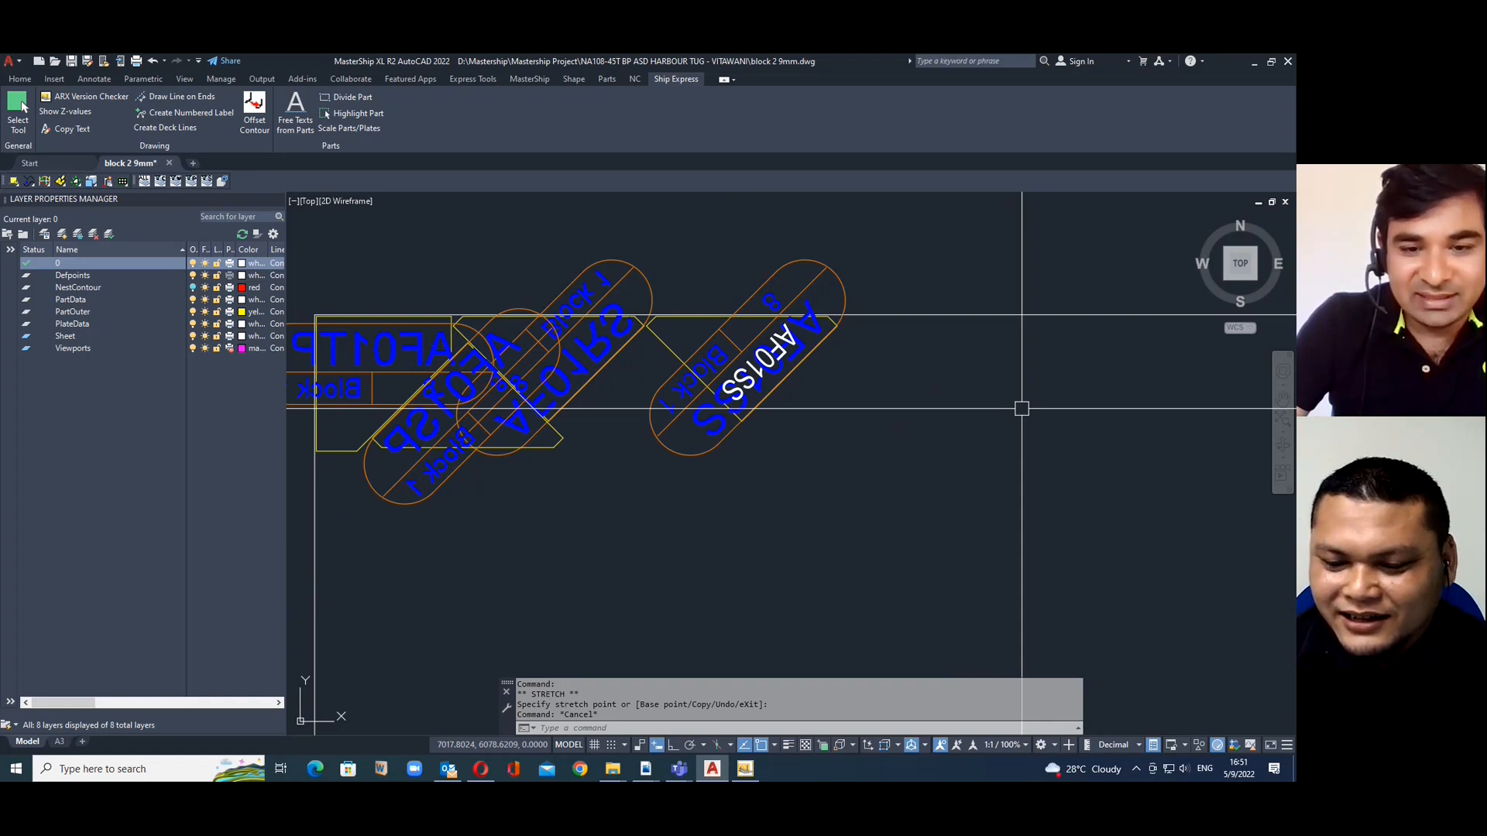
Switch to the Microsoft Teams meeting window and examine the A5200IHS and A6400IHS texts and neighbouring nested parts in the shared ShipStart drawing
mouse_move(679, 769)
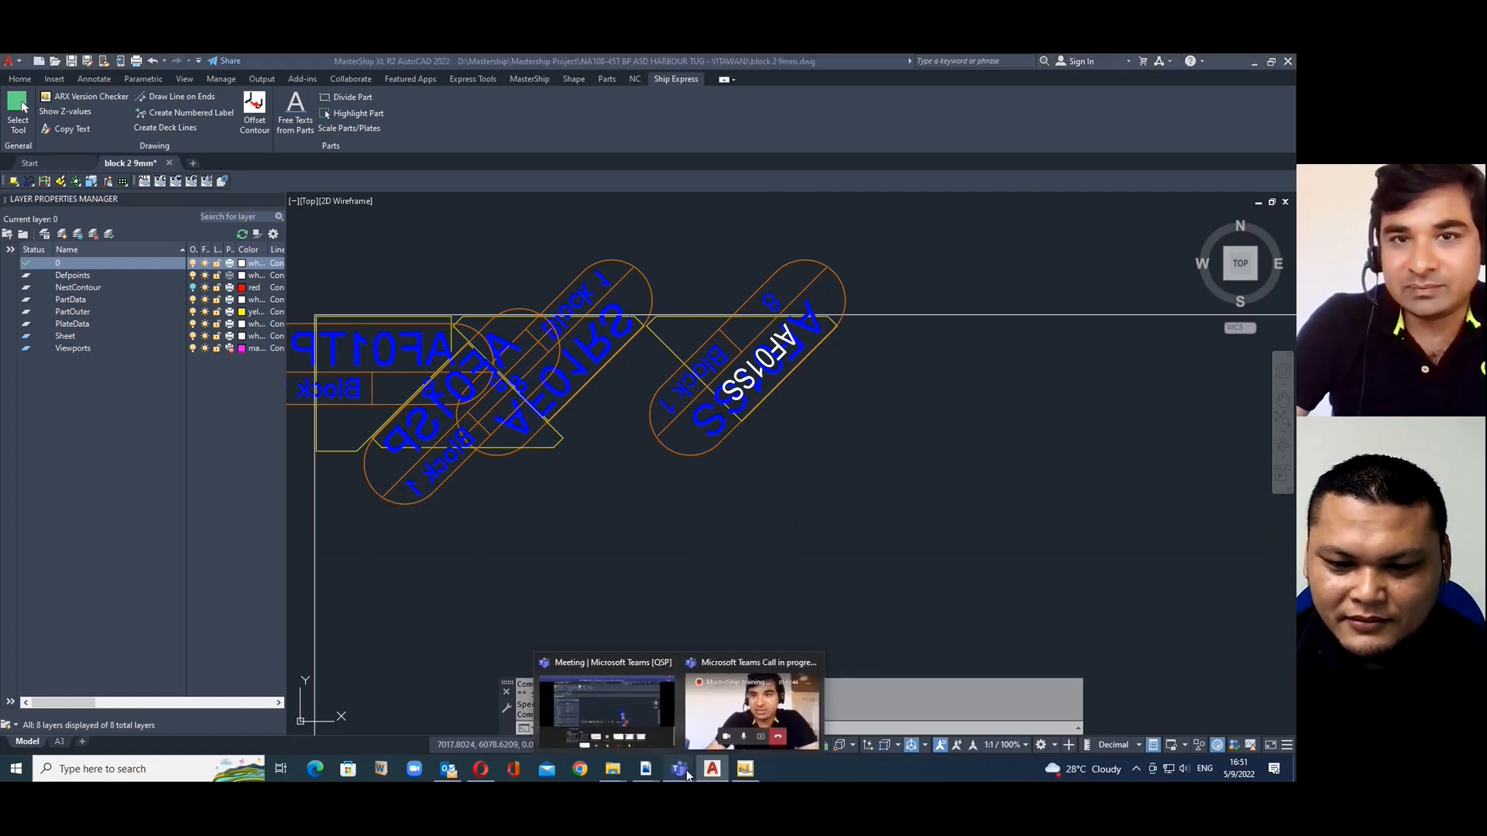
click(640, 695)
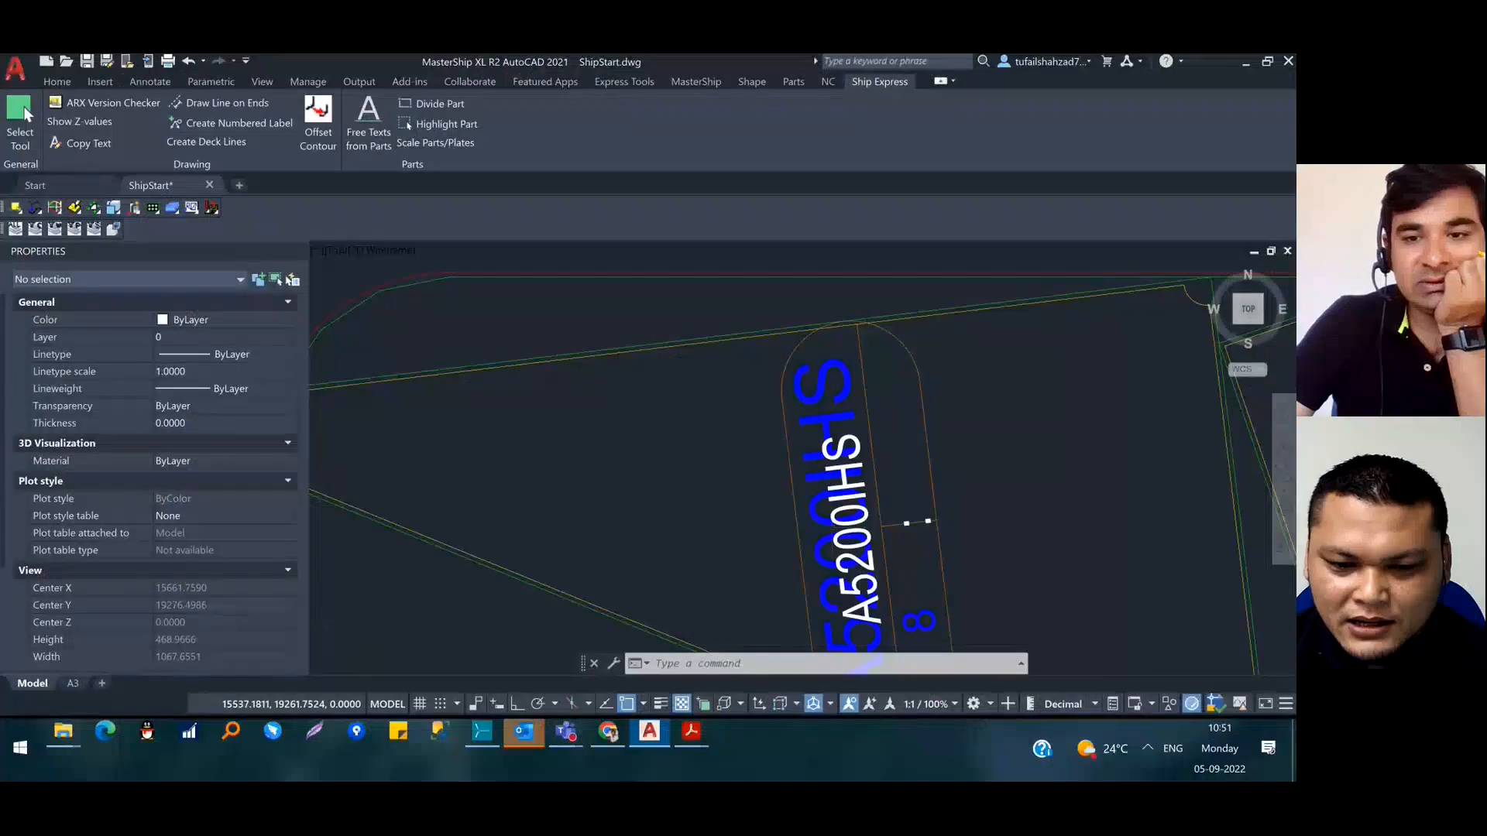
scroll(702, 500, down, 4)
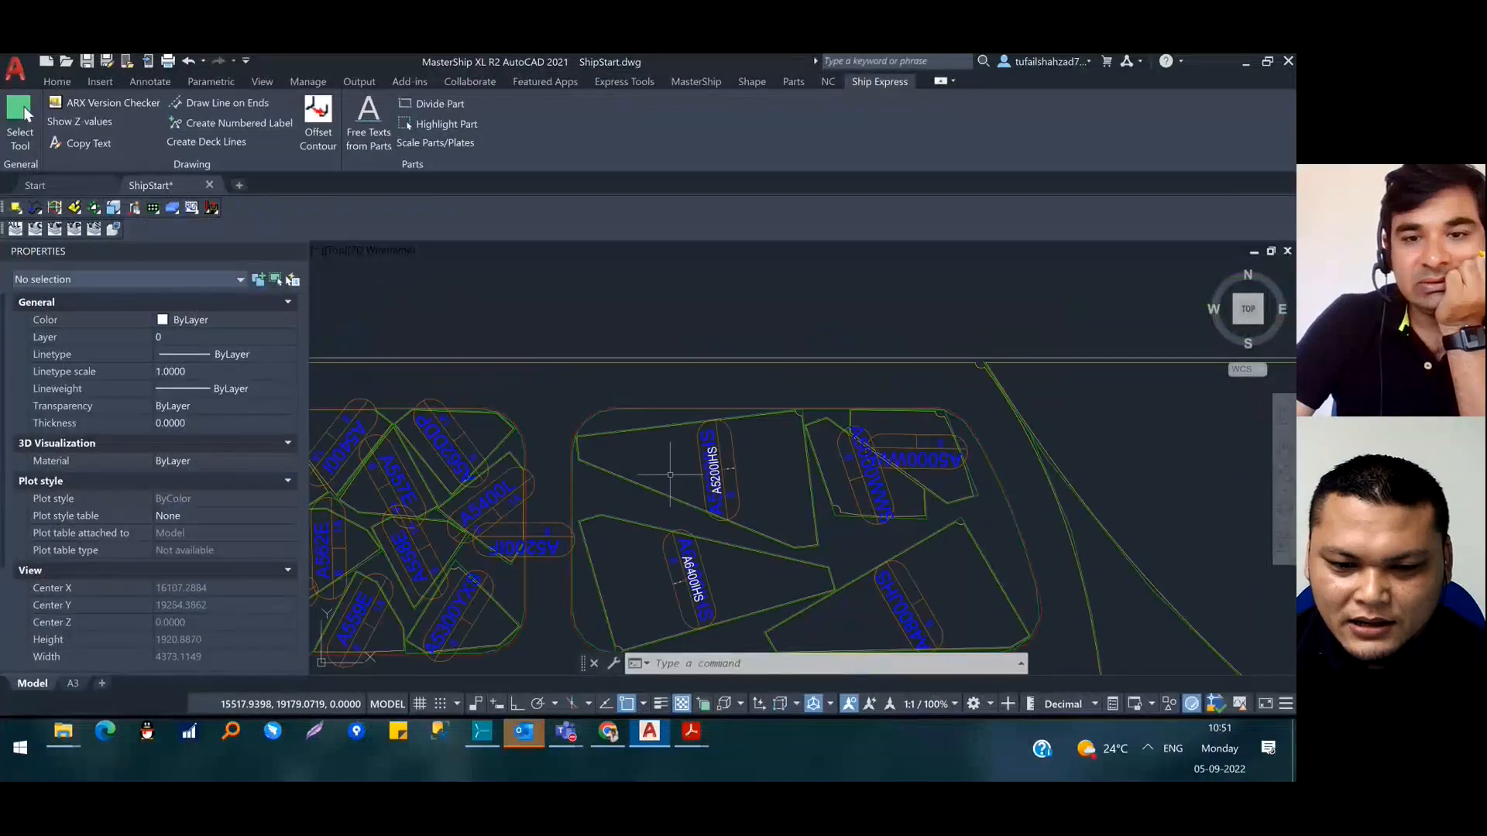
scroll(701, 500, up, 3)
middle_drag(701, 500, 607, 458)
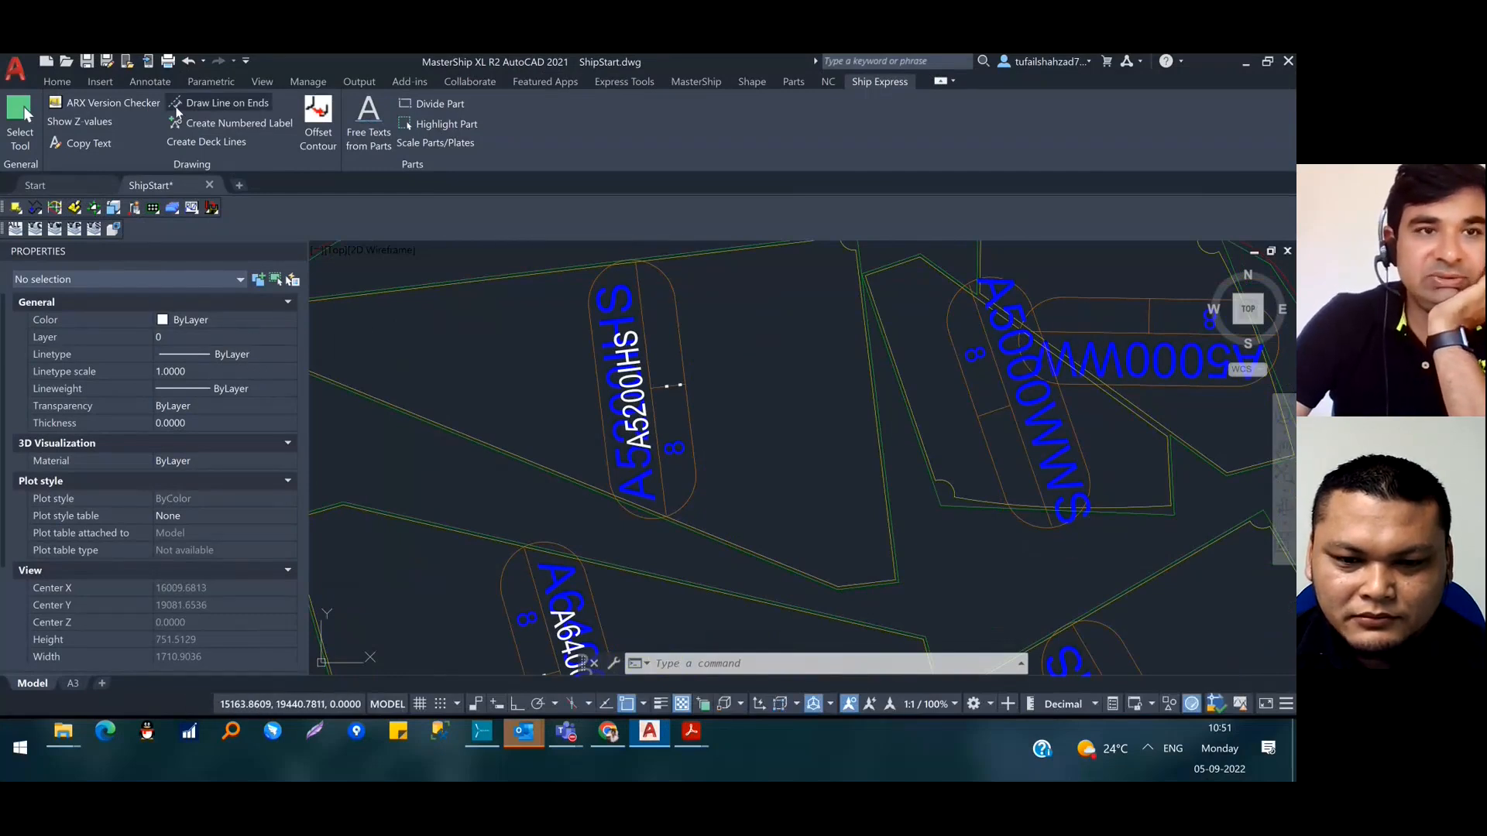
click(60, 82)
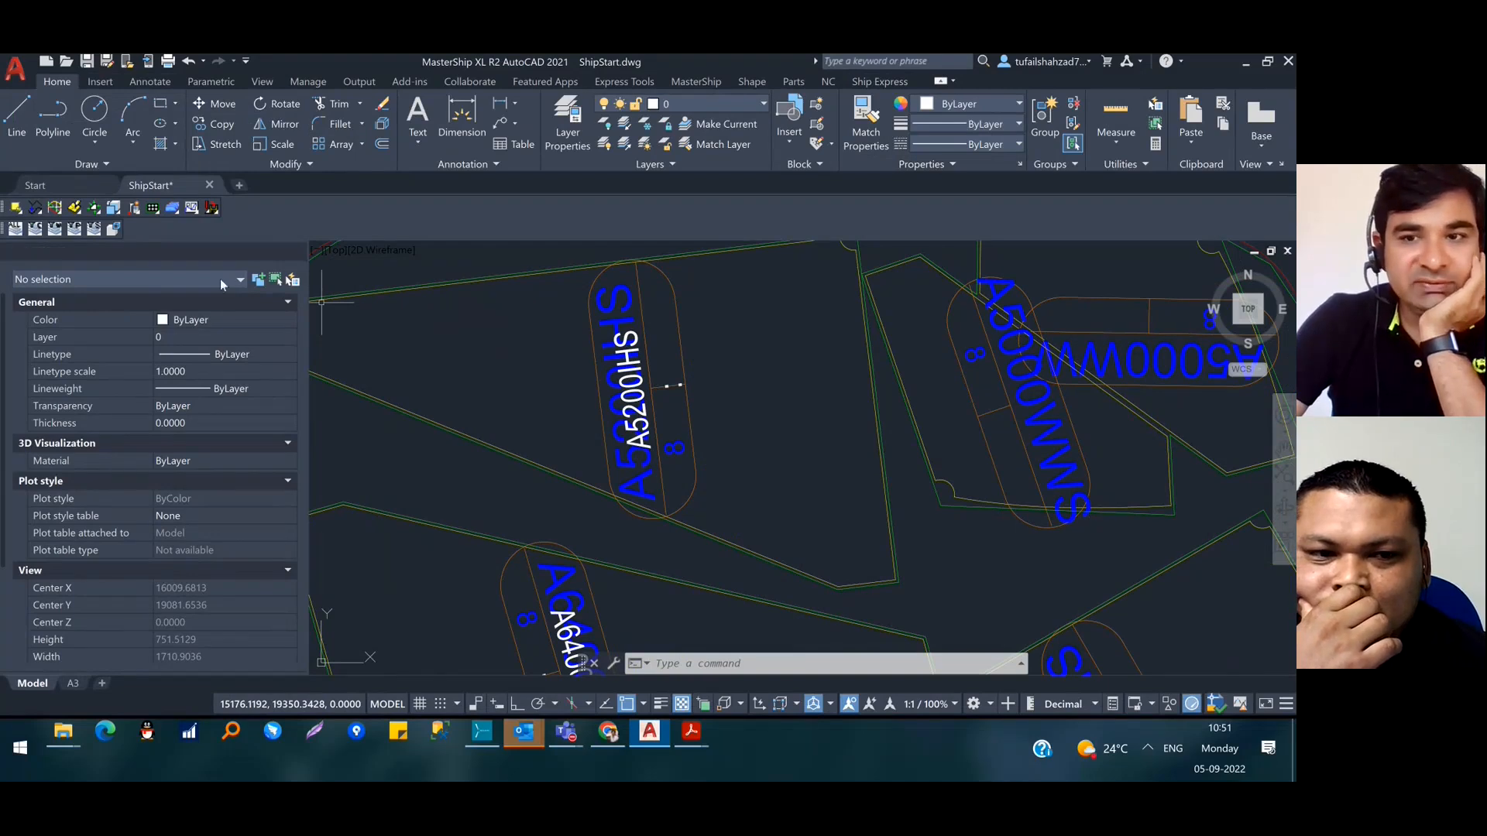
scroll(811, 501, down, 6)
middle_drag(750, 461, 785, 352)
scroll(510, 326, up, 2)
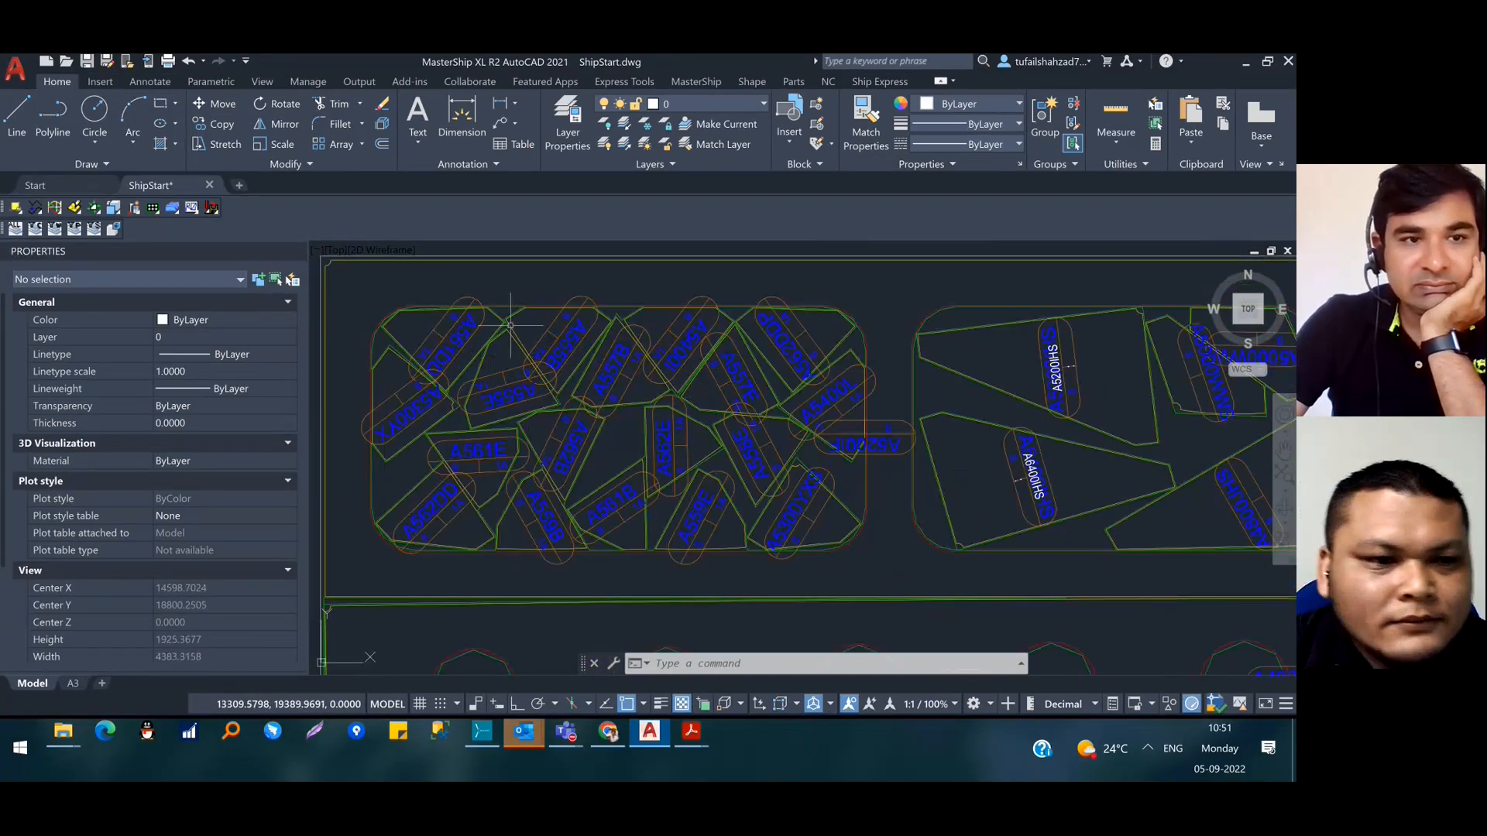
Stop the nesting mode in the ShipStart drawing to remove all nest contours and recover the original parts
click(15, 232)
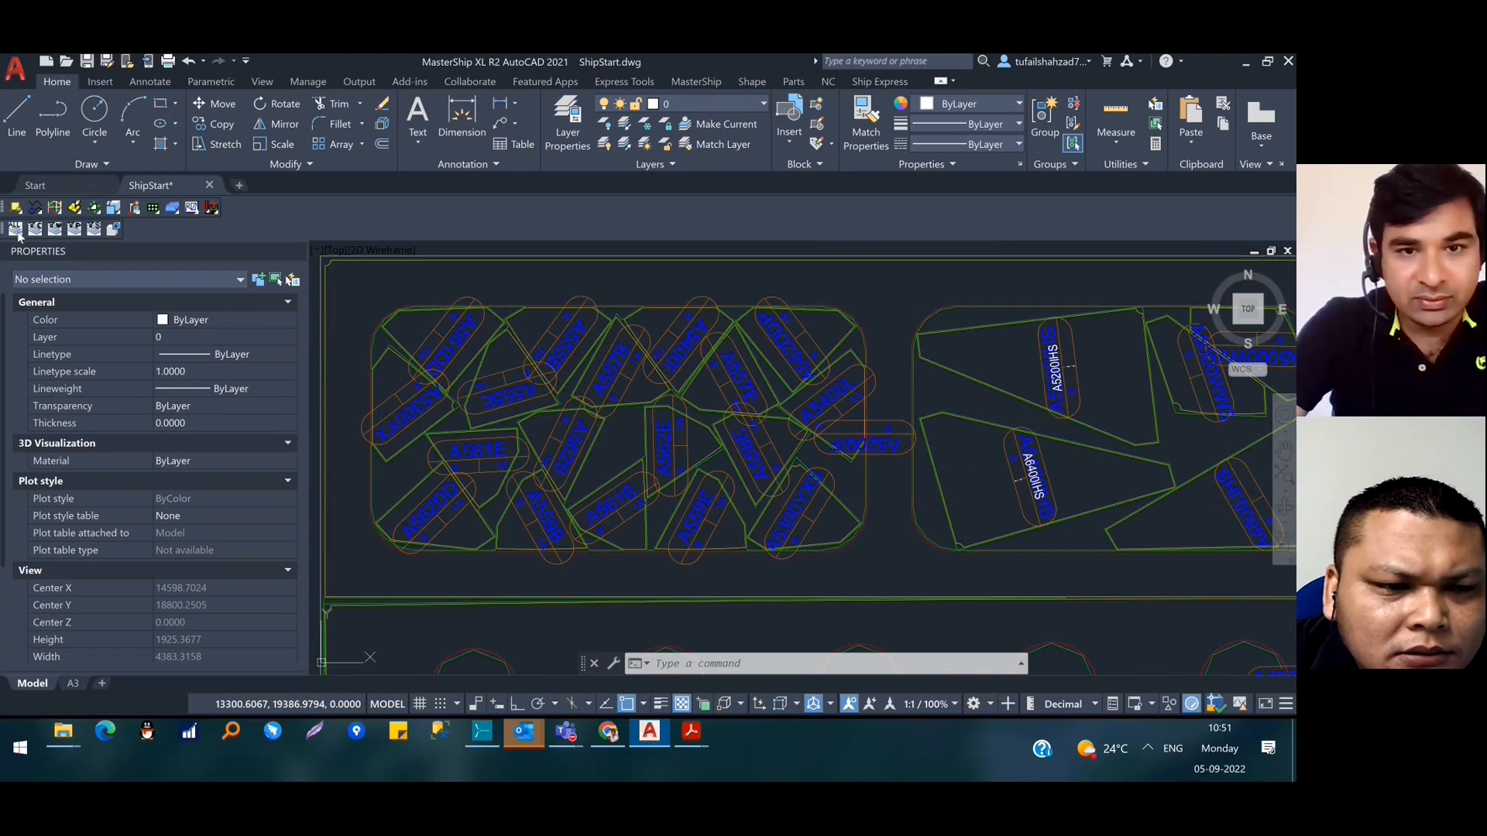
click(739, 402)
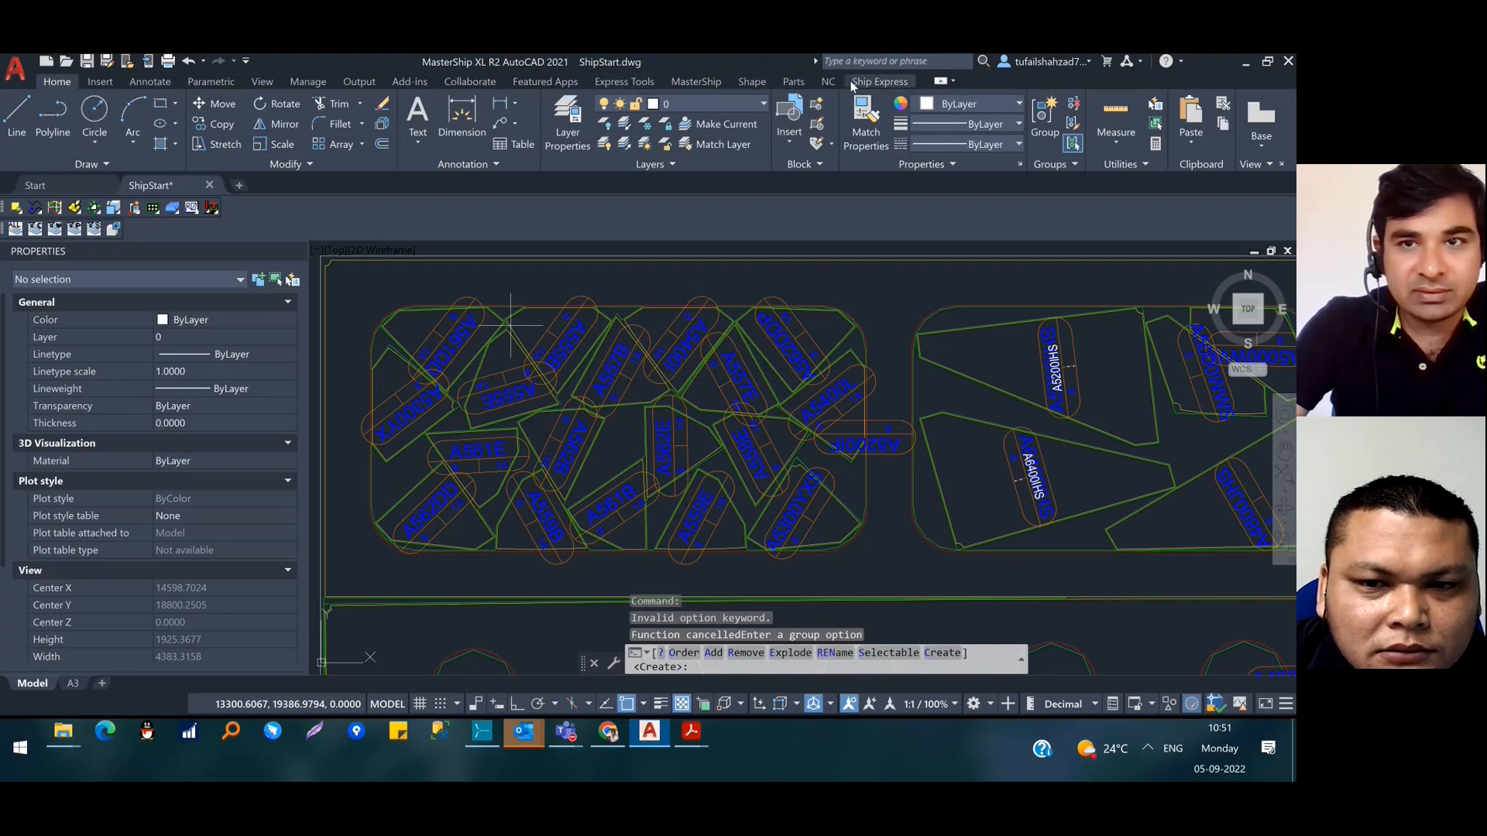
click(828, 81)
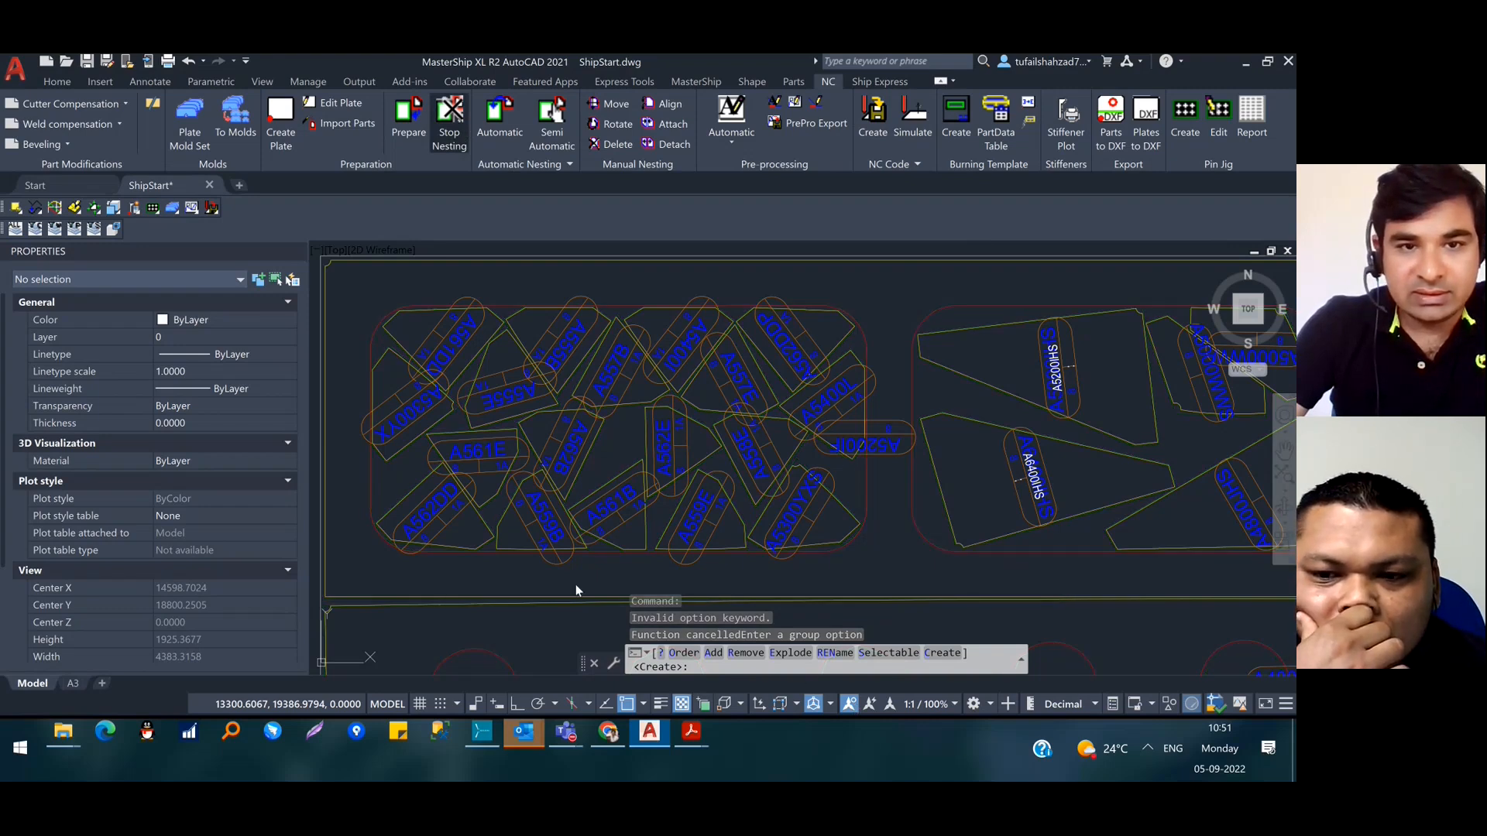
scroll(451, 415, down, 2)
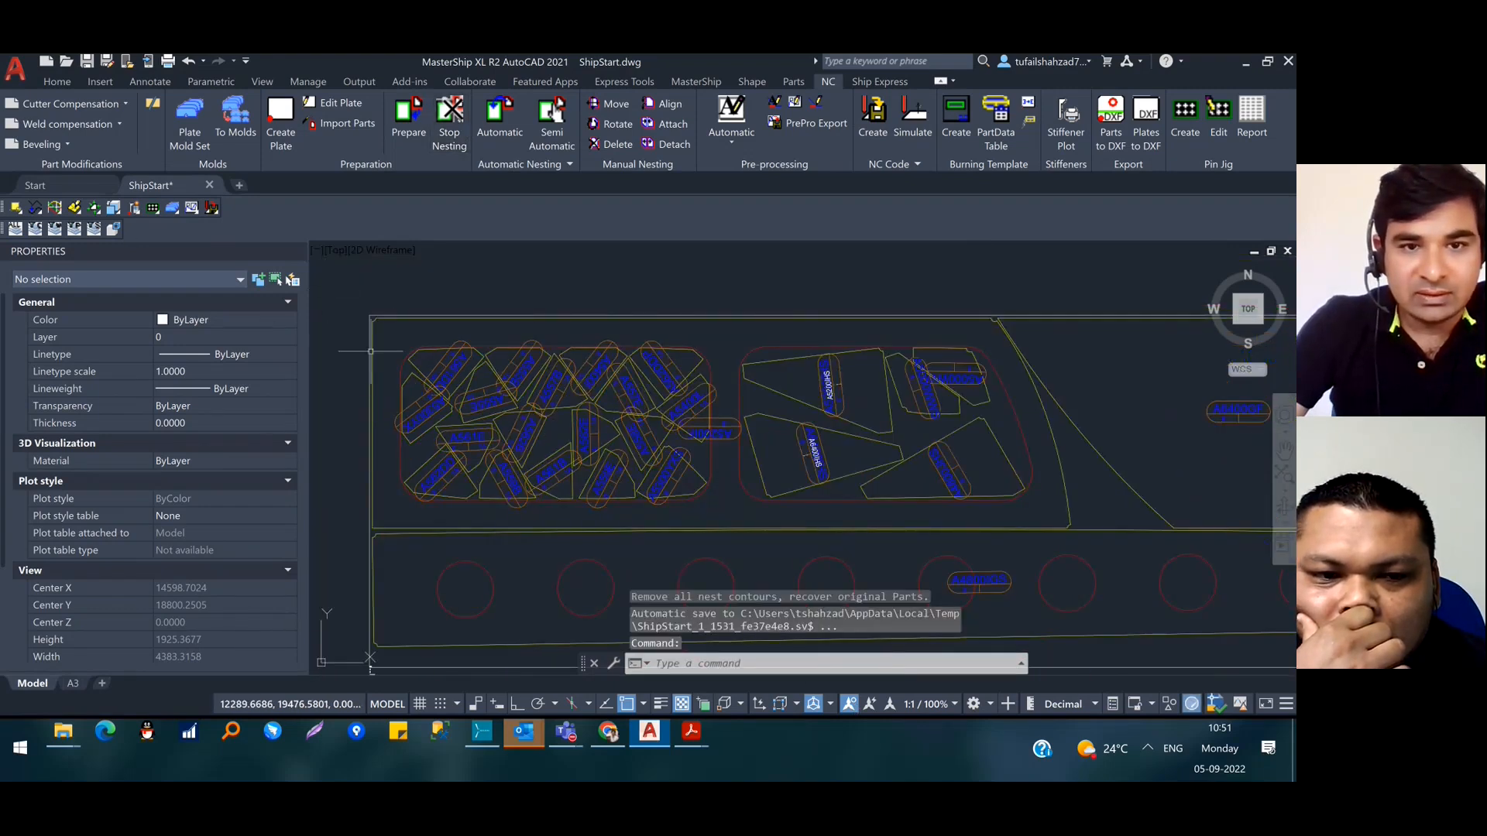
scroll(410, 397, up, 2)
Compare the MasterShip layer presets on the nested parts, including Isolate Part Solids, and restore the part labels with the white ID texts
click(75, 231)
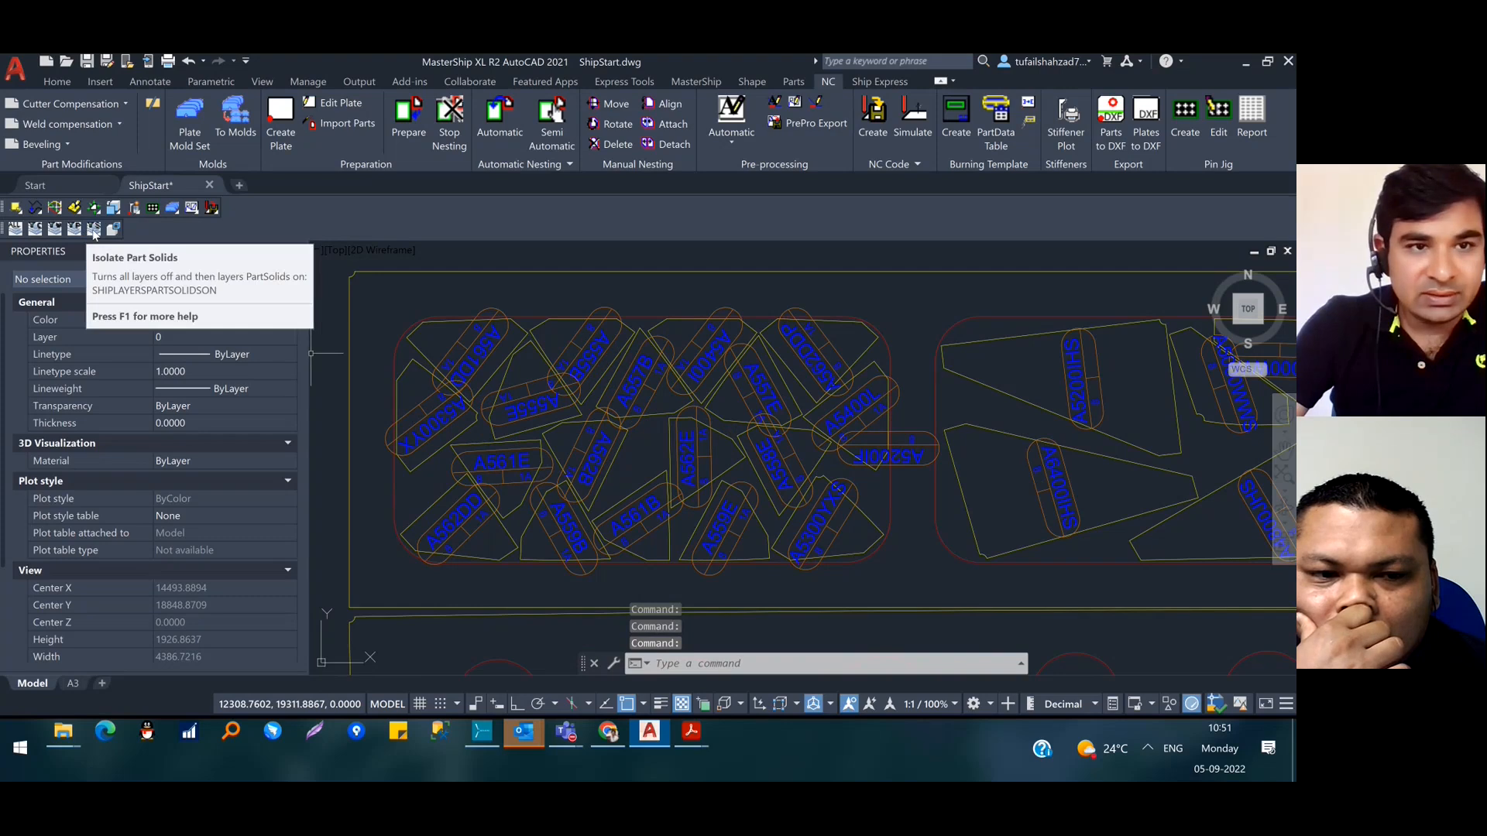
click(92, 230)
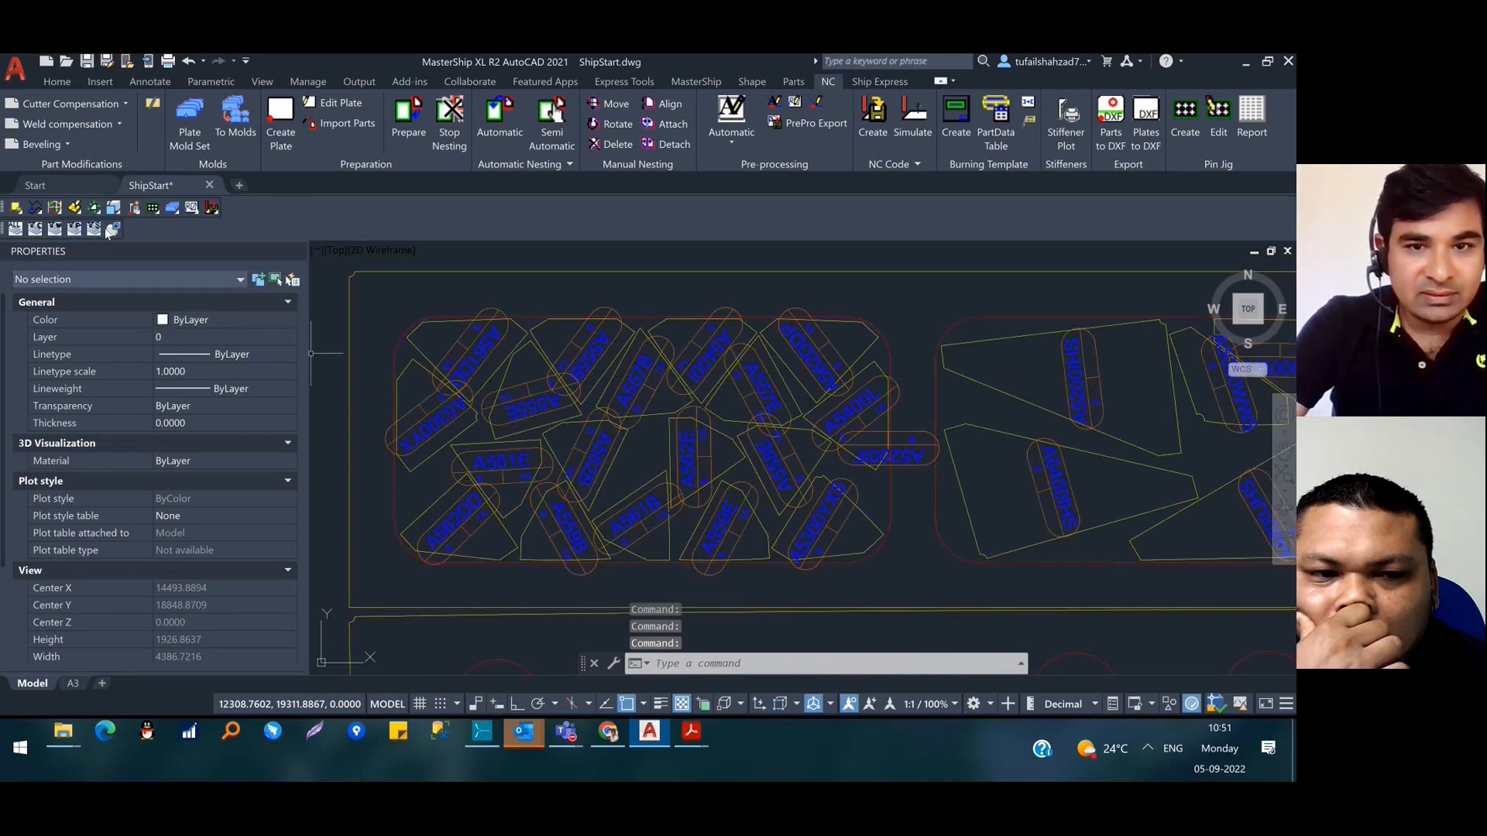
click(59, 230)
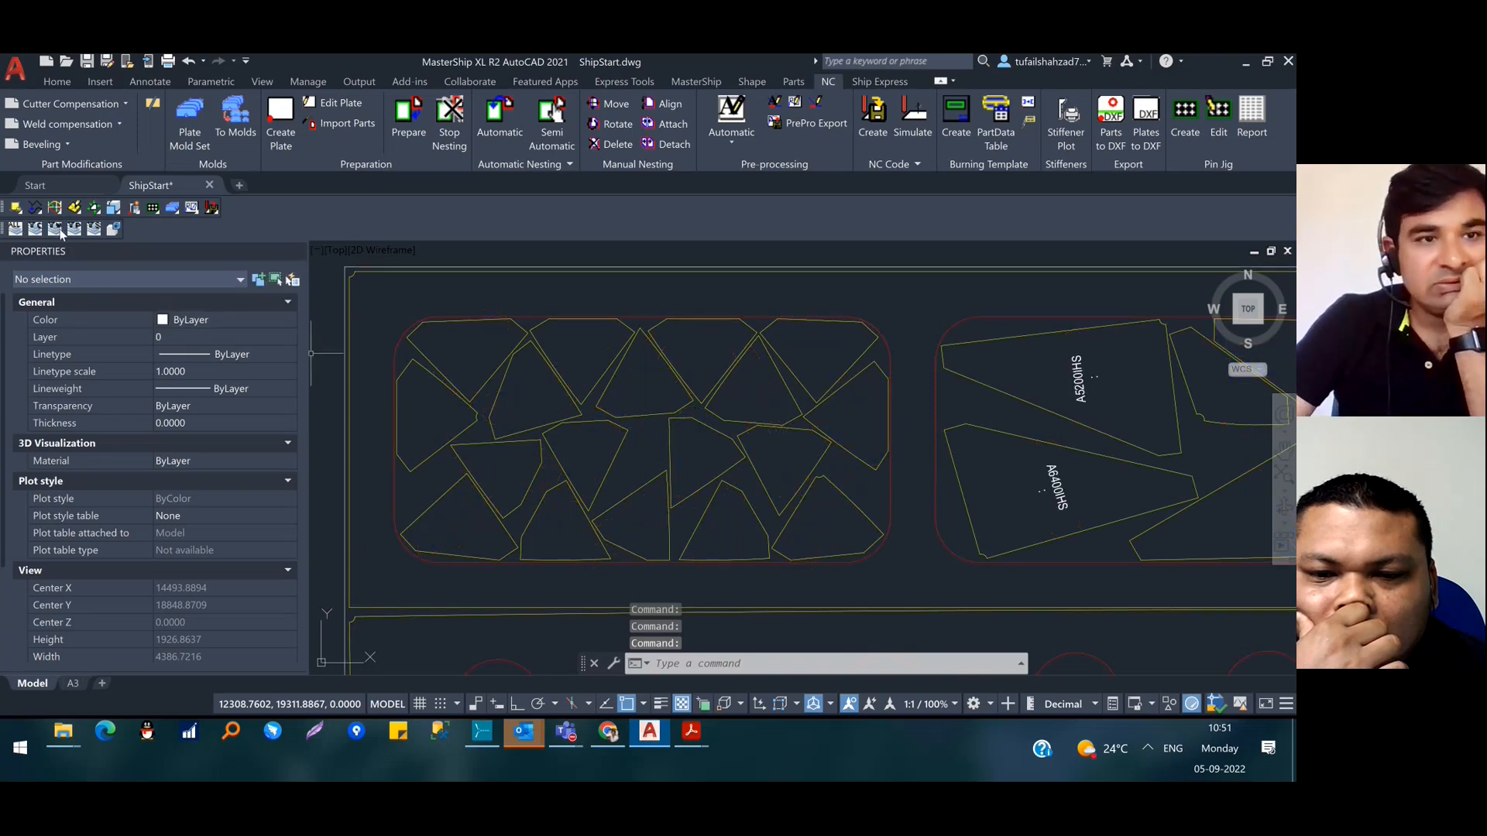
click(16, 229)
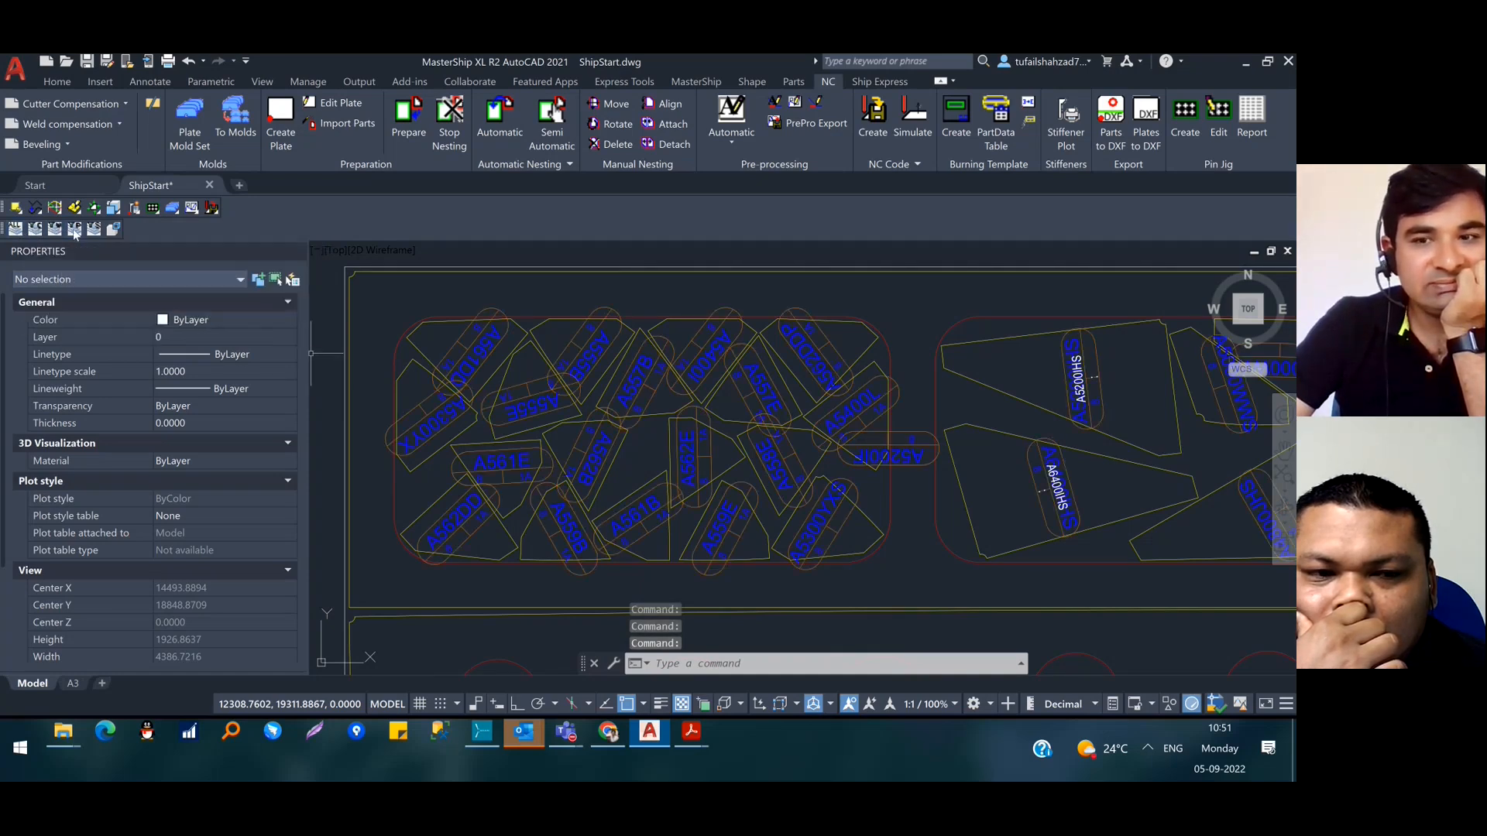
Apply the Construction Part Contours layer preset and examine the nested parts without their blue labels
click(74, 229)
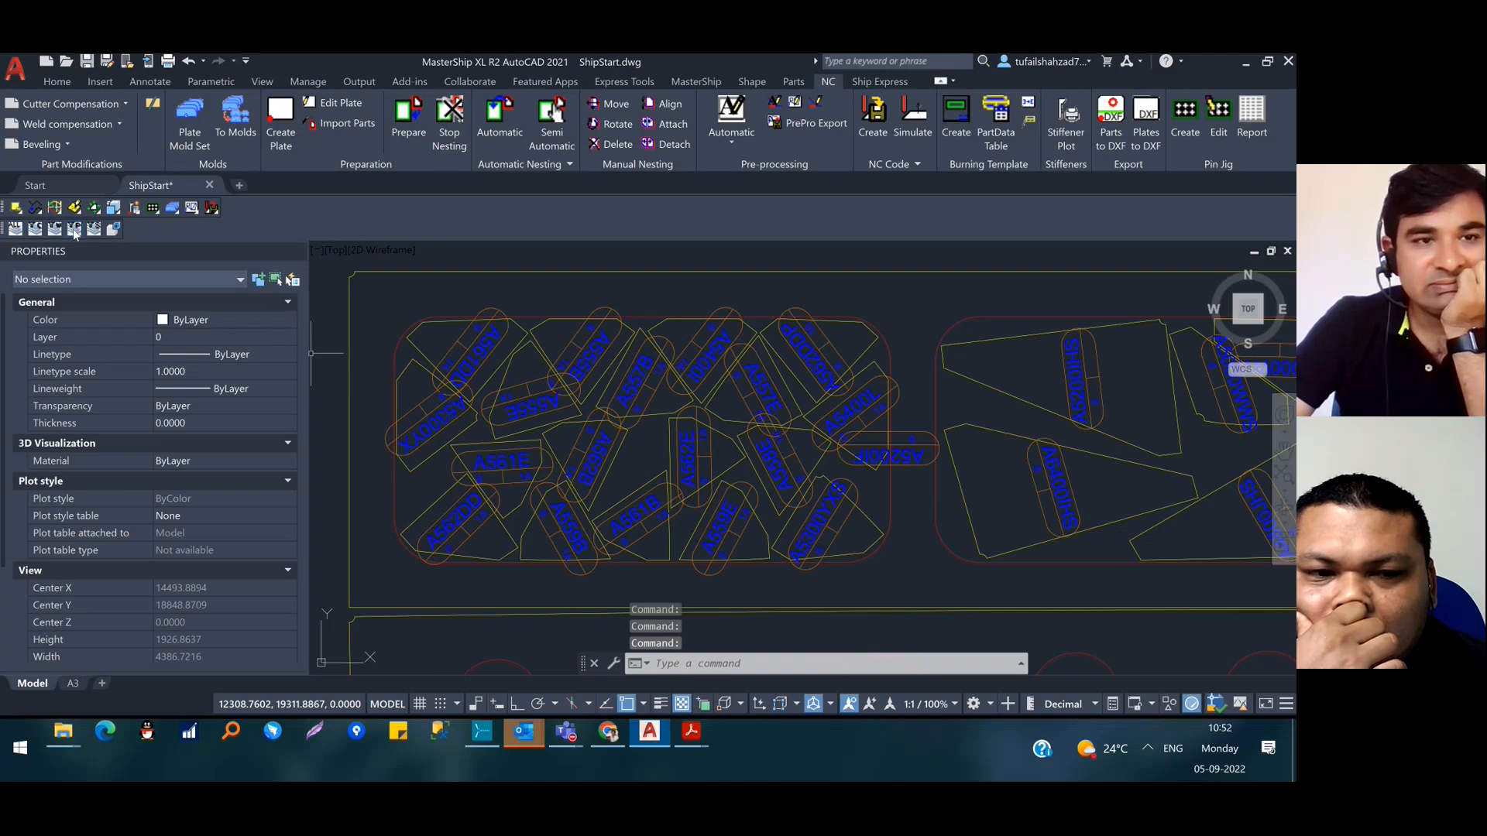
click(35, 230)
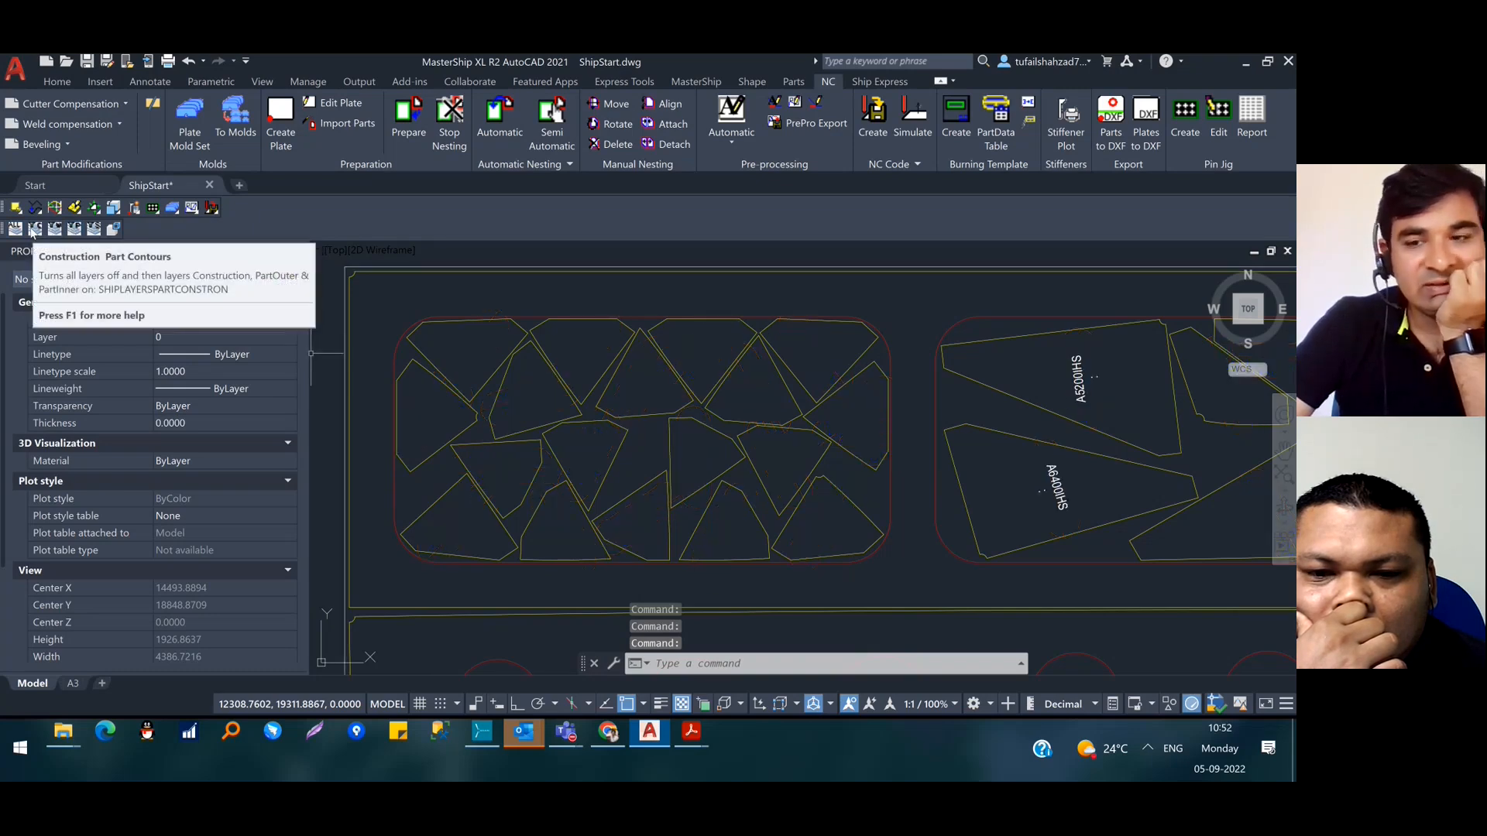
scroll(1017, 488, up, 3)
scroll(1017, 488, down, 5)
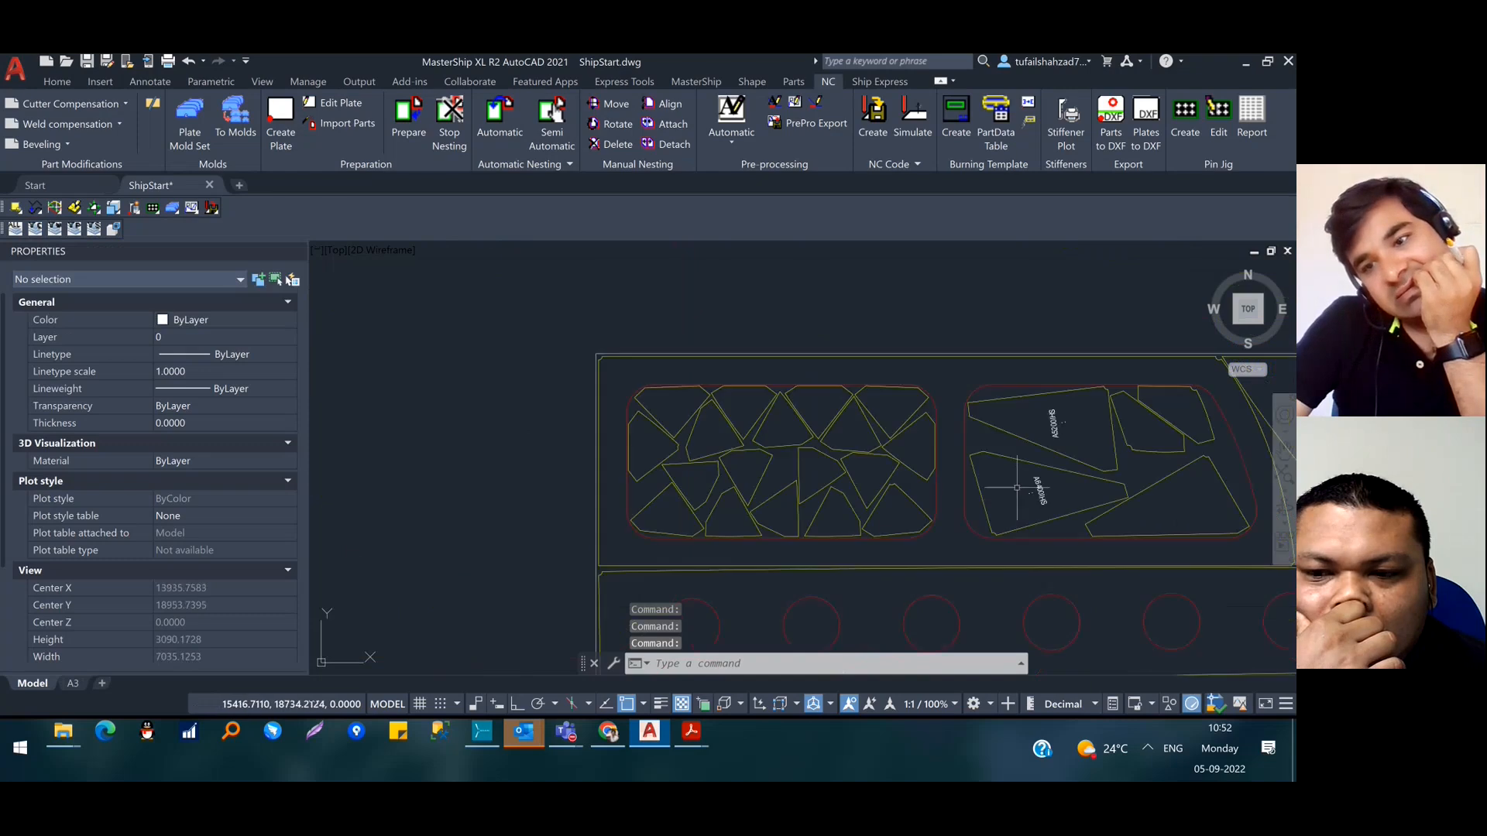
middle_drag(1017, 488, 937, 368)
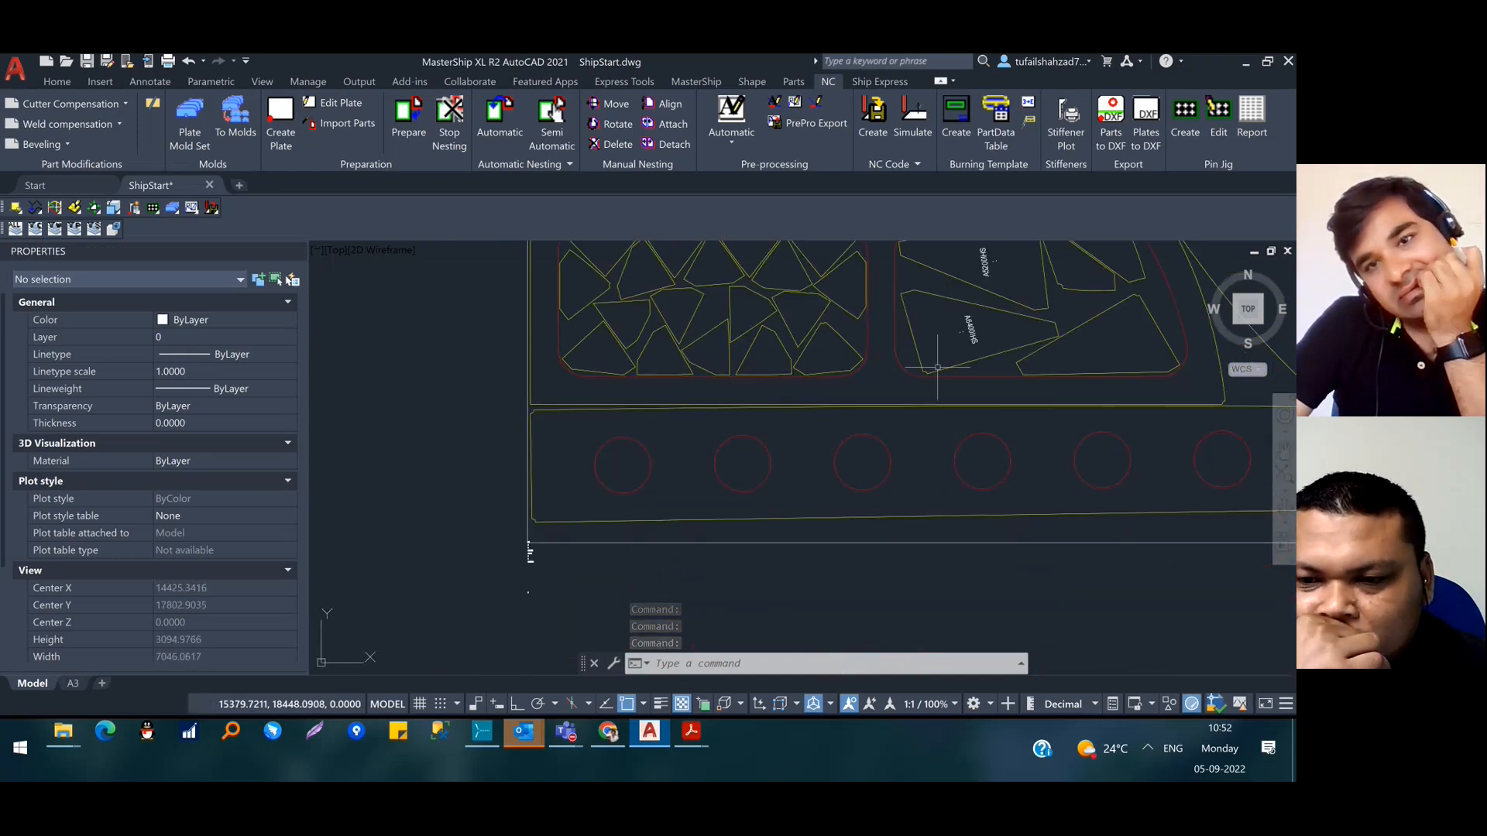
Turn the part data layers back on and examine the labels across the whole nested plate
click(17, 230)
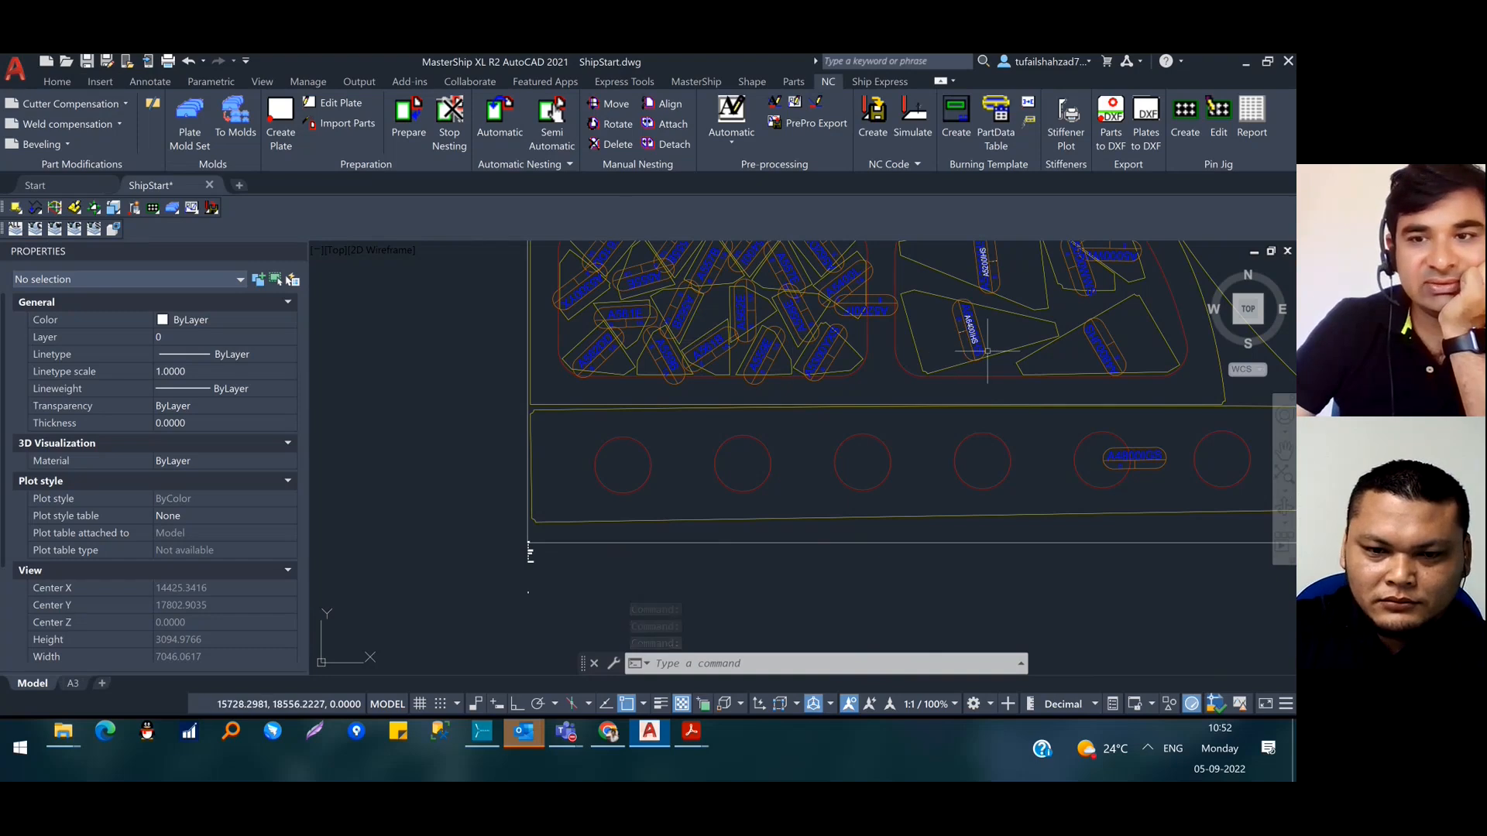
scroll(988, 351, up, 6)
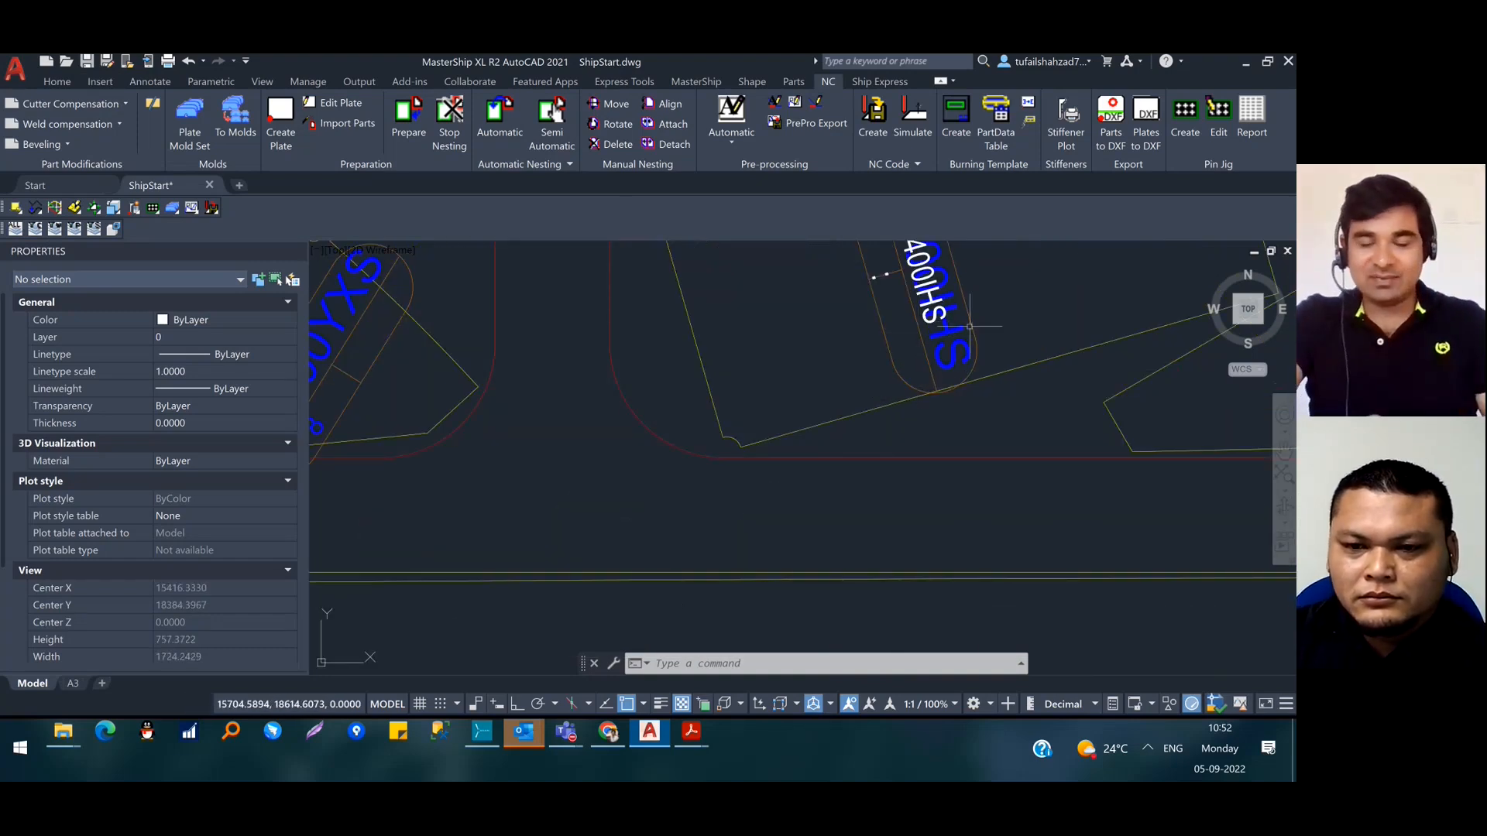
scroll(937, 352, down, 8)
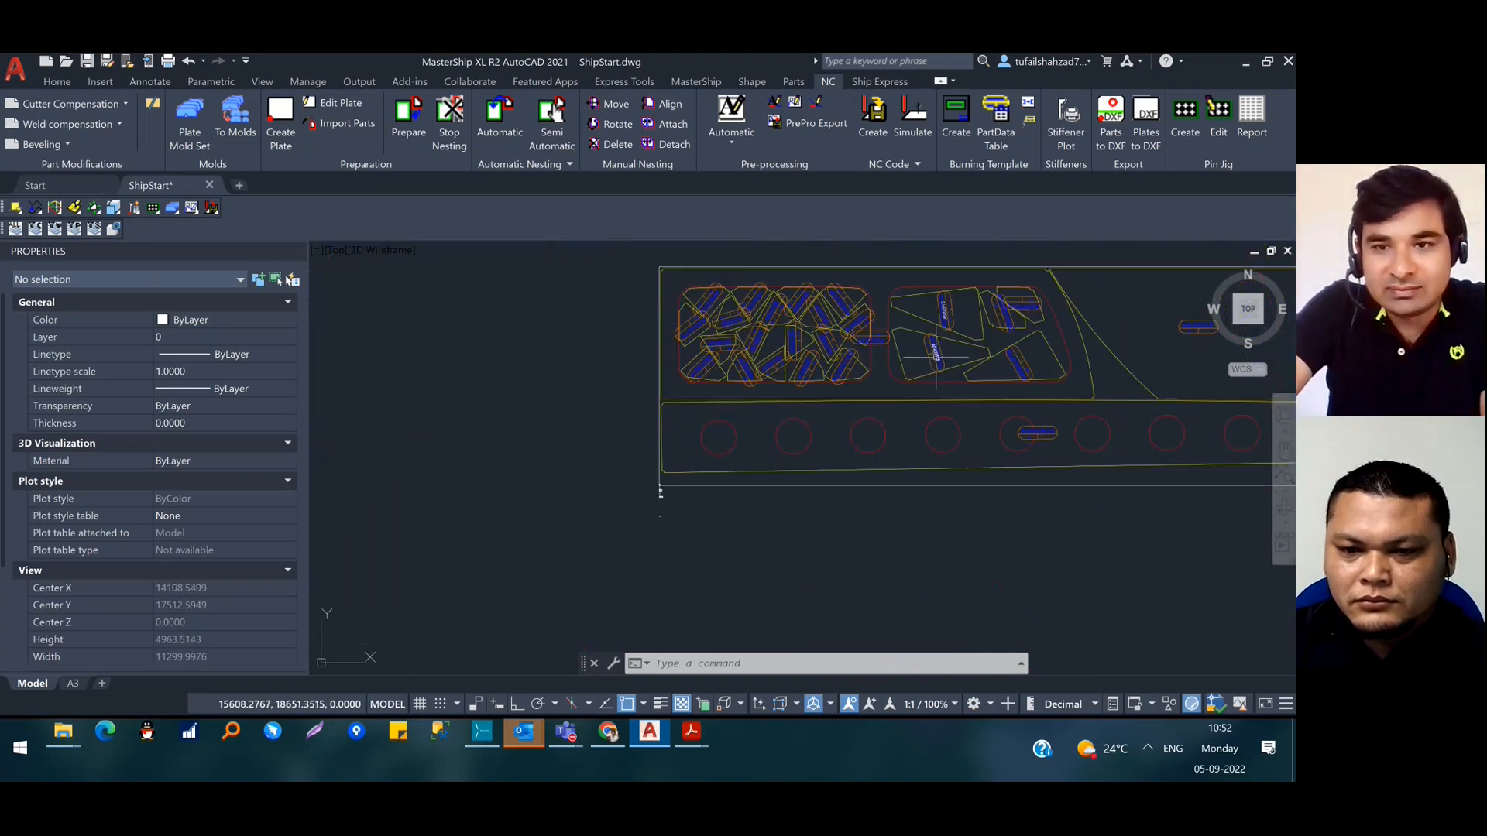
middle_drag(977, 356, 723, 398)
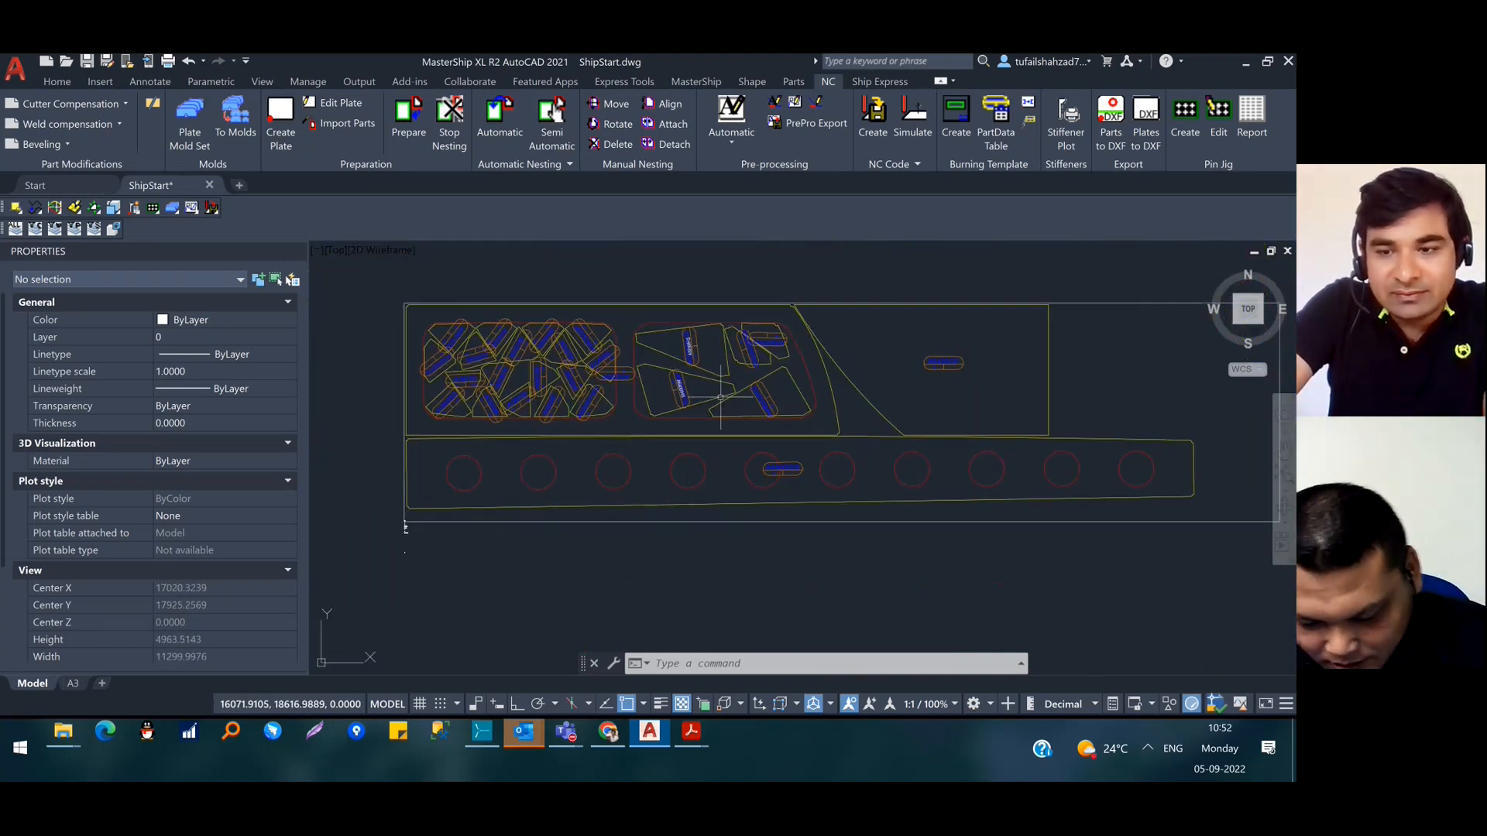
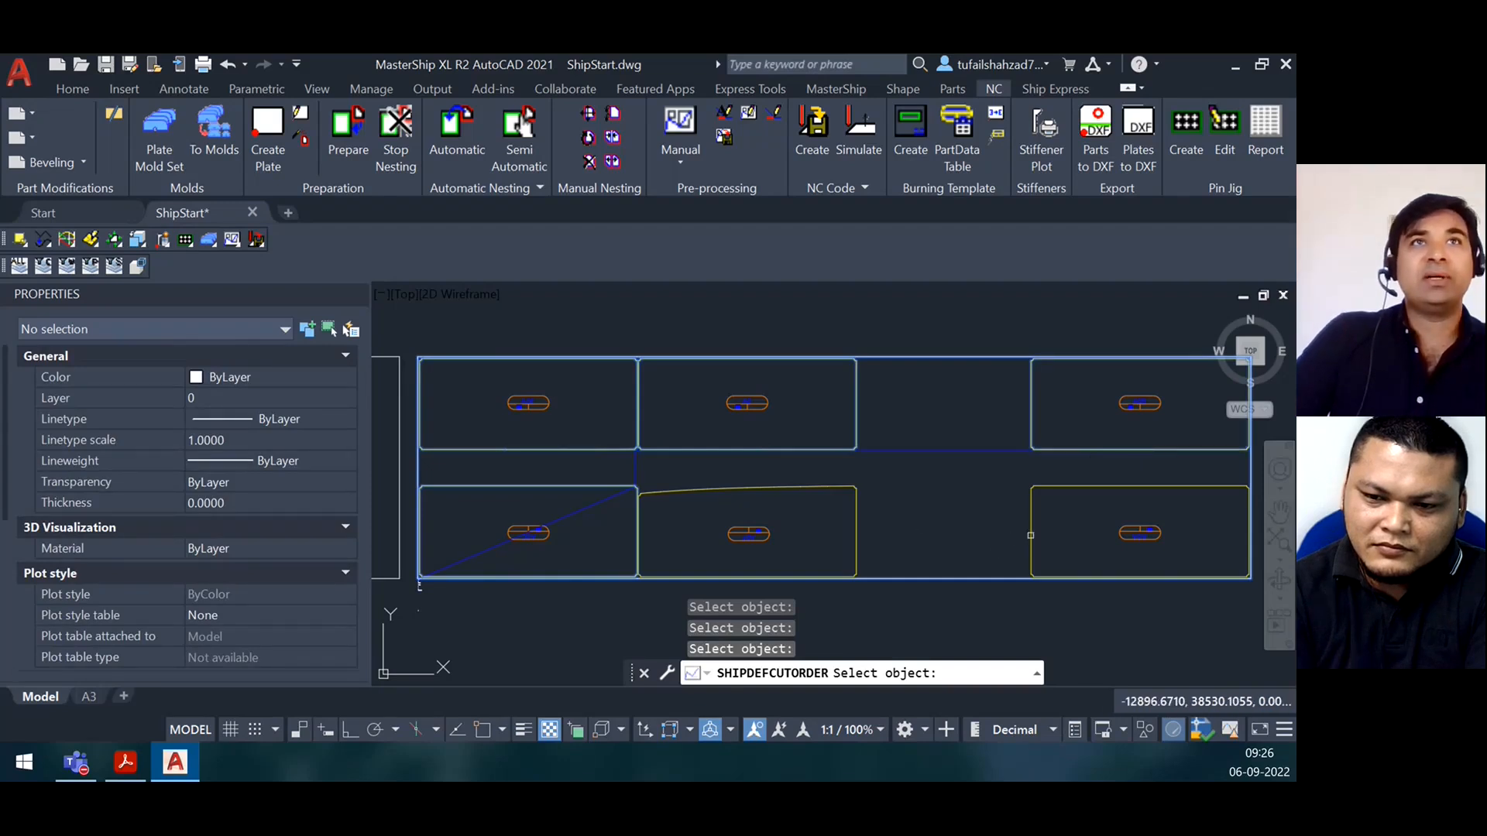
Complete the cutting order on the fully nested plate by adding the lower-right part and the curved lower-middle part
click(1036, 534)
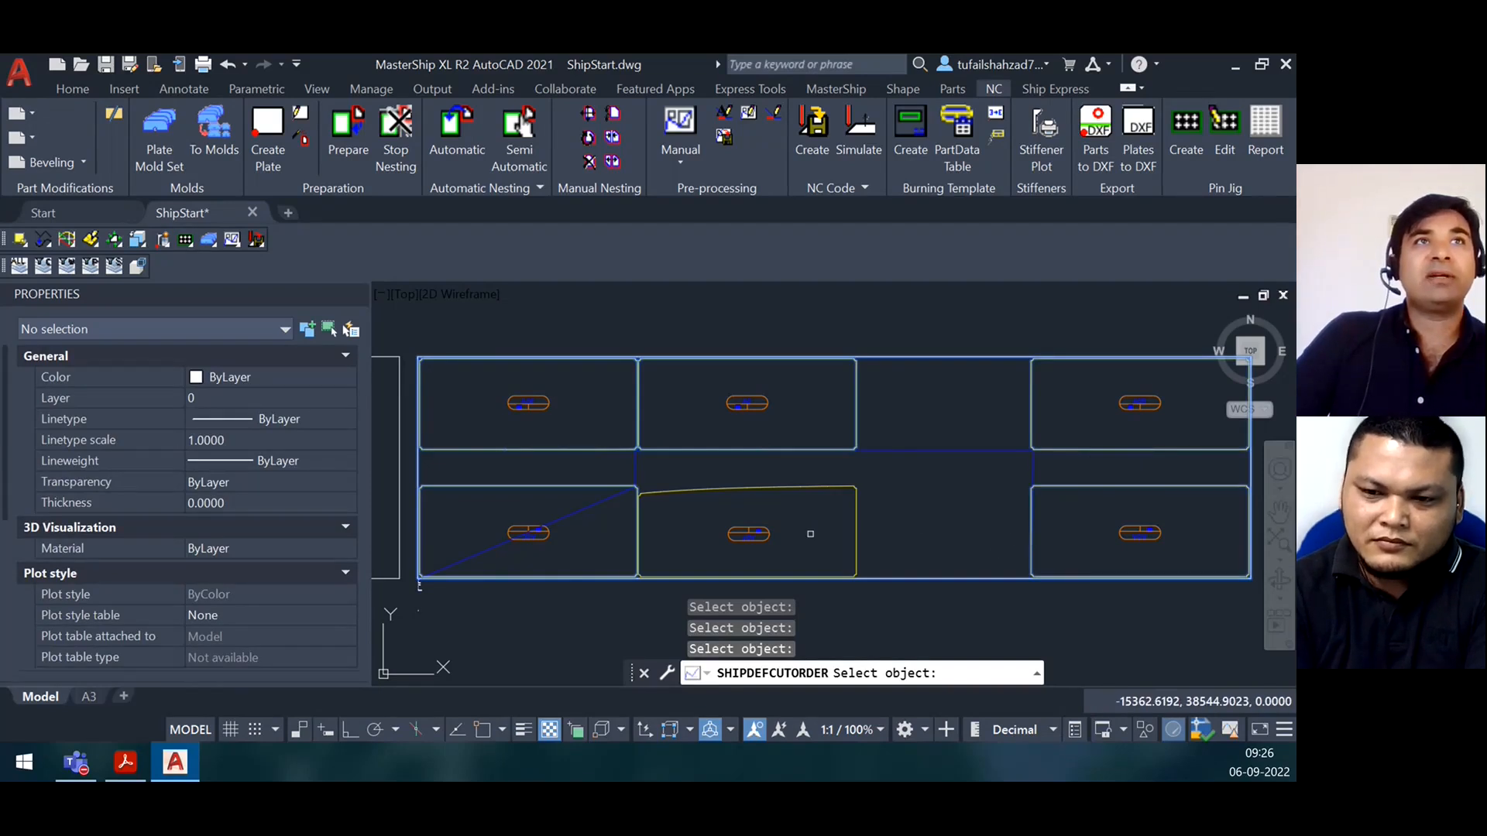
click(855, 527)
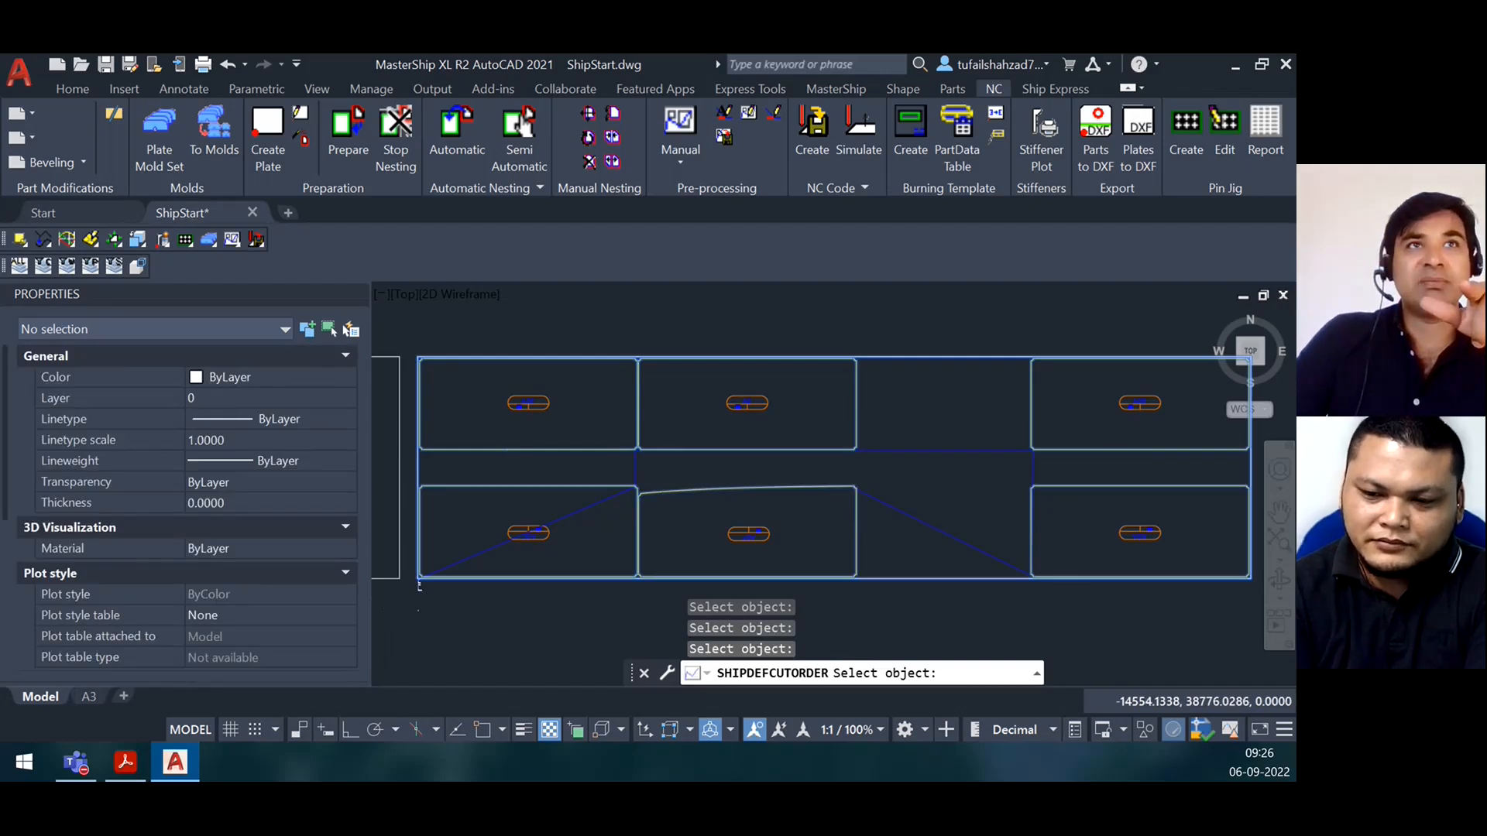
scroll(878, 509, down, 2)
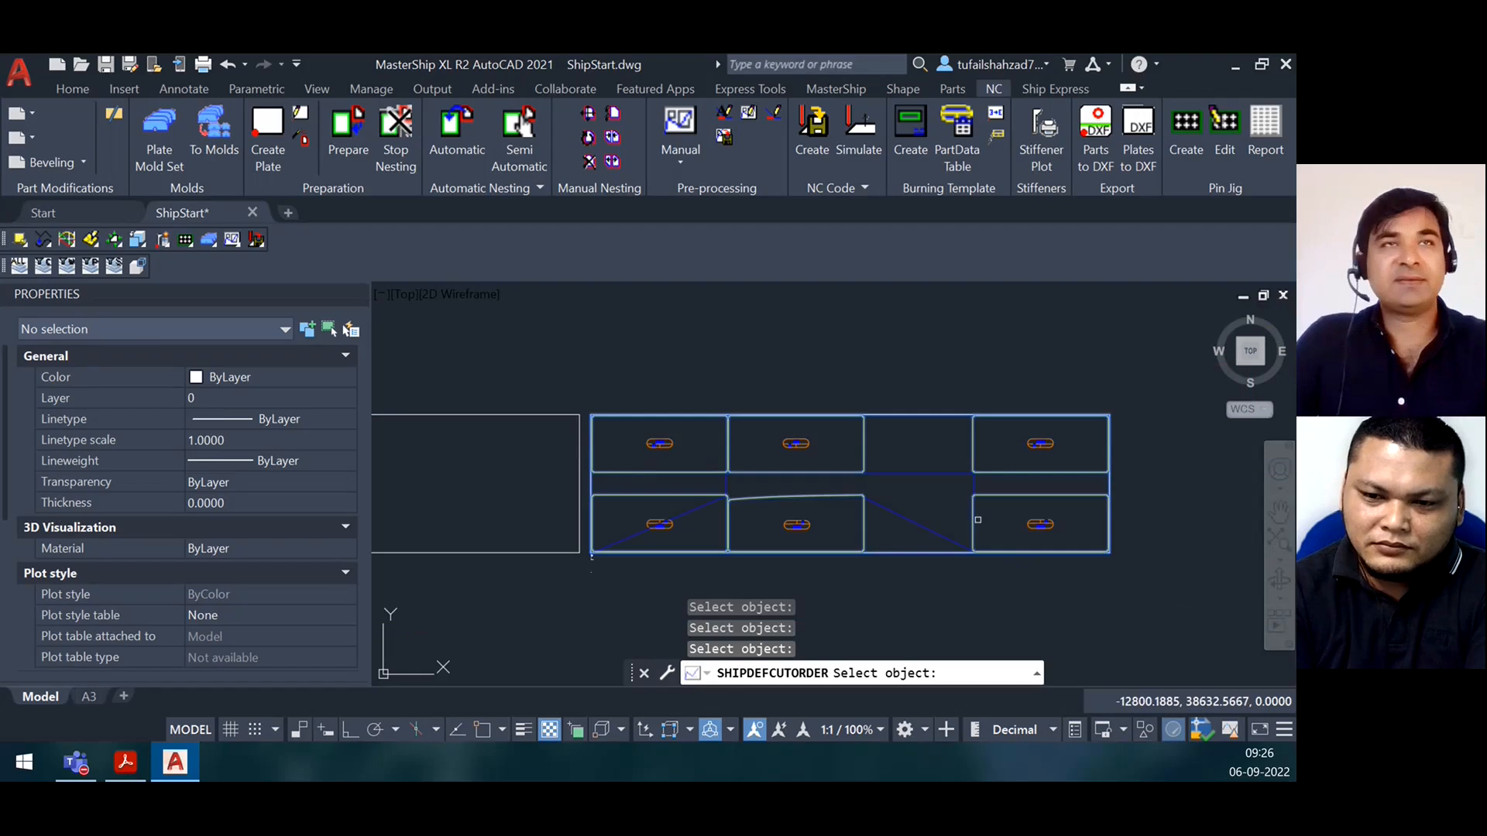
click(1030, 531)
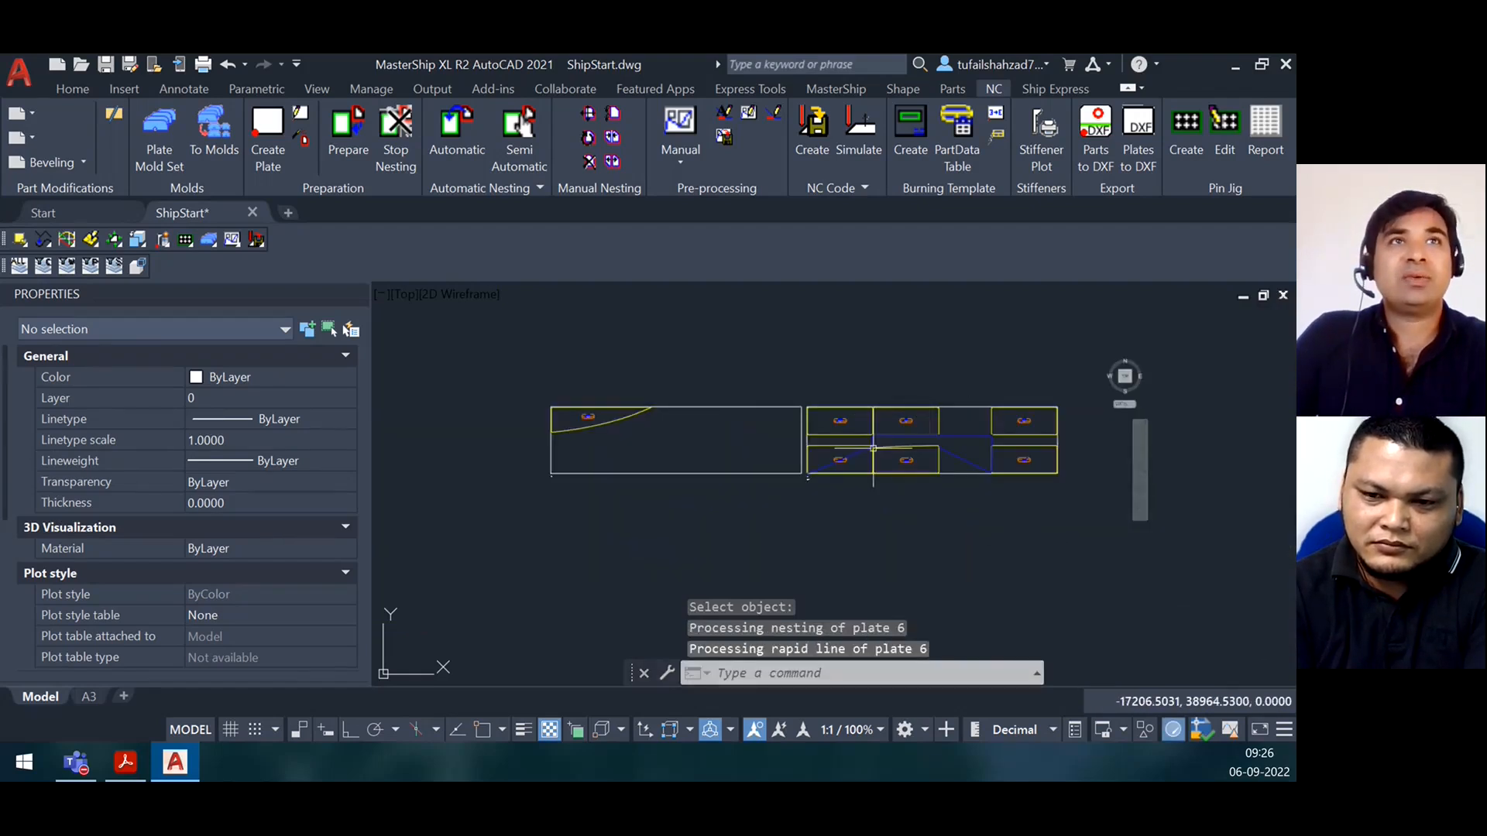
scroll(873, 446, down, 4)
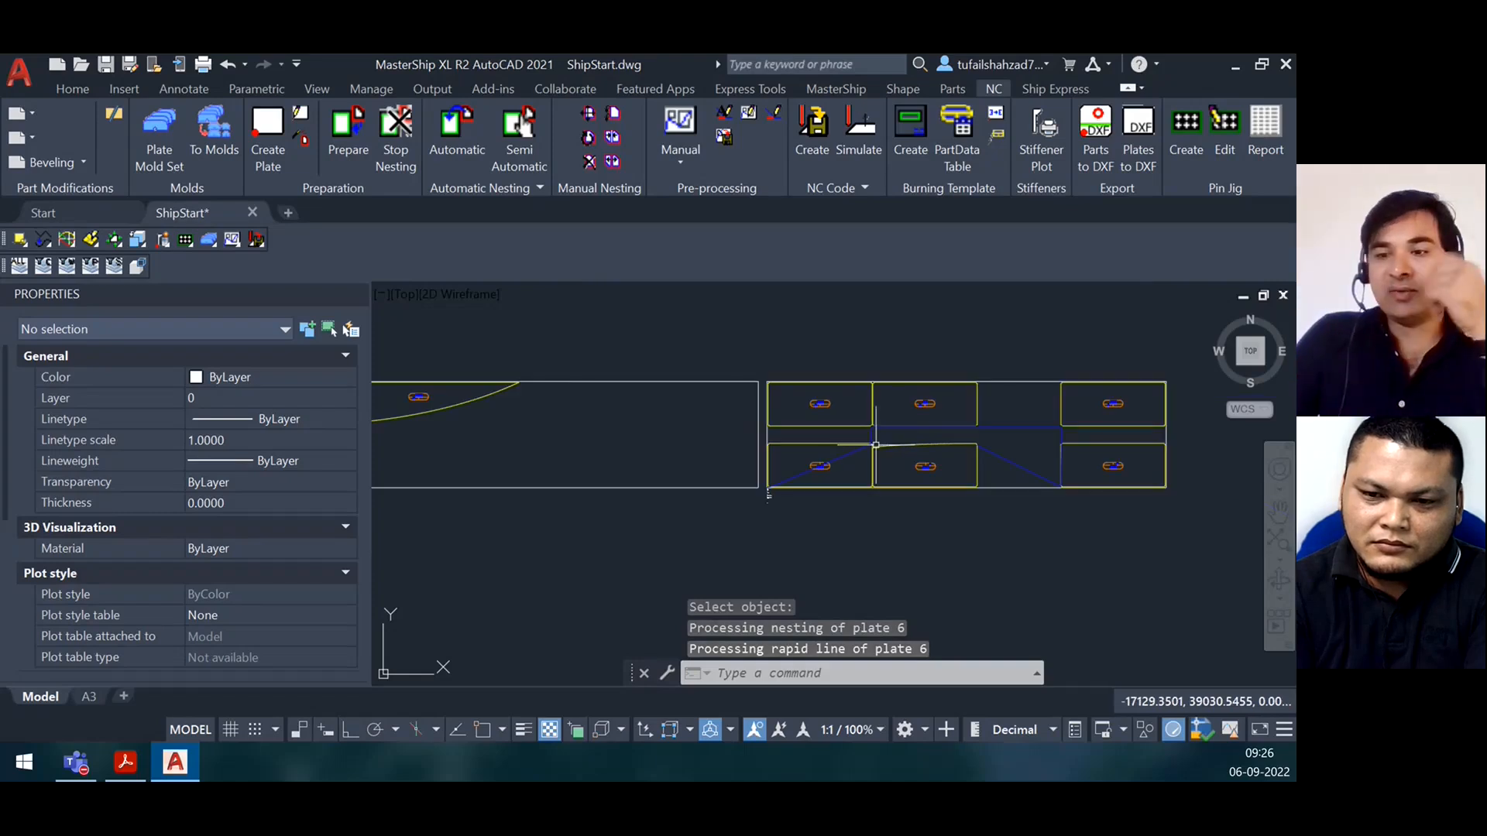
scroll(885, 445, up, 5)
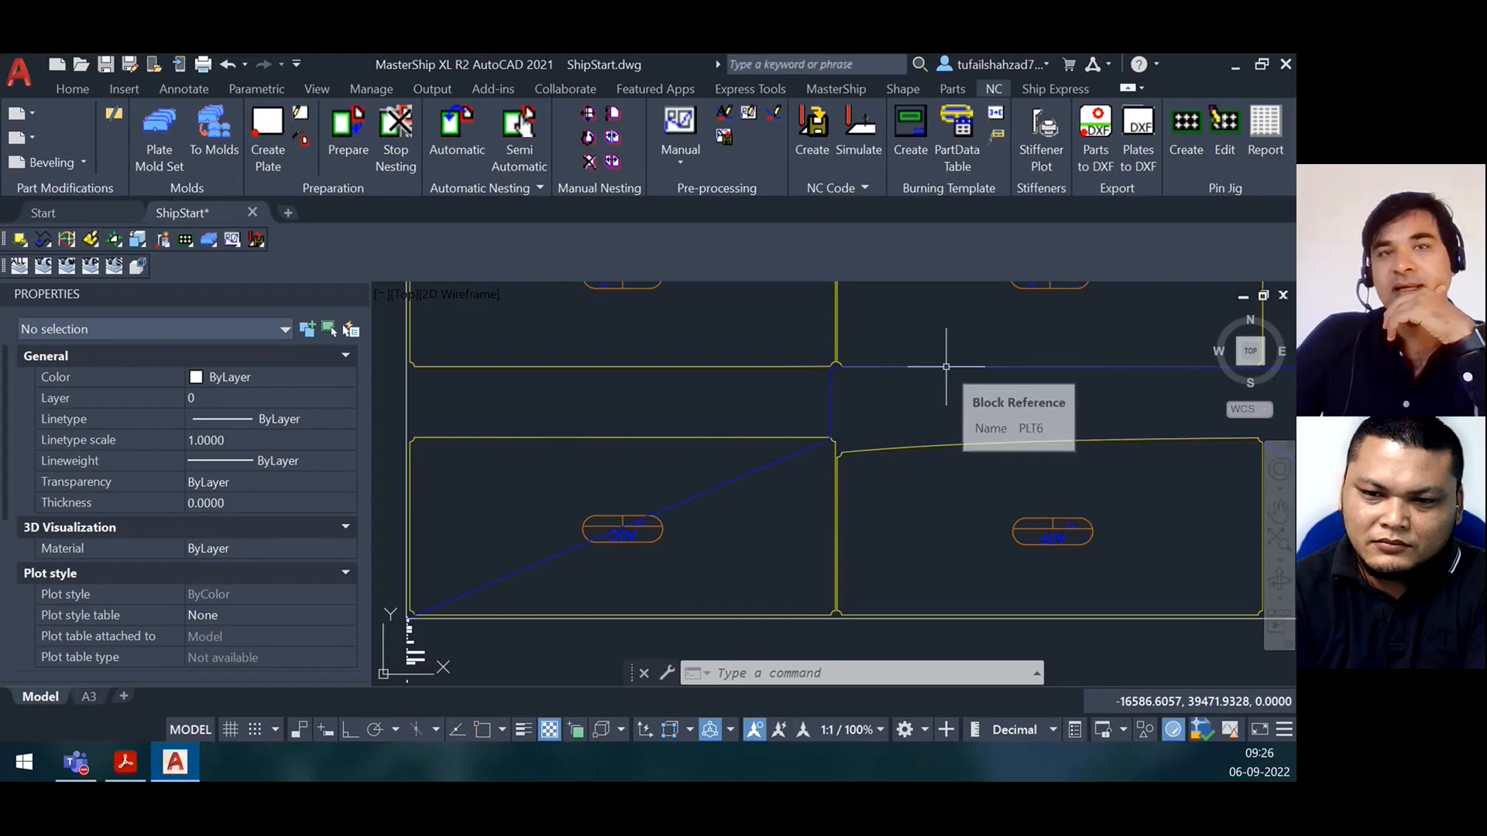
Start manual in-lead editing on the nested plate PLT6, choosing the plate by selection
click(769, 120)
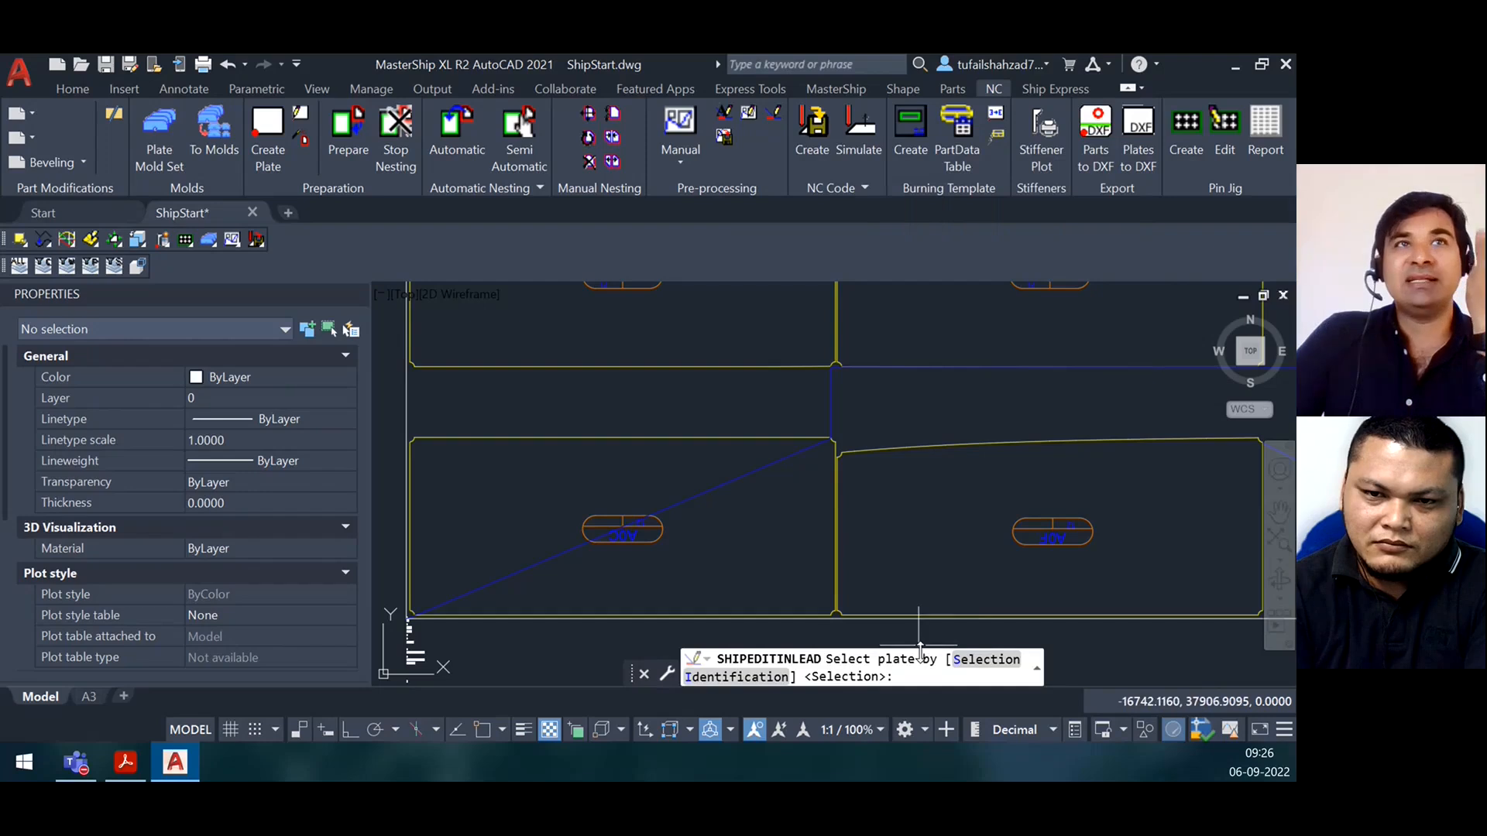
click(983, 659)
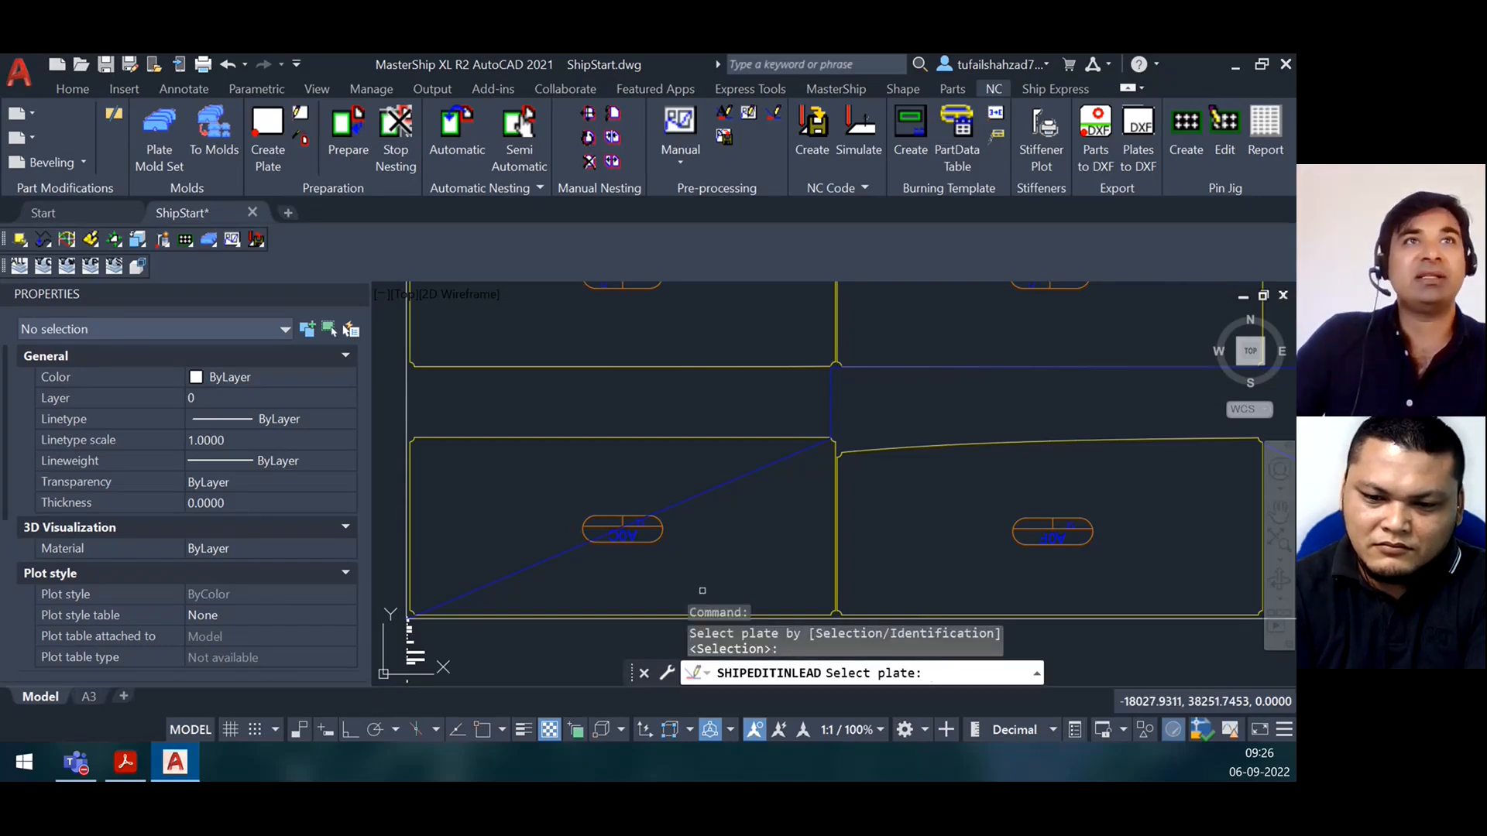
scroll(573, 616, down, 2)
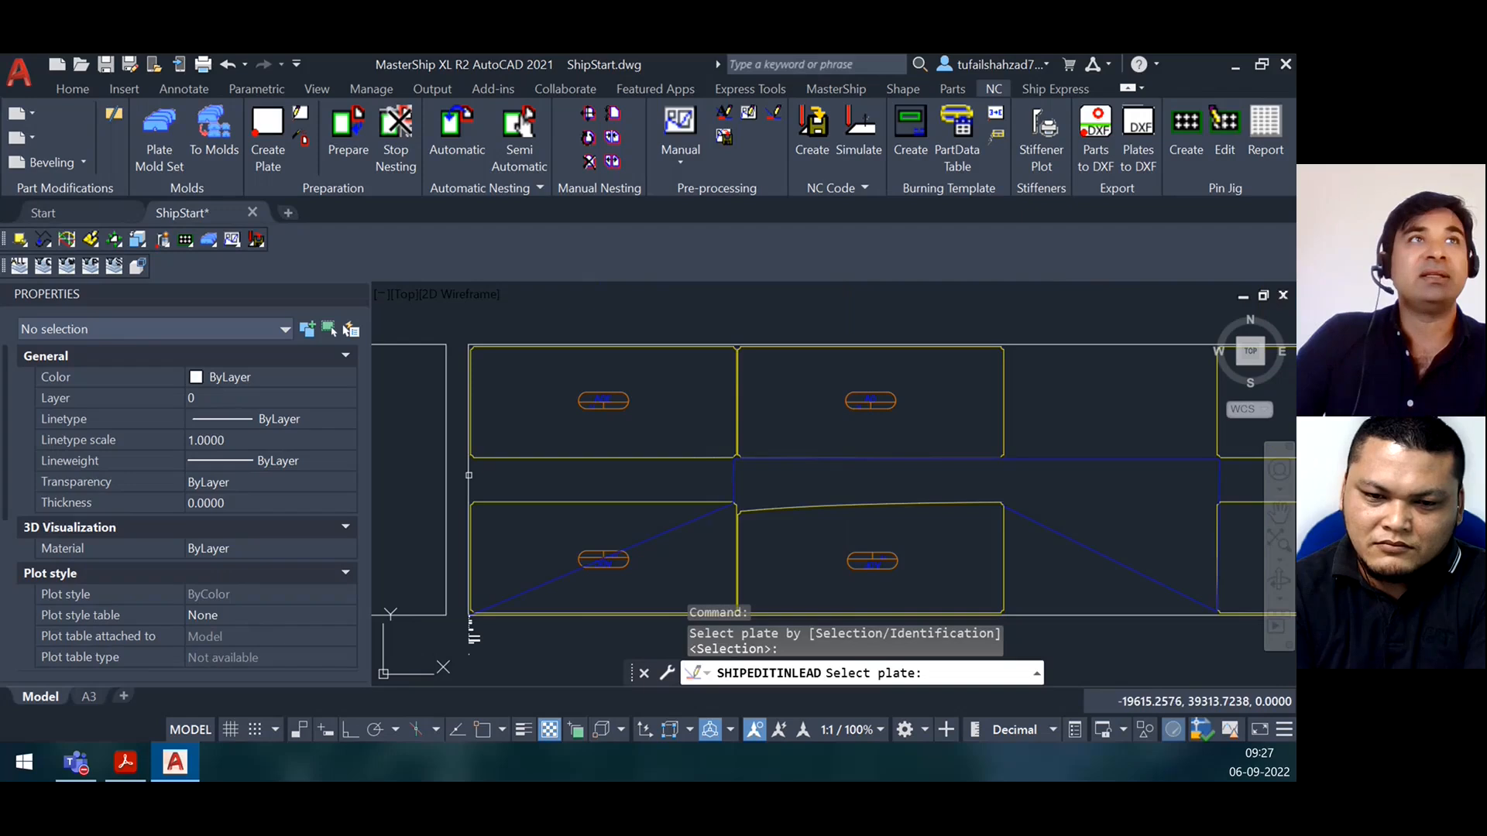
click(467, 474)
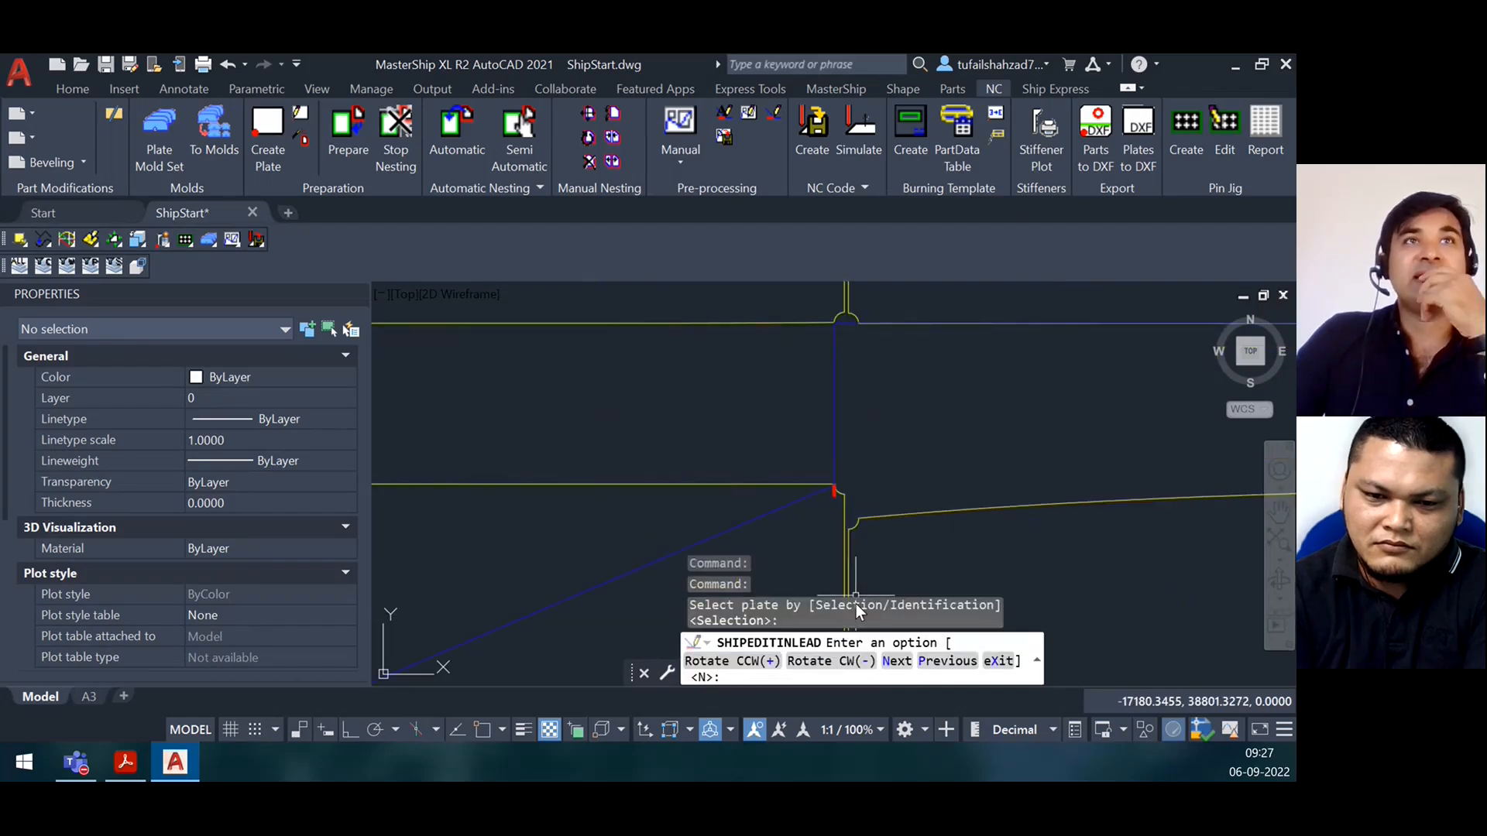
scroll(829, 491, down, 4)
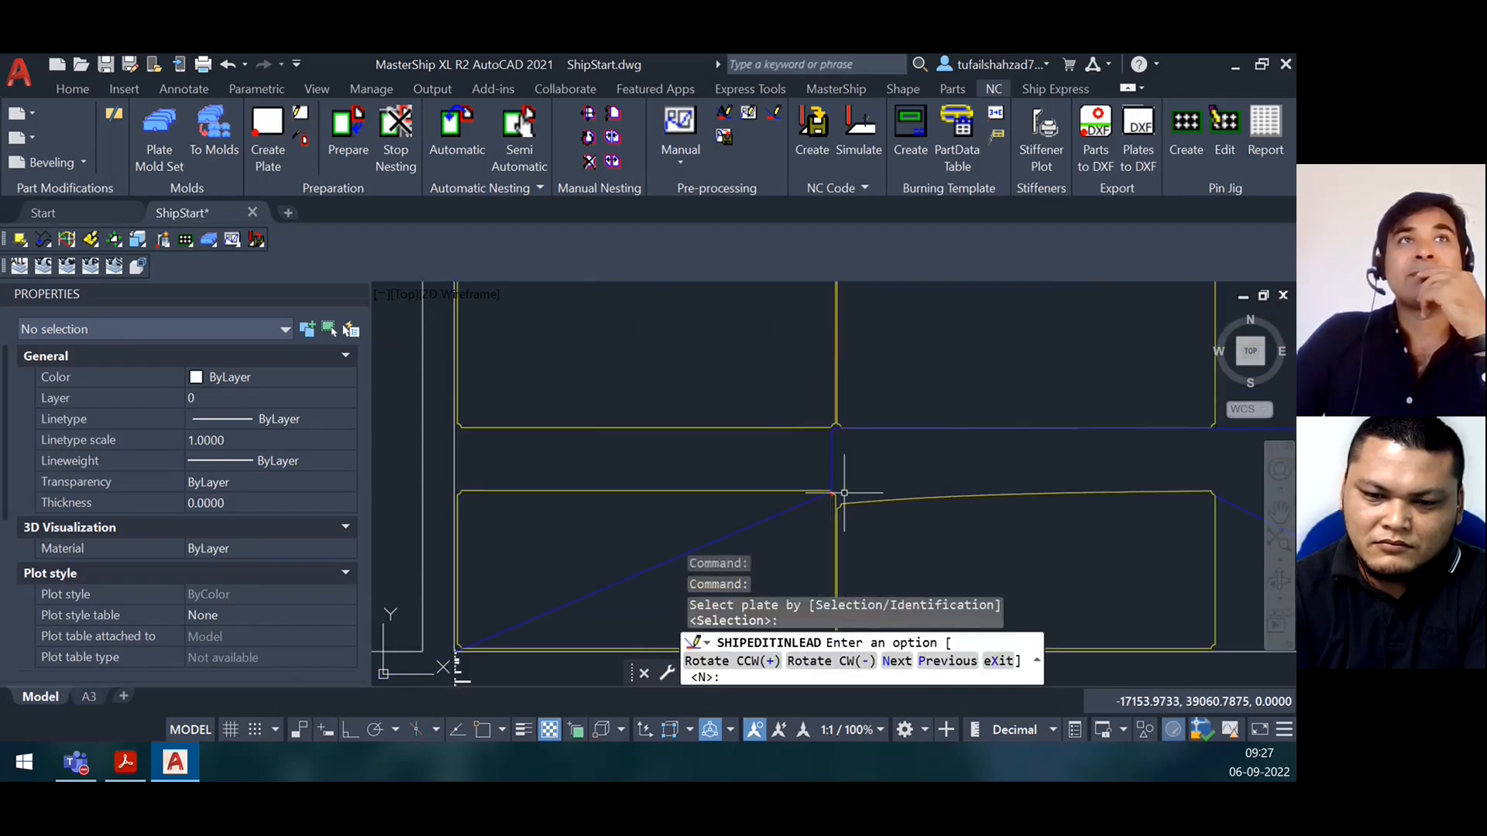
scroll(848, 527, up, 4)
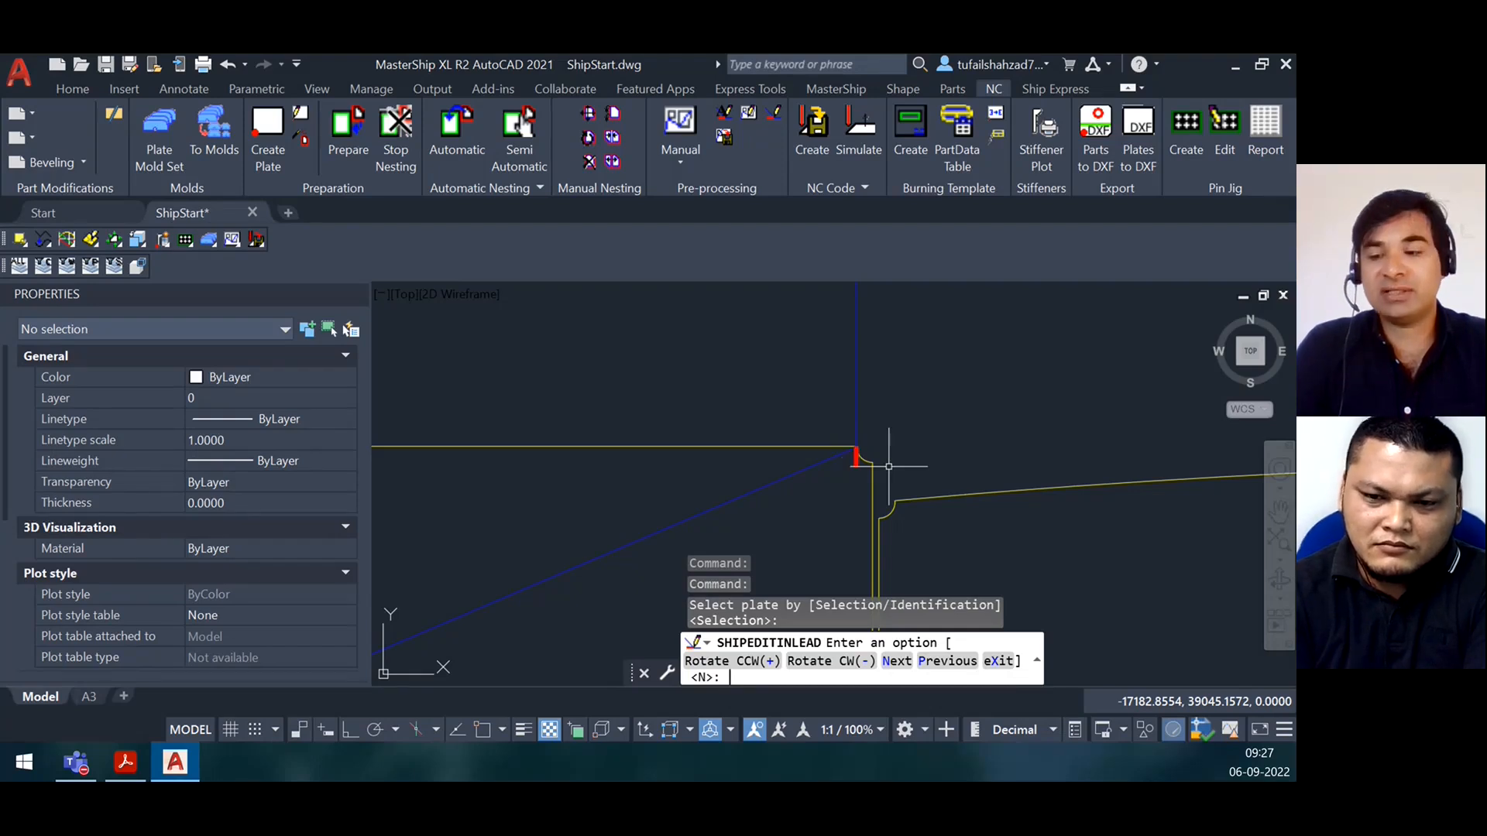
Rotate the in-lead at the upper-right corner of the lower-left part clockwise until it points horizontally away from the part
key(minus)
key(minus)
key(minus)
key(minus)
key(minus)
key(minus)
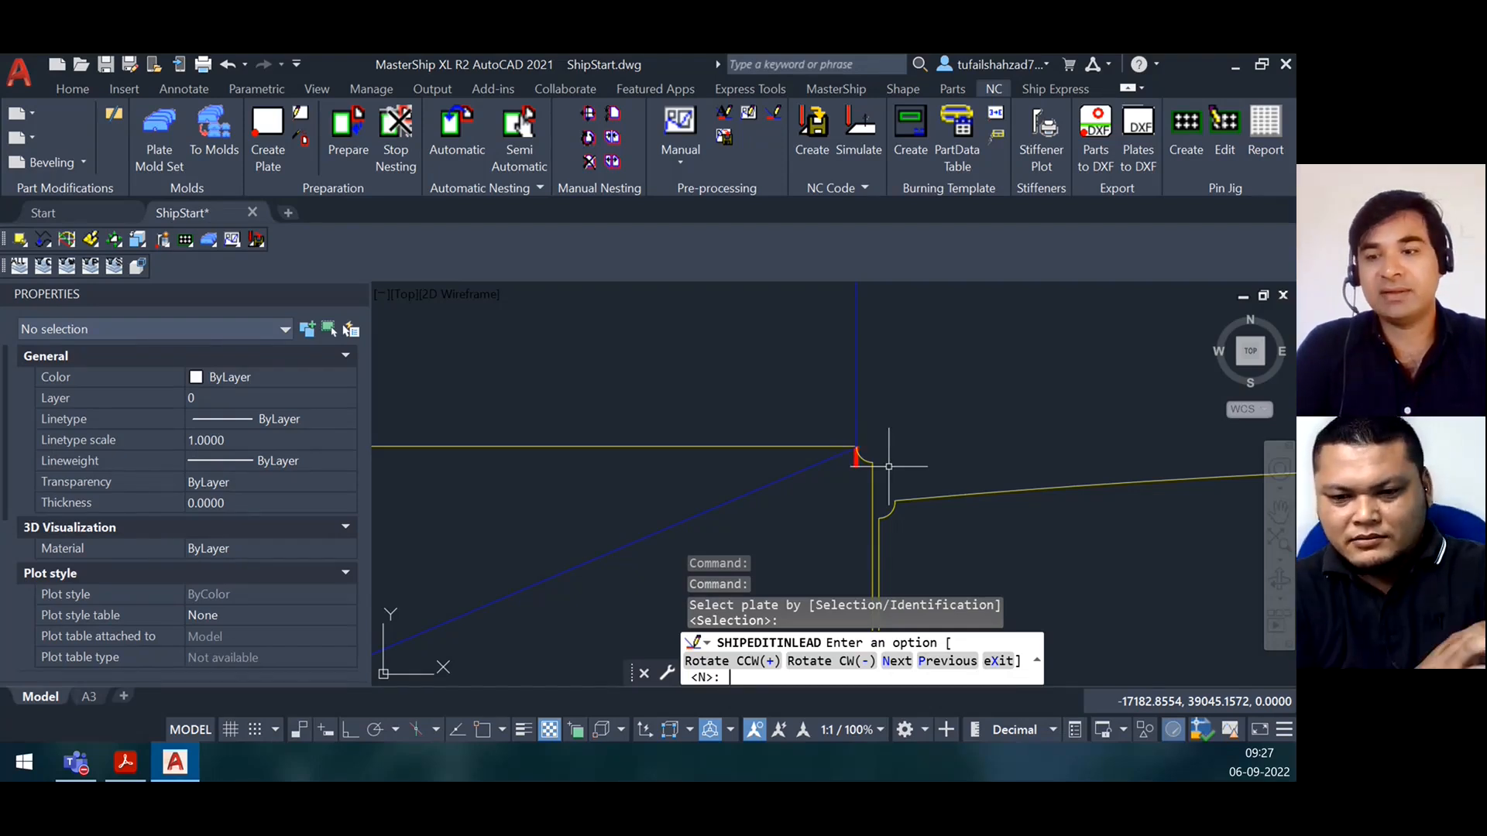
key(minus)
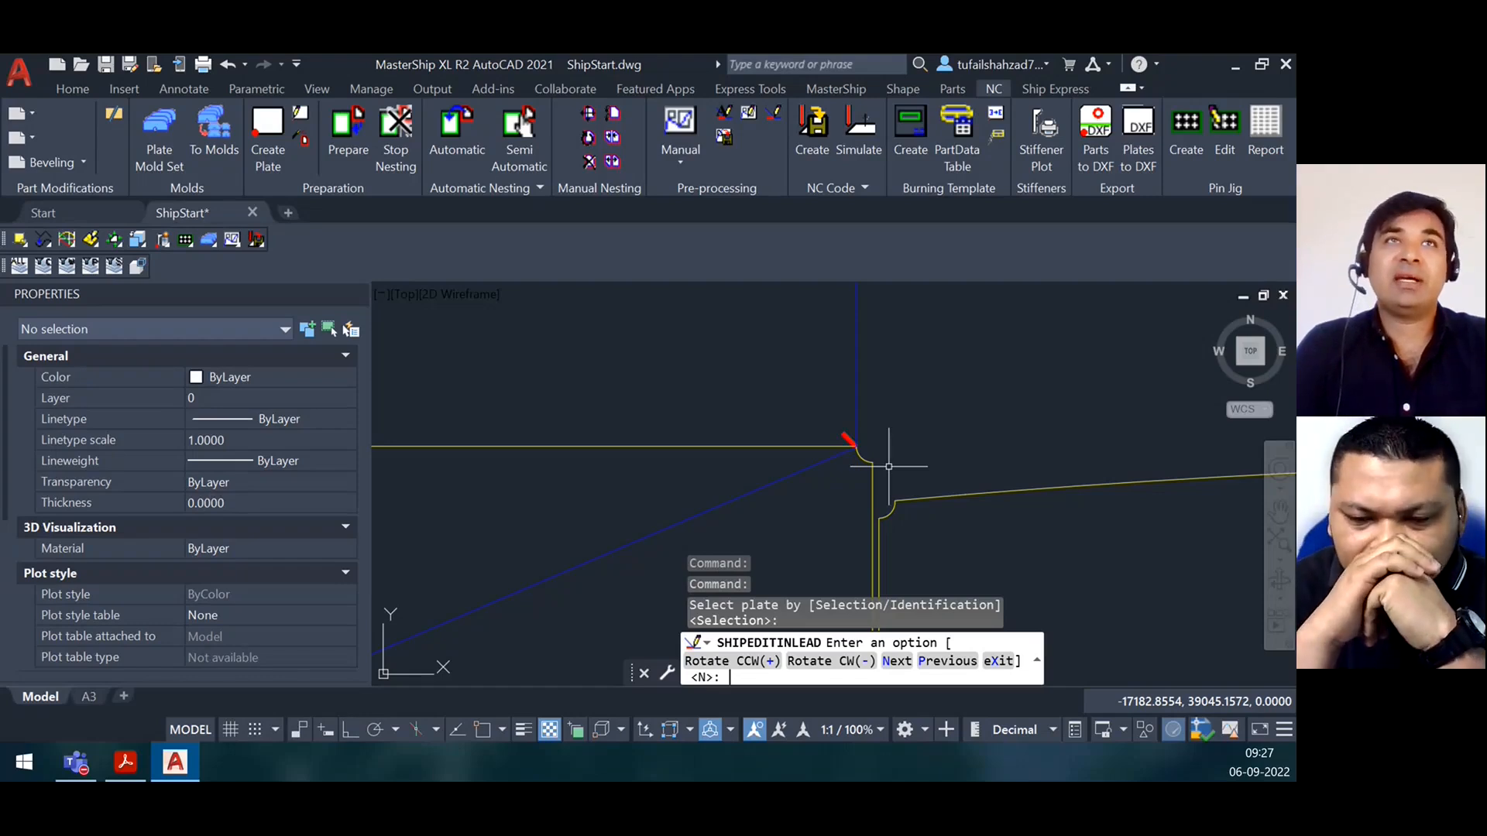
key(minus)
key(minus)
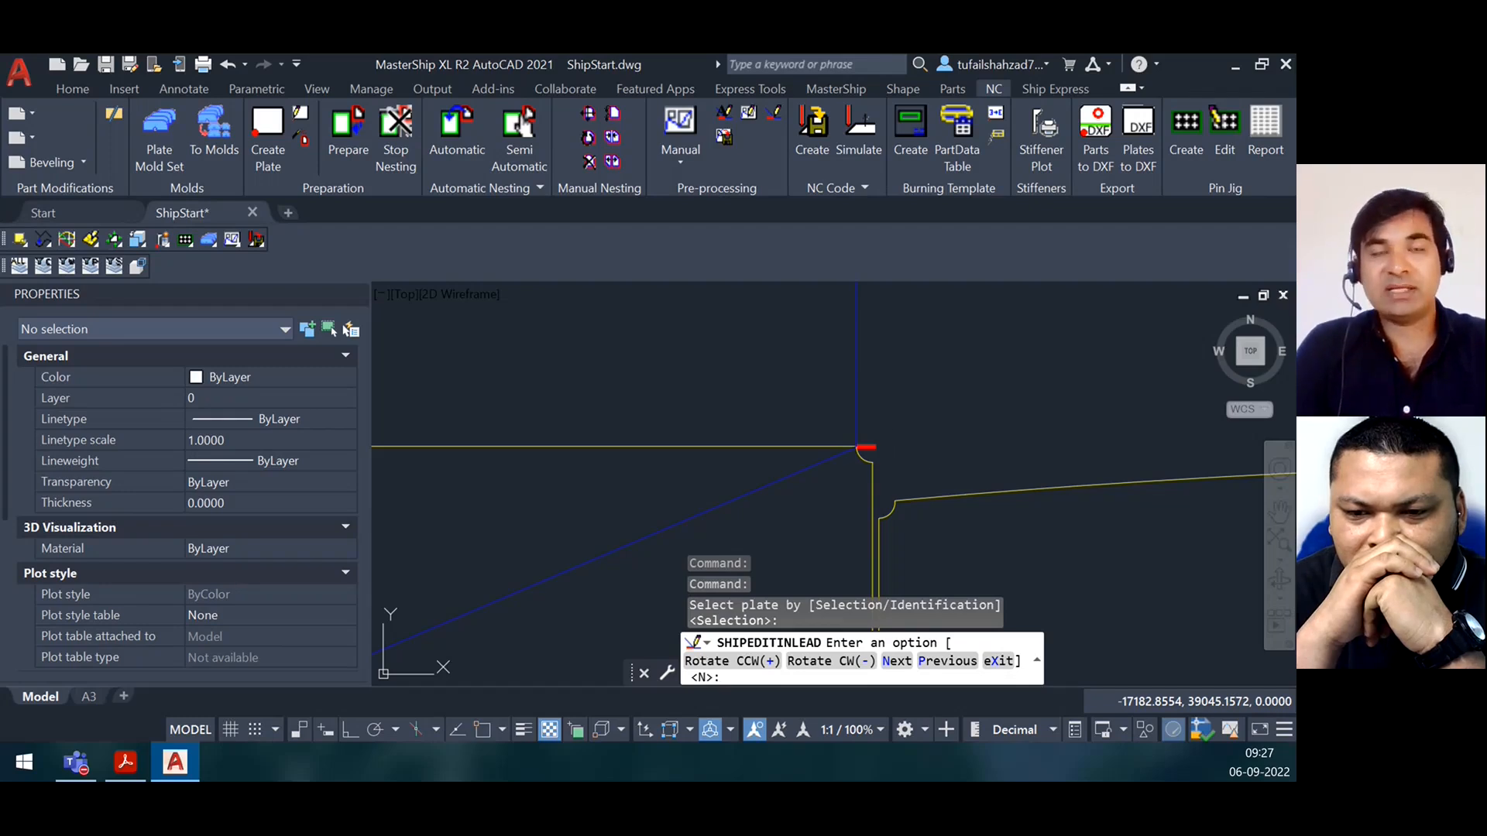
Step through the next two in-leads on the plate and end the in-lead editing
key(Return)
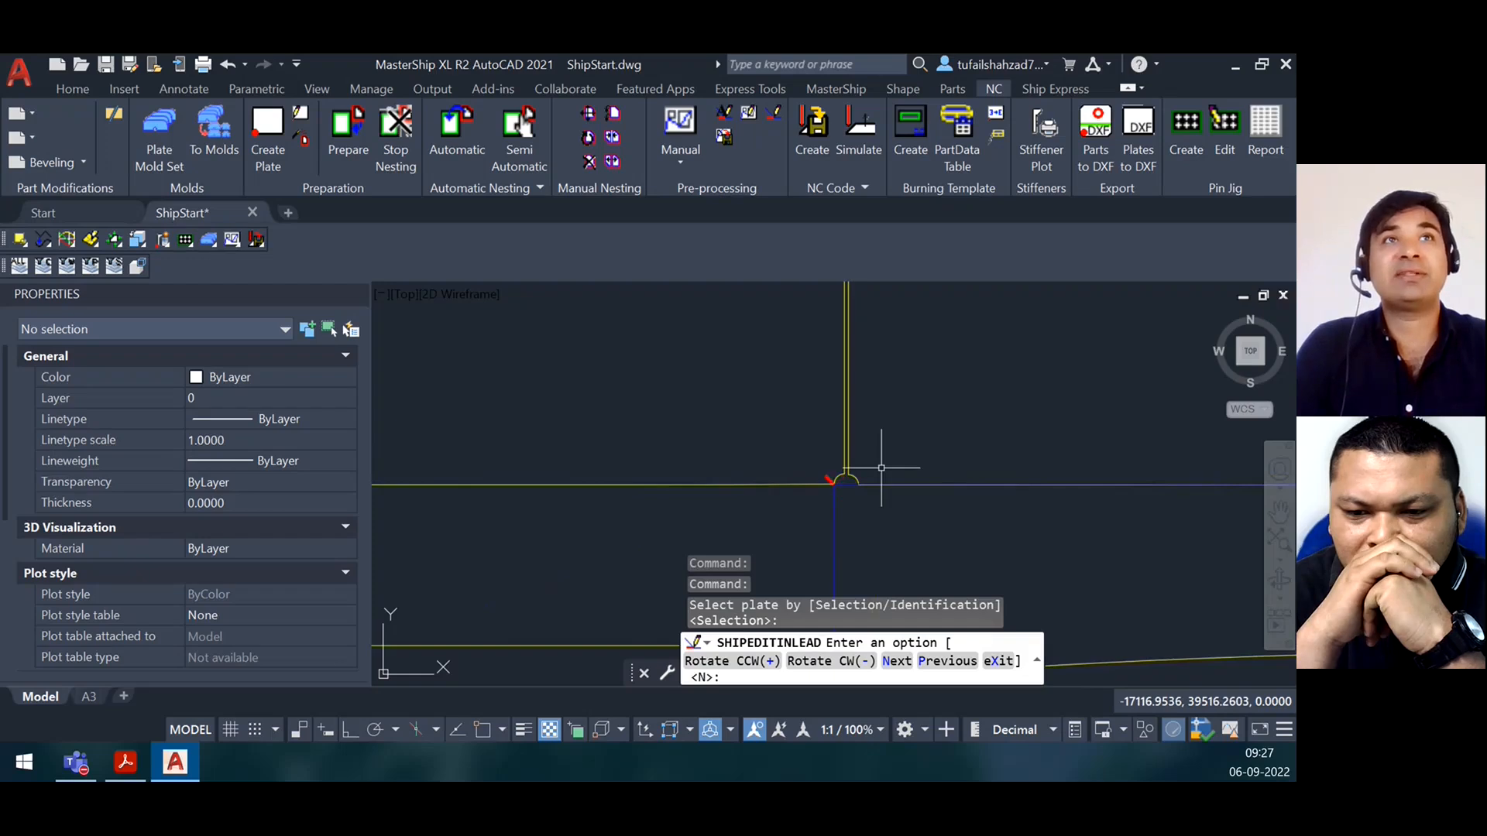
key(Return)
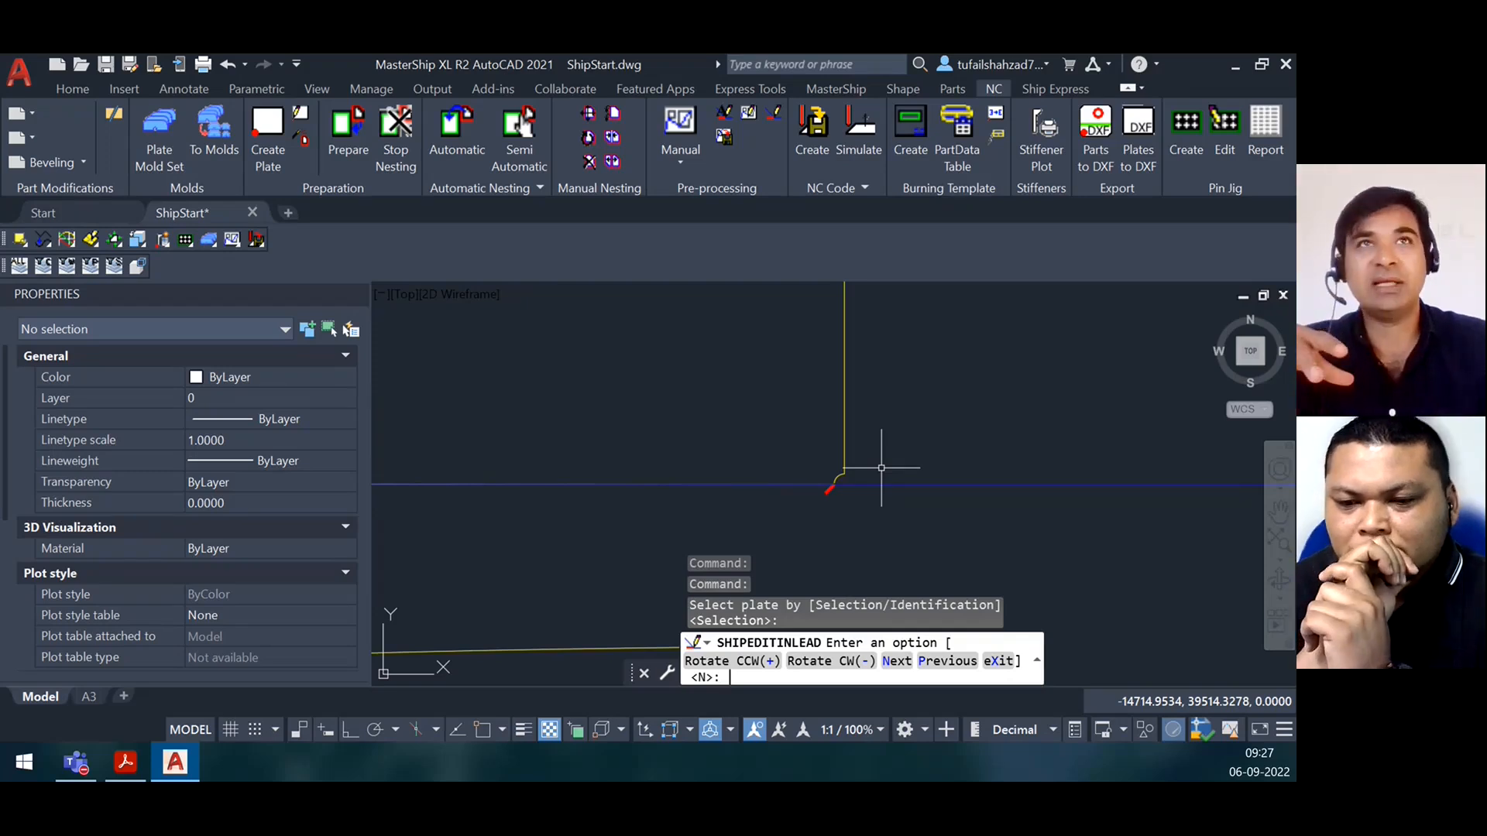
key(Escape)
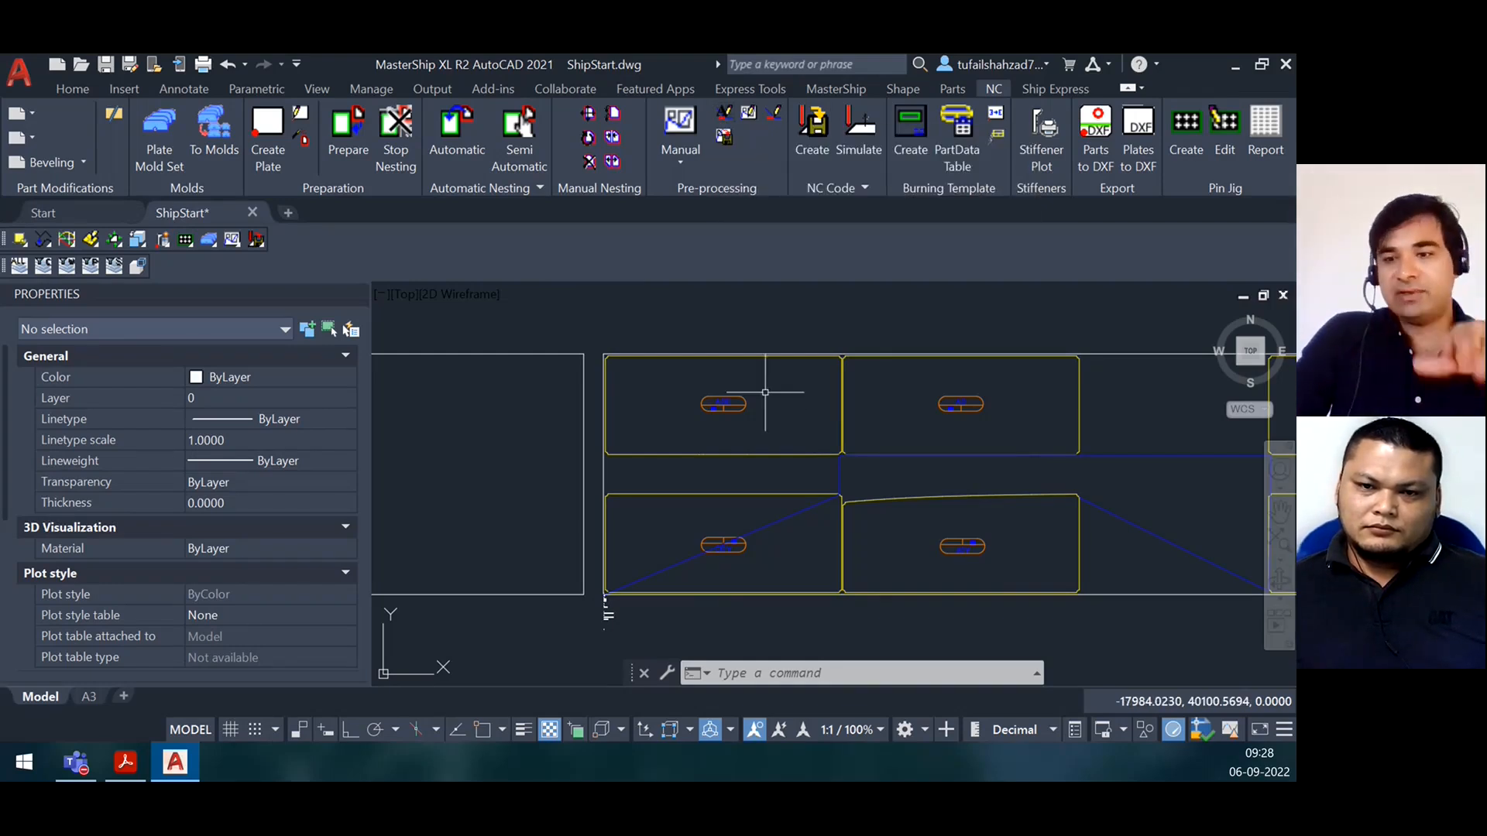
Run the automatic in-lead optimization on nested plate PLT6, chosen by selection, and continue past each missing in-lead notice
click(726, 118)
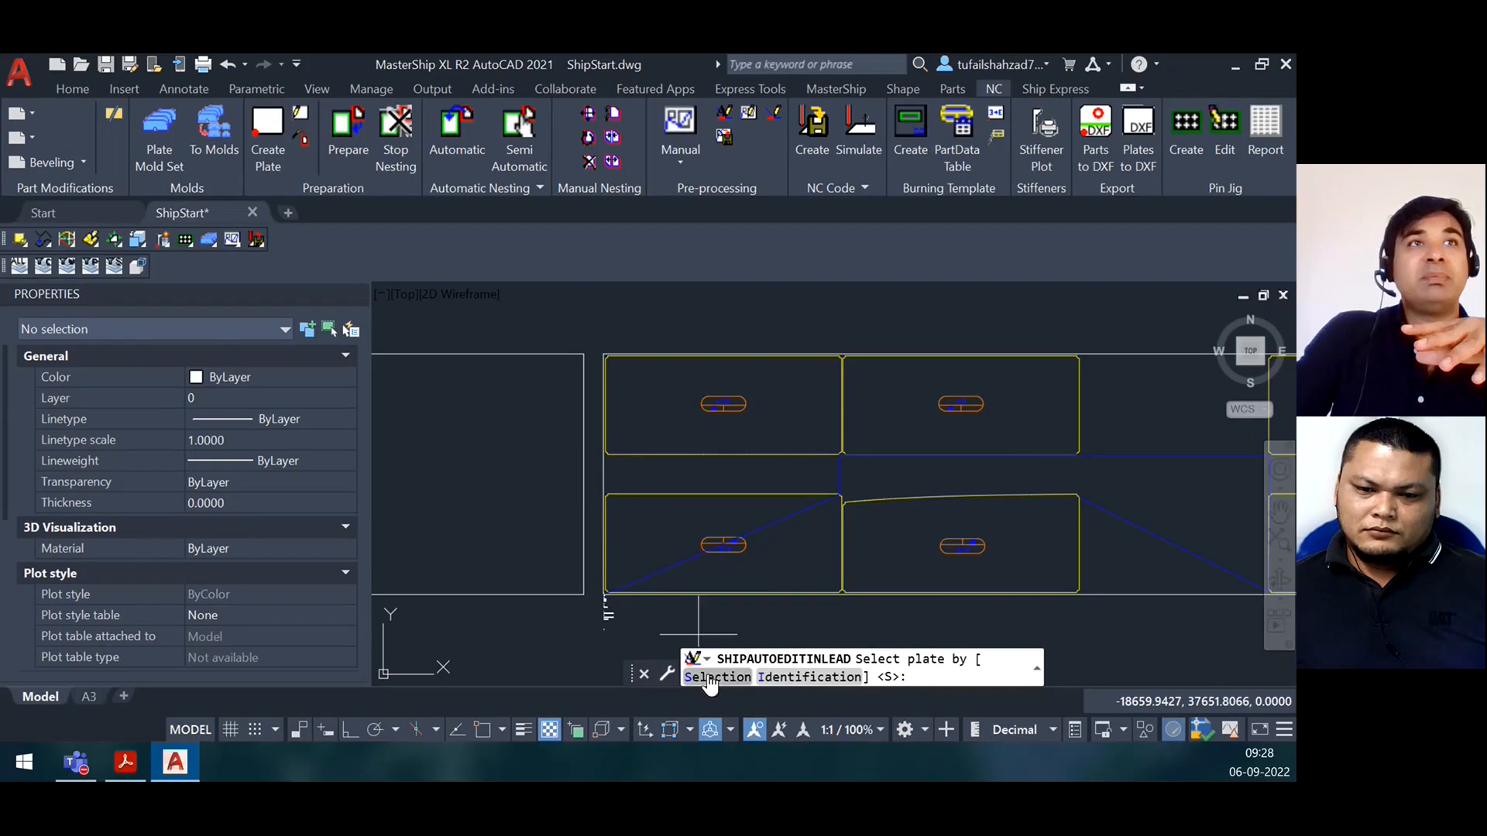
key(Return)
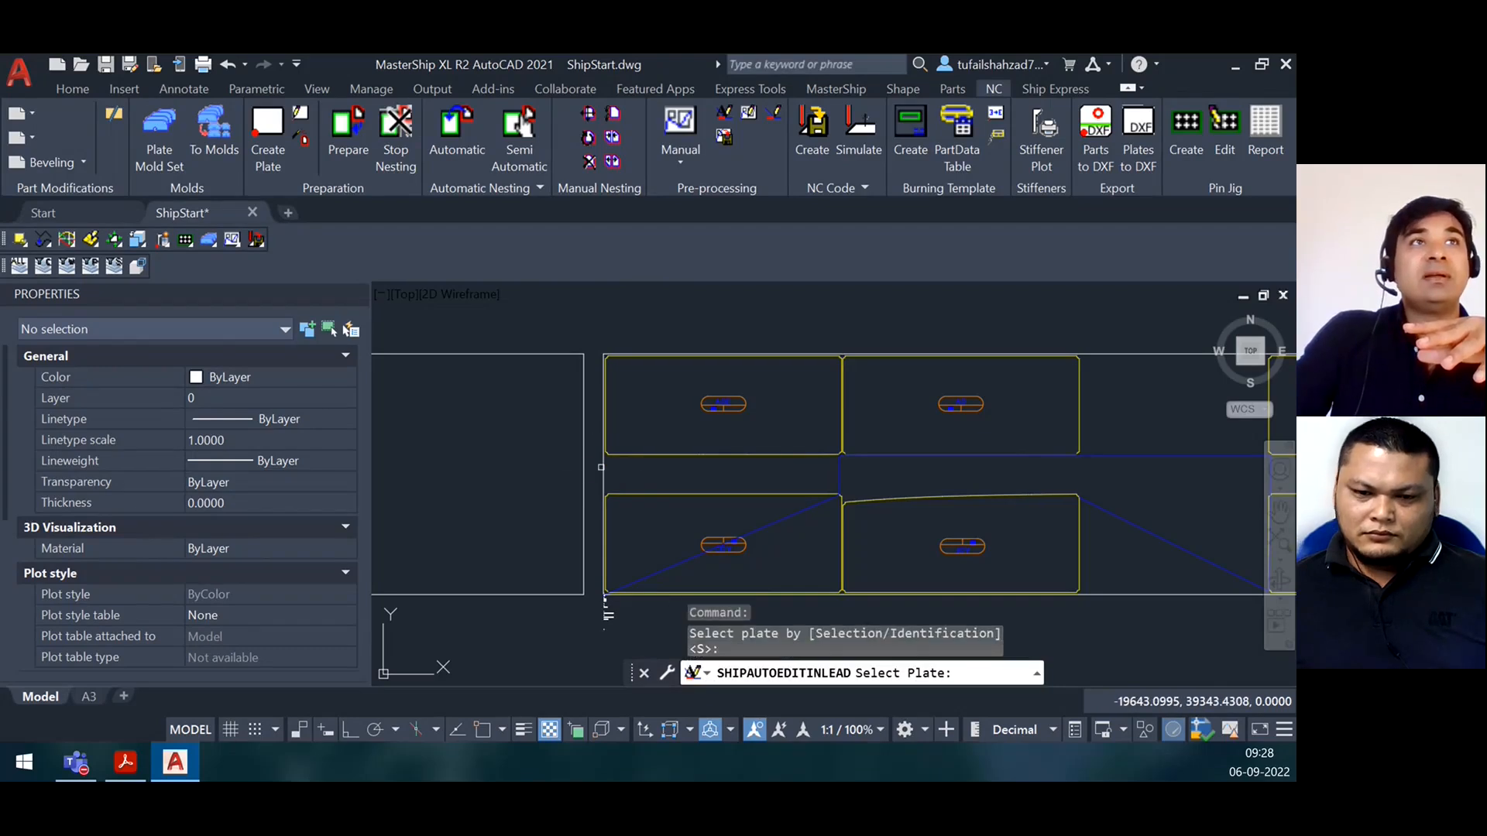
click(601, 467)
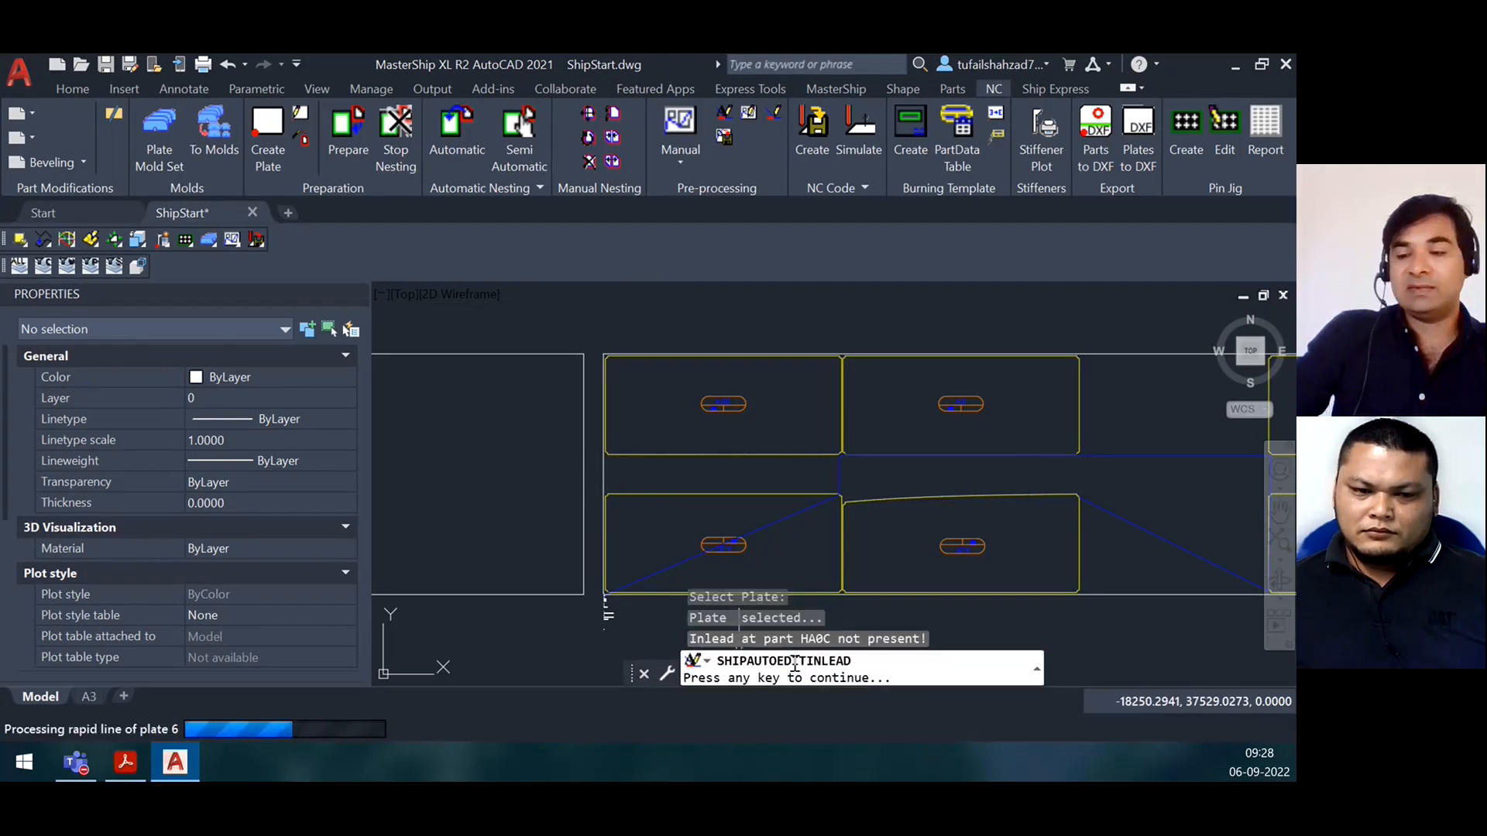
key(Return)
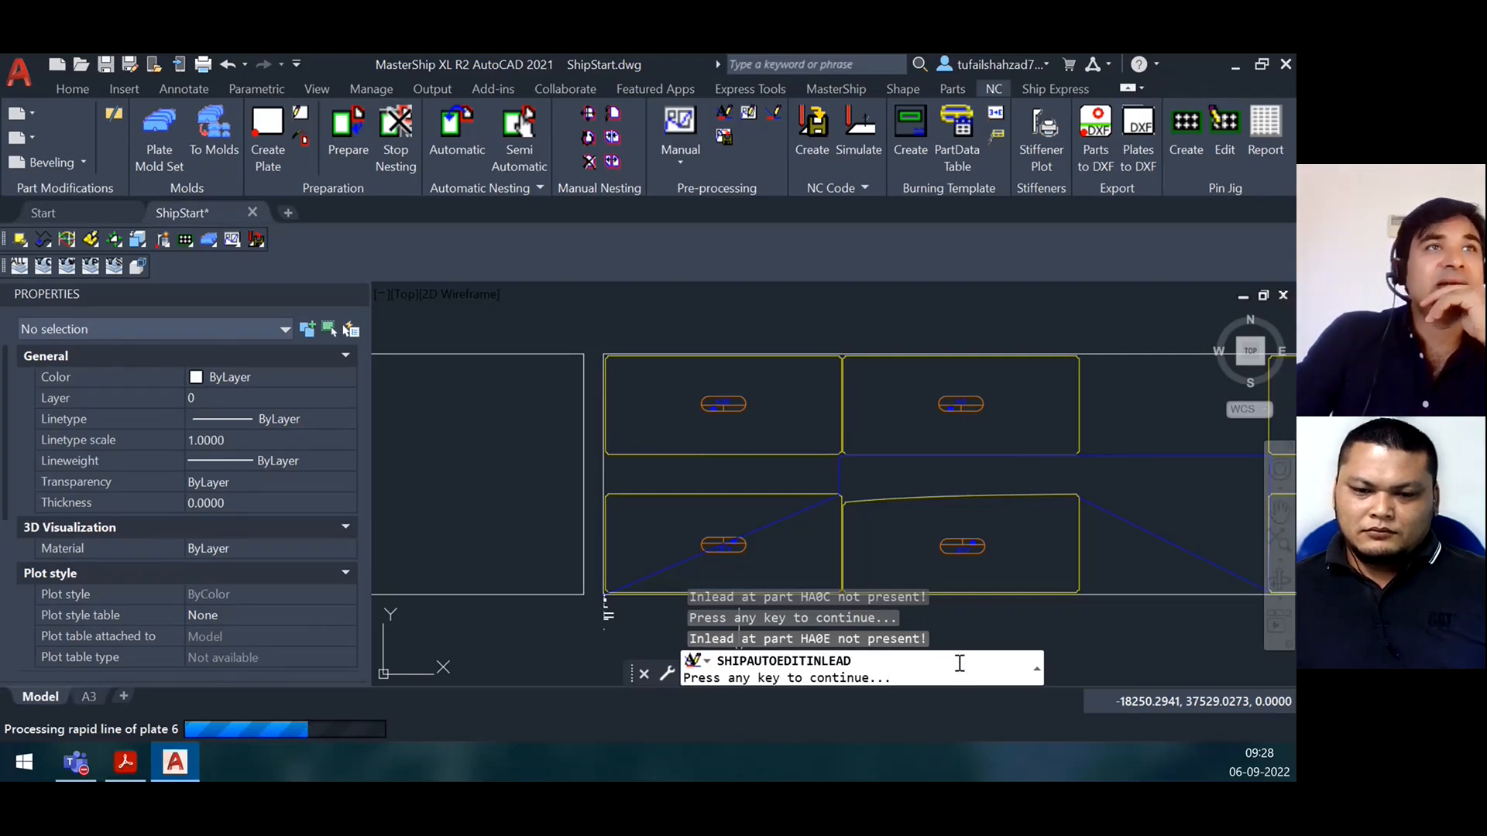
scroll(1088, 507, down, 4)
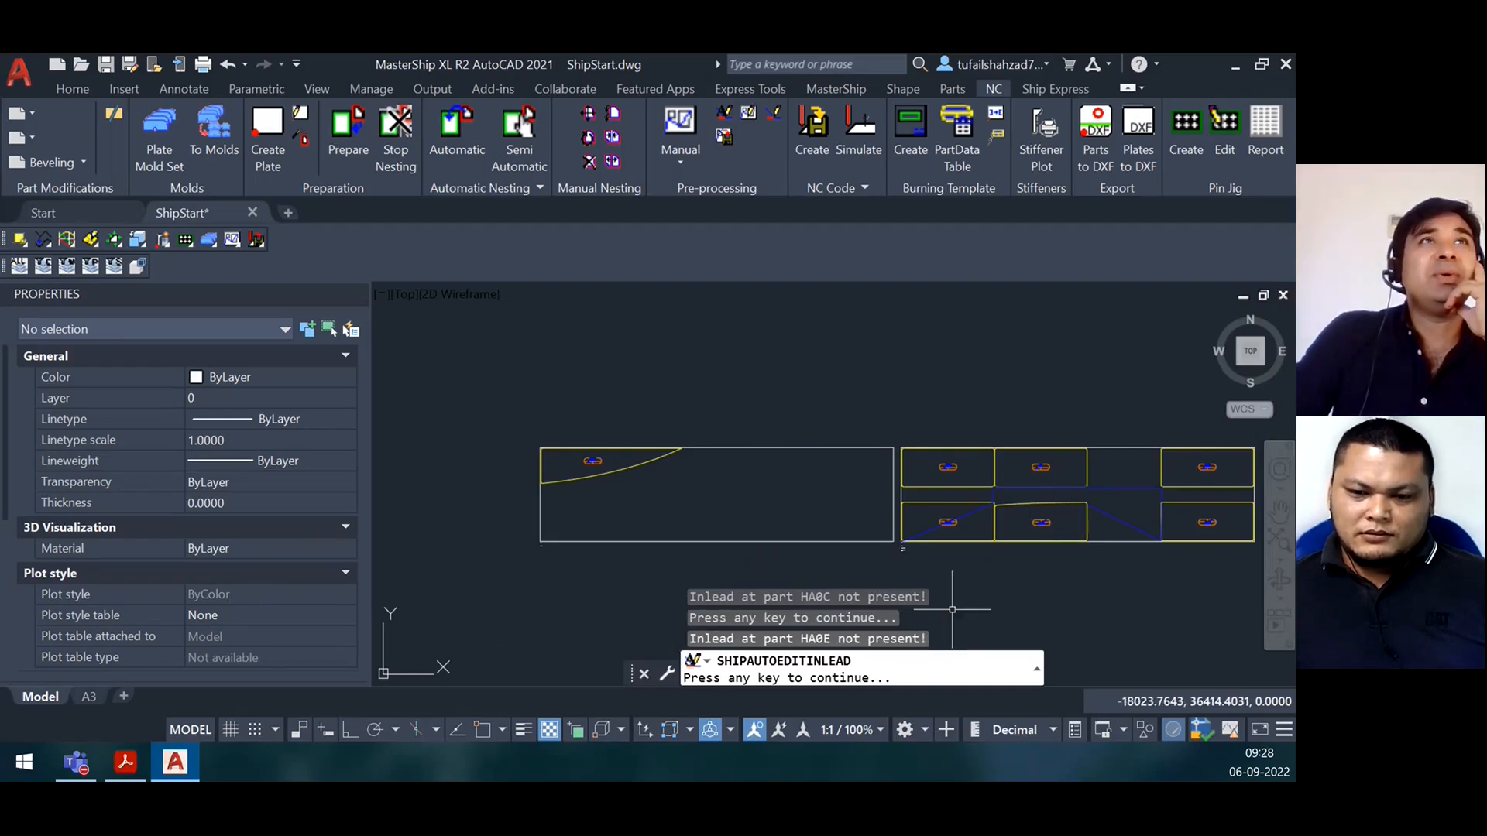
click(680, 158)
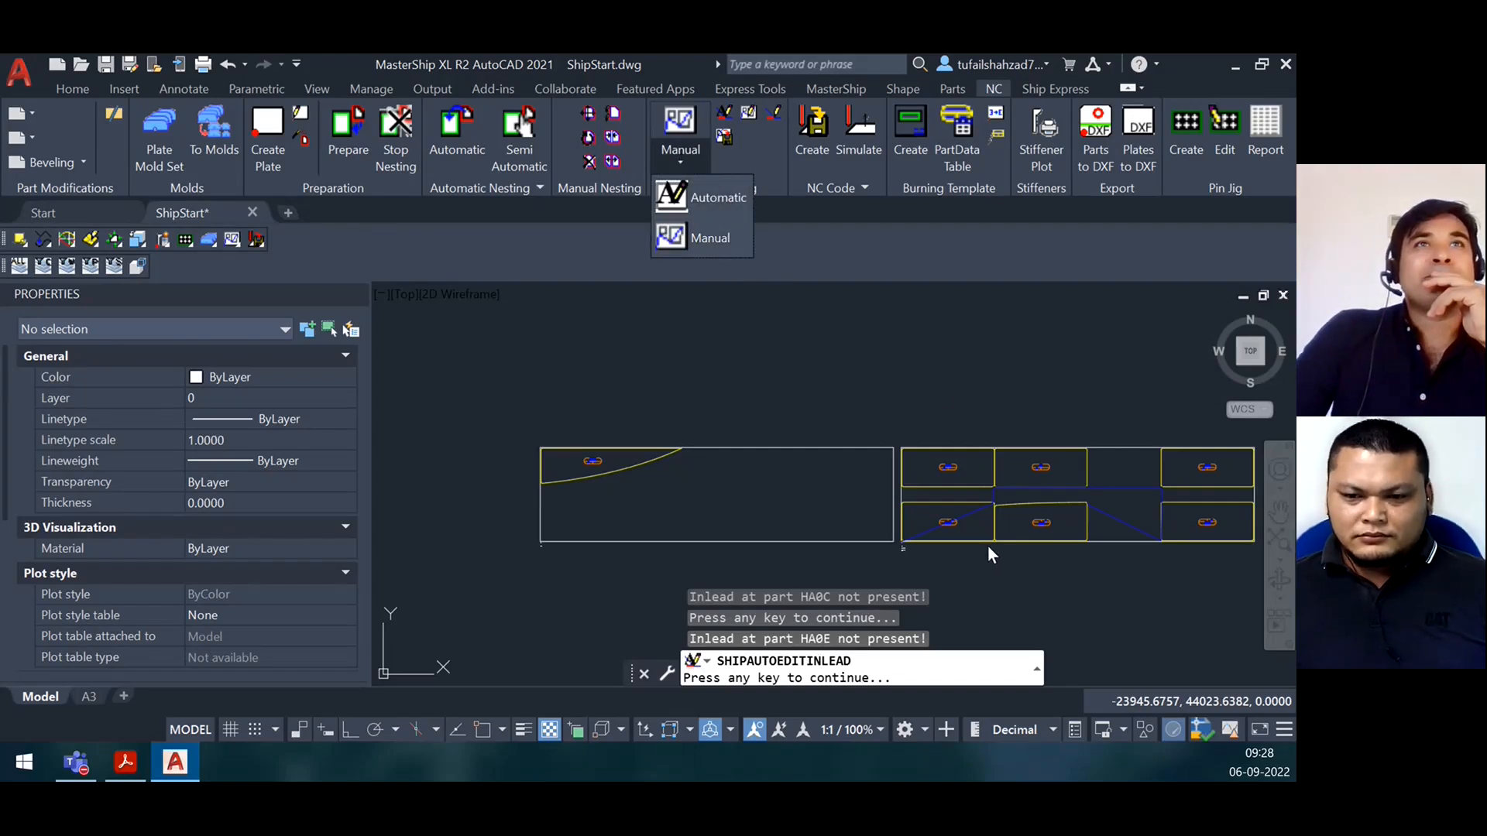
scroll(987, 545, down, 6)
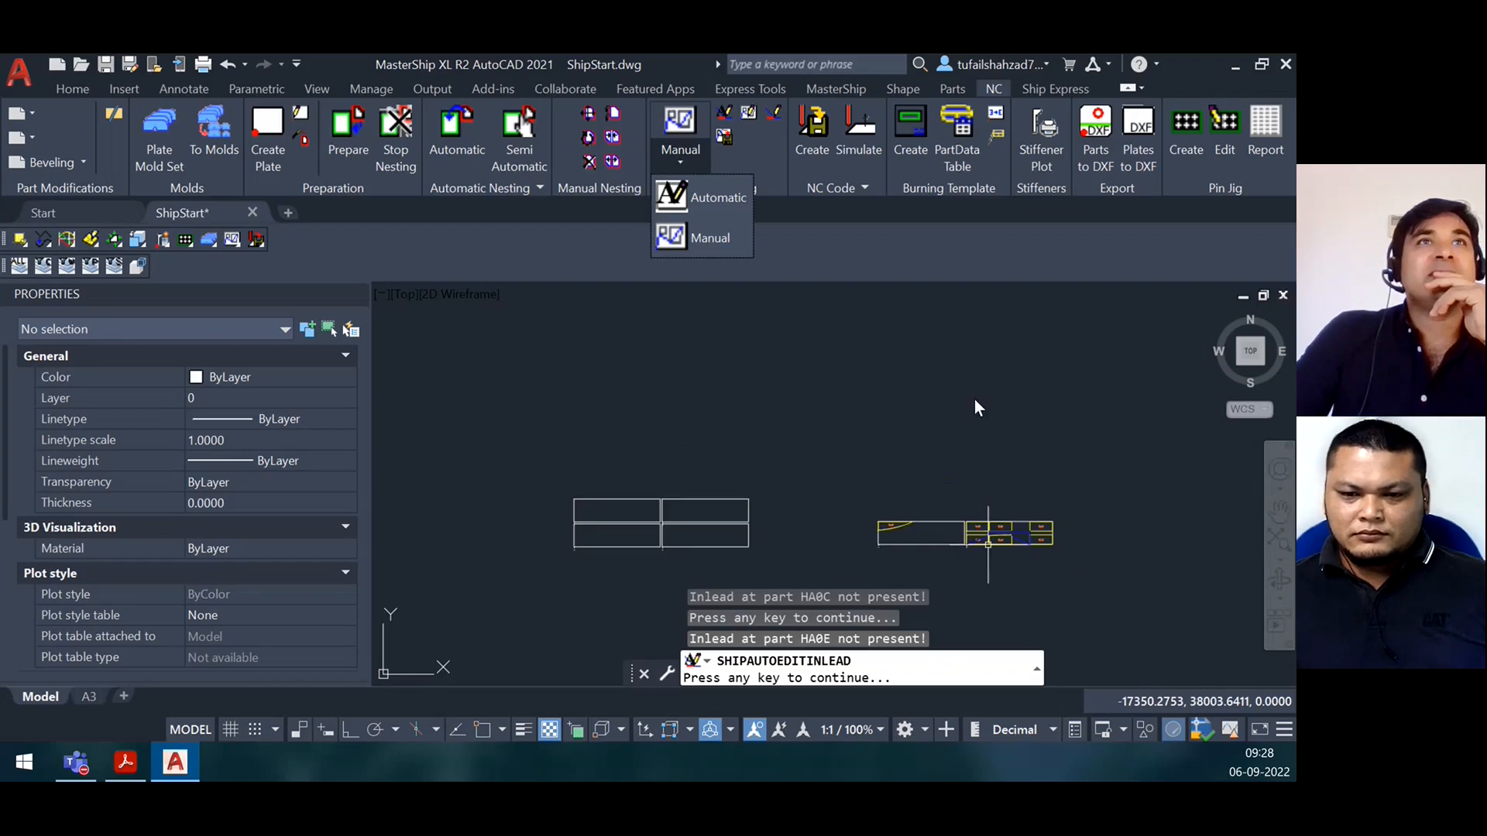
scroll(974, 398, down, 3)
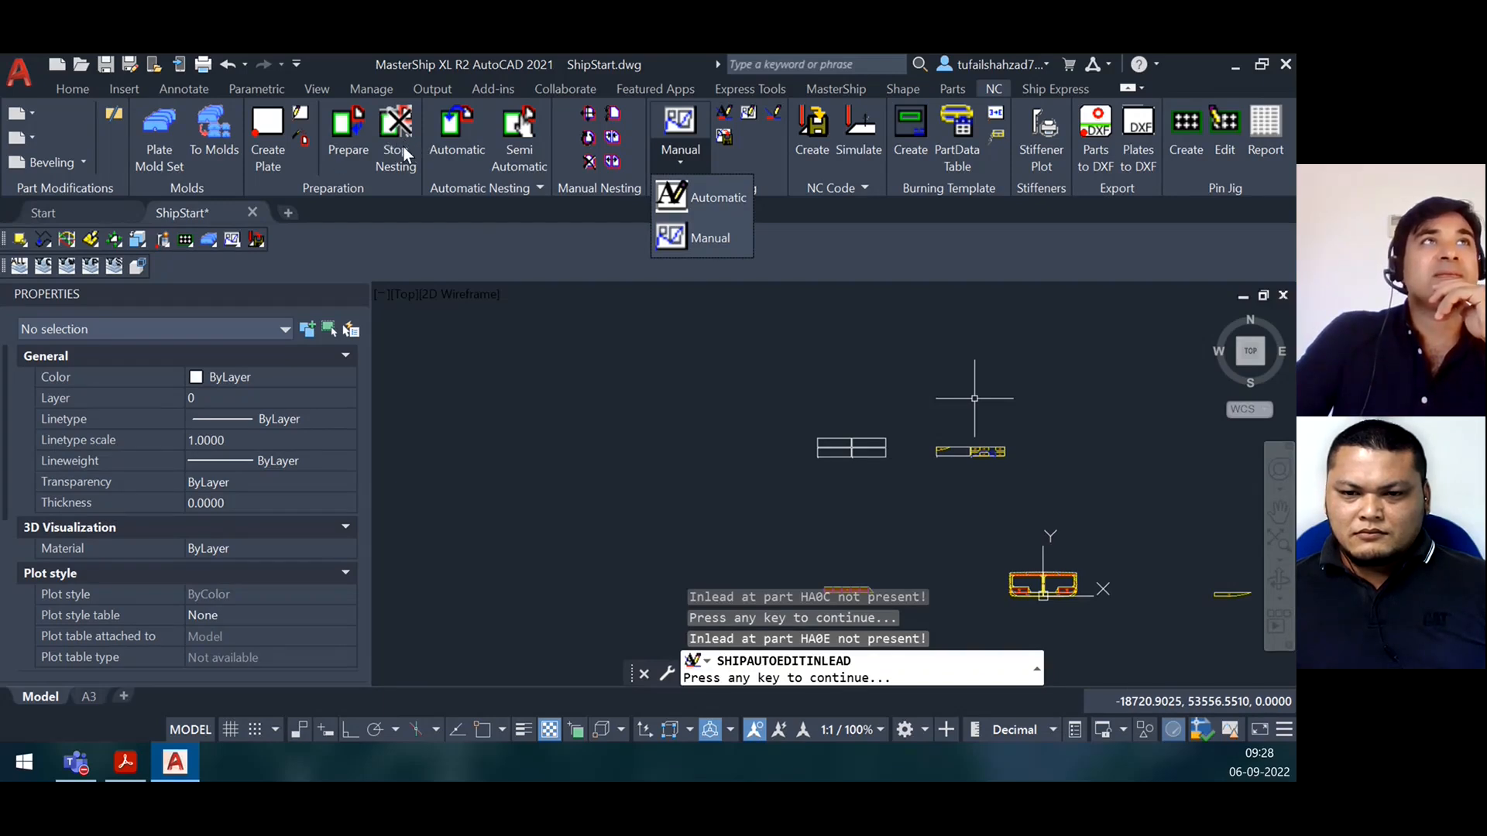
key(Escape)
key(Escape)
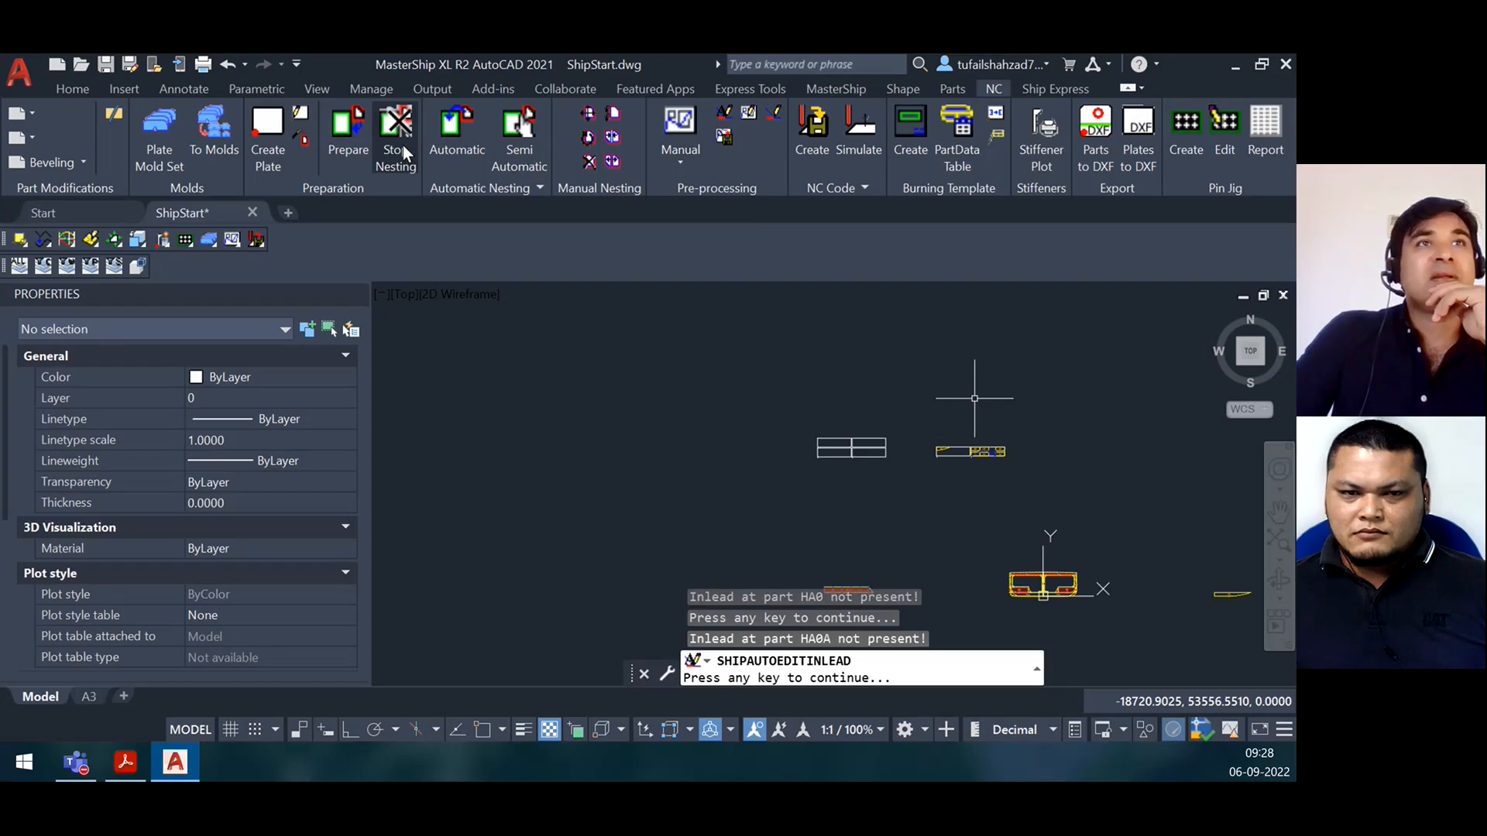
key(Escape)
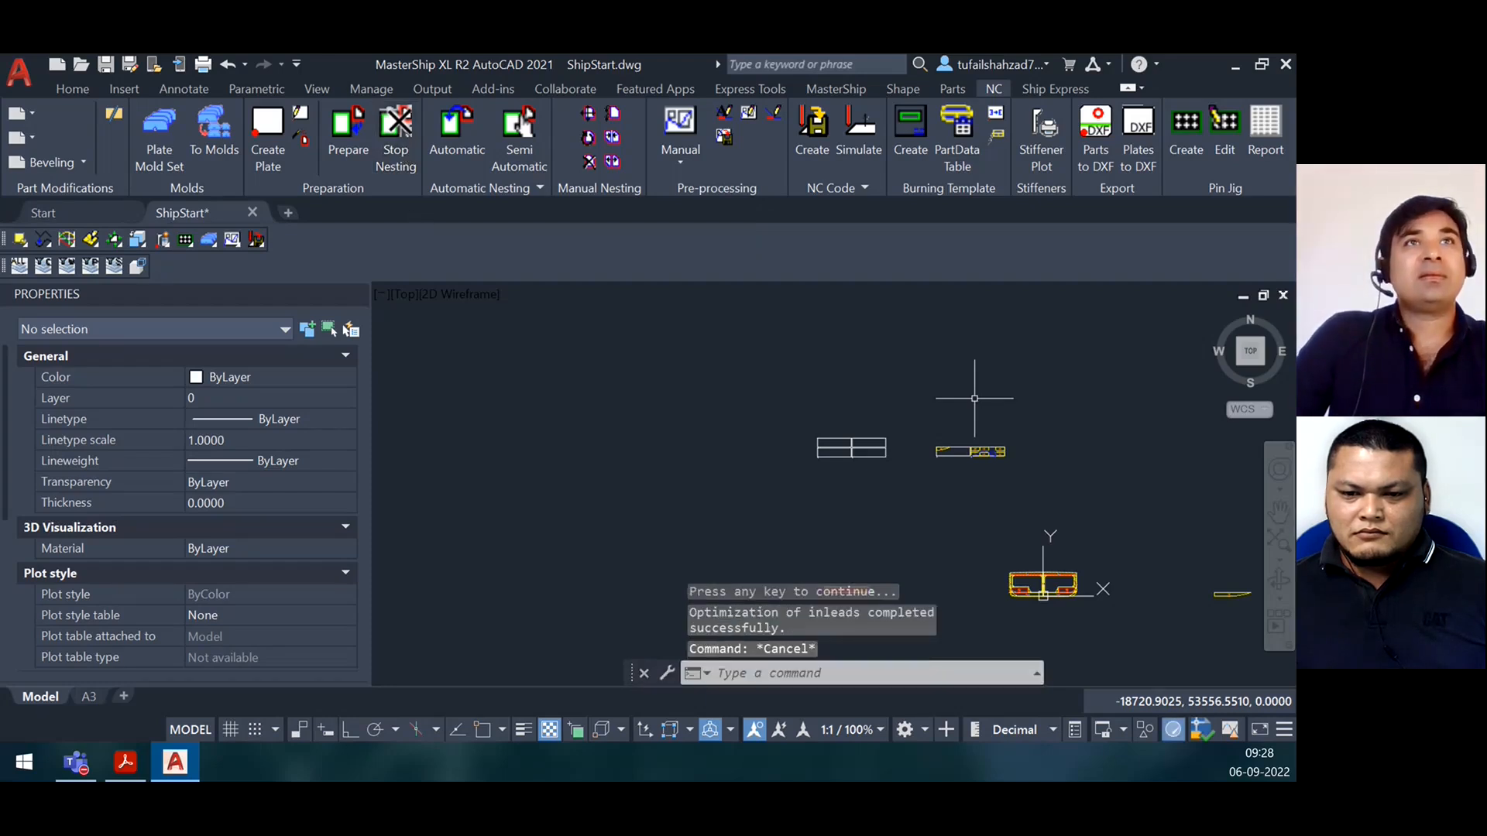
Prepare the four empty plates and the ship section parts for nesting, accepting removal of the parts with a non-matching thickness
click(341, 141)
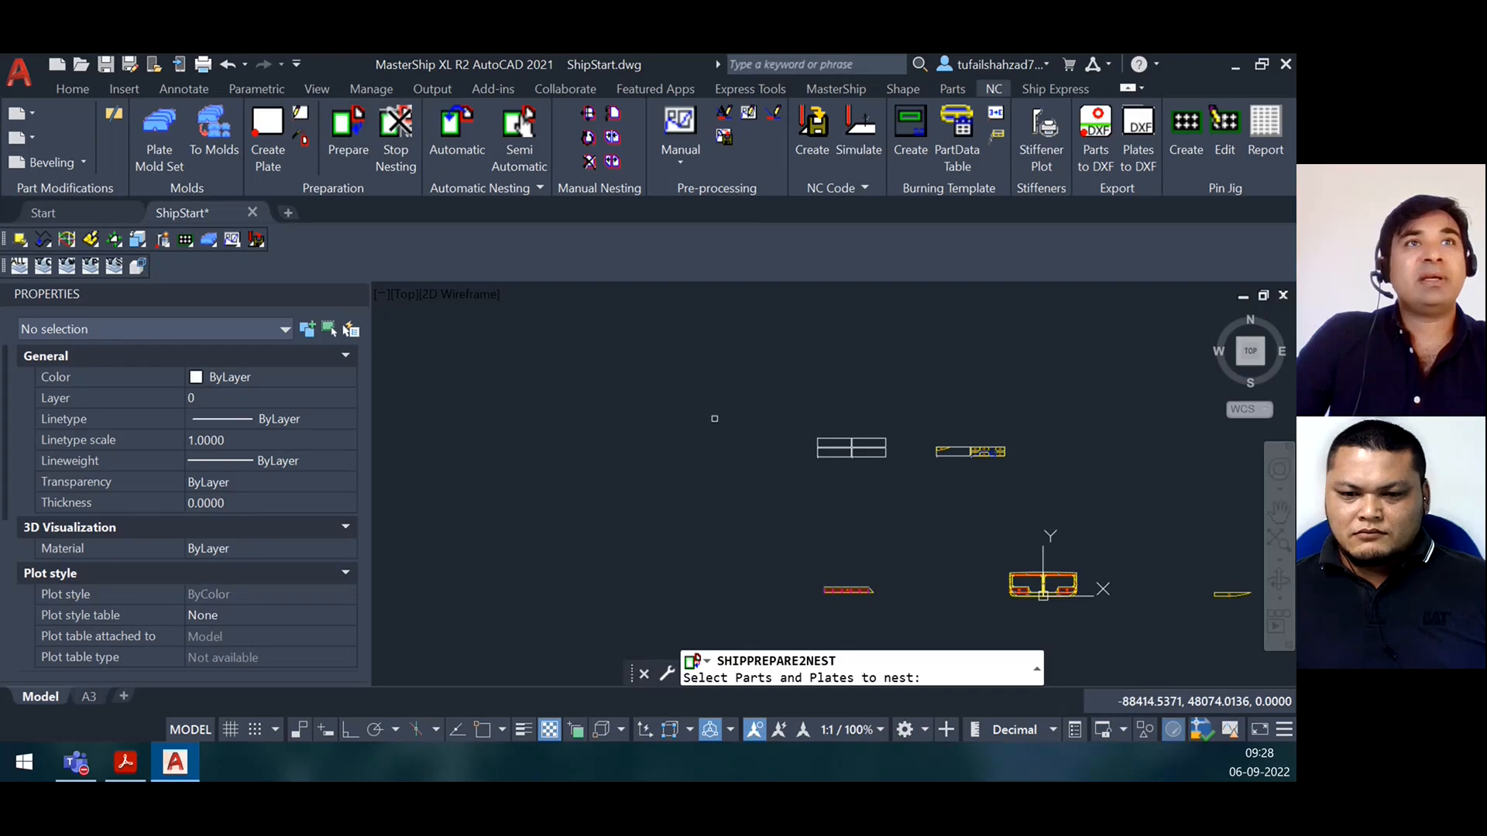
click(810, 409)
click(892, 469)
click(794, 525)
click(1285, 618)
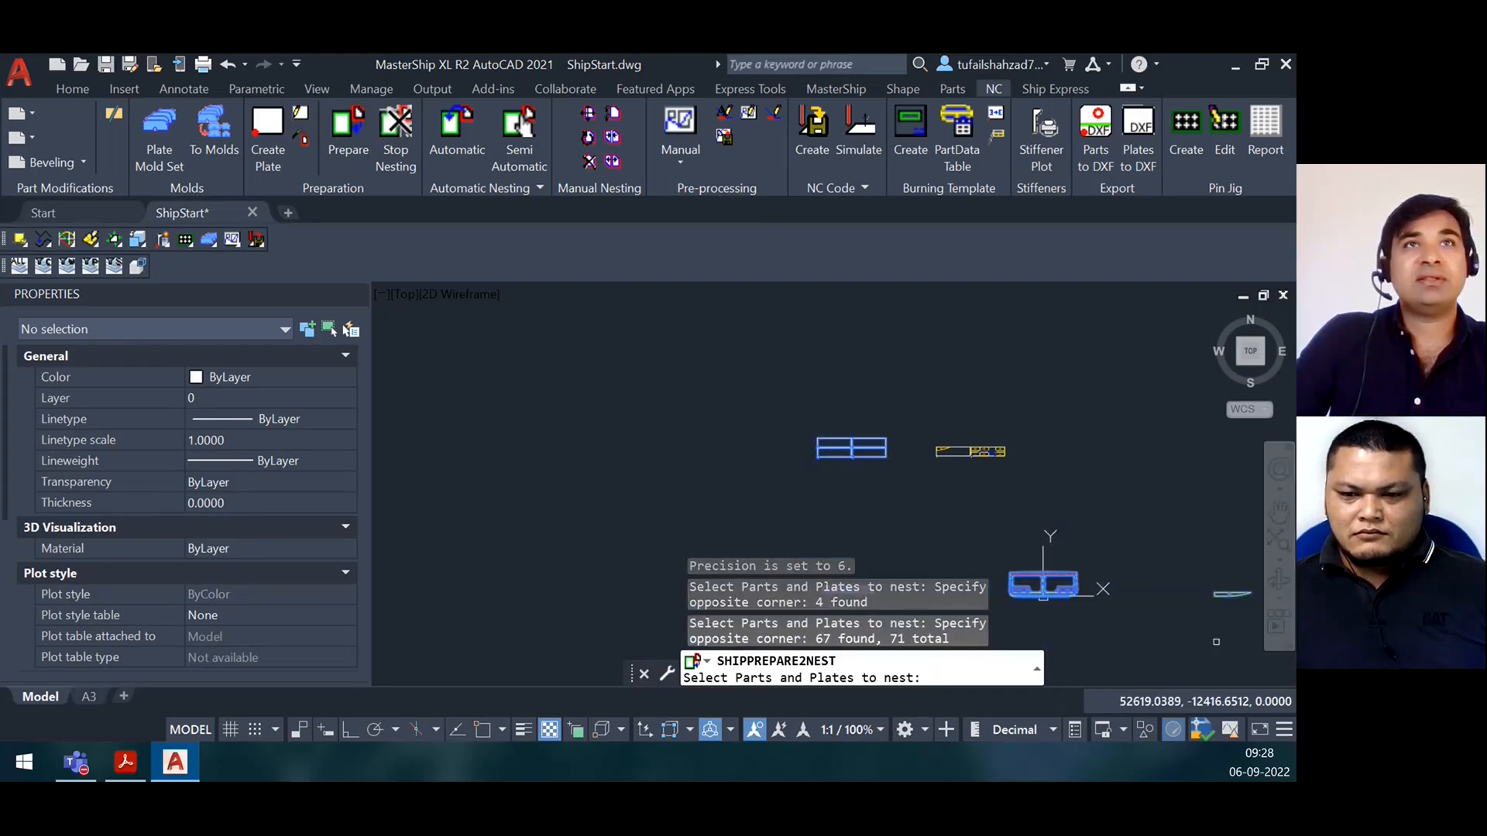
key(Return)
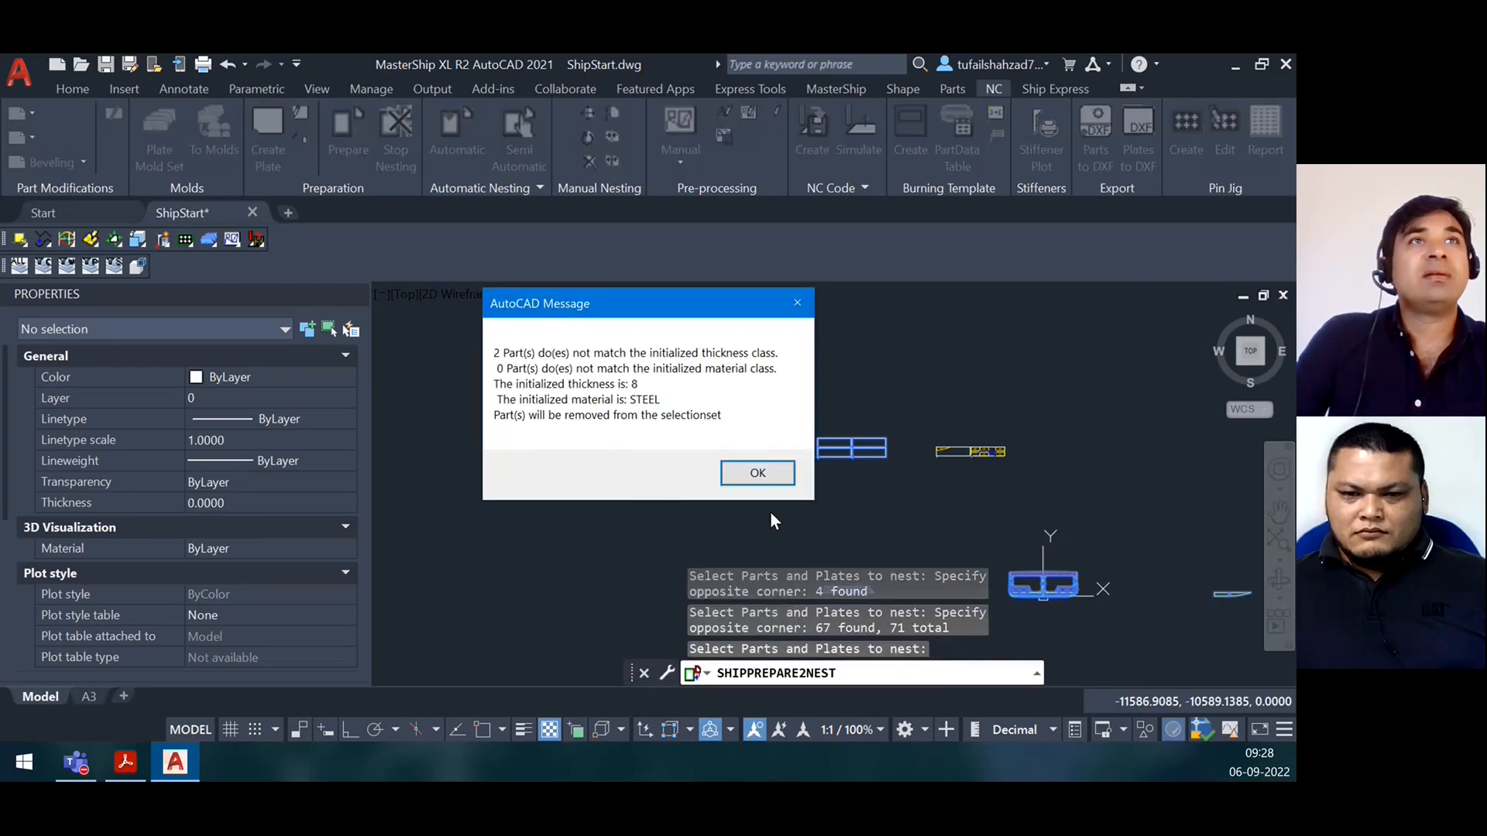
click(762, 469)
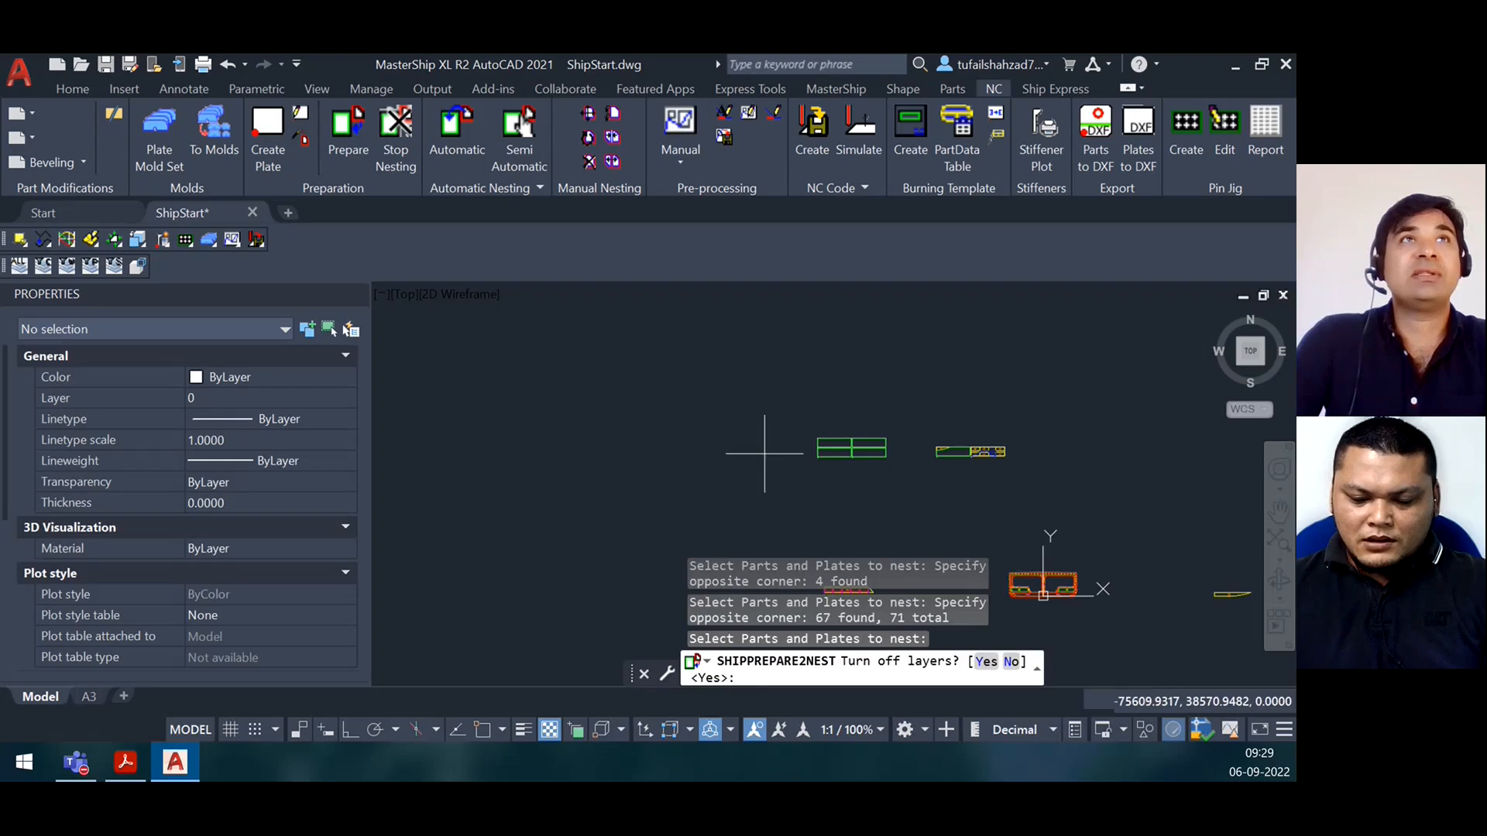
scroll(900, 482, up, 2)
mouse_move(901, 482)
middle_down()
mouse_move(730, 425)
mouse_move(843, 402)
middle_up()
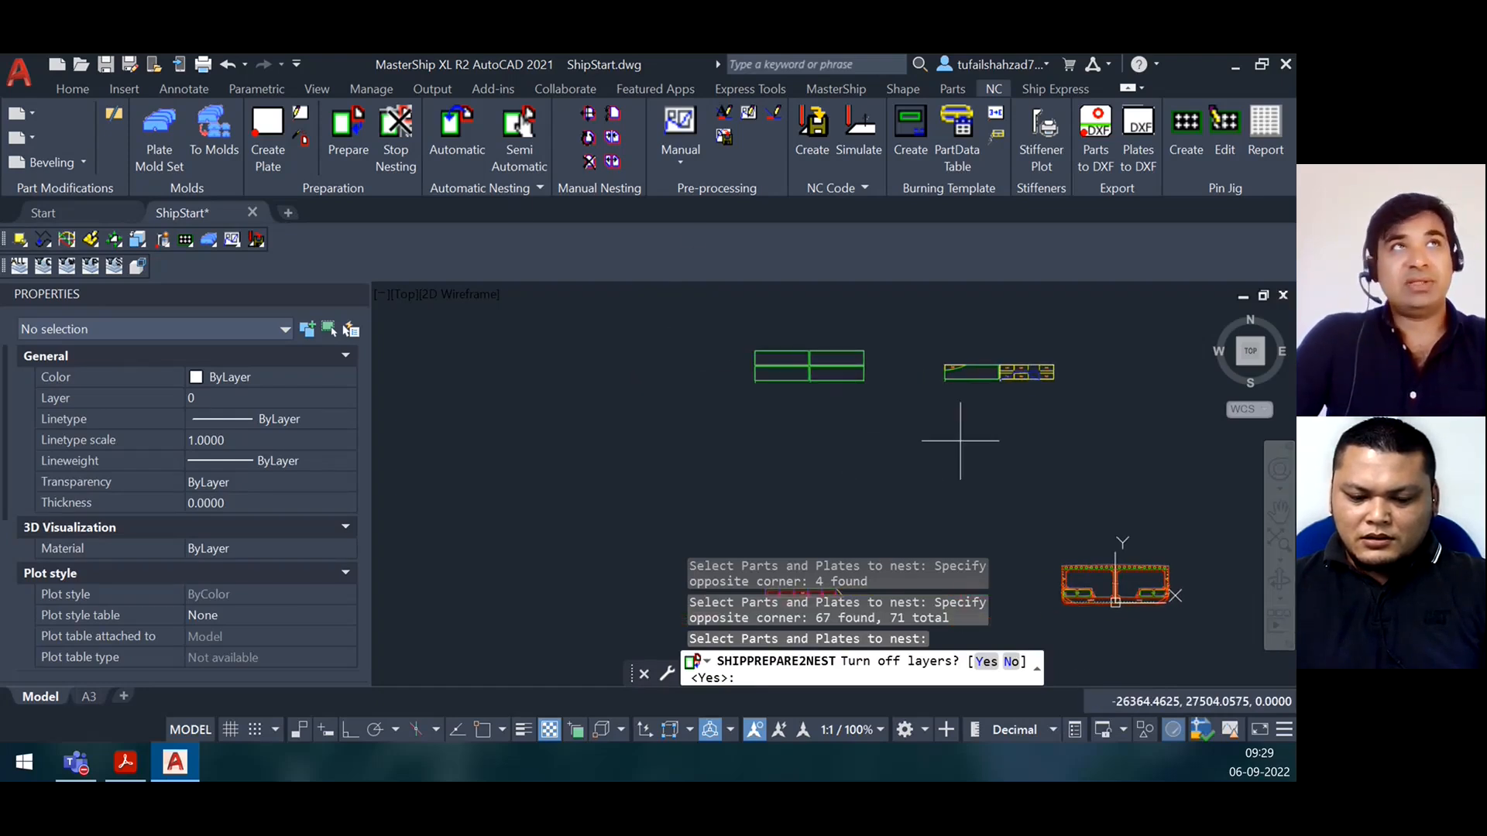
Automatically nest the ship section parts on the four empty plates using the All plates procedure, and dismiss the nesting error
click(476, 147)
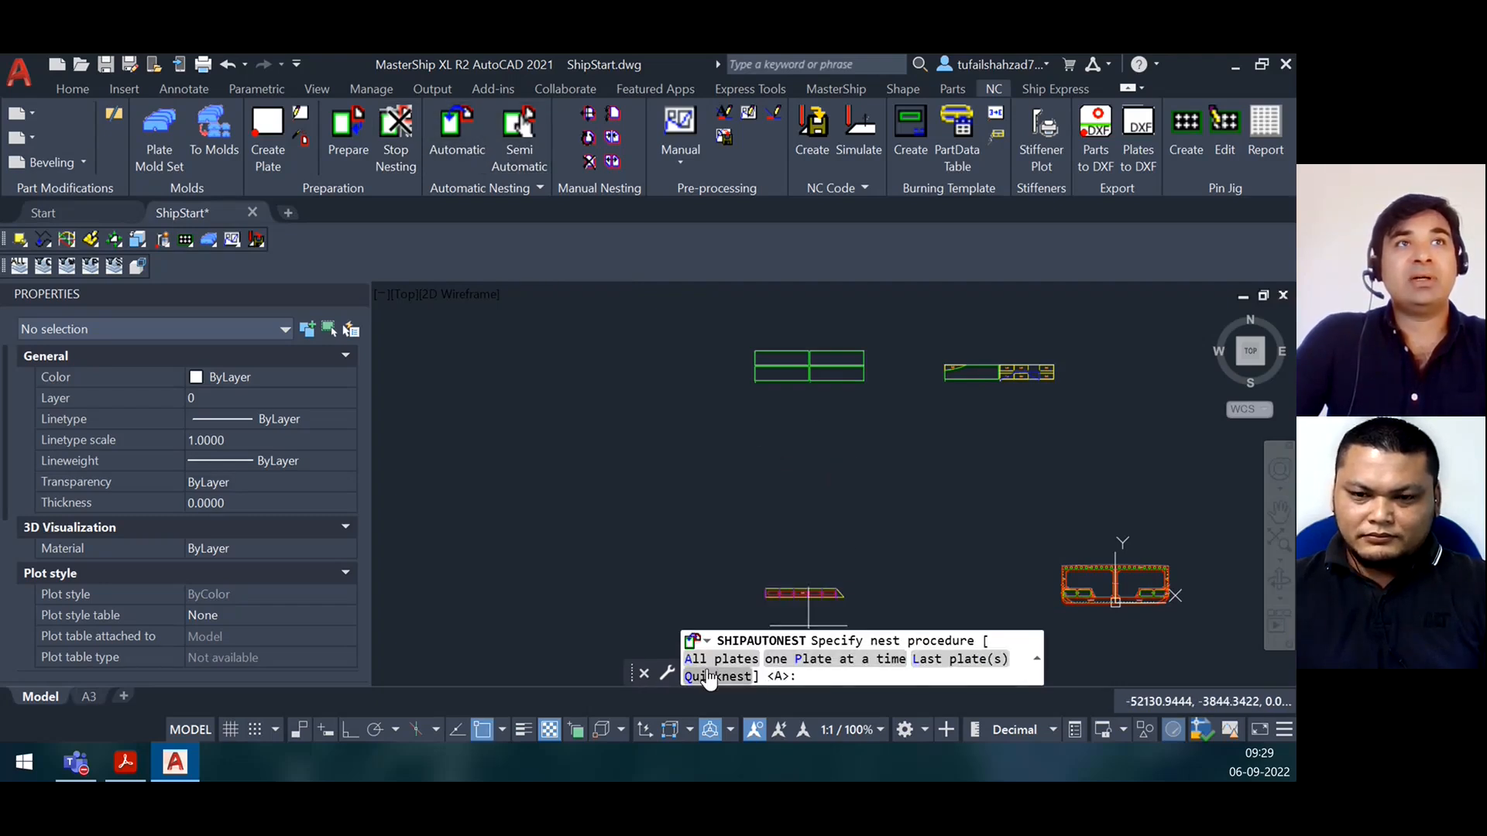
click(729, 659)
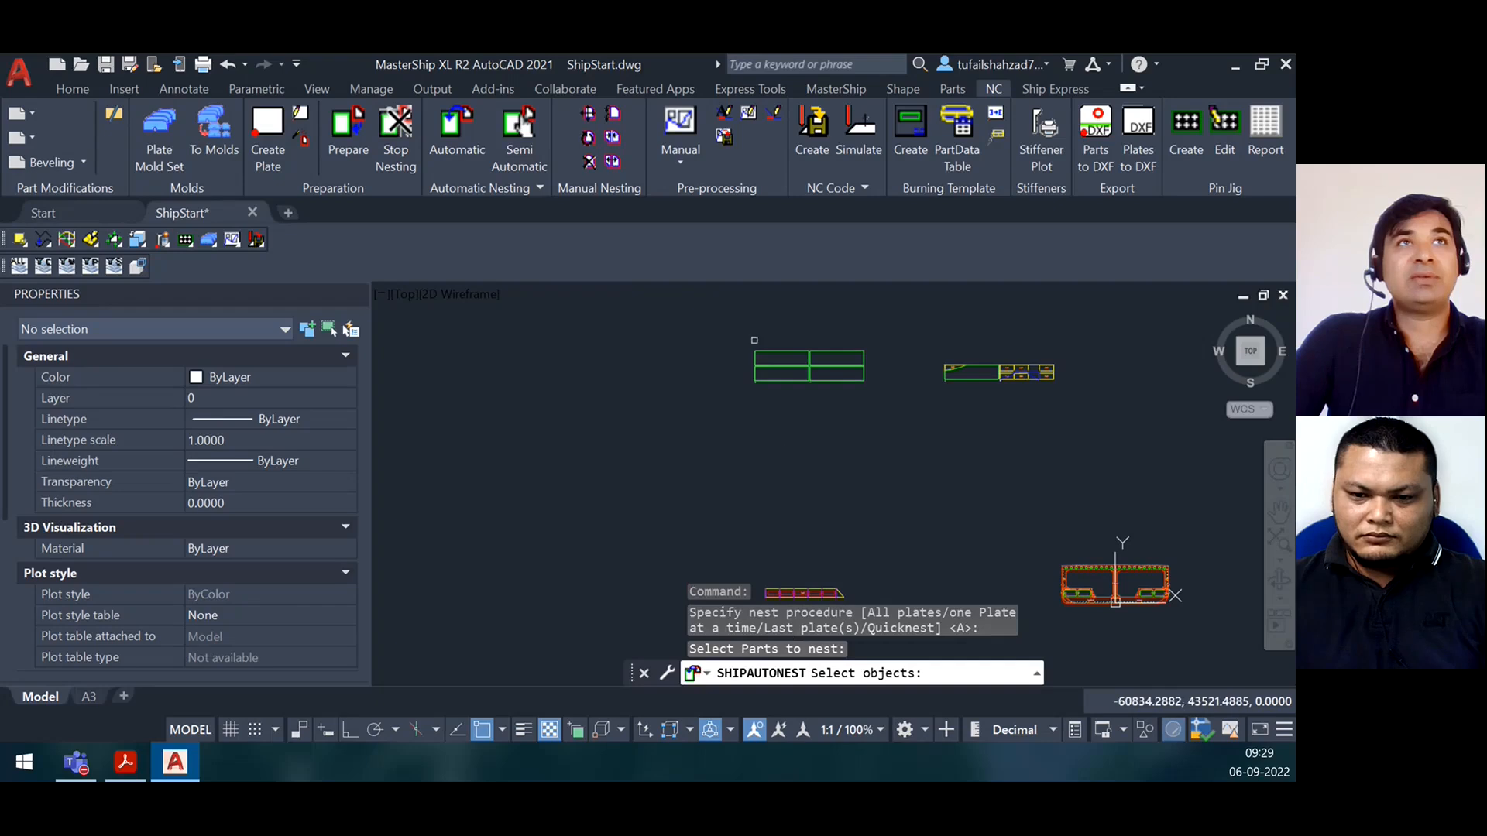
click(743, 318)
click(871, 401)
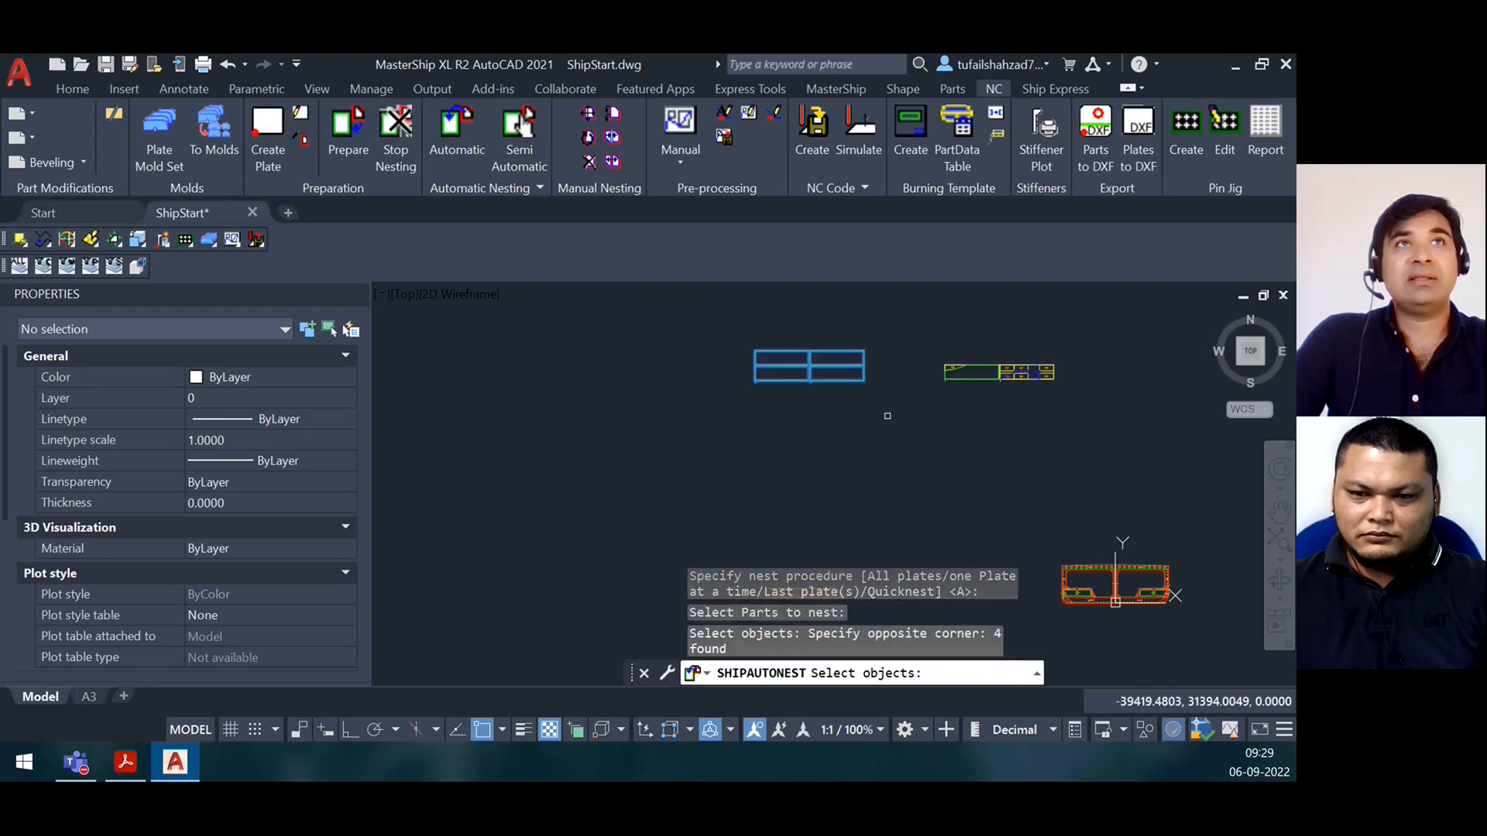
click(1037, 532)
click(1222, 664)
key(Return)
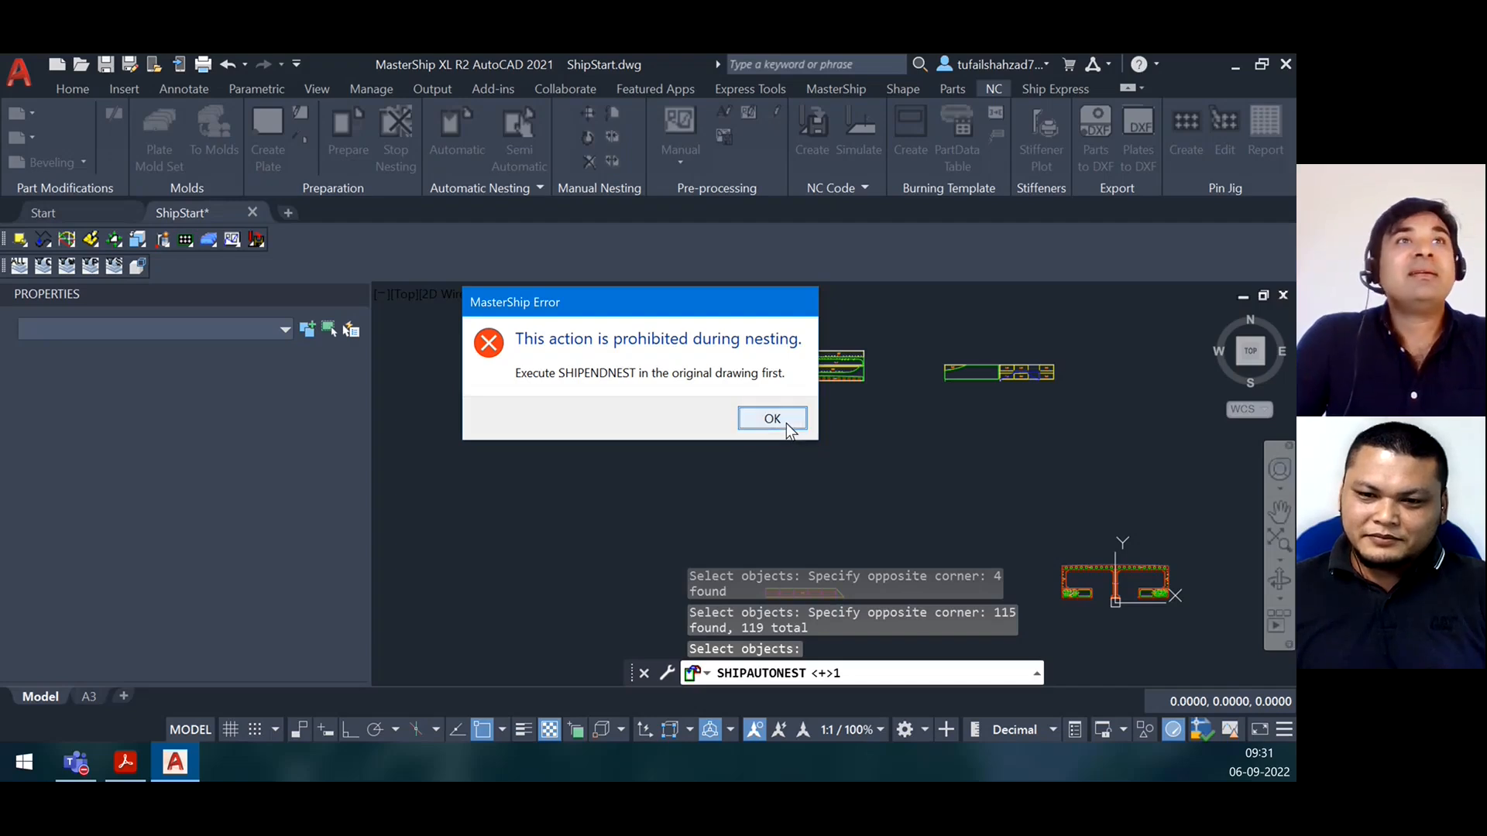
click(788, 420)
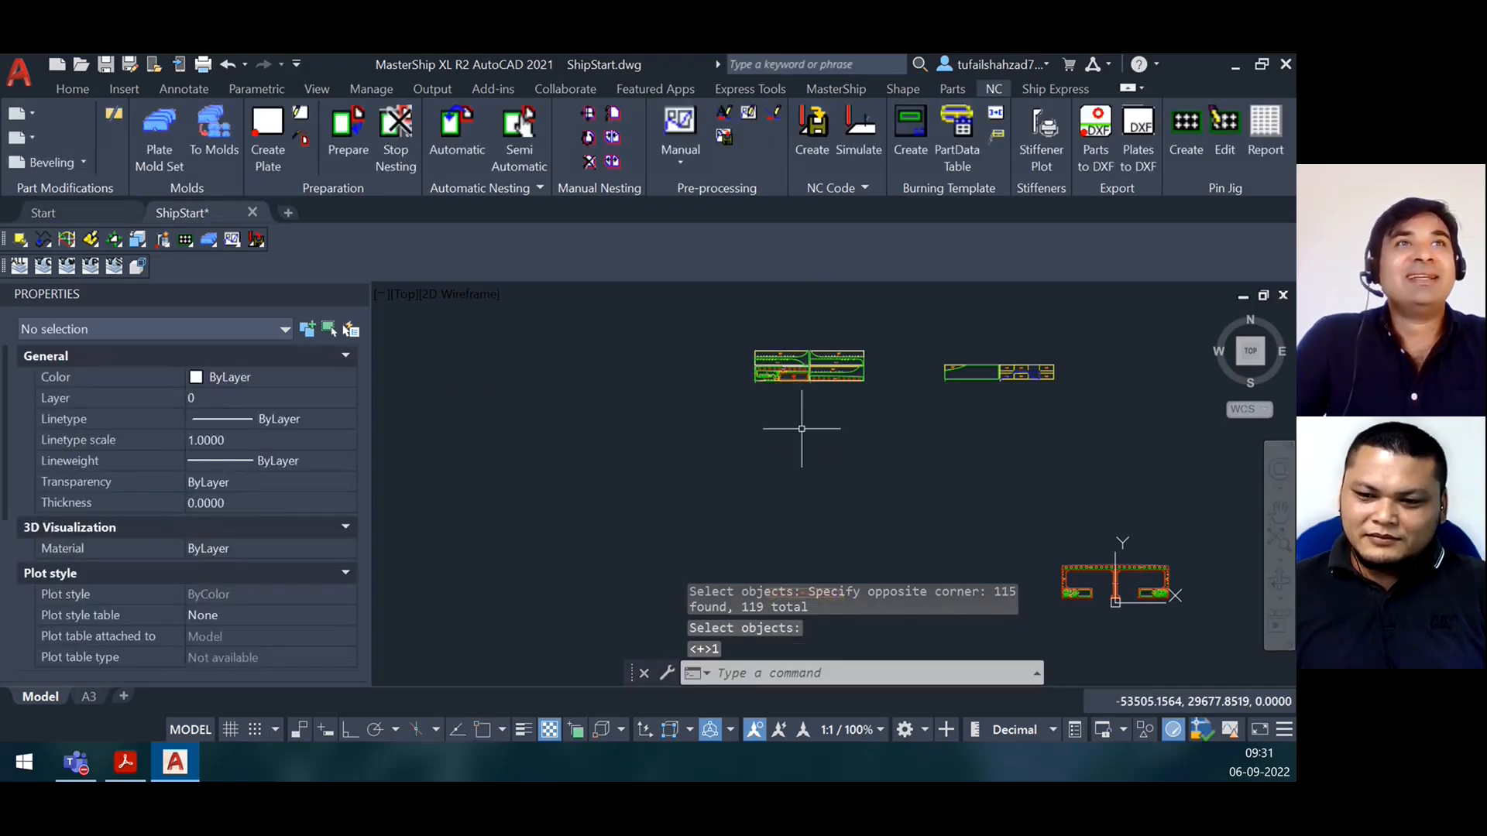
Try to generate the automatic cutting order for all four newly nested plates at once
scroll(805, 360, up, 3)
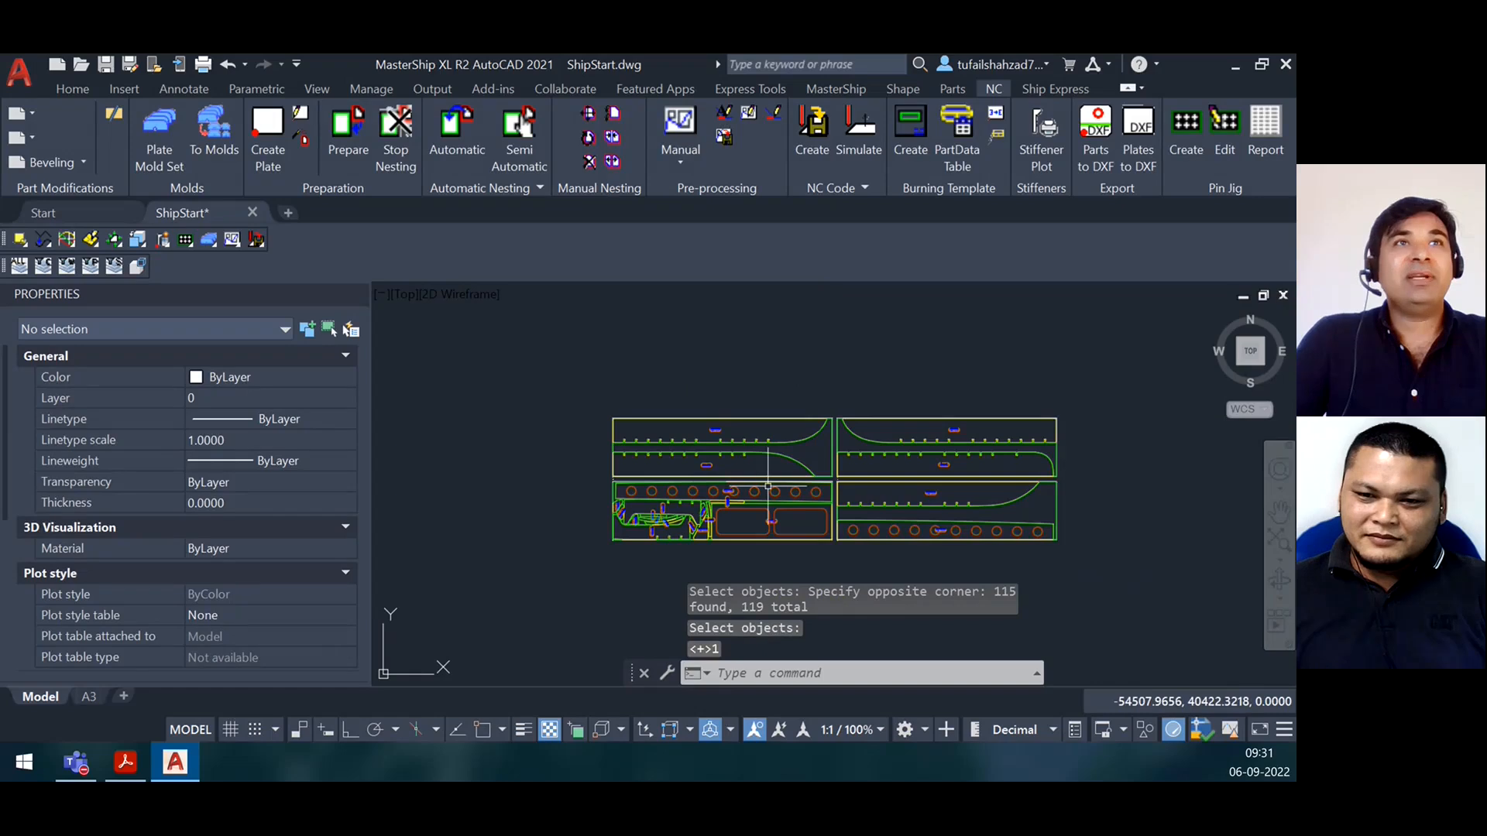
middle_drag(768, 486, 762, 429)
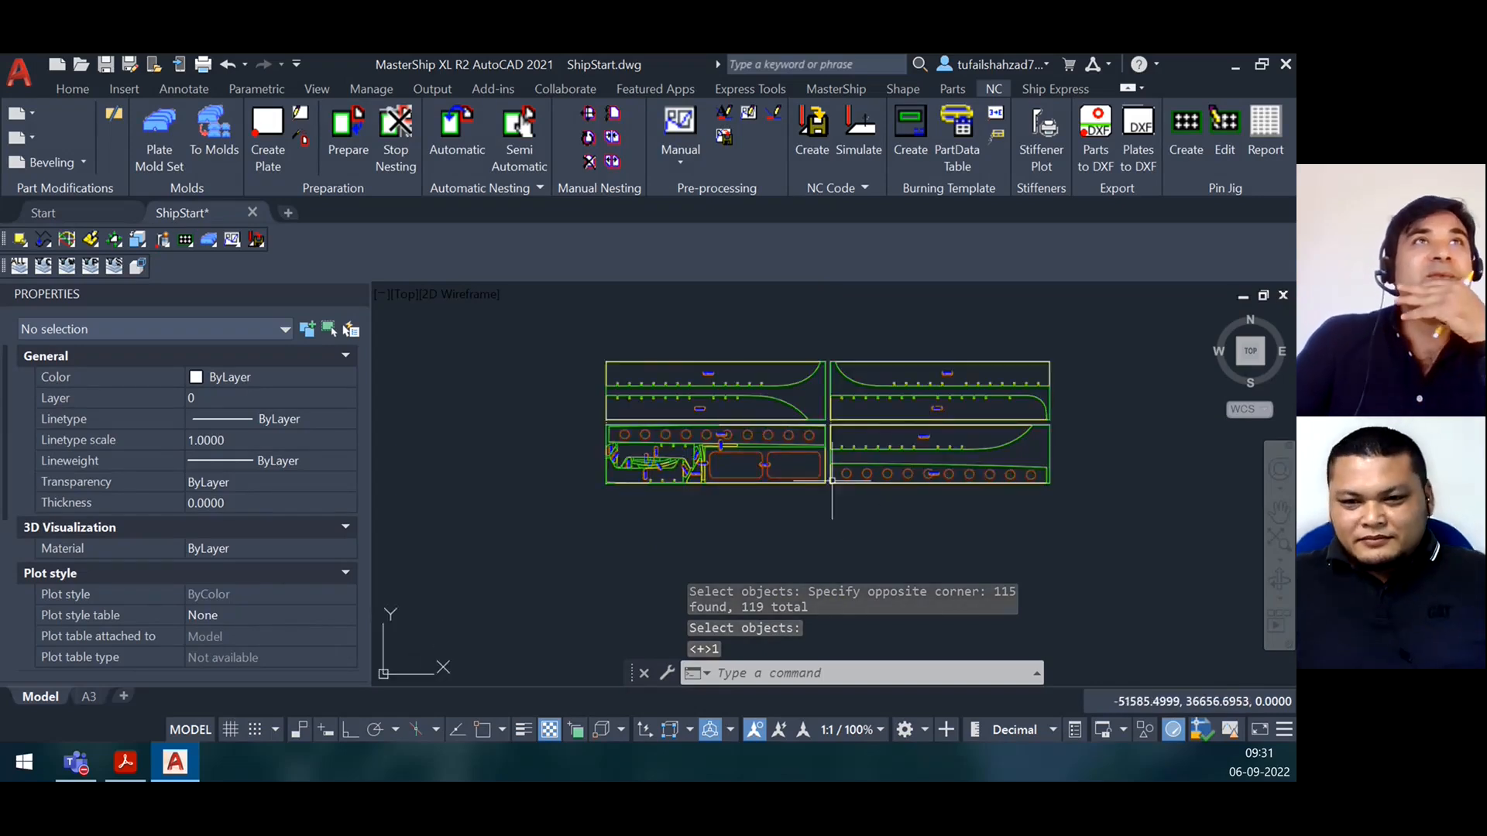
click(677, 157)
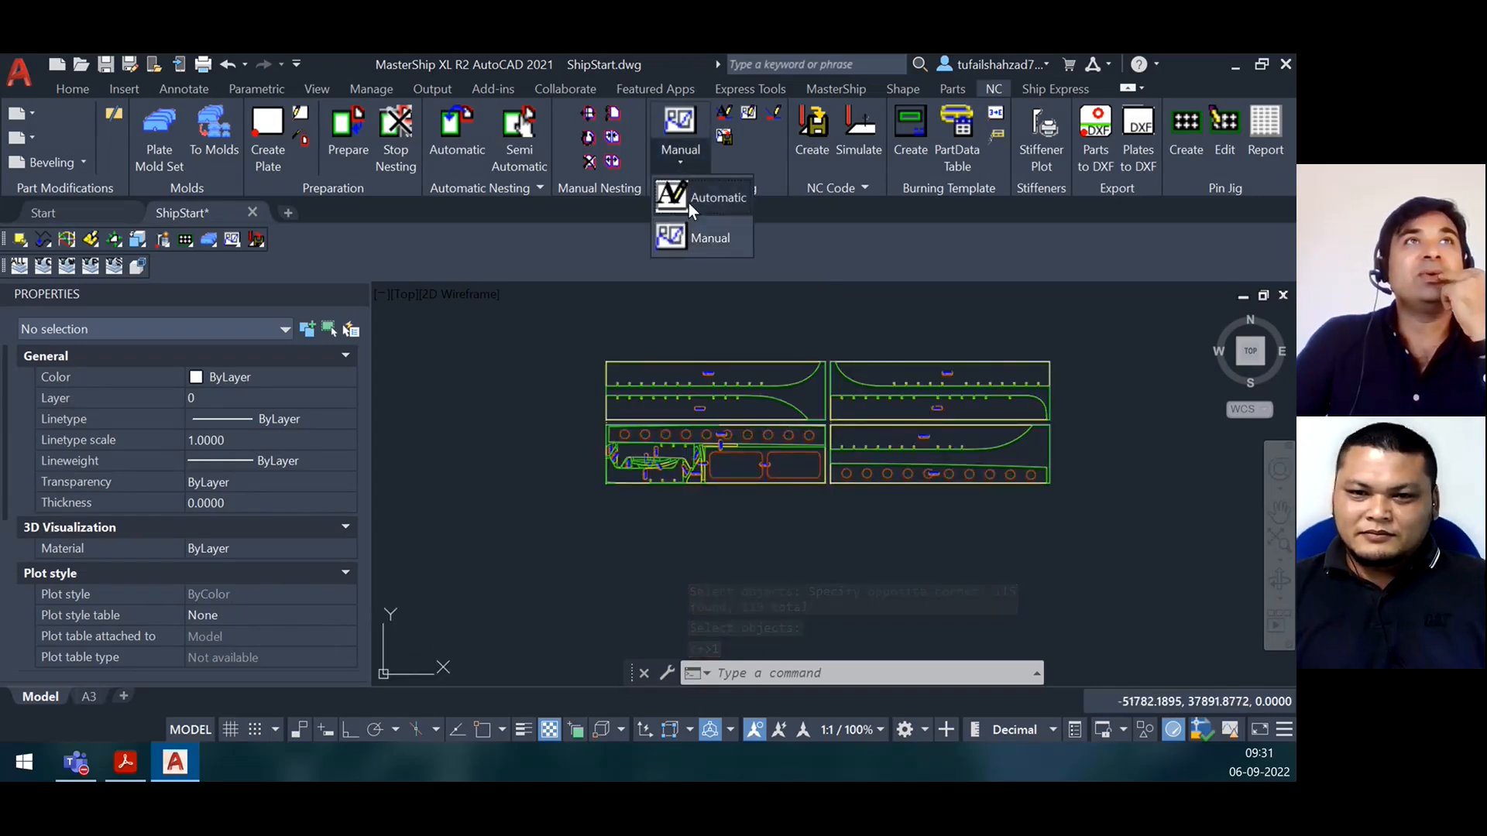
click(705, 187)
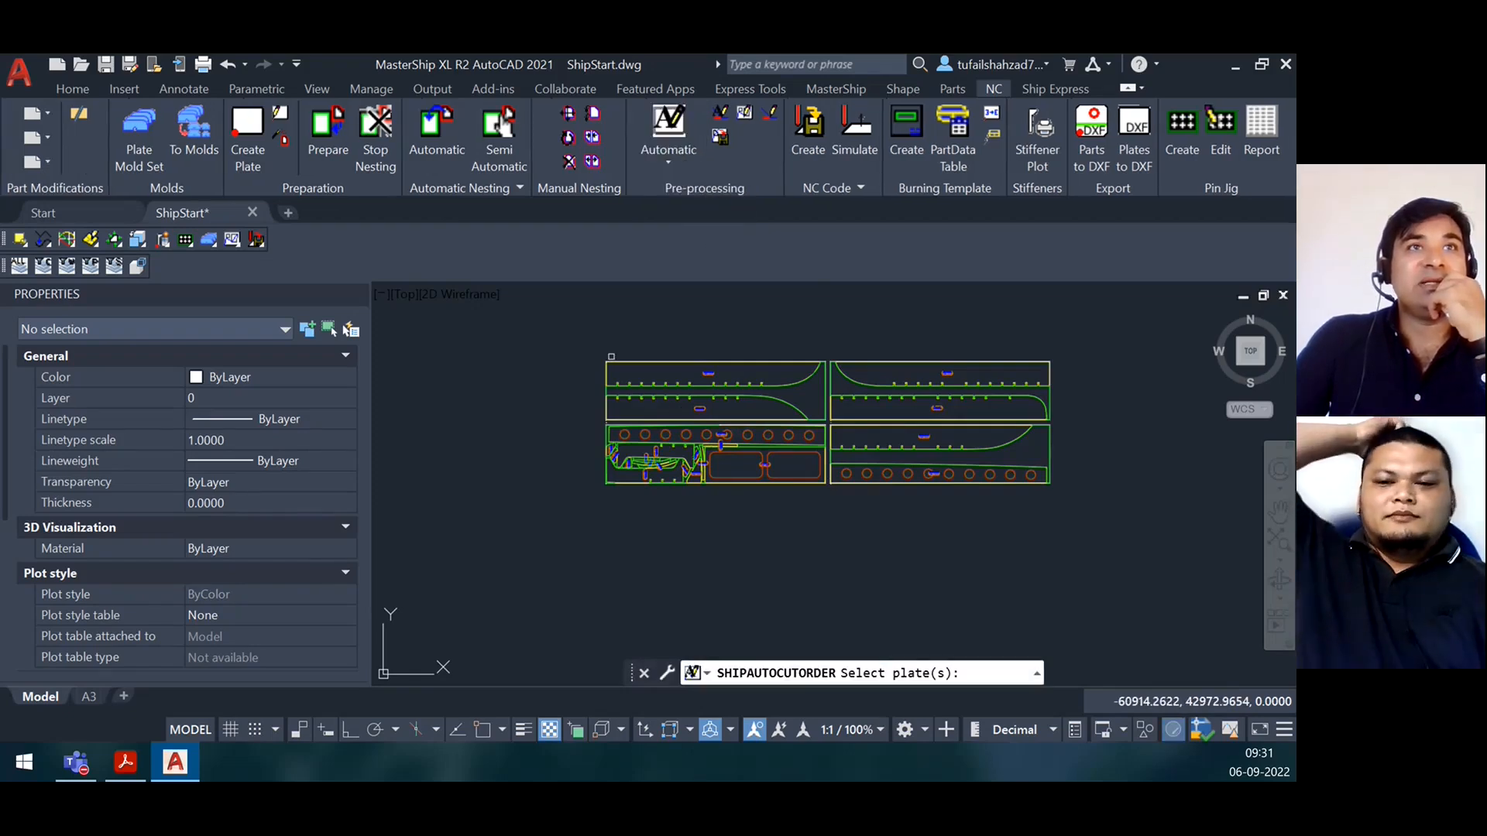
click(597, 332)
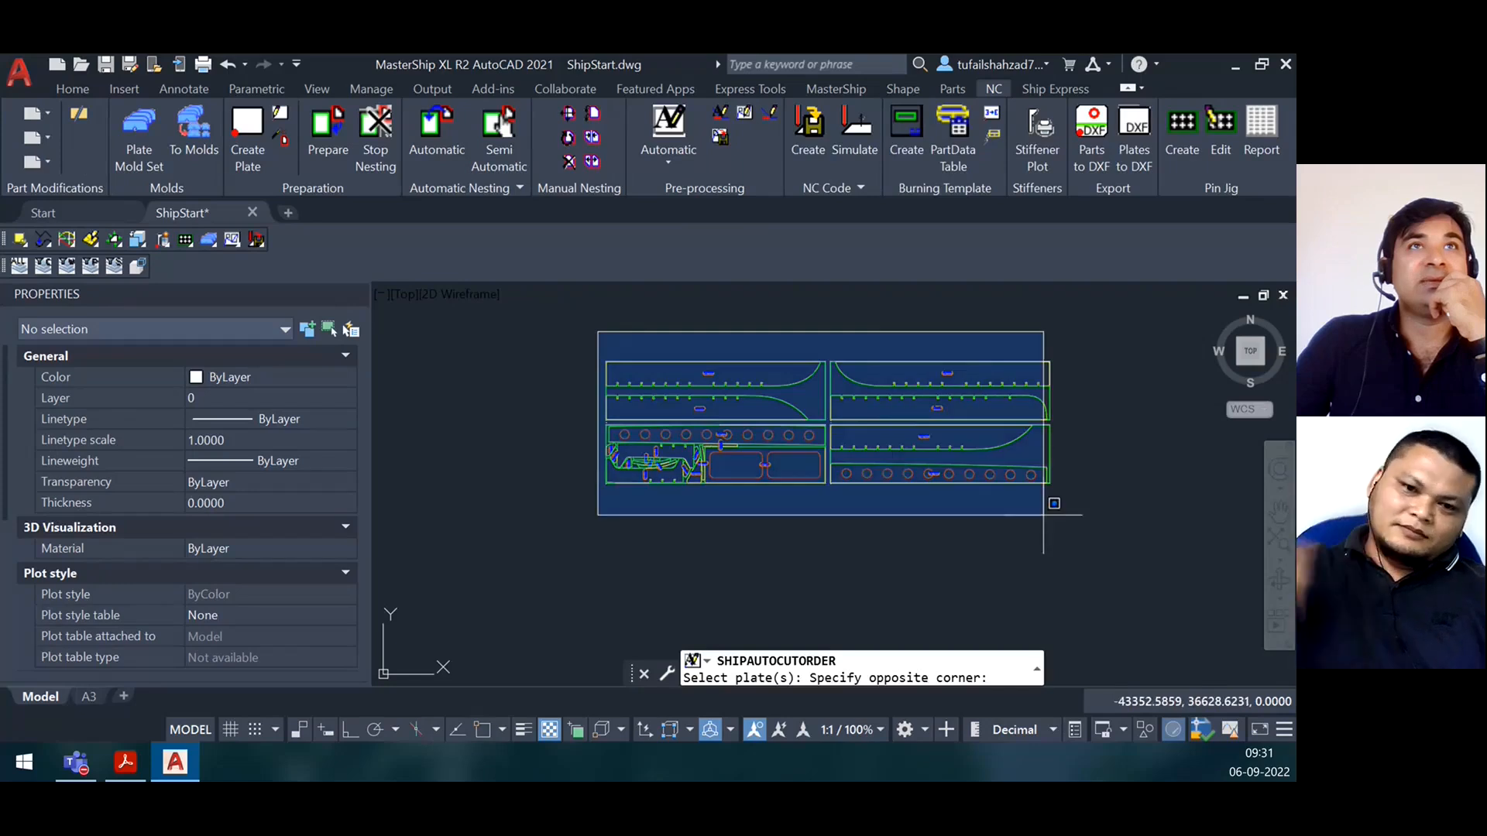
click(1121, 527)
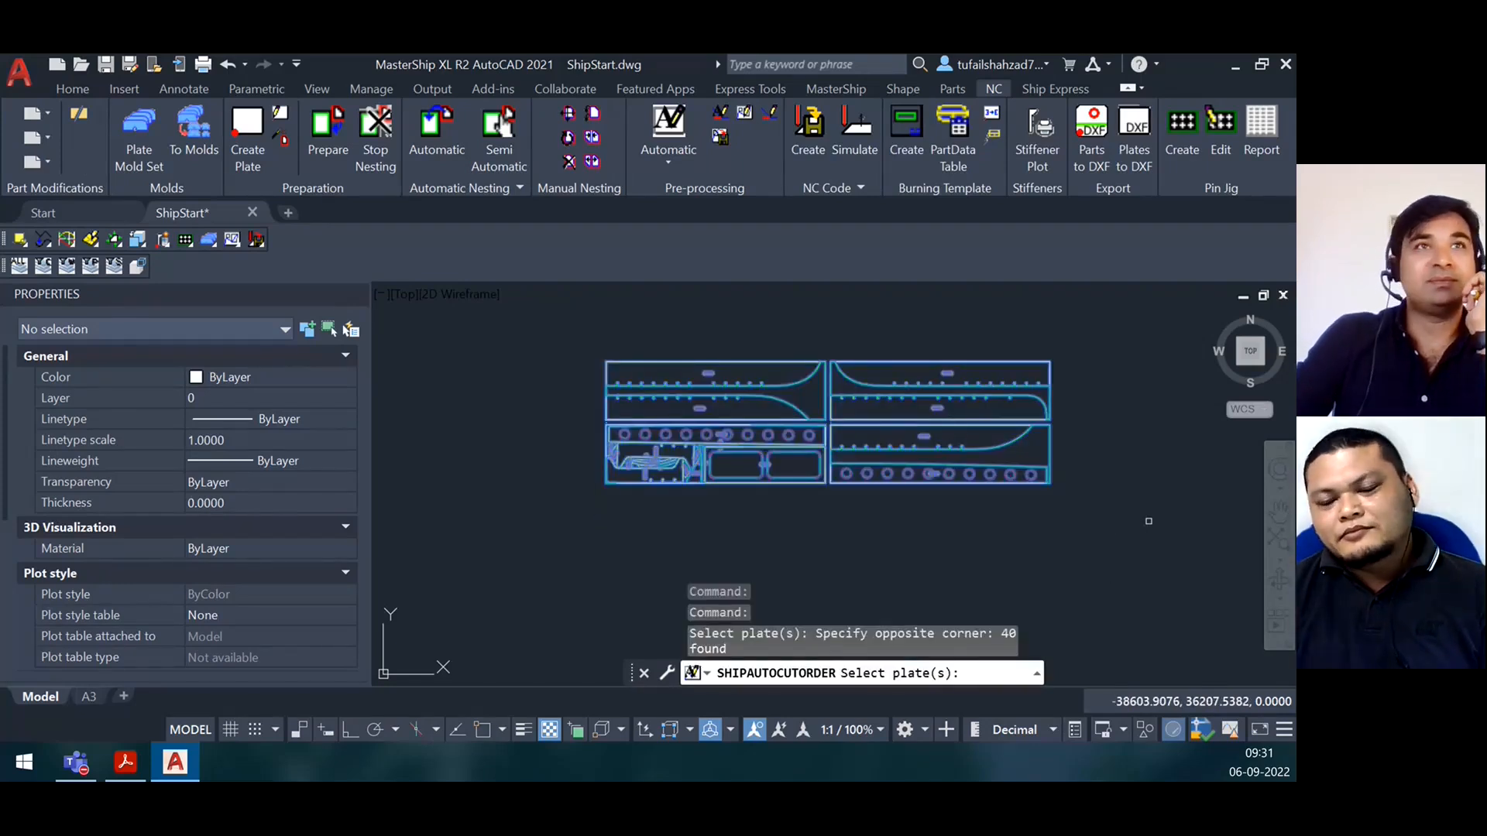
key(Return)
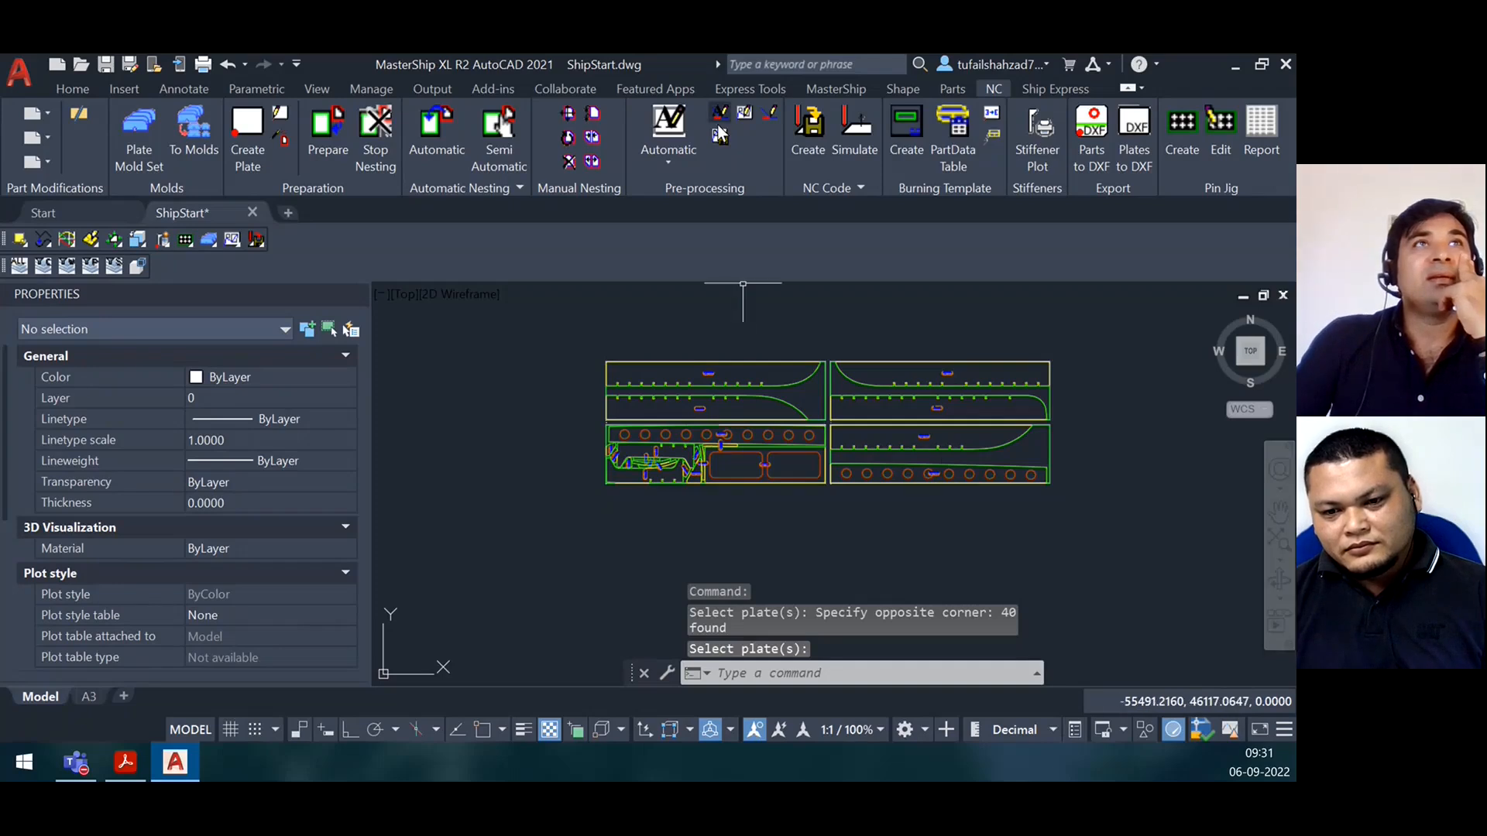
Try to generate the automatic cutting order for only the upper-left nested plate
click(671, 133)
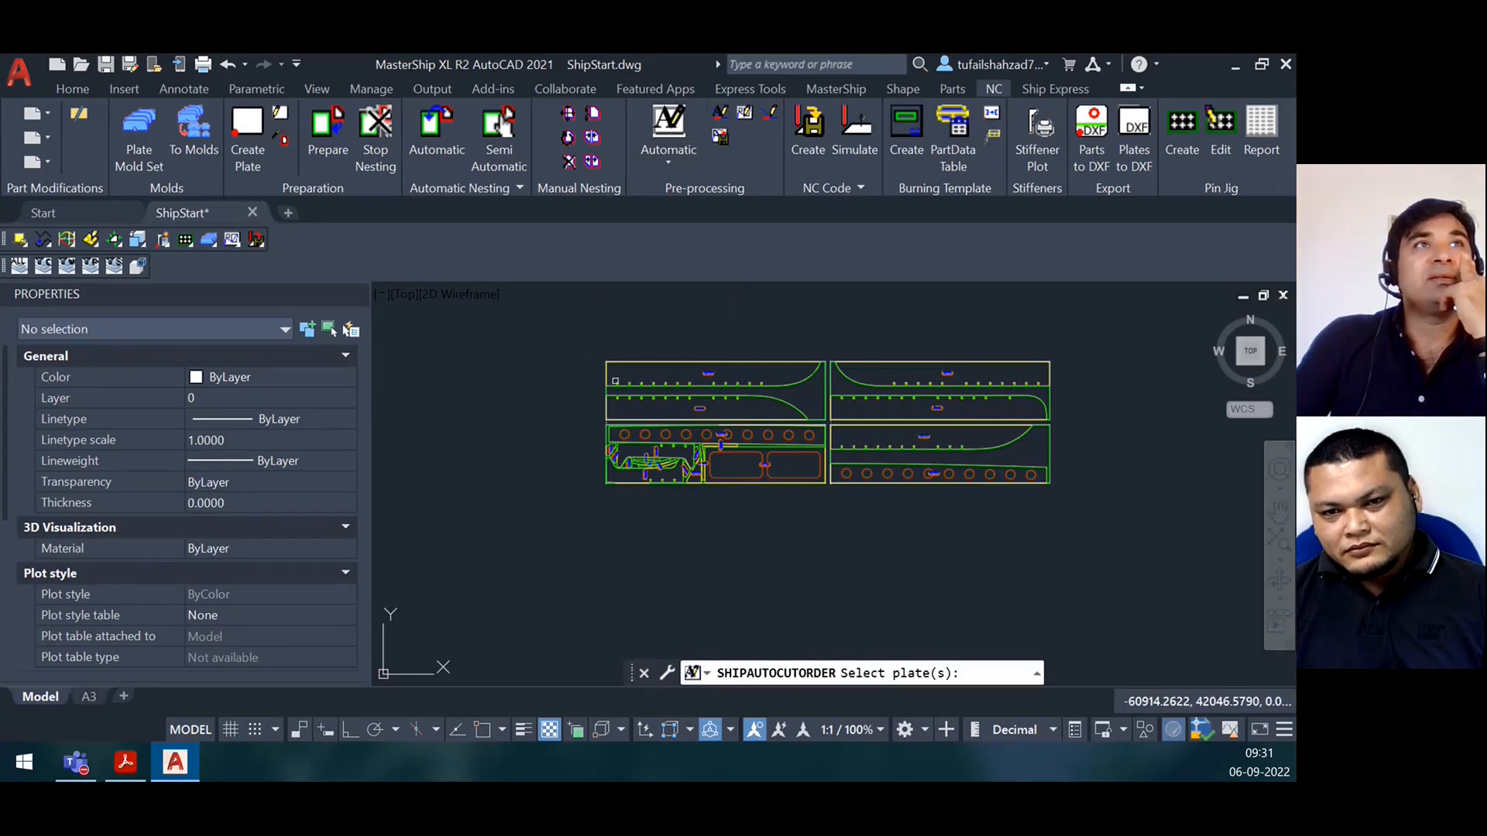
click(607, 399)
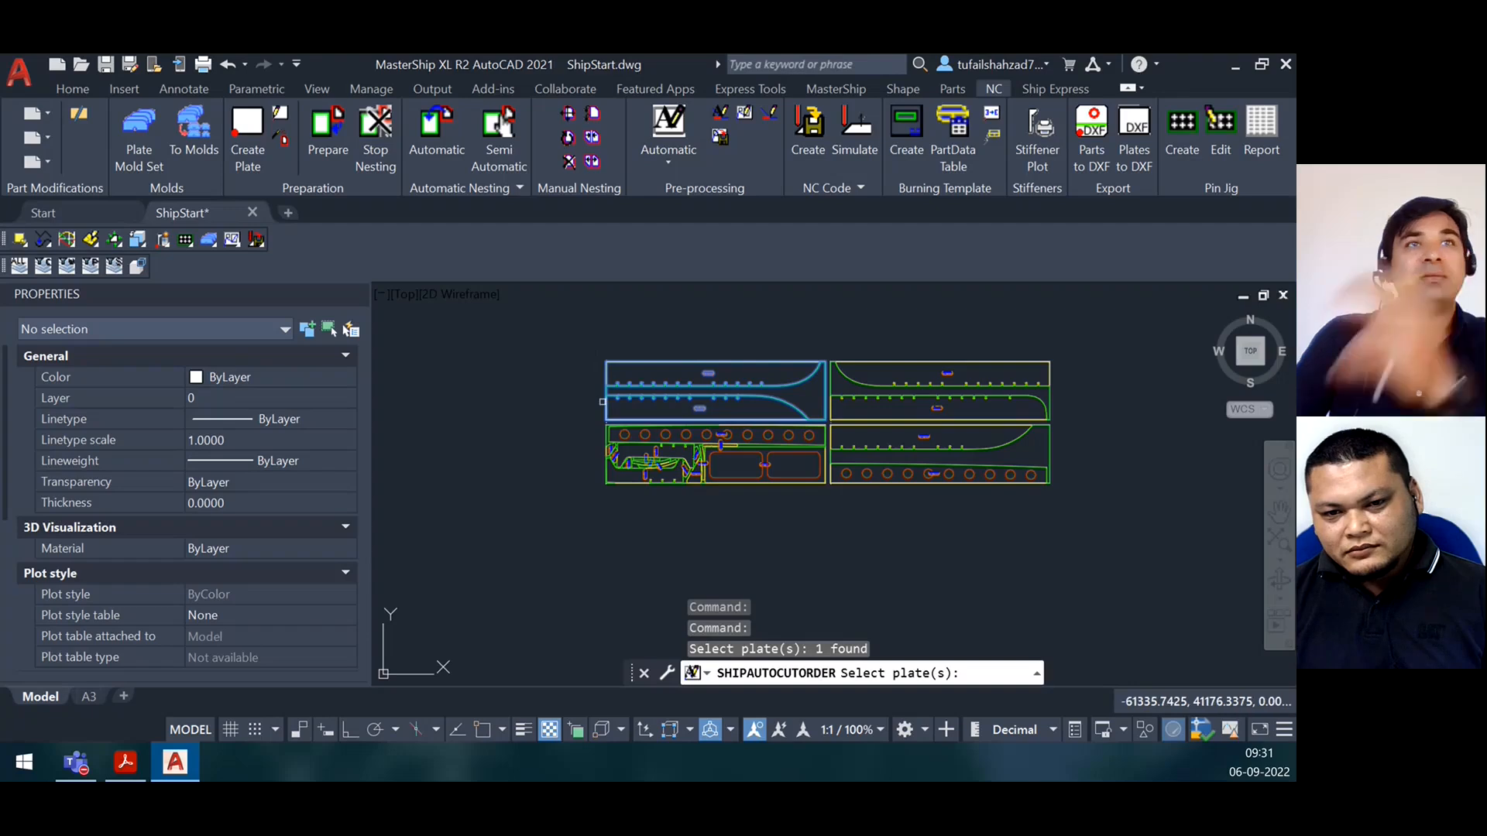
key(Return)
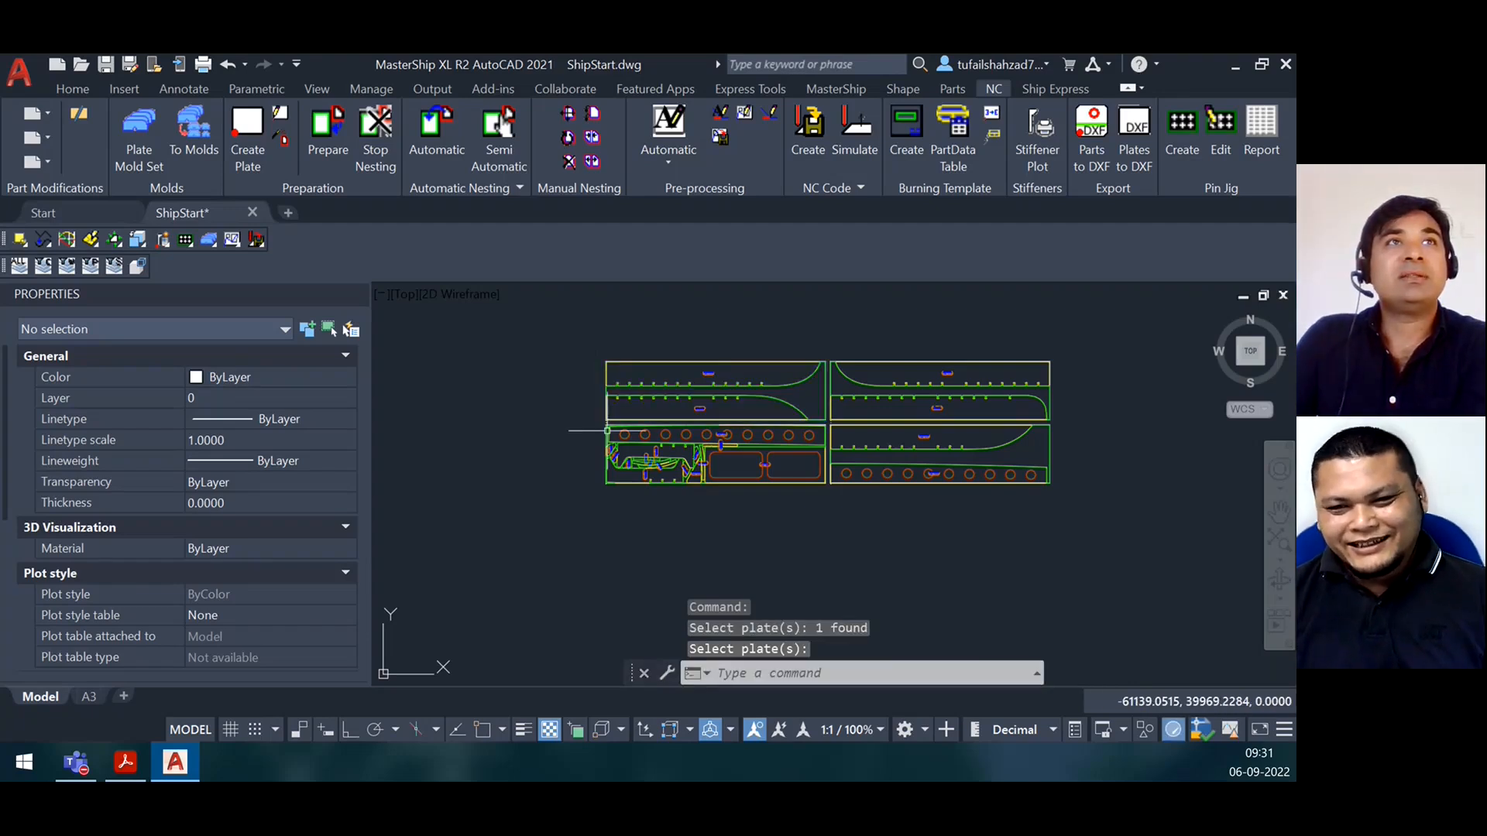
Examine the four nested plates up close, checking the part contours, plate edges and corners for cutting order marks
scroll(616, 457, up, 2)
scroll(620, 455, down, 2)
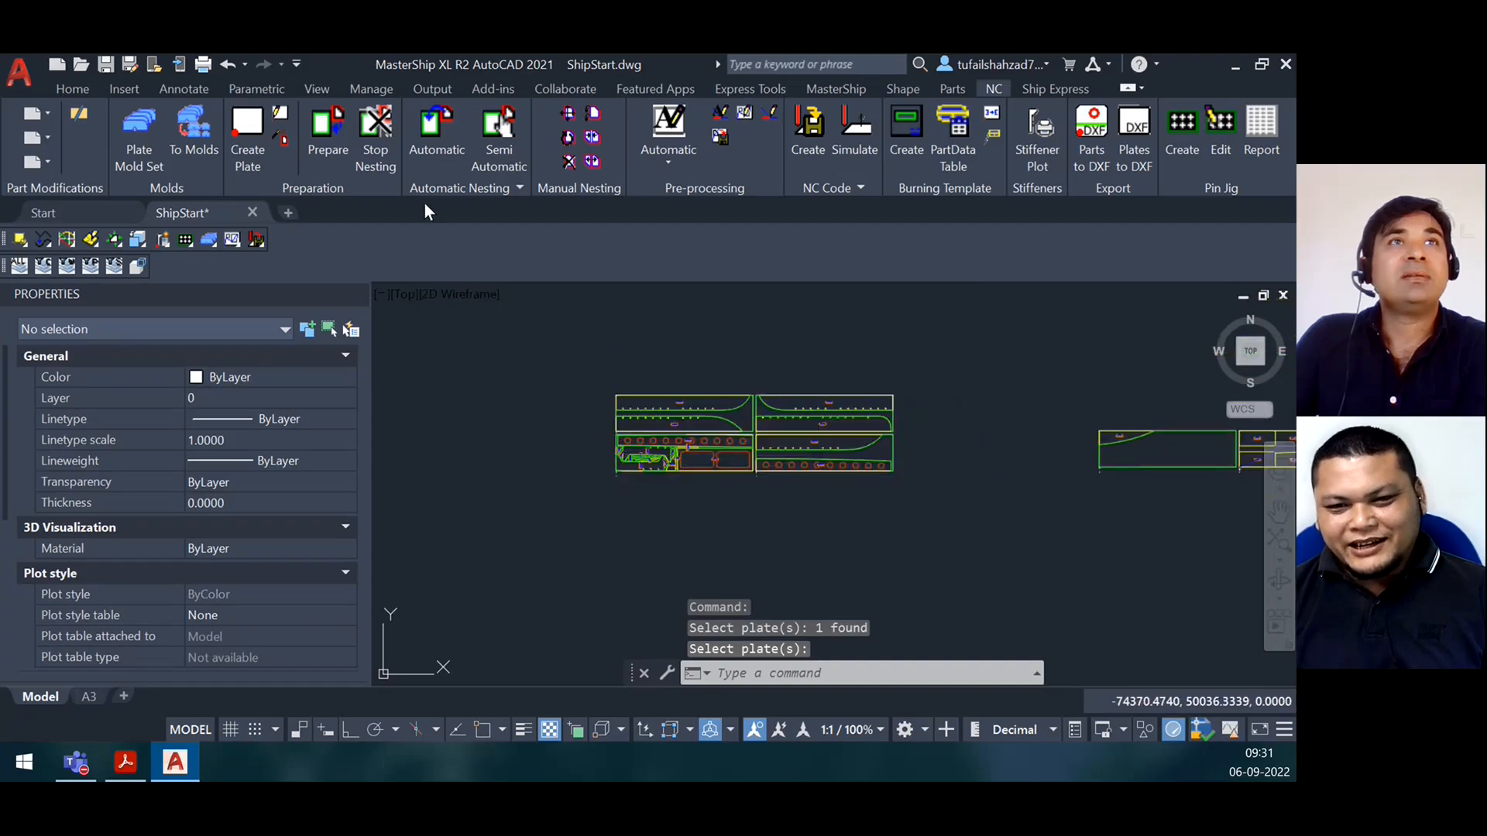
scroll(666, 422, up, 4)
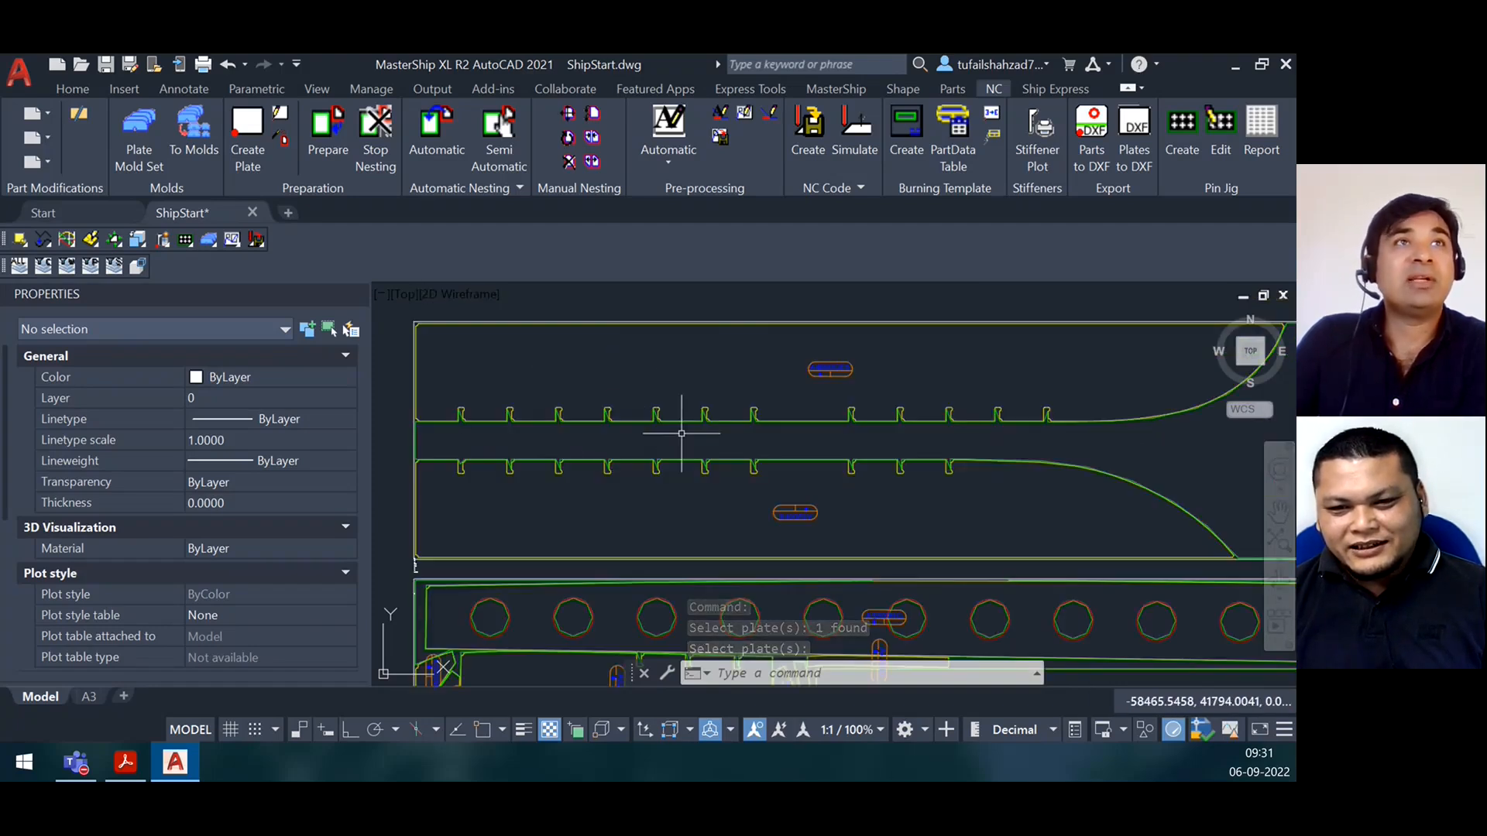
scroll(755, 516, down, 3)
middle_drag(849, 508, 528, 543)
scroll(867, 572, up, 4)
scroll(870, 571, down, 5)
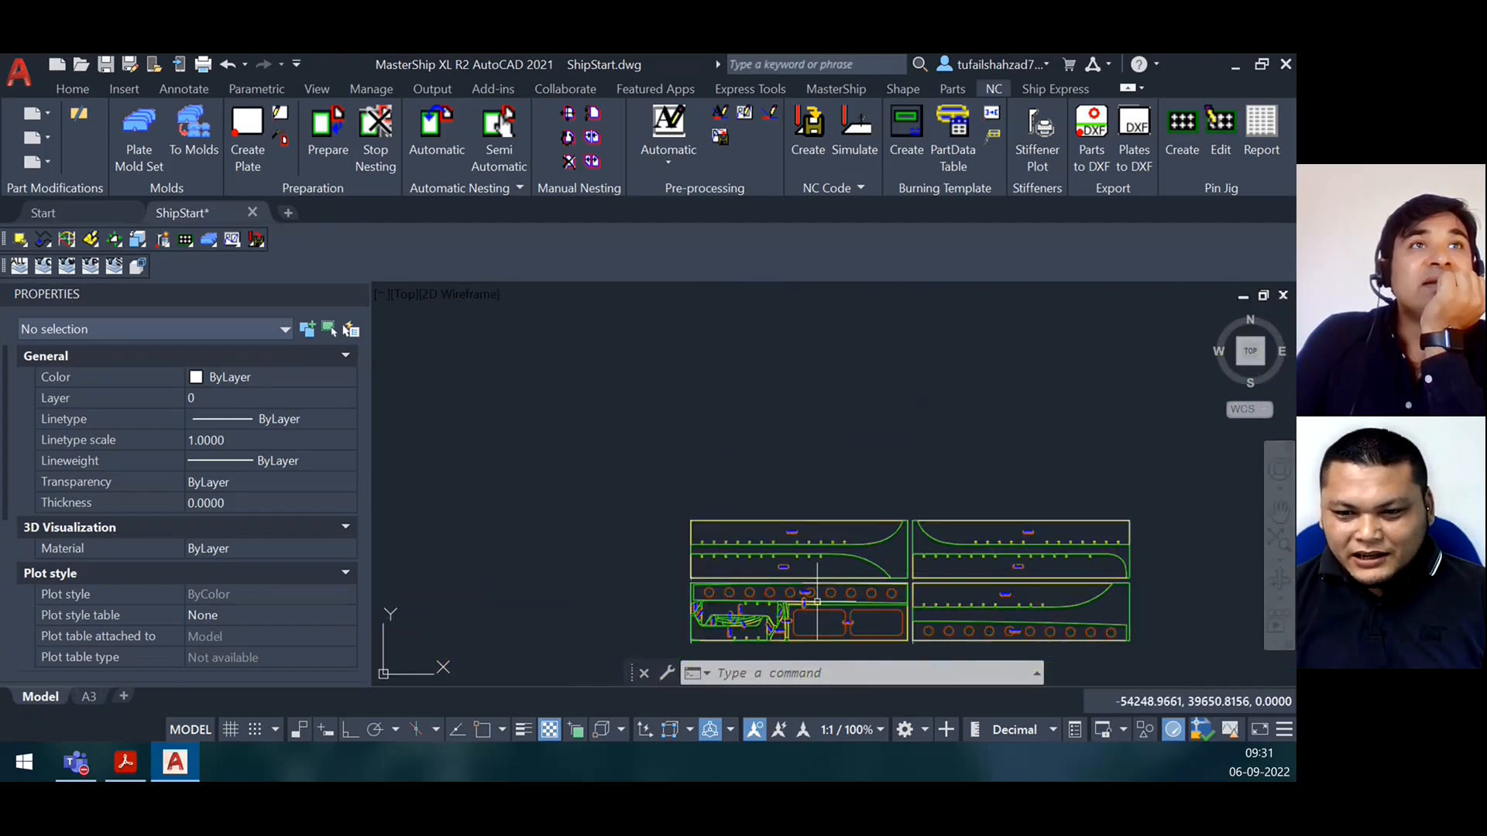
scroll(743, 608, up, 3)
scroll(752, 599, down, 6)
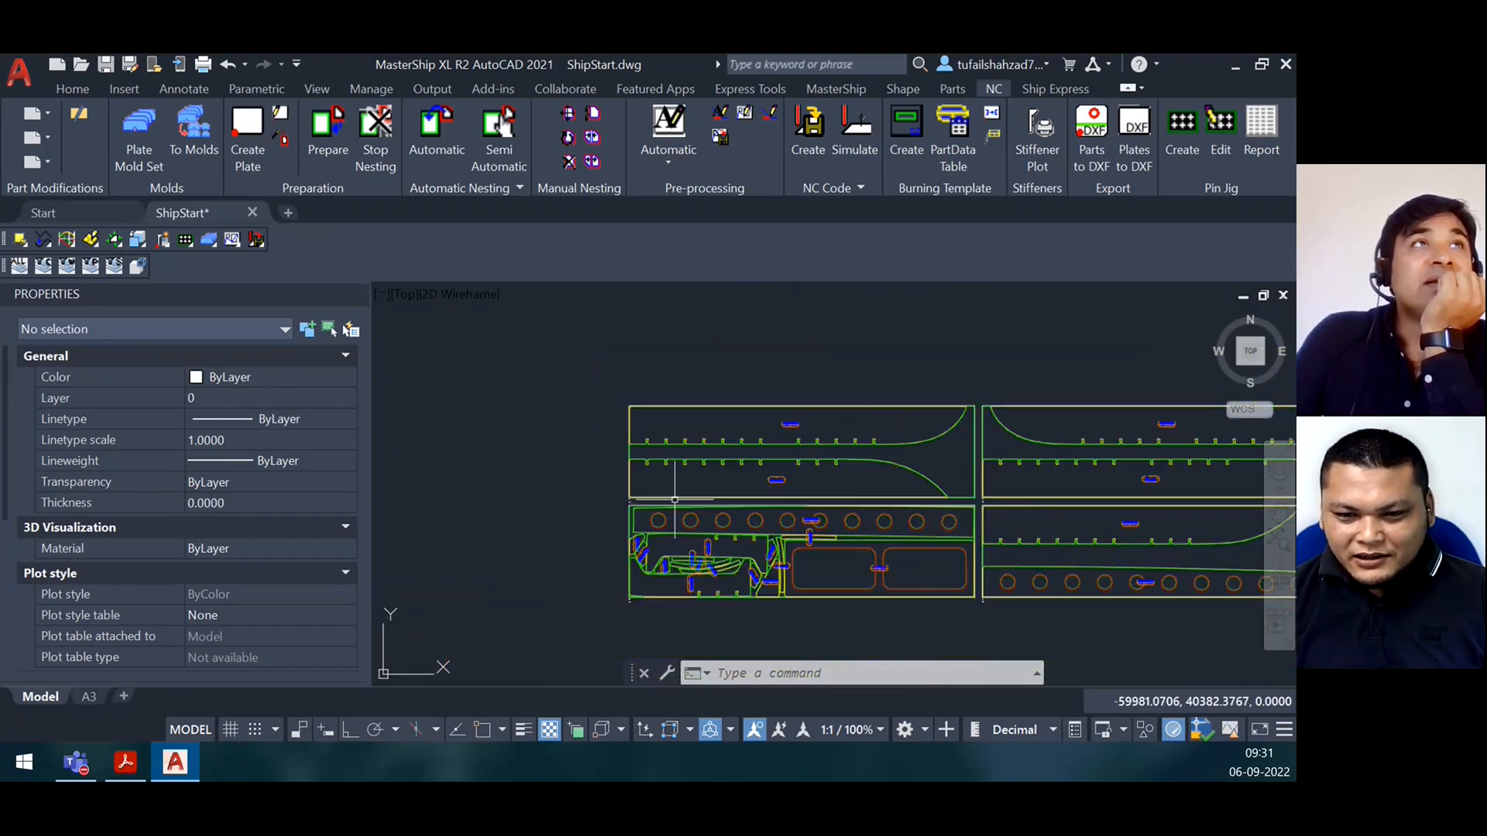
scroll(689, 470, down, 2)
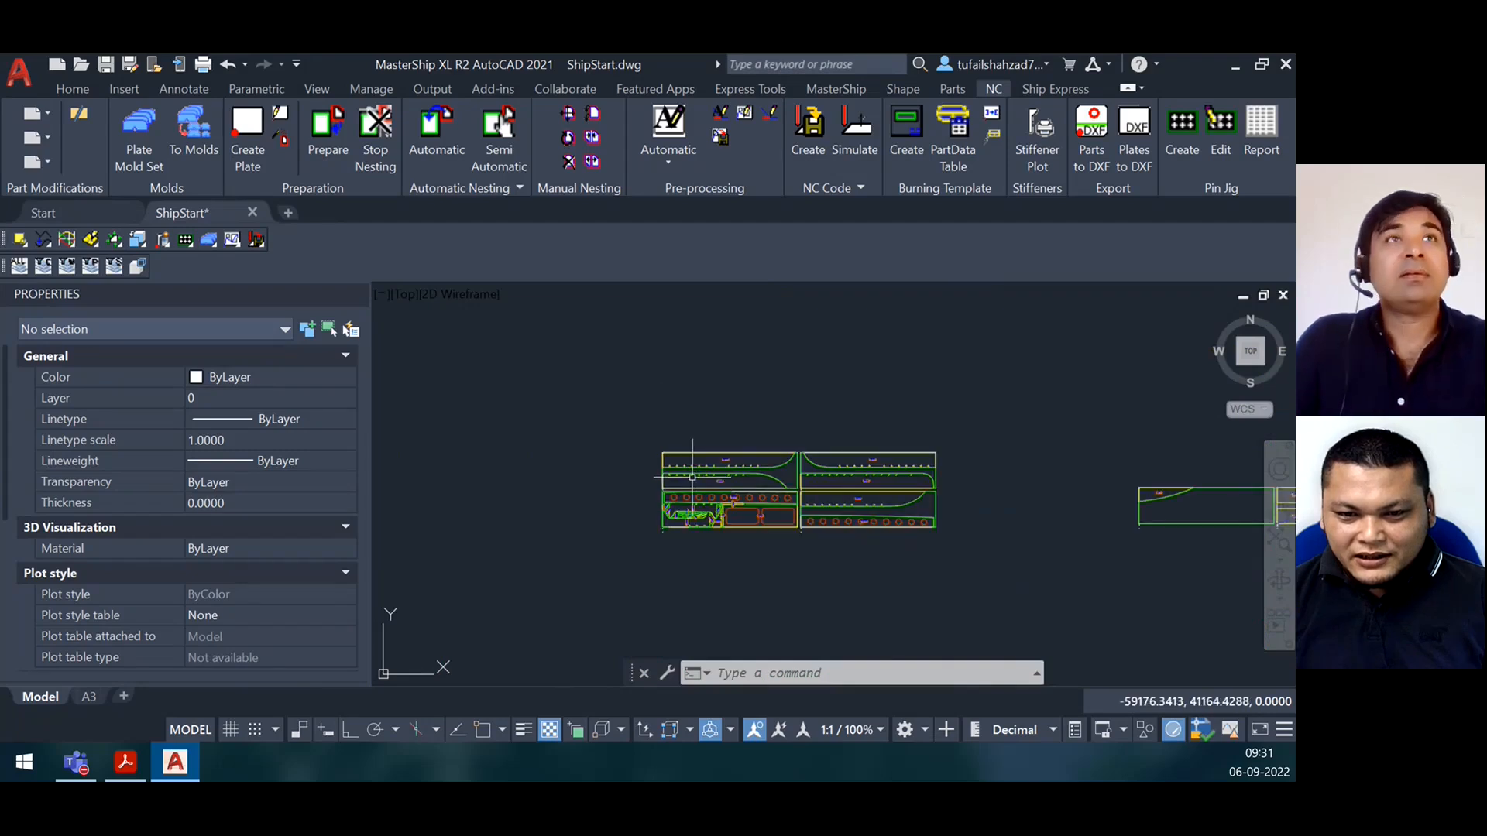
key(Escape)
key(Escape)
key(Escape)
scroll(690, 478, up, 6)
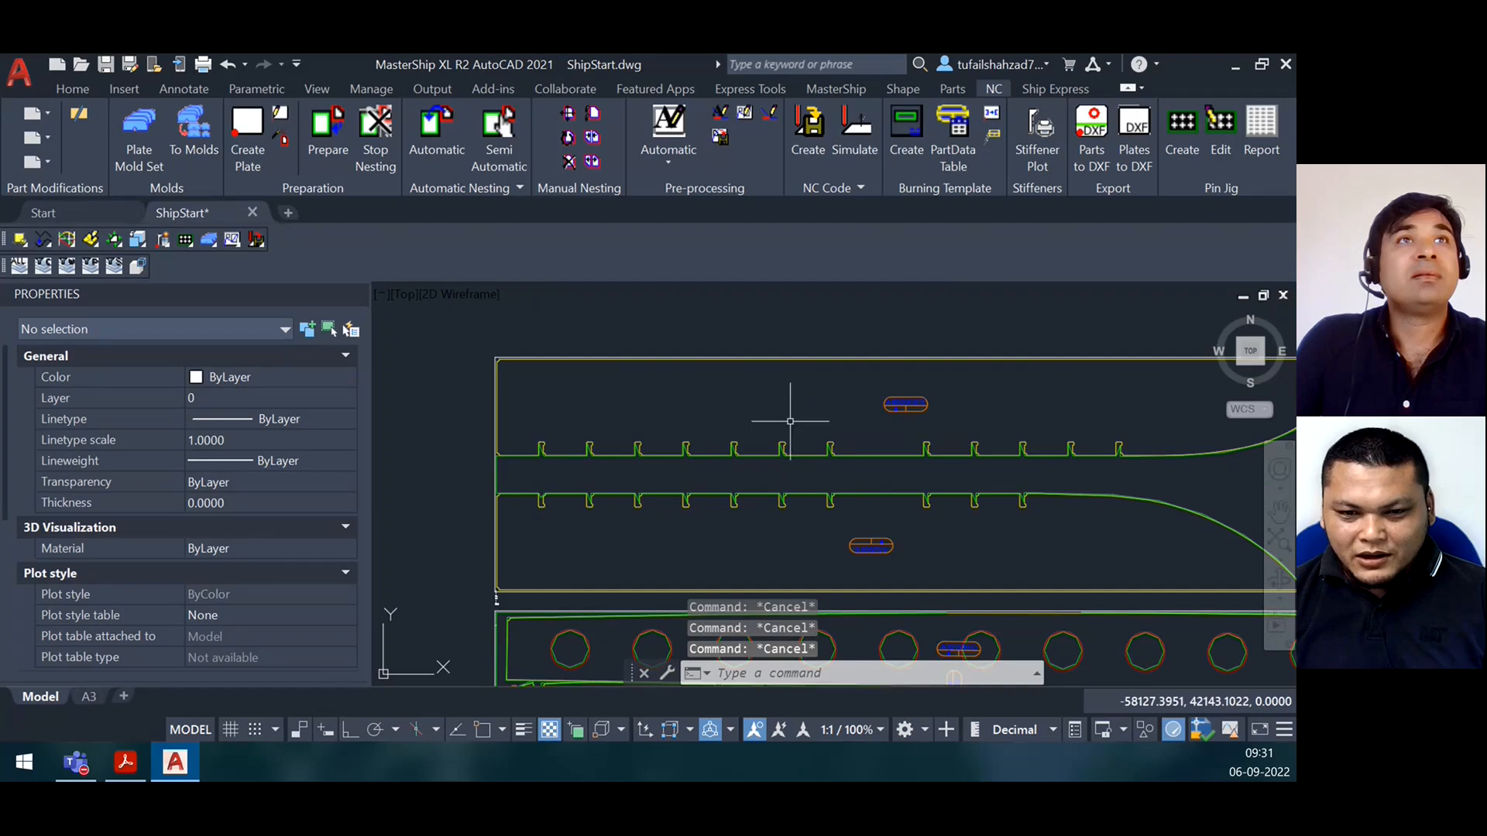
click(762, 453)
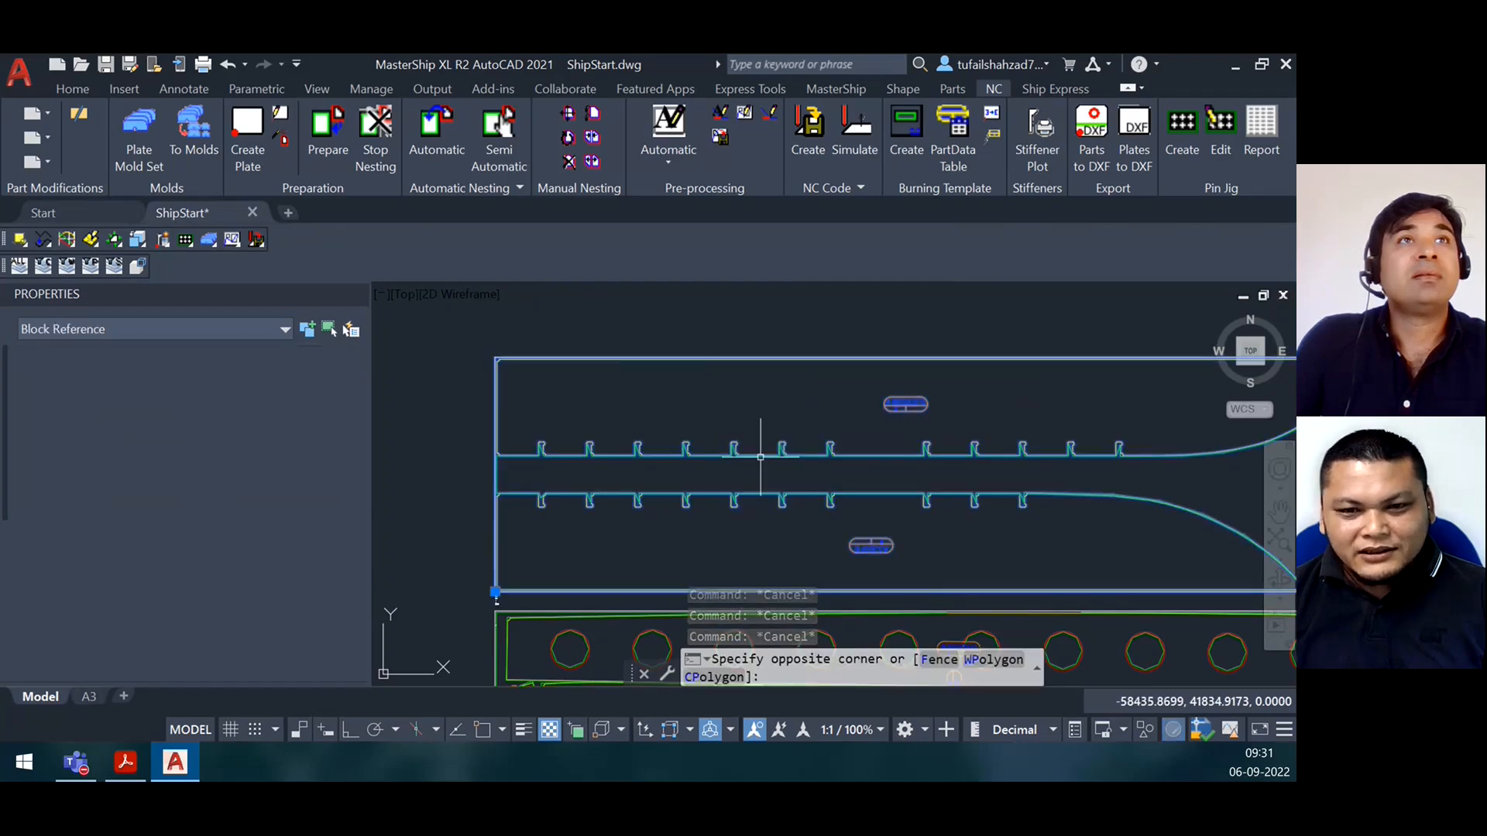
key(Escape)
scroll(755, 460, down, 4)
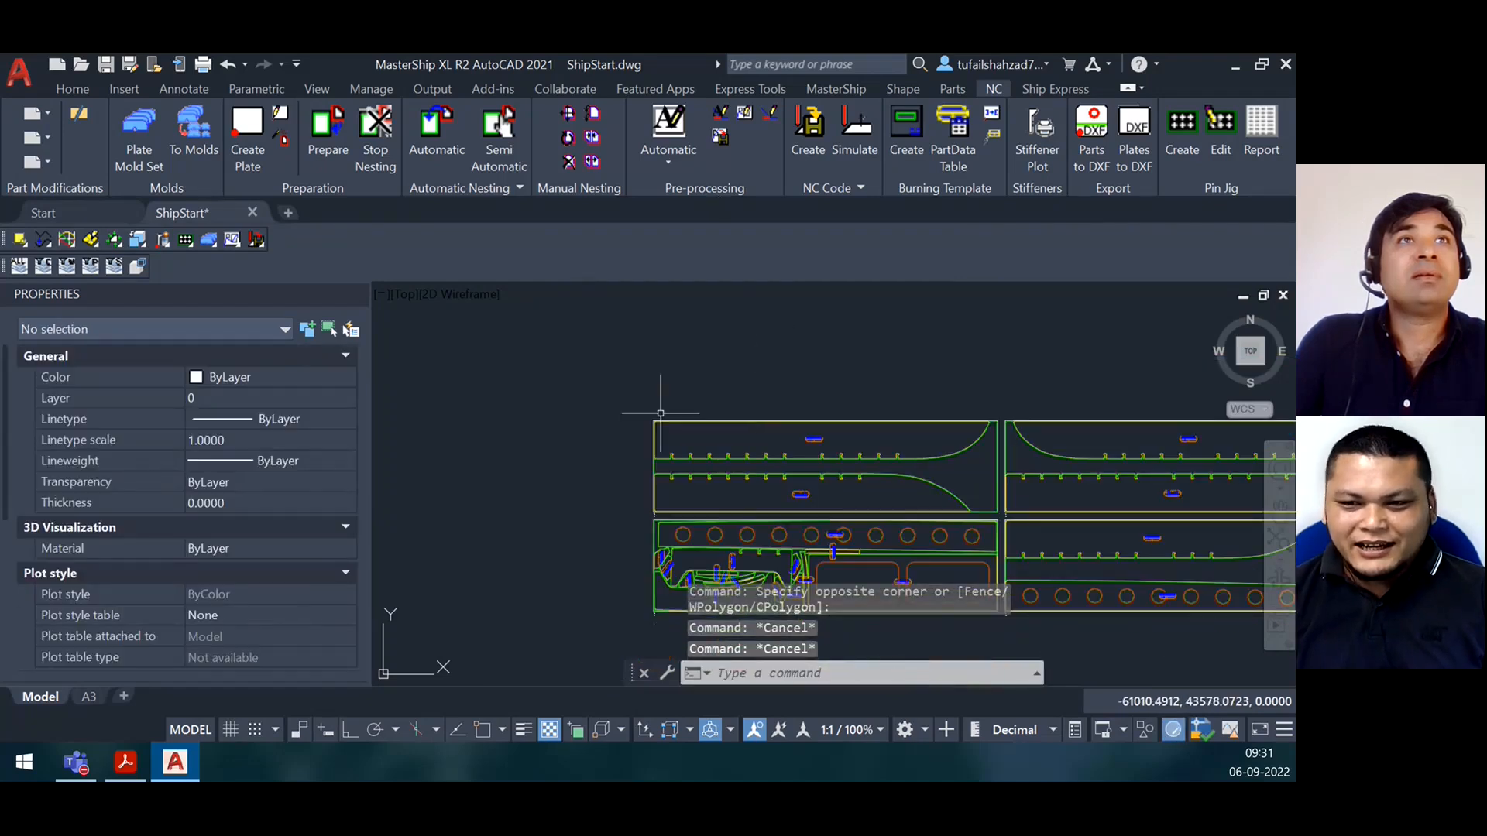
scroll(662, 425, up, 6)
scroll(632, 553, down, 4)
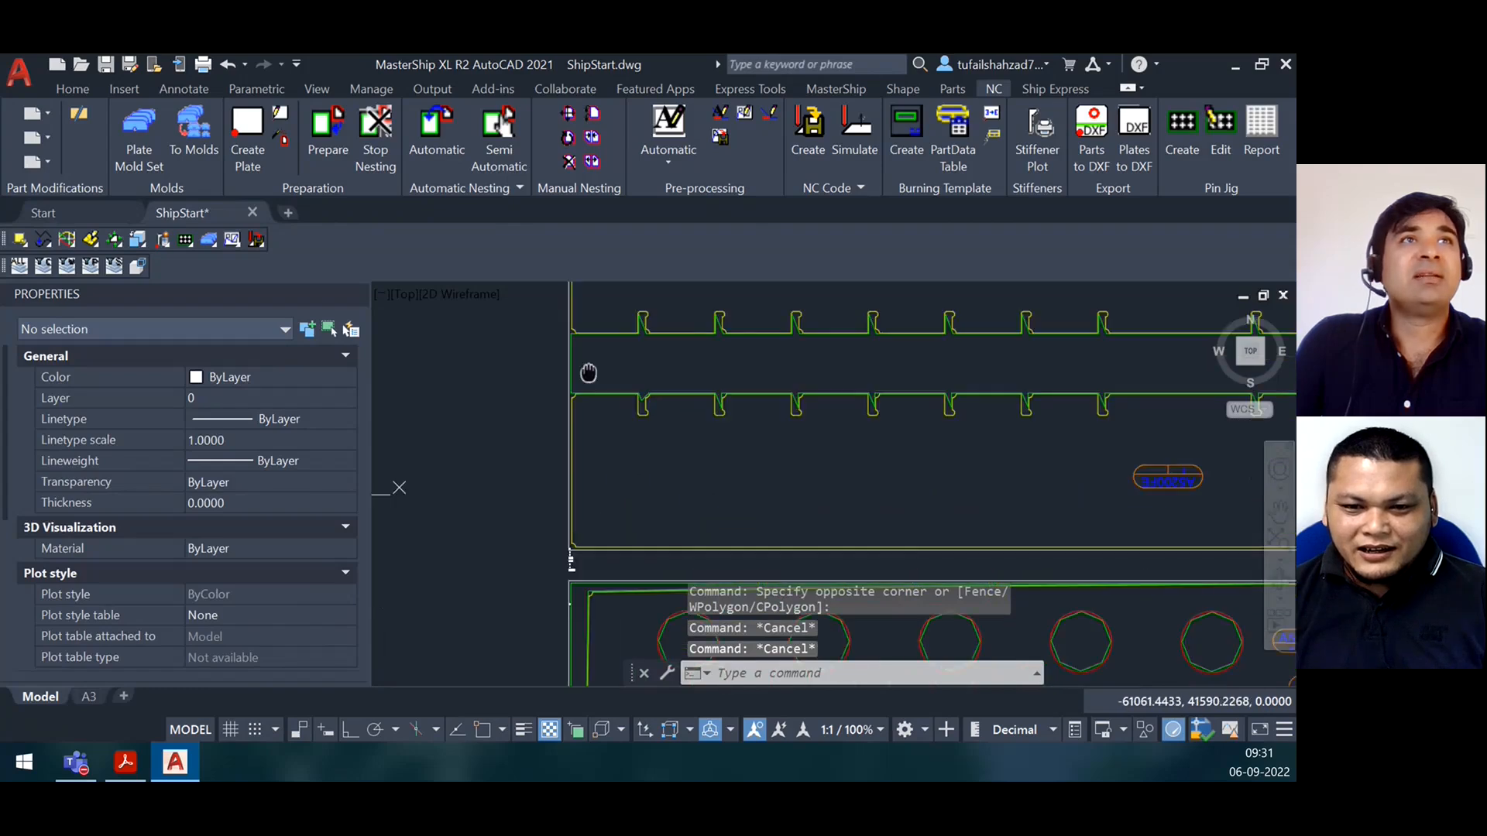
scroll(564, 534, up, 4)
scroll(564, 538, down, 5)
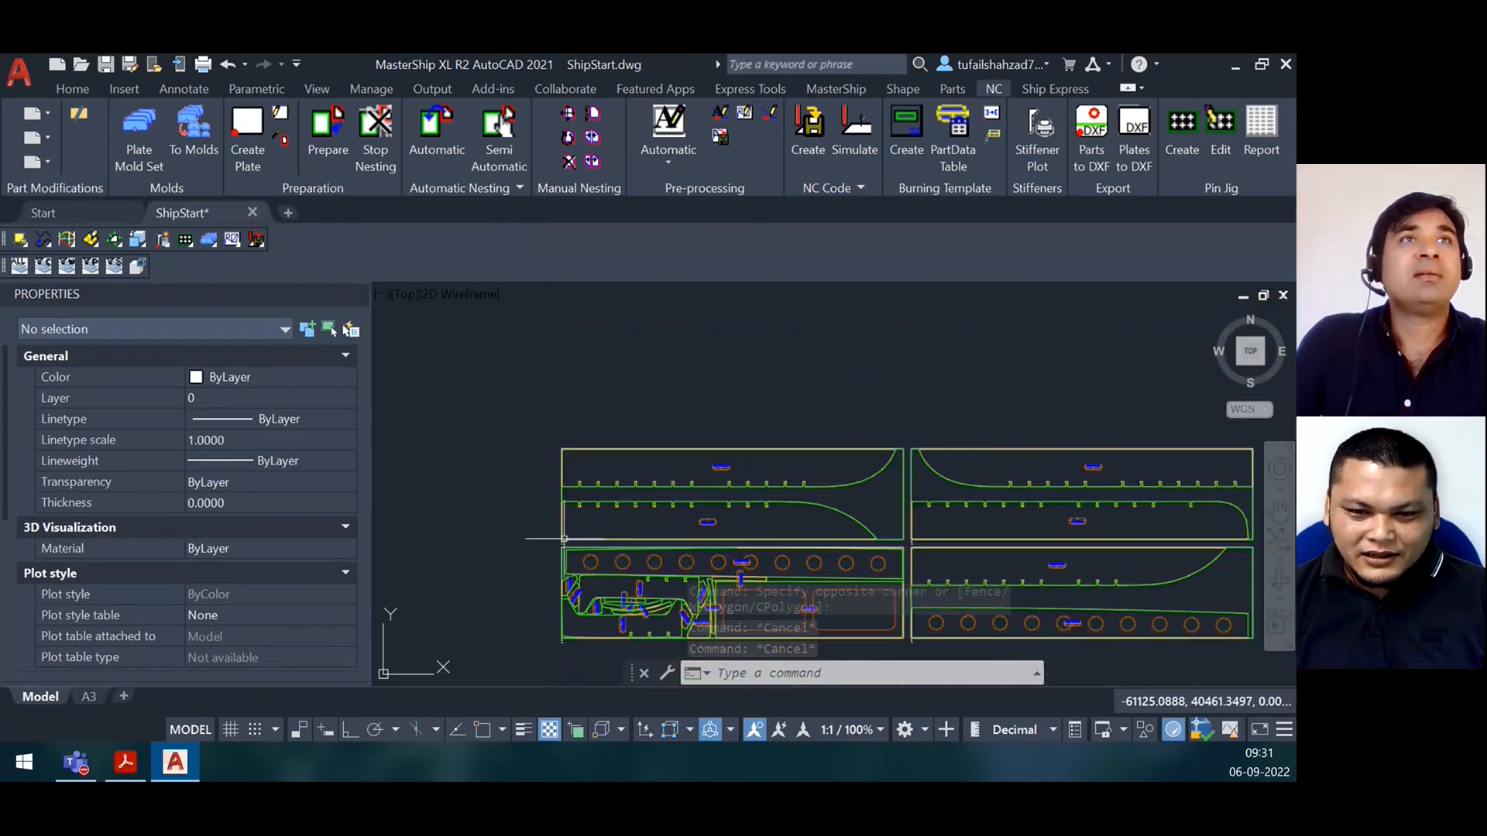
scroll(860, 527, up, 2)
scroll(888, 604, up, 5)
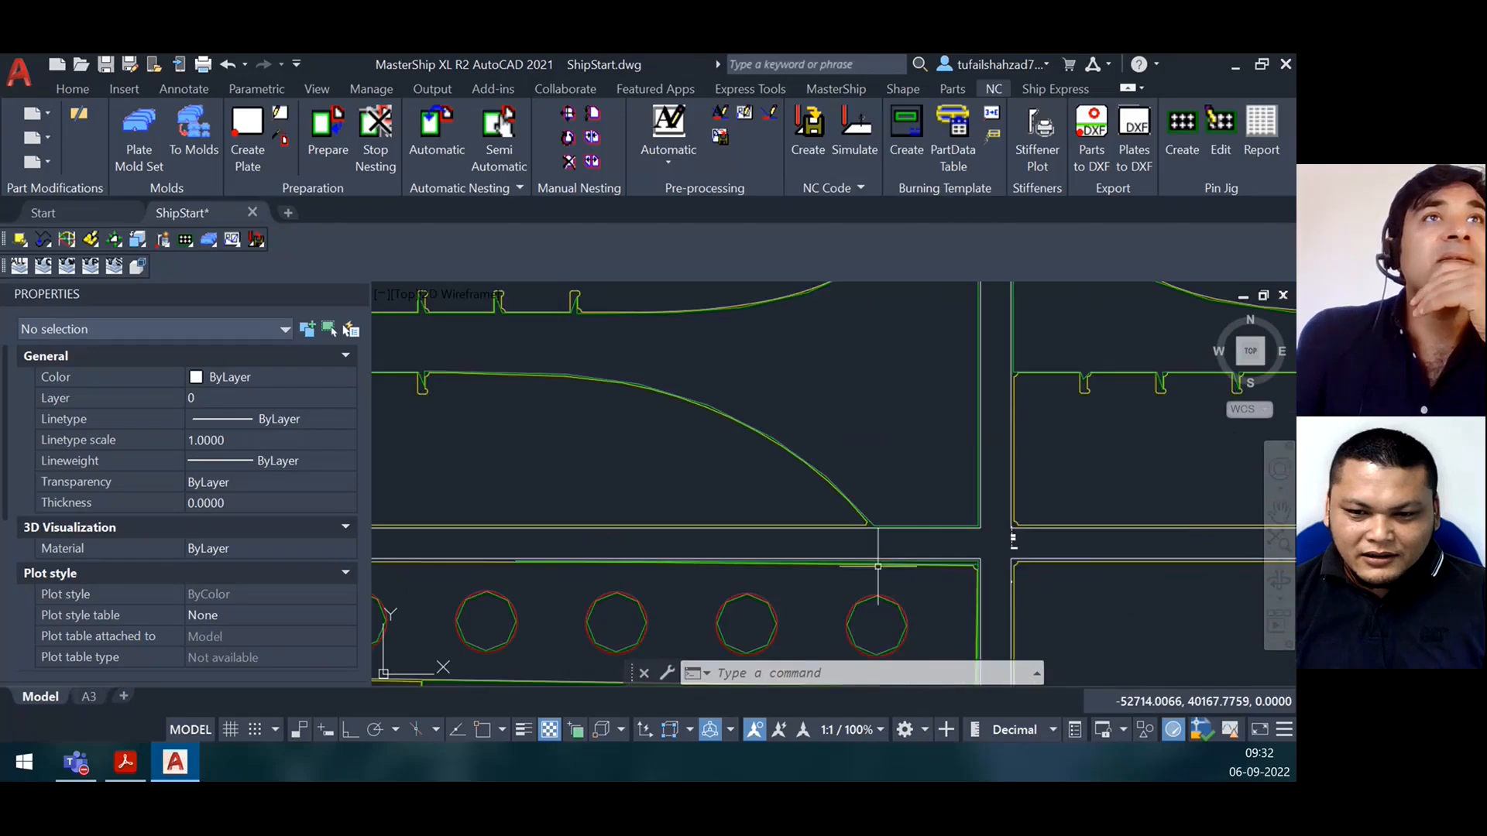
scroll(860, 502, down, 8)
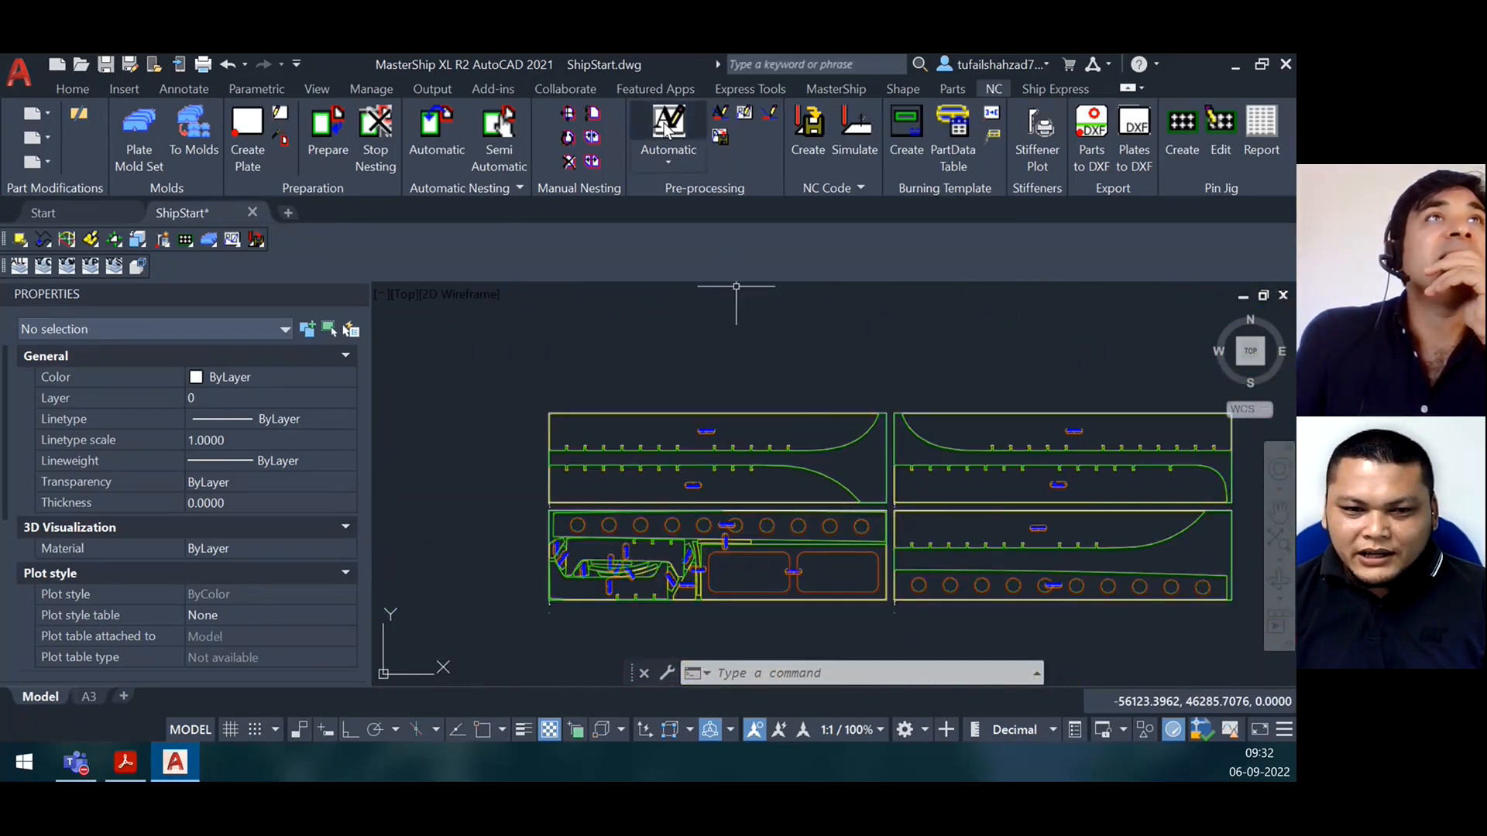
Stop nesting to remove all nest contours and recover the original parts
key(Escape)
key(Escape)
key(Escape)
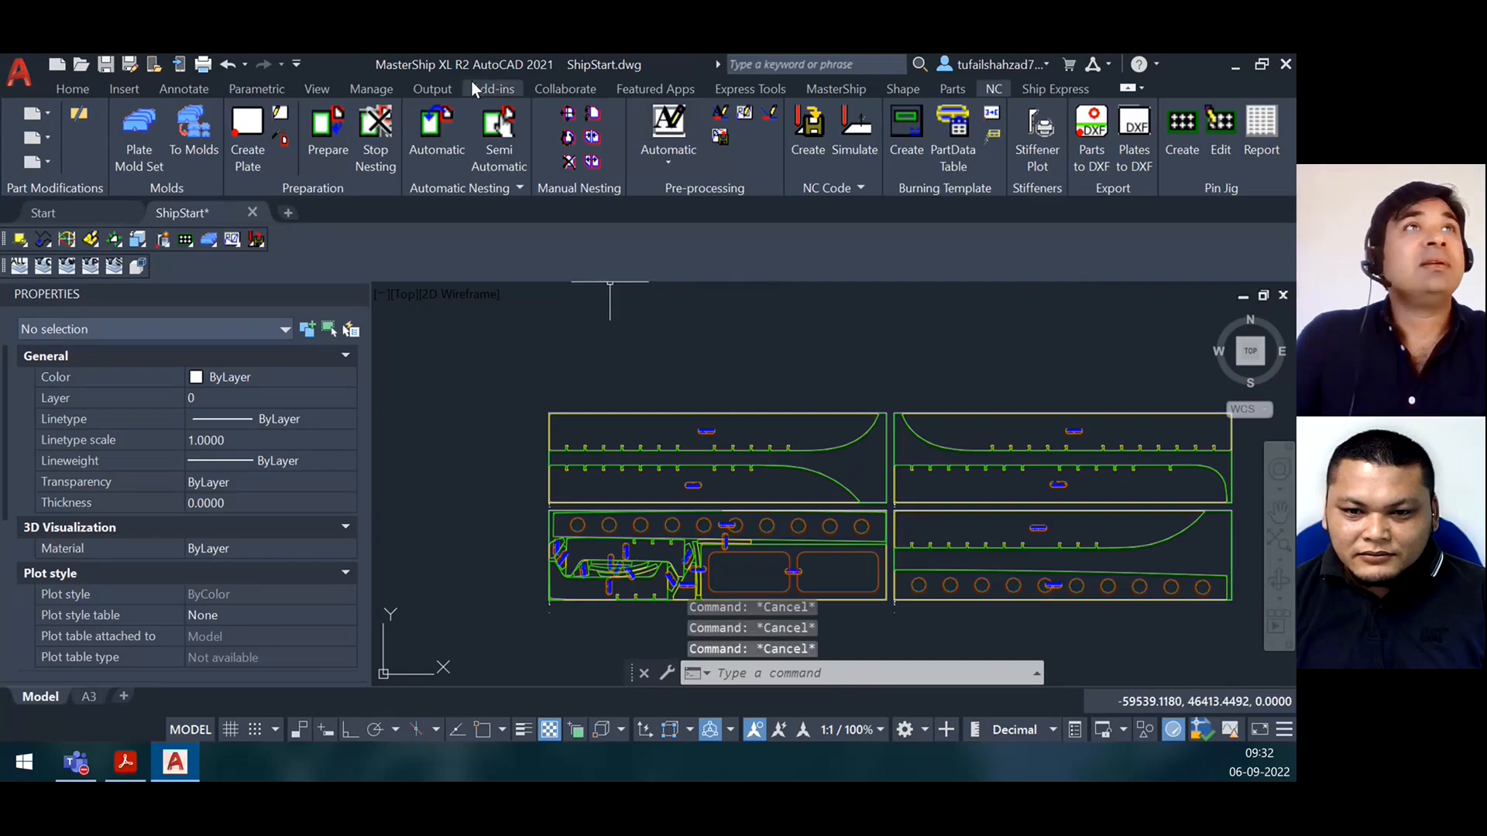
click(376, 139)
Examine the recovered part contours and notches on the four plates, focusing on the upper-left plate
scroll(643, 451, up, 5)
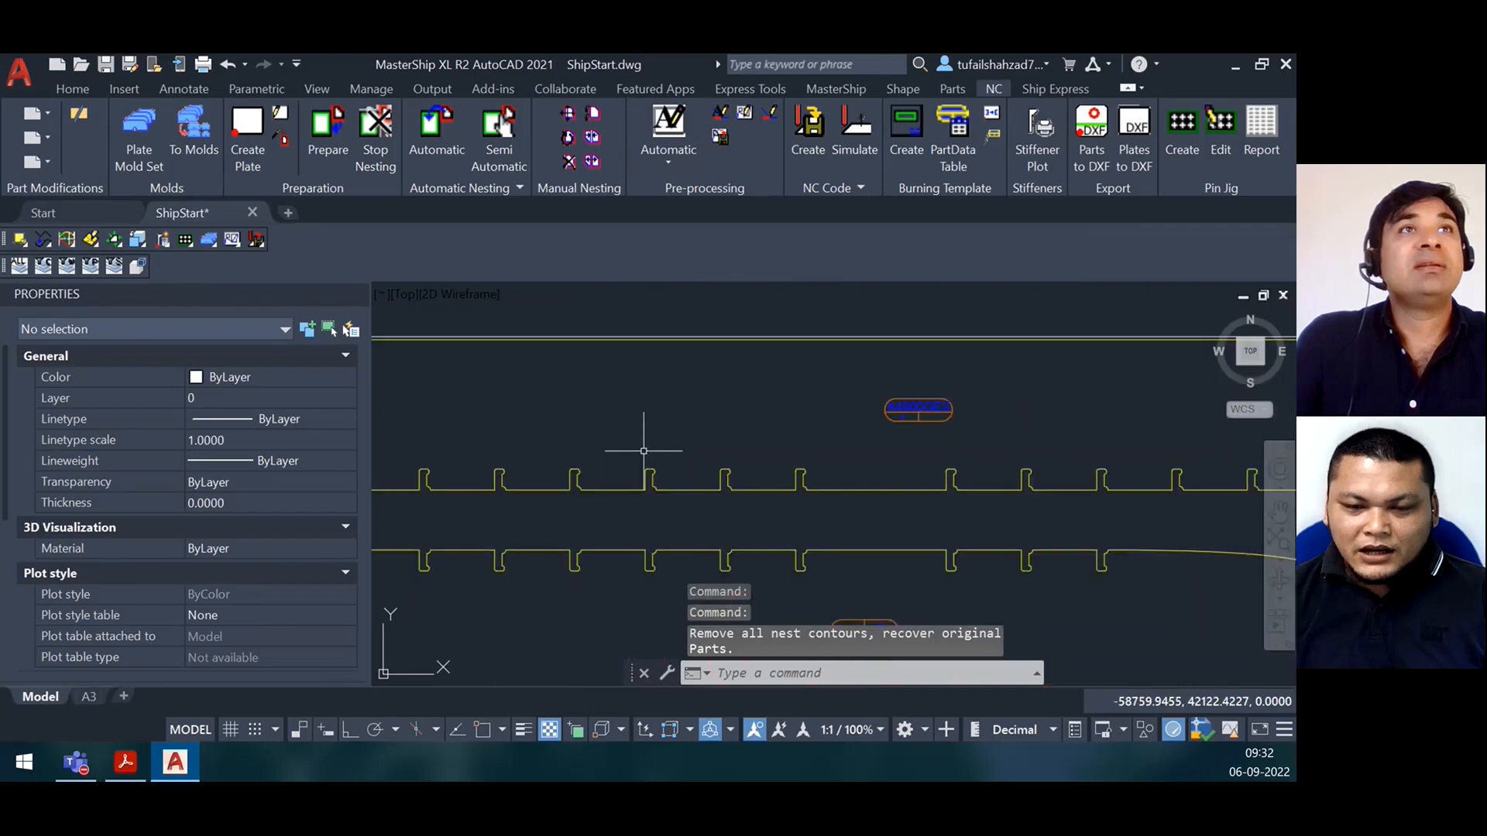
scroll(643, 450, down, 5)
scroll(687, 465, up, 4)
scroll(699, 467, down, 2)
scroll(699, 467, down, 3)
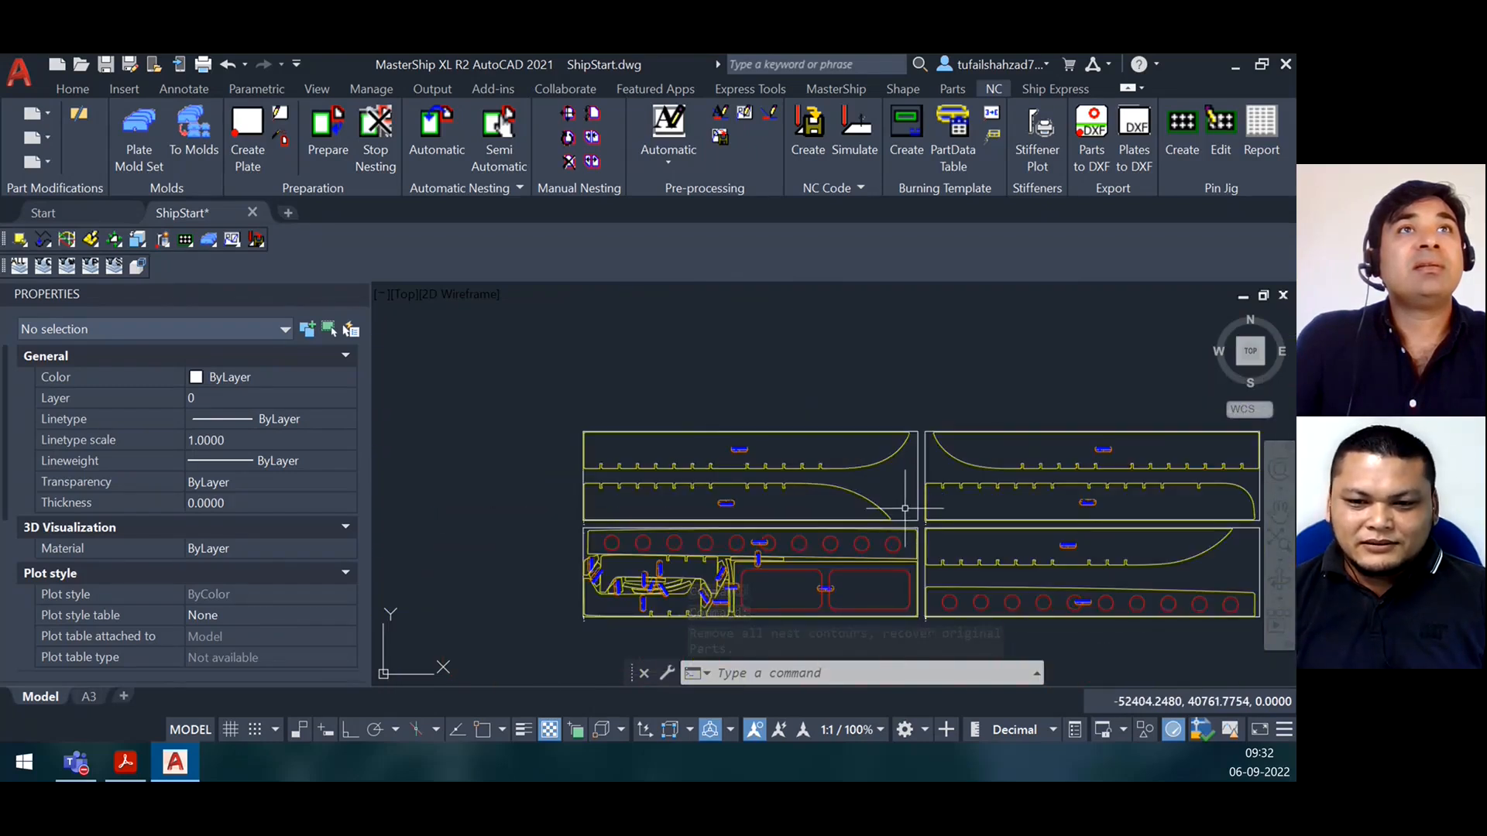
scroll(877, 509, up, 5)
scroll(670, 486, down, 5)
scroll(670, 498, up, 5)
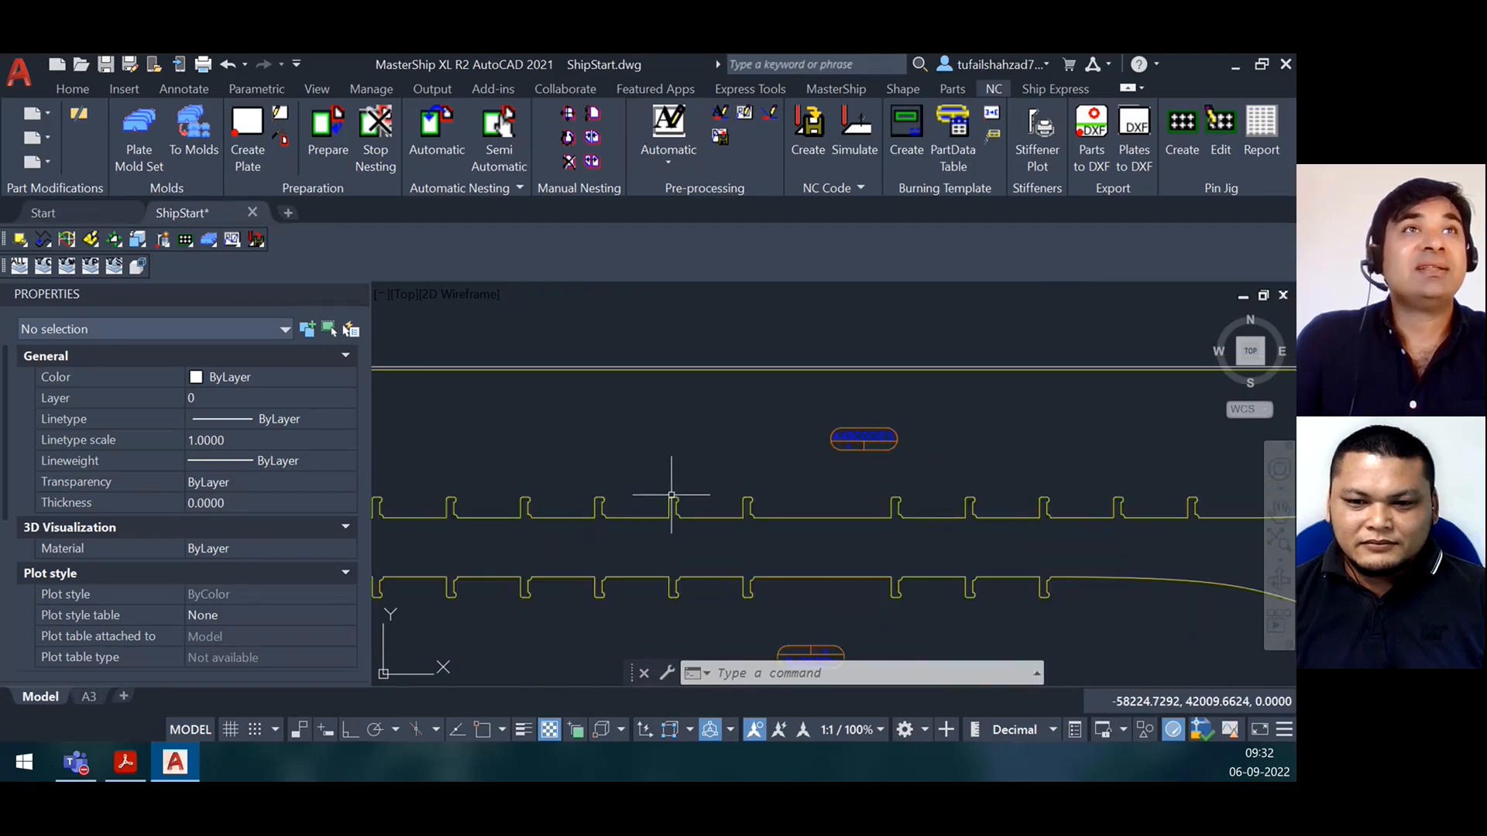
scroll(671, 495, down, 5)
scroll(627, 483, up, 4)
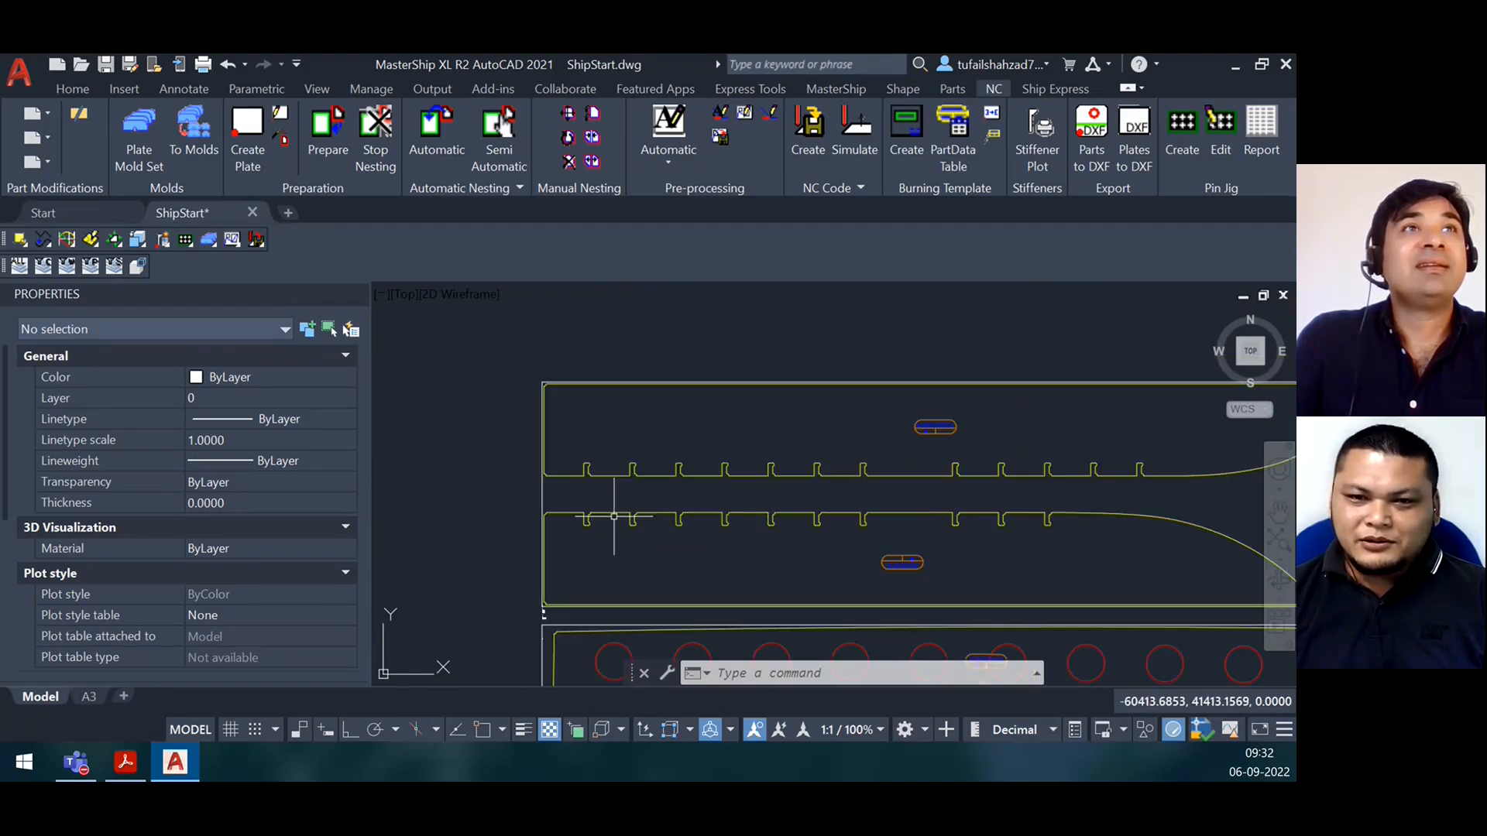
Generate the automatic cutting order for the upper-left plate with the original part contours
click(669, 144)
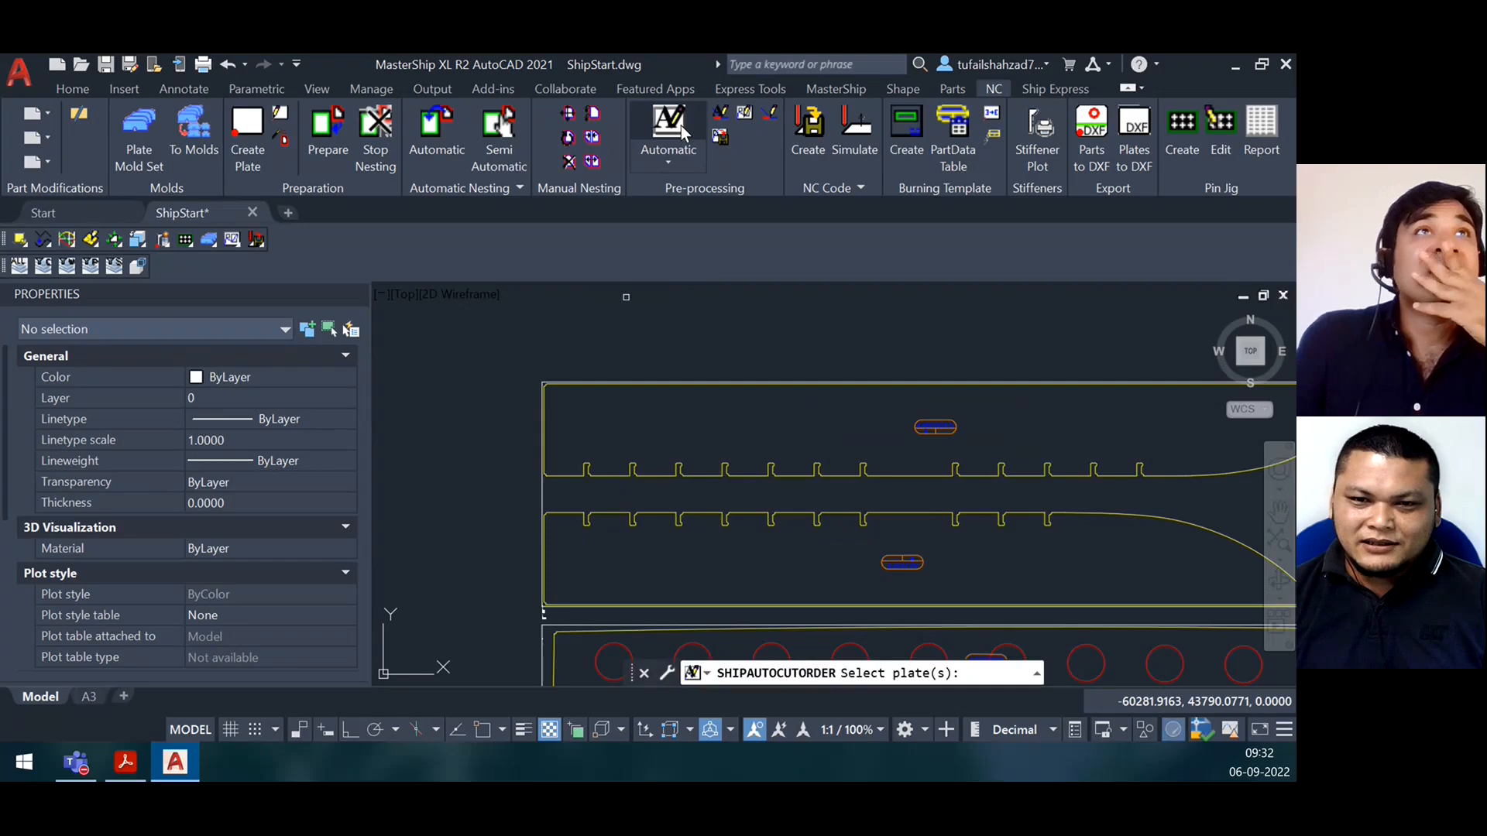
click(542, 494)
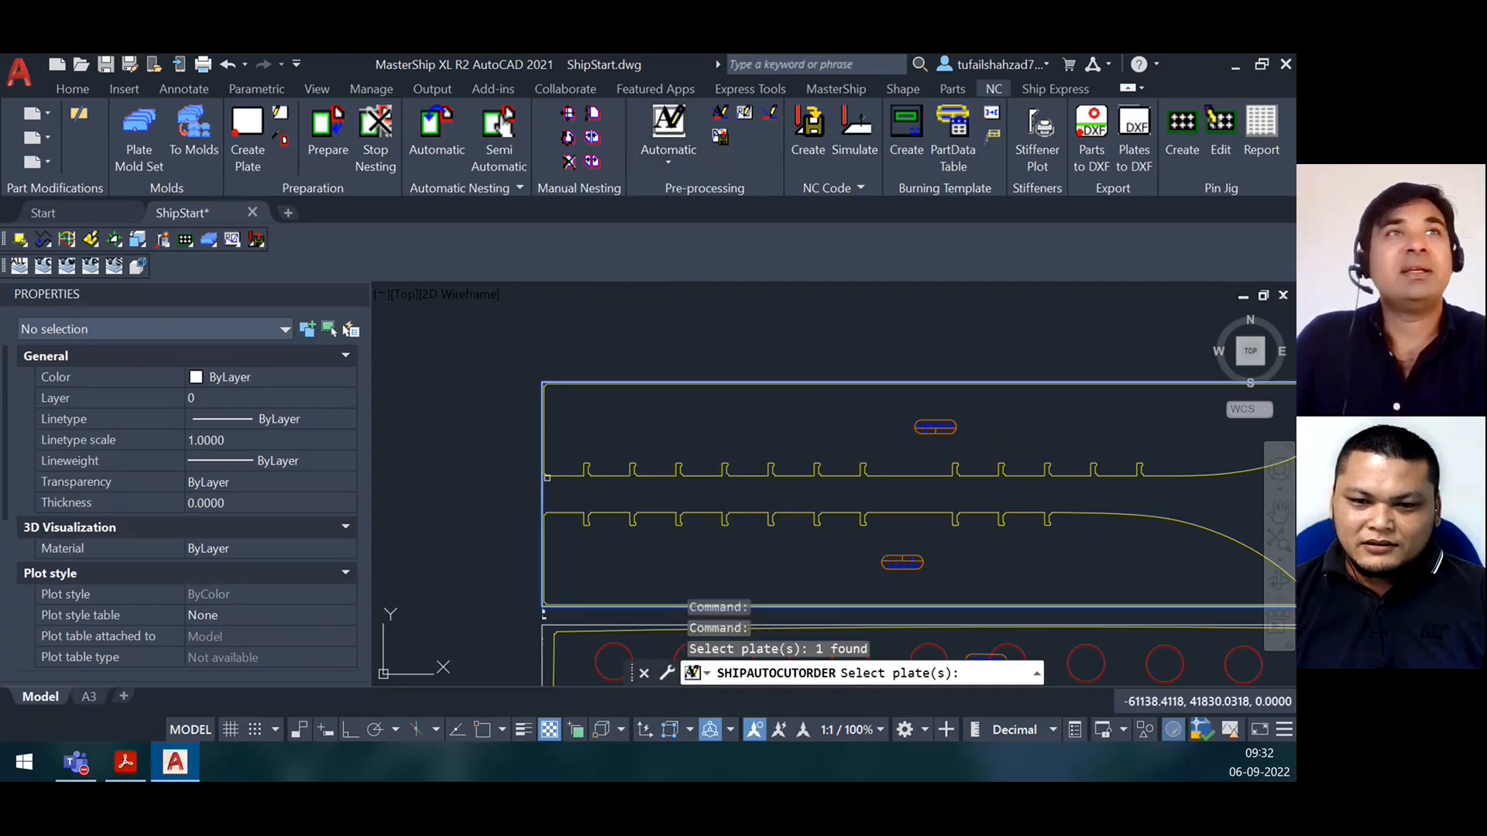
key(Return)
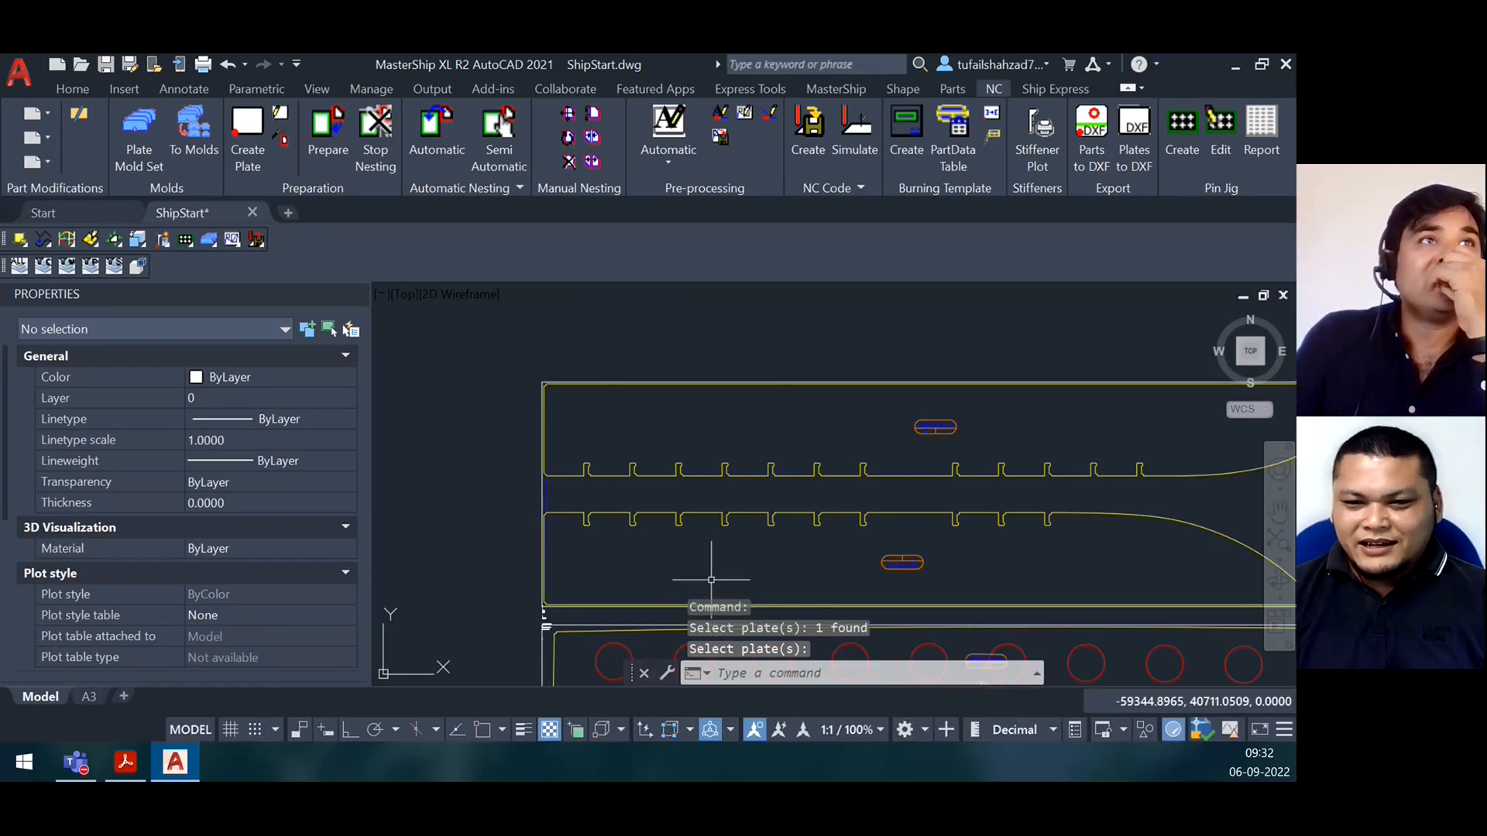
Generate the automatic cutting order for the lower-right plate of the four nested plates
scroll(542, 498, up, 5)
scroll(607, 496, down, 8)
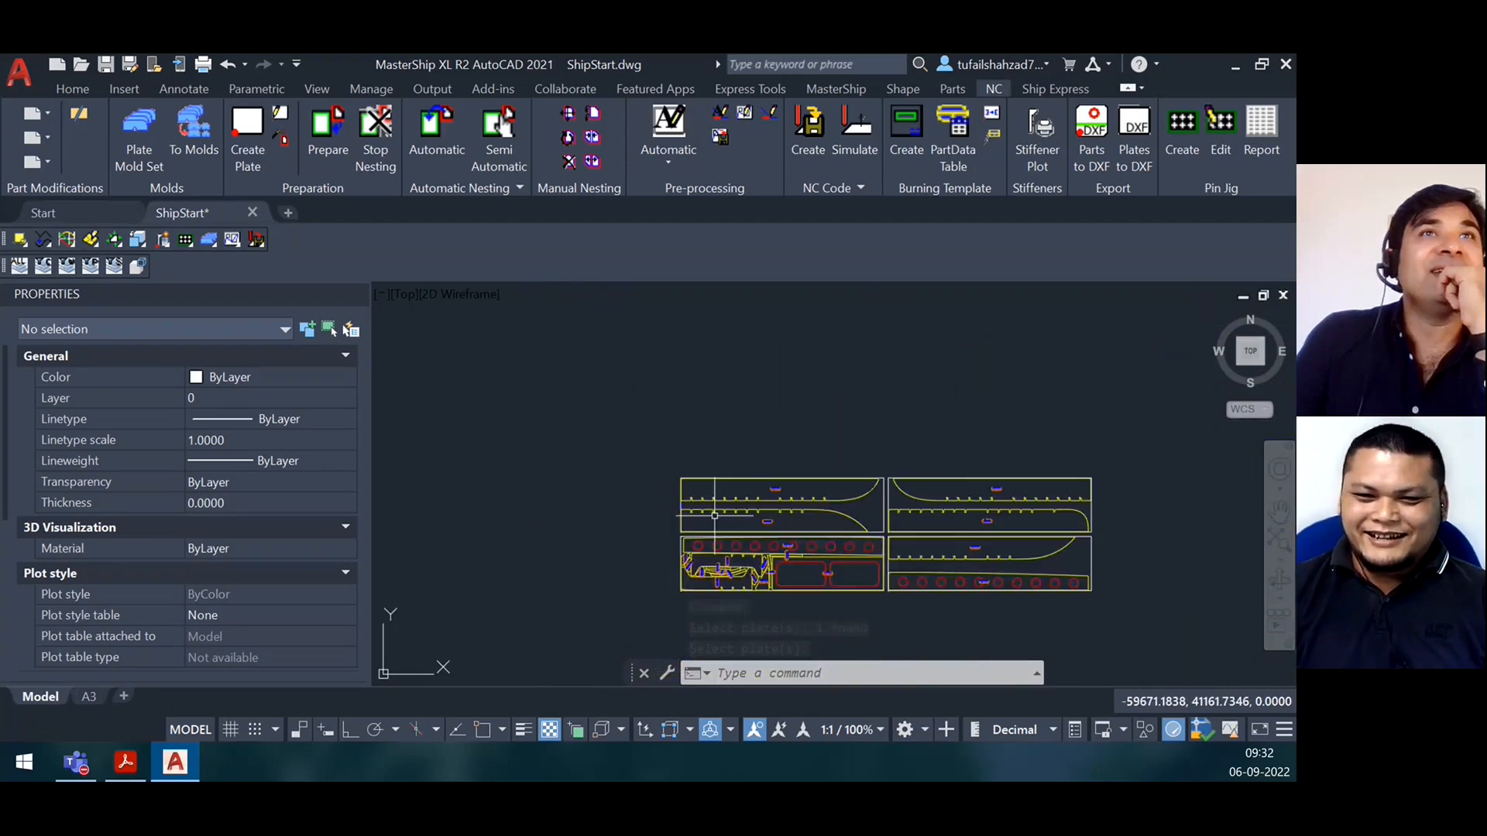
scroll(919, 532, up, 4)
scroll(763, 507, down, 6)
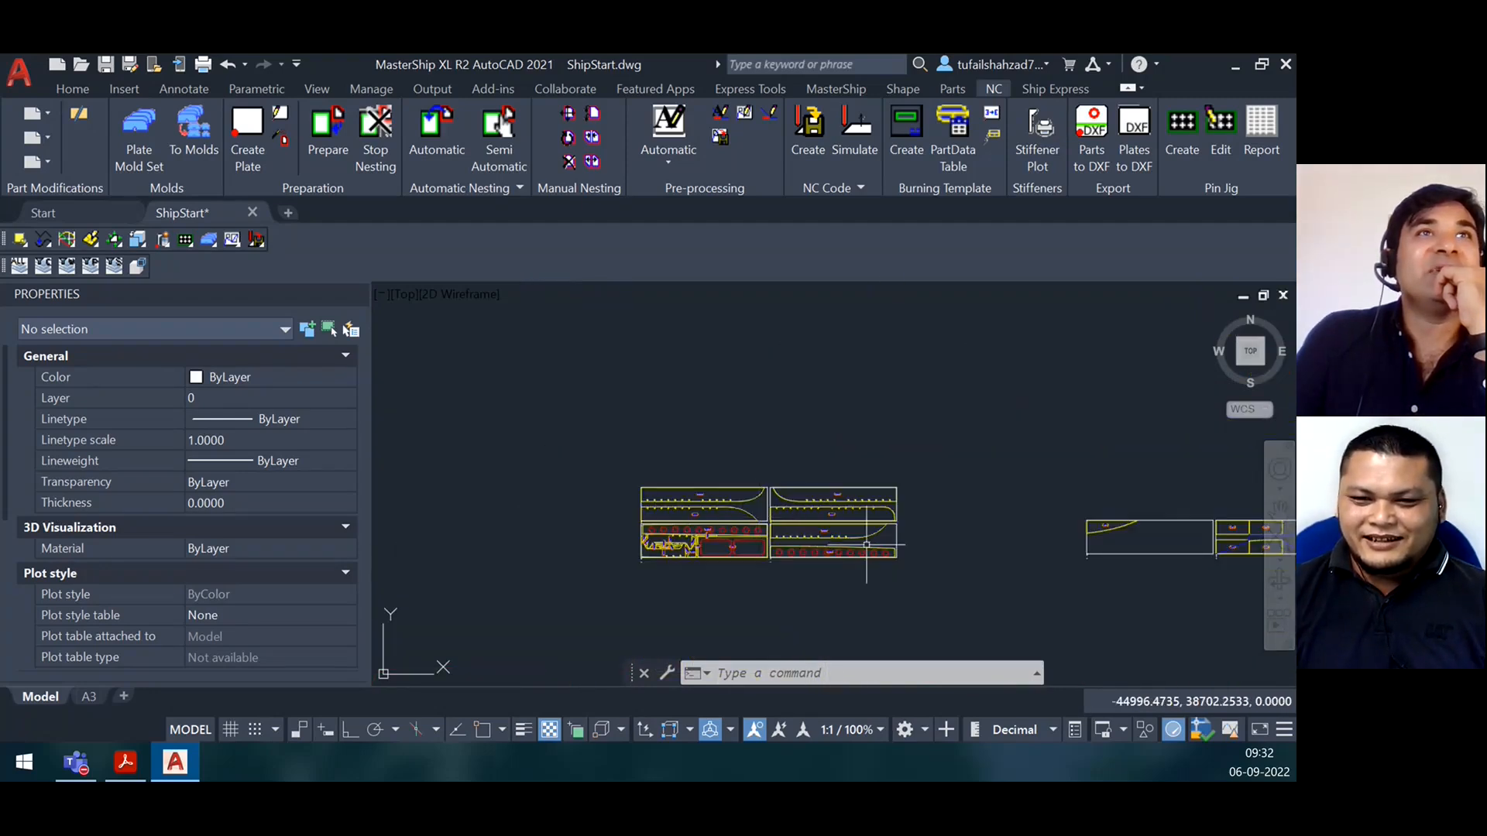
scroll(867, 544, up, 5)
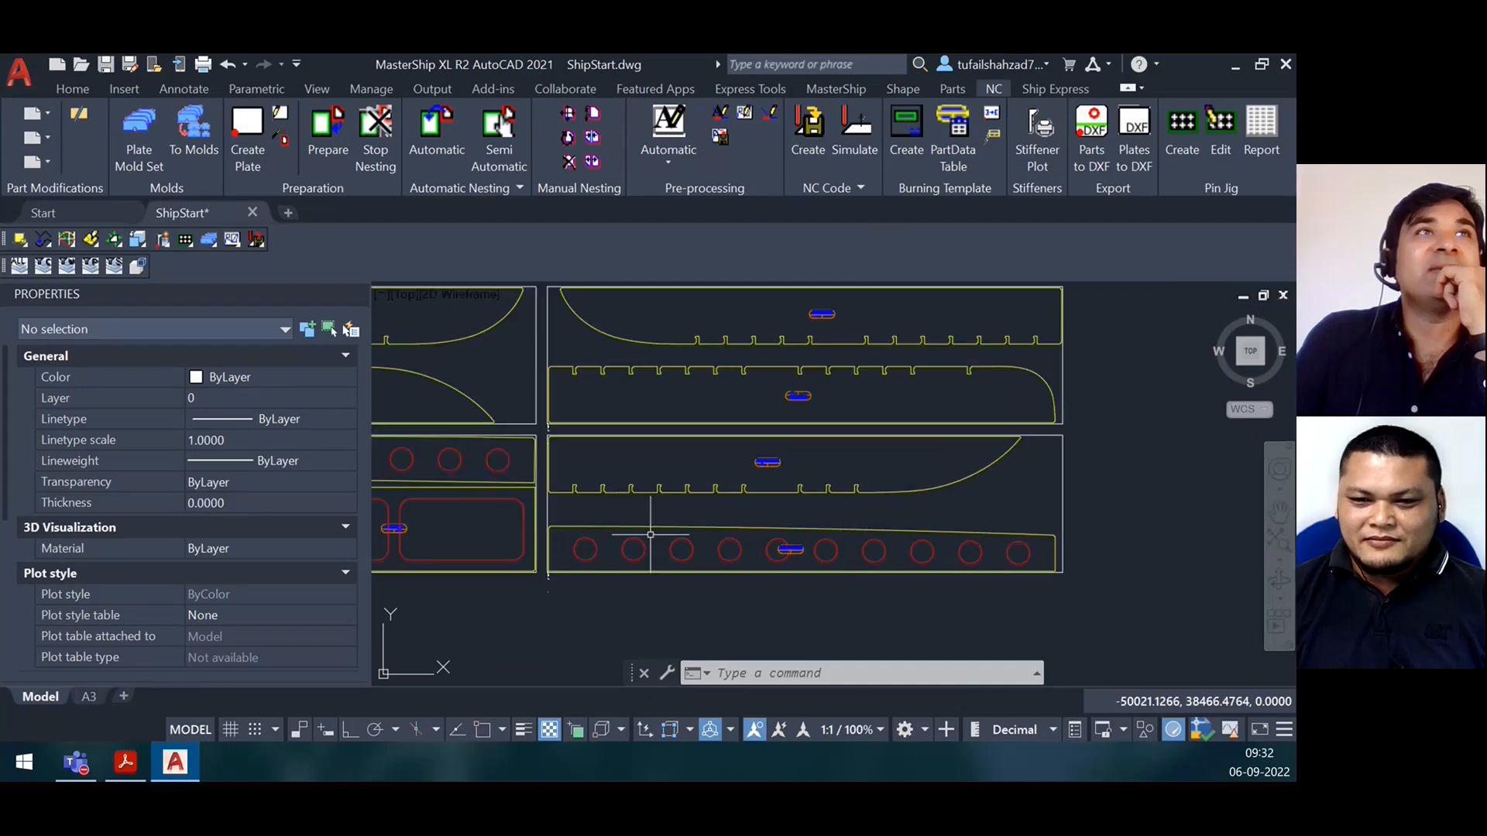
click(671, 133)
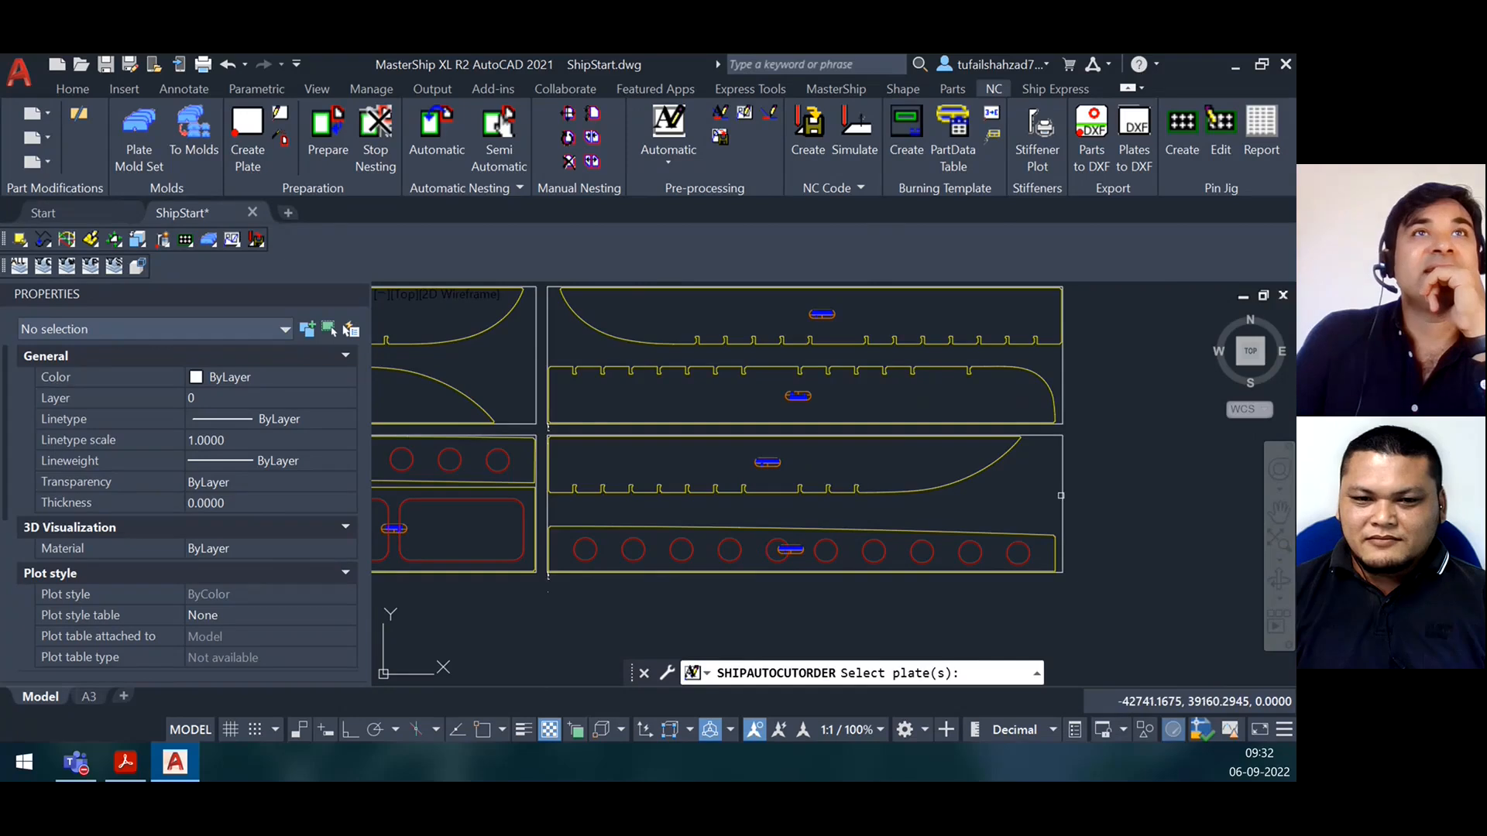
click(1063, 496)
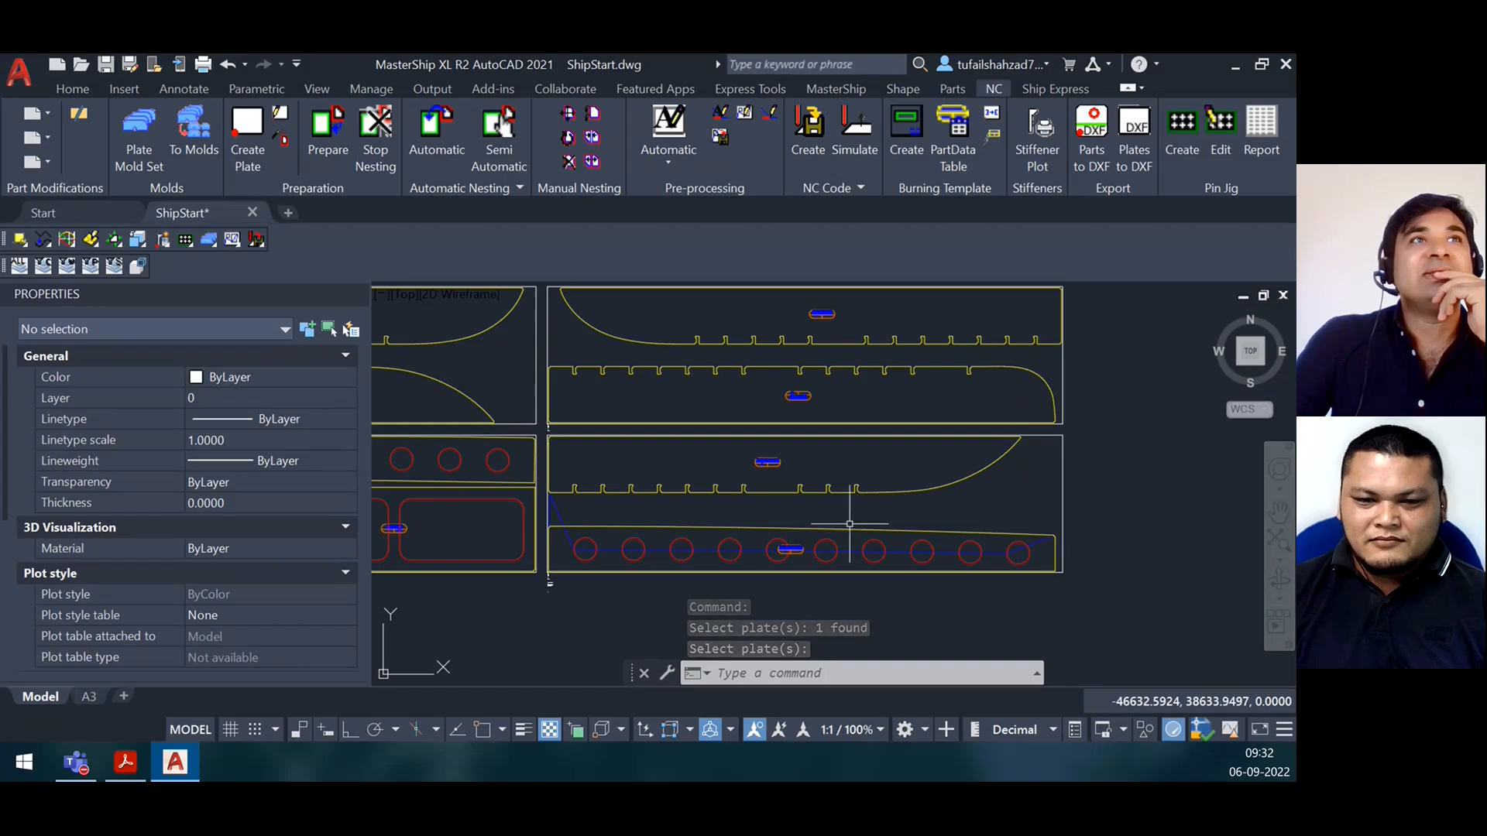
Generate the automatic cutting order for the lower-left plate holding the small parts and the two-opening panel
scroll(850, 527, down, 5)
scroll(724, 535, up, 7)
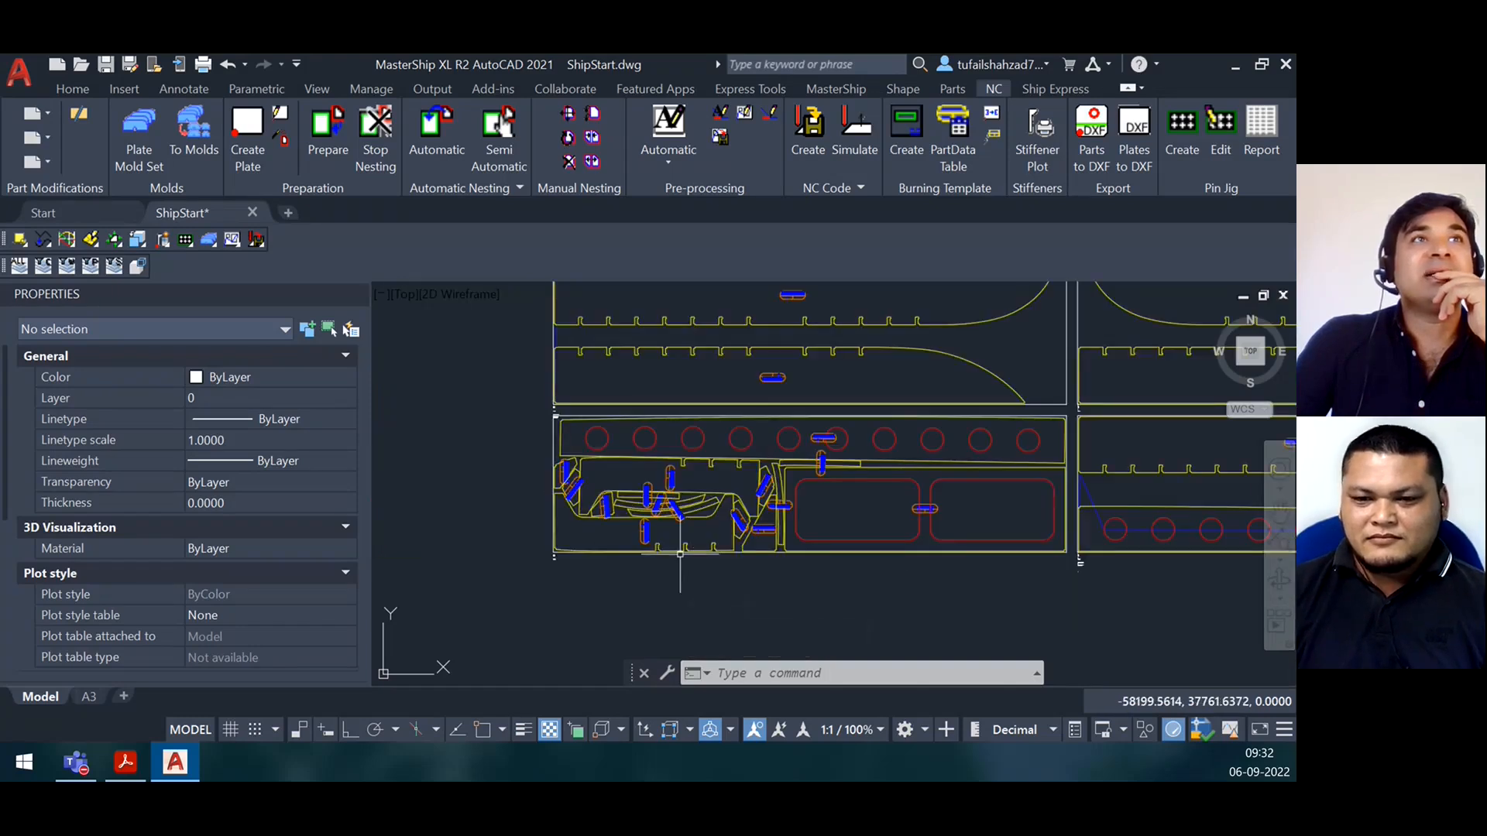
scroll(692, 609, up, 1)
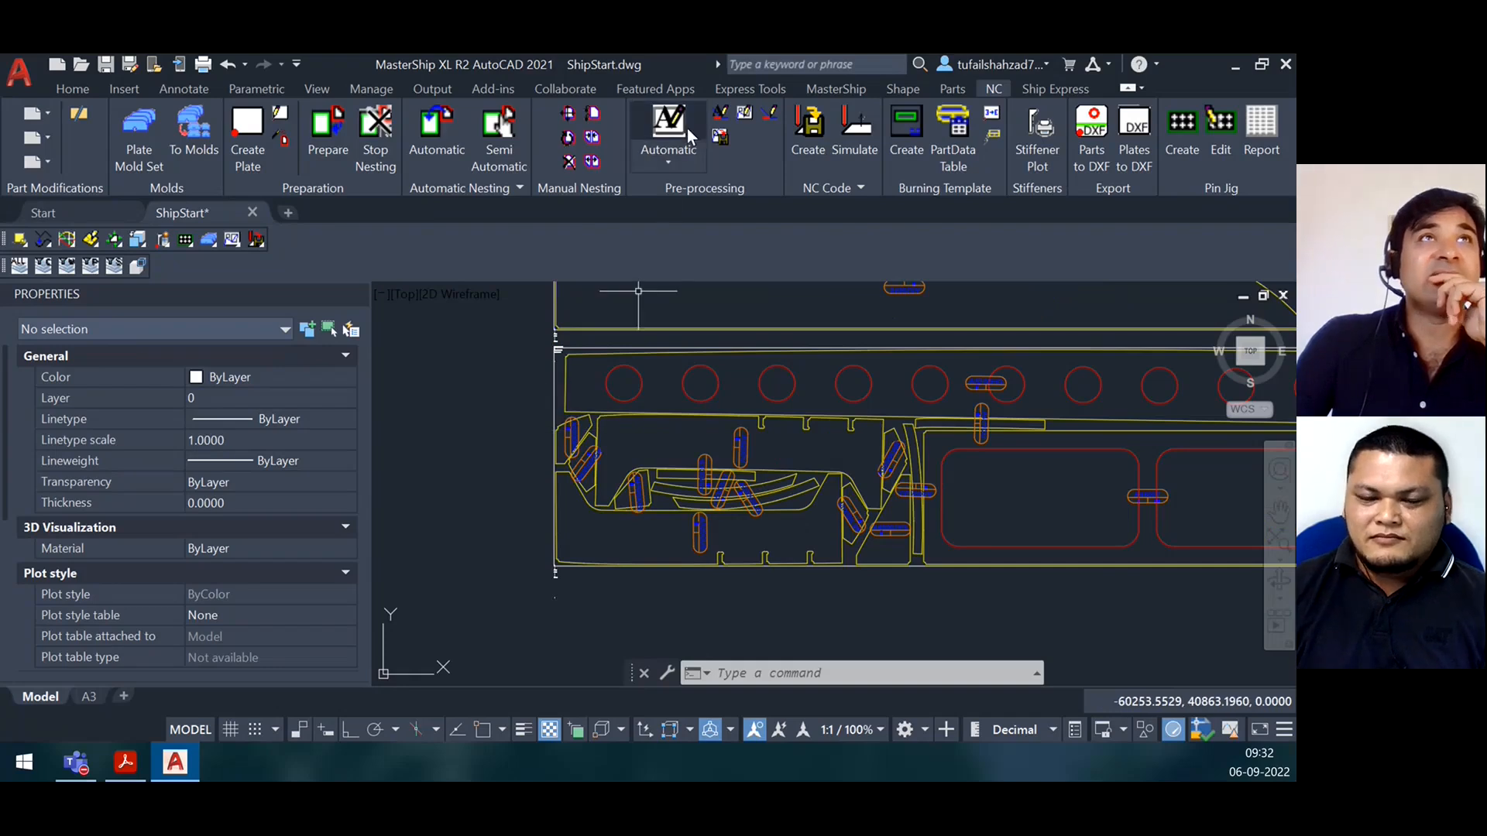
click(652, 150)
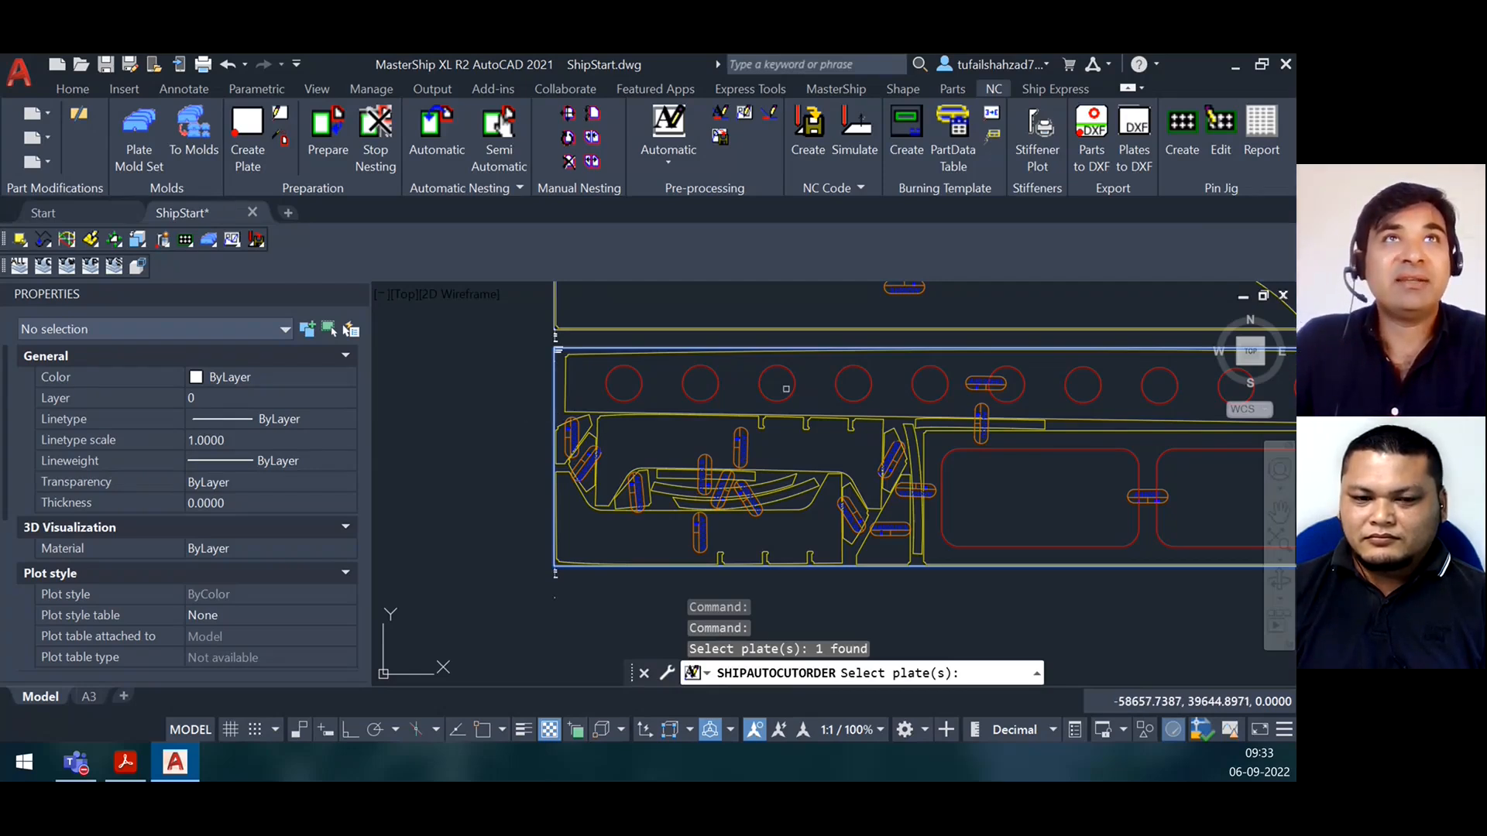
scroll(788, 398, down, 3)
scroll(751, 436, up, 3)
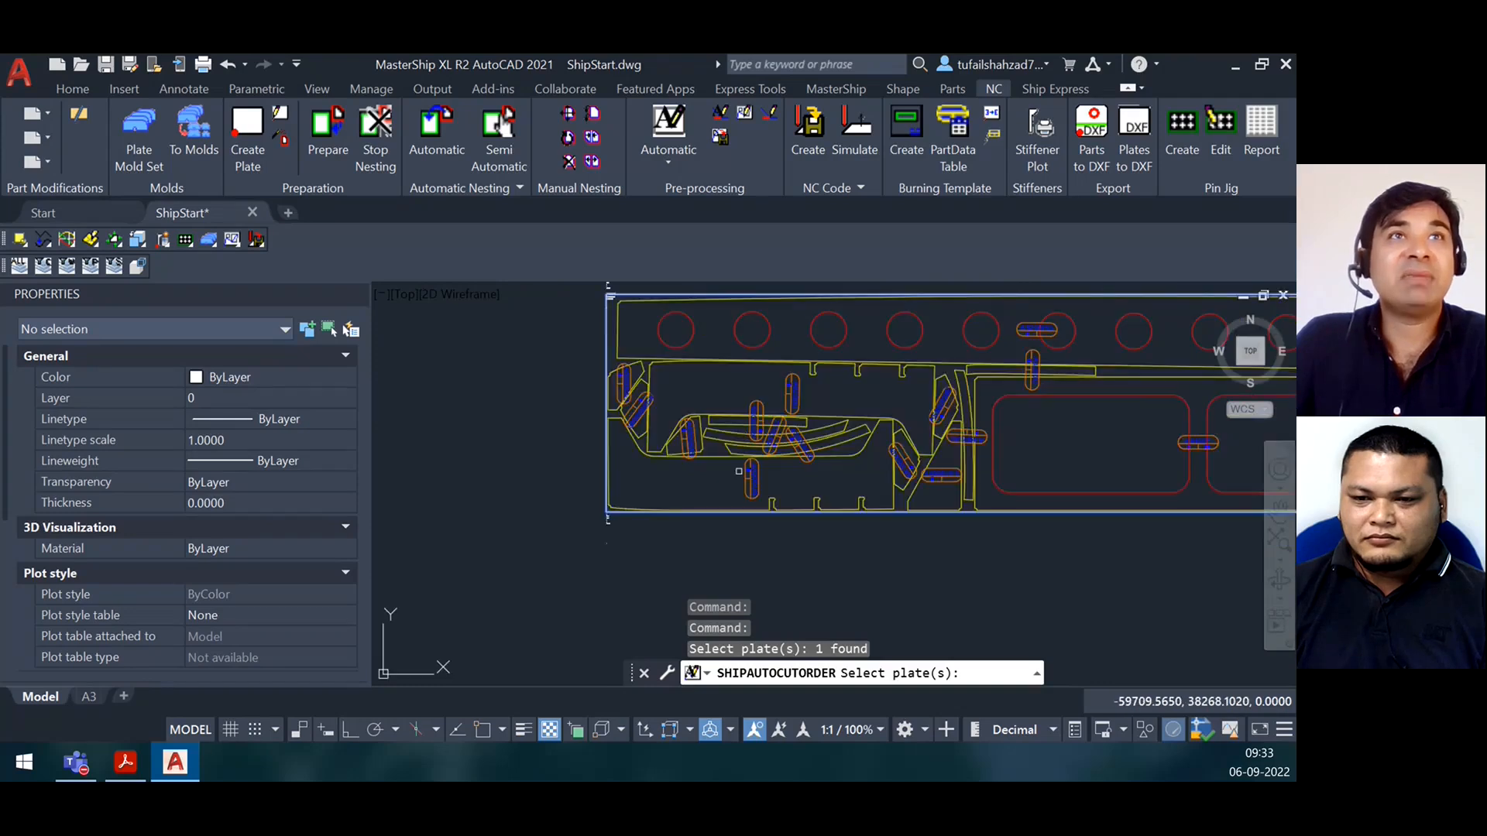
key(Return)
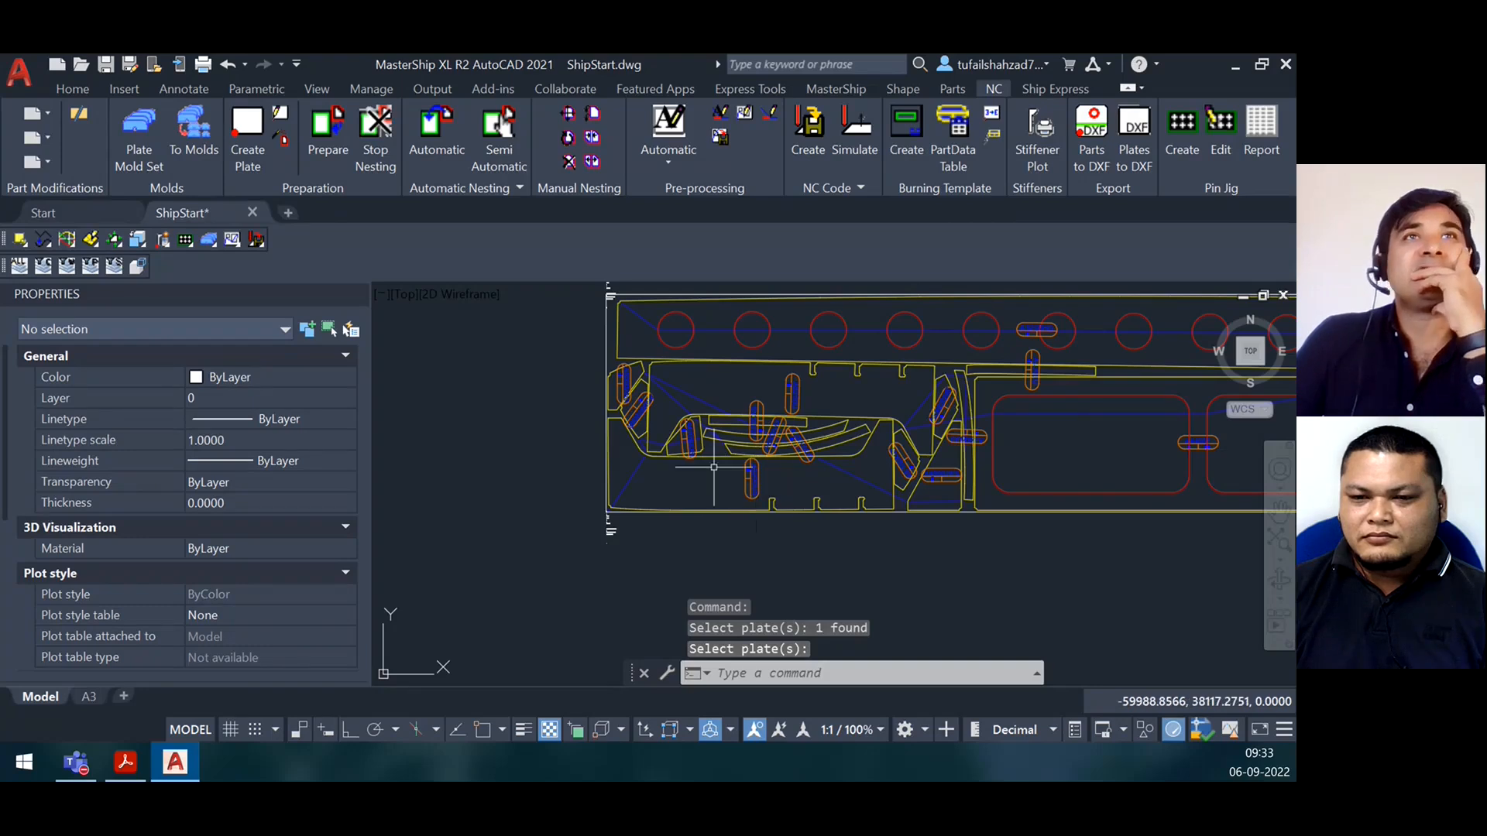
Export the pre-processing data to files, using the All option to include every plate
scroll(808, 492, down, 5)
middle_drag(904, 460, 788, 562)
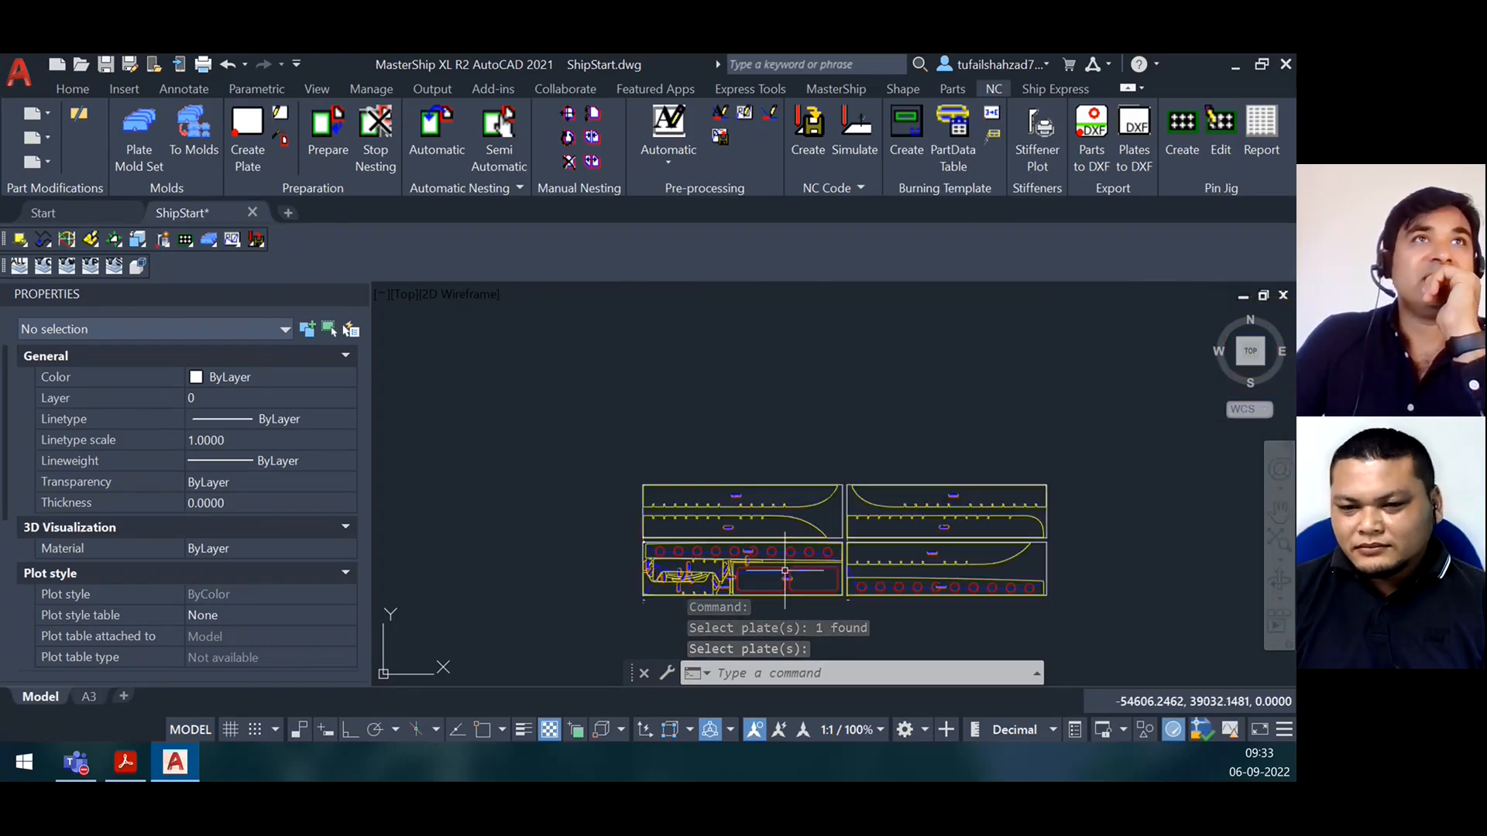
scroll(755, 579, up, 4)
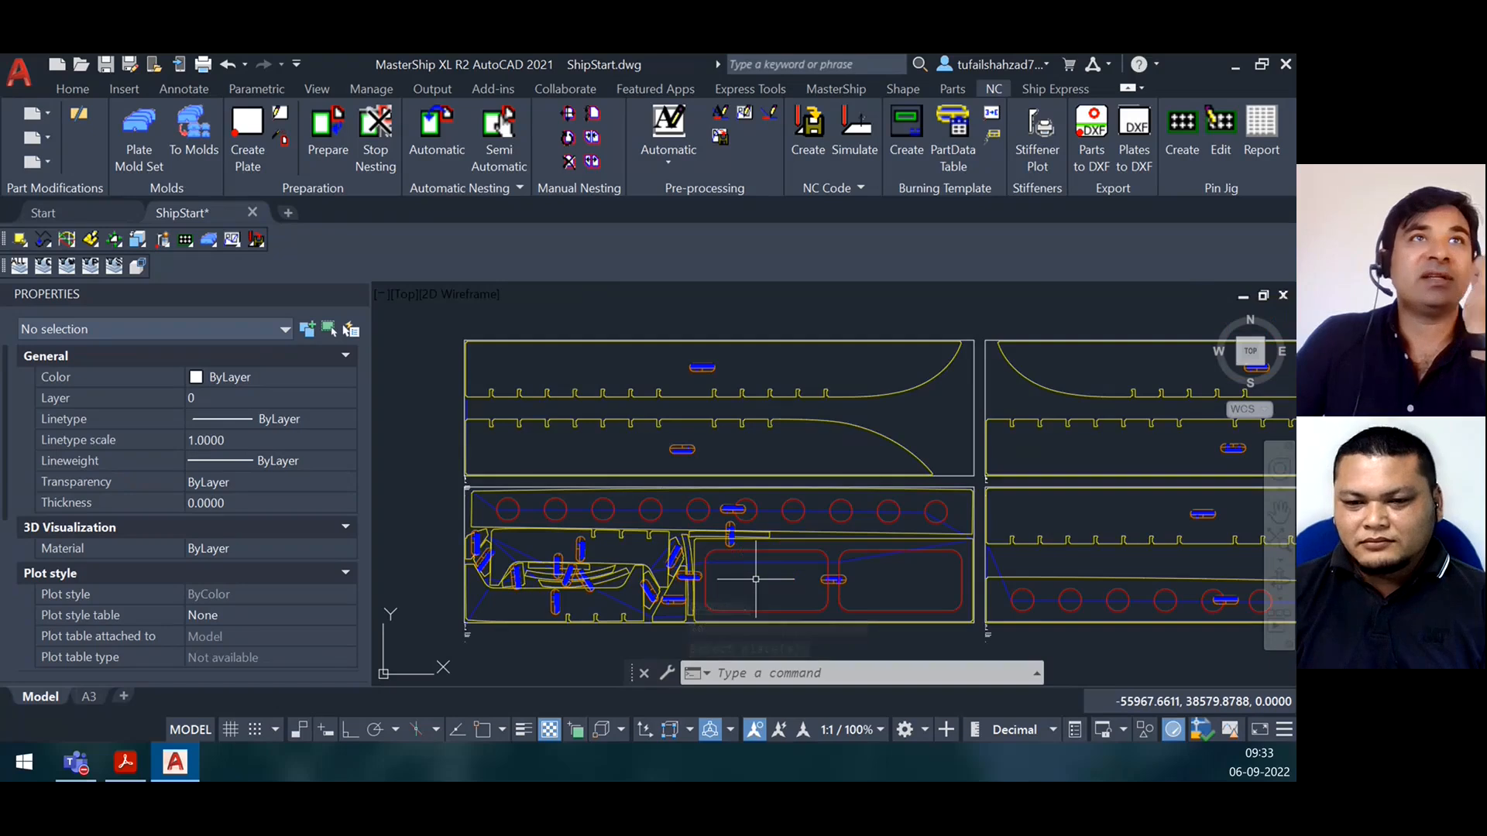
scroll(749, 587, down, 2)
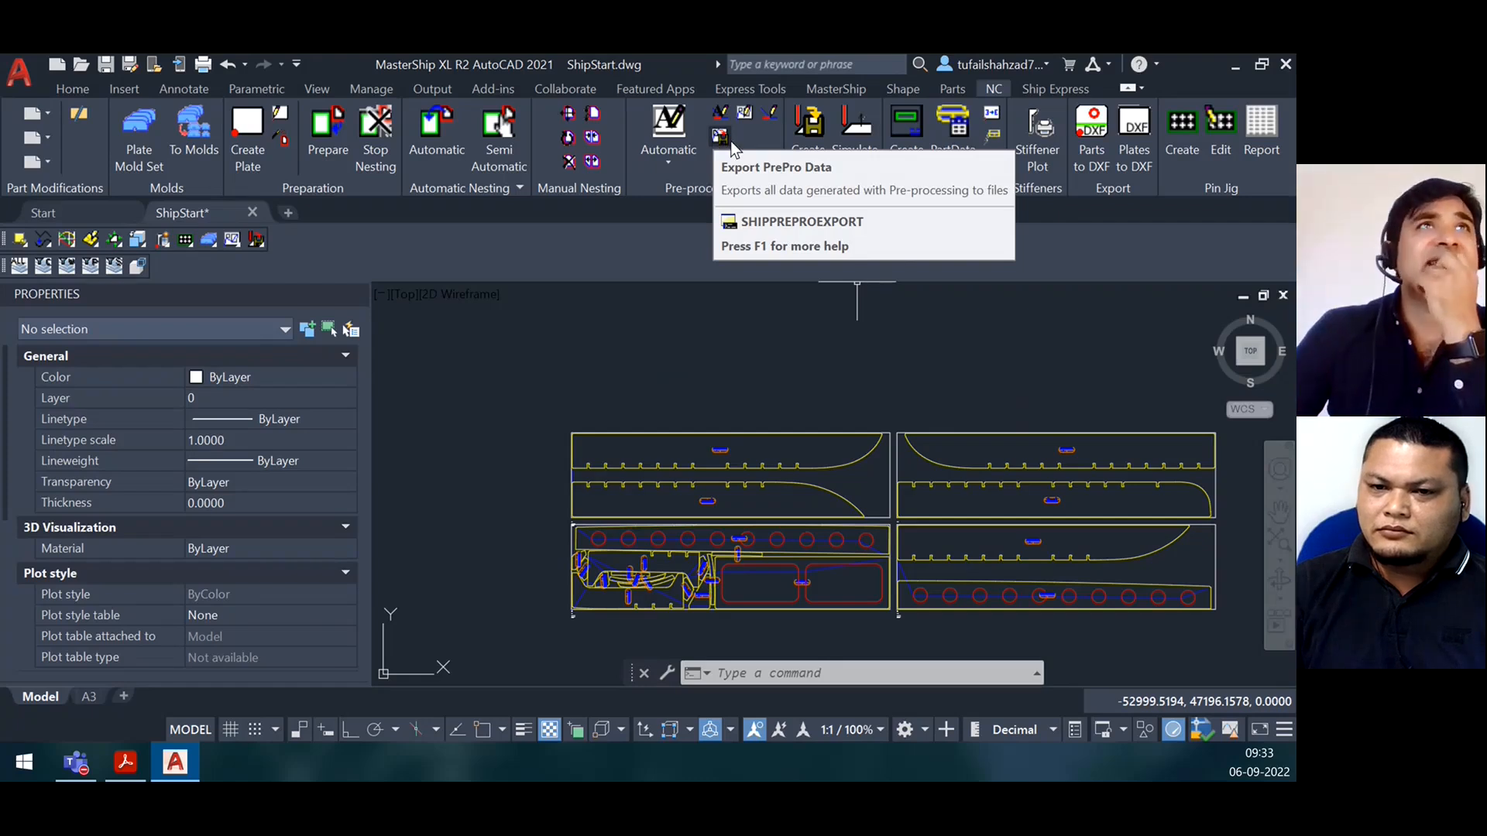
click(721, 139)
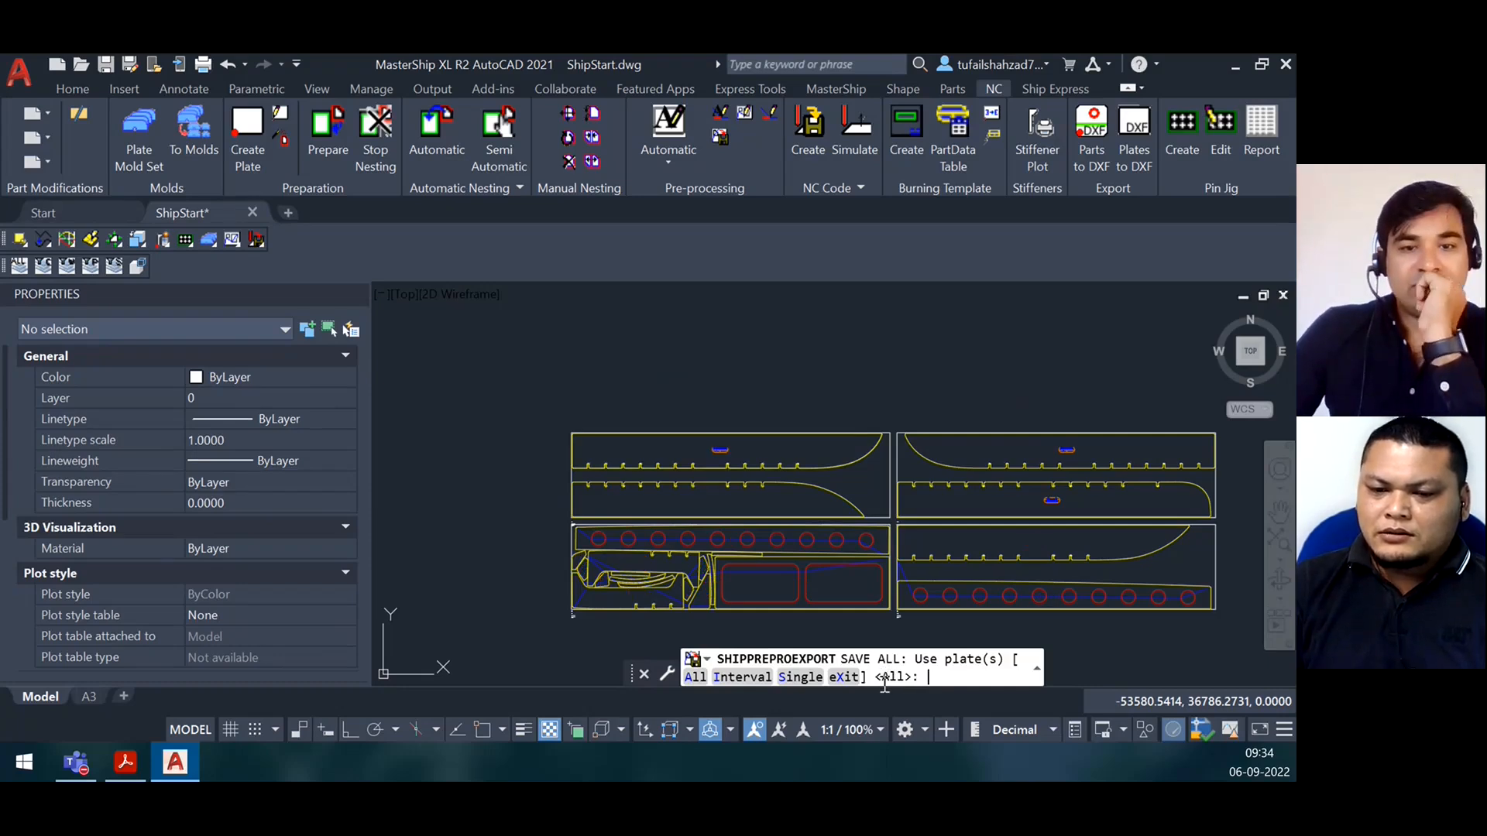
key(Return)
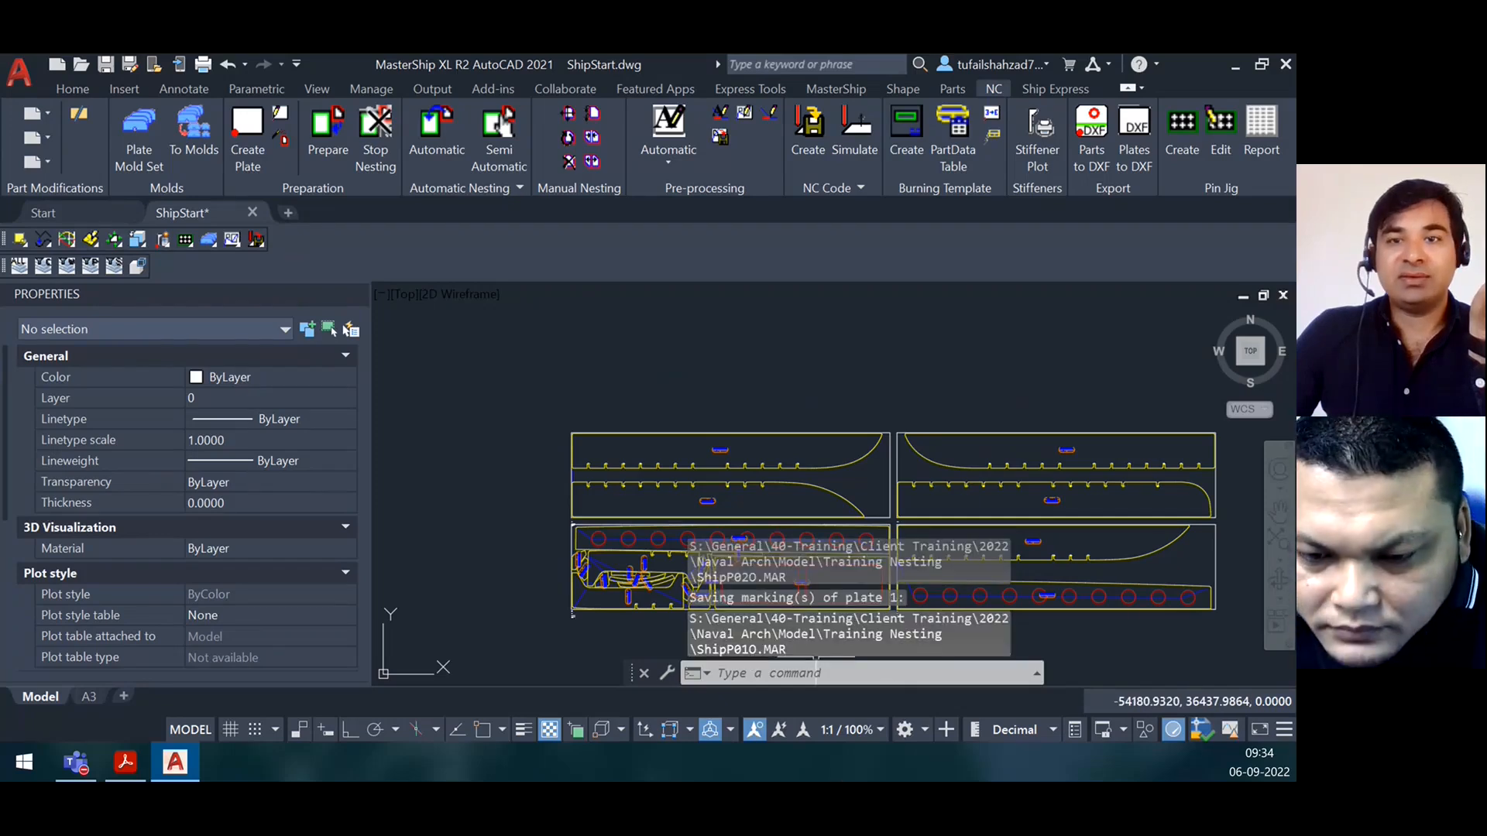
Switch to File Explorer and look through the Training Nesting folder for the exported NST, BEL and MAR files
drag(381, 571, 690, 171)
double_click(691, 172)
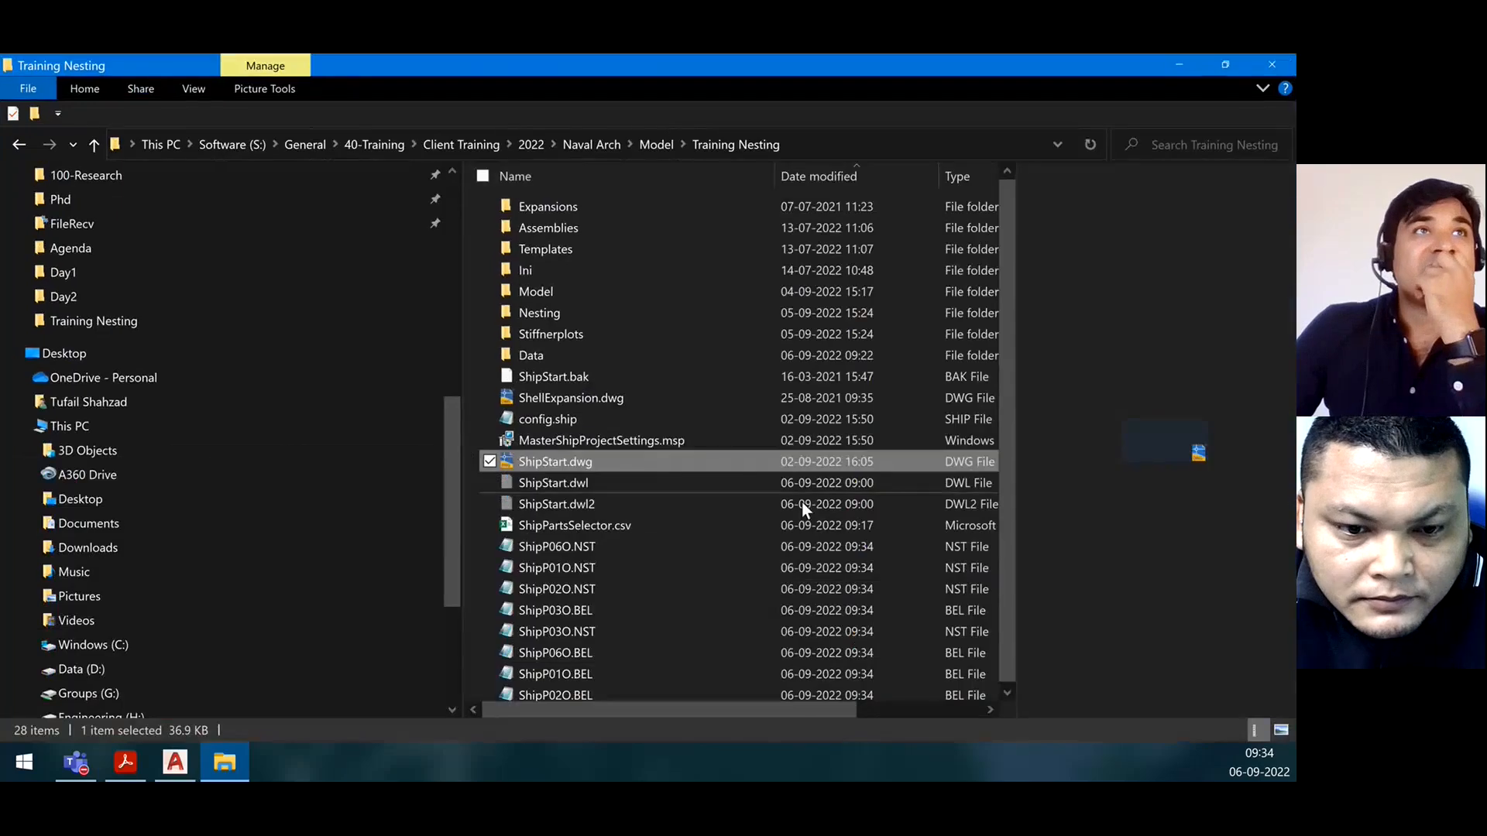
scroll(726, 565, down, 1)
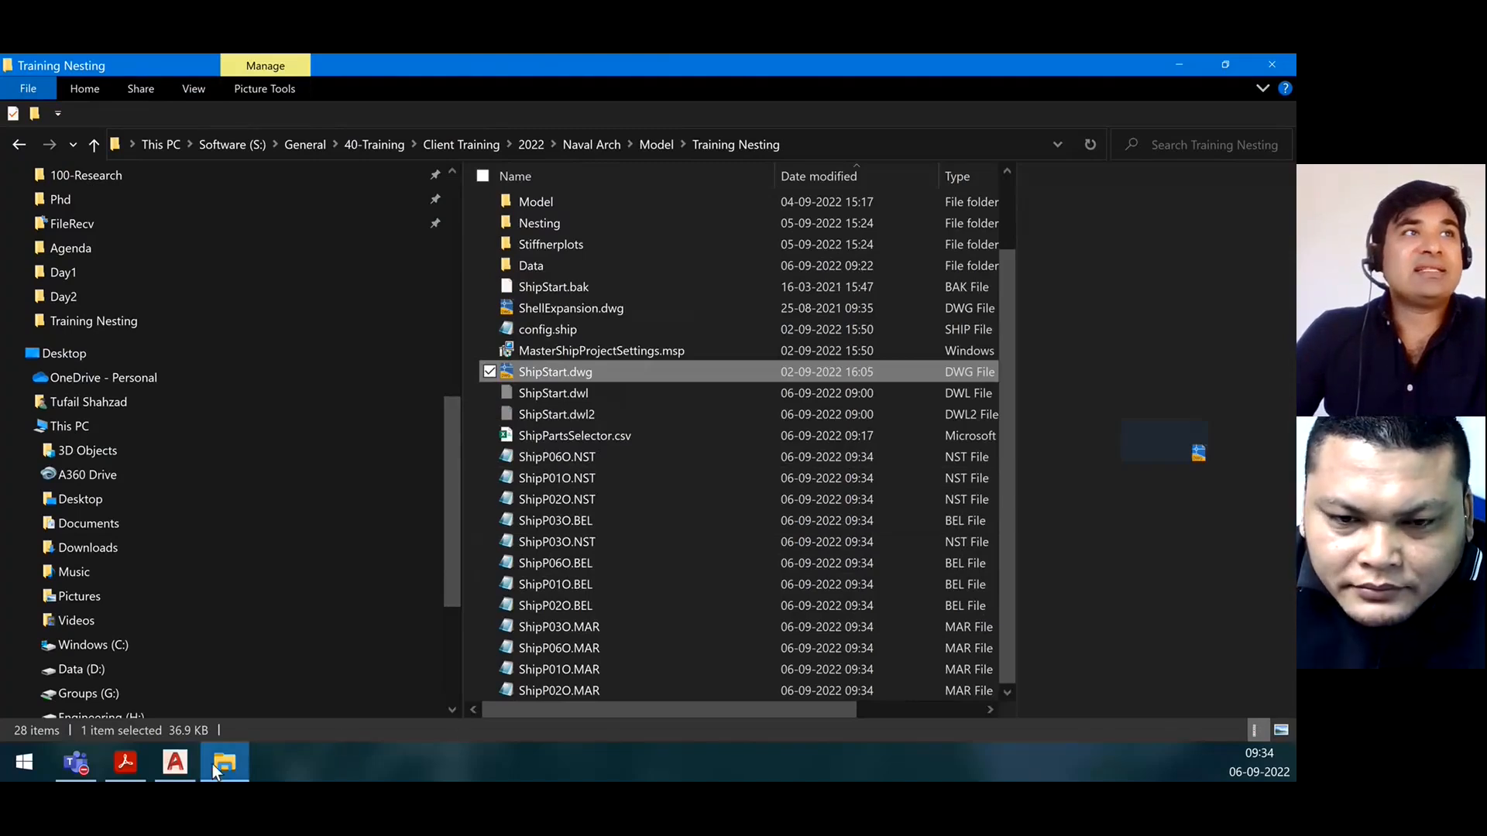
Return to AutoCAD and review the preprocessor export settings in the NC Generator options of MasterShip, leaving them as they are
click(175, 762)
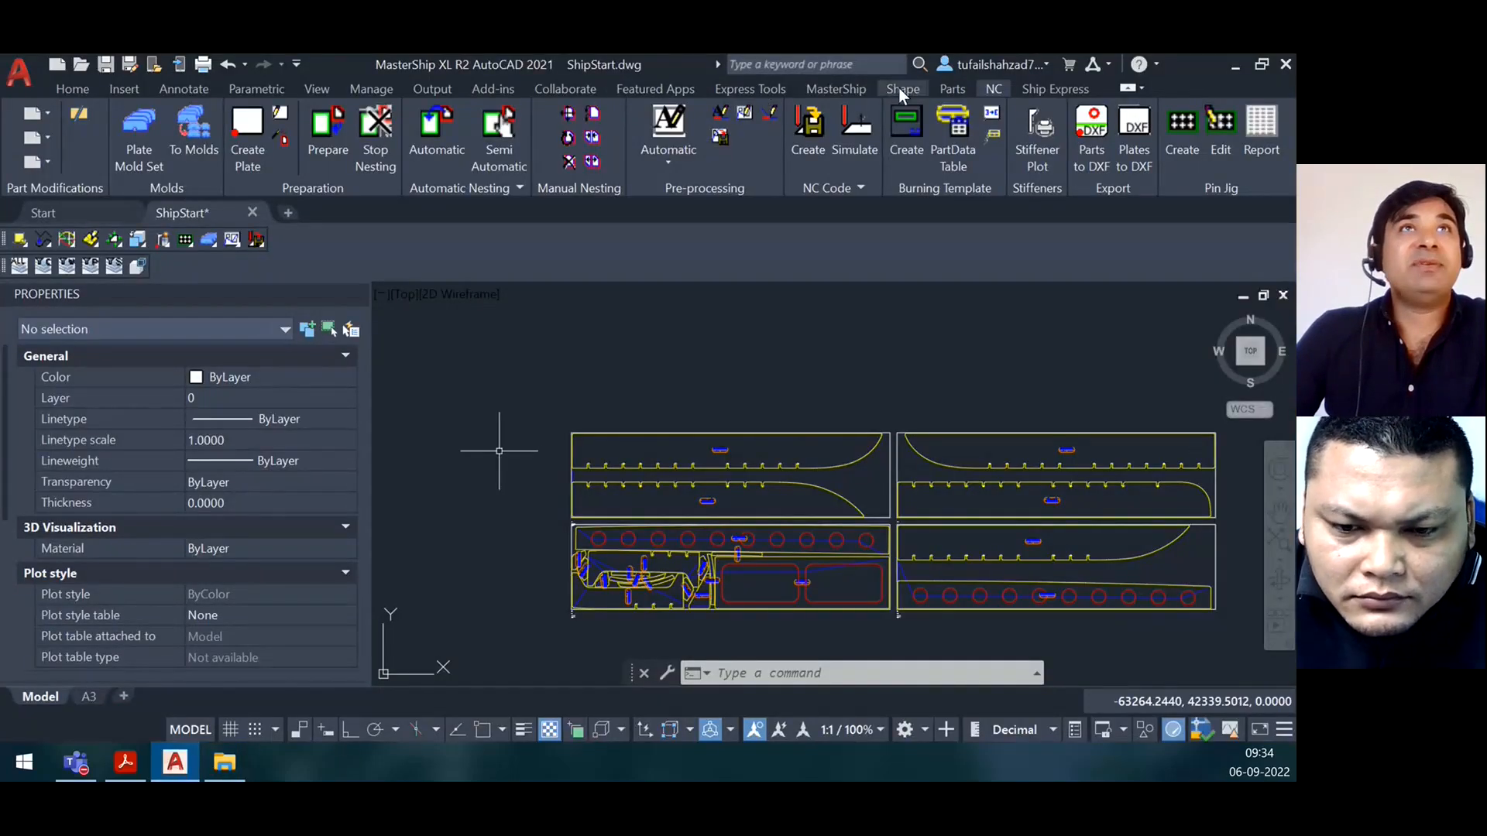
click(827, 91)
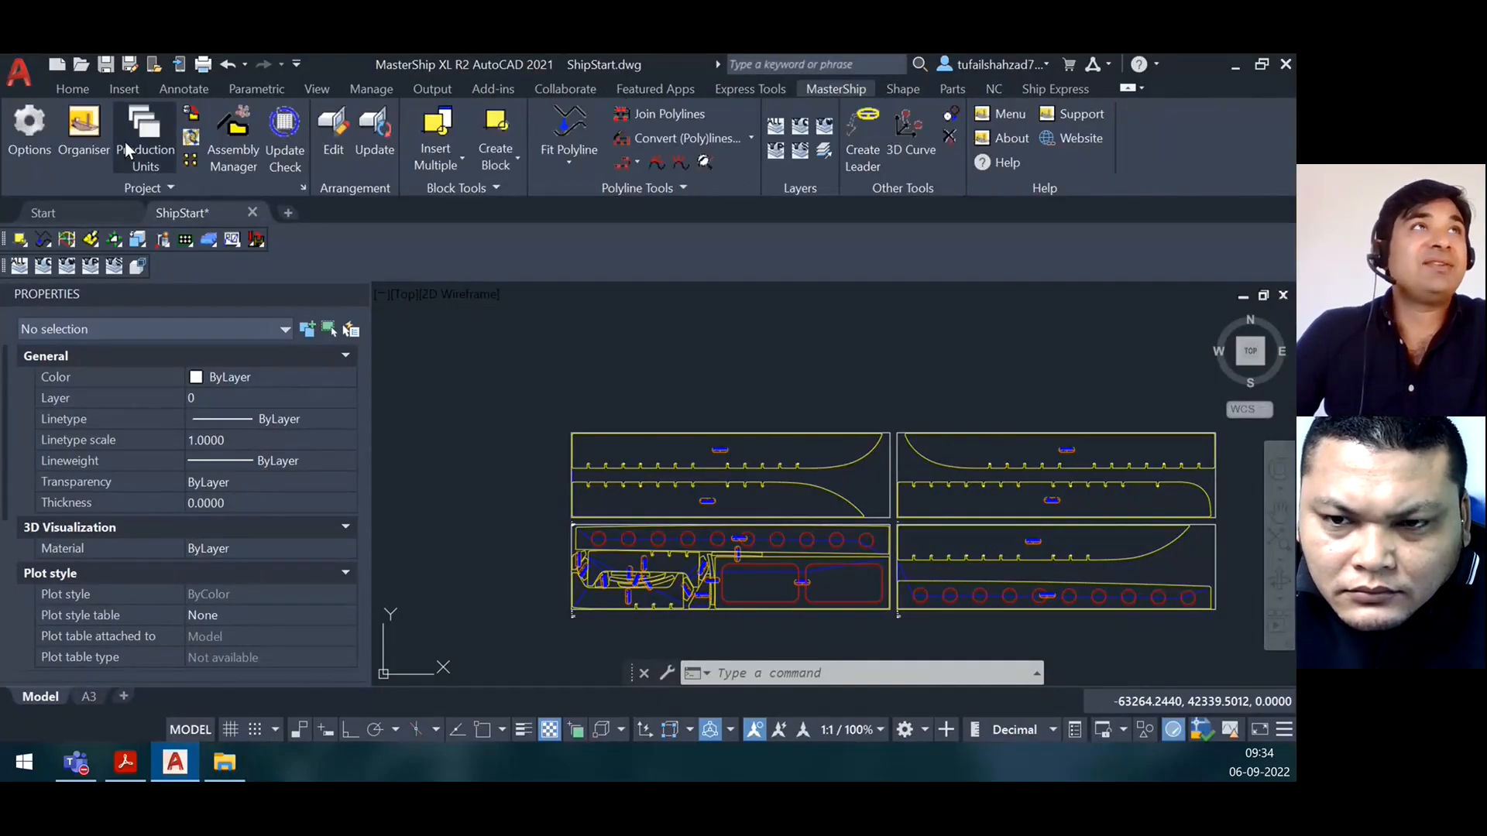
click(29, 139)
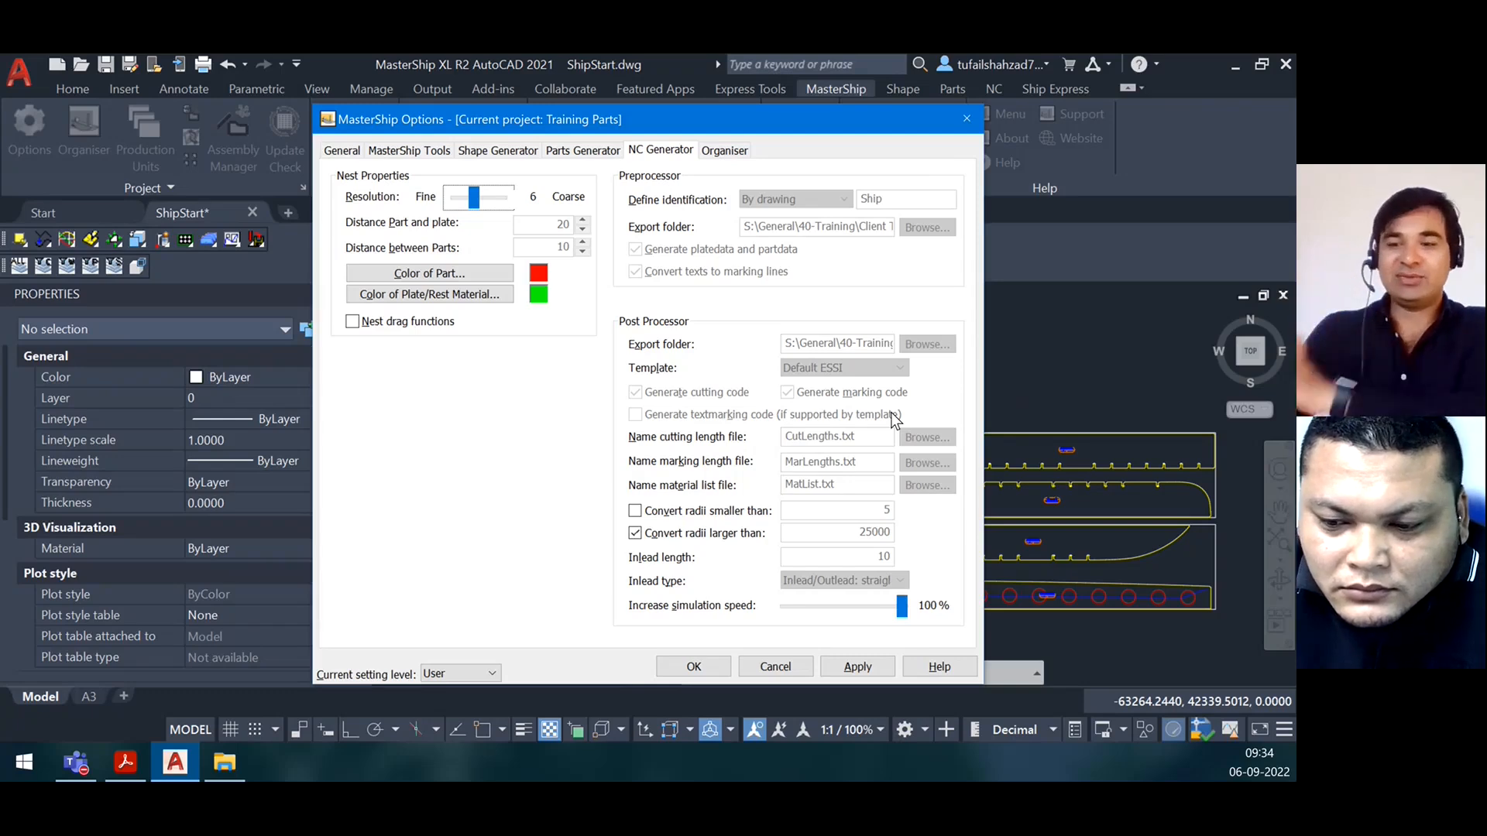
click(966, 119)
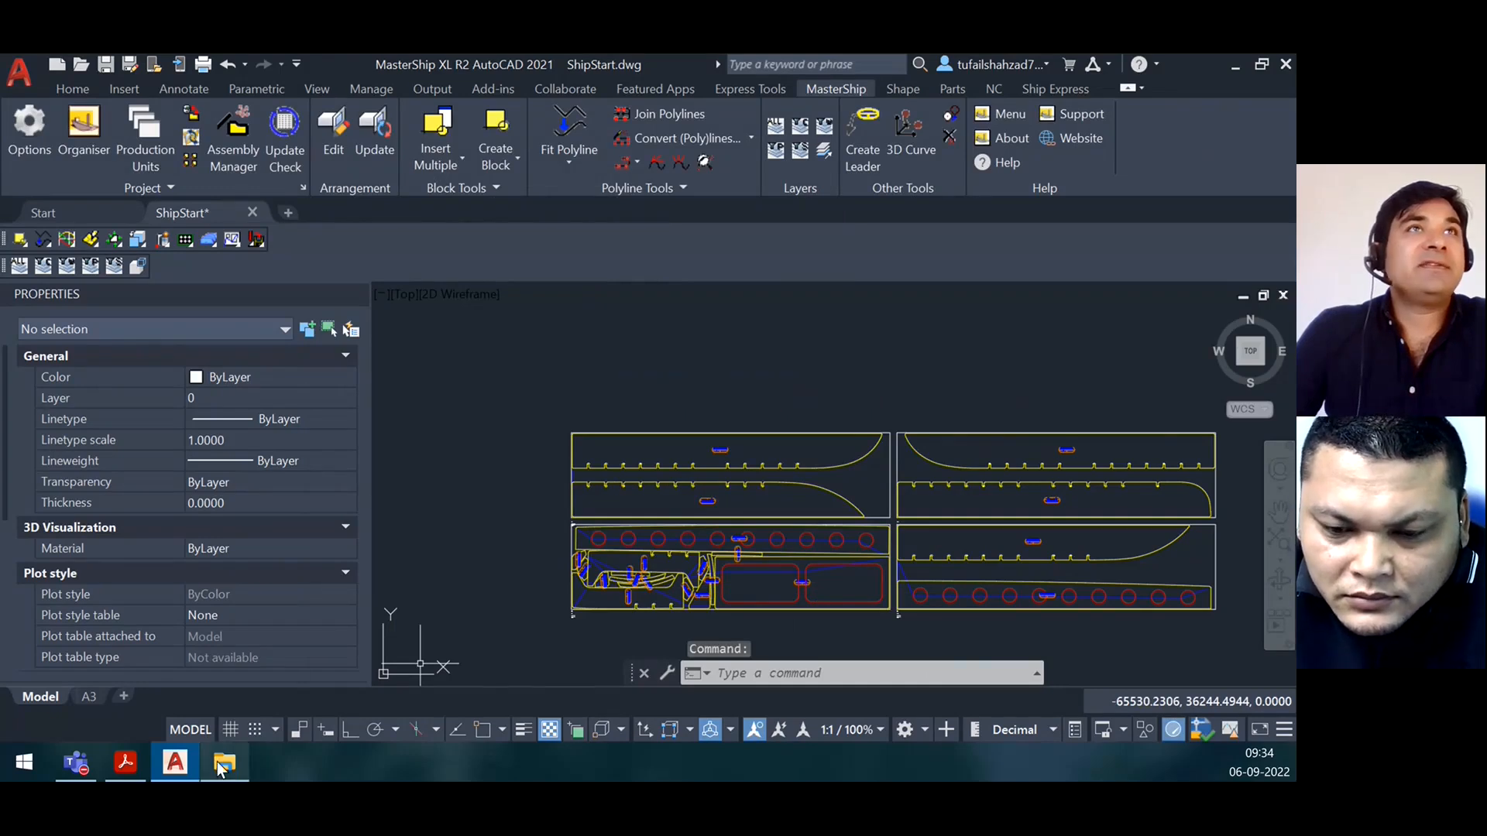
Open ShipP06O.NST from the Training Nesting folder and examine its plate data line and the part rows
click(225, 763)
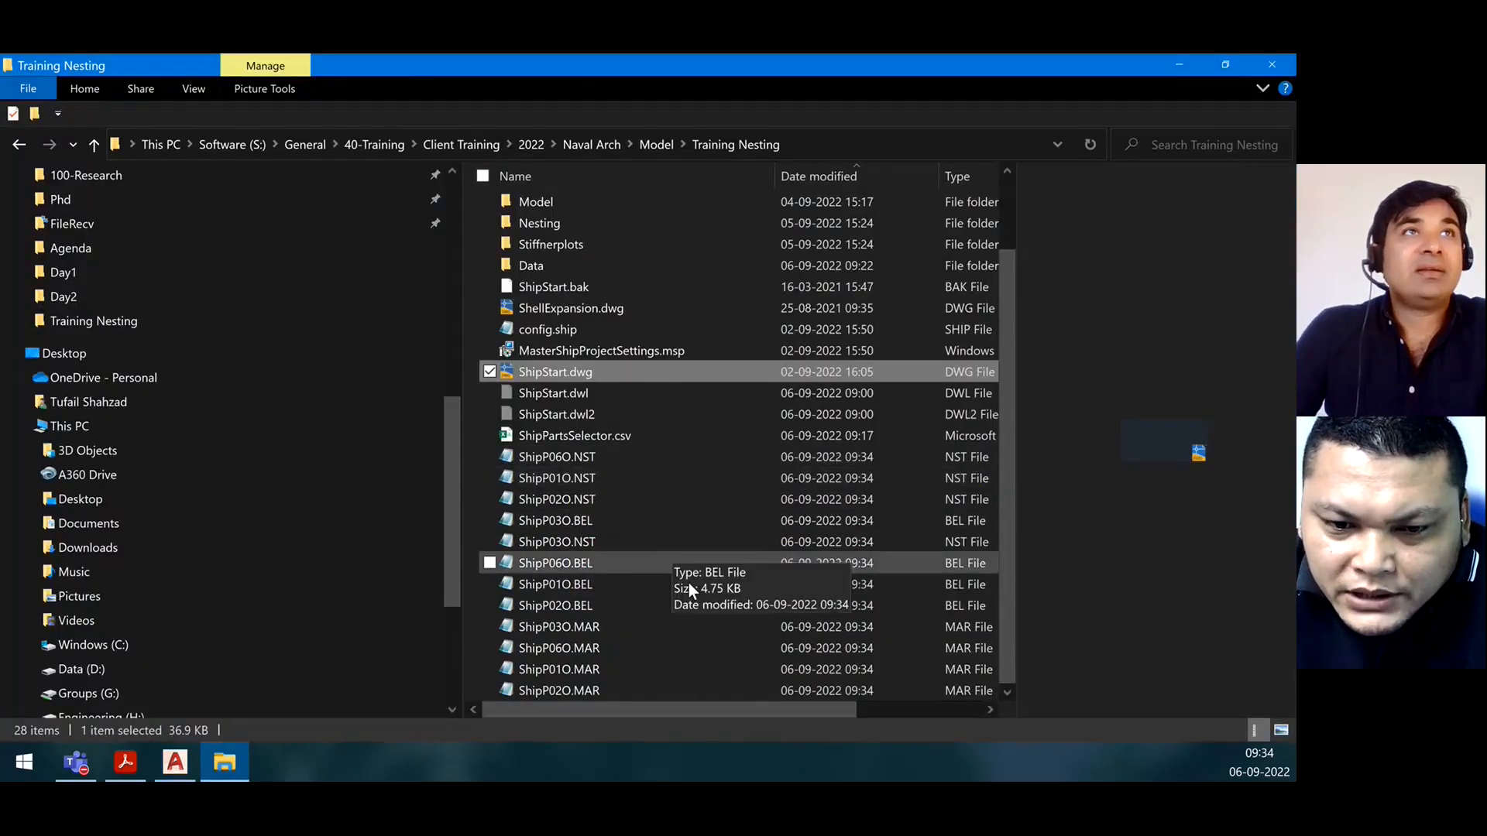
click(589, 458)
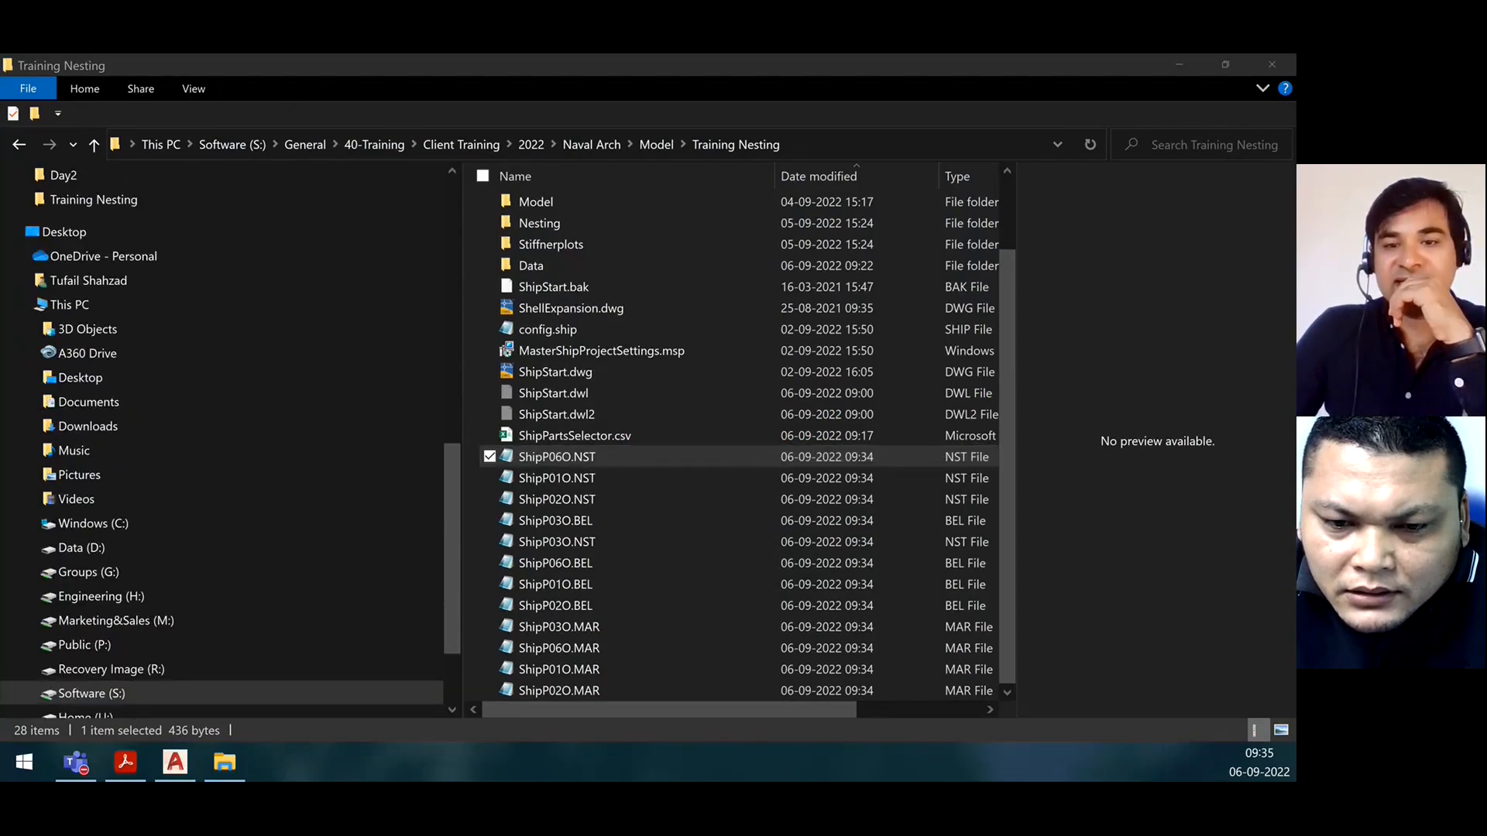
key(Return)
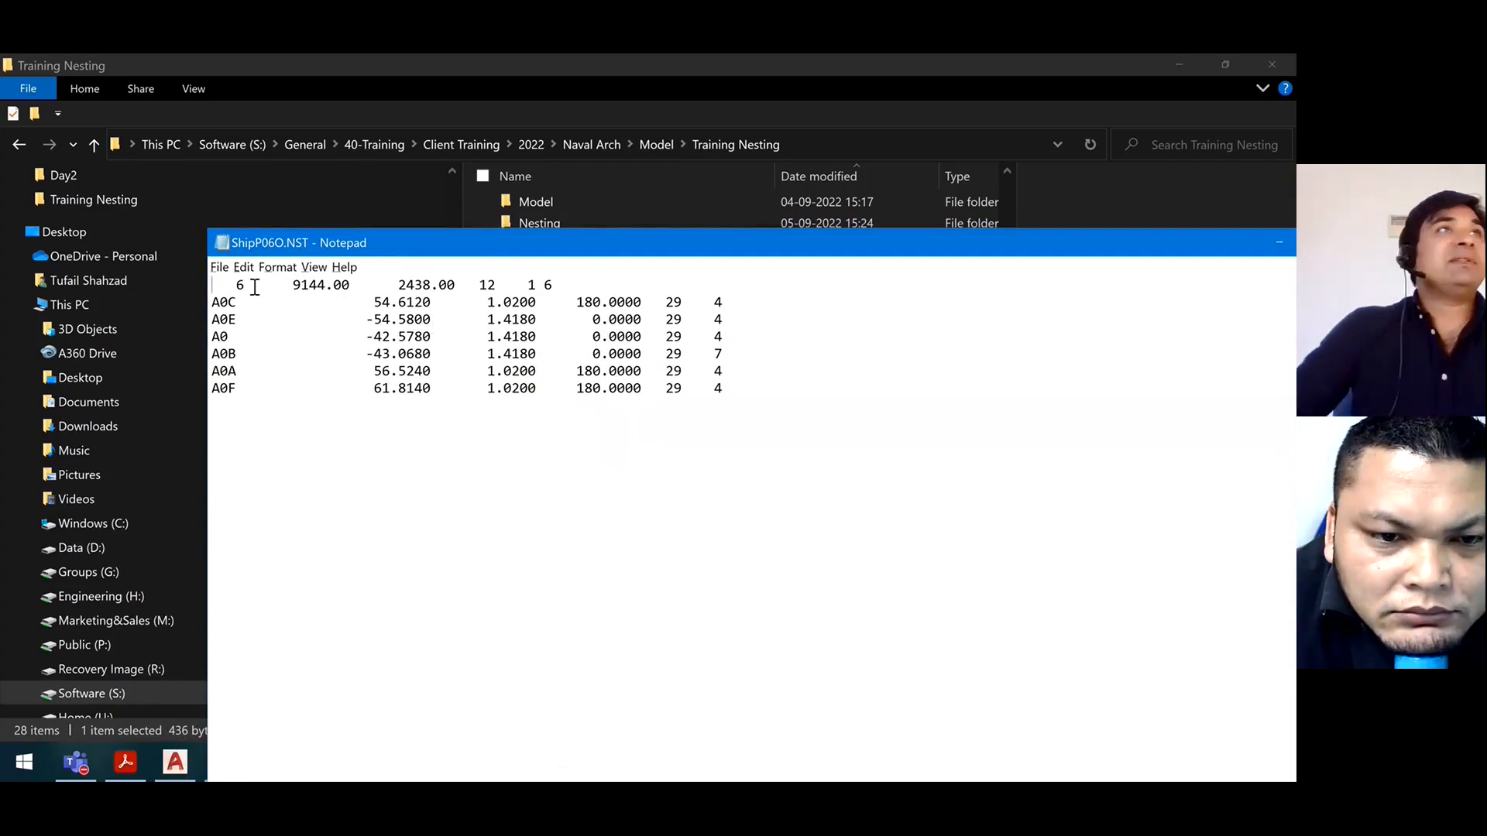
drag(283, 286, 553, 283)
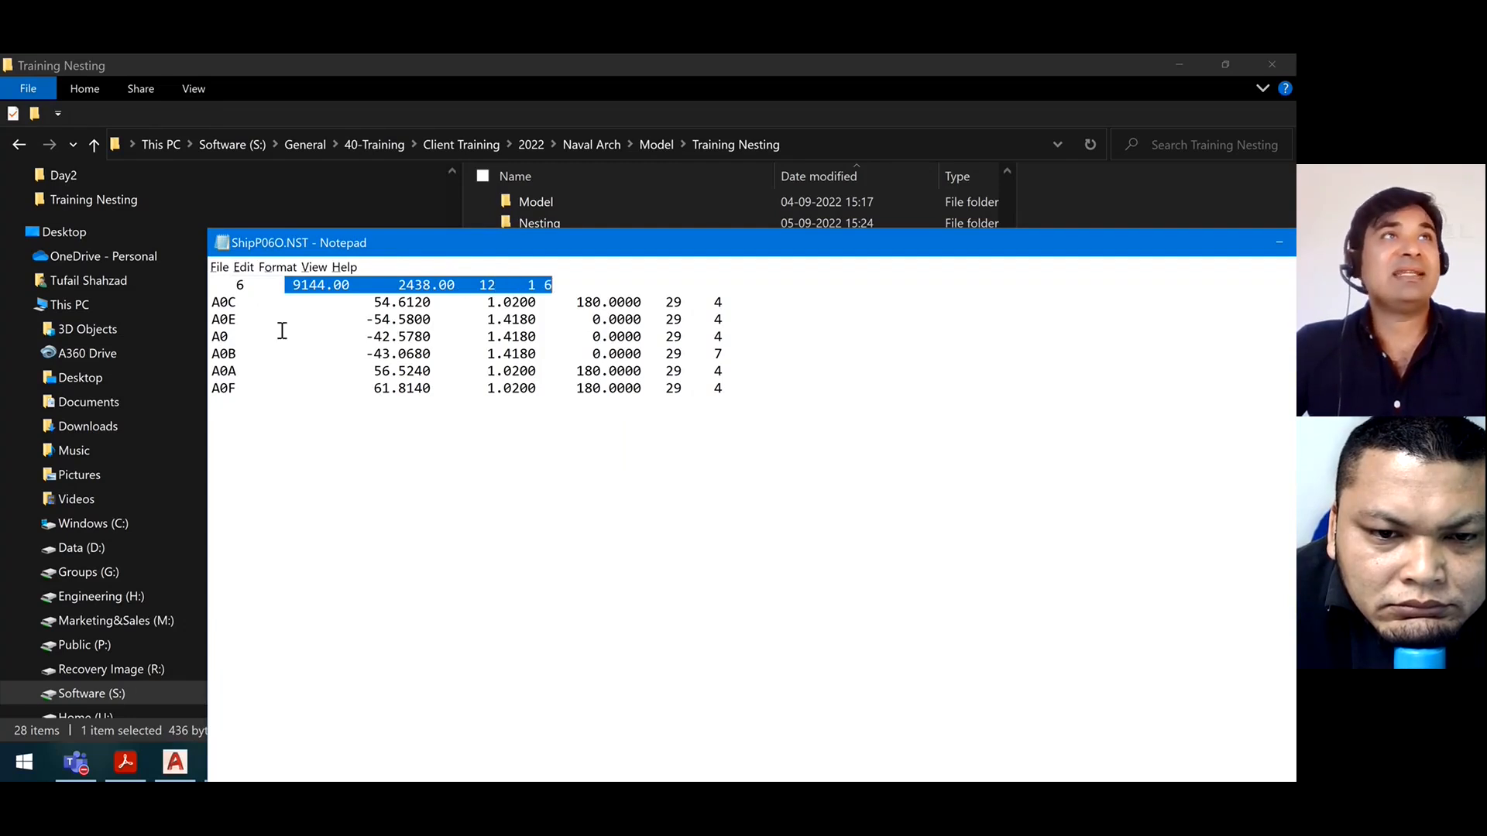
drag(208, 308, 763, 394)
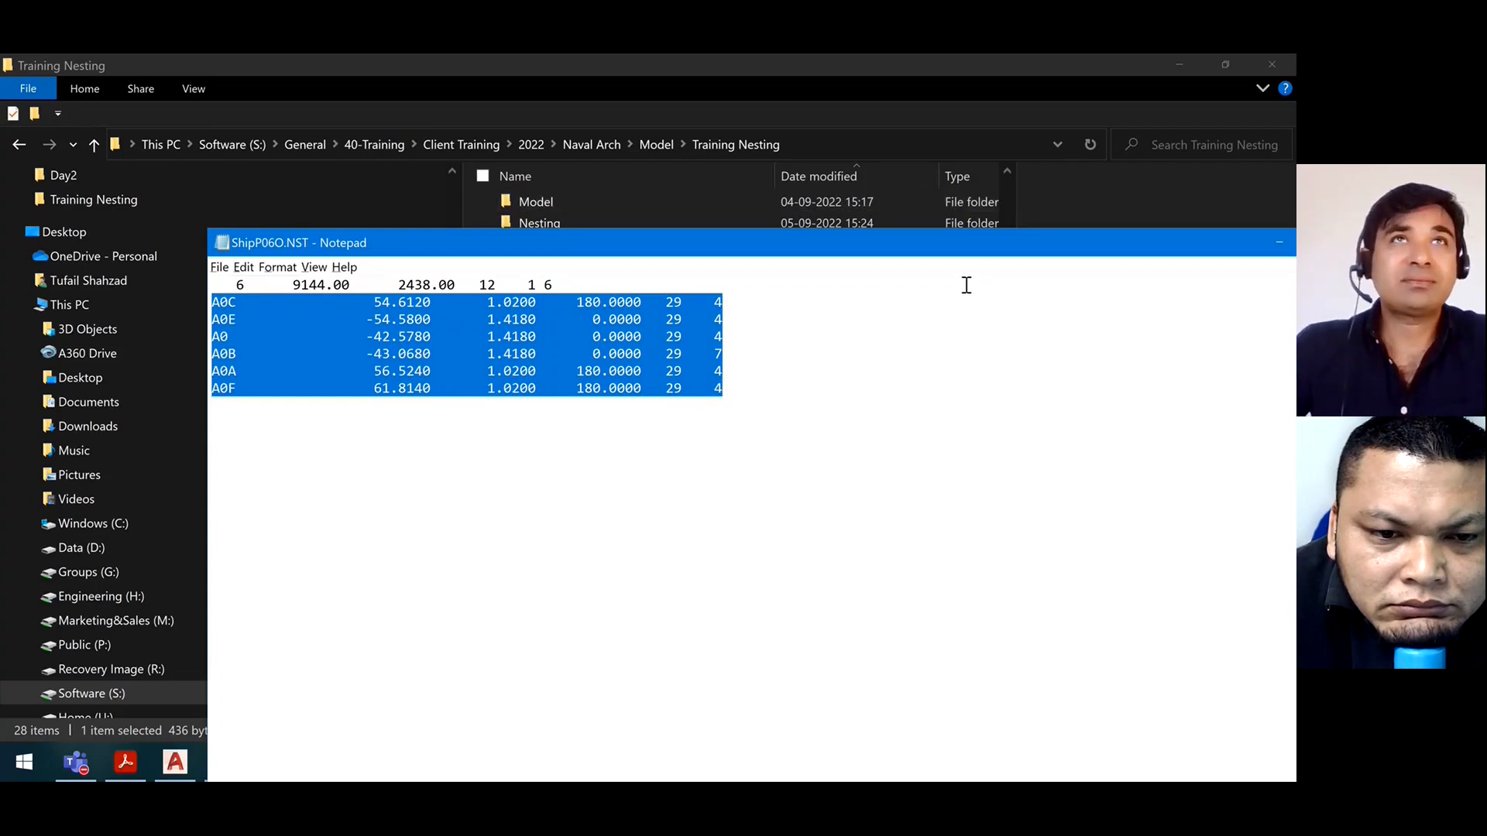
drag(977, 245, 876, 327)
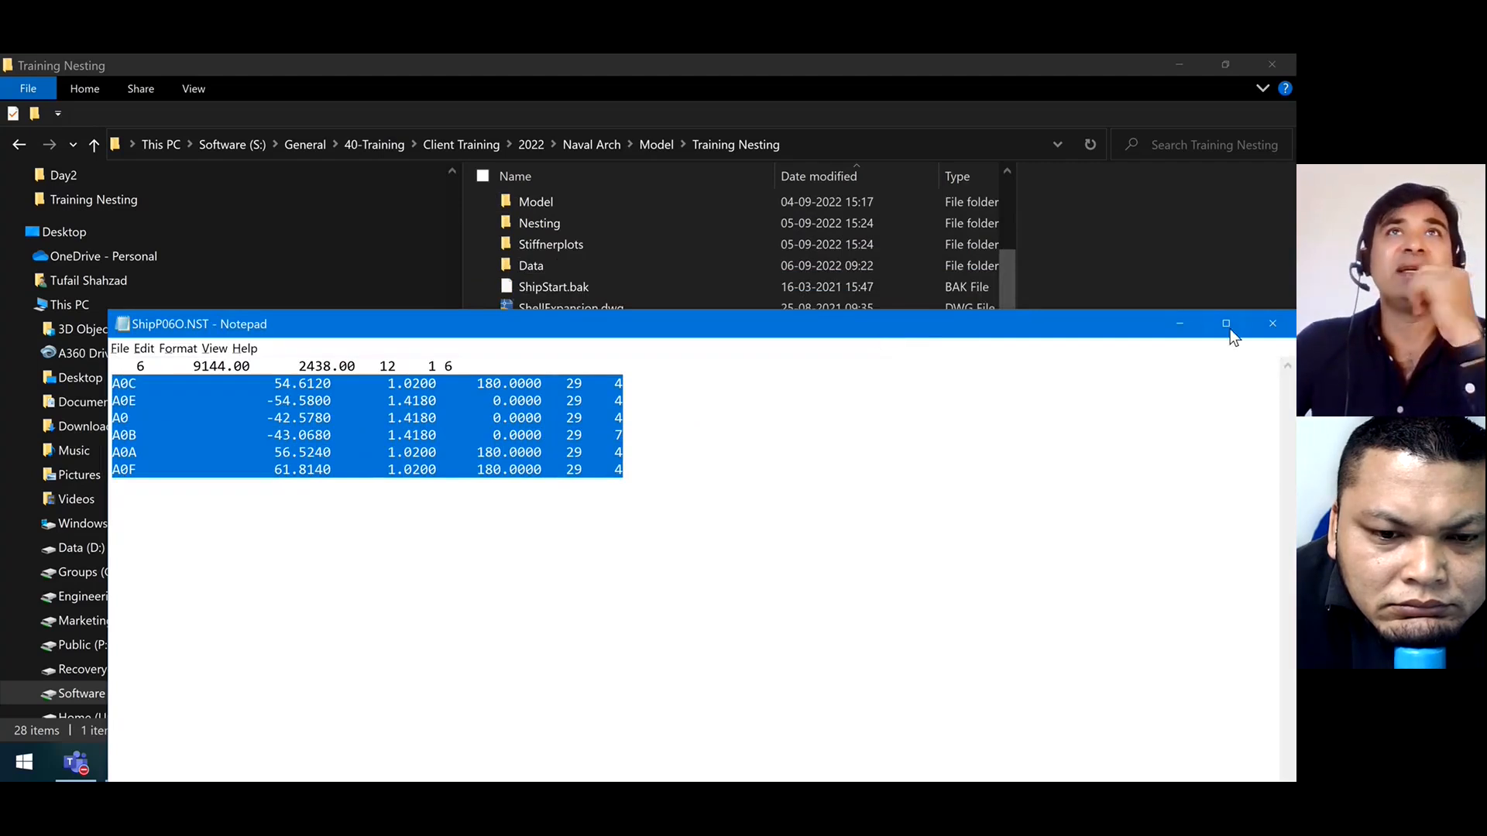
click(1177, 324)
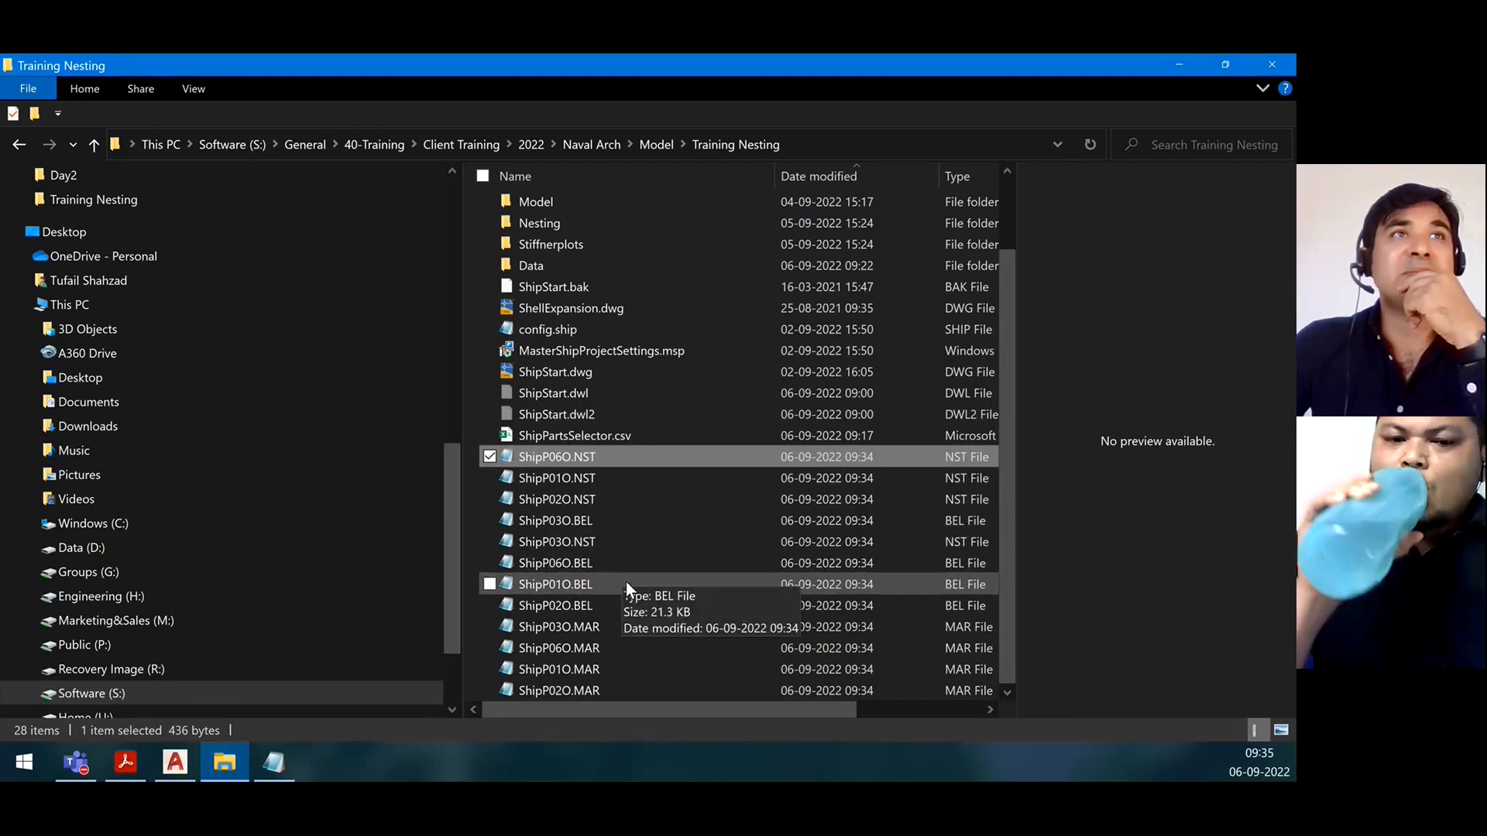
Open ShipP03O.MAR despite the security warning, view the marking data of its parts and close the file
double_click(601, 629)
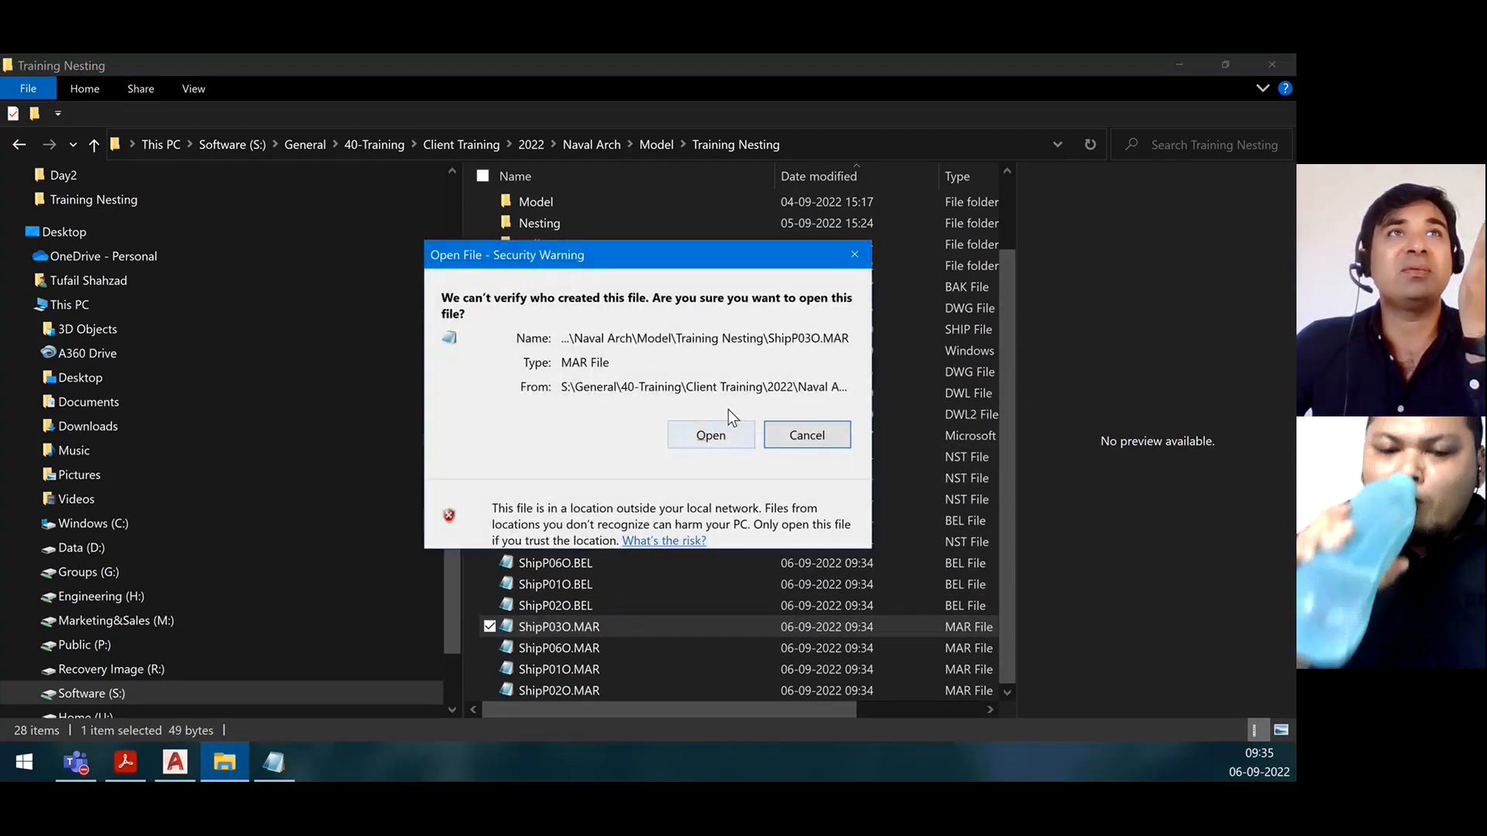
click(719, 427)
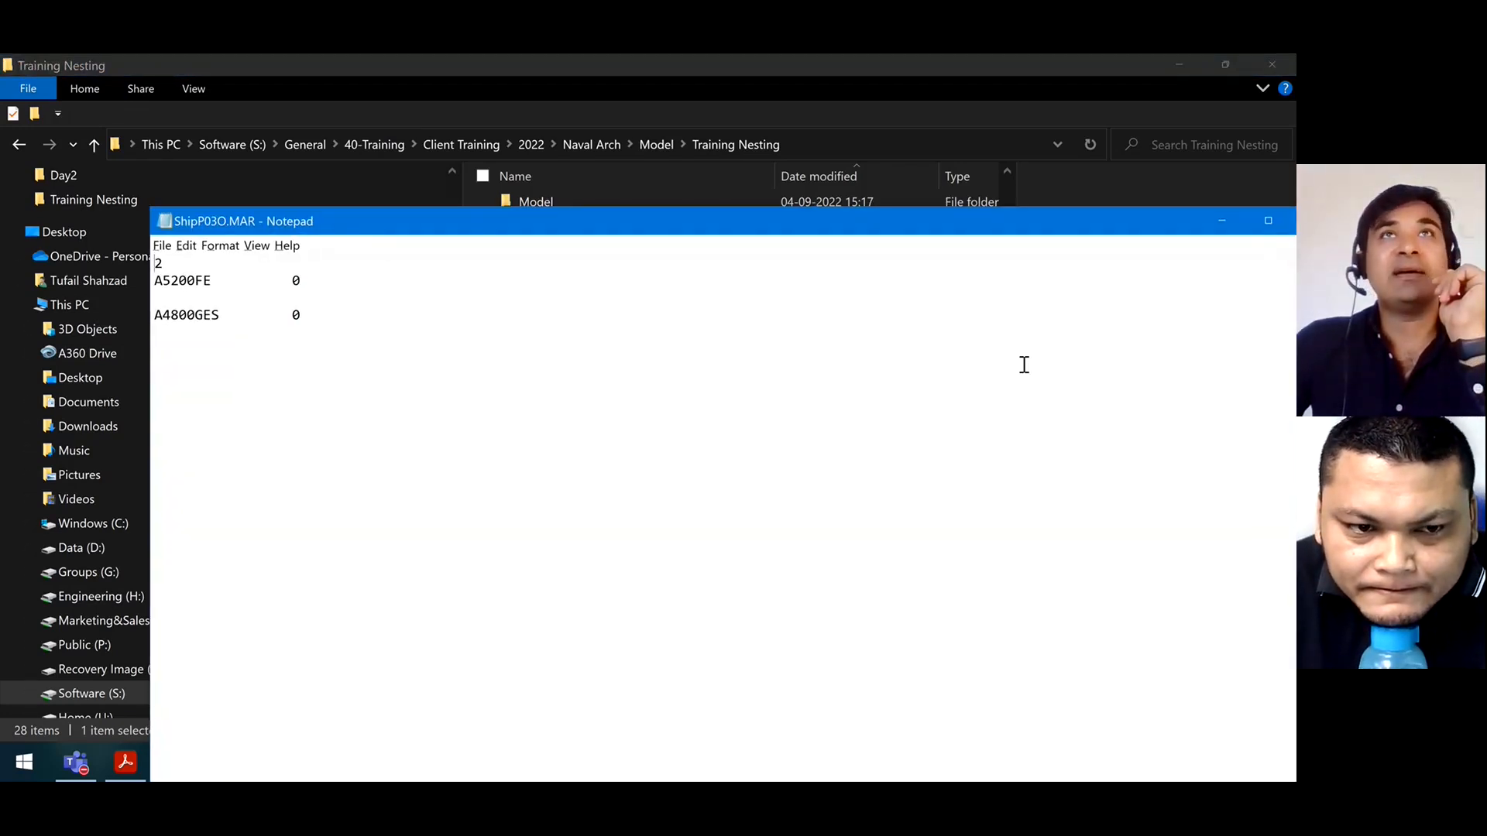
drag(1115, 220, 985, 246)
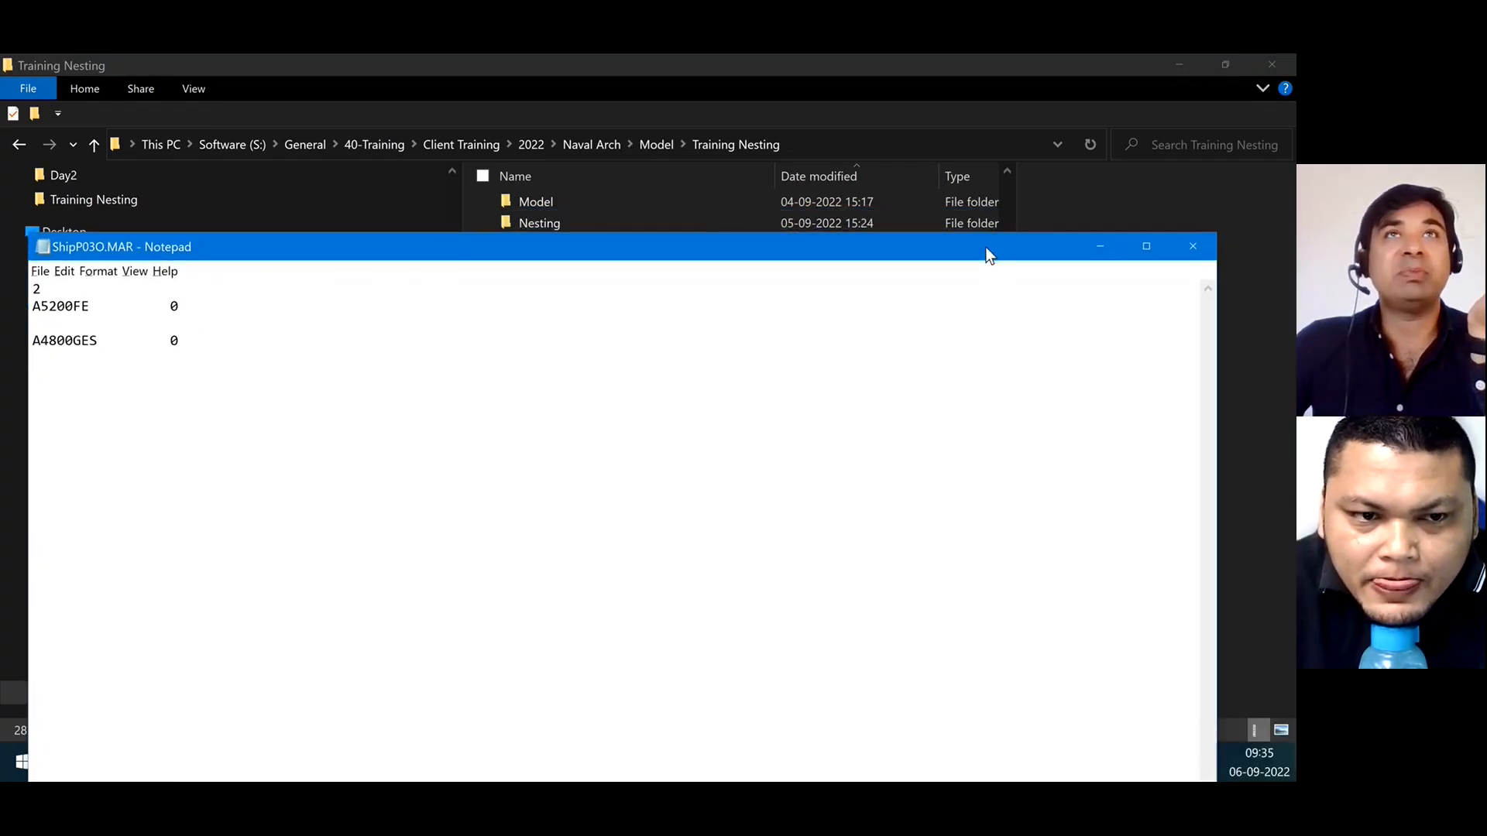
click(1192, 246)
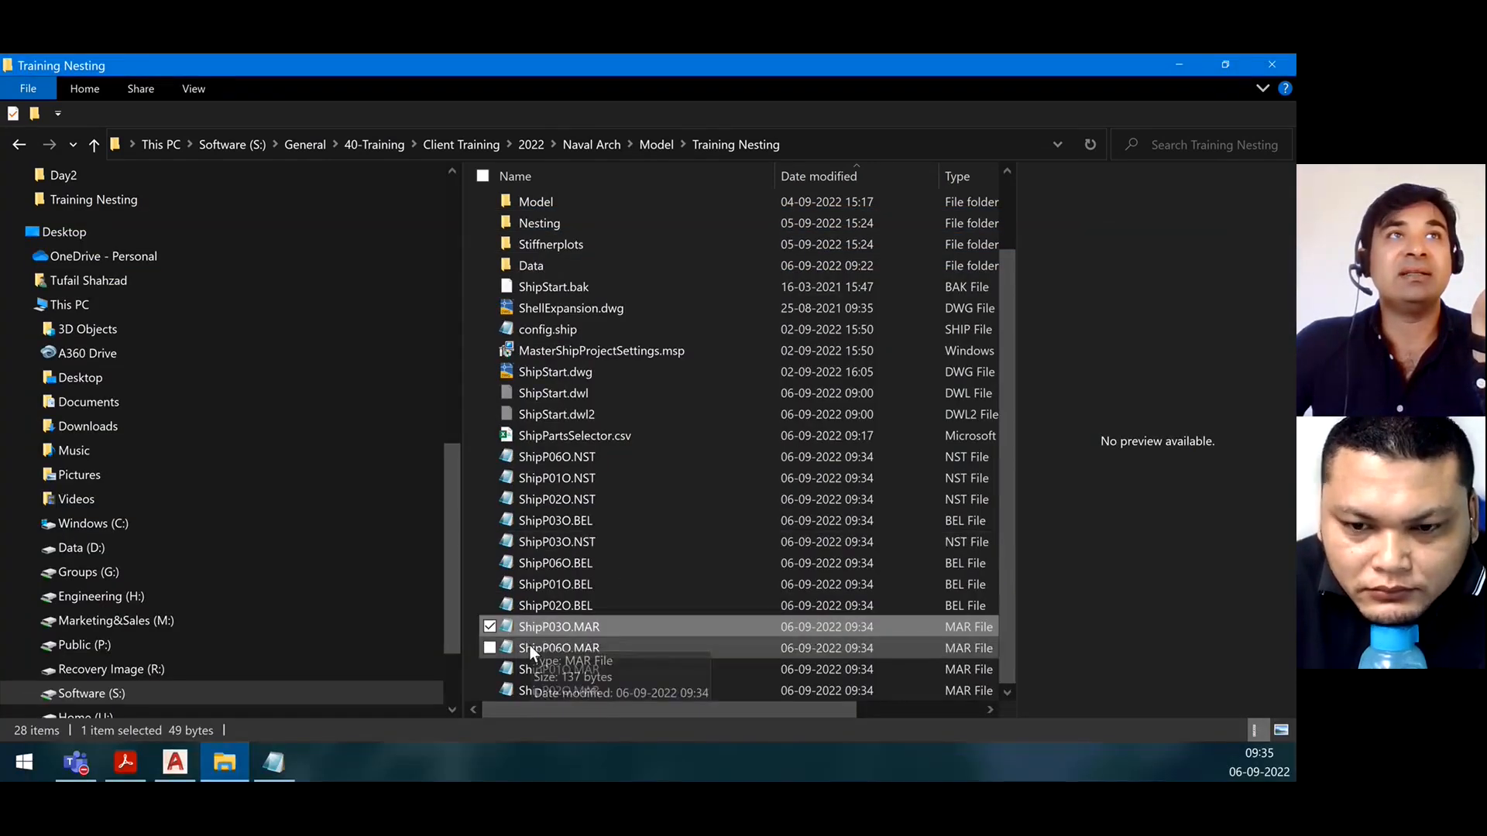
Open ShipP06O.BEL and examine the contour coordinate block of part A0C
double_click(565, 563)
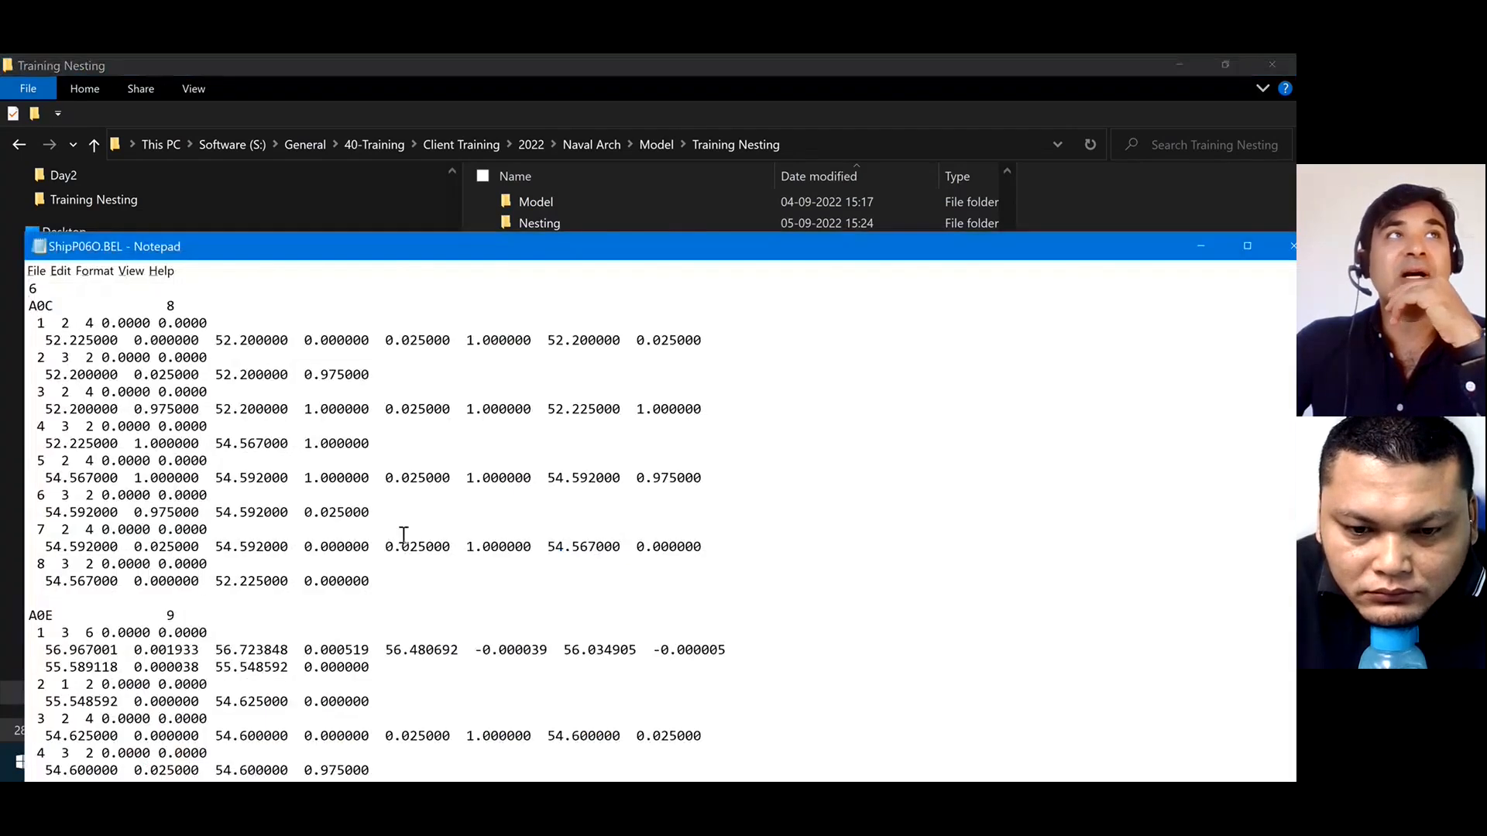
drag(303, 246, 634, 238)
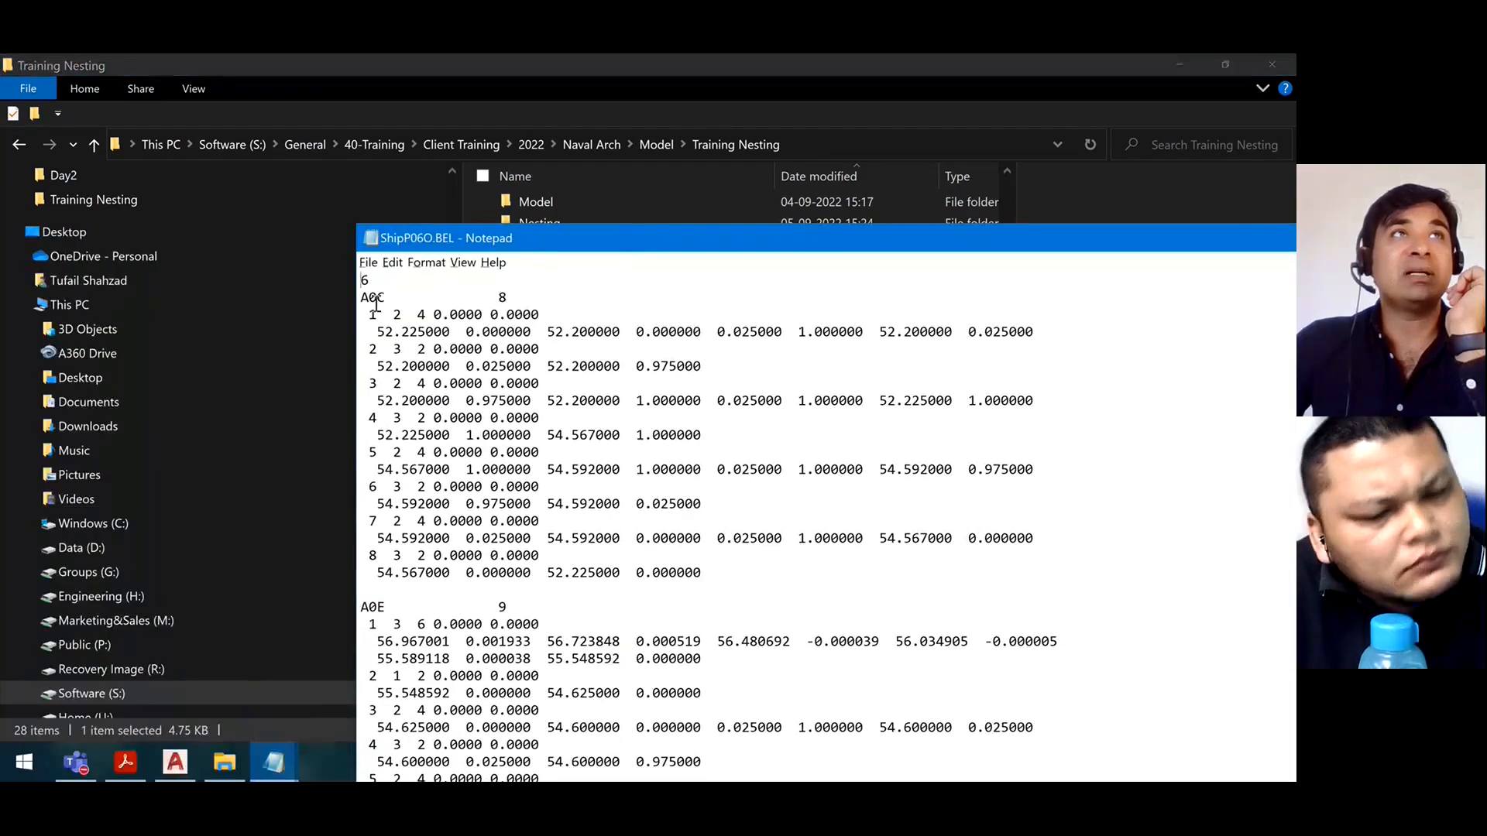
drag(369, 314, 787, 573)
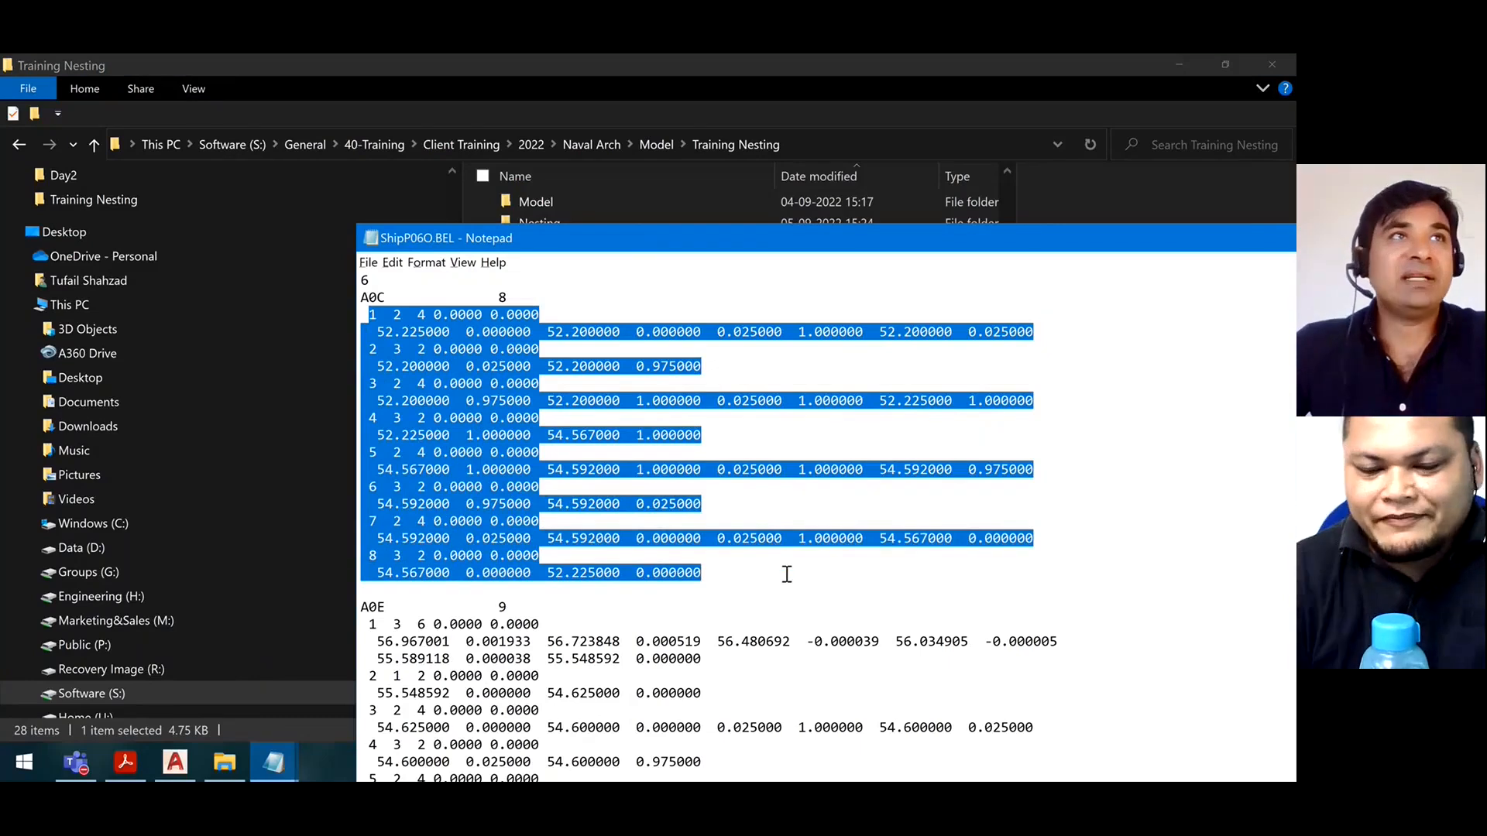
Look through the contour data in ShipP06O.BEL, examine the coordinate block of part A0F and close the file
scroll(790, 577, down, 10)
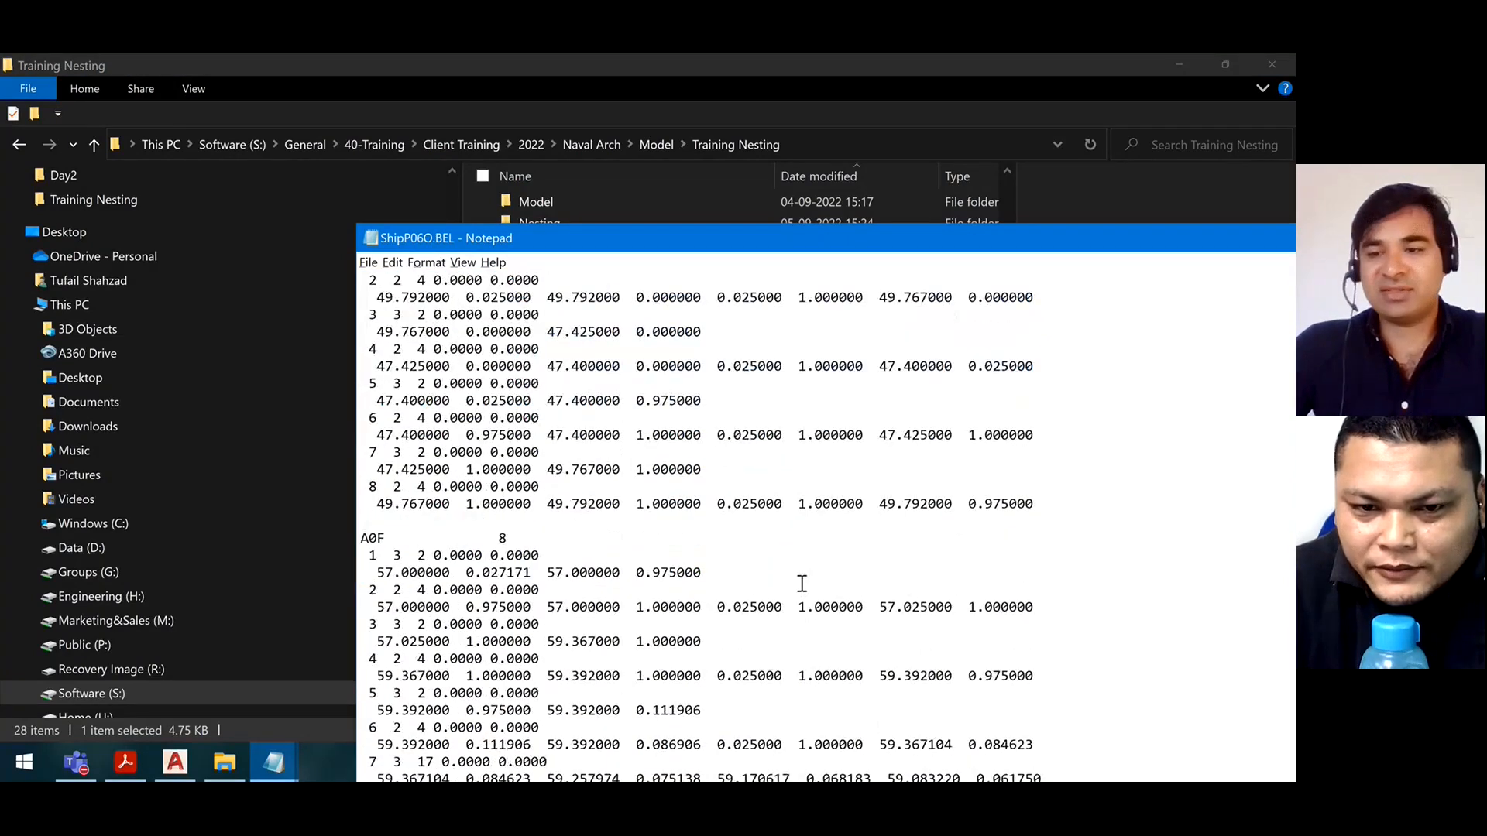
scroll(811, 600, up, 3)
scroll(813, 607, down, 3)
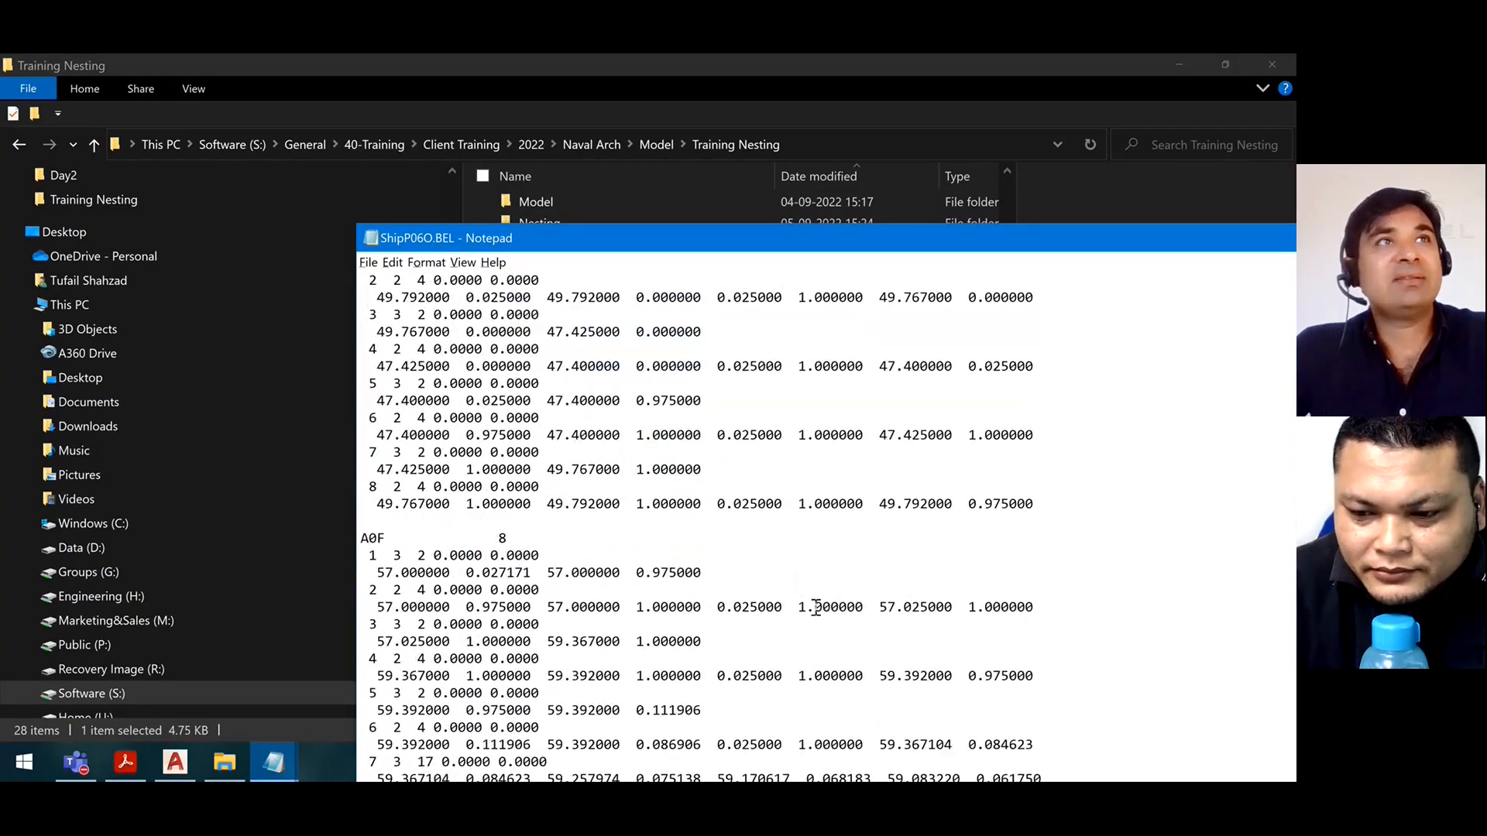
drag(884, 237, 588, 144)
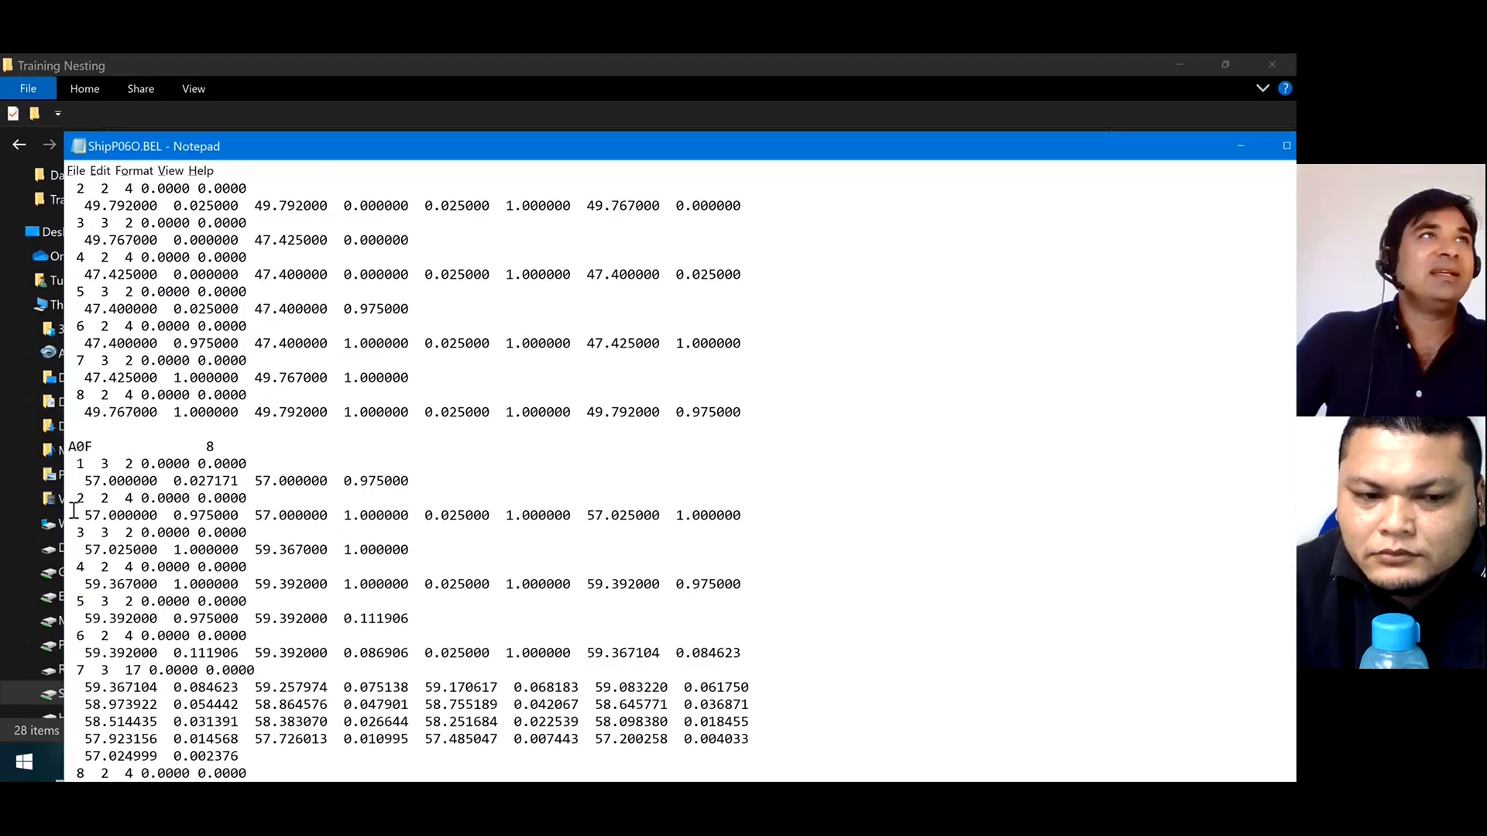
drag(71, 463, 789, 753)
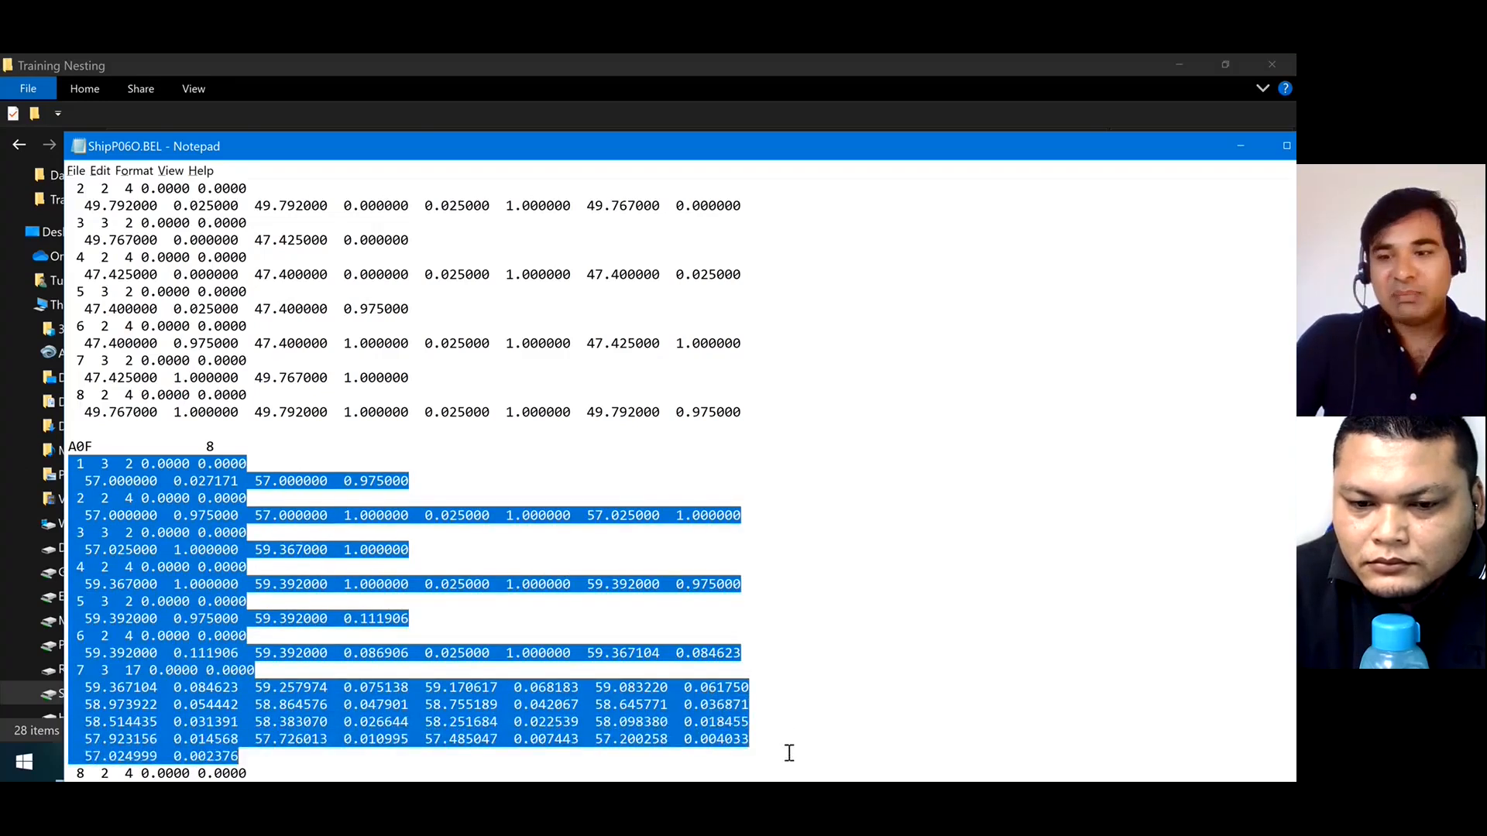
scroll(810, 680, up, 15)
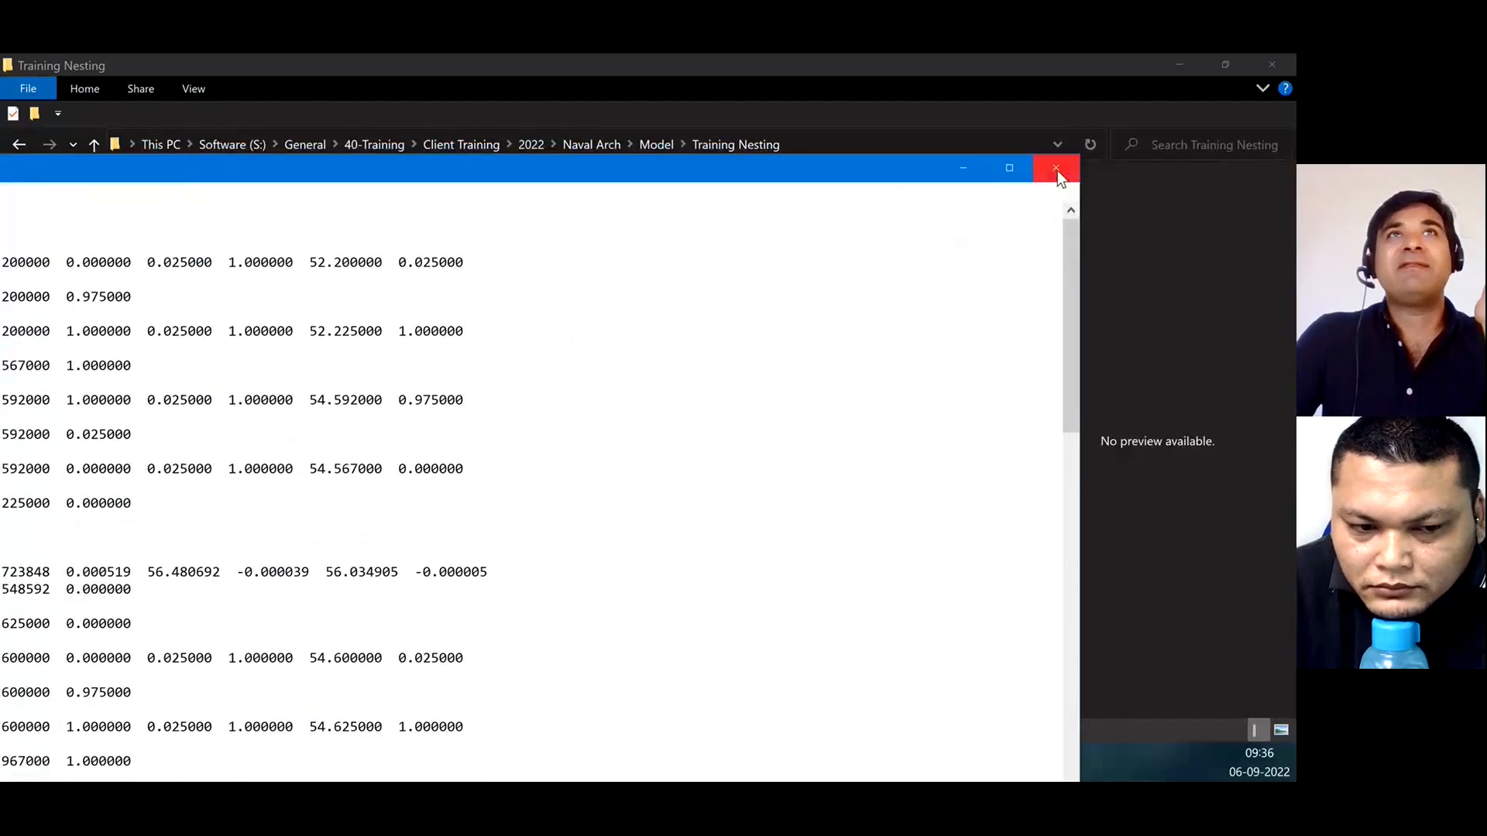
click(1053, 167)
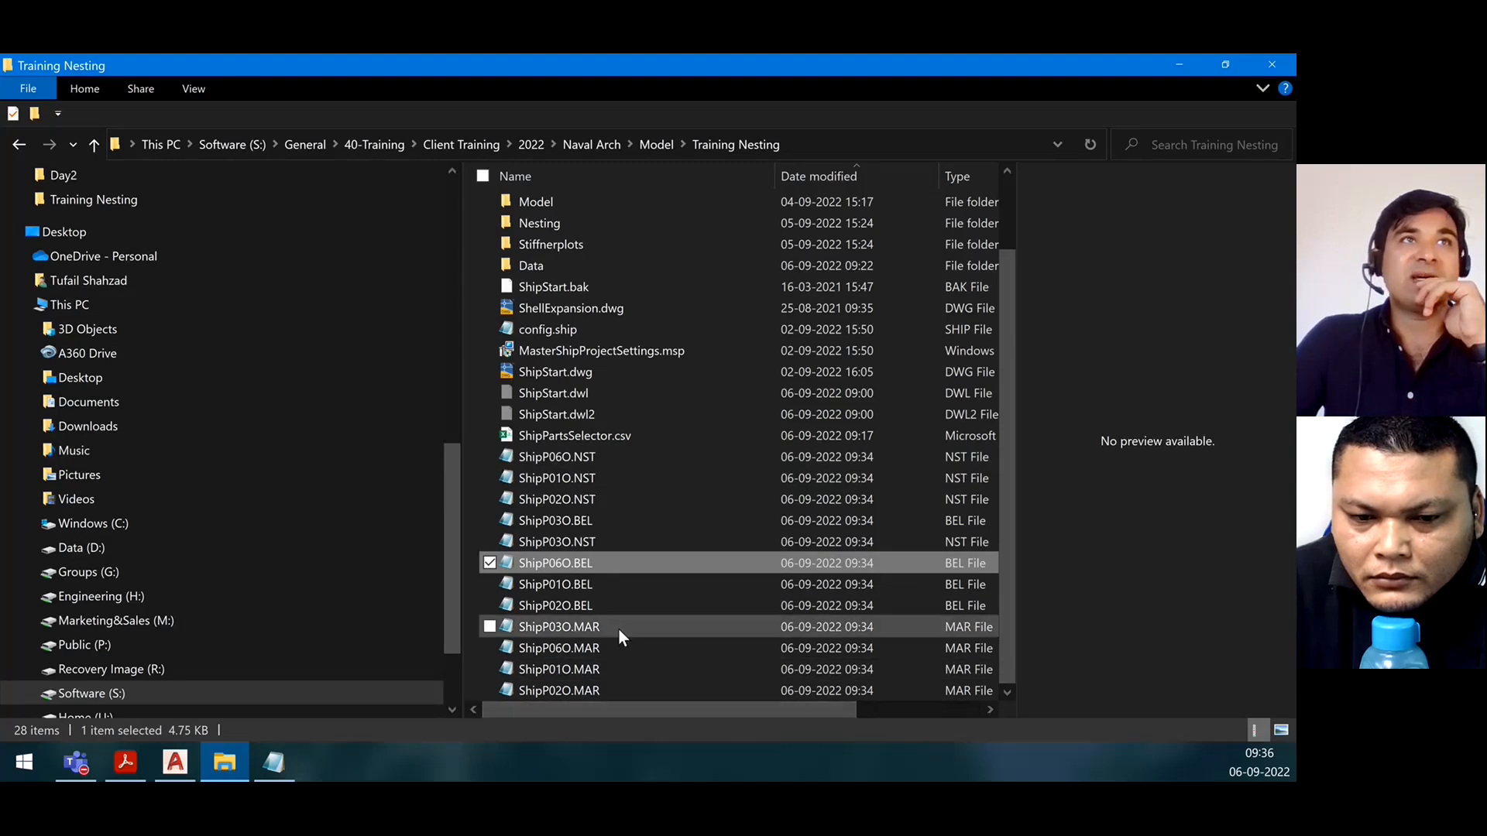
Open ShipP01O.NST, view its part rows and move the file window out of the way
click(593, 628)
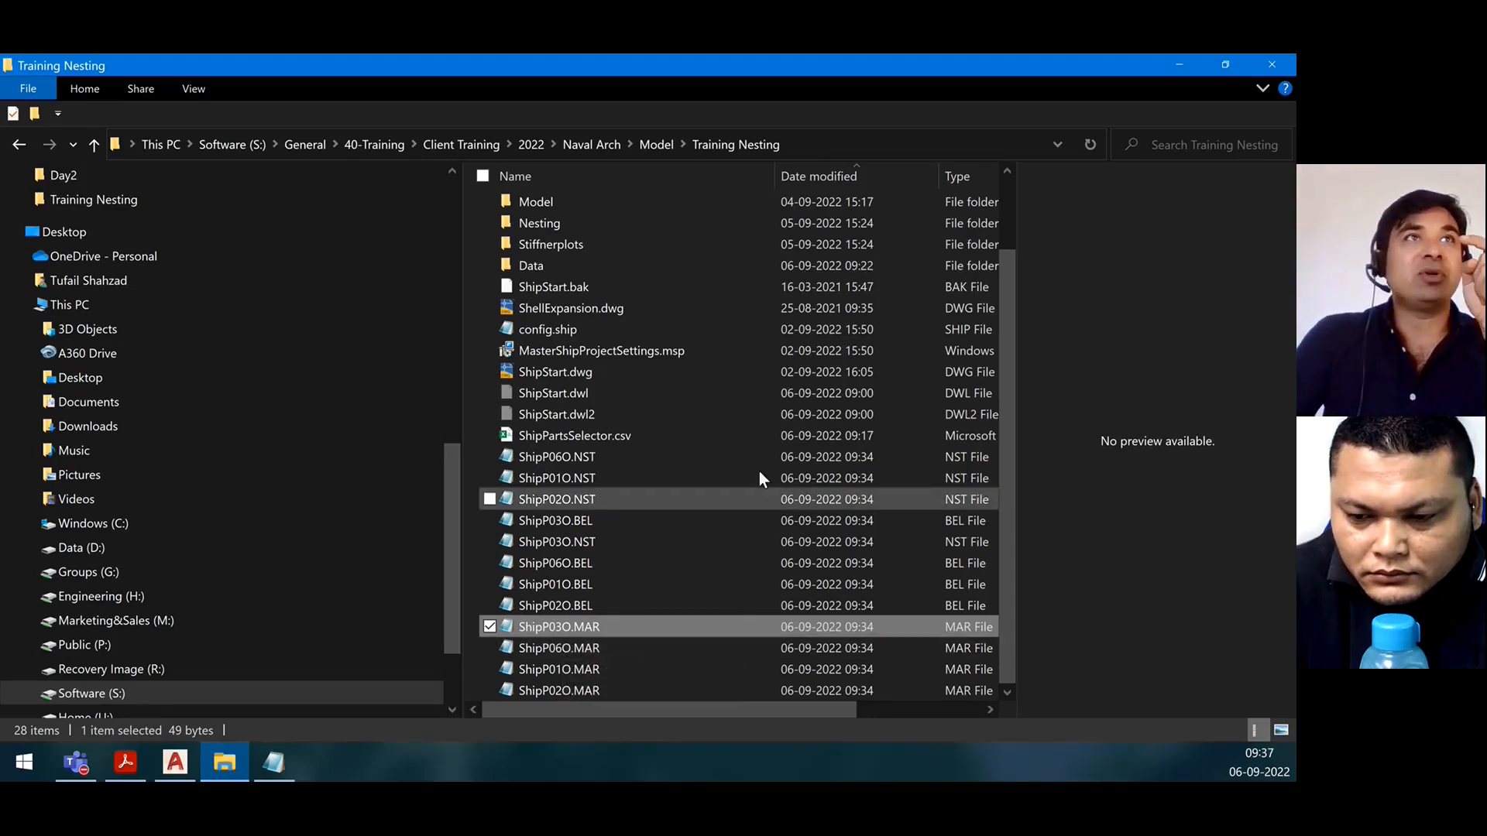
double_click(631, 476)
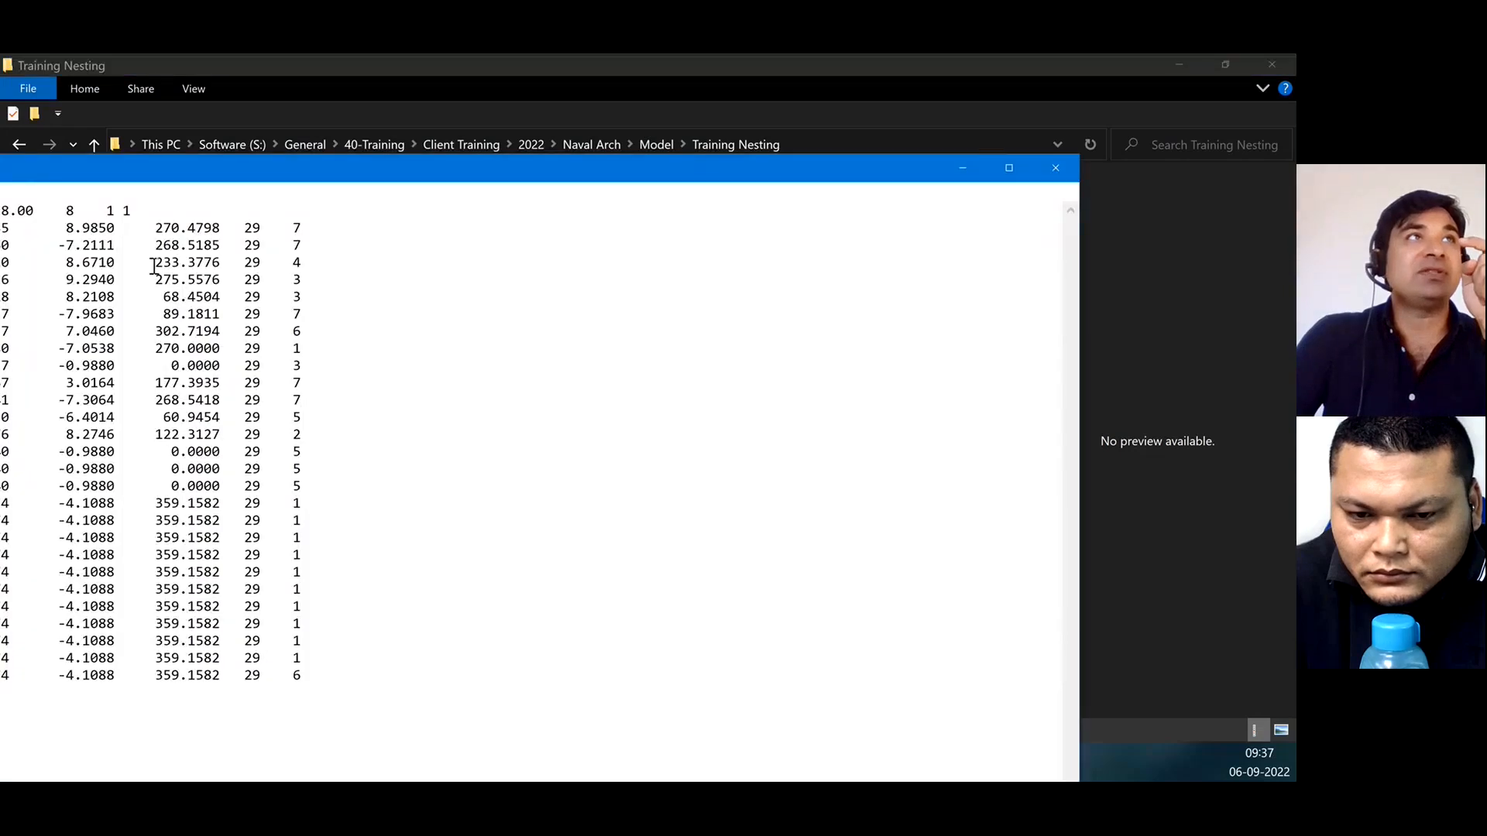
drag(504, 172, 754, 727)
Open ShipP03O.BEL, look through its contour data and close the file
click(644, 519)
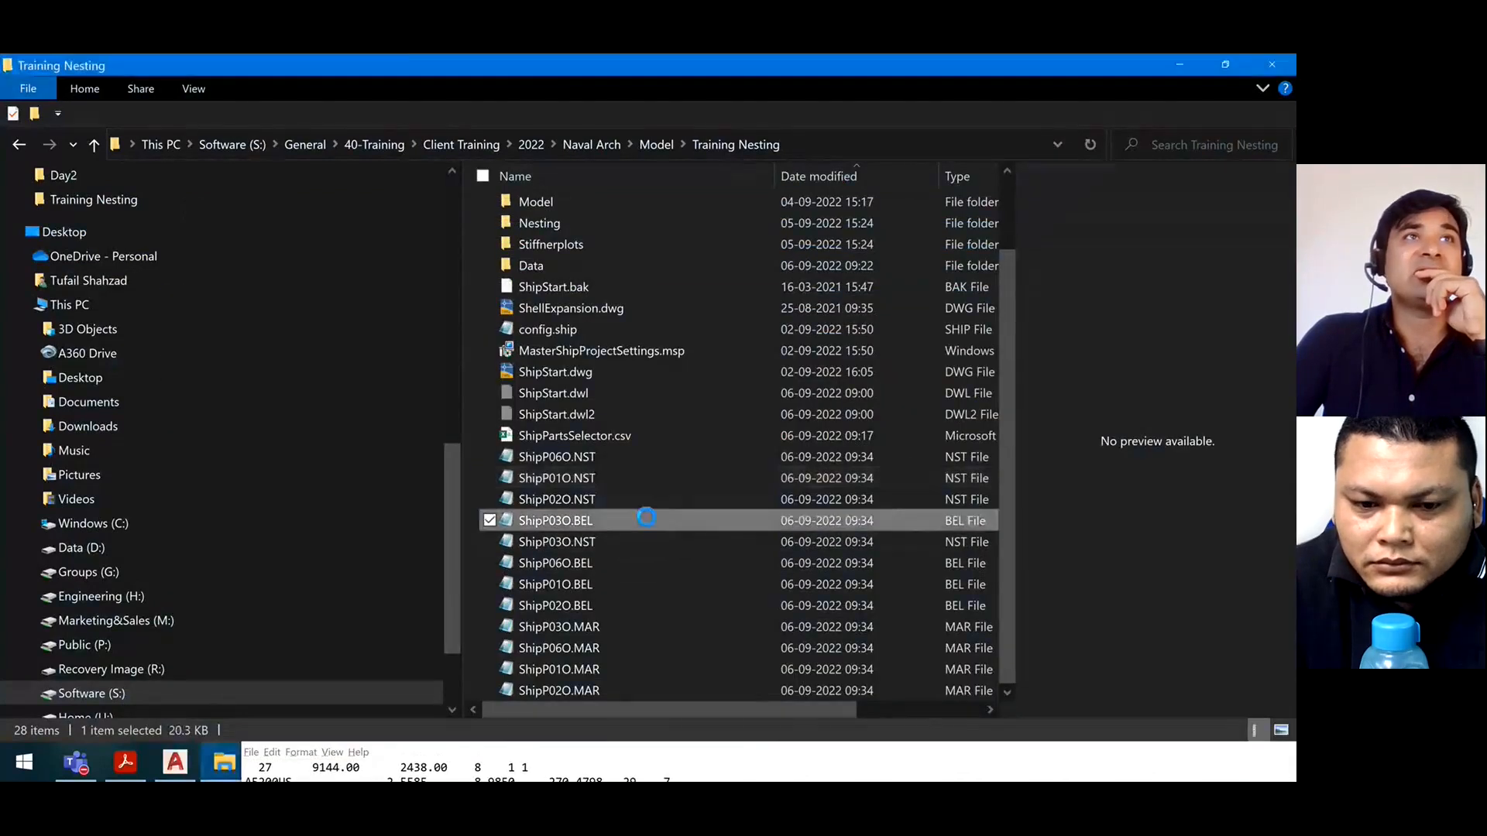
drag(690, 166, 1006, 189)
scroll(1215, 225, down, 20)
drag(1232, 191, 1045, 263)
click(1202, 261)
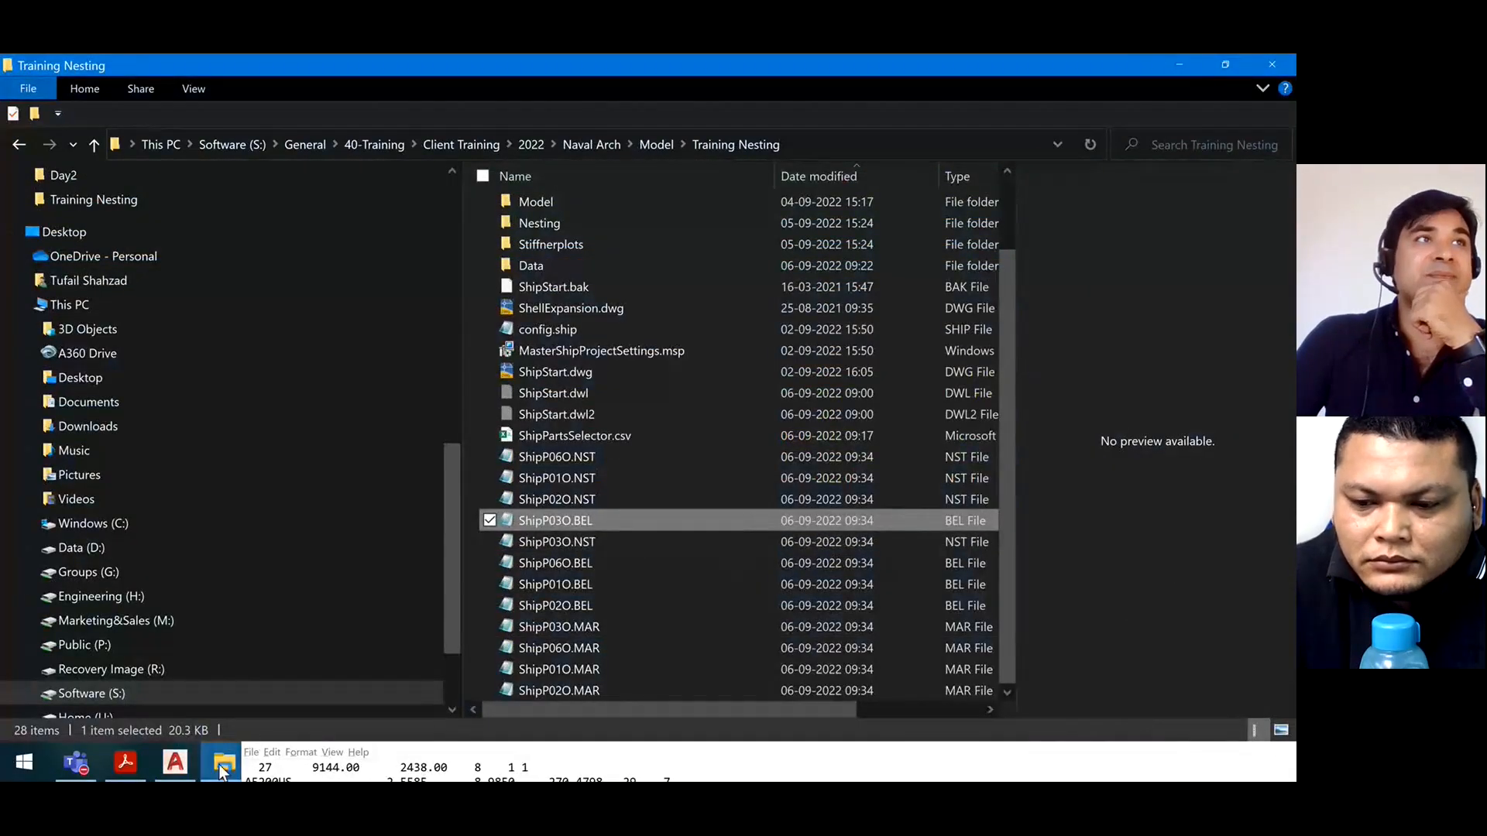
Switch to AutoCAD and display the MasterShip NC commands
click(175, 762)
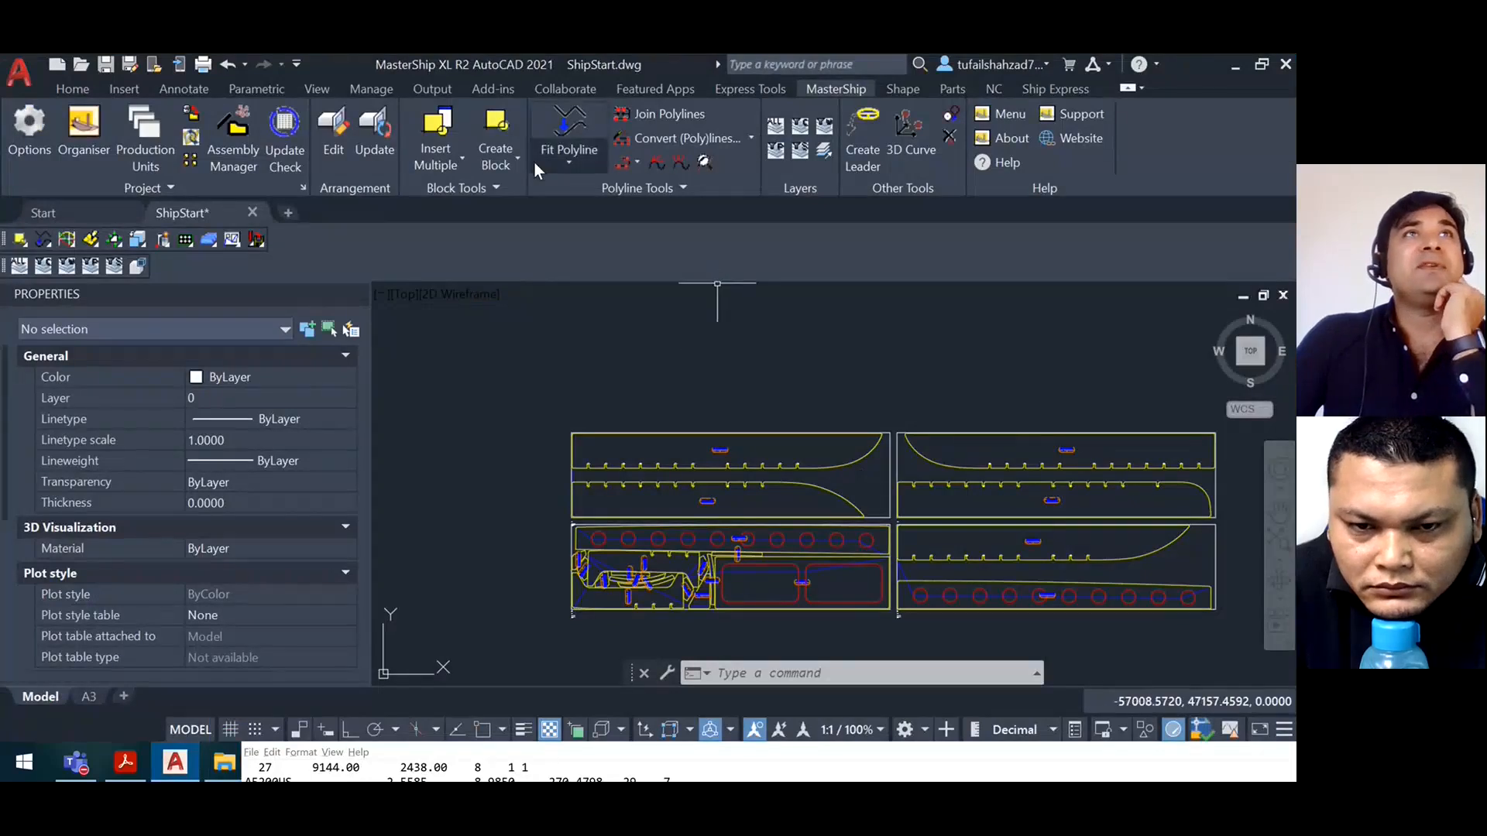
click(967, 89)
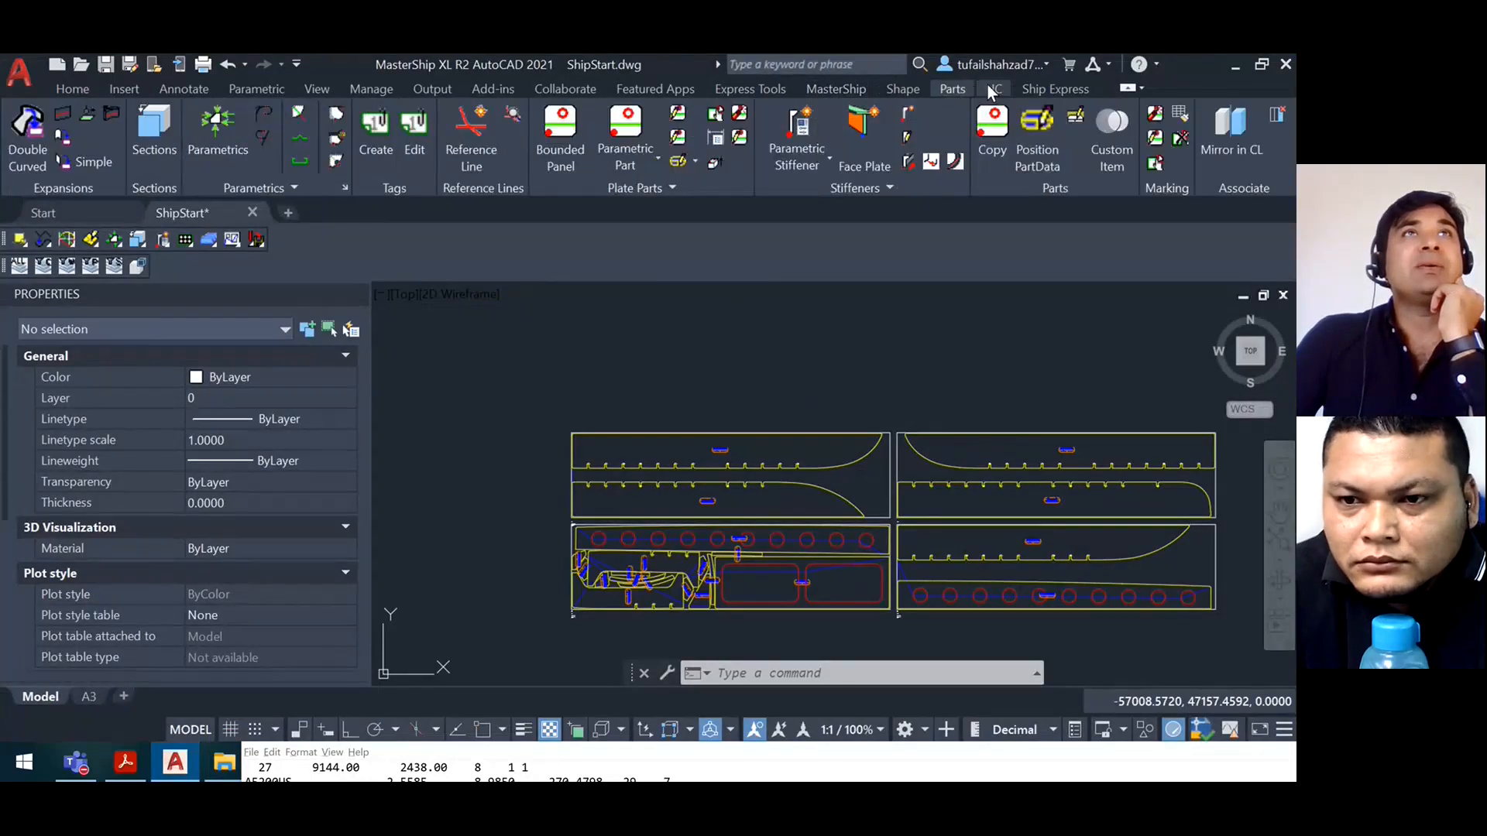
click(991, 90)
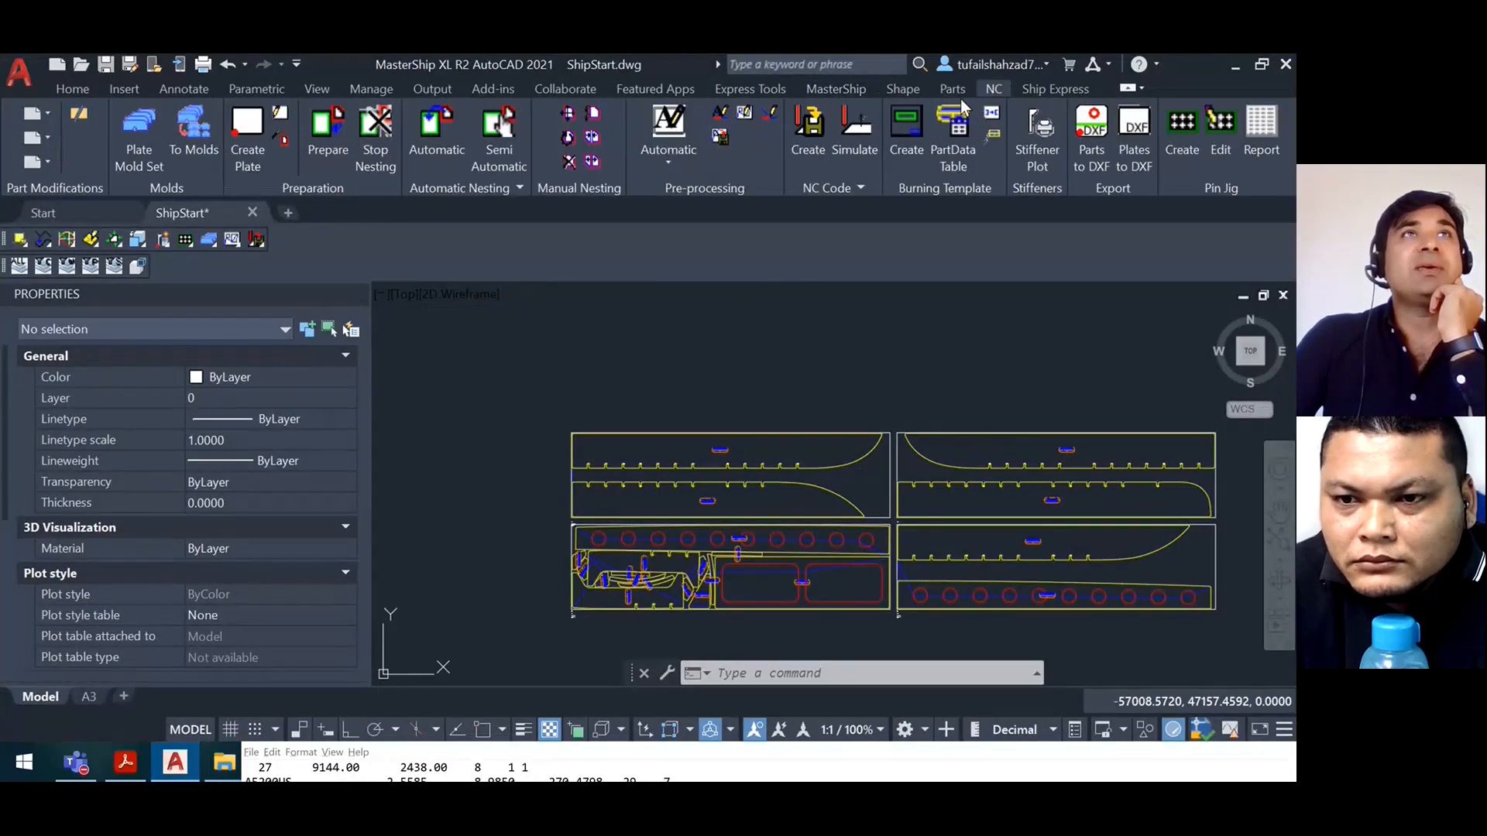
Try to create the NC code for plate 06 with the Default ESSI template
click(816, 145)
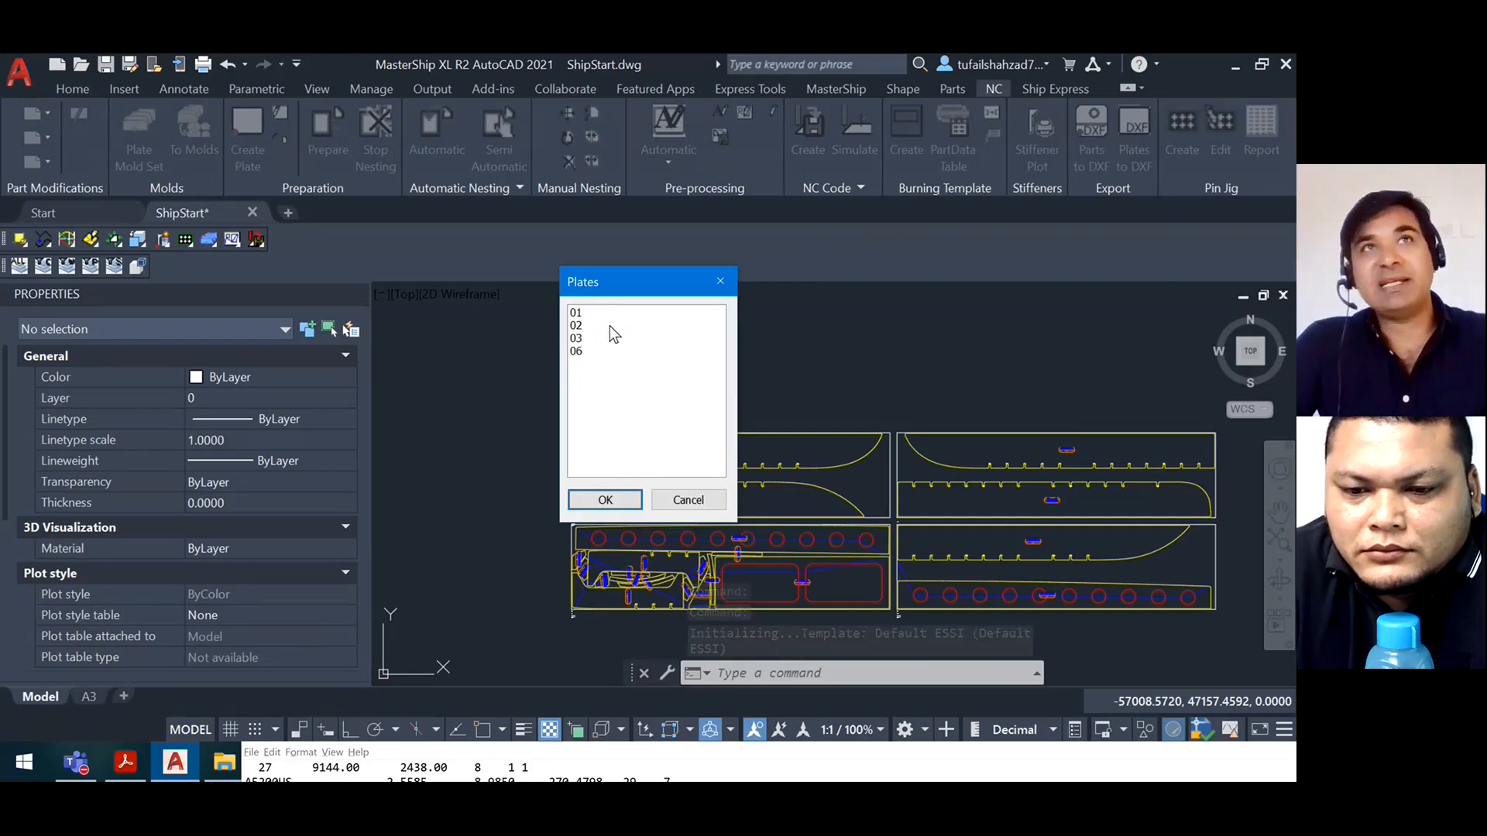
click(573, 326)
click(579, 339)
click(582, 351)
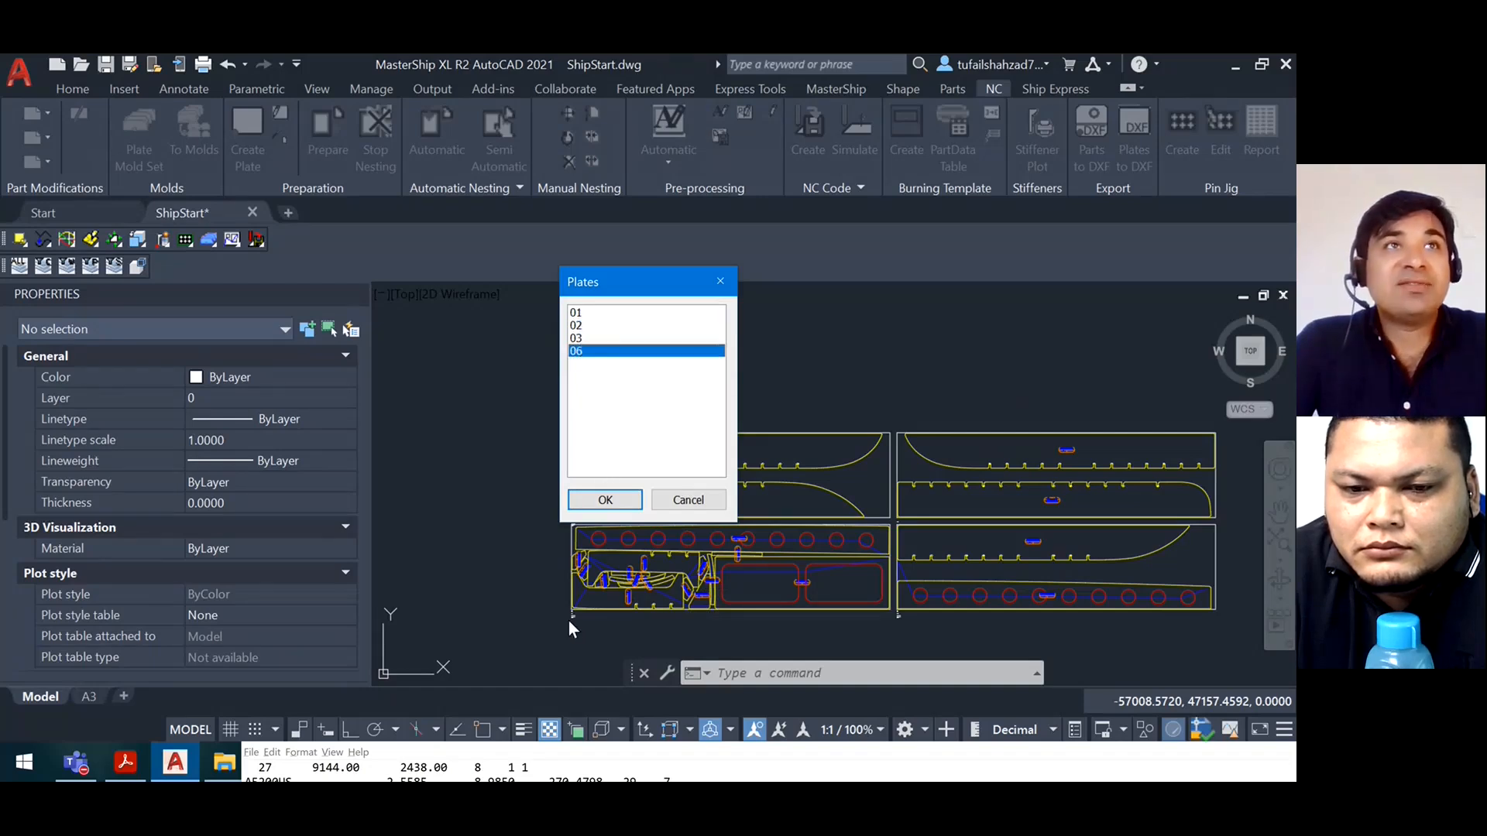
click(605, 499)
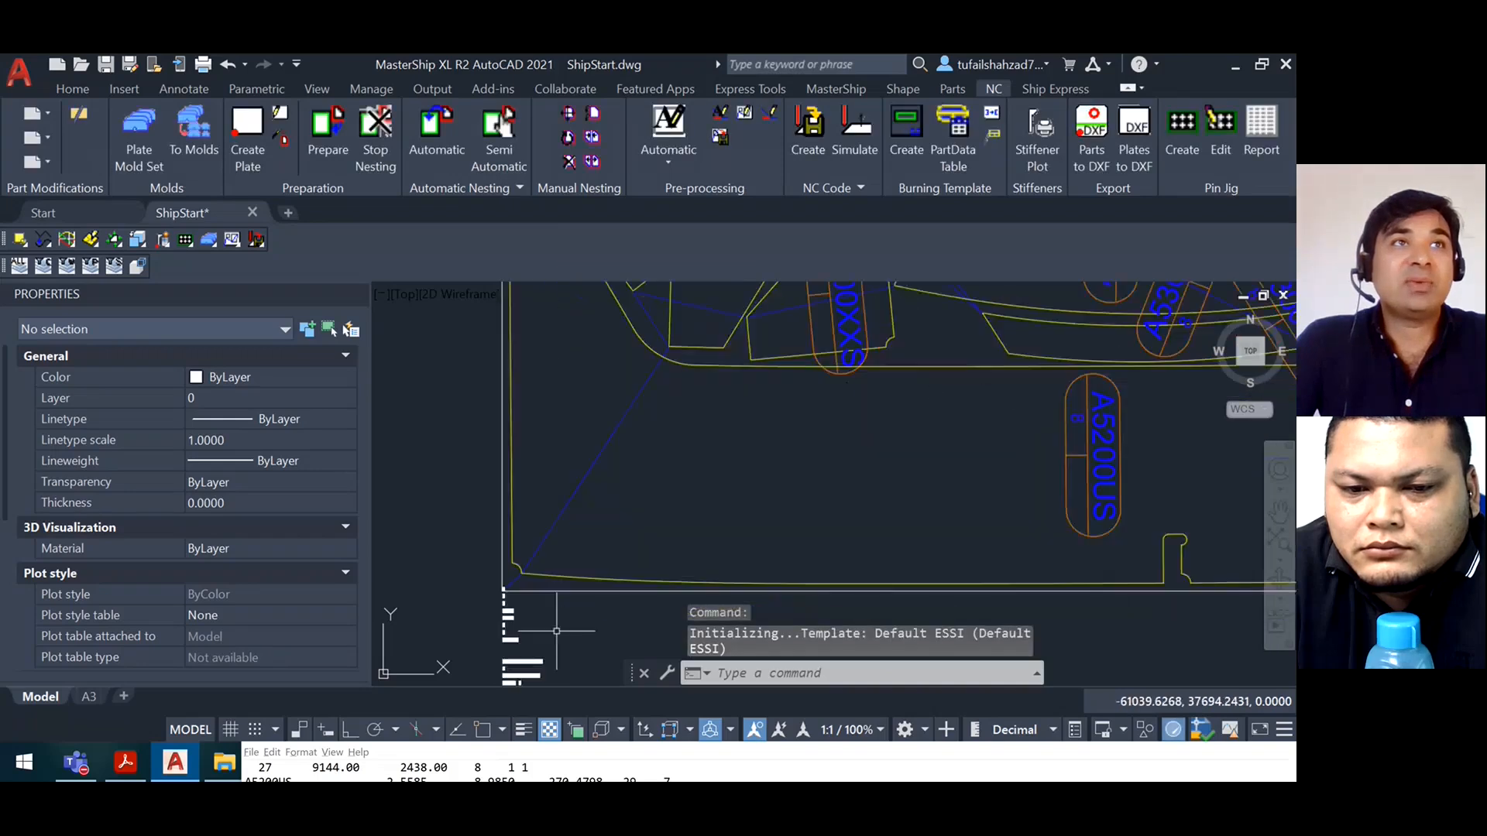
Examine the plate number and plate data text at the lower-left corner of the nested plate with the many small parts
scroll(500, 655, up, 4)
scroll(568, 573, down, 2)
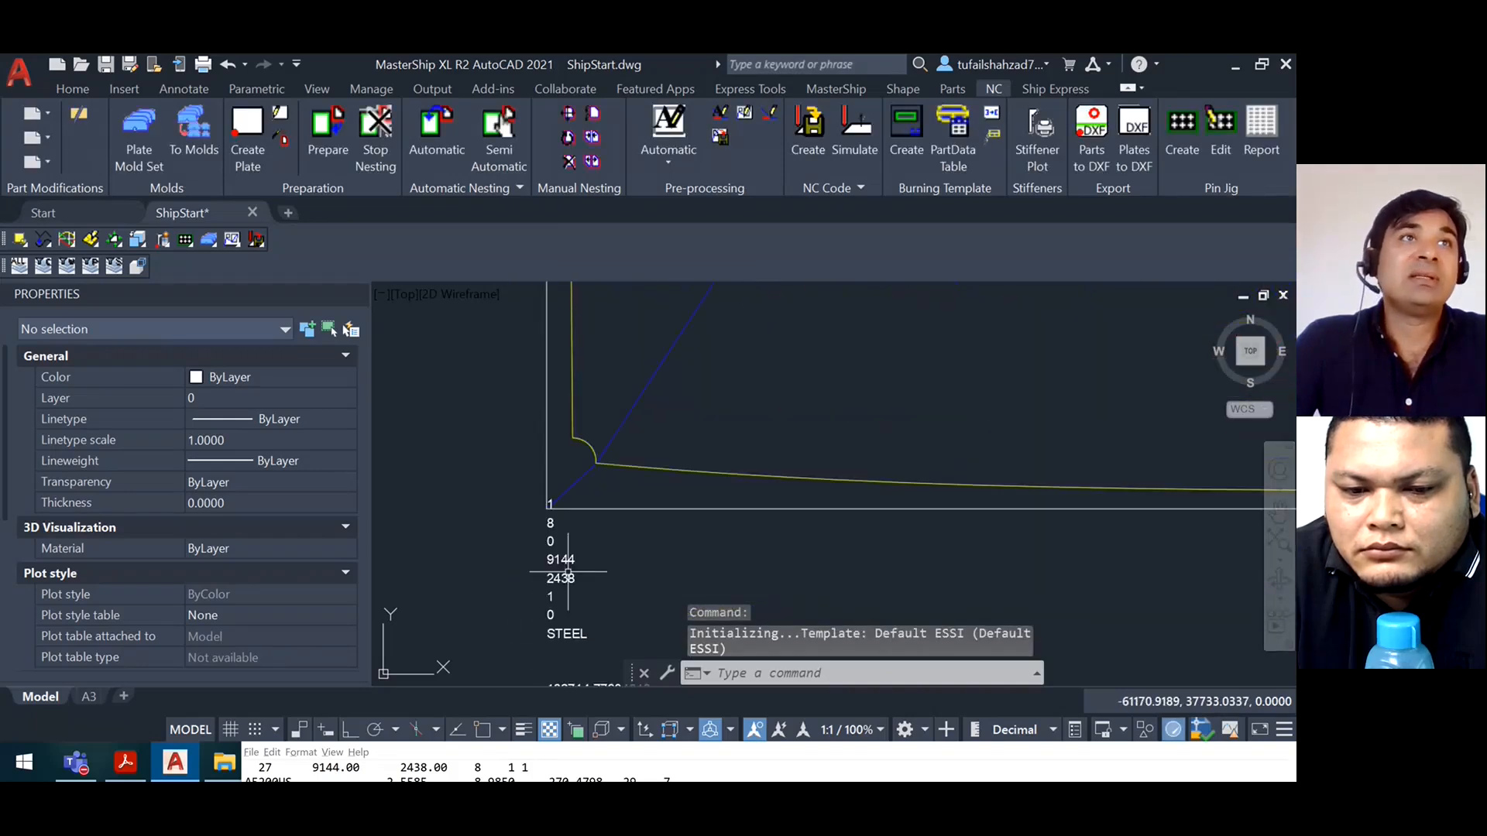
scroll(566, 526, up, 1)
scroll(576, 495, down, 5)
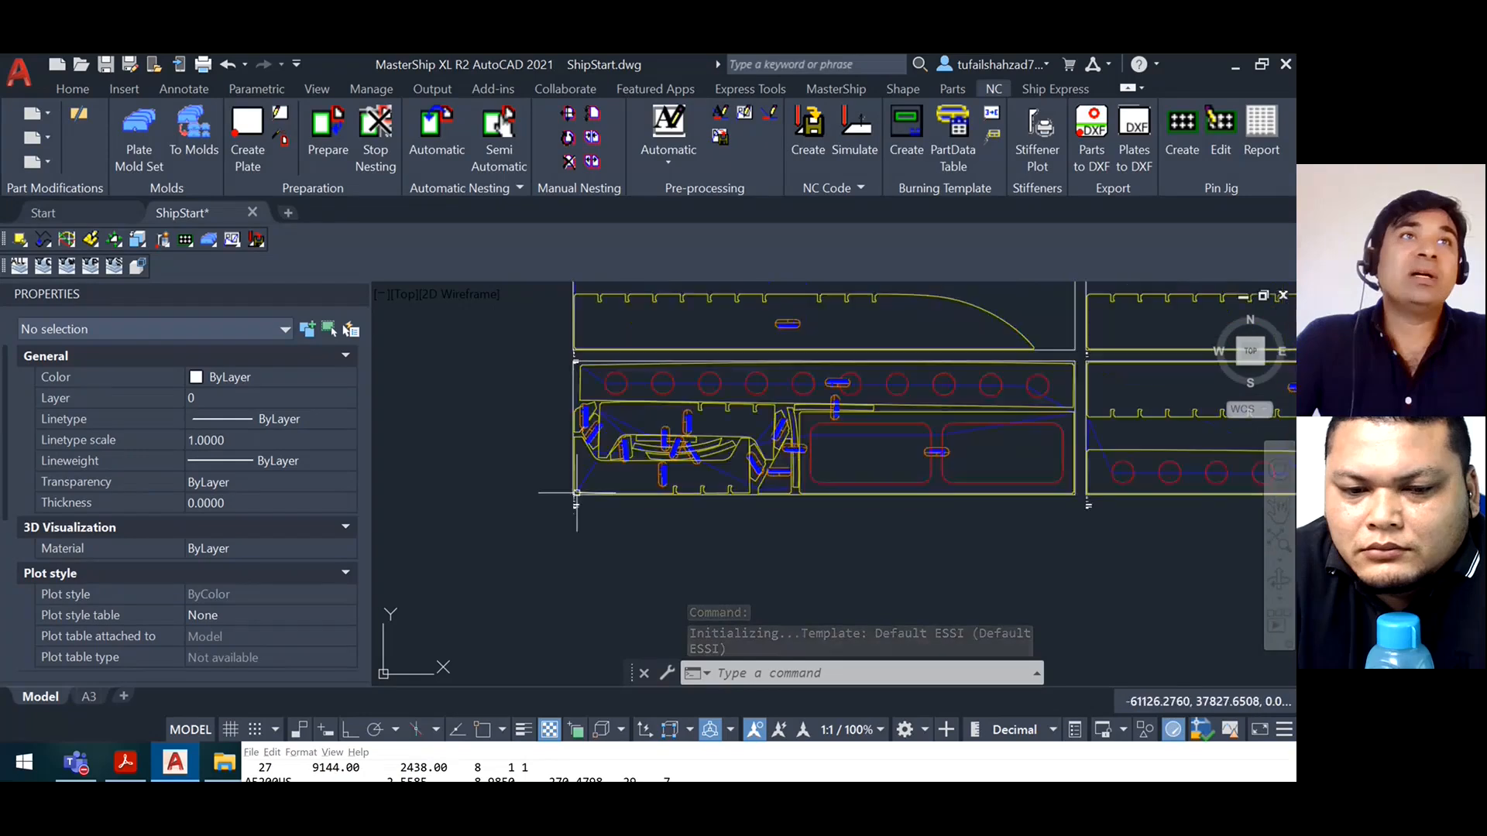
scroll(580, 342, up, 5)
scroll(581, 377, down, 5)
scroll(600, 574, down, 3)
middle_drag(602, 596, 550, 486)
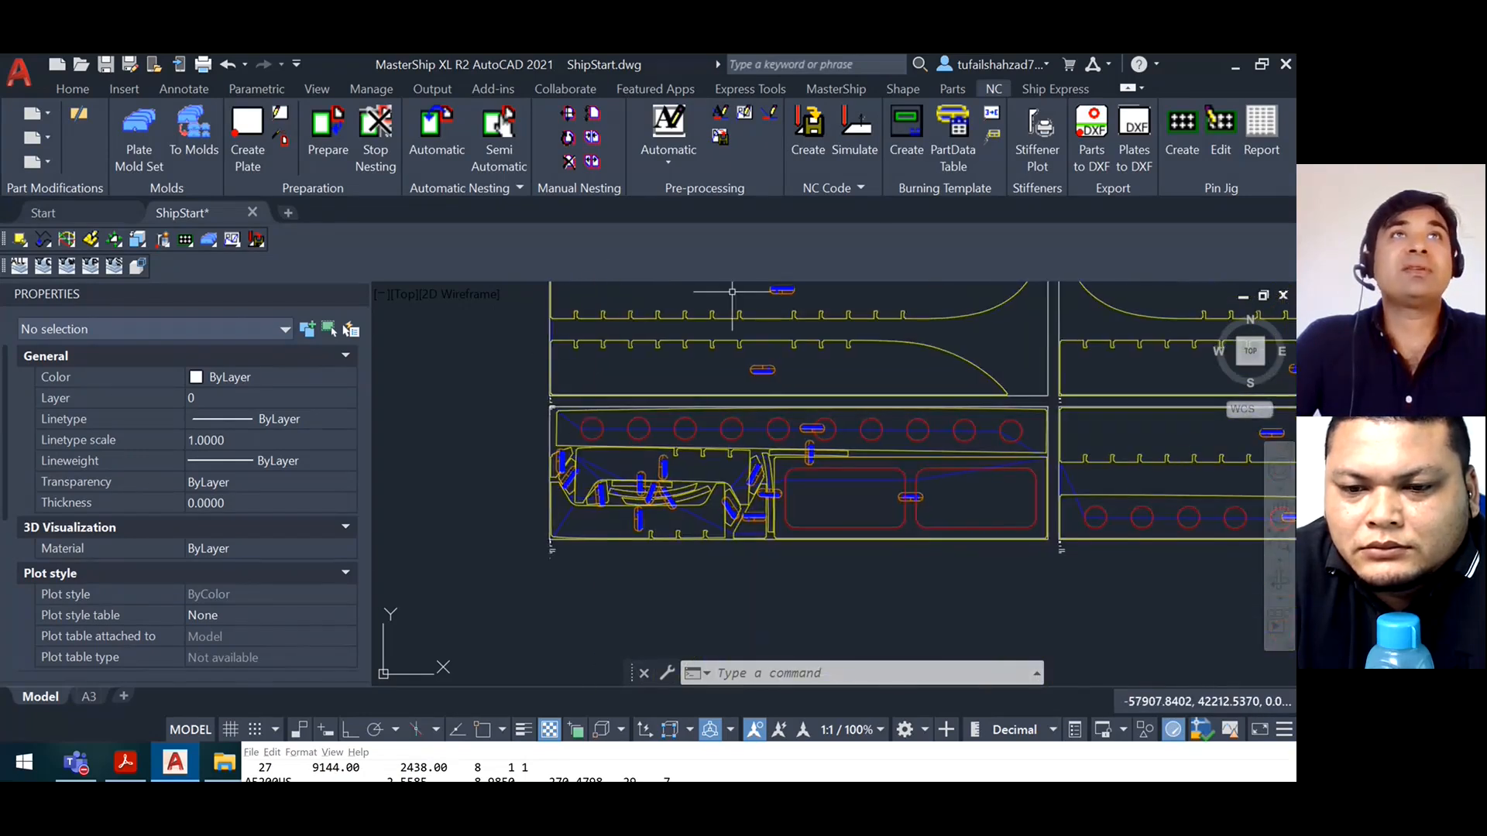
Create the NC code for plate 01 with the Default ESSI template
click(813, 143)
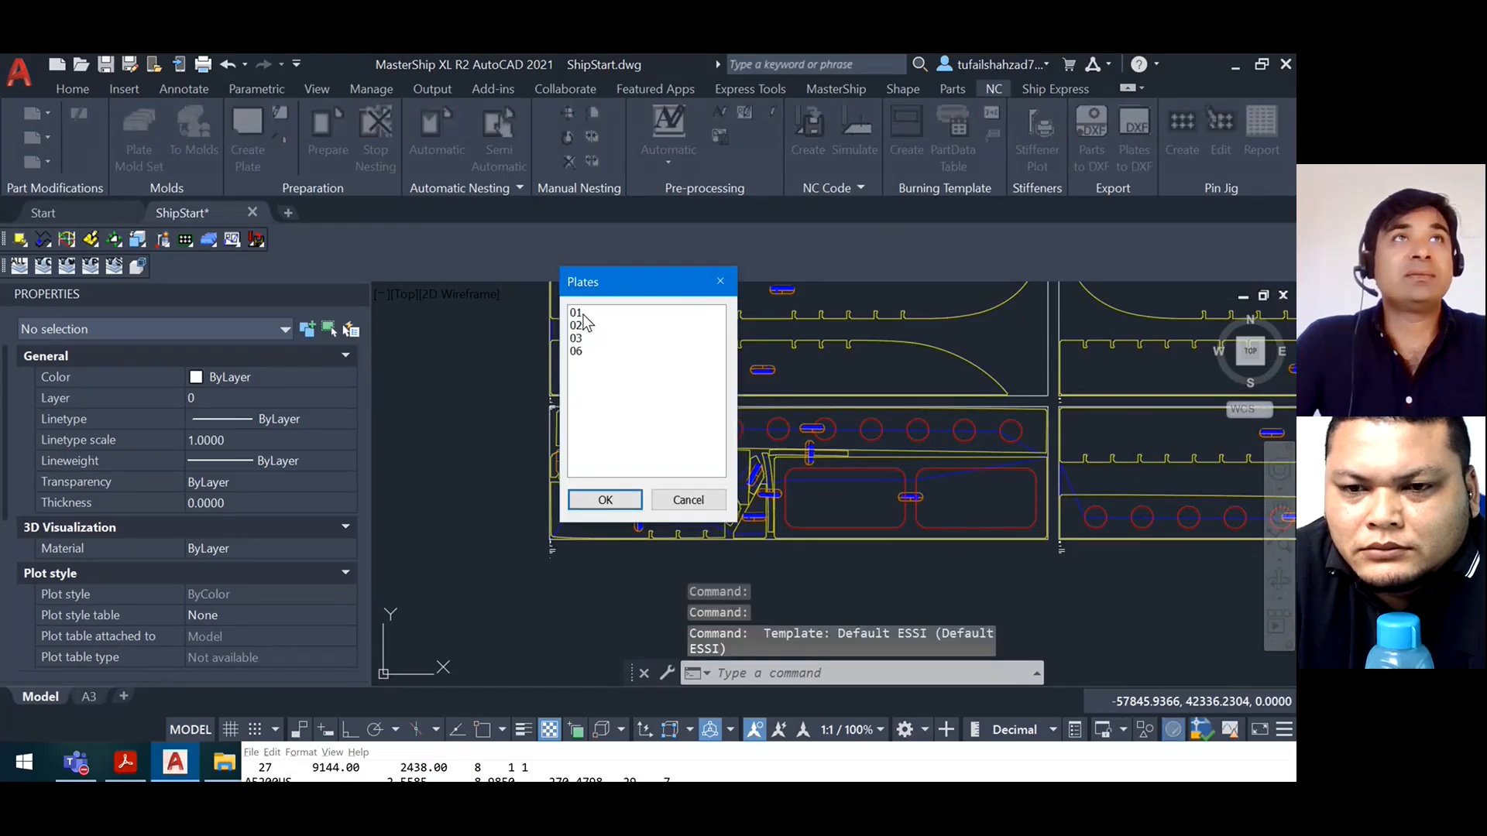
click(583, 313)
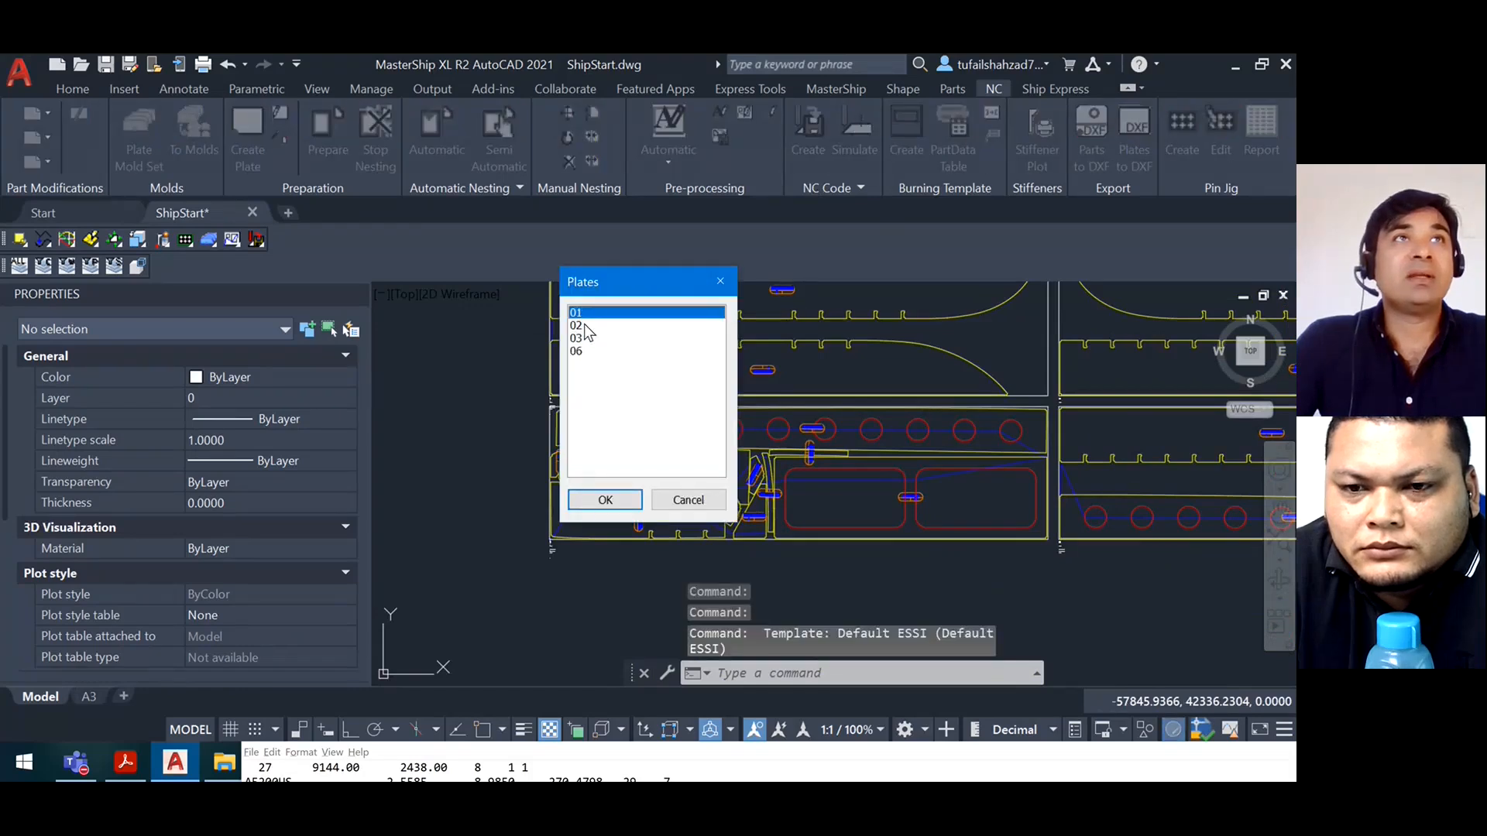
click(605, 500)
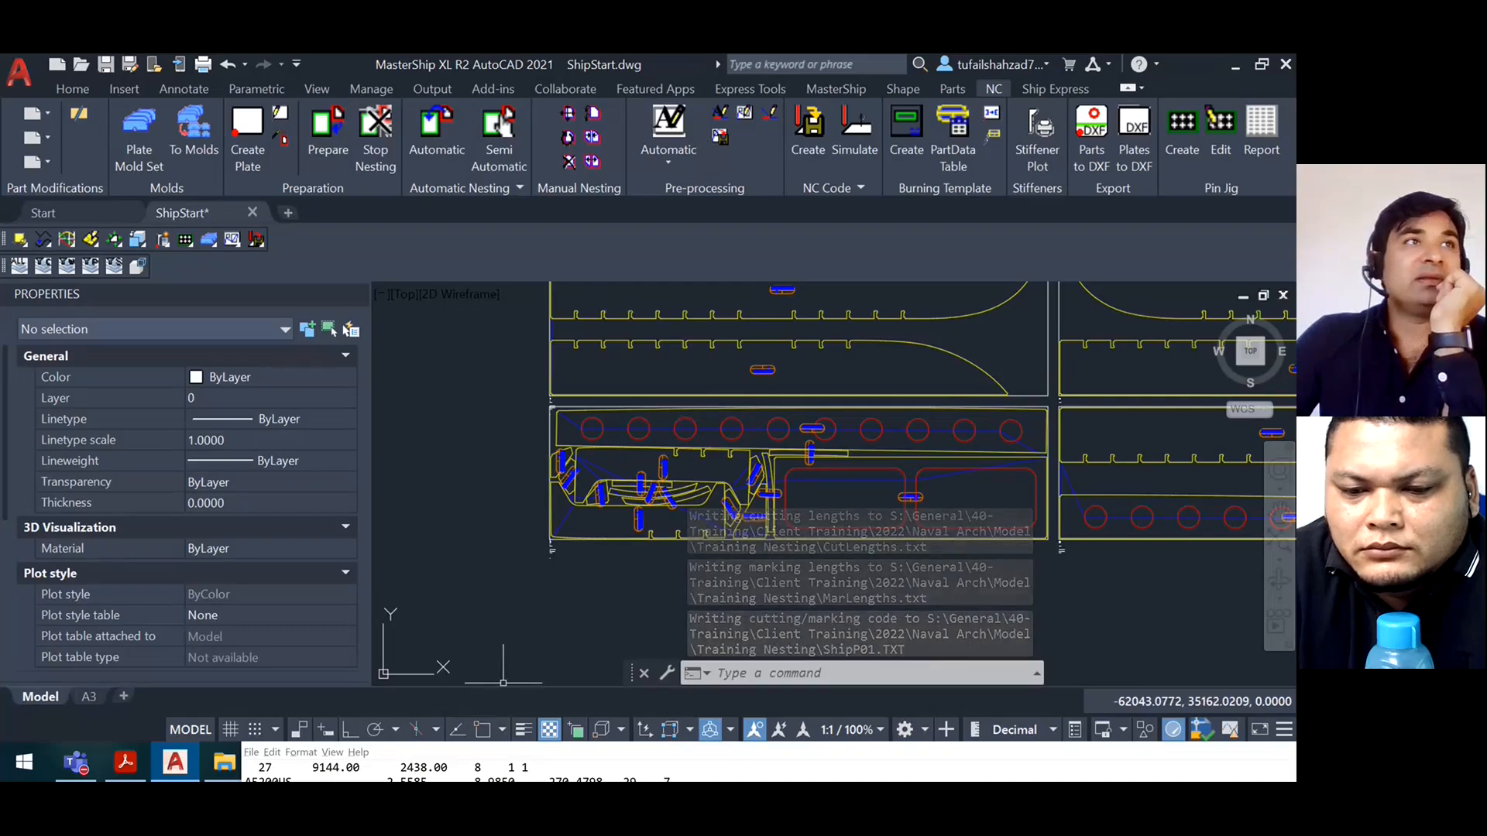
Open ShipP01.TXT from the Training Nesting folder and examine the opening cutting code of part A5200US
click(226, 762)
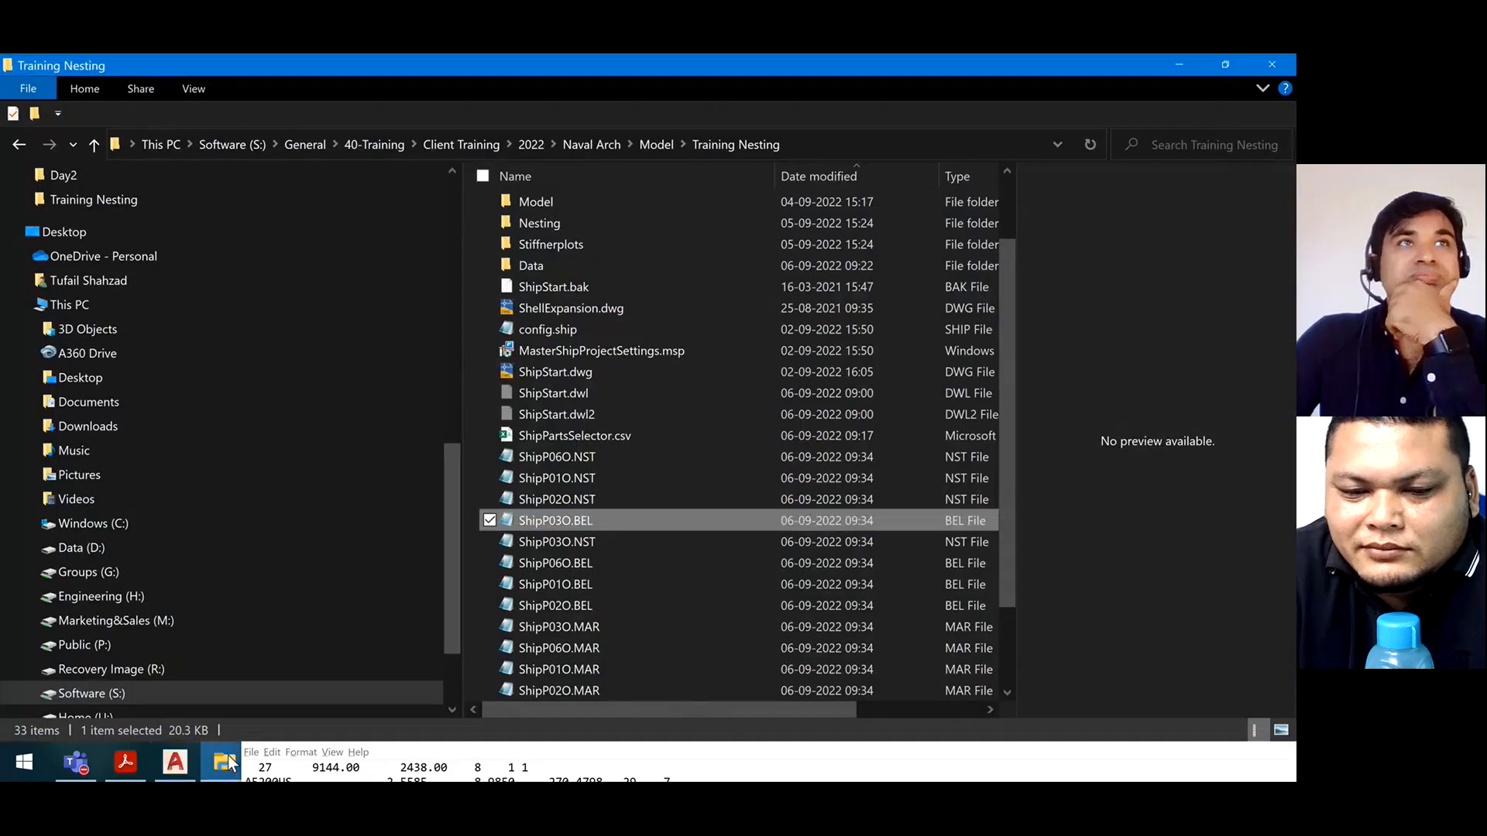
scroll(640, 435, down, 2)
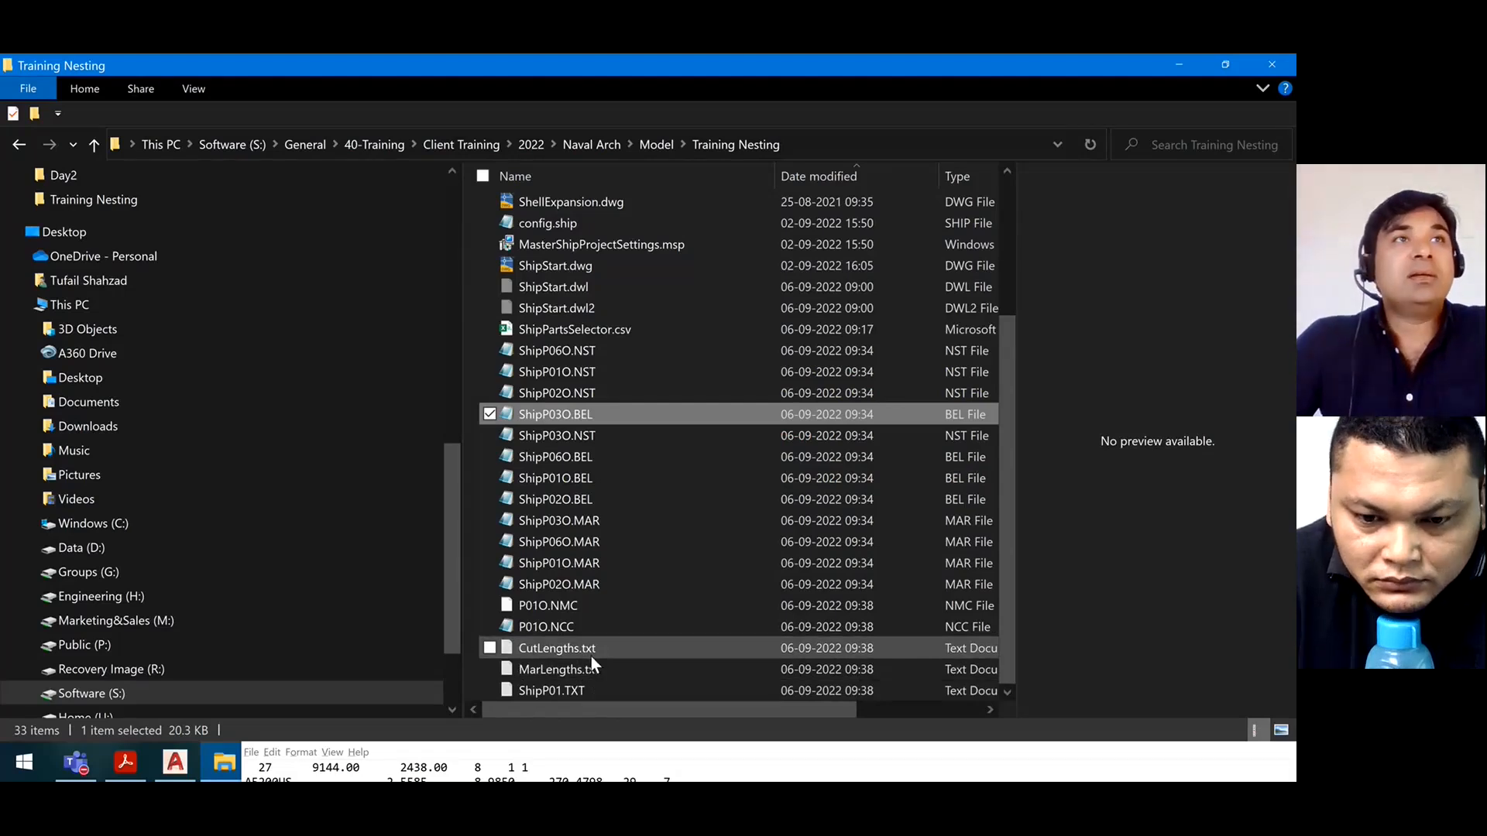
double_click(588, 690)
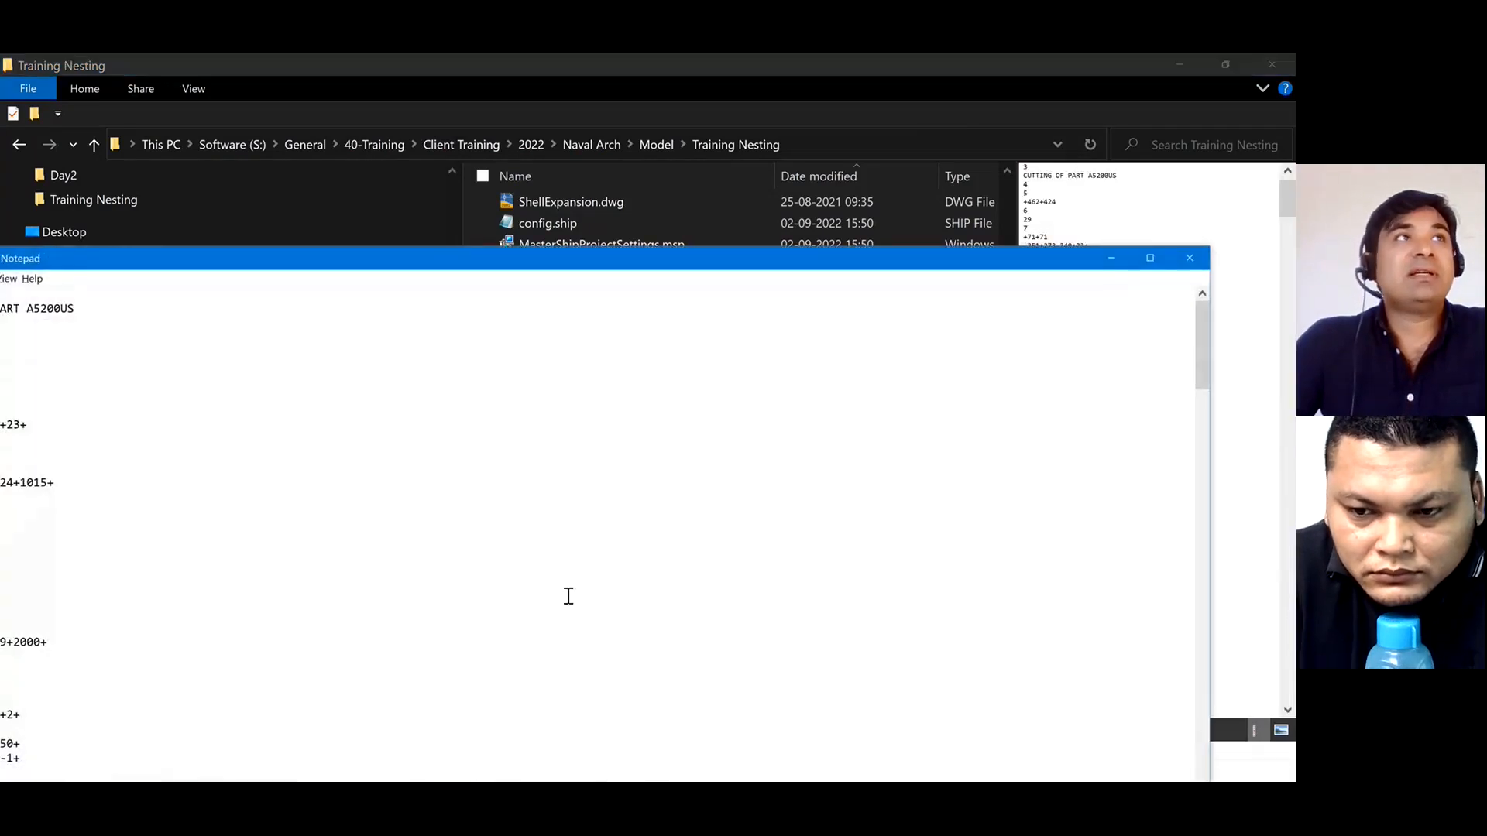
drag(547, 258, 892, 258)
scroll(364, 433, down, 10)
scroll(329, 425, up, 10)
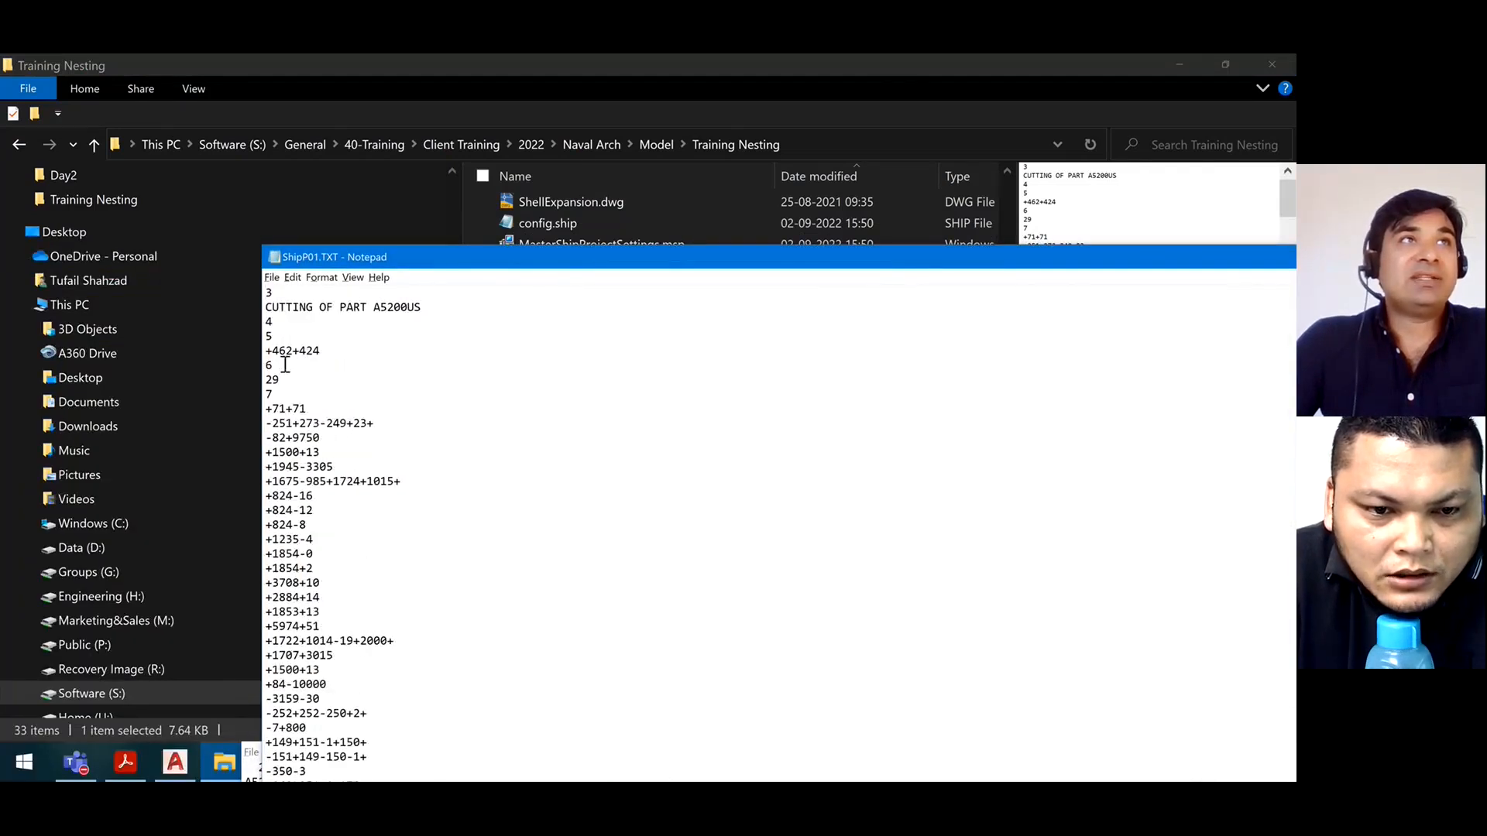
drag(264, 297, 376, 617)
scroll(371, 620, down, 10)
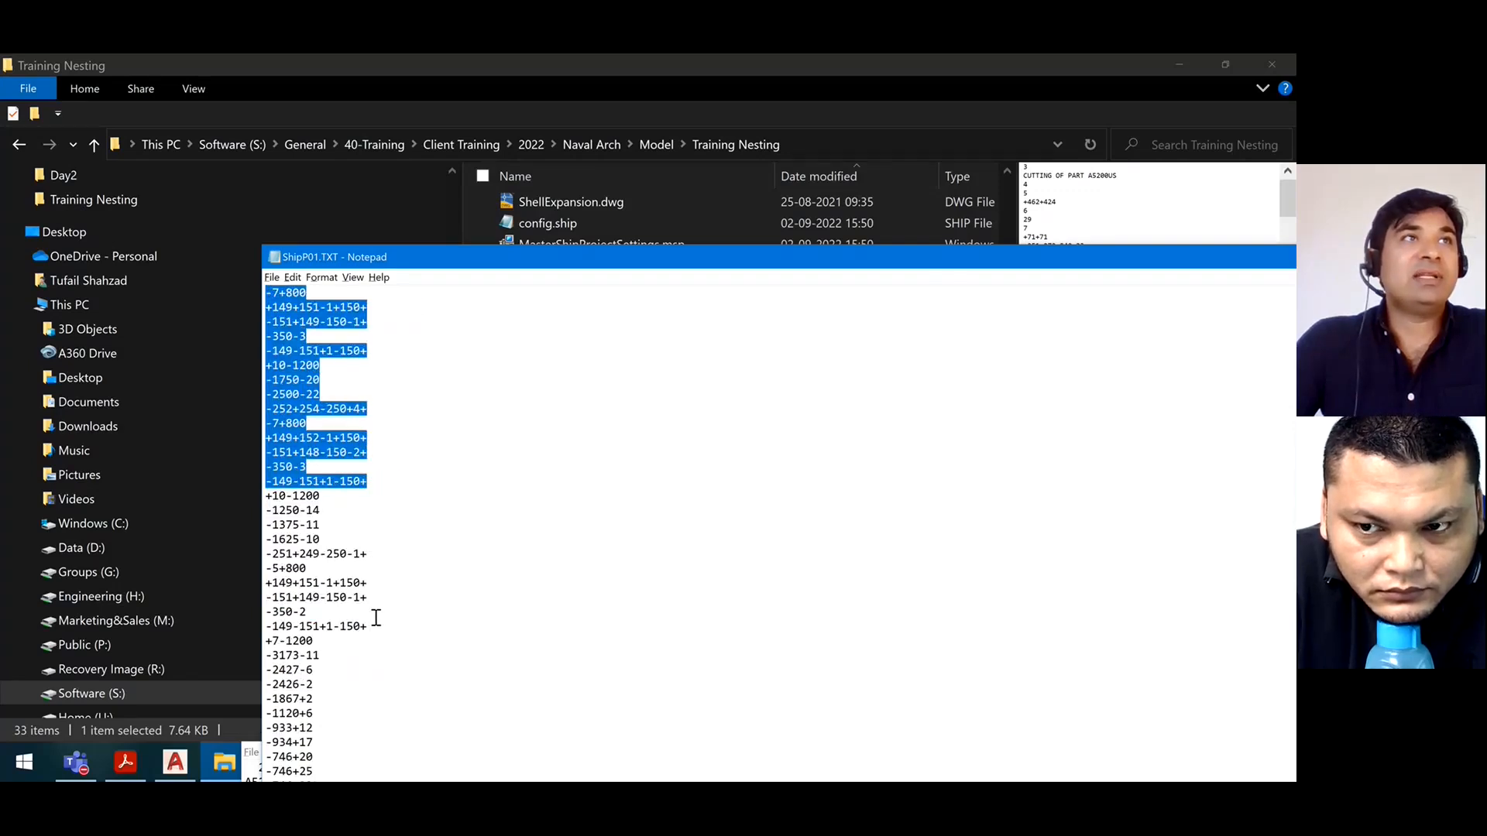
Look through the remaining cutting code in ShipP01.TXT and close the file
click(377, 617)
scroll(371, 596, down, 10)
drag(329, 441, 299, 422)
click(375, 457)
scroll(375, 456, down, 20)
scroll(461, 452, down, 15)
scroll(465, 454, up, 4)
drag(753, 265, 197, 333)
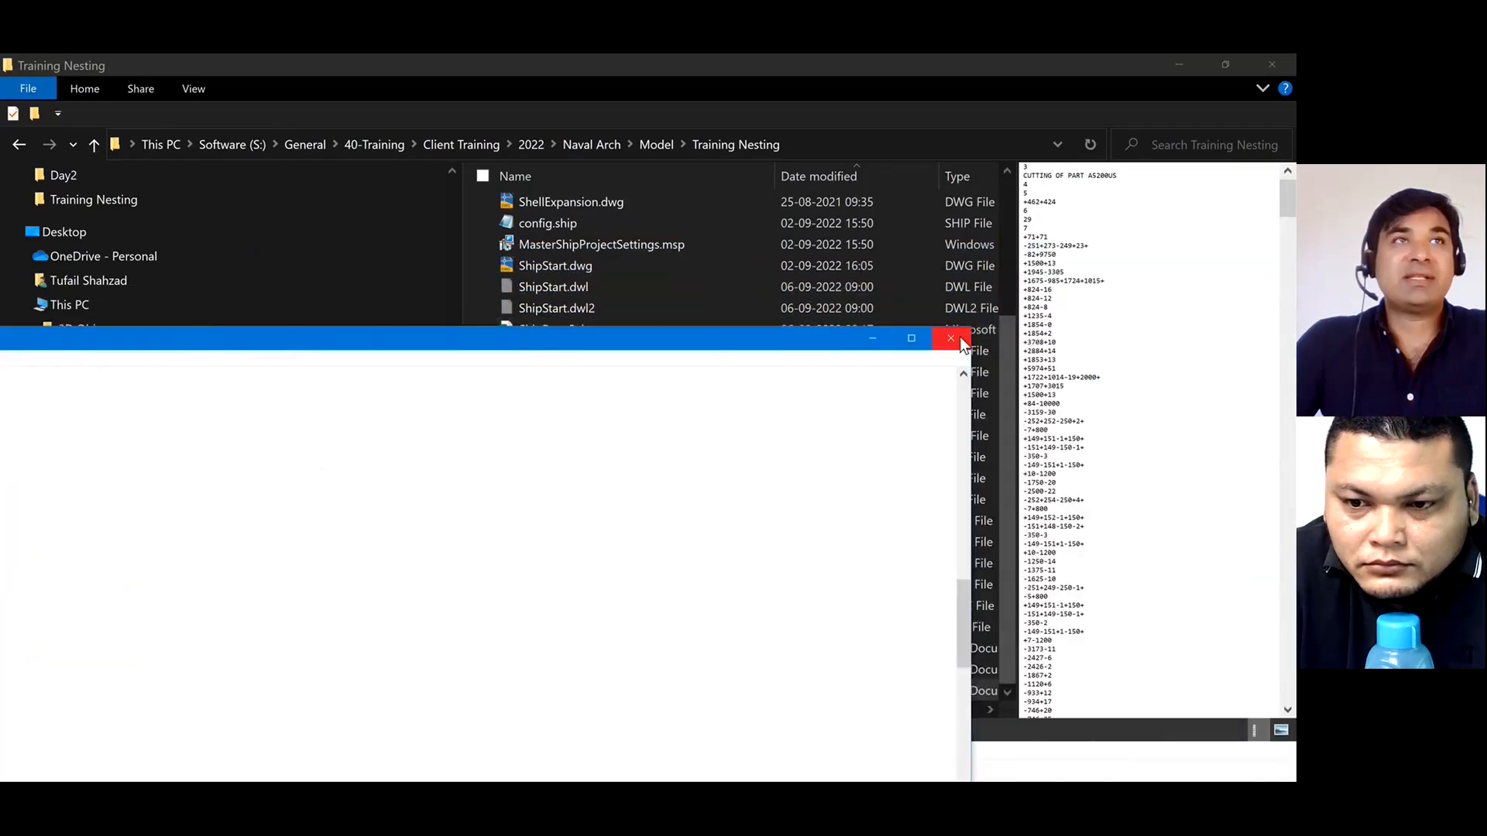
click(951, 339)
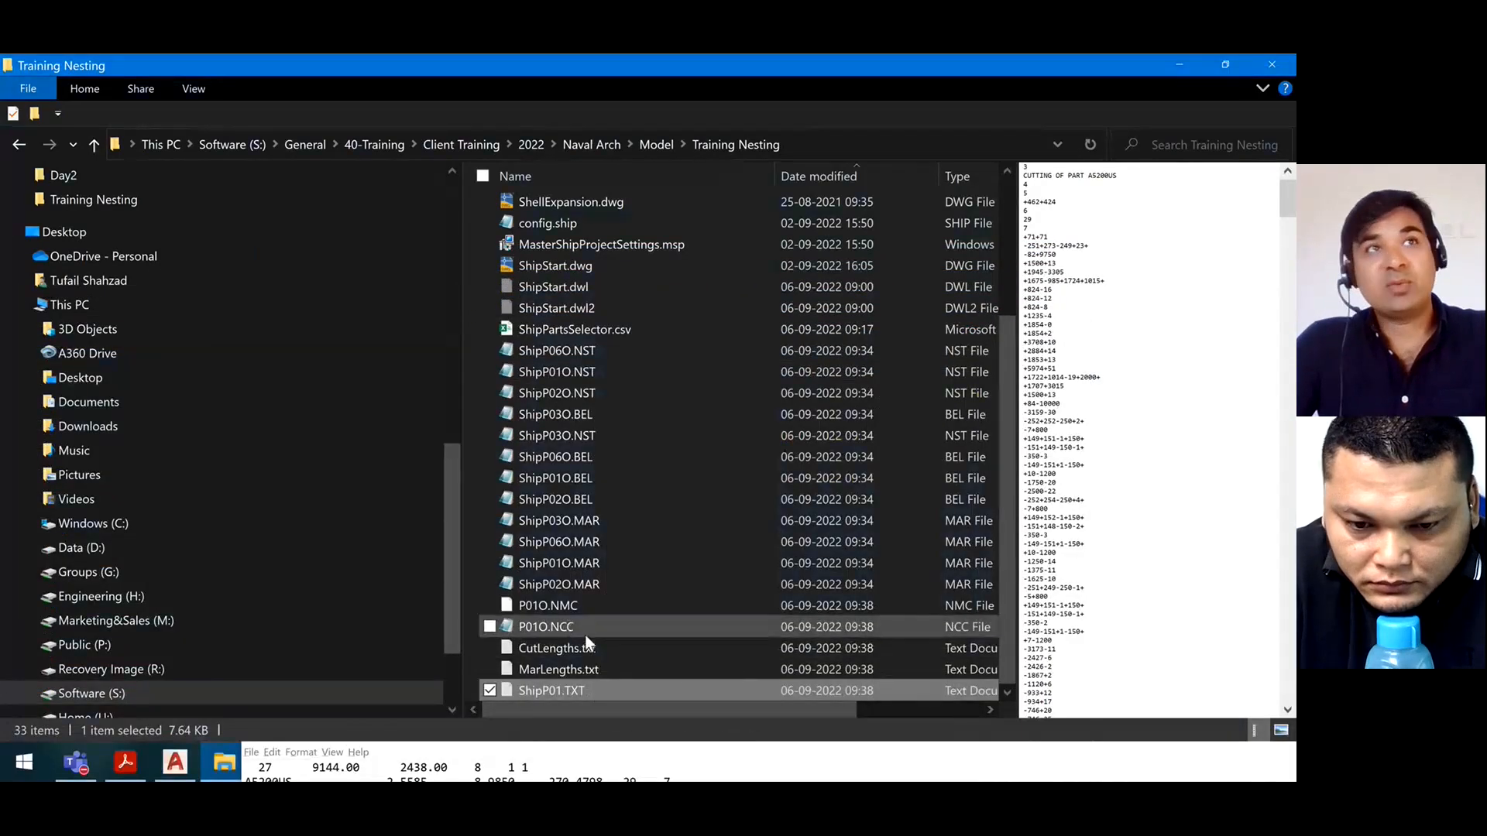
Open MarLengths.txt, review the marking and rapid lengths of plate 1 and close the file
double_click(573, 672)
drag(412, 292, 1164, 337)
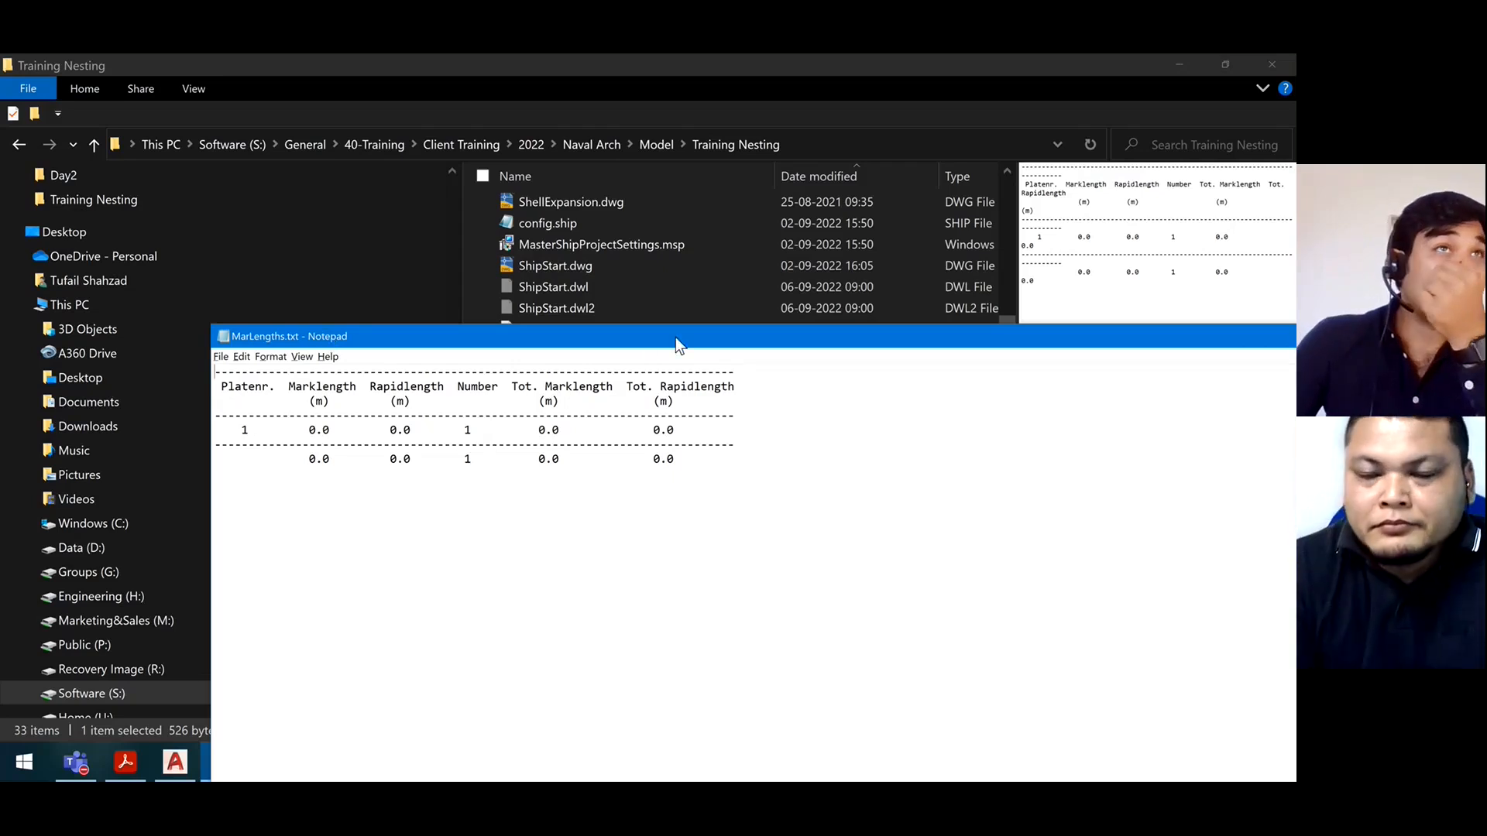
drag(675, 337, 268, 365)
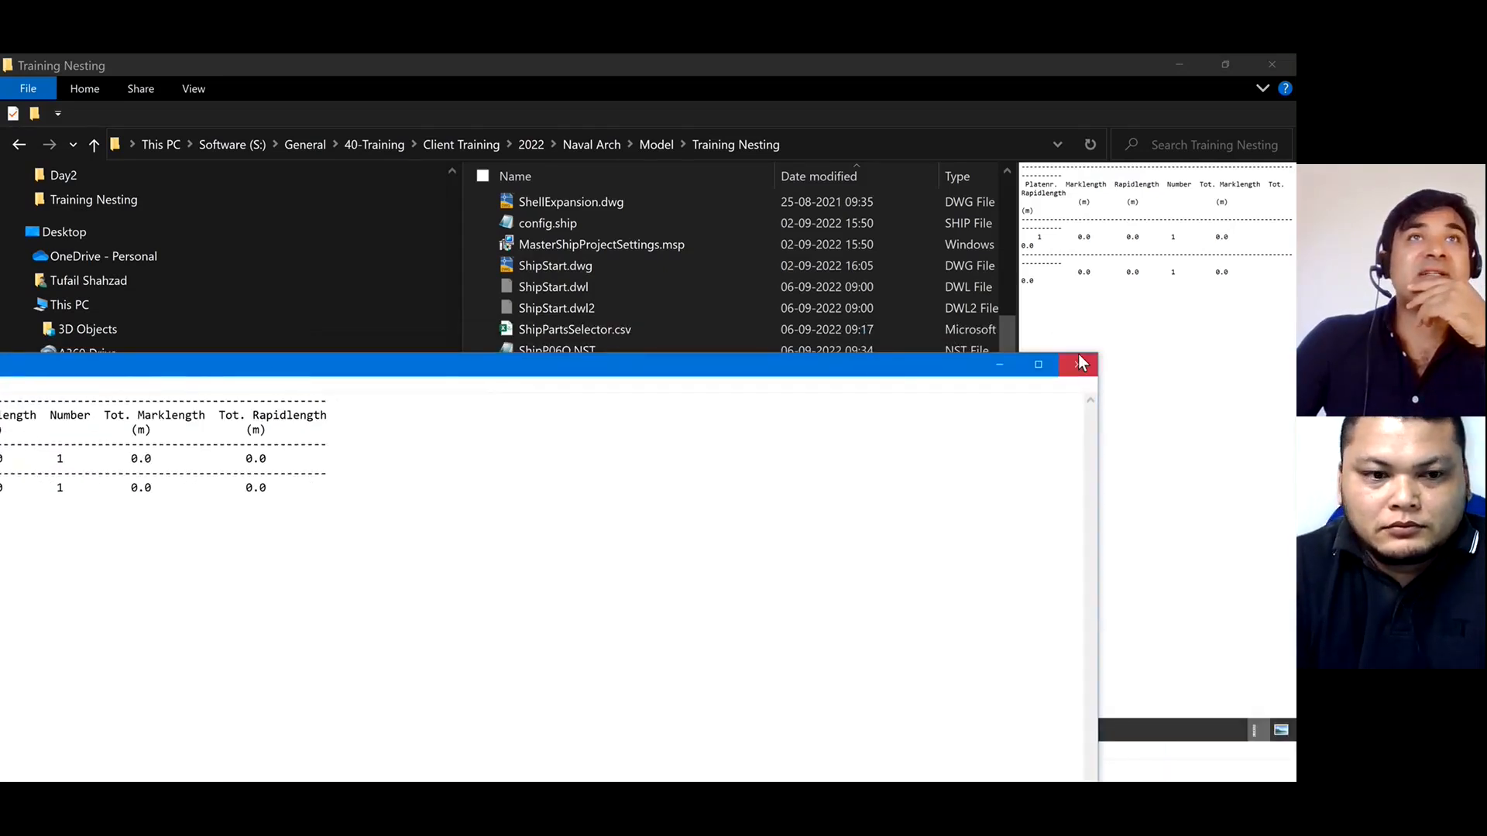
click(1079, 356)
Open CutLengths.txt and examine the cutting length and total rapid length of plate 1
click(559, 648)
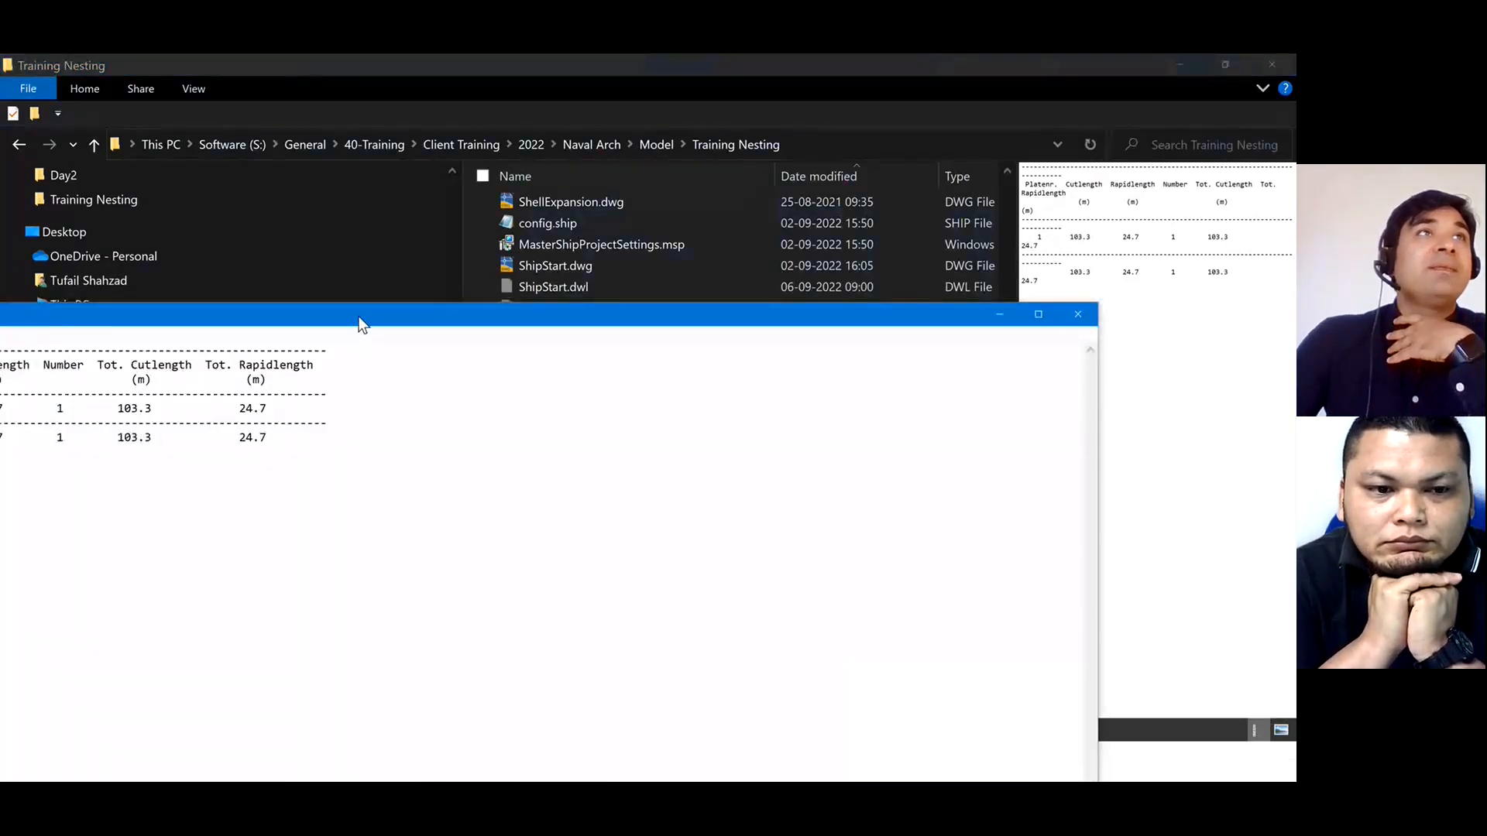
drag(362, 323, 798, 338)
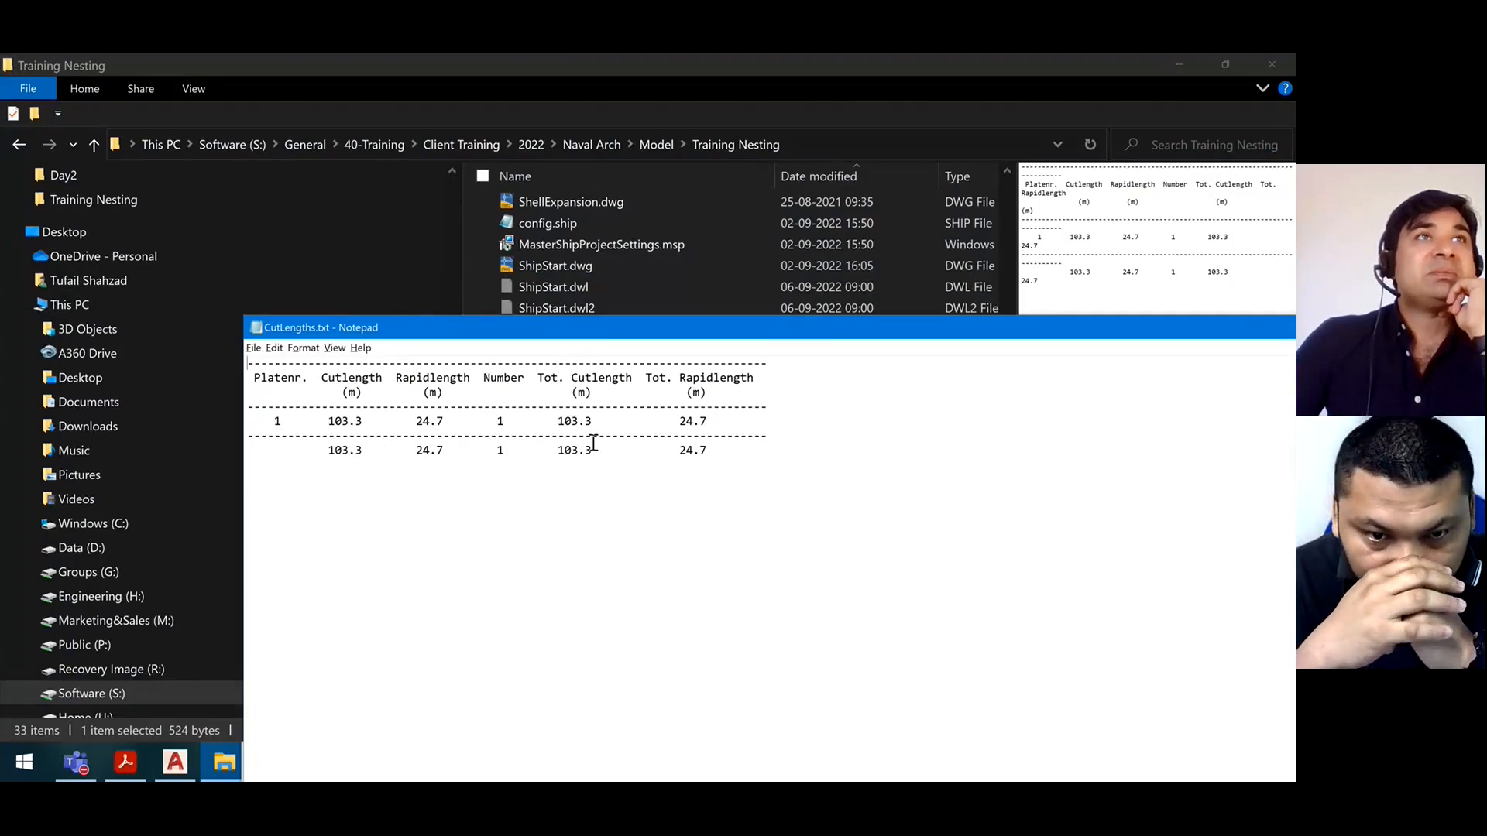
drag(727, 436, 675, 437)
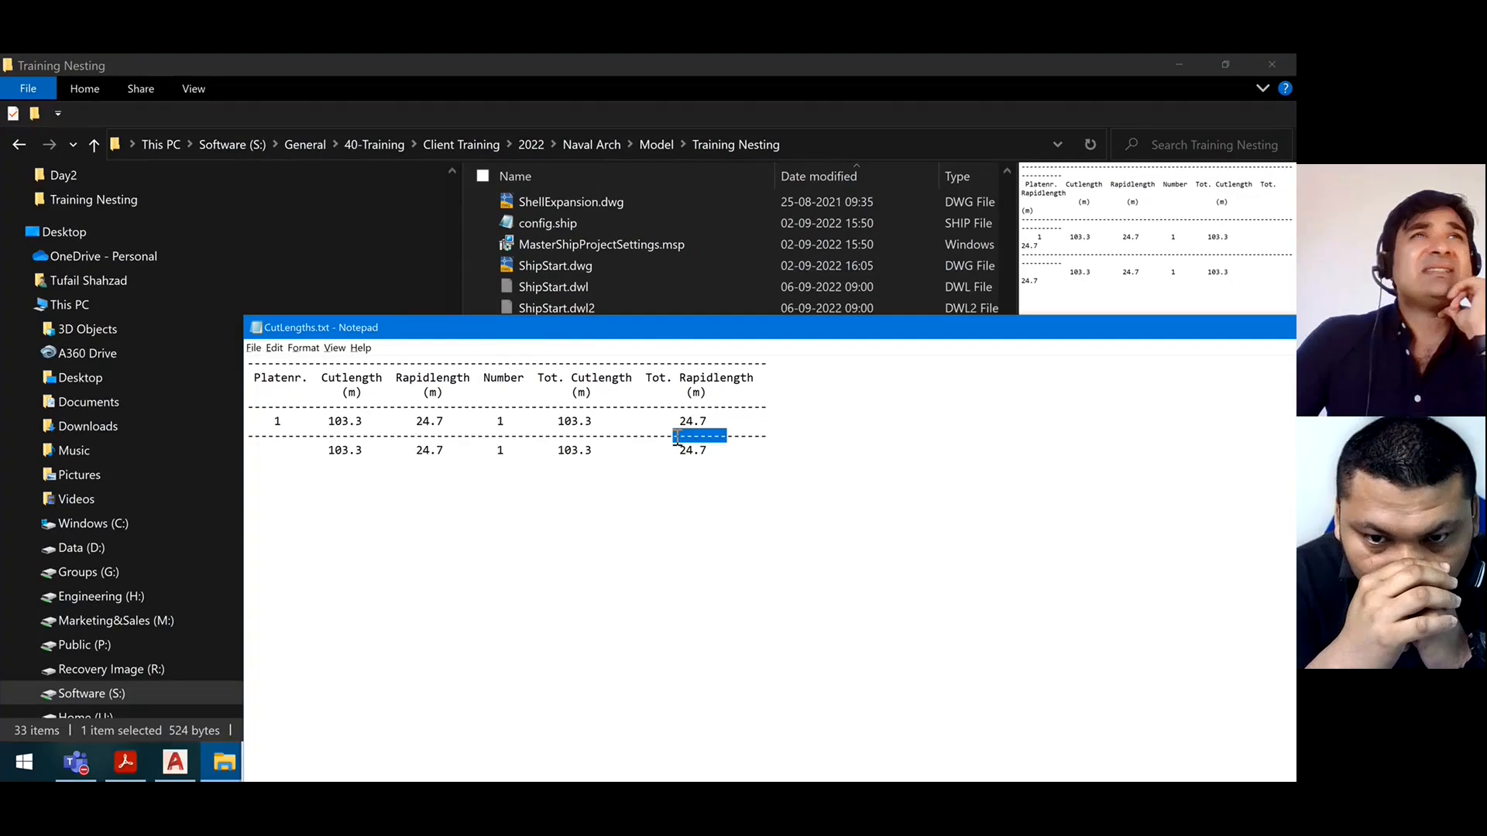
drag(707, 451, 679, 455)
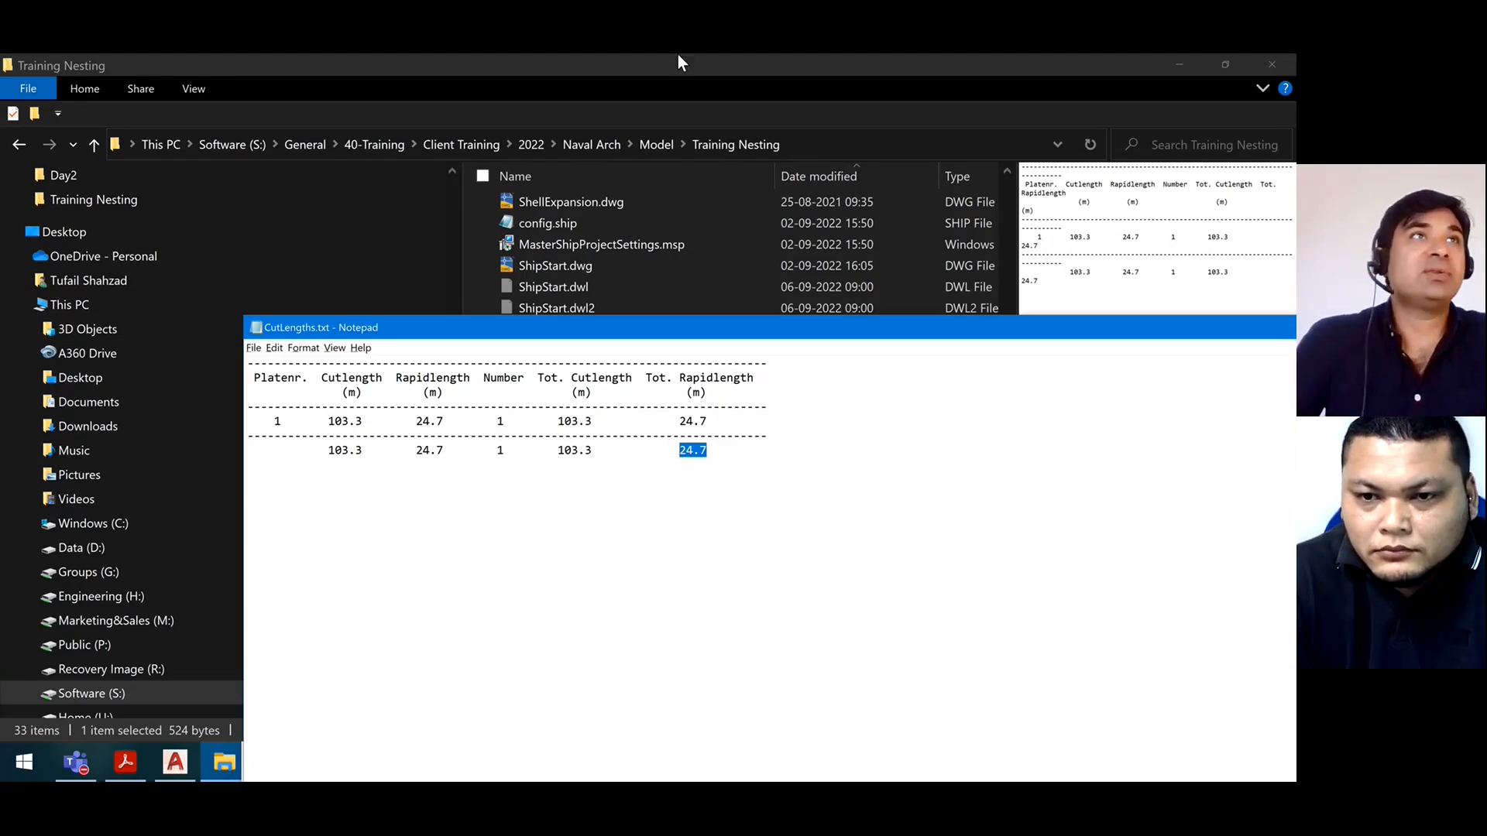
Close CutLengths.txt and switch to the ShipStart.dwg drawing in AutoCAD to view the nested plates
drag(291, 333, 82, 226)
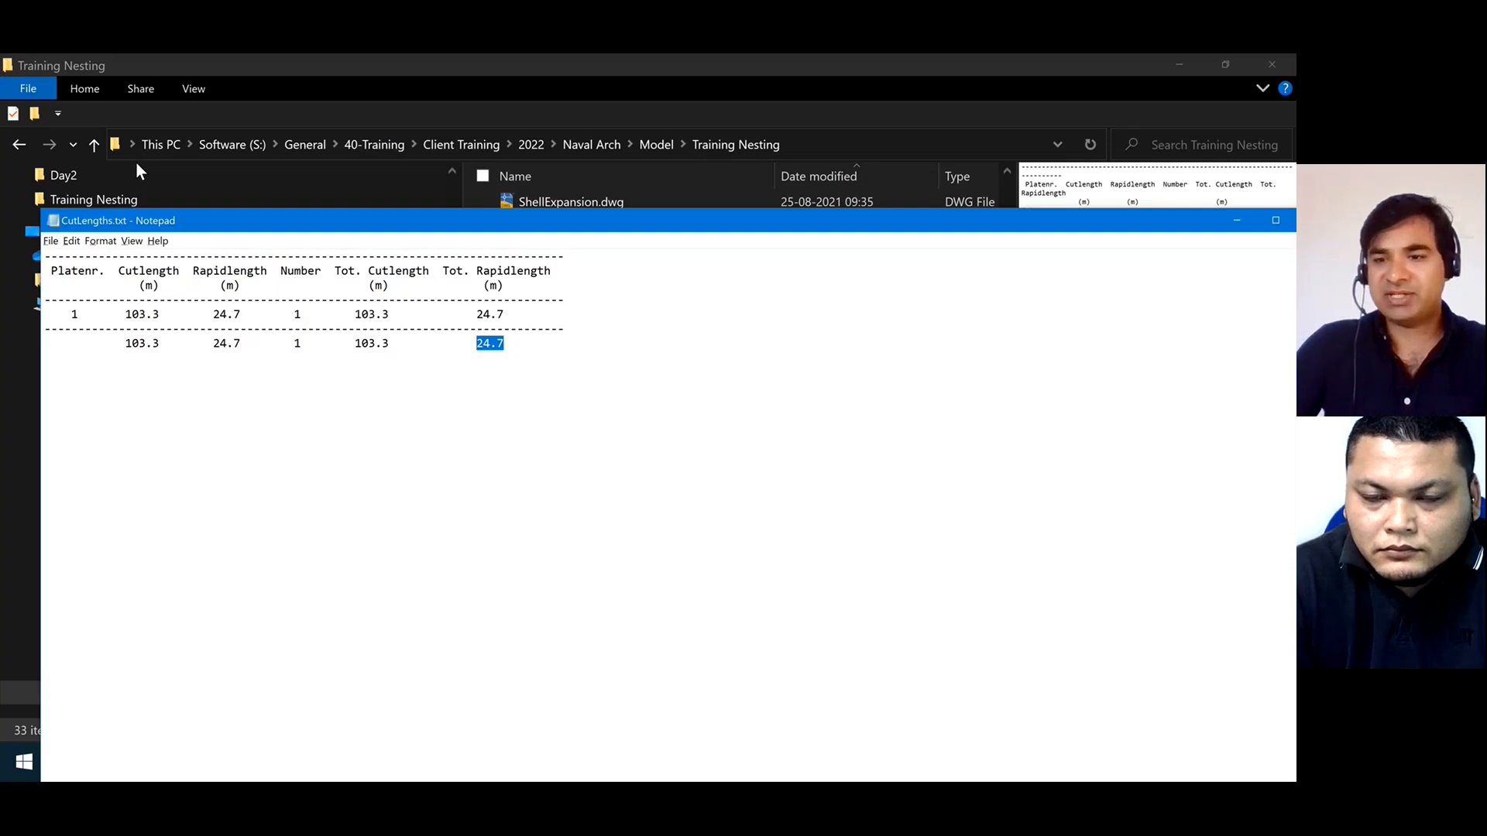
drag(1074, 216, 834, 244)
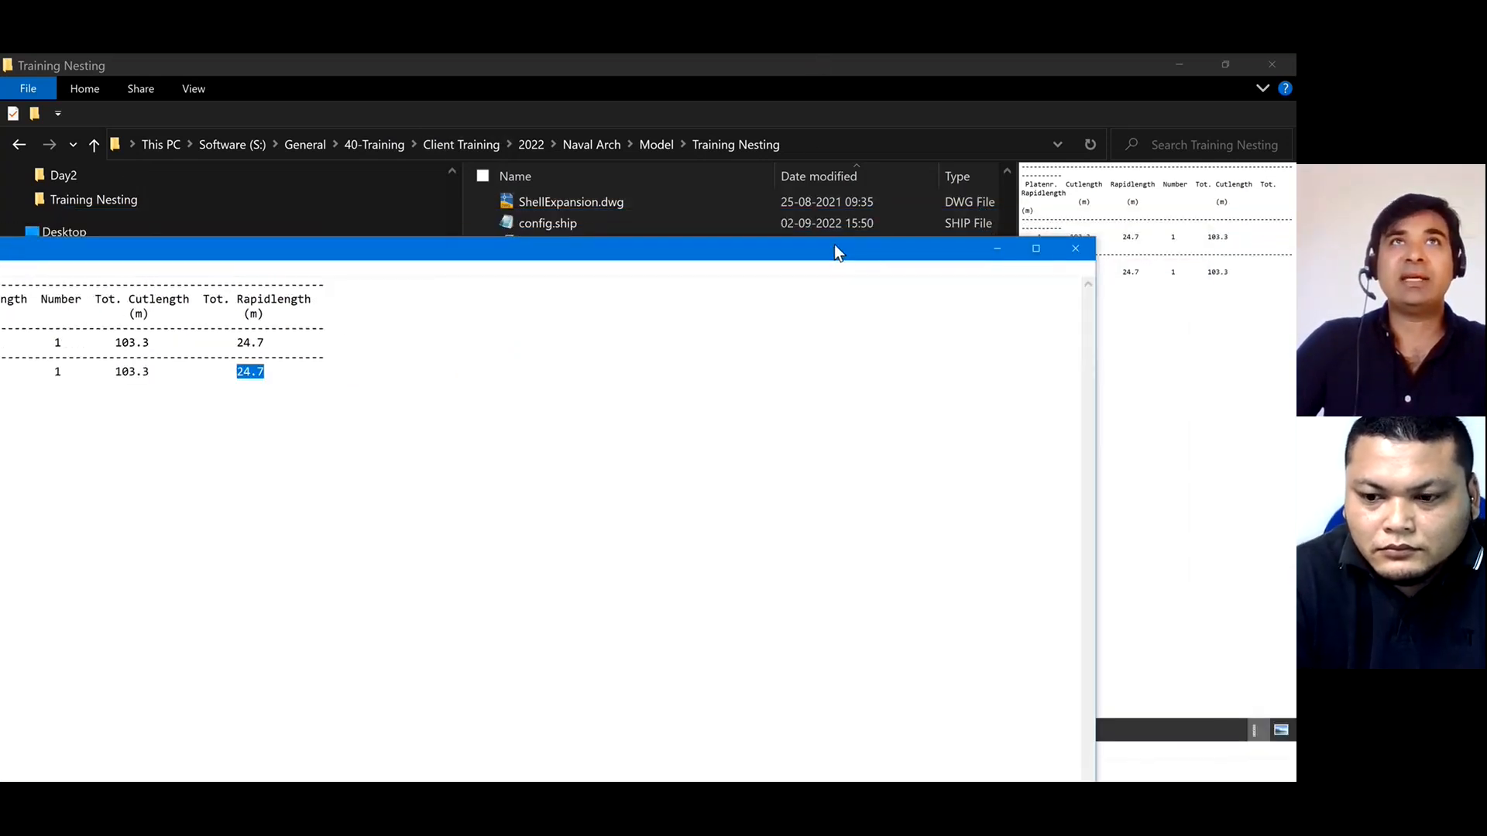
click(1076, 248)
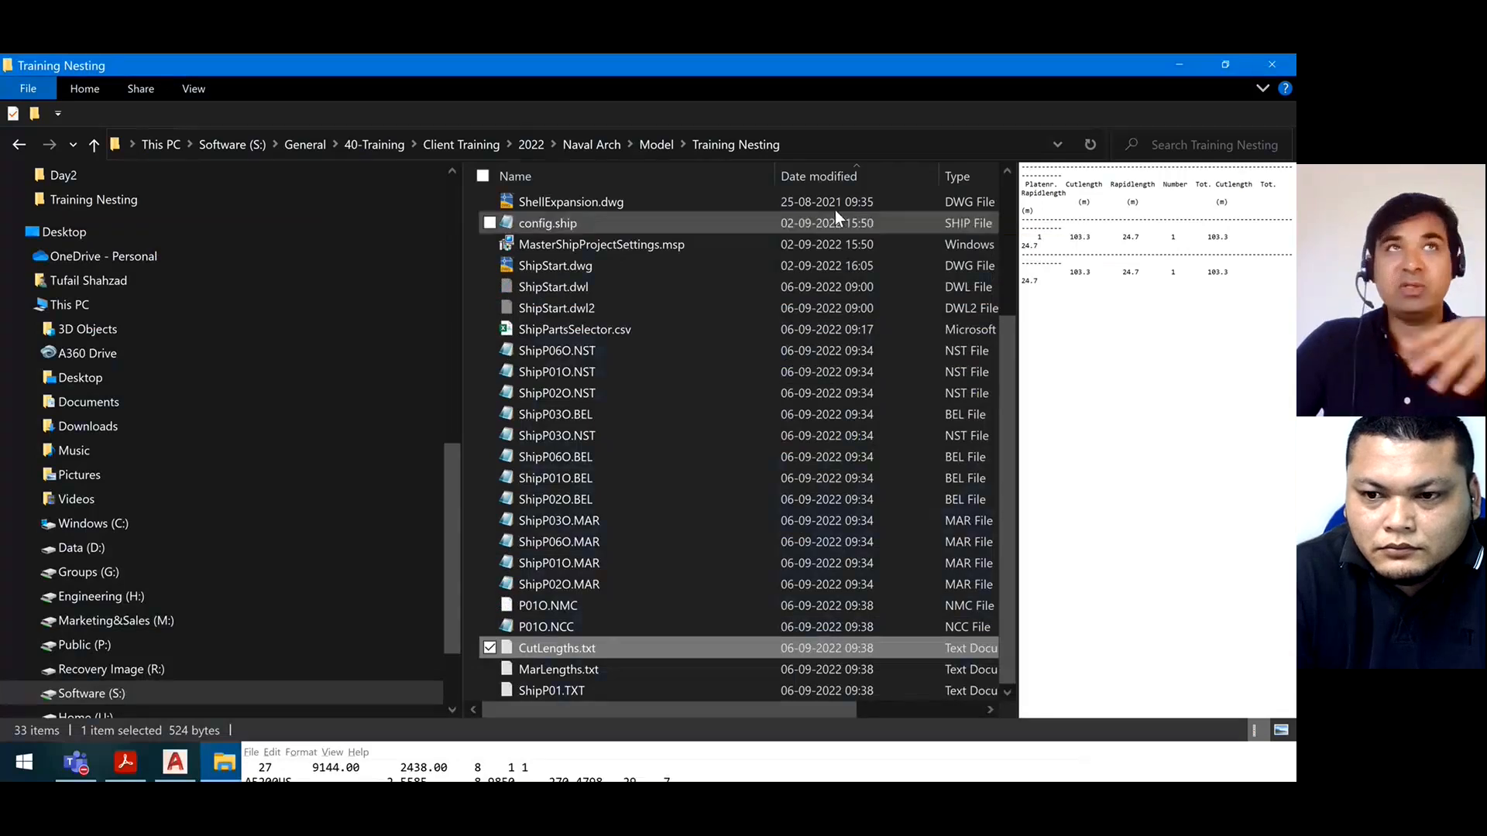
click(191, 774)
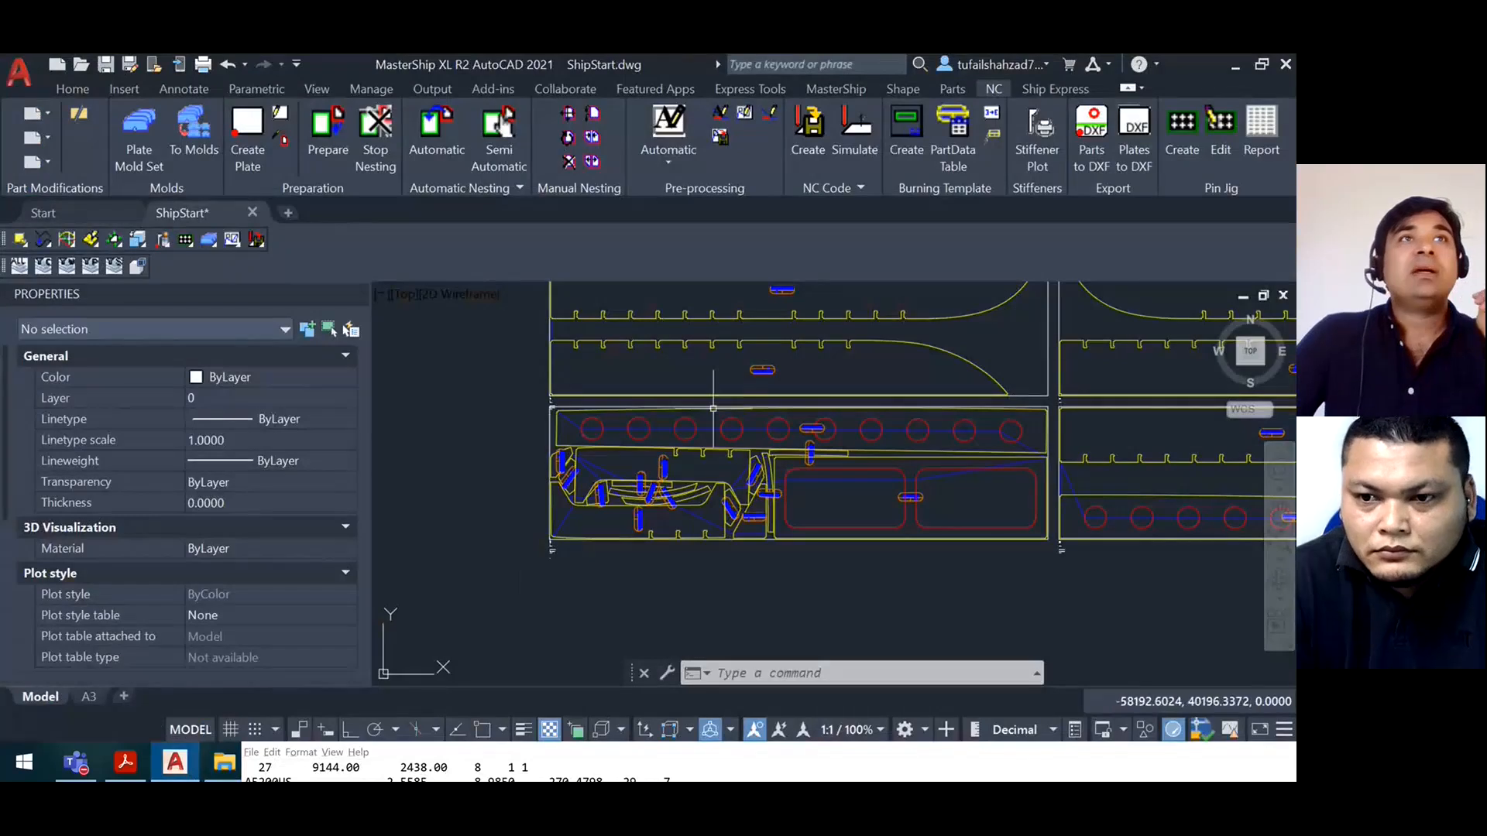
mouse_move(825, 462)
middle_down()
mouse_move(661, 495)
mouse_move(720, 491)
middle_up()
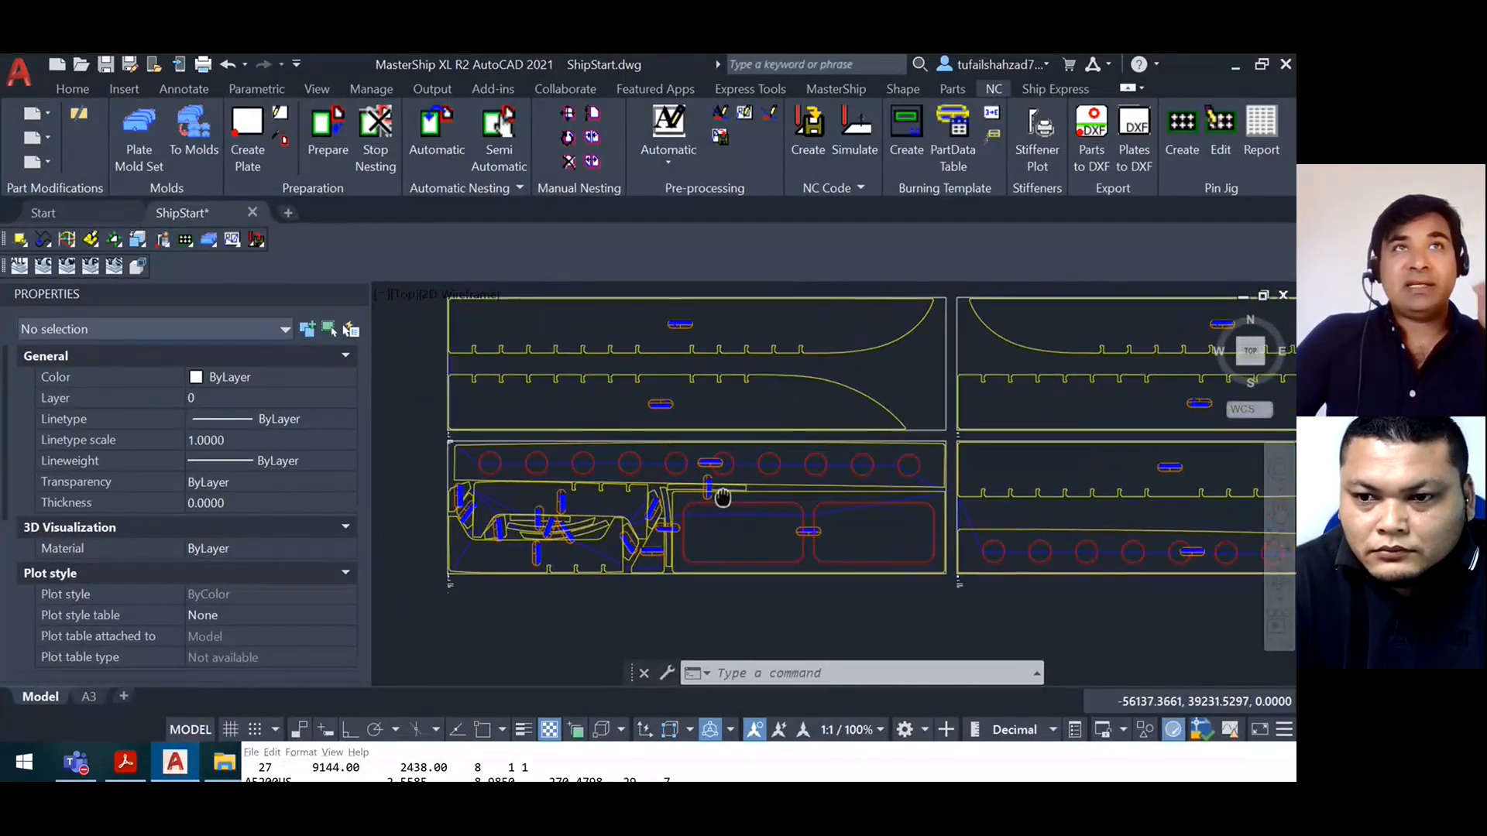
scroll(719, 534, down, 2)
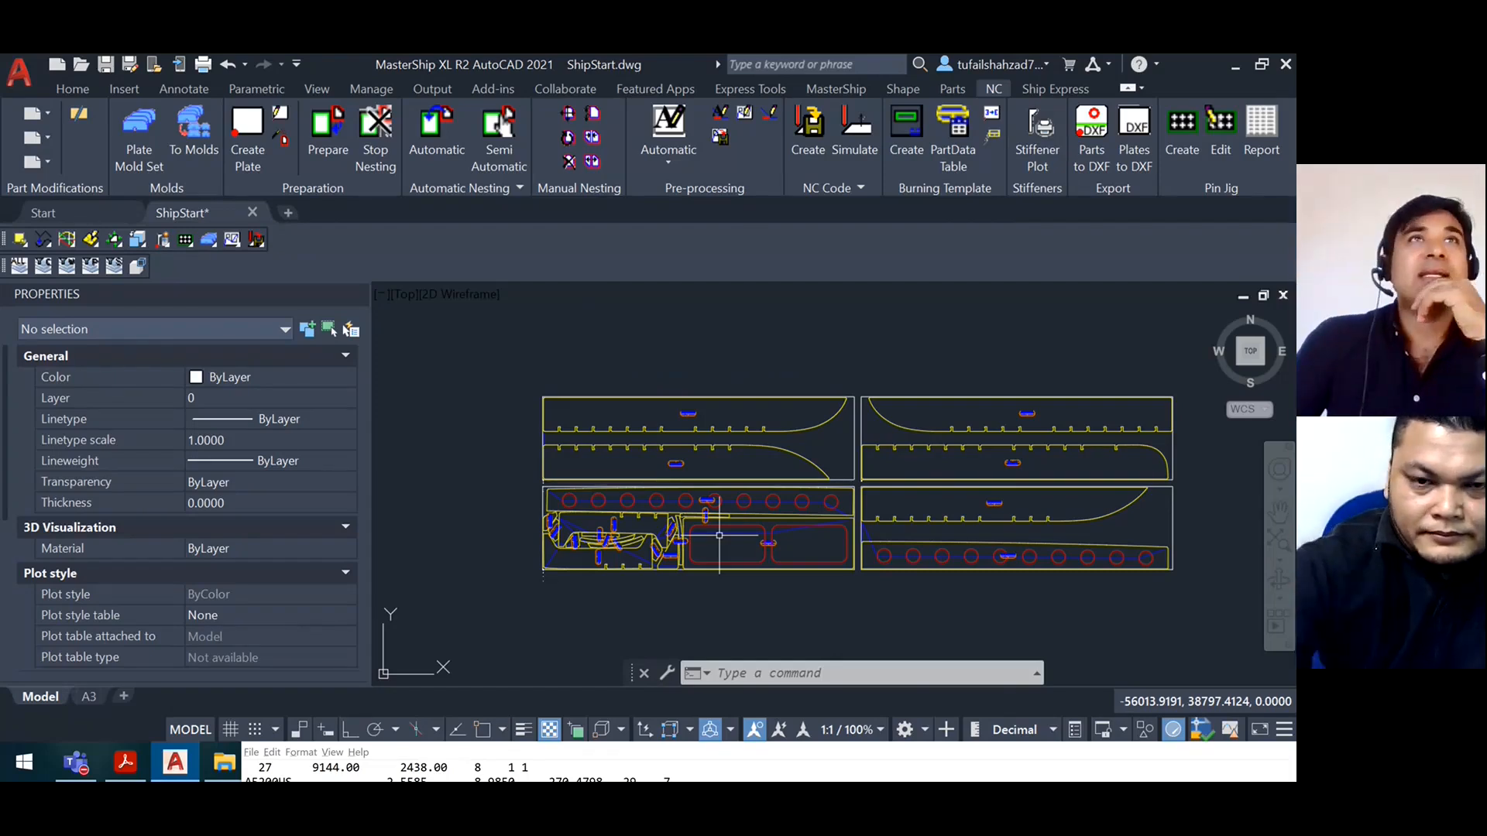
Start the NC code simulation for plate Ship - 01 with the simulation speed around the middle of its range
click(857, 146)
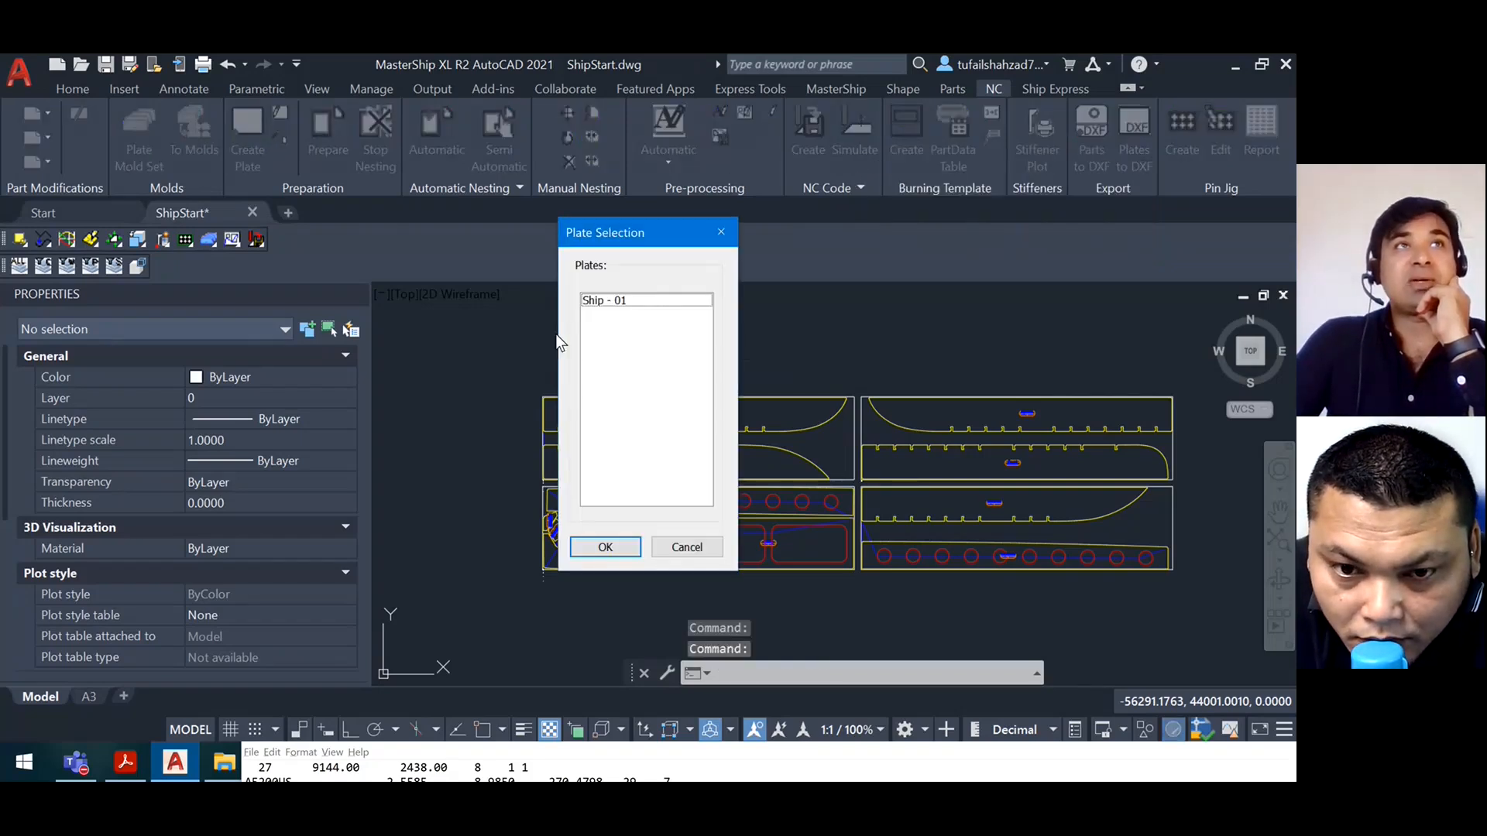
click(598, 302)
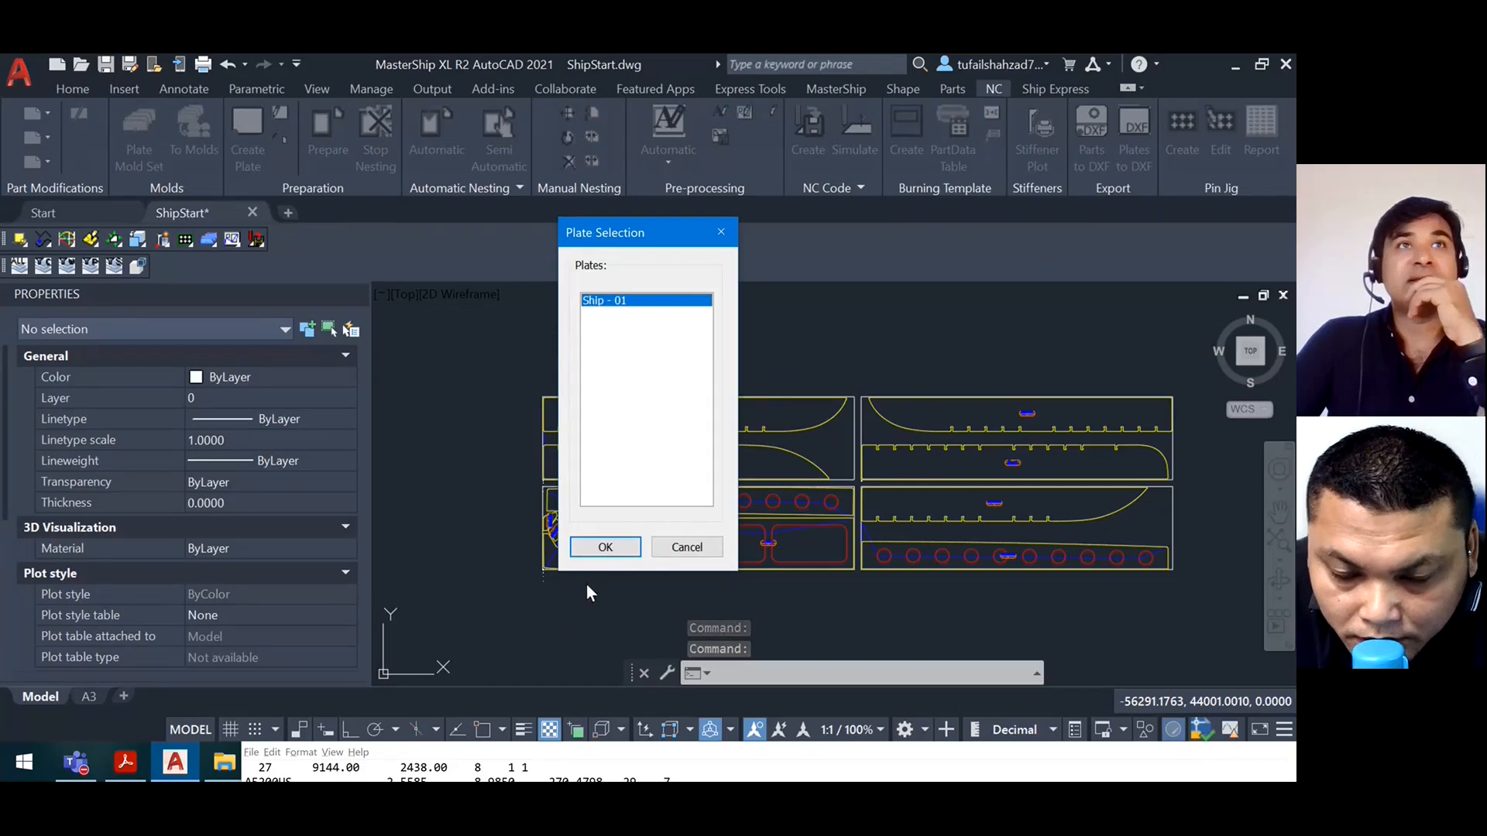
click(604, 550)
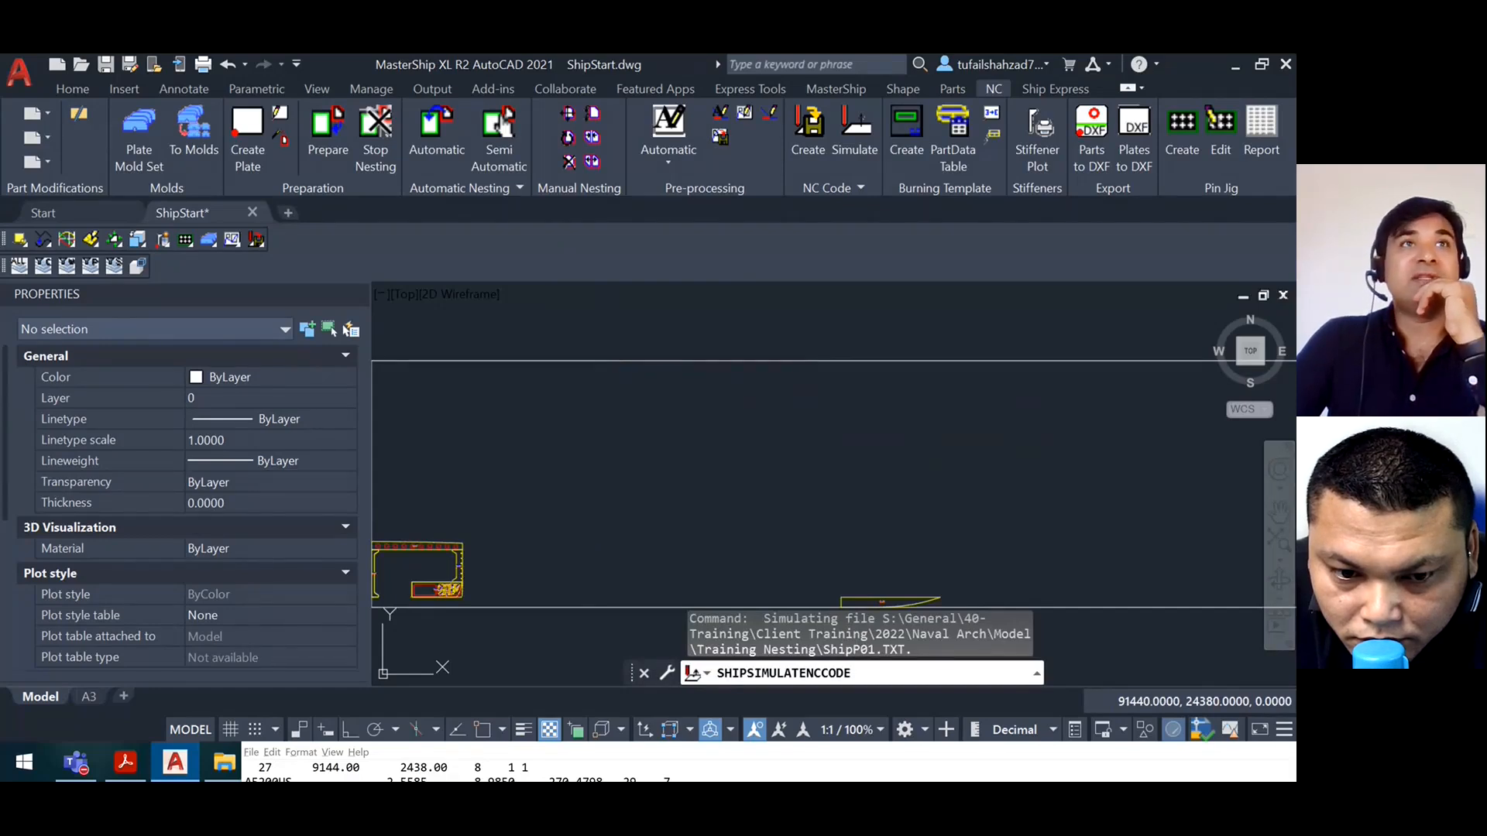
drag(243, 397, 417, 115)
click(819, 169)
drag(692, 172, 687, 172)
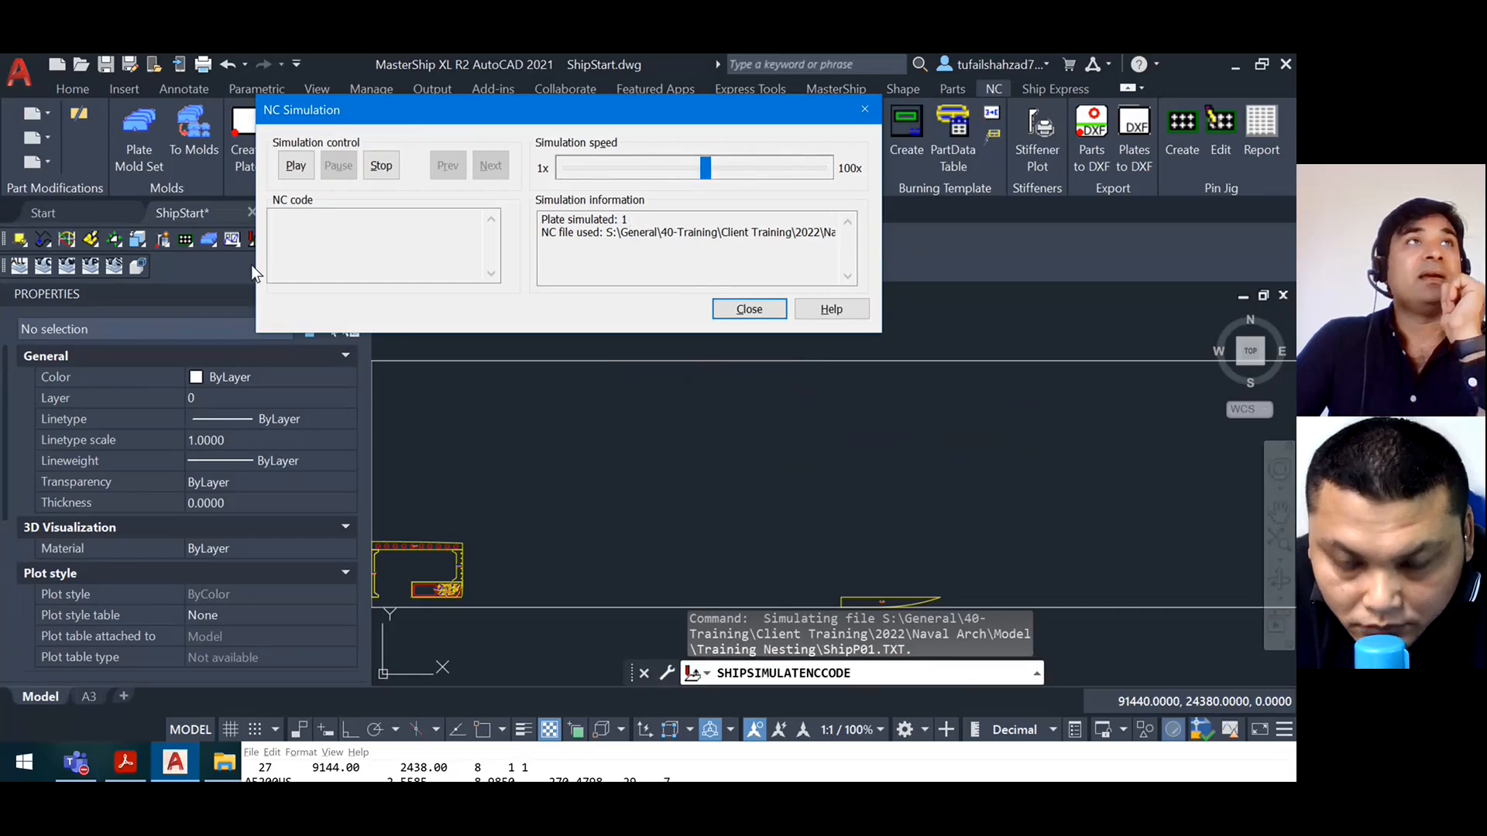
Run the simulation inside the plate outline and examine the cutting paths and direction arrows of the first part
scroll(799, 484, down, 5)
scroll(717, 455, up, 4)
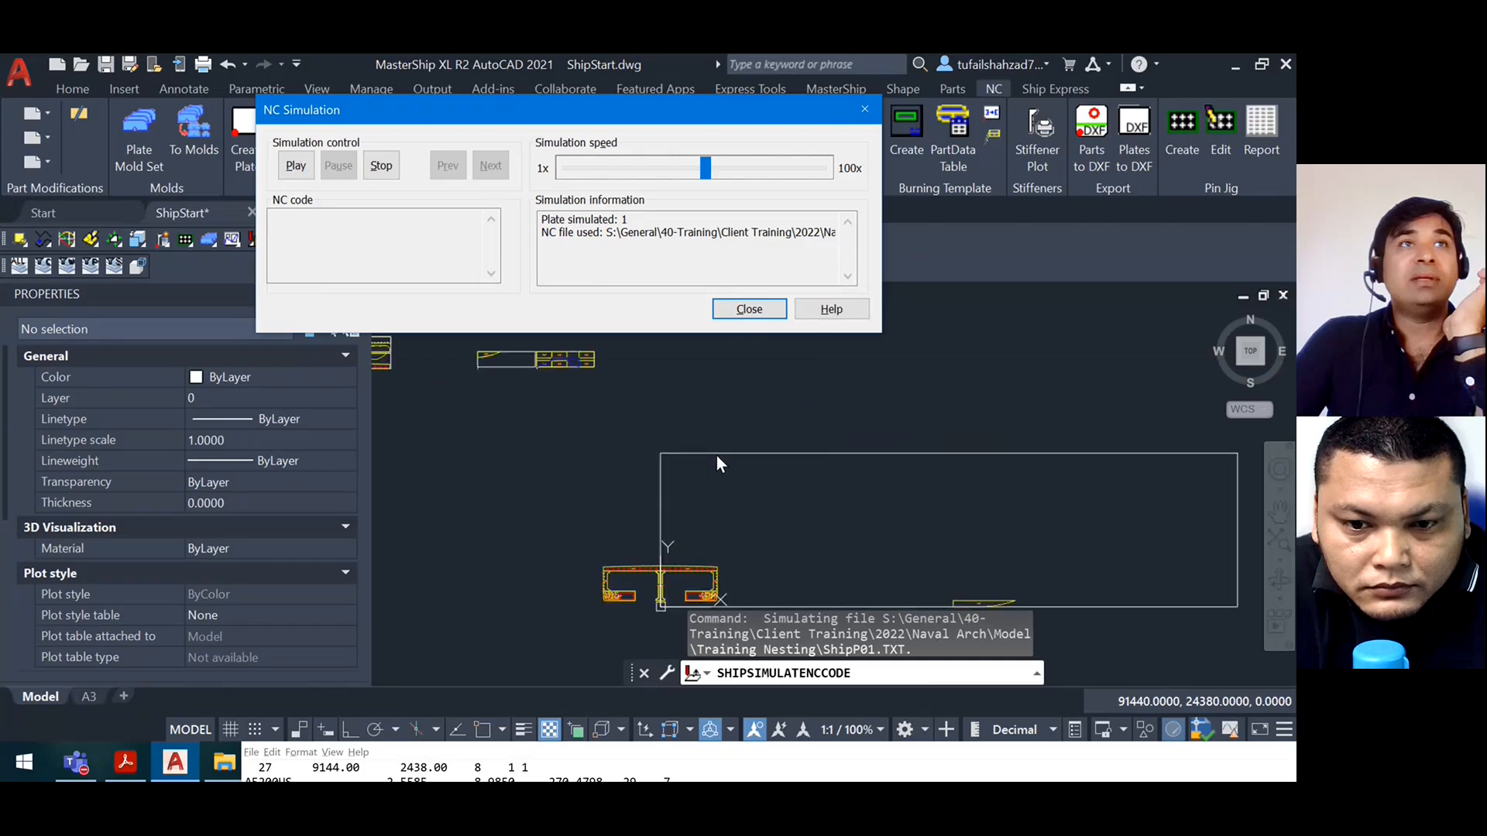
click(738, 549)
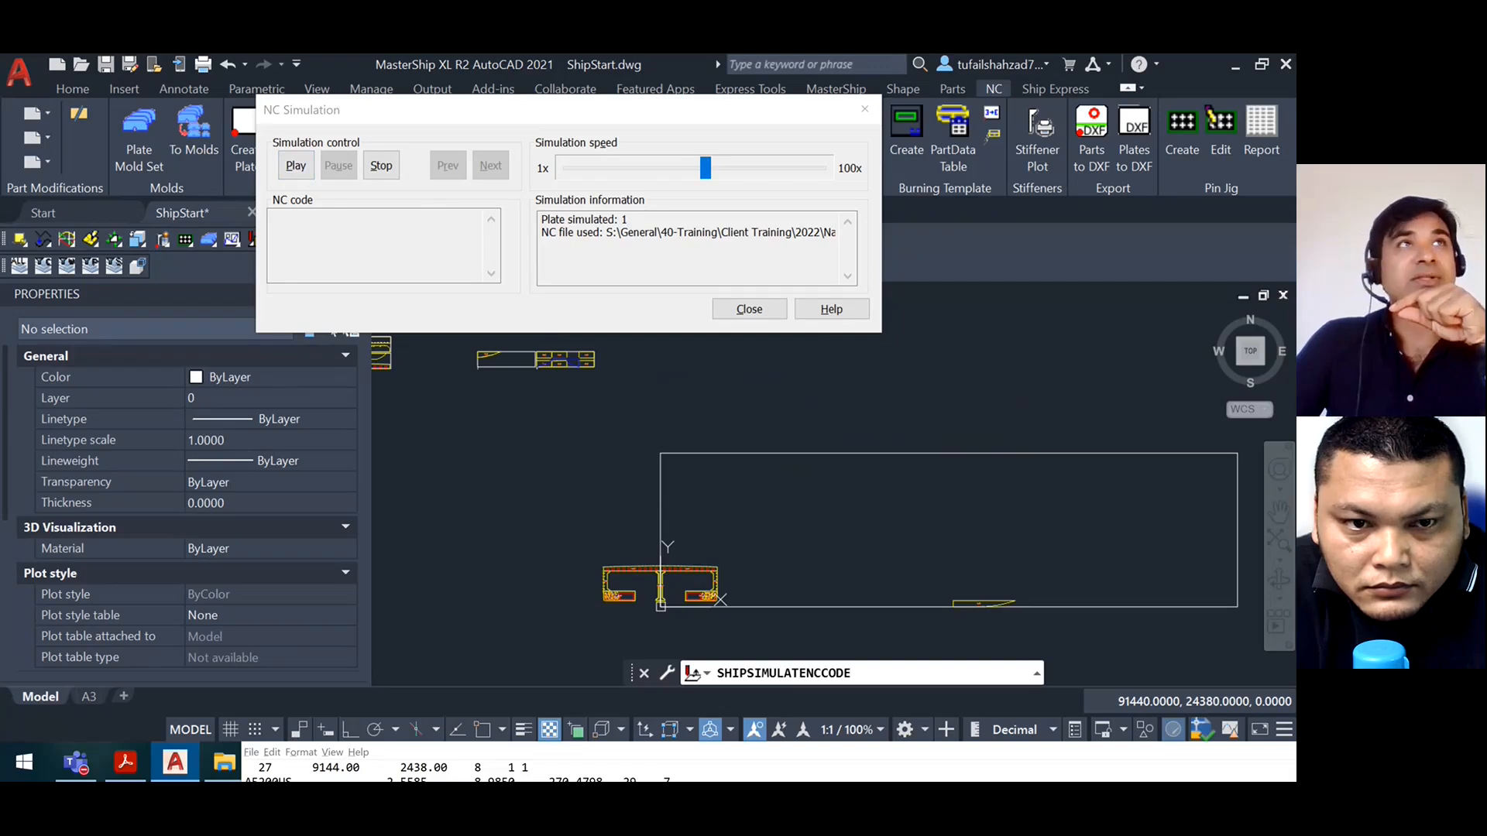
scroll(933, 561, up, 3)
scroll(569, 436, down, 2)
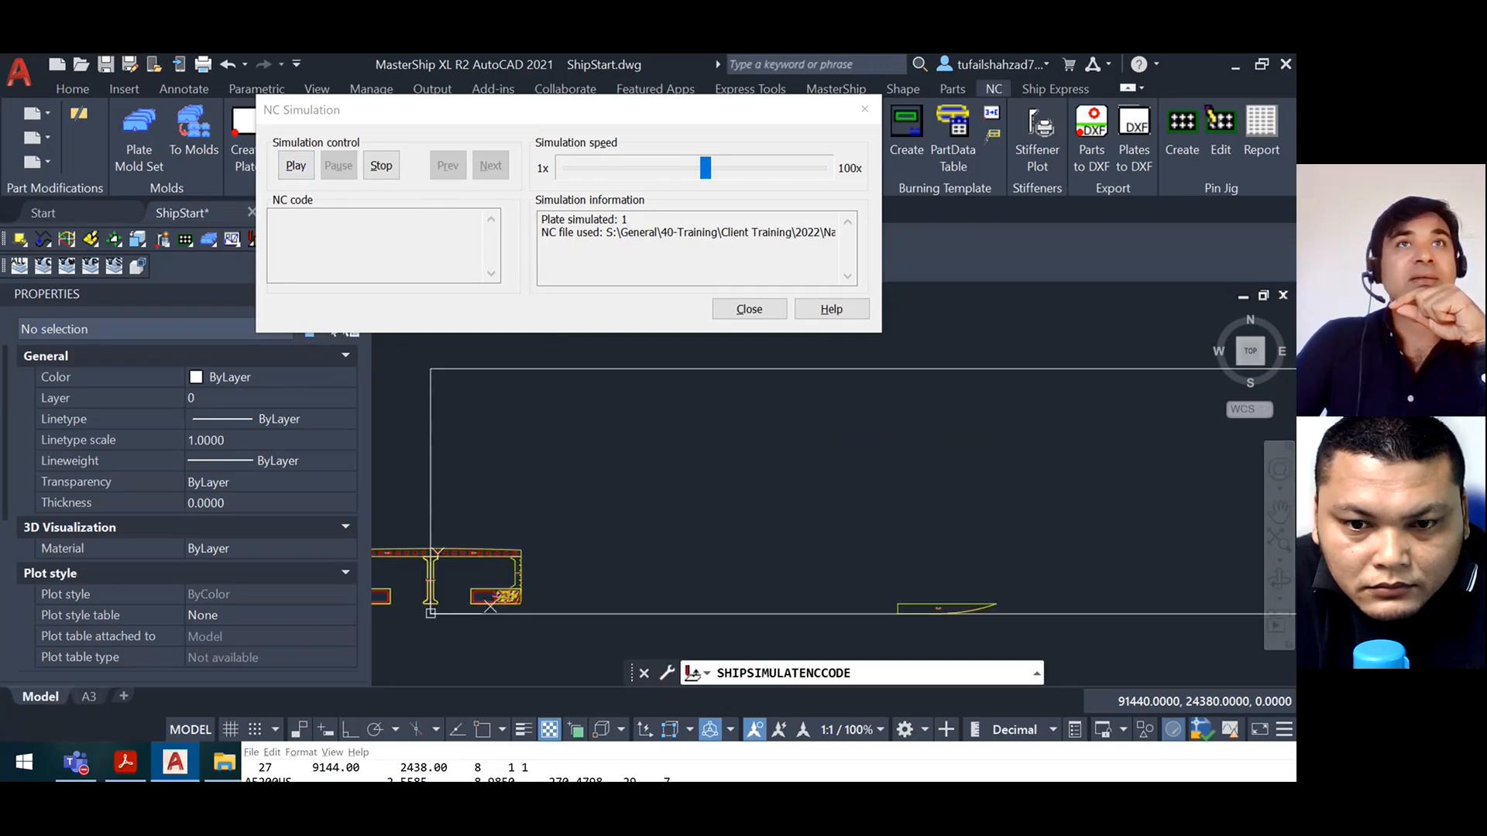
middle_drag(692, 505, 630, 546)
scroll(629, 546, down, 2)
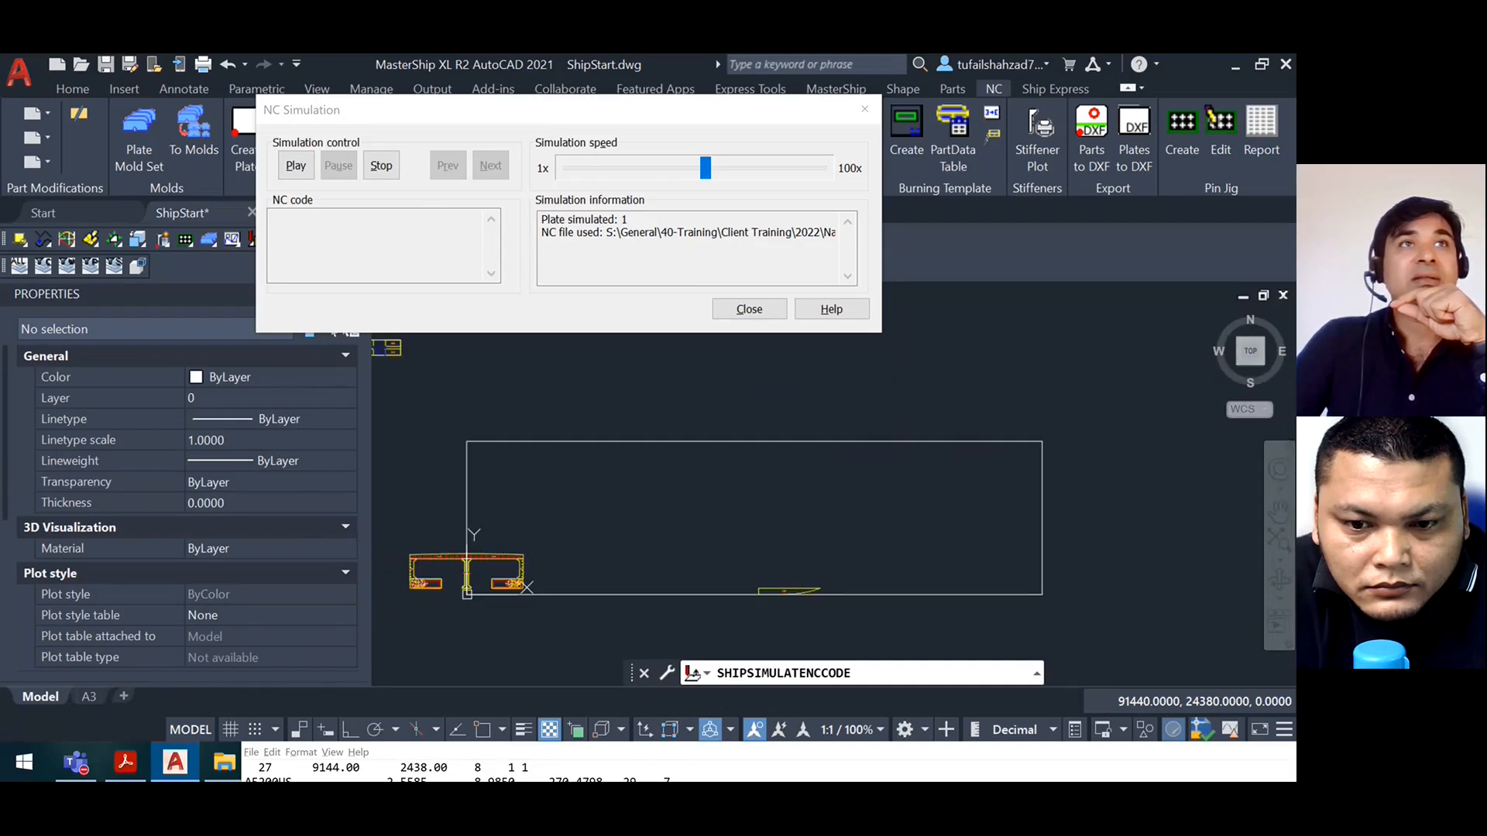
scroll(643, 543, up, 2)
scroll(655, 544, down, 2)
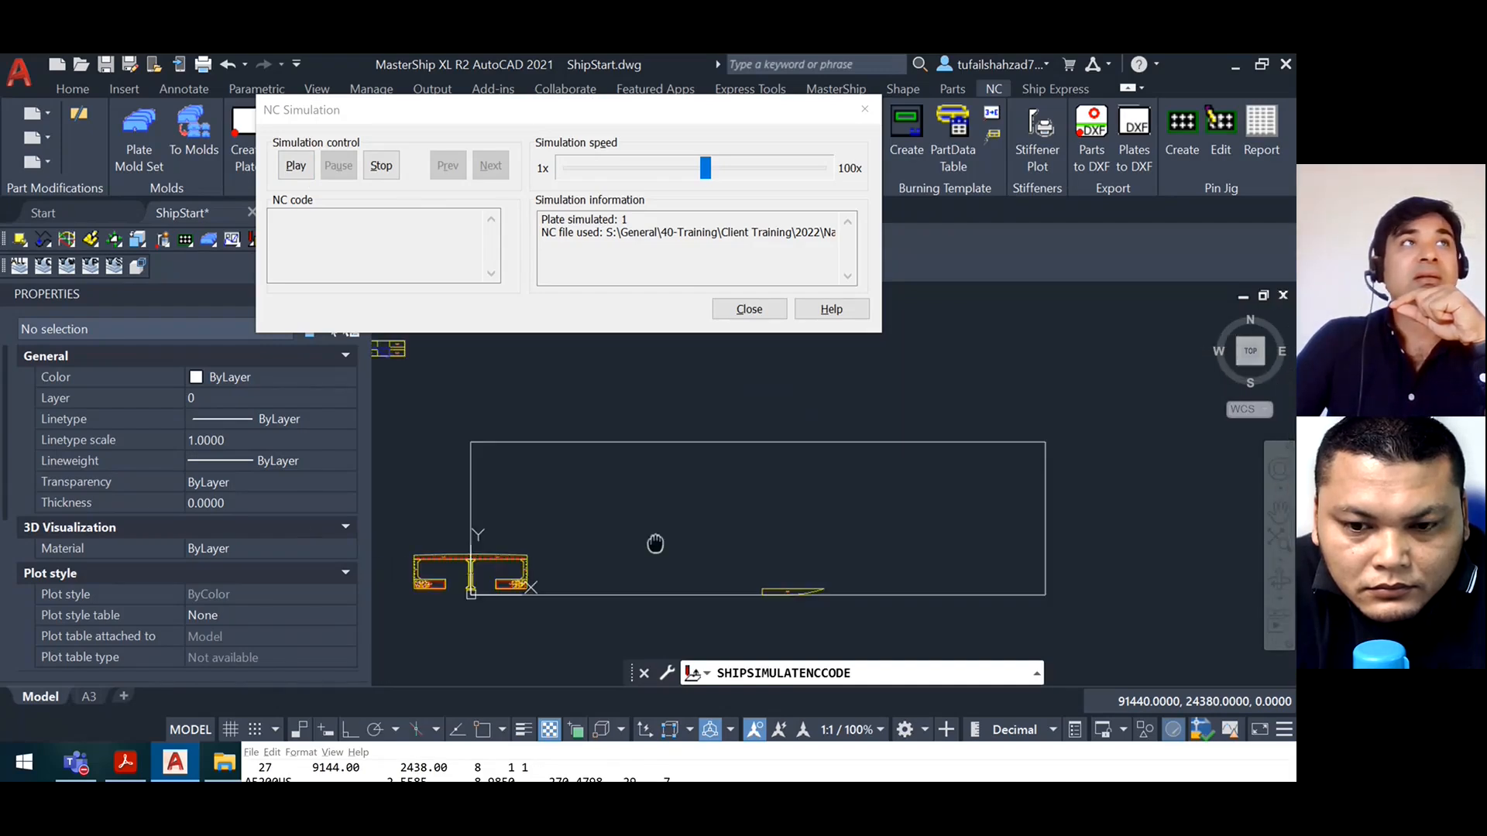
click(290, 166)
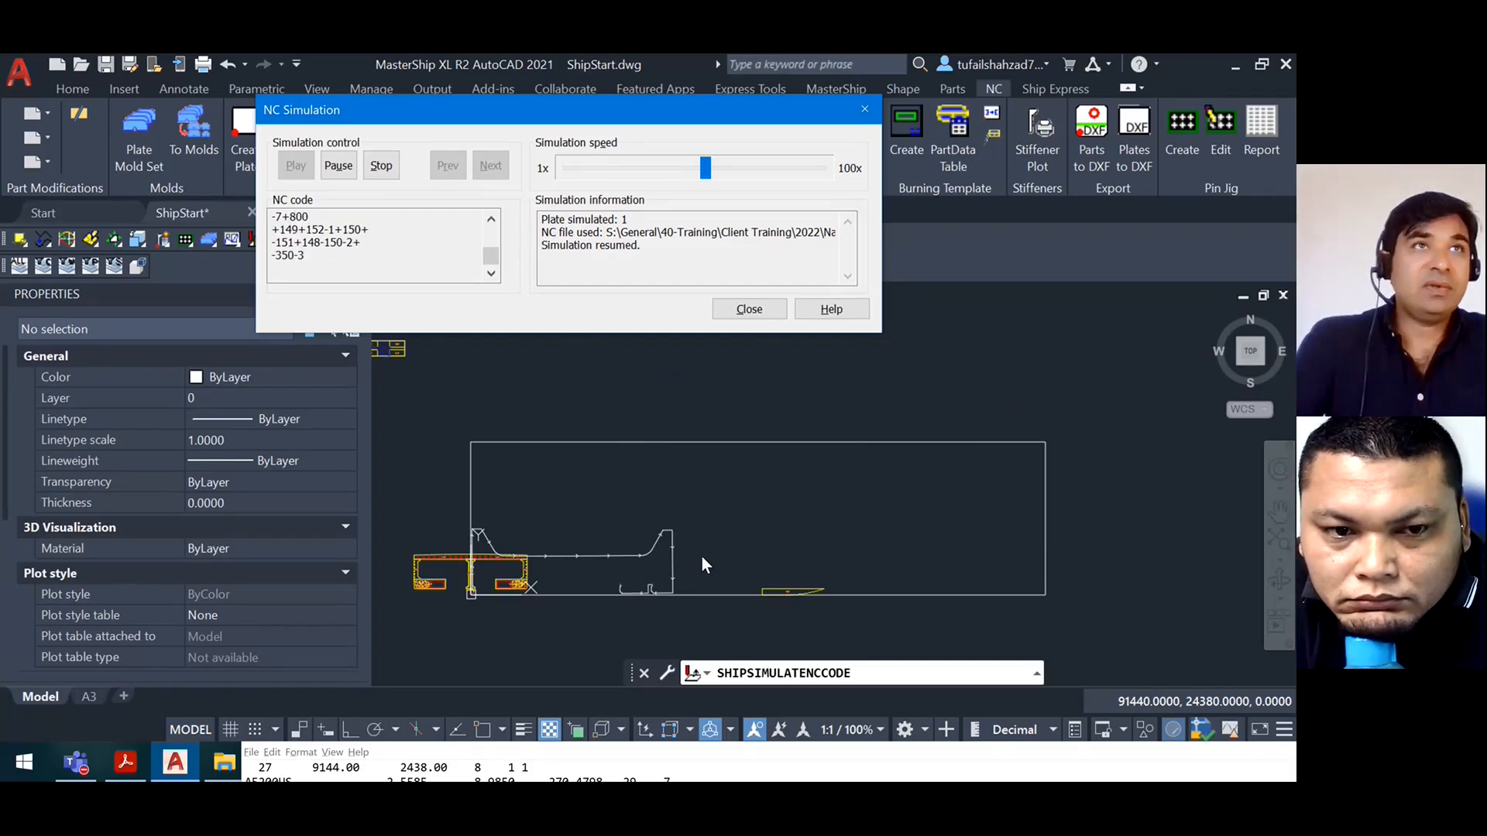
scroll(672, 568, up, 2)
scroll(619, 591, up, 2)
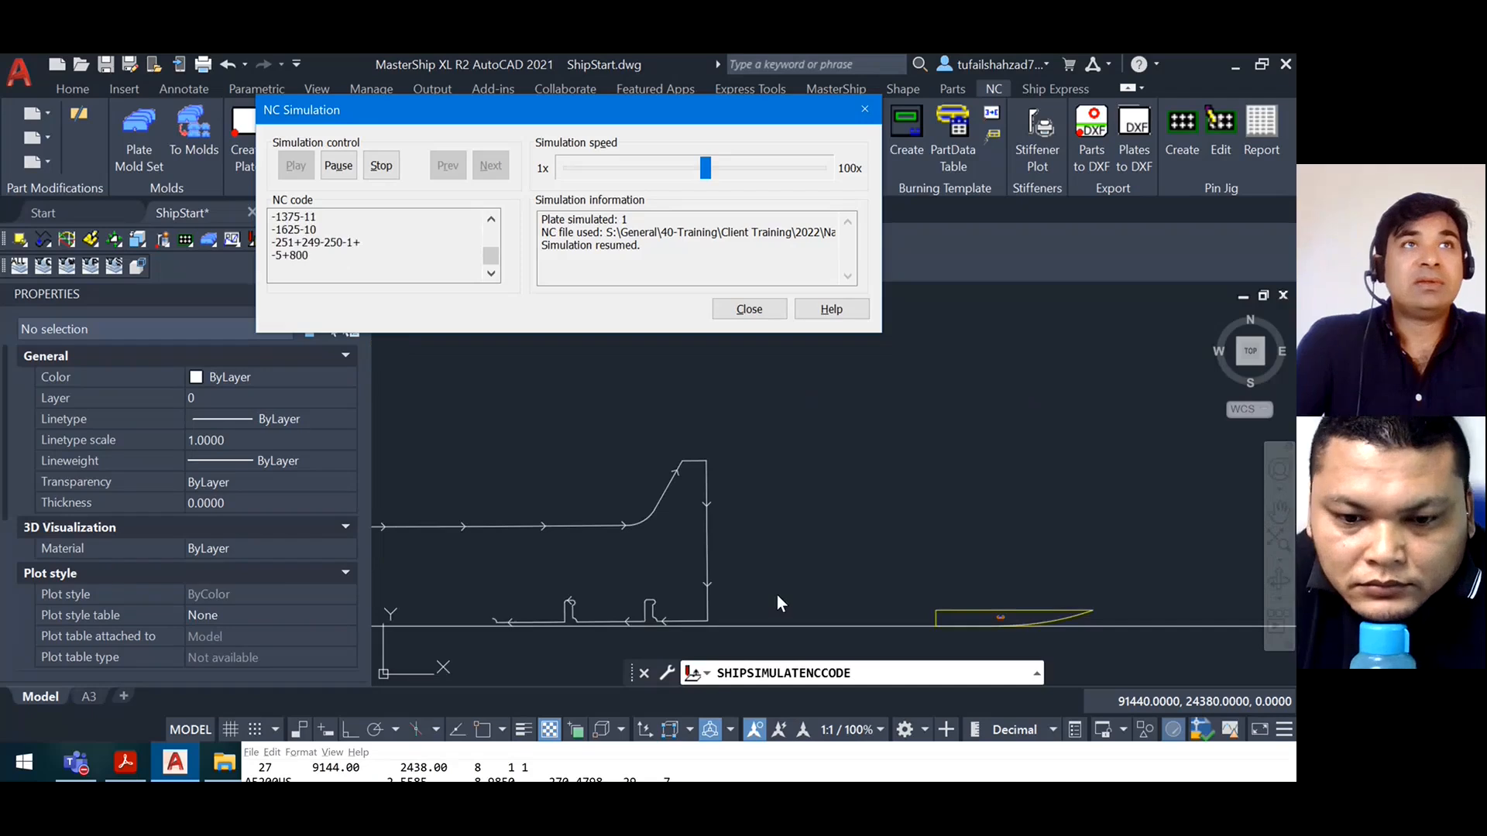
scroll(778, 595, down, 2)
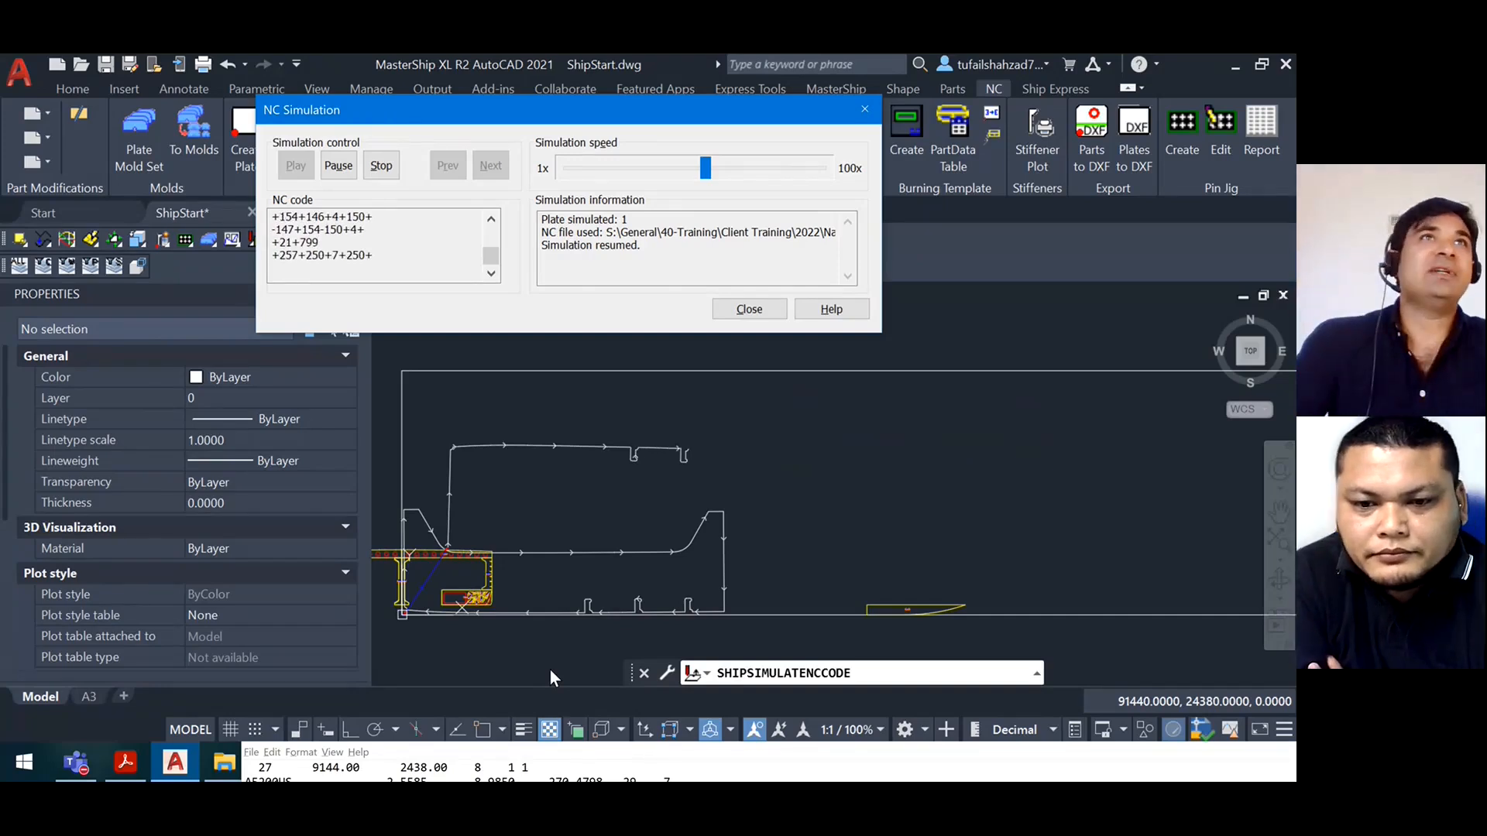
Raise the simulation speed to the 100x end, let the plate finish simulating and acknowledge its completion
drag(707, 165, 803, 166)
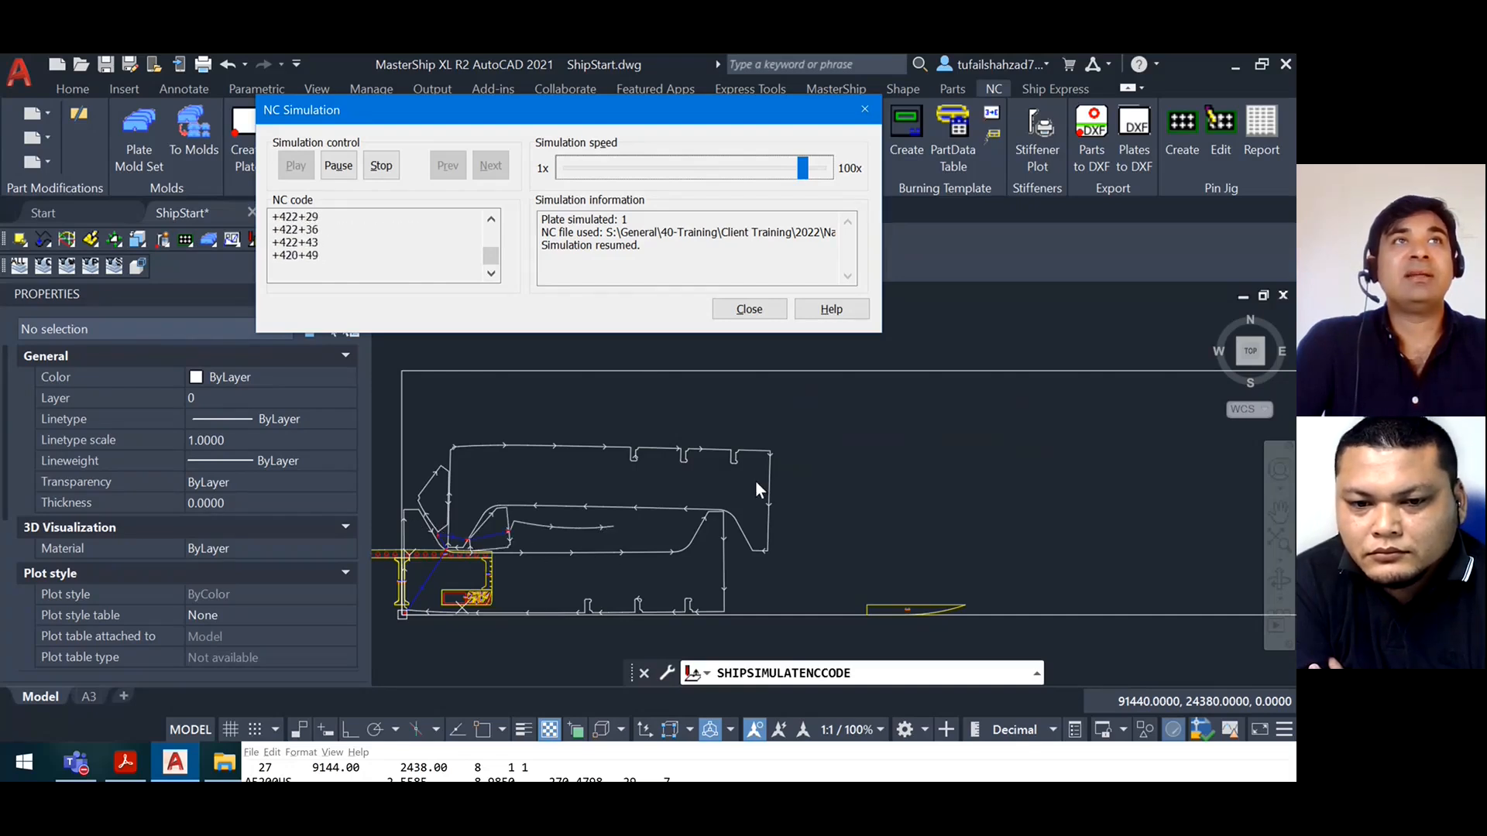
drag(807, 157, 859, 171)
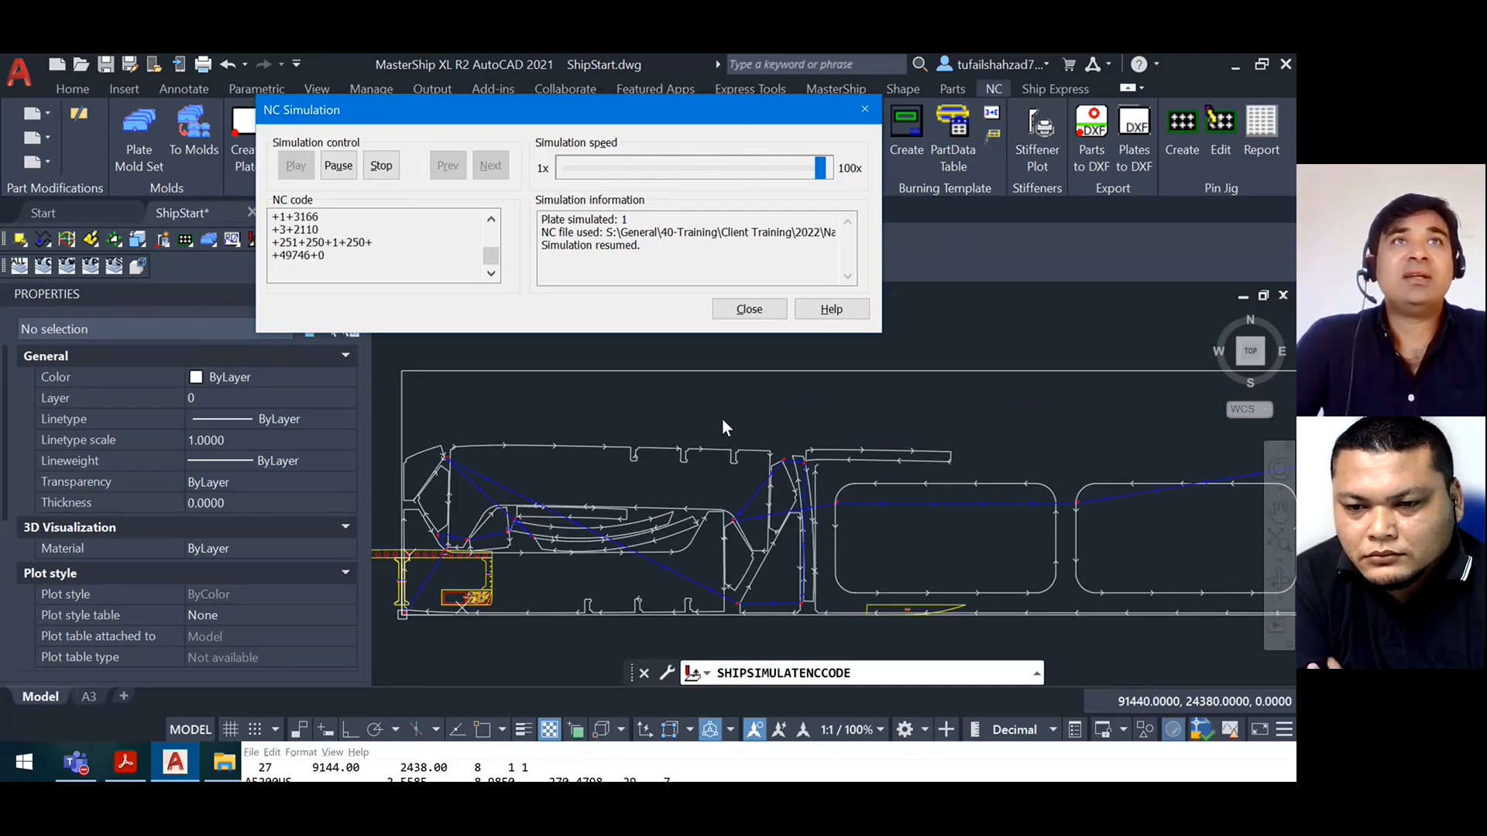
scroll(723, 421, down, 2)
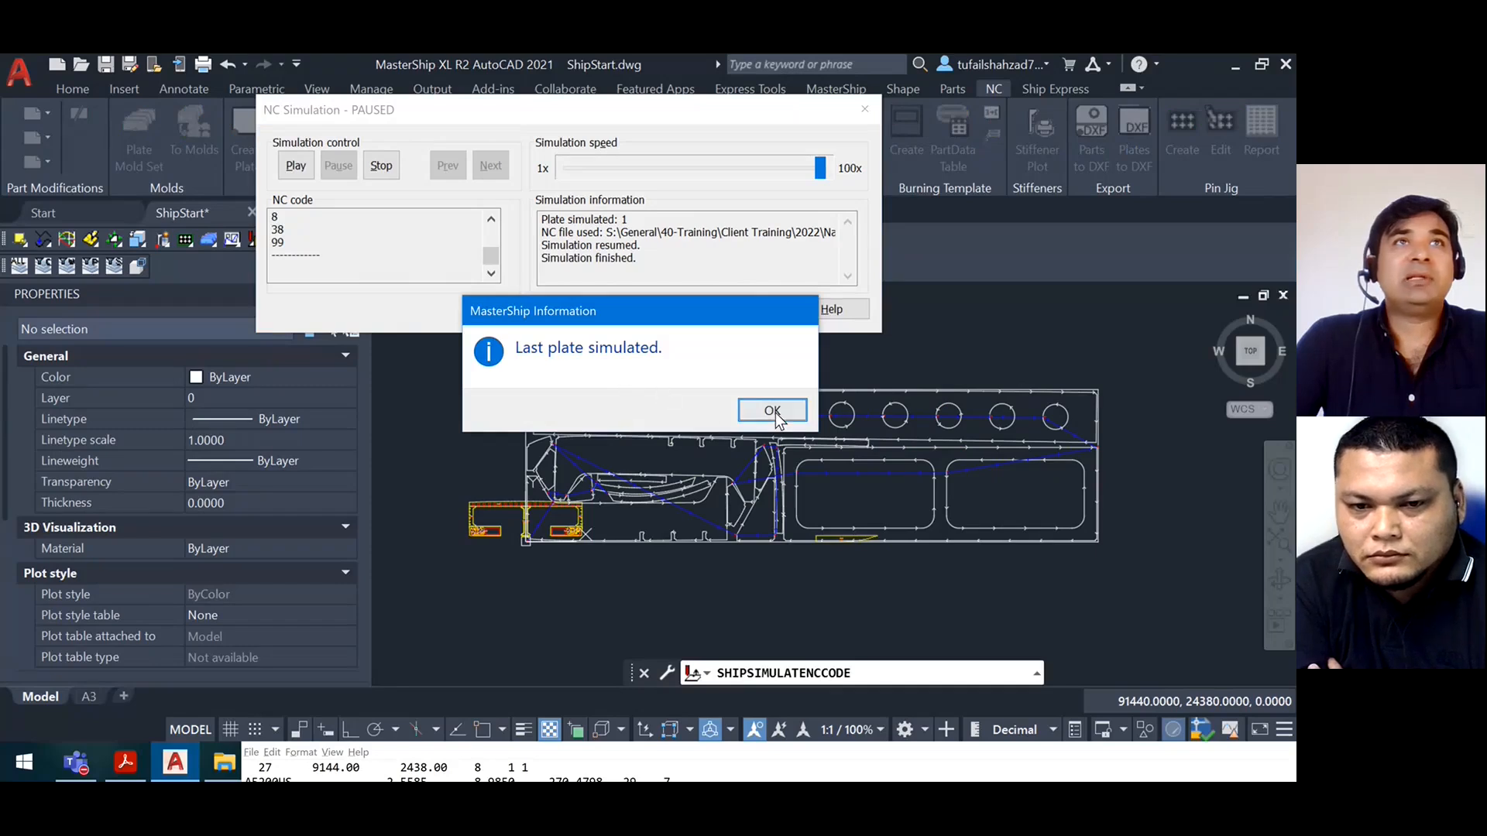
click(775, 411)
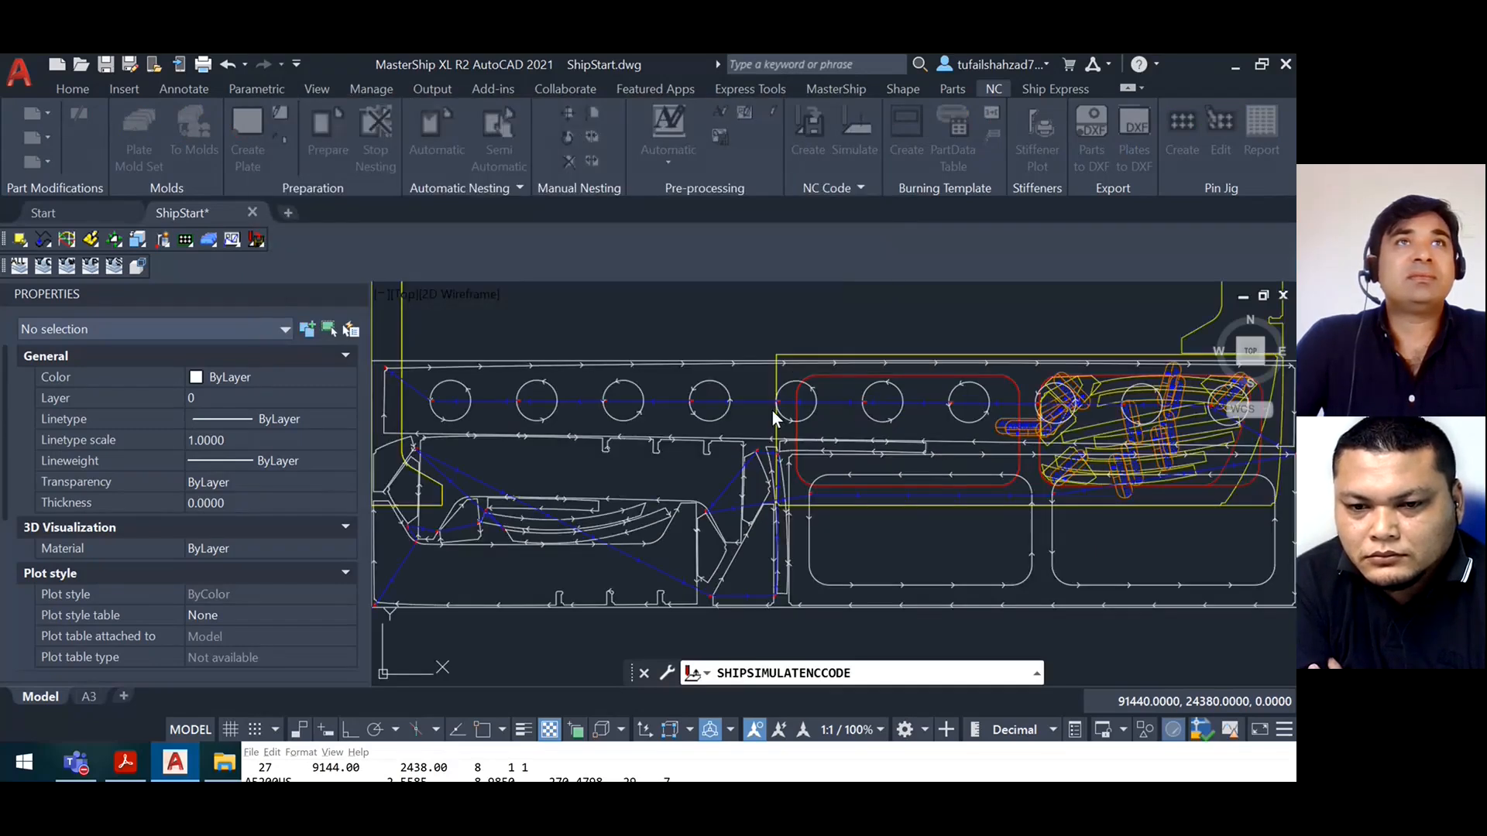
Move the selected frame parts that overlap the simulated plate straight up, clear of the simulation
scroll(826, 533, down, 2)
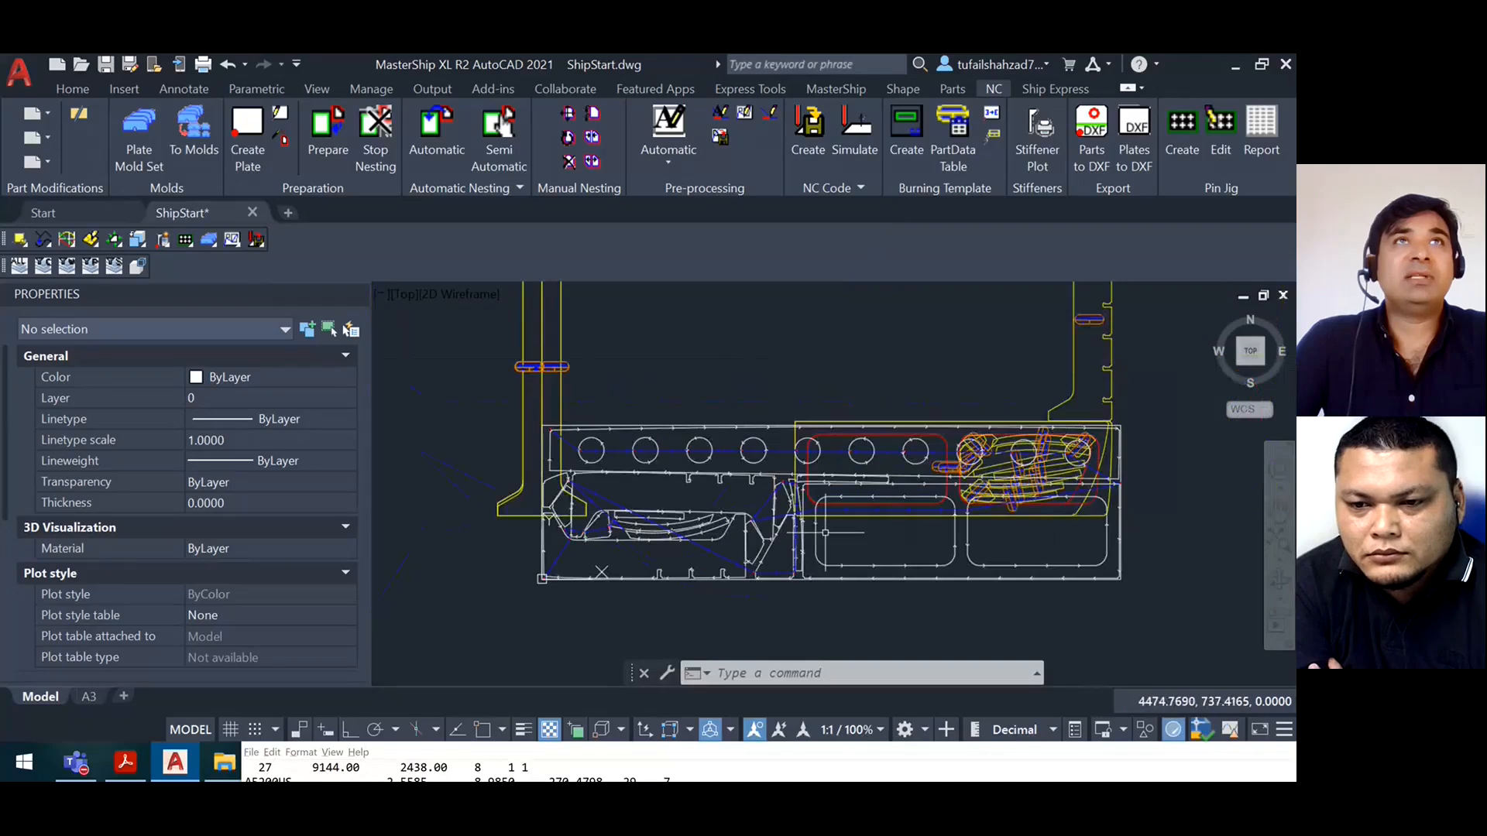
scroll(771, 556, down, 2)
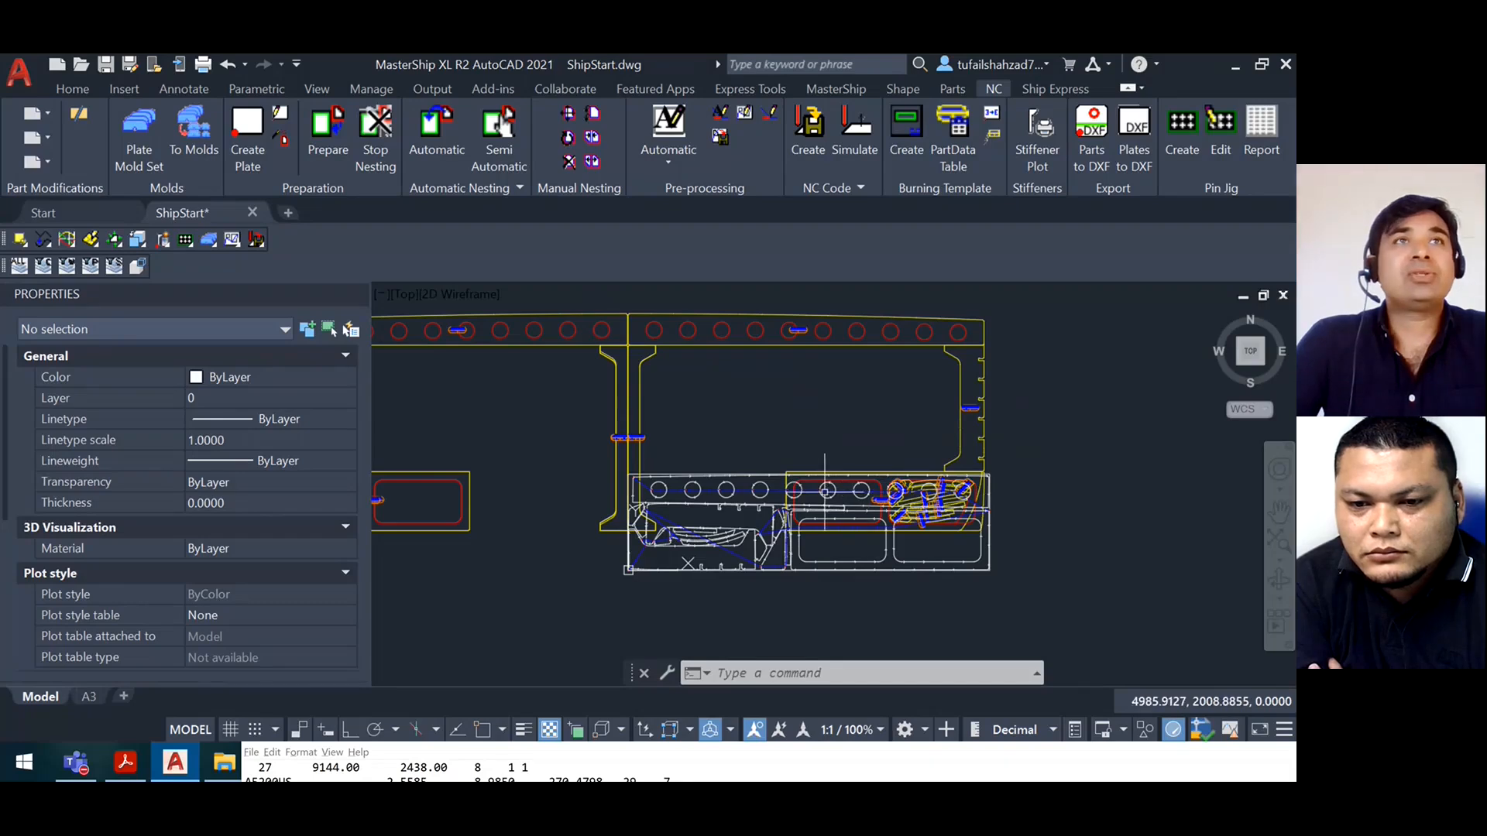
scroll(809, 513, down, 2)
scroll(789, 515, up, 3)
scroll(766, 517, down, 2)
scroll(755, 519, up, 1)
scroll(762, 512, down, 2)
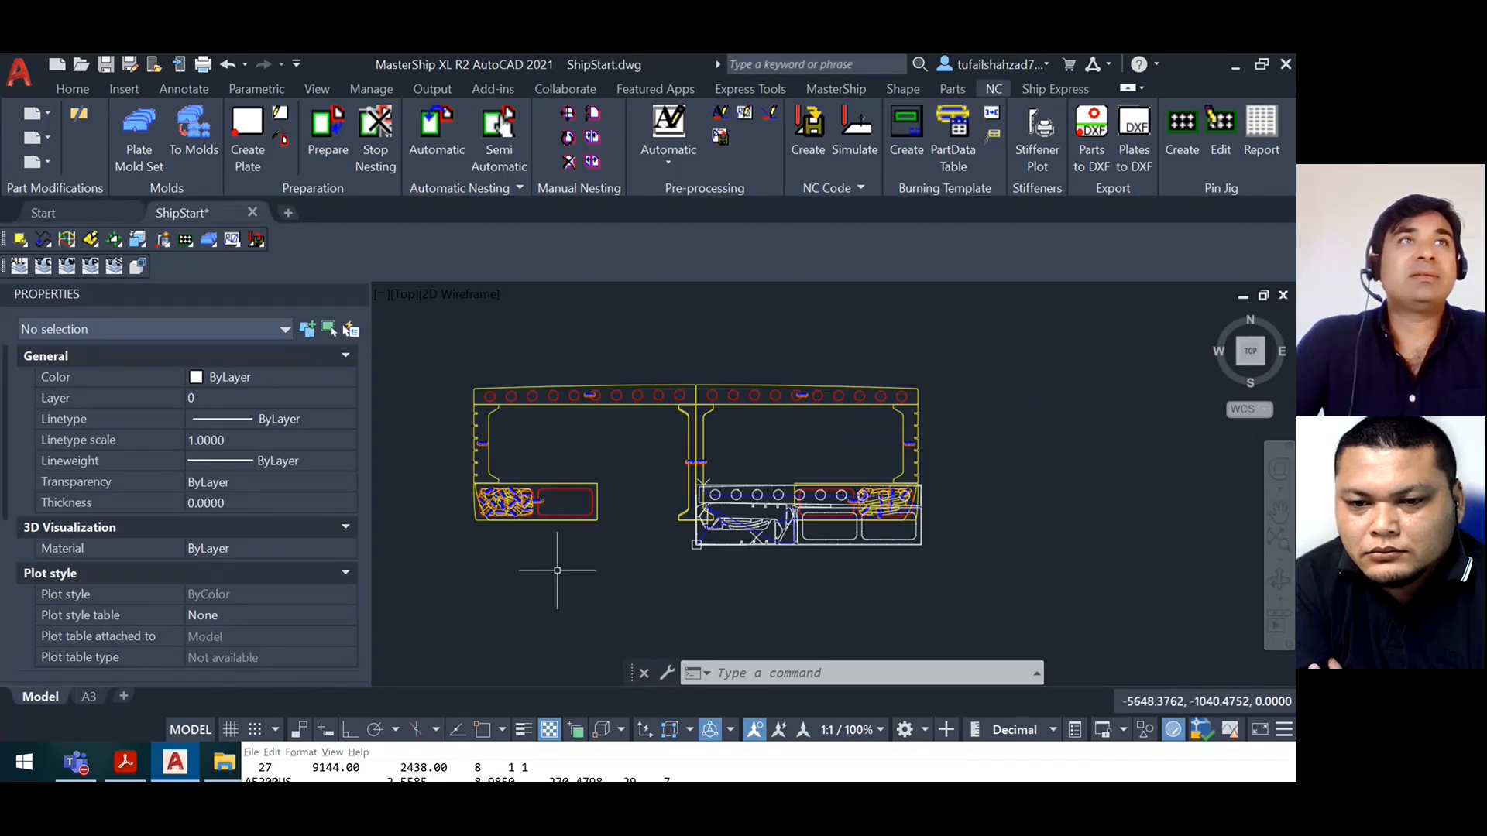
drag(558, 572, 484, 342)
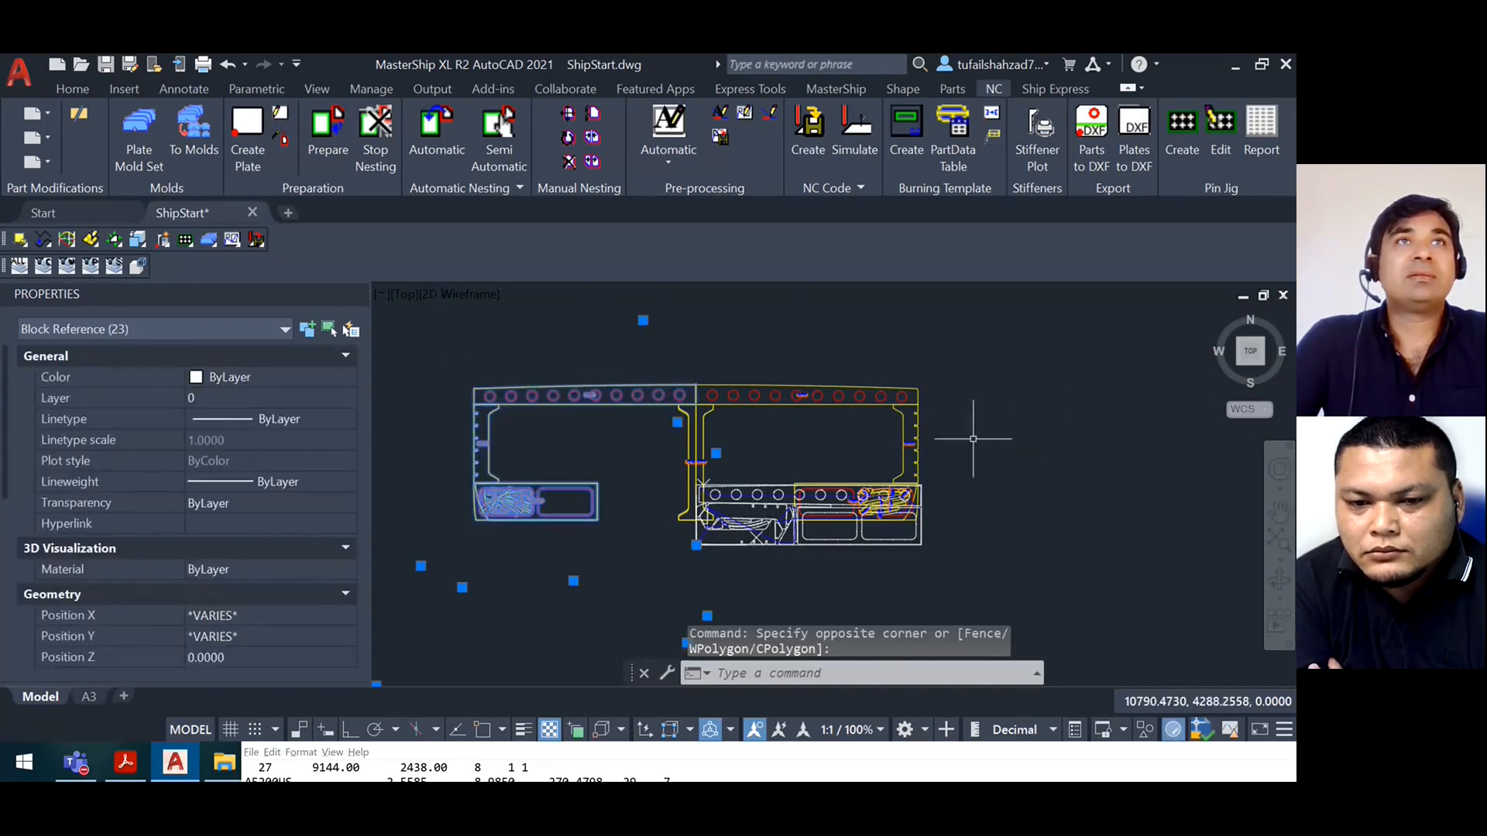
click(1096, 457)
click(643, 382)
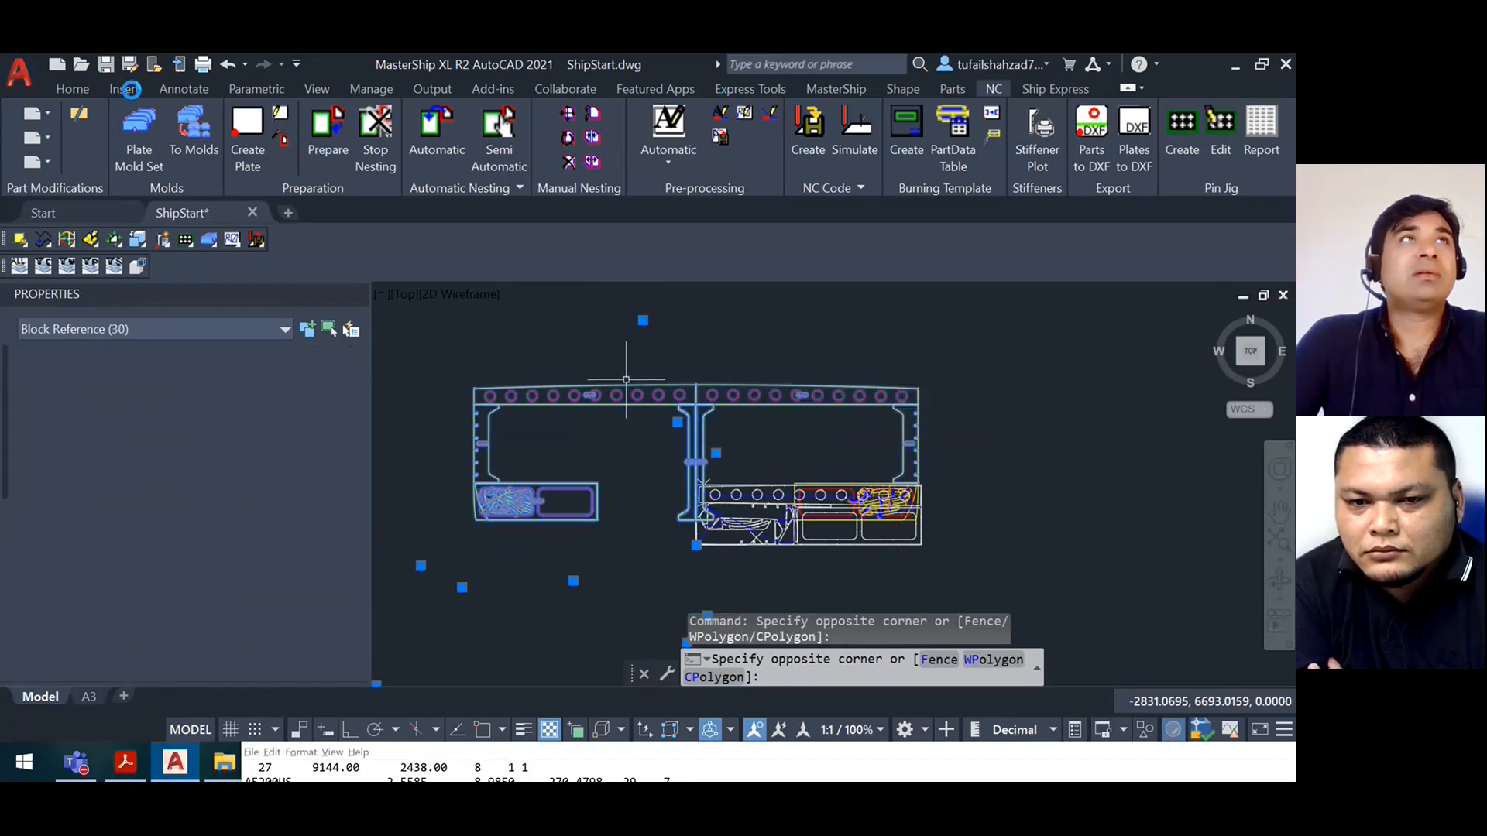
click(626, 380)
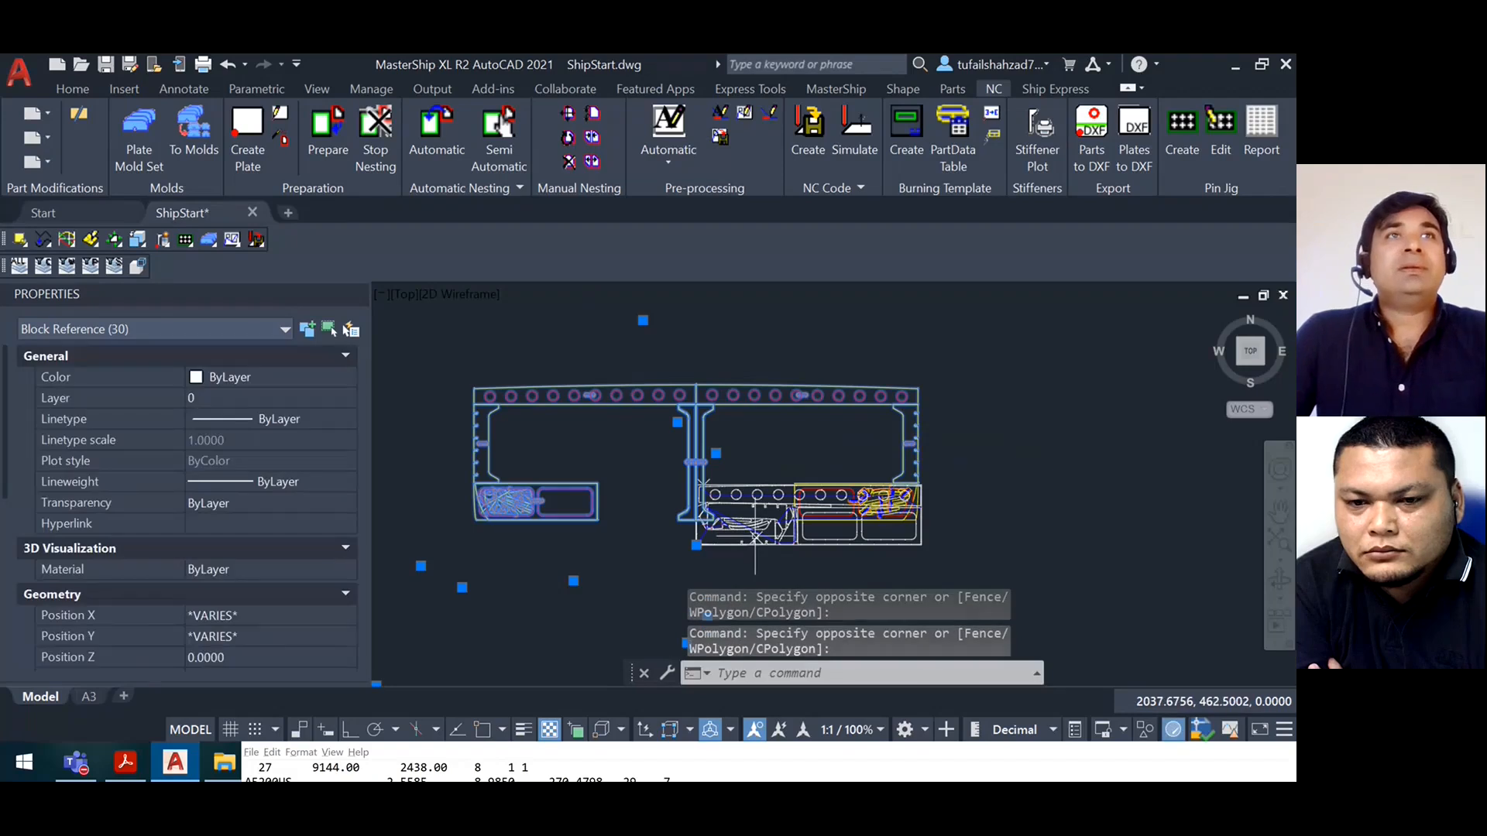
text(m)
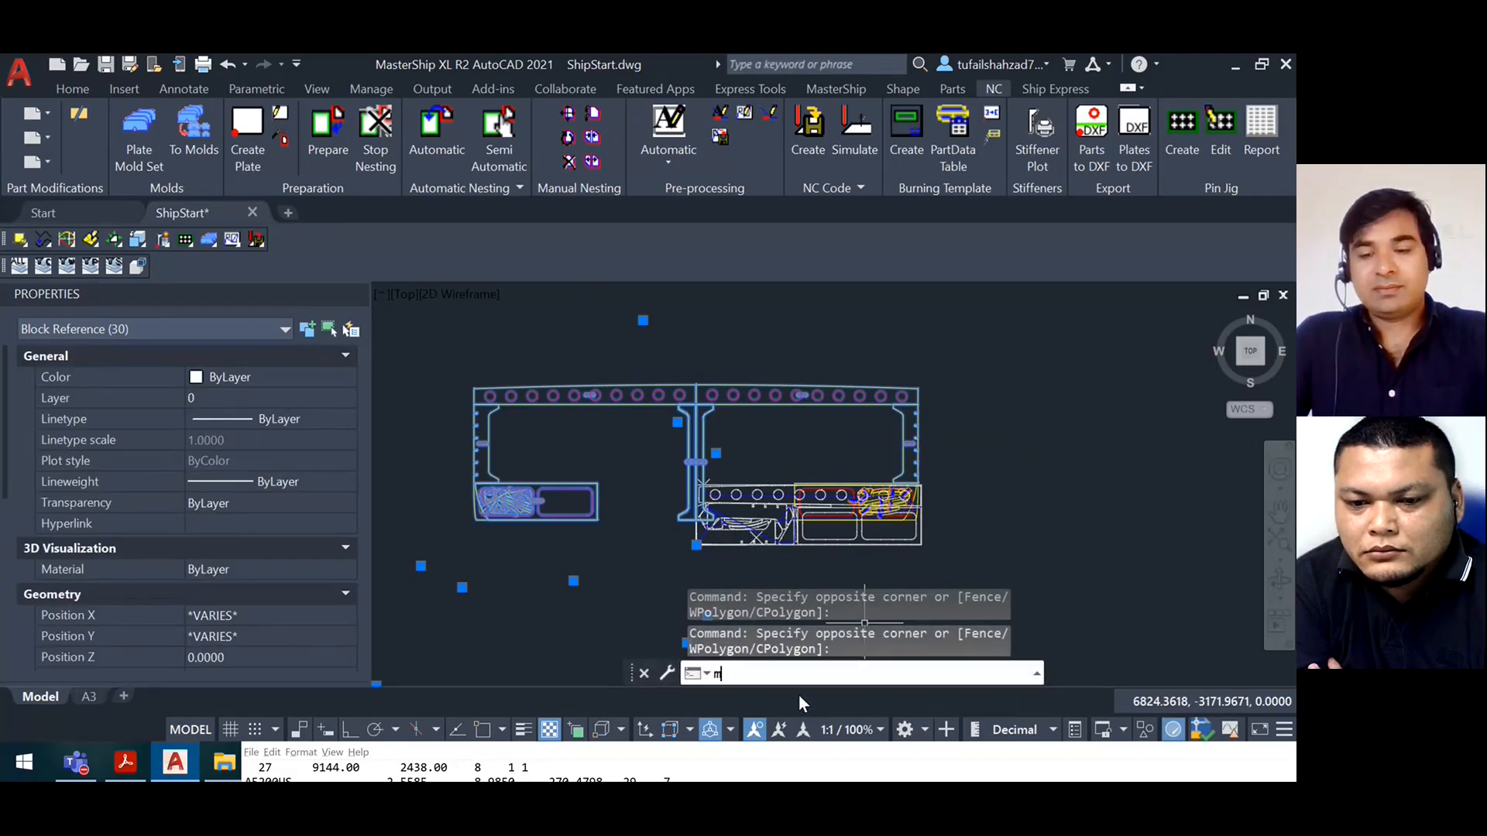
key(Return)
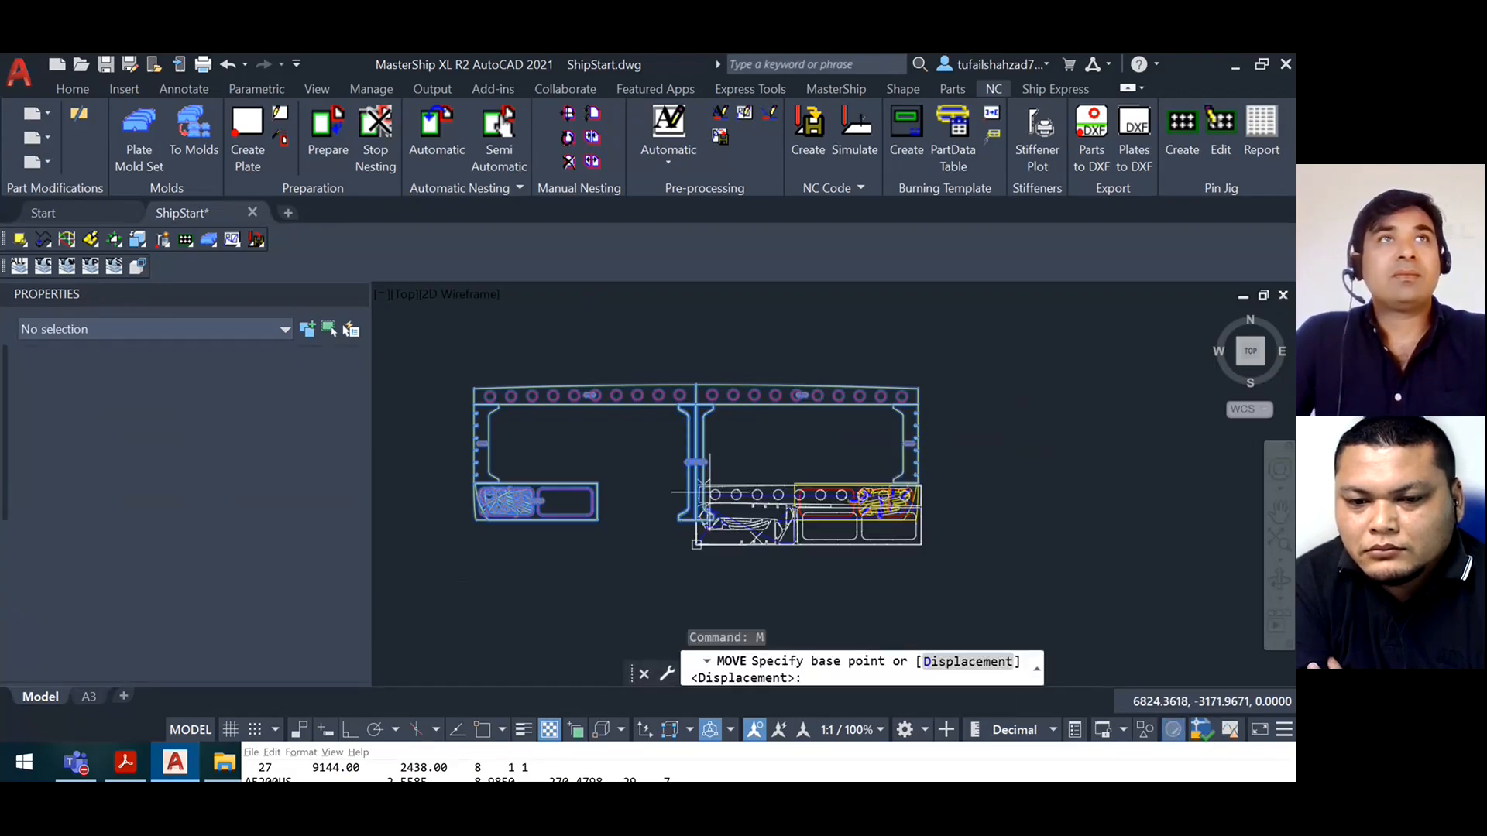
click(696, 384)
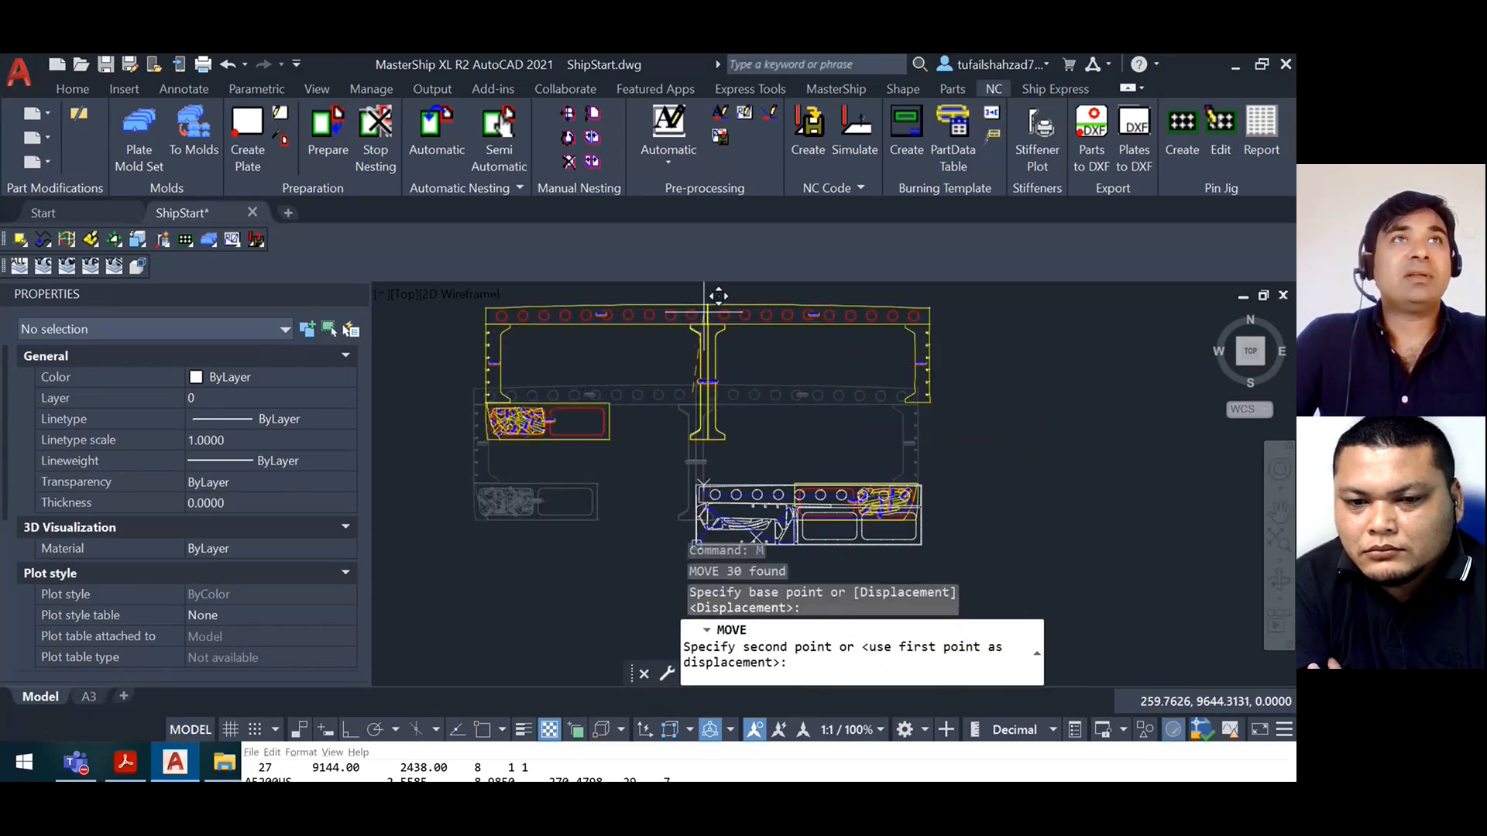
click(697, 304)
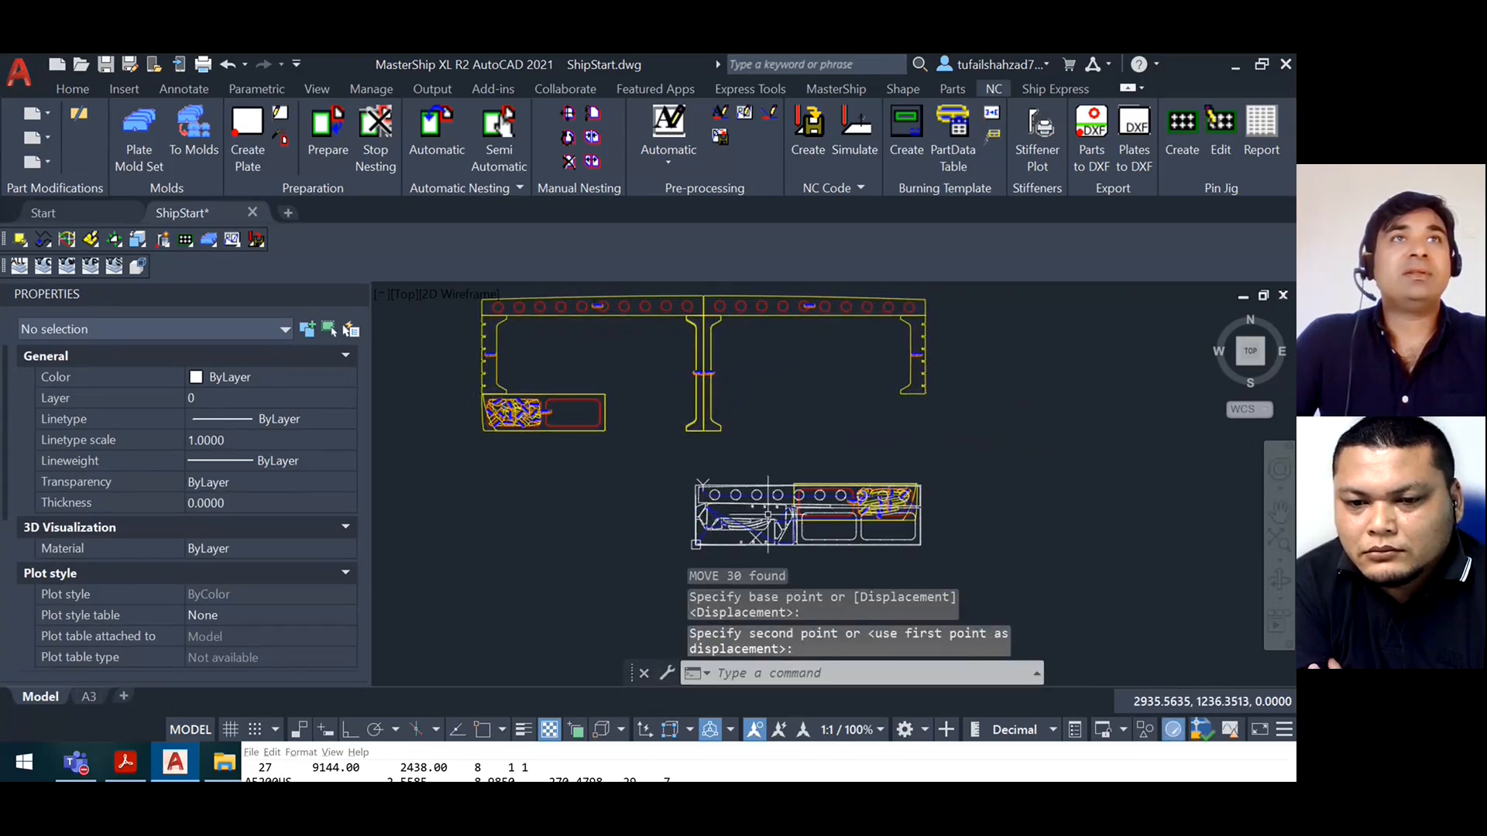
Examine the simulated cutting contours and rapid movements on the plate
scroll(744, 475, up, 5)
scroll(762, 492, down, 3)
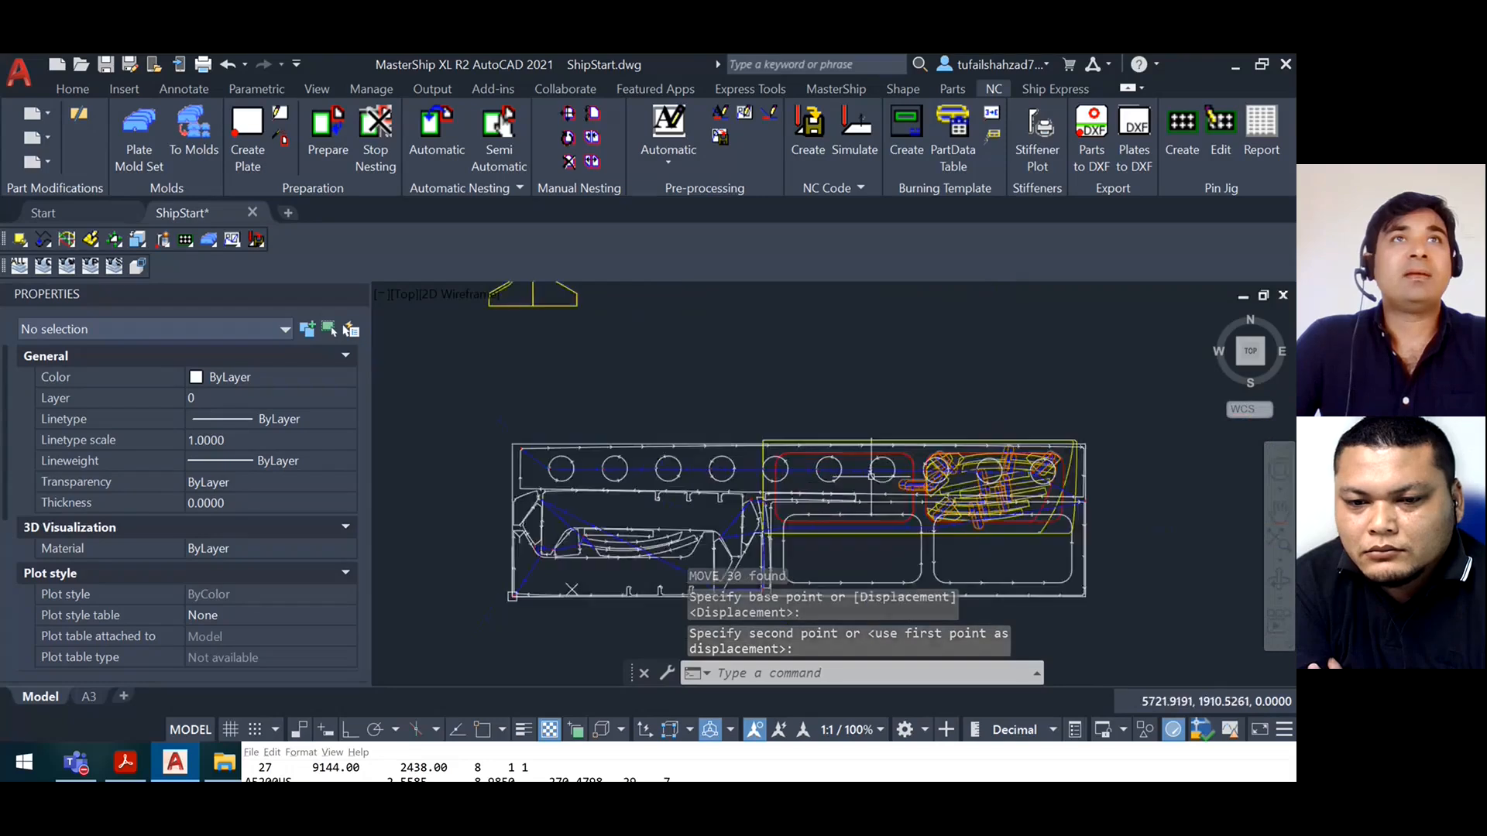
scroll(859, 496, up, 3)
scroll(891, 496, down, 3)
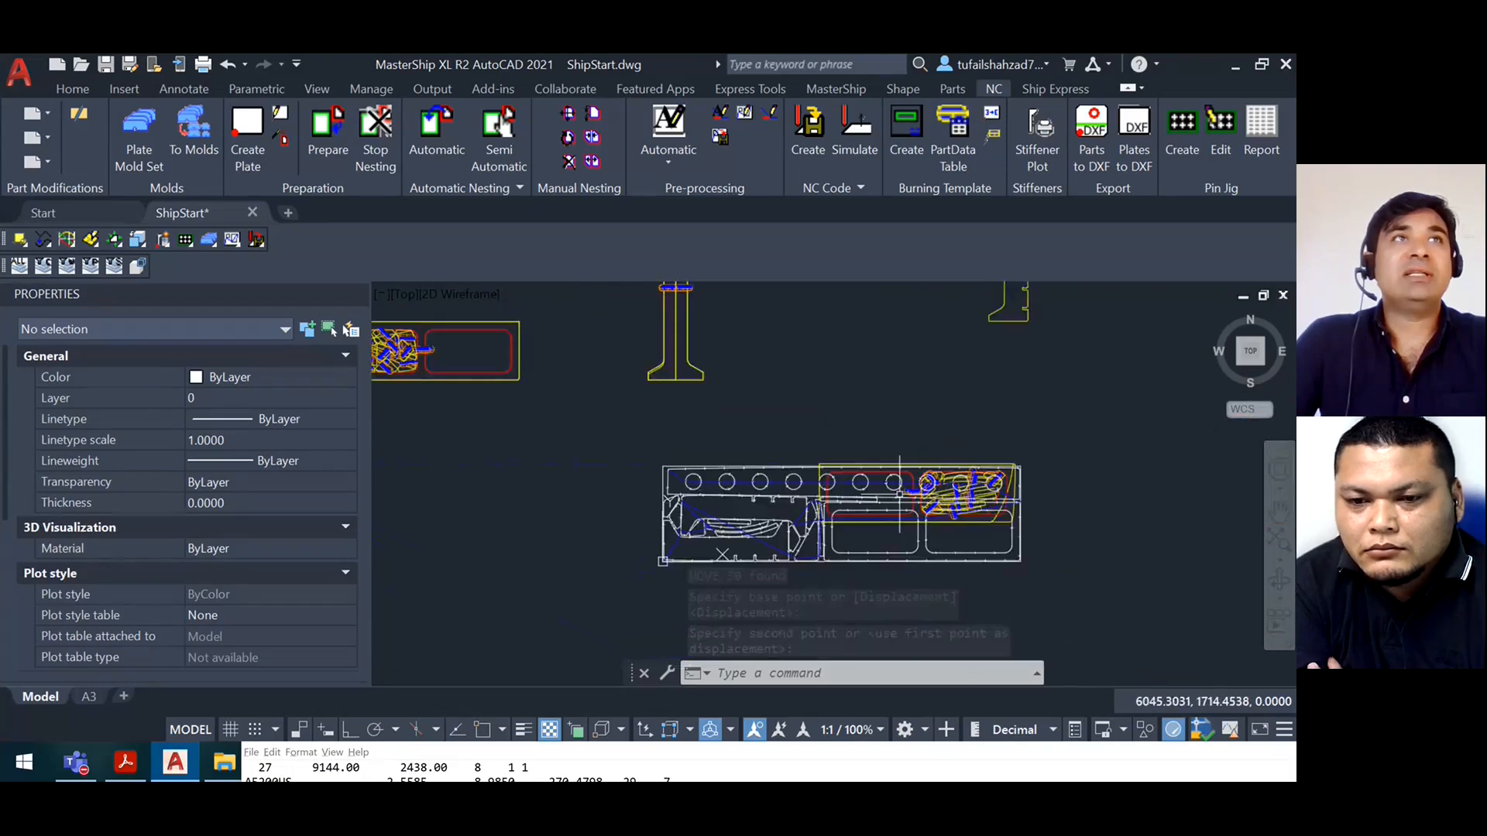
scroll(852, 495, down, 3)
scroll(803, 501, up, 5)
scroll(803, 501, up, 2)
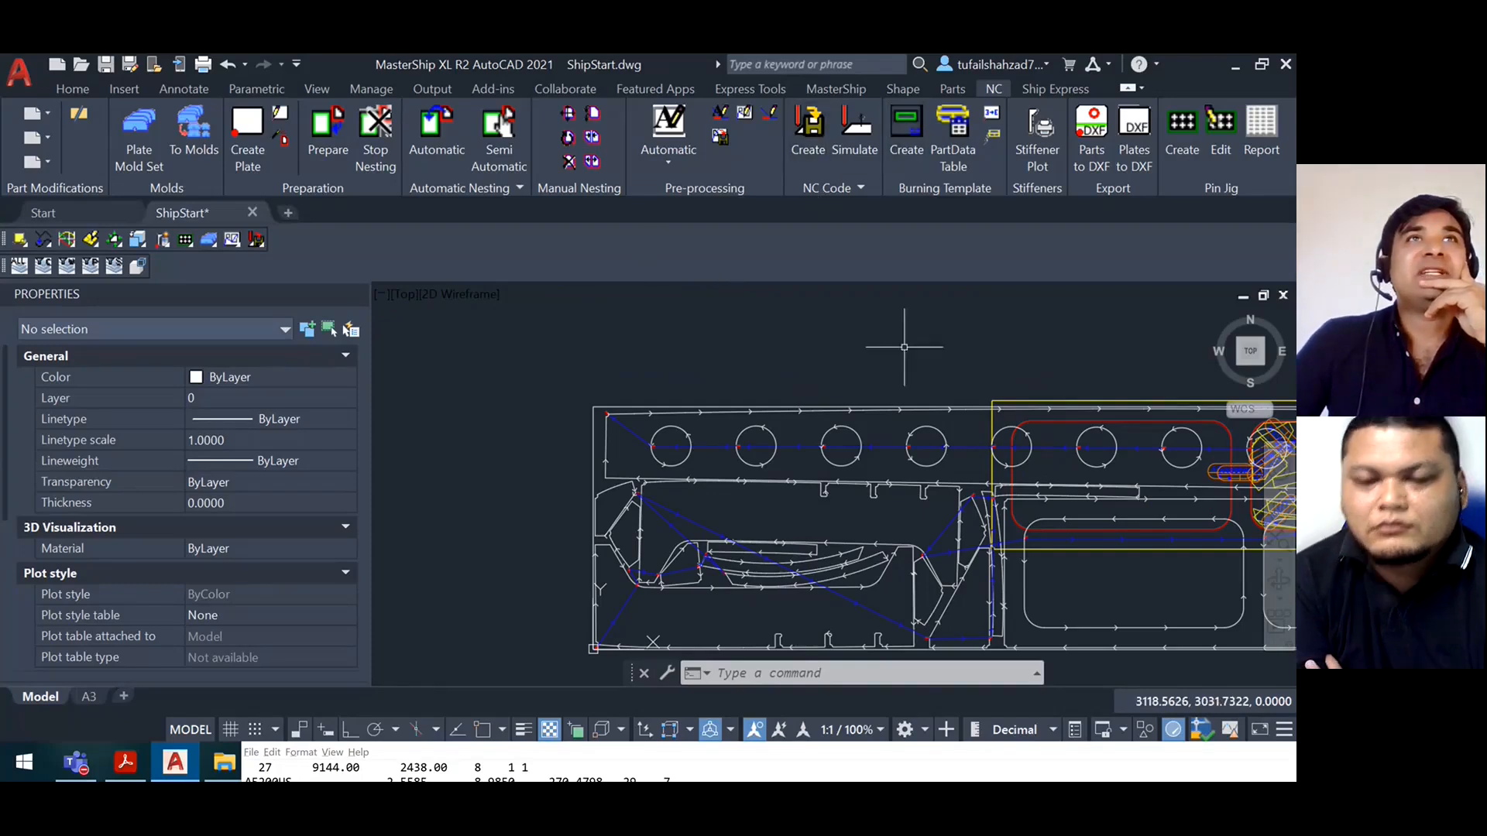
Try to export the simulated plate to DXF with the Plates to DXF command, selecting all of its contours
mouse_move(919, 335)
middle_down()
mouse_move(779, 317)
mouse_move(727, 289)
middle_up()
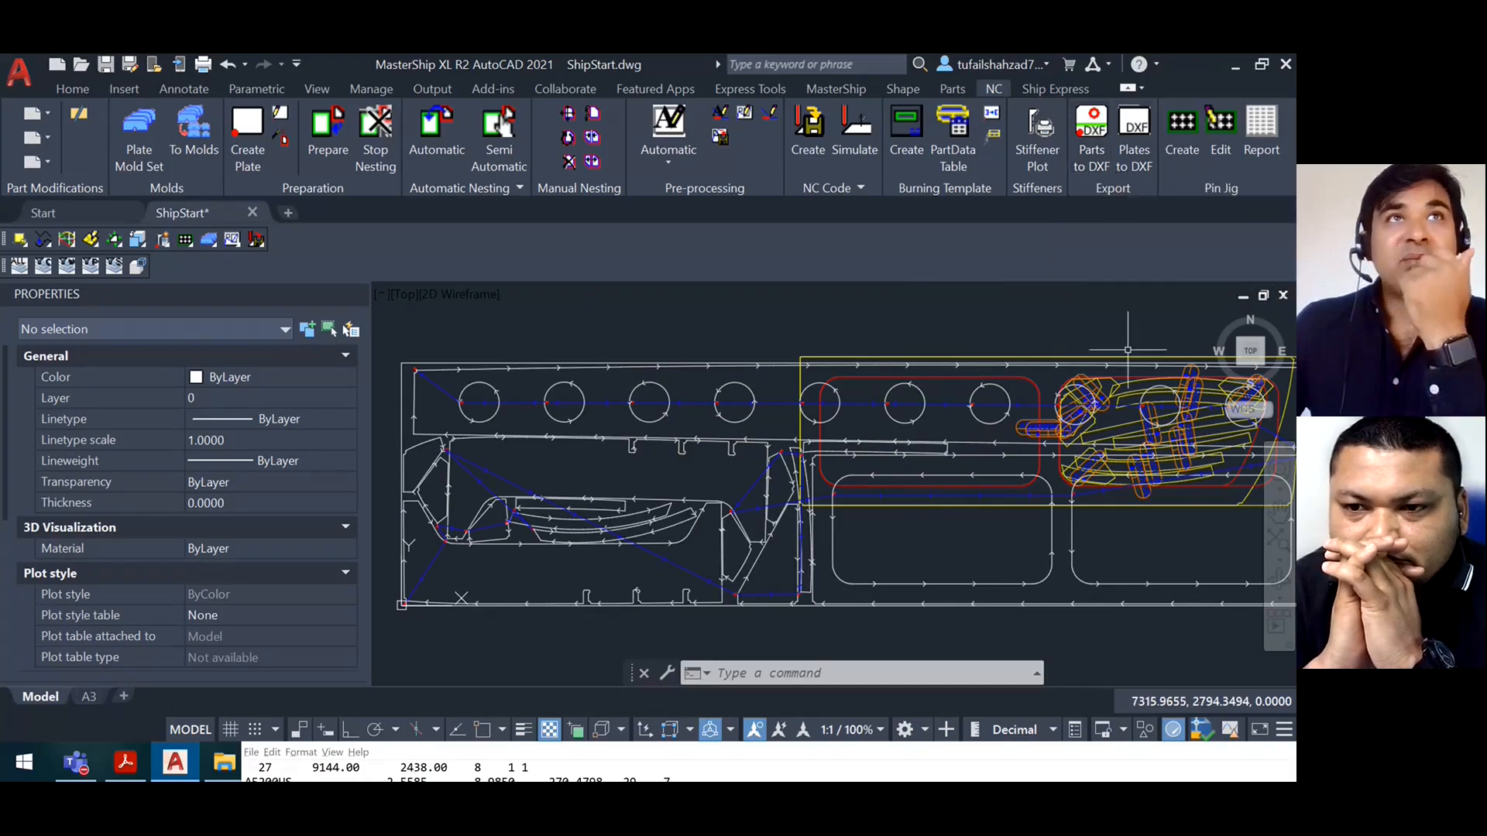
scroll(844, 465, down, 5)
scroll(845, 468, up, 2)
scroll(852, 466, down, 4)
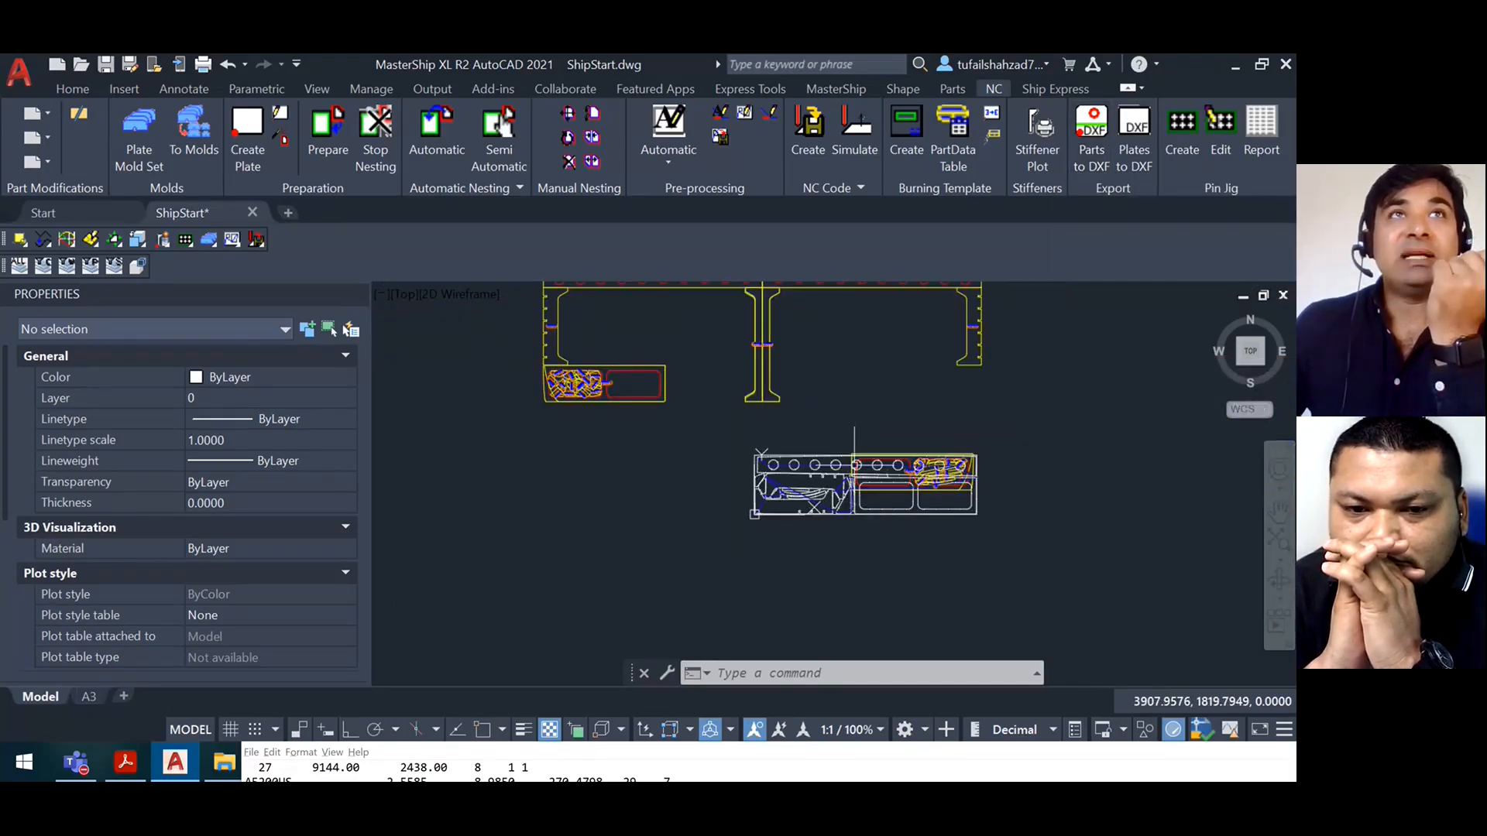
scroll(854, 466, up, 2)
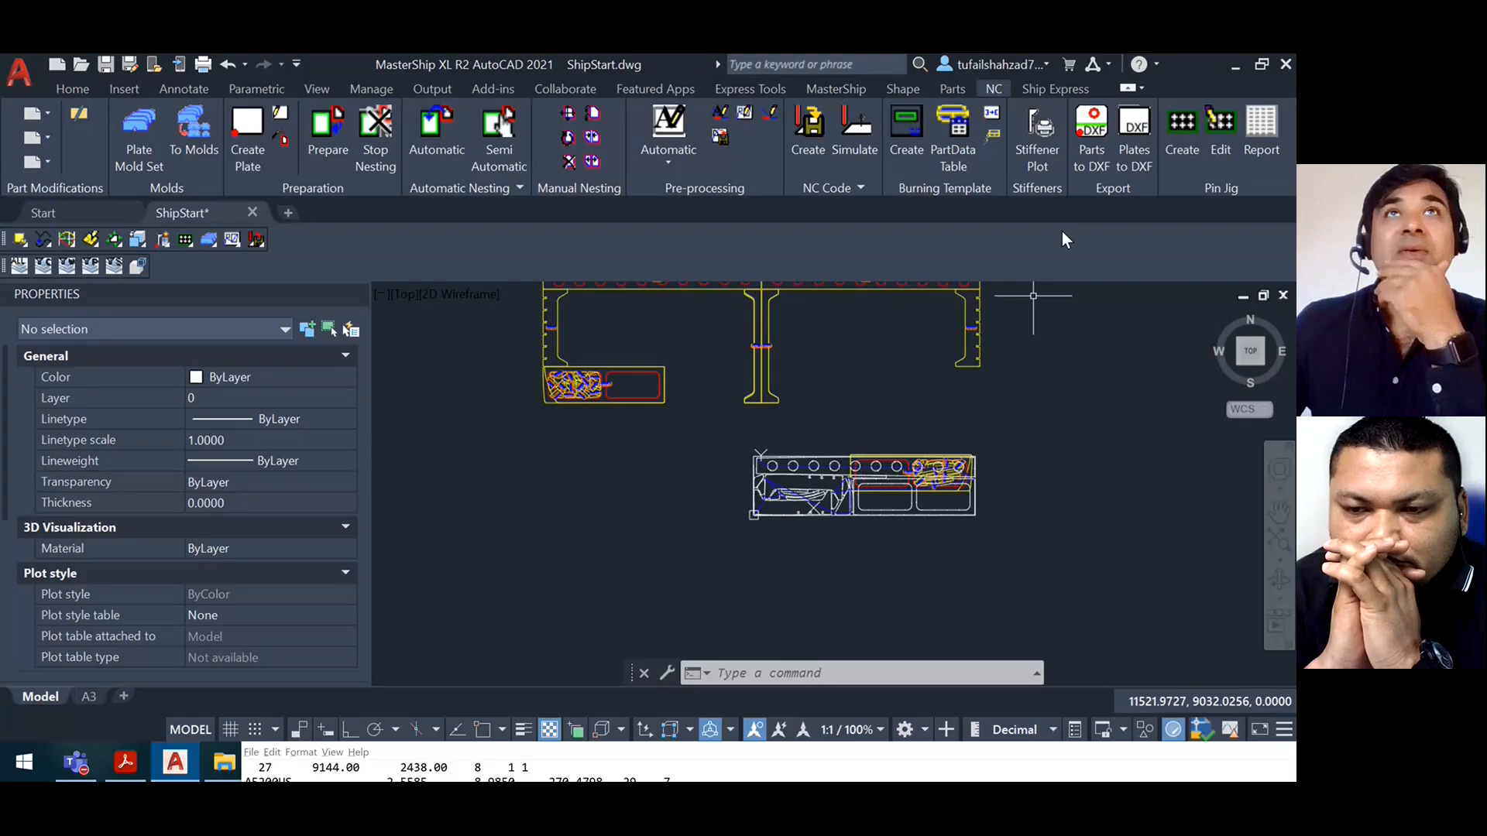
click(1137, 139)
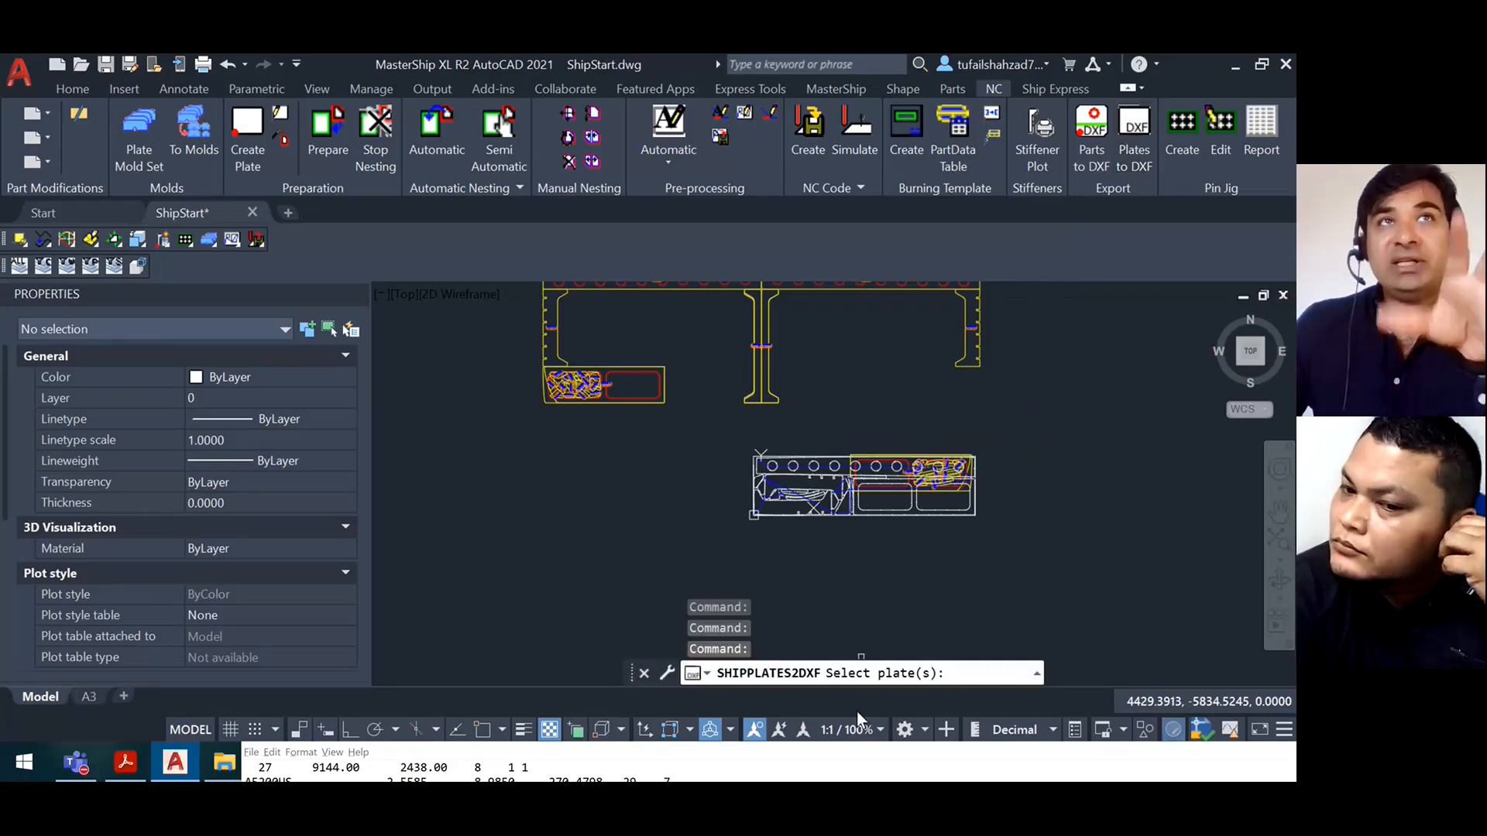
scroll(774, 463, down, 5)
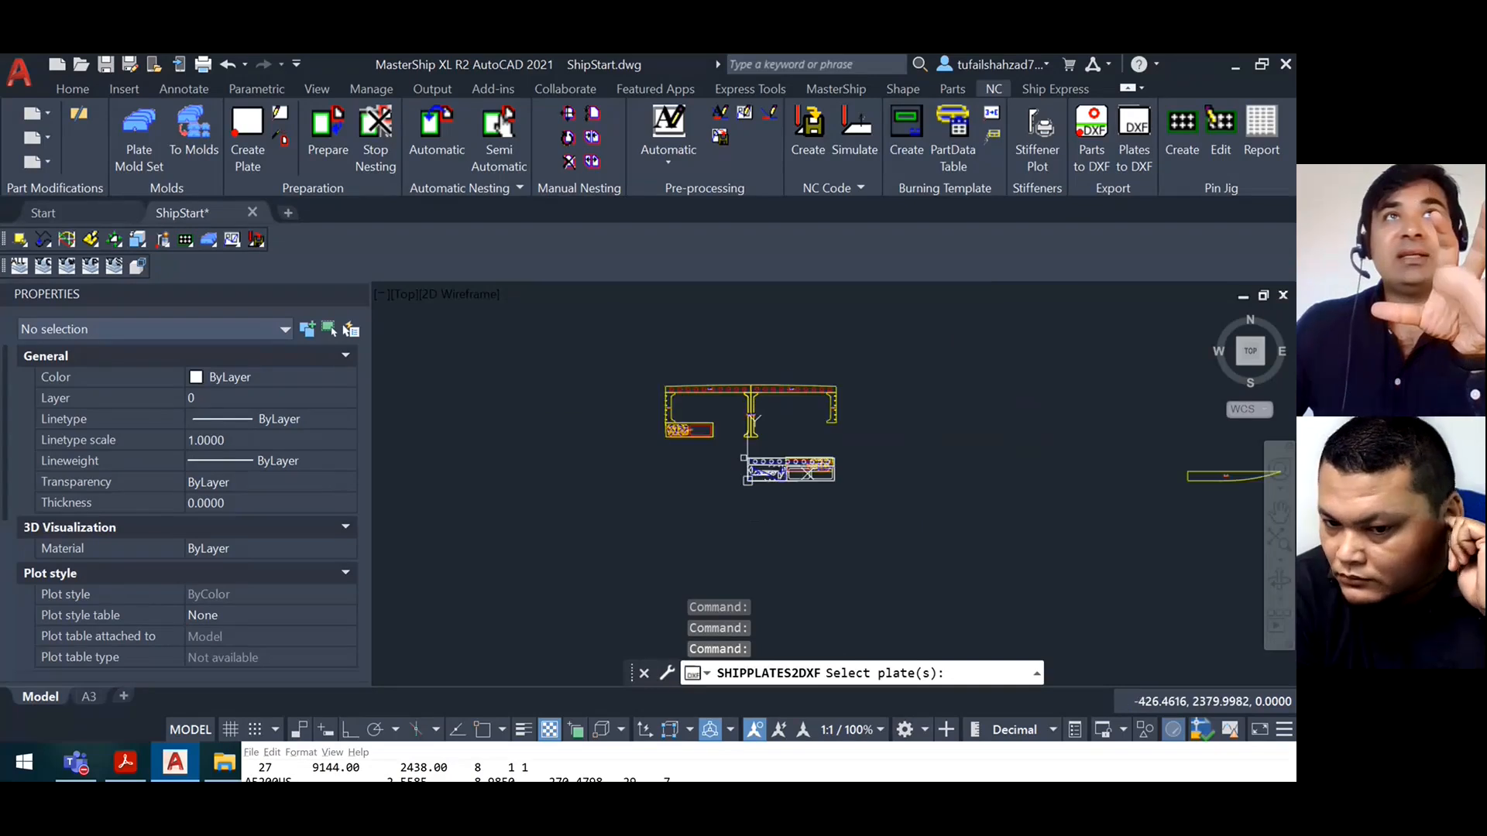
scroll(743, 474, up, 5)
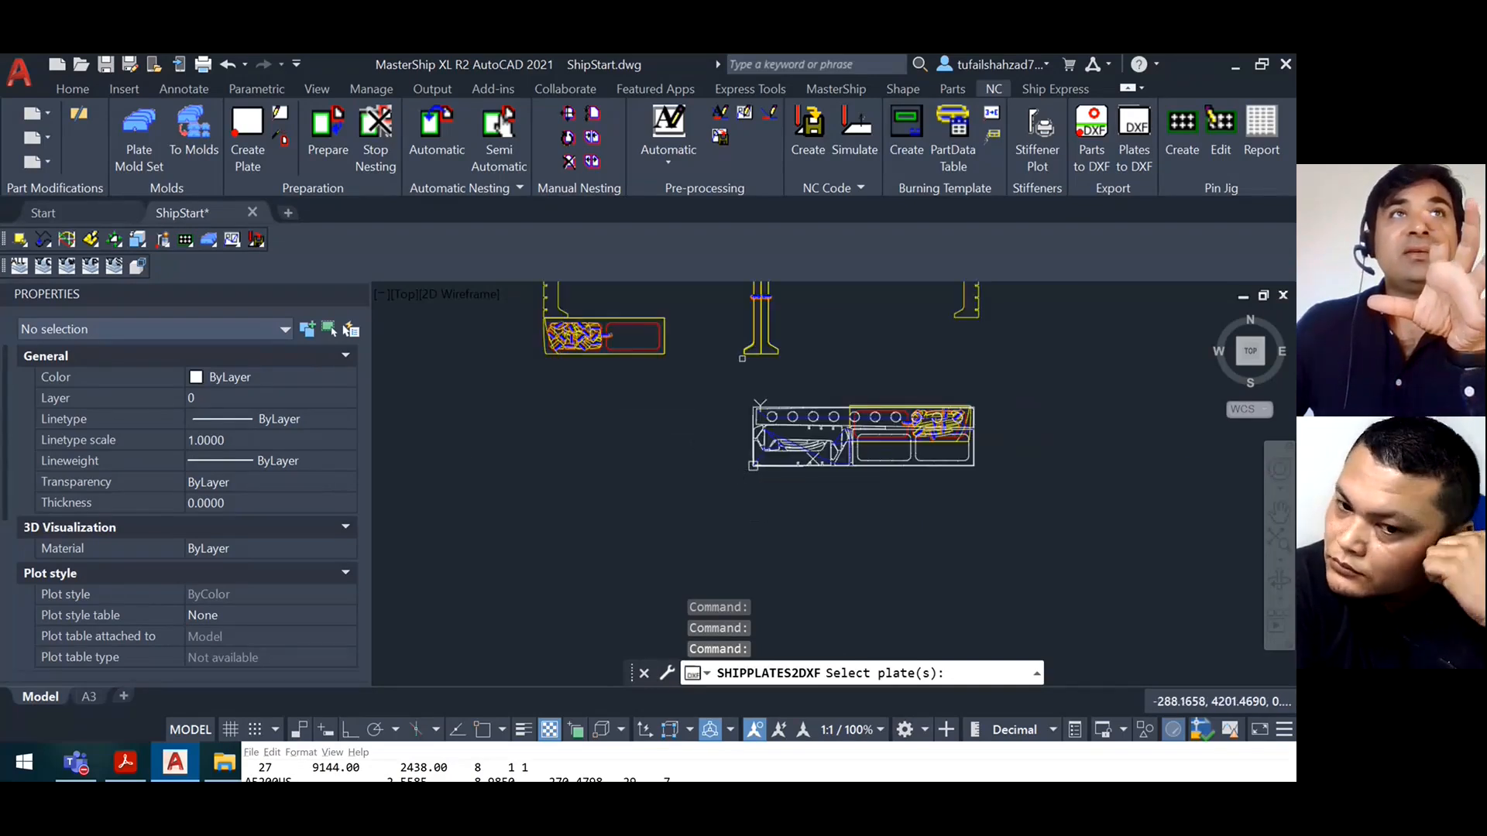
click(717, 381)
click(1070, 505)
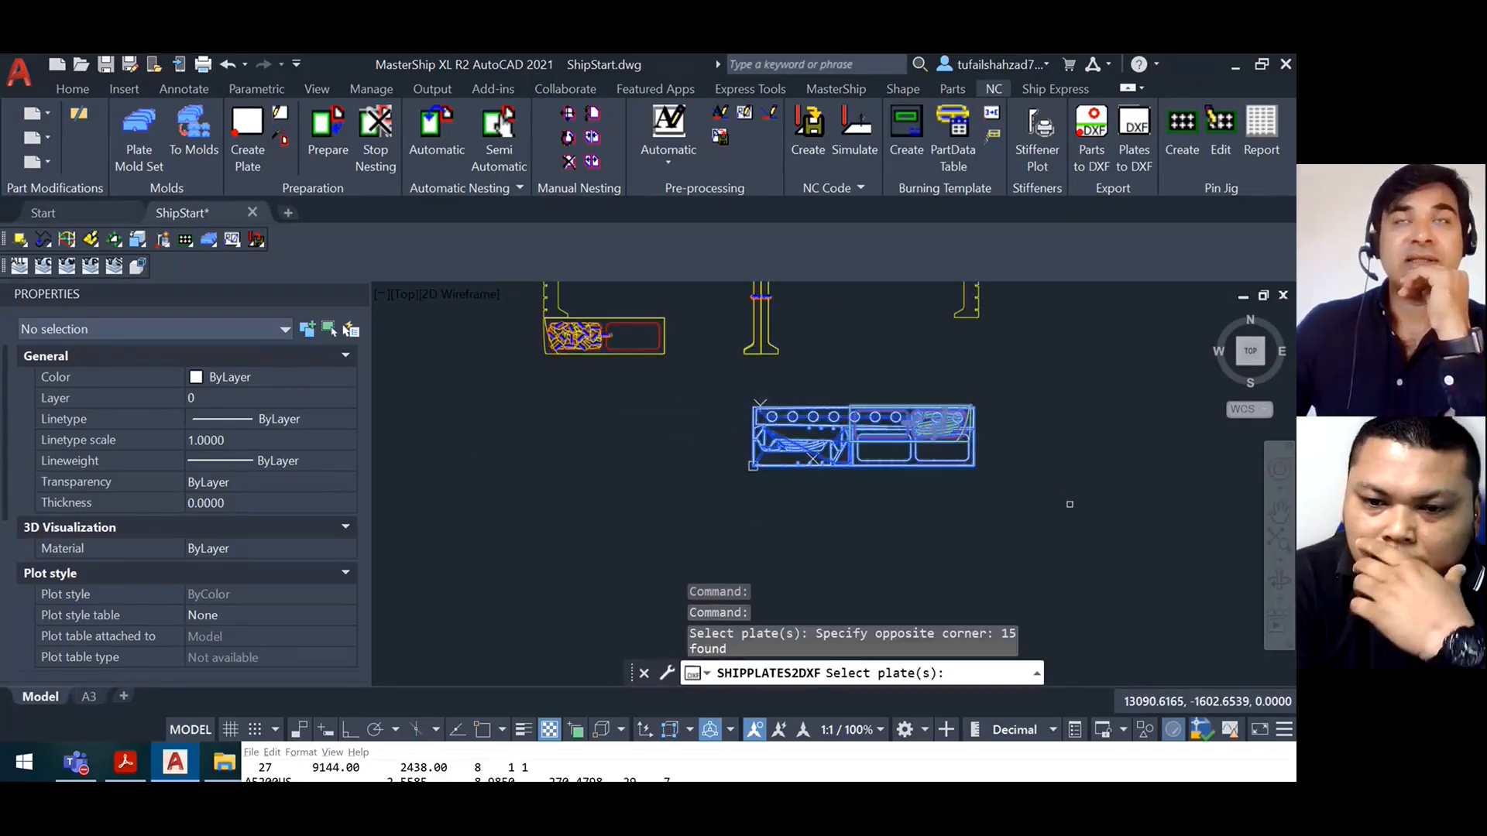
key(Return)
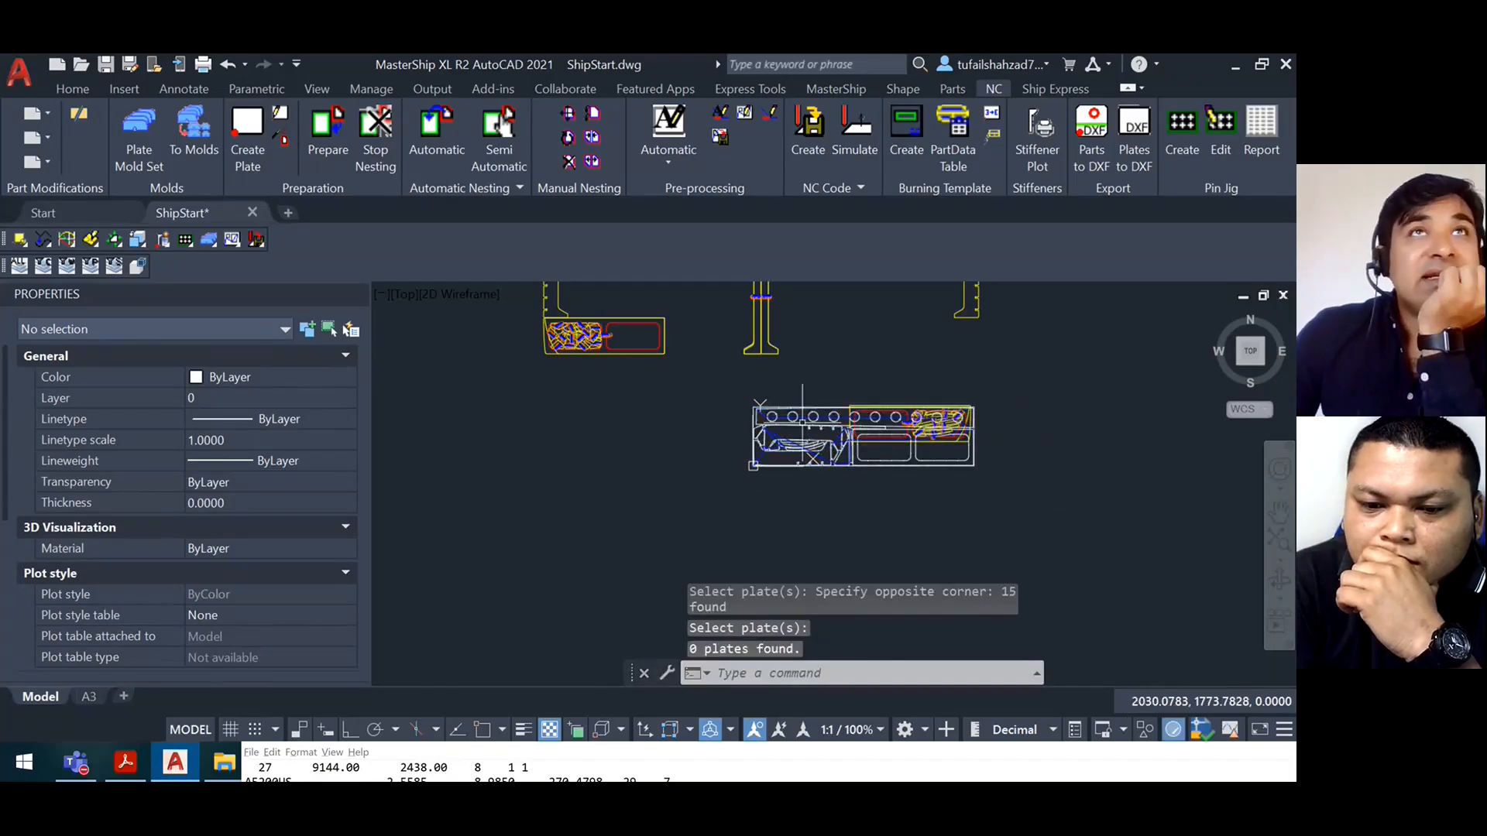
scroll(890, 333, up, 3)
scroll(891, 333, down, 1)
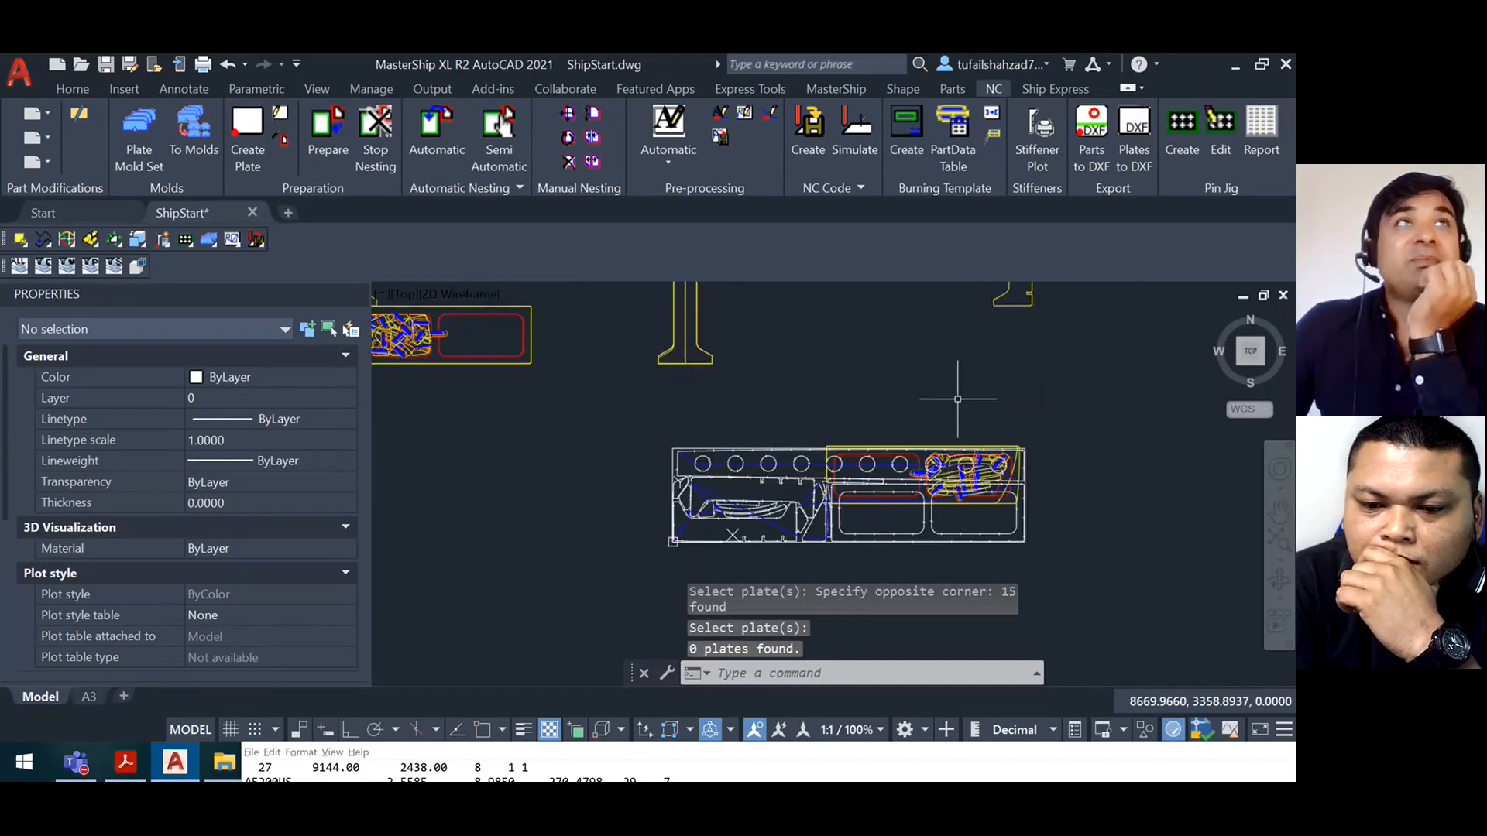
click(380, 142)
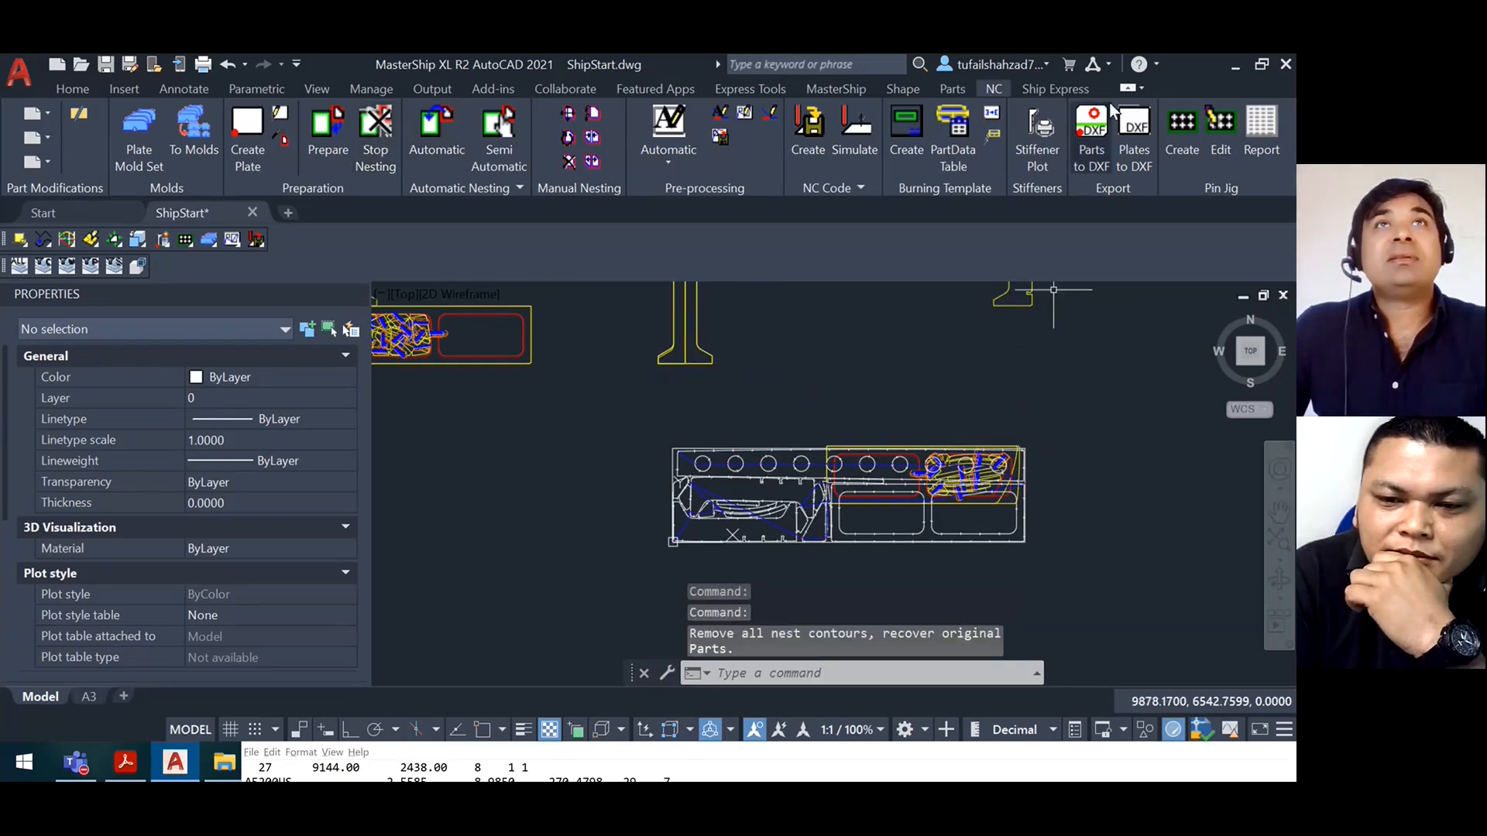
Start the Plates to DXF export for the two groups of nested plates above the frame parts
click(1136, 147)
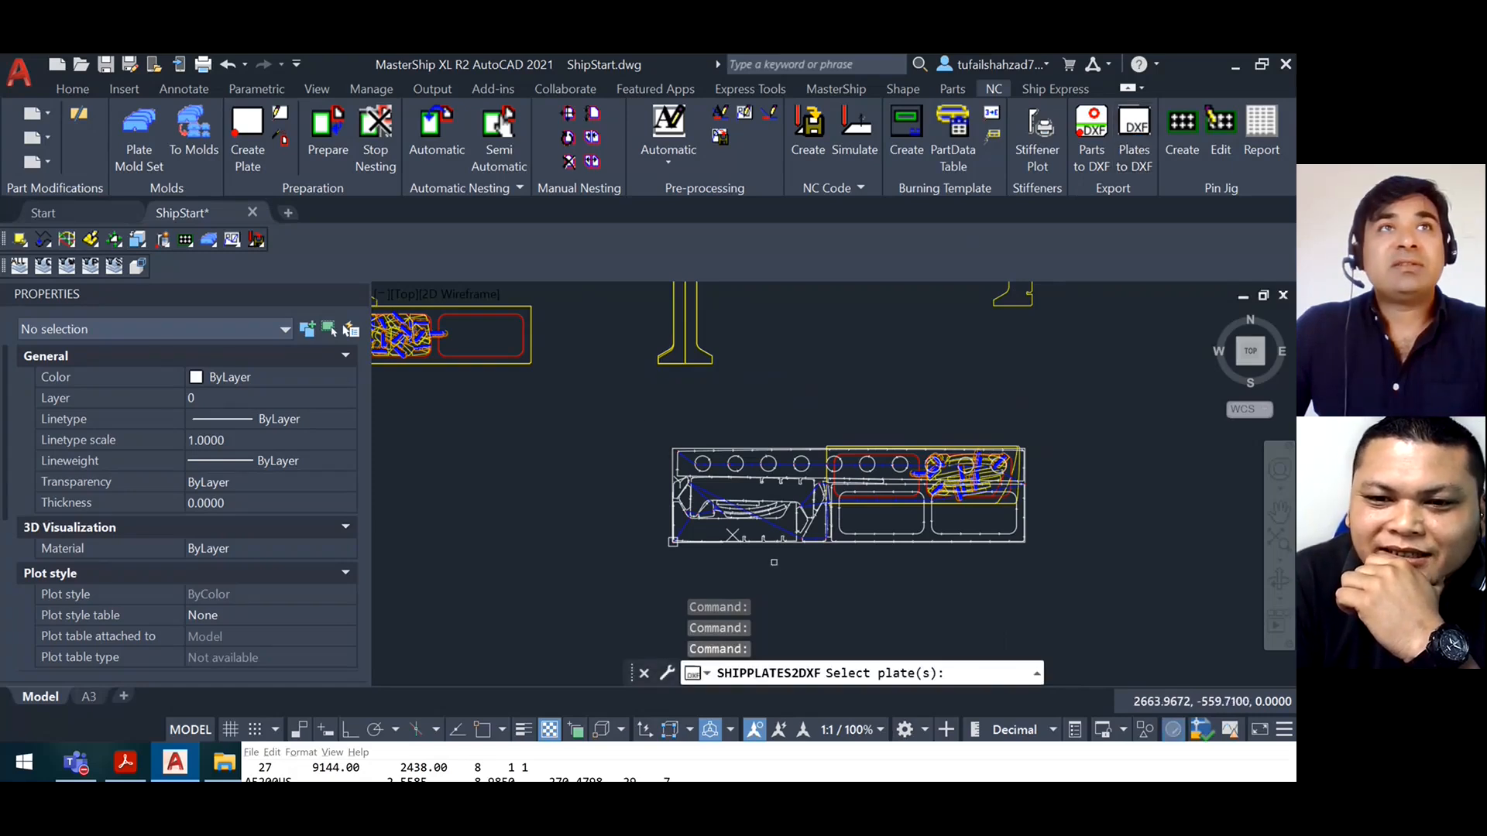
scroll(900, 524, down, 2)
scroll(818, 495, up, 6)
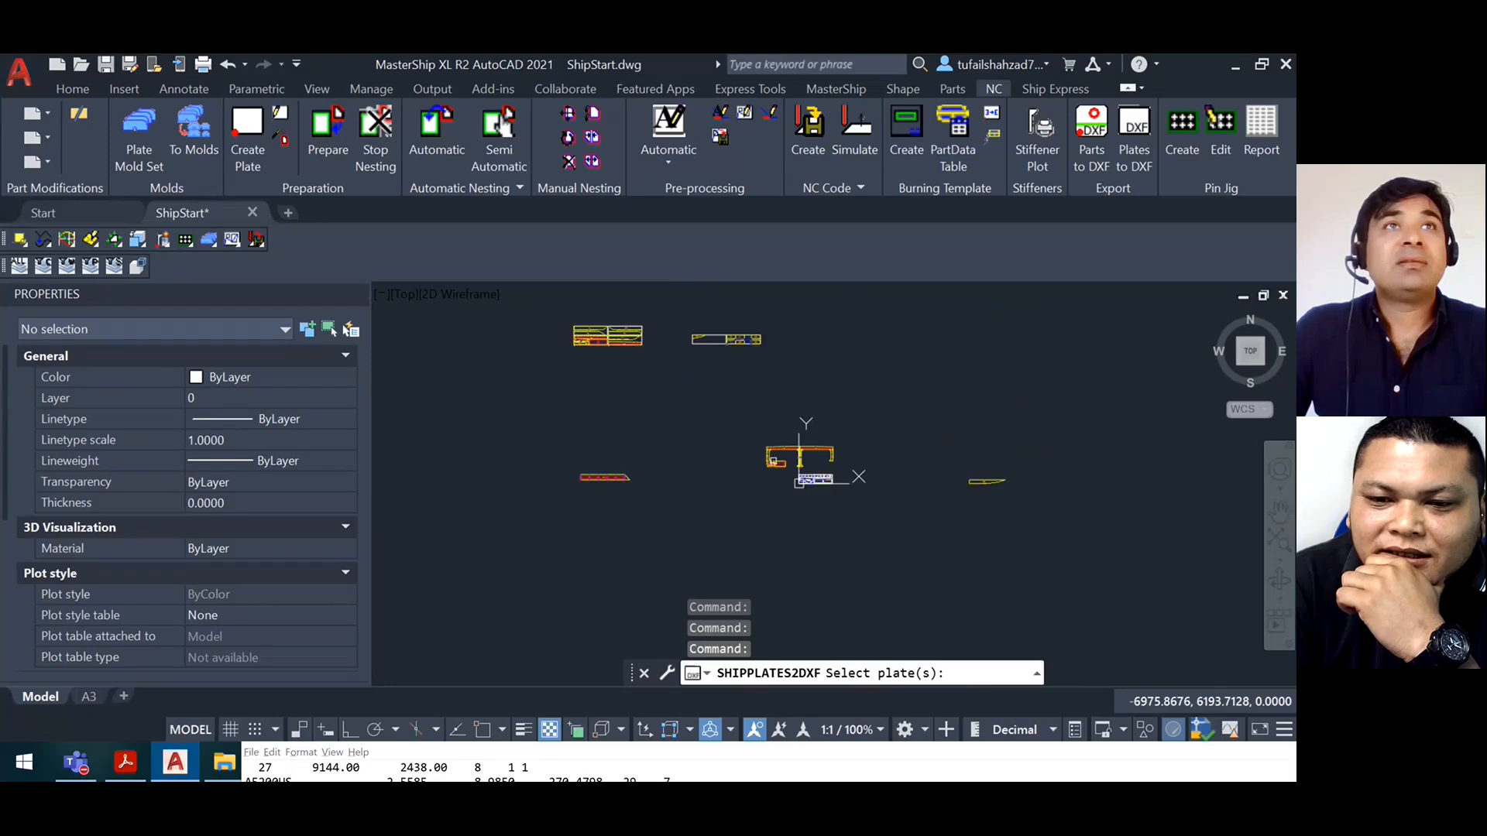
middle_drag(933, 491, 643, 468)
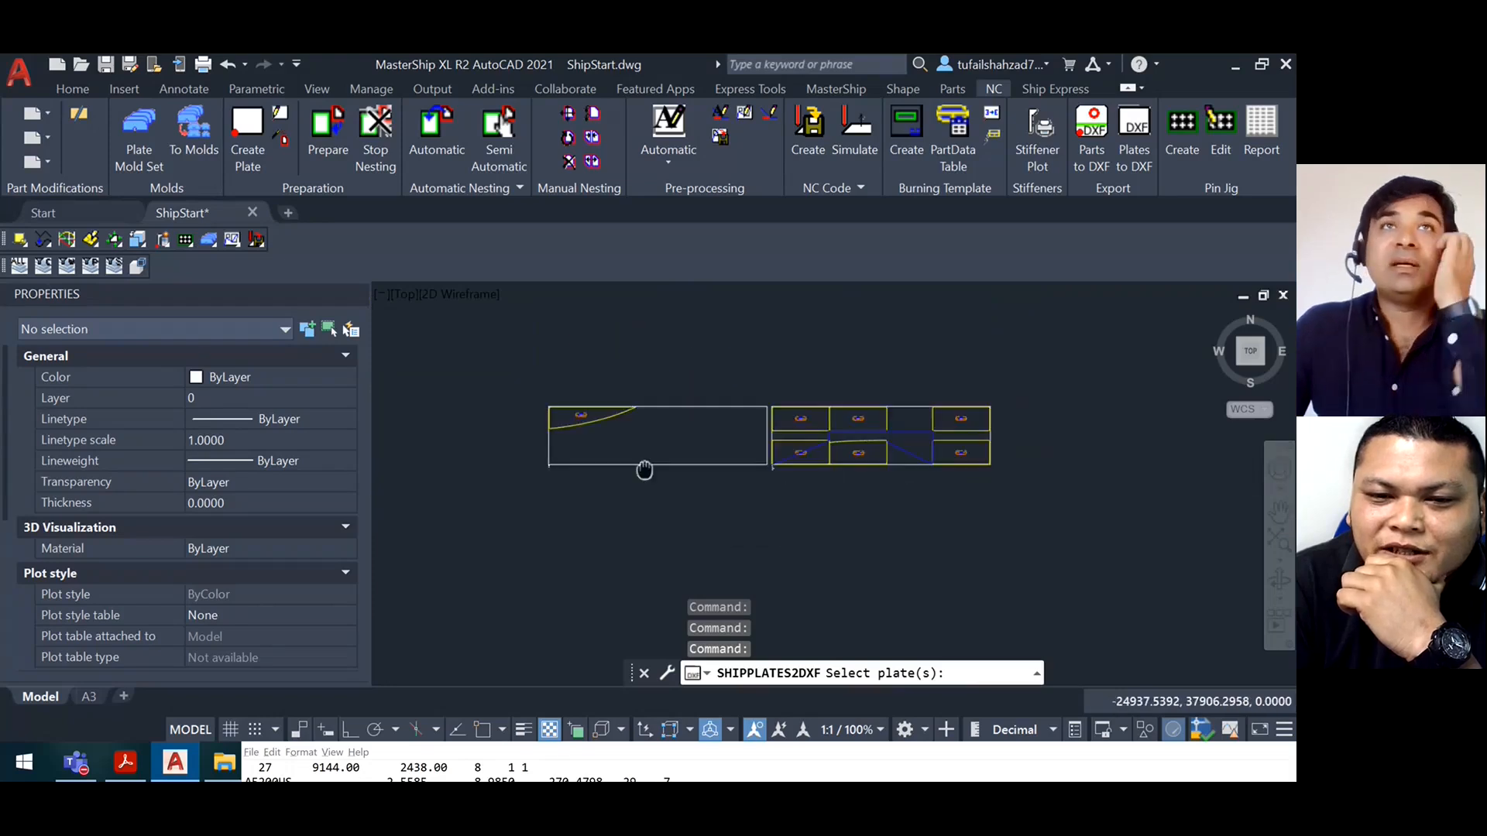
scroll(795, 410, down, 5)
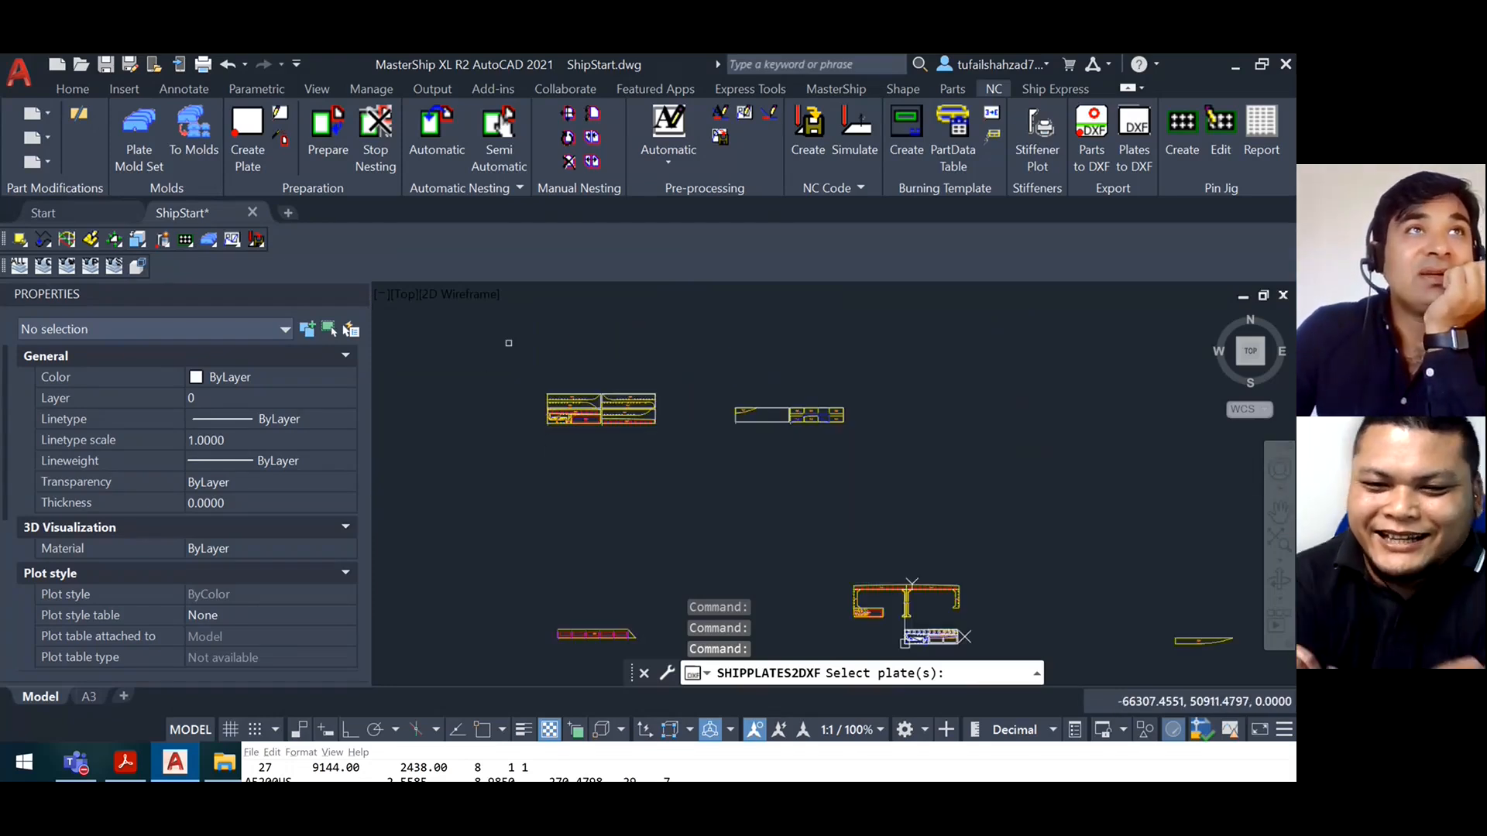
click(478, 334)
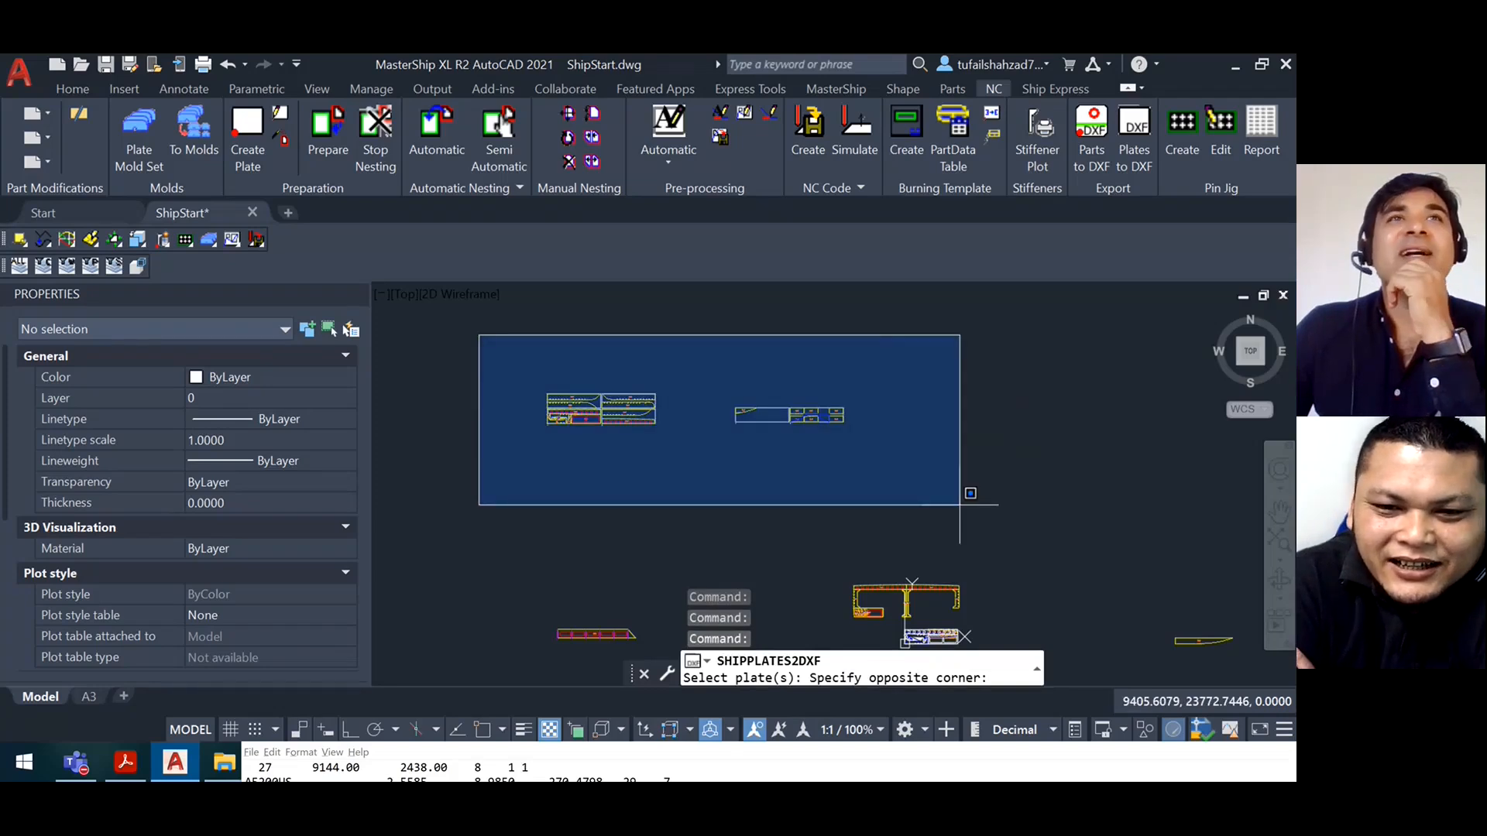
click(899, 461)
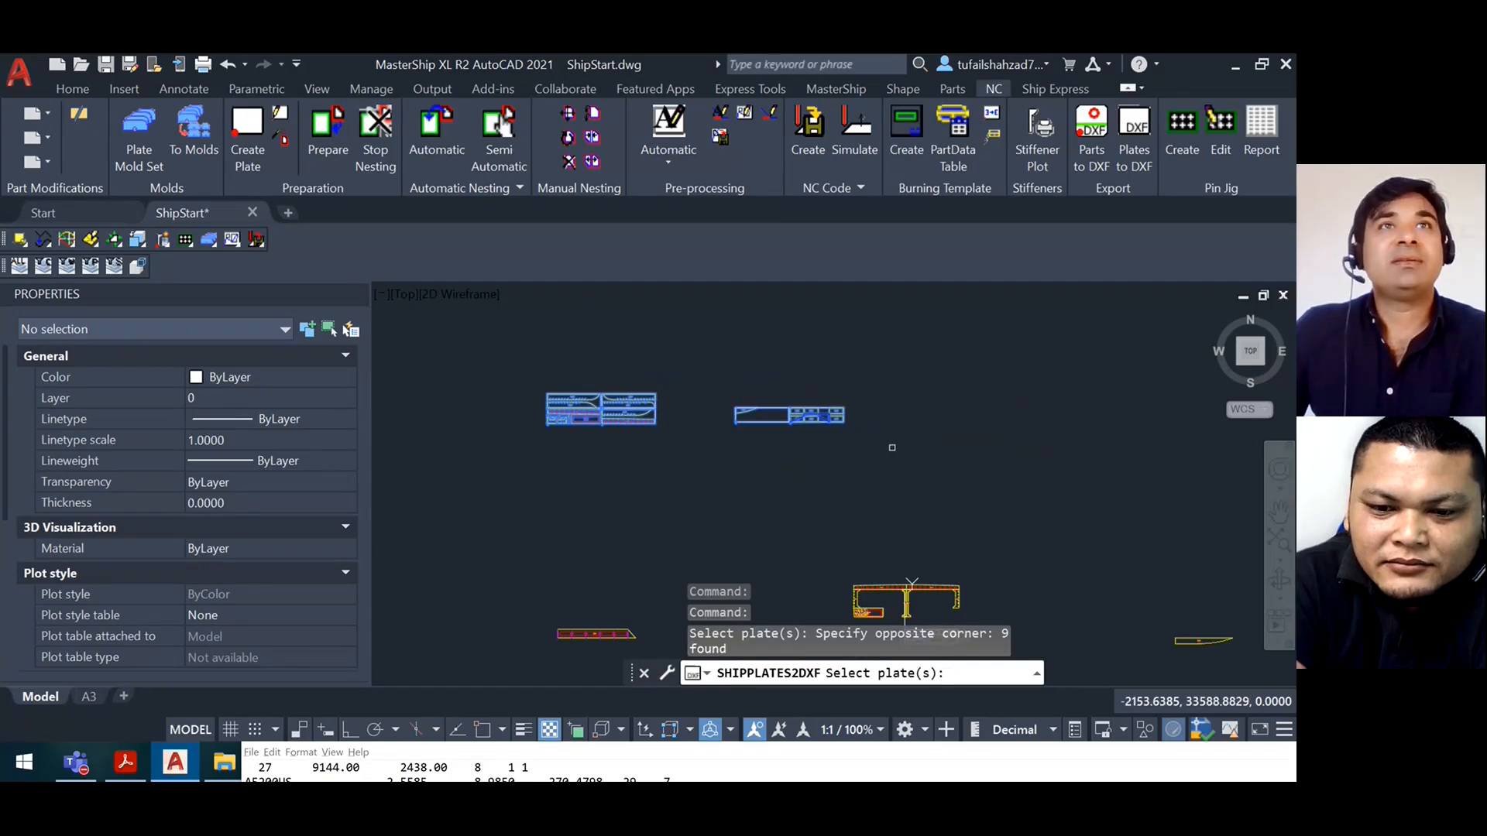
key(Return)
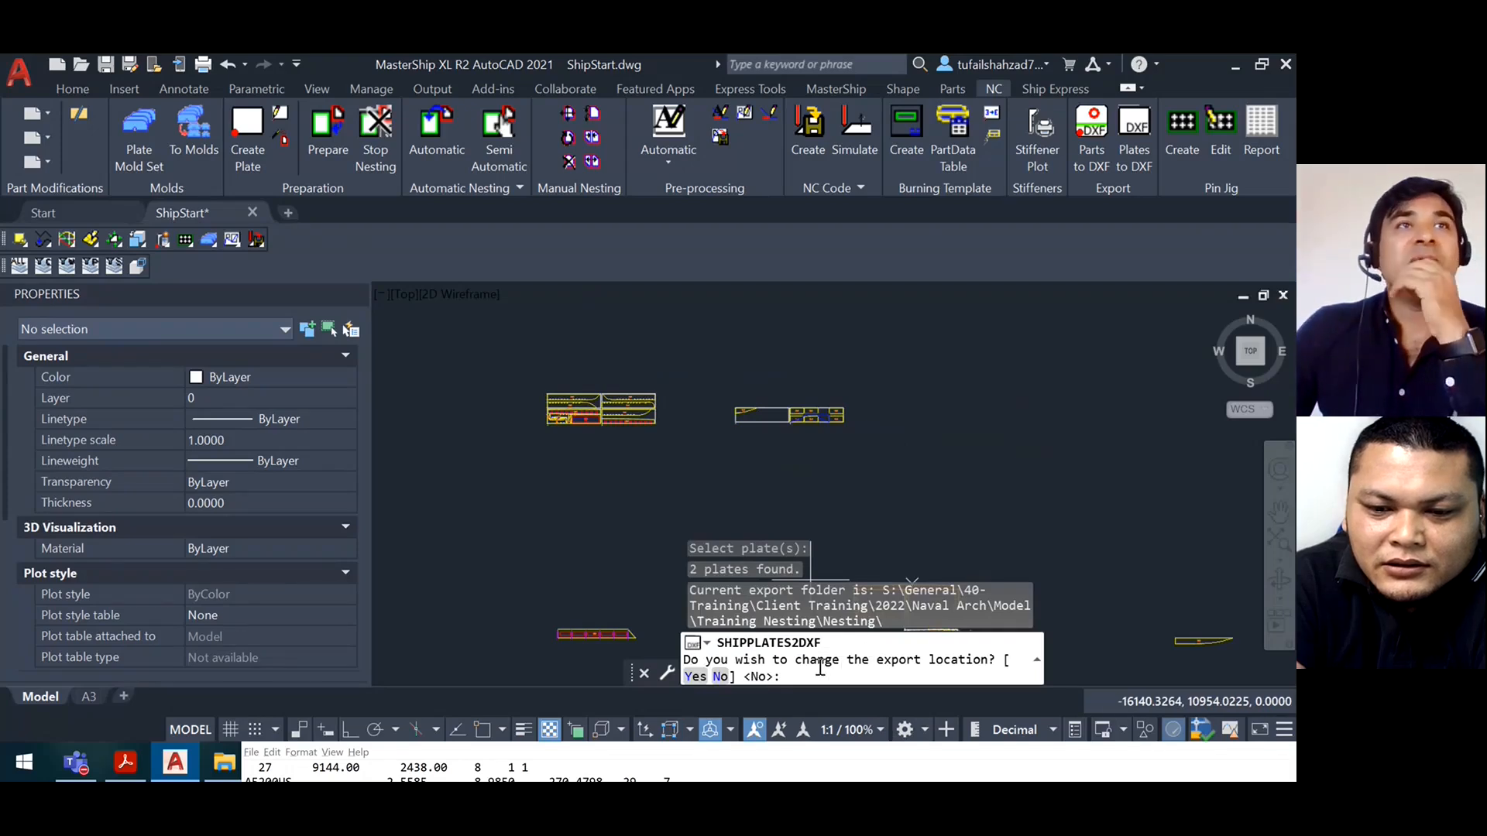
Export to the Nesting folder with joined contours and marking lines, 0.1 mm contour fitting and conversion to effective colors
click(693, 677)
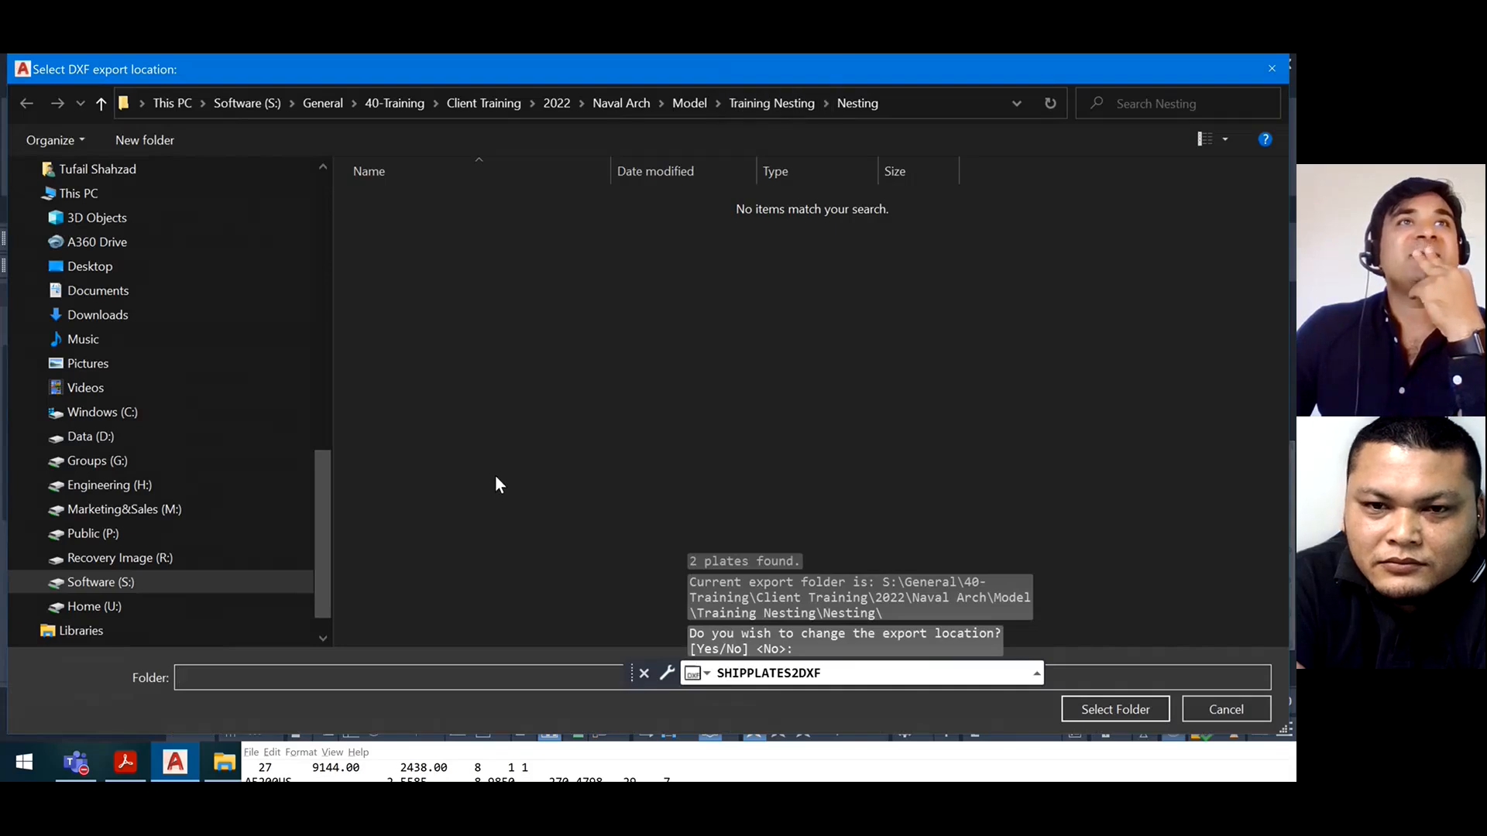
click(1113, 706)
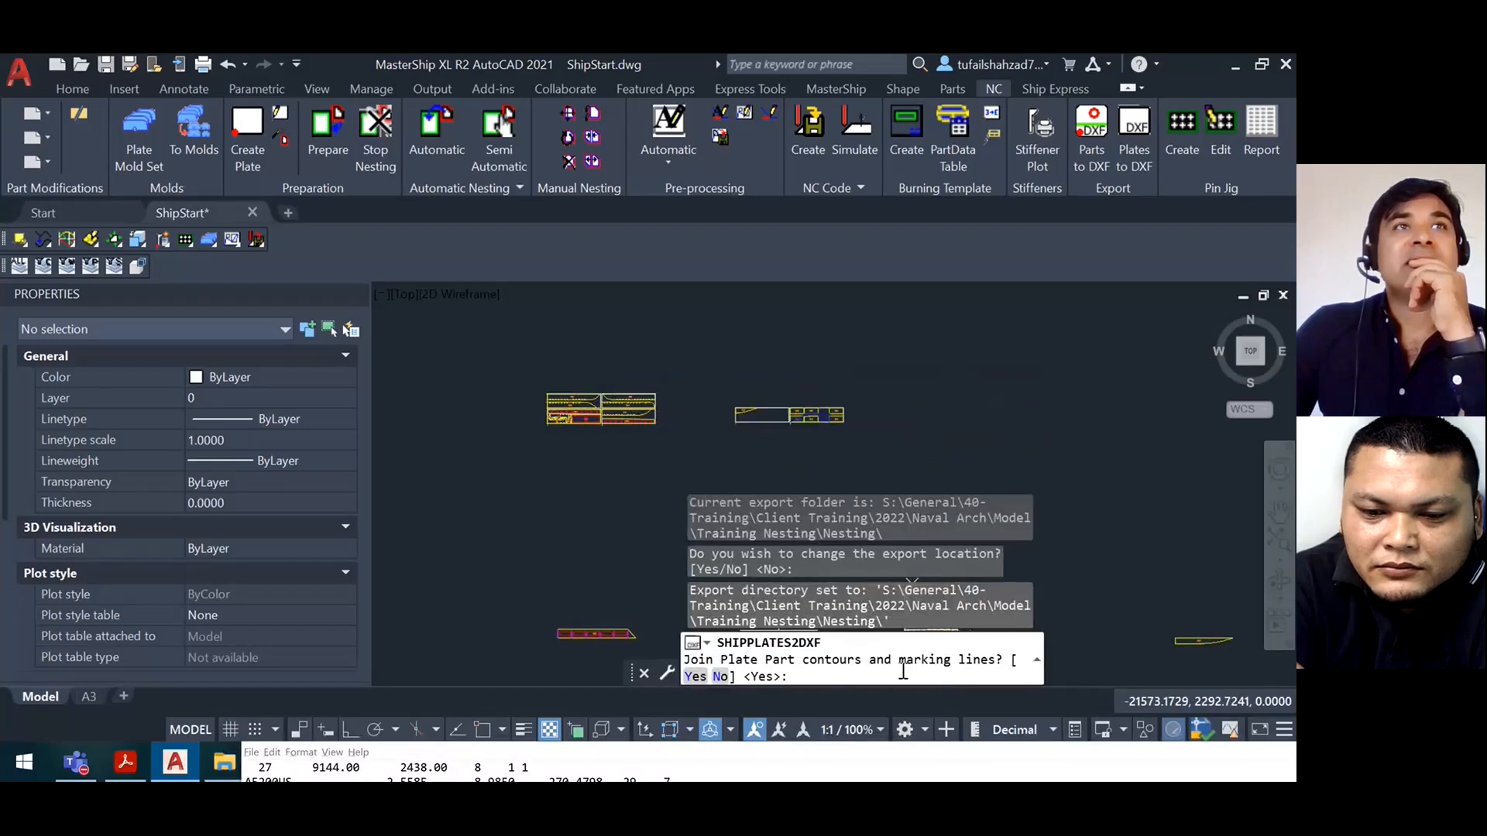
click(694, 678)
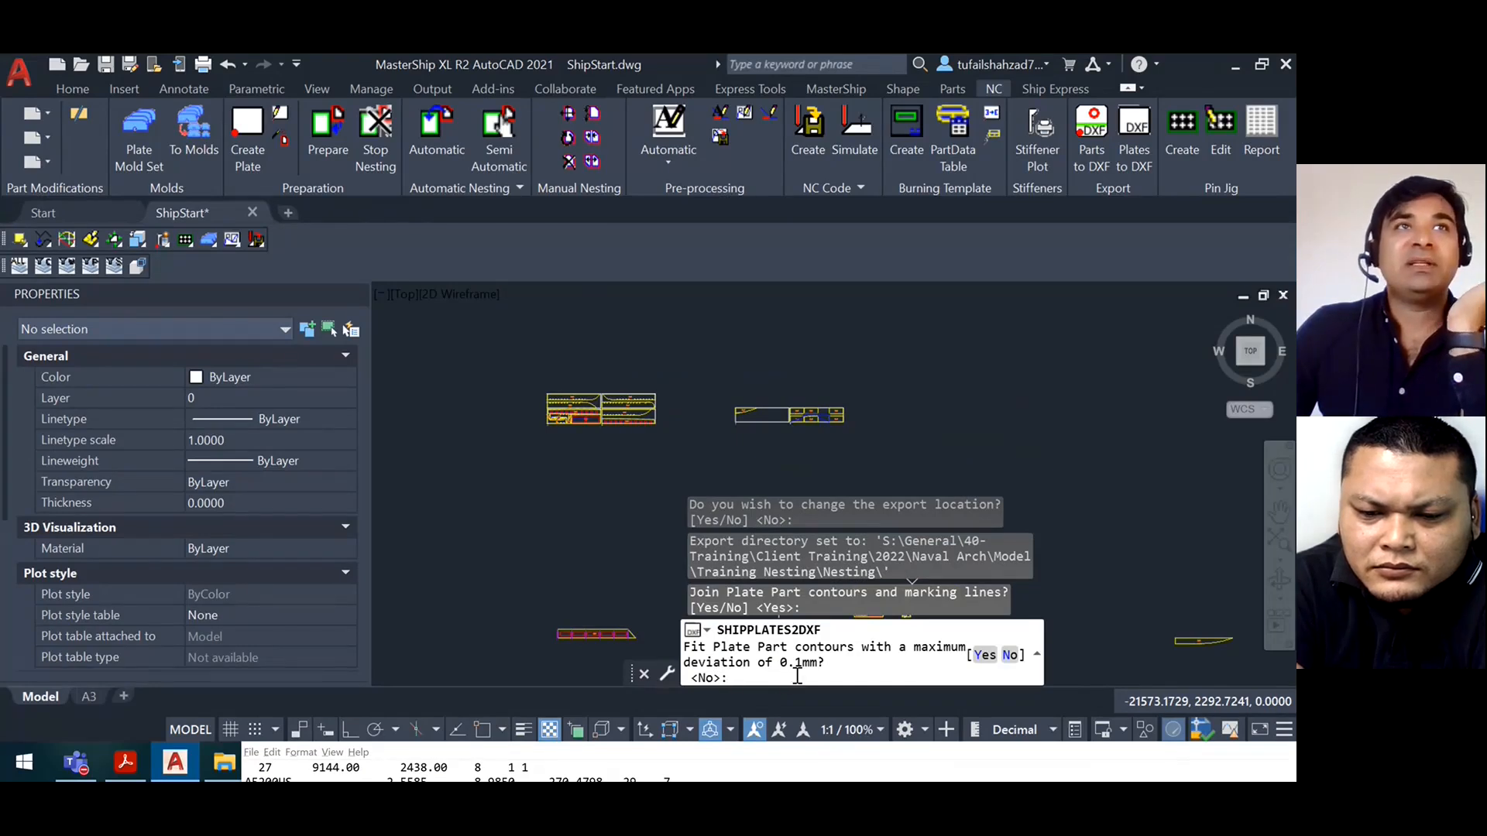
click(984, 654)
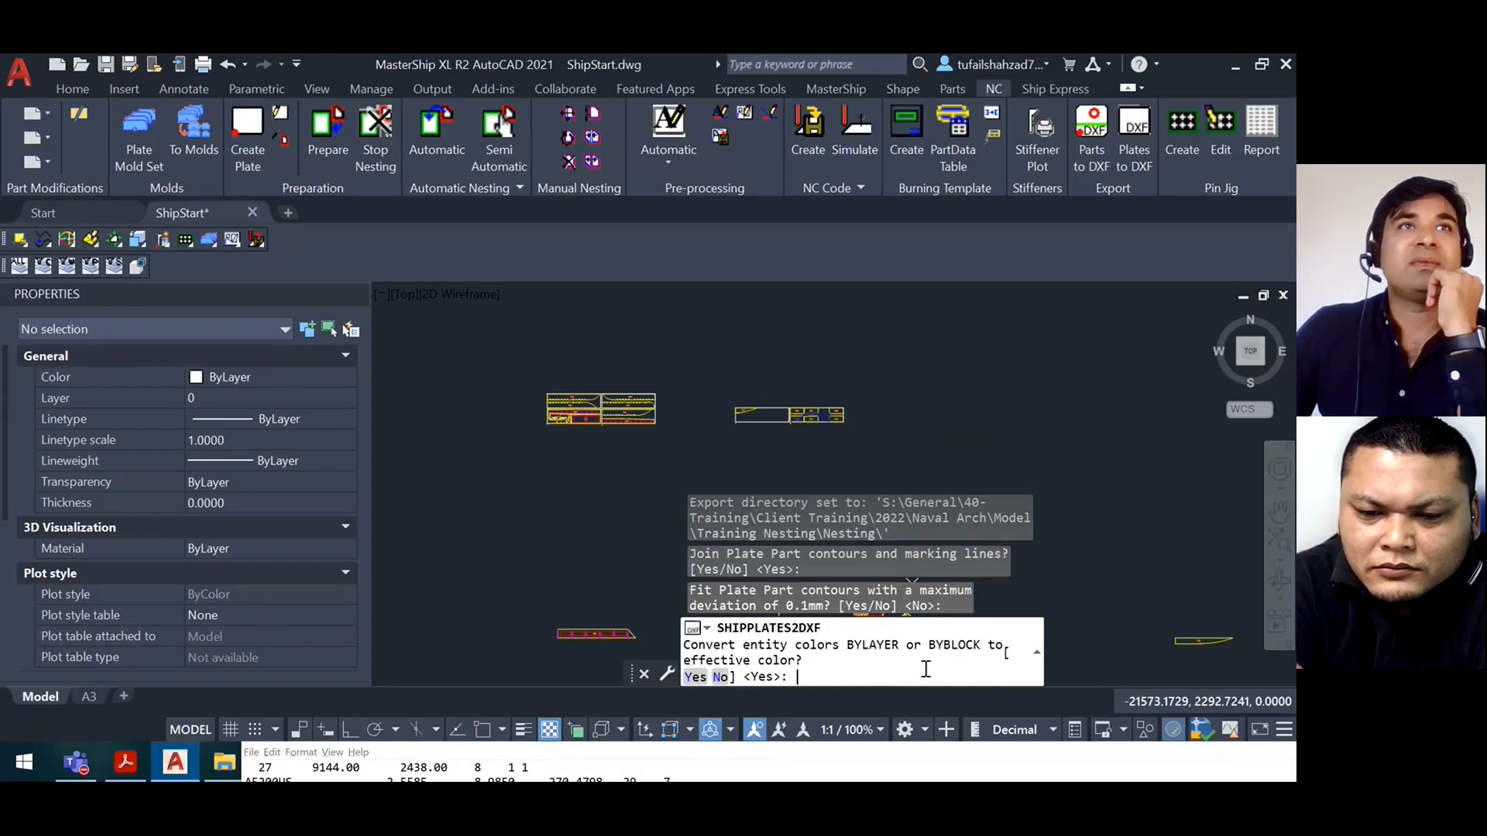
click(694, 677)
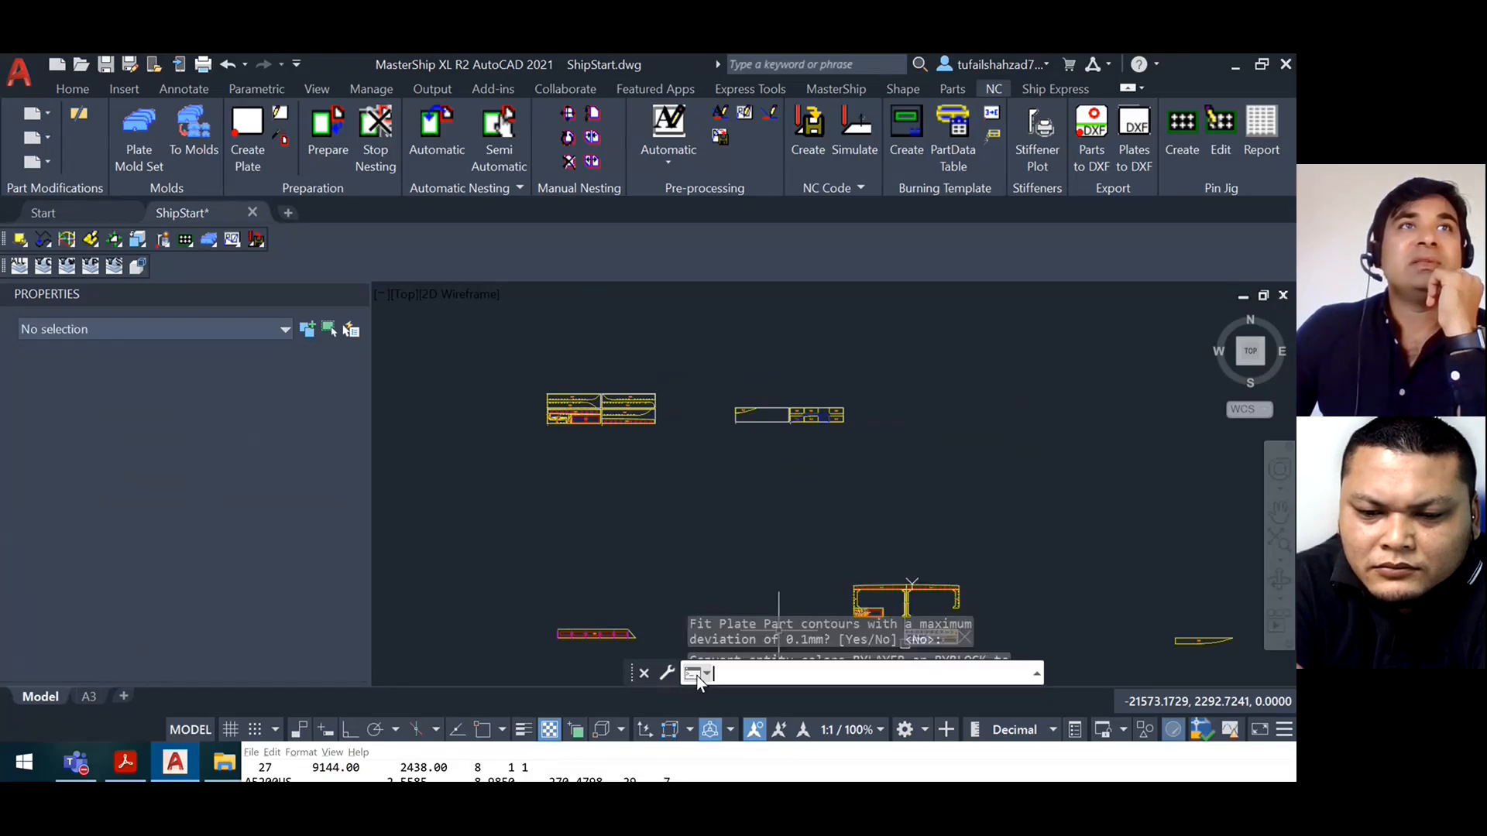
In File Explorer, open the Nesting folder inside Training Nesting, check the 08mm STEEL subfolder's contents and return to Nesting
click(225, 768)
scroll(666, 449, up, 3)
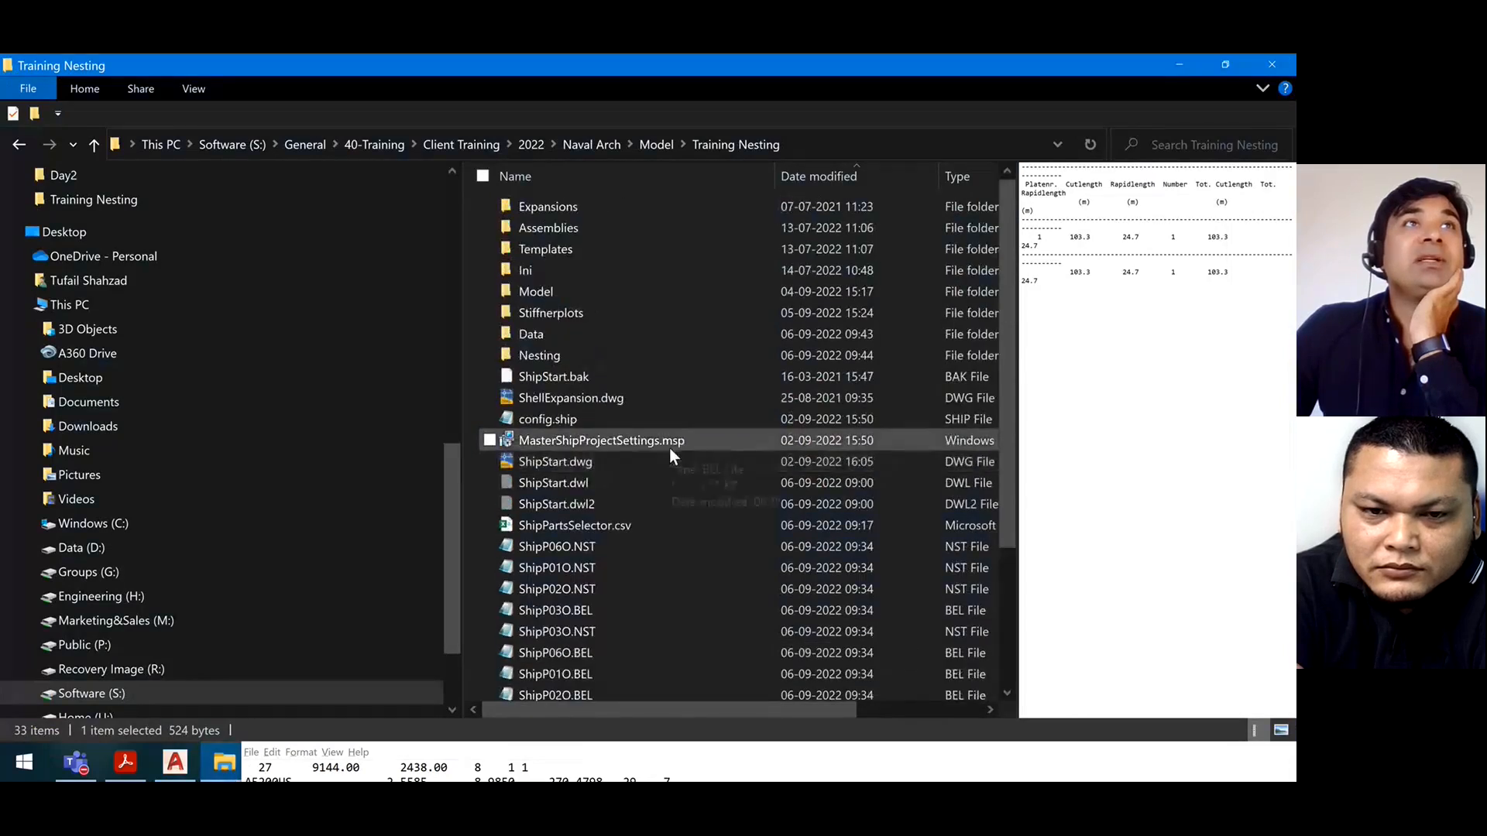
double_click(601, 357)
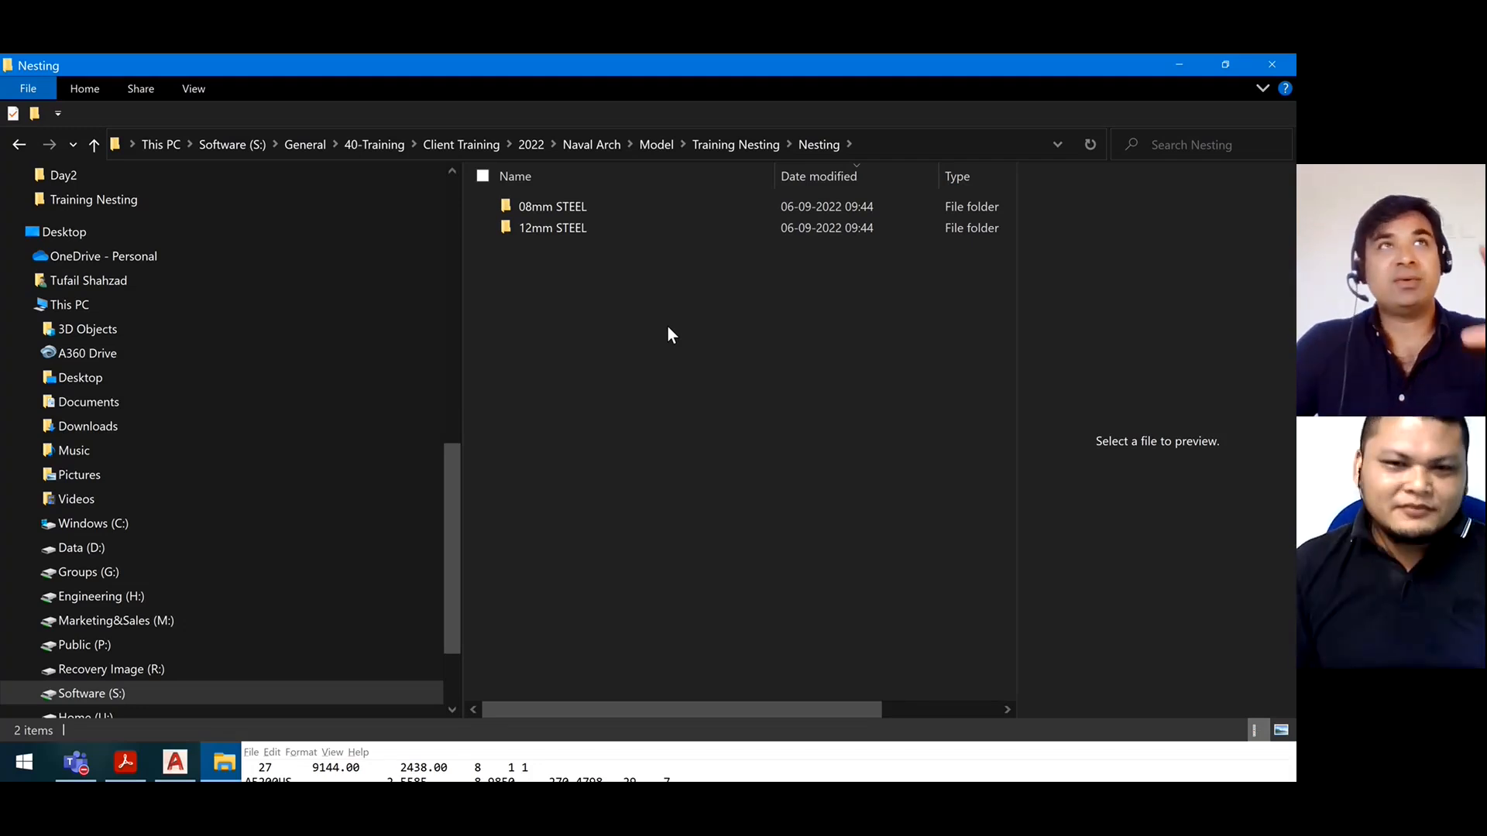
click(582, 206)
double_click(582, 206)
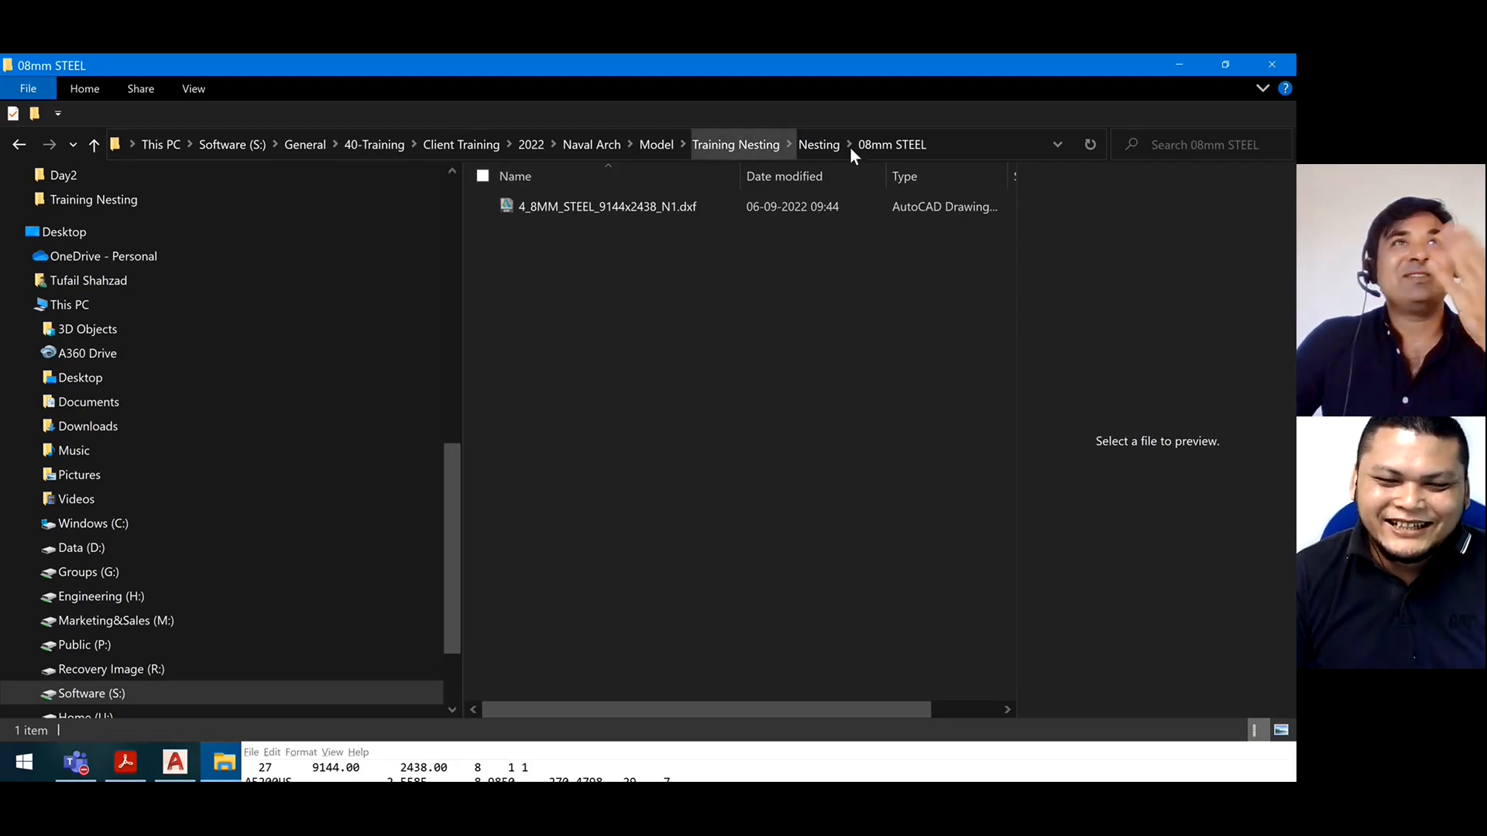
click(820, 155)
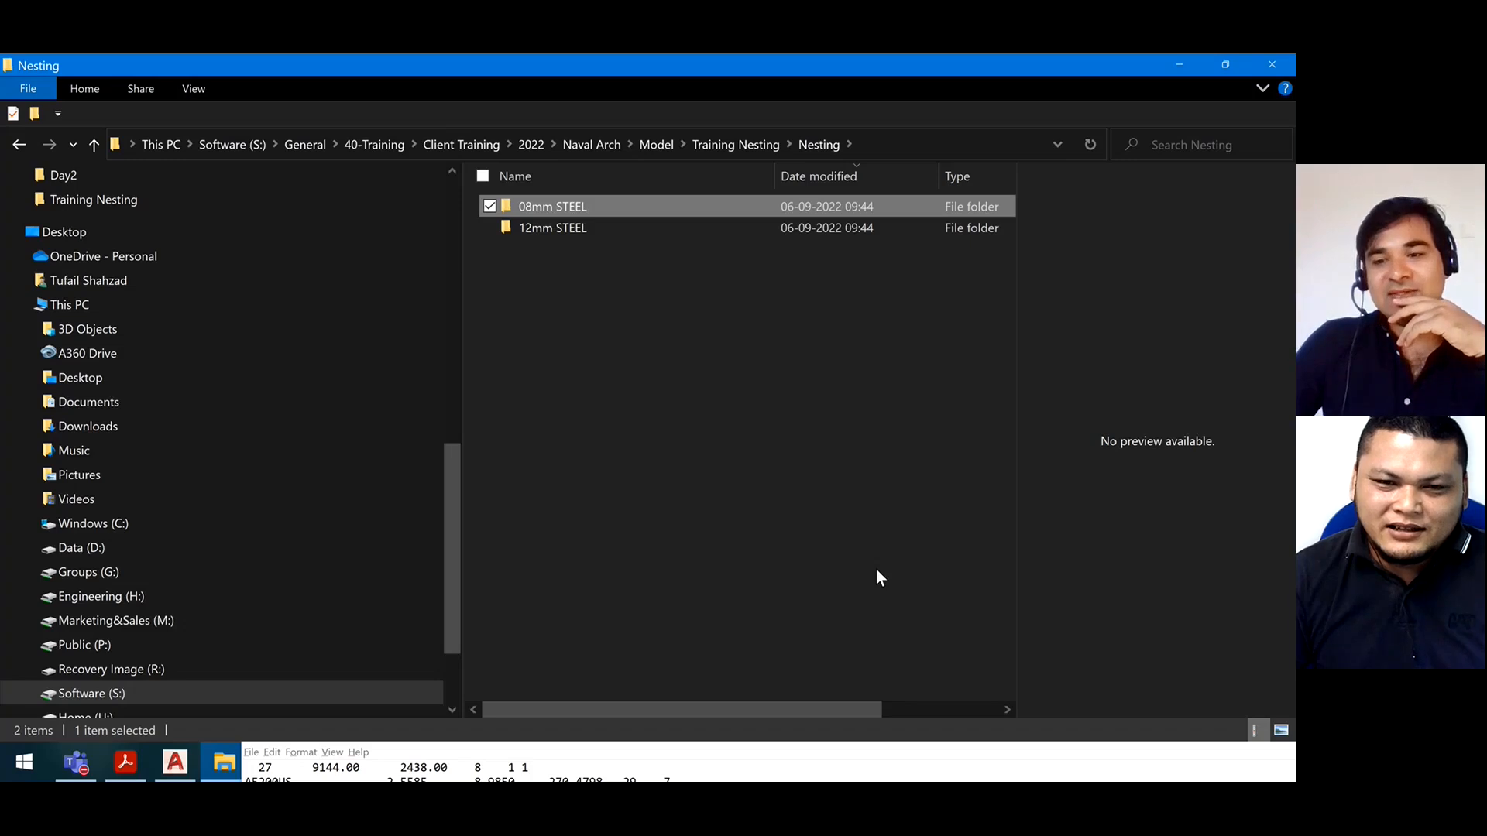
click(712, 372)
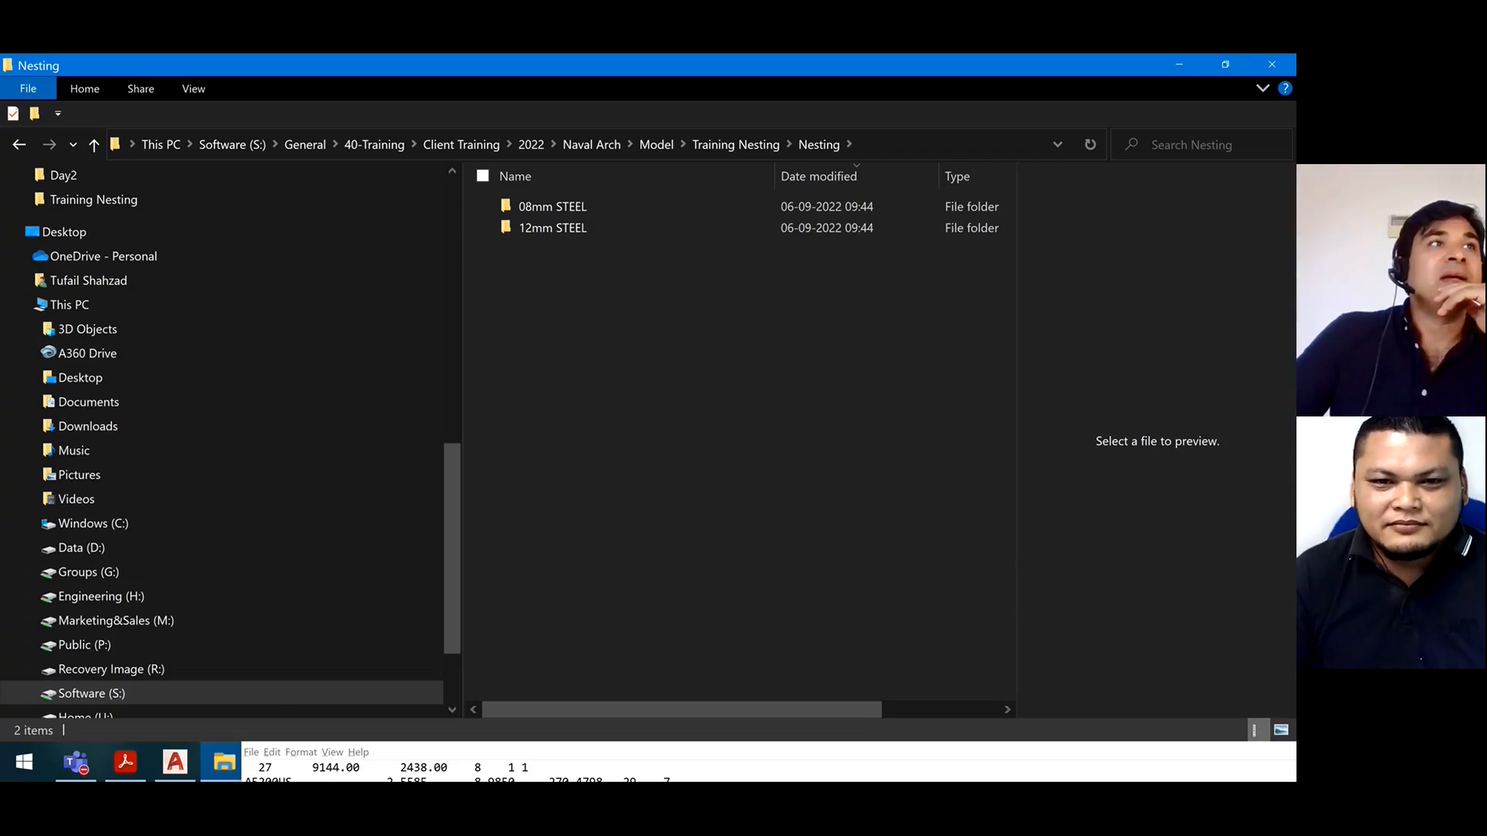
Open the exported drawing 4_8MM_STEEL_9144x2438_N1.dxf from the 08mm STEEL folder in AutoCAD
click(186, 772)
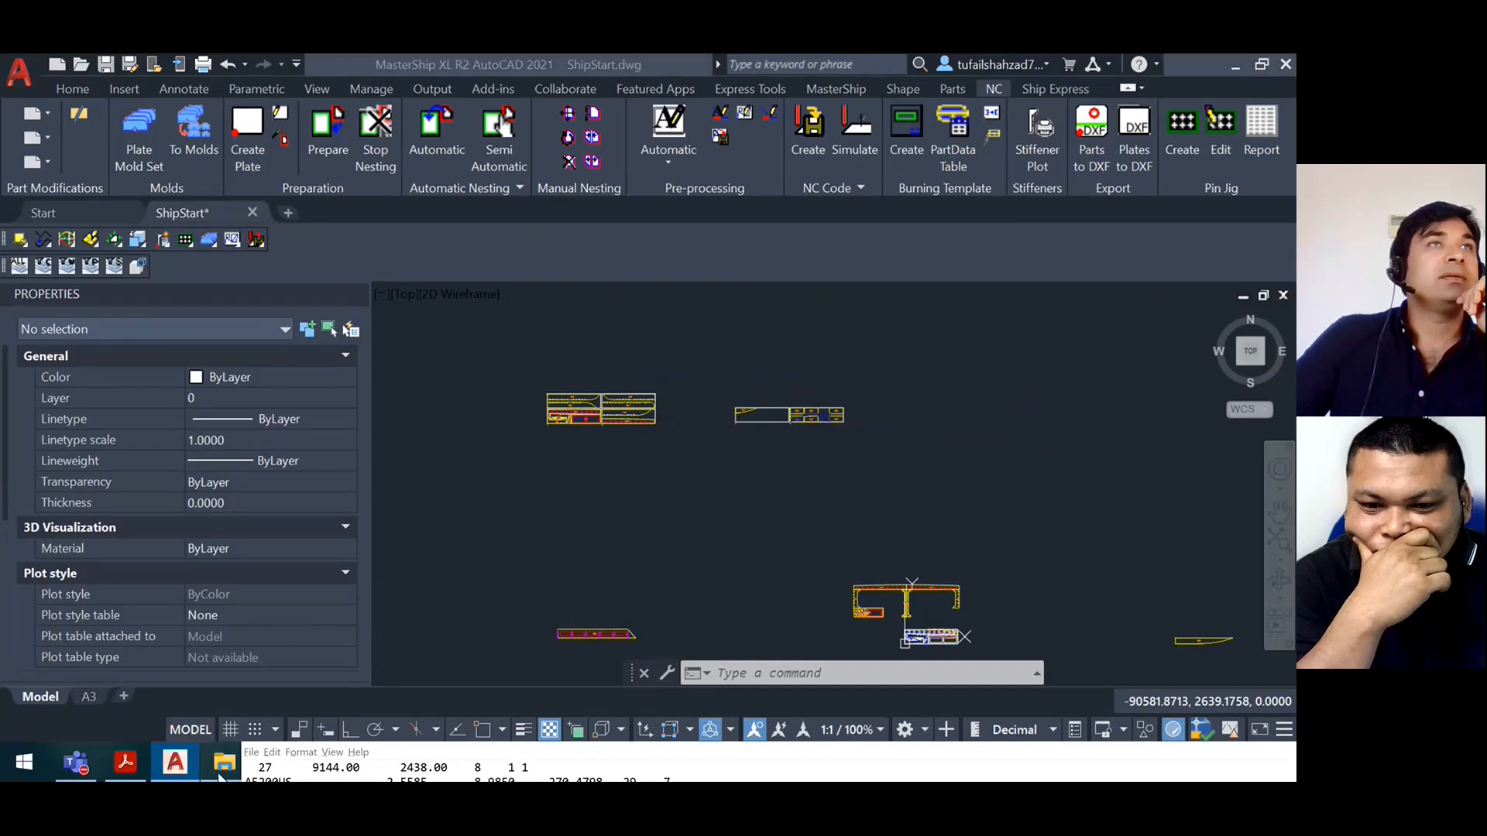
click(224, 762)
click(601, 206)
double_click(601, 206)
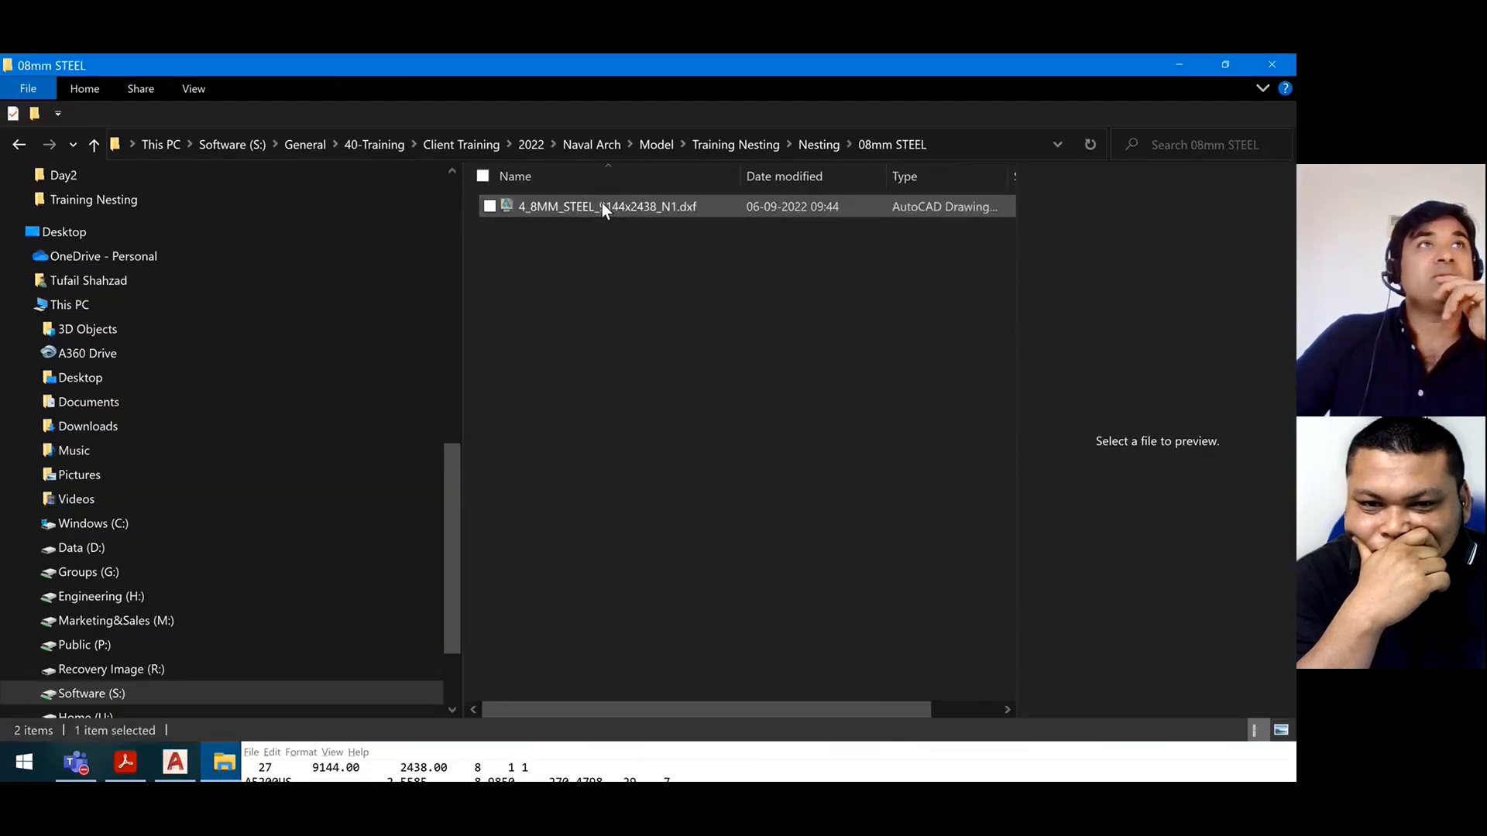
double_click(606, 208)
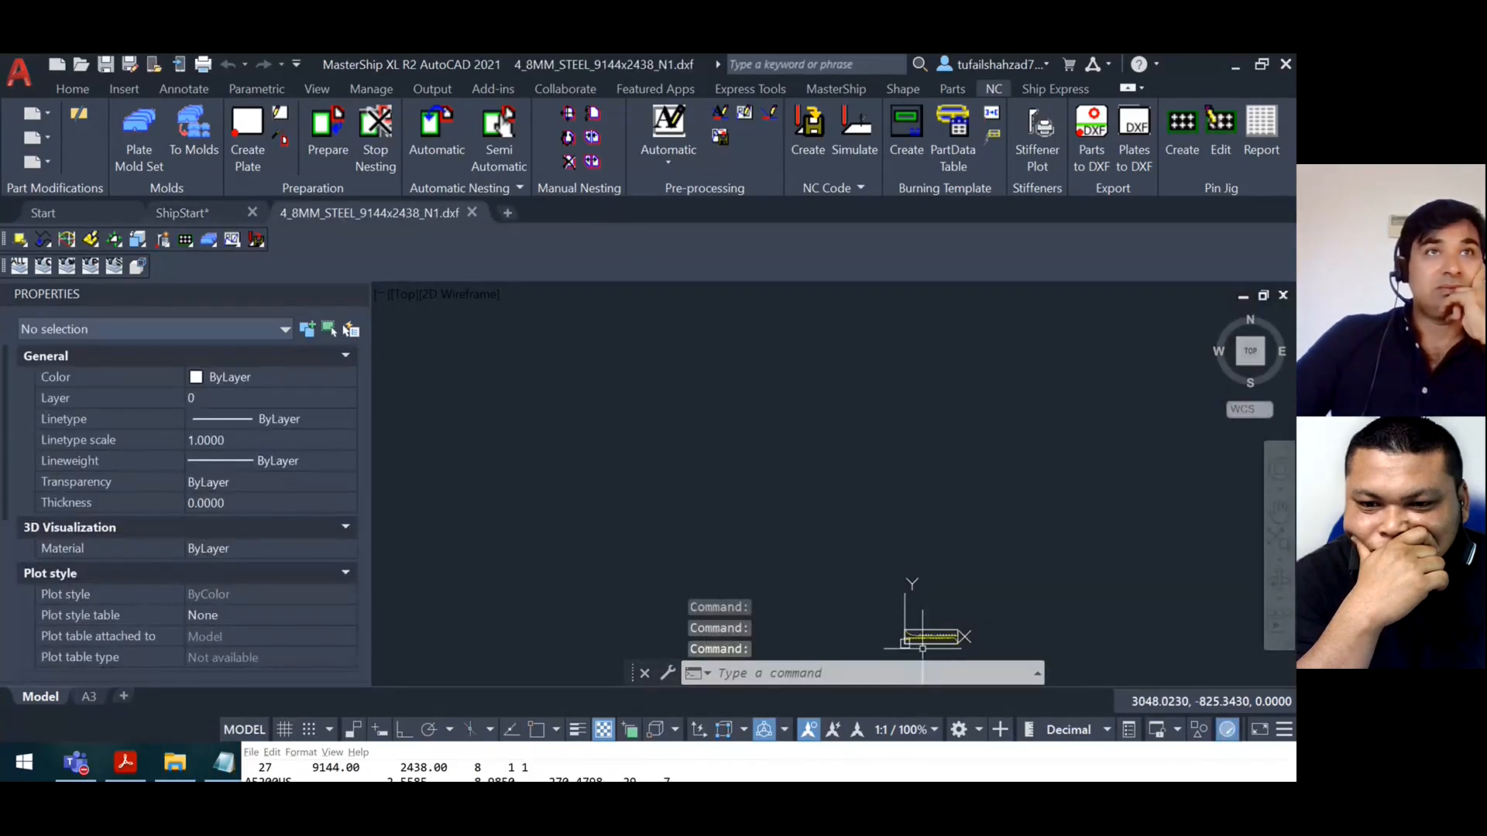
Examine the exported plate's outline and nested part contours, including close up at the plate corner on the drawing origin
scroll(939, 646, down, 1)
scroll(939, 646, up, 7)
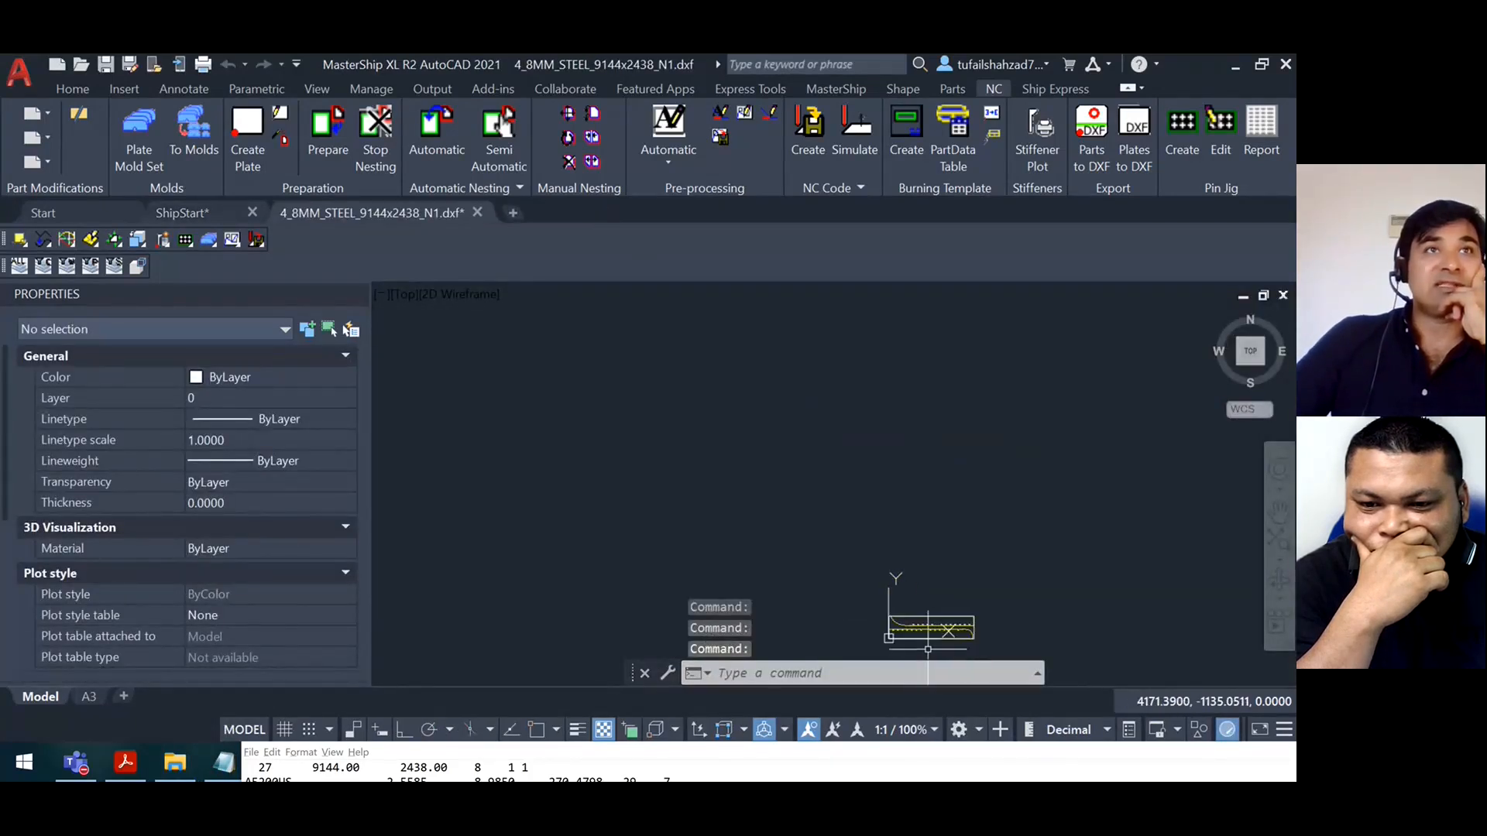
scroll(896, 623, up, 4)
scroll(799, 548, down, 2)
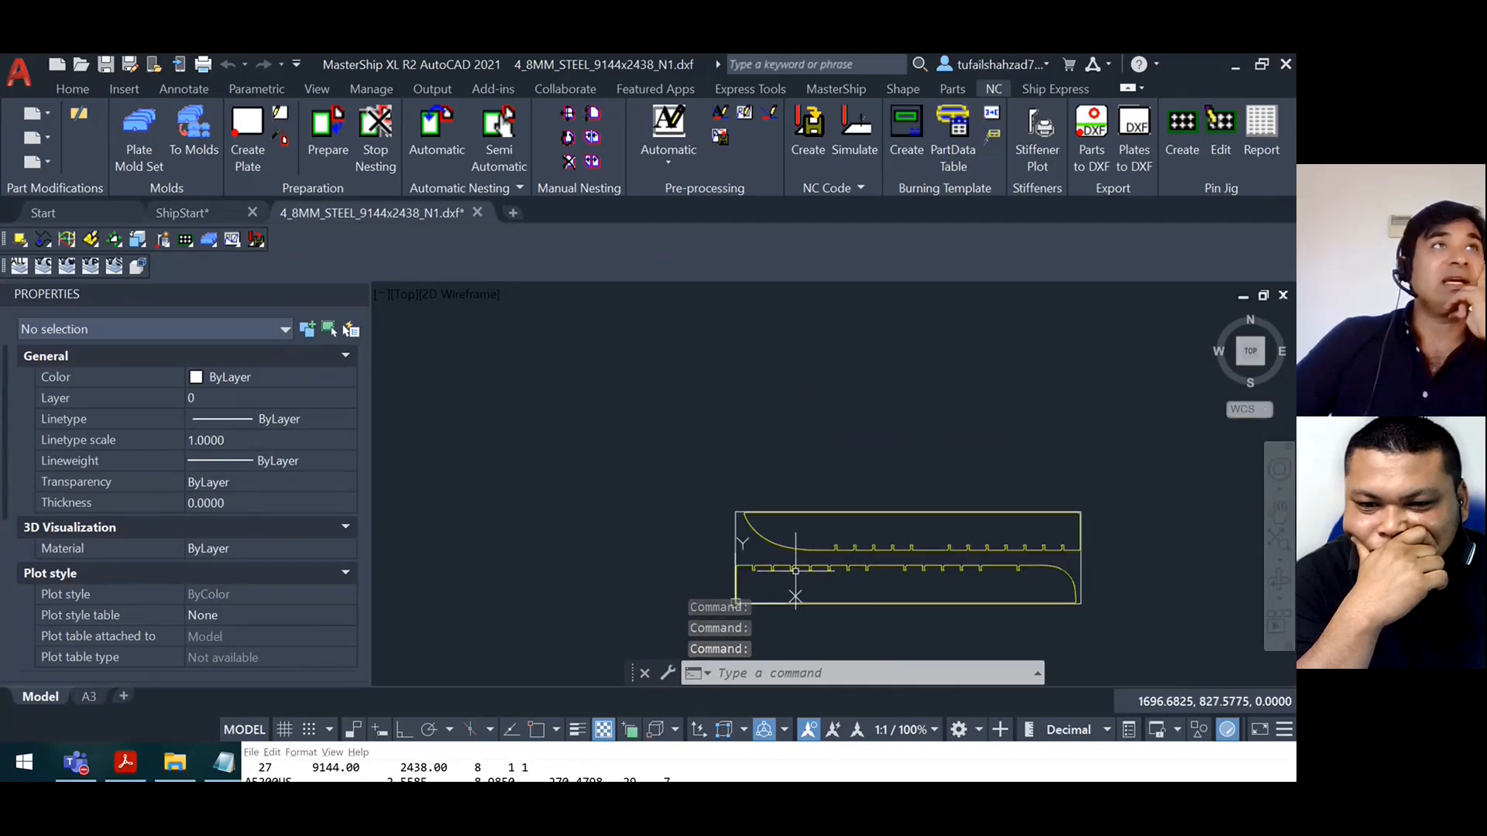
scroll(596, 414, down, 2)
scroll(820, 578, up, 6)
scroll(837, 499, down, 2)
middle_drag(810, 379, 909, 493)
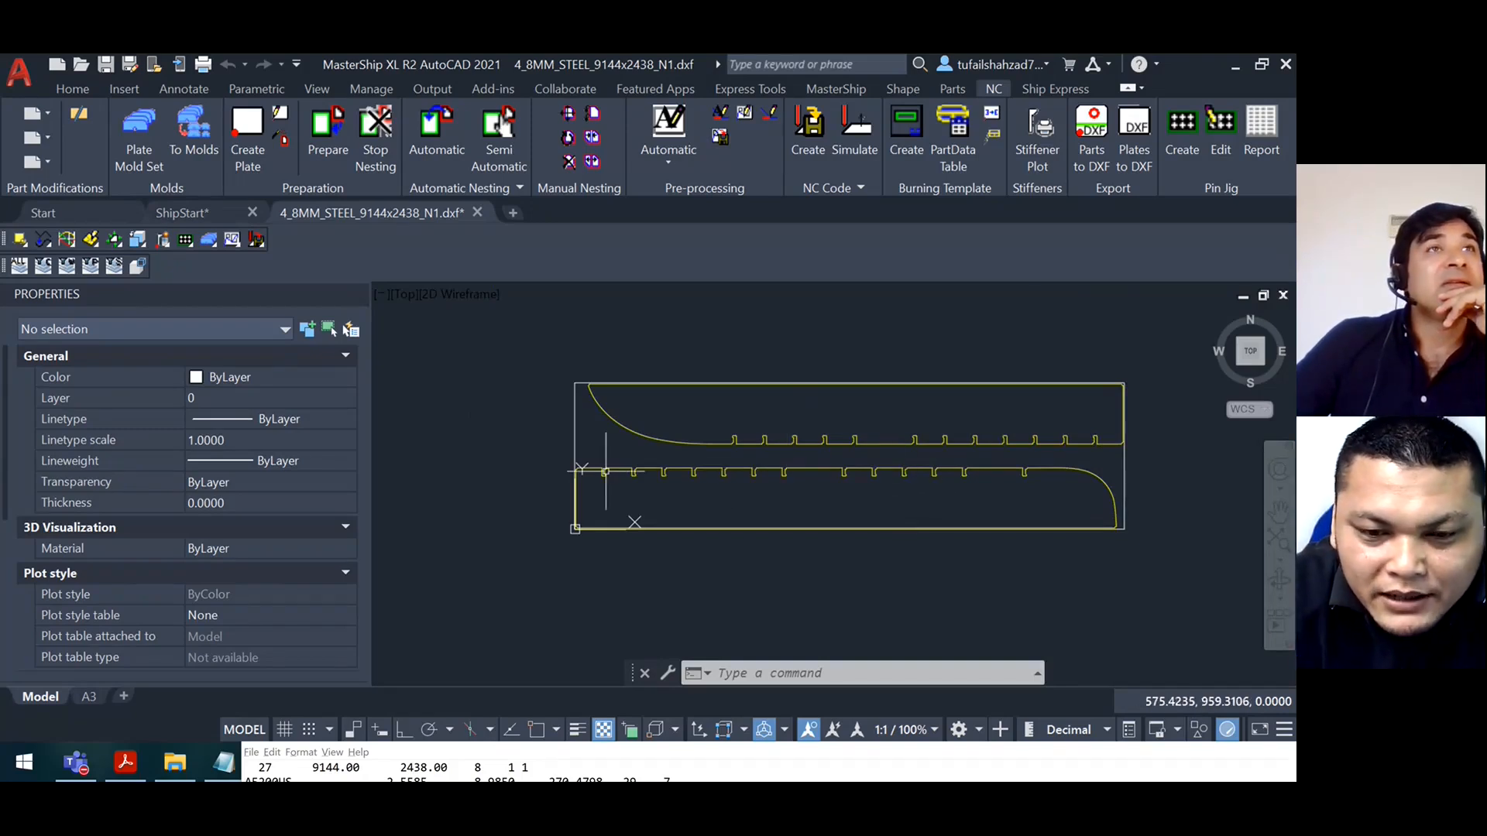
scroll(556, 559, up, 6)
scroll(557, 558, up, 2)
scroll(687, 381, up, 2)
mouse_move(288, 217)
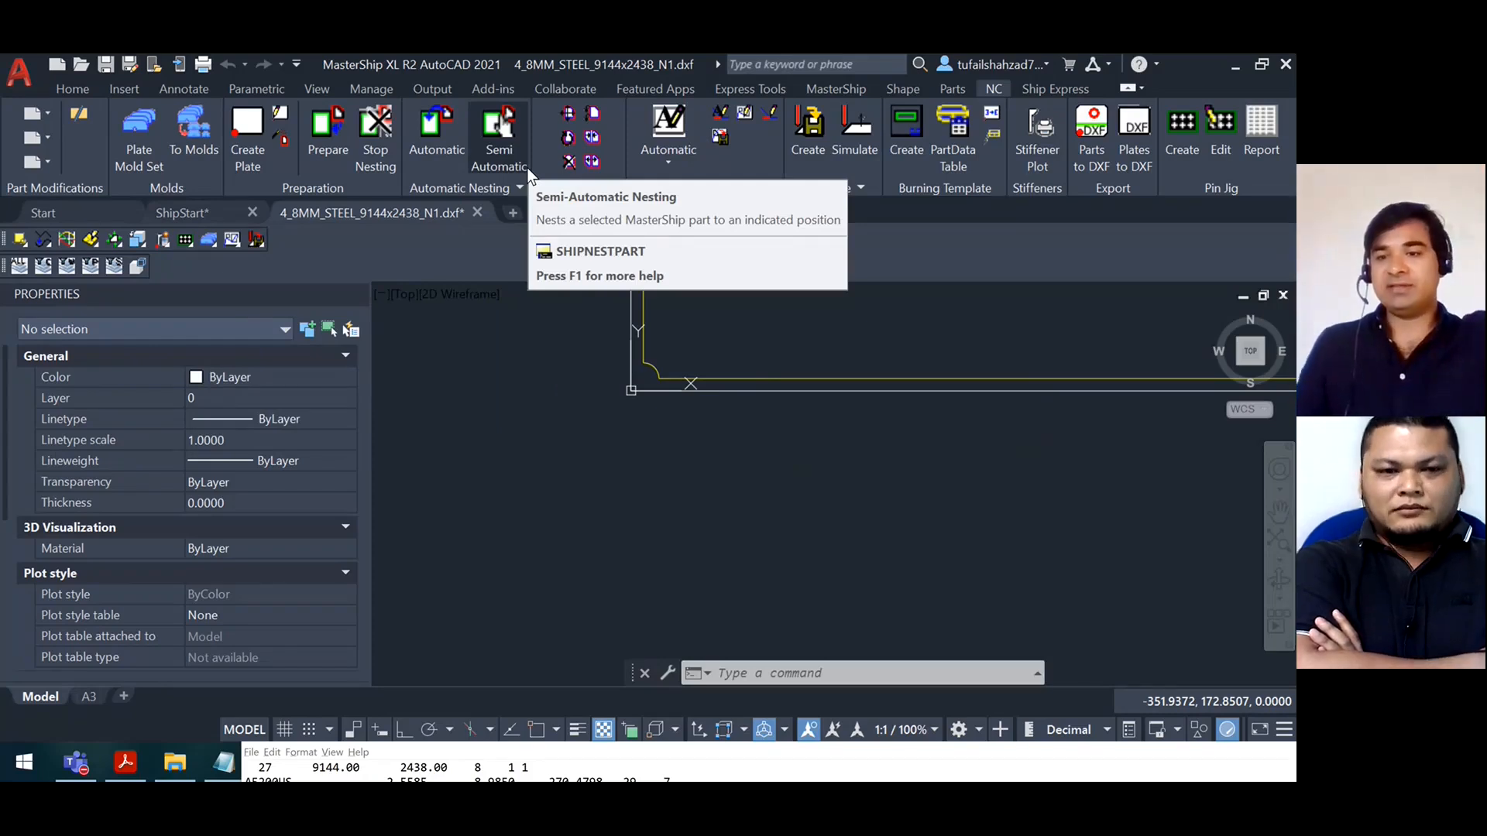
scroll(720, 502, down, 3)
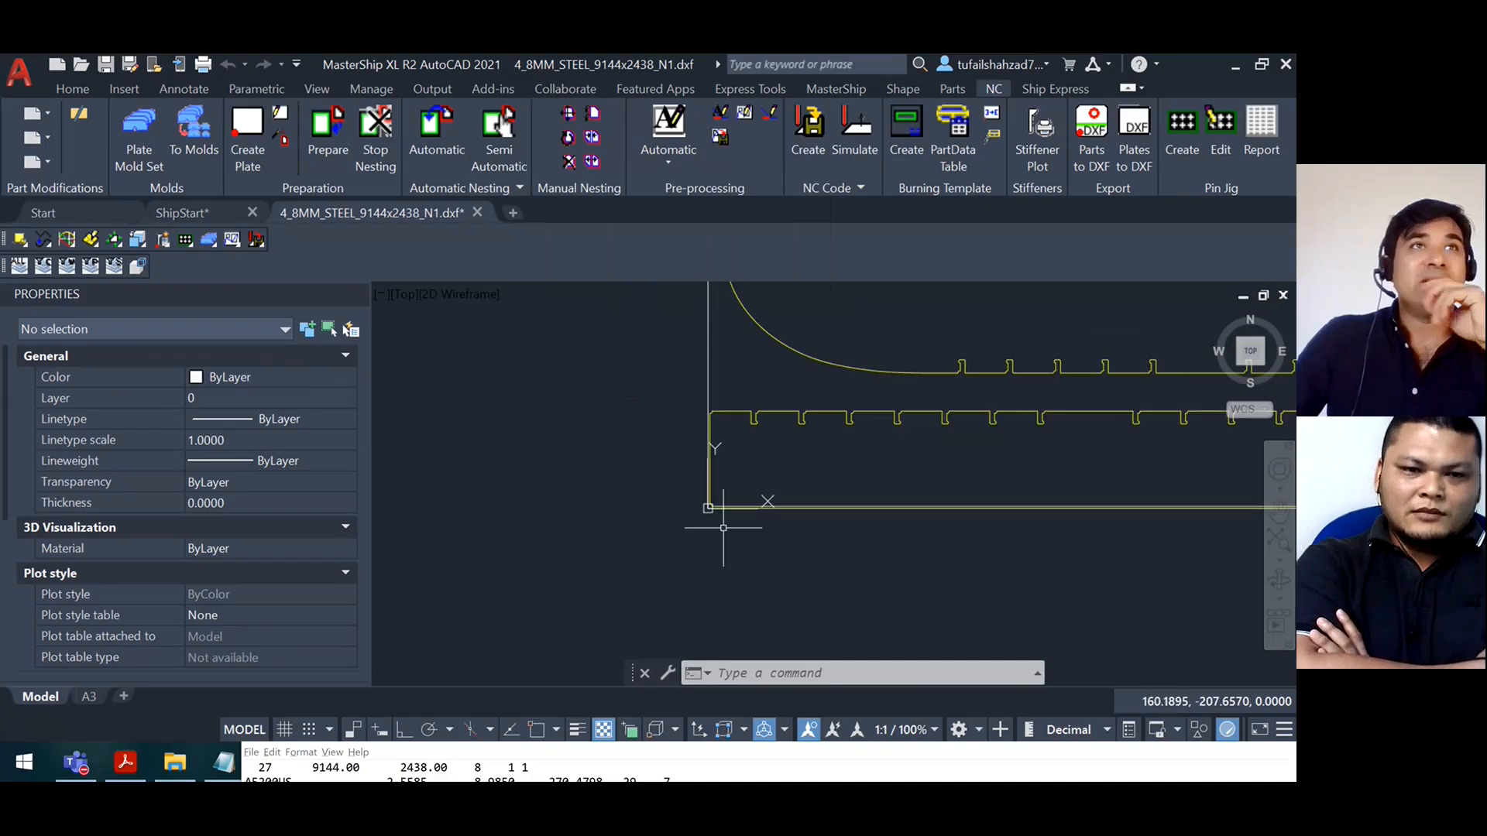
In the ShipStart drawing, export the parts of the upper nested plates to DXF in the Nesting folder, keeping the current options
scroll(722, 497, down, 3)
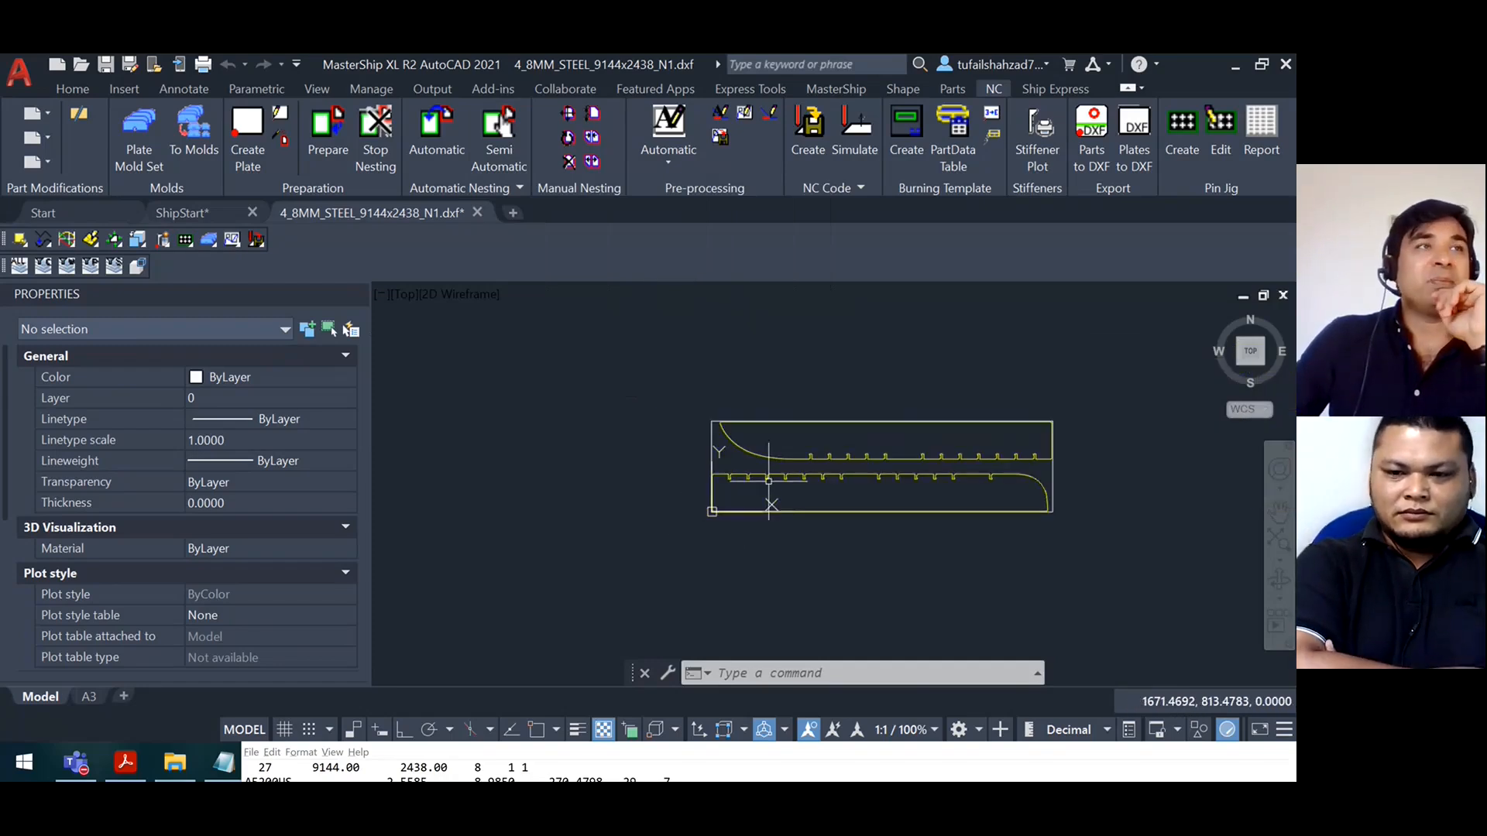
click(213, 215)
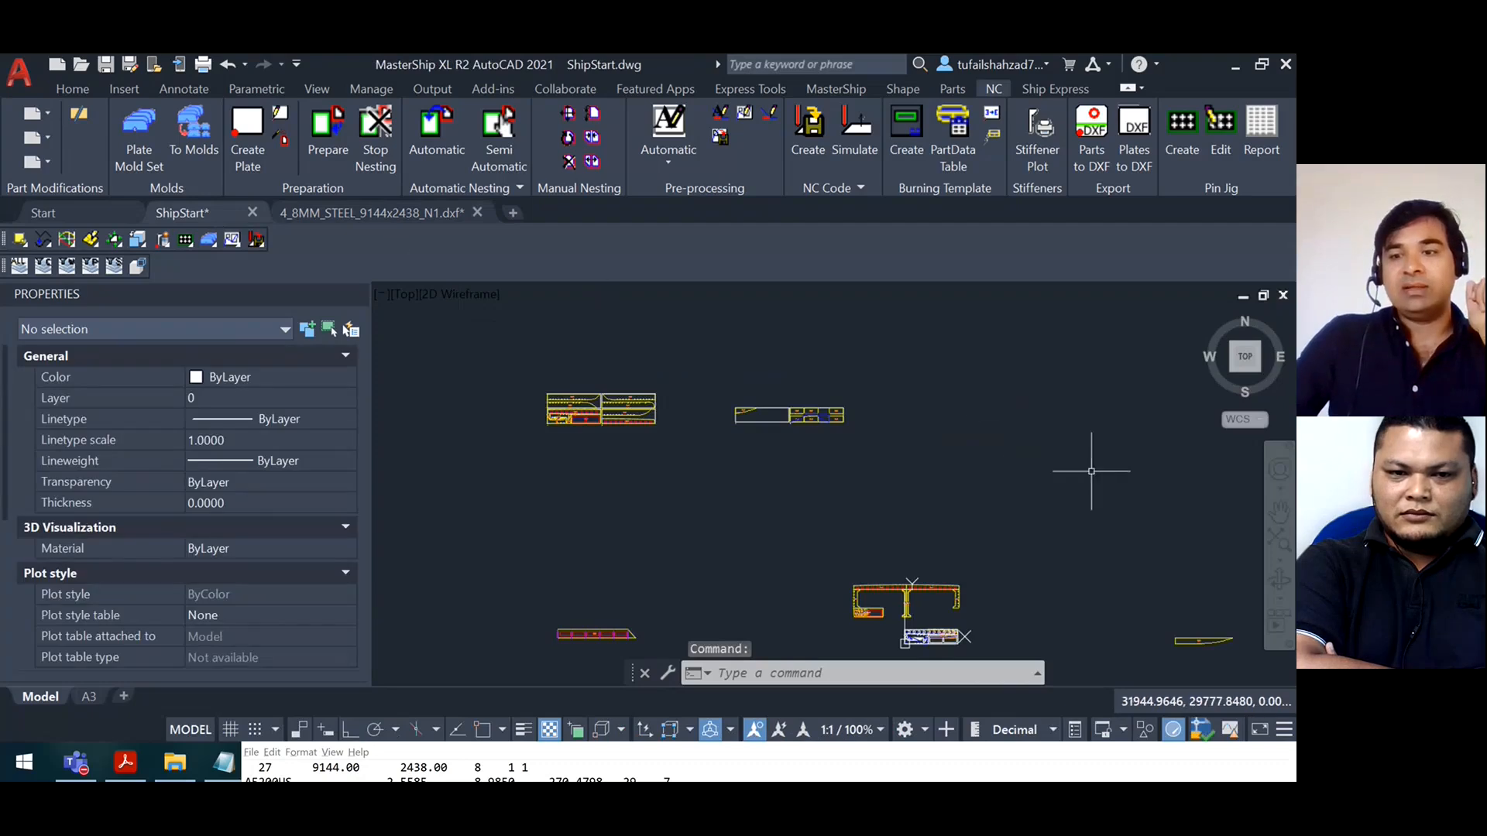
click(1091, 150)
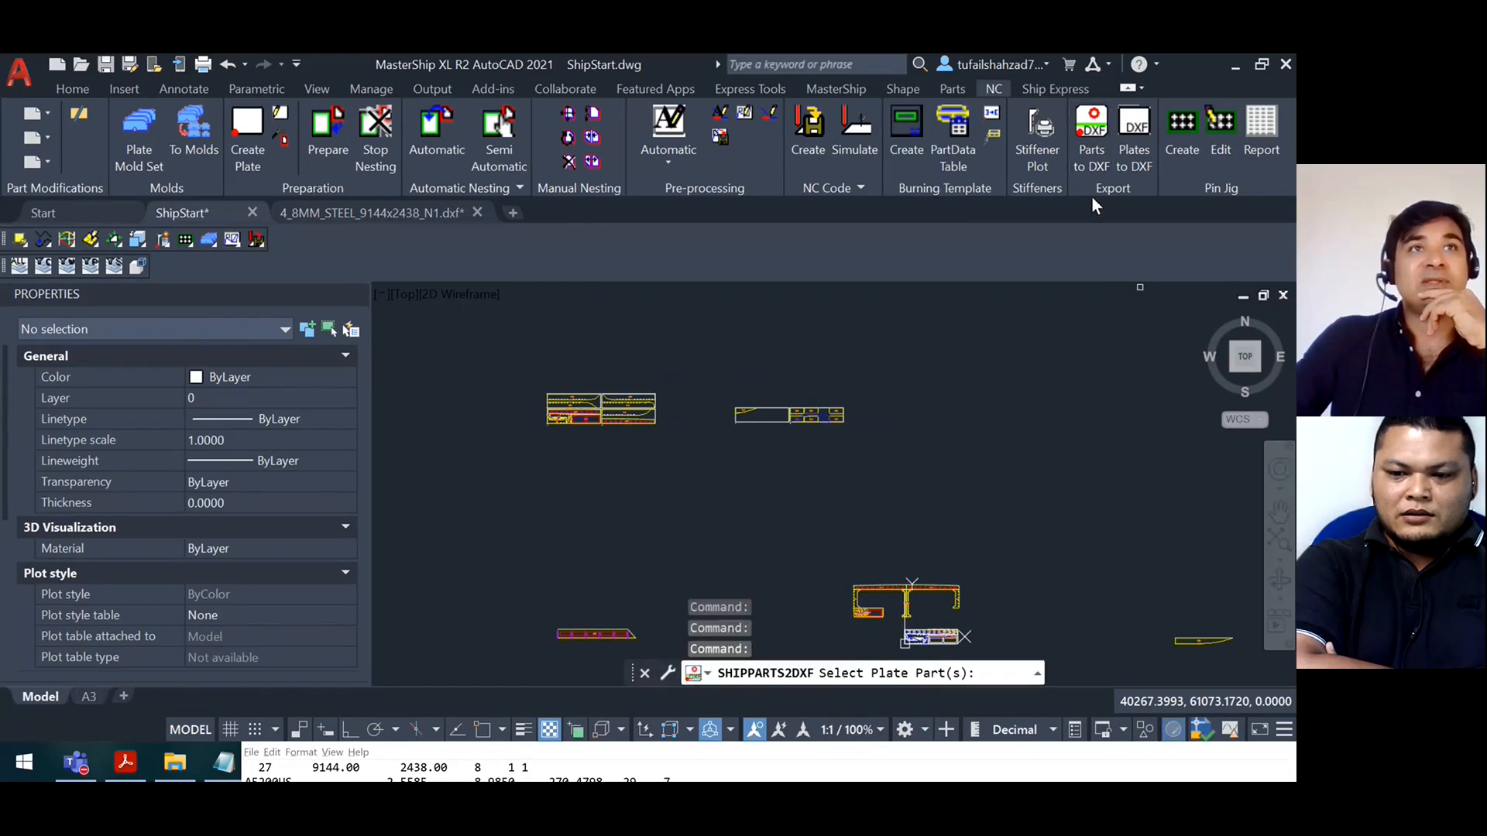
click(504, 331)
click(986, 504)
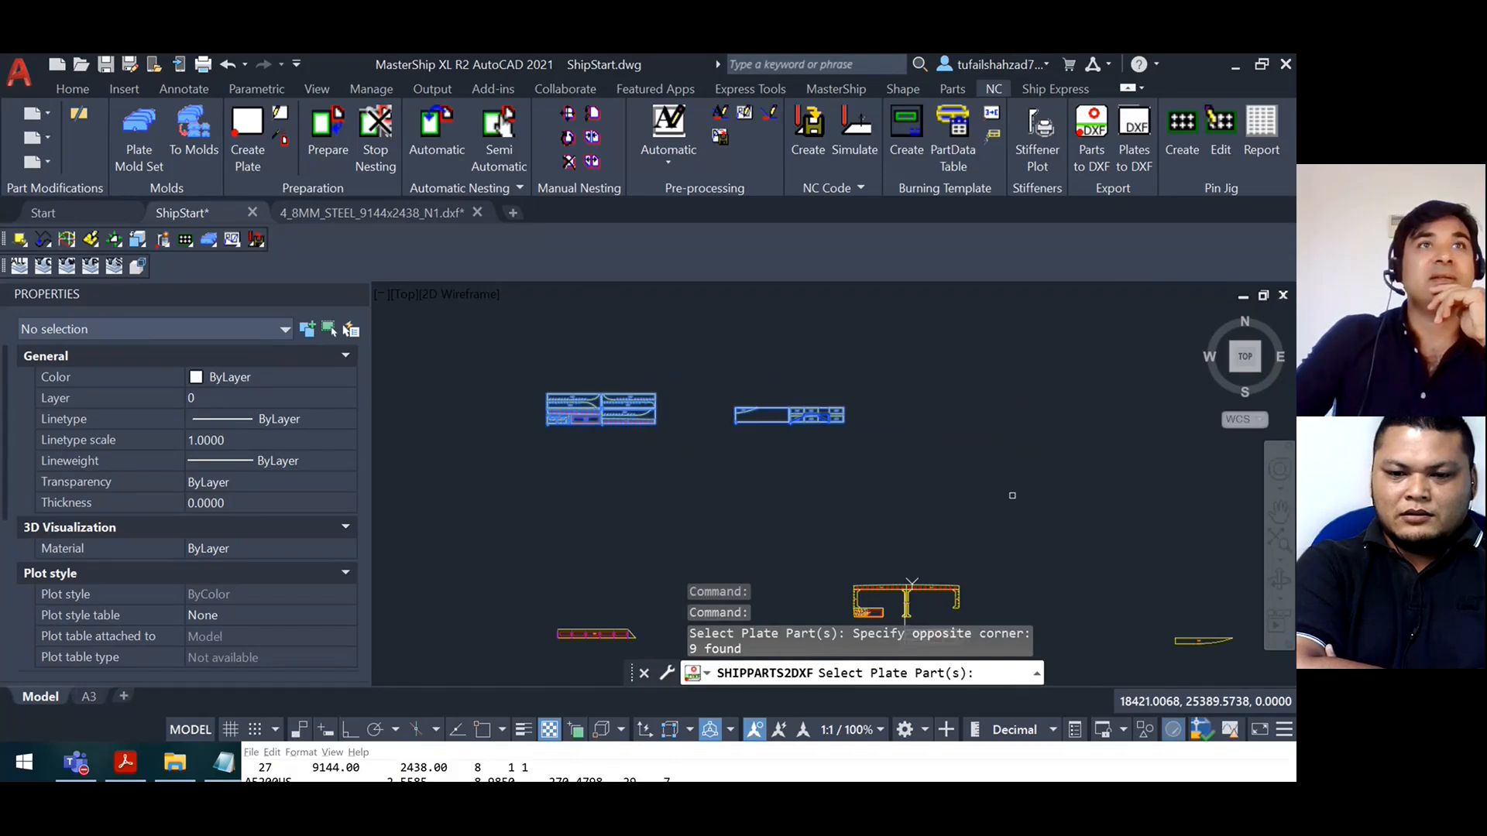
key(Return)
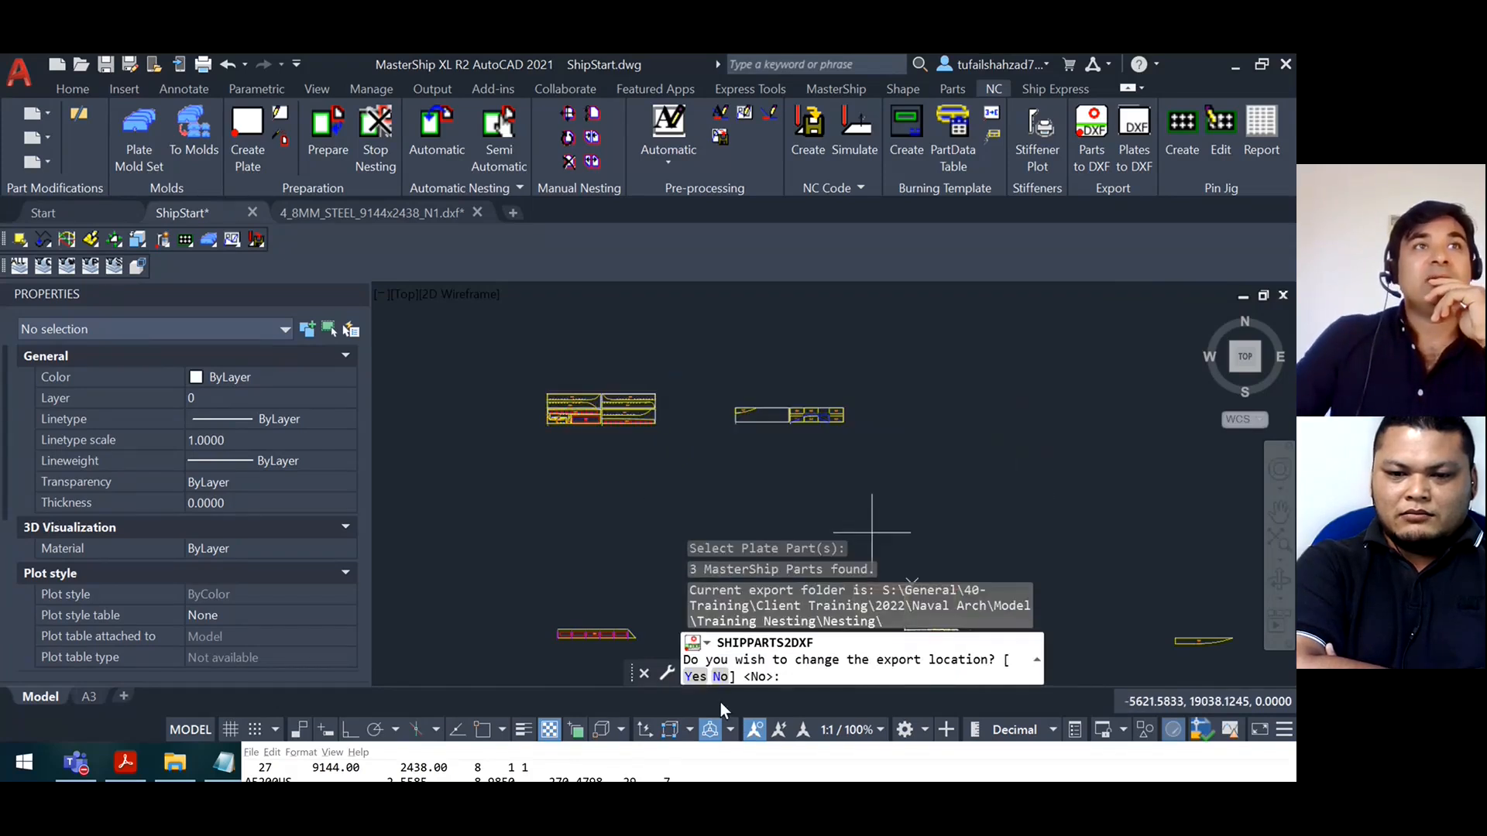
click(694, 676)
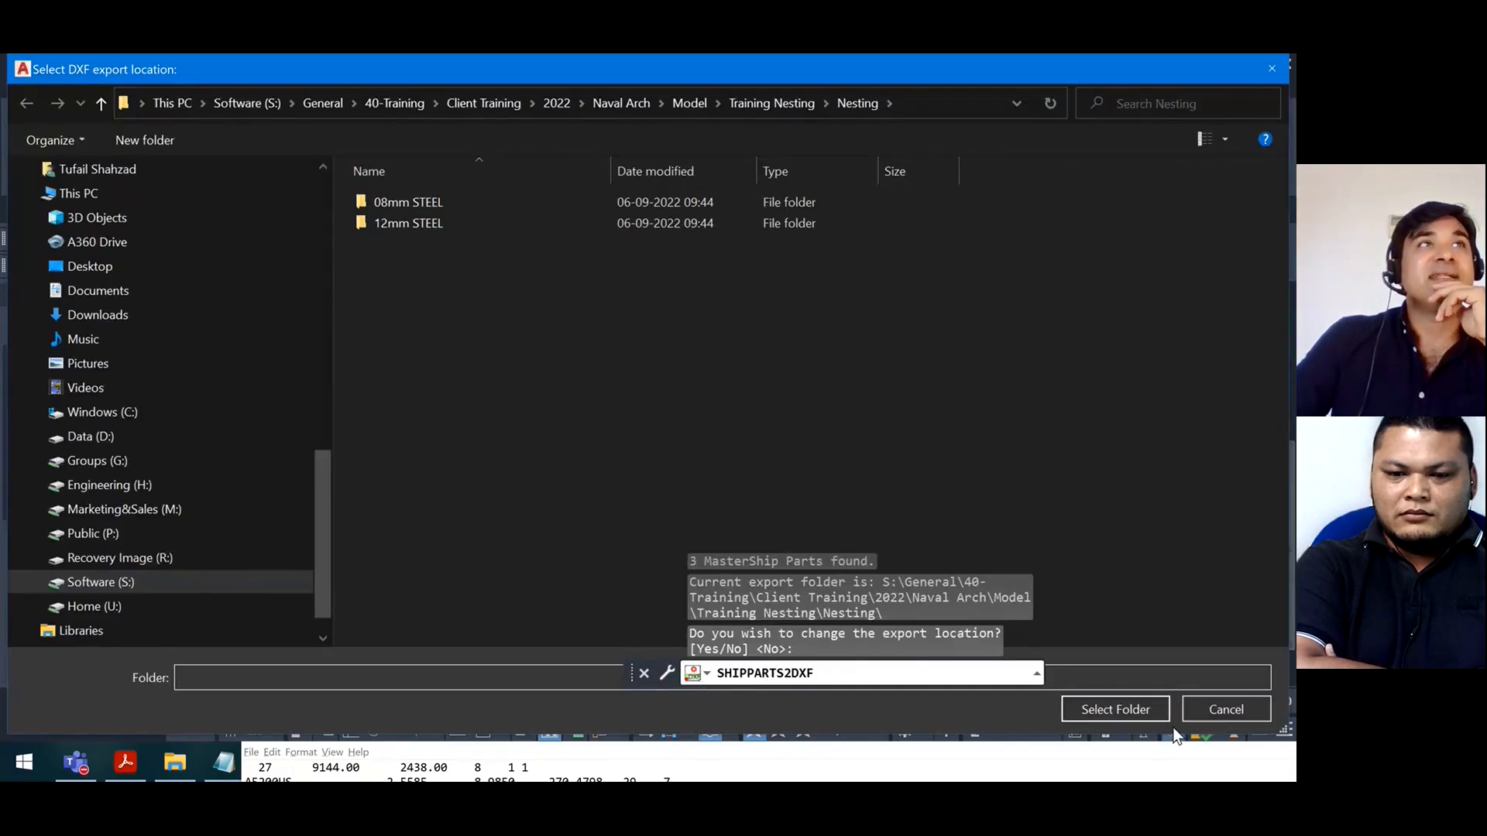
click(1123, 707)
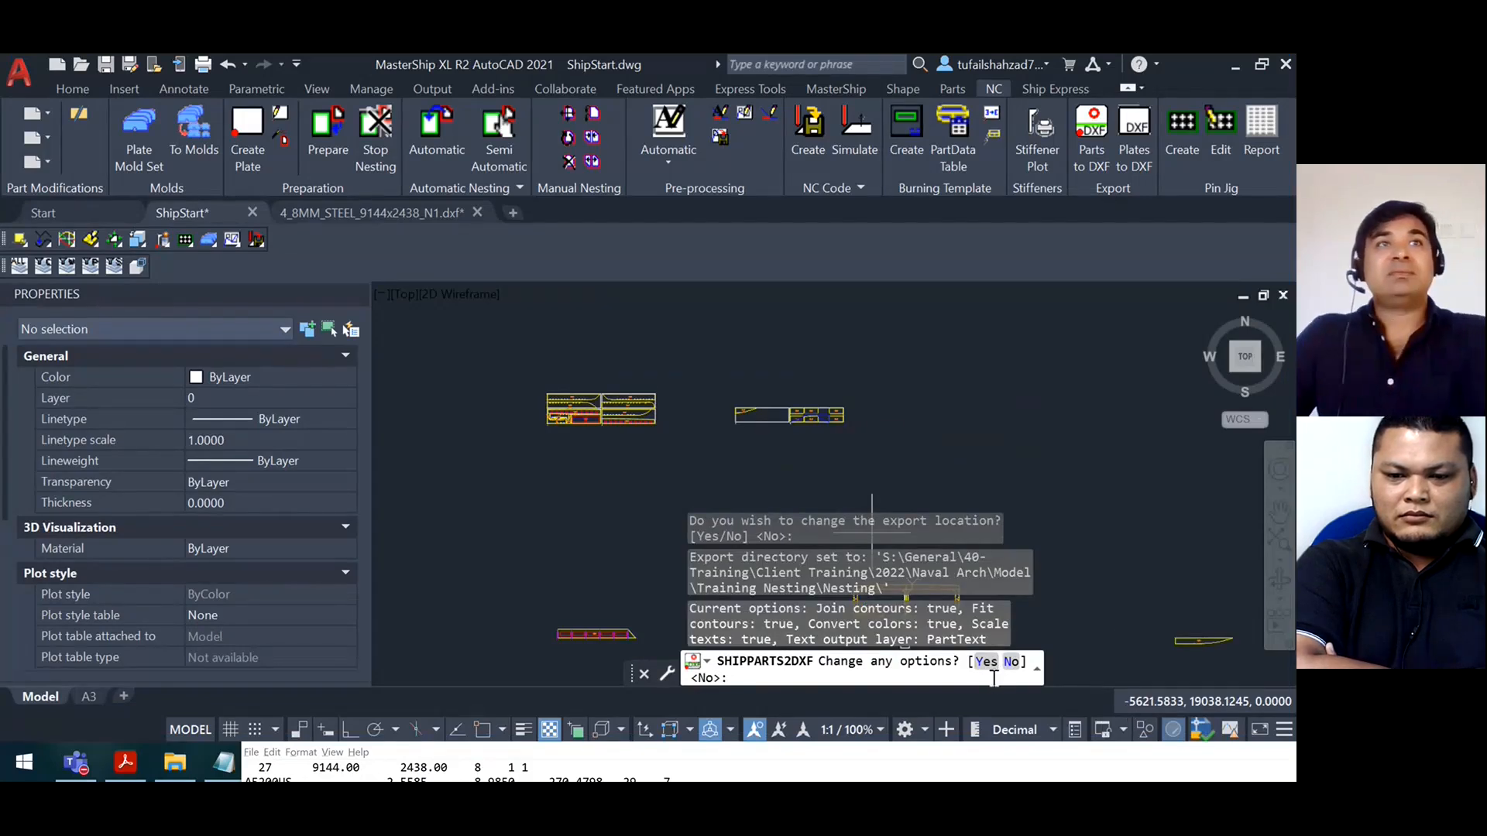
click(1013, 663)
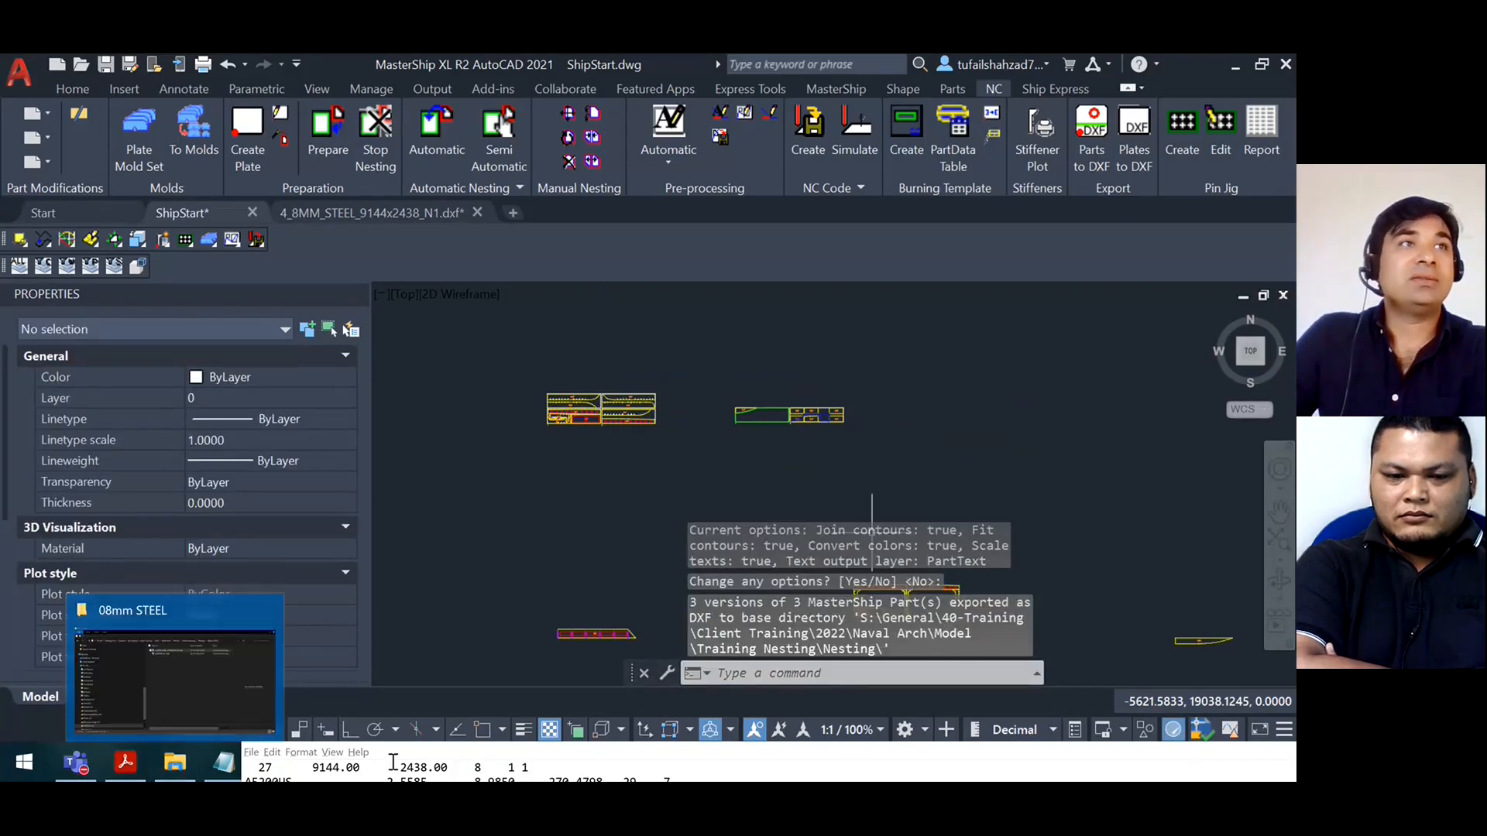
In File Explorer, go to Nesting's 12mm STEEL folder and open the exported part drawing A0G_N_1.dxf in AutoCAD
click(183, 759)
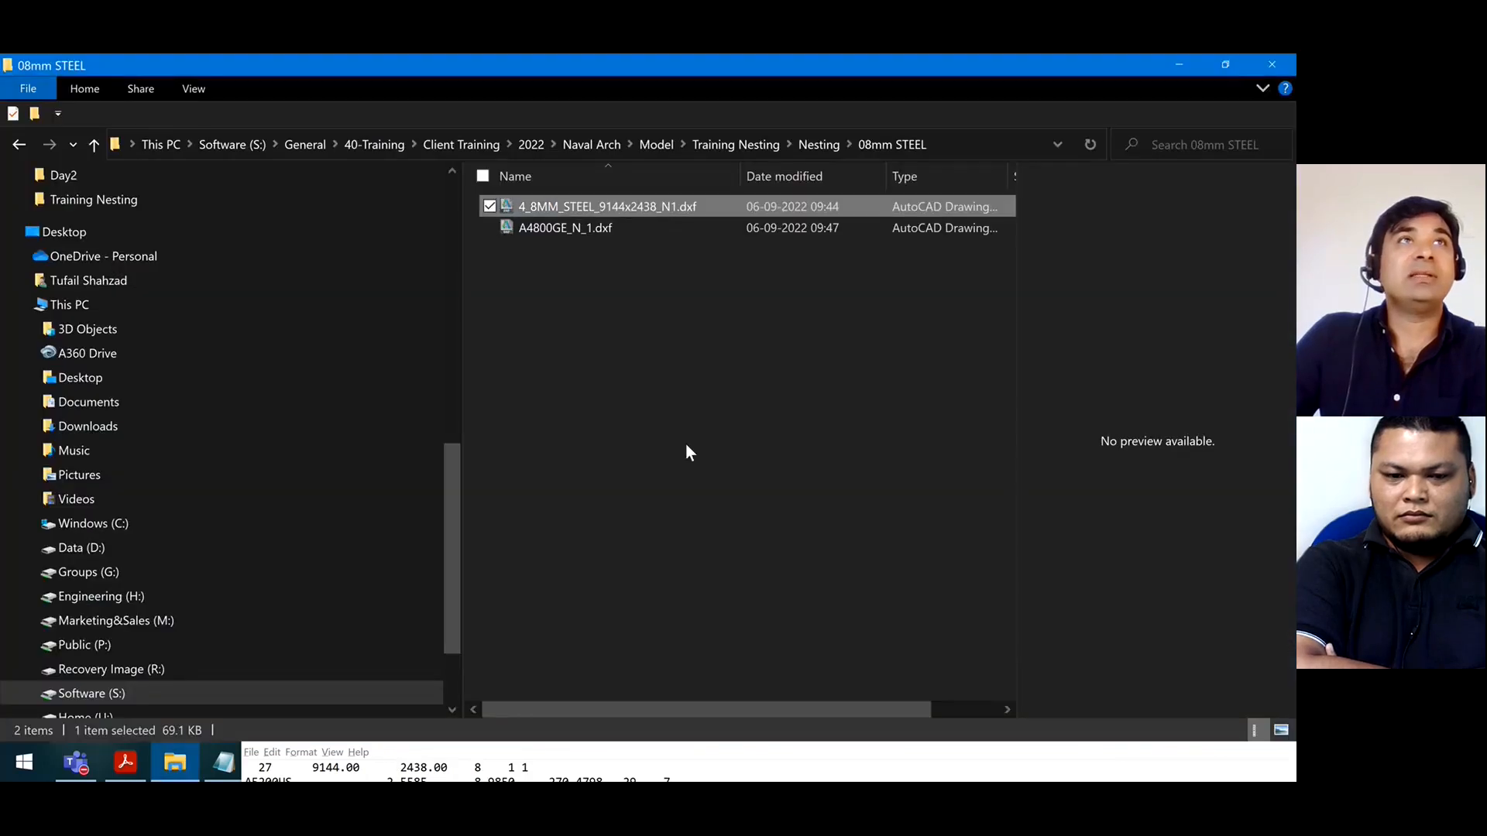
click(829, 144)
click(558, 256)
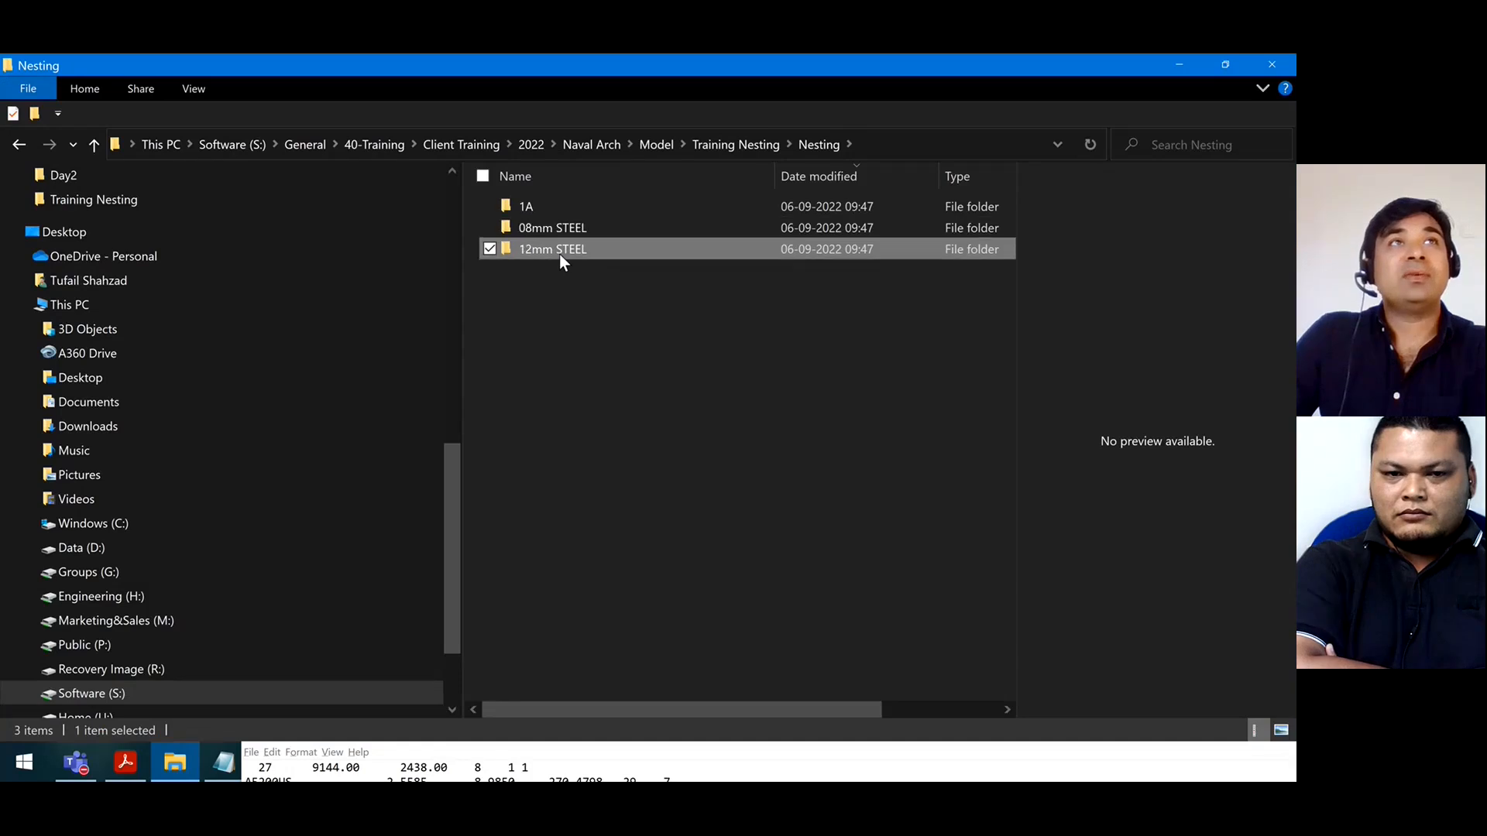
double_click(559, 254)
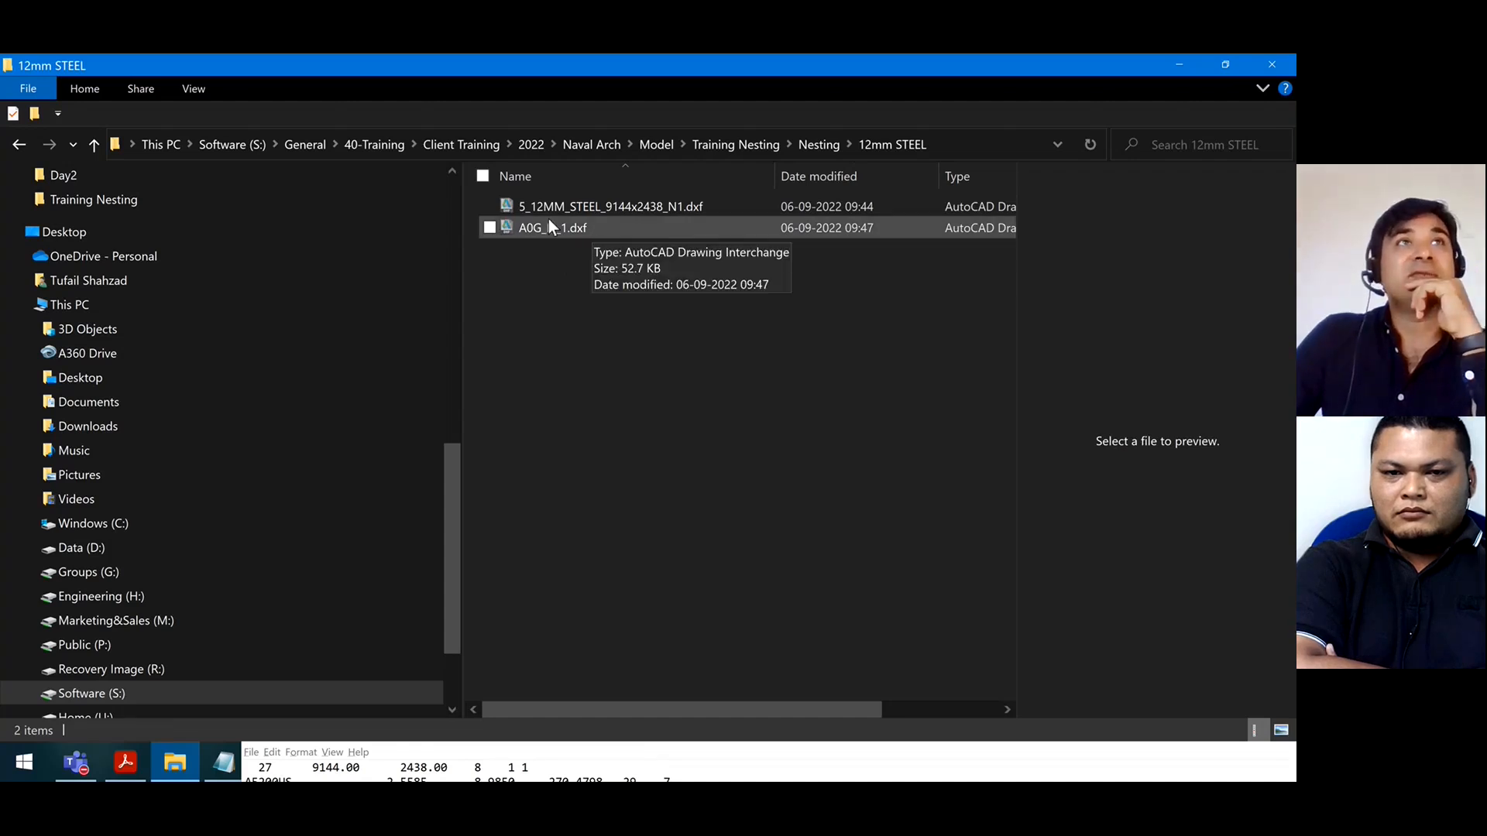
double_click(547, 232)
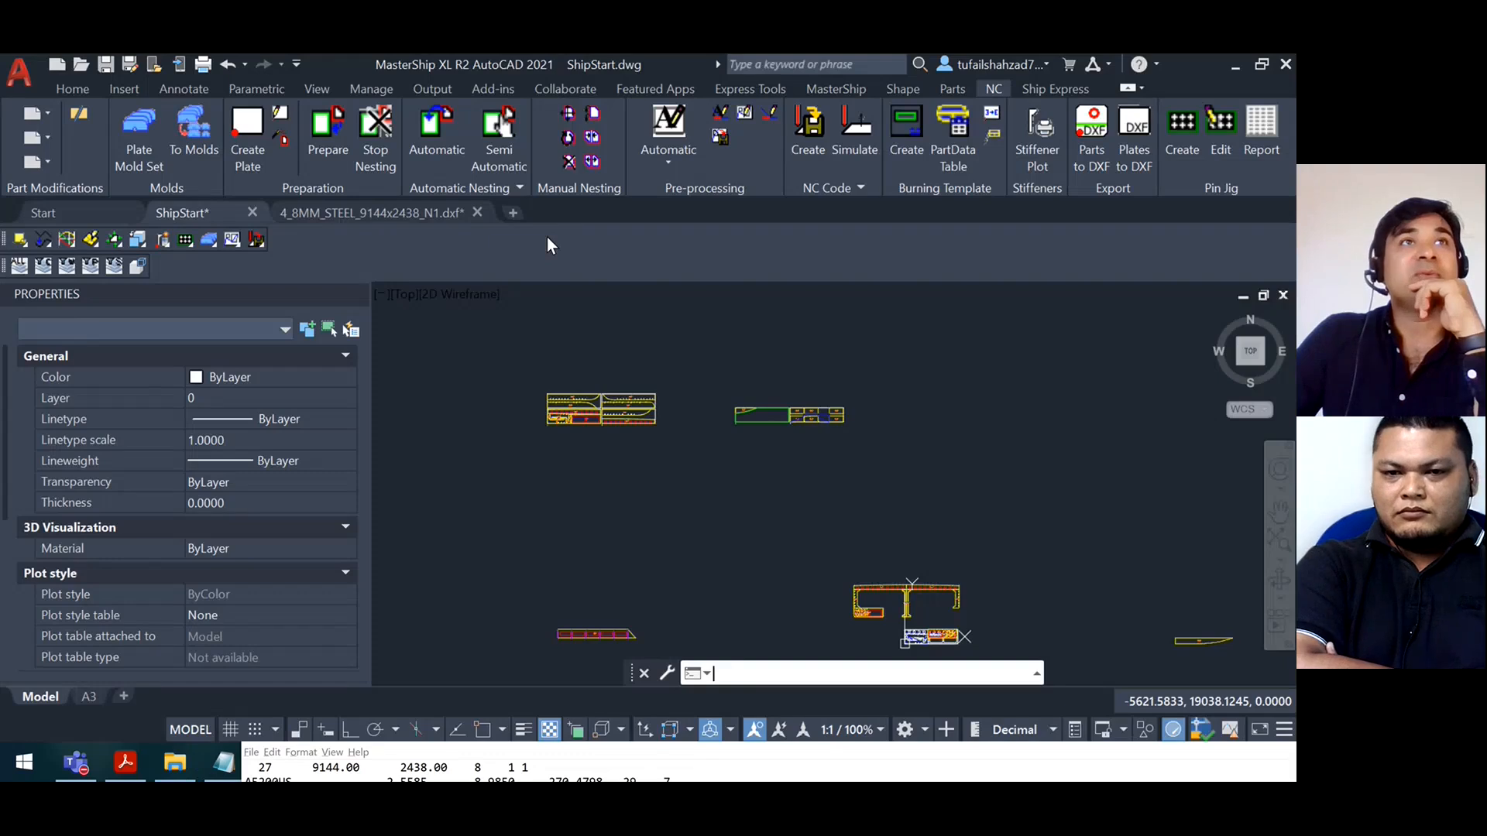
scroll(503, 448, up, 2)
scroll(796, 474, down, 2)
Open the exported part drawing A4400E_N_1.dxf from the 1A\08mm STEEL folder inside Nesting
click(344, 213)
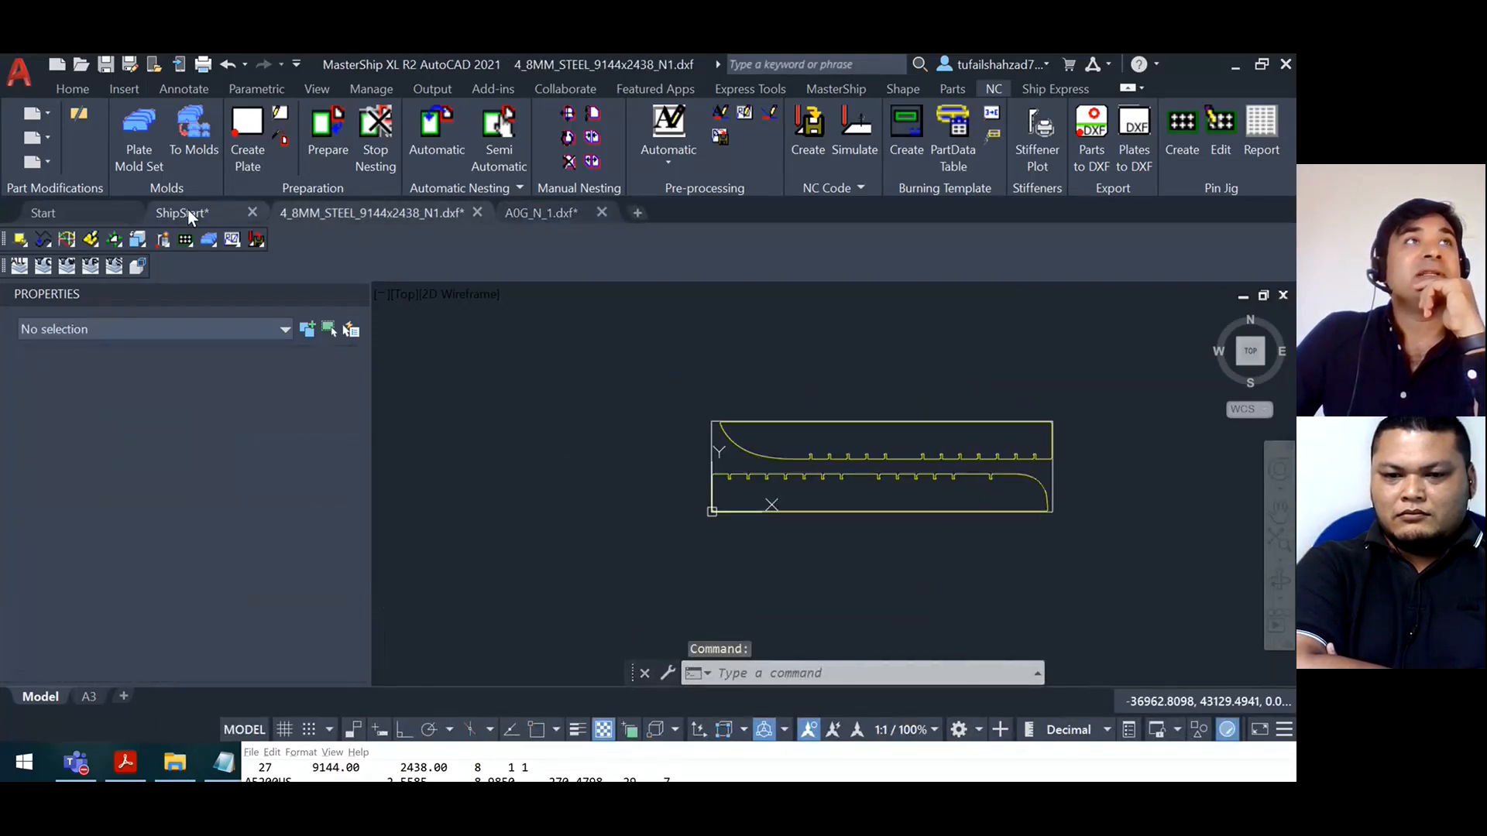
click(182, 213)
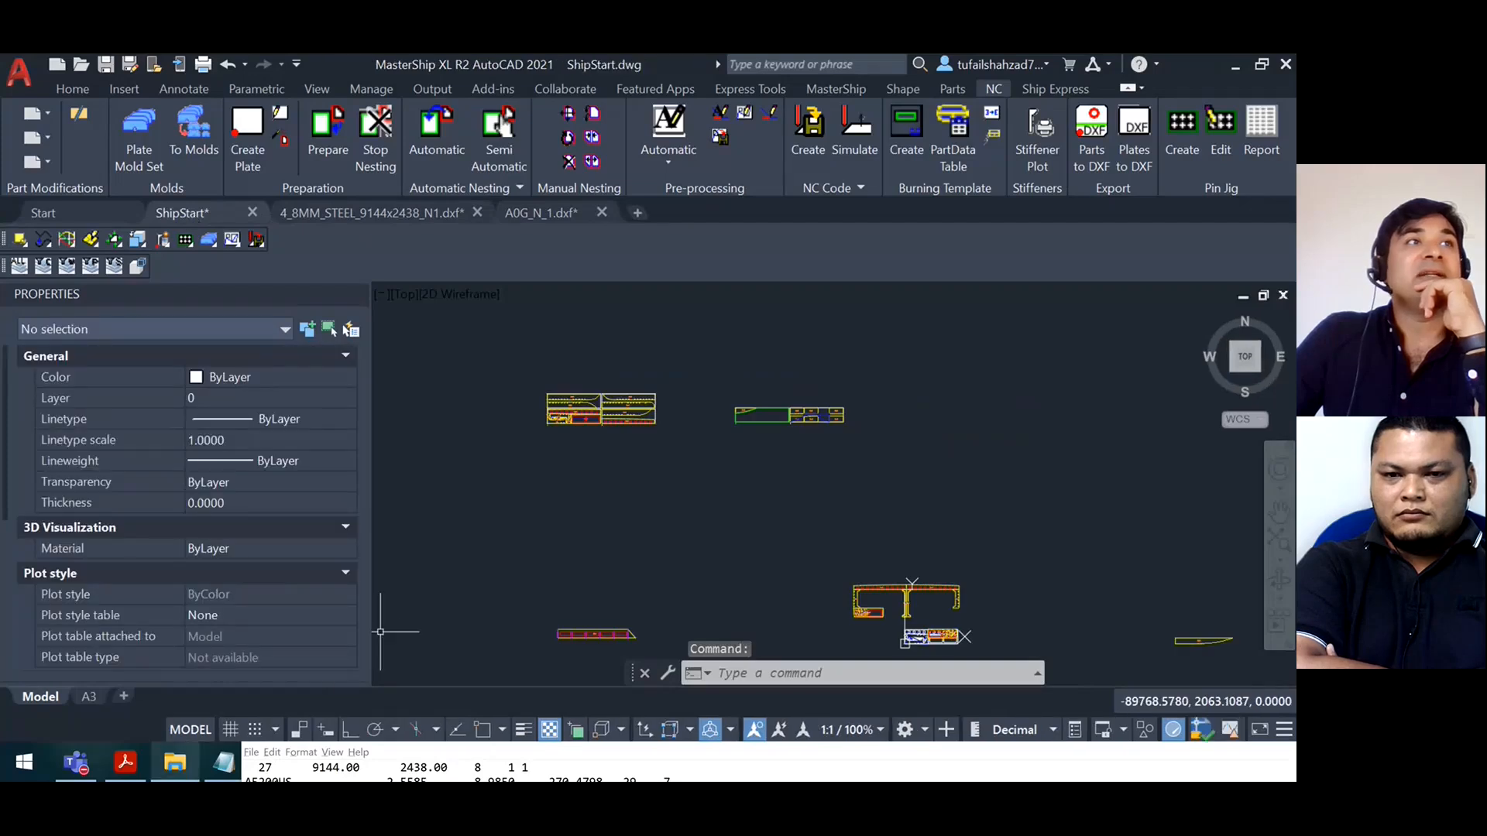
click(175, 763)
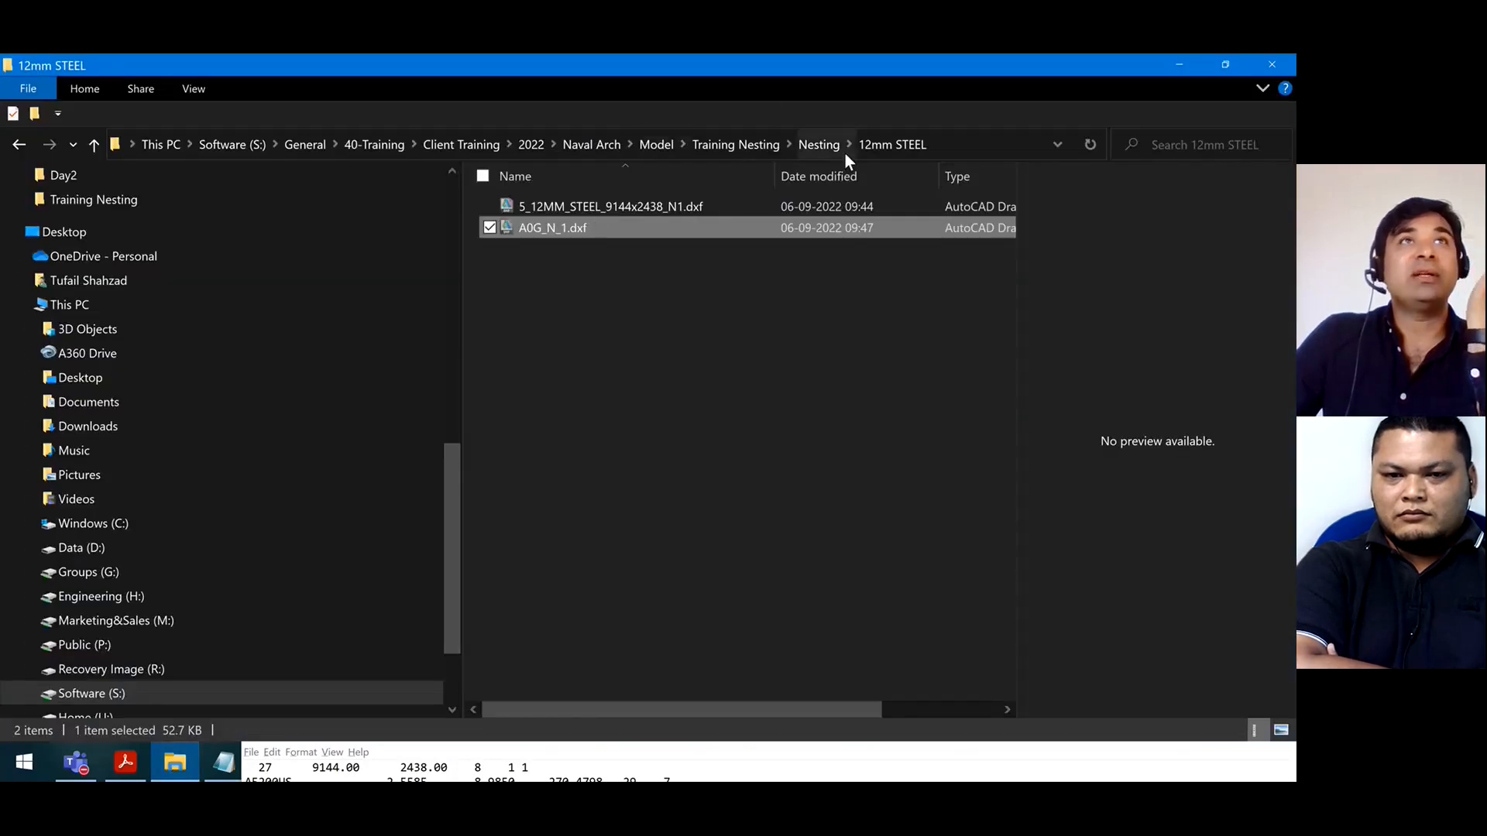
click(819, 141)
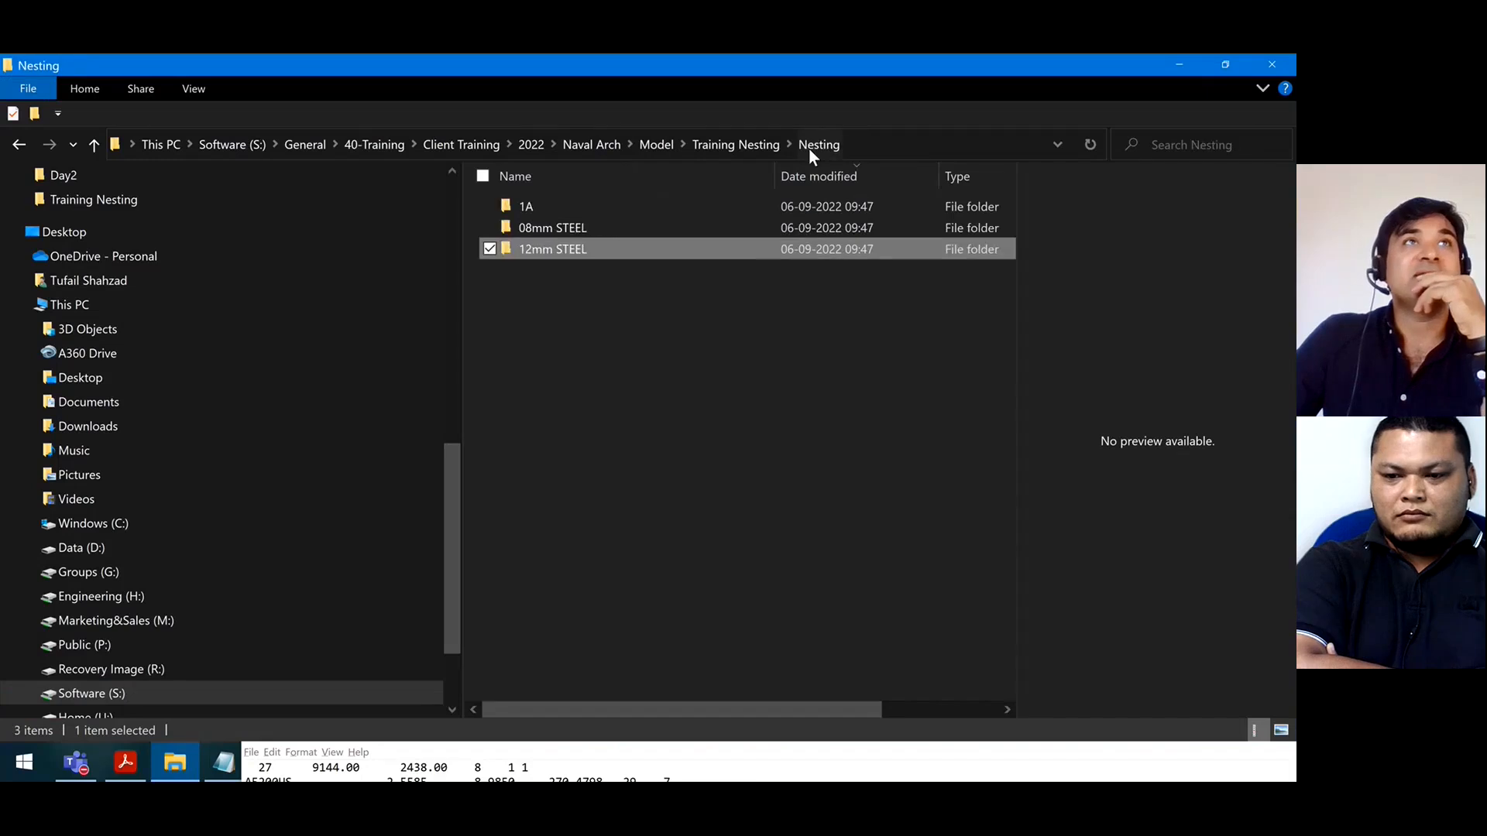
click(576, 211)
double_click(576, 207)
double_click(590, 207)
double_click(592, 209)
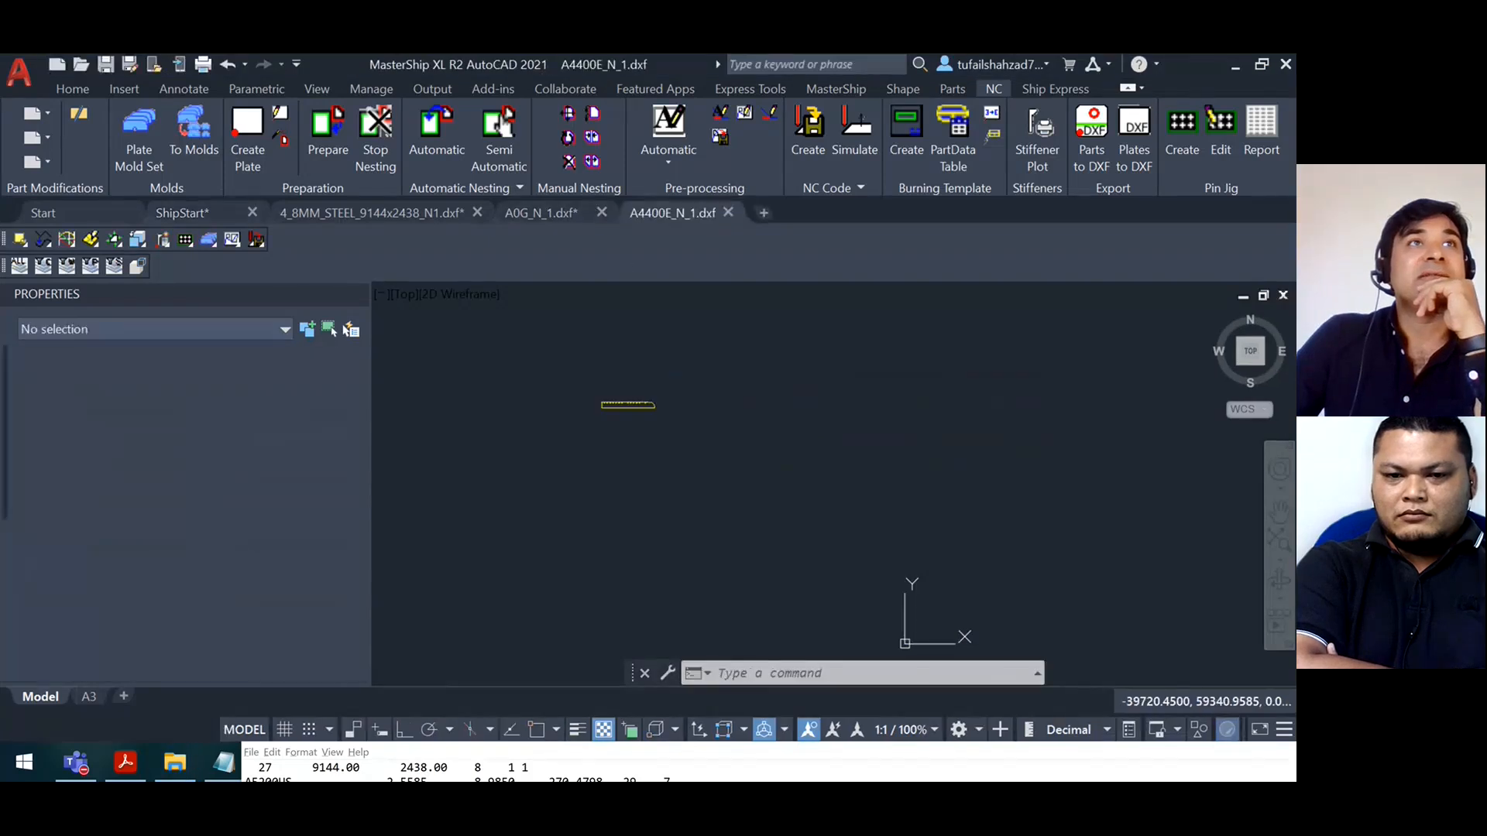
Examine the exported part's outline, then bring up the exported 8 mm plate drawing for comparison
scroll(646, 421, up, 2)
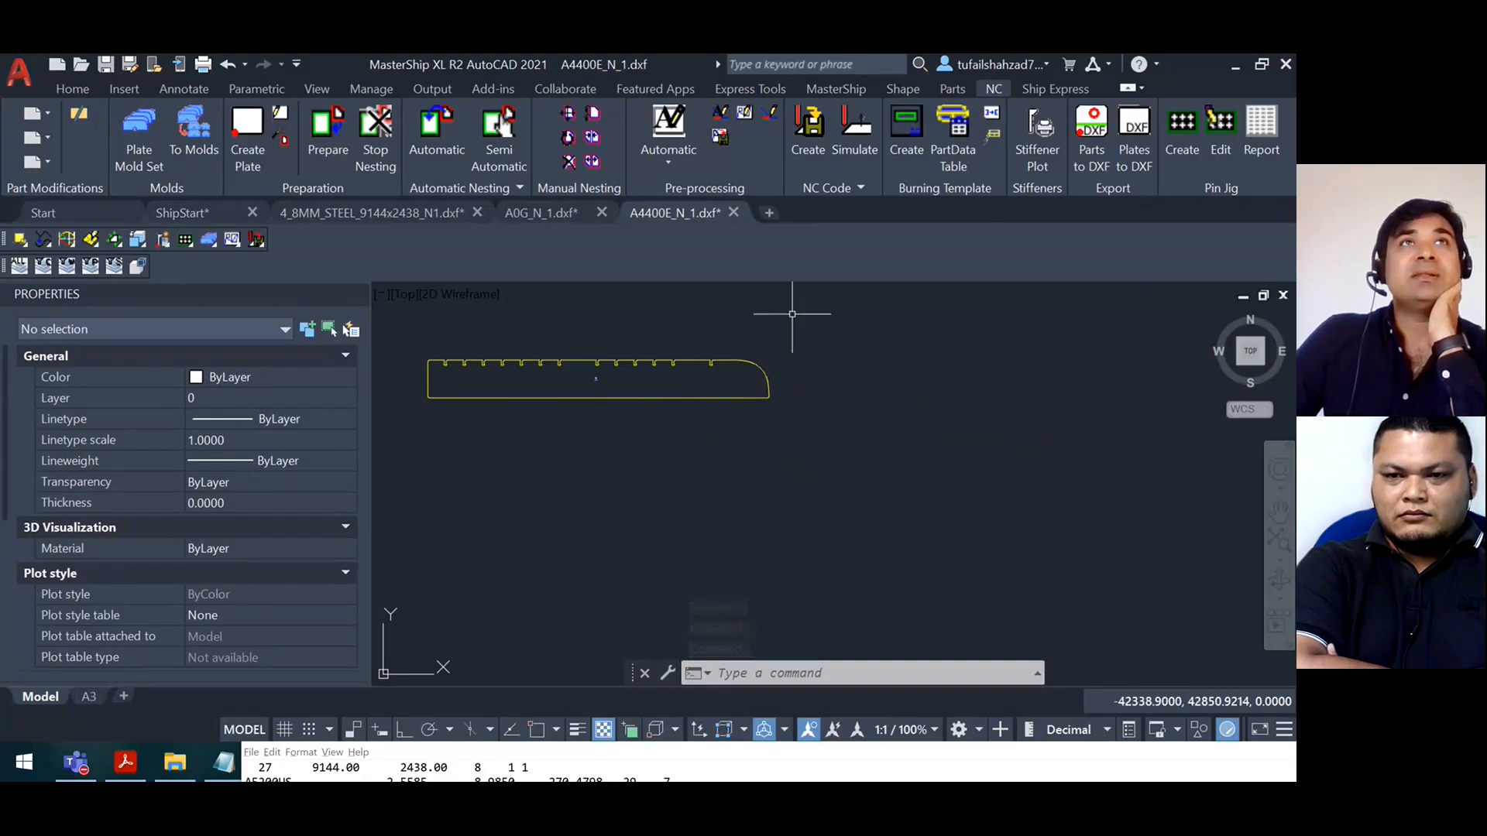
scroll(911, 334, down, 4)
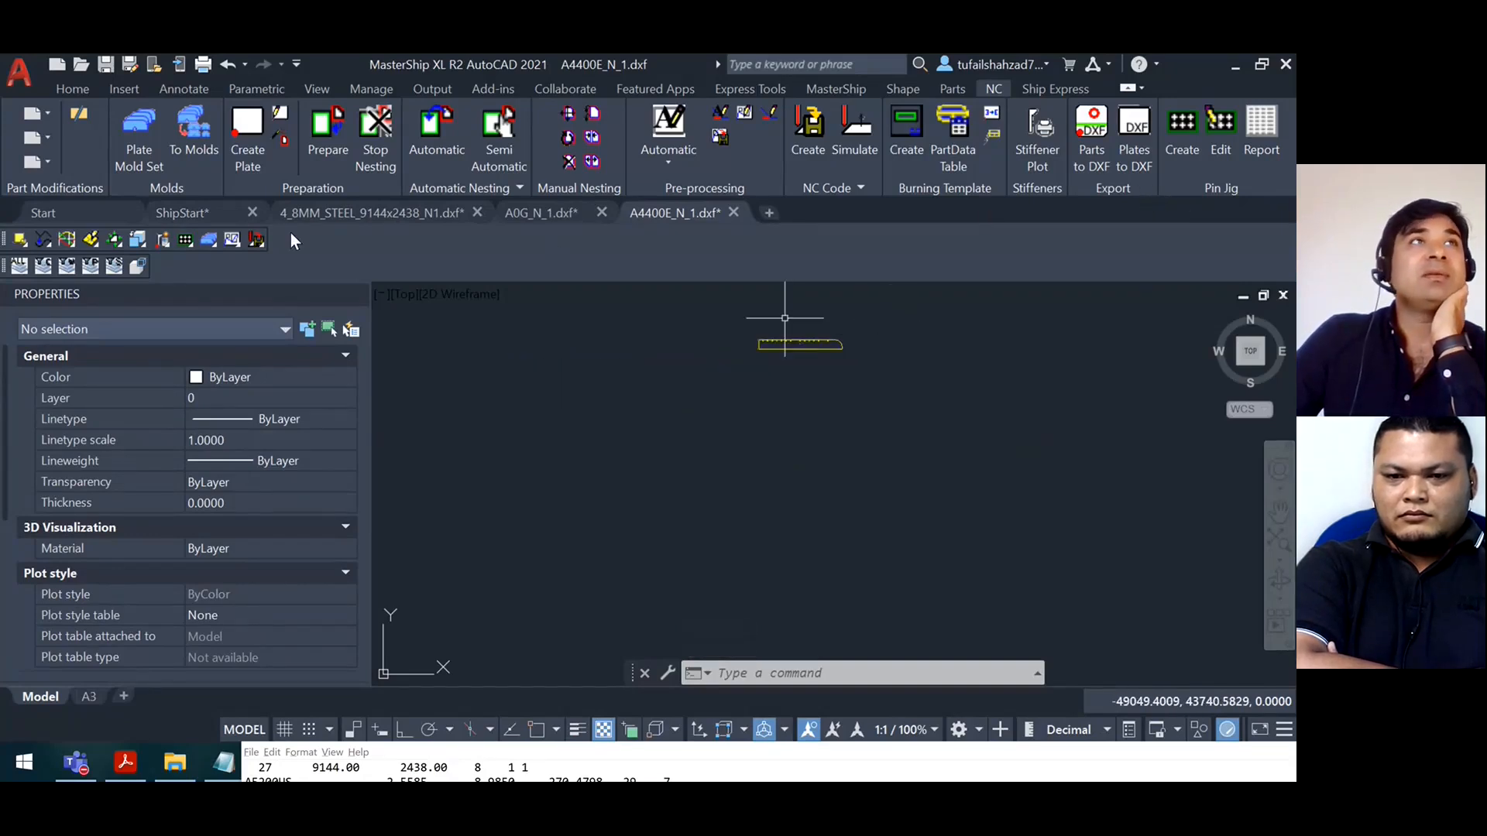
click(189, 210)
click(339, 209)
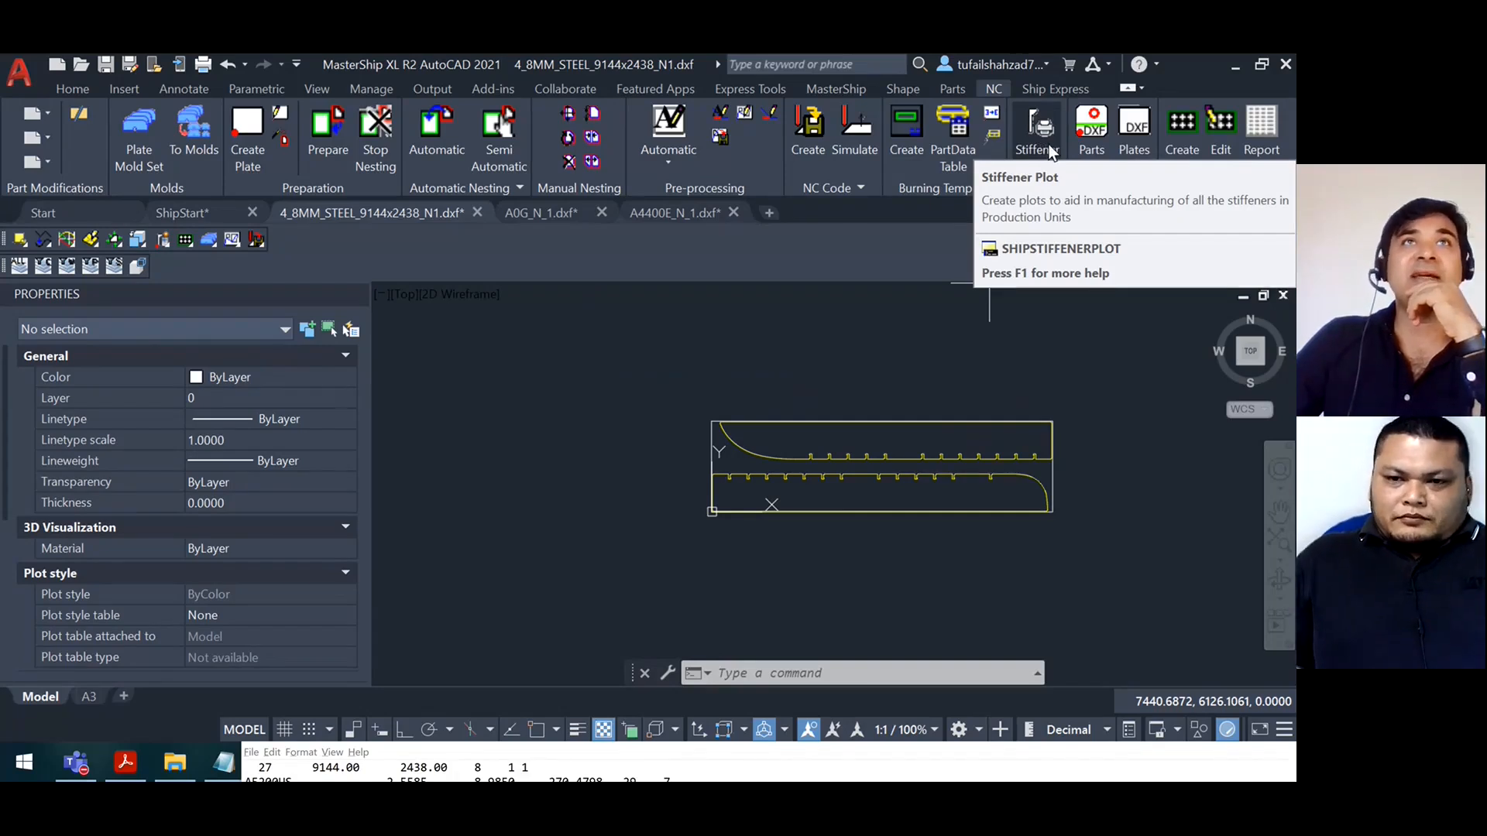
Start a Stiffener Plot from the ShipStart drawing with Training Nesting\Stiffnerplots as the output directory
click(153, 213)
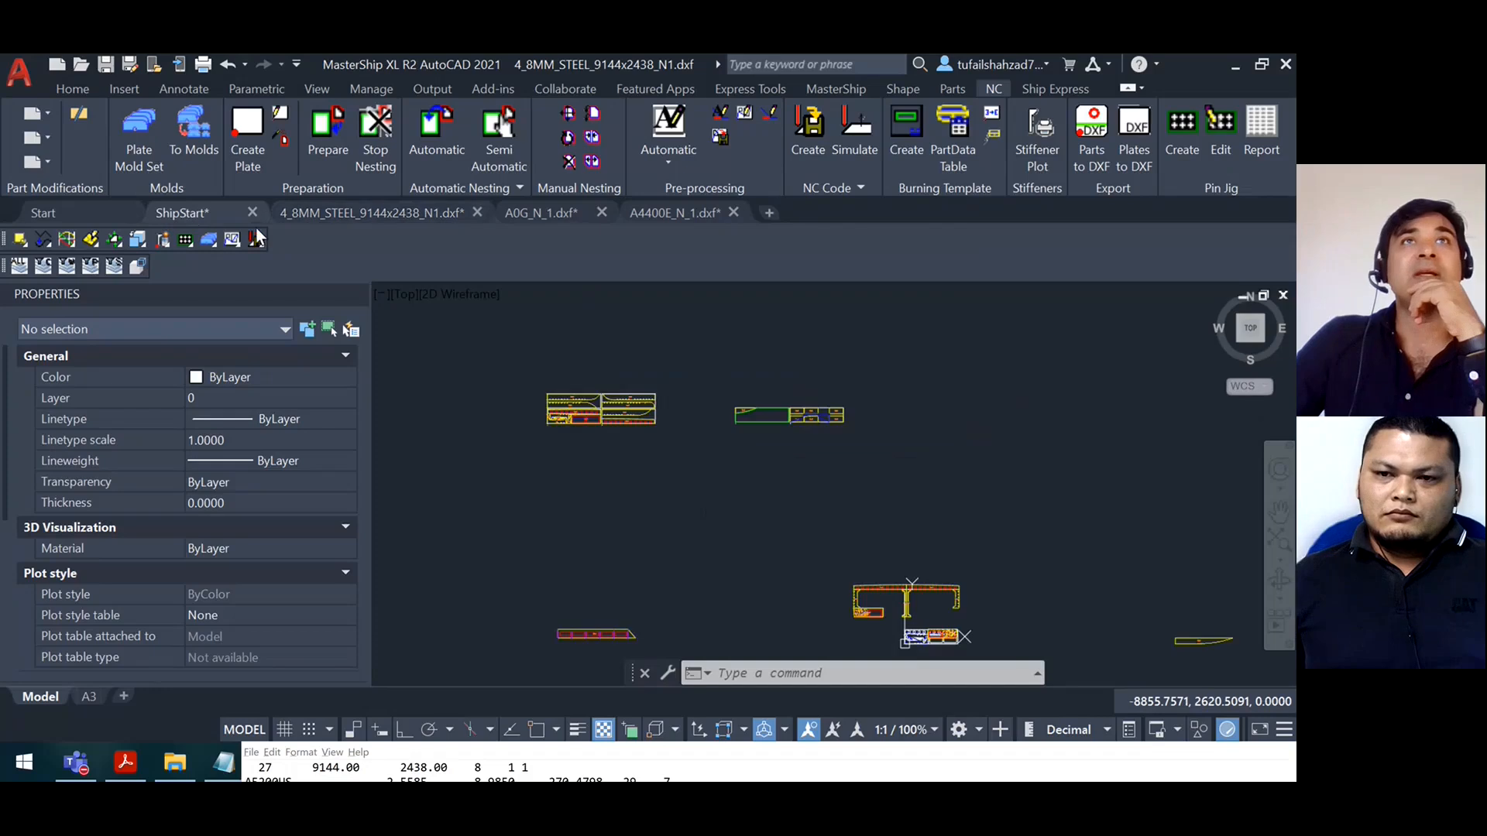
click(1029, 142)
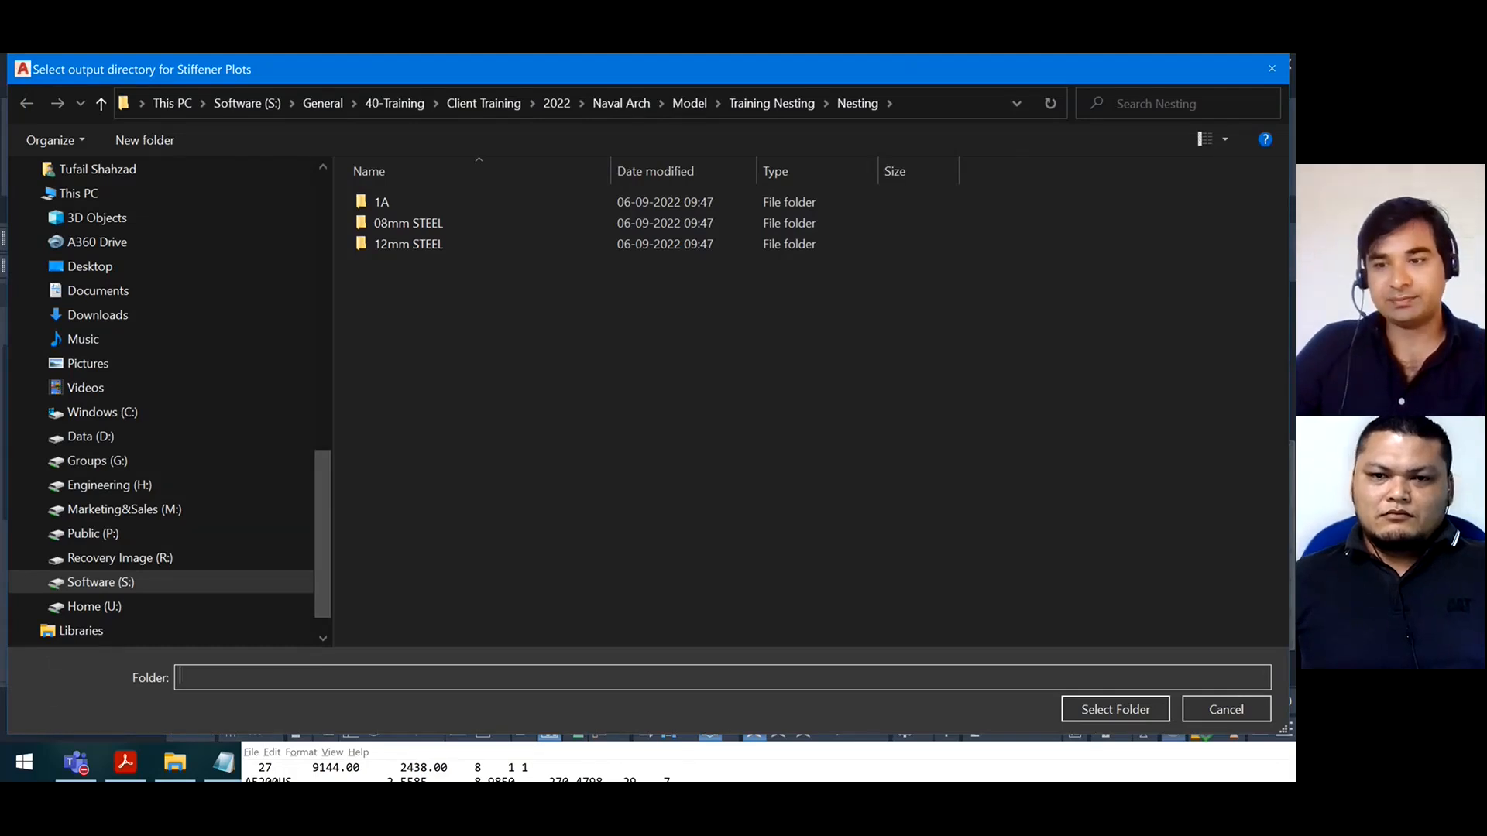
click(772, 101)
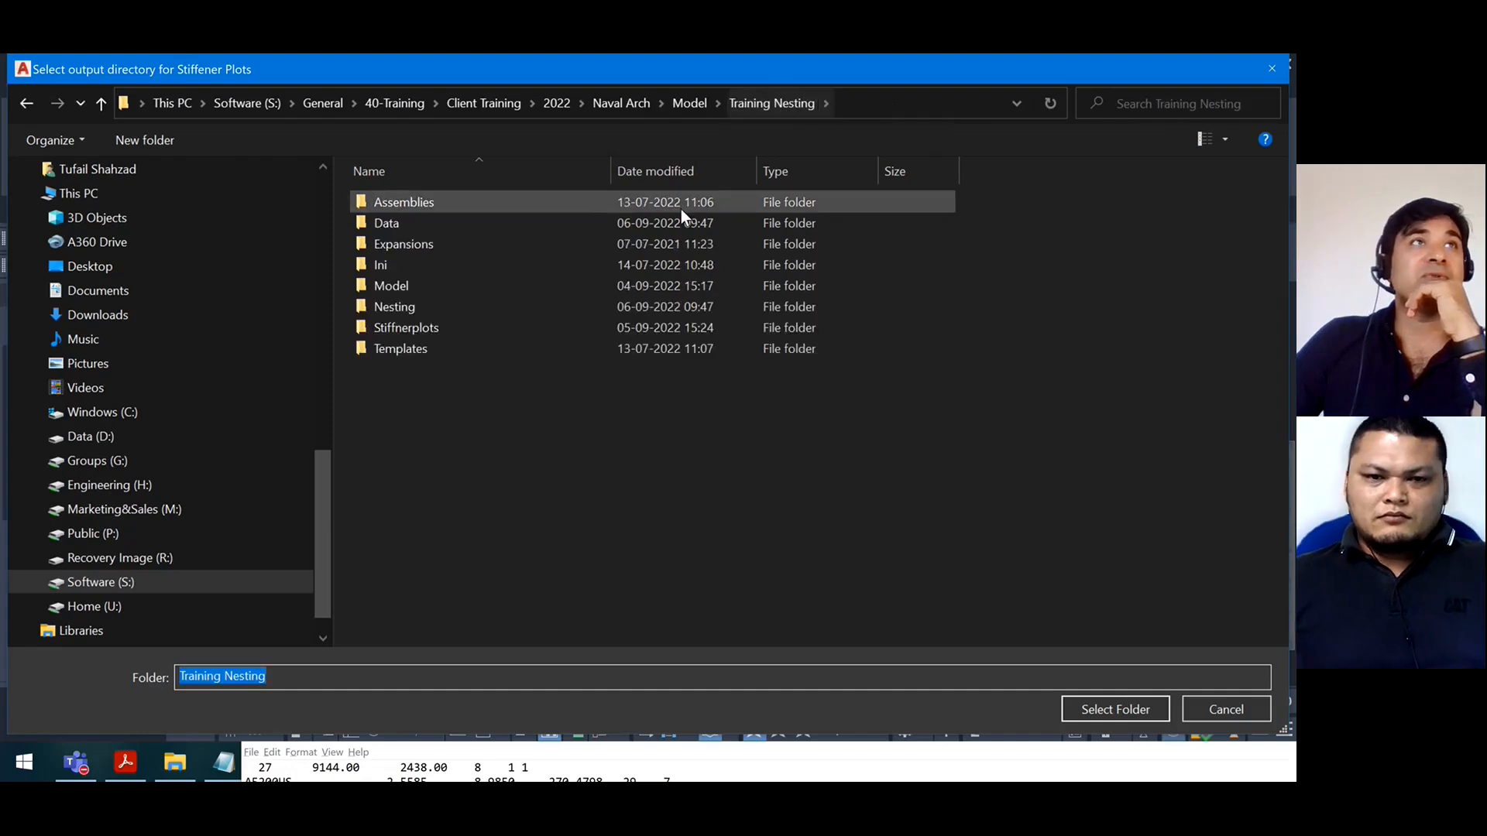
double_click(411, 332)
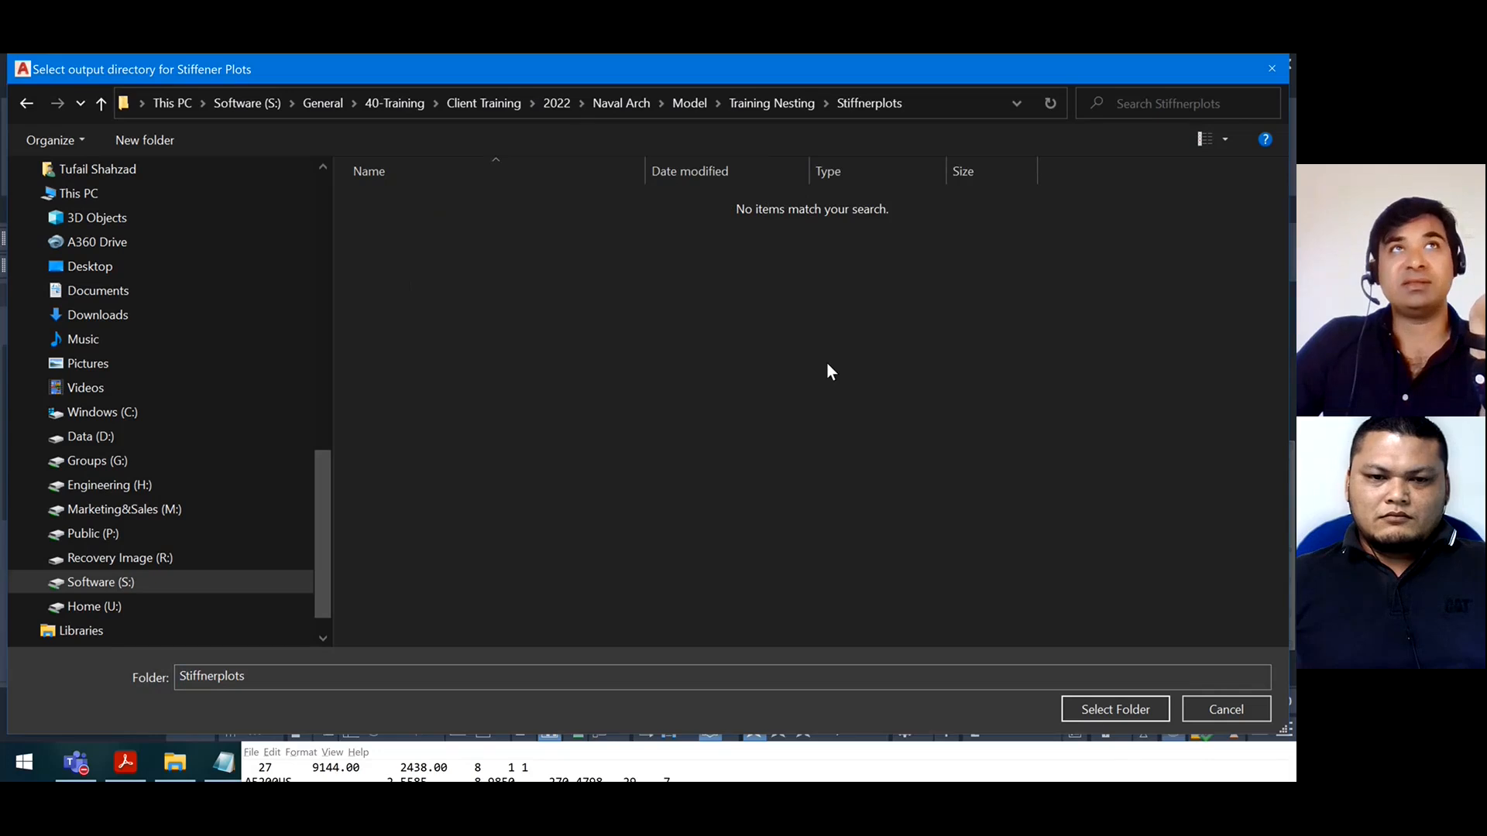
click(1136, 710)
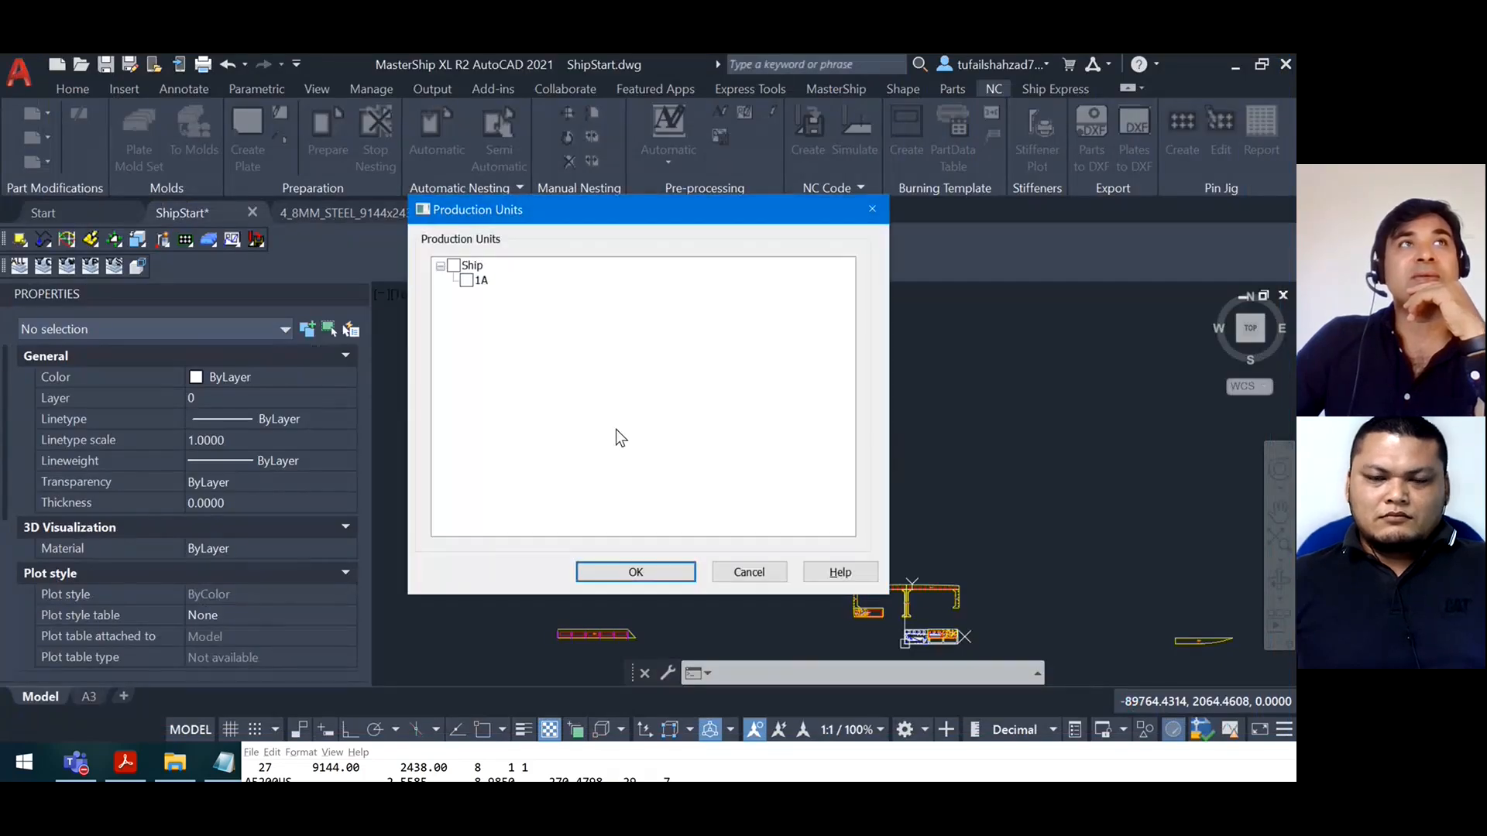
Generate the stiffener plots for the whole Ship production unit including 1A, with "Naval arch" as the customer name in the plot header
click(454, 266)
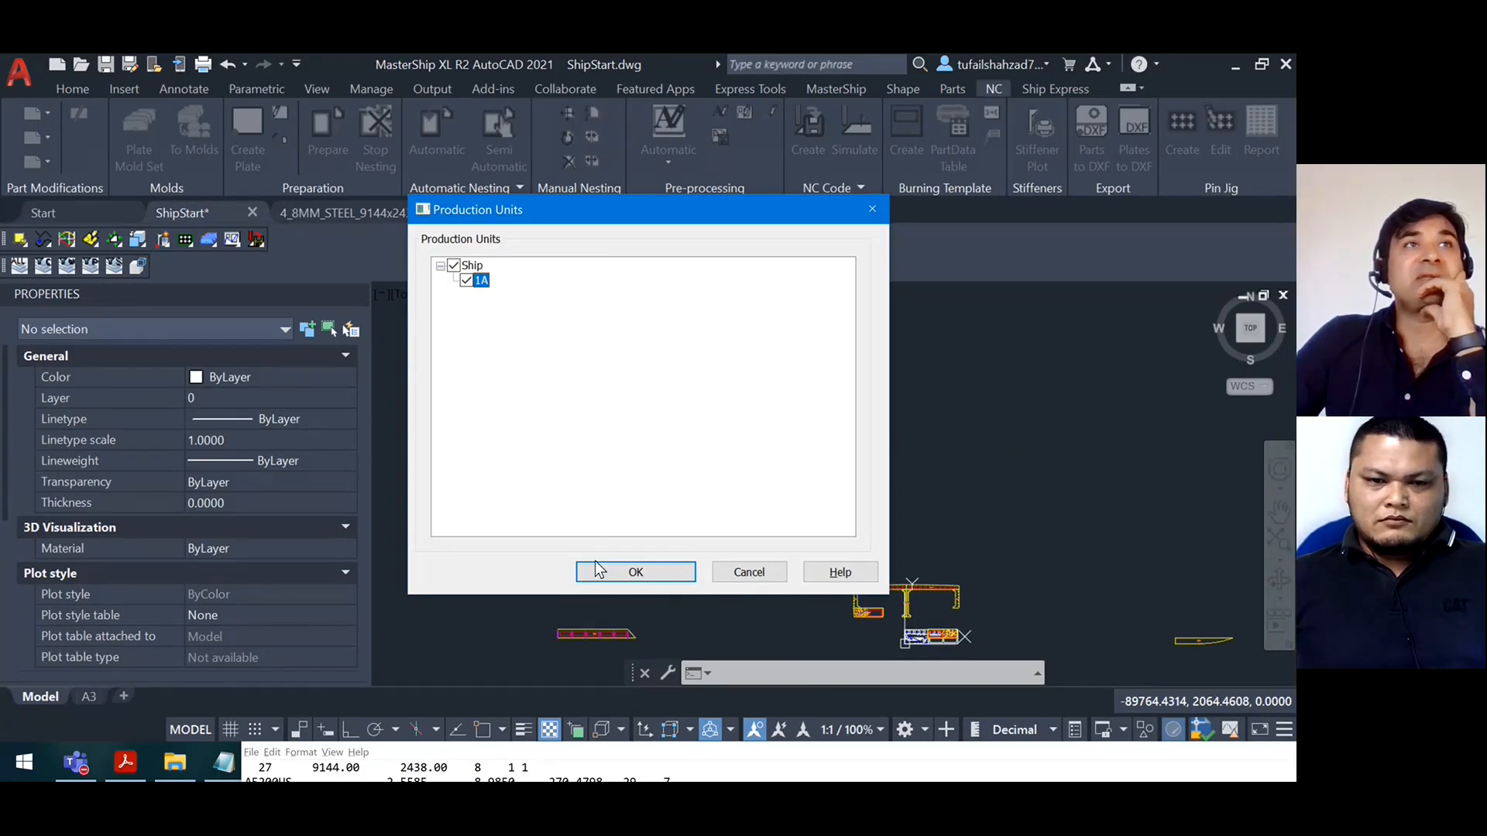
click(616, 574)
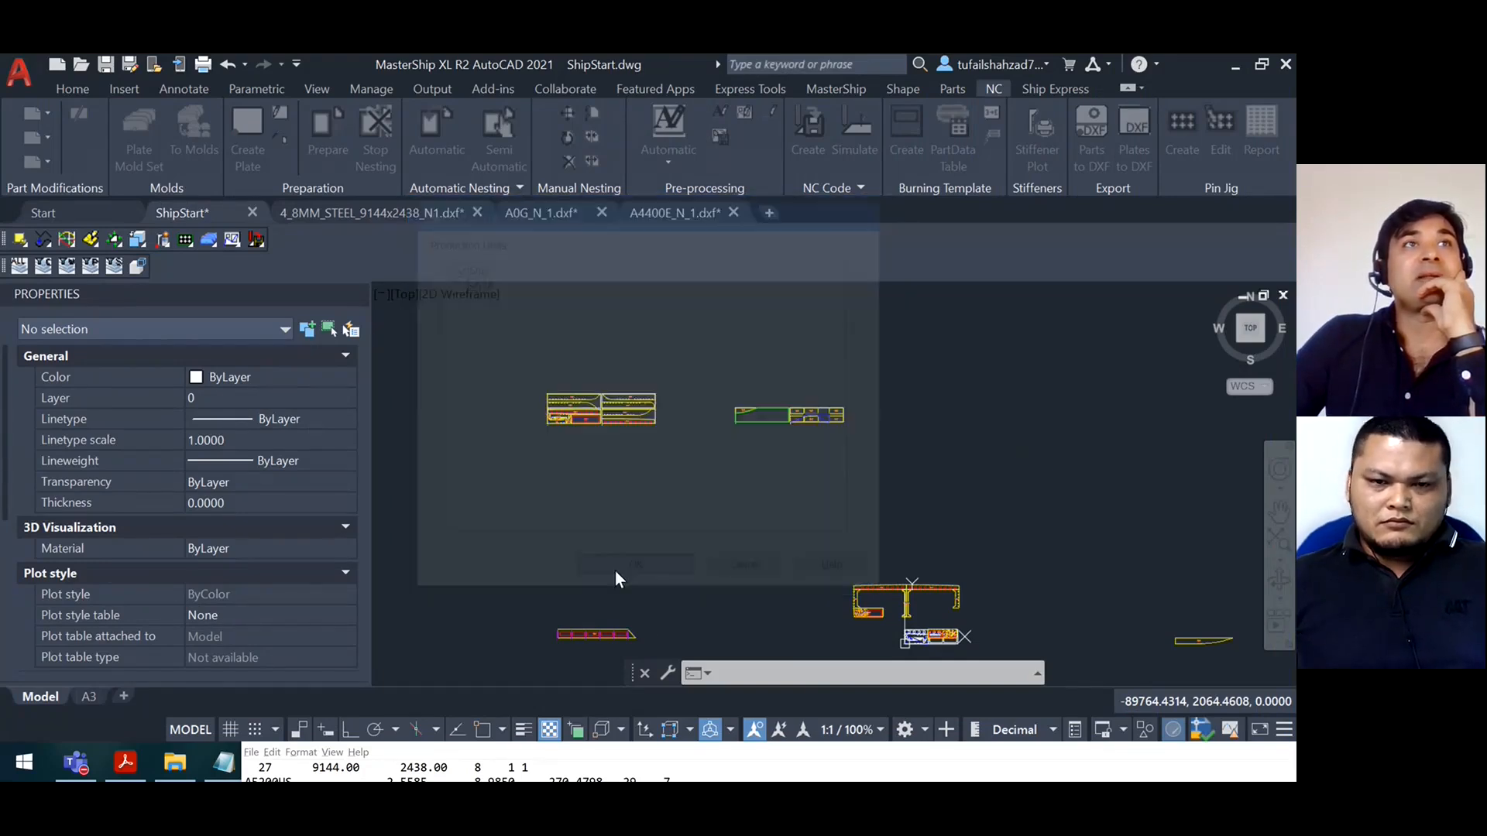
text(Naval arch)
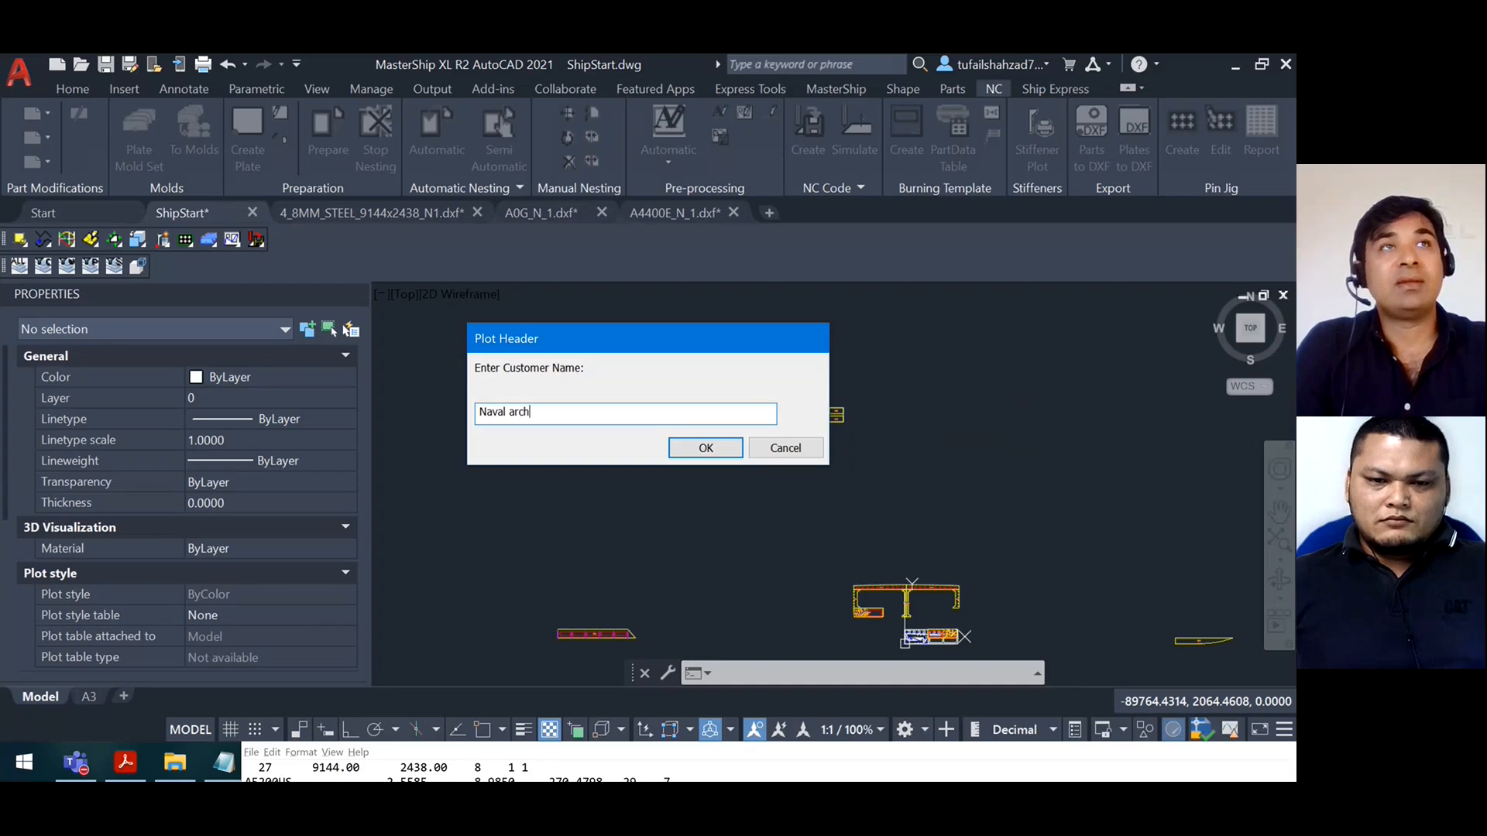
key(Return)
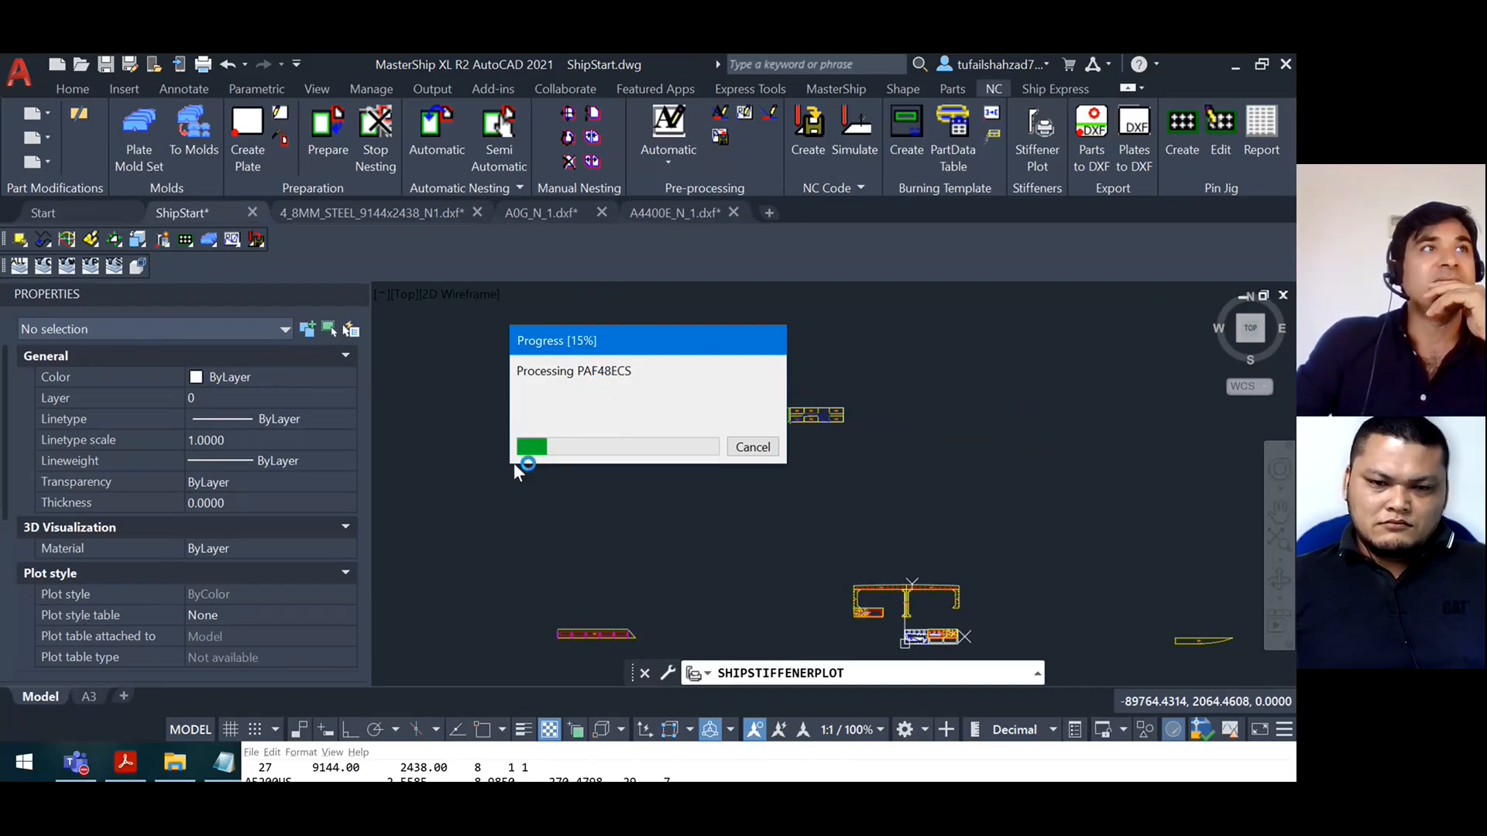
In File Explorer, open the Stiffnerplots folder inside Training Nesting and check the stiffener plot drawings being written there
click(189, 759)
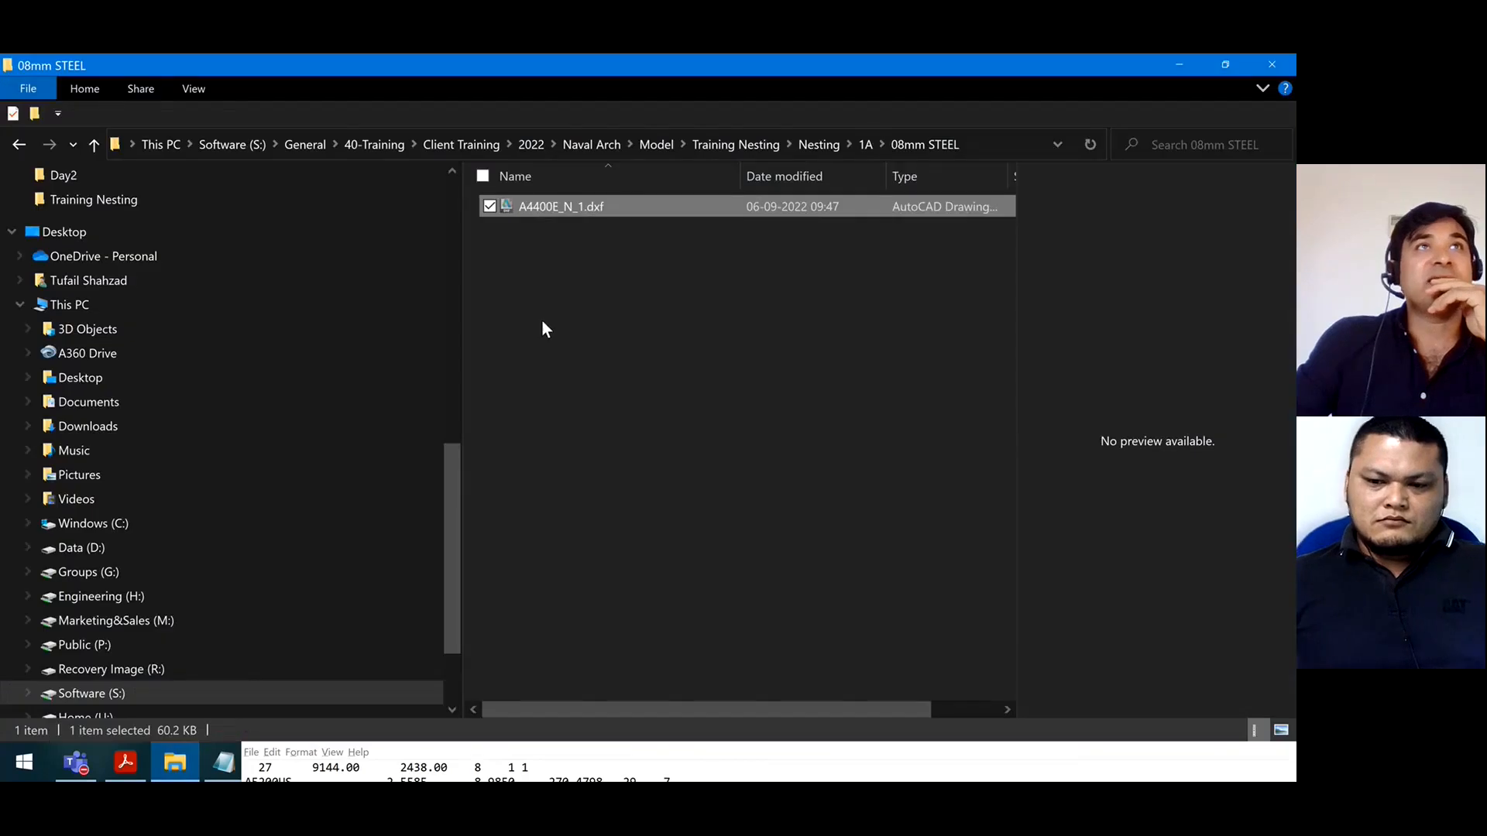
click(756, 148)
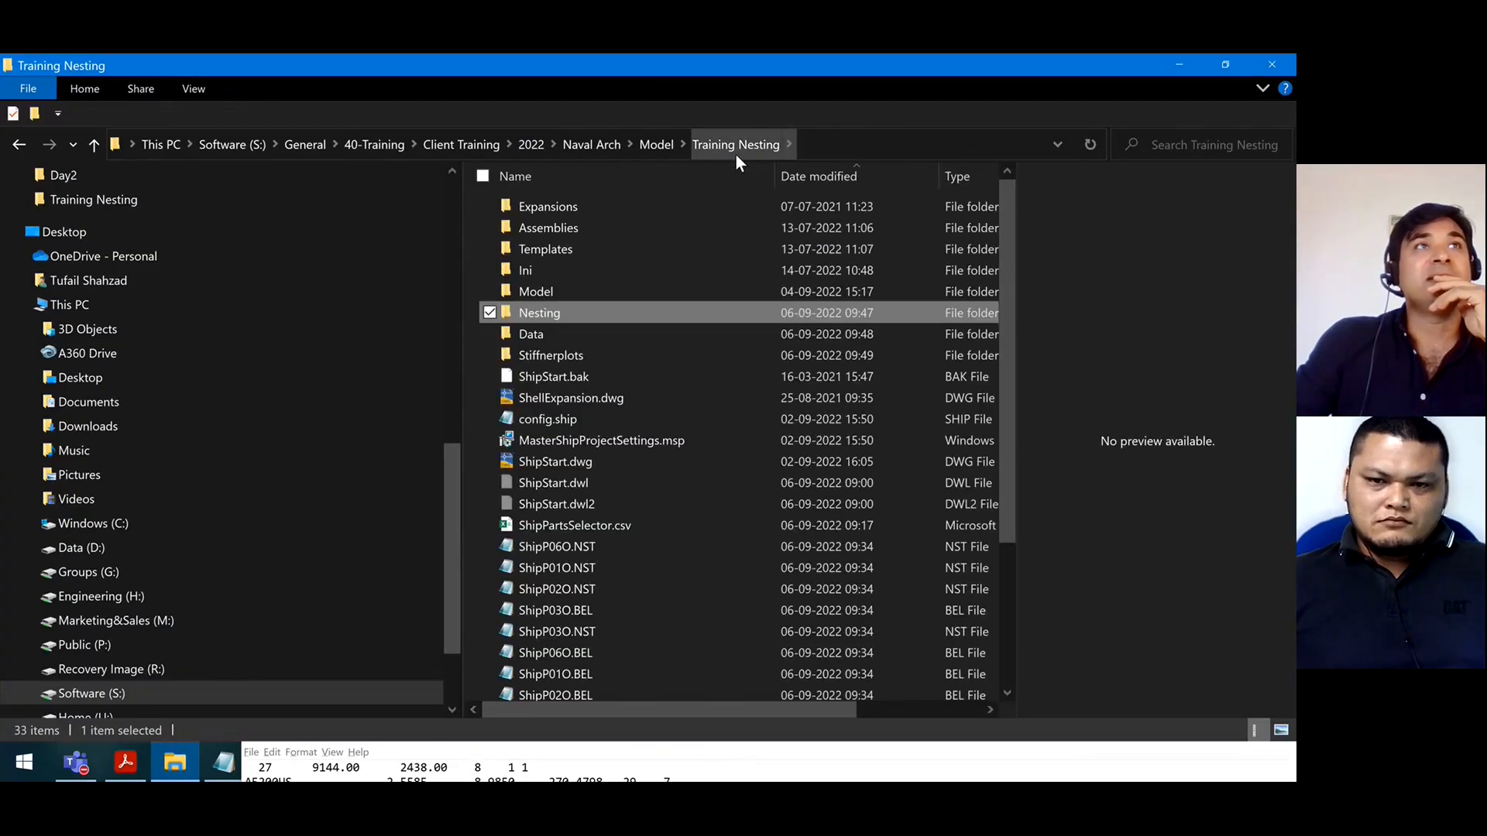
double_click(567, 353)
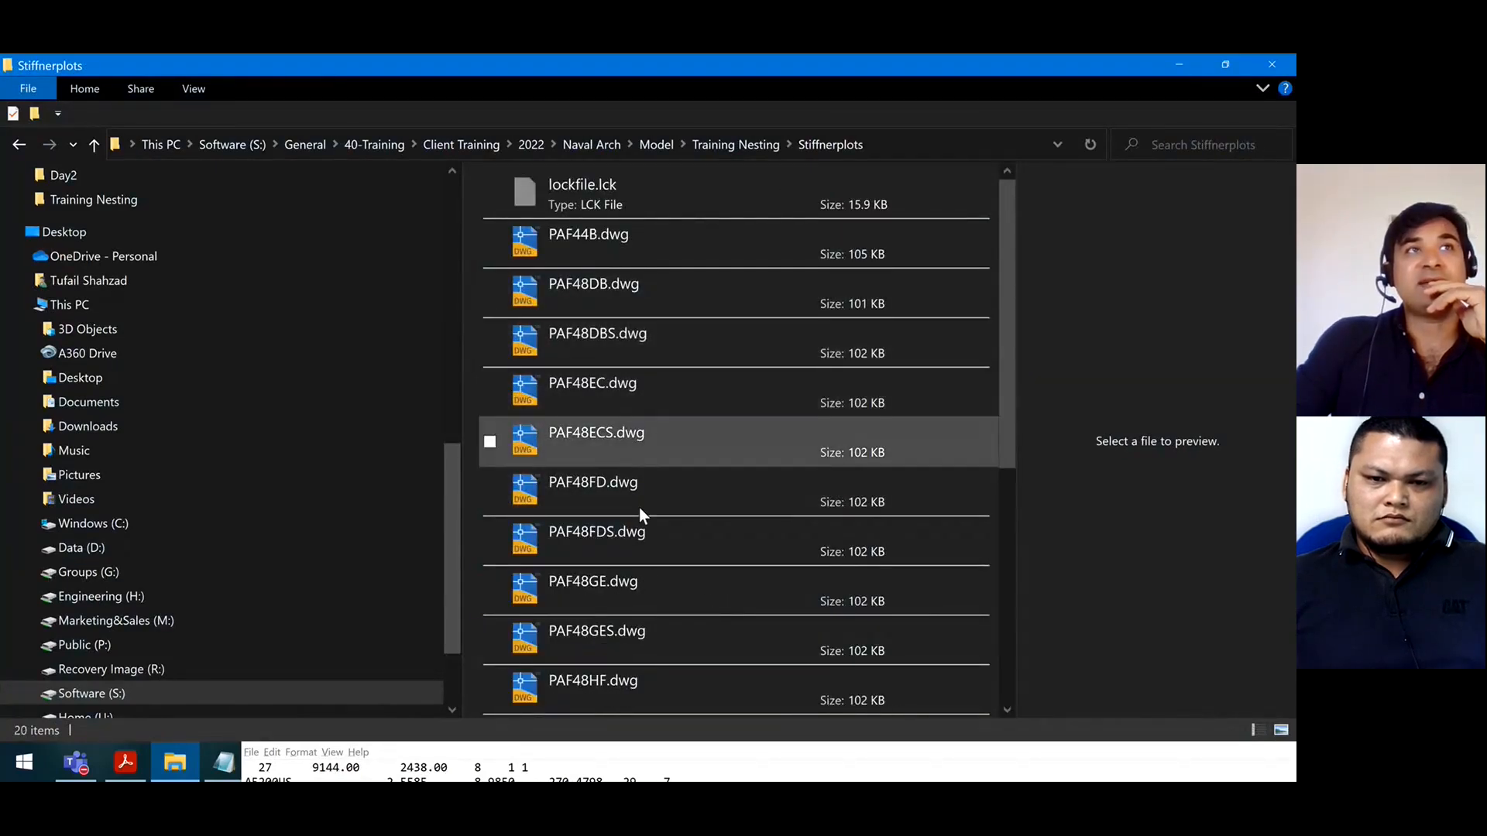
scroll(639, 508, down, 5)
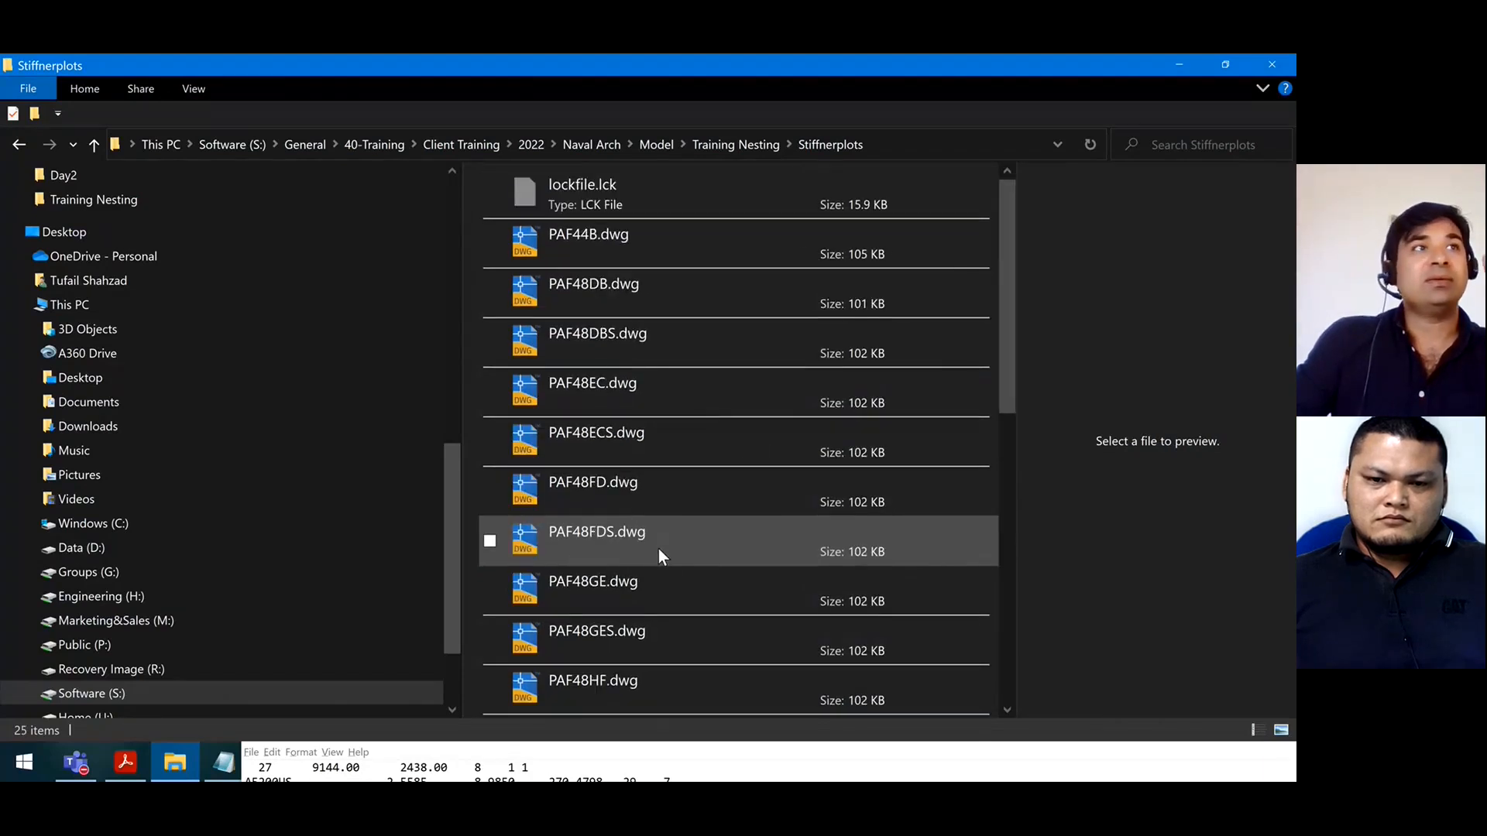
Clear the Notepad text window off the taskbar and look through the generated stiffener plot drawings
click(301, 751)
click(300, 751)
drag(602, 733, 320, 227)
click(1148, 226)
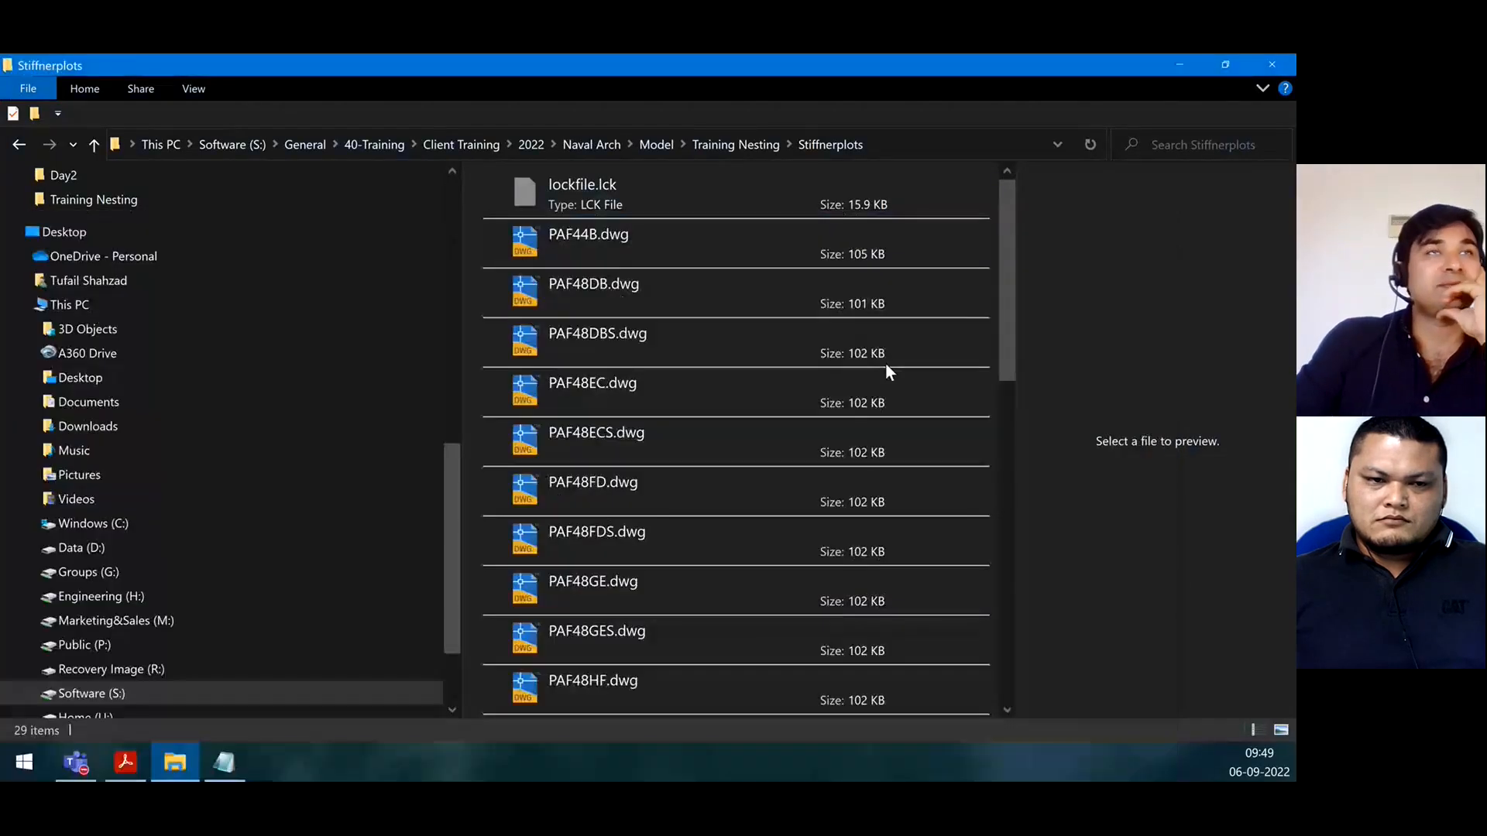
scroll(583, 500, down, 7)
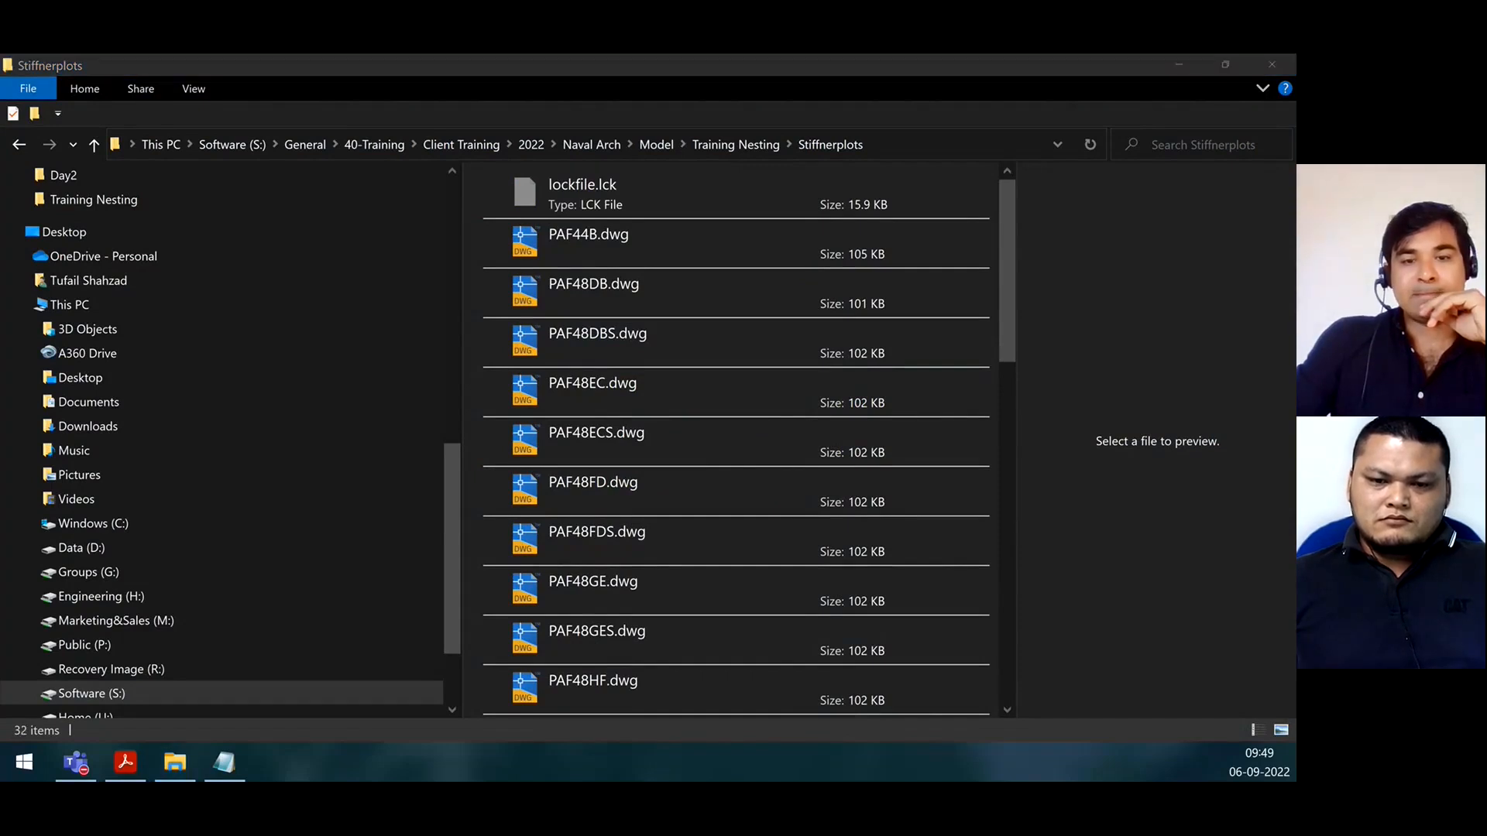
Show the Stiffnerplots folder in File Explorer as small icons and look through the generated stiffener plot drawings
key(alt+Tab)
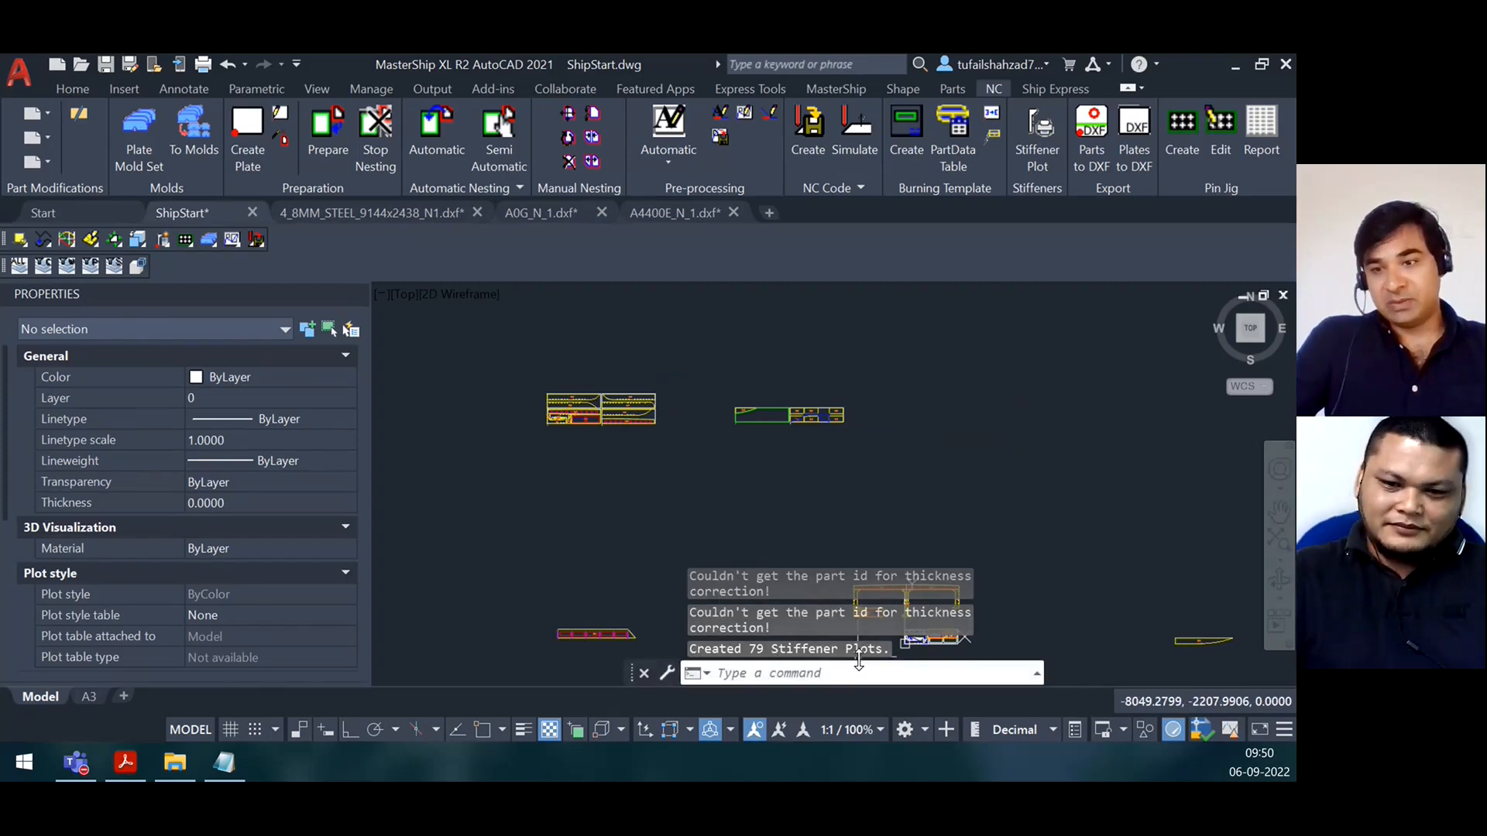
click(175, 763)
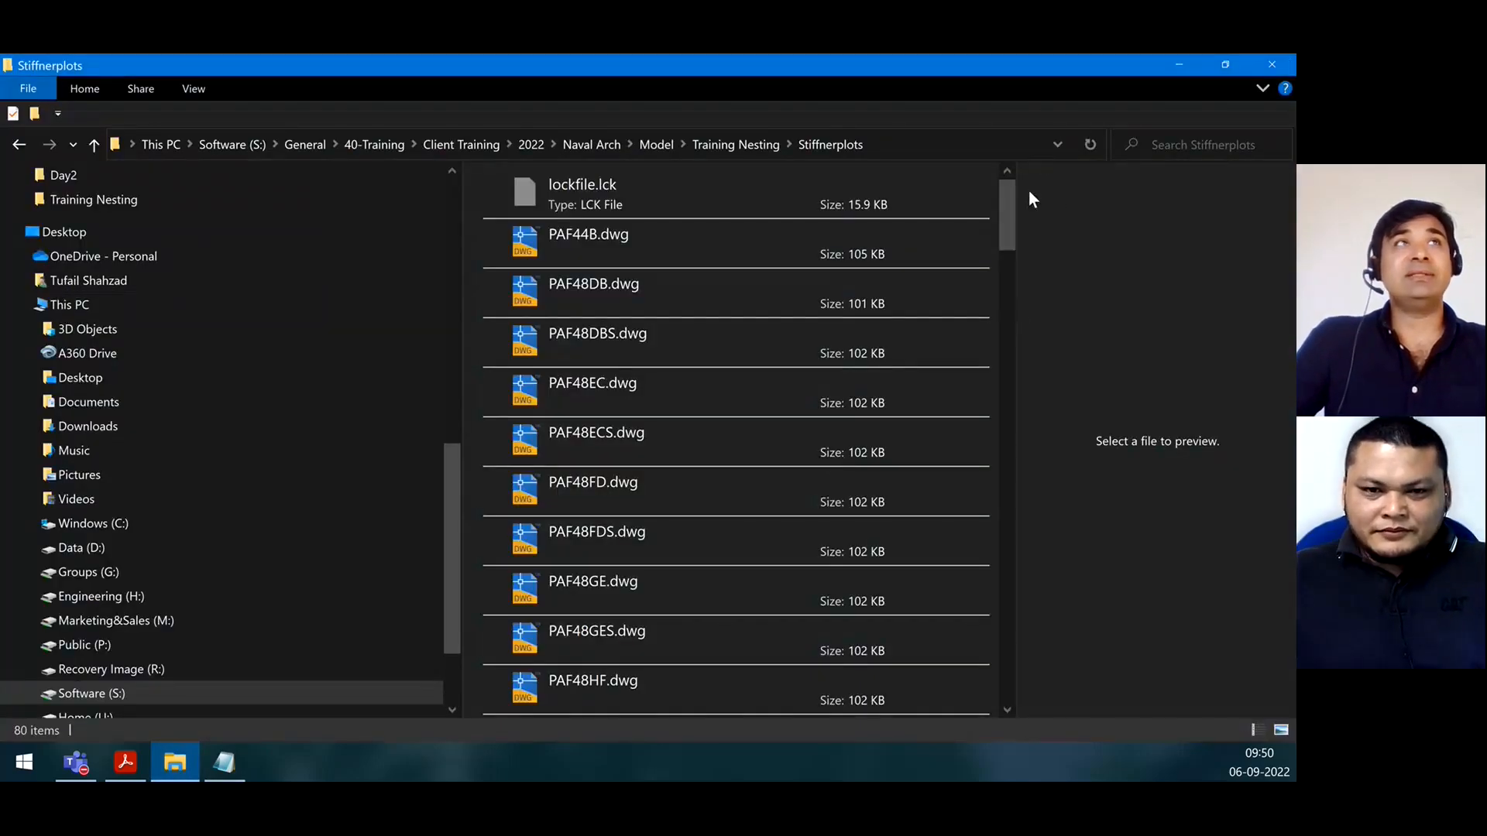
click(184, 86)
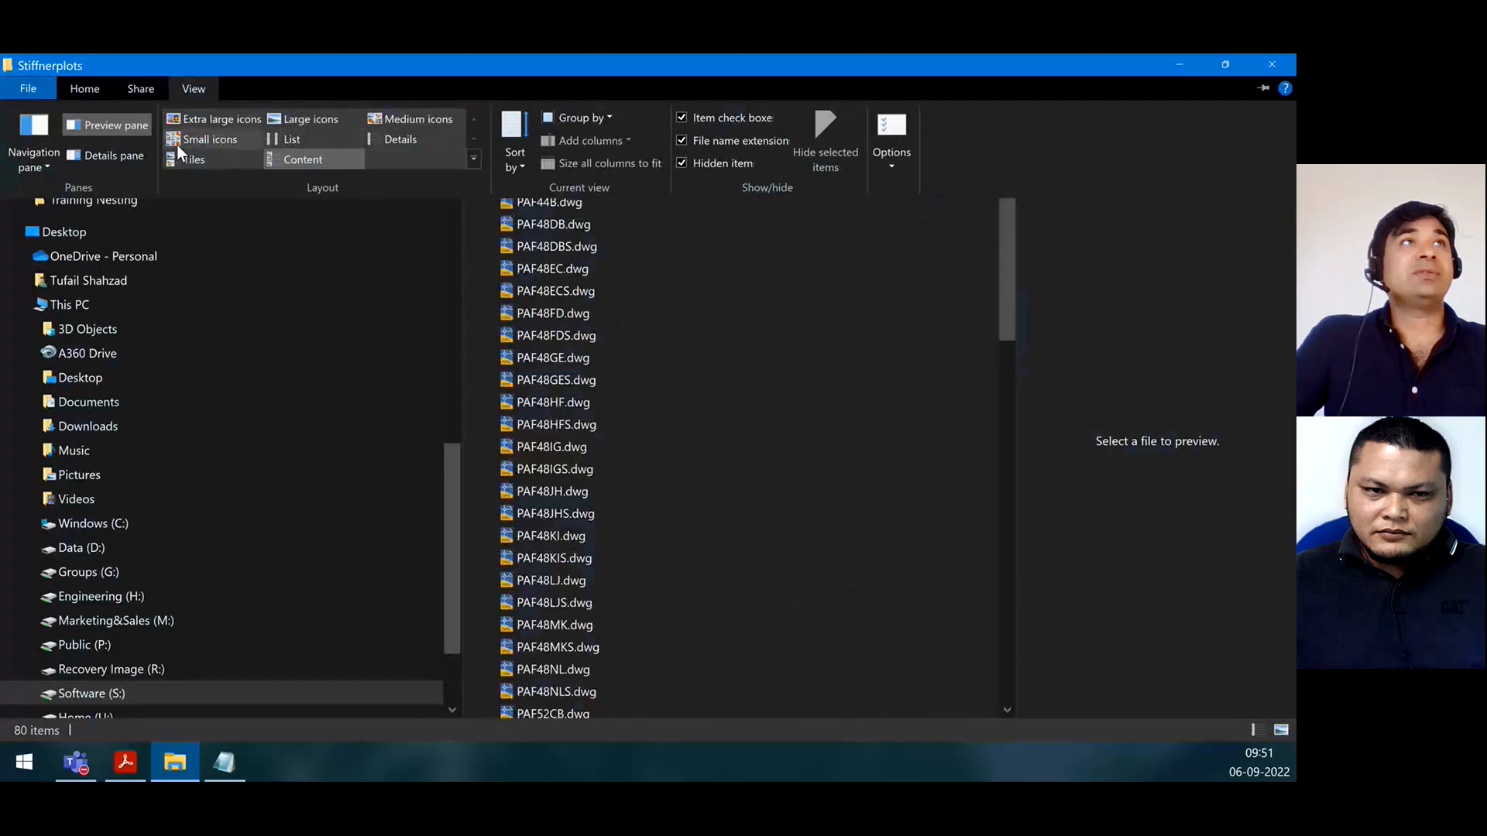
click(195, 132)
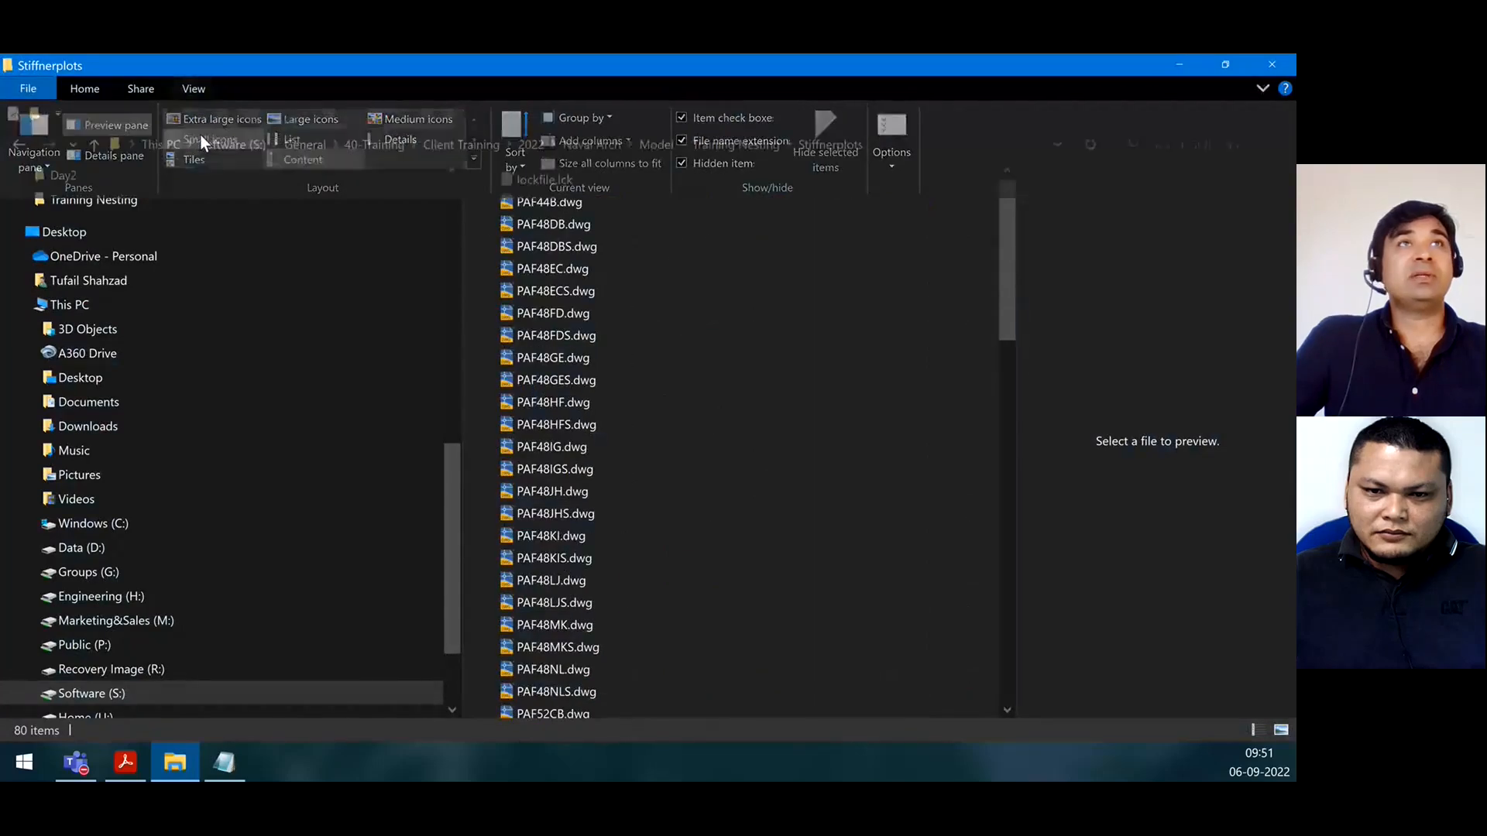
scroll(805, 426, down, 10)
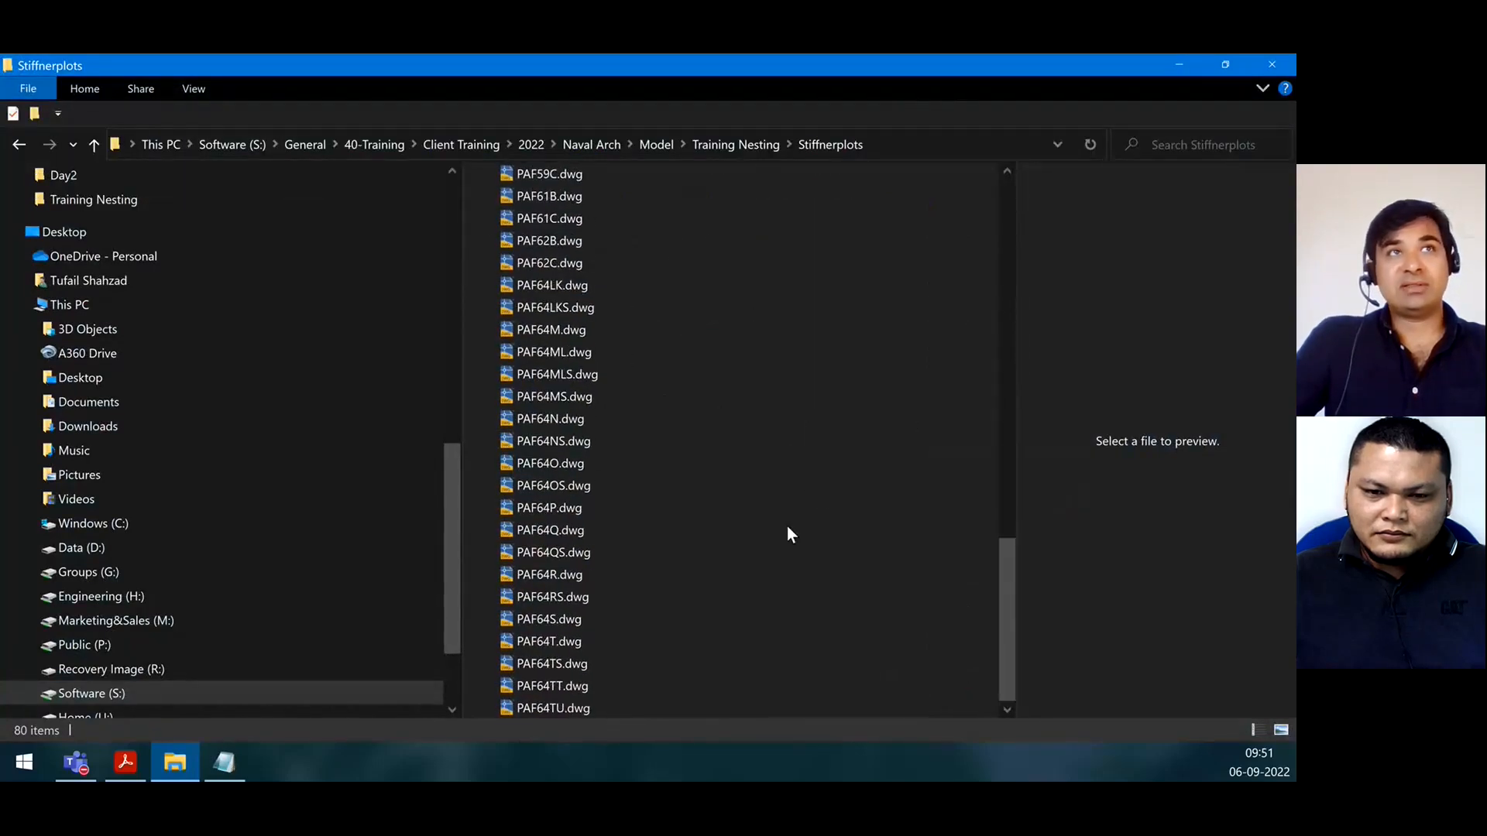
scroll(771, 542, up, 8)
scroll(761, 550, up, 2)
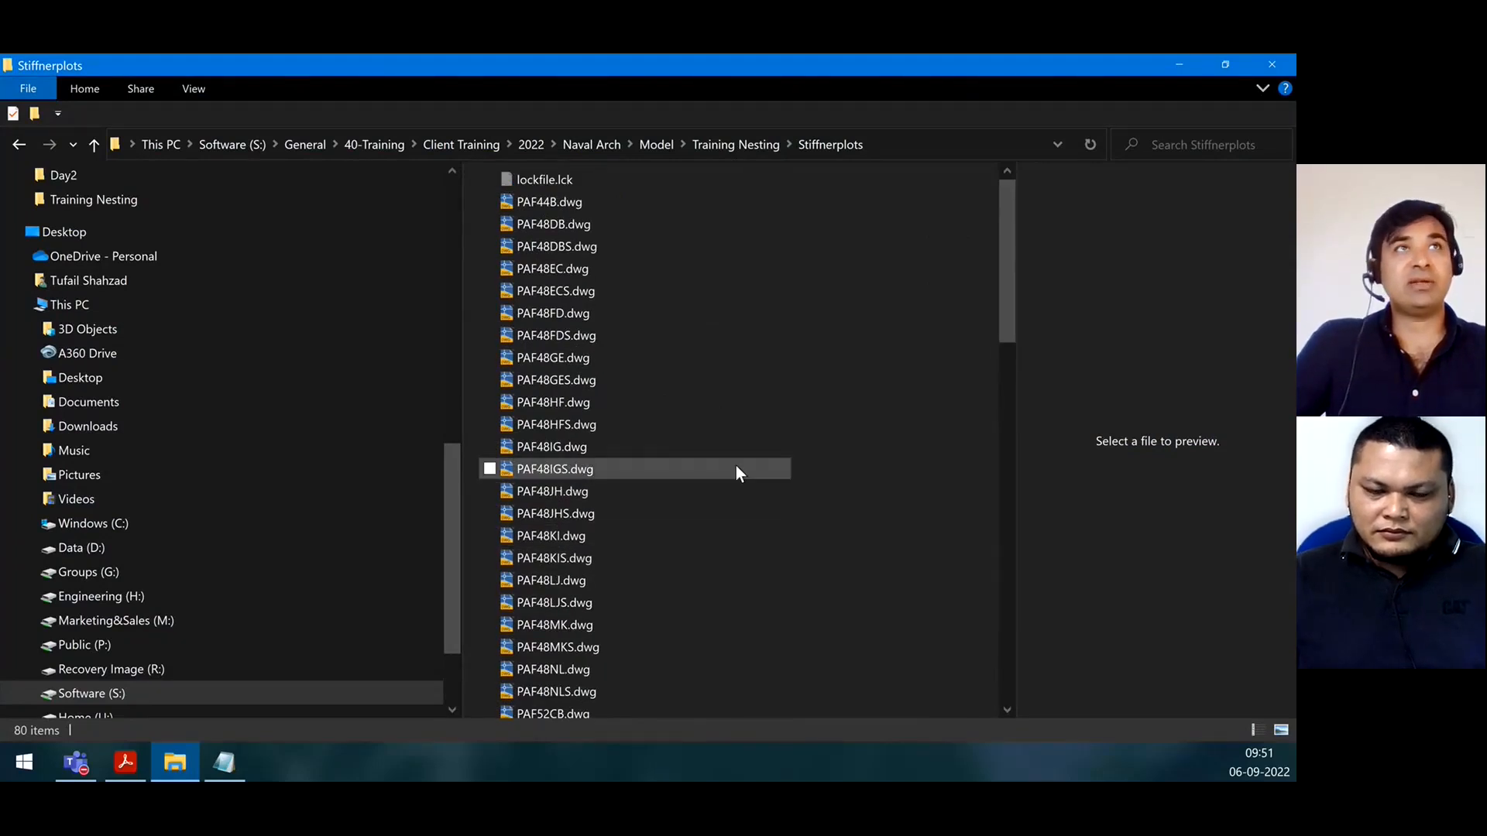
Open PAF48ECS.dwg from the Stiffnerplots folder and examine its stiffener views and the left and right end details
double_click(577, 290)
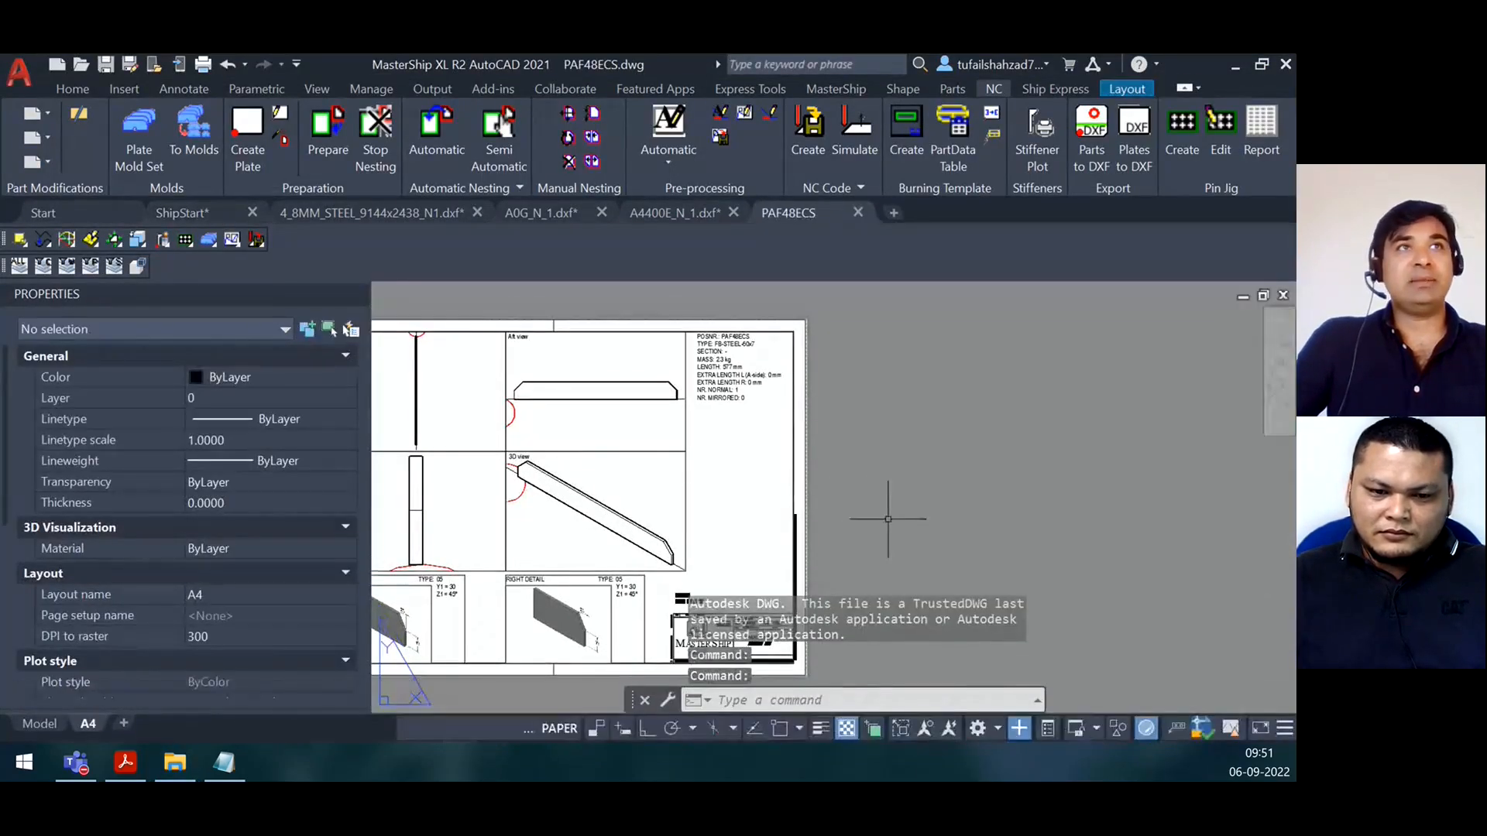
middle_drag(922, 498, 1163, 470)
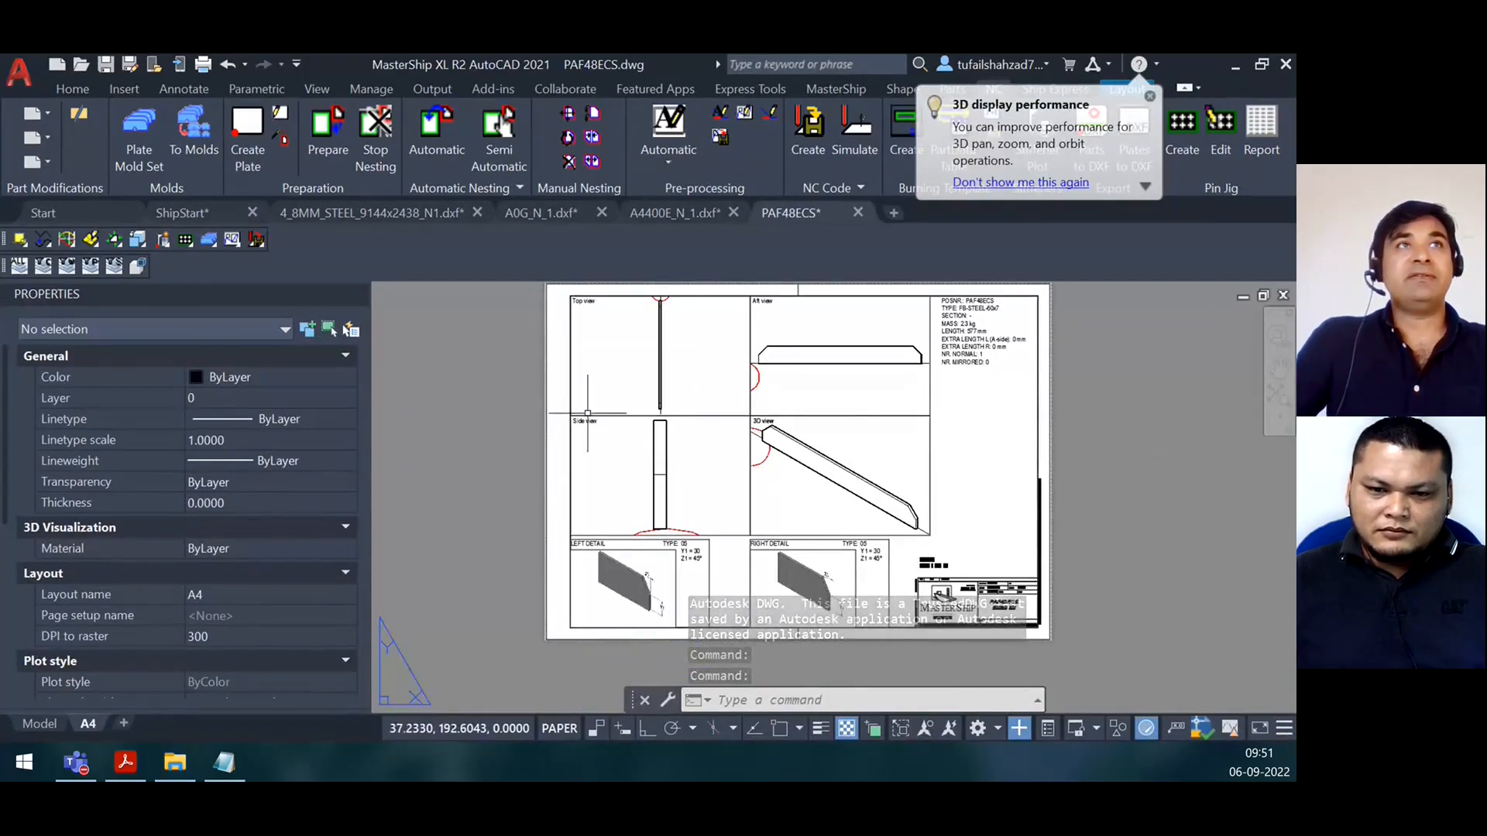
scroll(586, 302, up, 2)
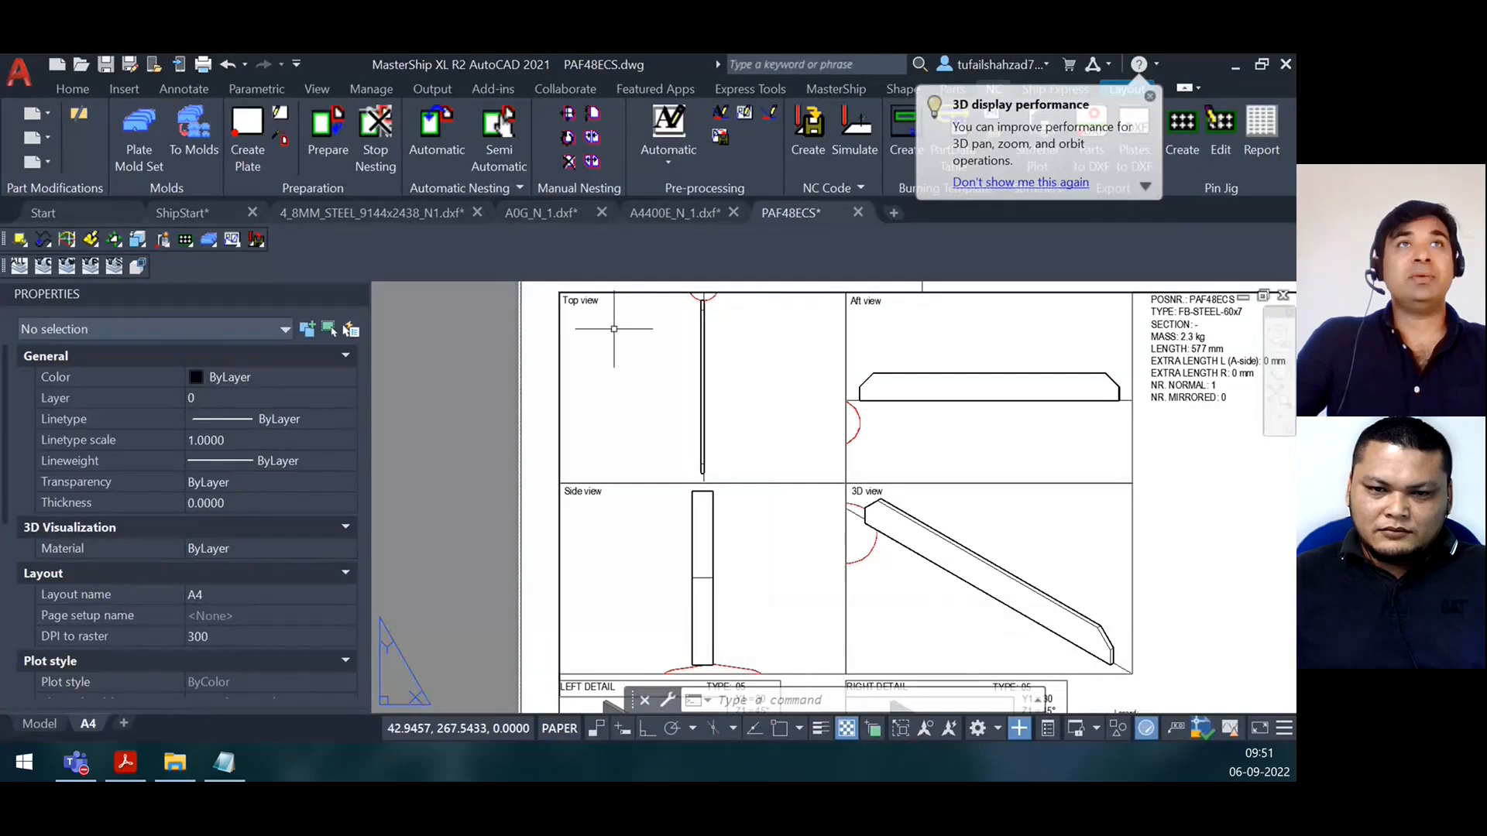
middle_drag(879, 547, 828, 325)
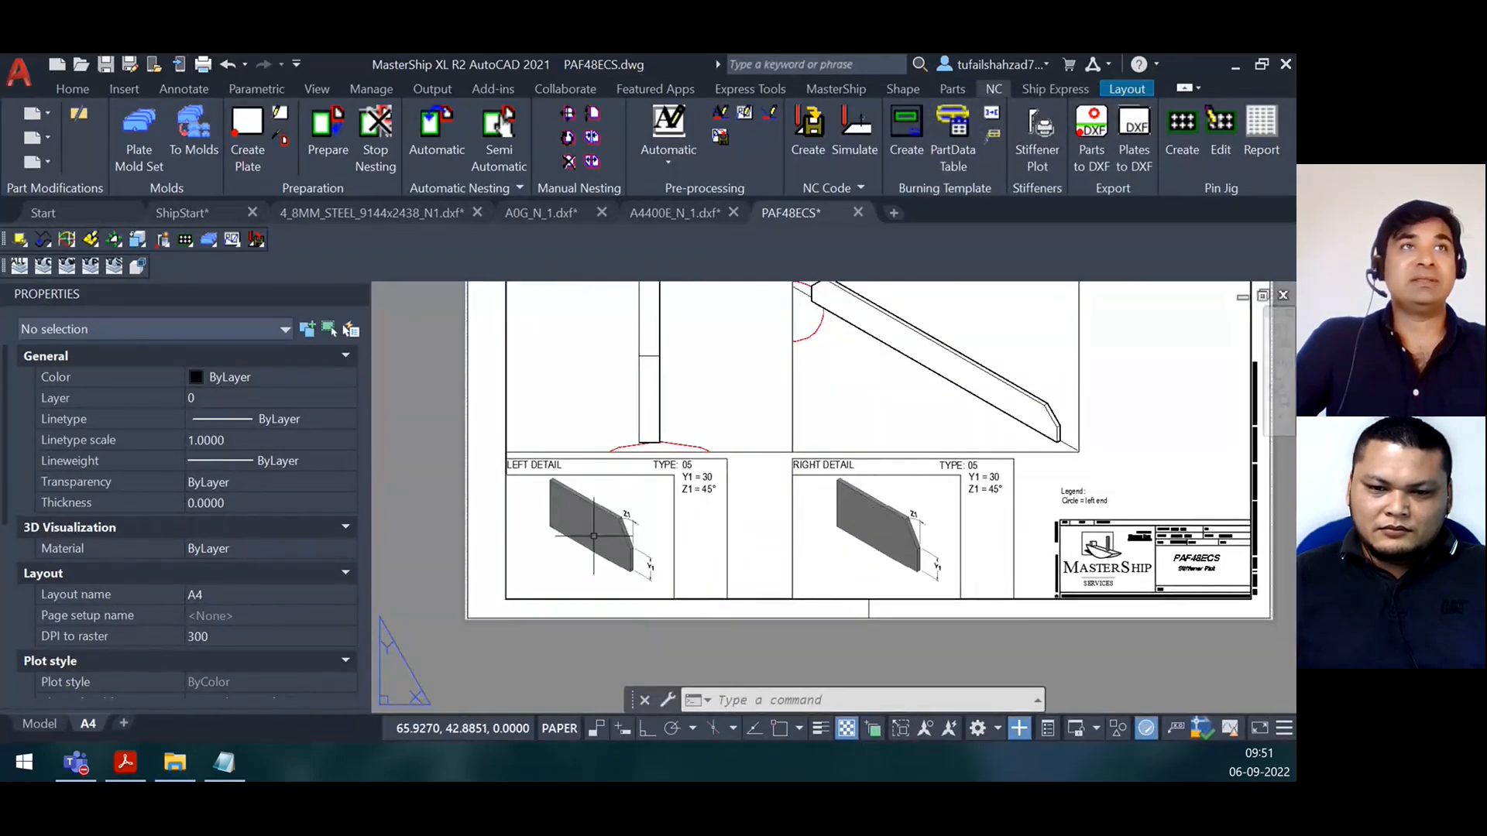
scroll(666, 524, up, 5)
scroll(662, 526, down, 3)
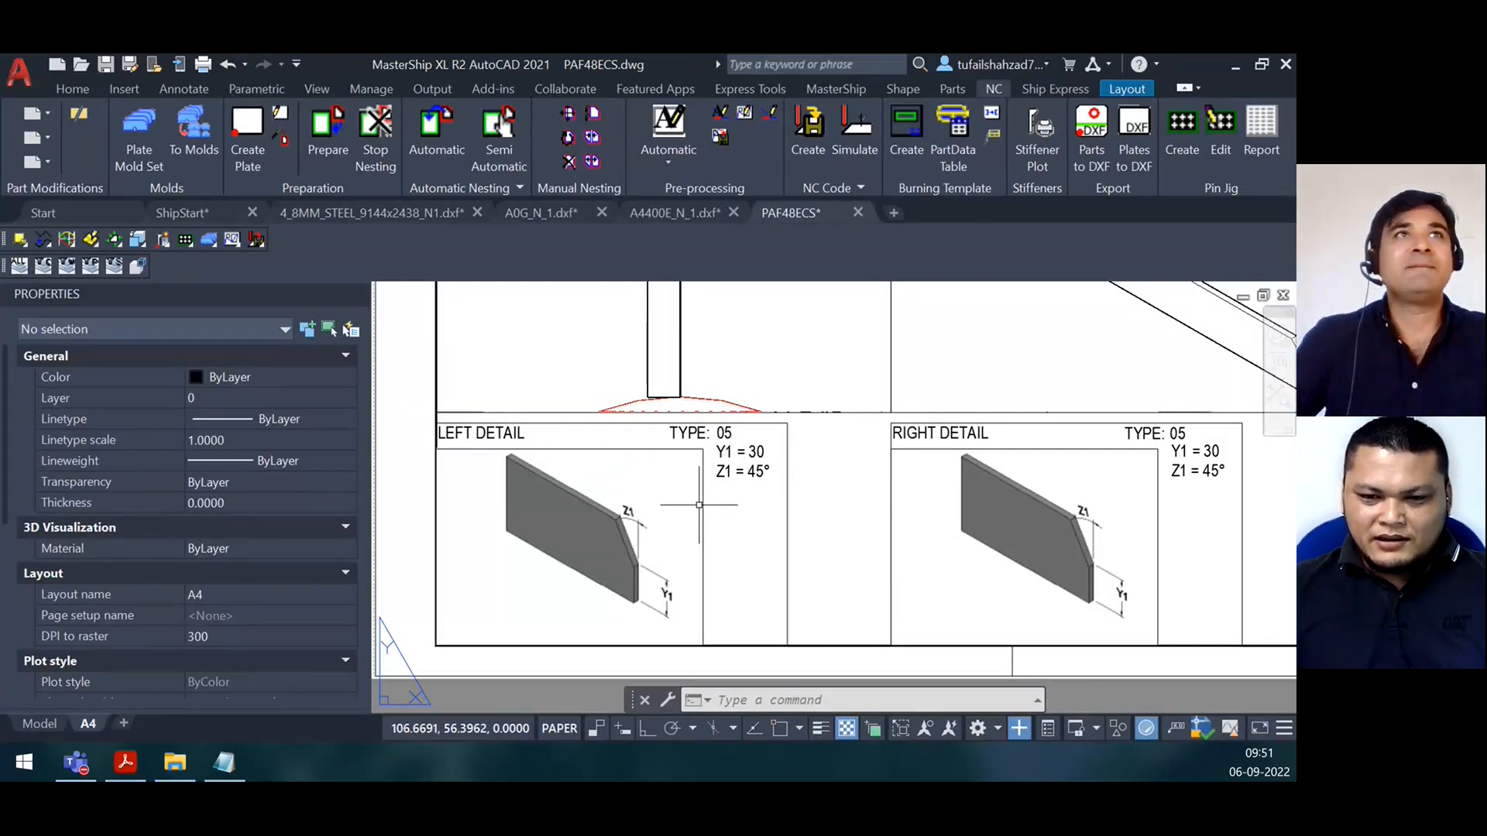
scroll(597, 476, down, 4)
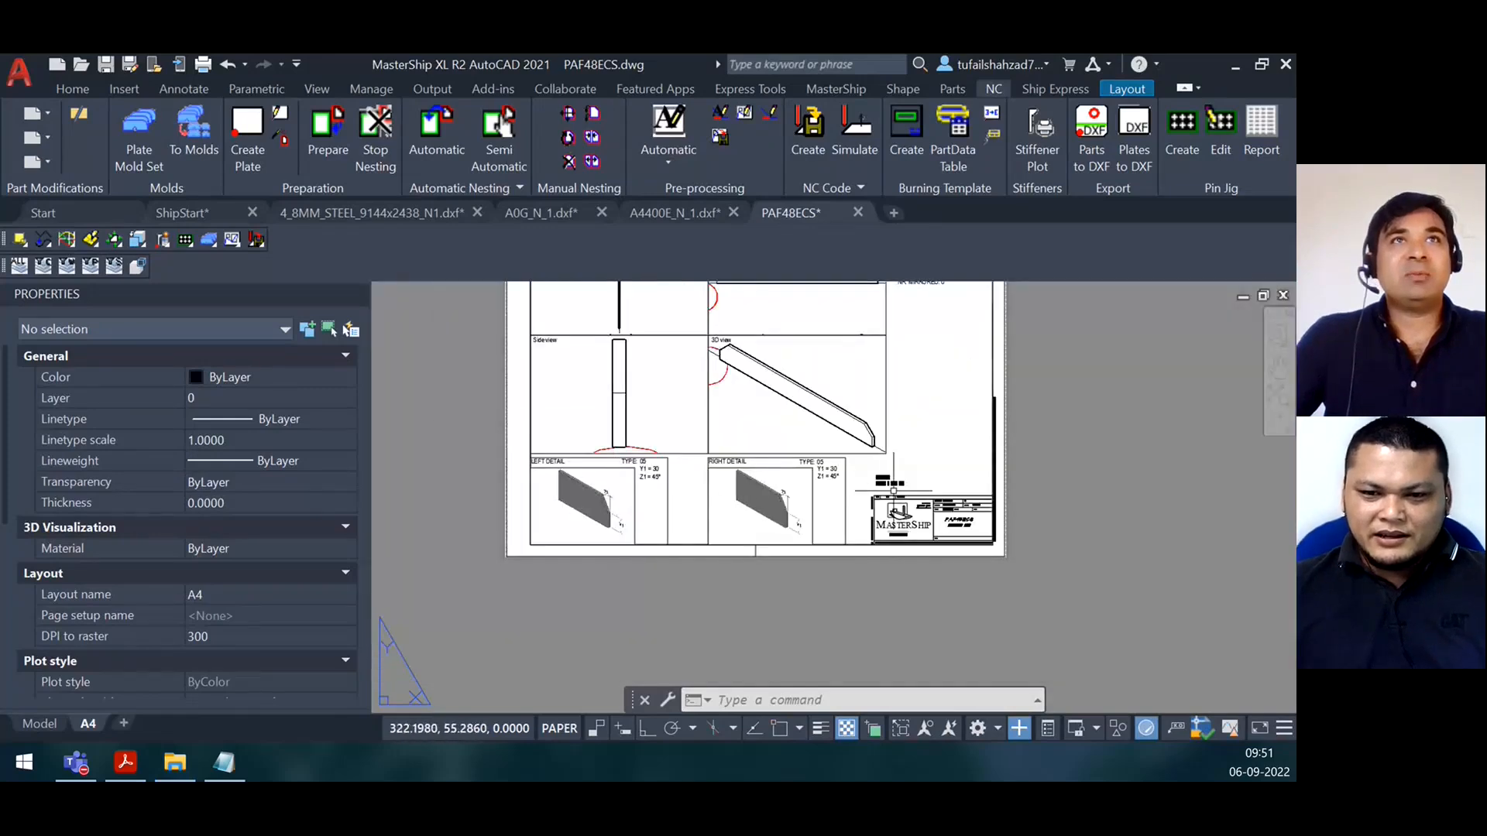
Examine the customer, project, date and drawn-by fields in the title block of the PAF48ECS stiffener plot
scroll(892, 490, up, 5)
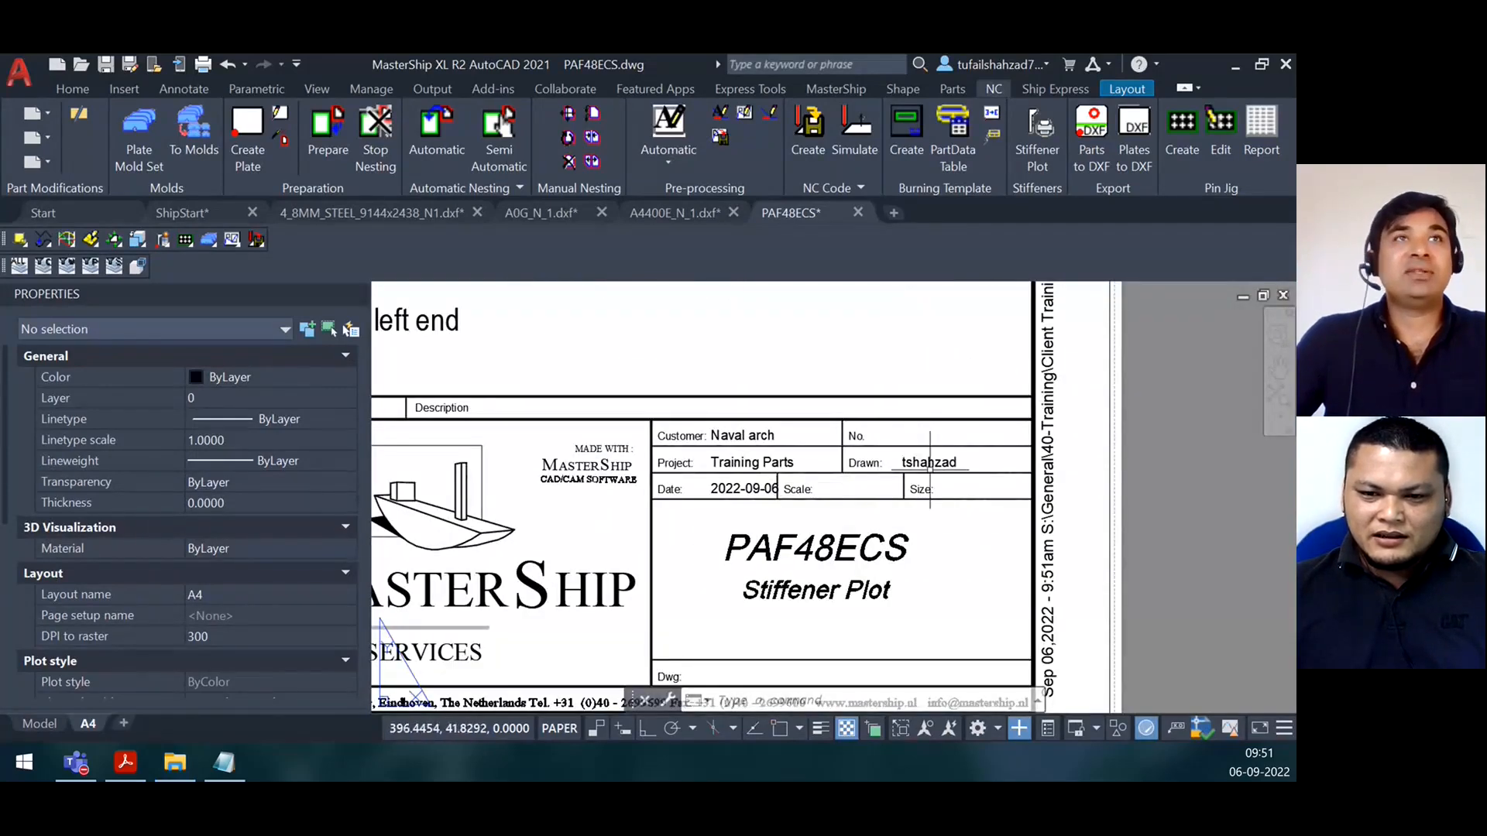
scroll(890, 455, up, 2)
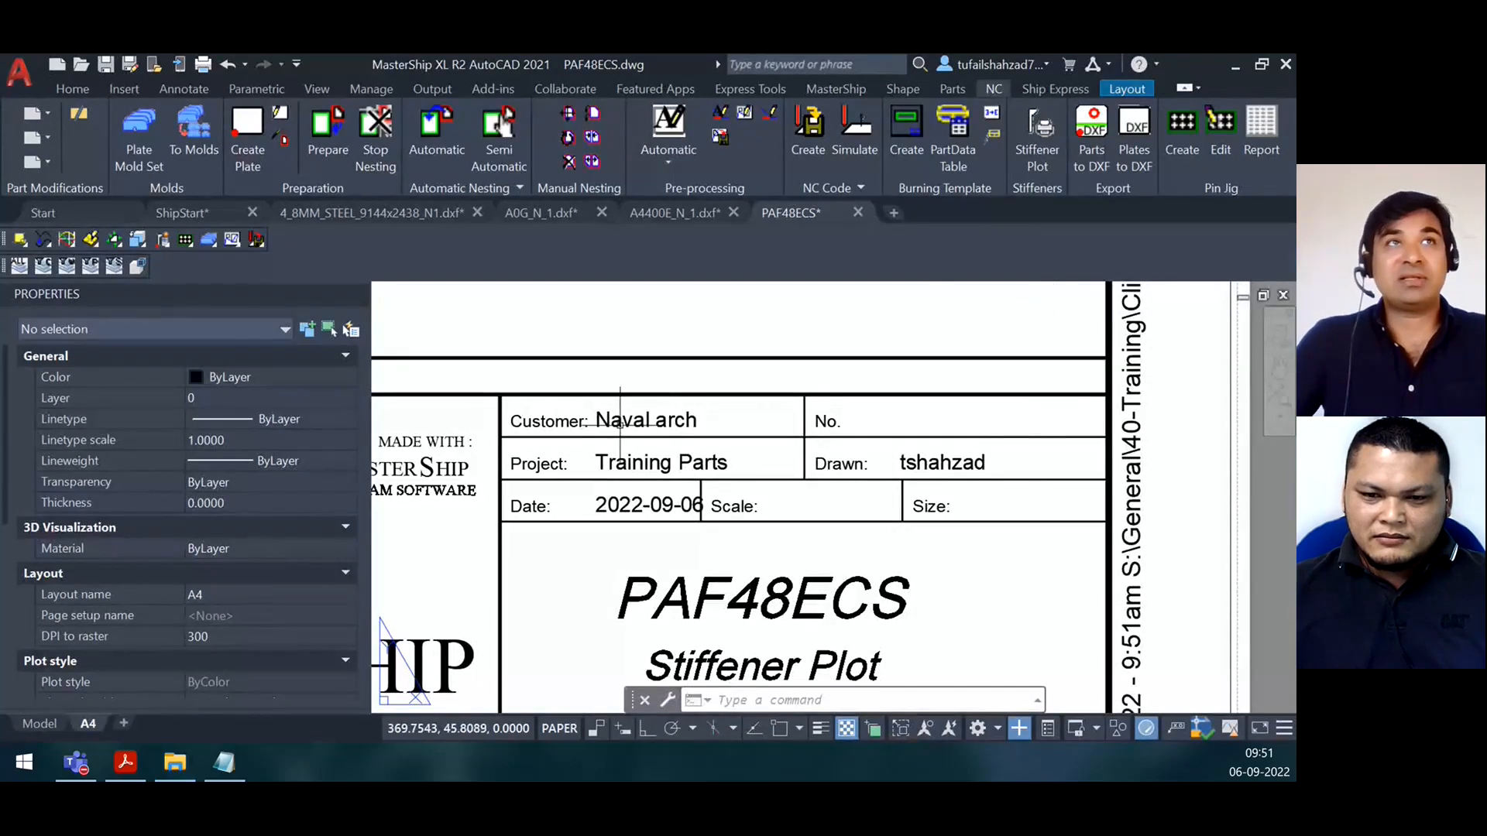
scroll(620, 422, down, 2)
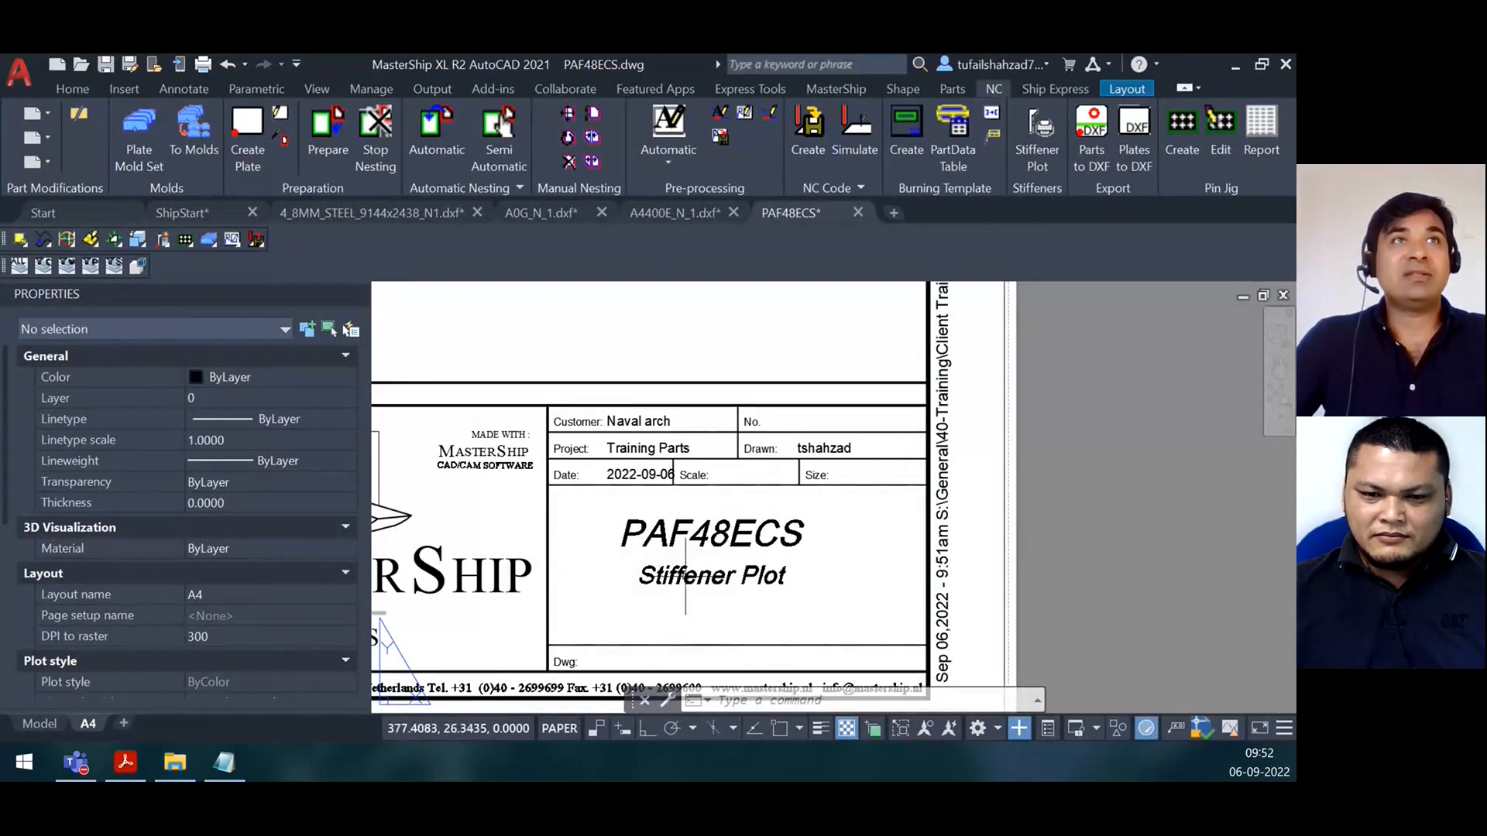
scroll(685, 581, down, 2)
scroll(565, 624, up, 2)
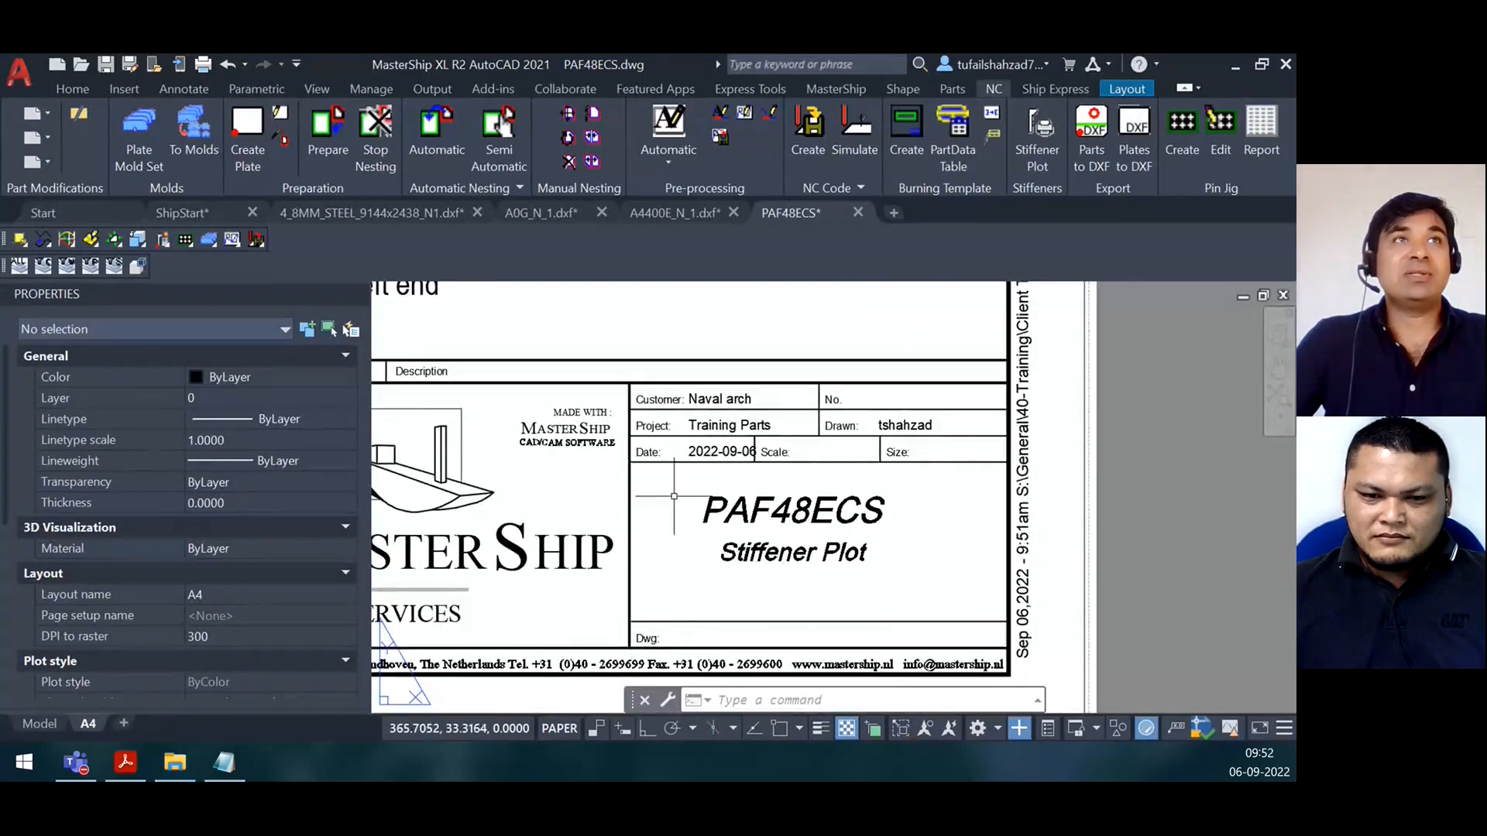
scroll(674, 496, down, 2)
scroll(746, 356, up, 3)
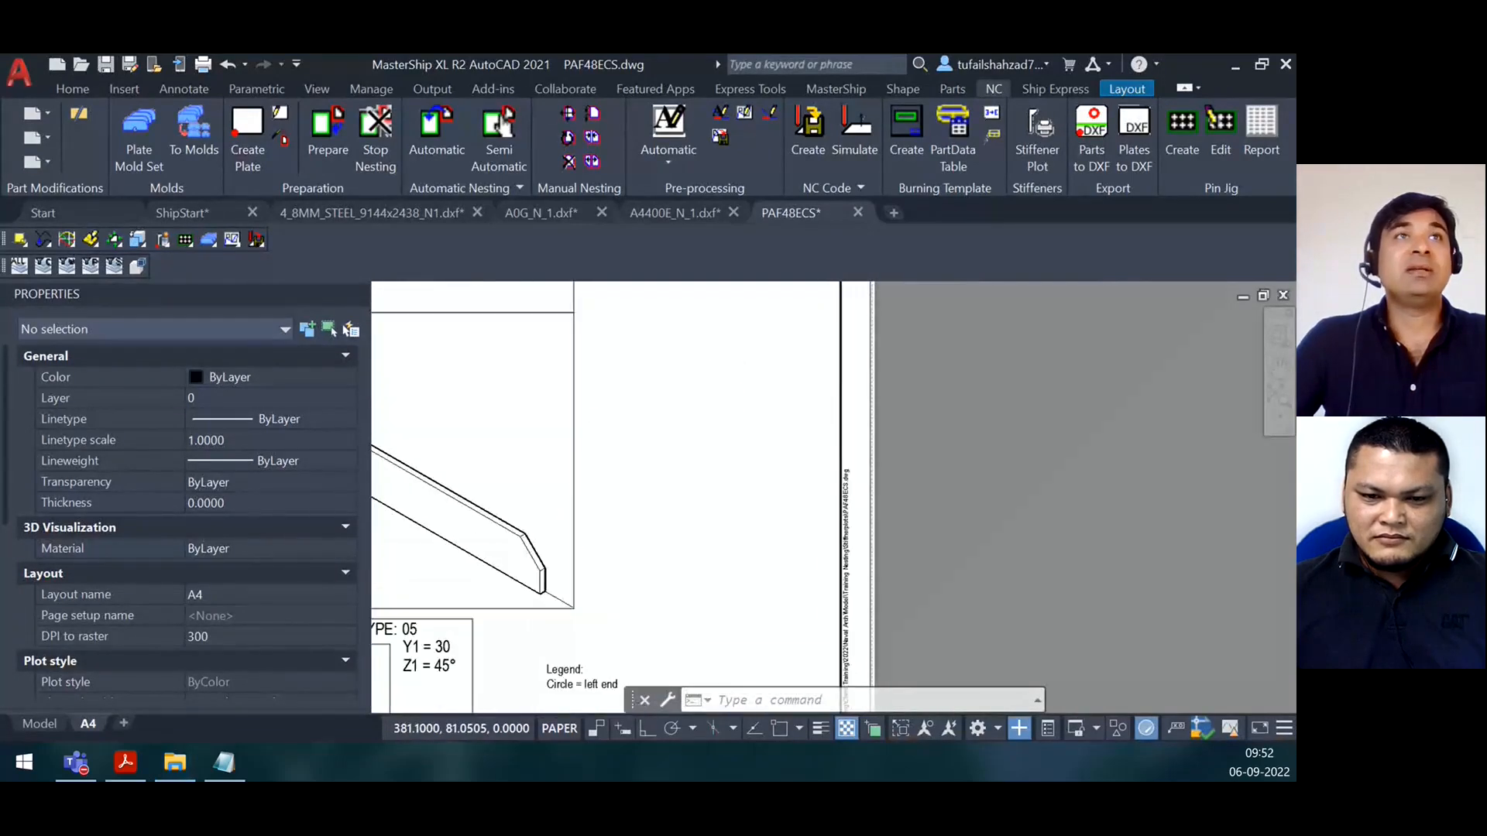
Read the stiffener's part data on the sheet, including type, mass, length and quantities, and the legend above the title block
scroll(786, 591, down, 2)
scroll(836, 411, up, 2)
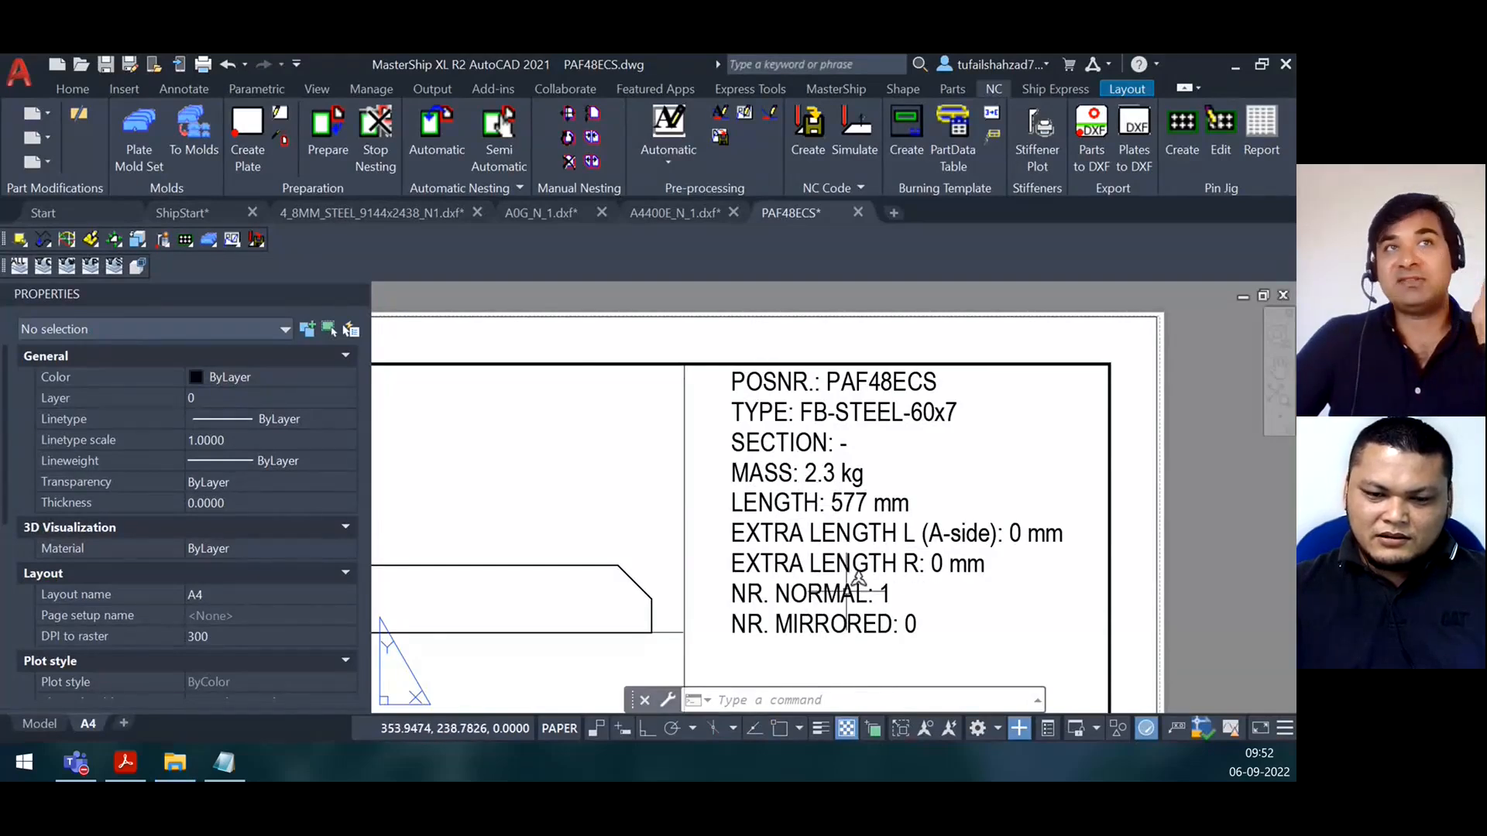
scroll(862, 604, down, 3)
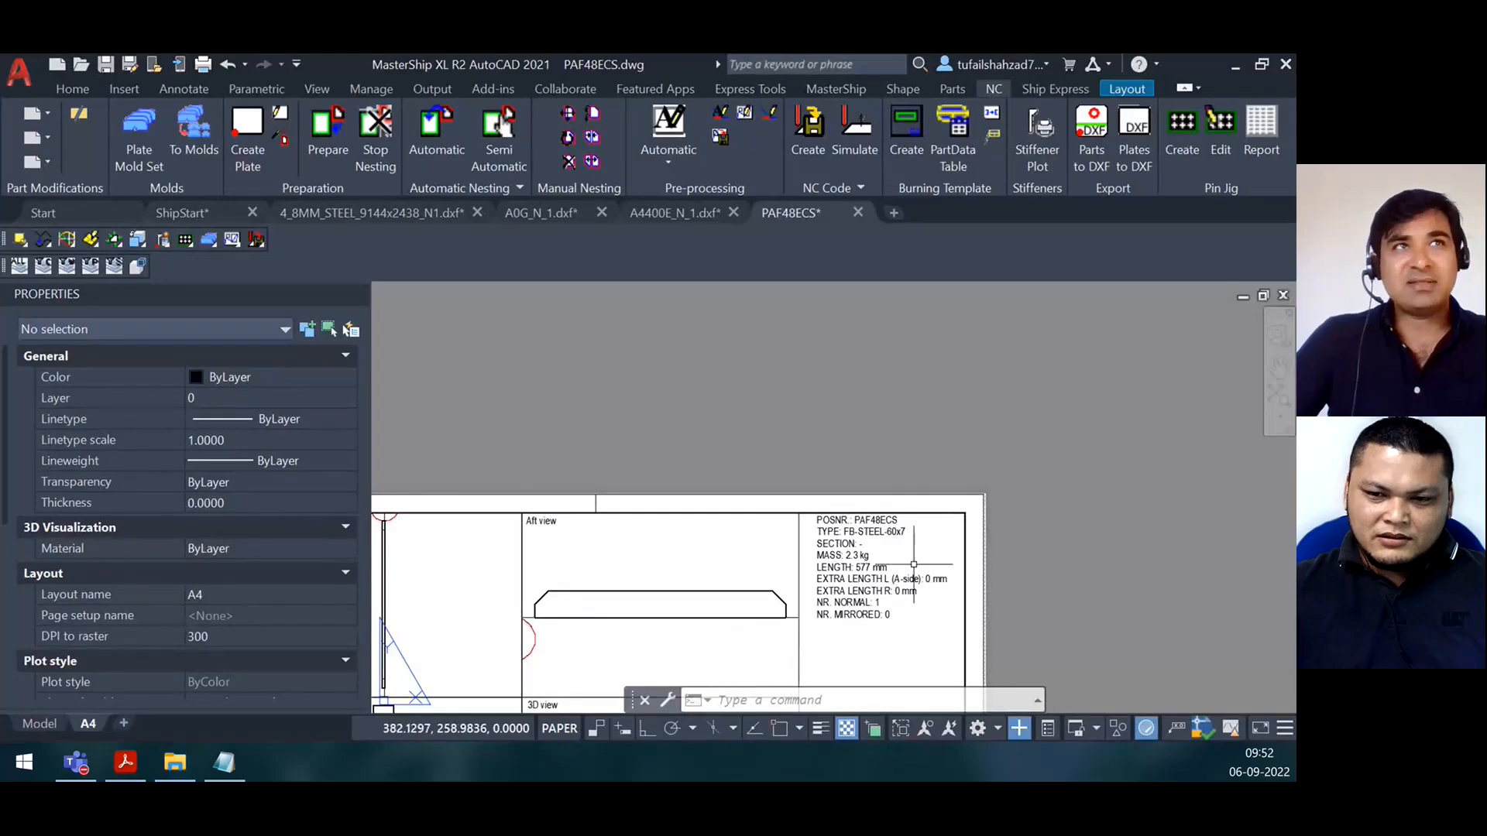
scroll(914, 566, up, 2)
scroll(1030, 492, down, 2)
scroll(1030, 493, down, 1)
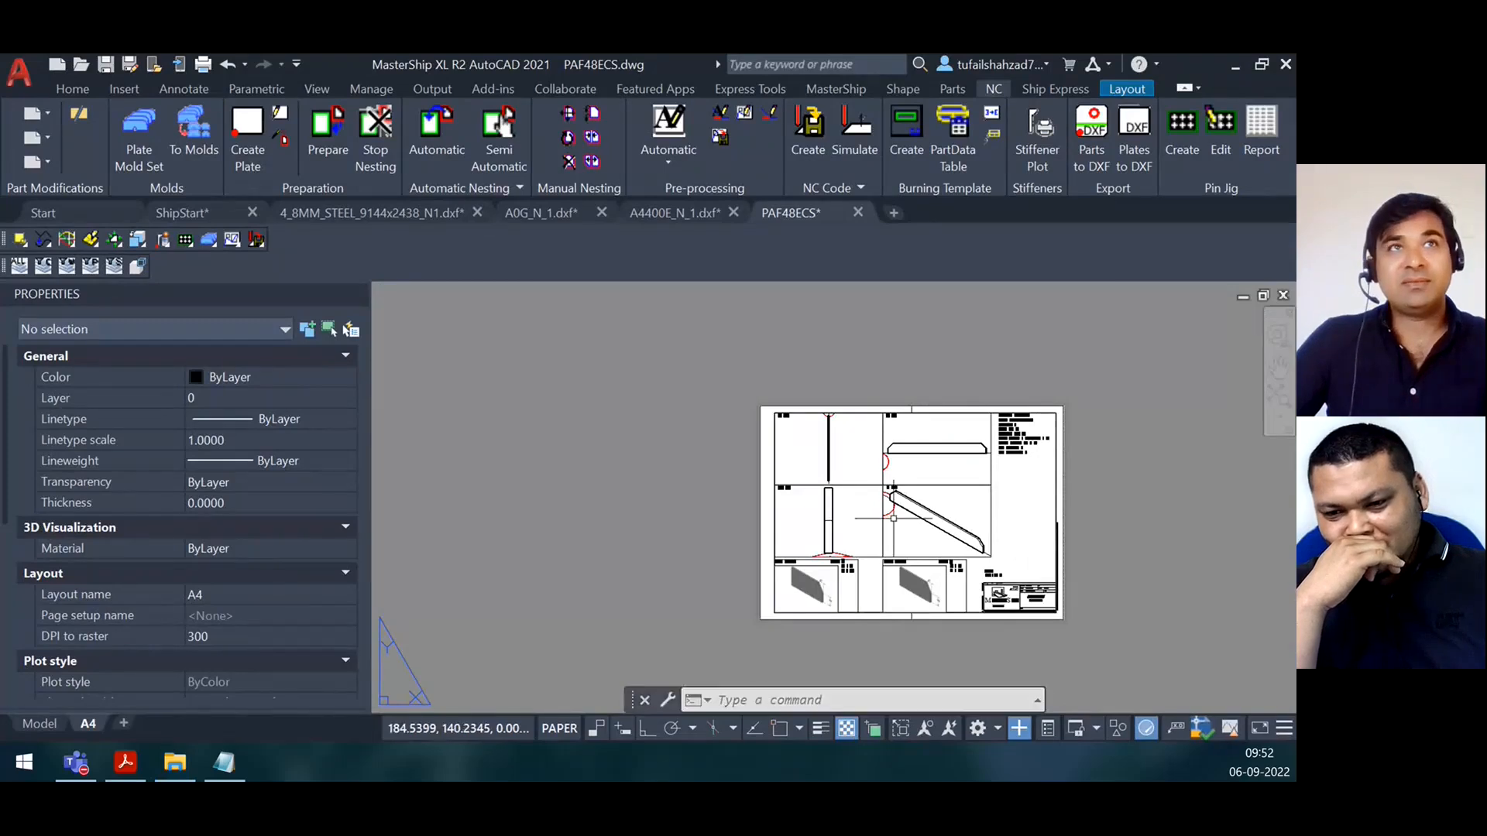
scroll(852, 562, up, 4)
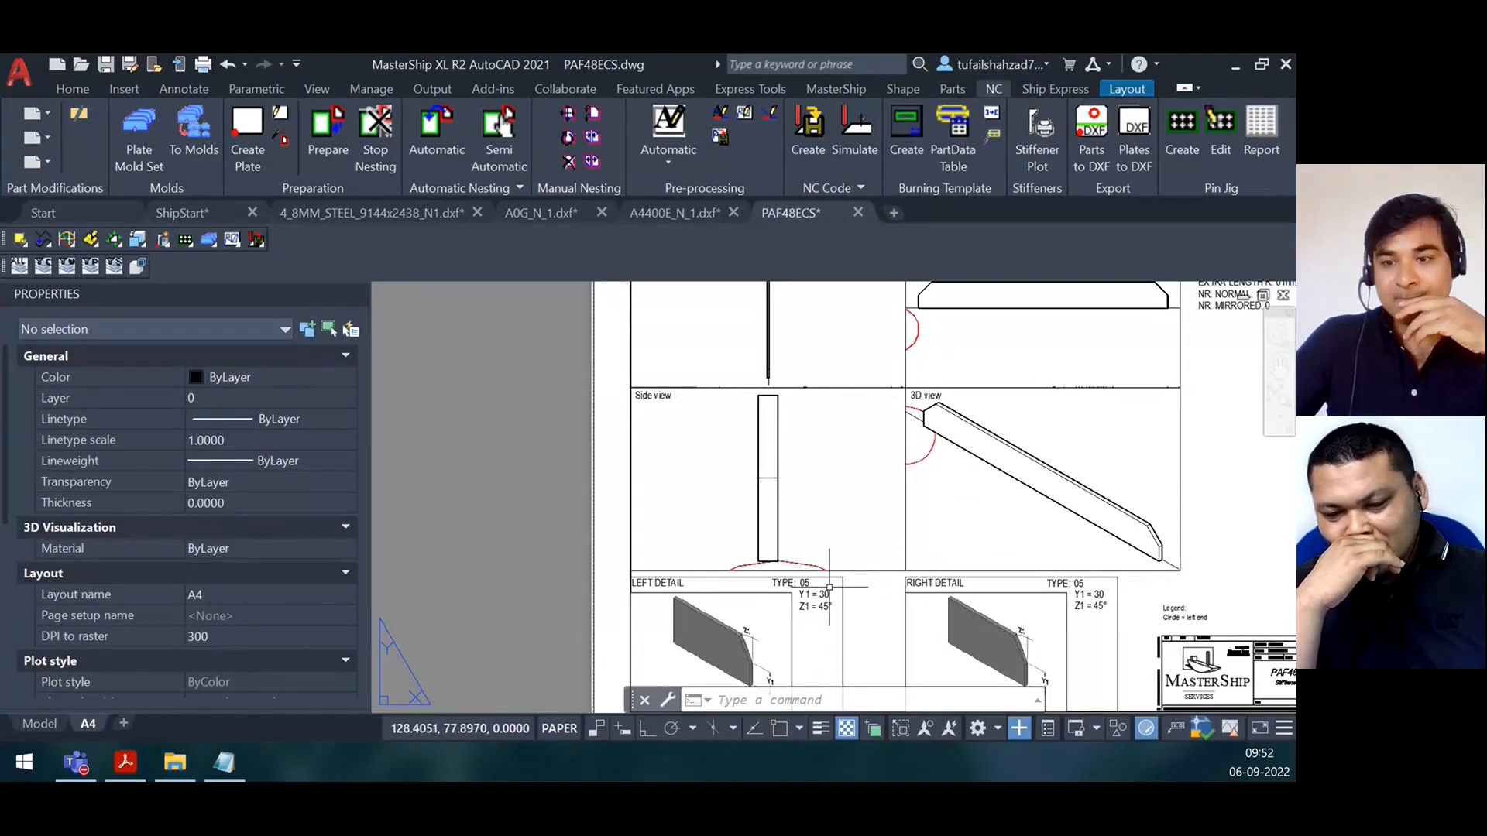
middle_drag(1238, 642, 957, 497)
scroll(922, 523, up, 4)
scroll(926, 526, up, 2)
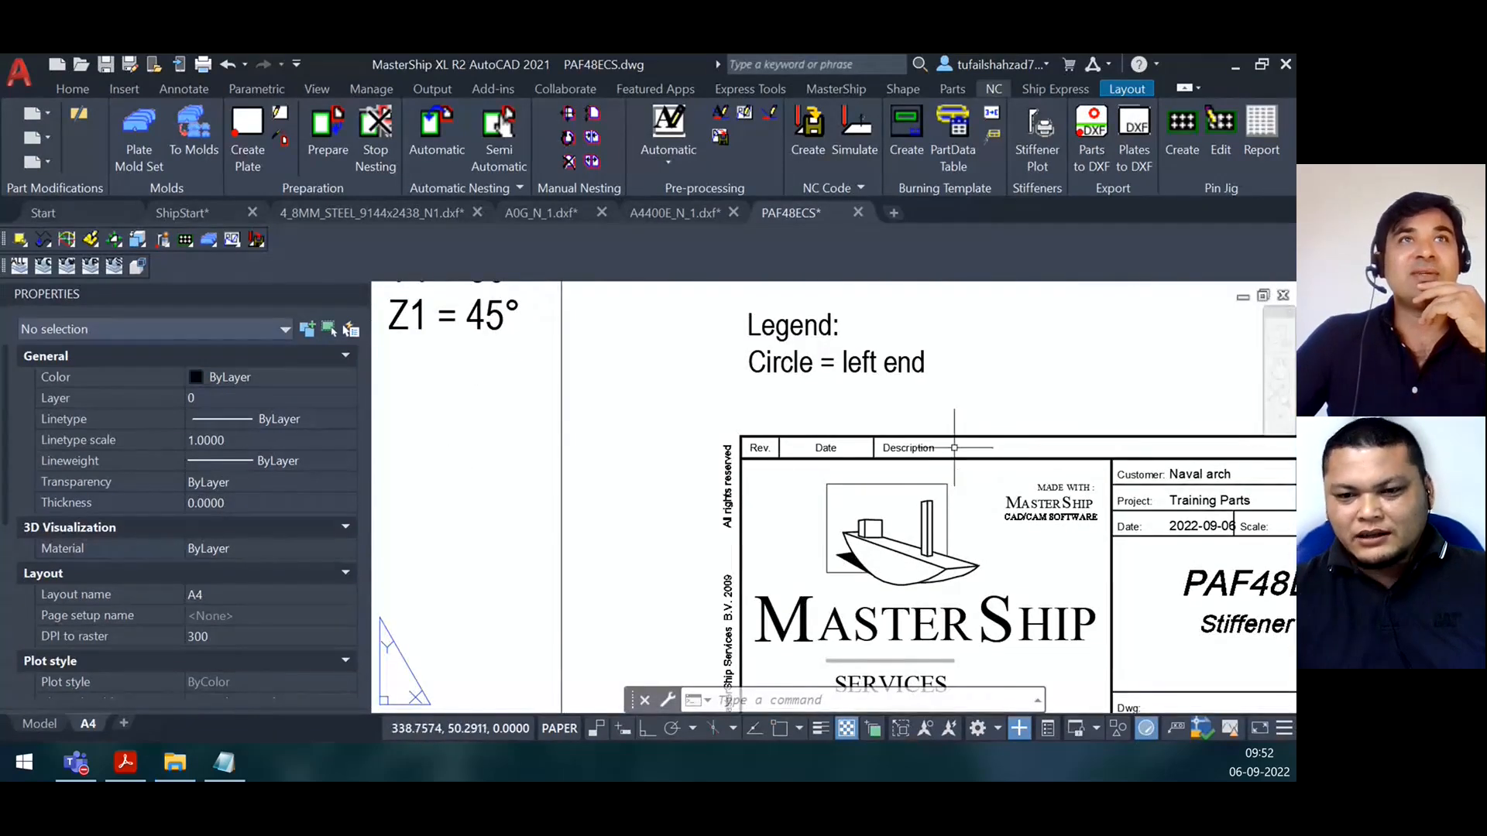
Try to open the MasterShip title block for attribute editing directly on the A4 layout
click(946, 458)
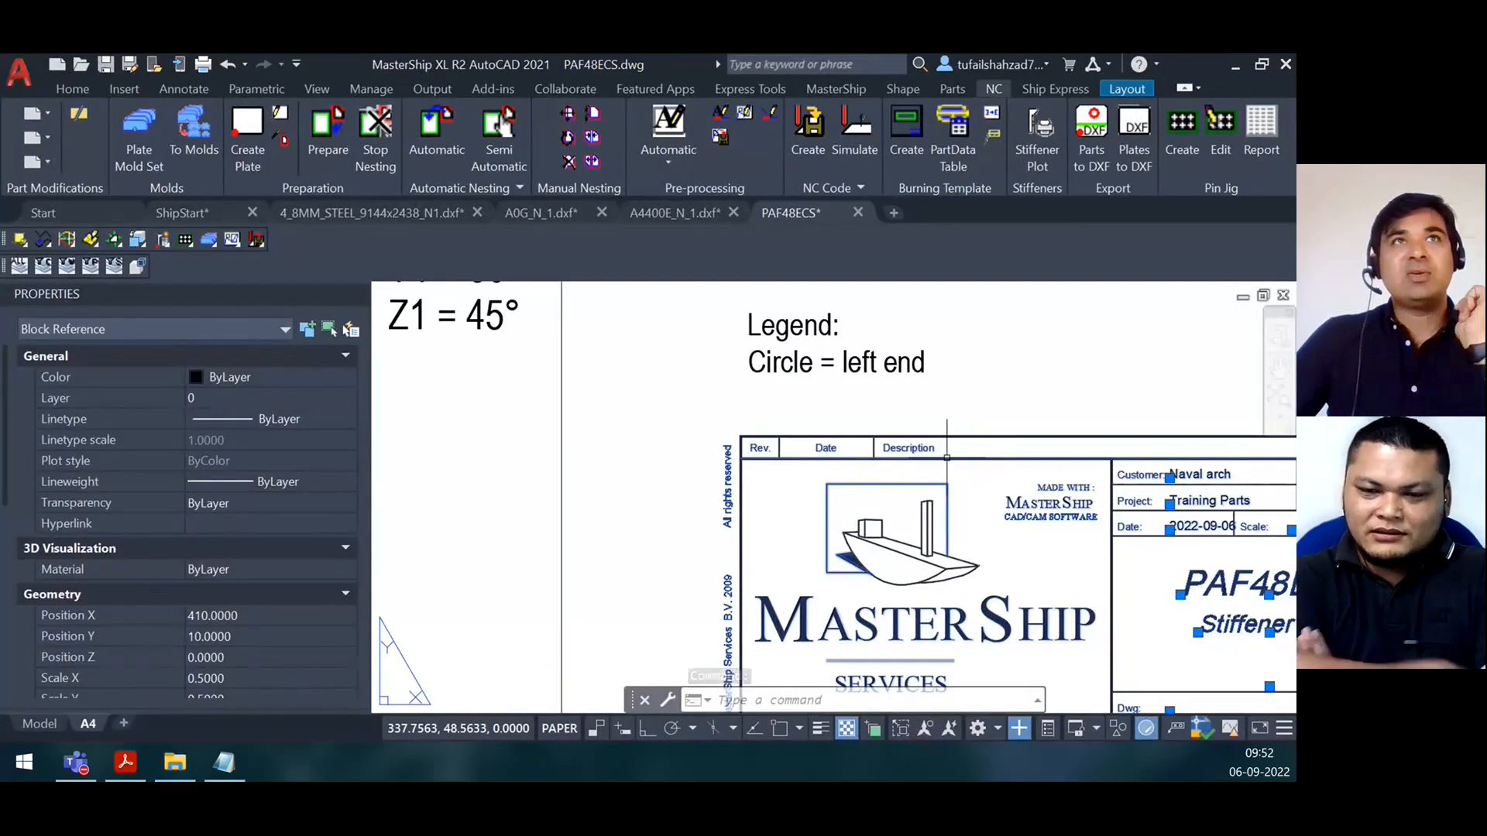
key(Escape)
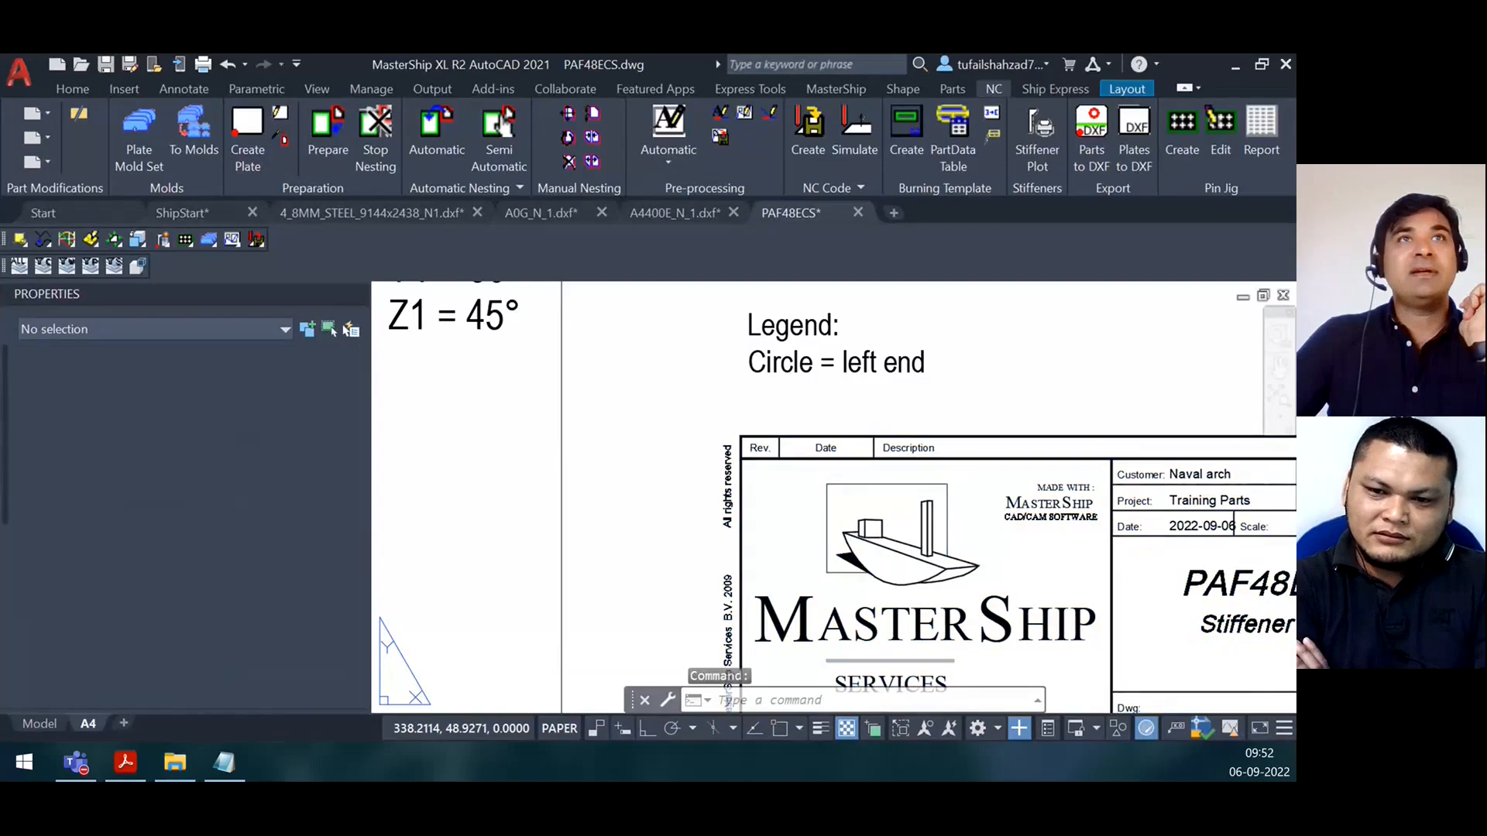
double_click(945, 461)
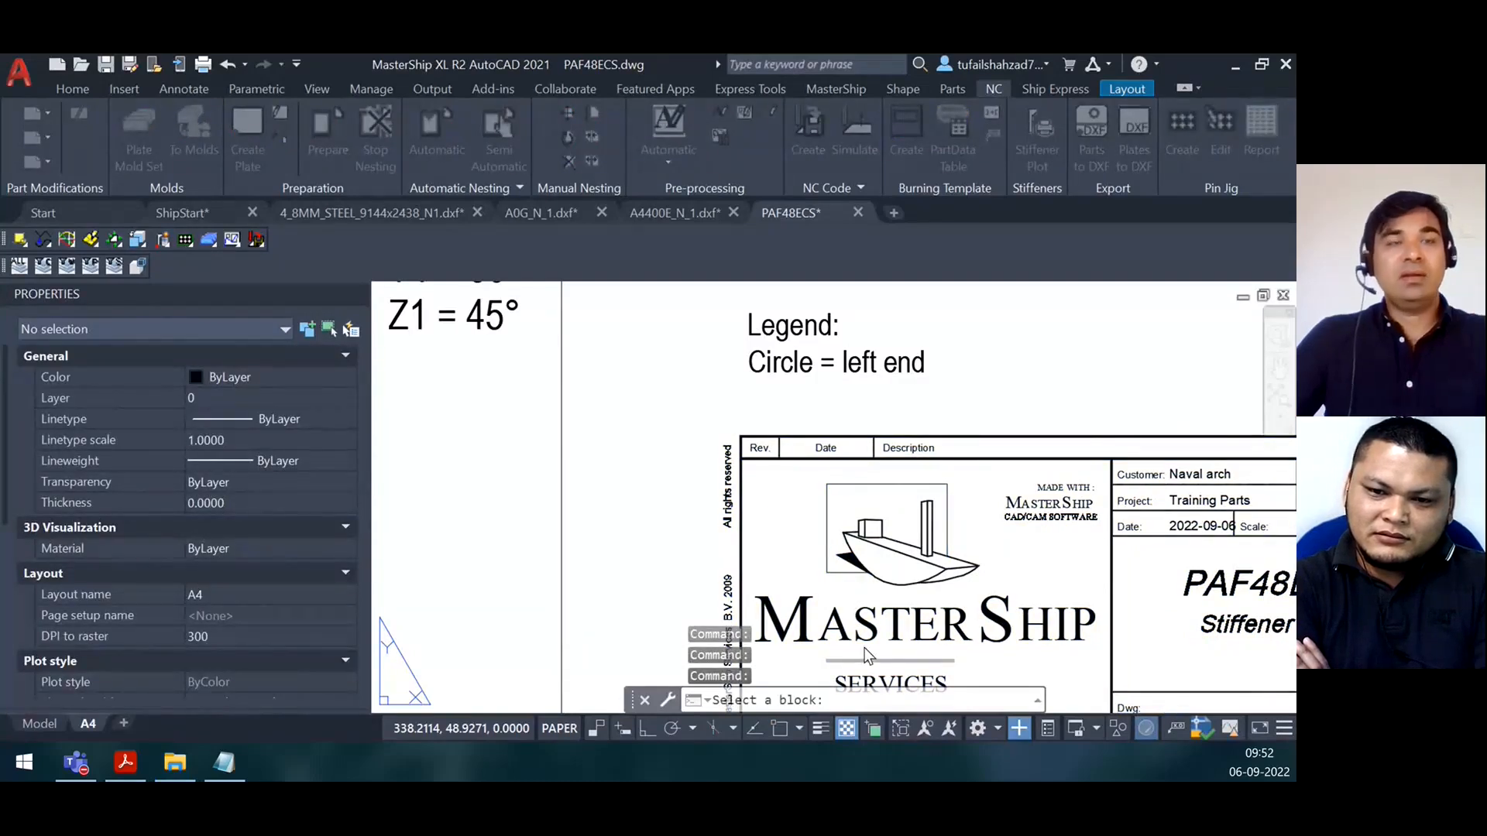
key(Escape)
key(Escape)
click(885, 534)
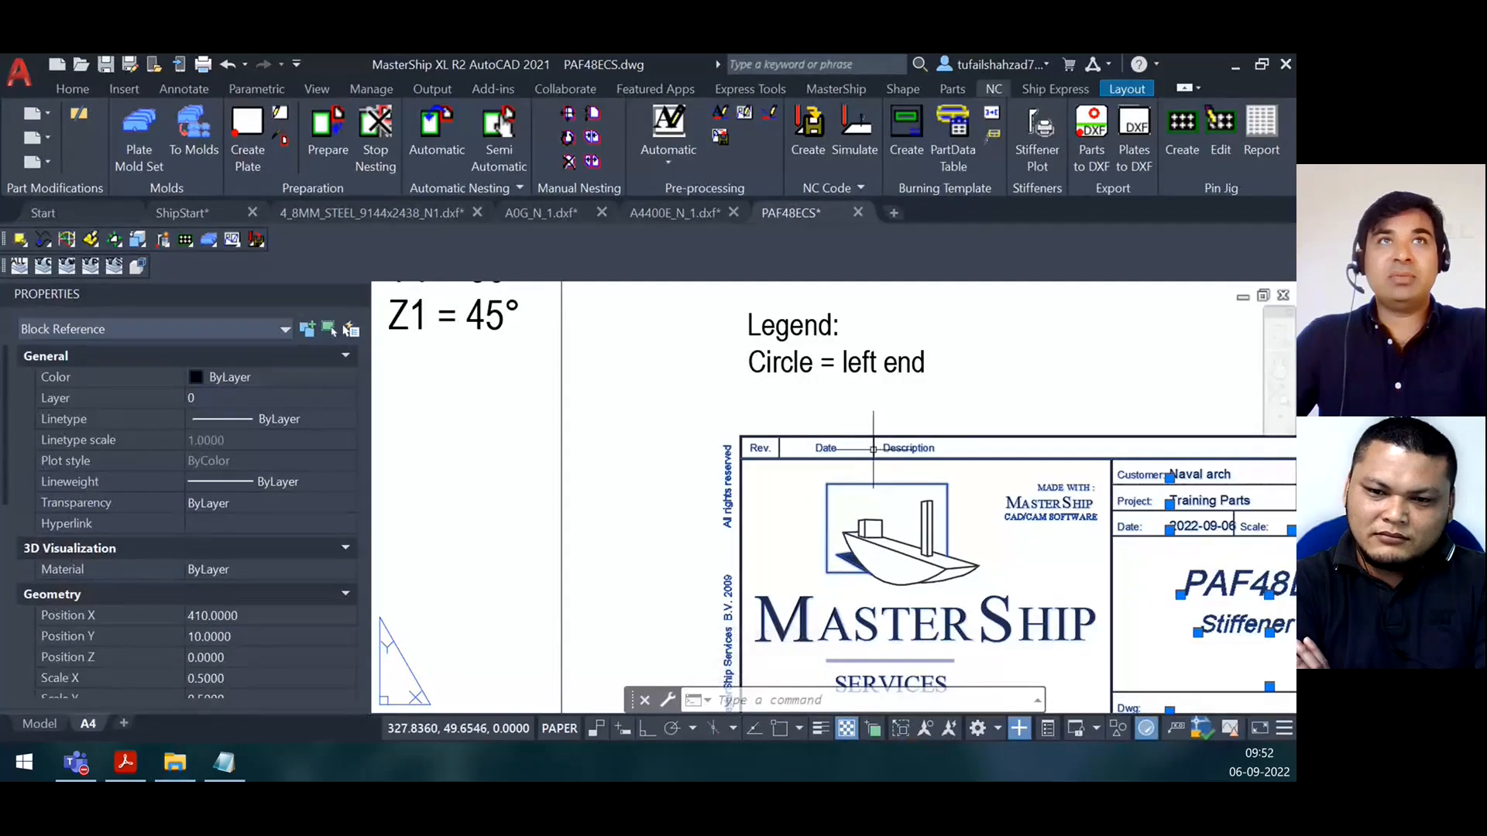
key(Escape)
double_click(878, 481)
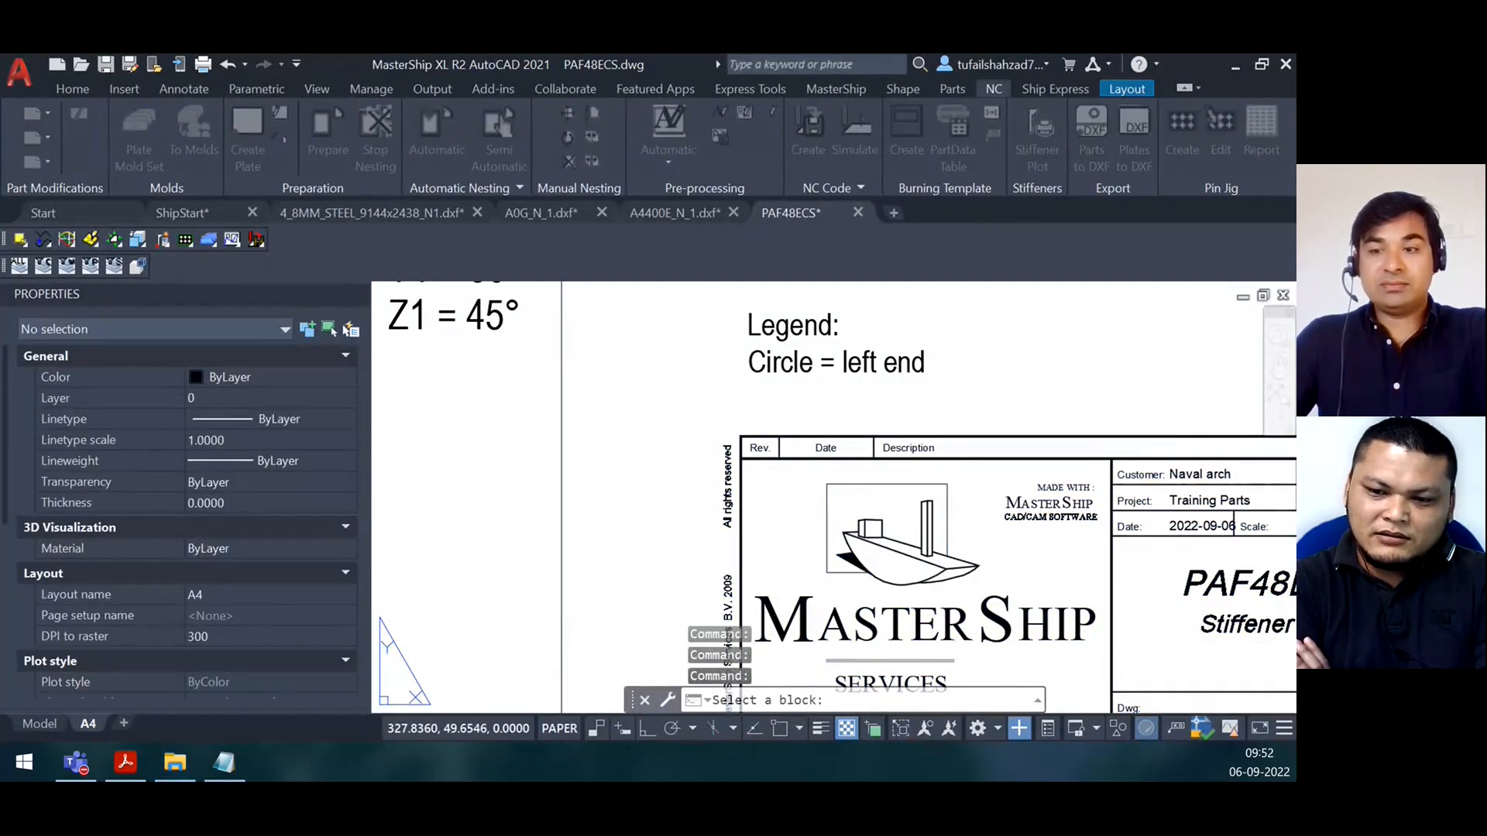
key(Escape)
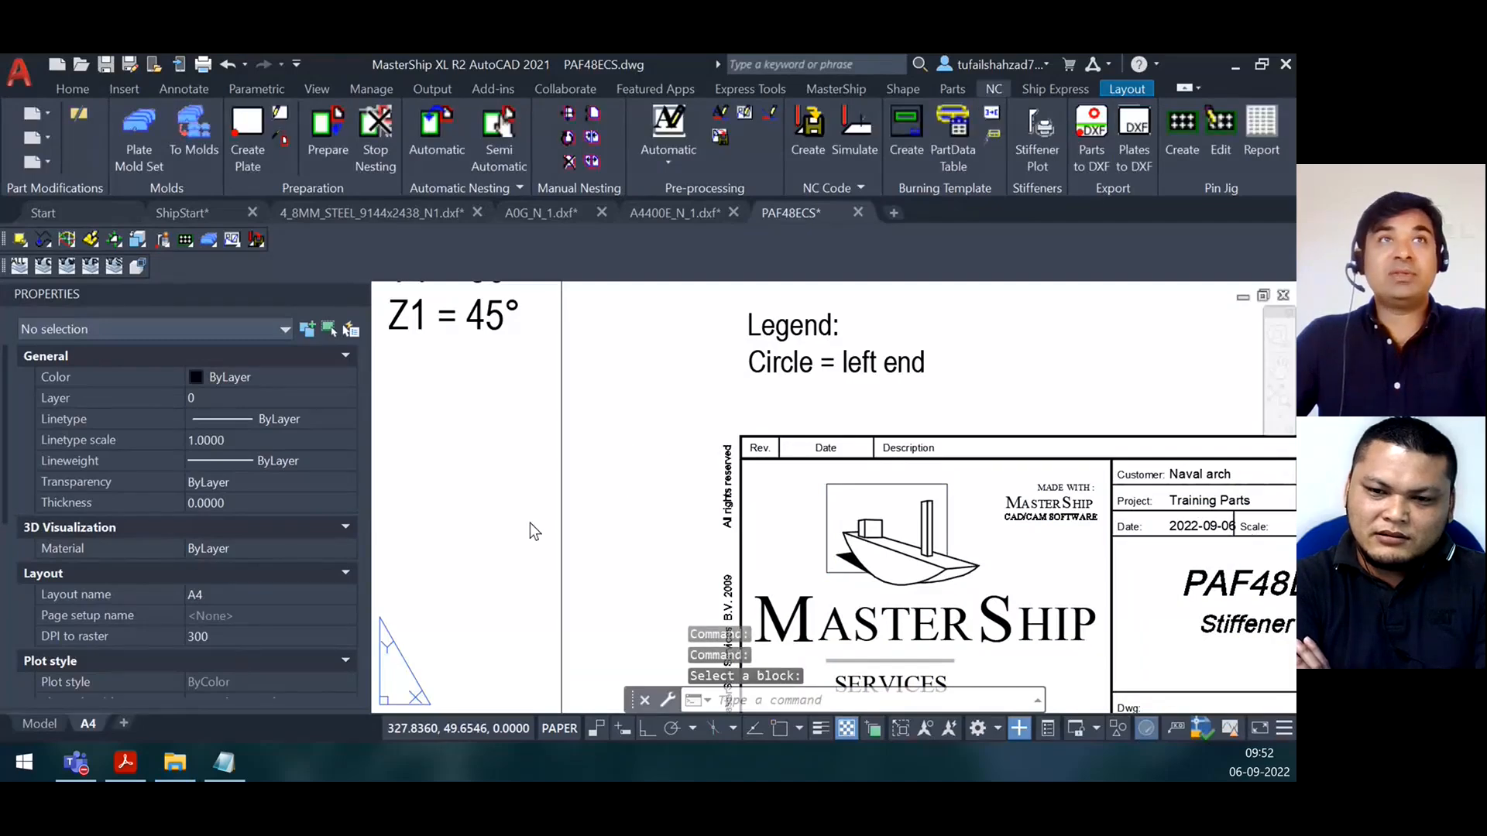
Open the title block in the Block Editor to inspect its logo and attribute definitions, then close it discarding the changes
click(728, 505)
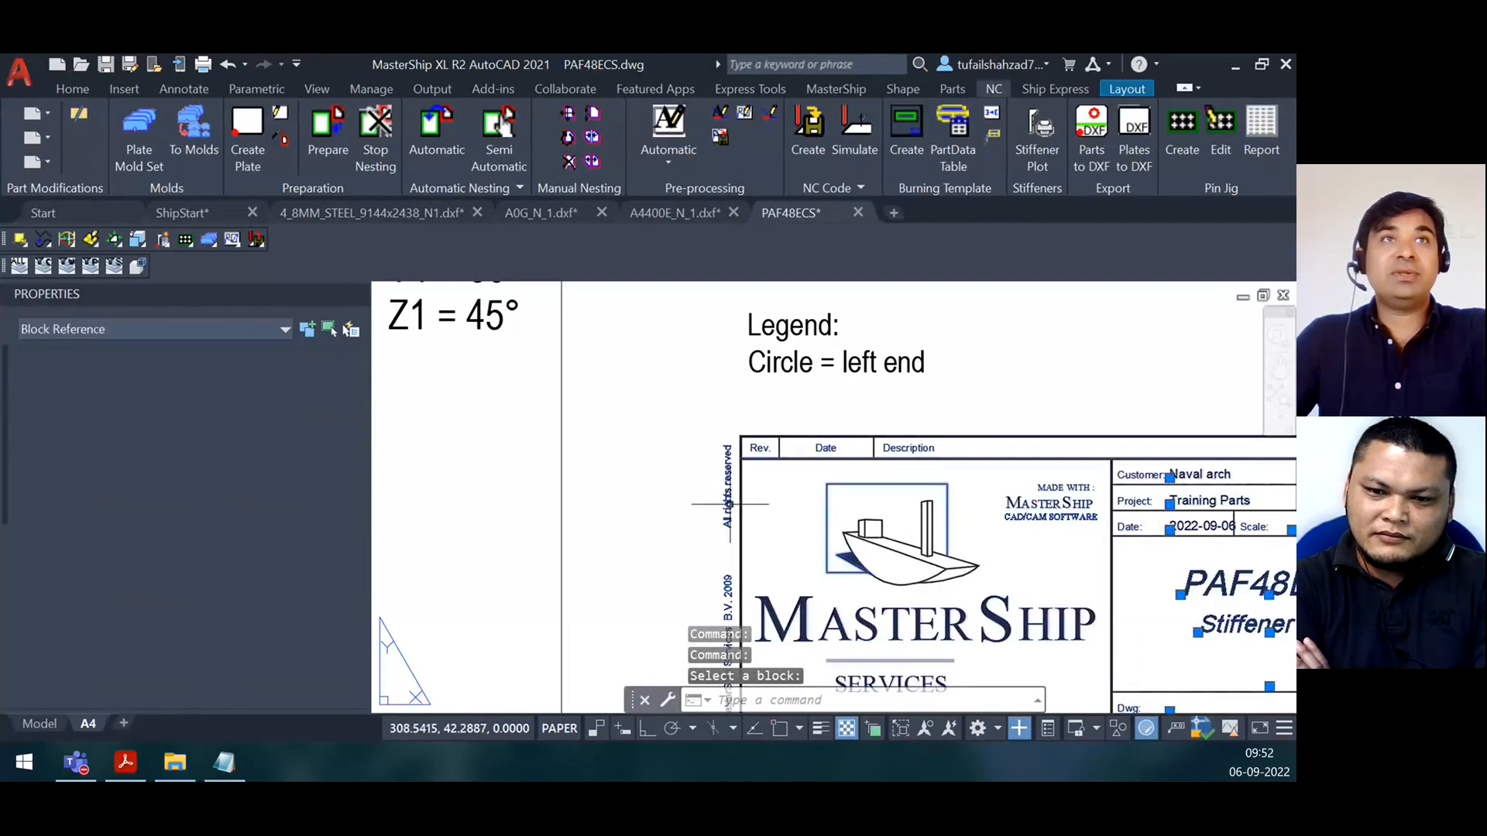
right_click(728, 505)
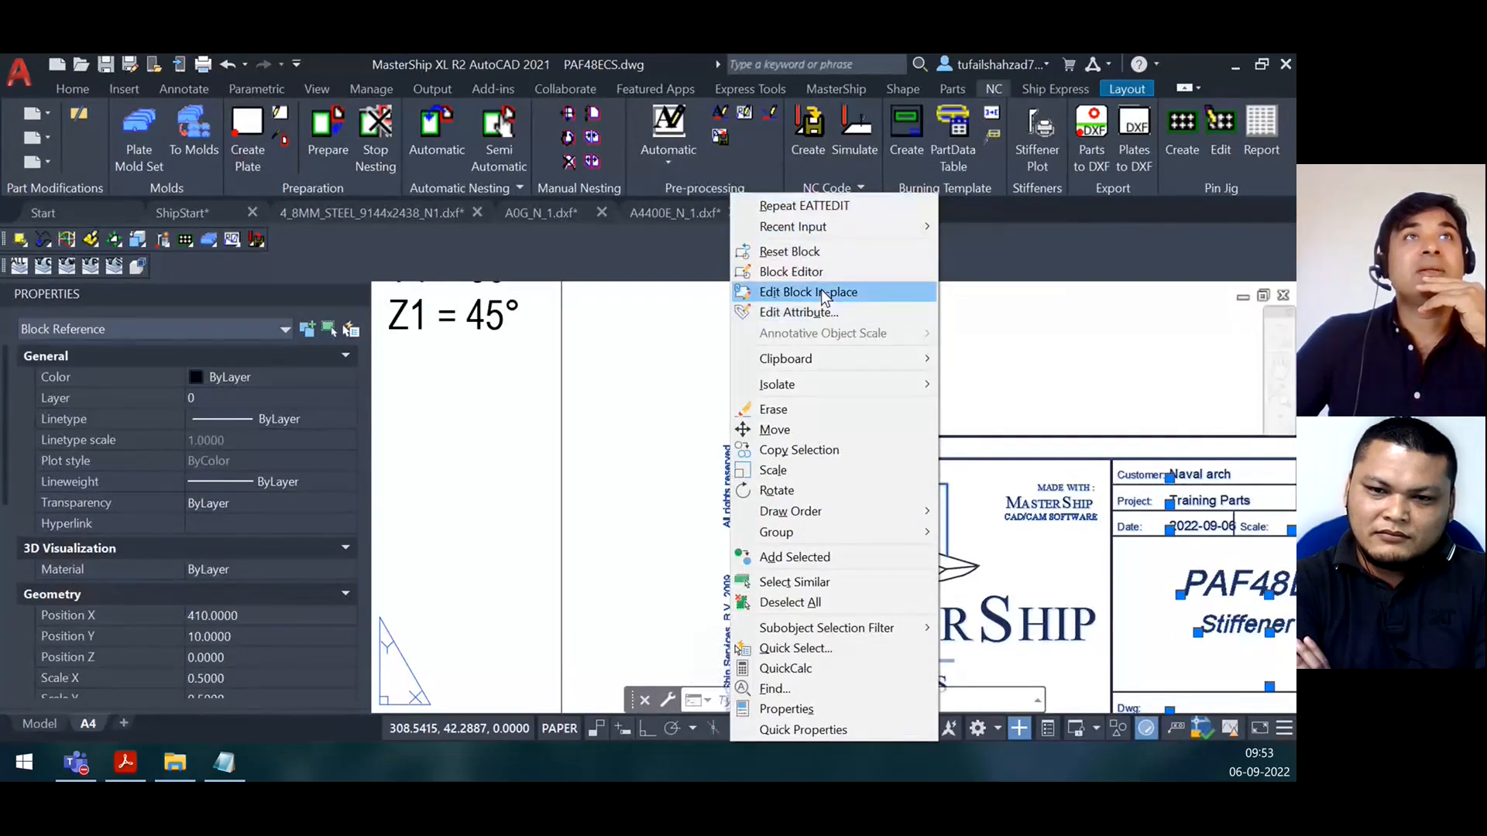
click(830, 271)
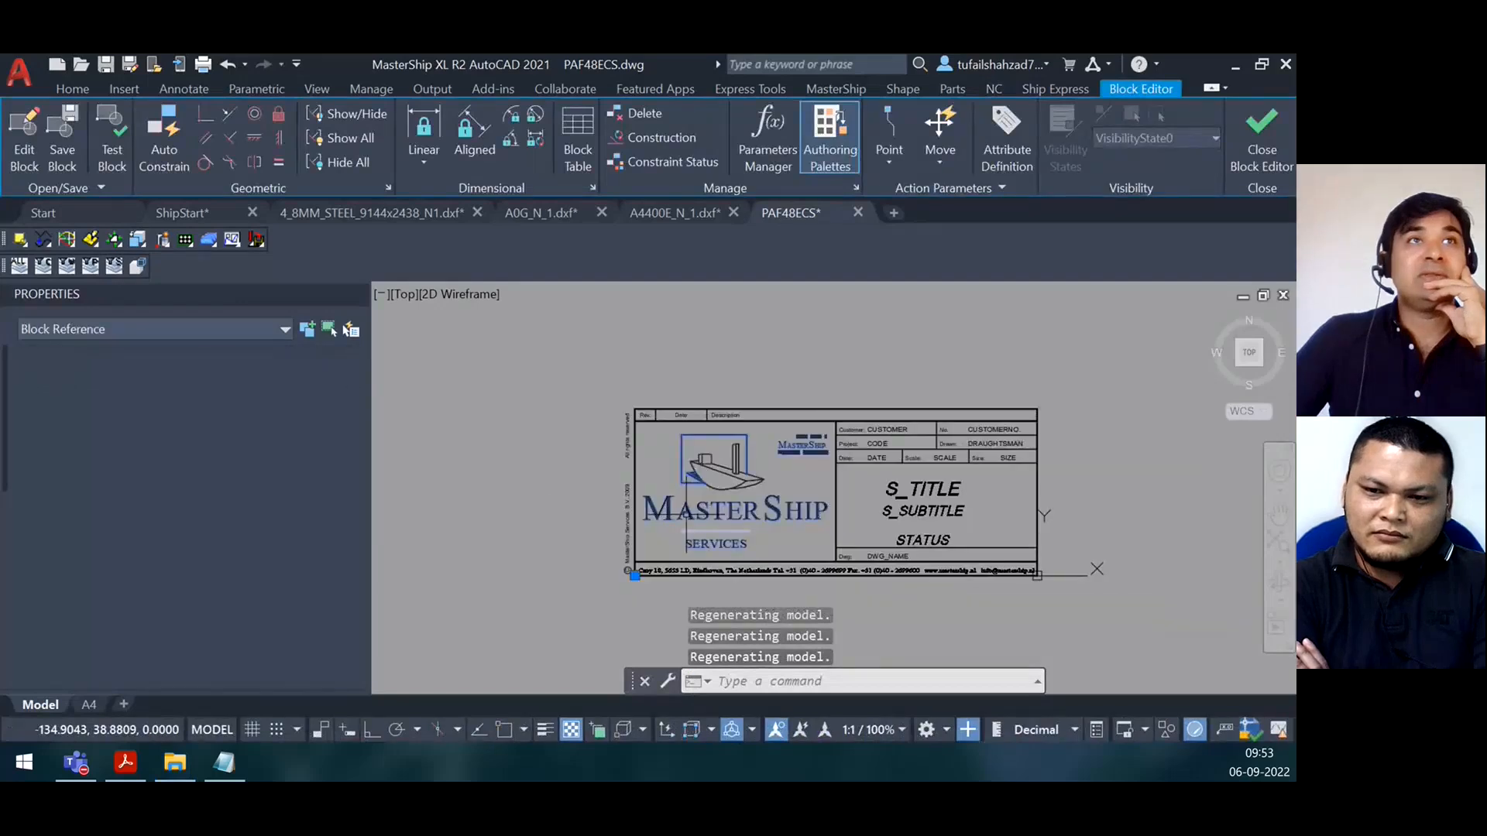
scroll(686, 531, down, 5)
scroll(728, 521, up, 10)
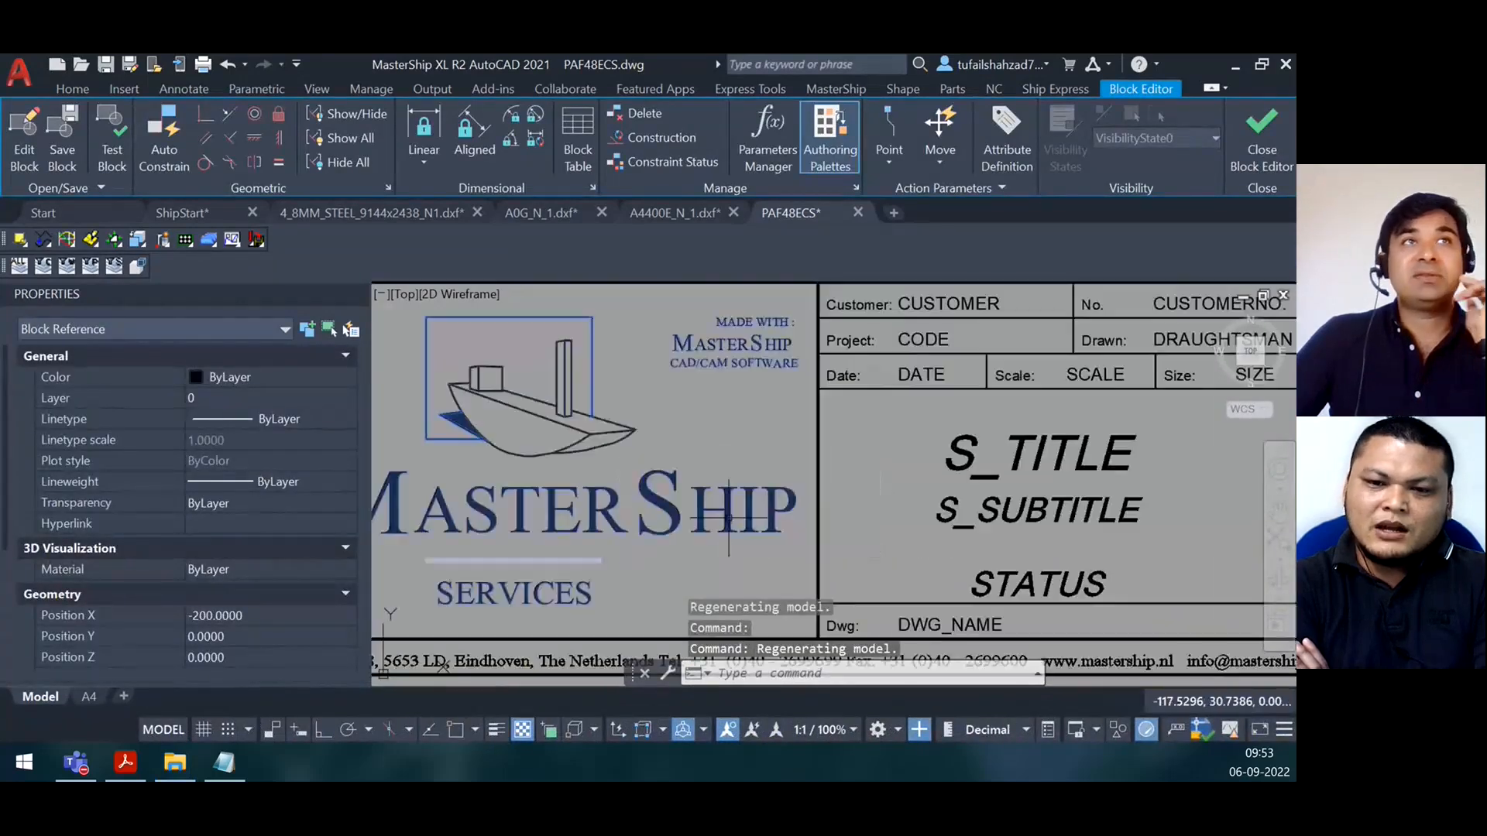
scroll(728, 517, down, 5)
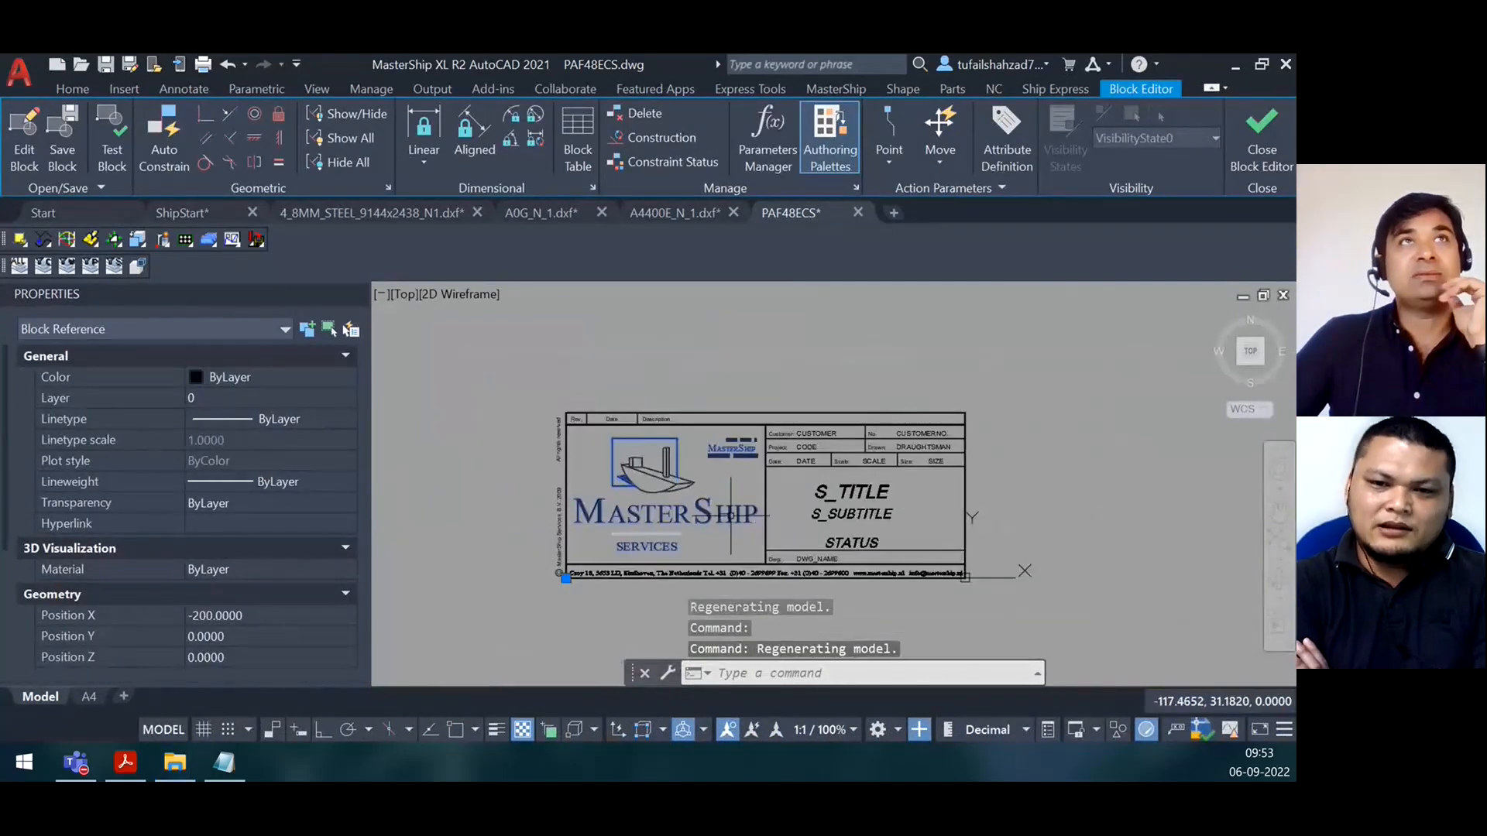
click(1265, 147)
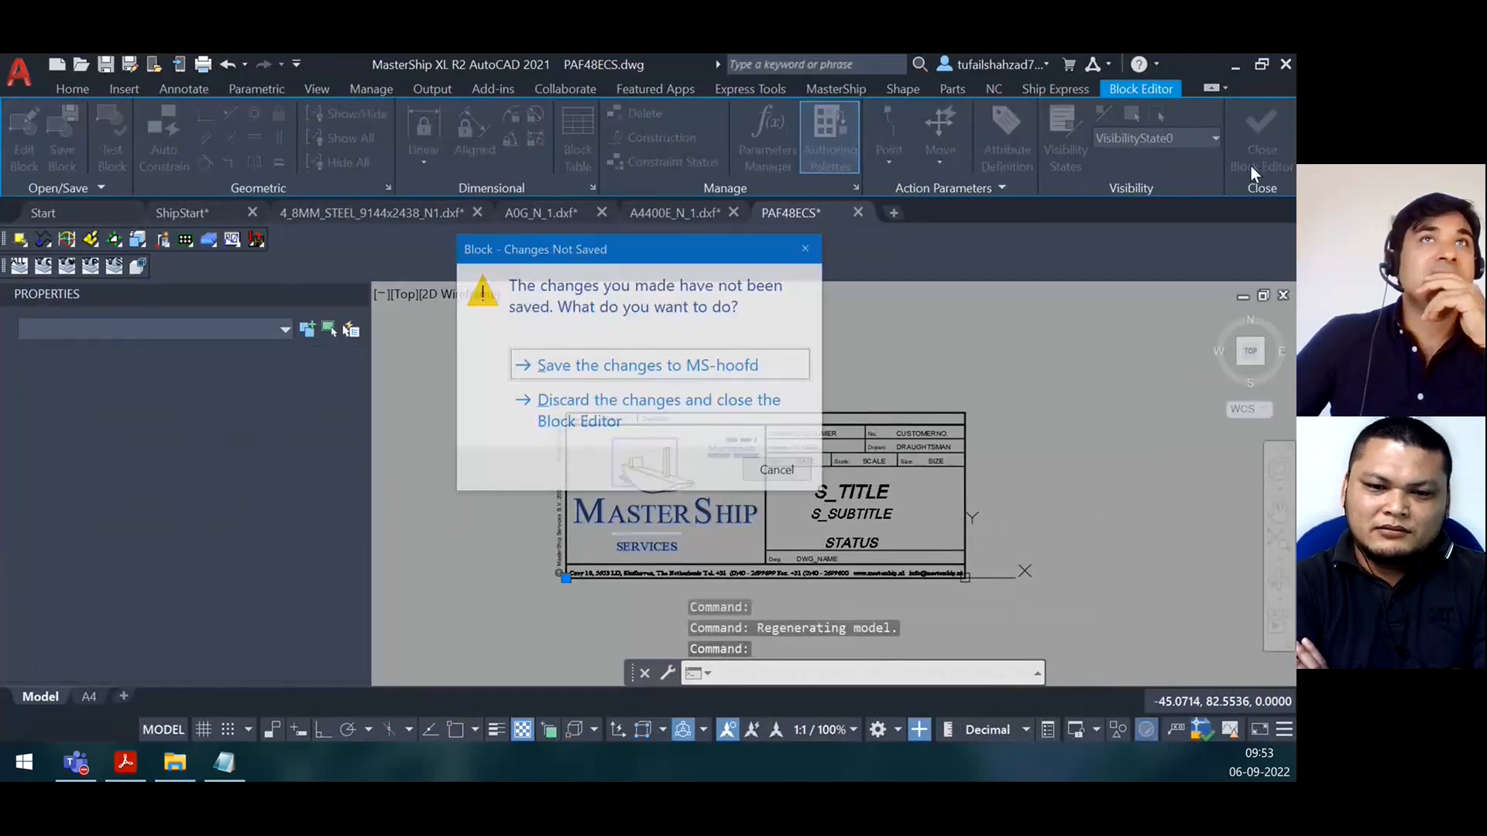
click(624, 412)
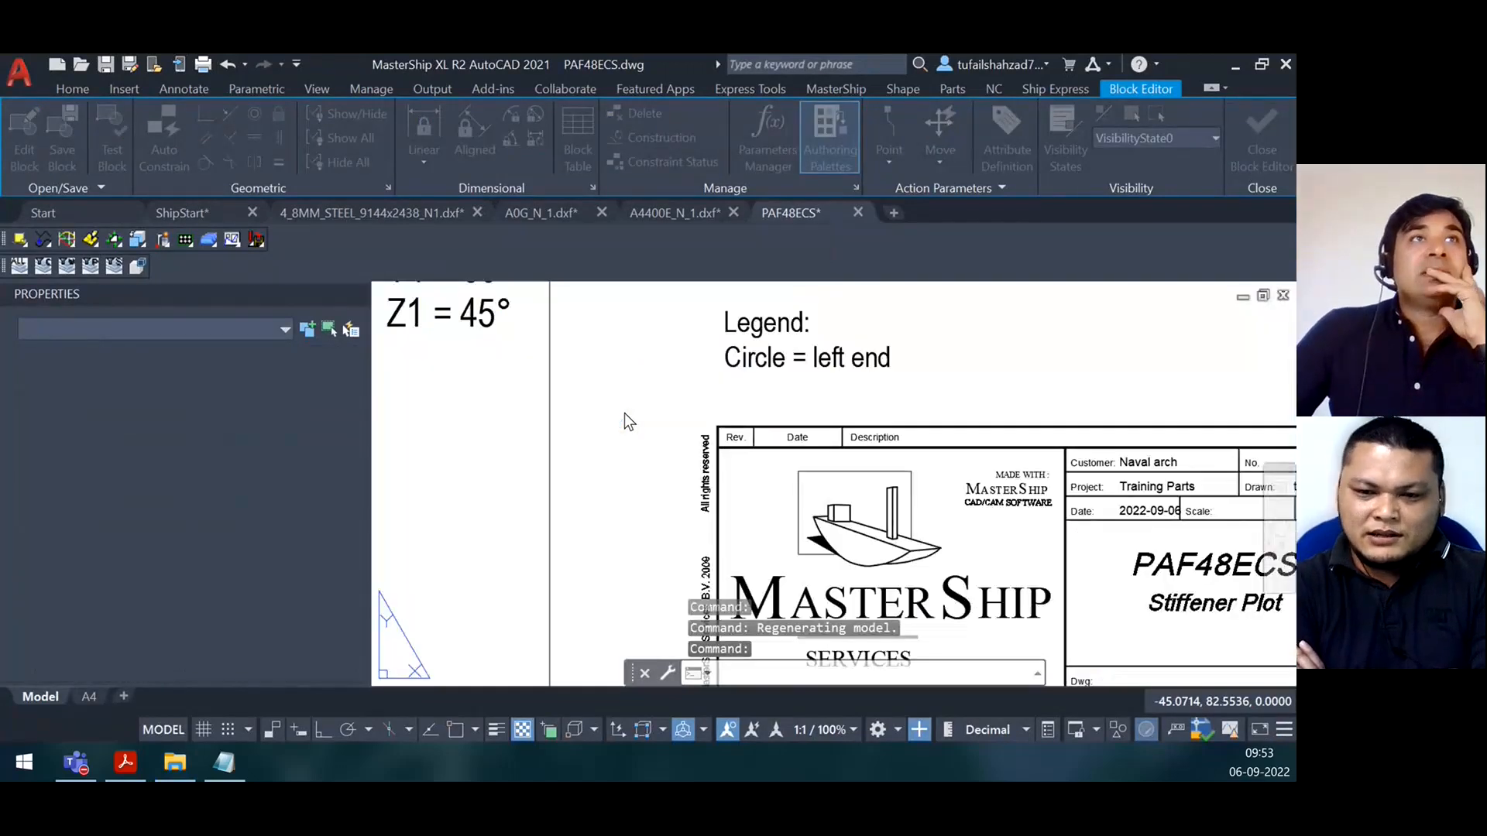
Examine the side view, 3D view and left and right end details of the PAF48ECS stiffener plot on the A4 layout
scroll(735, 450, up, 2)
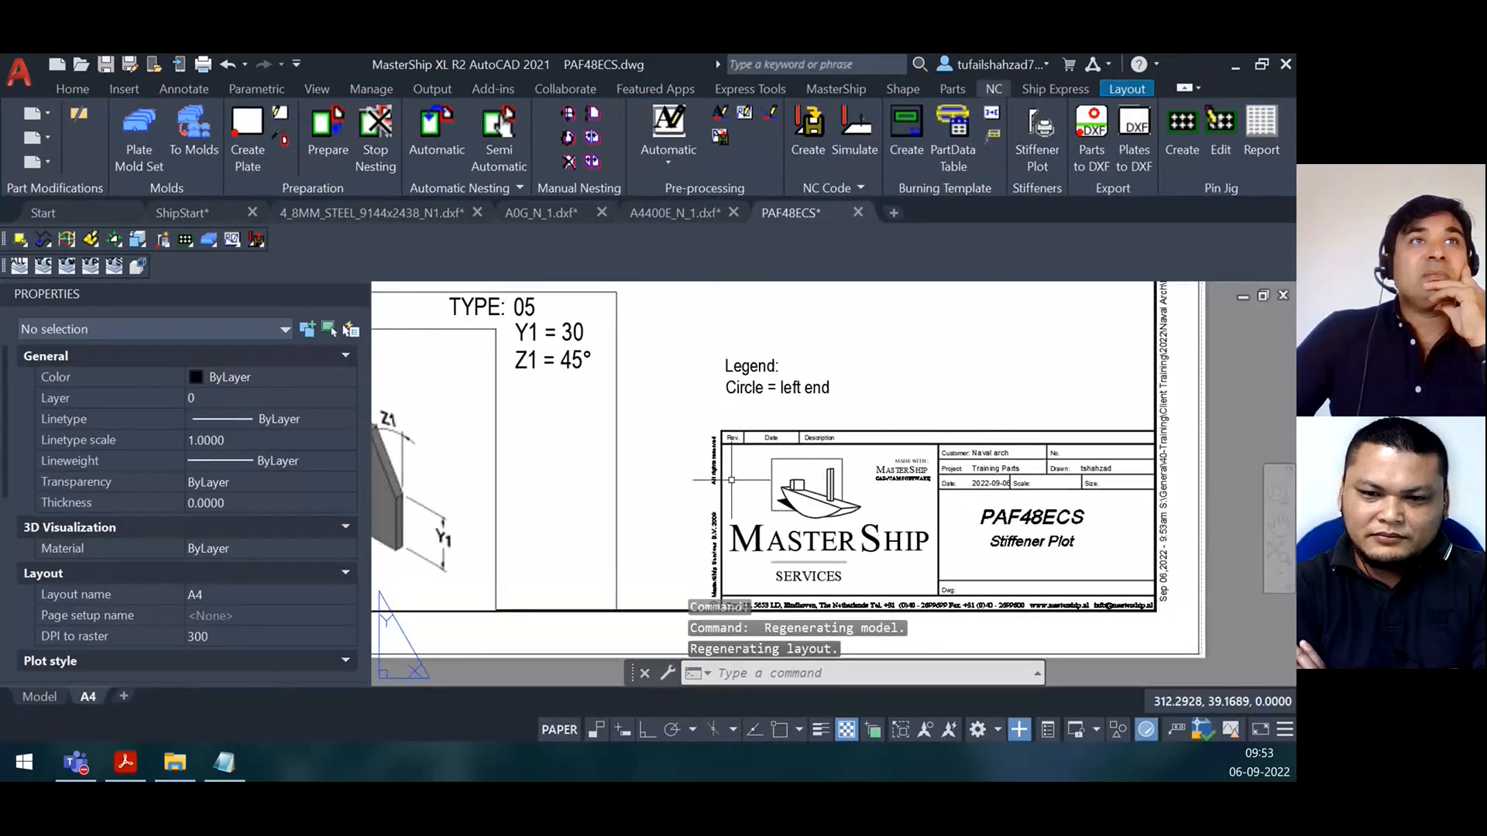
middle_drag(679, 407, 875, 610)
scroll(872, 610, down, 3)
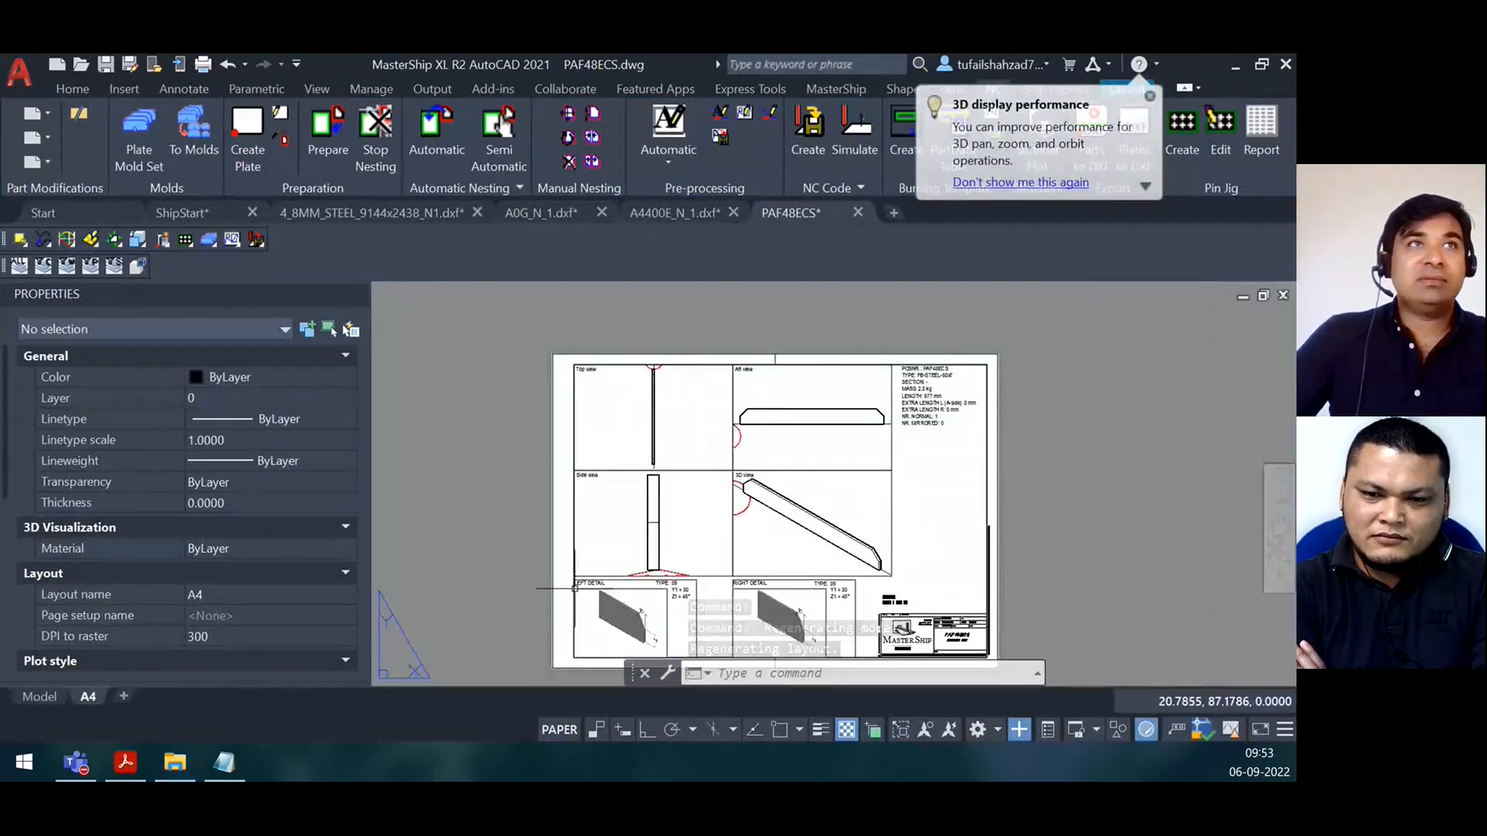
scroll(643, 546, up, 5)
scroll(644, 546, up, 2)
scroll(642, 547, down, 2)
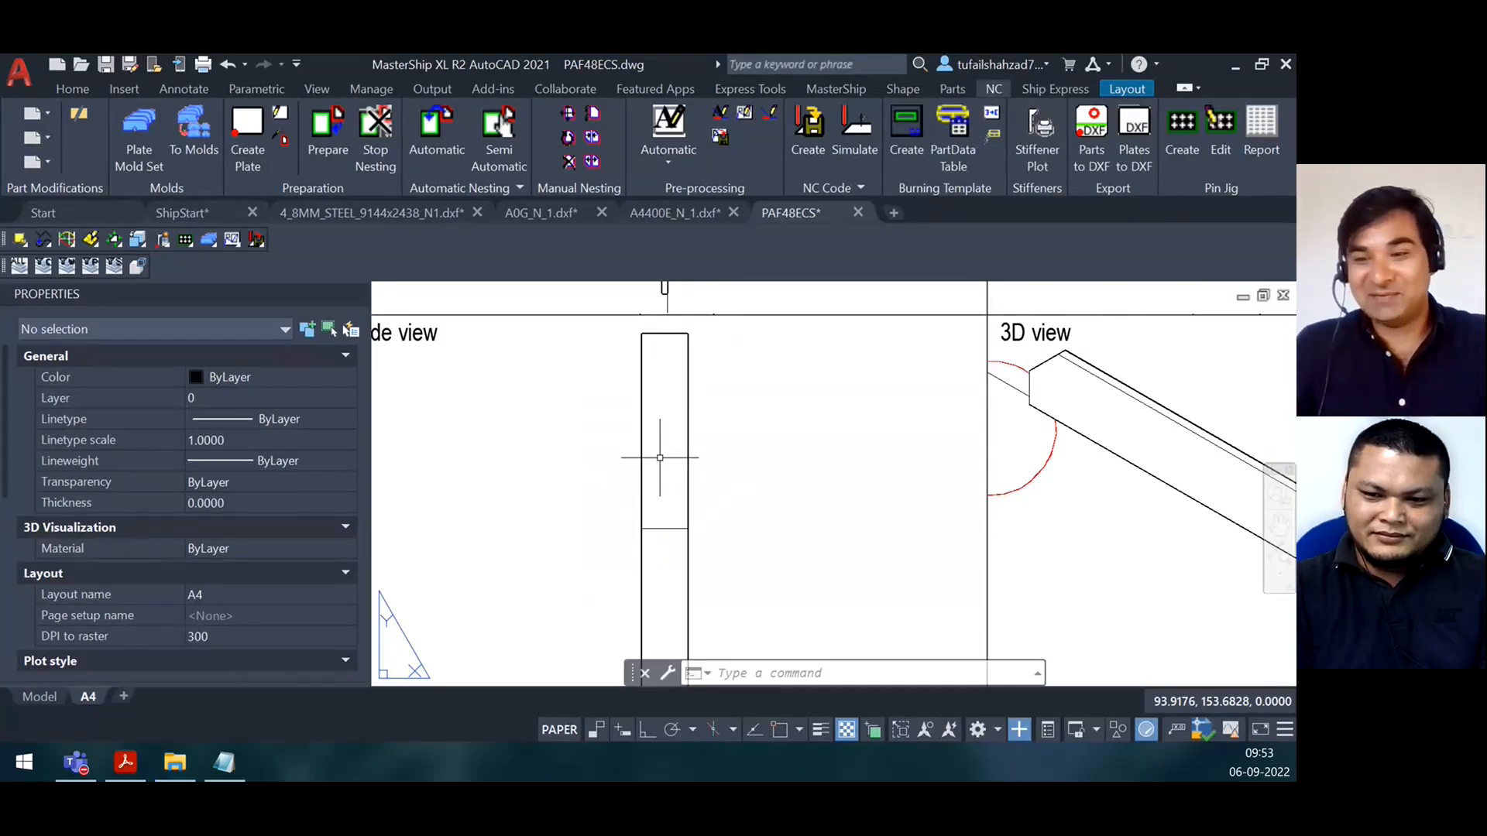
scroll(752, 401, down, 4)
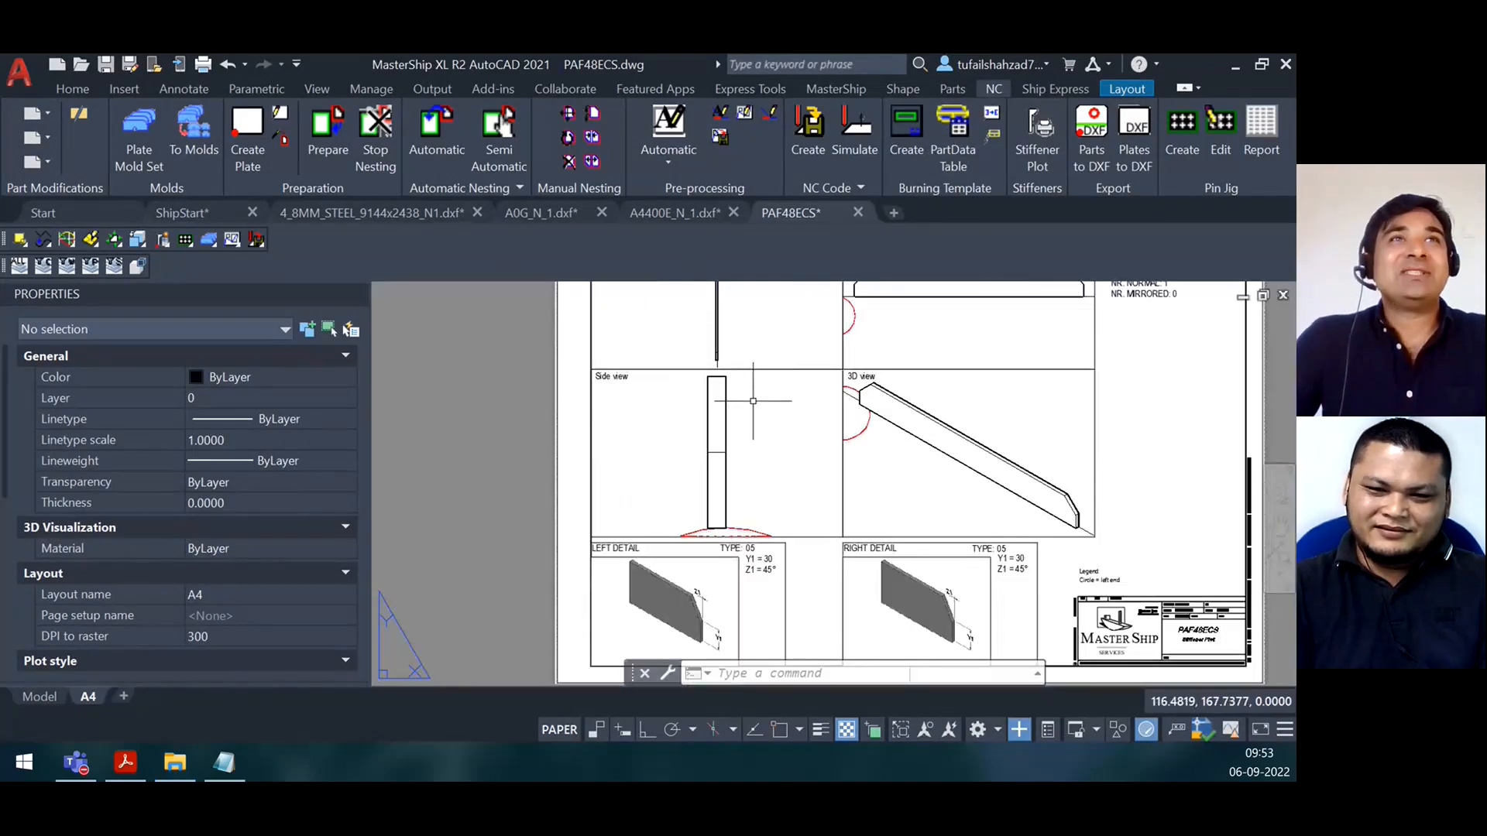
scroll(656, 407, down, 2)
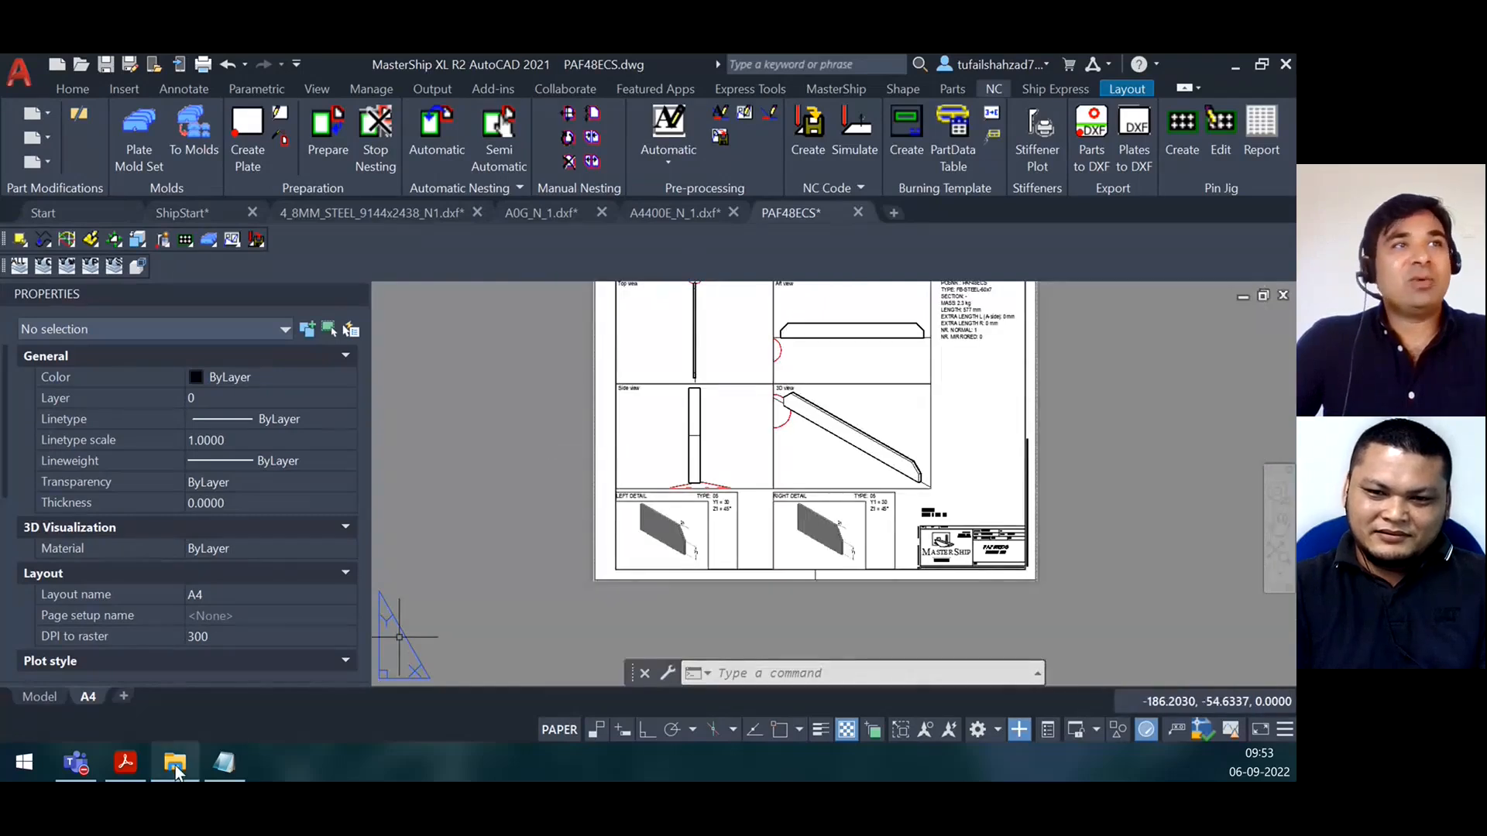
mouse_move(177, 770)
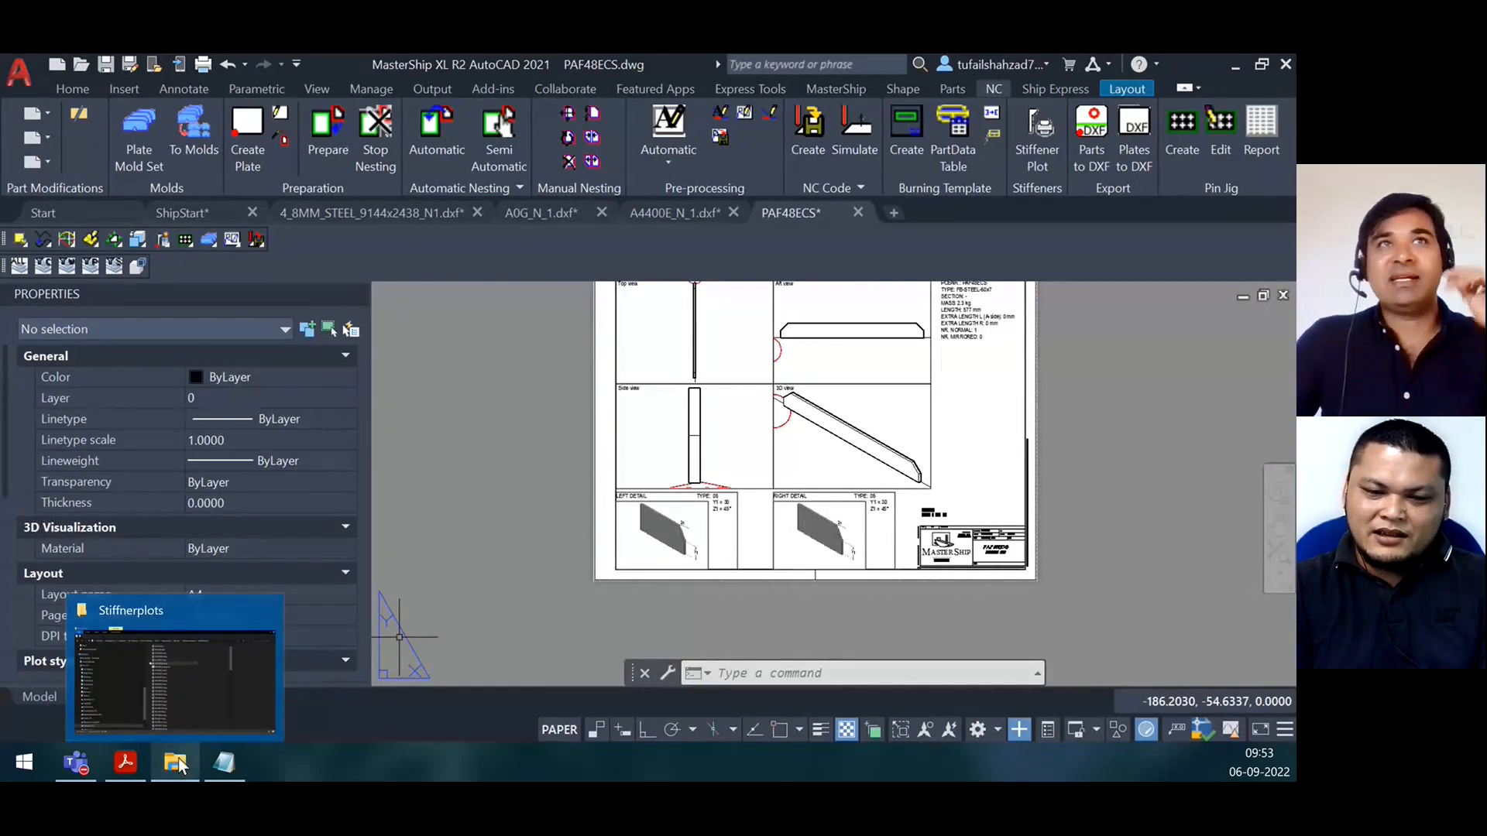